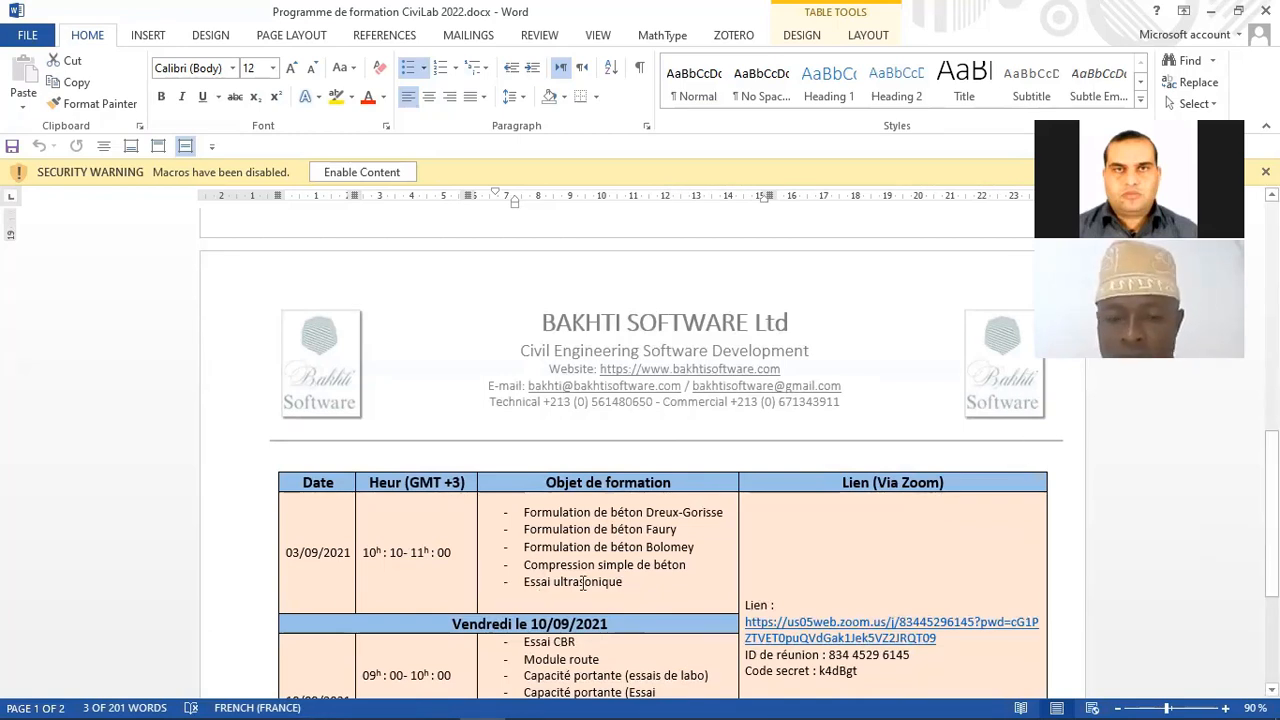
Review the training schedule's Objet de formation entries, from page 2 back to the Essai Proctor item for 03/09/2021
scroll(618, 595, "down", 1)
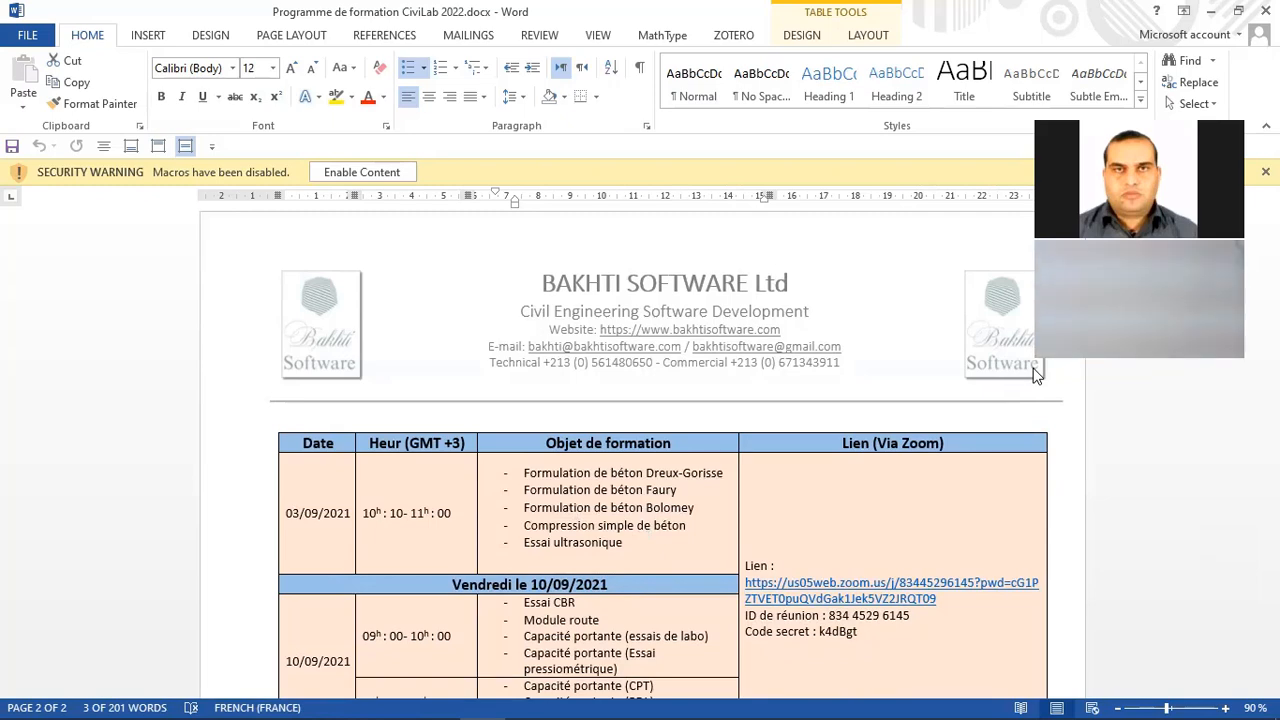
scroll(652, 592, "up", 5)
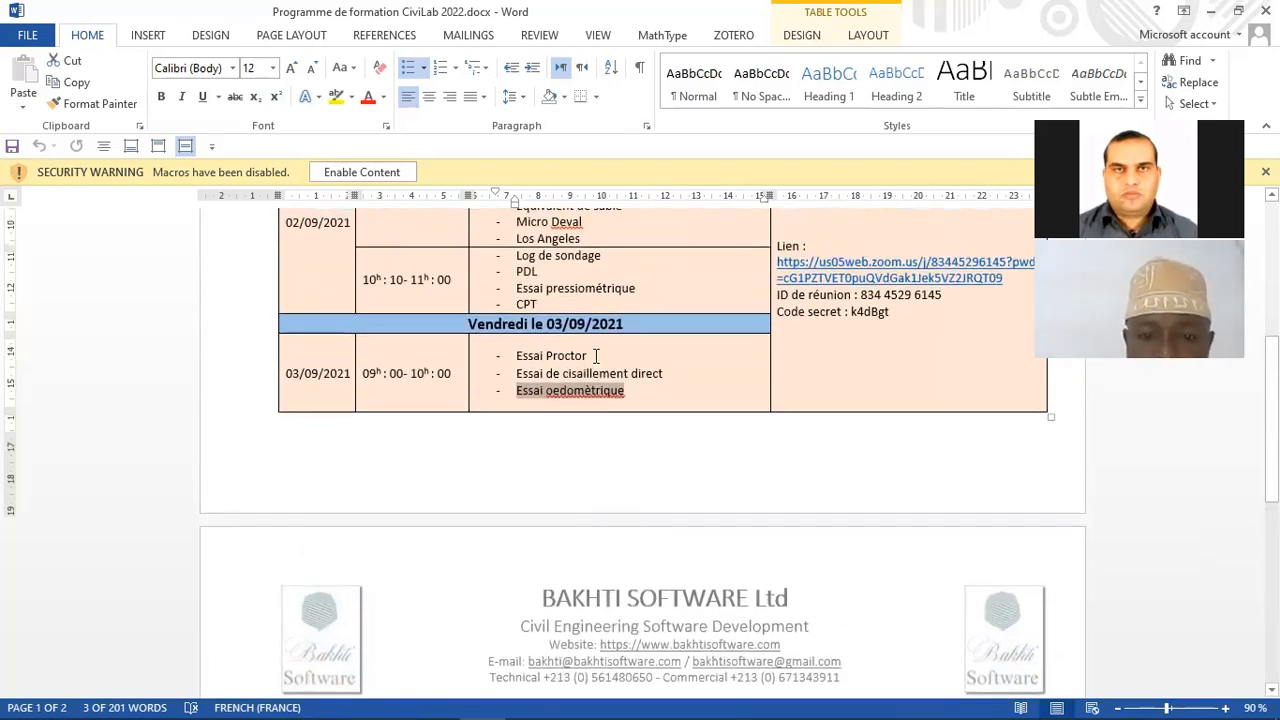
left_click_drag(516, 356, 592, 357)
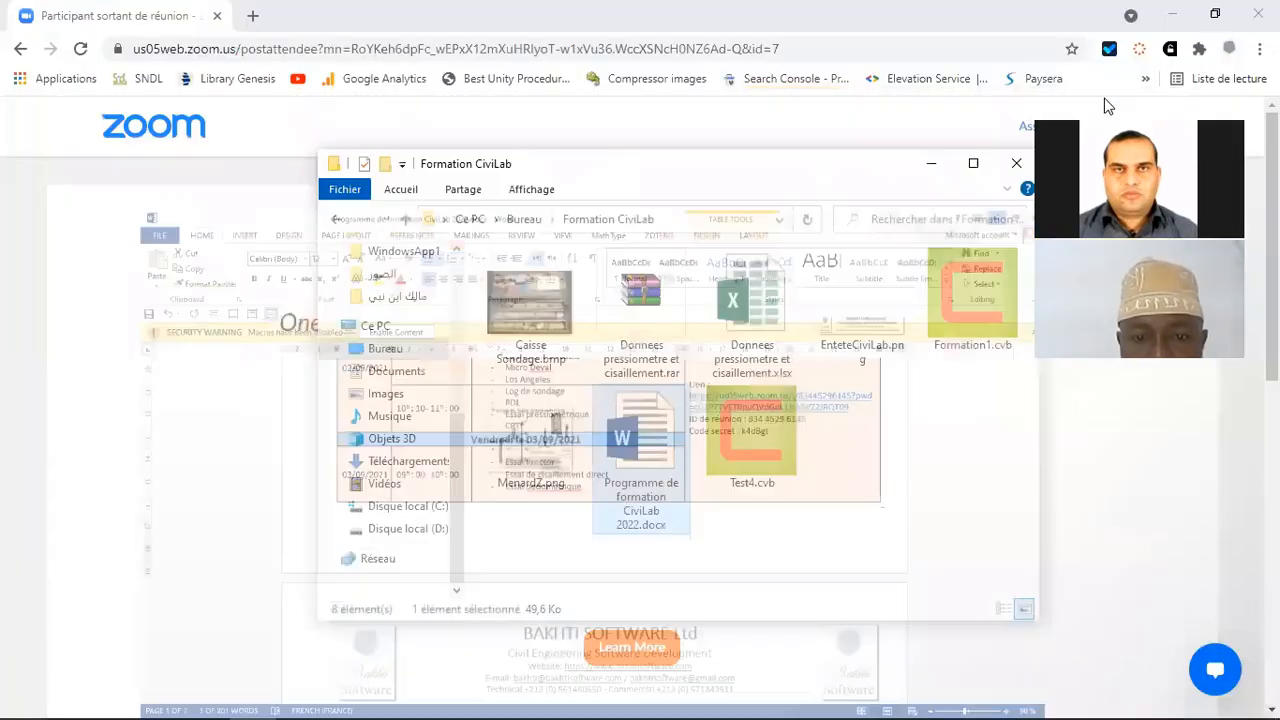
Switch to CiviLab and open the data entry form for the Proctor mechanical test
left_click(1210, 11)
left_click(1176, 16)
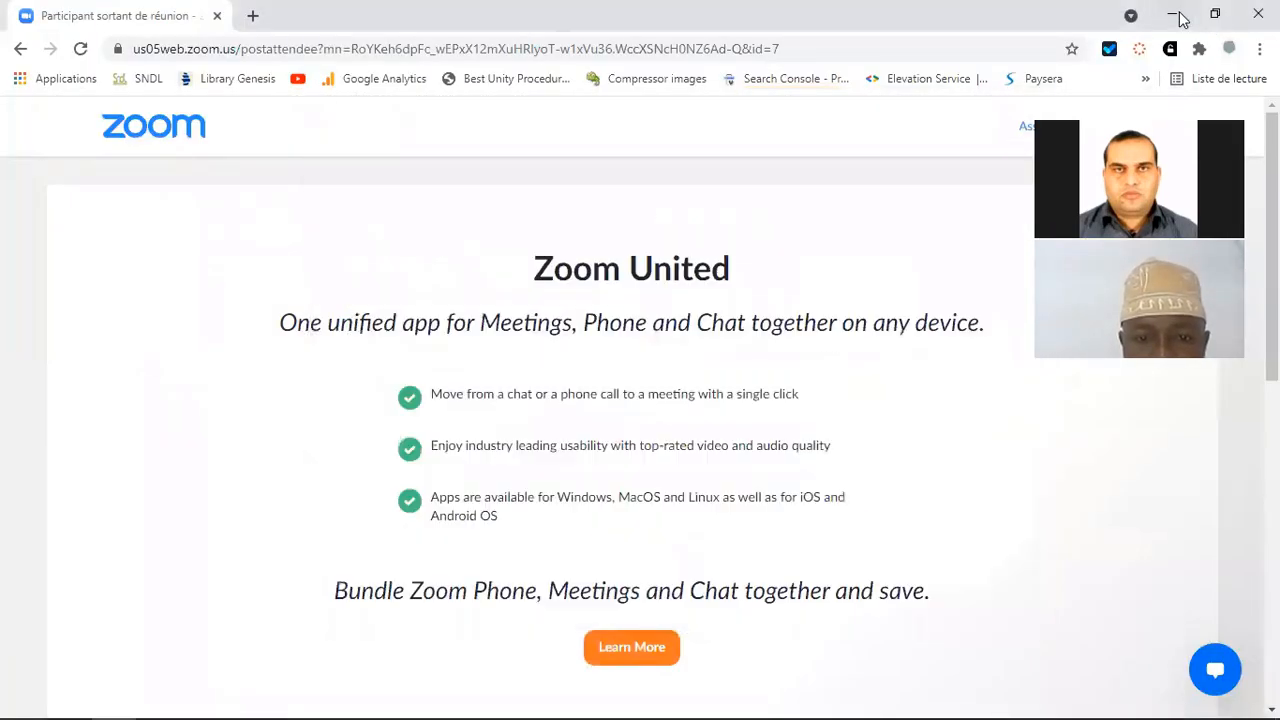
left_click(930, 168)
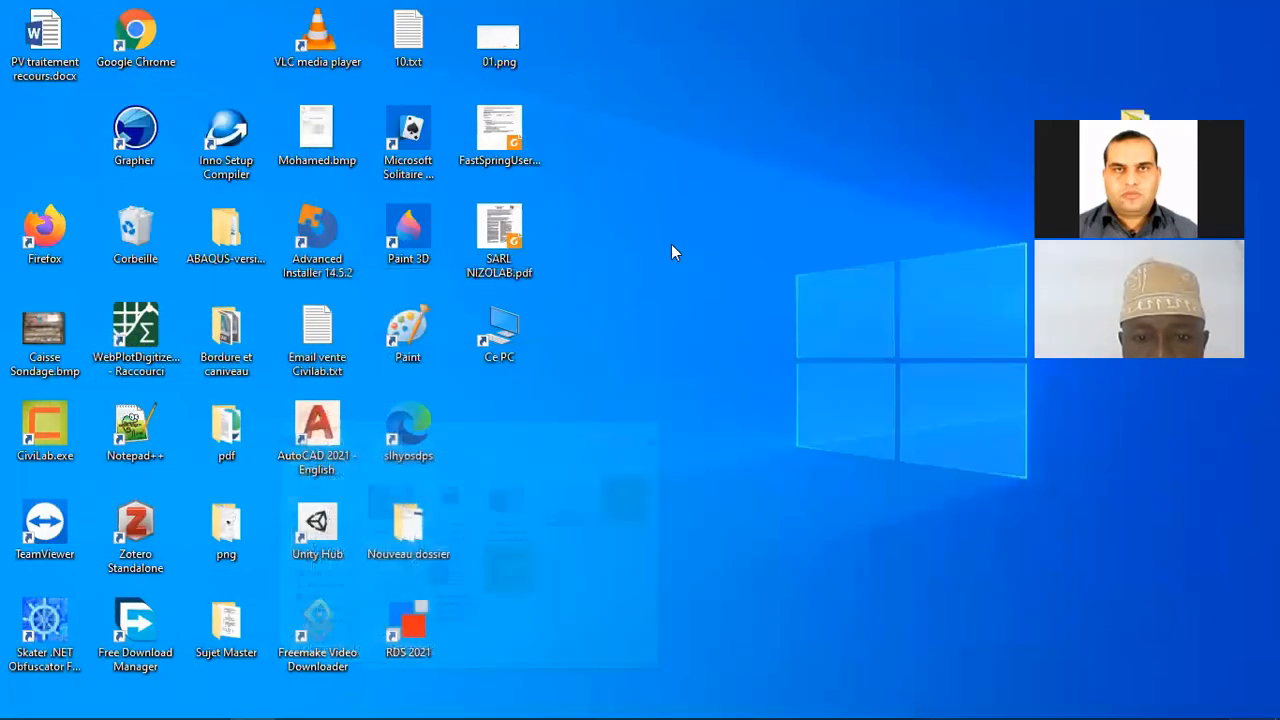
left_click(83, 443)
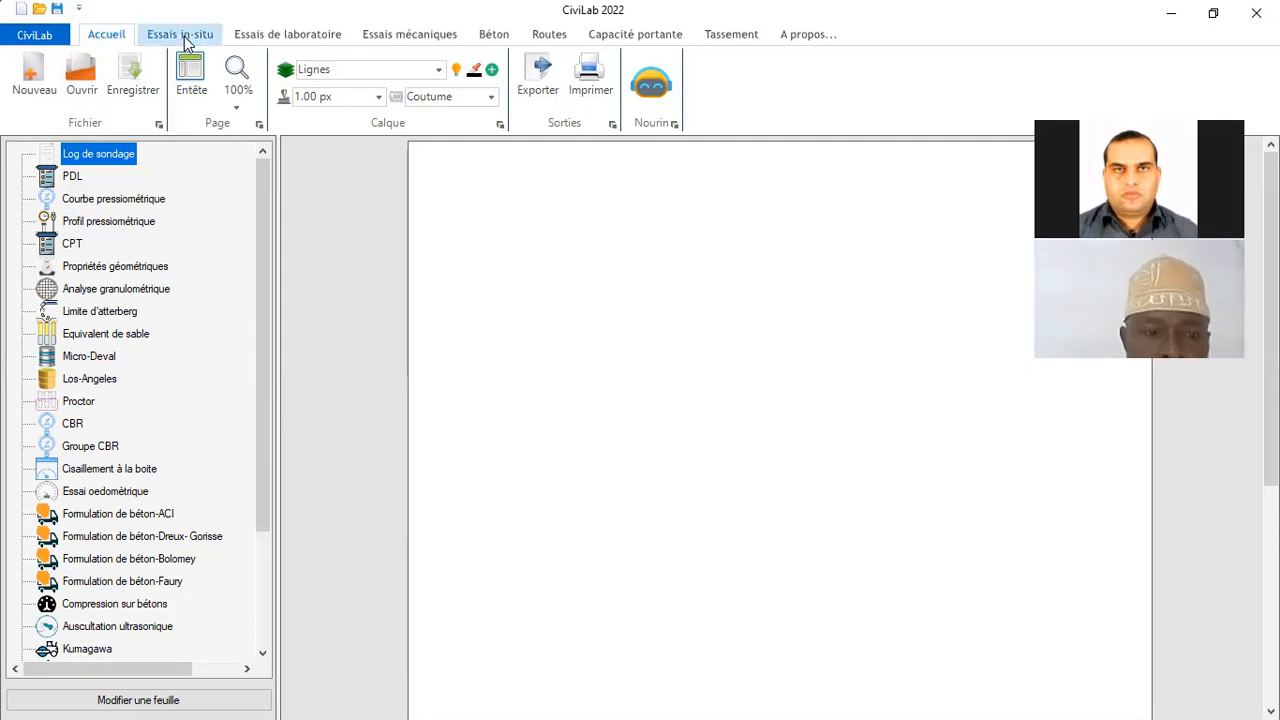
left_click(405, 34)
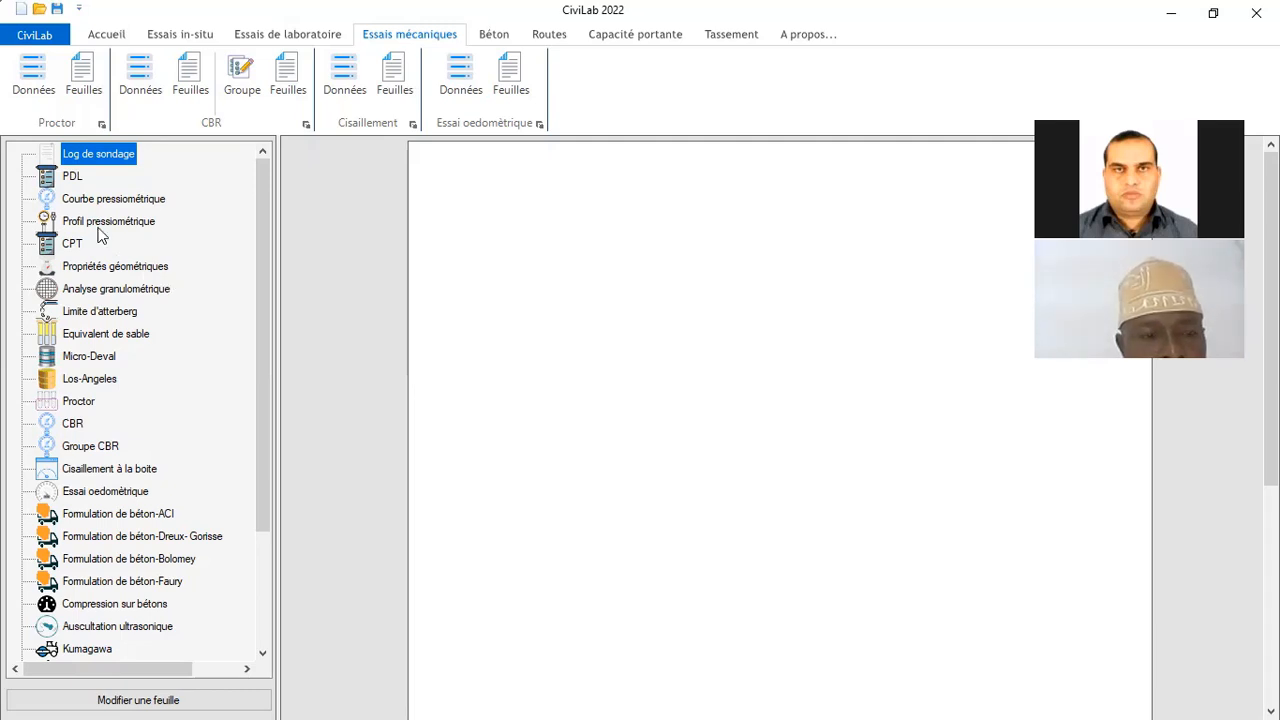
left_click(30, 85)
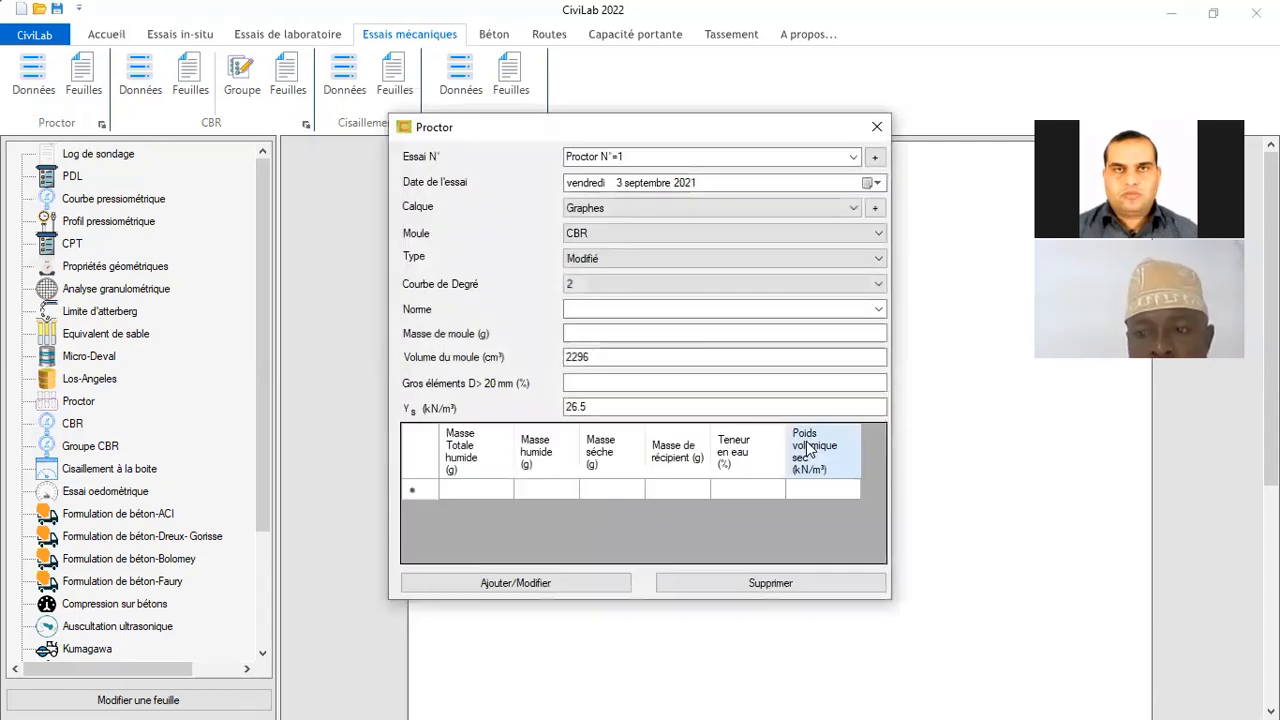
Rename the Proctor test as EssaiProctorN°=1
left_click(646, 157)
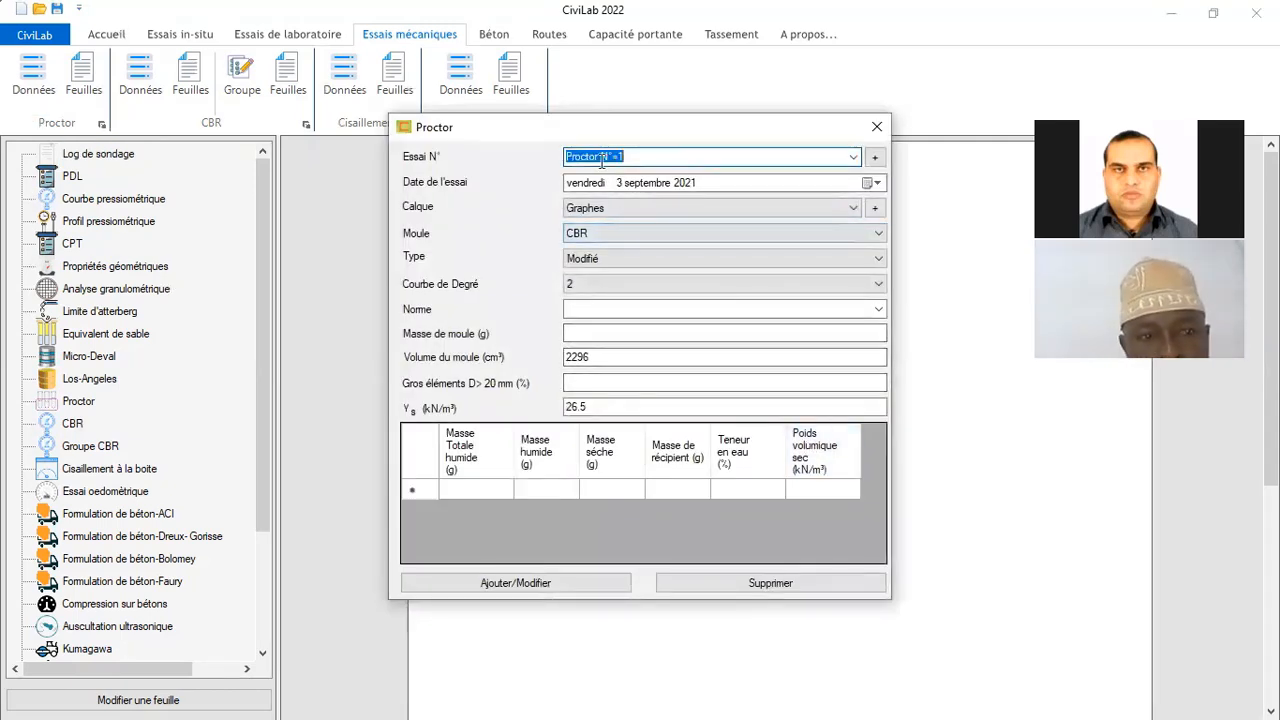
left_click(616, 162)
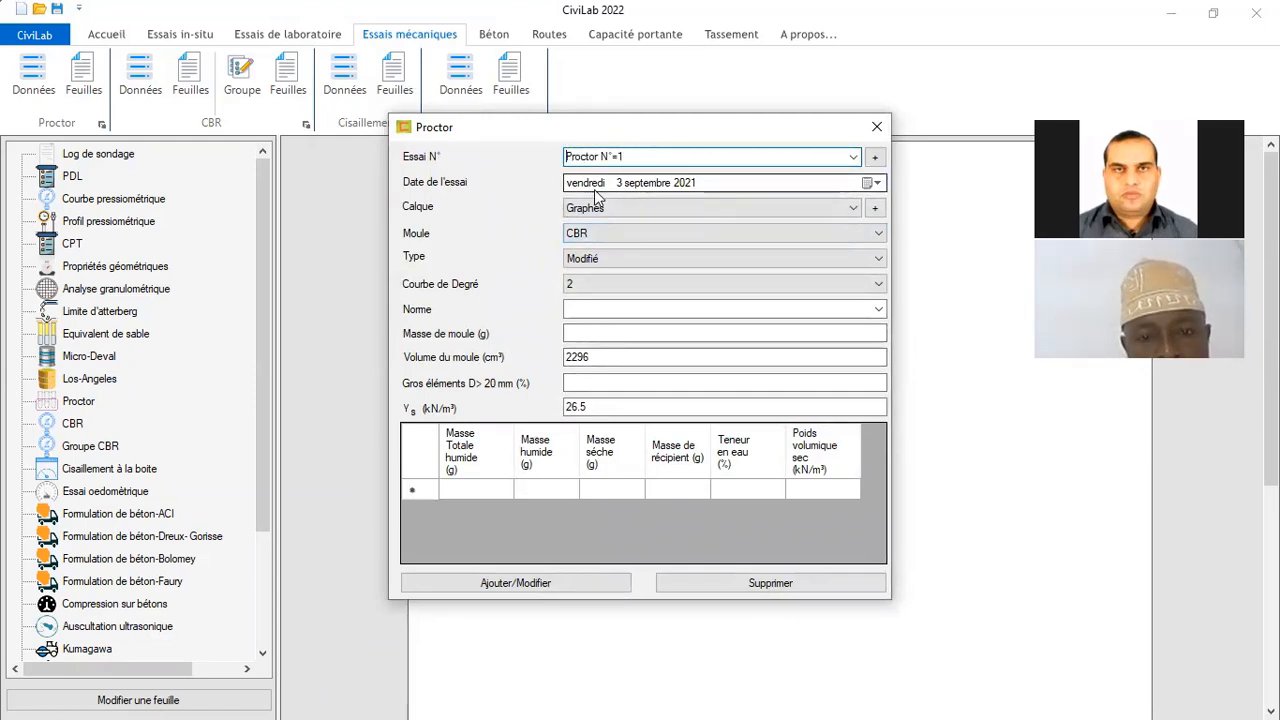
type("E")
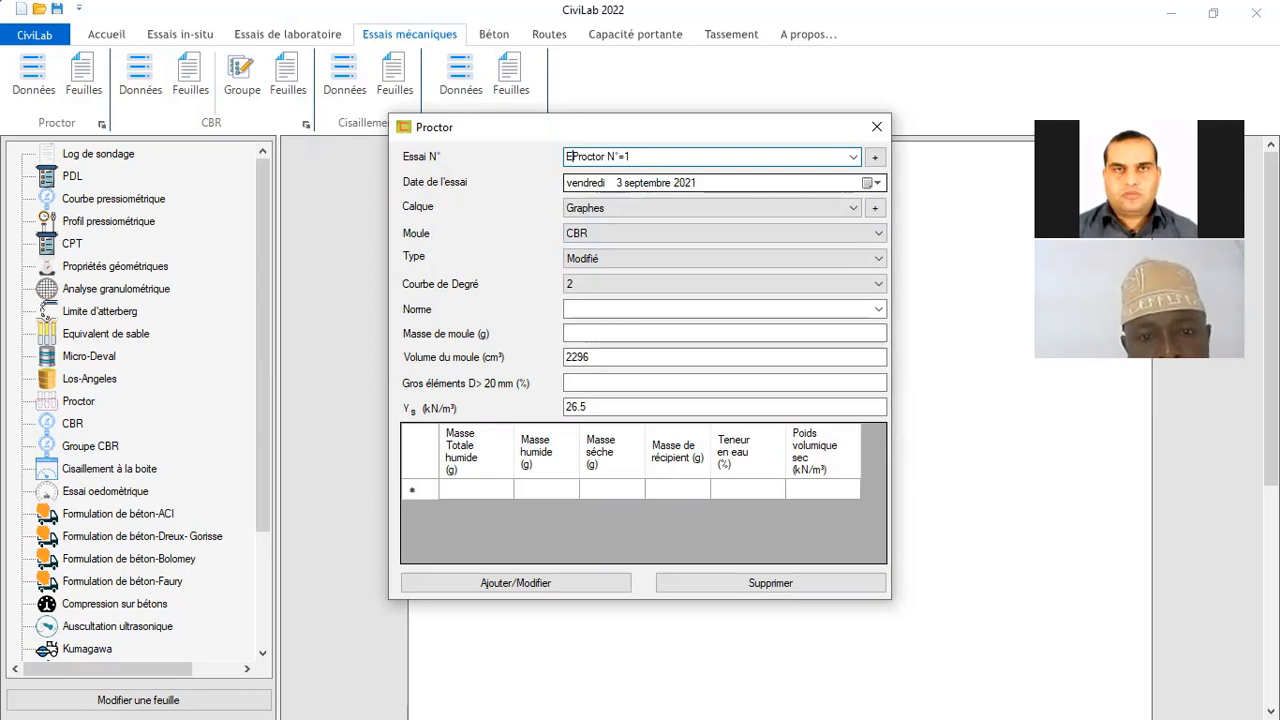
type("ssai")
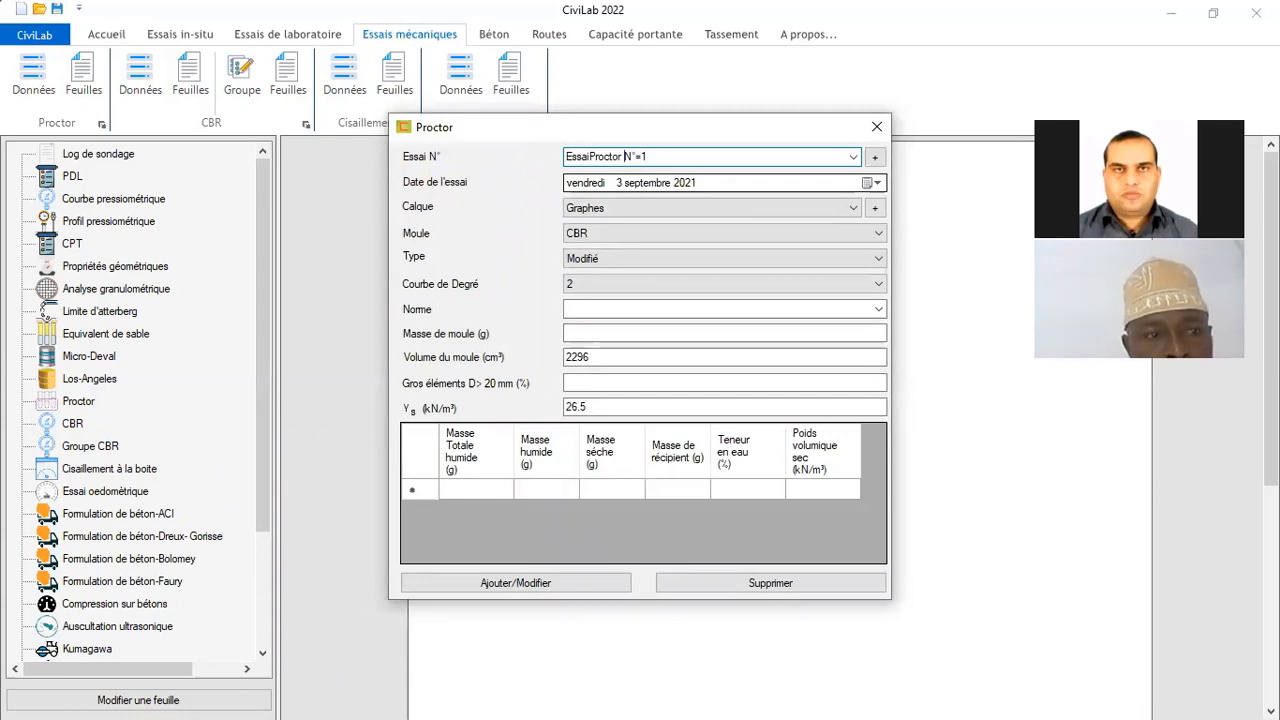
left_click(625, 156)
key("BackSpace")
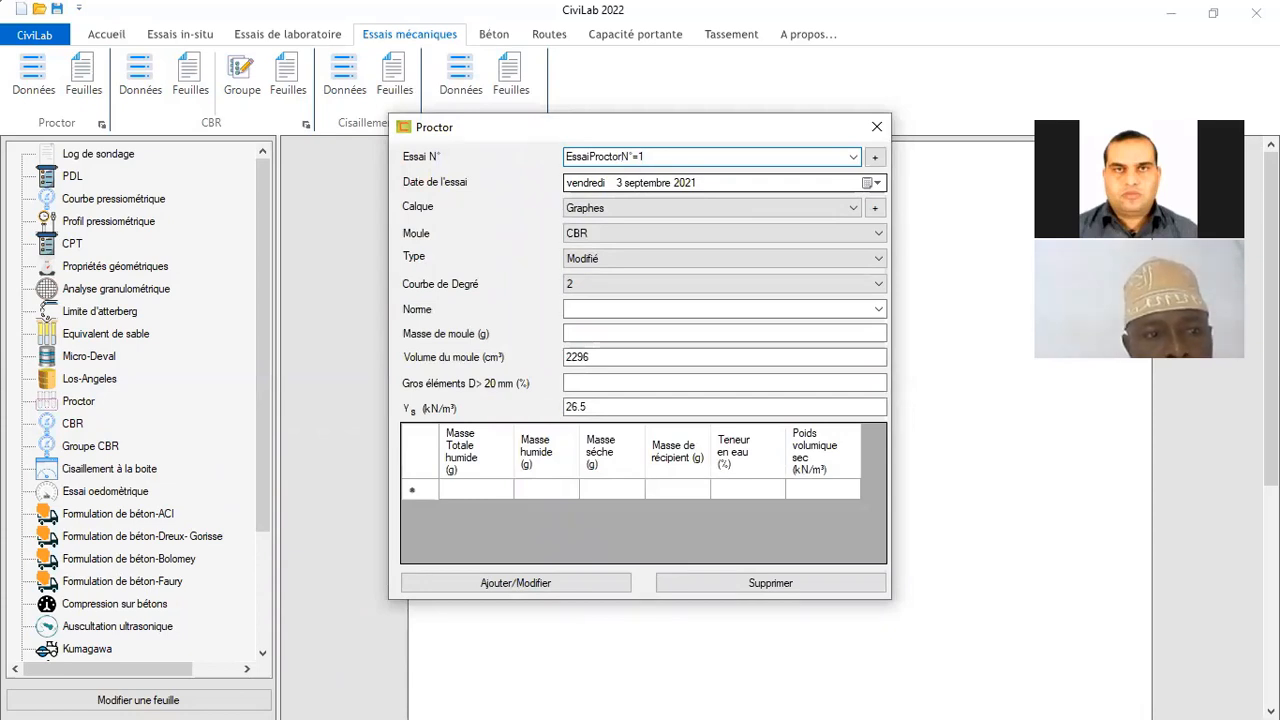
In the test's general data, enter A-05 as the sample number and C medea as the source
left_click(875, 157)
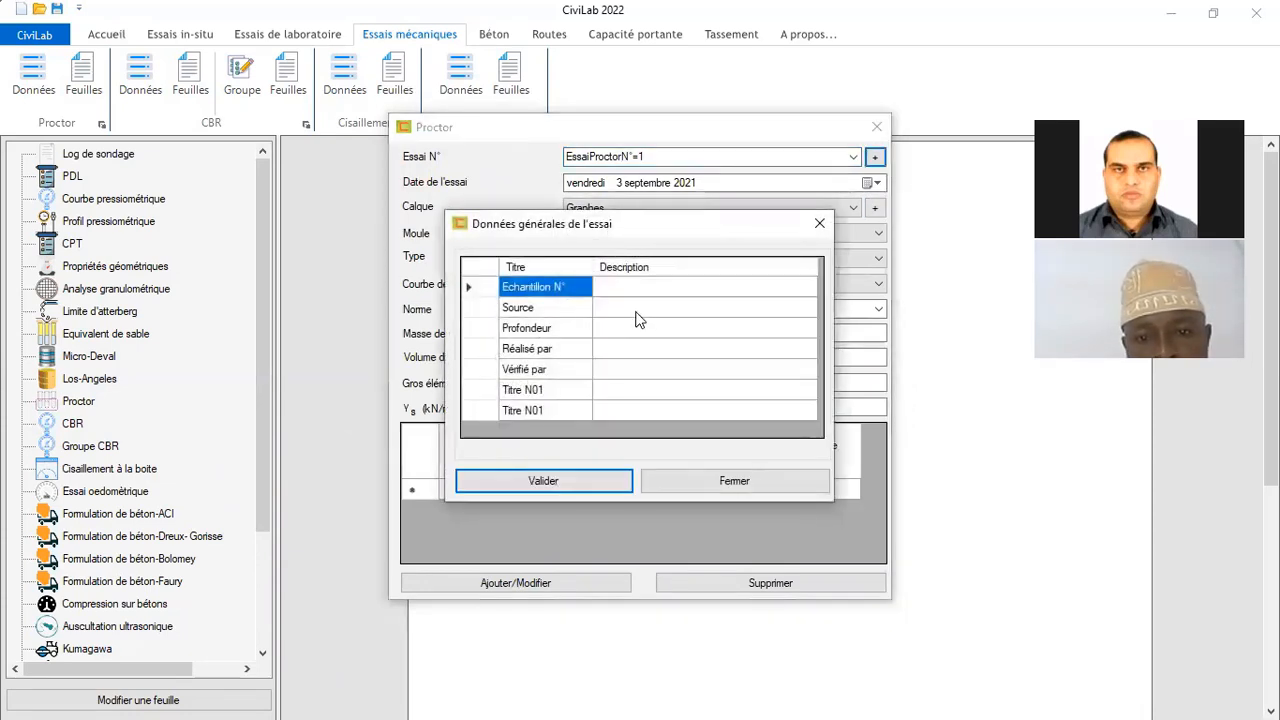
left_click(615, 290)
left_click(615, 290)
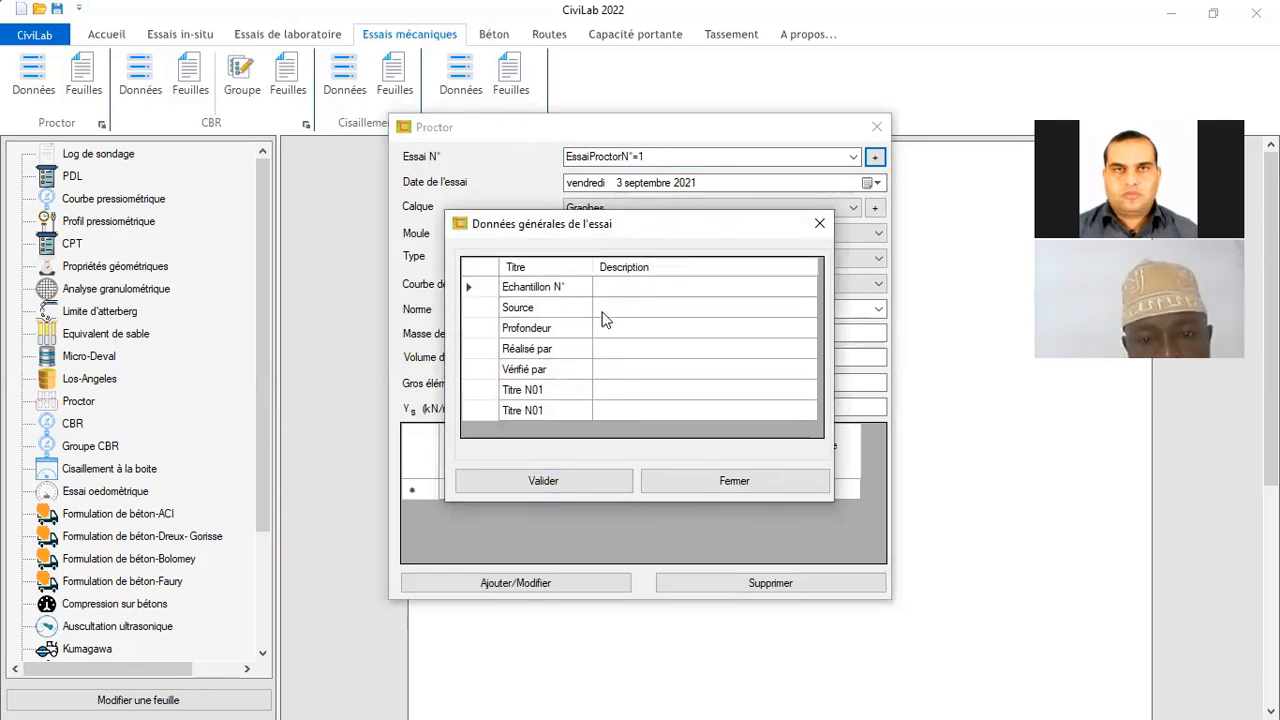
type("A-05")
left_click(616, 316)
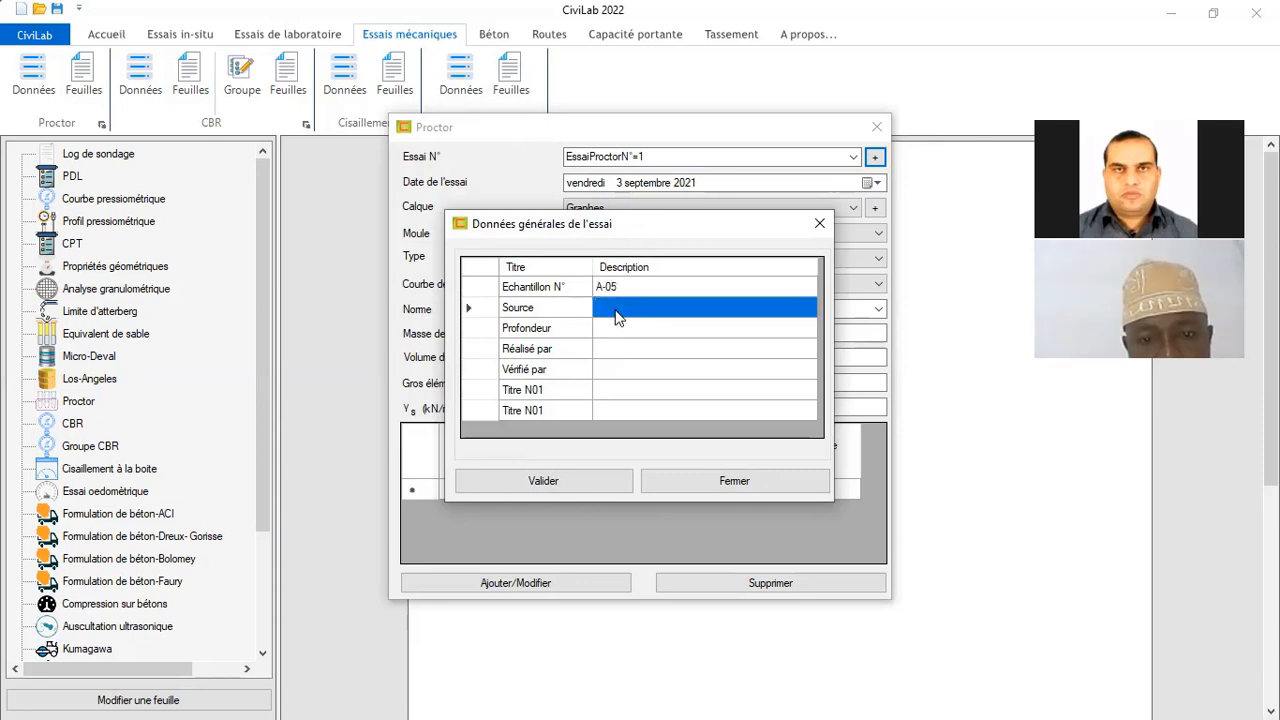
left_click(616, 310)
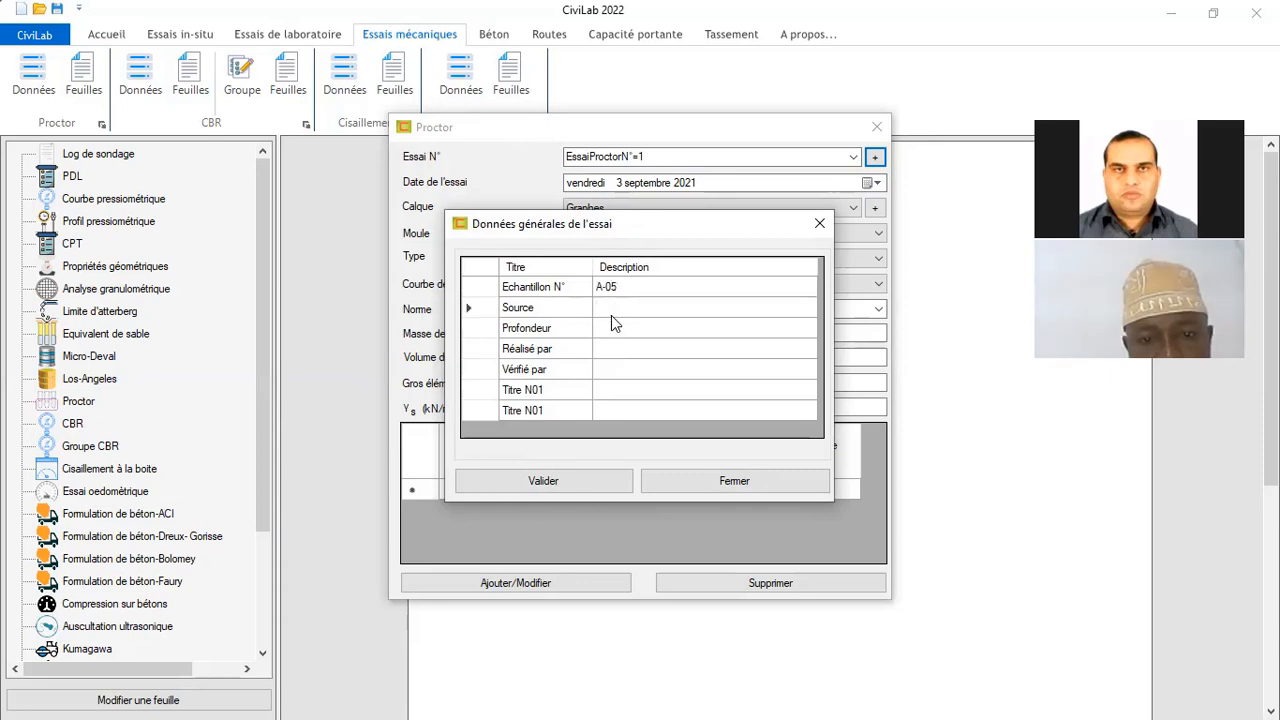
type("C meda")
key("BackSpace")
type("ea")
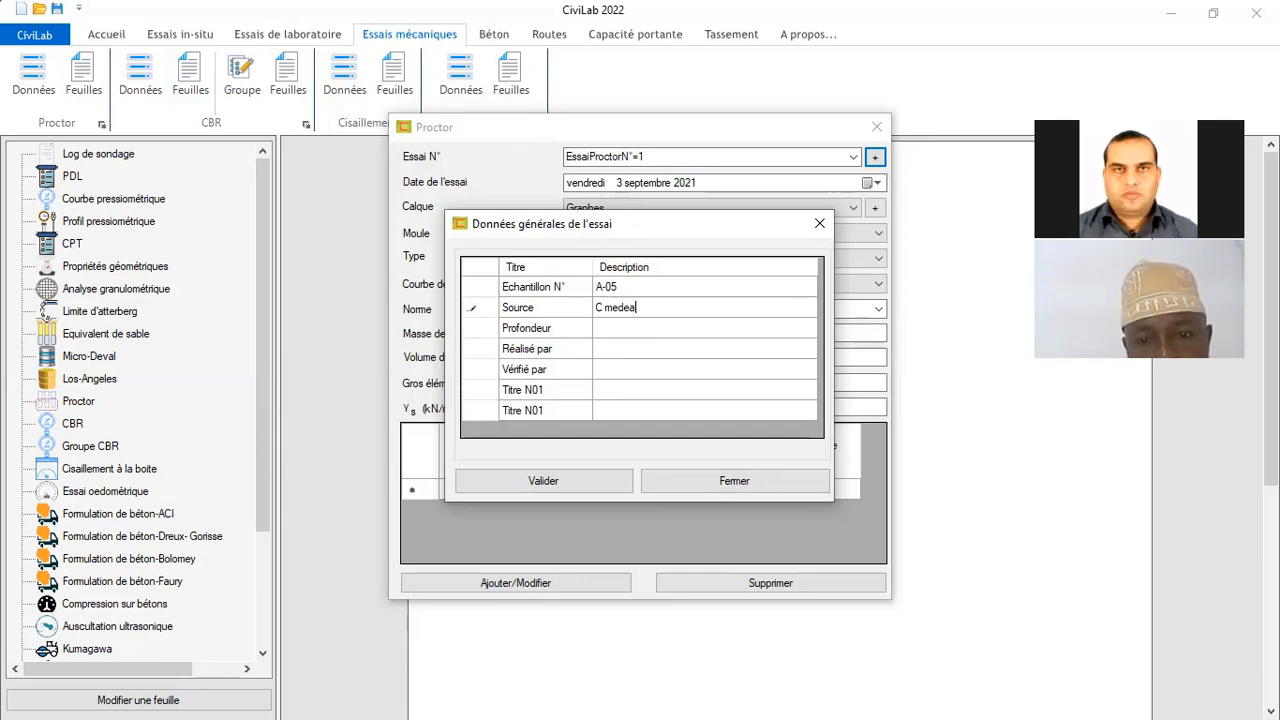
Fill in the names of the people who performed and verified the test in the general data
left_click(611, 326)
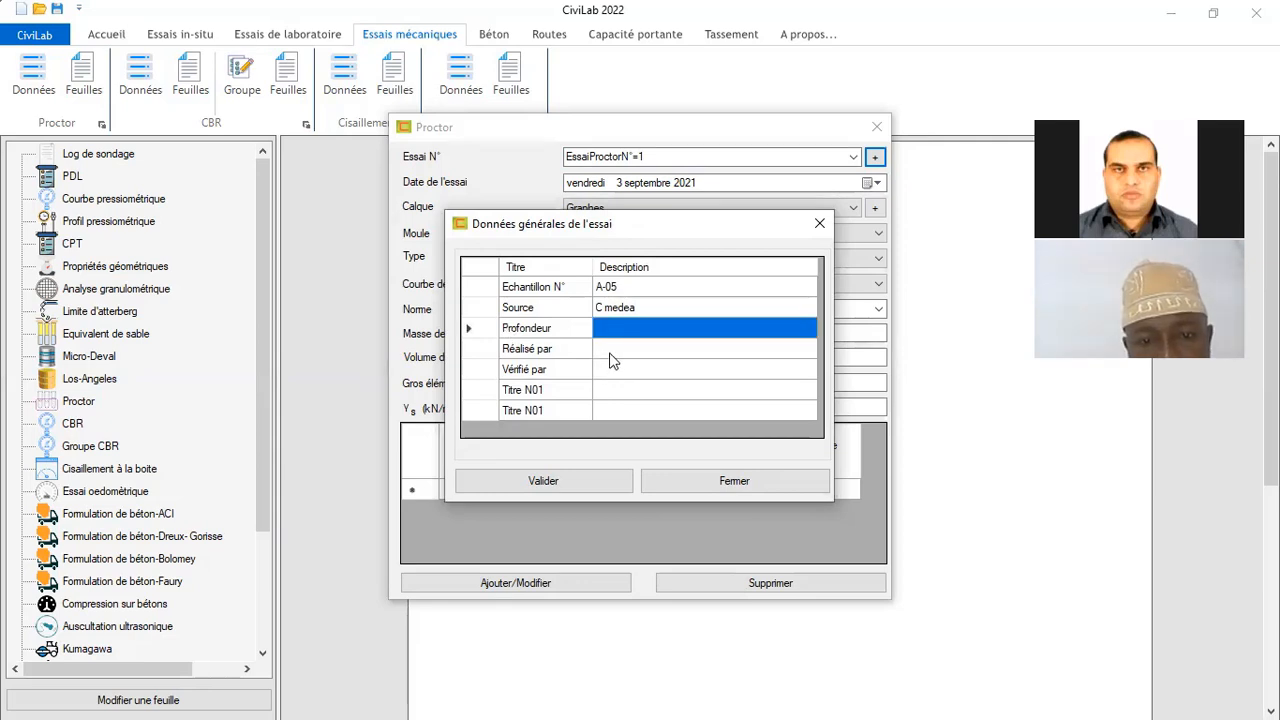
left_click(612, 350)
left_click(610, 350)
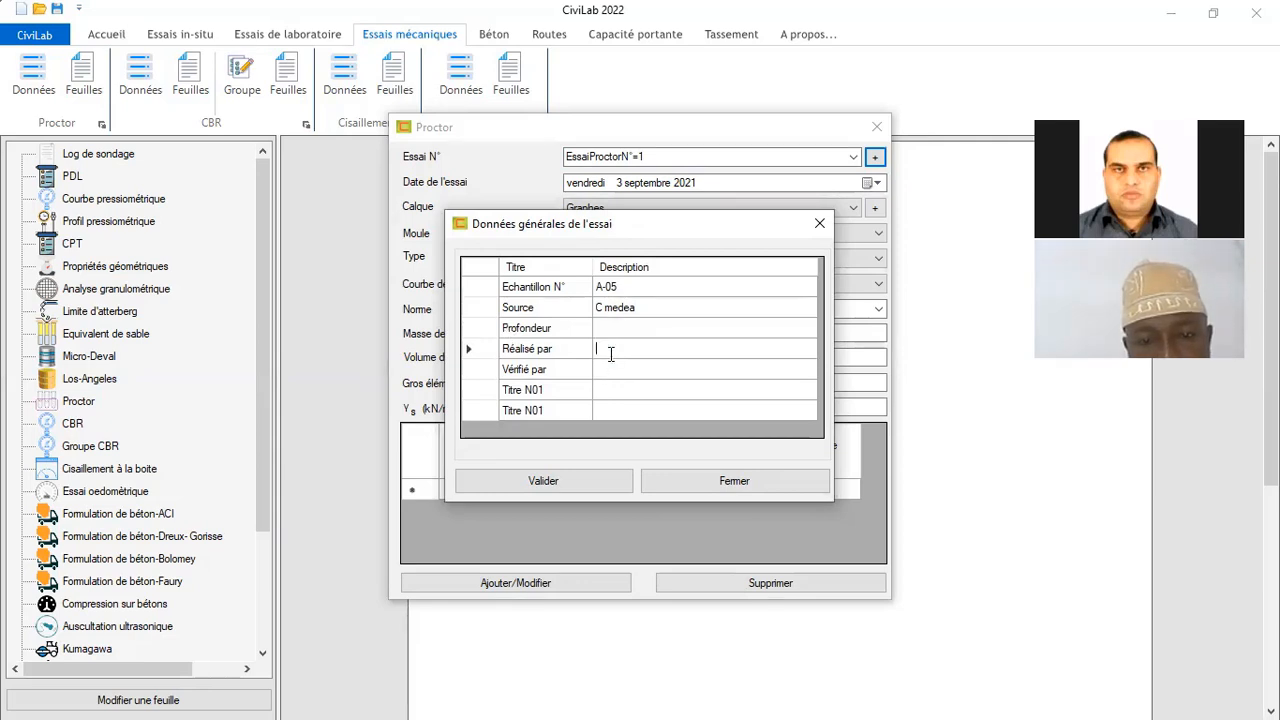
type("BAKHTI")
left_click(628, 364)
left_click(626, 371)
type("L")
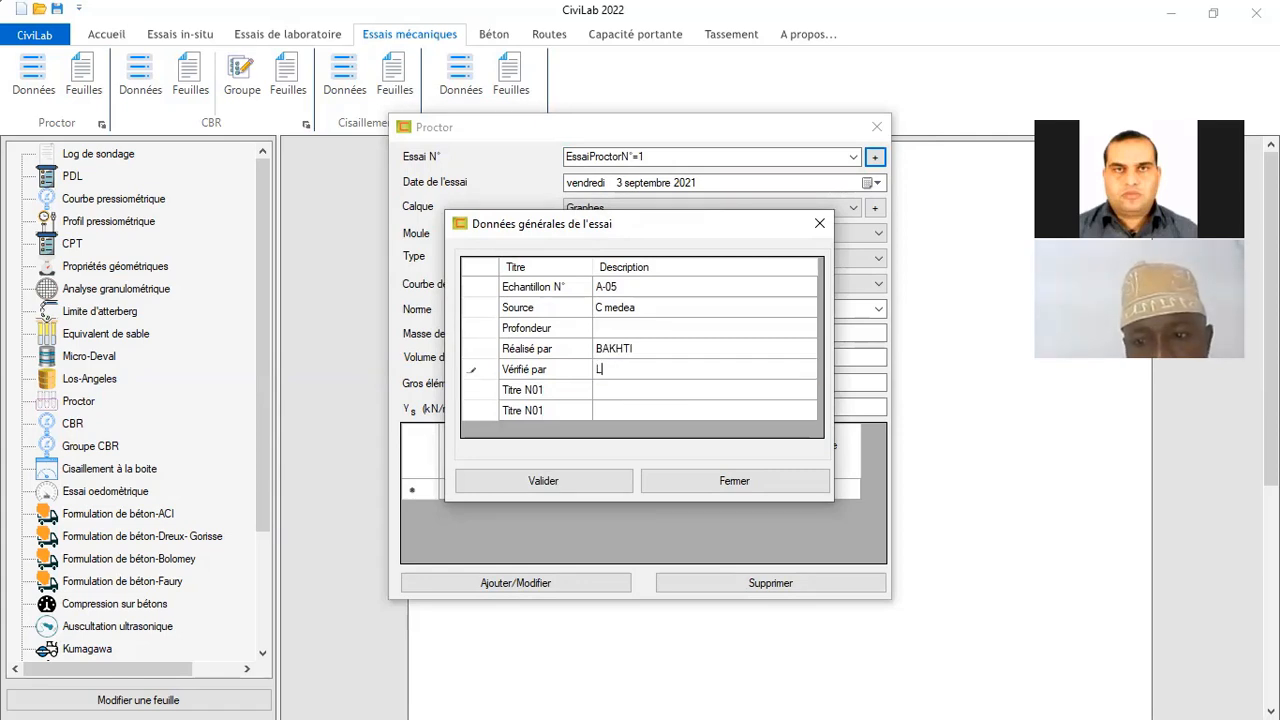
type("AIB")
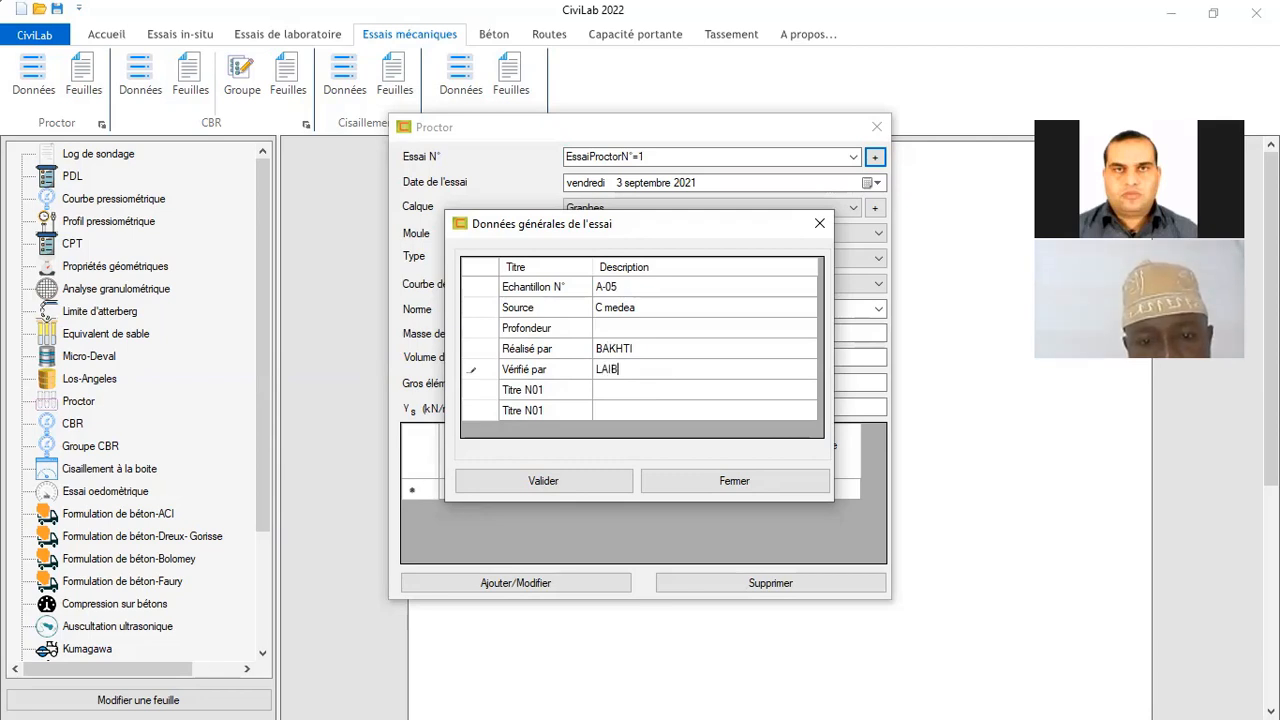
Replace the Profondeur title with Type, describe it as GNT, and validate the general data
left_click(561, 329)
left_click(561, 329)
type("tYPE")
key("BackSpace")
key("BackSpace")
key("BackSpace")
key("BackSpace")
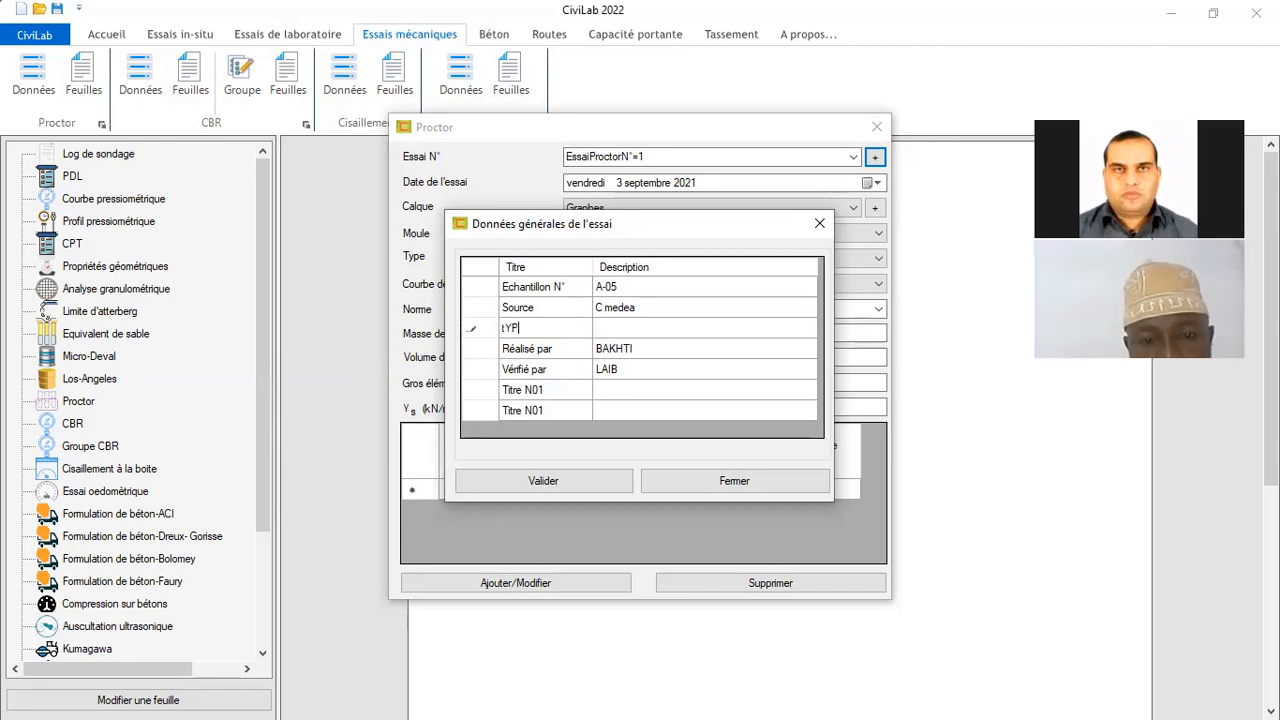
type("Type")
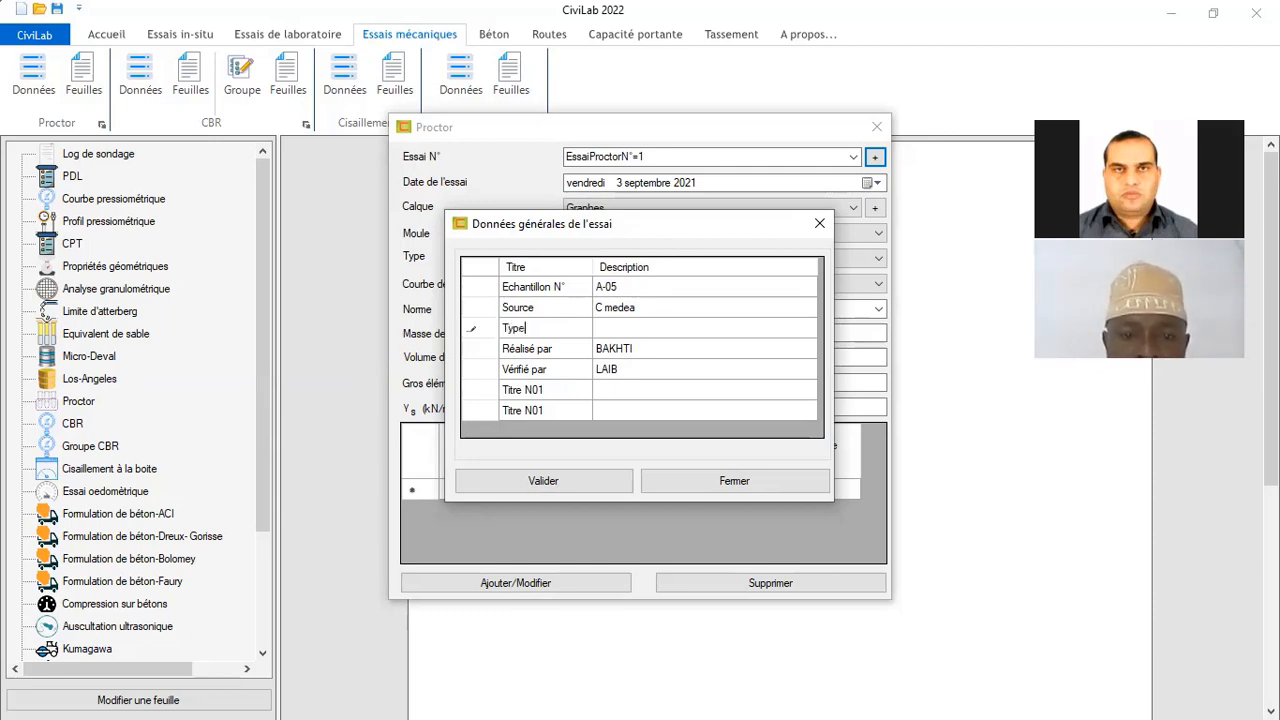
left_click(610, 328)
left_click(610, 328)
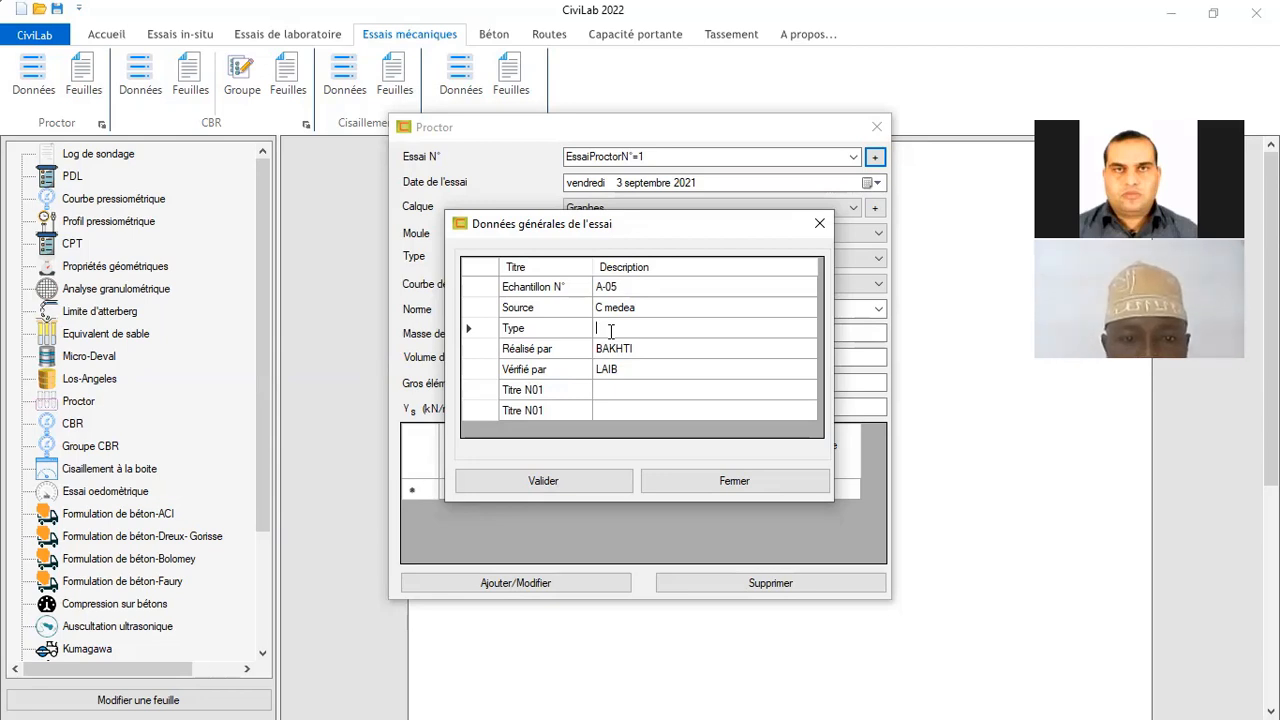
type("GNT")
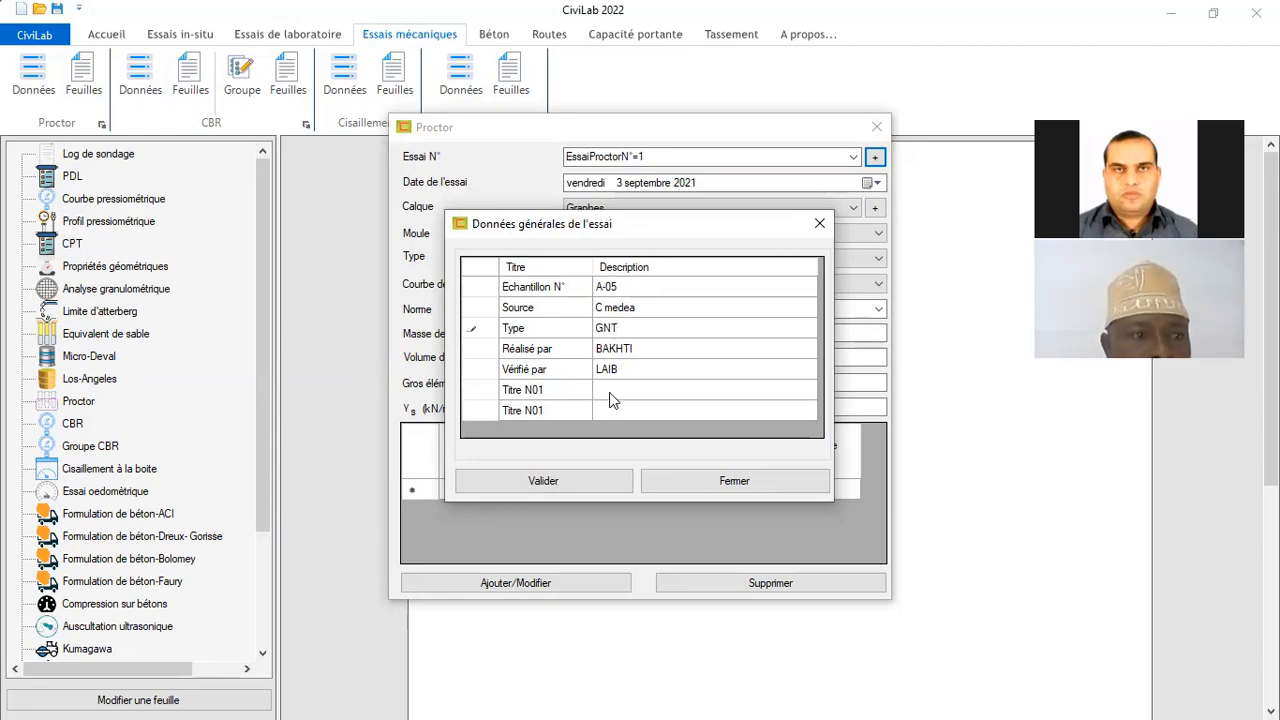
left_click(562, 485)
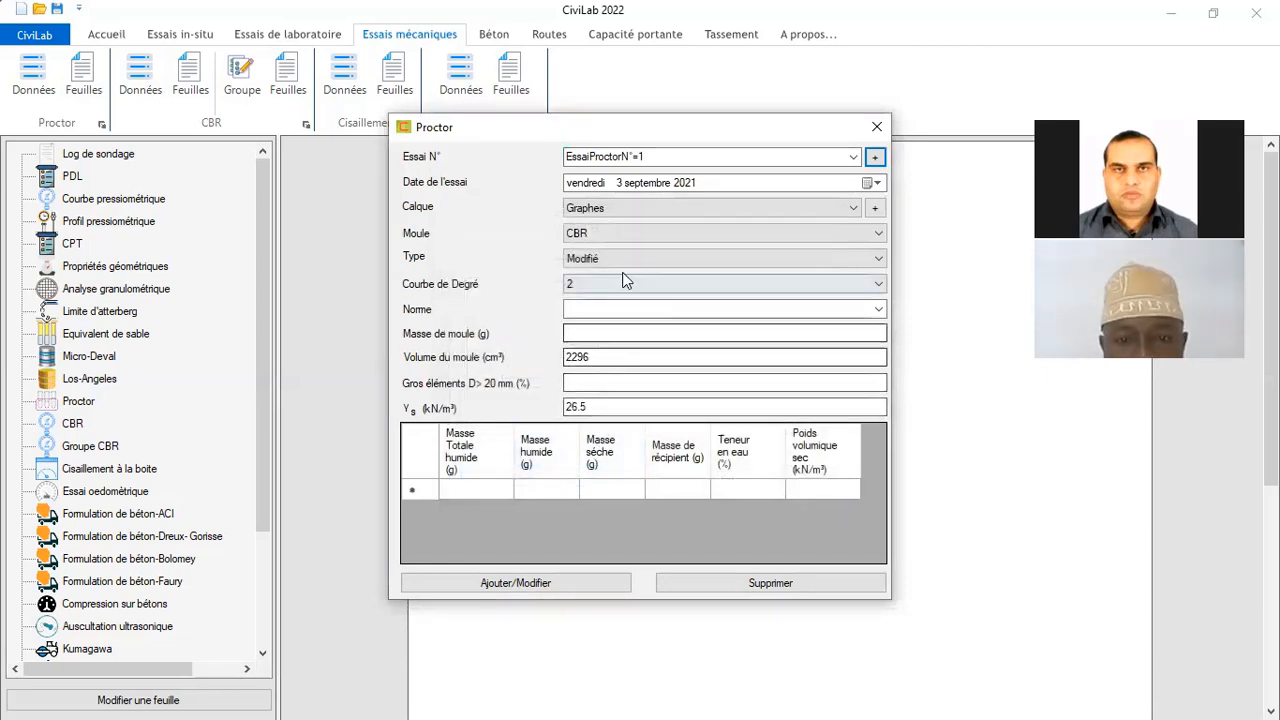
Set the Proctor test date to 2 September 2021
left_click(873, 184)
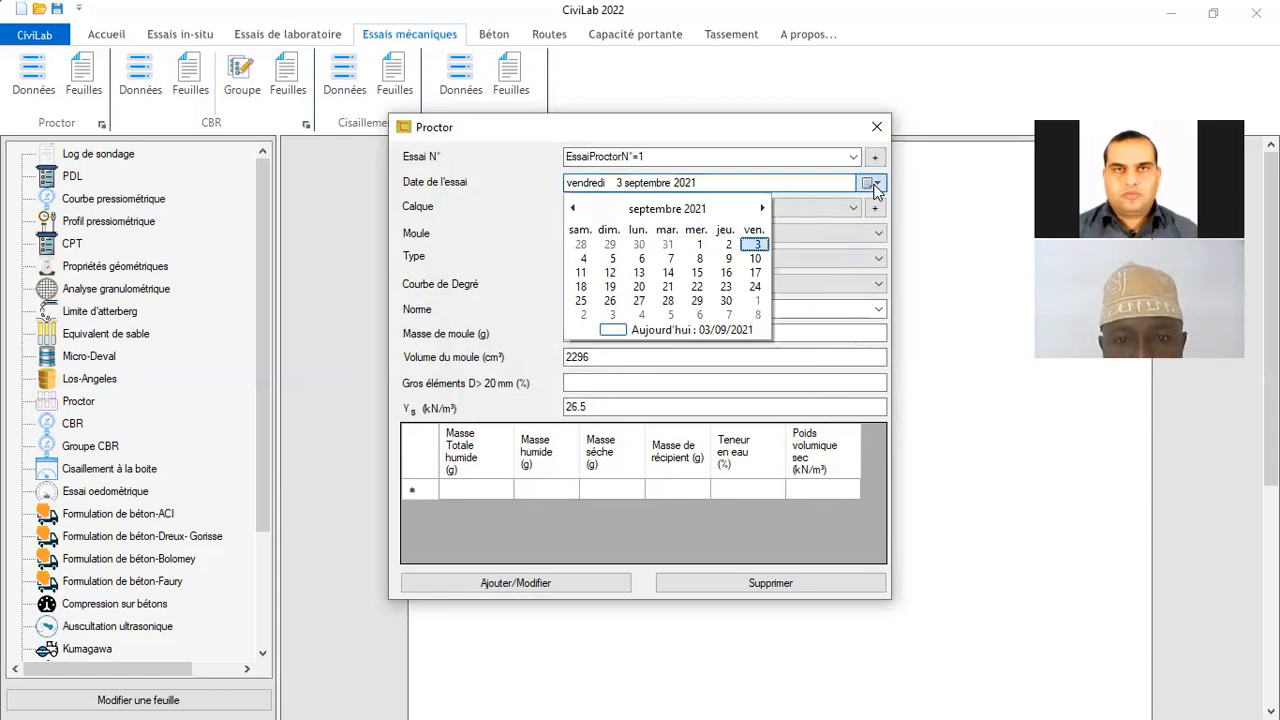
left_click(584, 261)
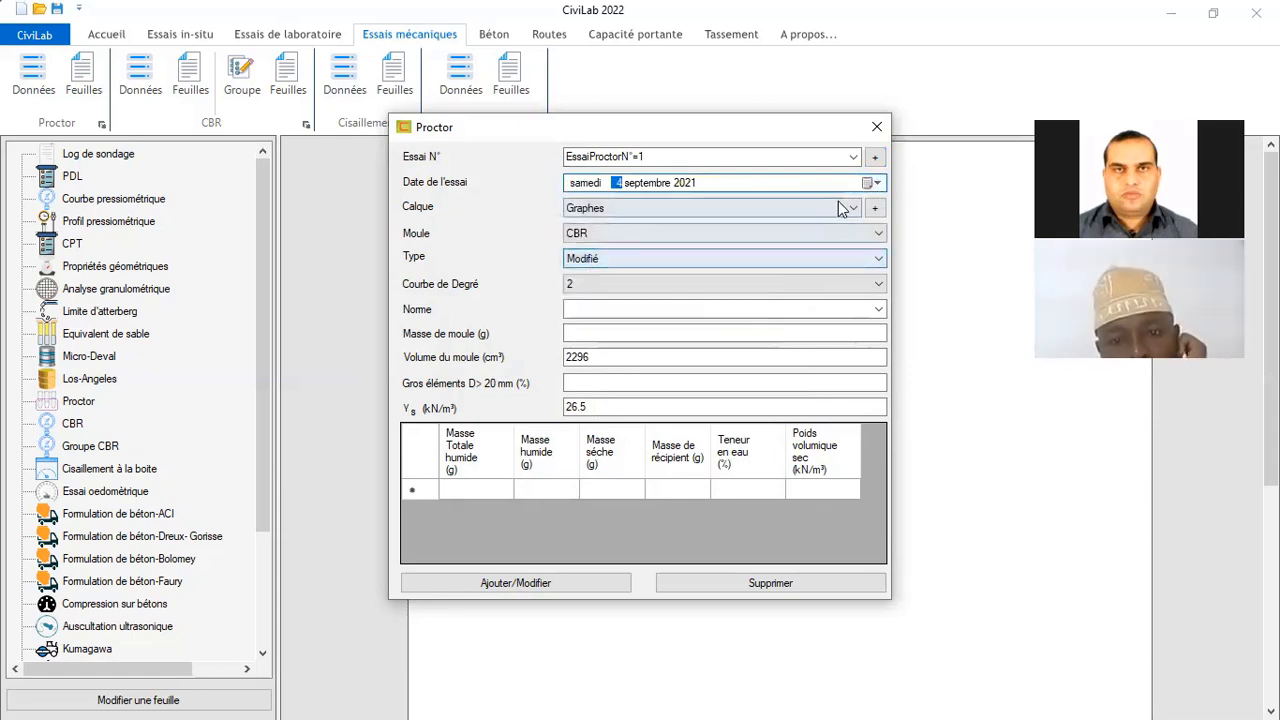
left_click(873, 183)
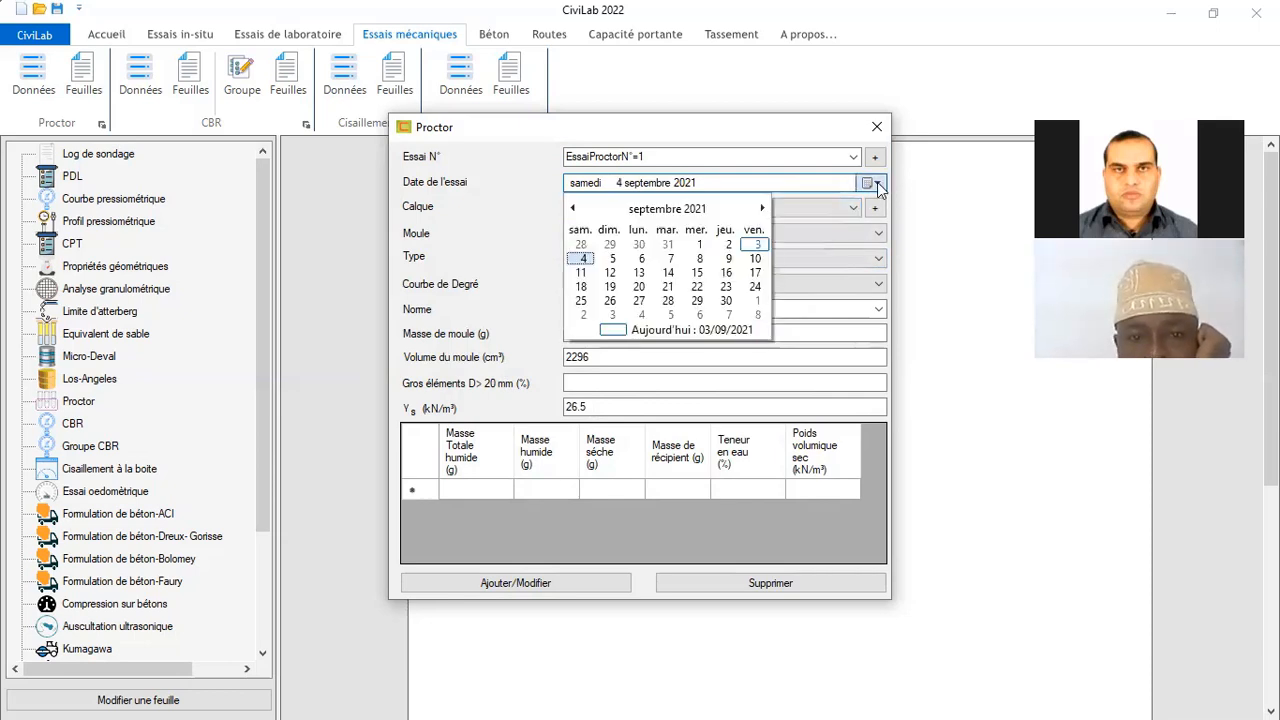
left_click(702, 247)
Choose the Graphes layer, the CBR mould and the Modifié type for the Proctor test
left_click(666, 212)
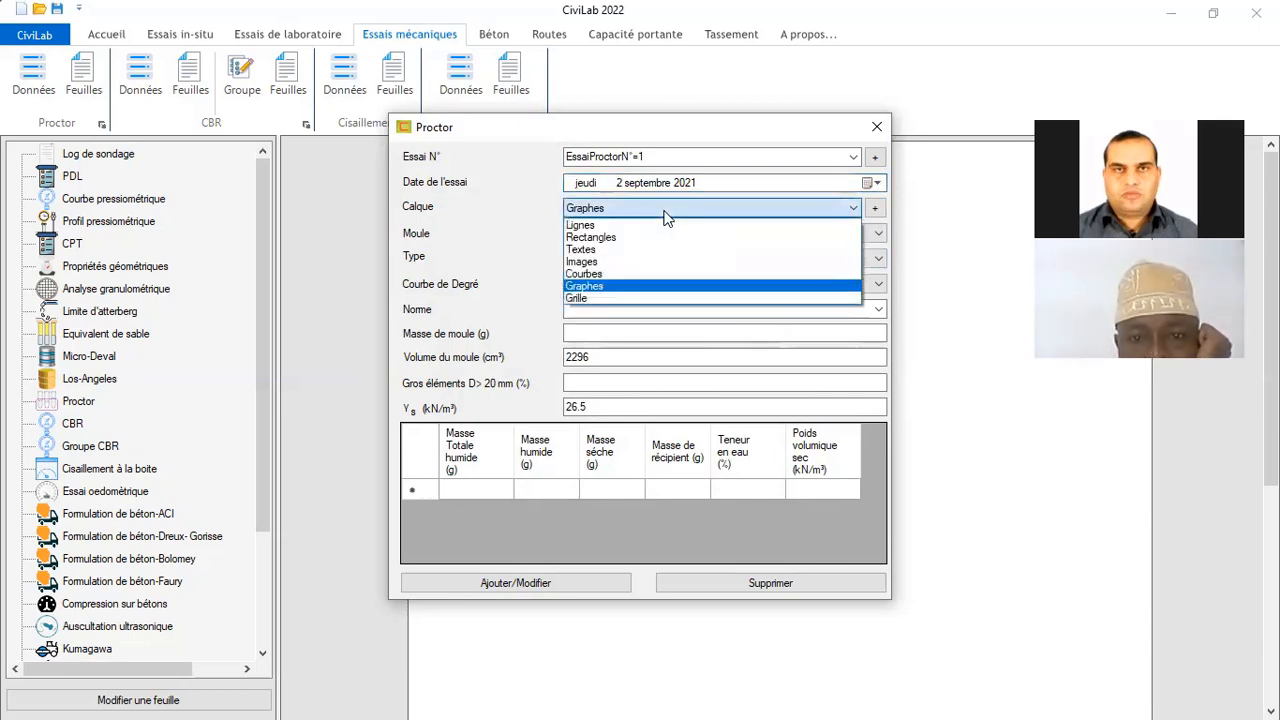
left_click(666, 210)
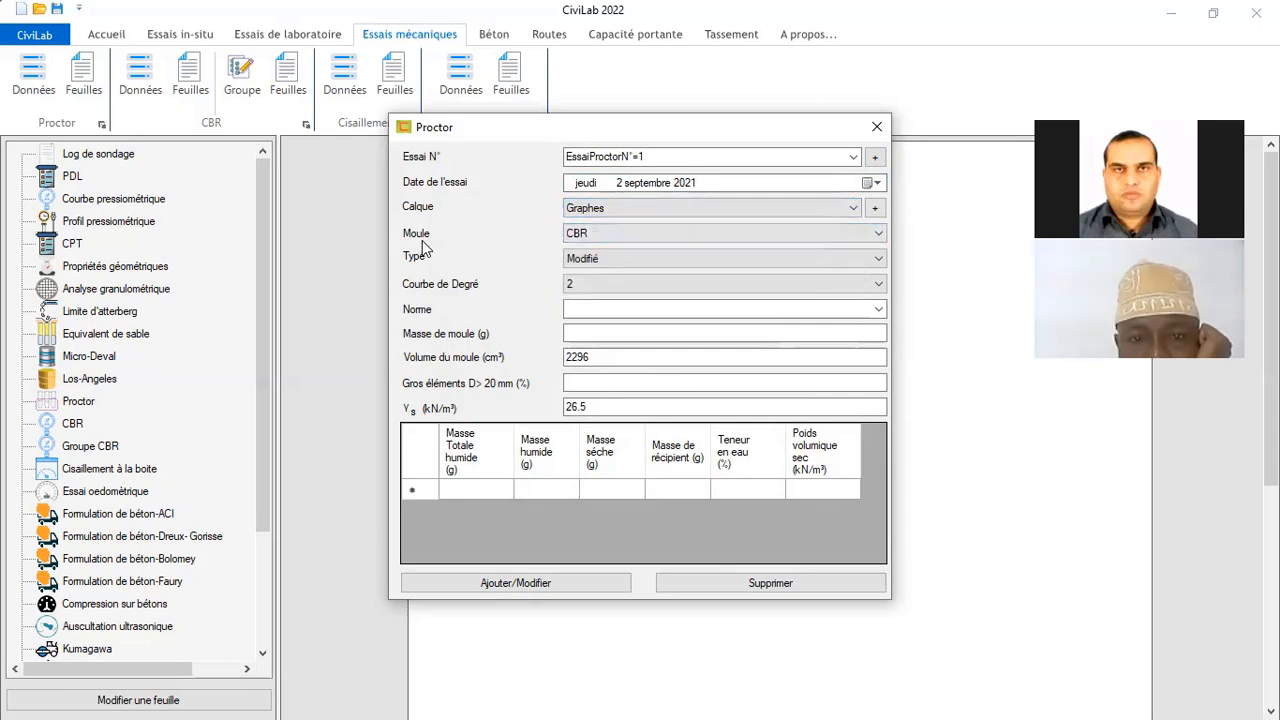
left_click(648, 246)
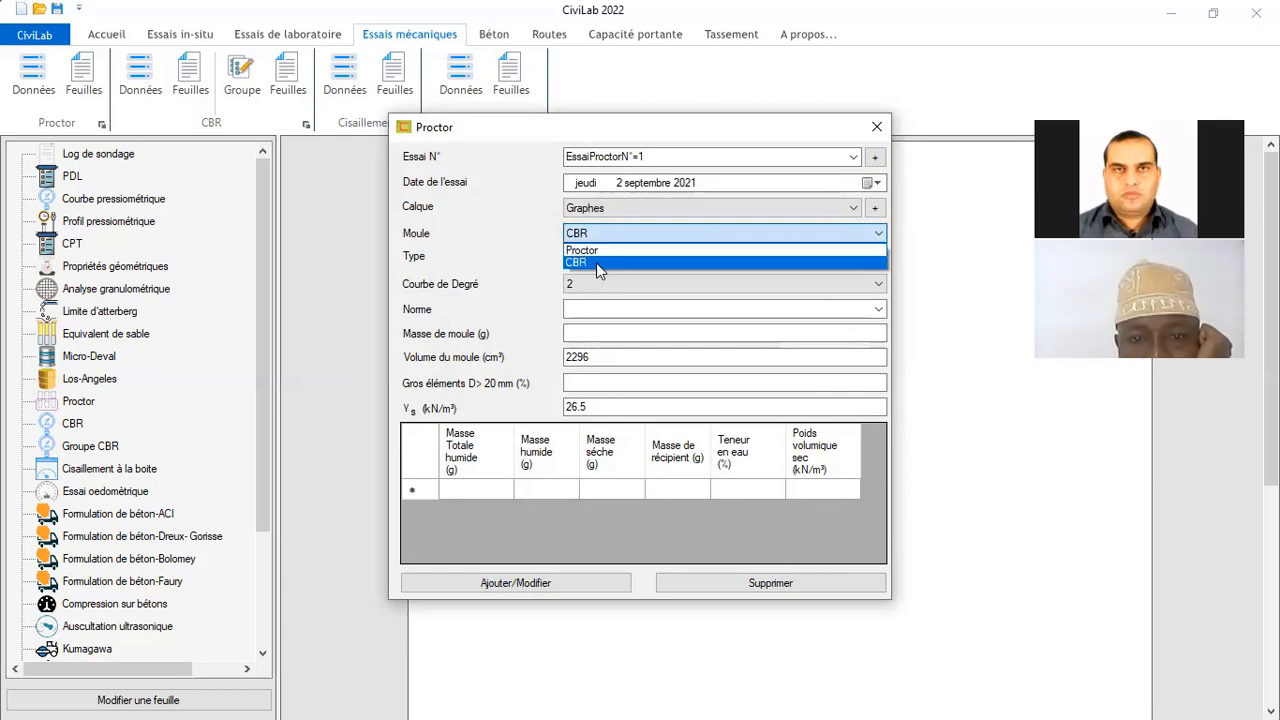
left_click(598, 262)
left_click(643, 259)
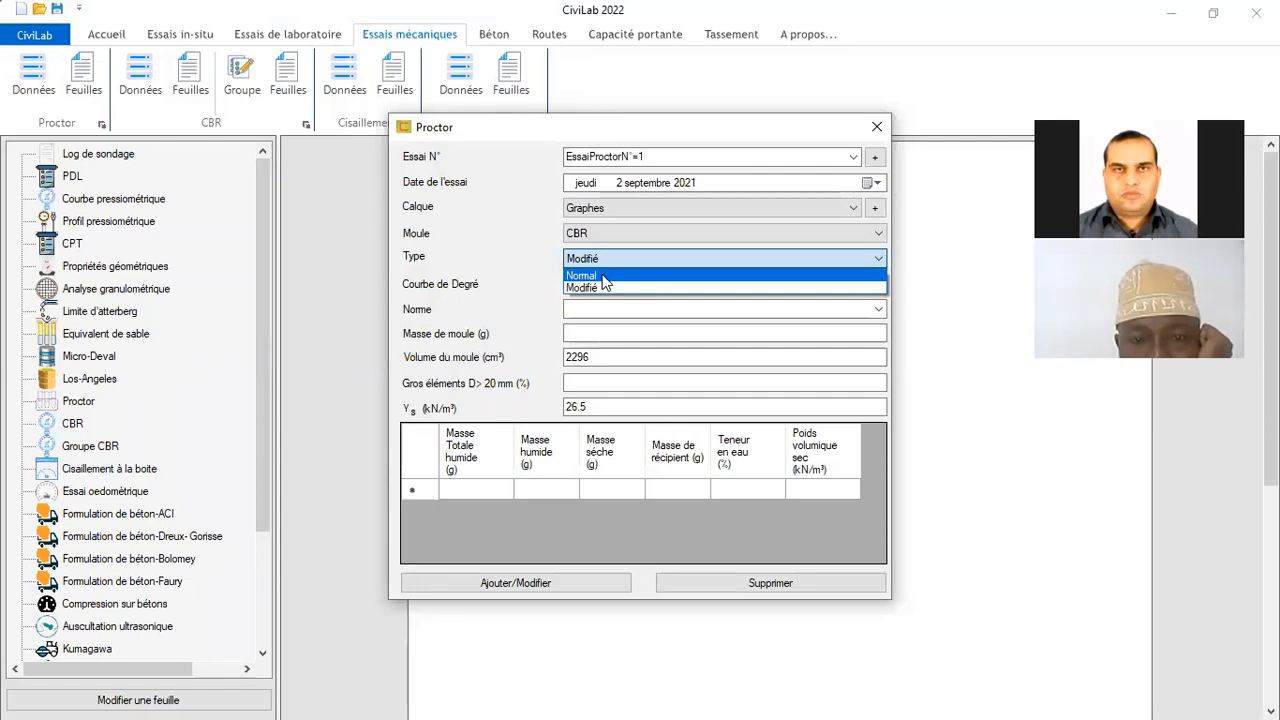
left_click(548, 292)
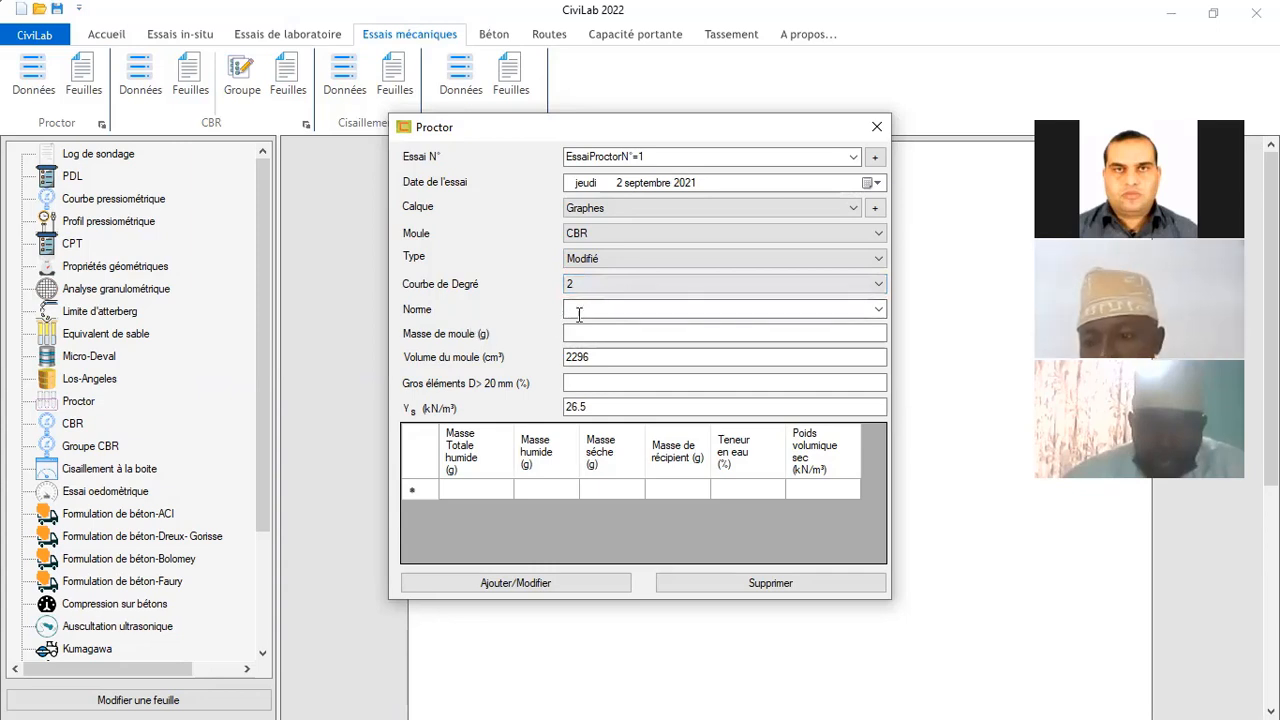
Choose the NF P 94-093 standard for the Proctor test and set the mould mass to 10200 g
left_click(878, 309)
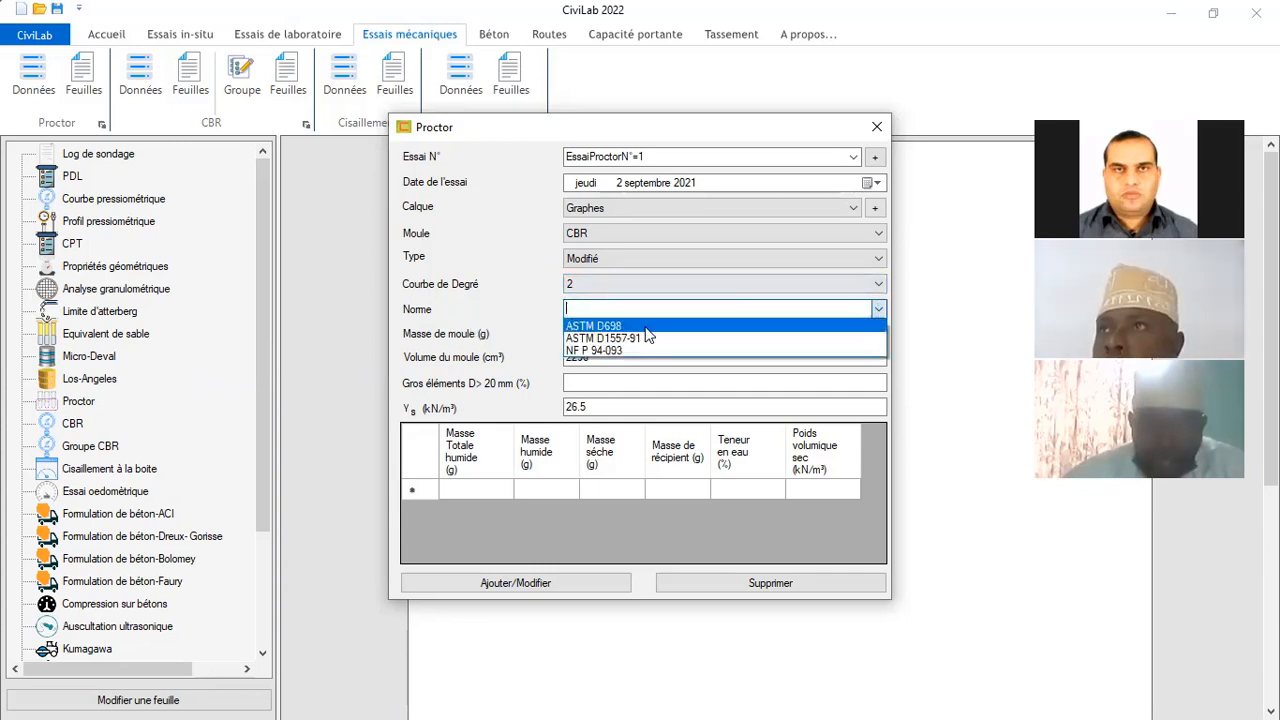
left_click(605, 350)
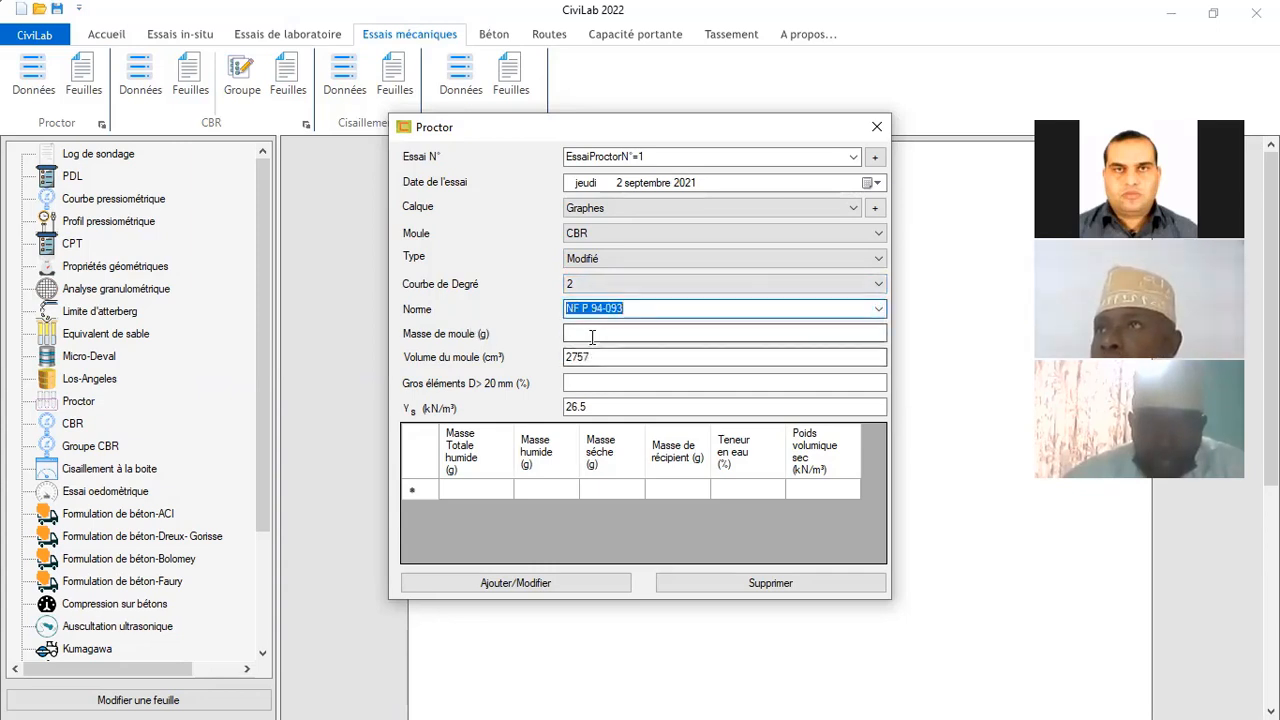
left_click(592, 337)
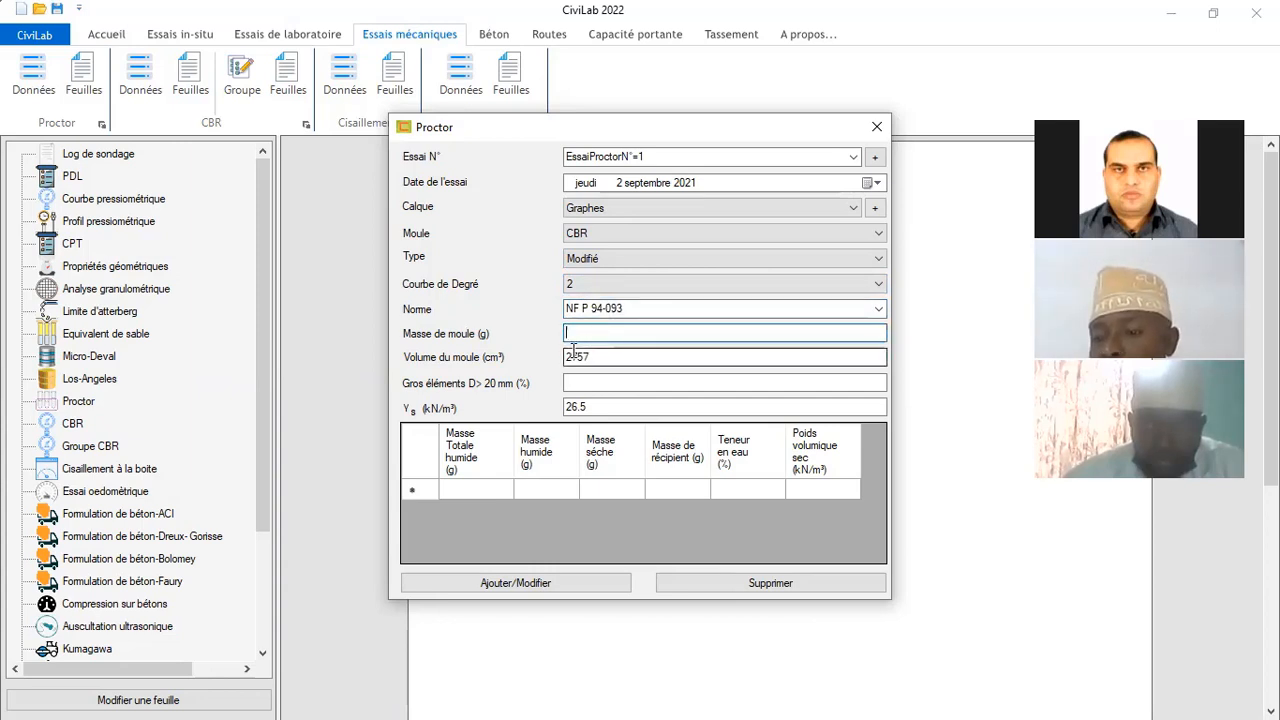
type("10")
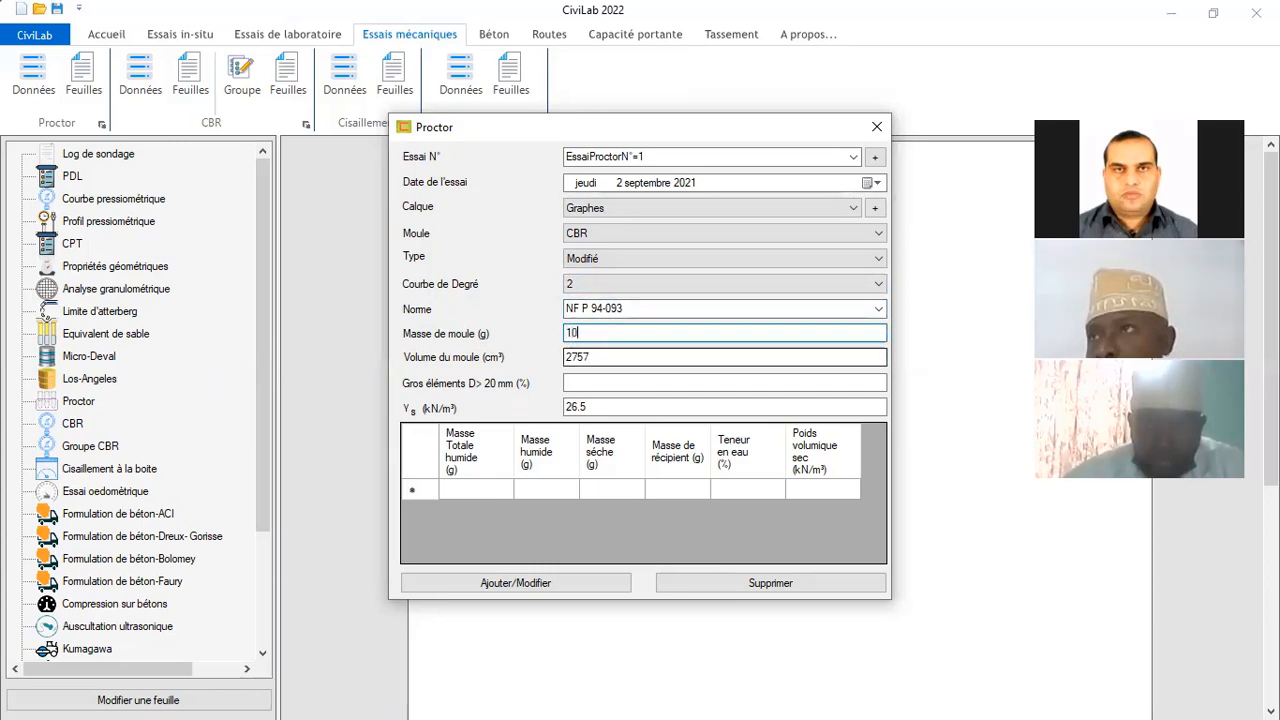
type("200")
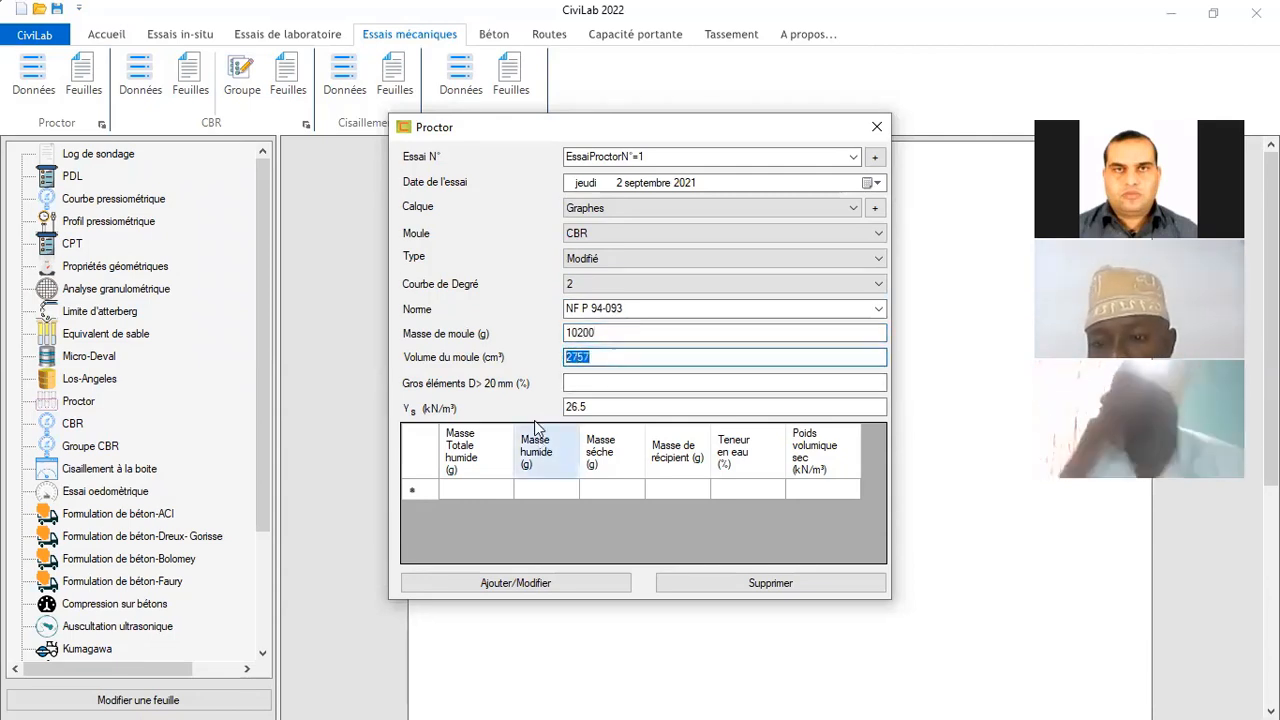
Set the mould volume to 2296 cm³ and the share of coarse elements over 20 mm to 5%
key("Tab")
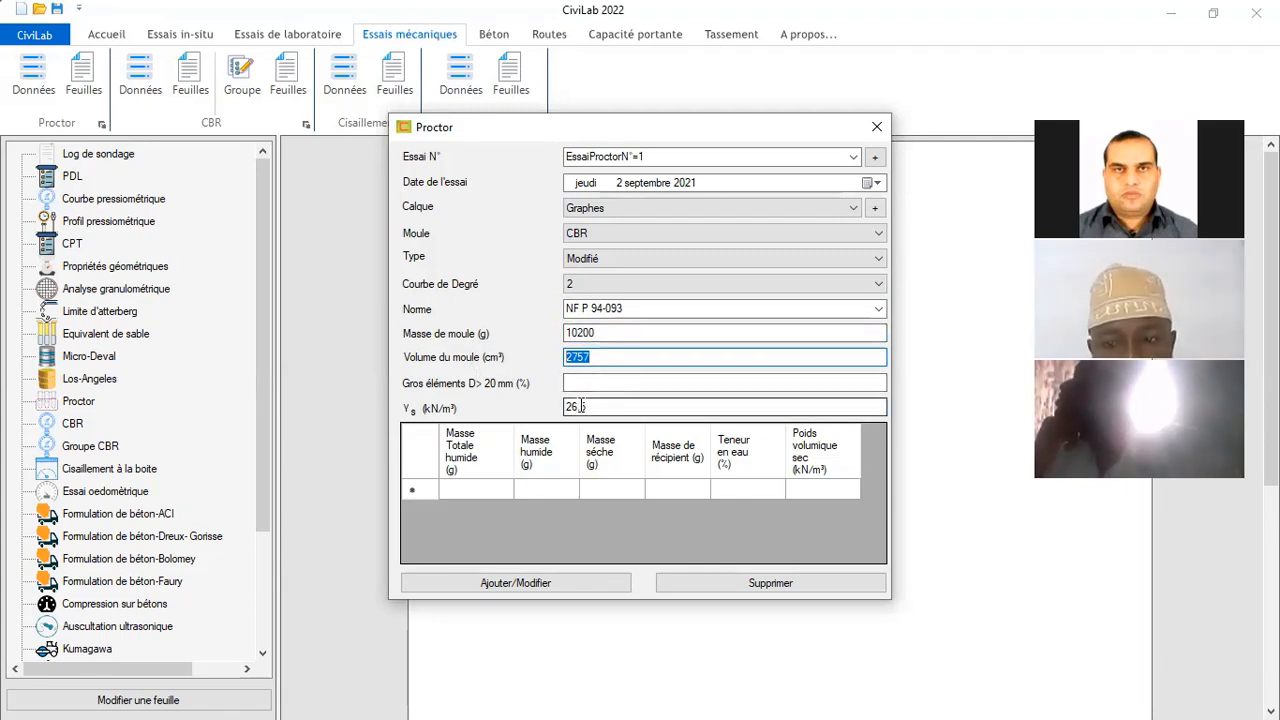
type("2296")
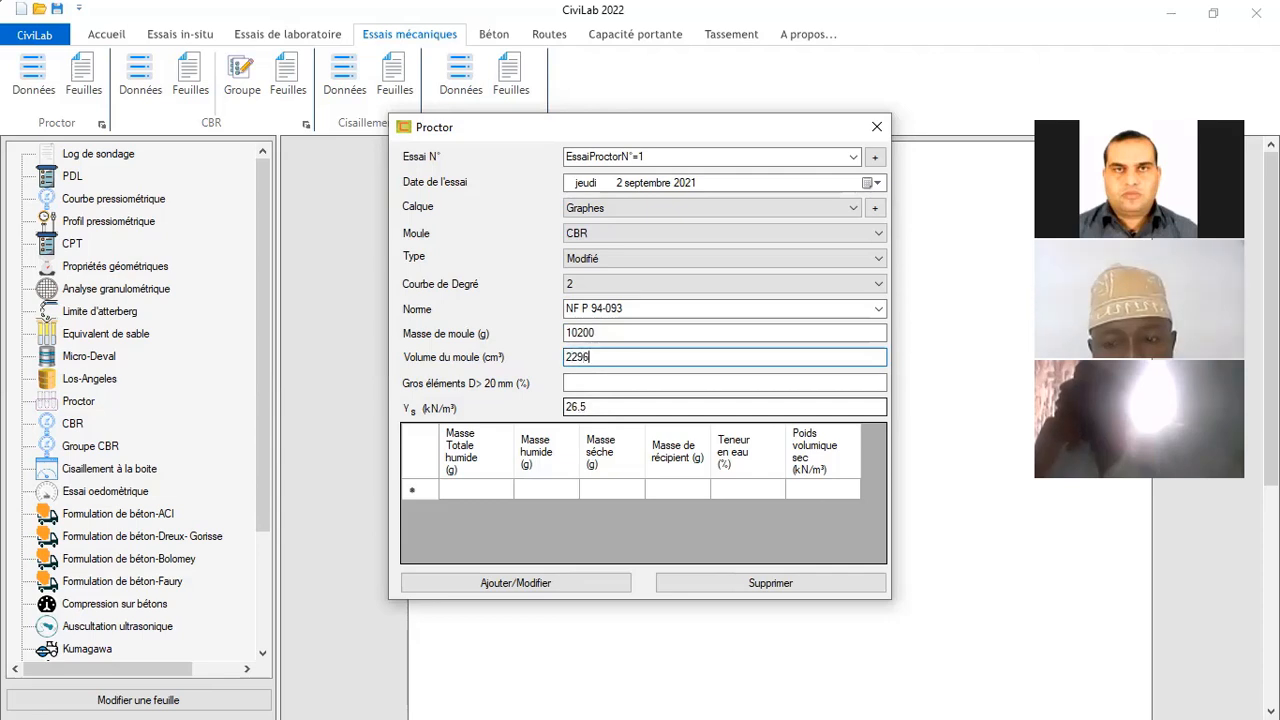
left_click(571, 383)
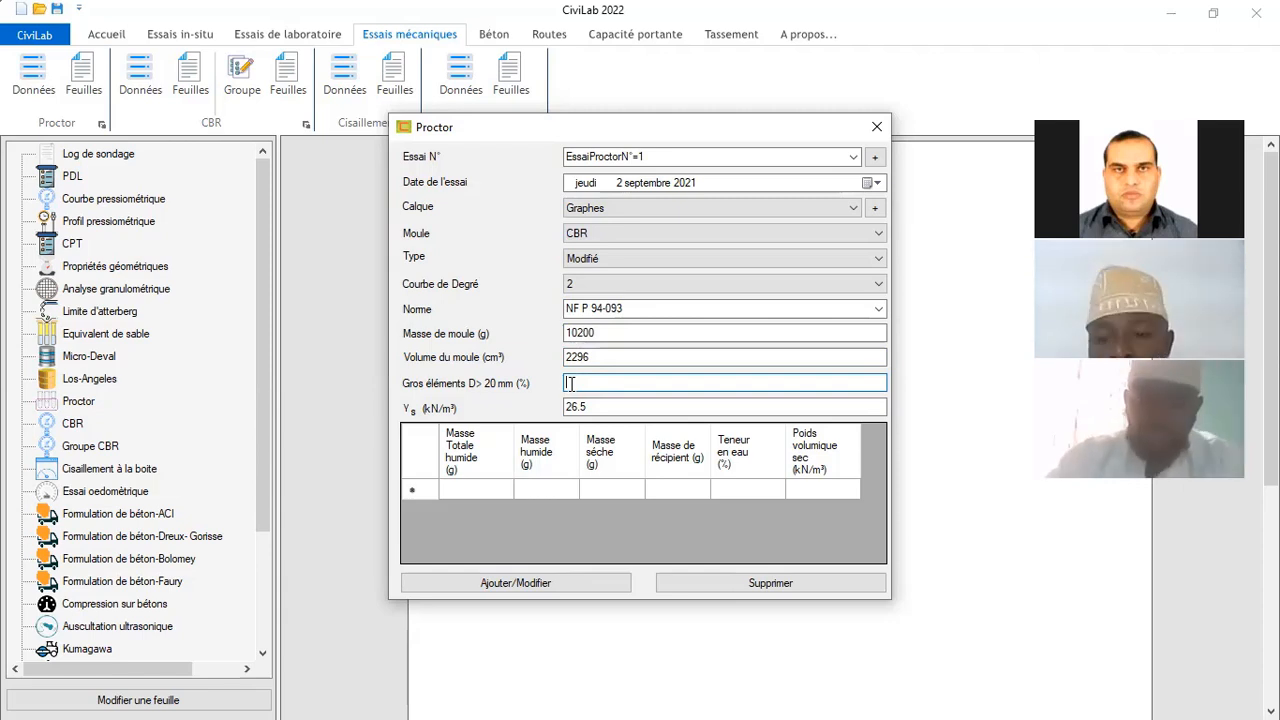
type("5")
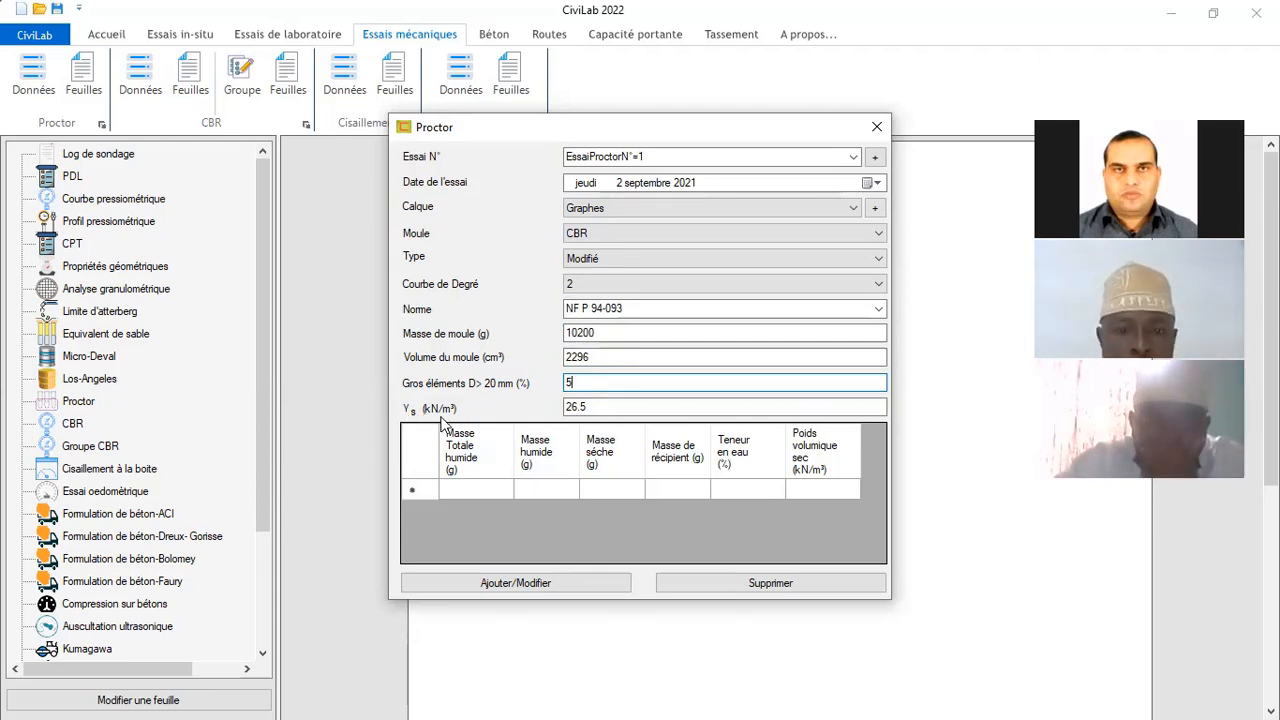
left_click(600, 406)
left_click_drag(545, 408, 524, 409)
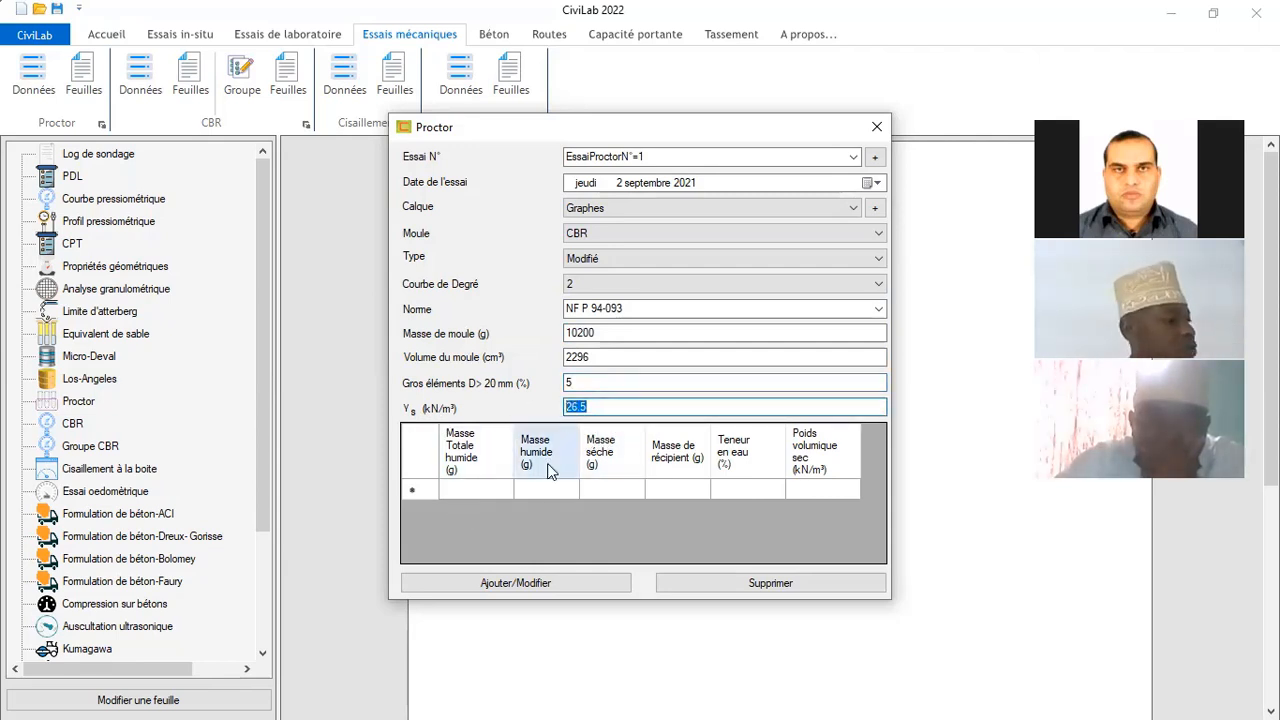
Enter the first measurement row: total wet mass 14650 g, wet mass 47.5 g, dry mass 45.3 g, container mass 5.01 g
left_click(480, 488)
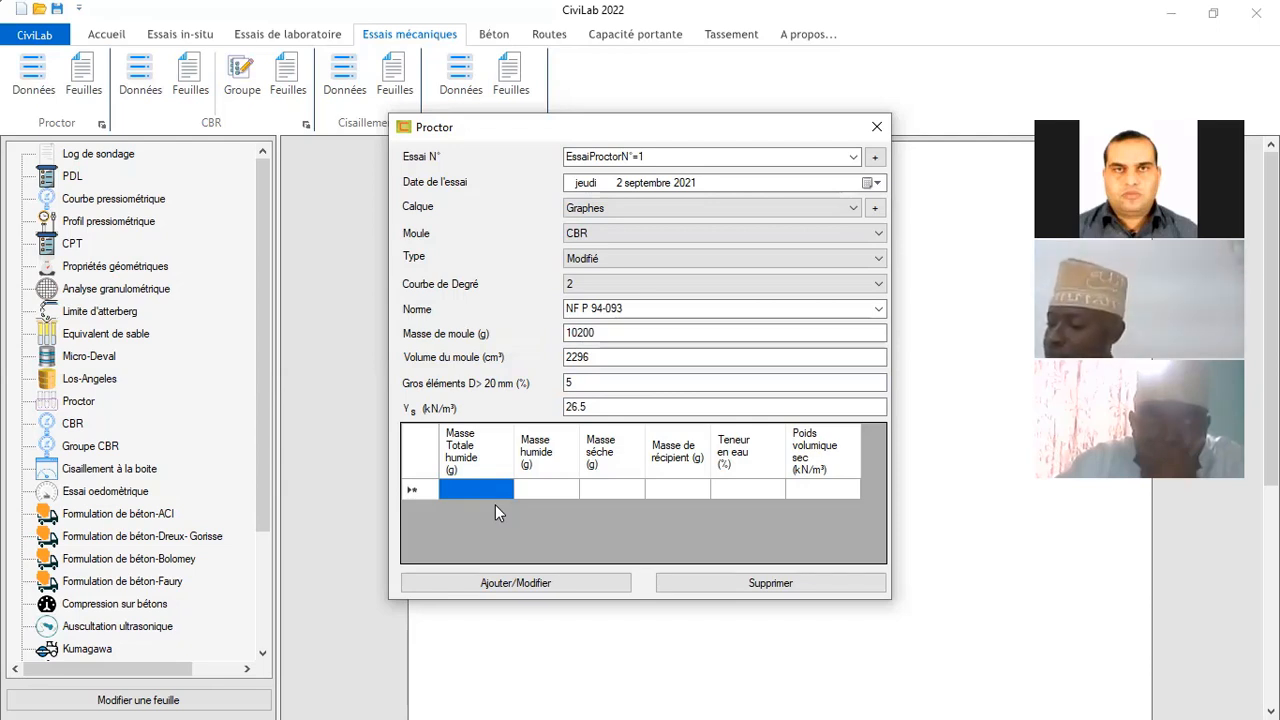
type("1")
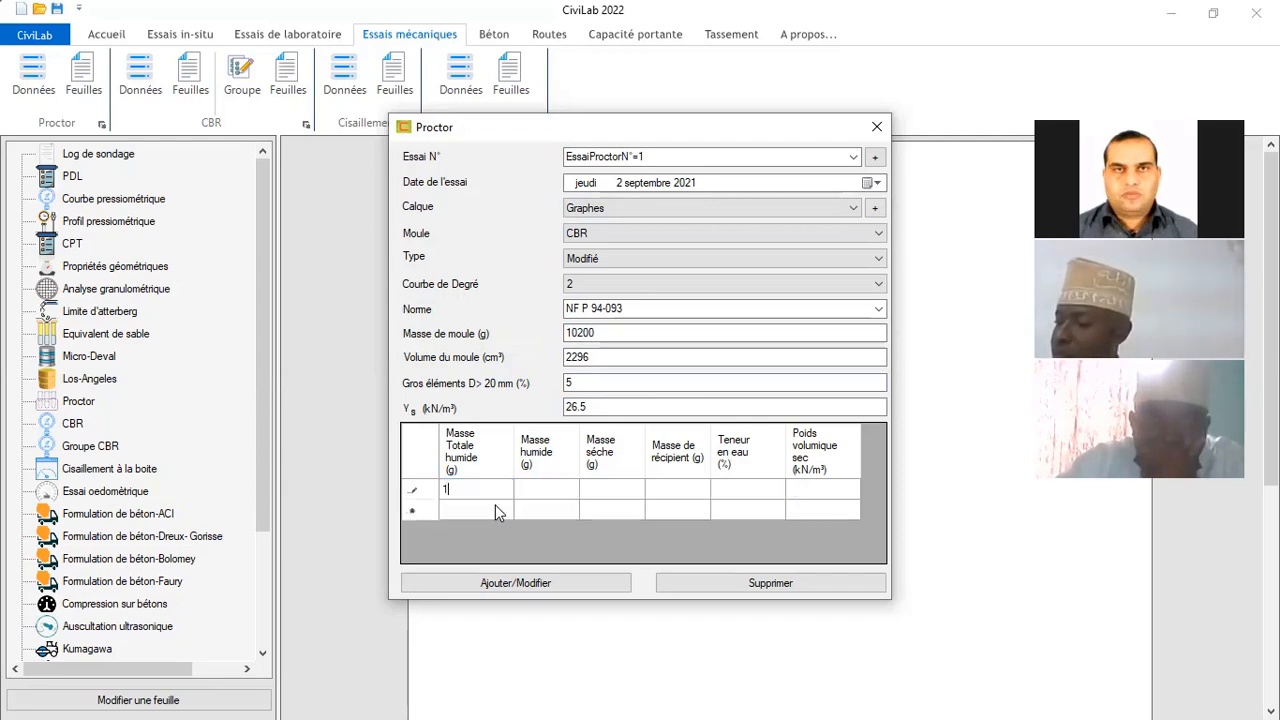
type("4")
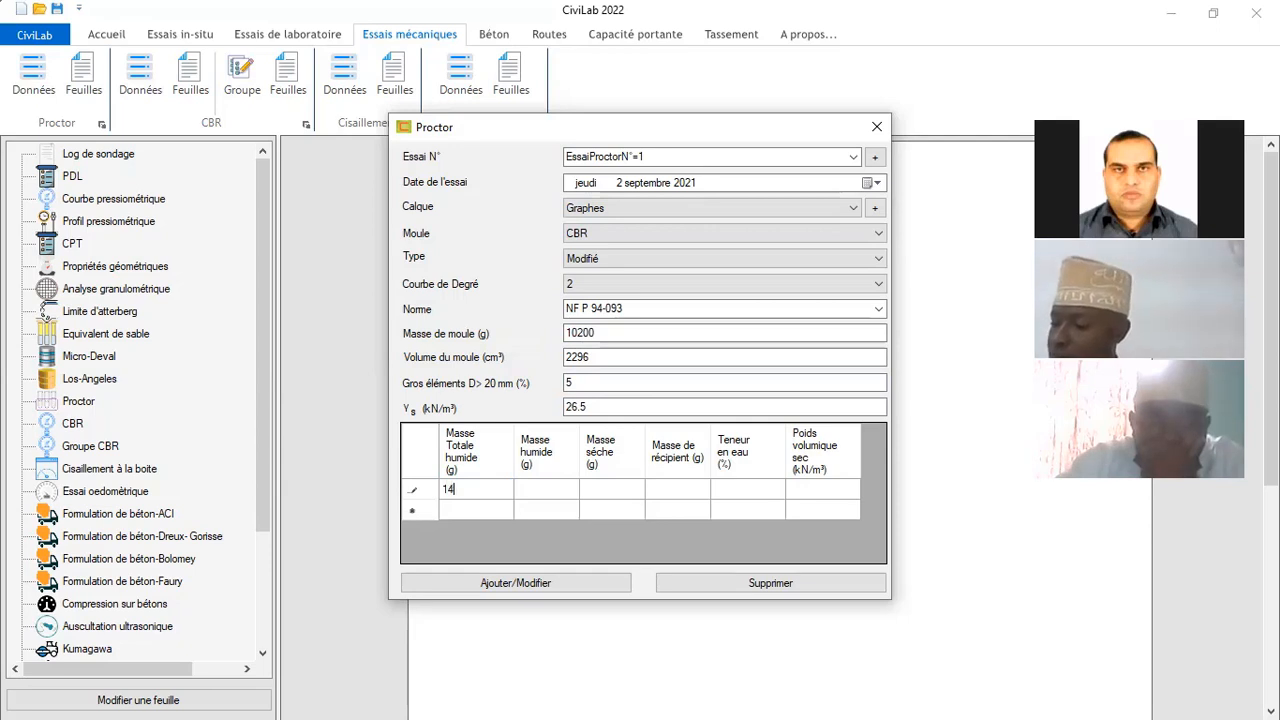
type("650")
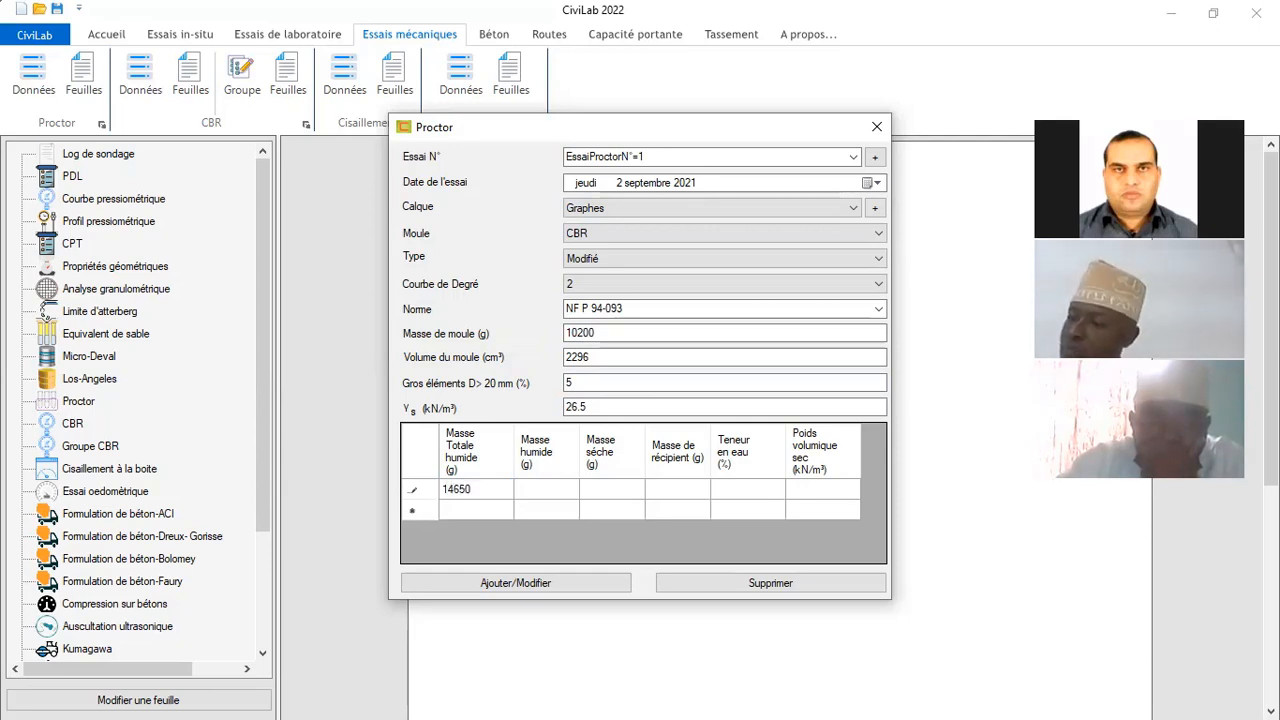
key("Tab")
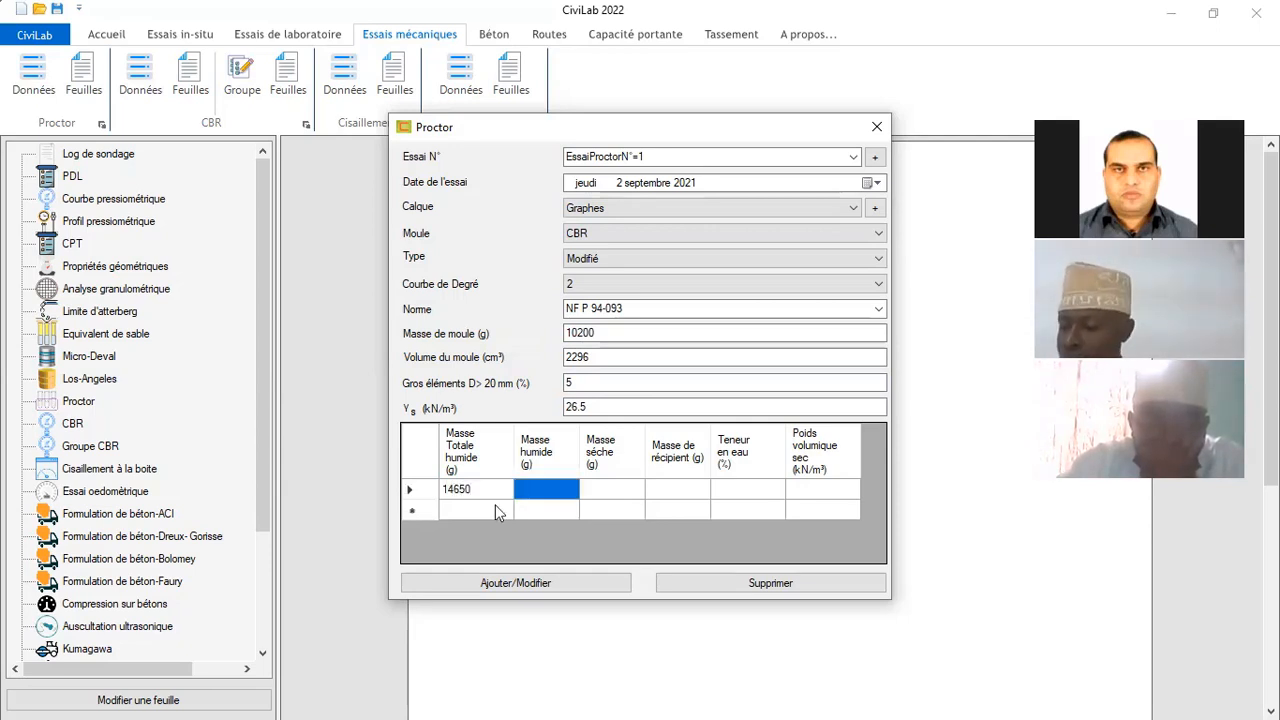
type("4")
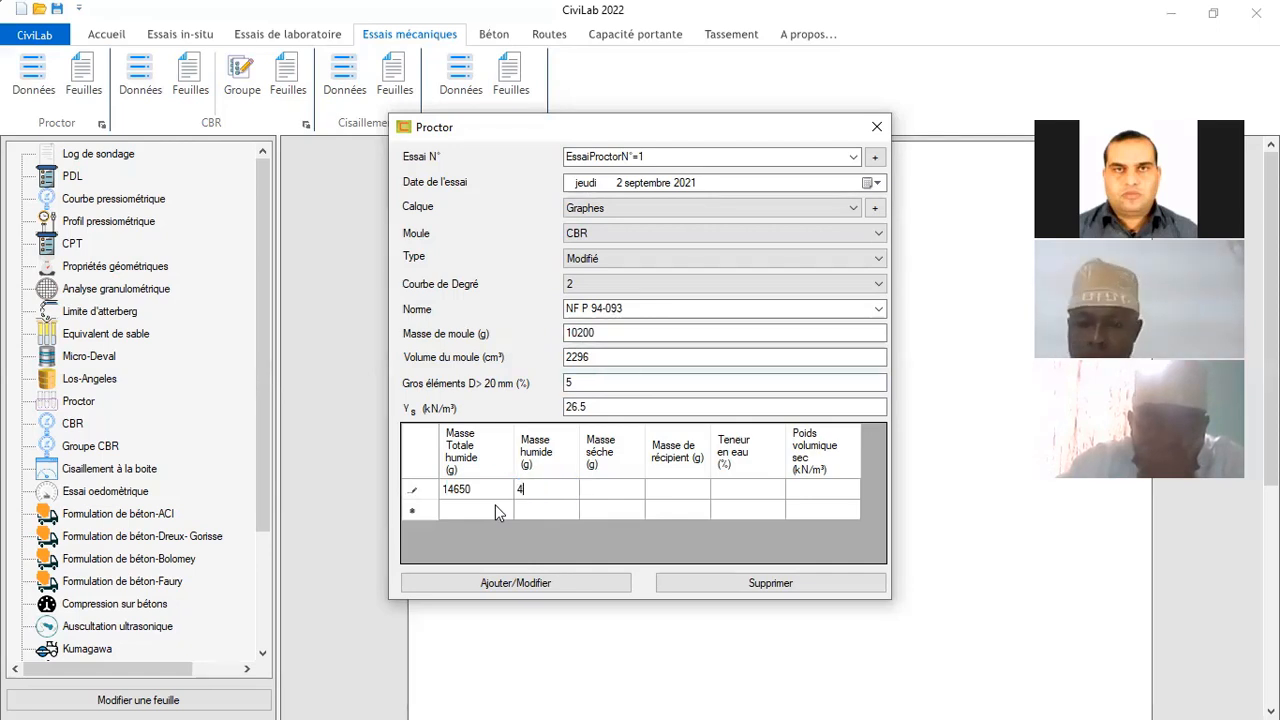
type("7.5")
key("Tab")
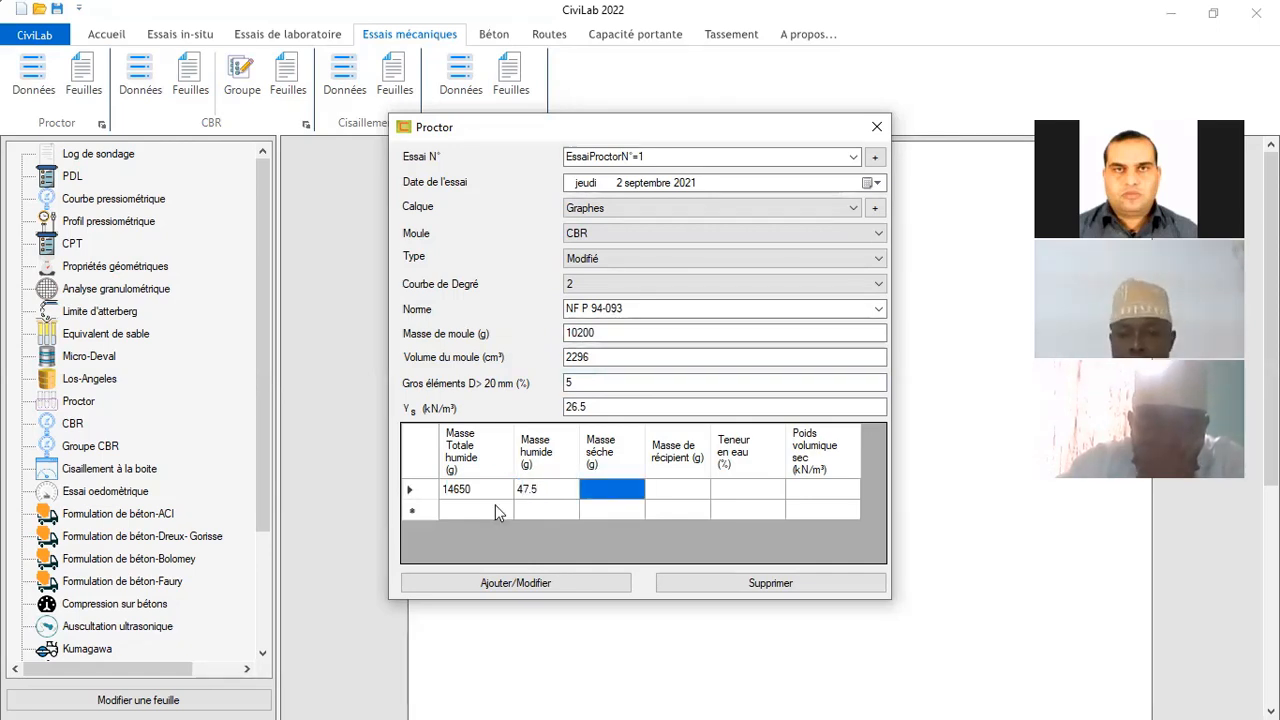
type("45.3")
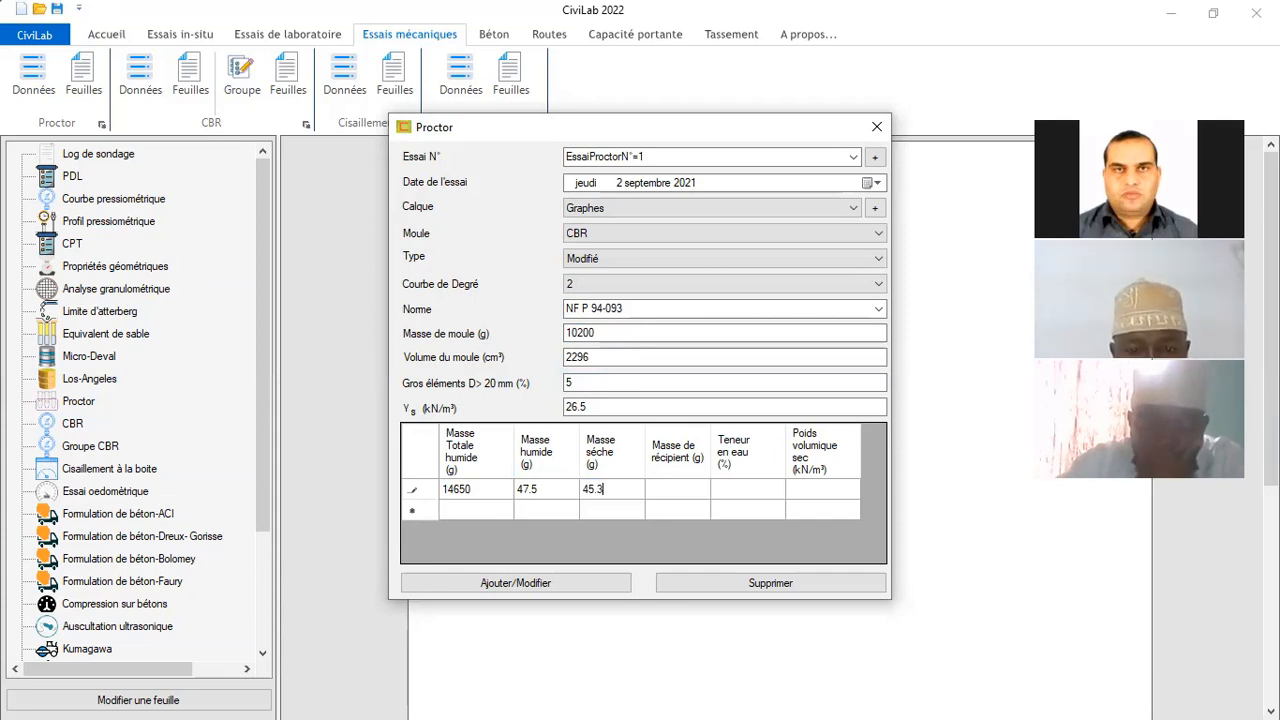
key("Tab")
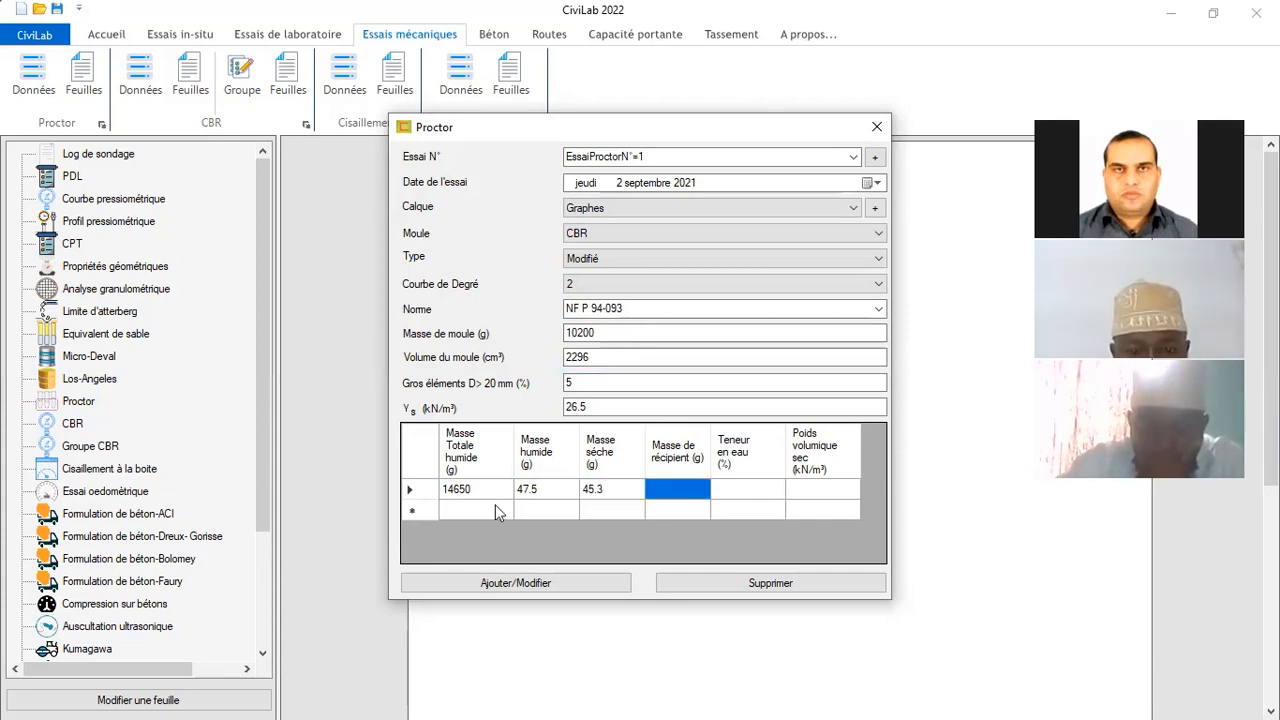
type("5.01")
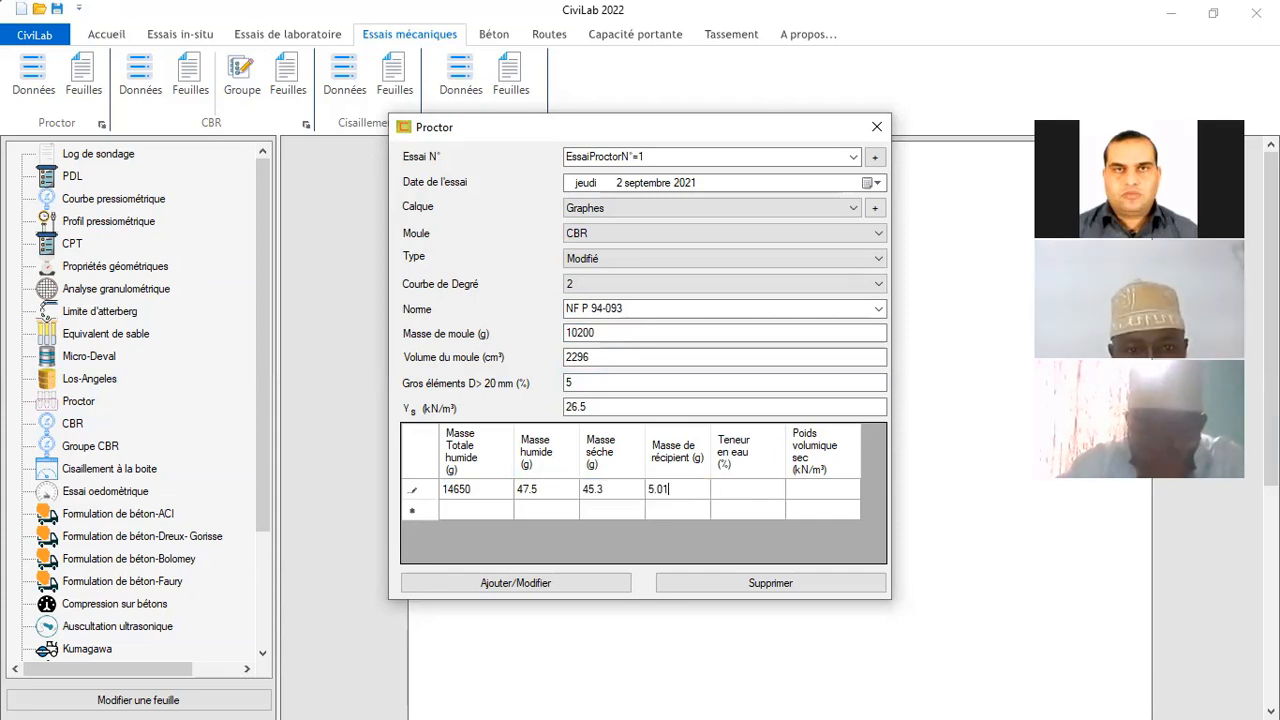
key("Tab")
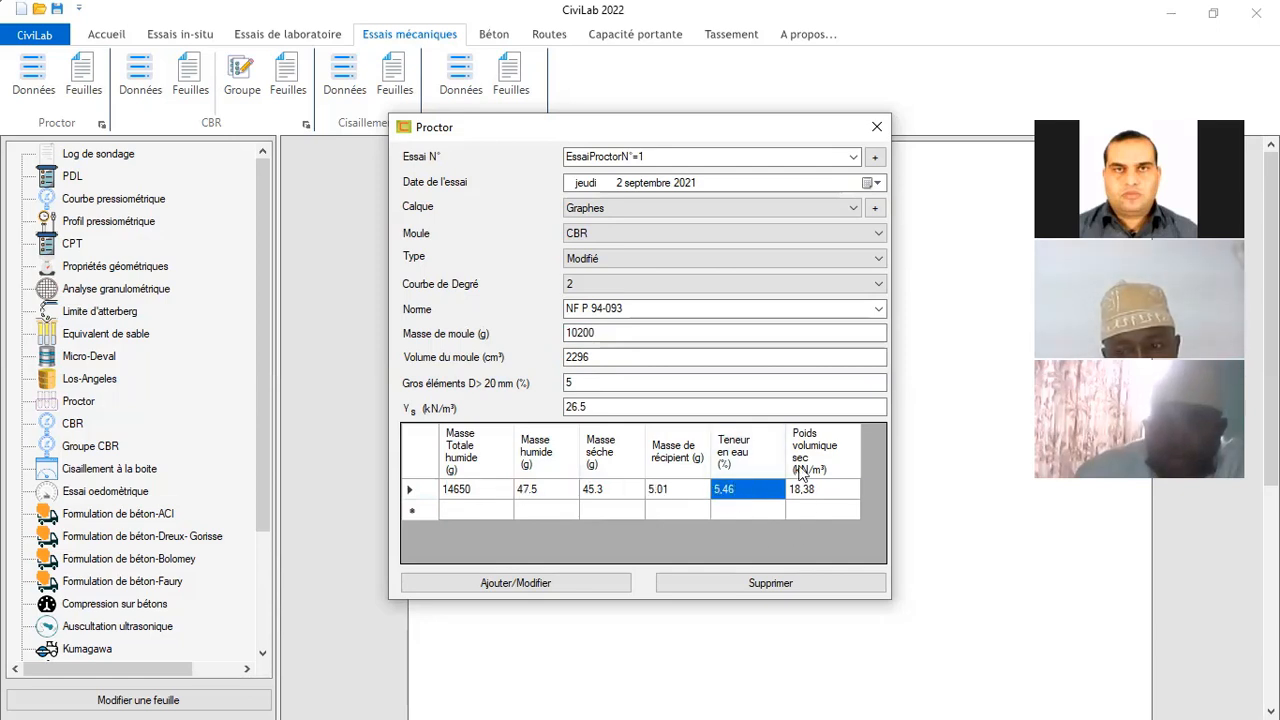
Enter the second measurement row: total wet mass 15045 g, wet mass 50.5 g, dry mass 43.9 g, container mass 5.03 g
left_click(473, 509)
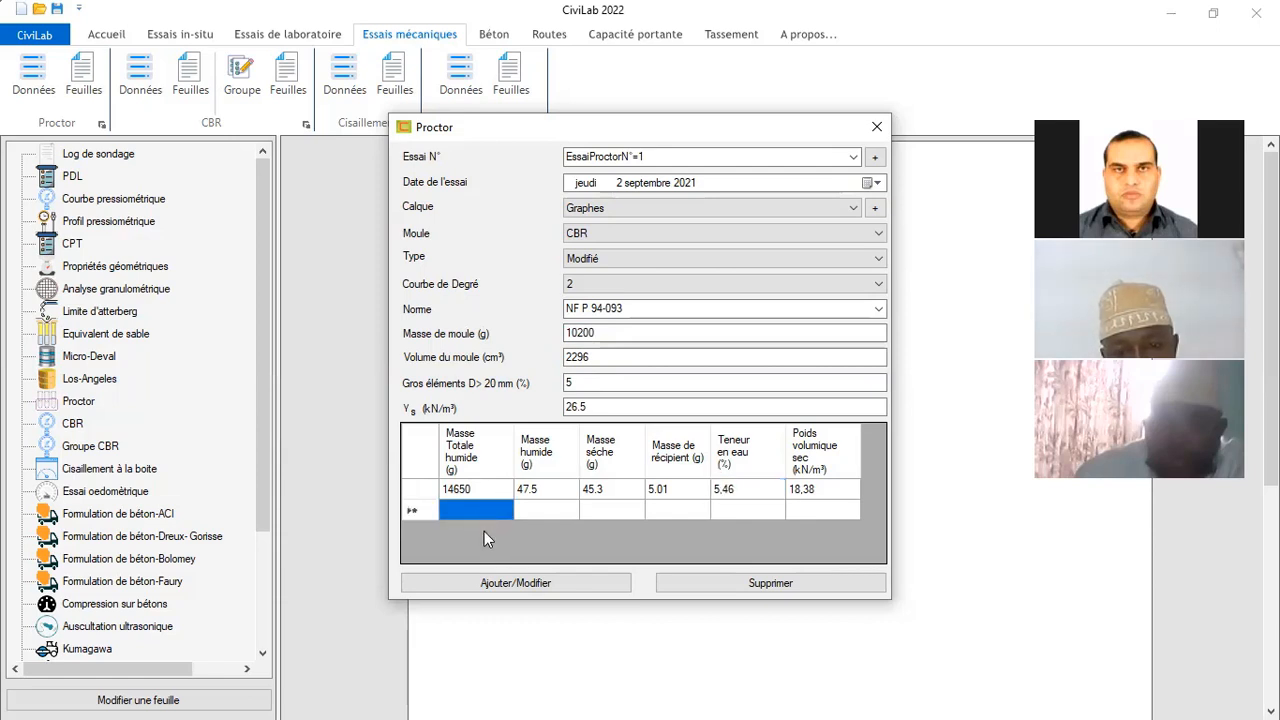
type("15045")
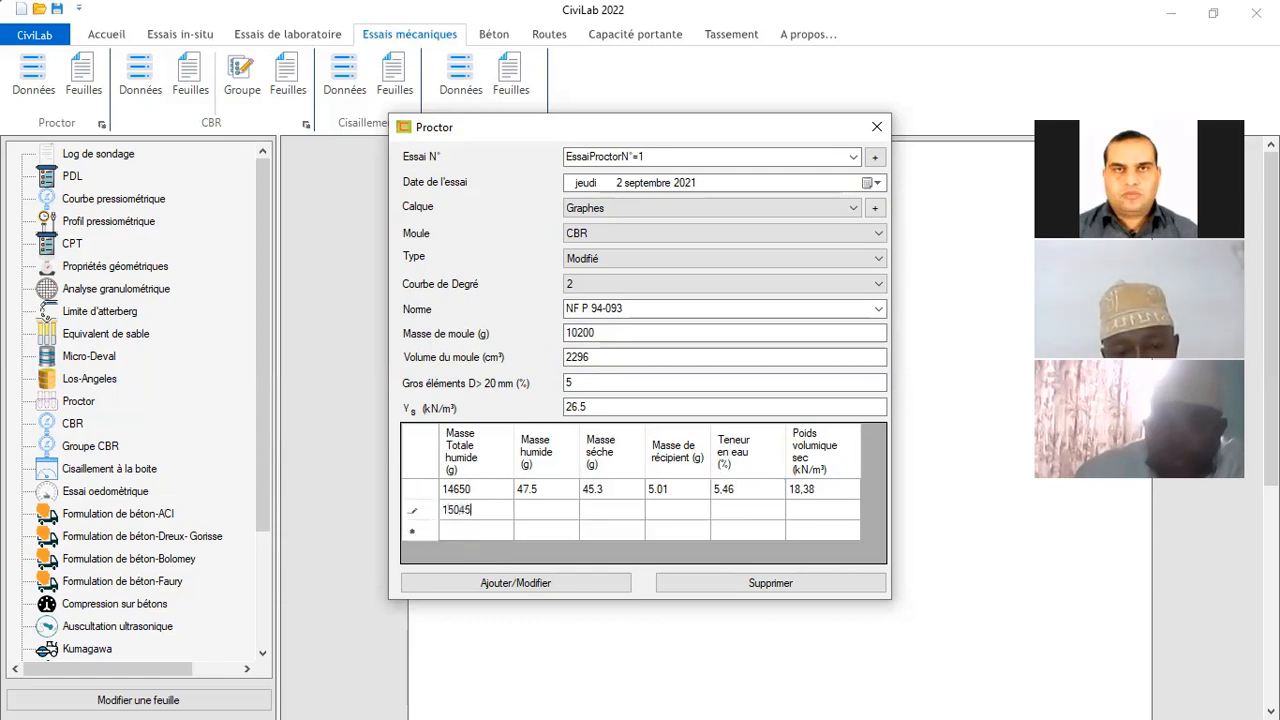
key("Tab")
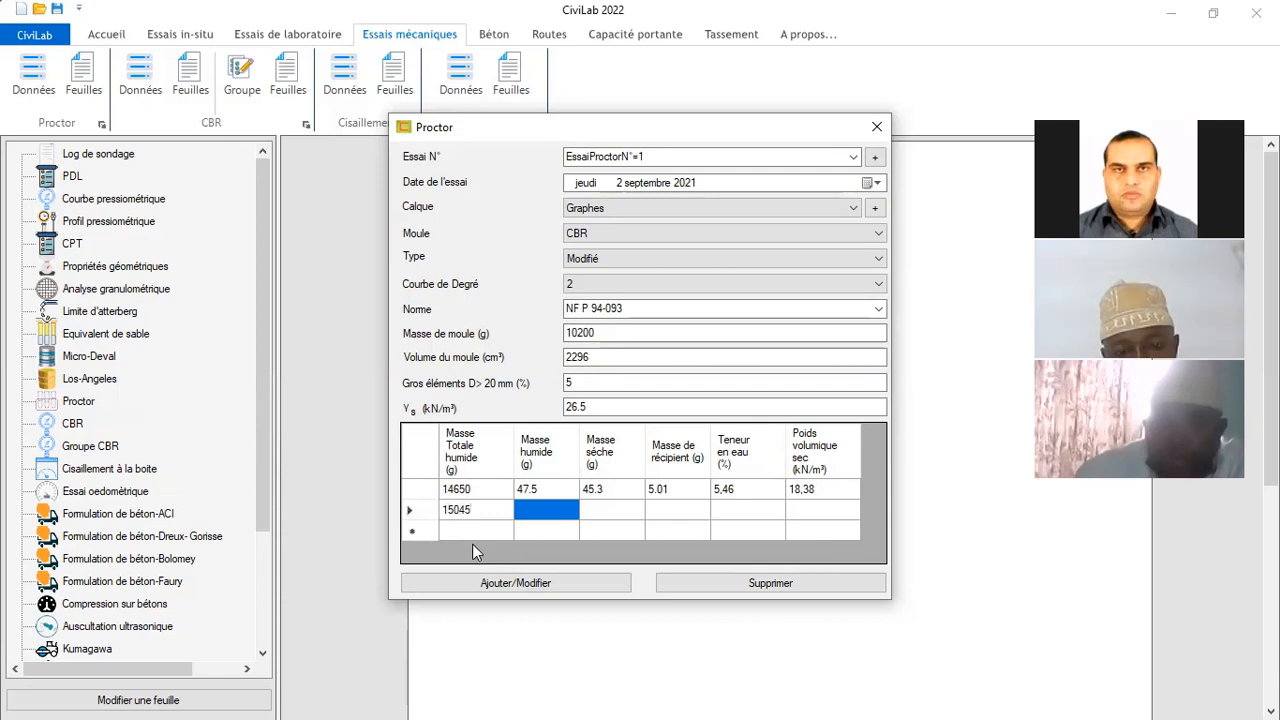
type("50.5")
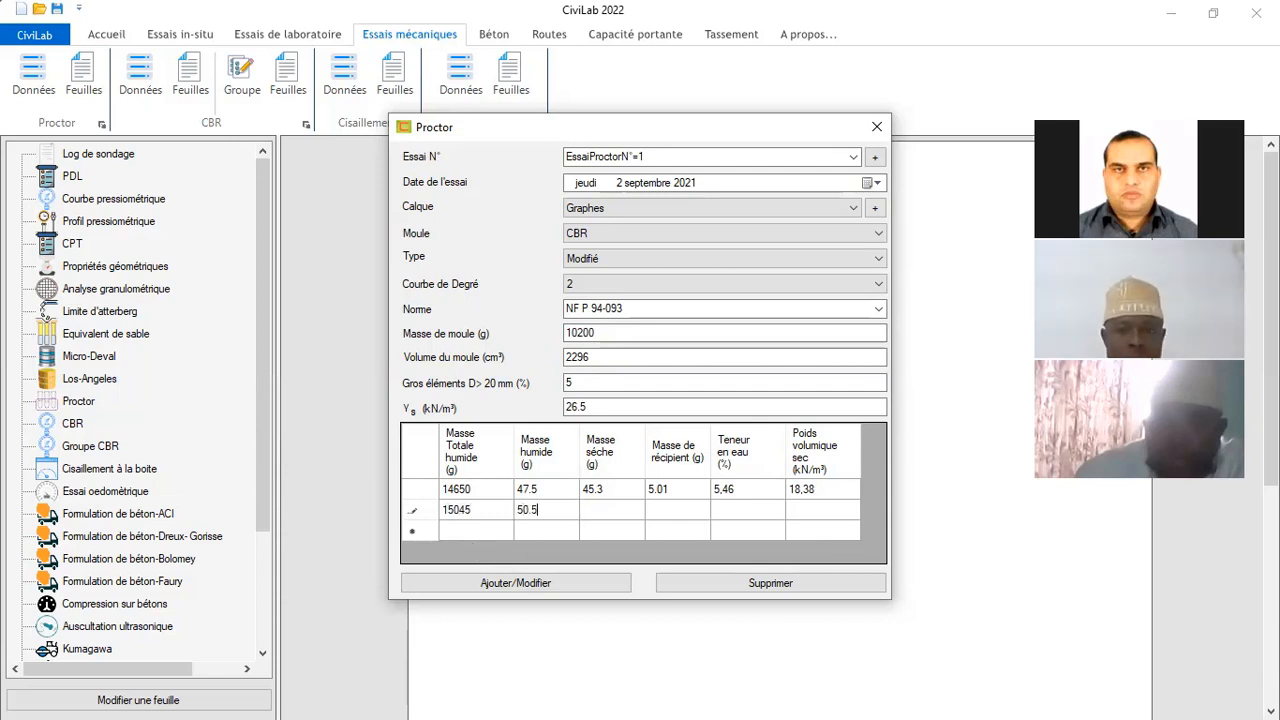
key("Tab")
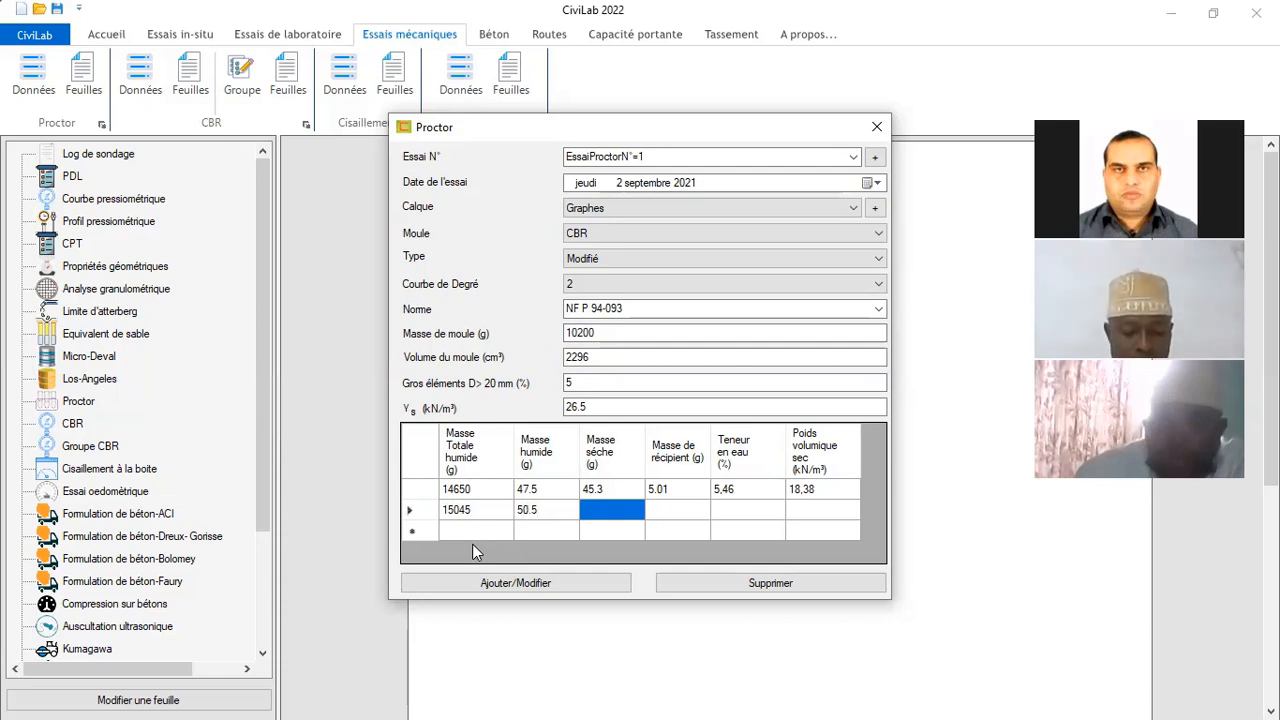
type("43.9")
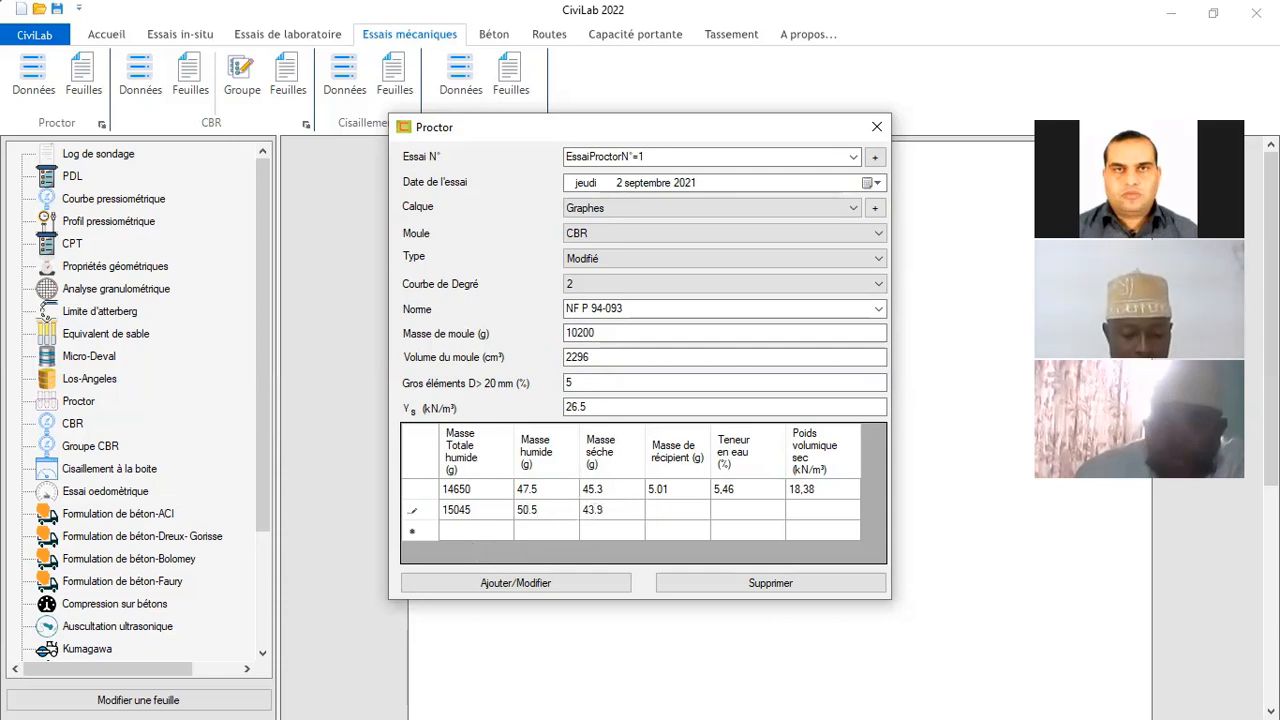
key("Tab")
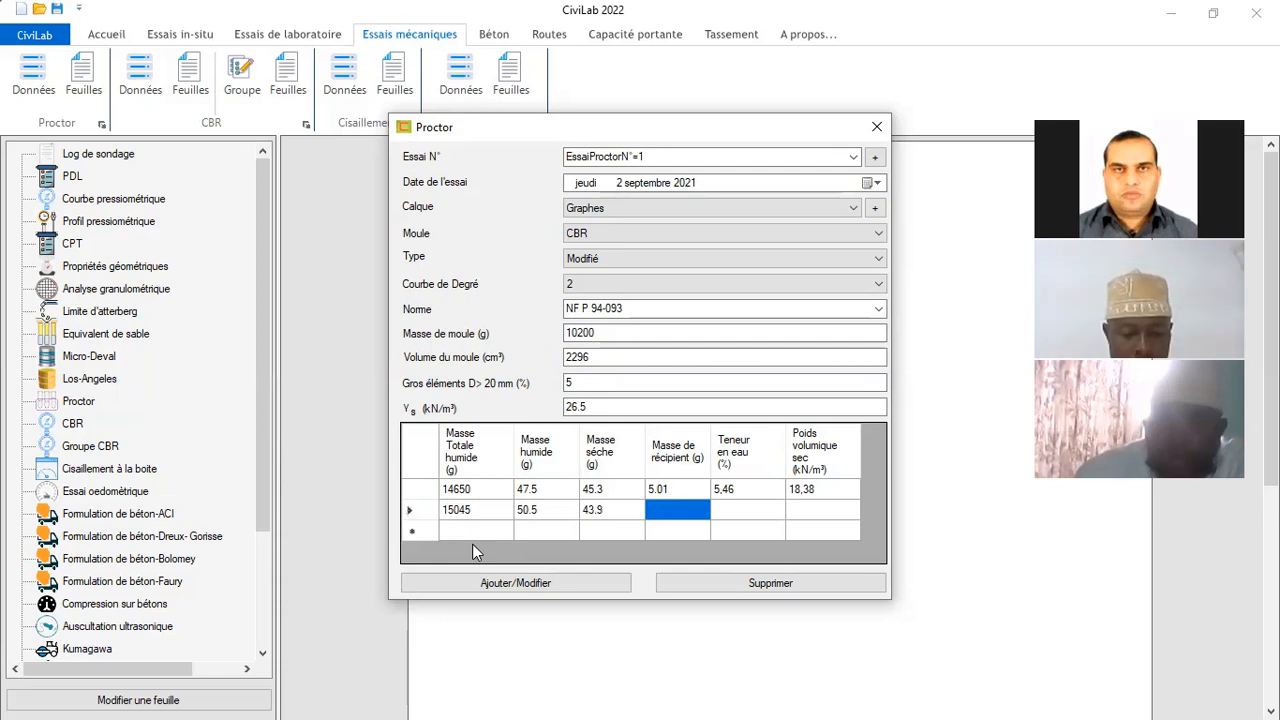
type("5.03")
key("Tab")
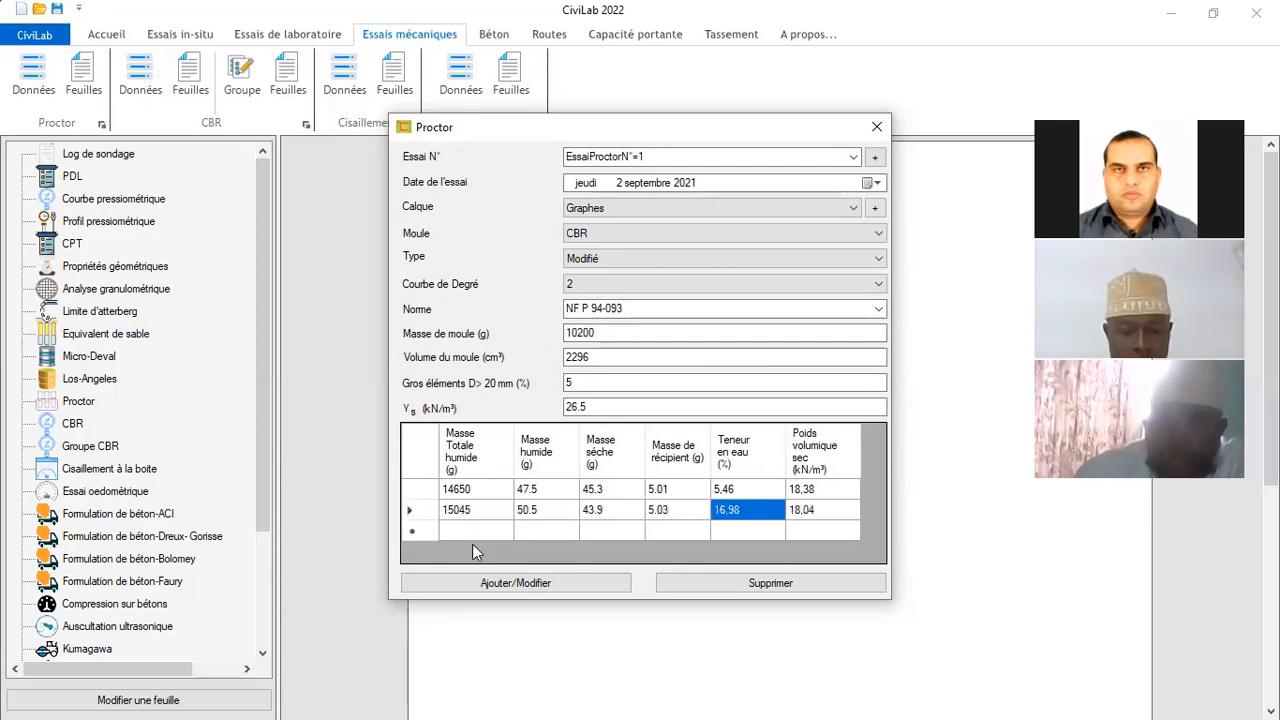
Enter the third measurement row: total wet mass 15220 g, wet mass 47.9 g, dry mass 43.9 g, container mass 5.03 g
key("Down")
key("Left")
key("Left")
key("Left")
key("Left")
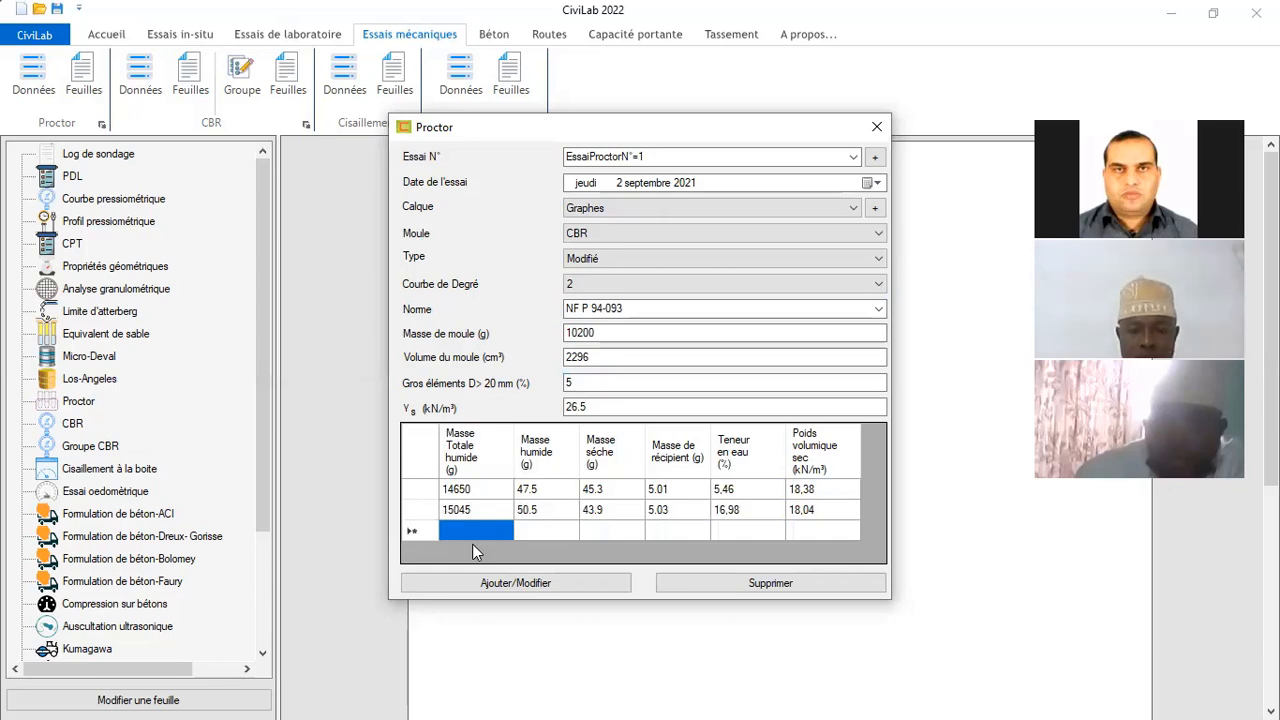
type("15")
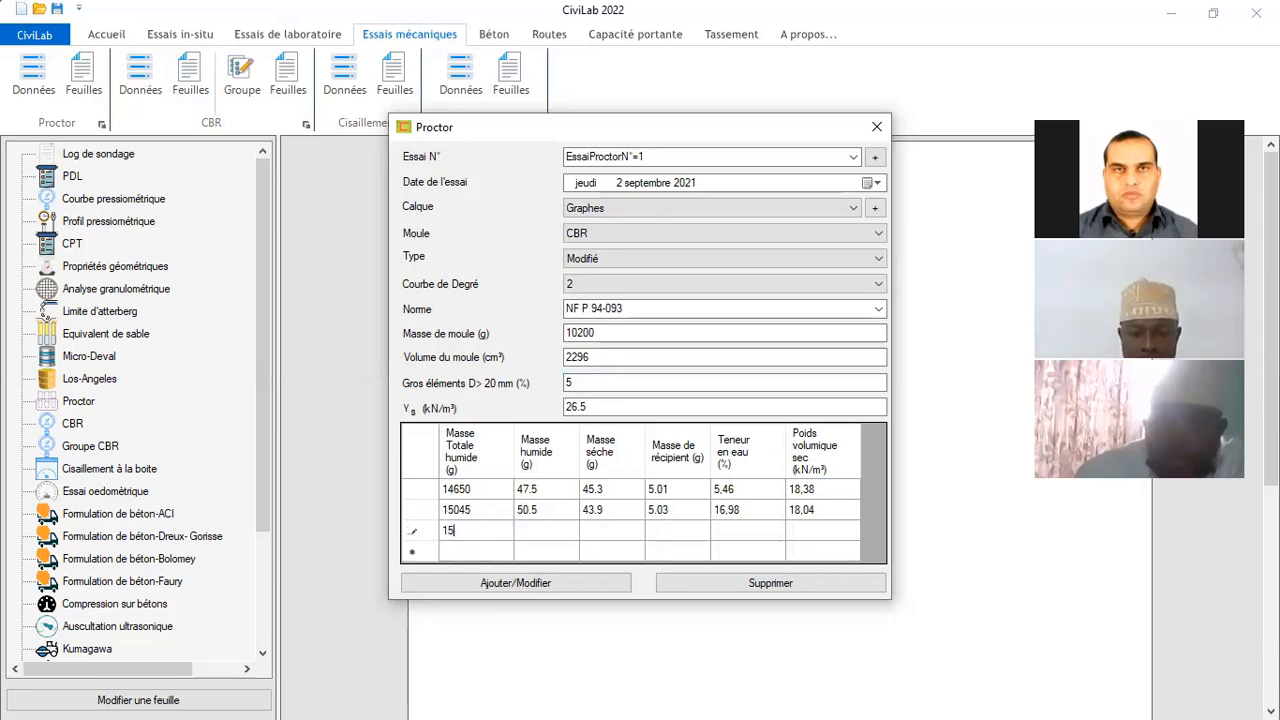
type("220")
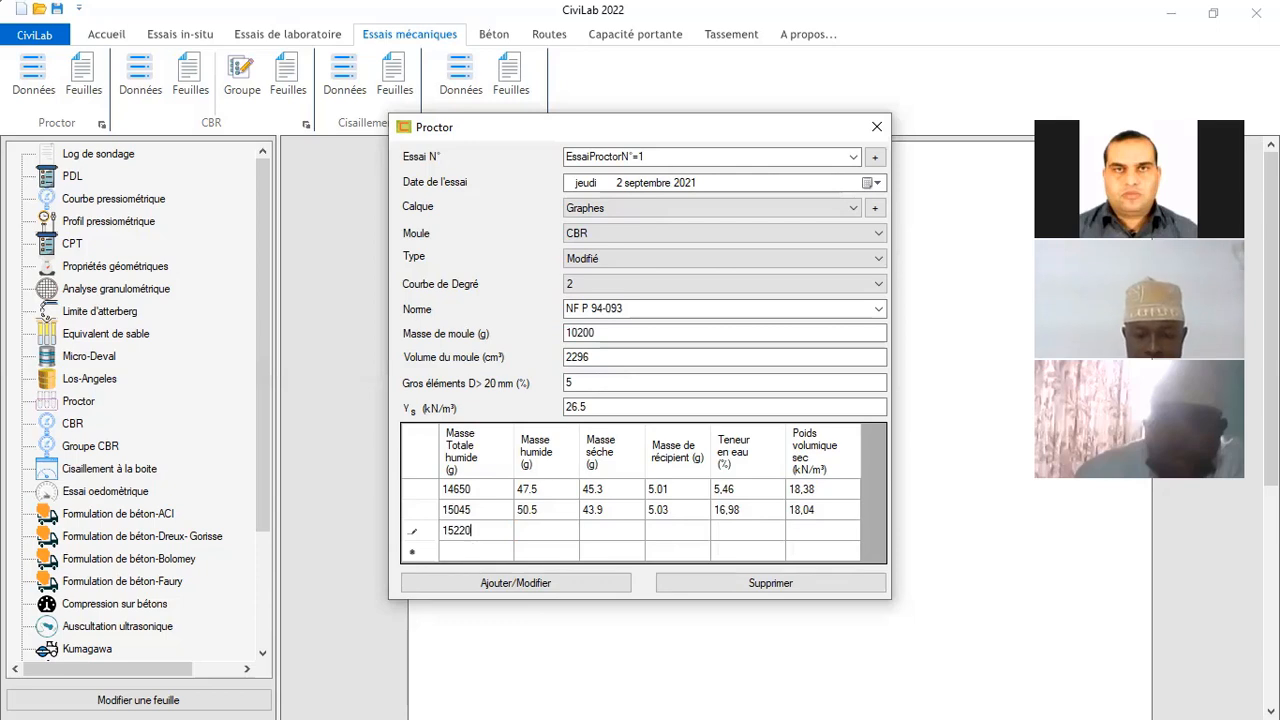
key("Tab")
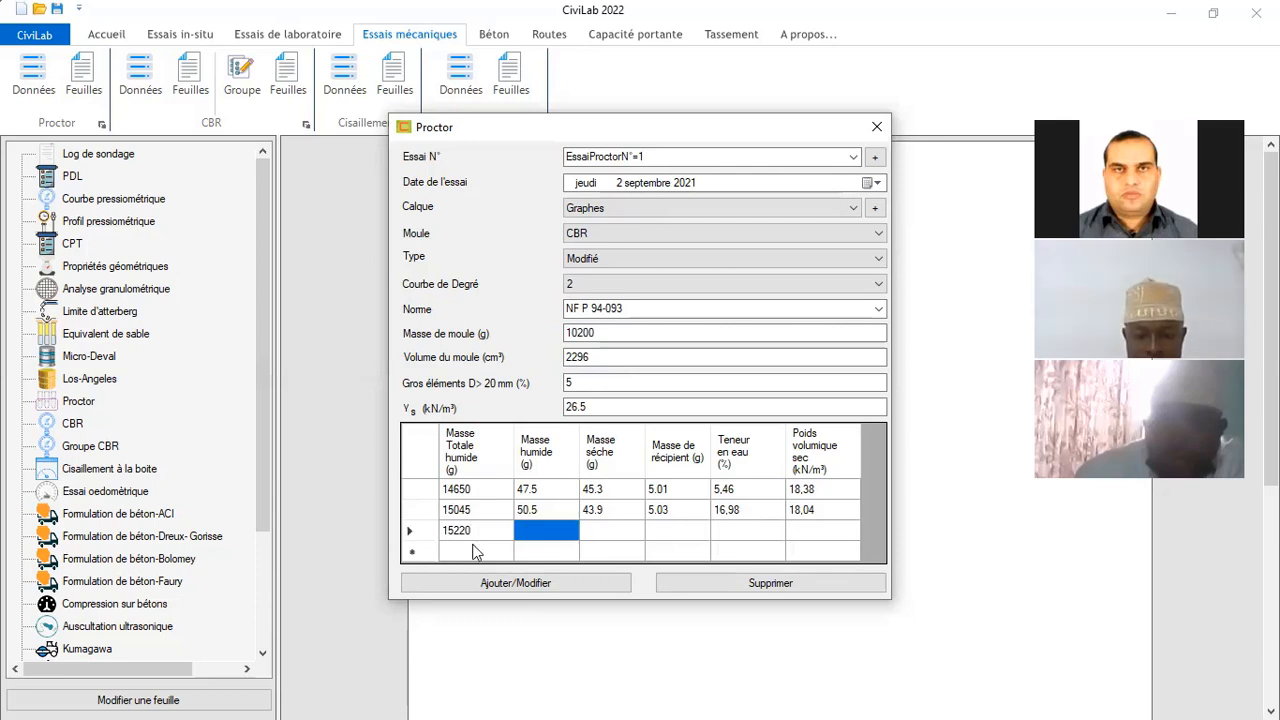
type("47.9")
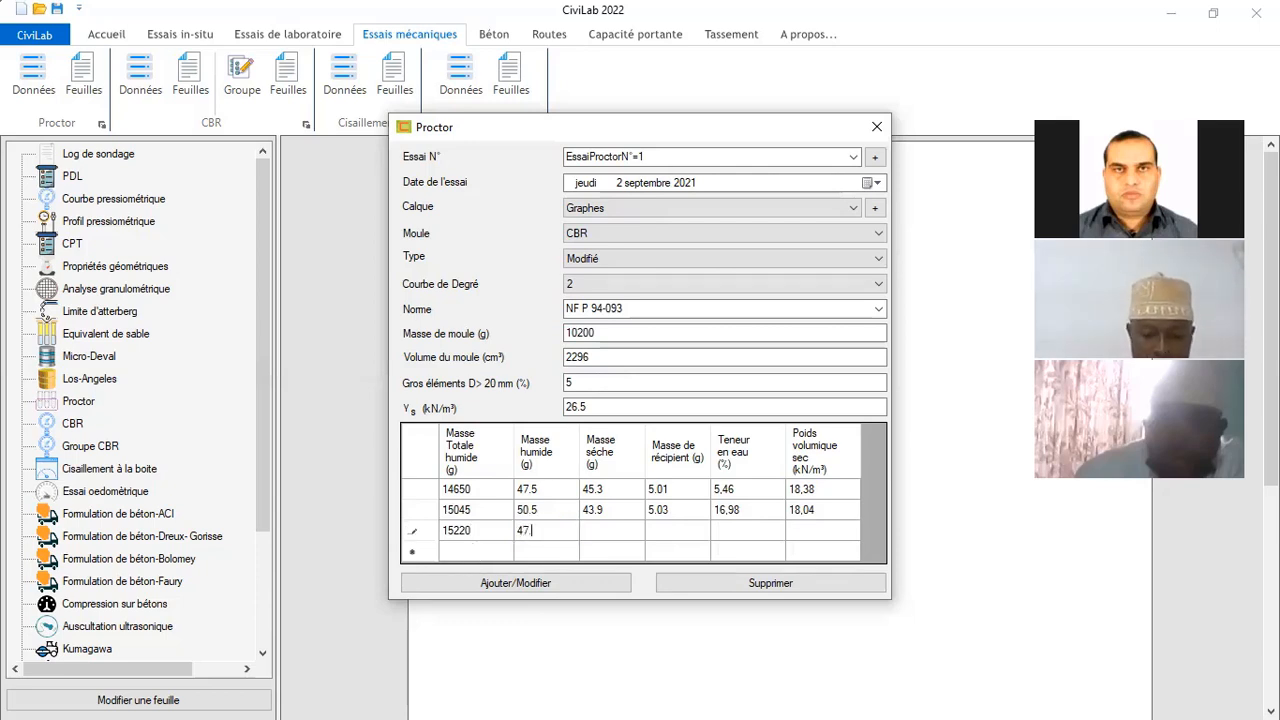
key("Tab")
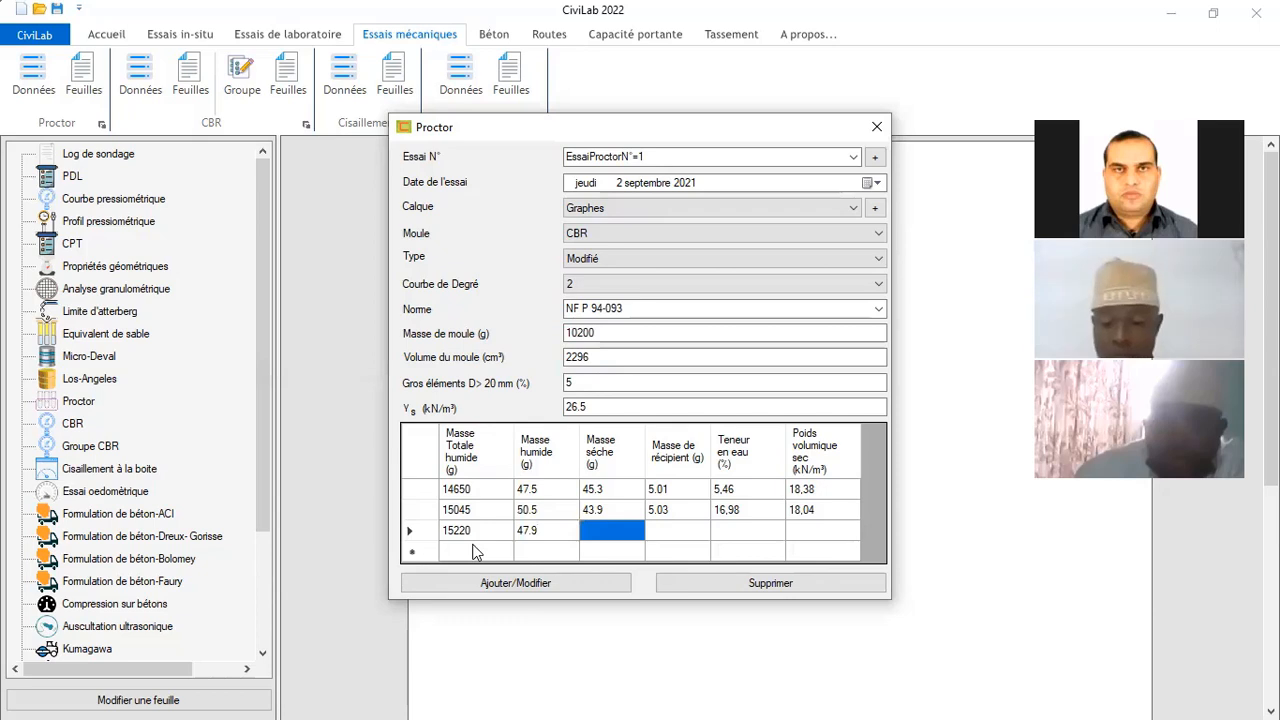
type("43")
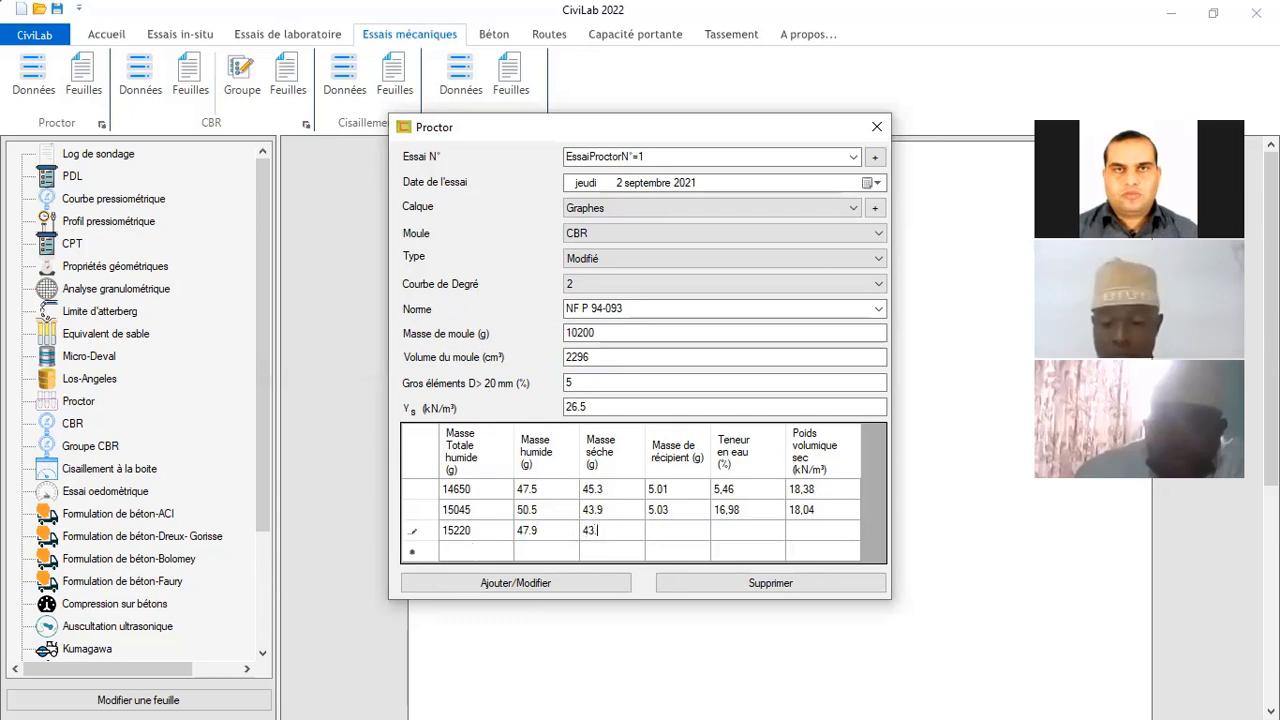
type(".9")
key("Tab")
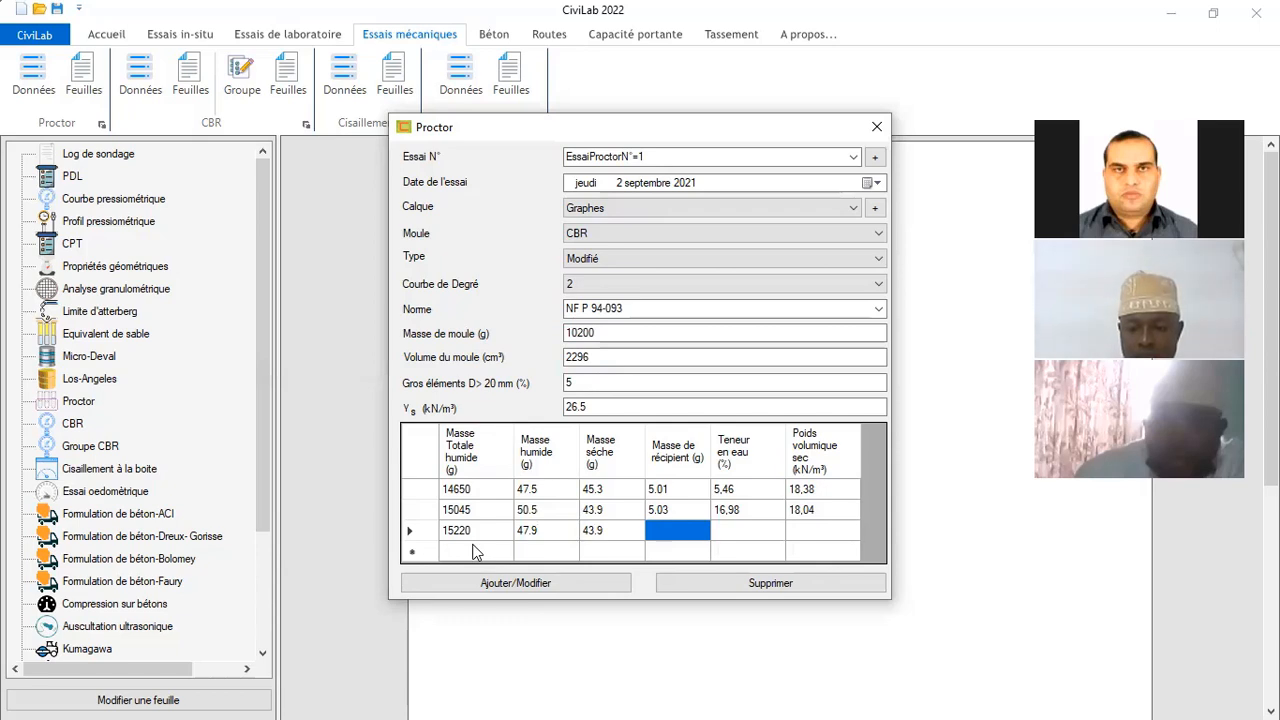
type("5.03")
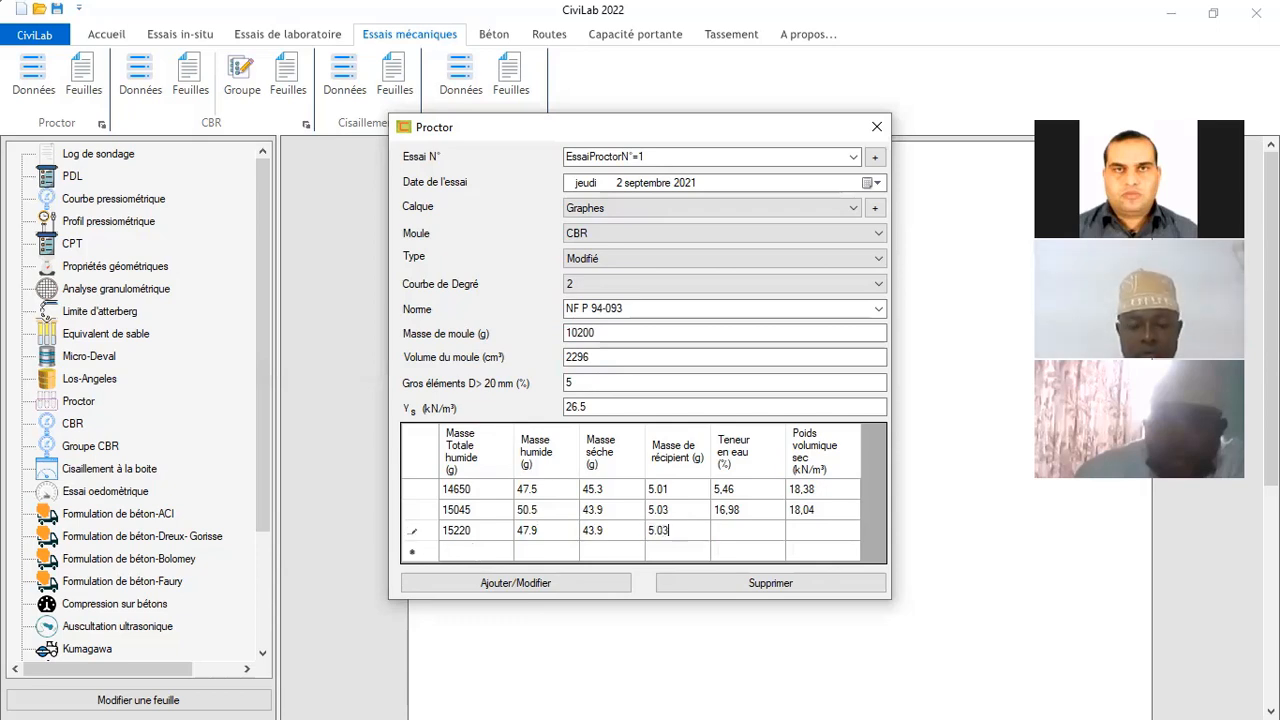
key("Tab")
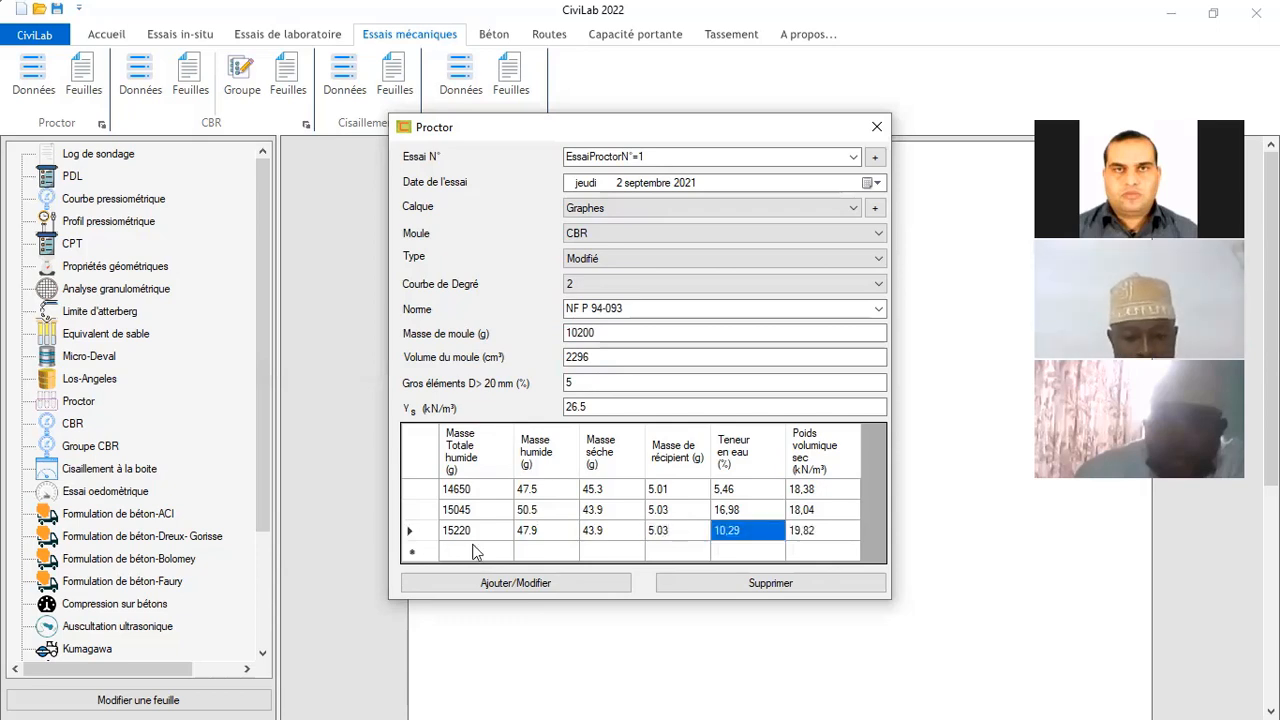
Correct the container mass in the second measurement row to 5.05 g
key("Up")
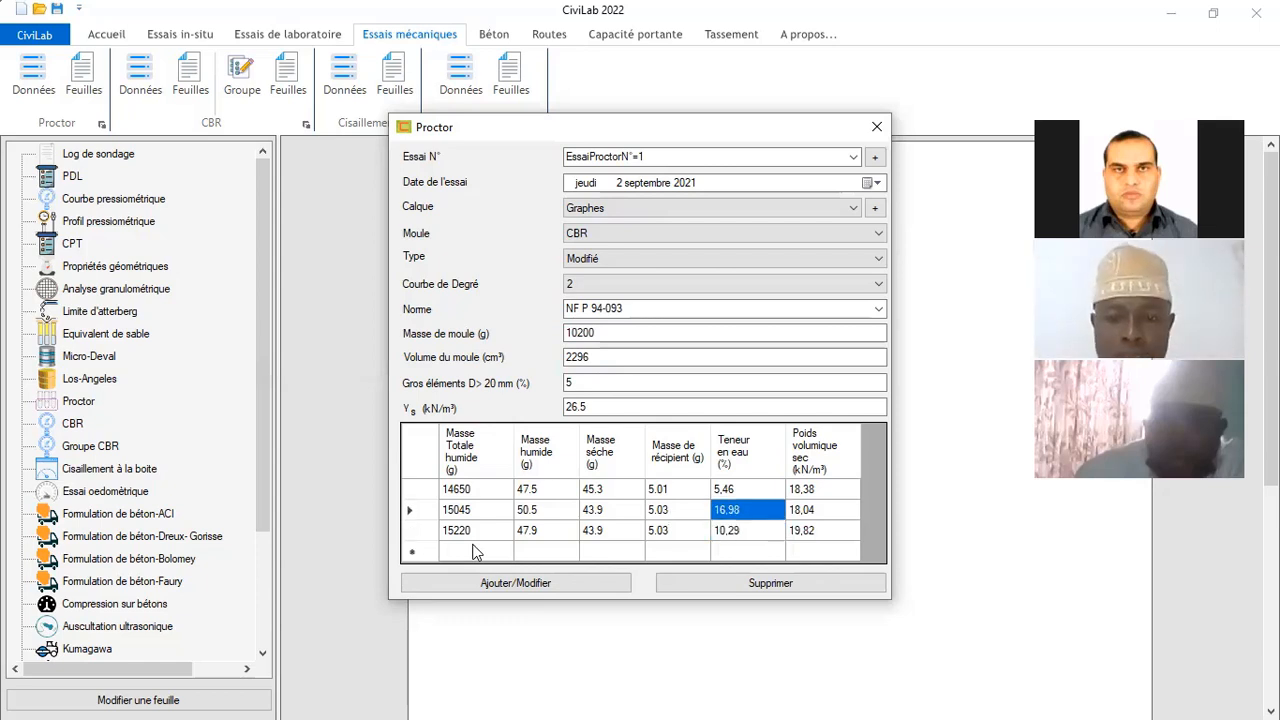
key("Left")
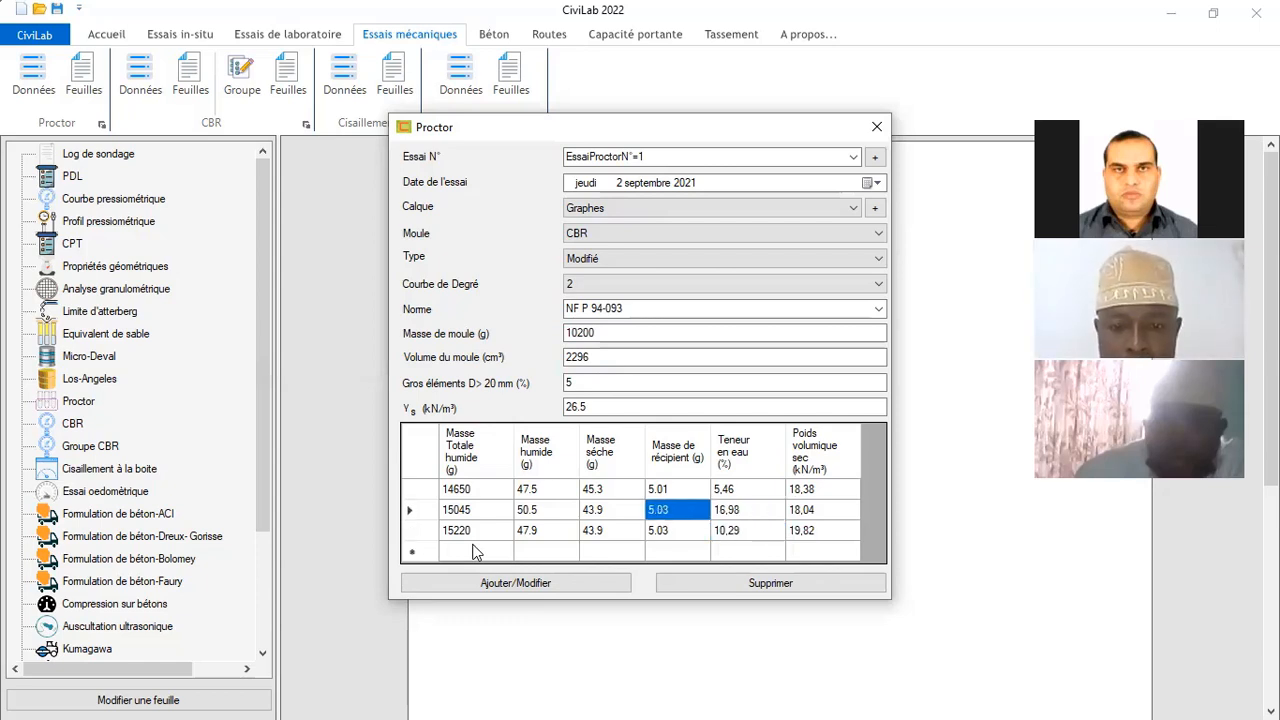
type("5.05")
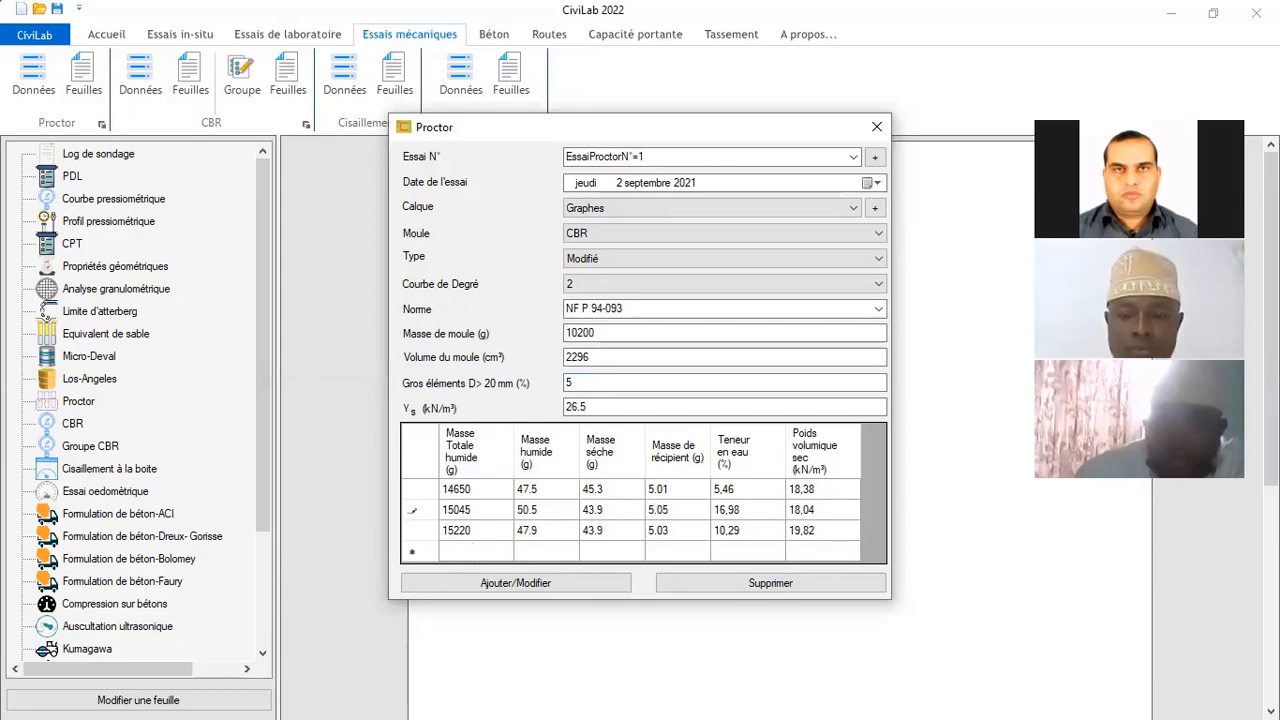
key("Tab")
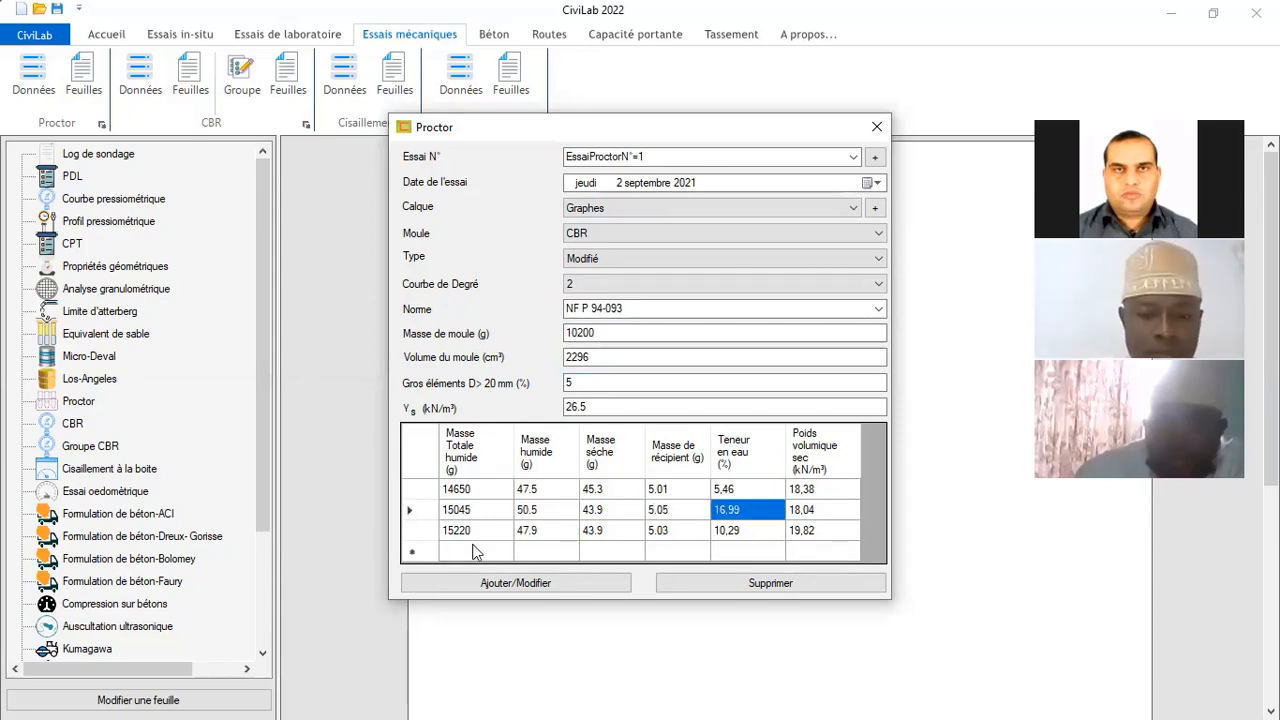
Enter the fourth measurement row: total wet mass 15150 g, wet mass 48.3 g, dry mass 43.7 g, container mass 5.01 g
key("Down")
key("Left")
key("Left")
key("Left")
key("Left")
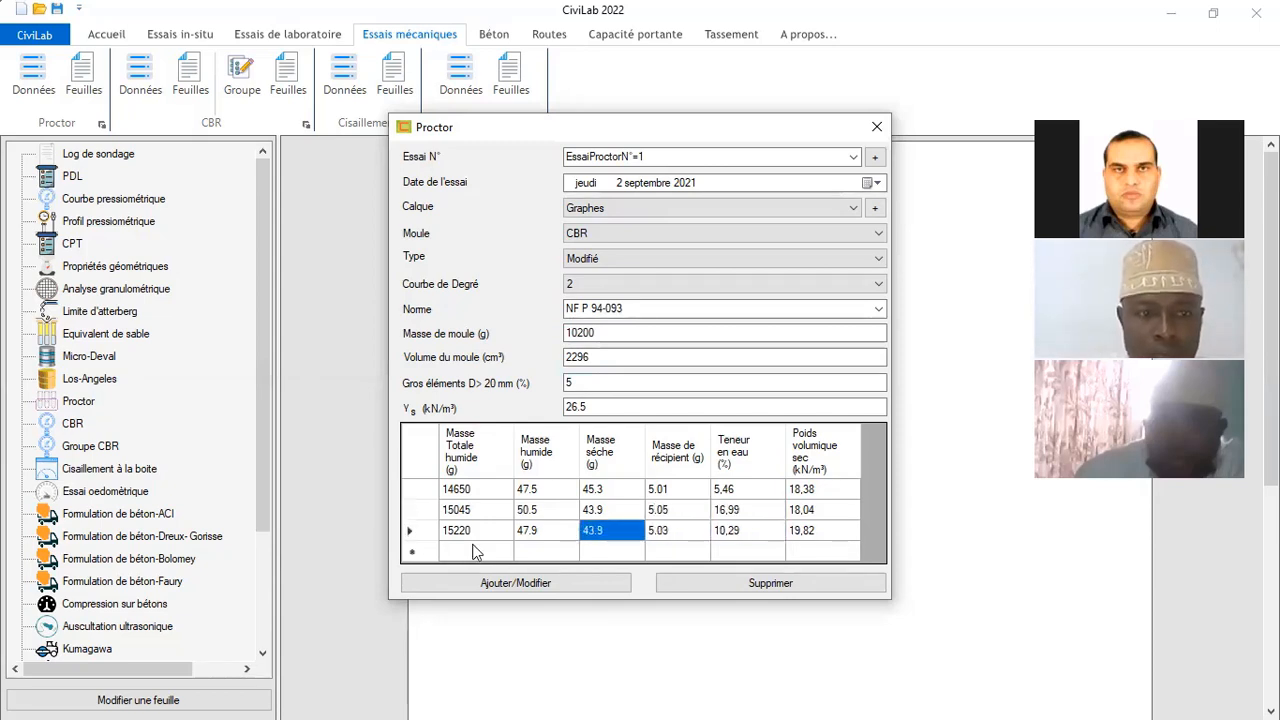
key("Down")
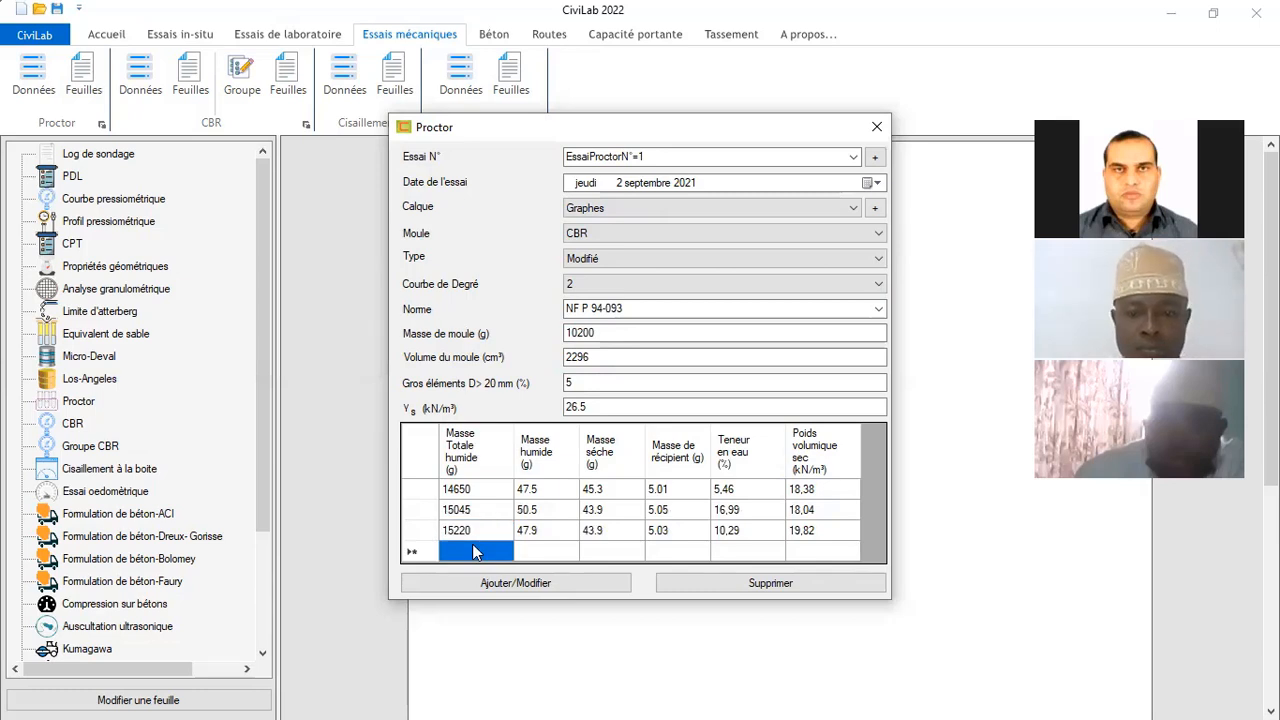
type("15150")
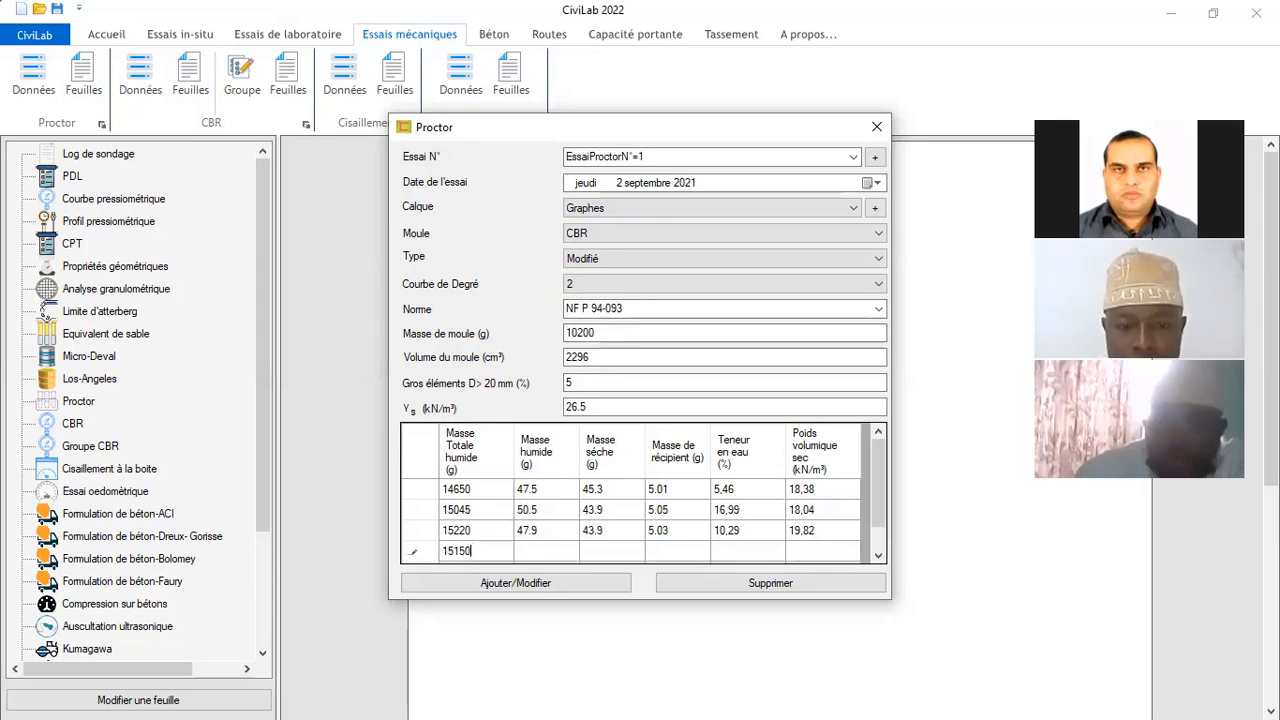
key("Tab")
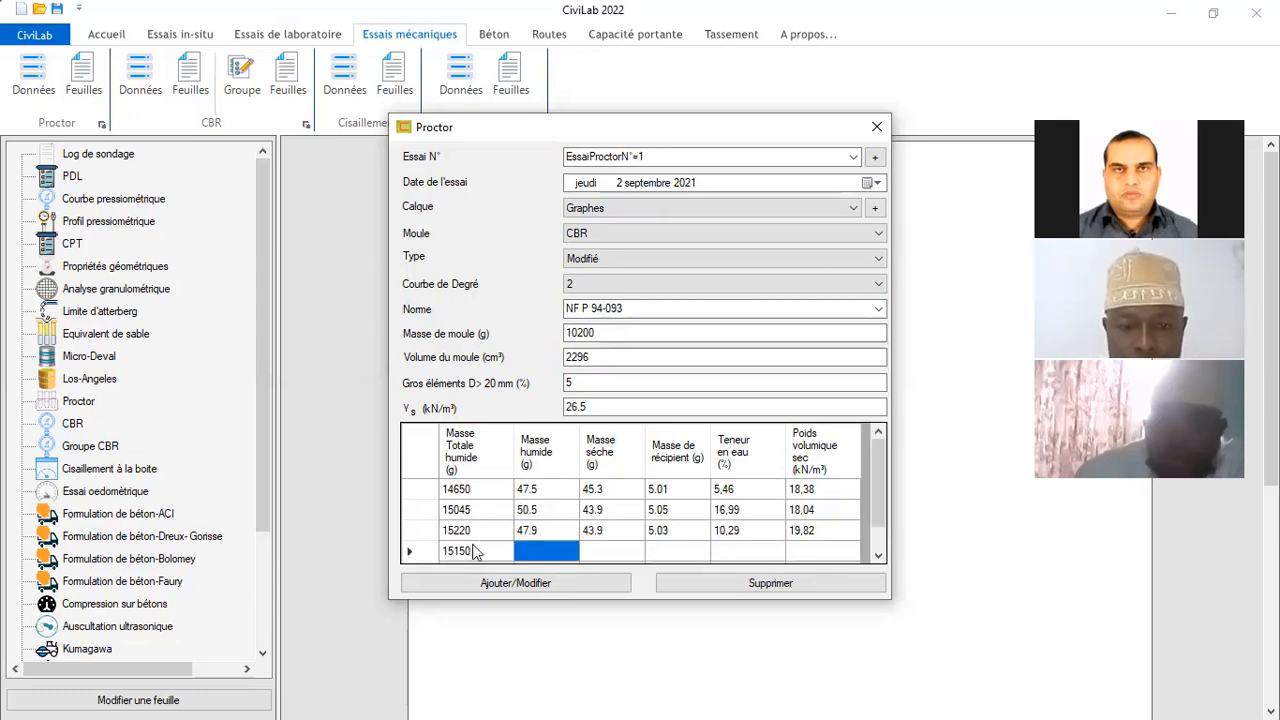
type("48.3")
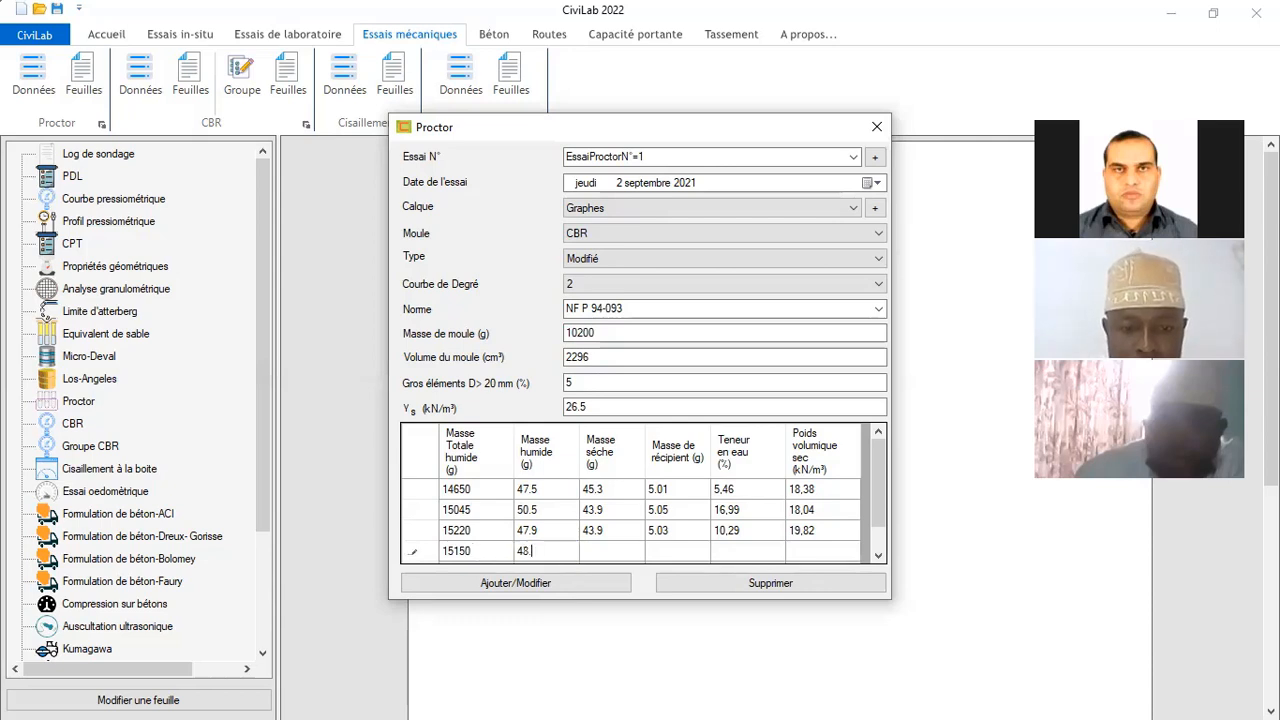
key("Tab")
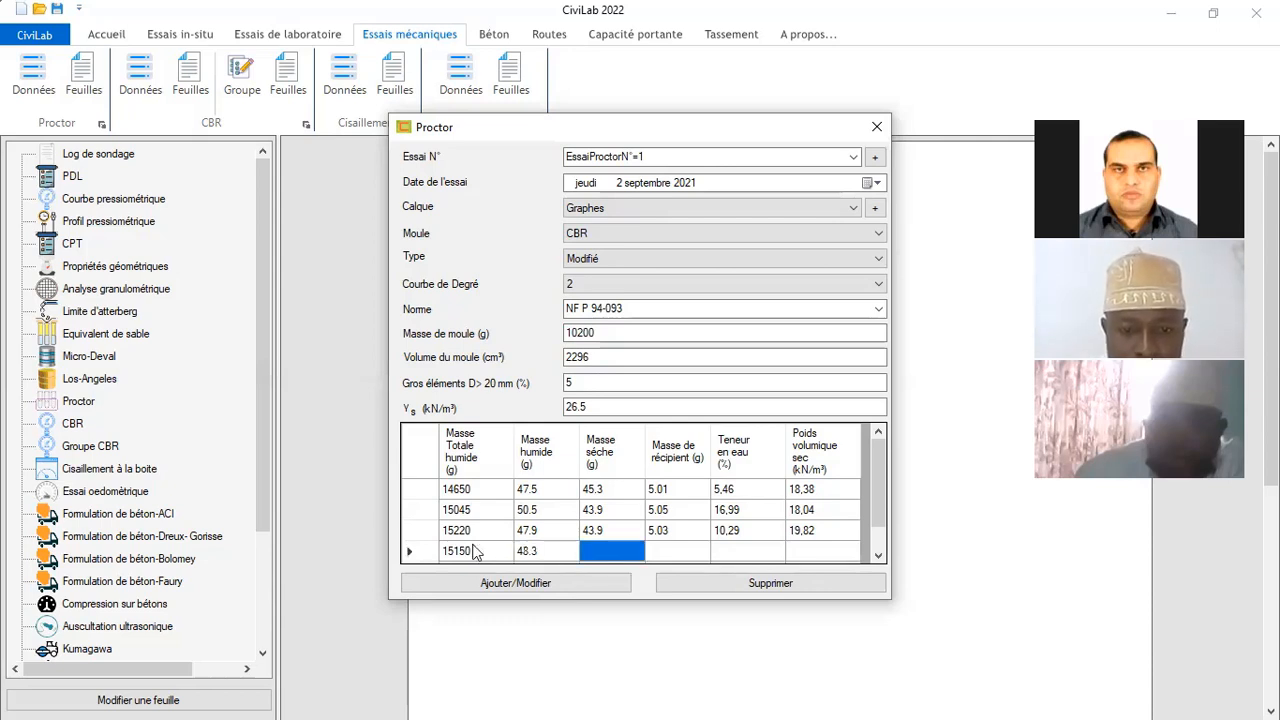
type("43.")
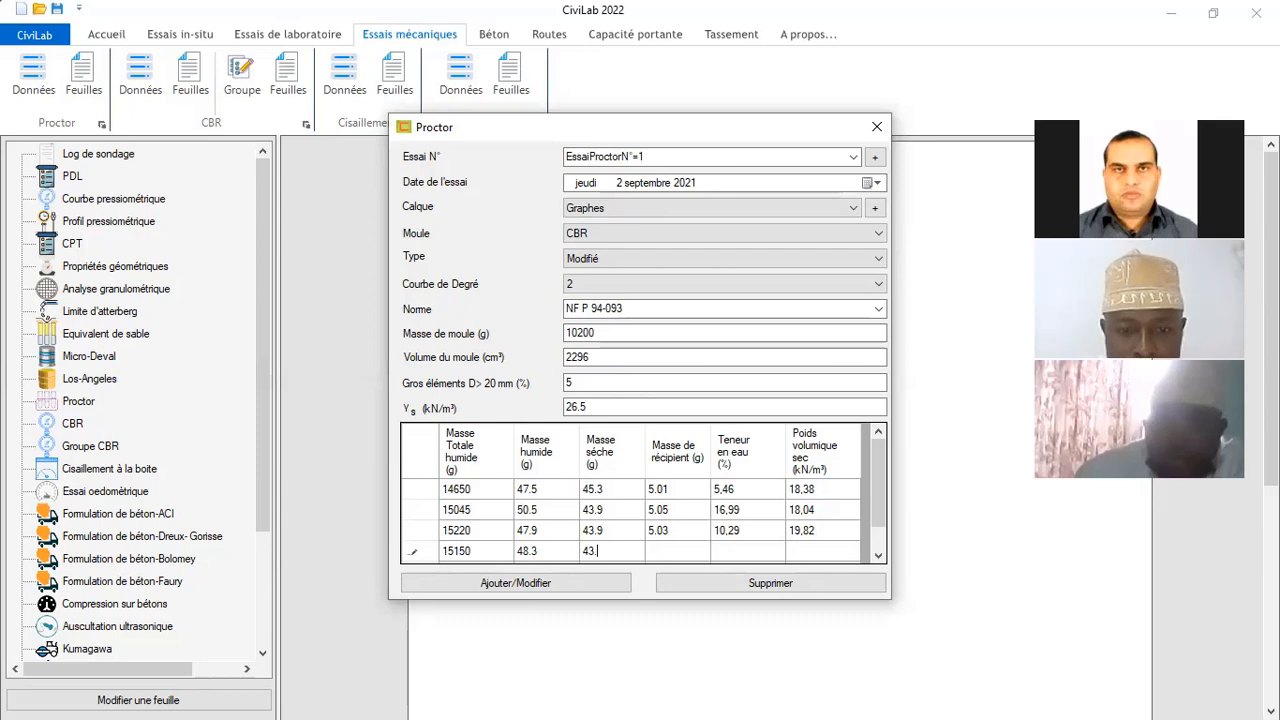
type("7")
key("Tab")
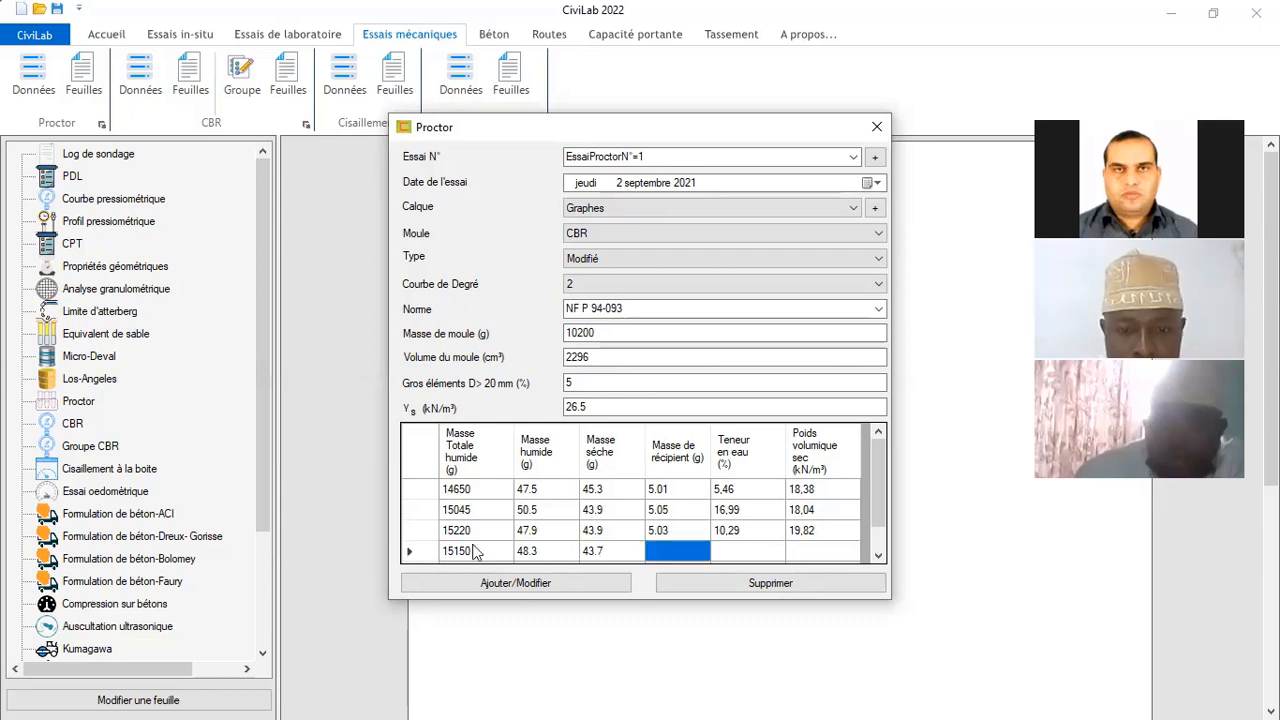
type("5.01")
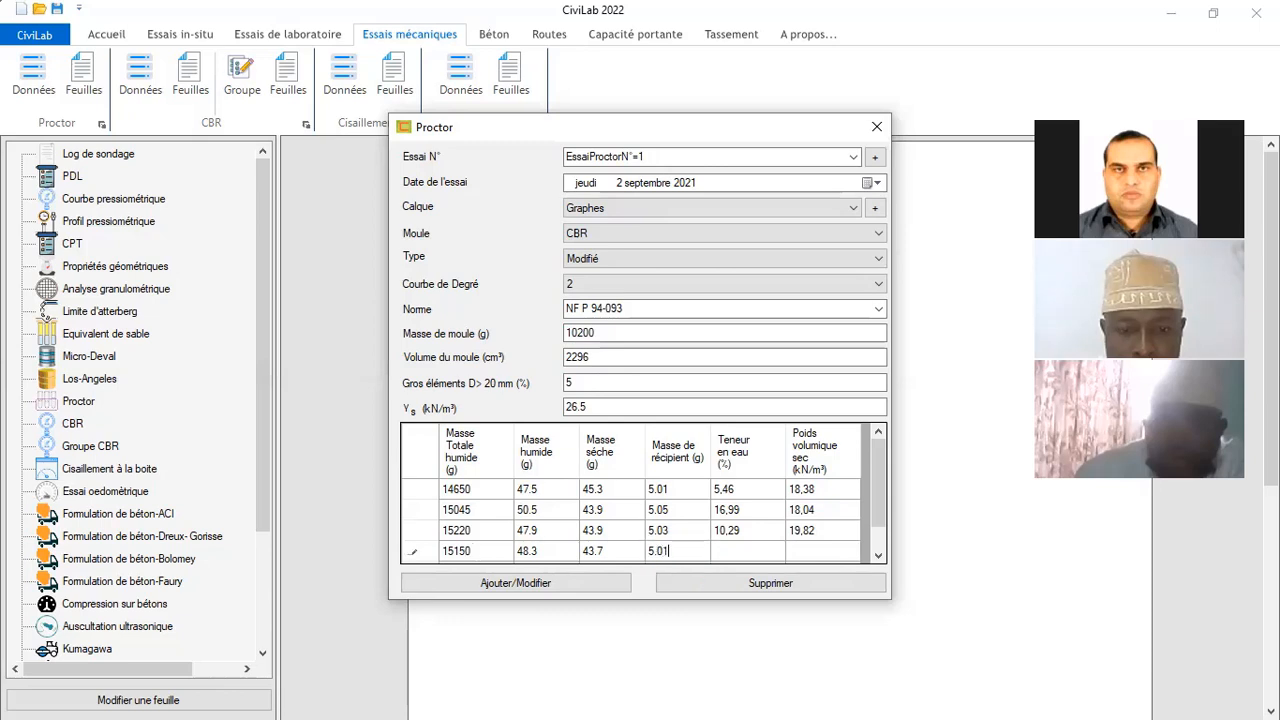
key("Tab")
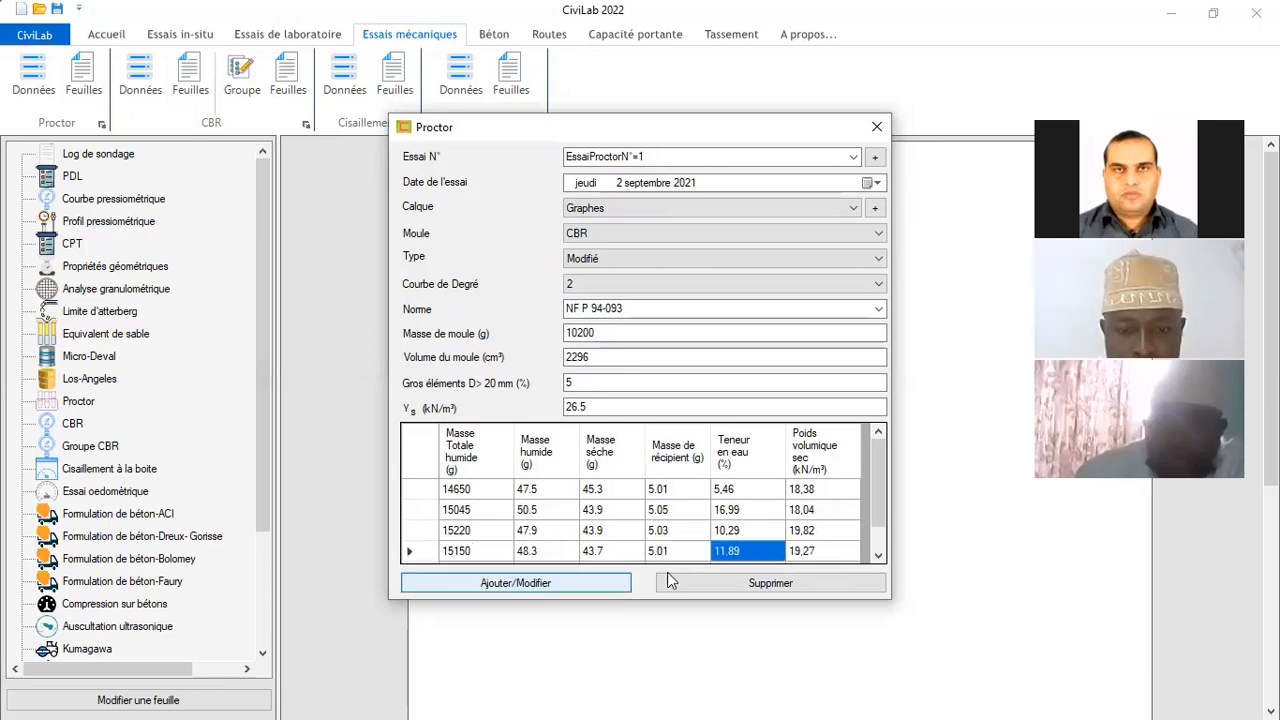
Add the completed Proctor test EssaiProctorN°=1 to the project and close its data form
mouse_move(877, 480)
left_mouse_down()
mouse_move(886, 533)
mouse_move(879, 474)
left_mouse_up()
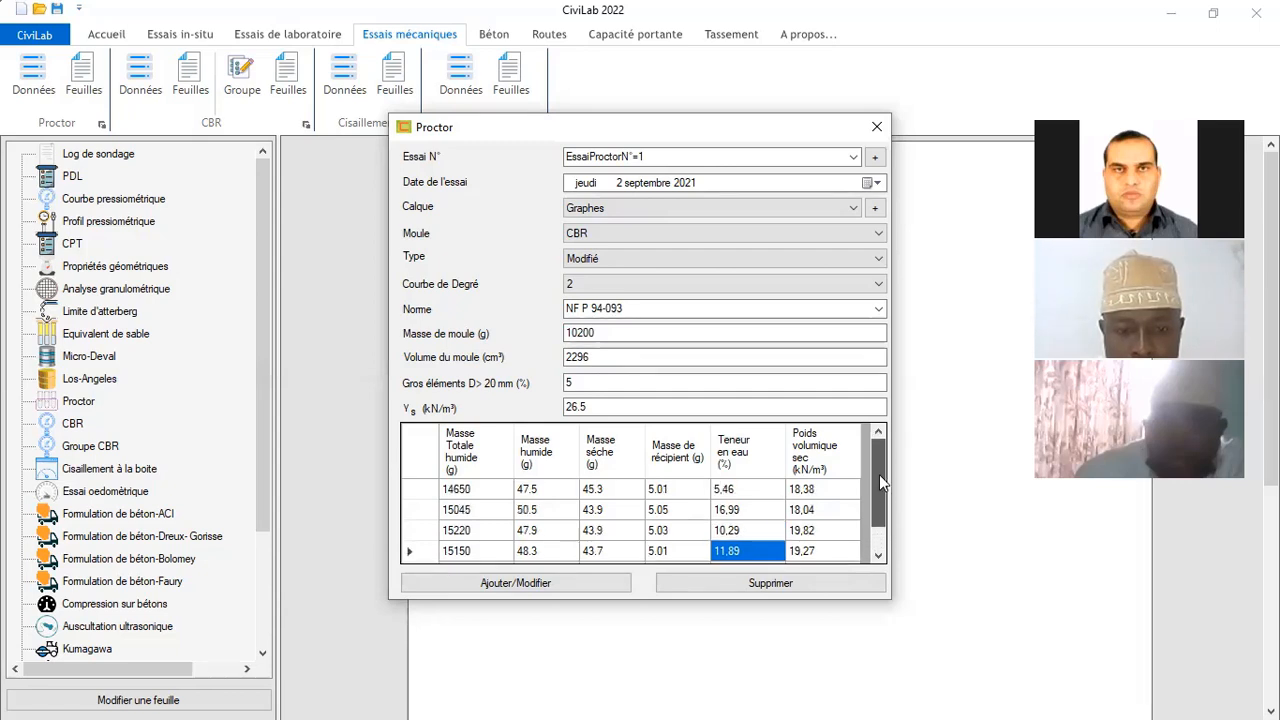
left_click(530, 587)
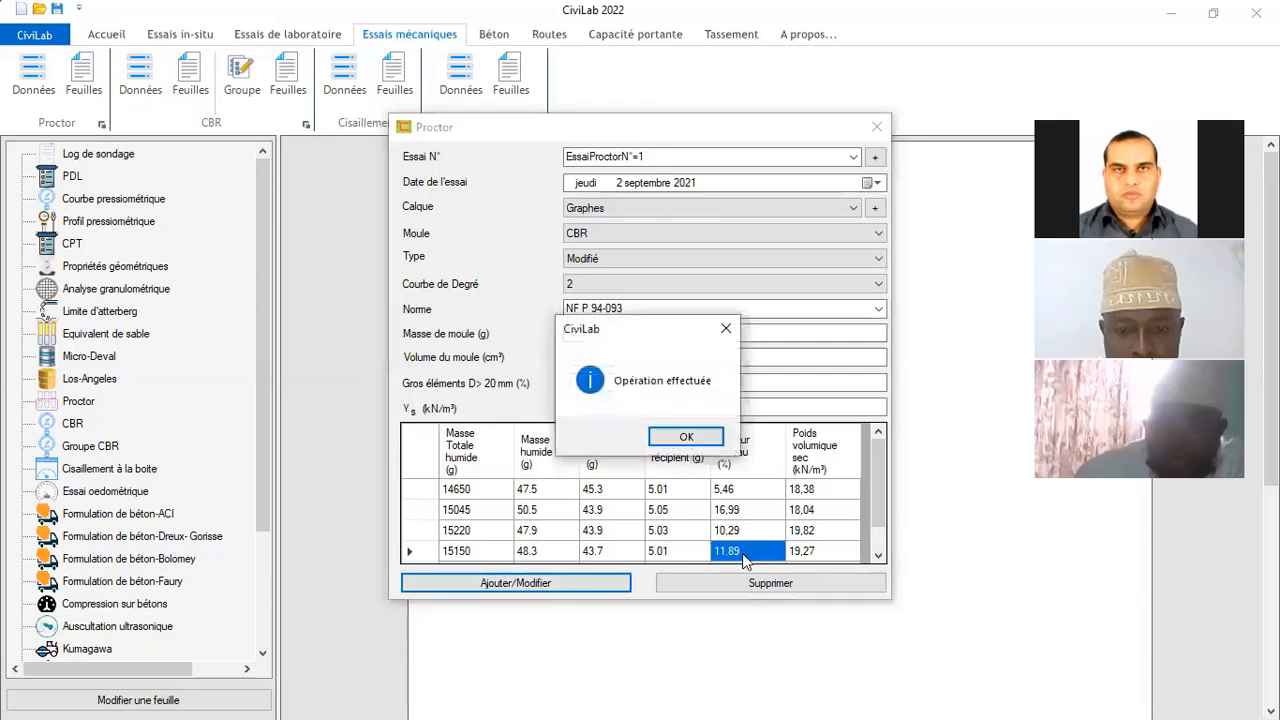
left_click(688, 433)
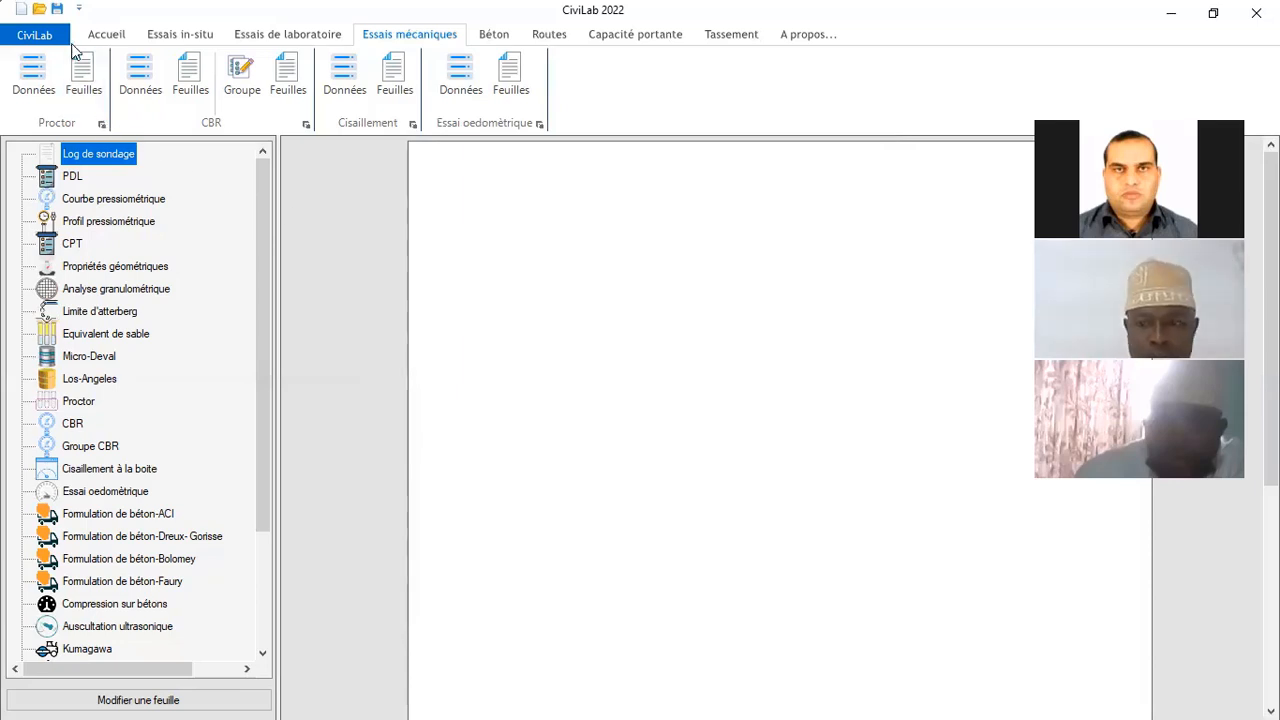
Create the Proctor sheet Proctor-Feuilles N°=1- with EssaiProctorN°=1 included in its display
left_click(83, 75)
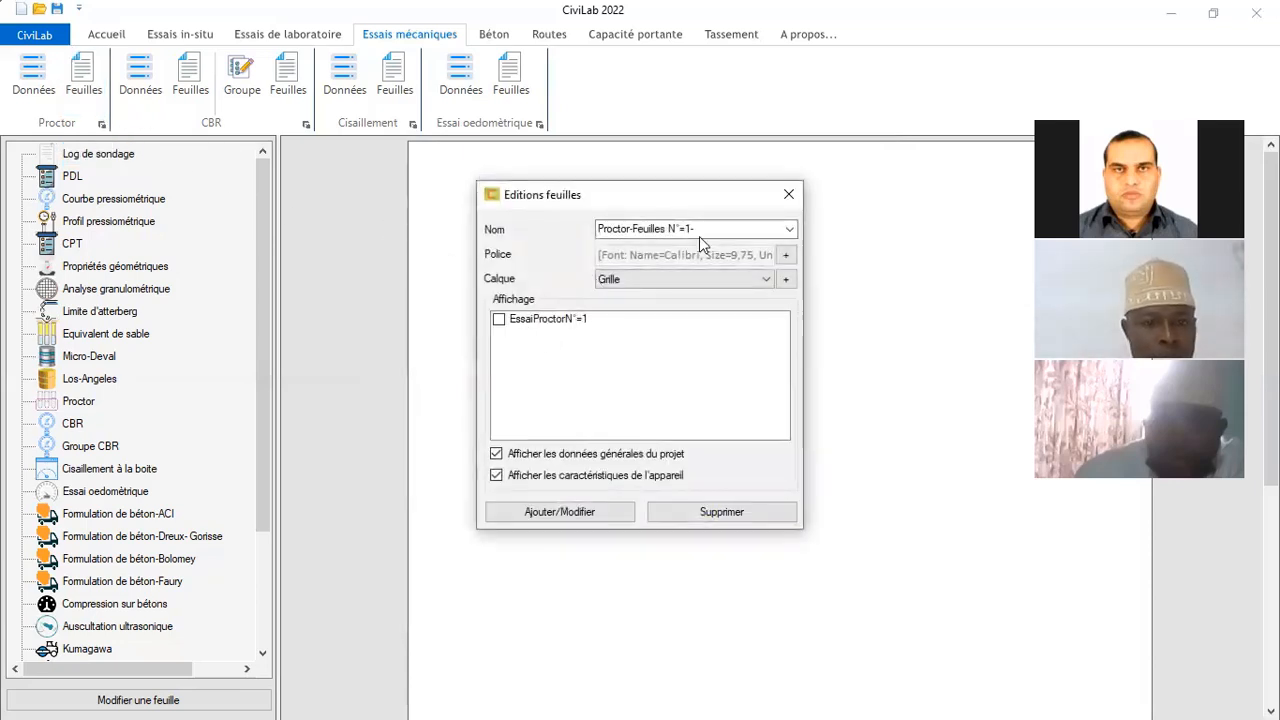
double_click(632, 229)
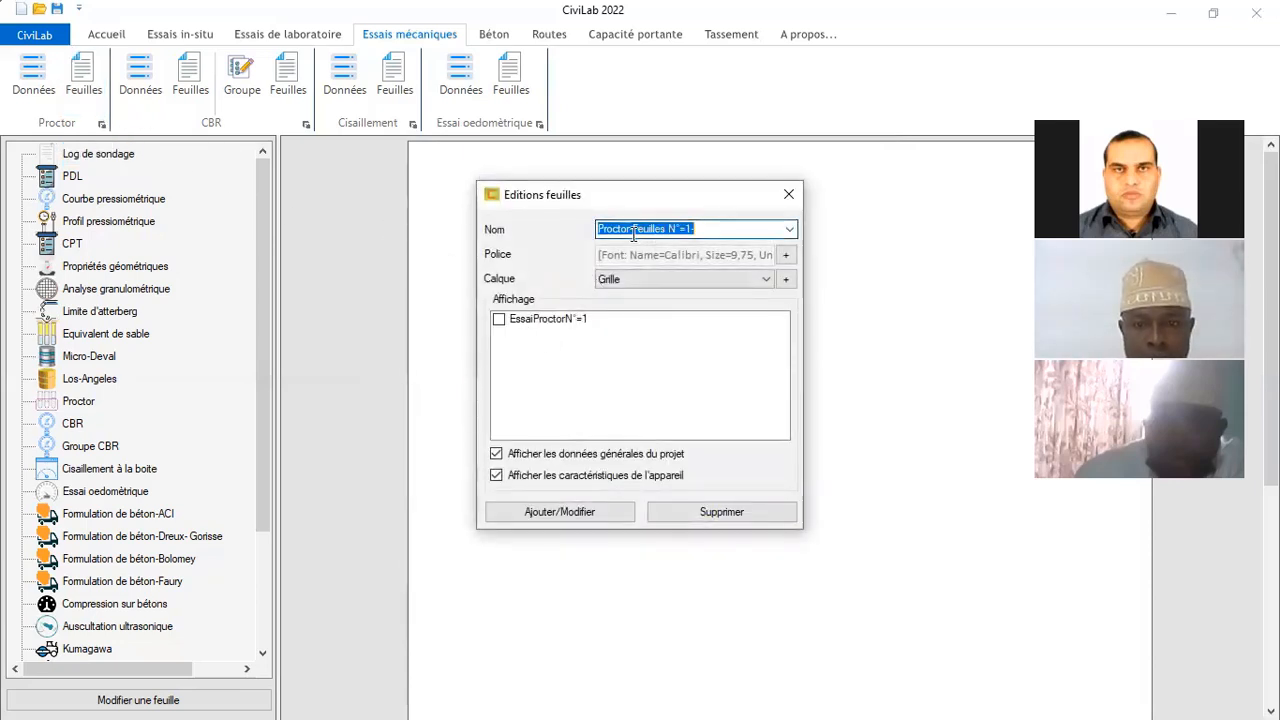
left_click(500, 321)
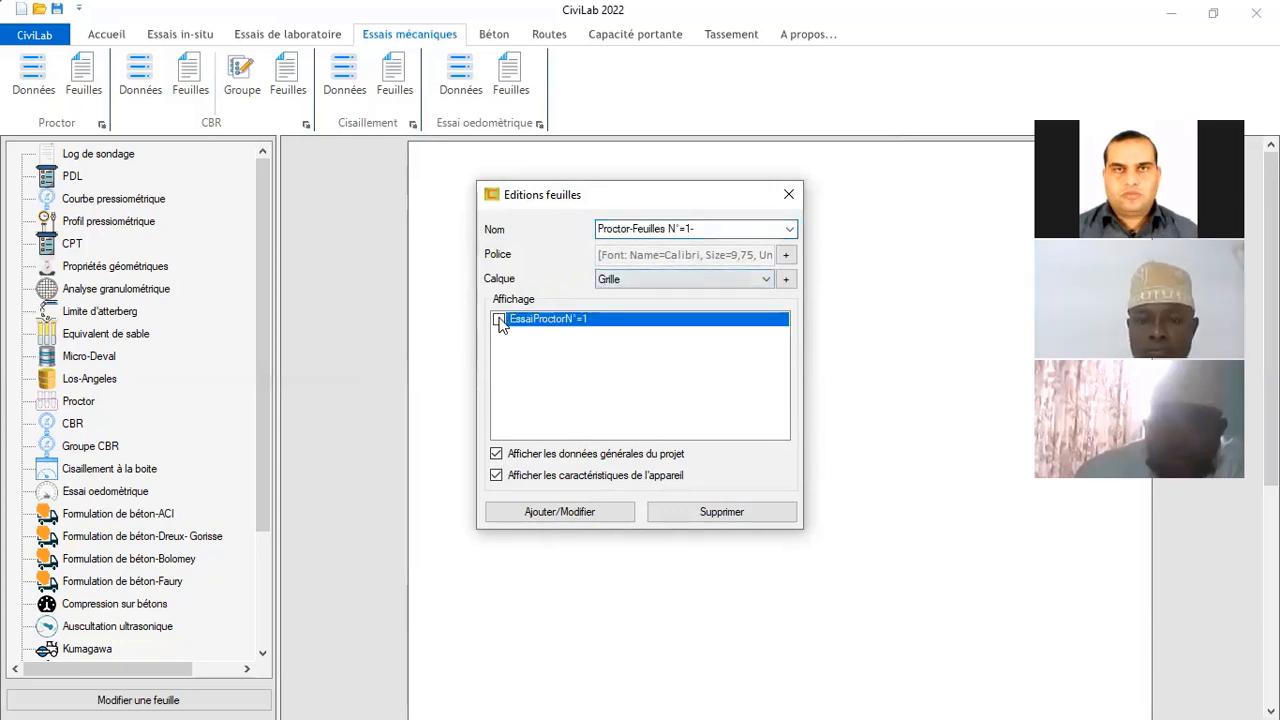
left_click(499, 320)
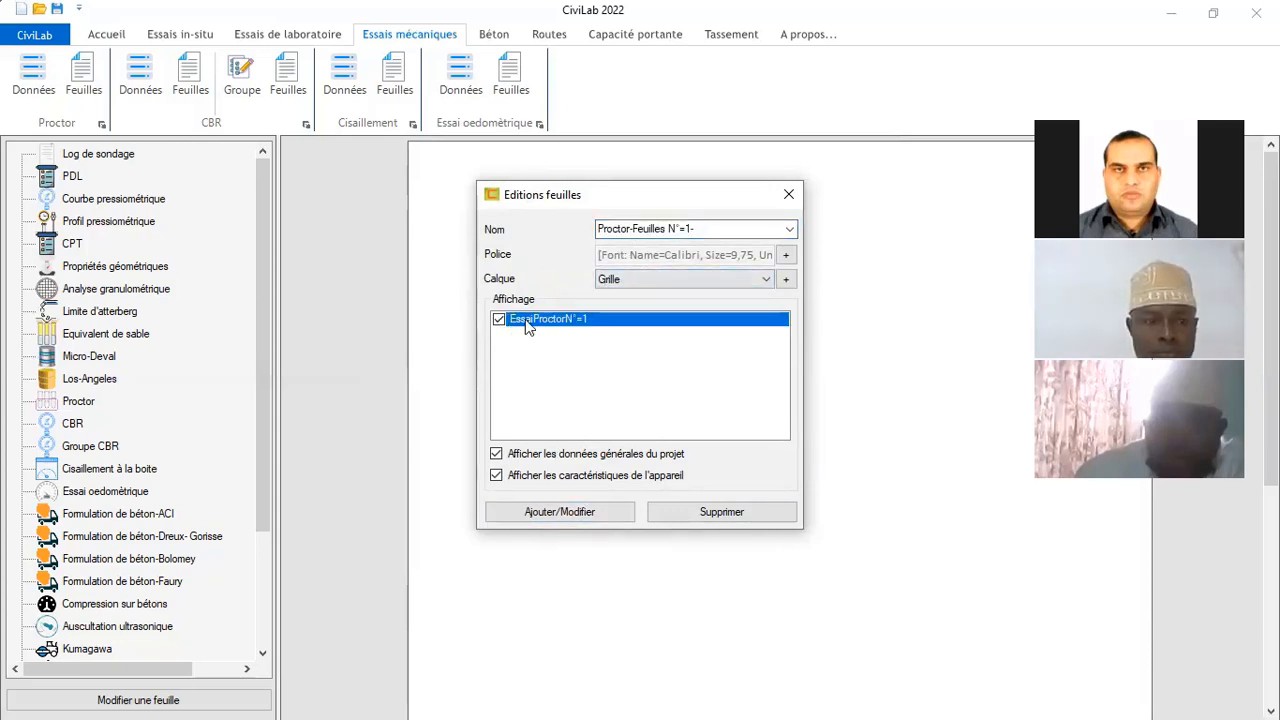
left_click(568, 514)
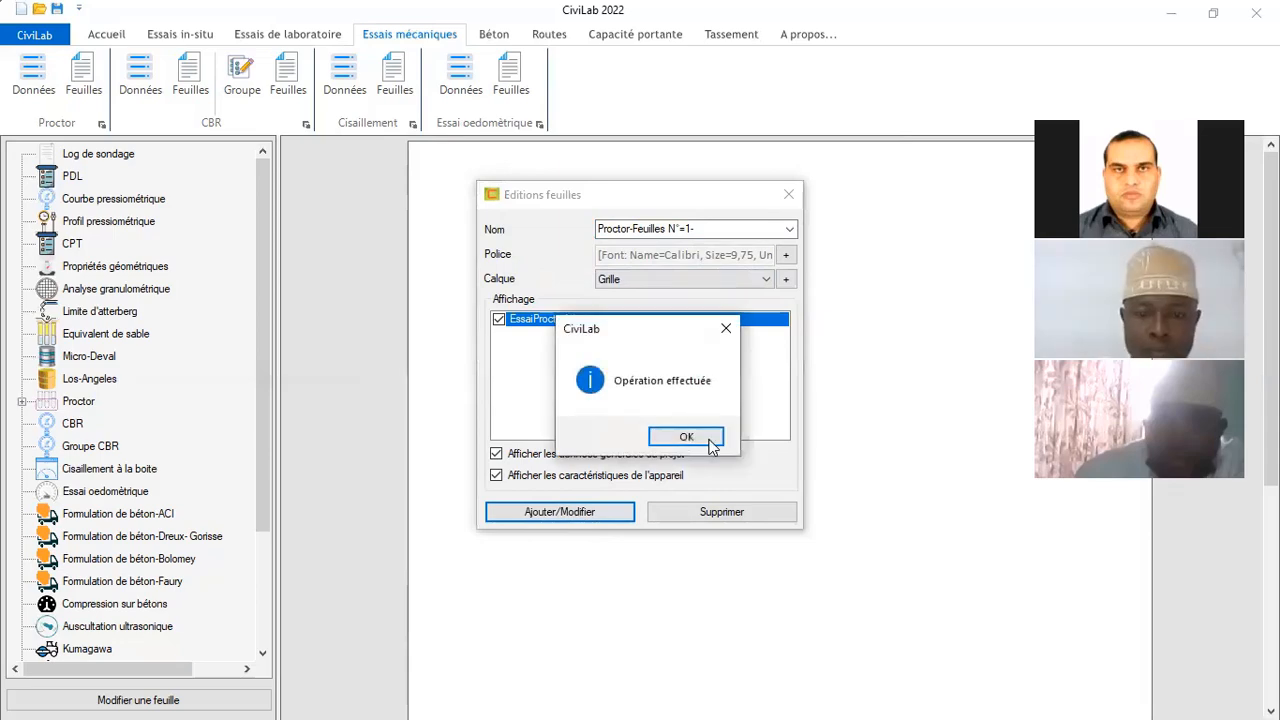
left_click(710, 444)
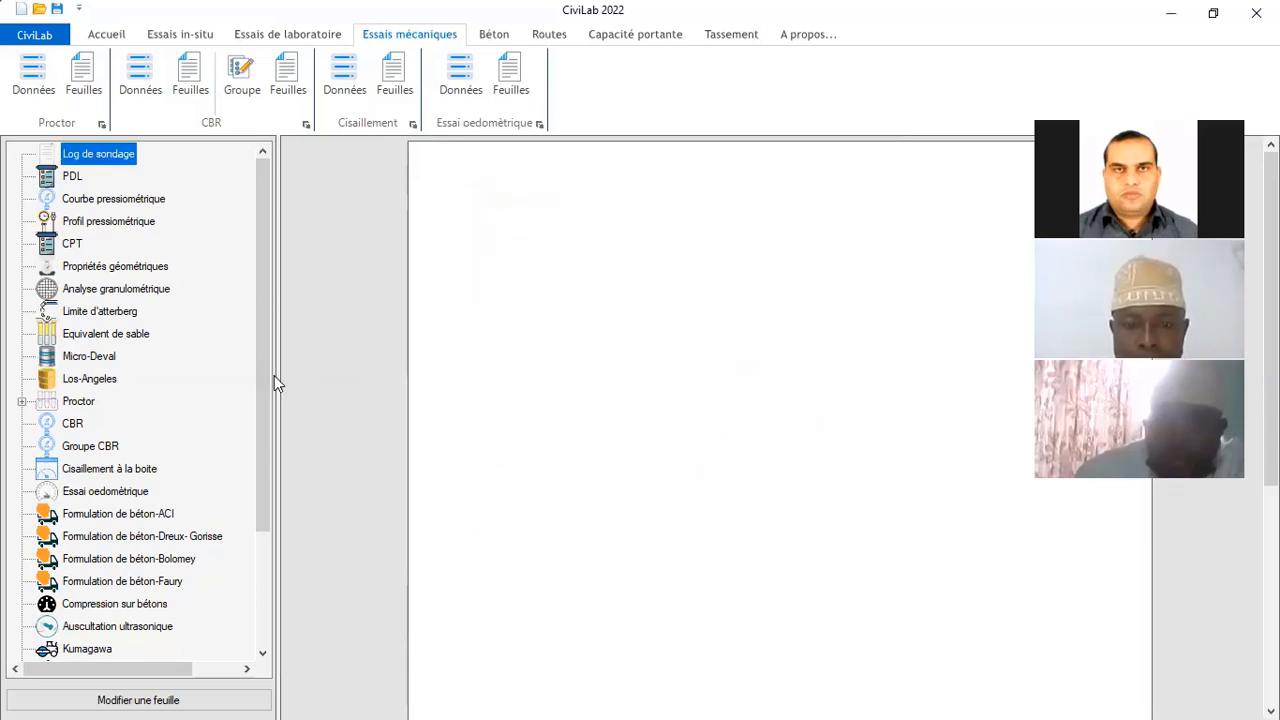
Display the sheet Proctor-Feuilles N°=1- and examine its Proctor curve of dry unit weight against water content
left_click(22, 401)
left_click(135, 424)
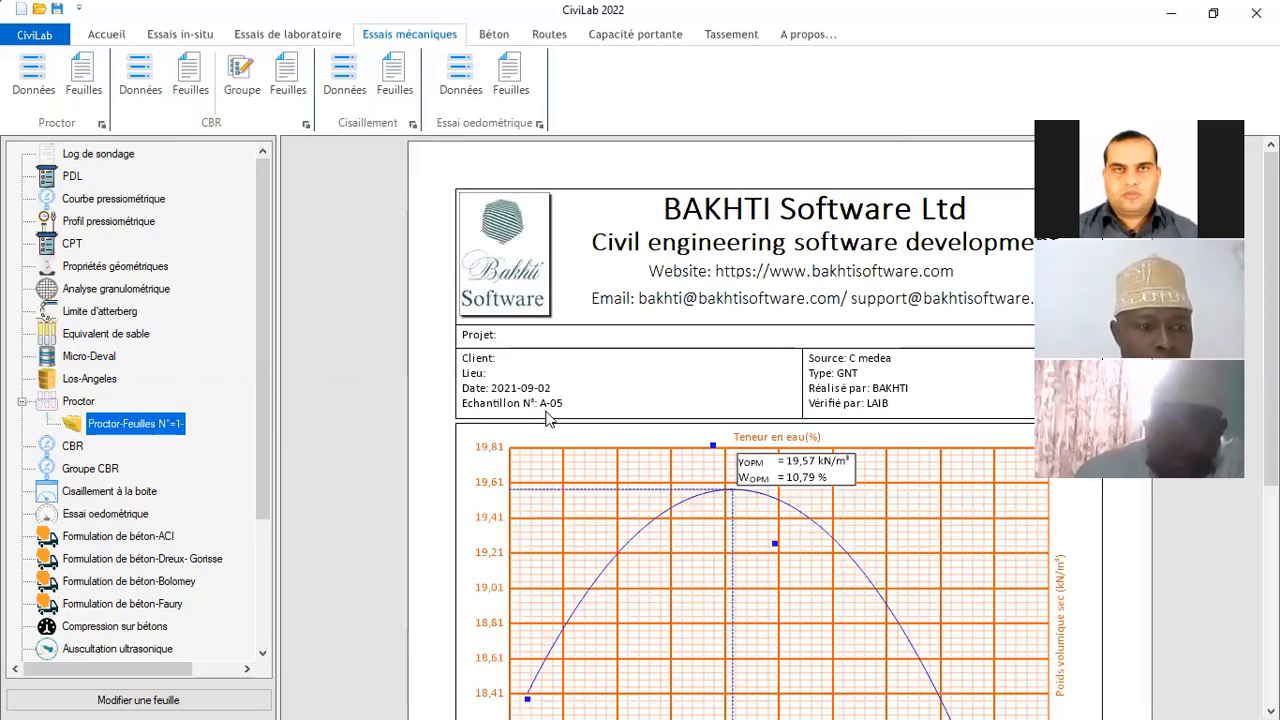
scroll(548, 420, "down", 3)
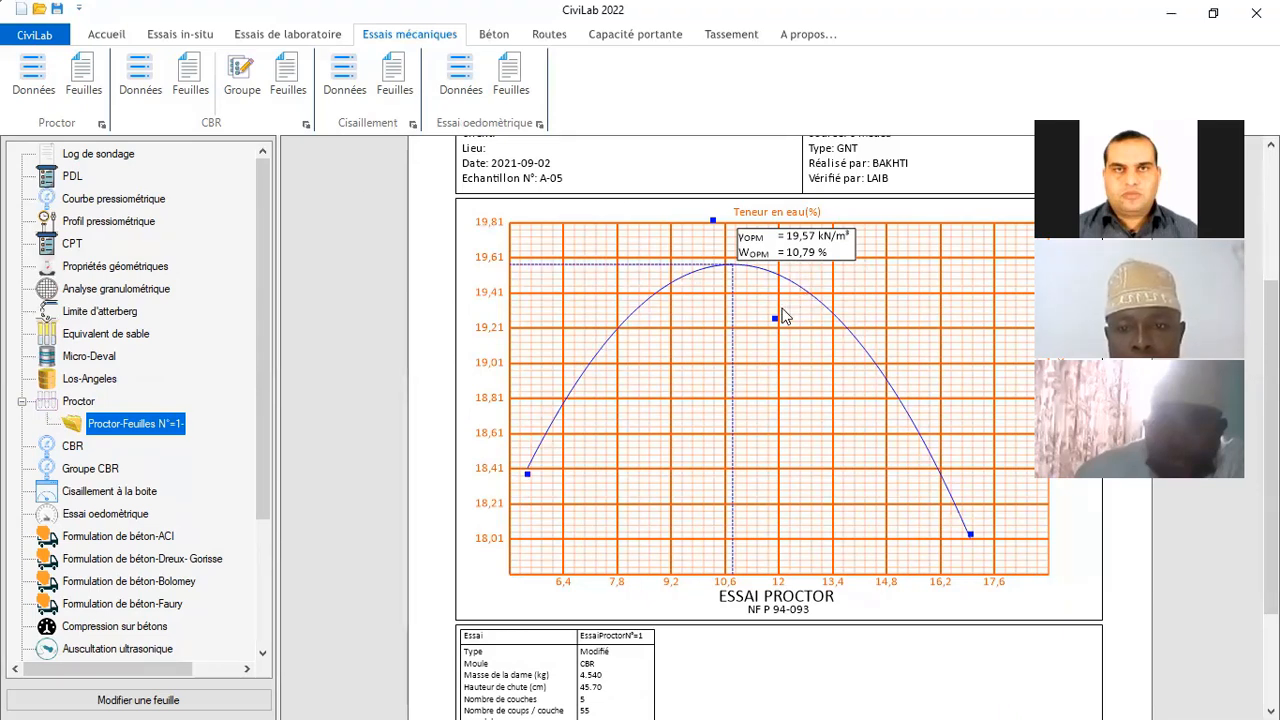
Load EssaiProctorN°=1 for editing and set the wet mass in its second measurement row to 51 g
left_click(33, 75)
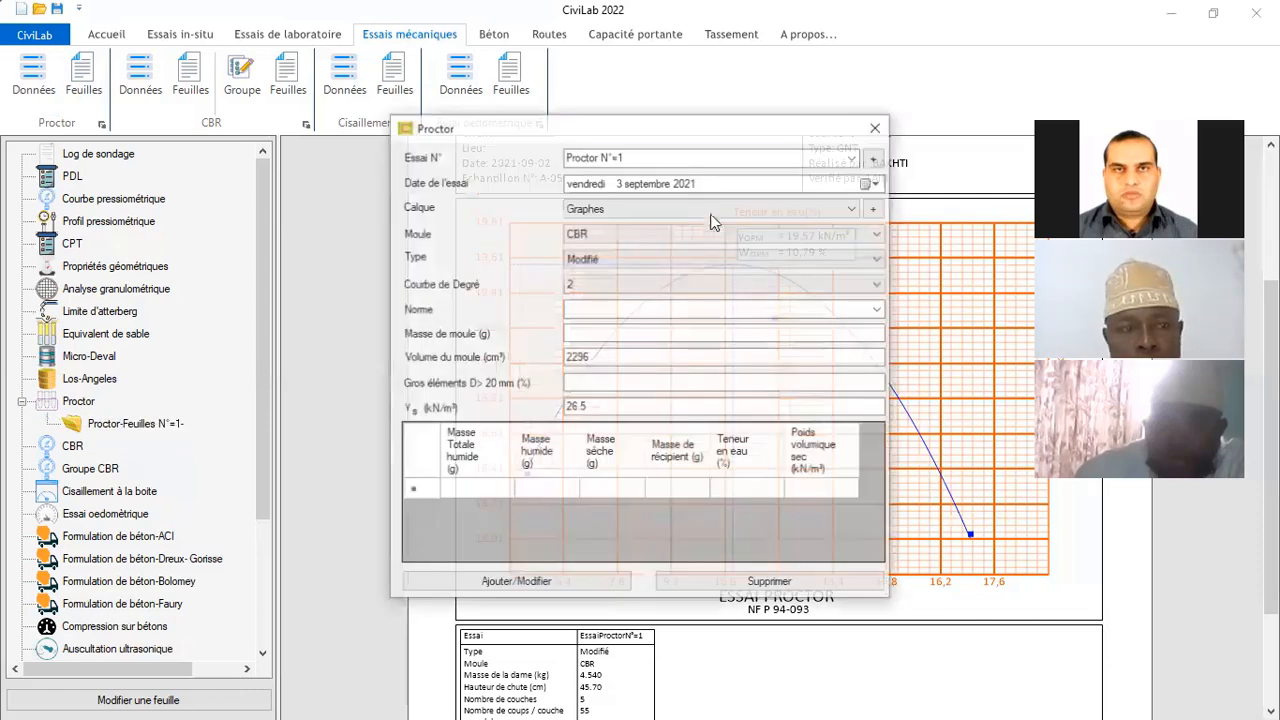
left_click(853, 157)
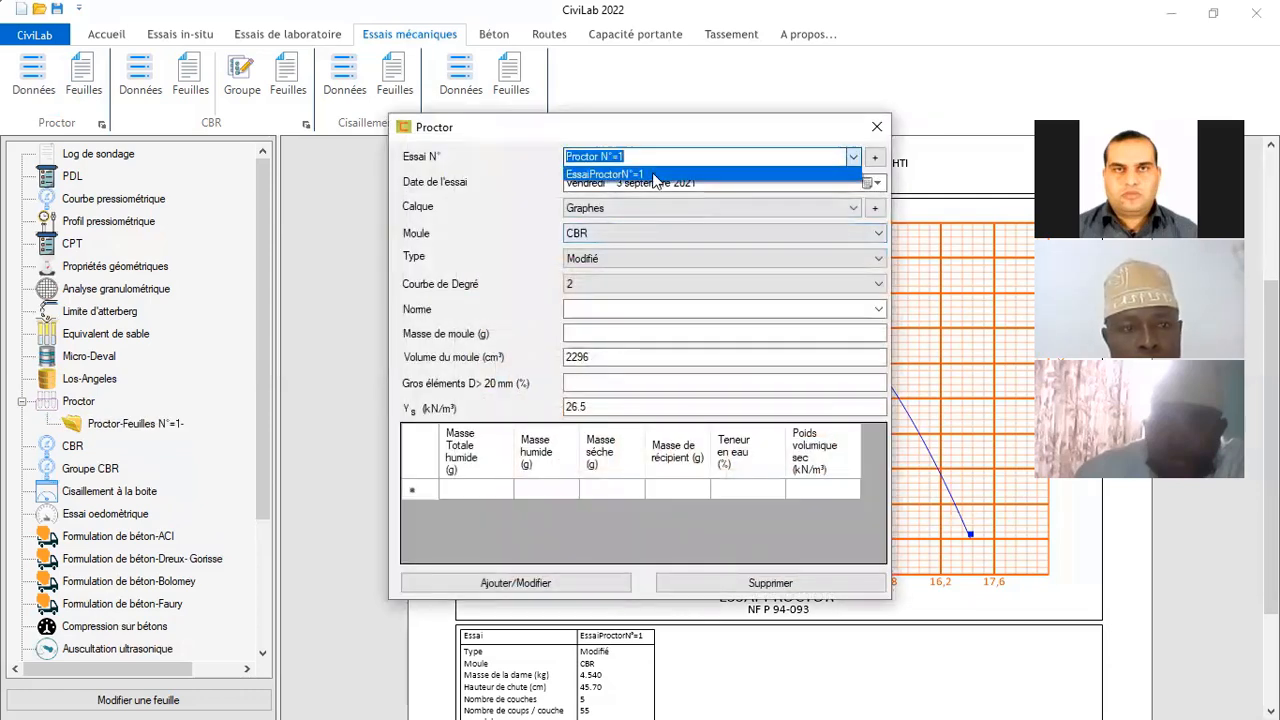
left_click(662, 174)
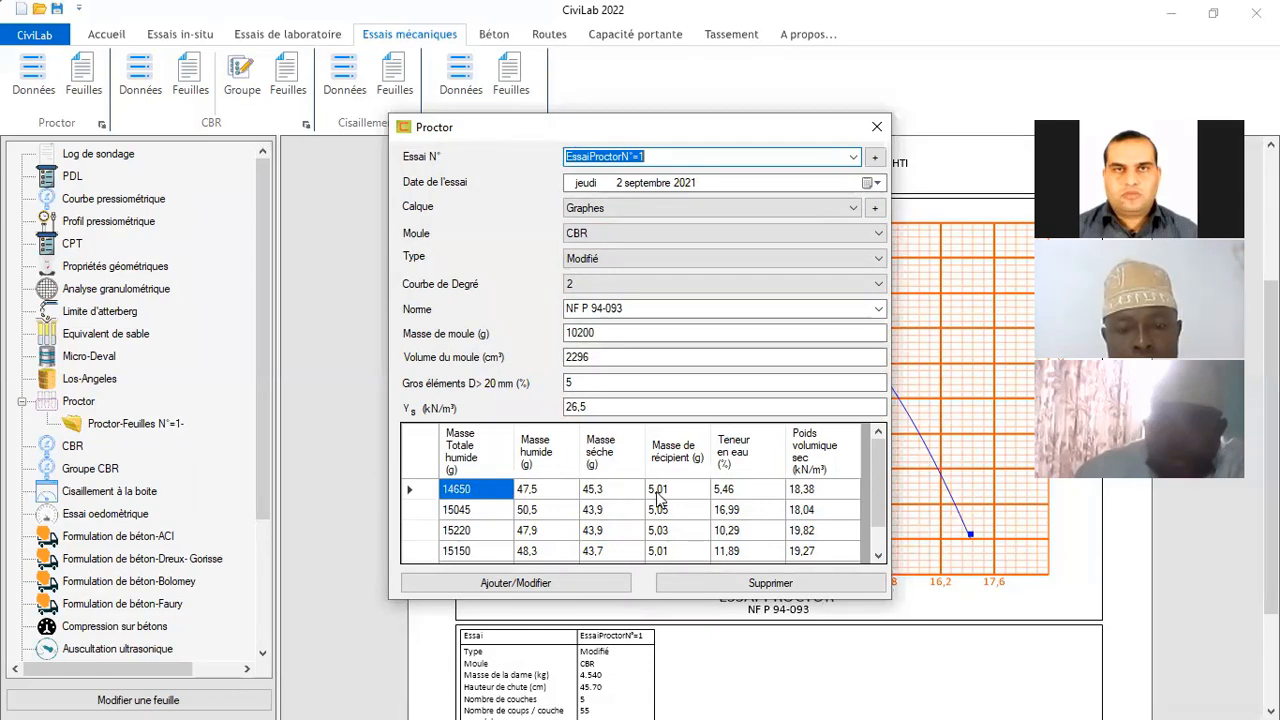
left_click(540, 512)
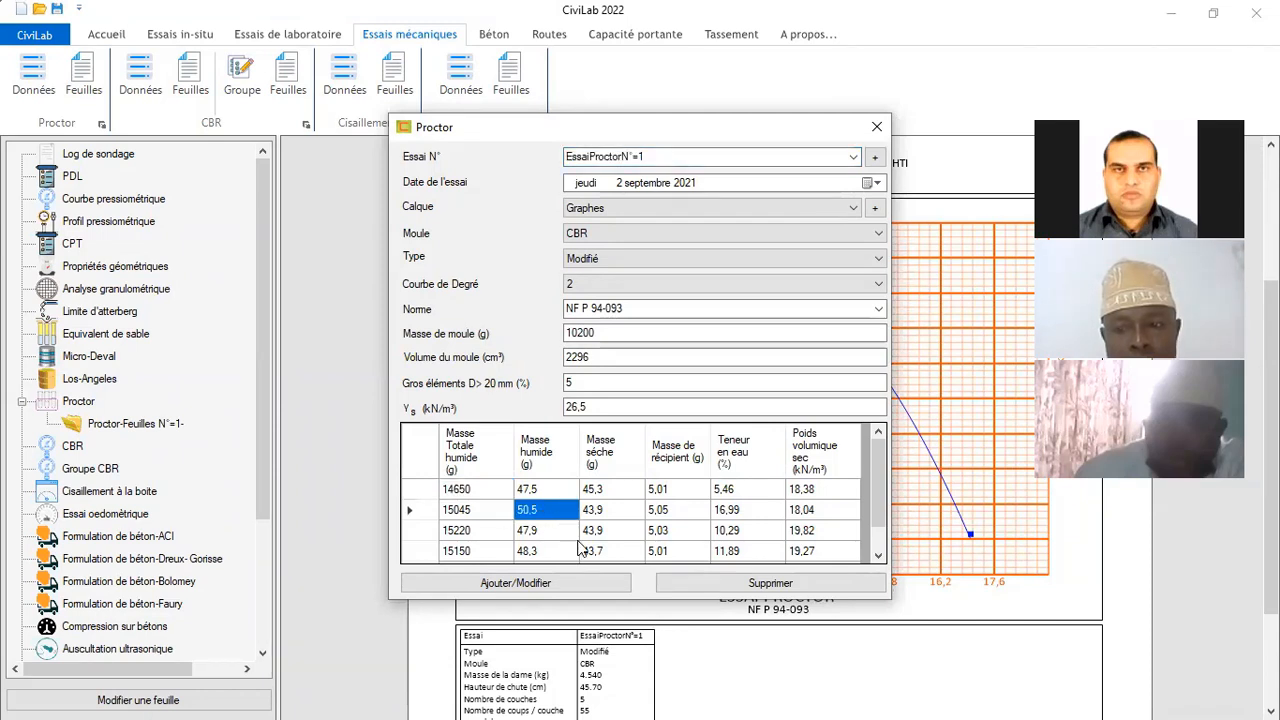
type("51")
key("Tab")
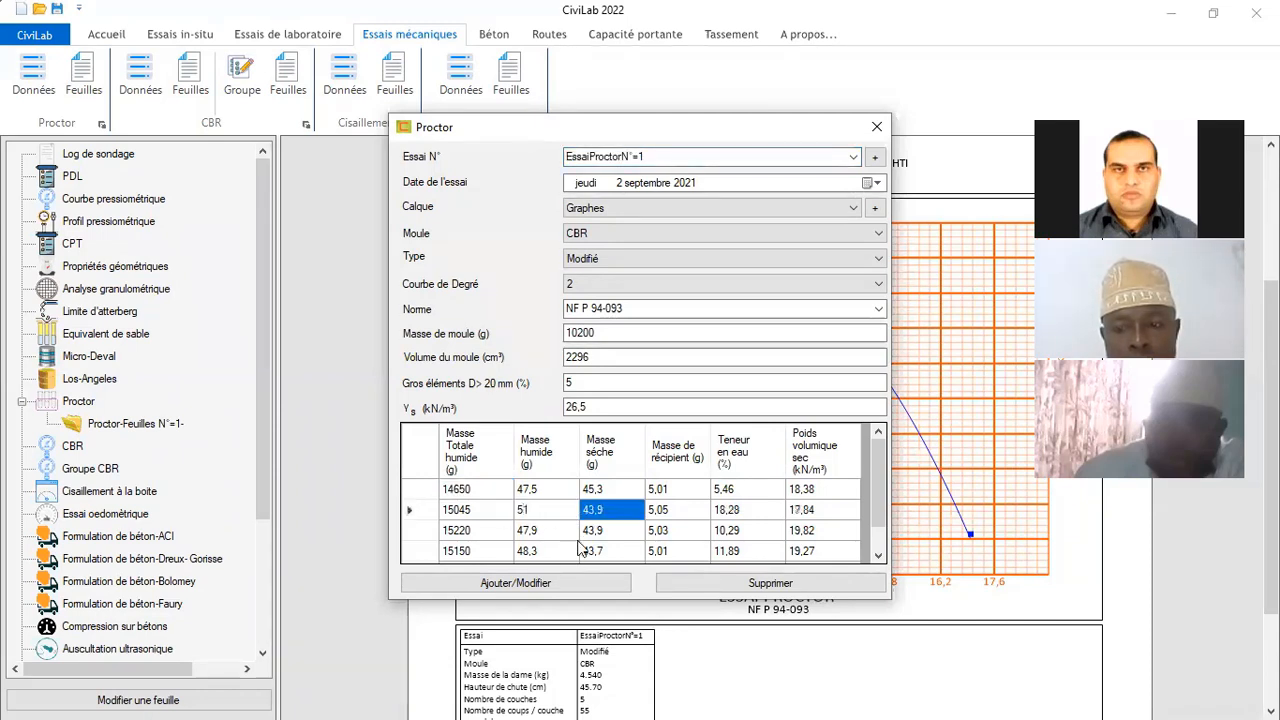
Set the second row's wet mass back to 50.5 g and save the test data
key("Down")
key("Up")
key("Left")
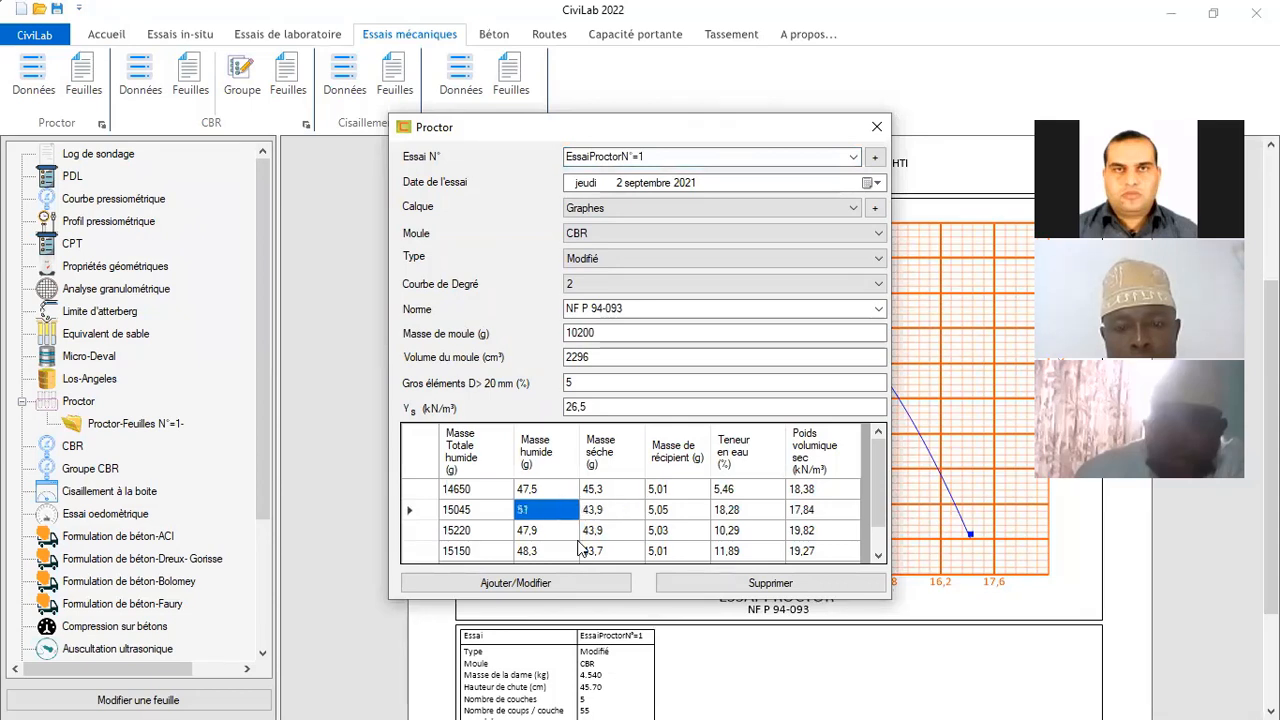
type("5")
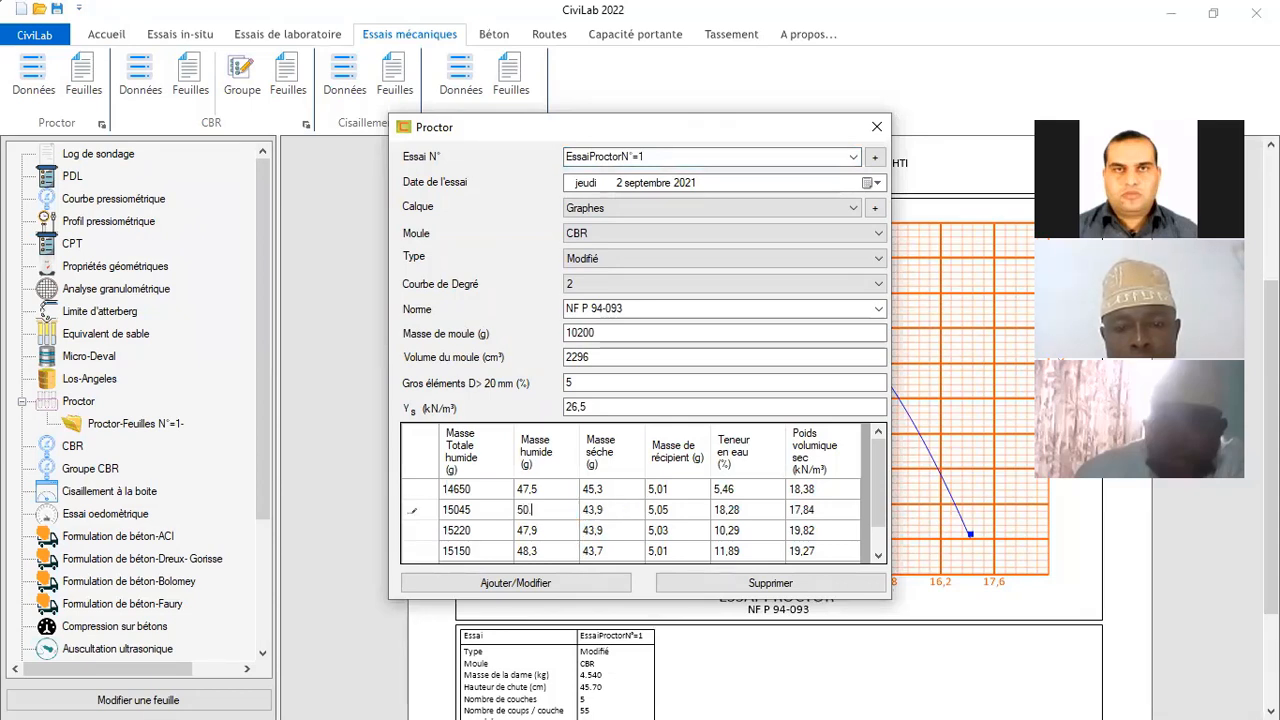
key("Tab")
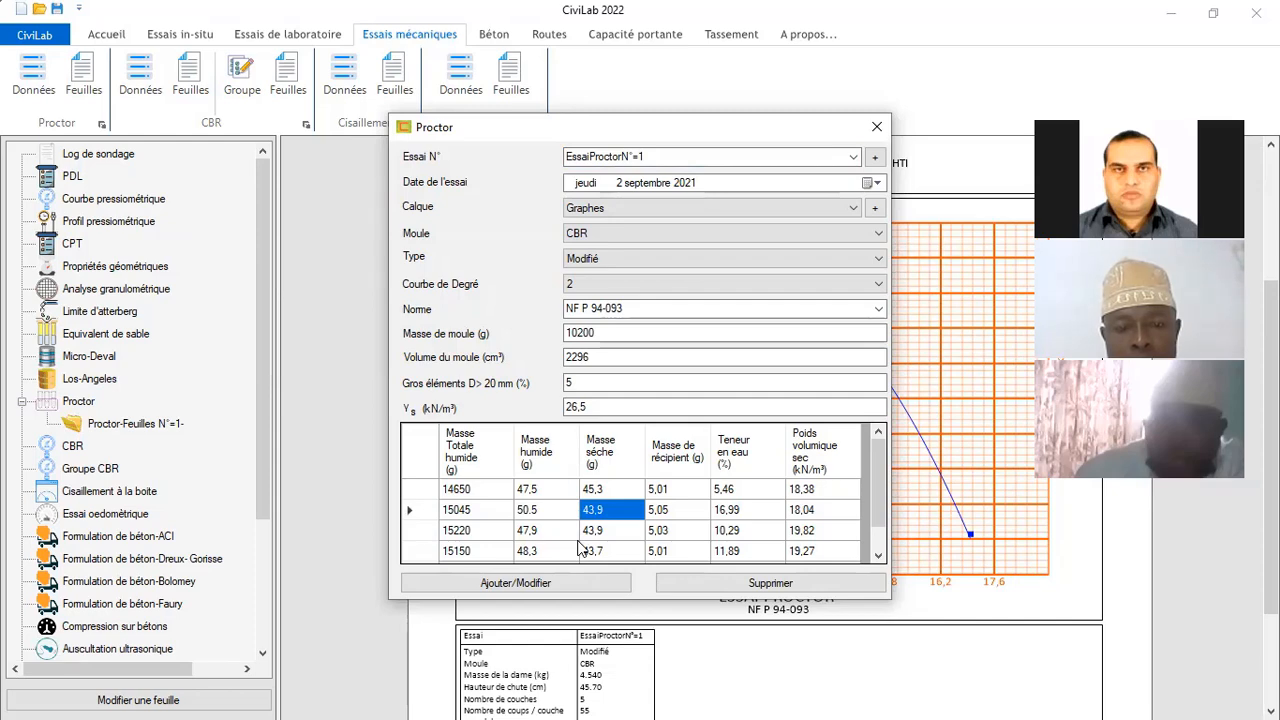
left_click(563, 582)
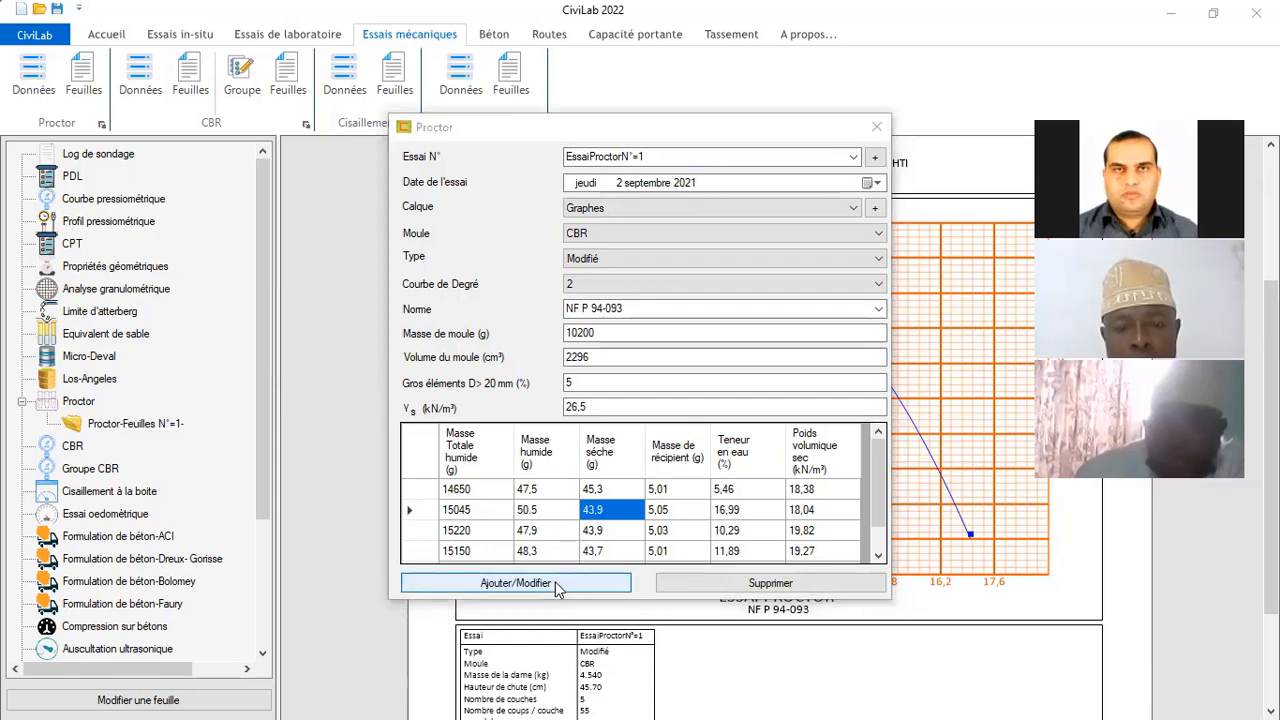
left_click(690, 440)
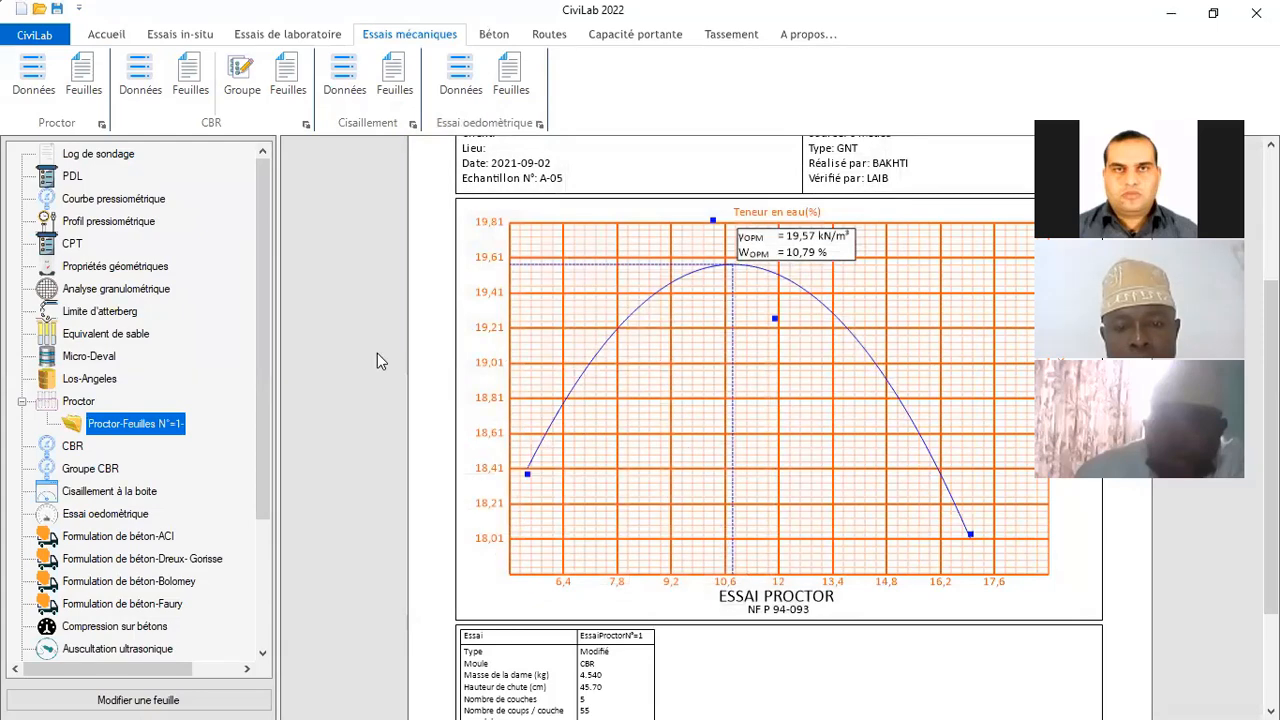
Reload EssaiProctorN°=1 for editing and set the dry mass in its second measurement row to 47.2 g
left_click(33, 72)
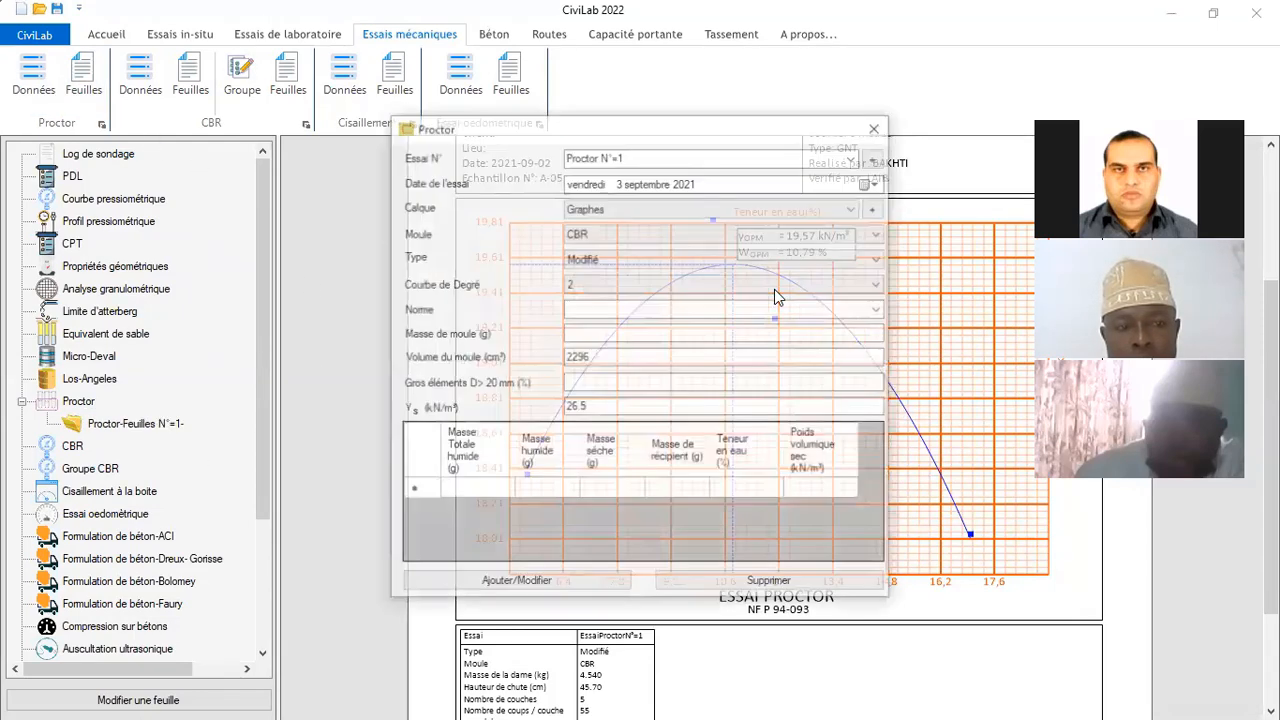
left_click(853, 157)
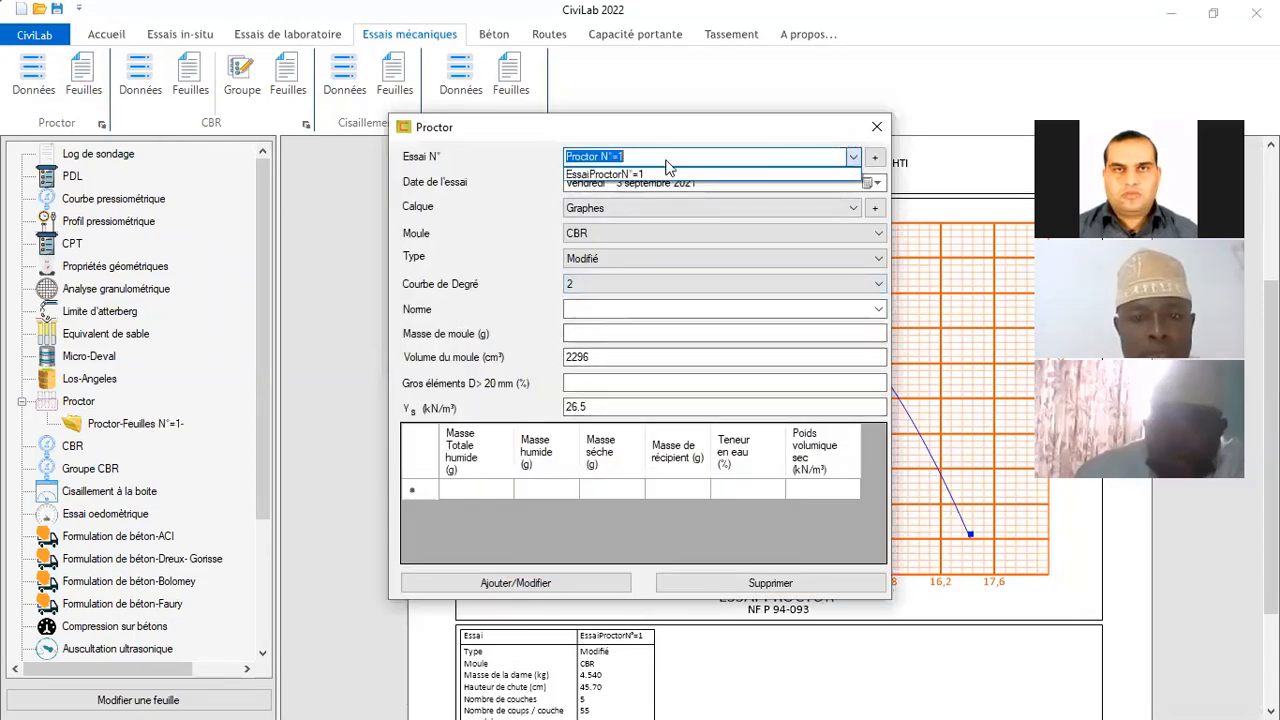
left_click(642, 176)
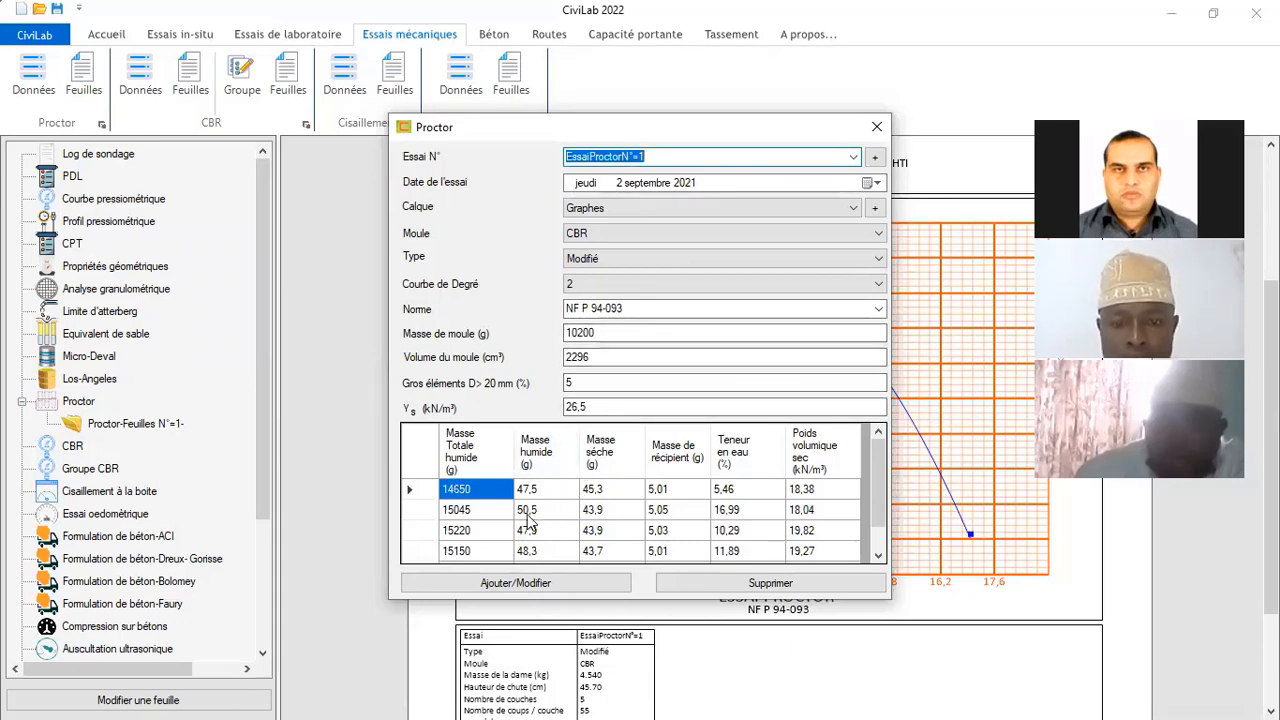
left_click(602, 512)
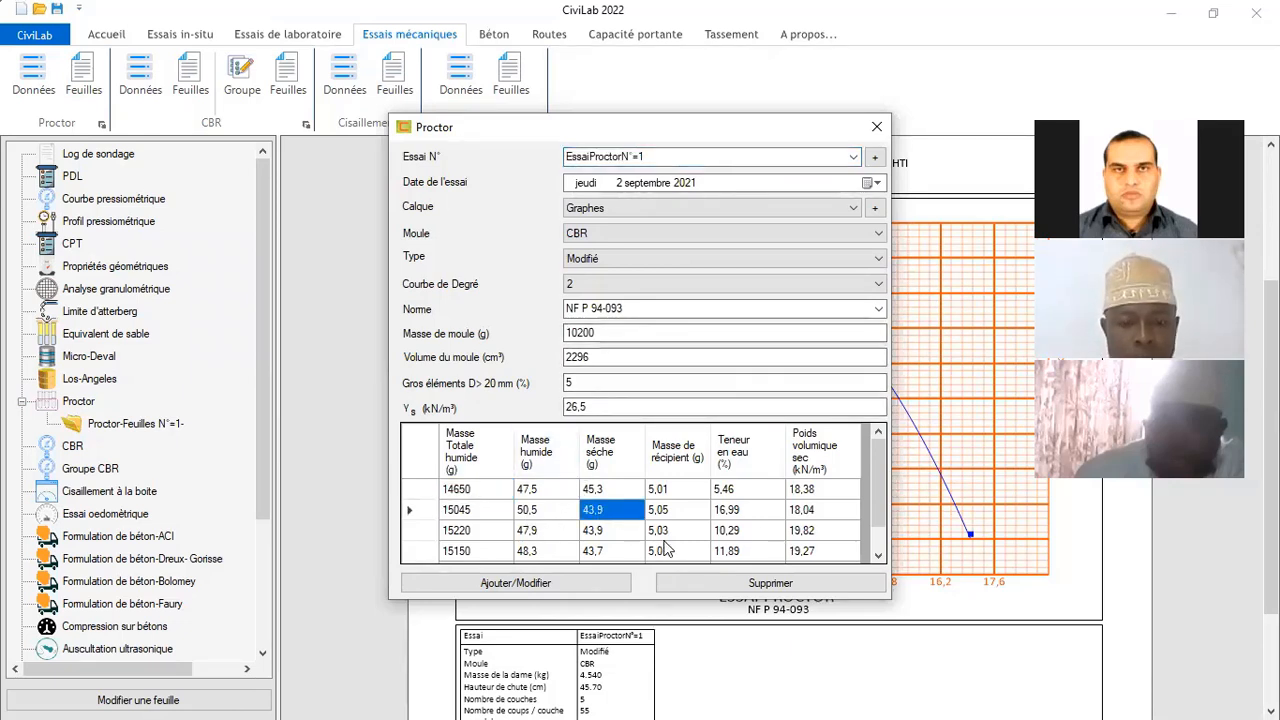
type("47,2")
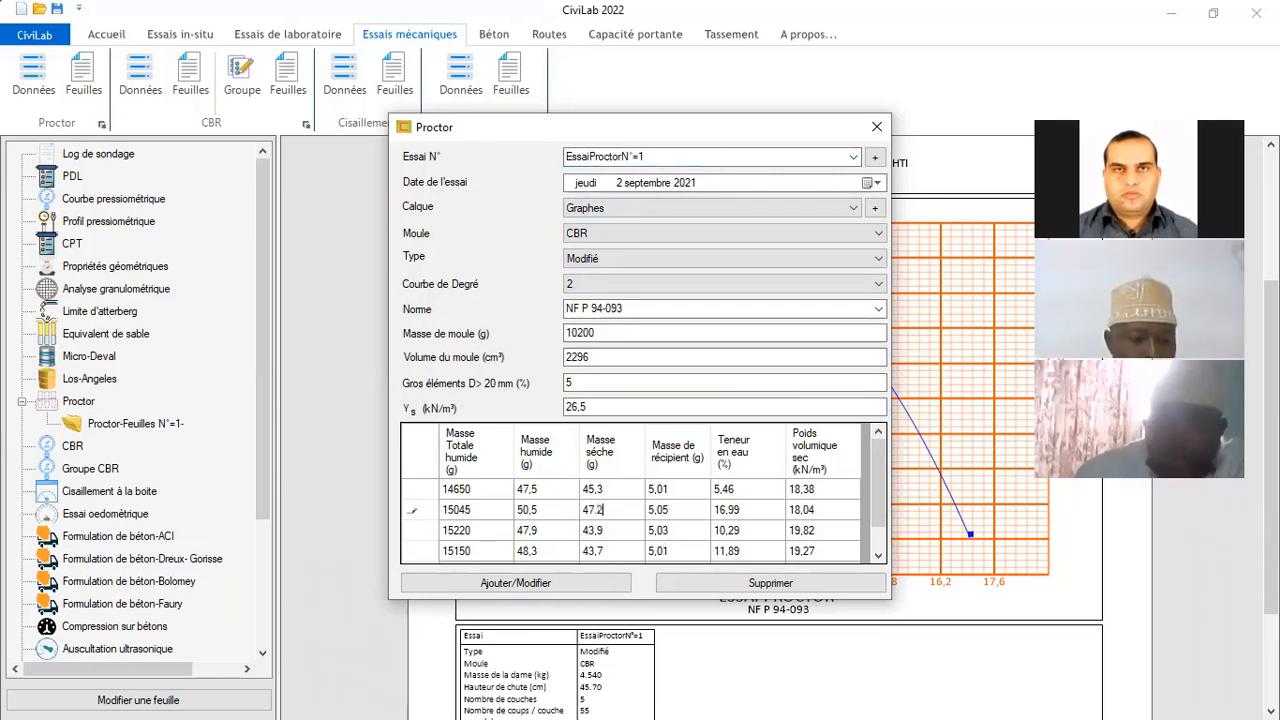
key("Tab")
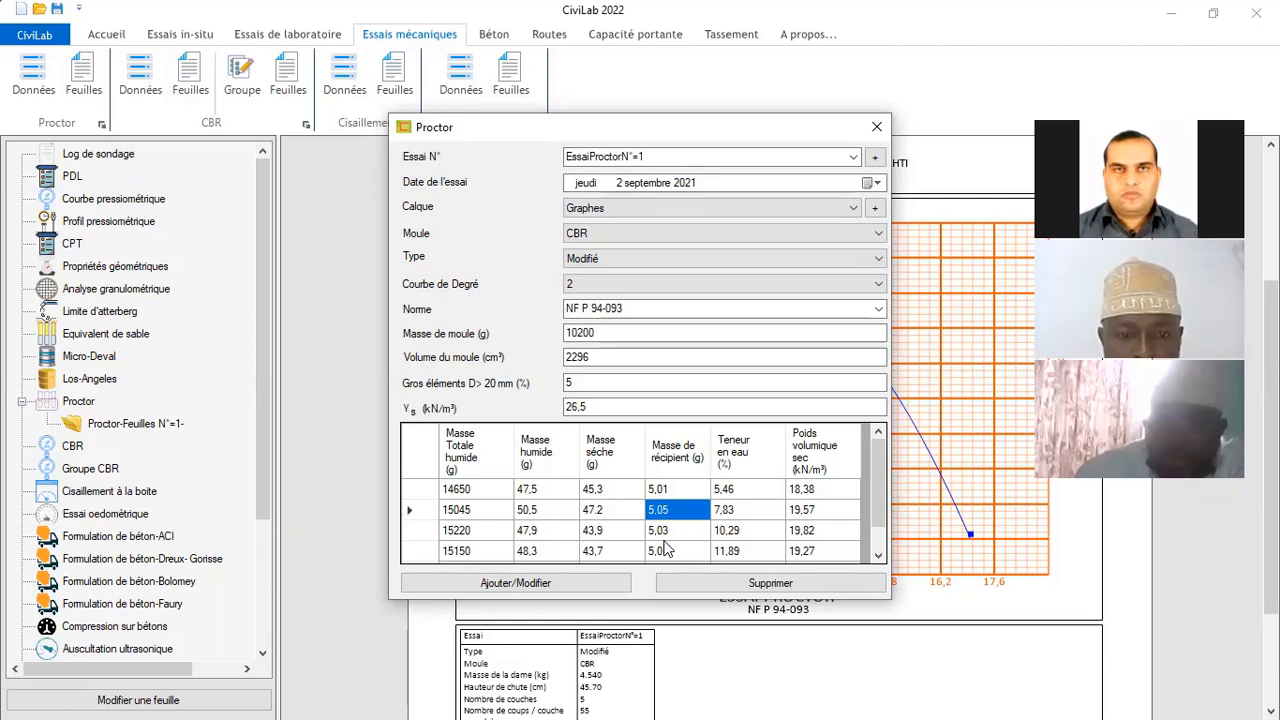
Check the third and fourth measurement rows, then save the modified Proctor test and return to its sheet
key("Down")
key("Left")
key("Left")
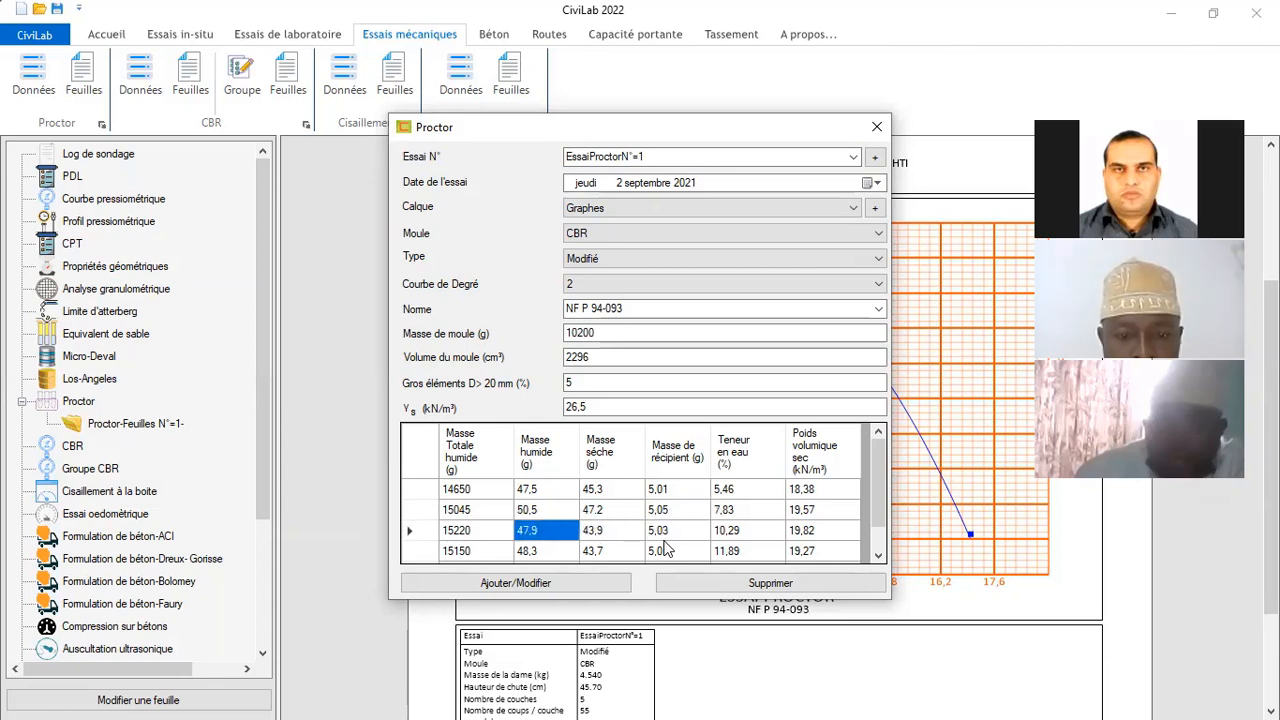
key("Right")
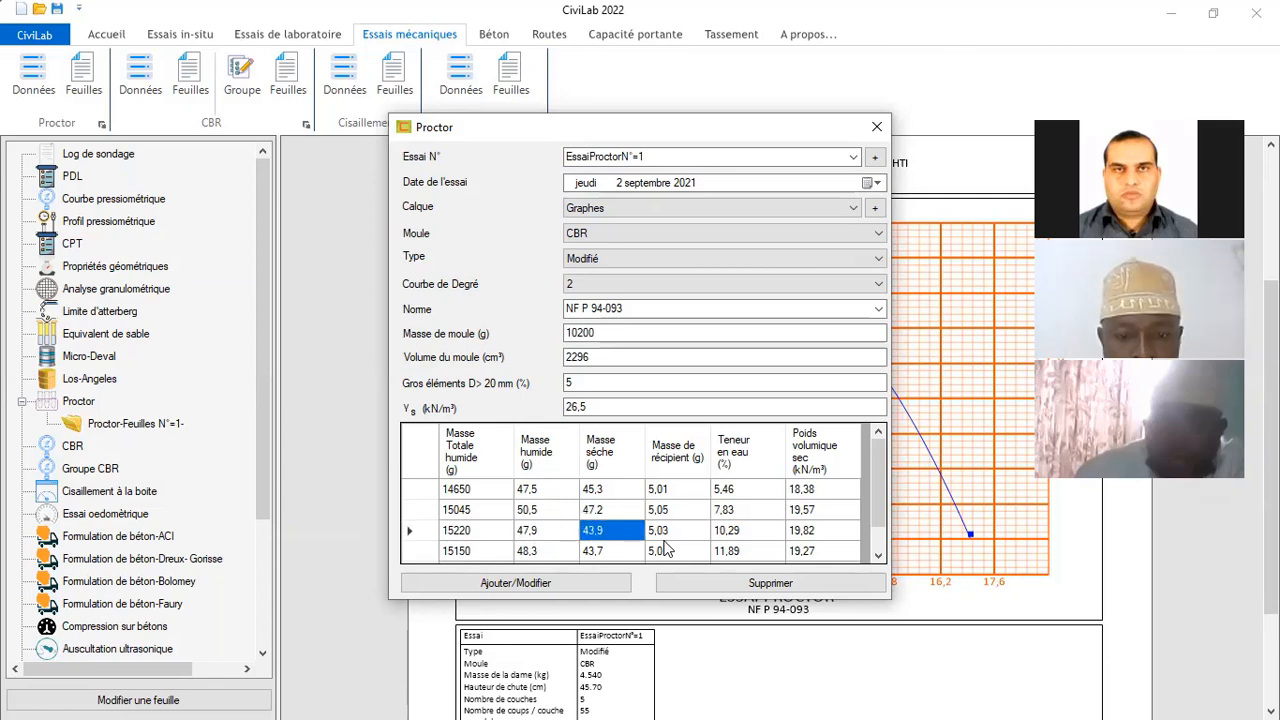
key("Right")
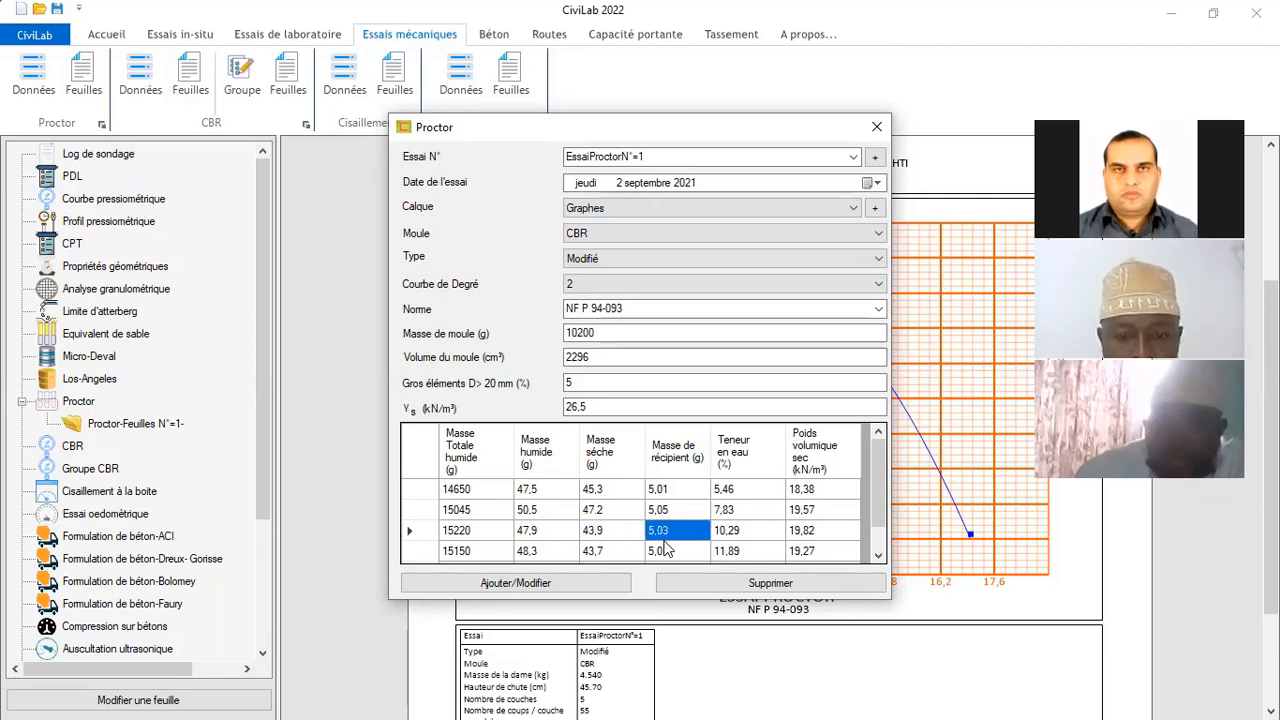
key("Down")
key("Left")
key("Left")
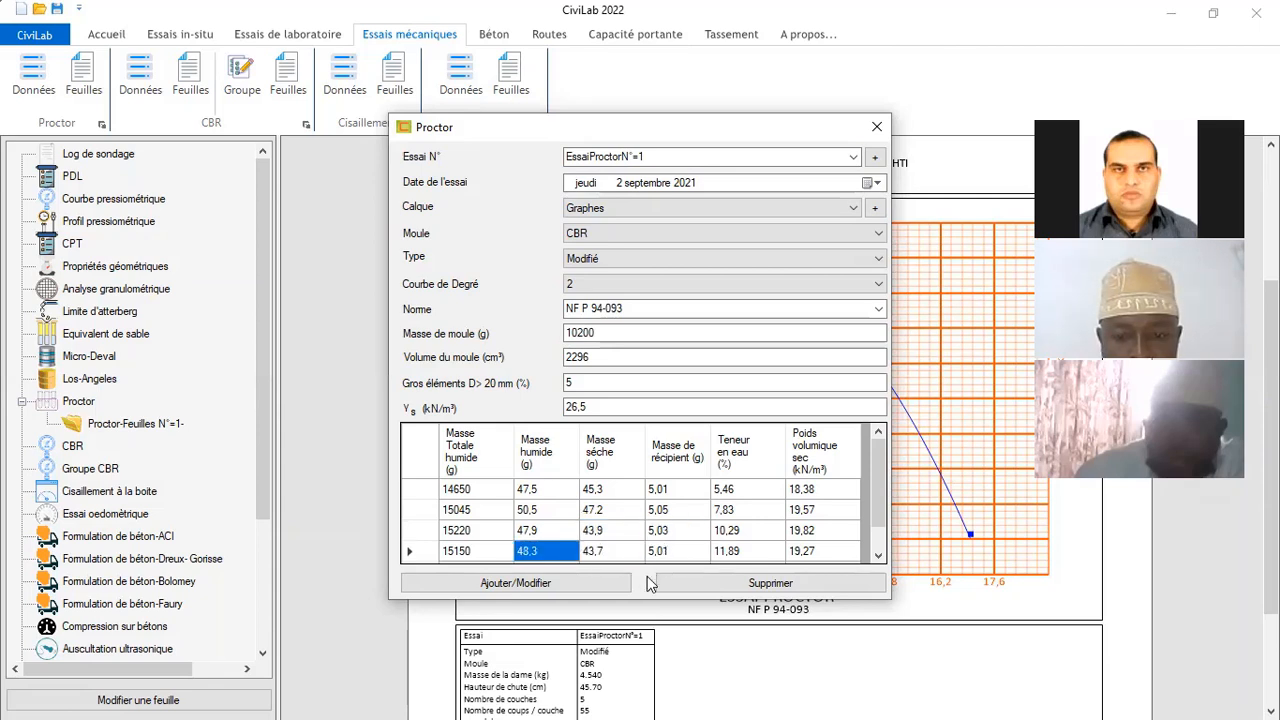
left_click(565, 583)
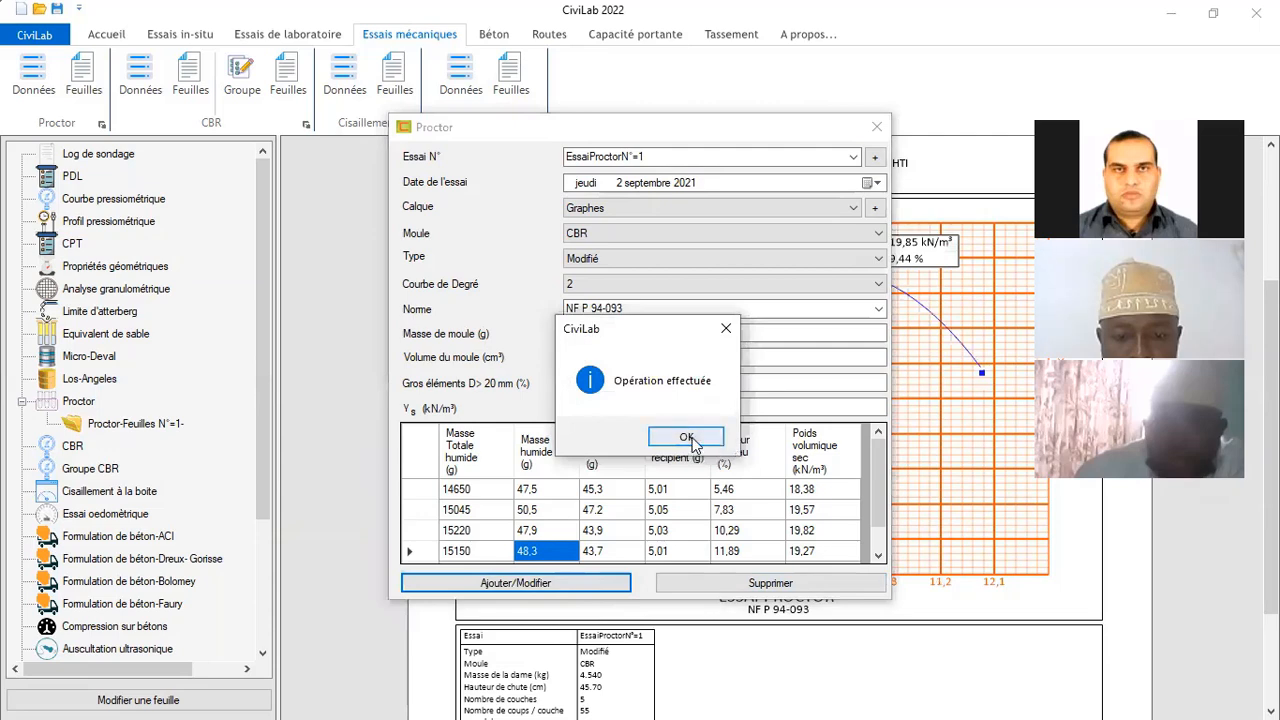
left_click(692, 437)
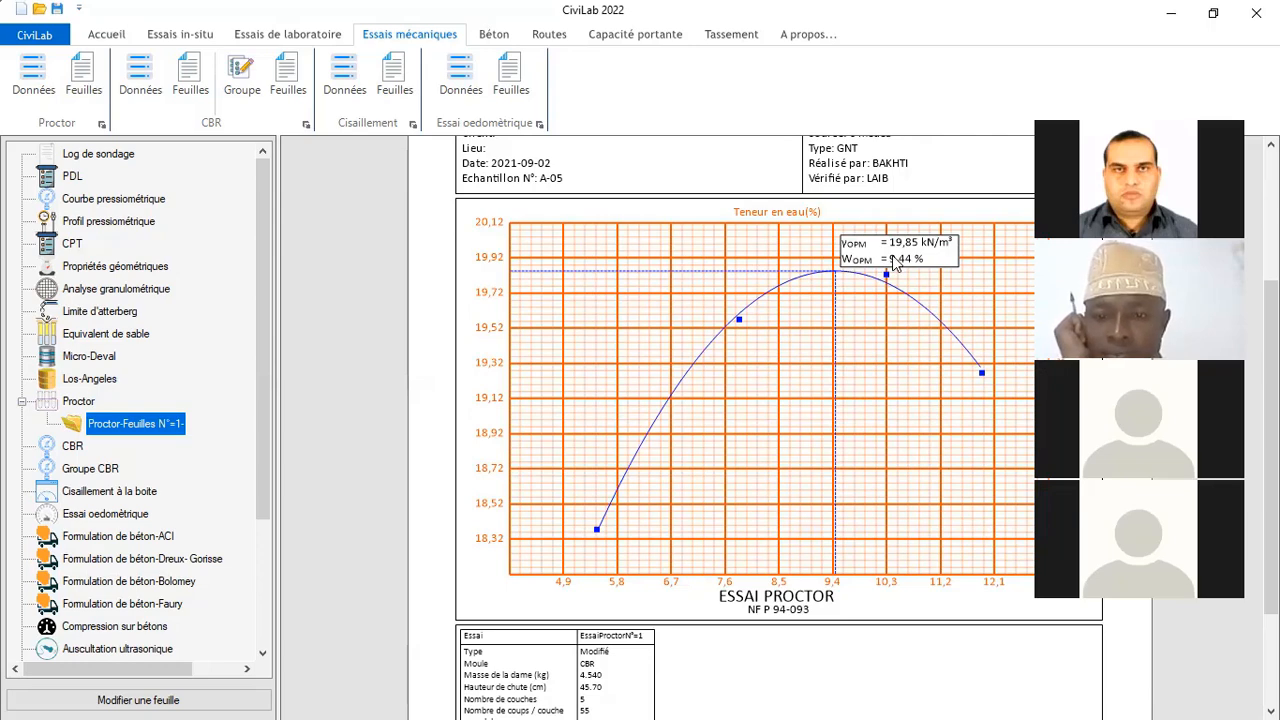
Examine the test parameters and the optimum and corrected results below the Proctor curve at 150% zoom
scroll(706, 363, "down", 3)
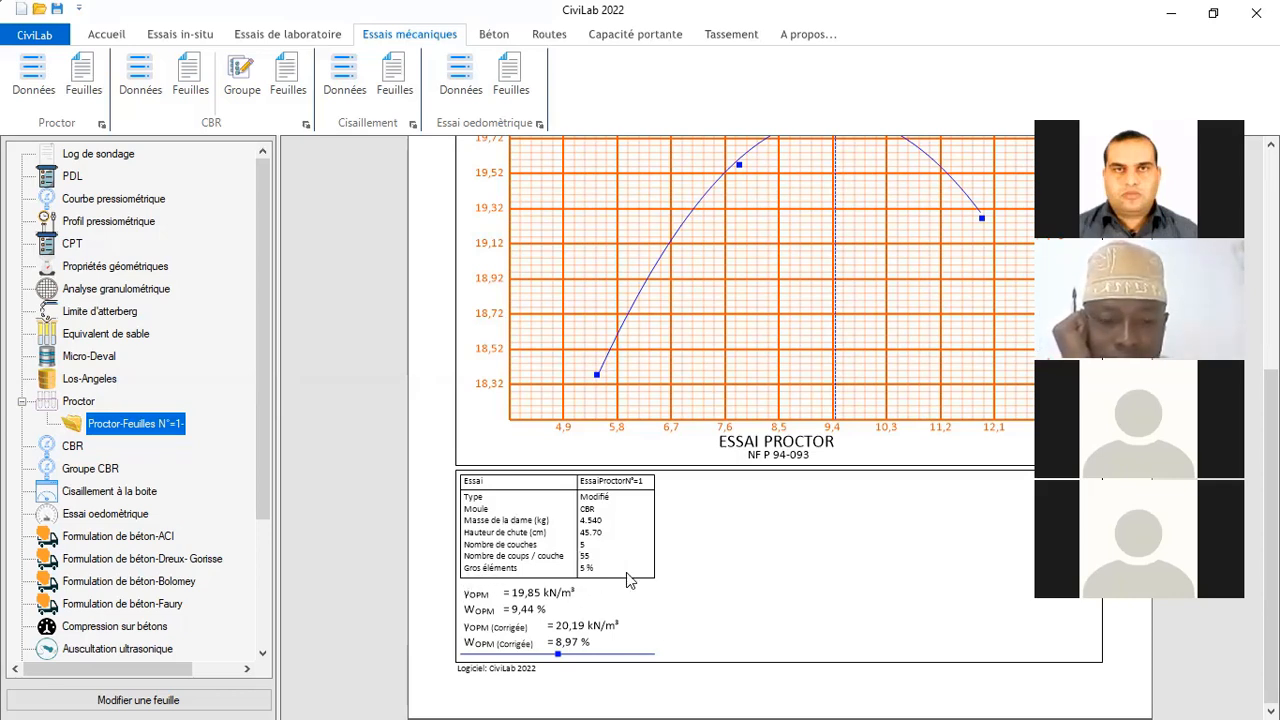
left_click(106, 34)
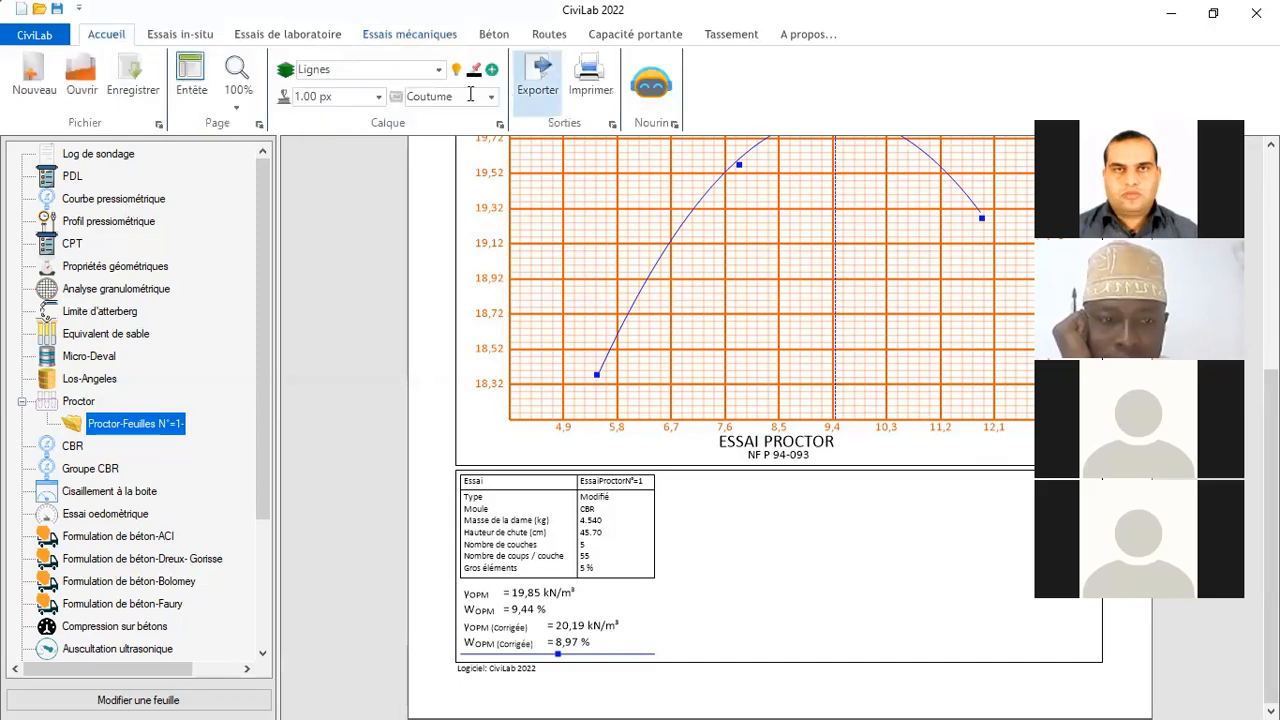
left_click(237, 104)
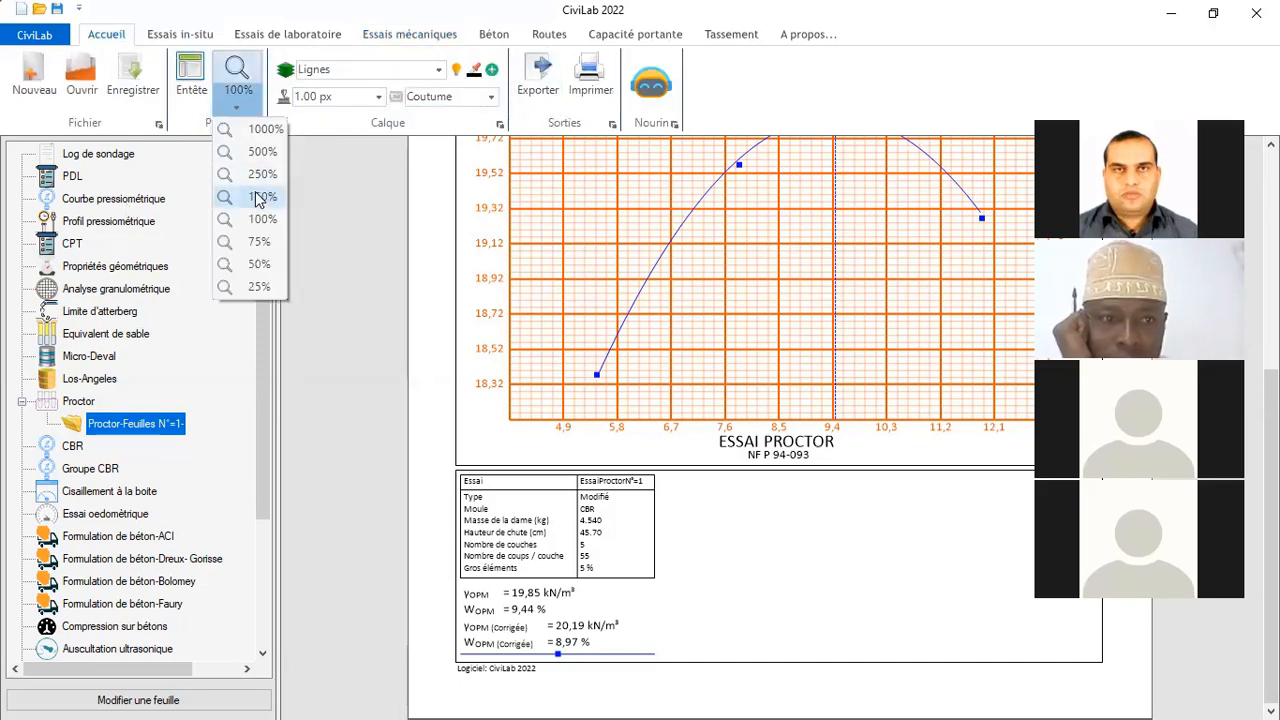
left_click(260, 198)
scroll(503, 346, "down", 15)
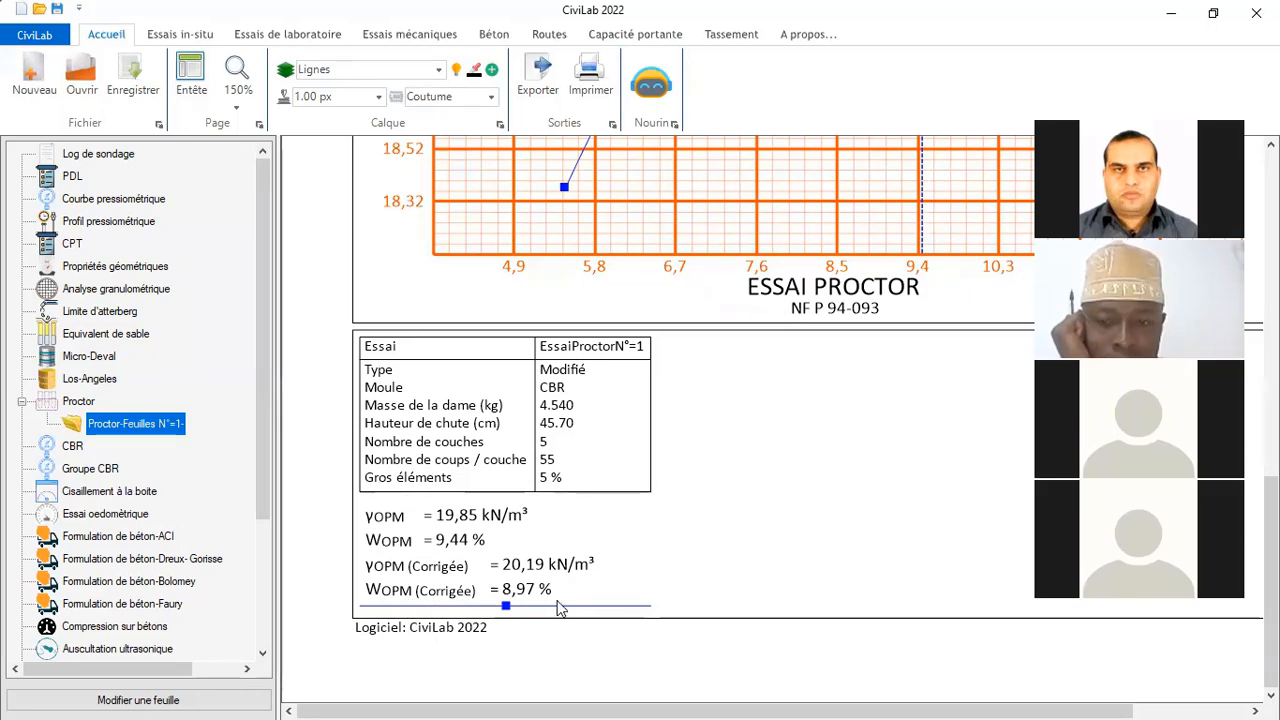
scroll(552, 600, "up", 3)
scroll(550, 593, "up", 10)
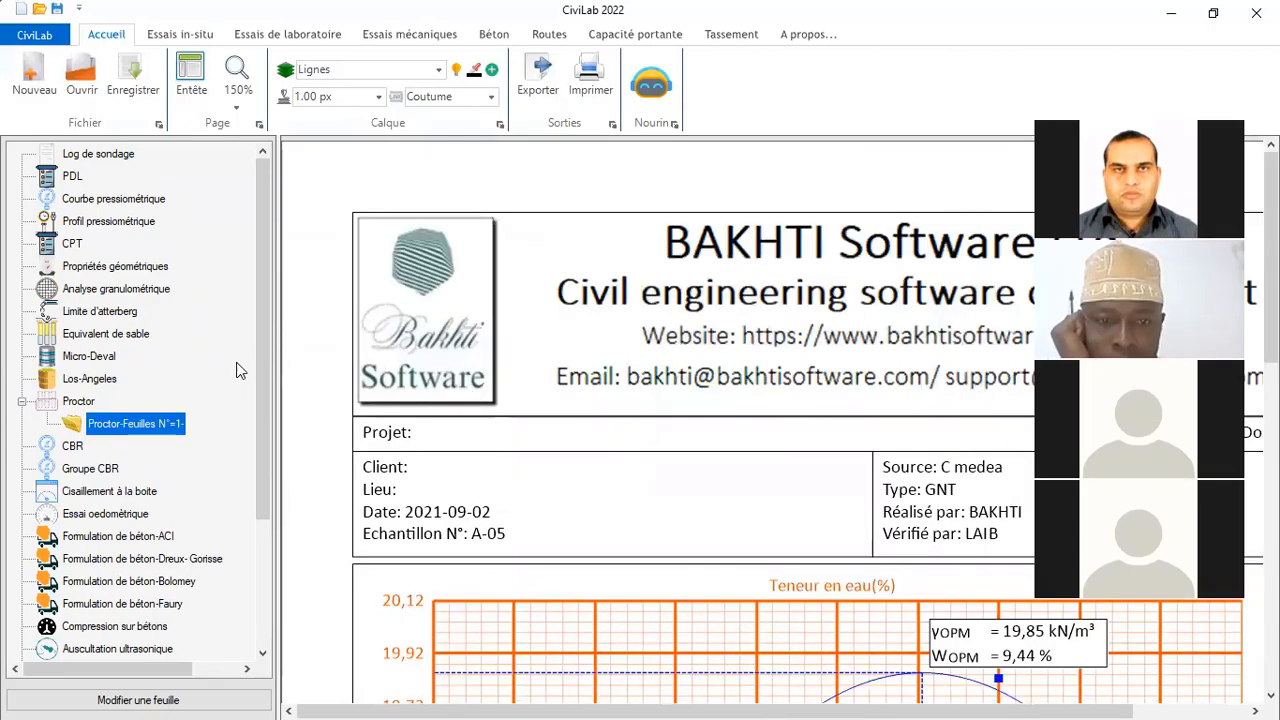
Review the whole Proctor sheet, with its header and updated curve, at 75% zoom
left_click(240, 110)
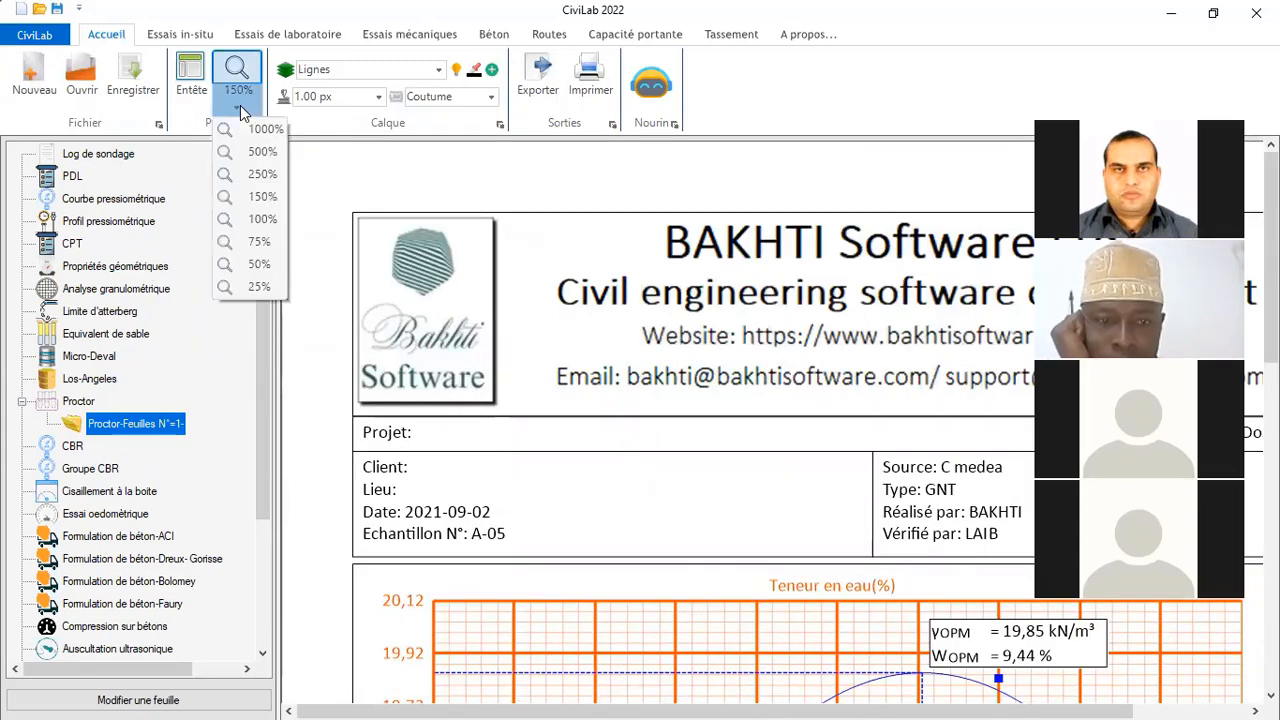
left_click(247, 245)
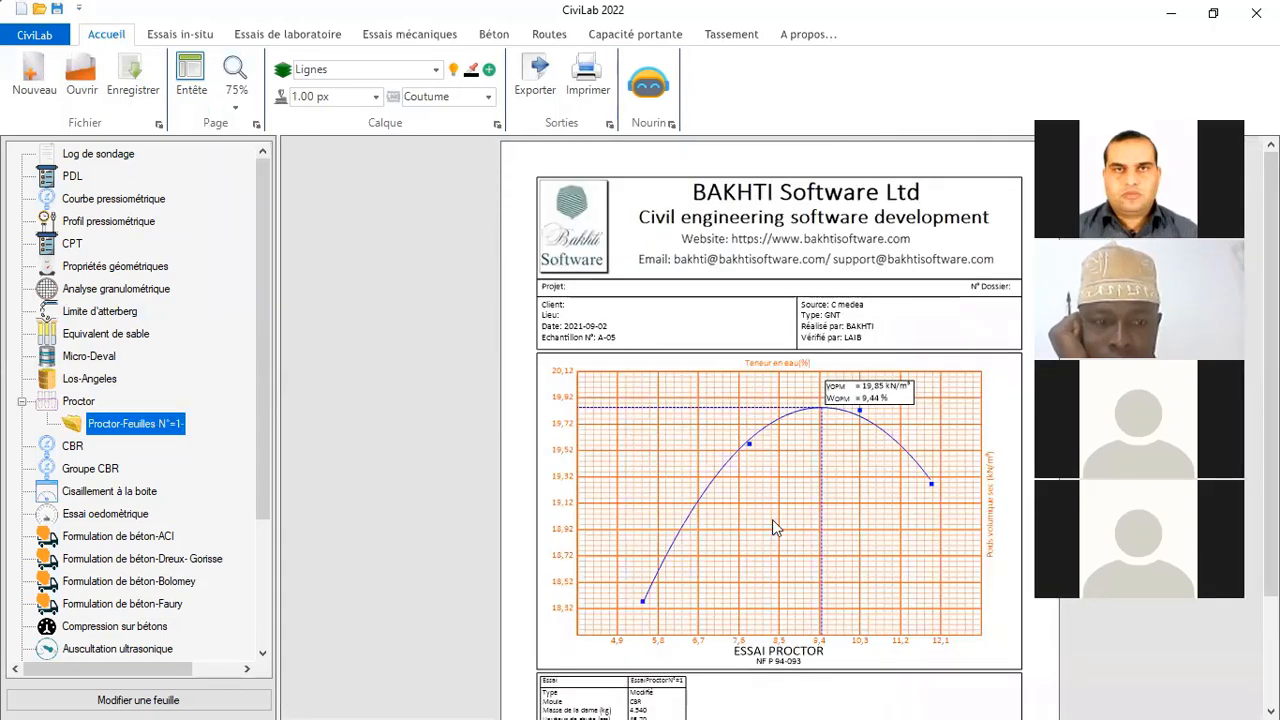
scroll(770, 515, "down", 2)
scroll(762, 497, "up", 2)
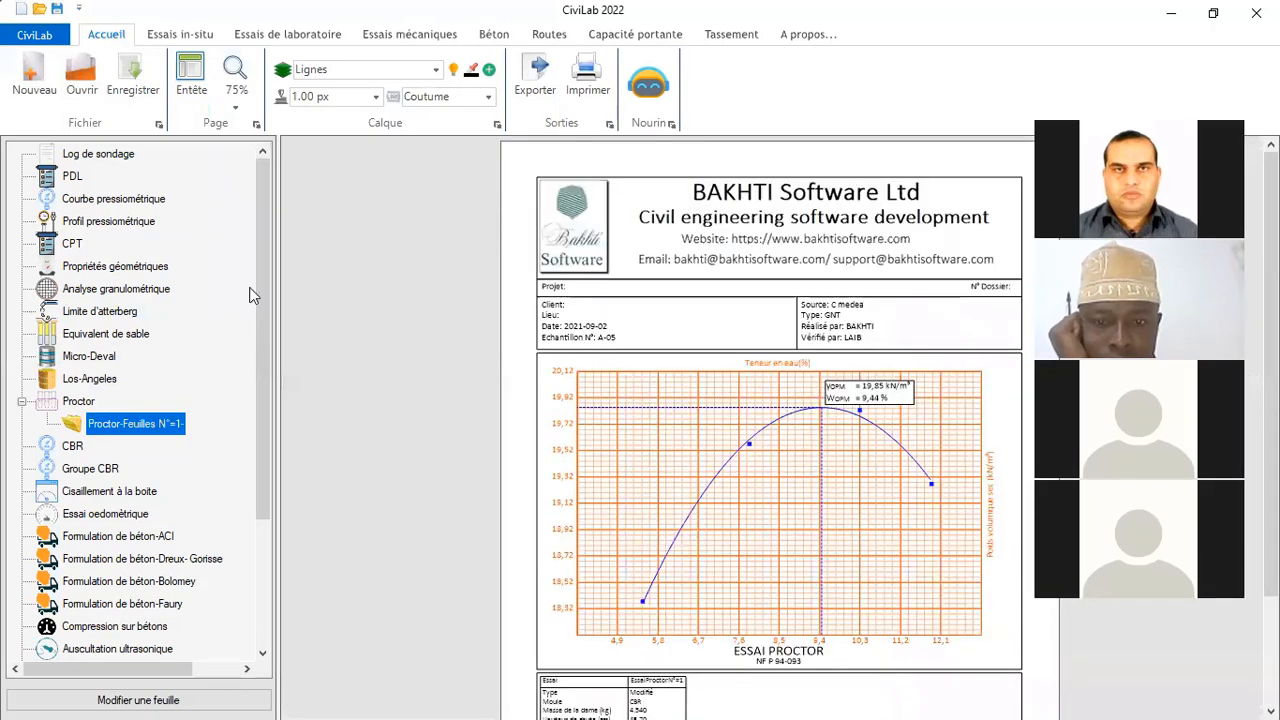
Start the data entry for a direct shear box test and set its sample number to B-05 in the general data
left_click(408, 38)
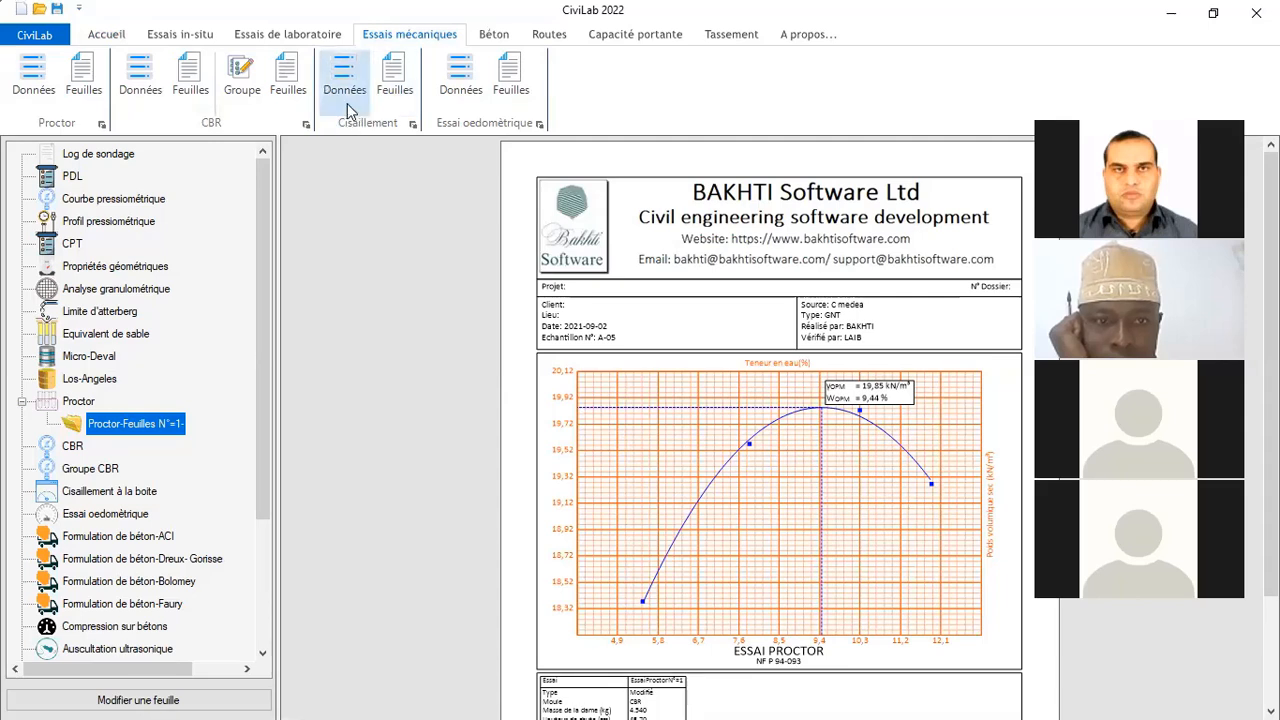
left_click(344, 84)
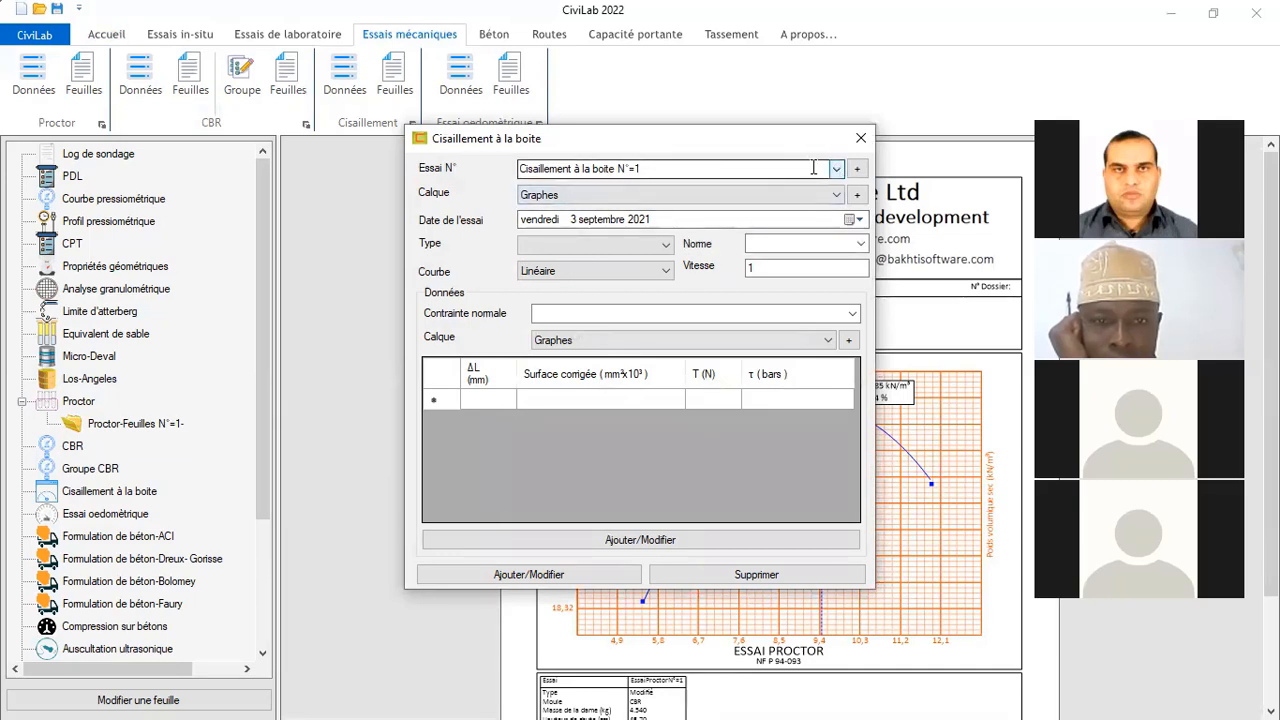
left_click(717, 174)
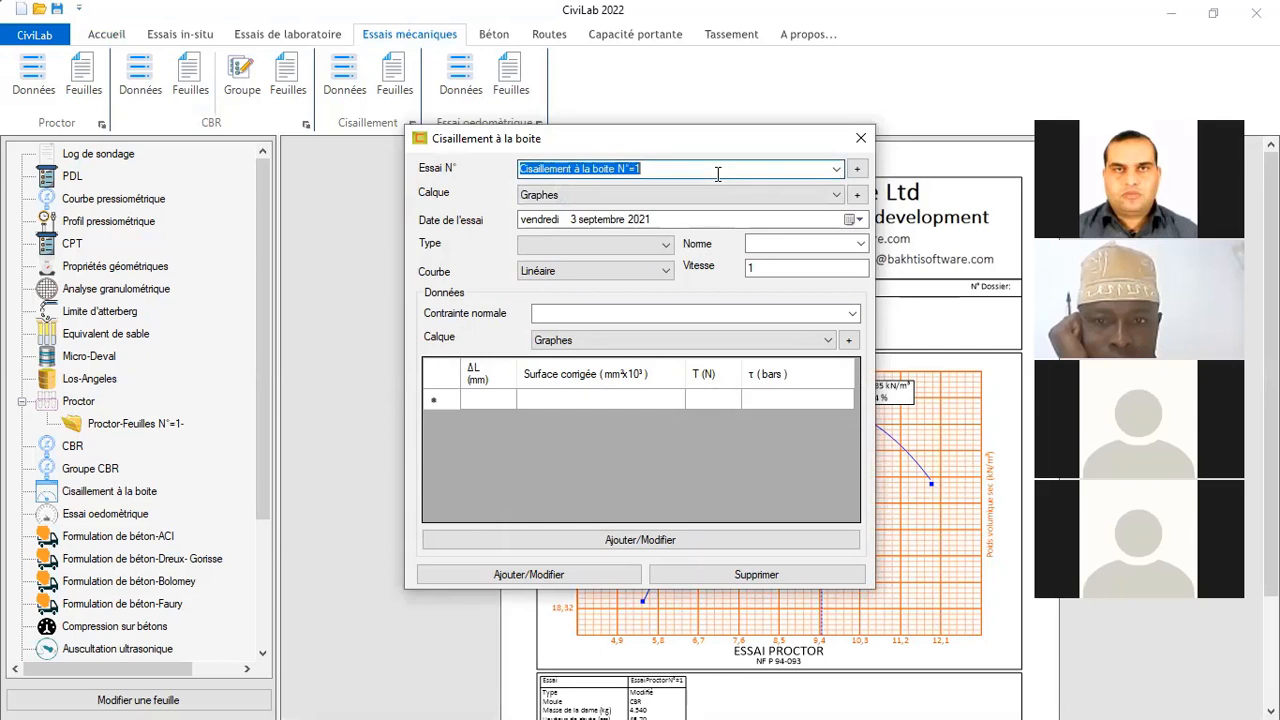
left_click(857, 168)
left_click(613, 285)
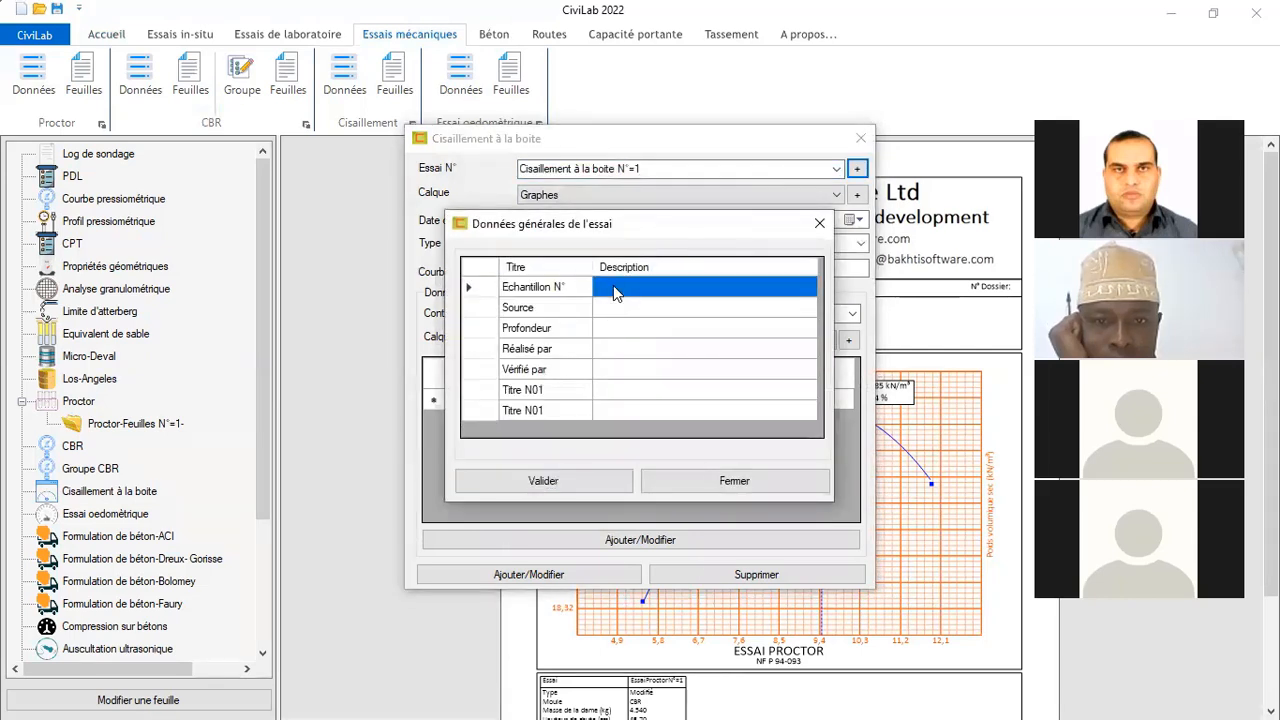
left_click(613, 285)
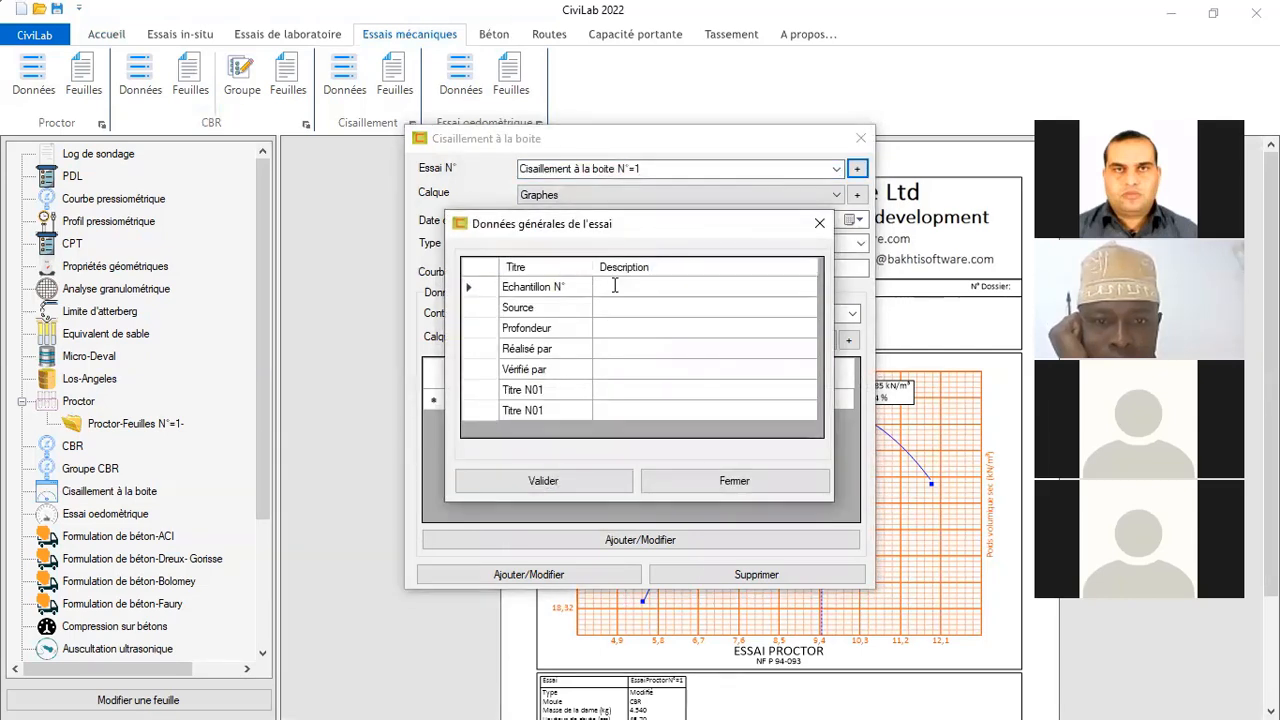
type("a")
key("BackSpace")
type("B-05")
Set the sample's source to SC10 and its depth to 5.00 m in the general data
left_click(640, 313)
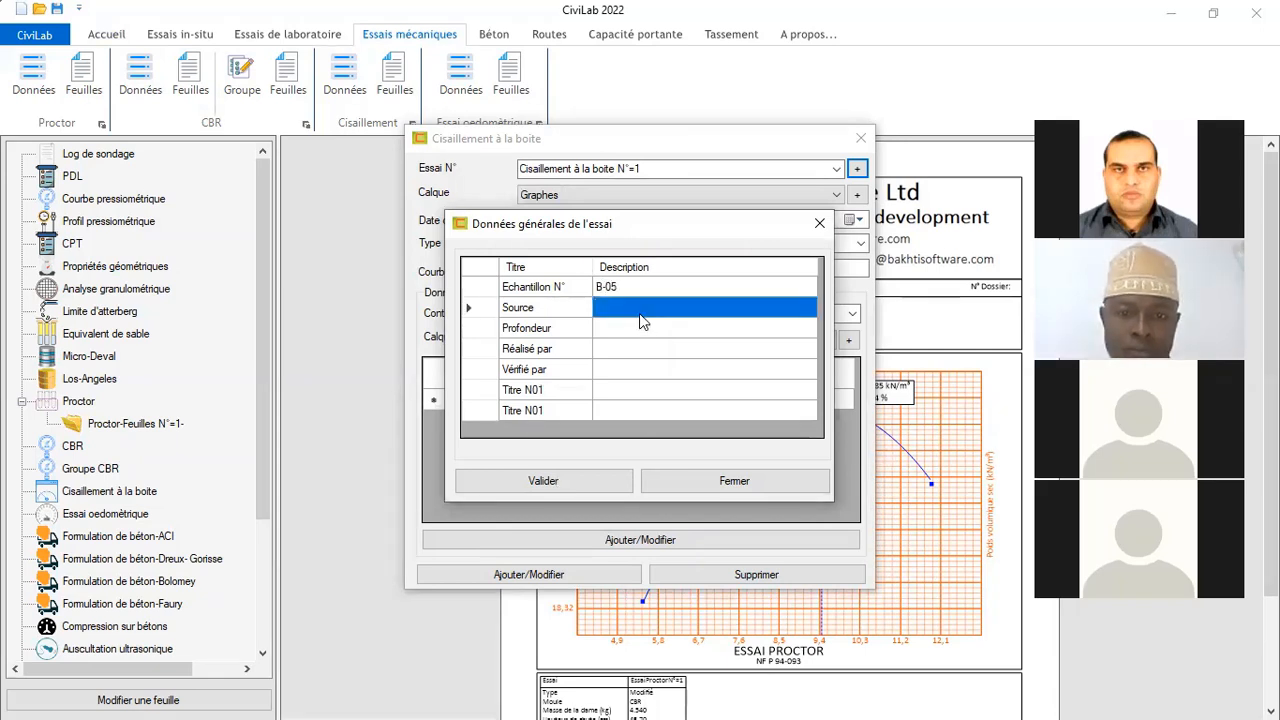
left_click(640, 313)
type("SC1")
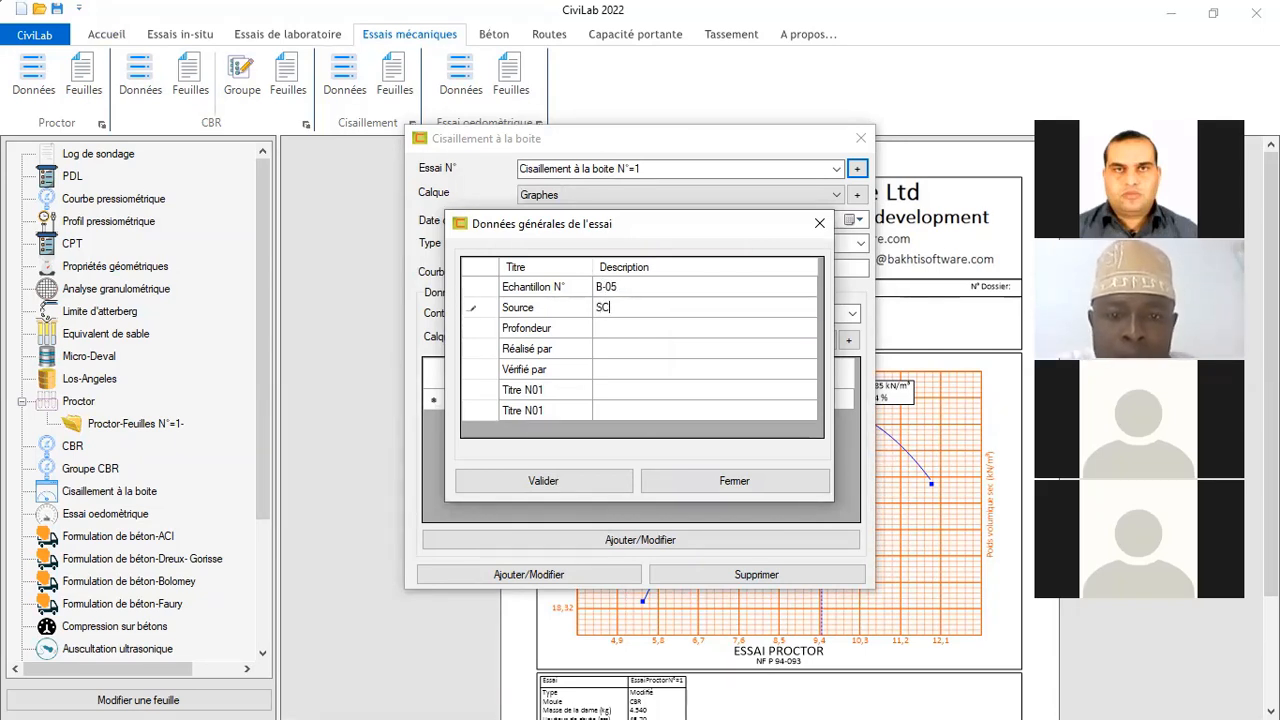
type("0")
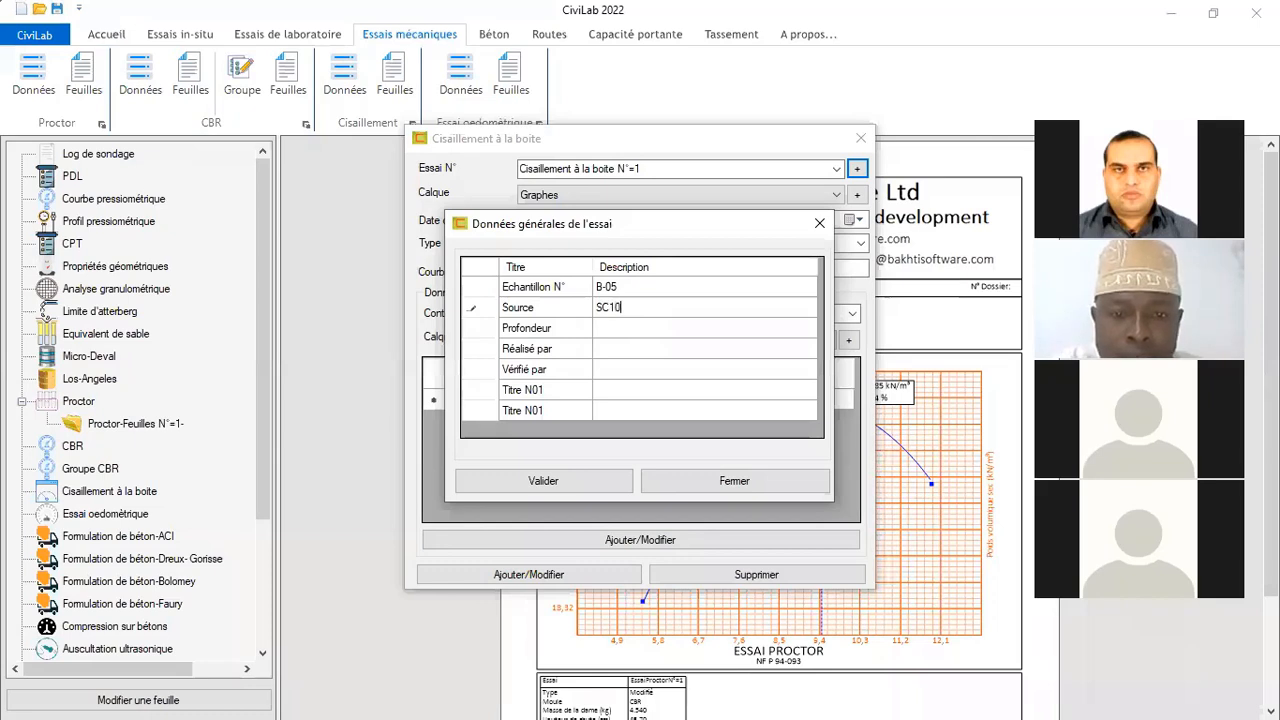
left_click(608, 333)
left_click(608, 333)
type("5.00")
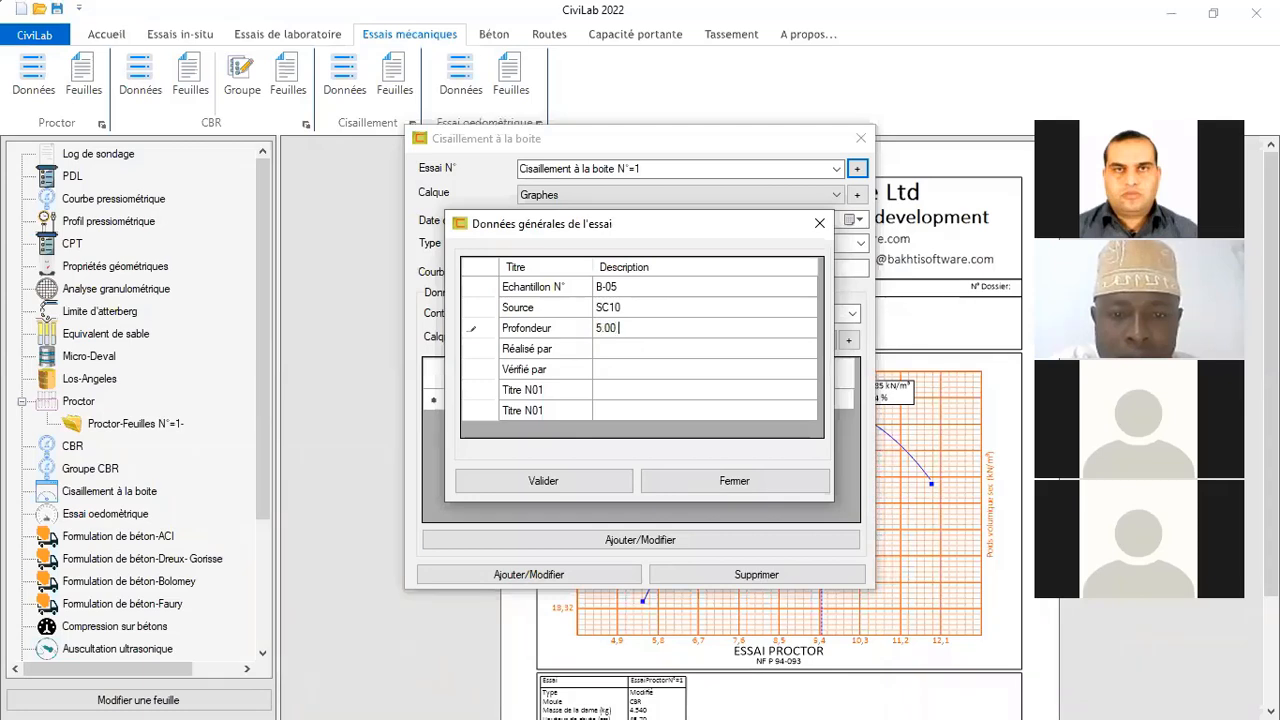
type(" m")
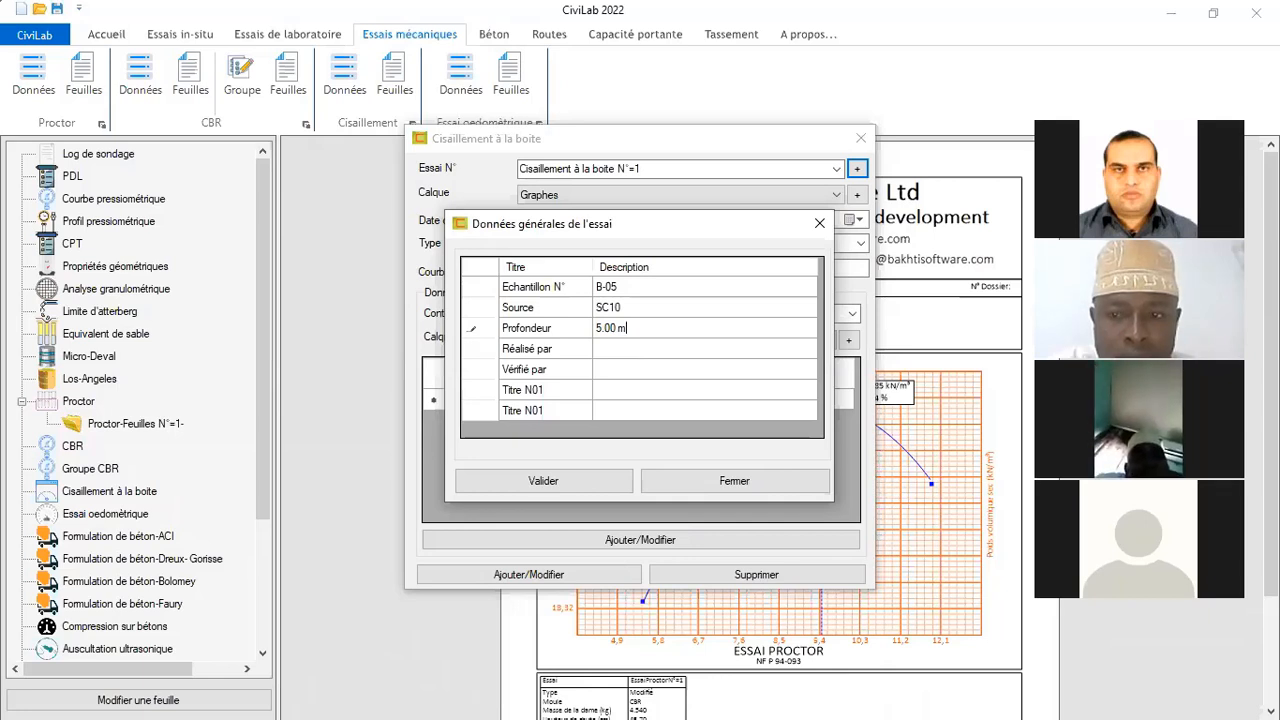
Enter the names of the people who performed and verified the test, and validate the general data
left_click(624, 346)
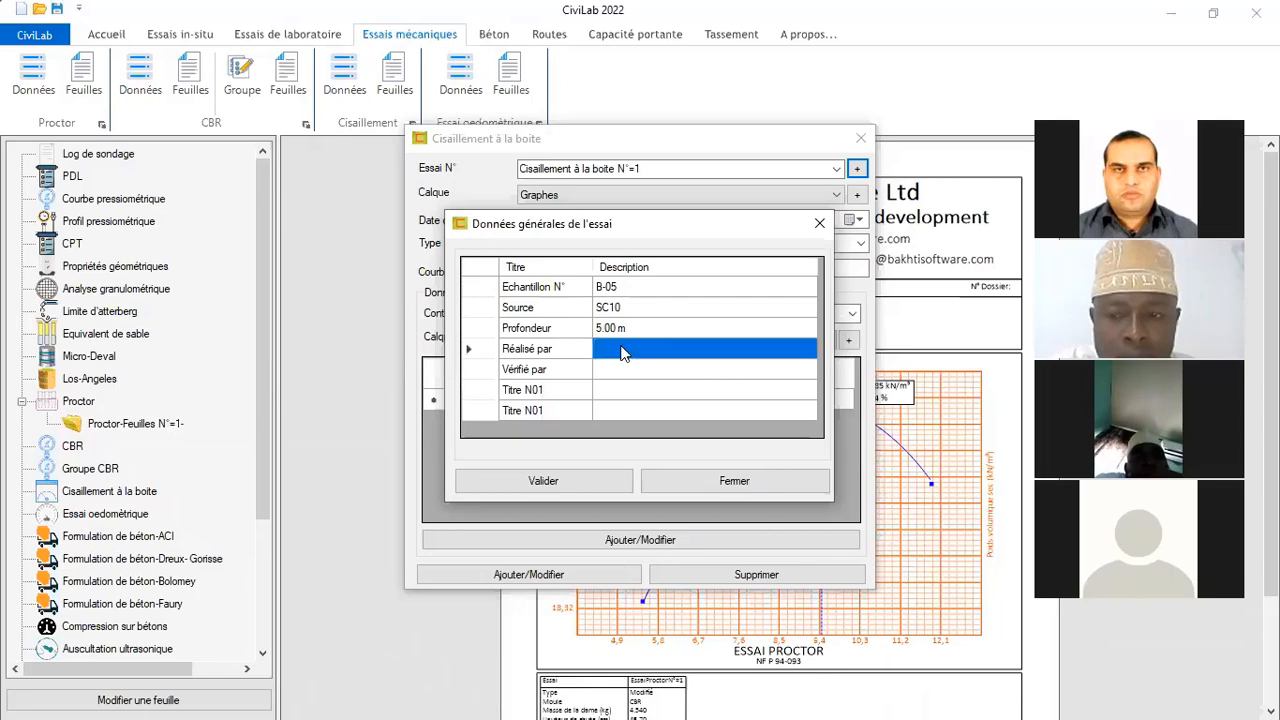
left_click(624, 346)
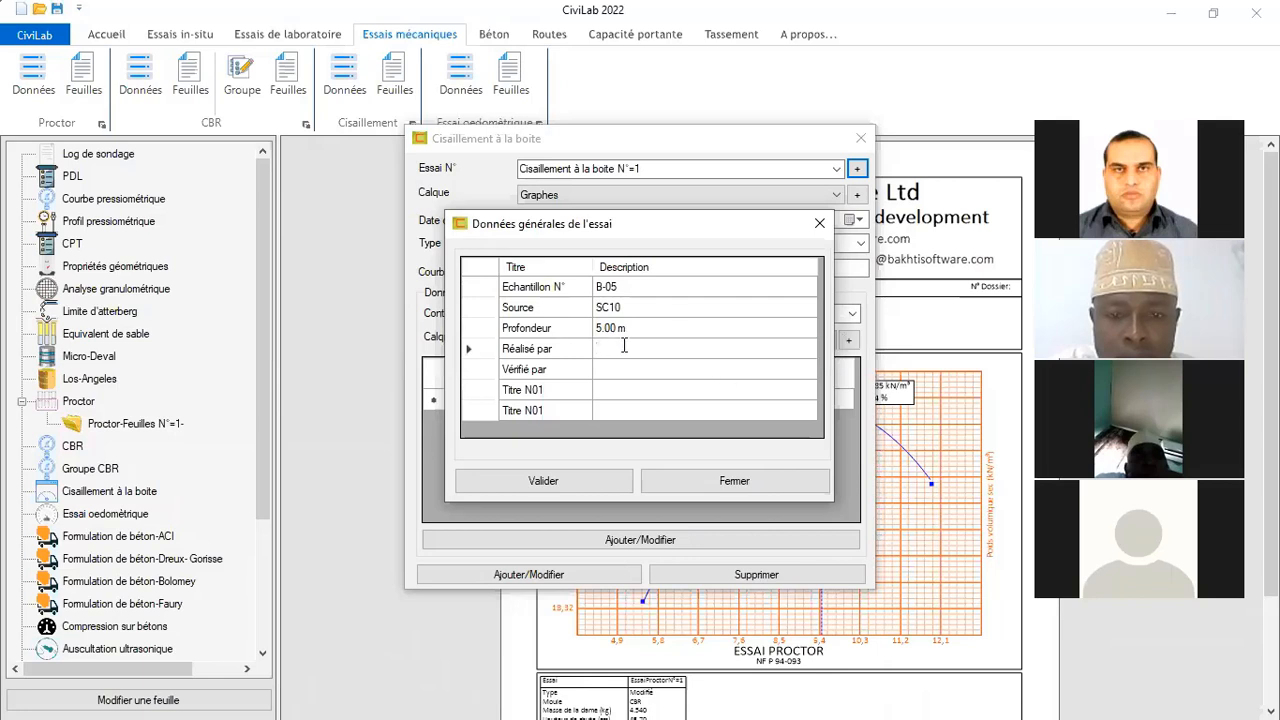
type("BAKHTI")
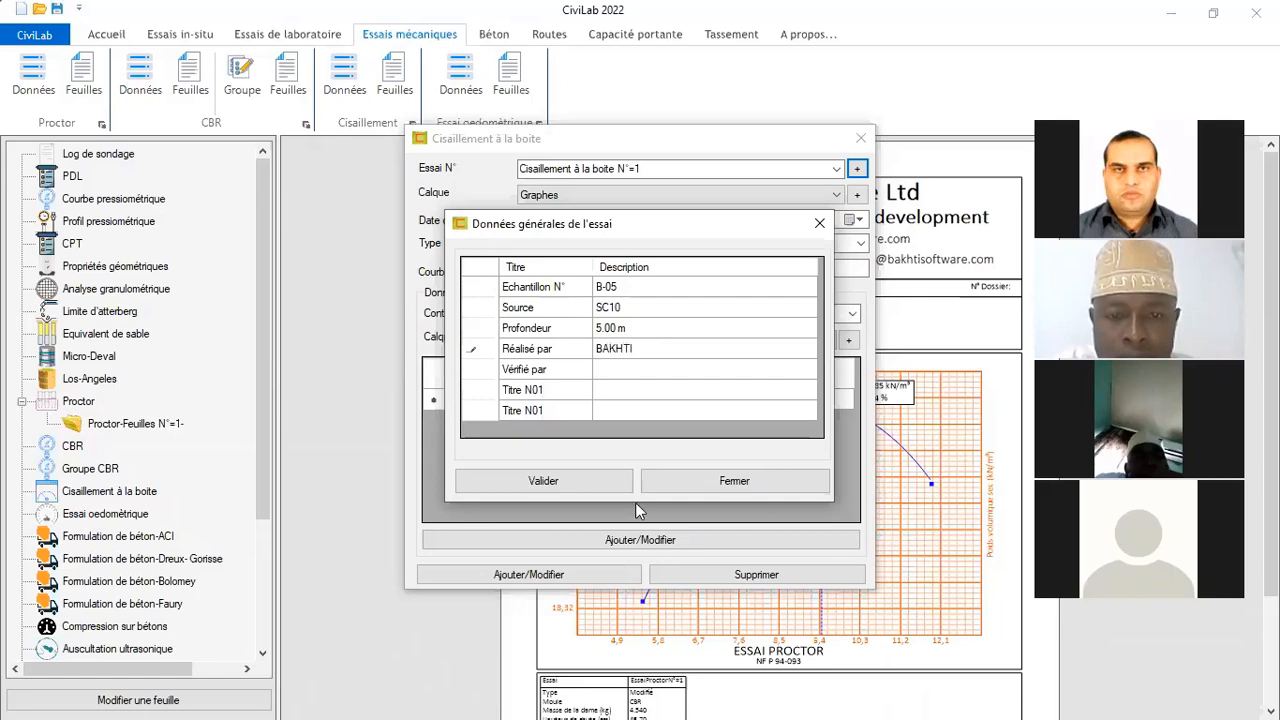
left_click(606, 370)
left_click(607, 374)
type("LAIB")
left_click(598, 482)
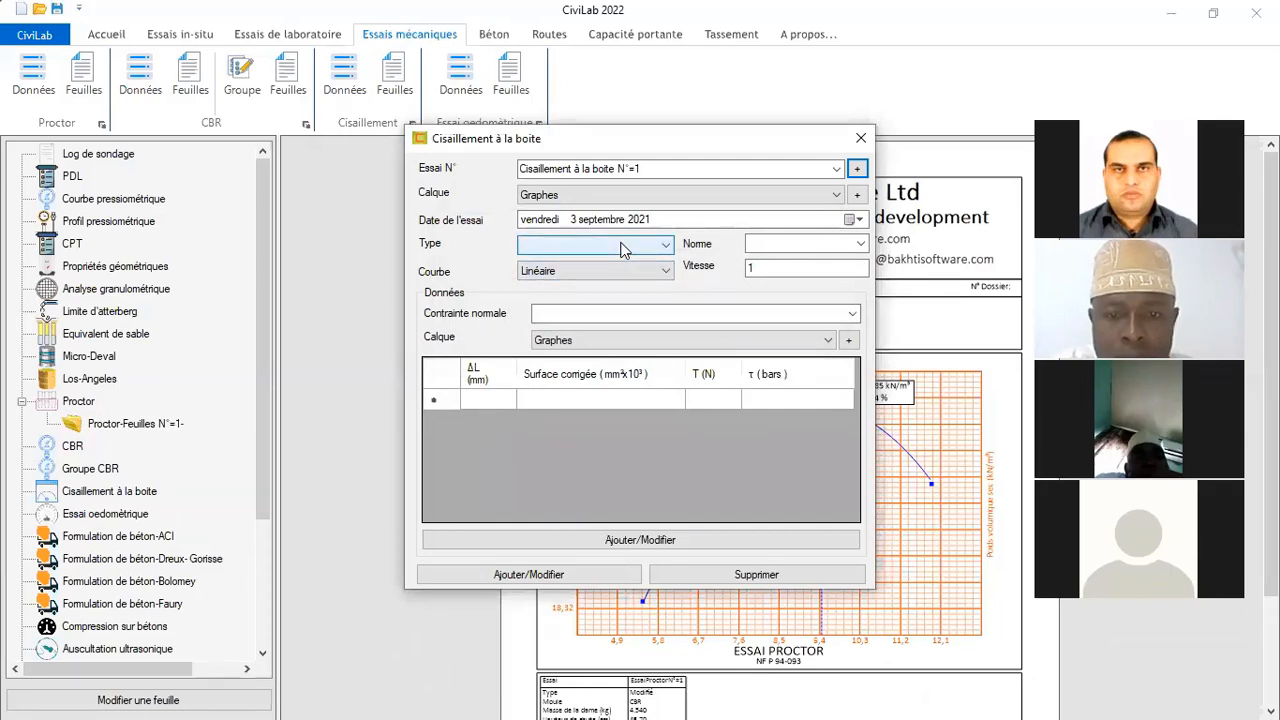
Set the shear test's type to Consolidé, Non saturé (CU), its standard to NF P 94071-1 and its curve to Linéaire
left_click(604, 245)
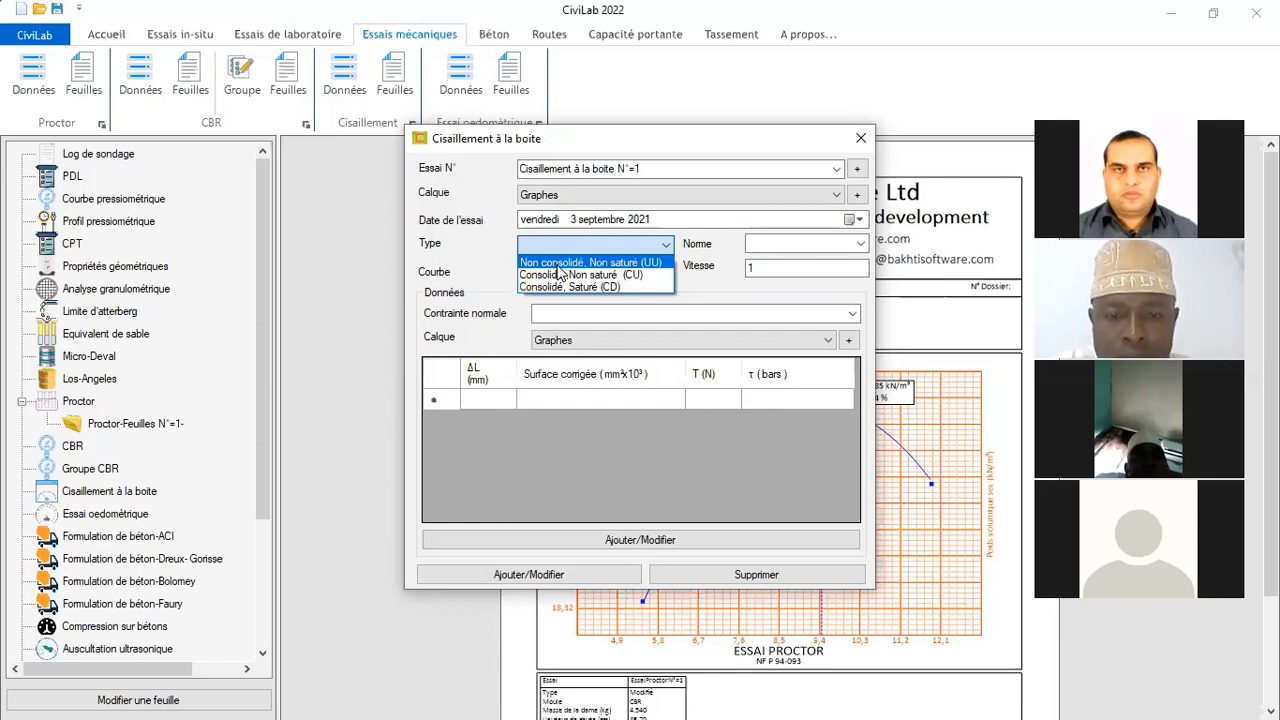
left_click(861, 249)
left_click(860, 250)
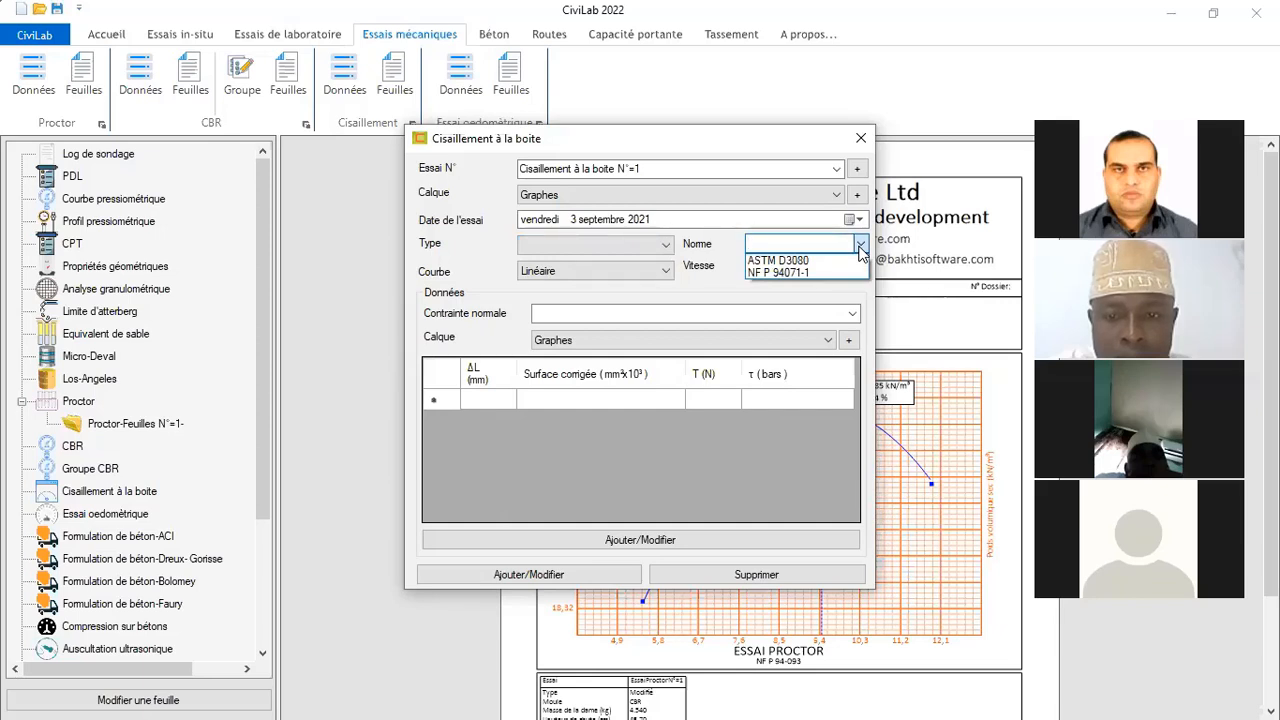
left_click(639, 249)
left_click(639, 249)
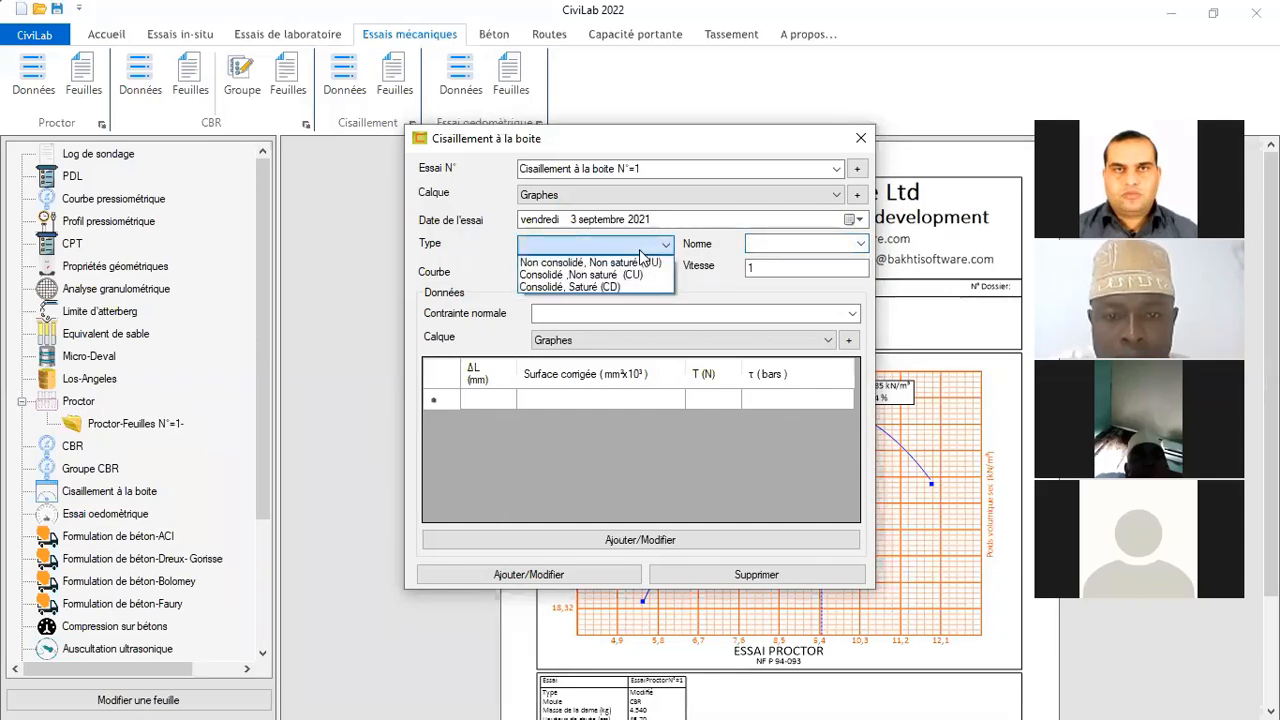
left_click(586, 276)
left_click(859, 243)
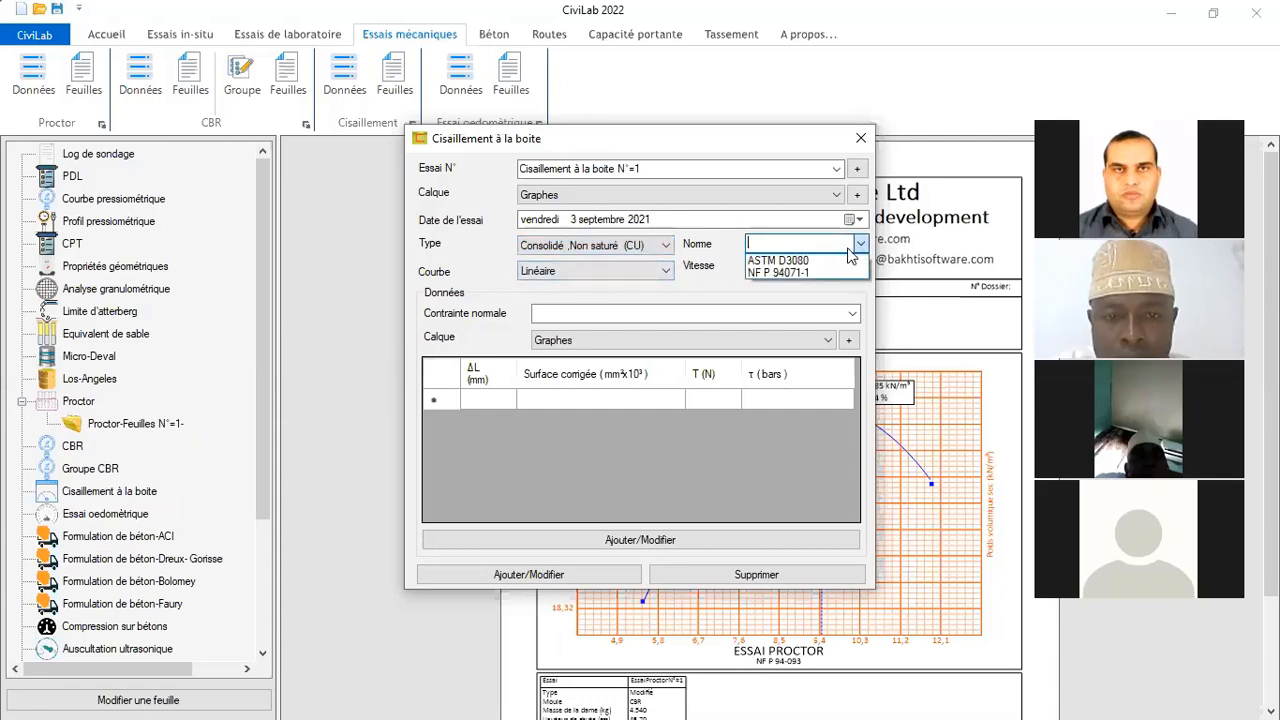
left_click(775, 273)
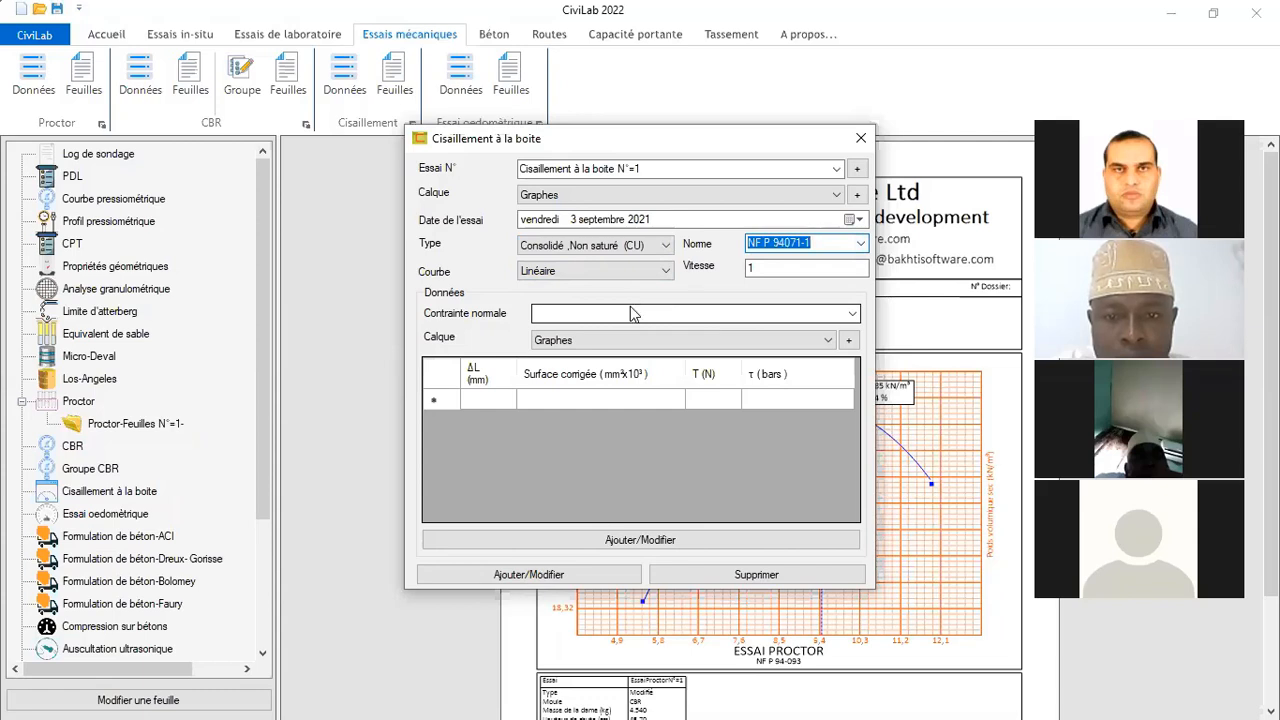
left_click(622, 270)
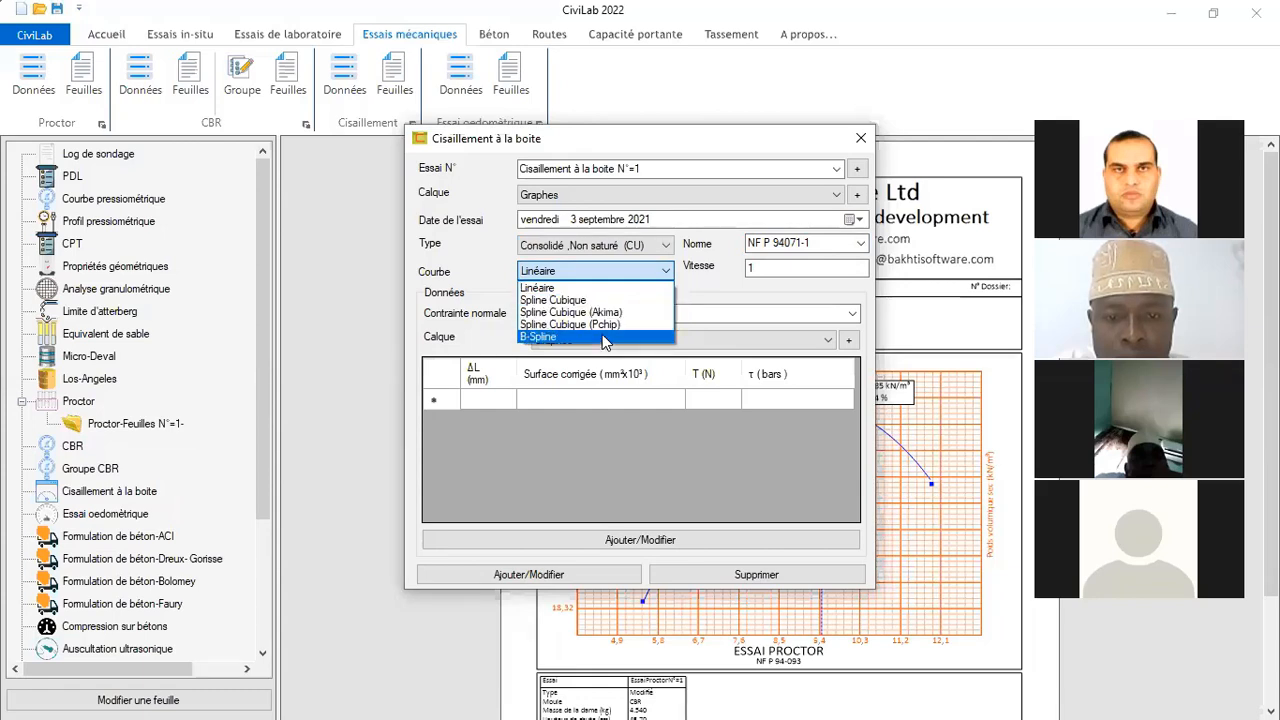
left_click(555, 290)
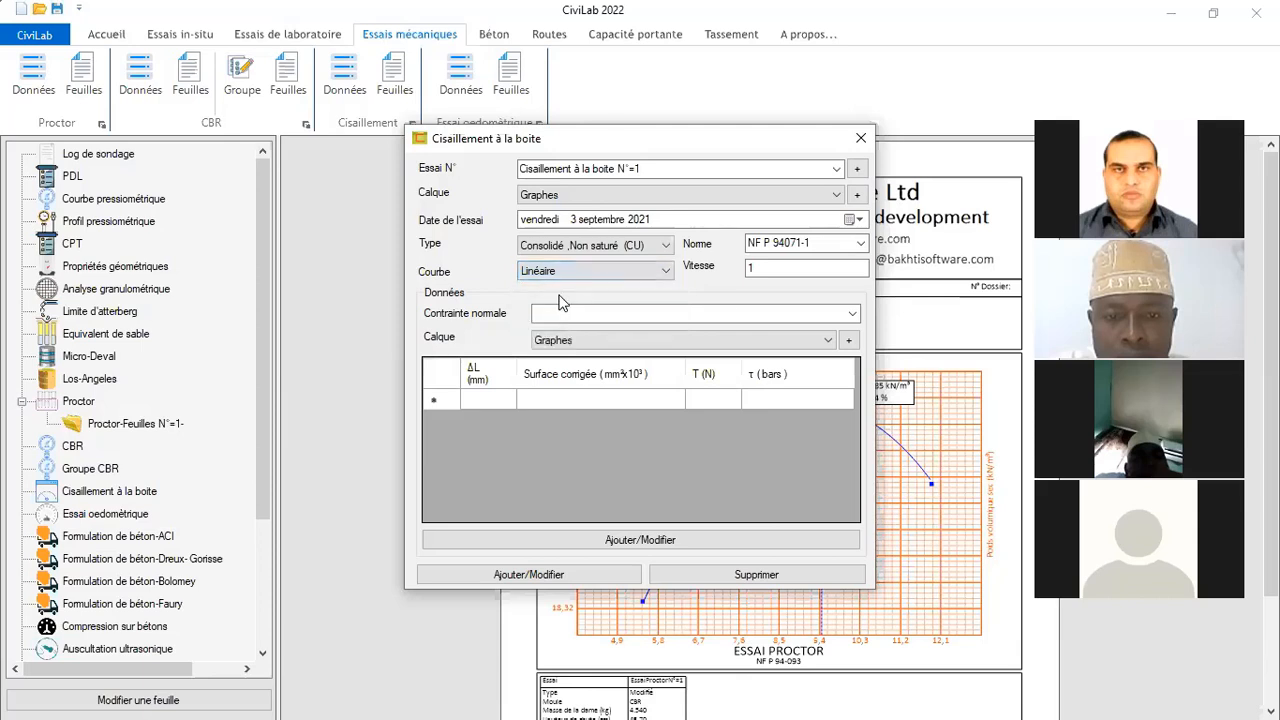
left_click(772, 268)
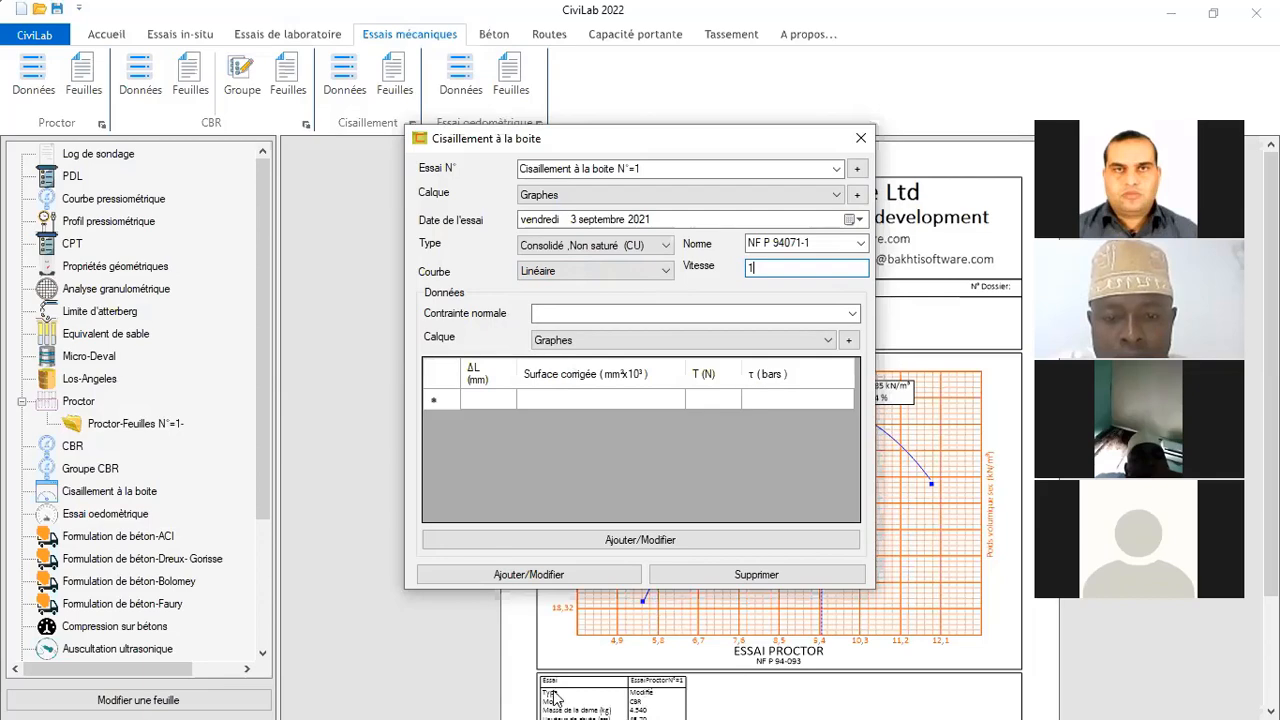
Open the workbook Donnees pressiometre et cisaillement.xlsx from the Formation CiviLab folder and find its Cisaillement tables
key("super")
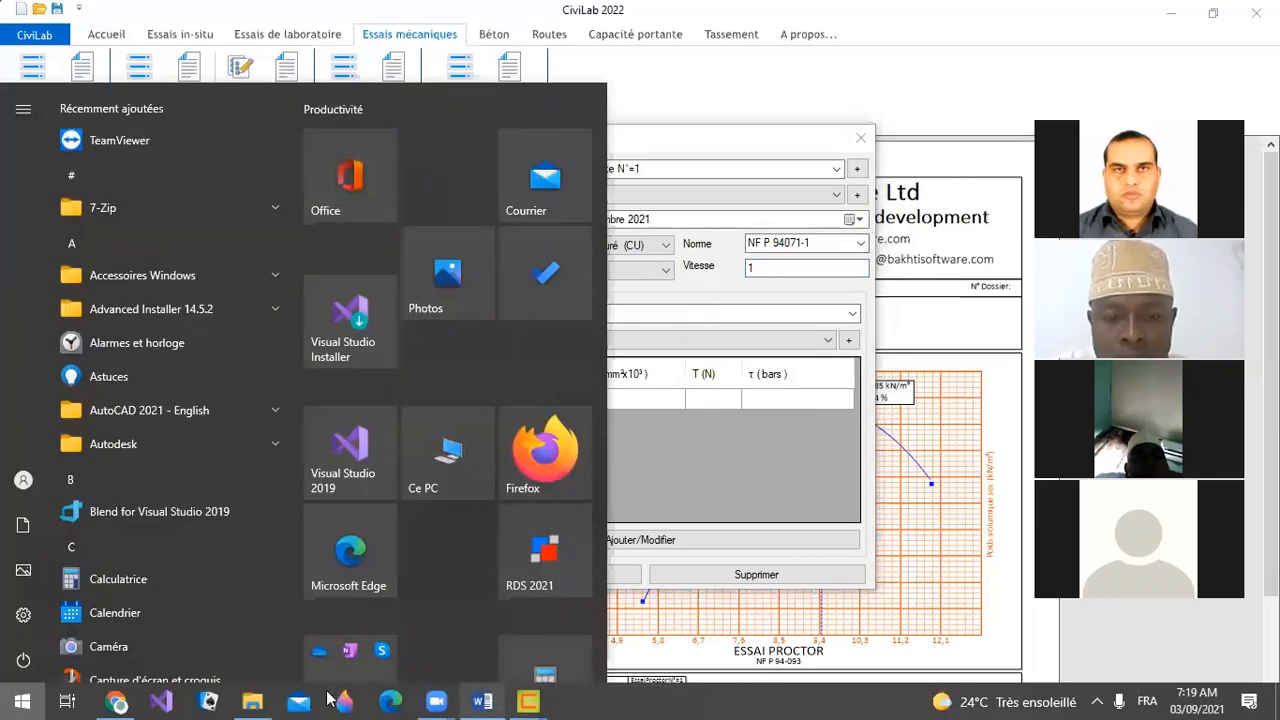
left_click(270, 650)
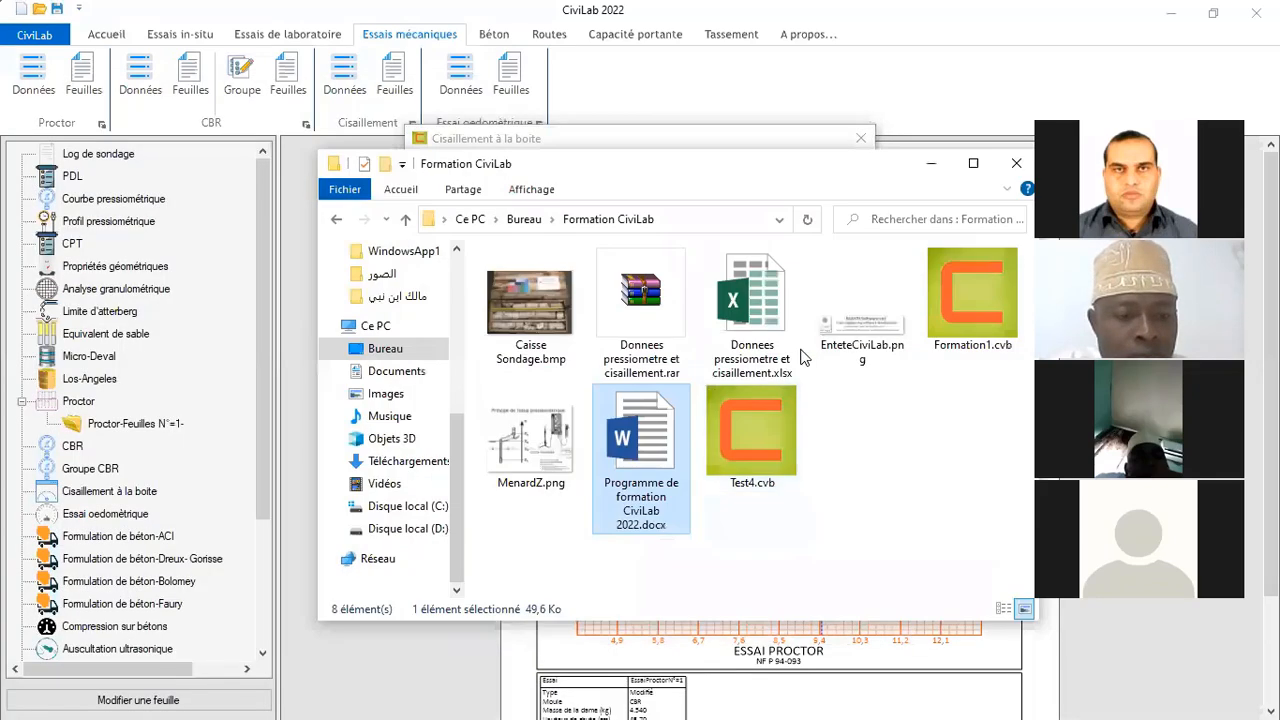
double_click(755, 355)
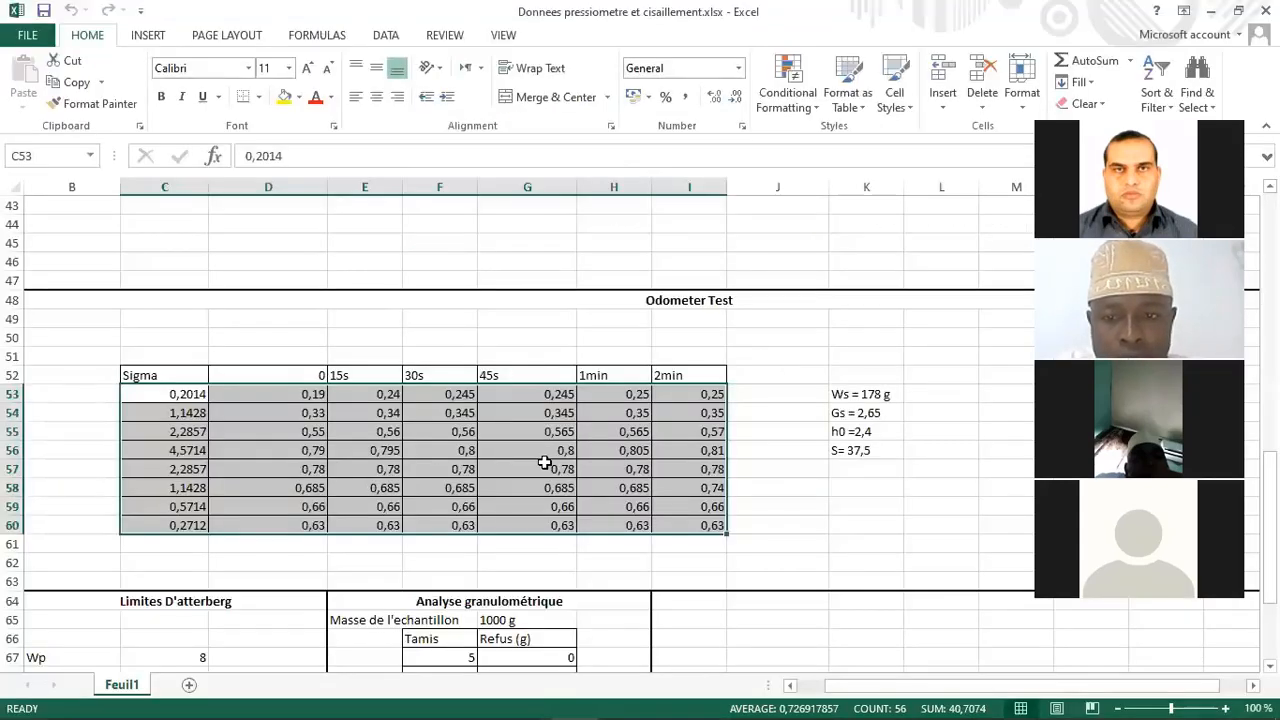
scroll(544, 462, "down", 5)
scroll(549, 477, "up", 9)
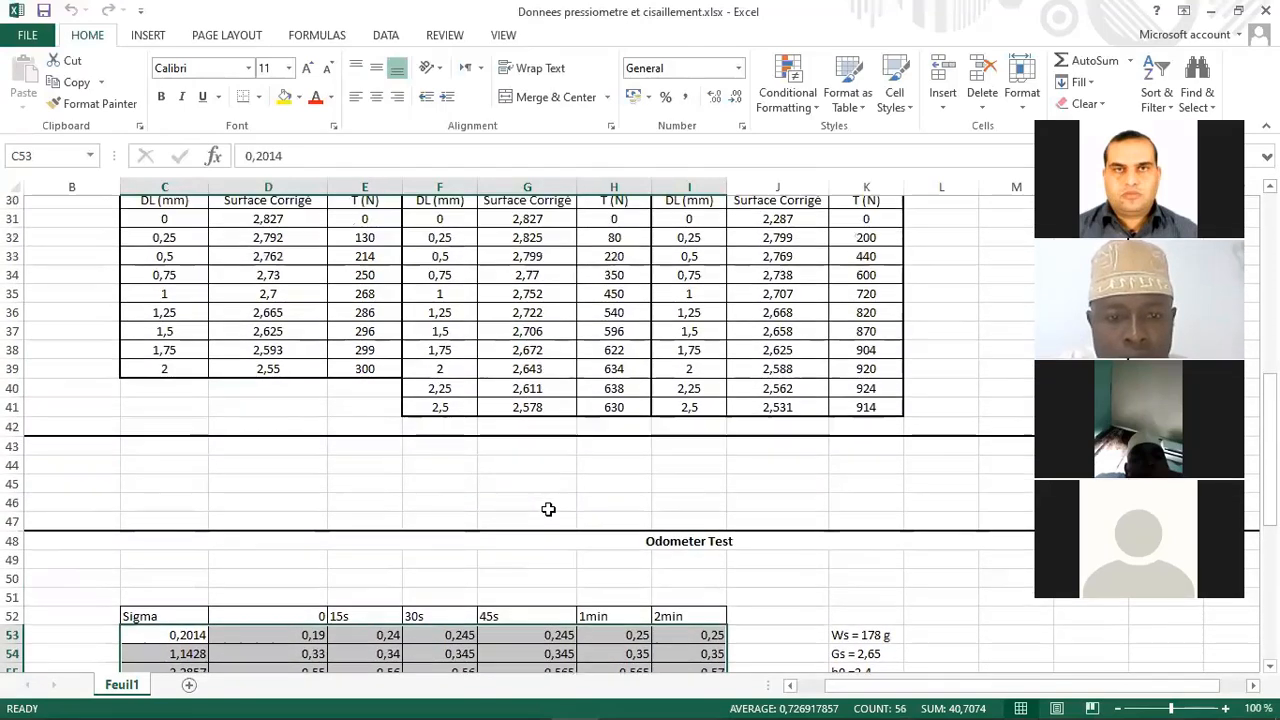
scroll(548, 509, "up", 2)
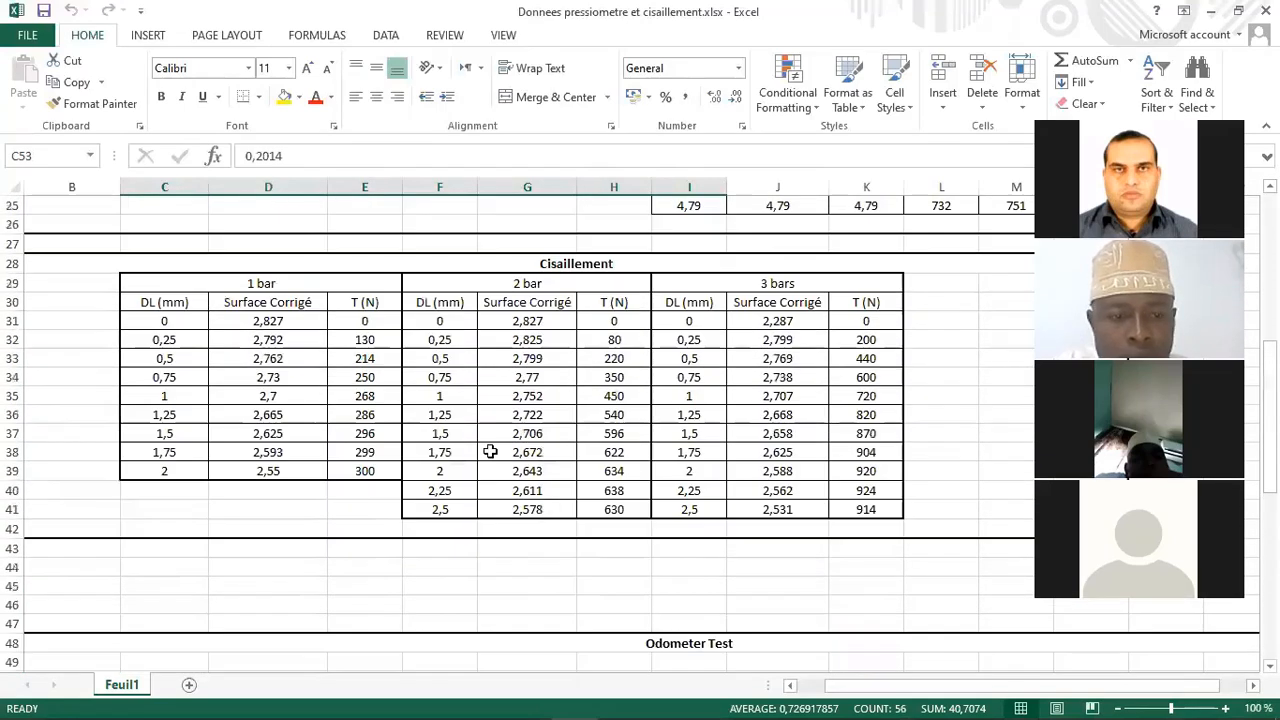
Copy the displacement, corrected area and force values of the 1 bar table, cells C31:E39
left_click(256, 285)
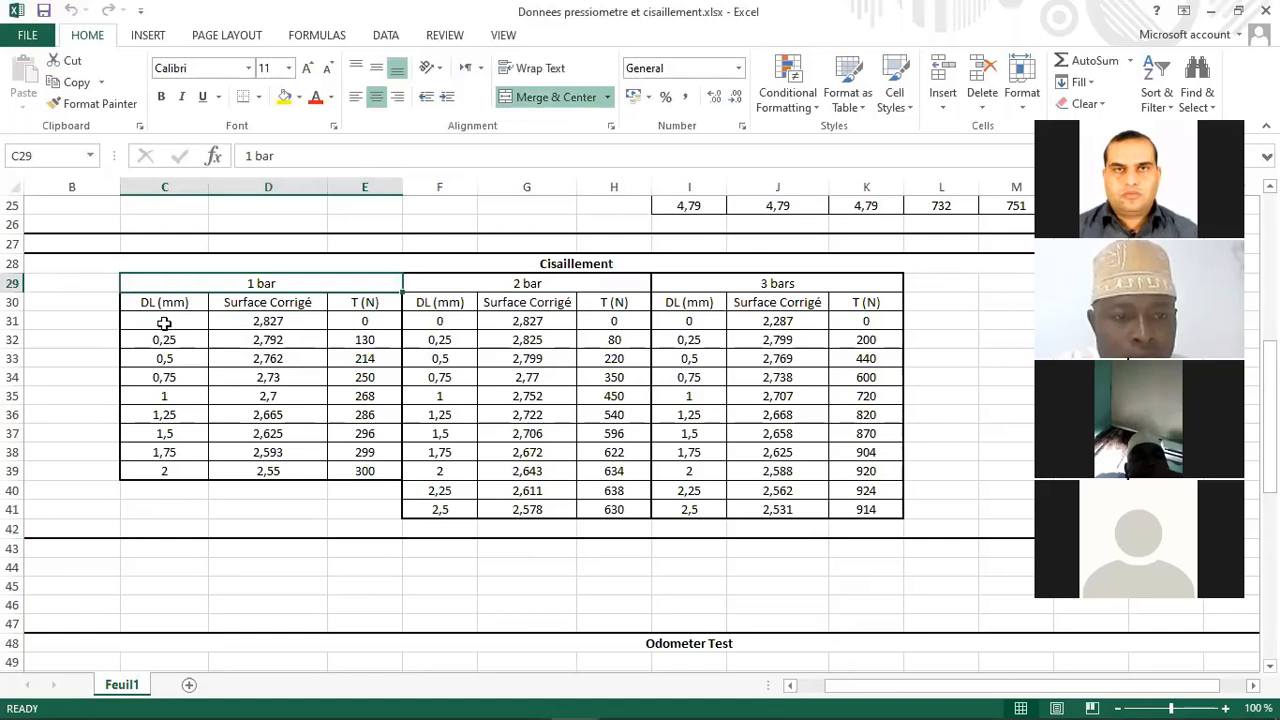
left_click_drag(164, 323, 362, 472)
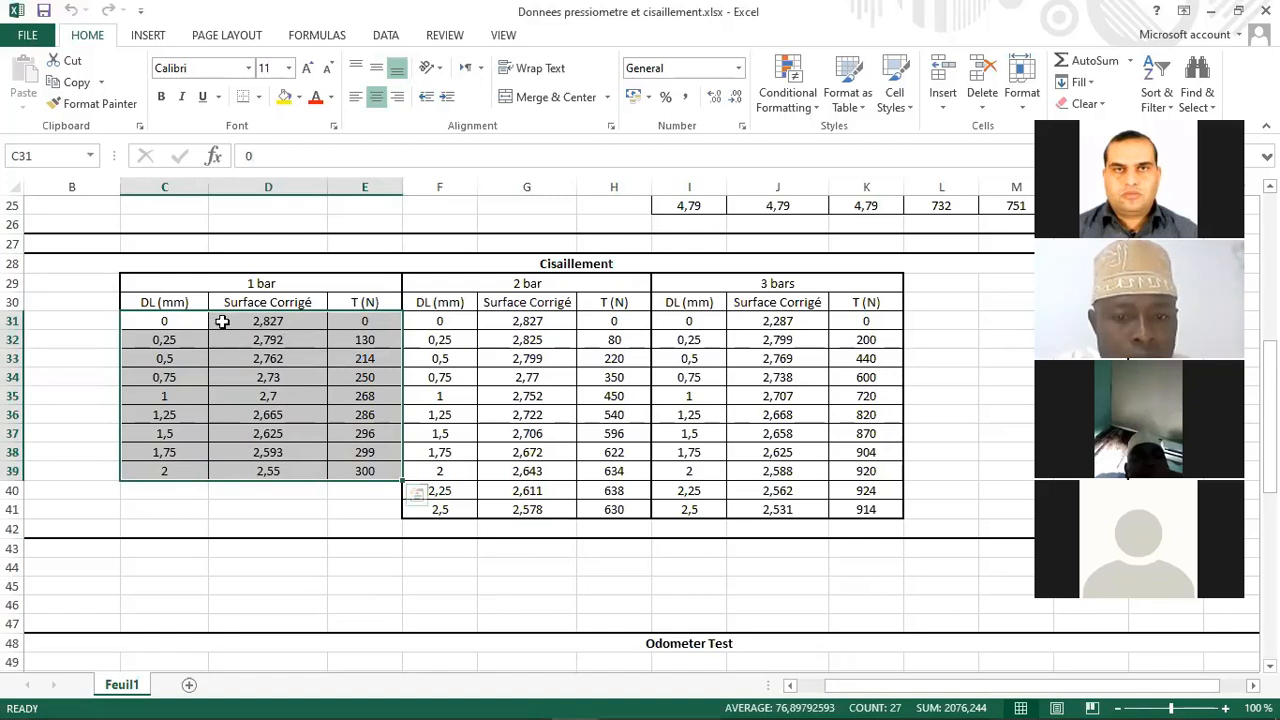
right_click(266, 345)
left_click(309, 376)
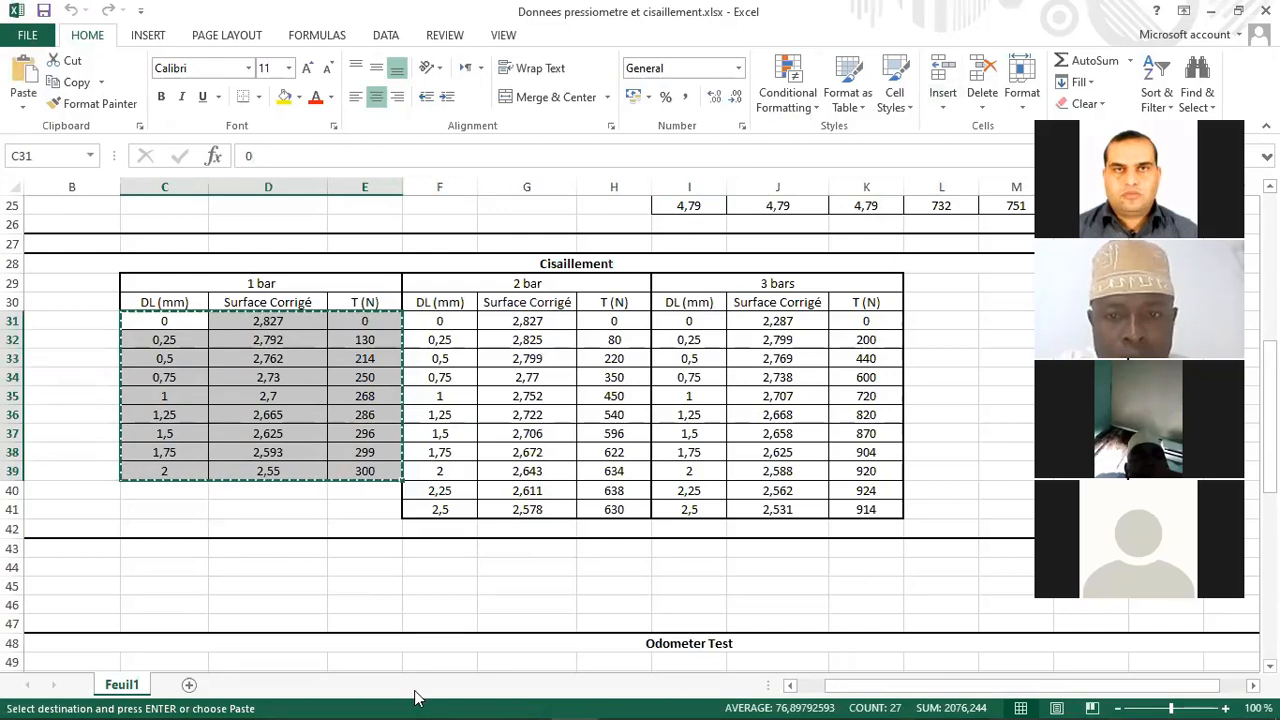
Return to CiviLab, paste the copied 1 bar values into the shear box measurement table and check them through the last row
mouse_move(414, 694)
left_click(521, 697)
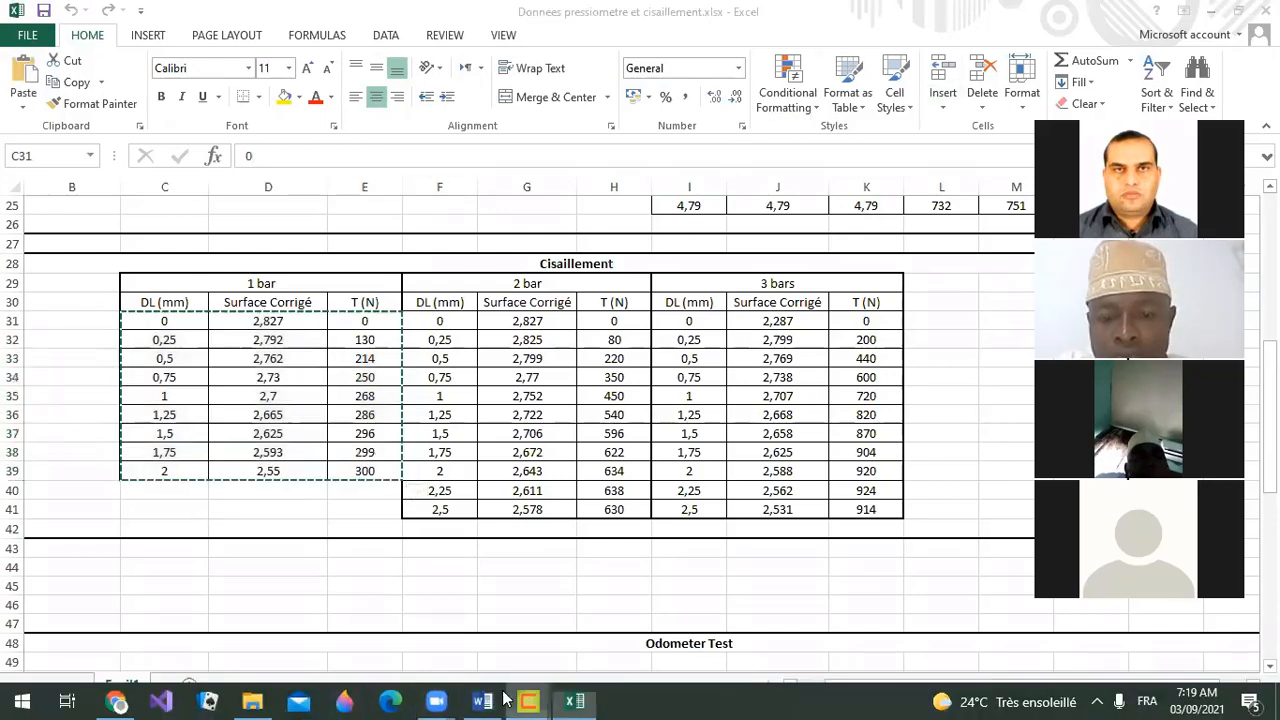
left_click(609, 617)
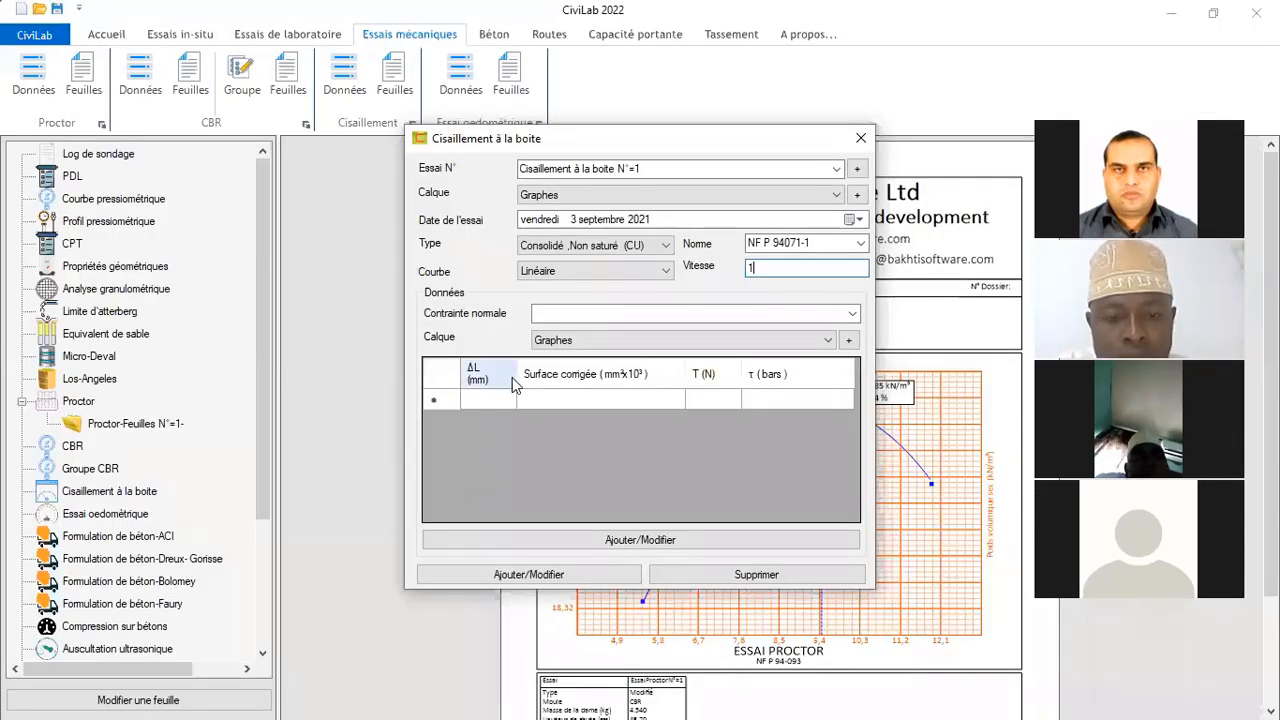
left_click(497, 404)
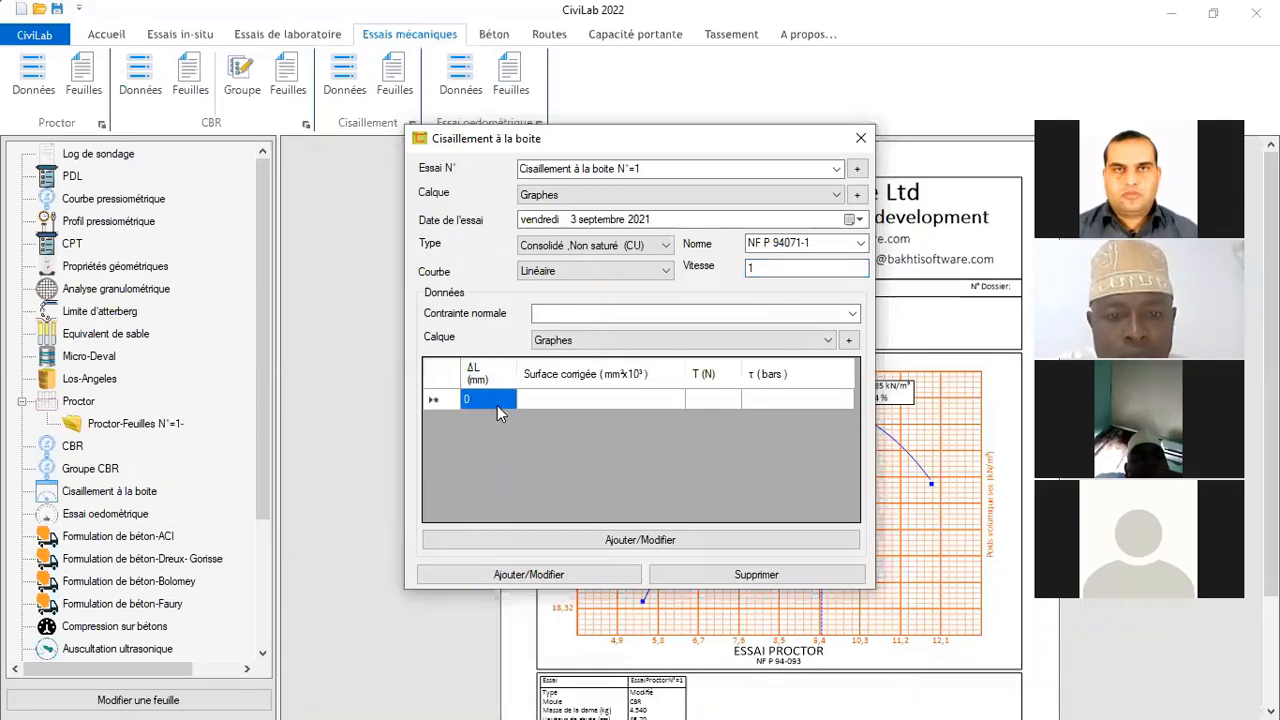
key("ctrl+v")
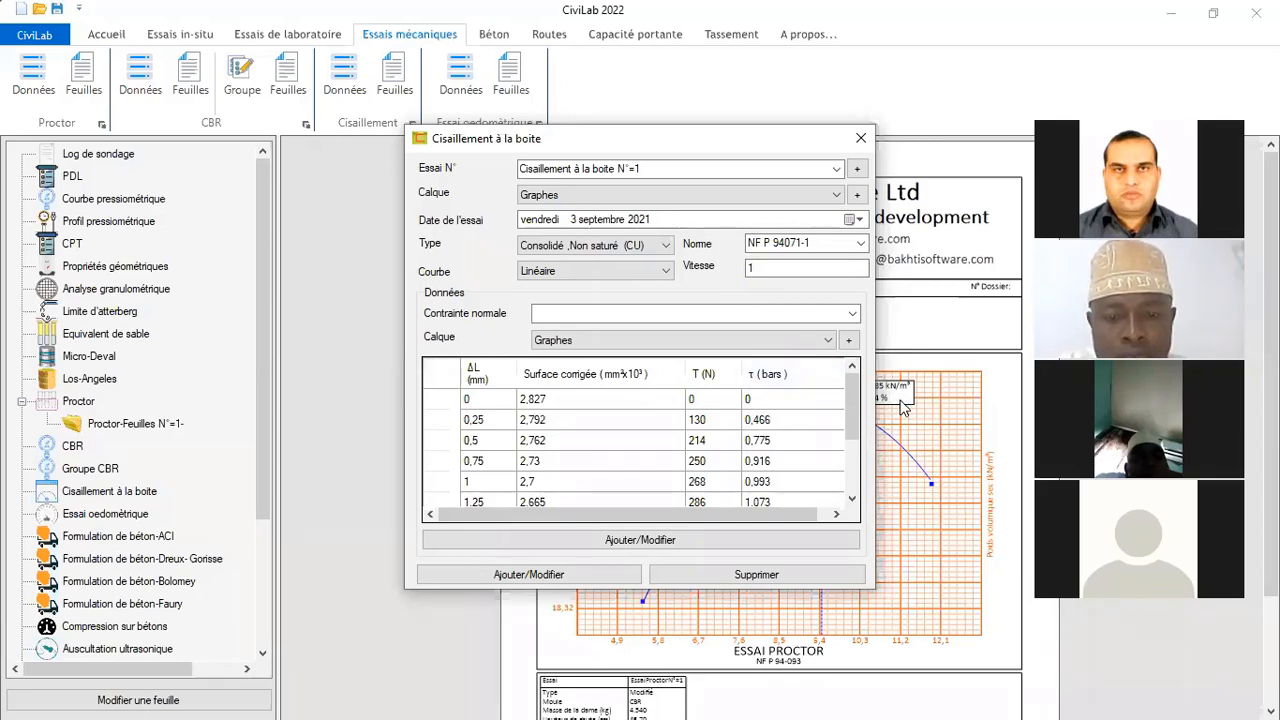
left_click_drag(849, 394, 849, 482)
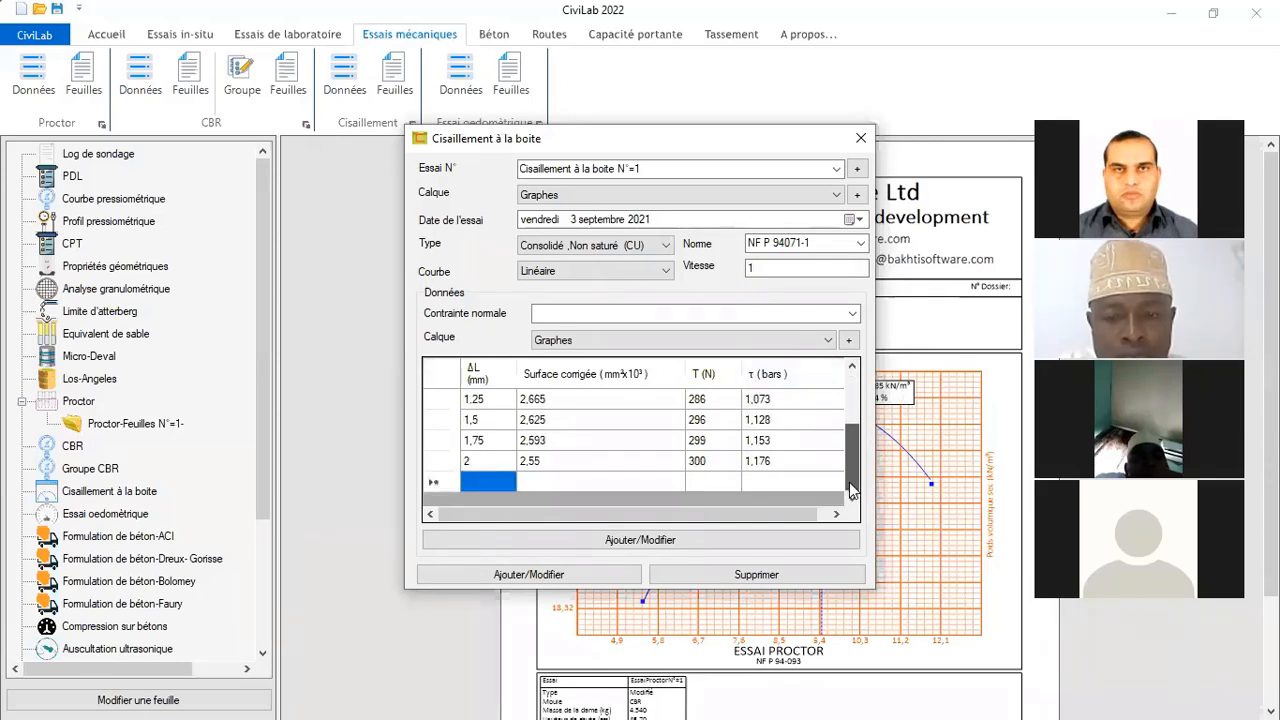
Set the normal stress to 1, paste the copied 1 bar values into the emptied measurement table and add the data set
left_click(590, 315)
type("1")
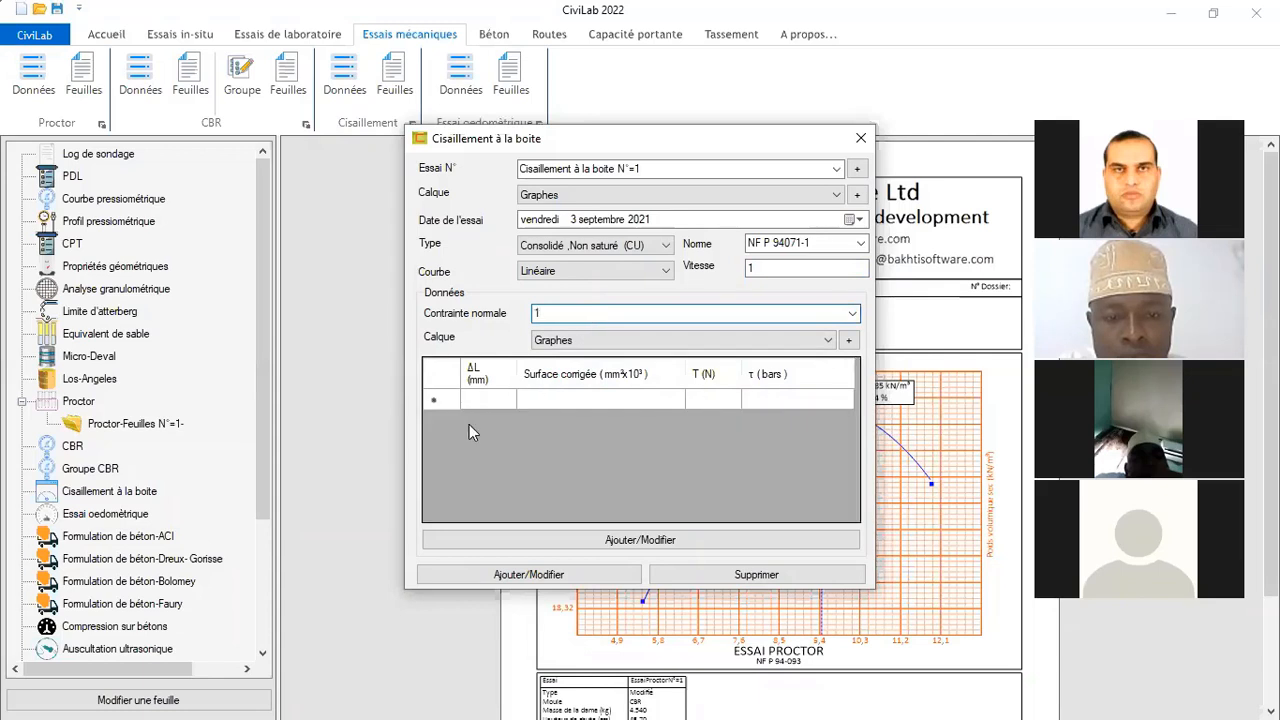
left_click(486, 402)
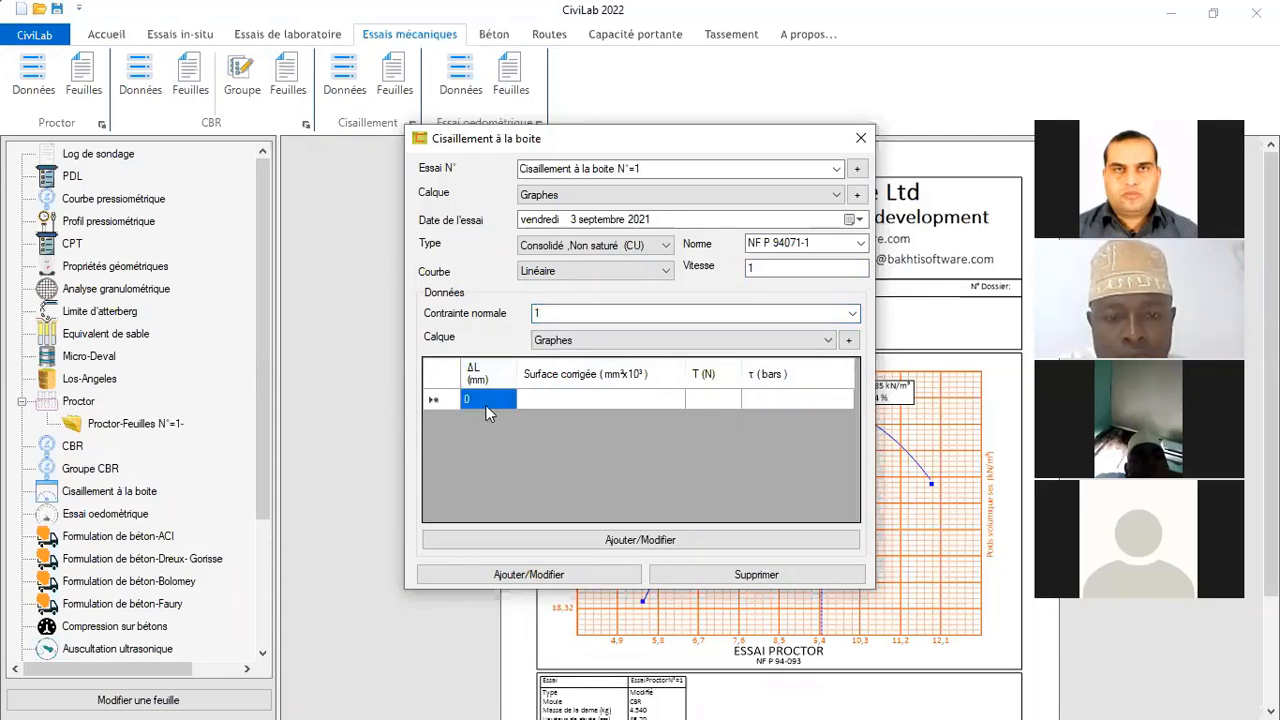
key("ctrl+v")
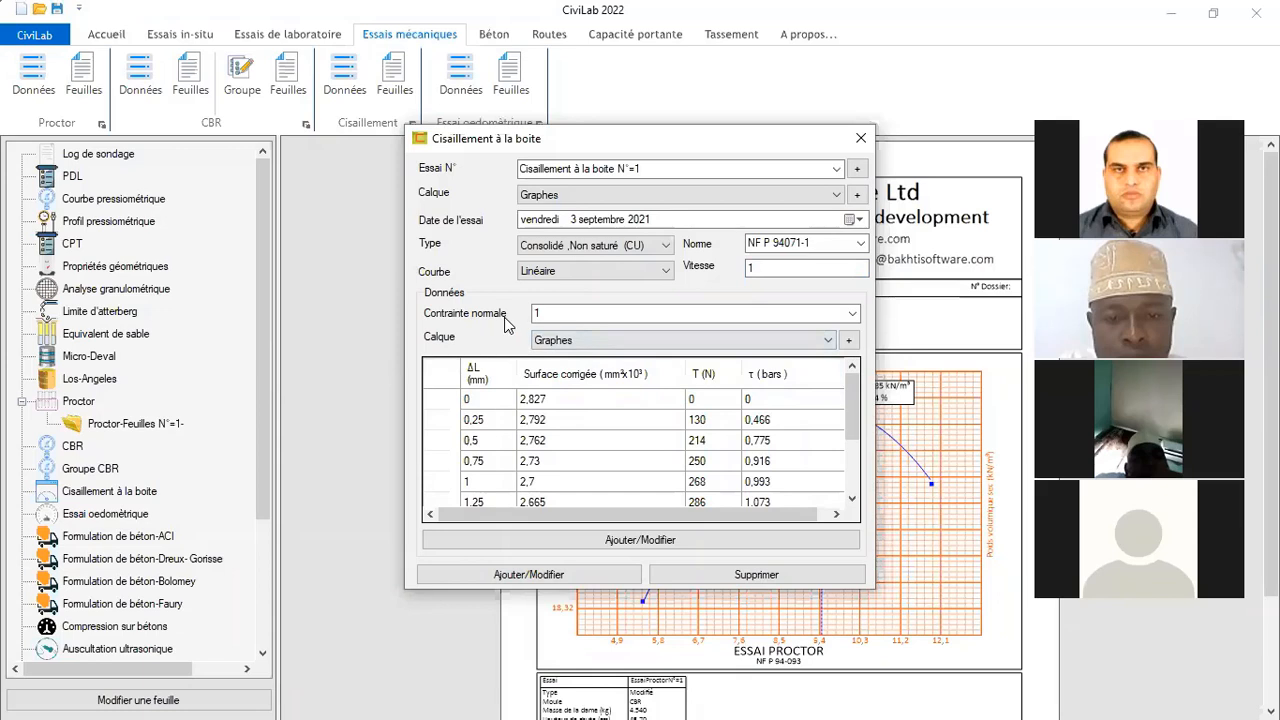
left_click(632, 541)
Start a second data set in the shear test with a normal stress of 2
left_click(851, 314)
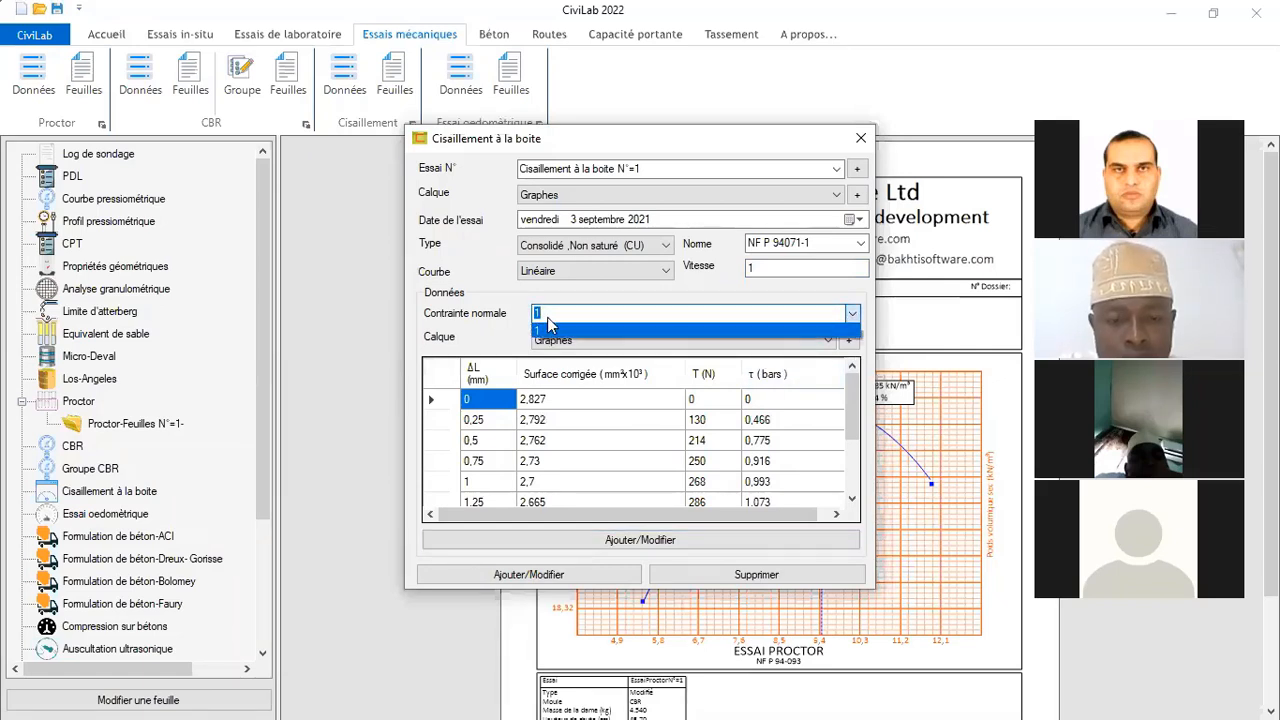
left_click(554, 315)
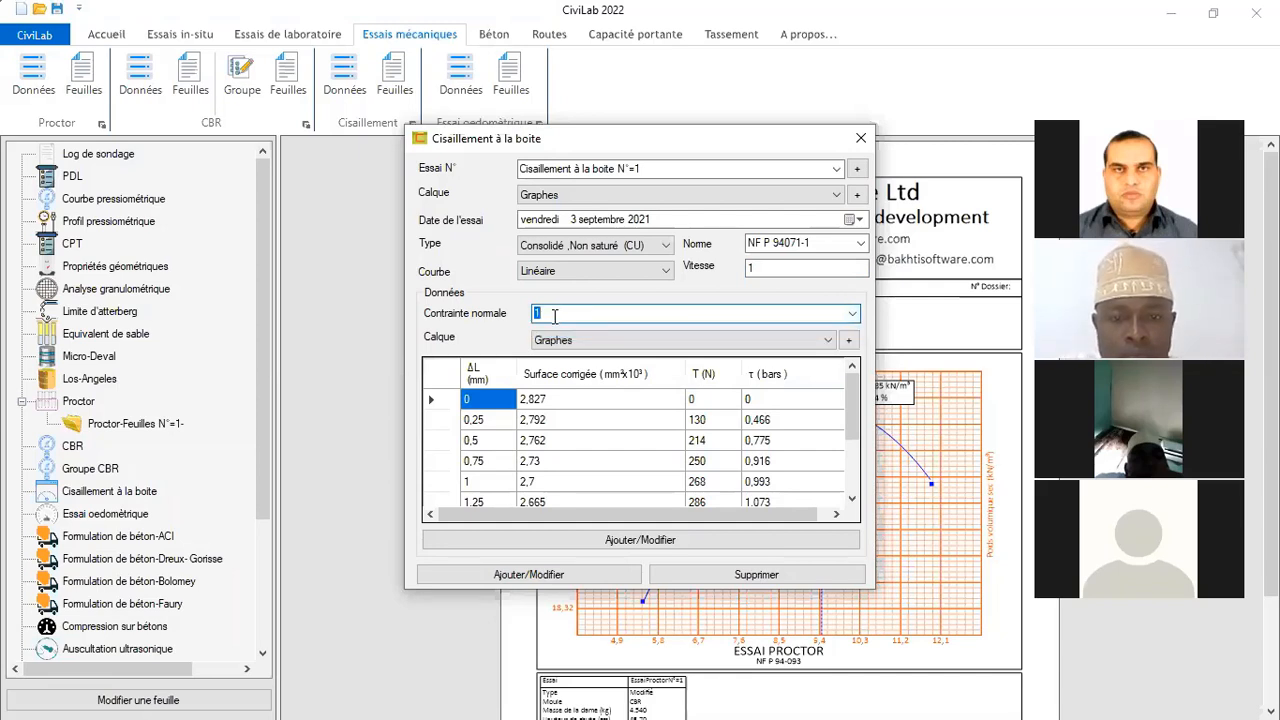
type("2")
left_click(852, 314)
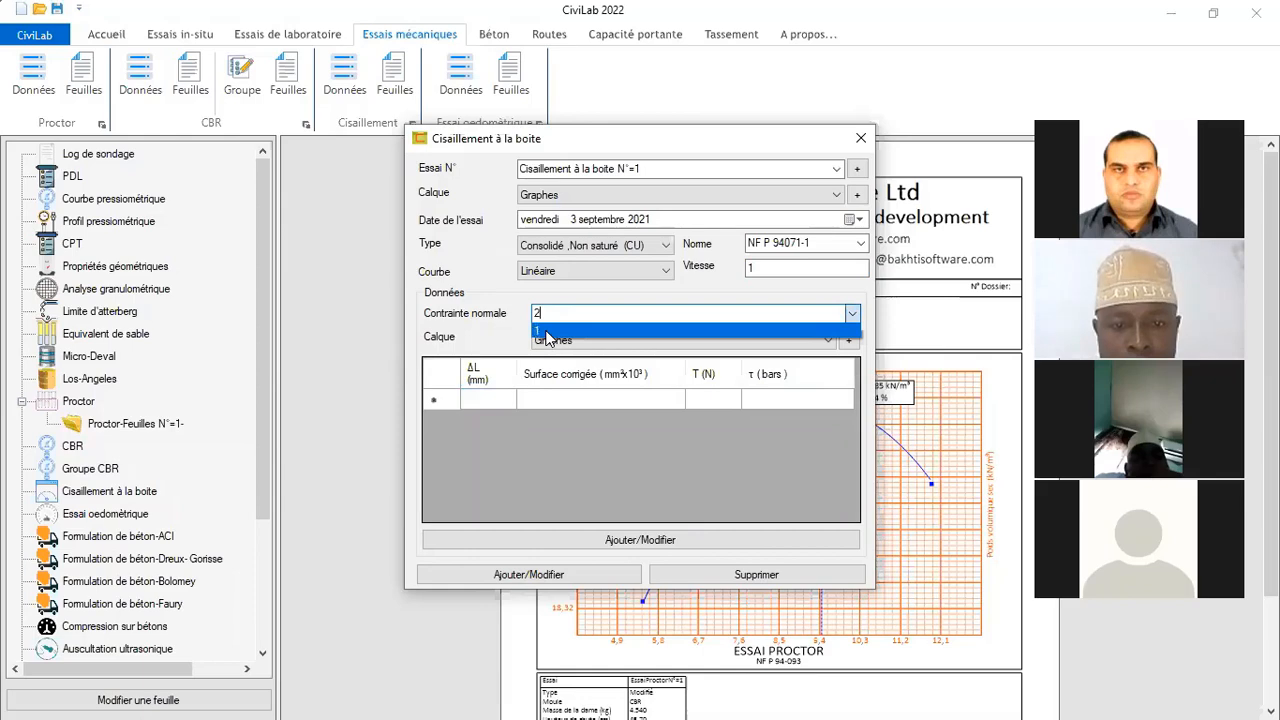
left_click(543, 315)
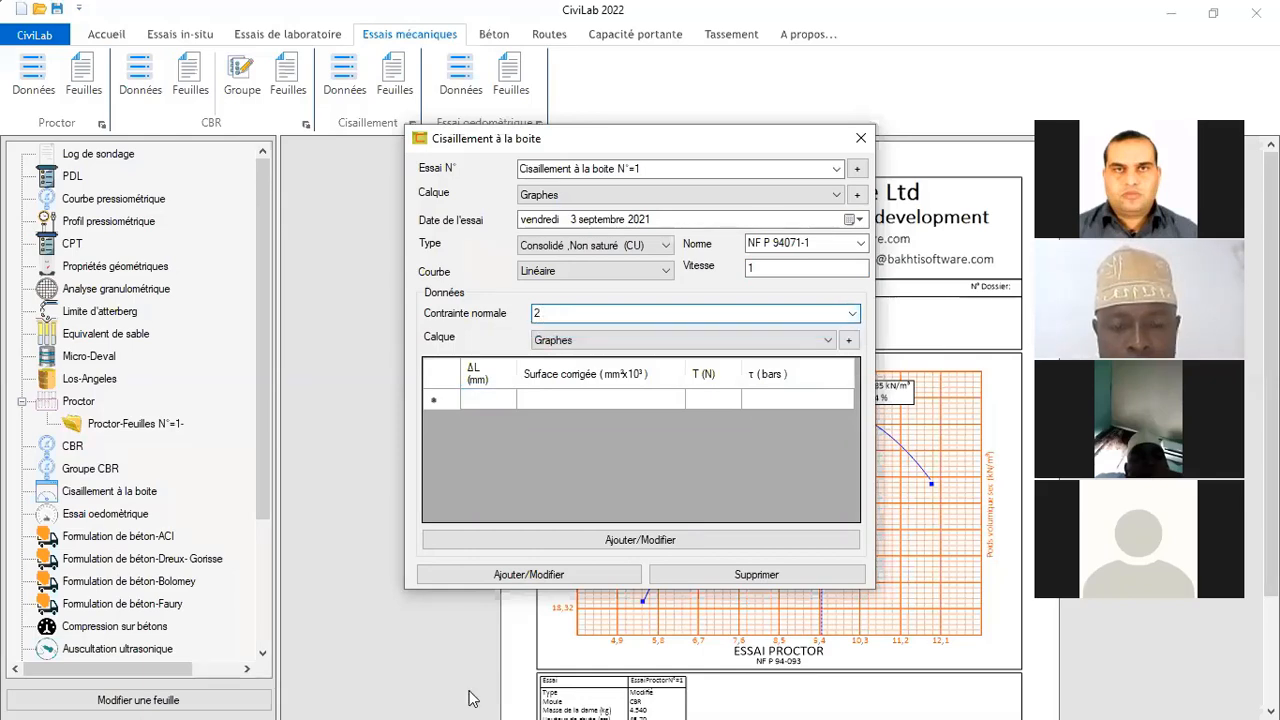
Switch to the Excel workbook and copy the displacement, corrected area and force values of the 2 bar table, cells F31:H41
key("super")
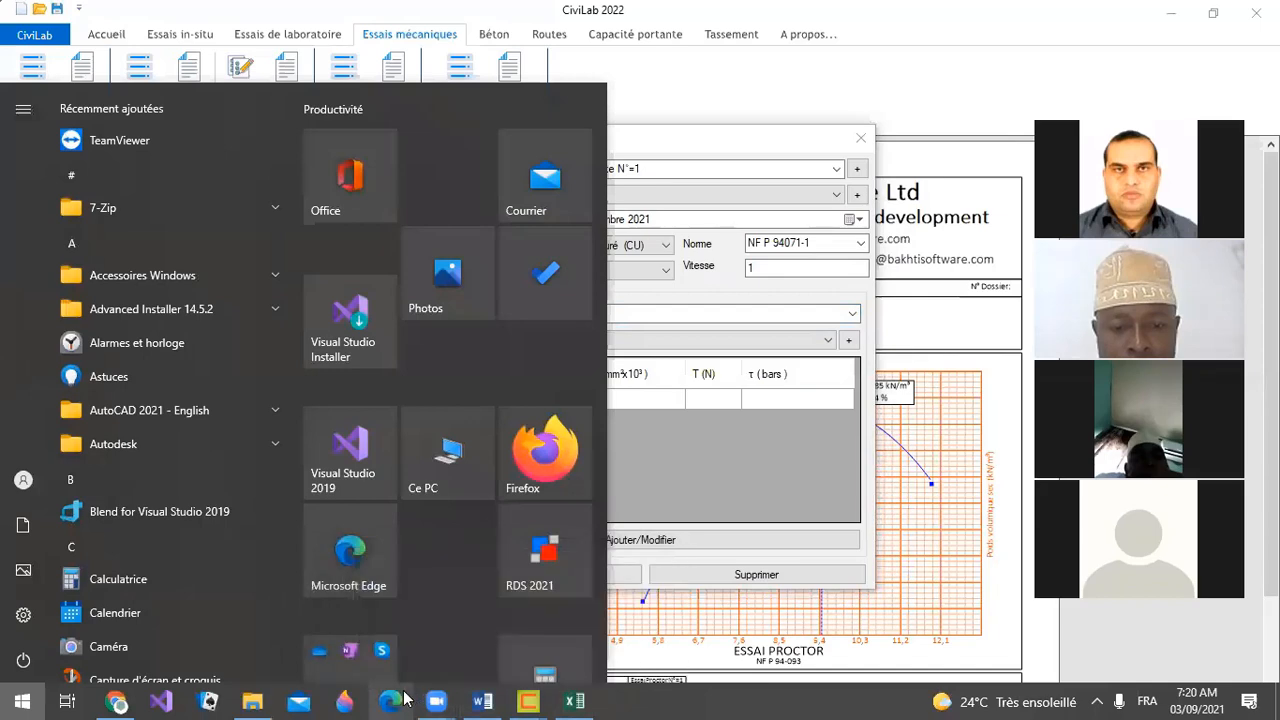
left_click(484, 701)
left_click(580, 706)
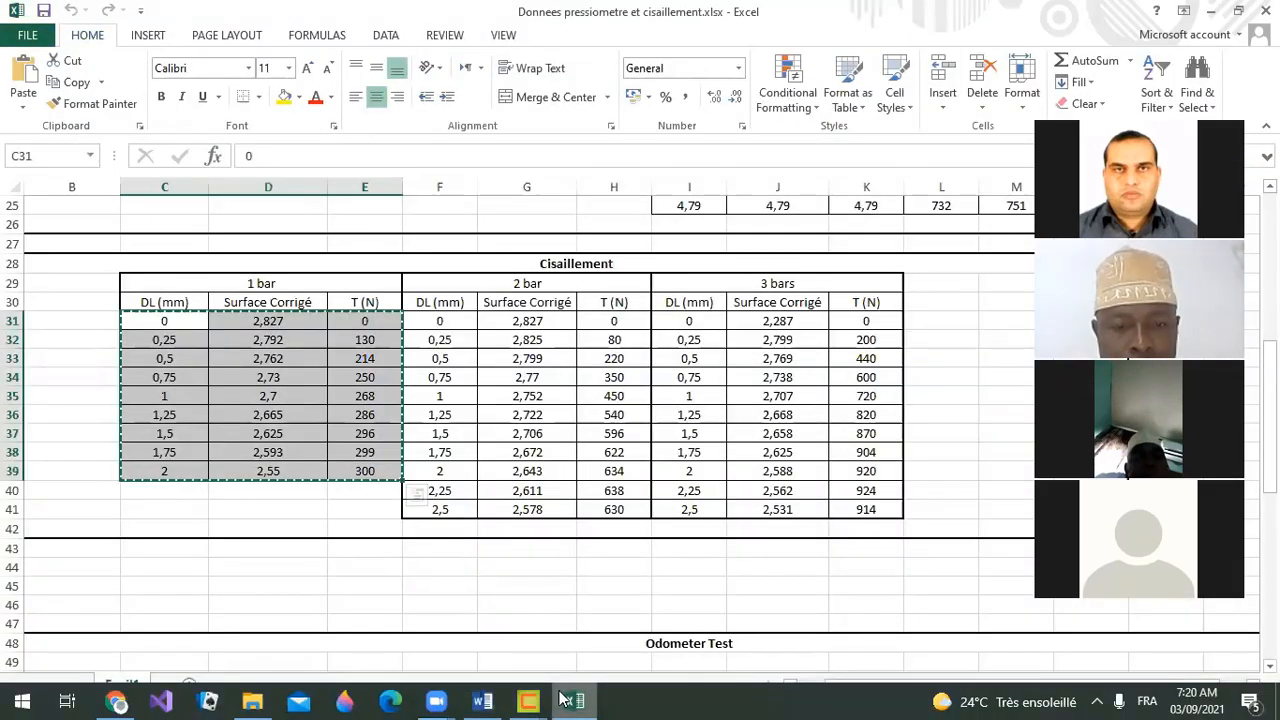
left_click_drag(444, 323, 614, 509)
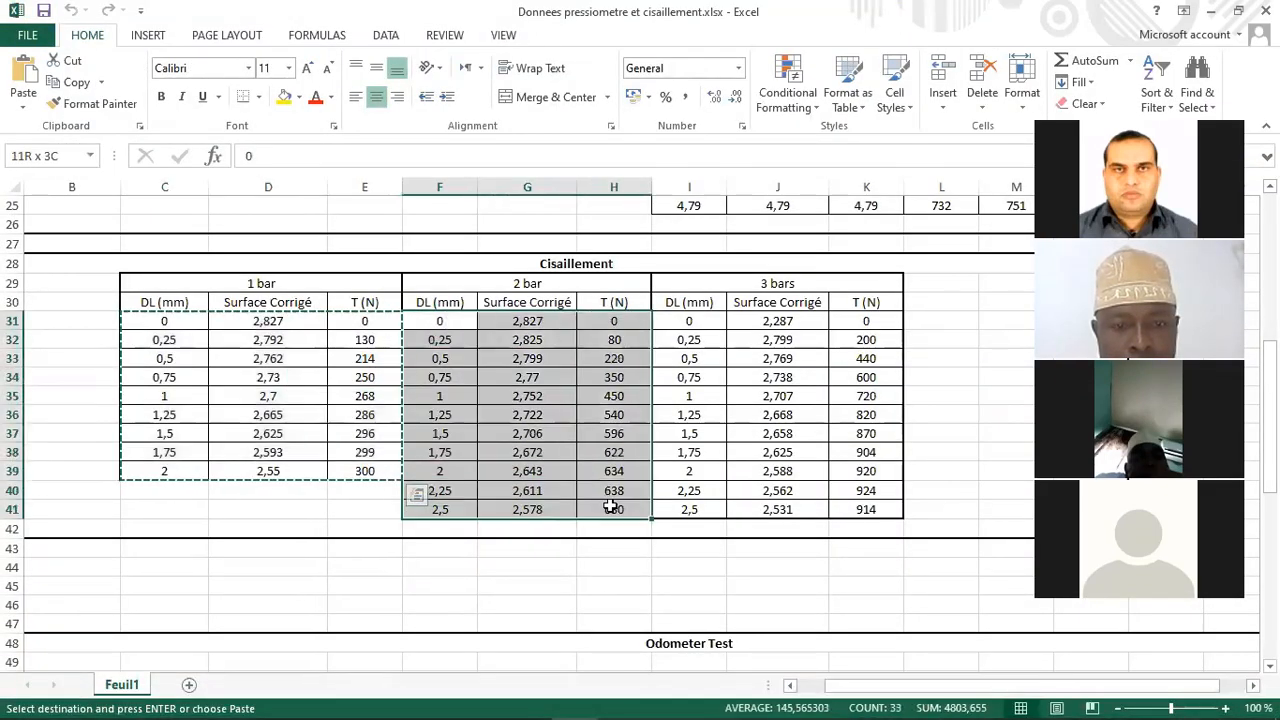
right_click(570, 378)
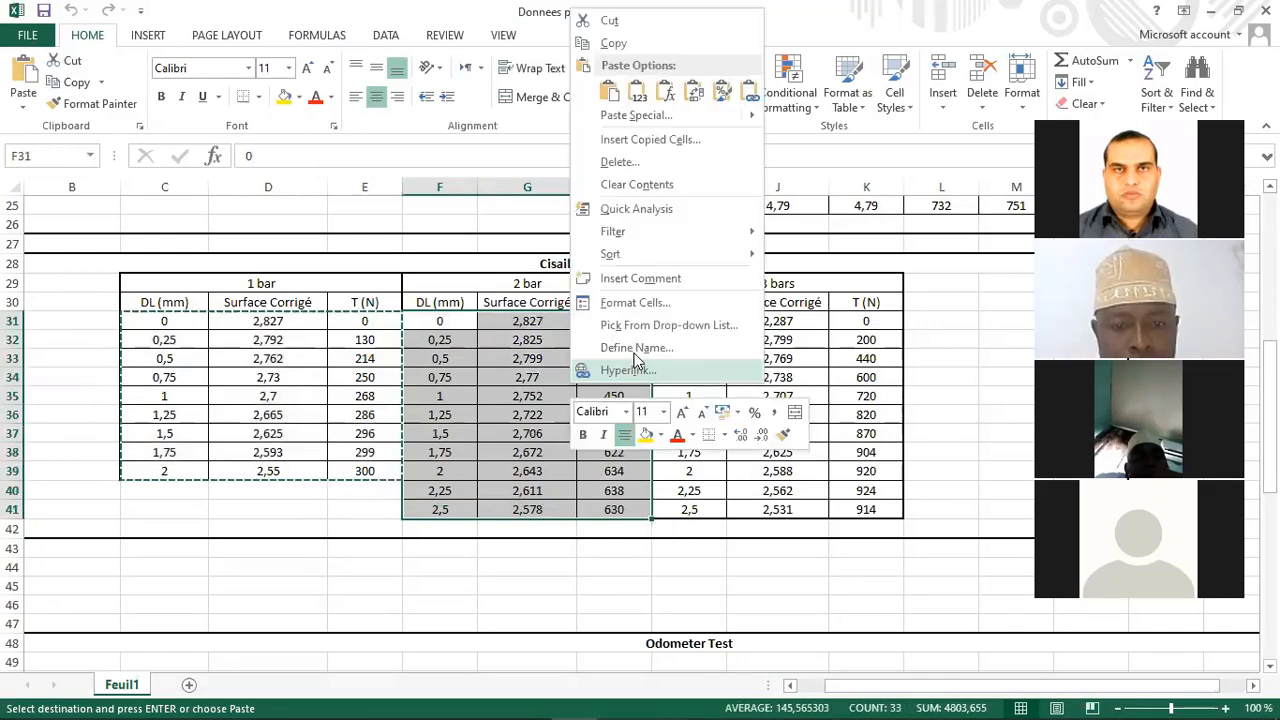
left_click(614, 42)
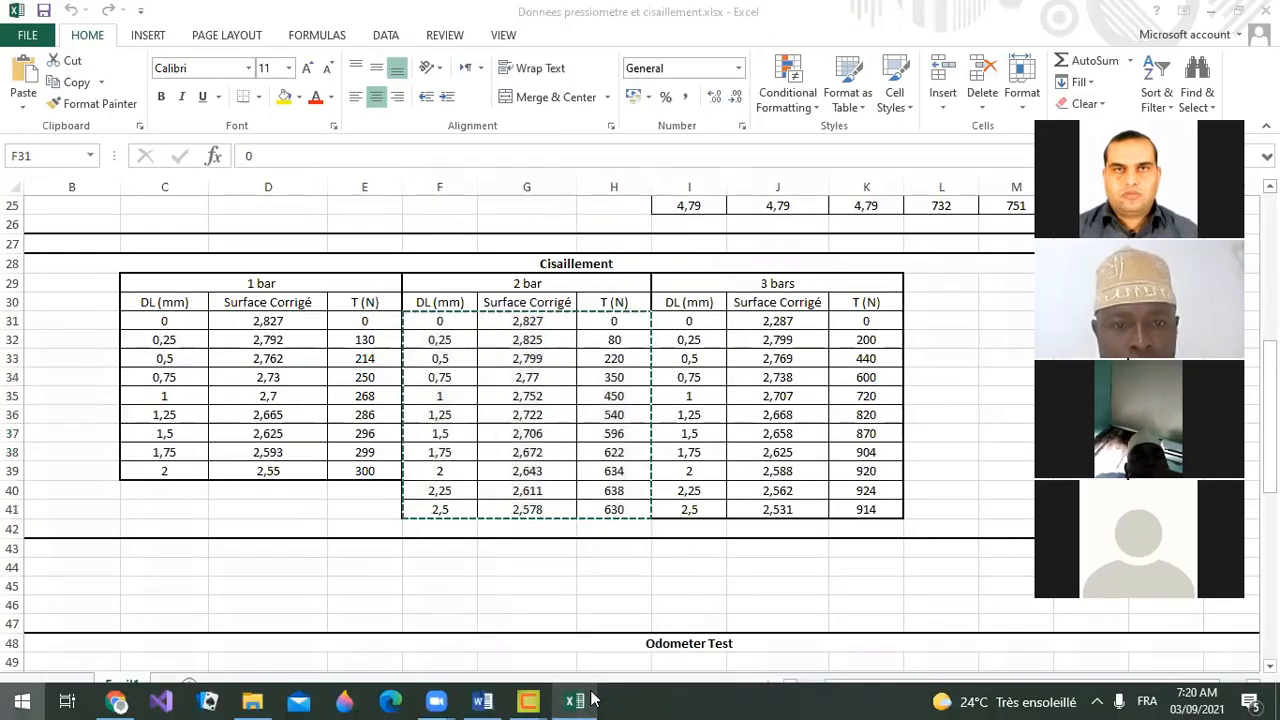
Return to CiviLab's shear box data, paste the copied 2 bar values into the measurement table and add the data set
key("super")
mouse_move(503, 697)
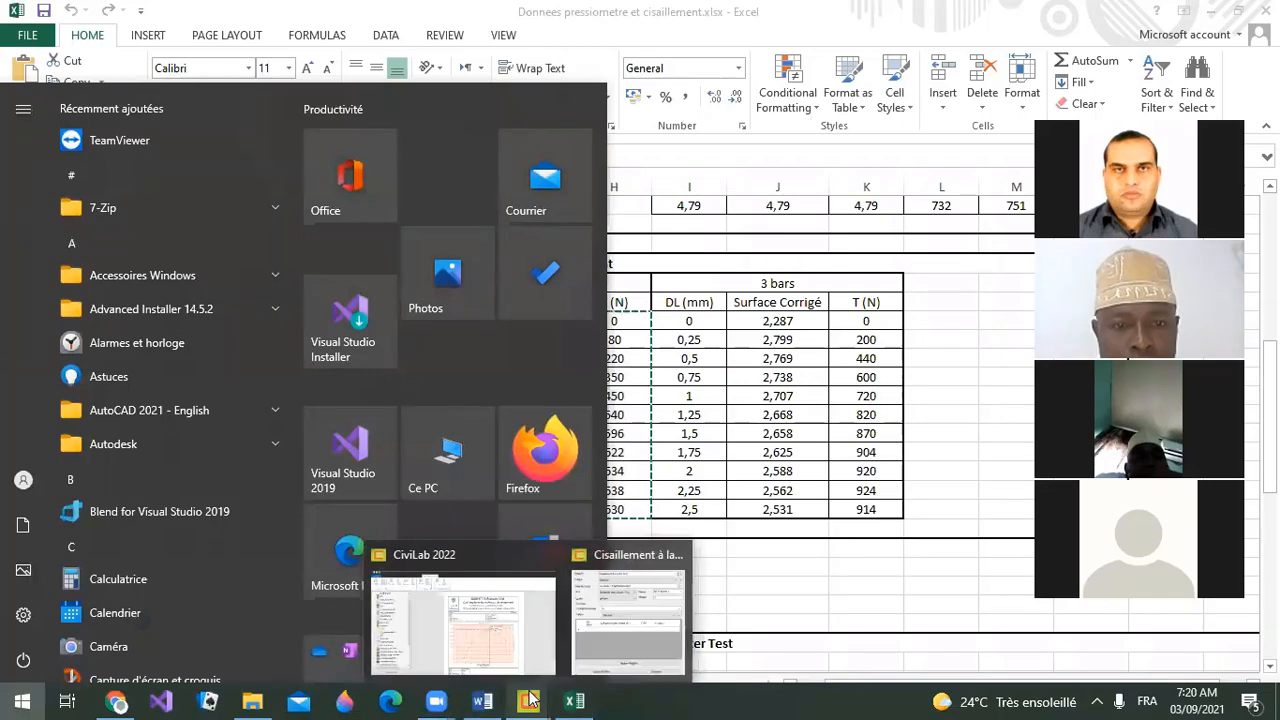
left_click(660, 615)
left_click(476, 399)
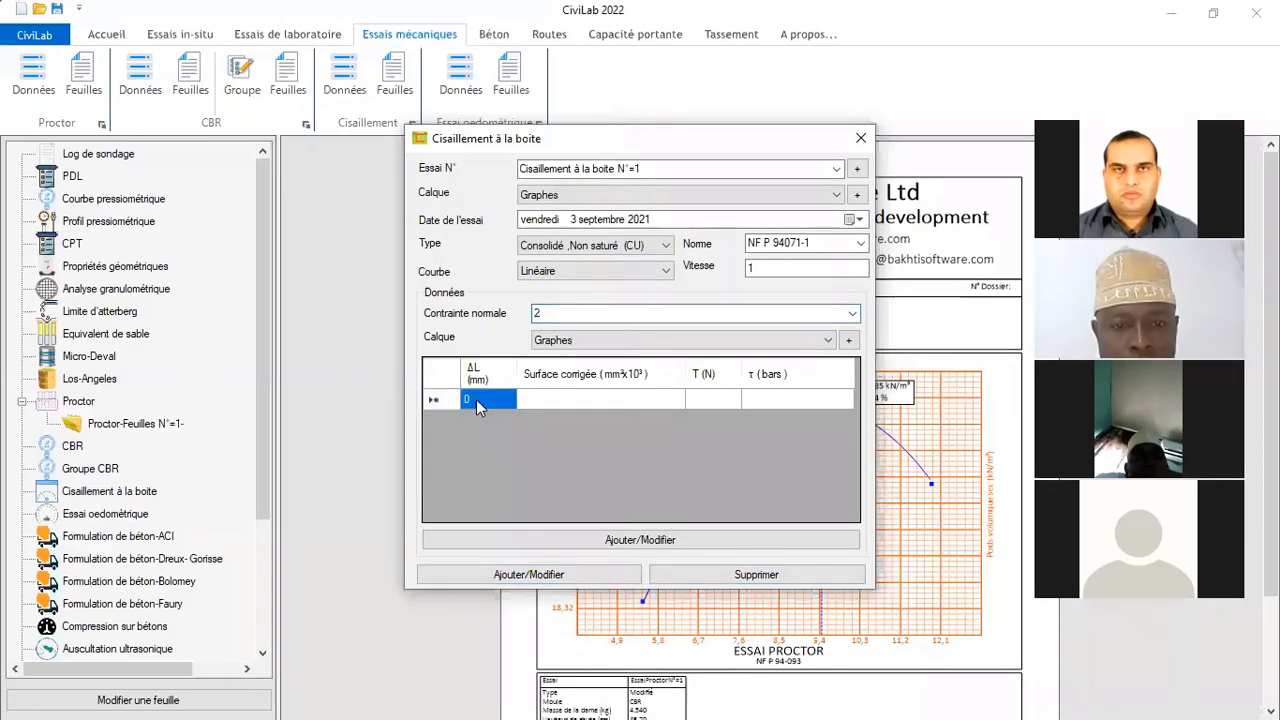
key("ctrl+v")
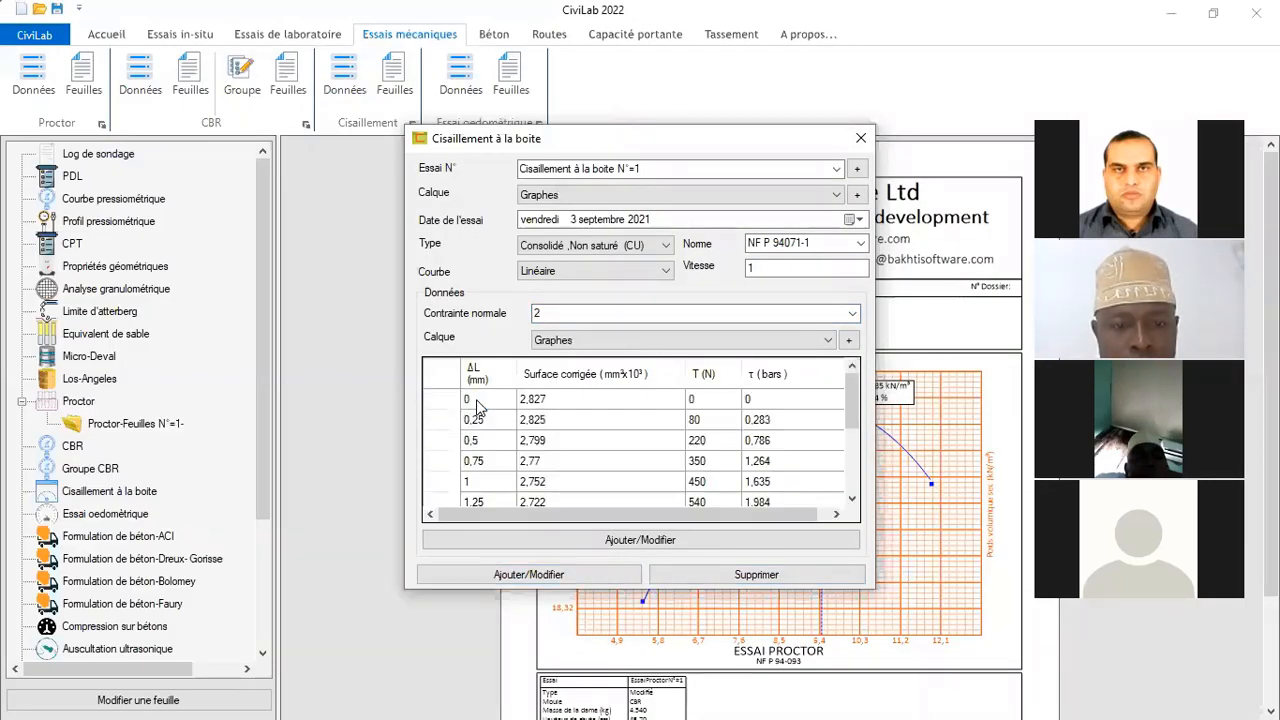
left_click(634, 540)
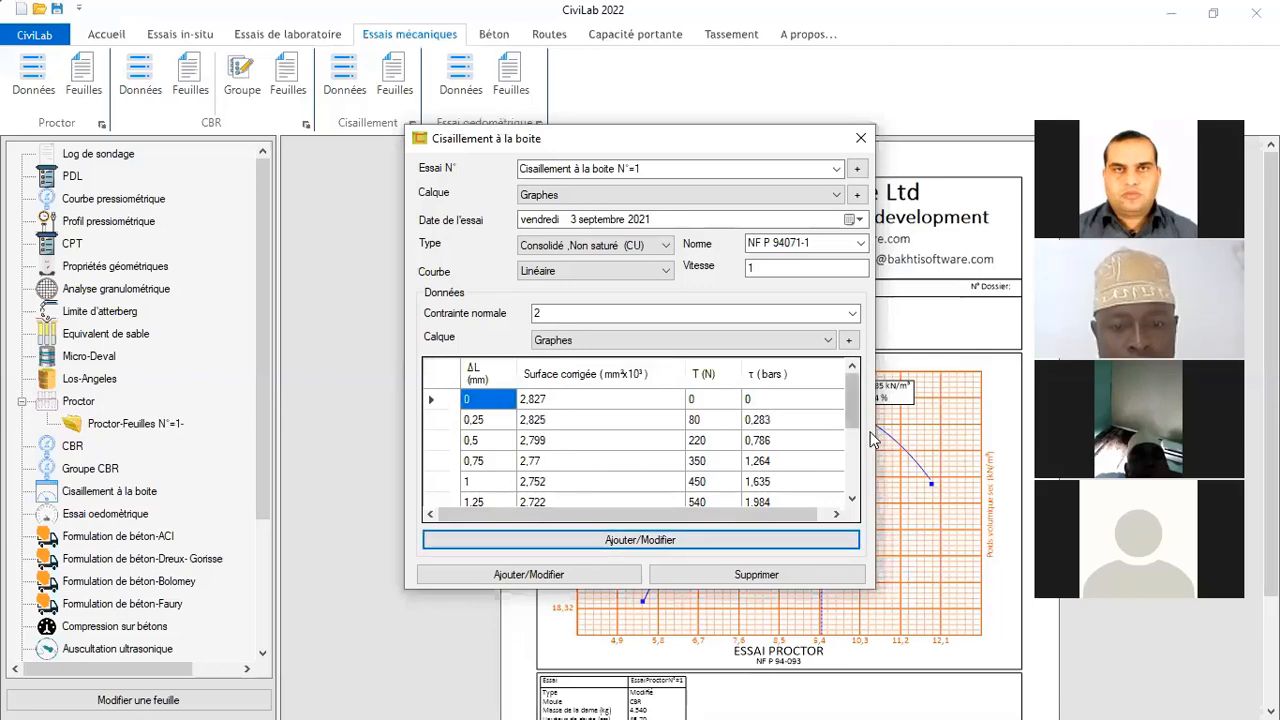
scroll(853, 401, "down", 2)
scroll(853, 401, "up", 2)
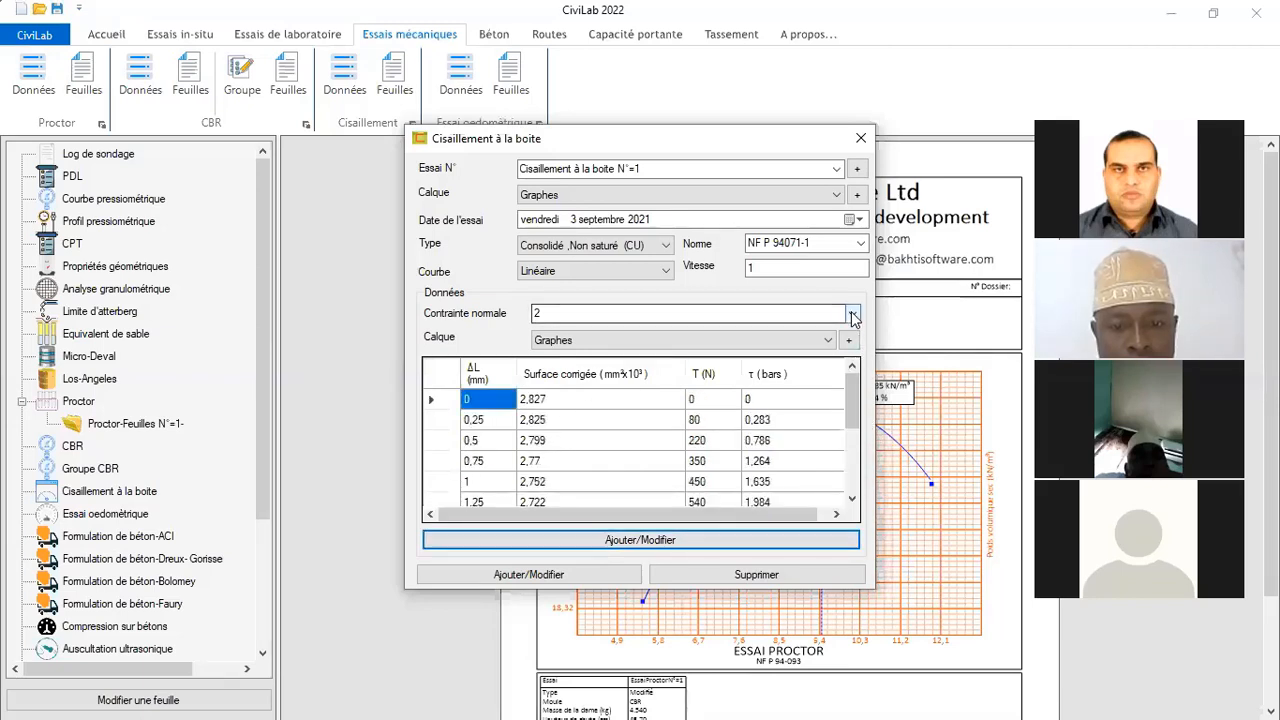
Check the list of saved normal stresses and start a third data set with a normal stress of 3
left_click(853, 316)
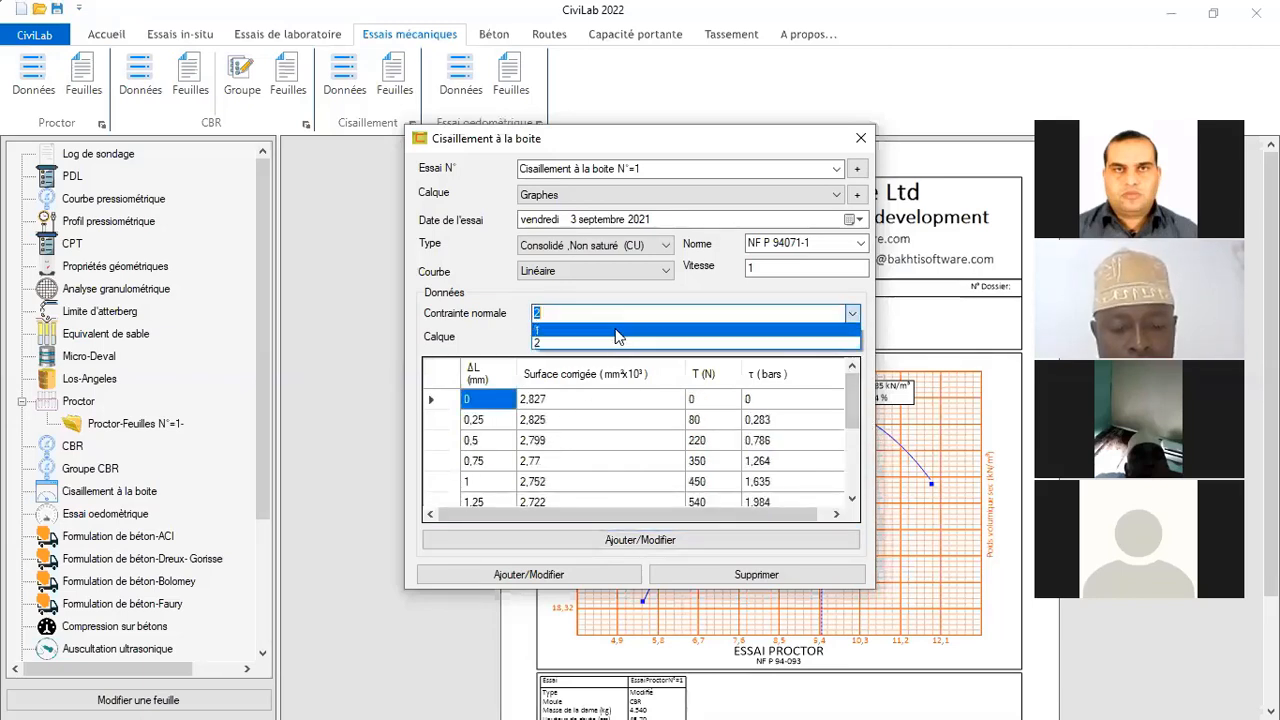
left_click(564, 312)
type("3")
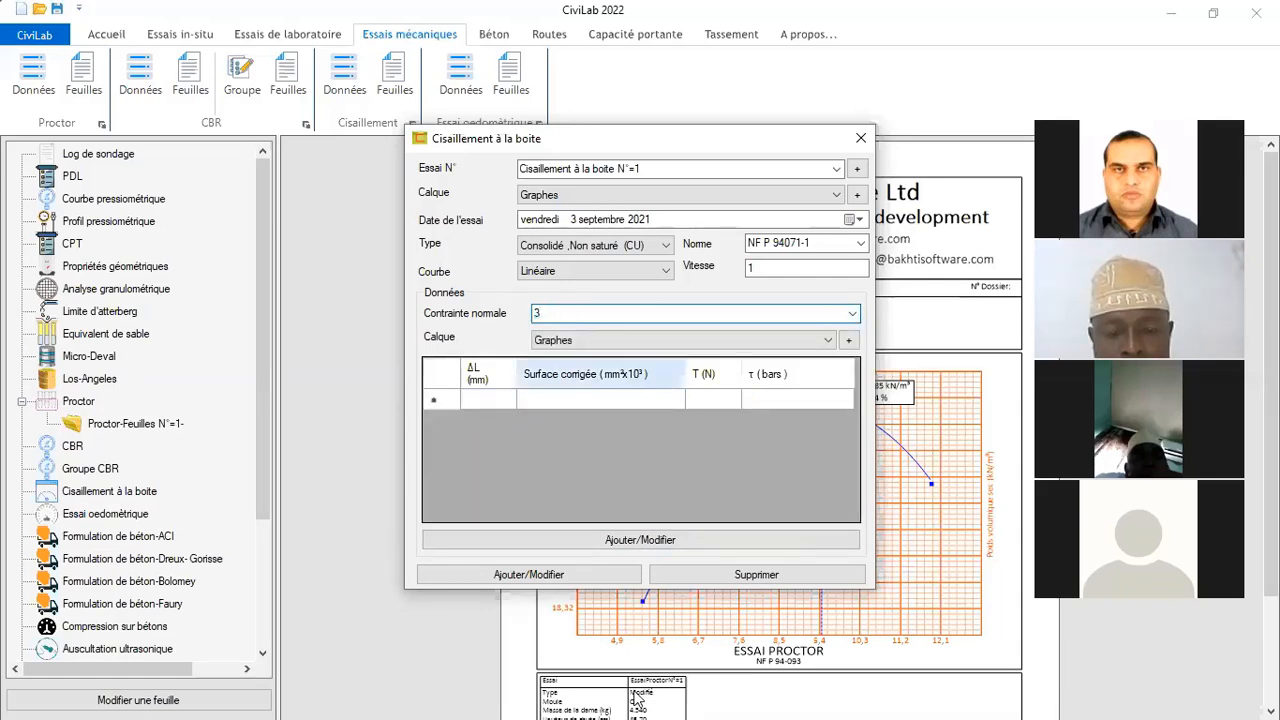
Switch to the Excel workbook and copy the displacement, corrected area and force values of the 3 bars table, cells I31:K41
key("super")
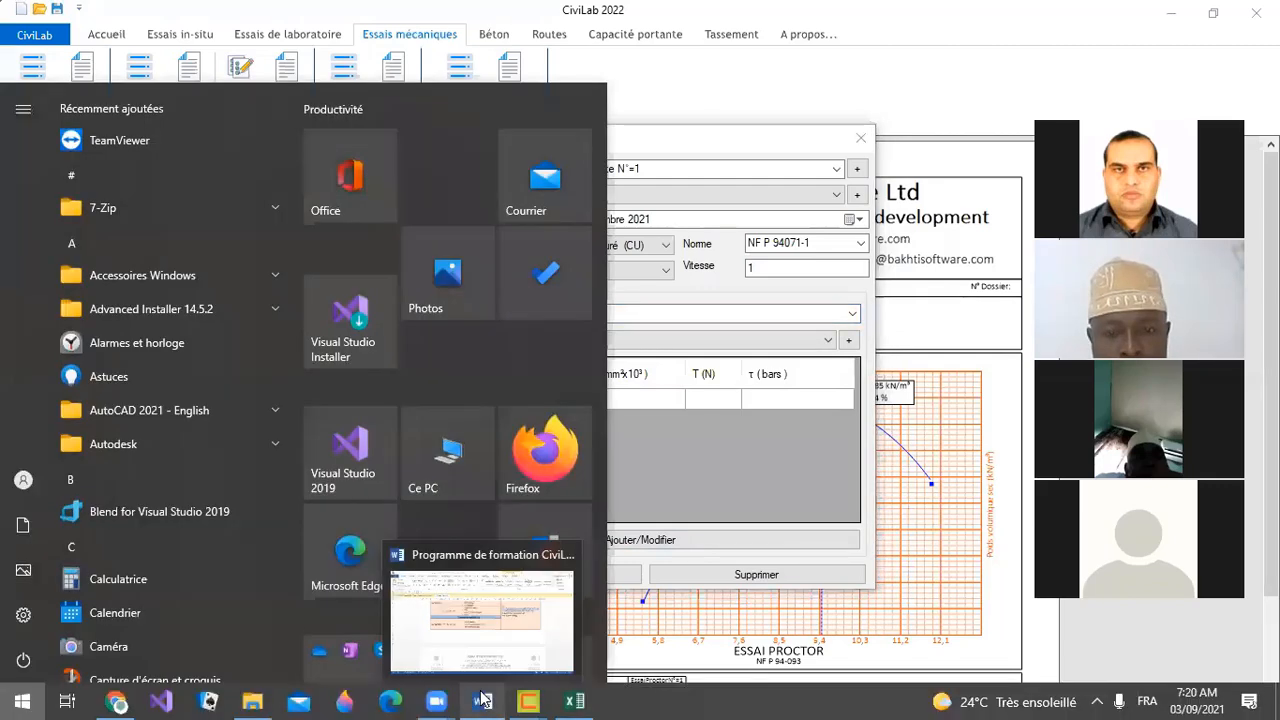
left_click(575, 700)
key("ctrl+c")
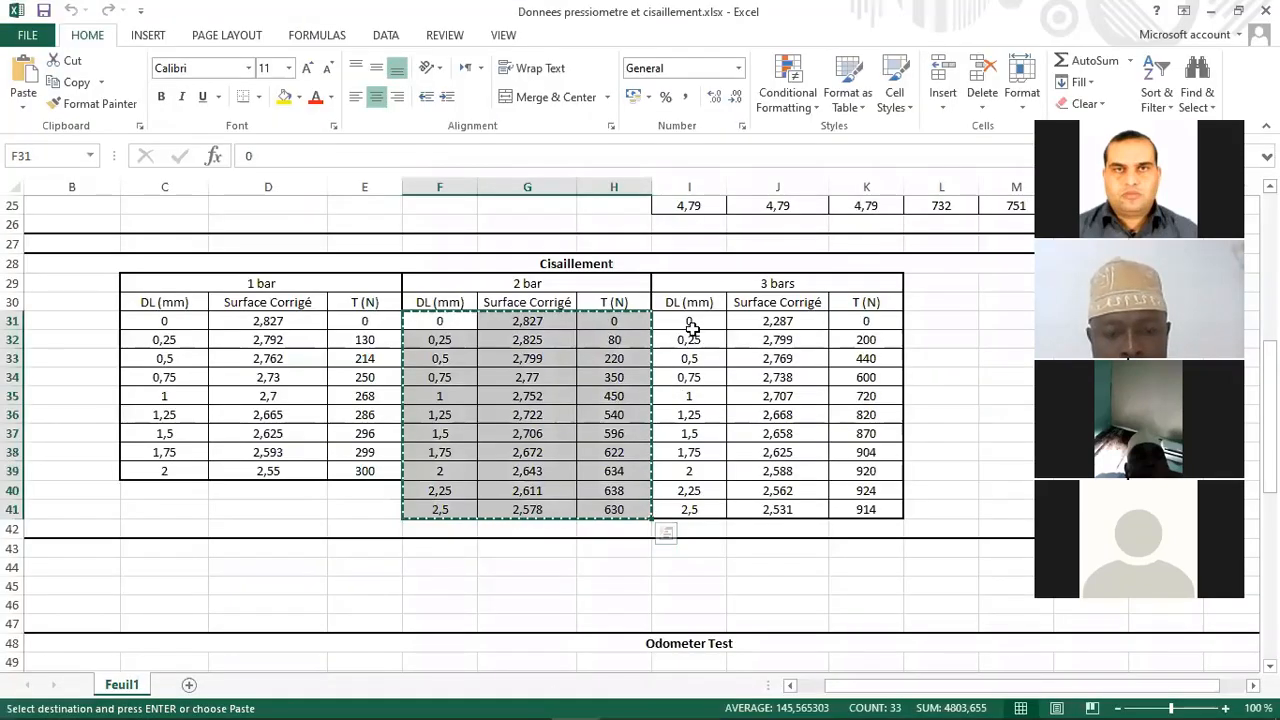
left_click_drag(688, 320, 852, 509)
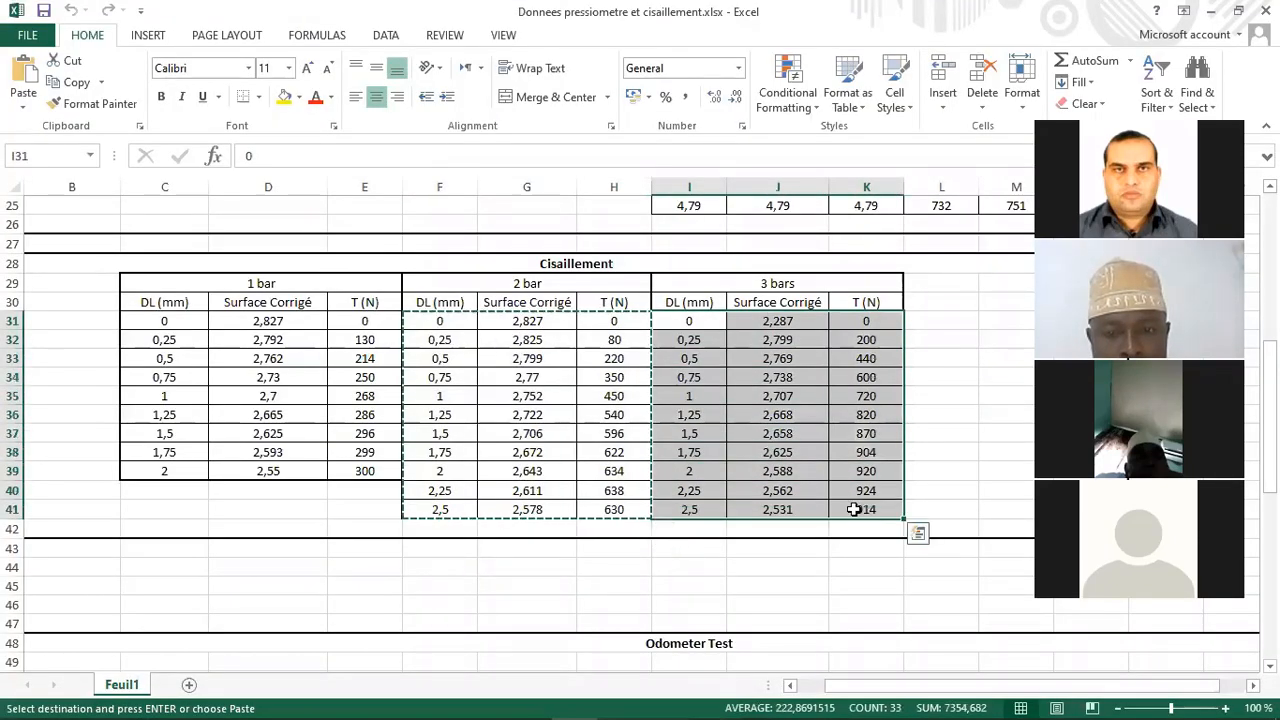
key("ctrl+c")
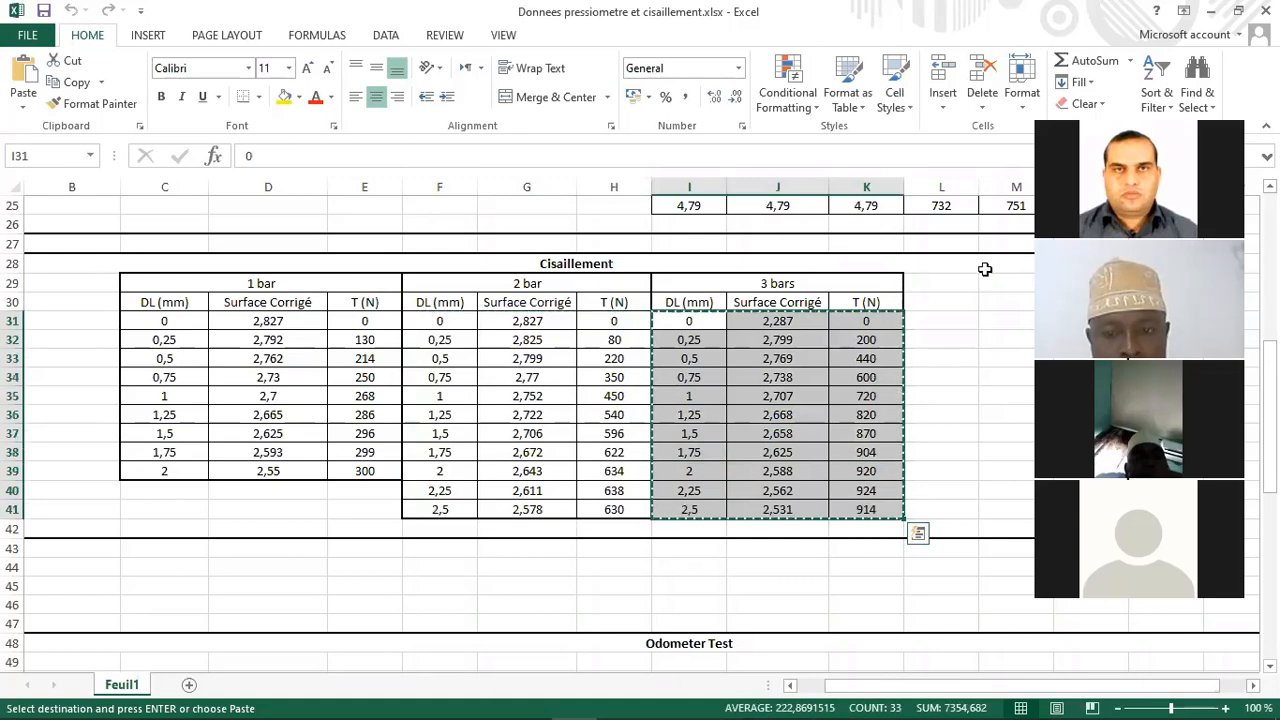
Back in CiviLab, paste and add the copied 3 bars values for normal stress 3, and save the shear box test
left_click(1212, 14)
left_click(497, 400)
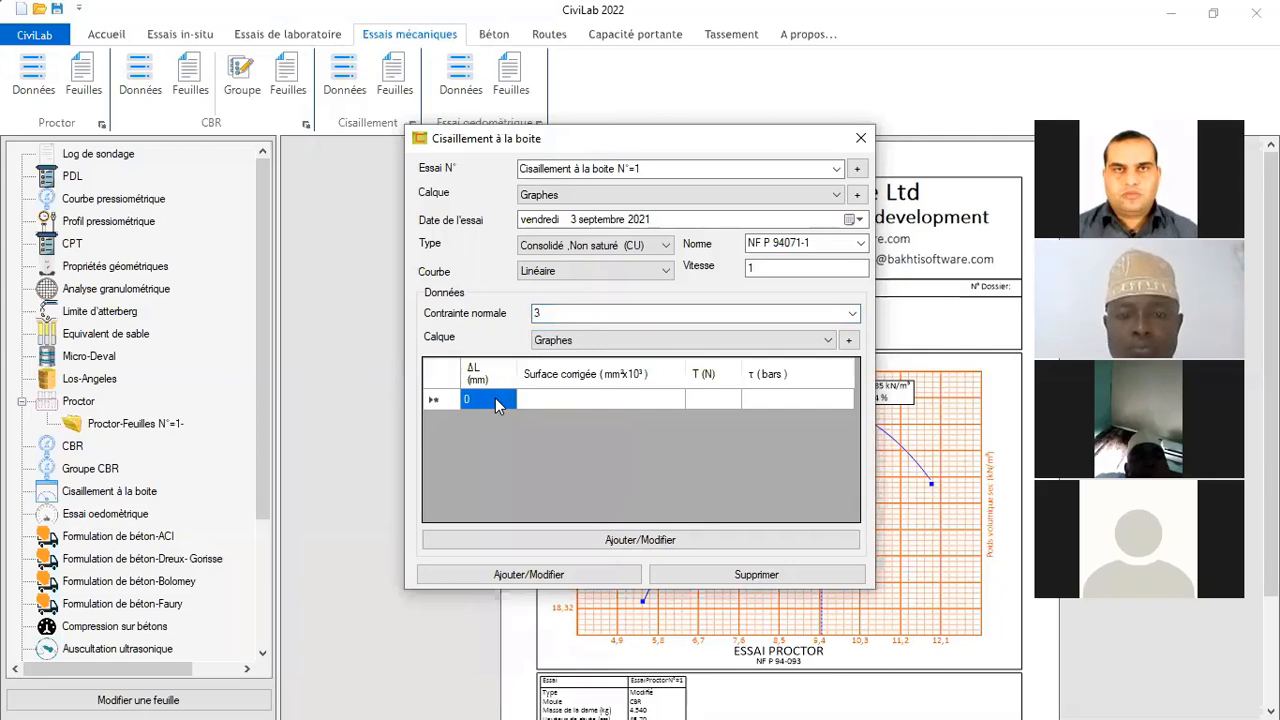
key("ctrl+v")
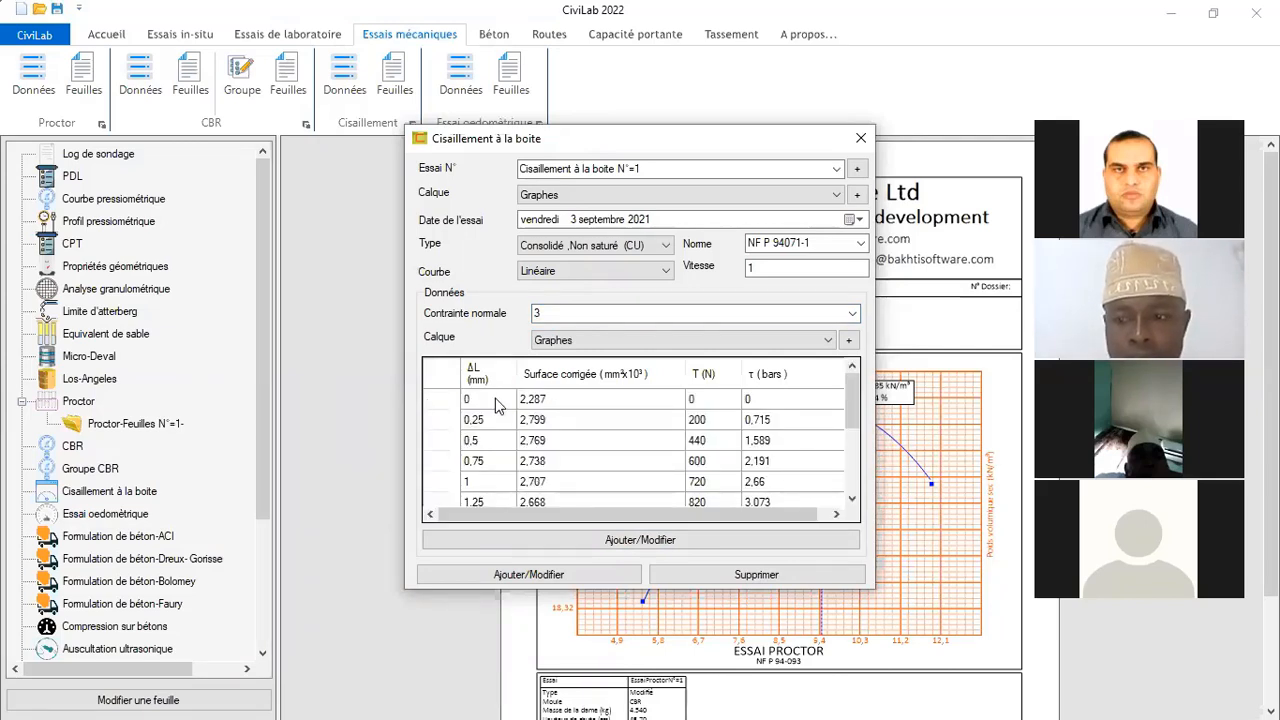
left_click(631, 541)
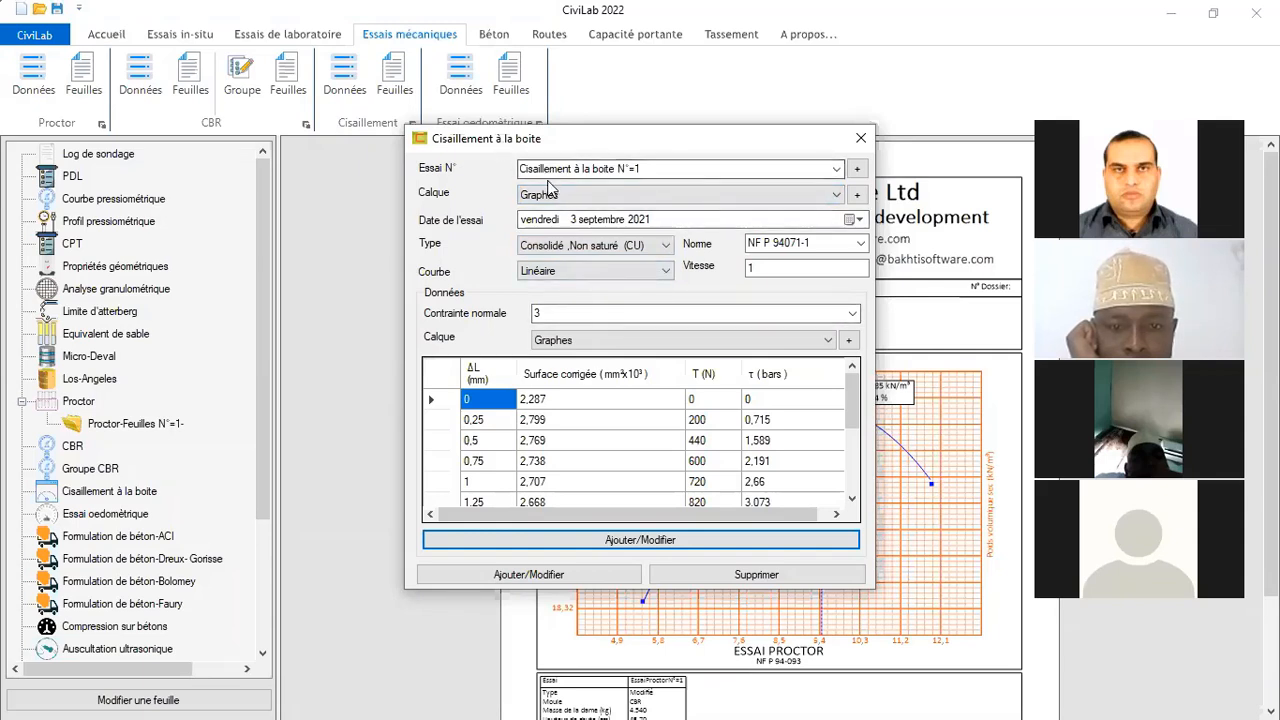
left_click(540, 574)
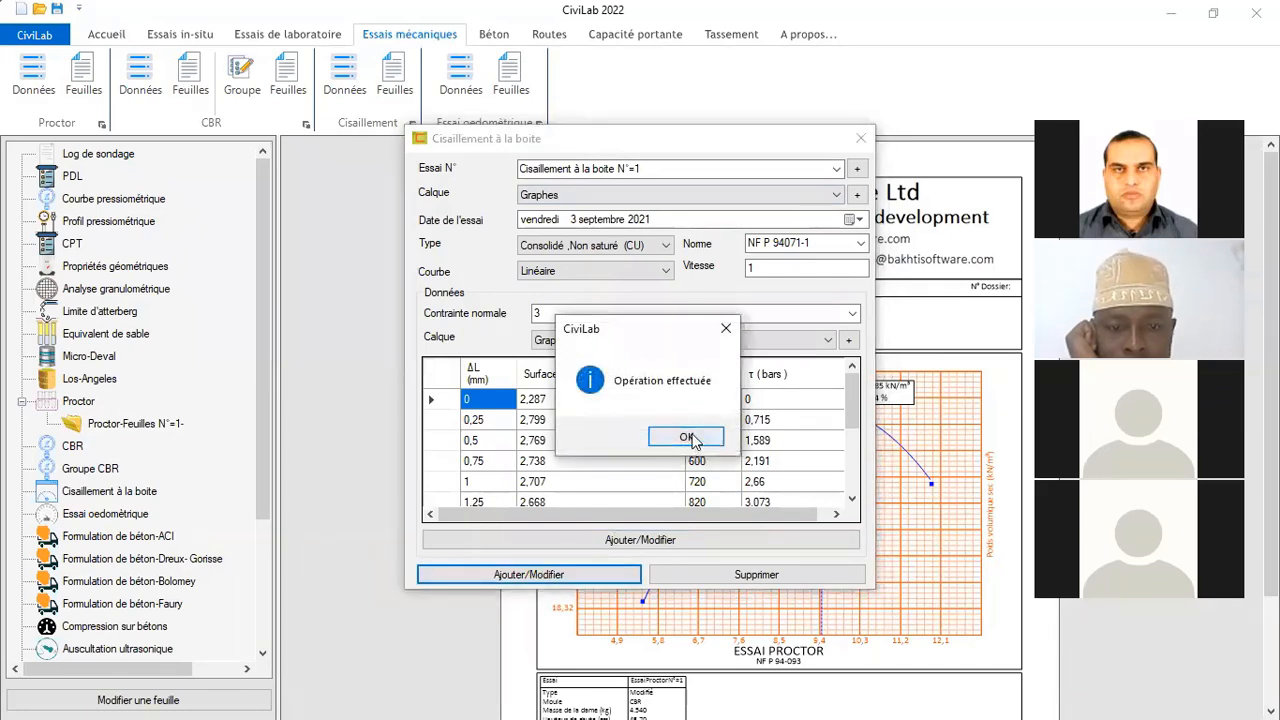
left_click(684, 442)
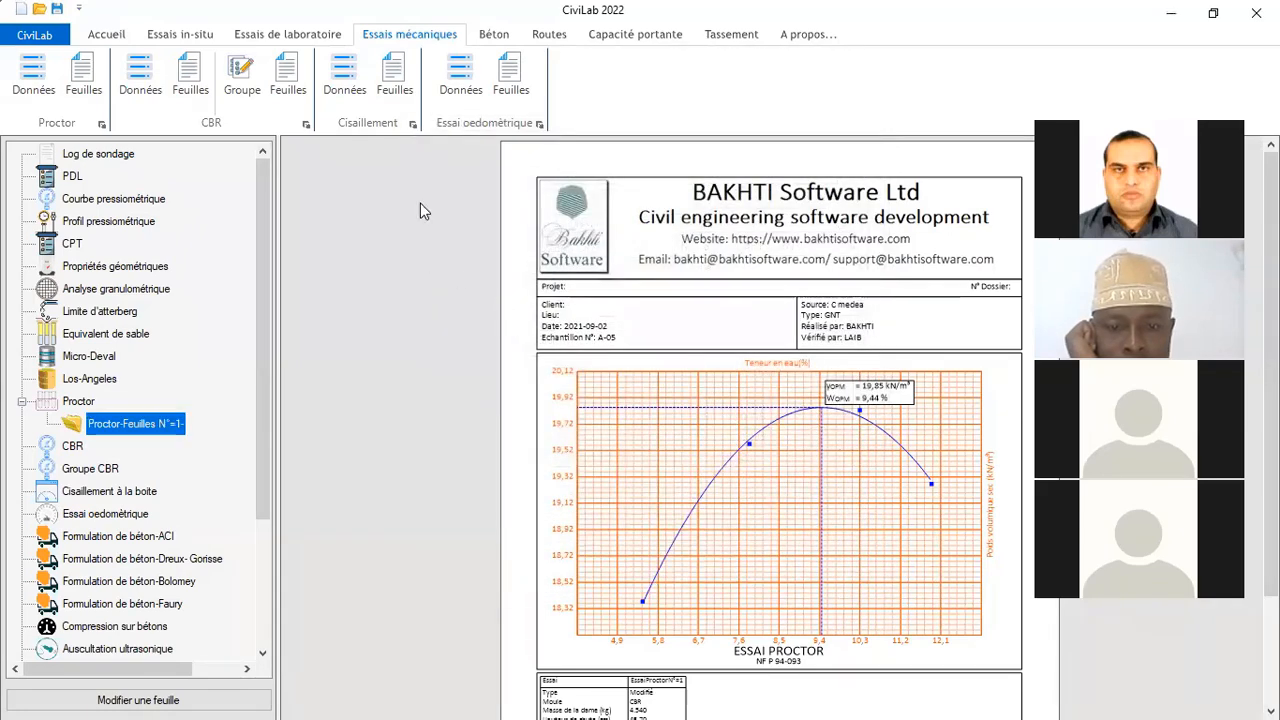
Create the sheet Cisaillement à la boite-Feuilles N°=1- displaying test Cisaillement à la boite N°=1, and collapse the Proctor branch in the project tree
left_click(395, 78)
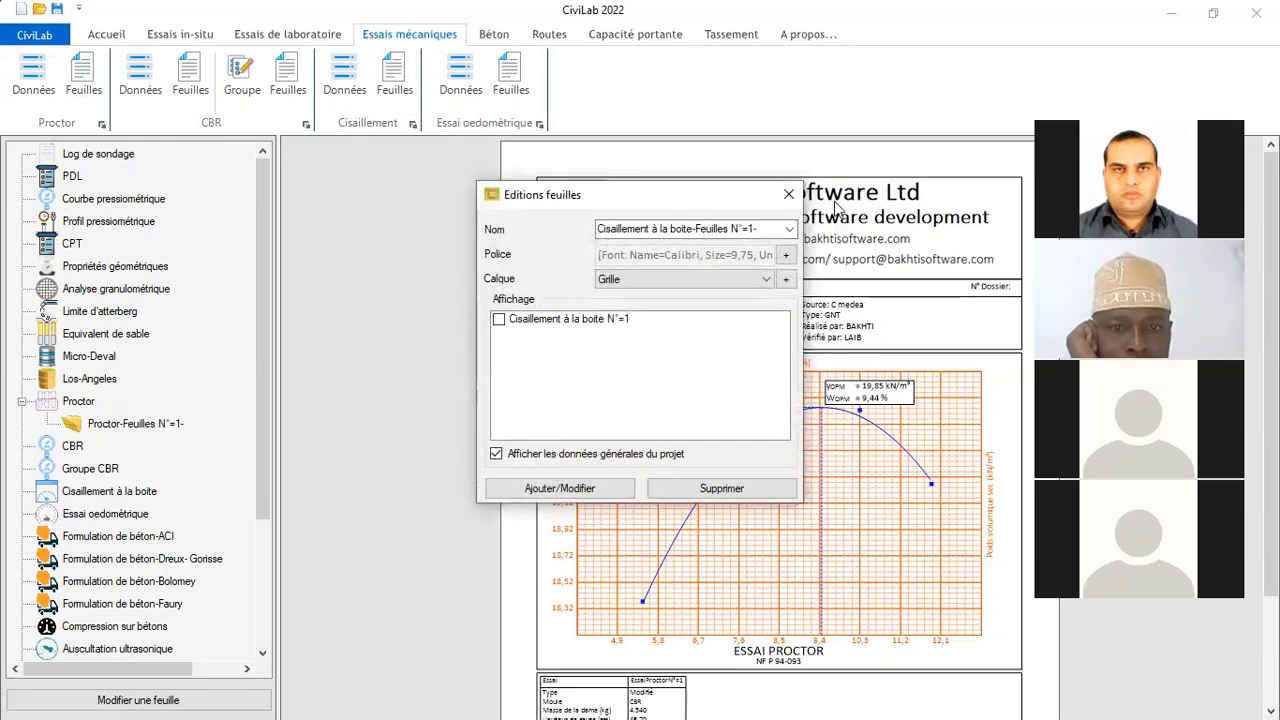
left_click(789, 194)
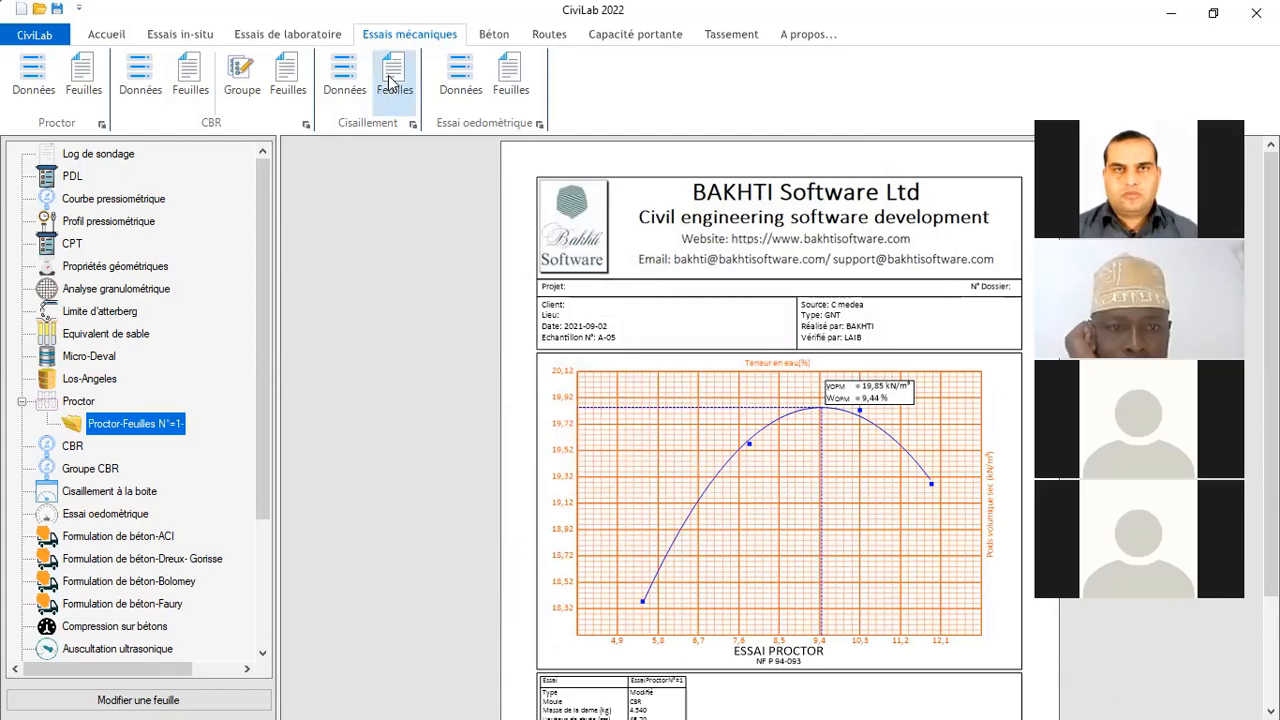
left_click(391, 83)
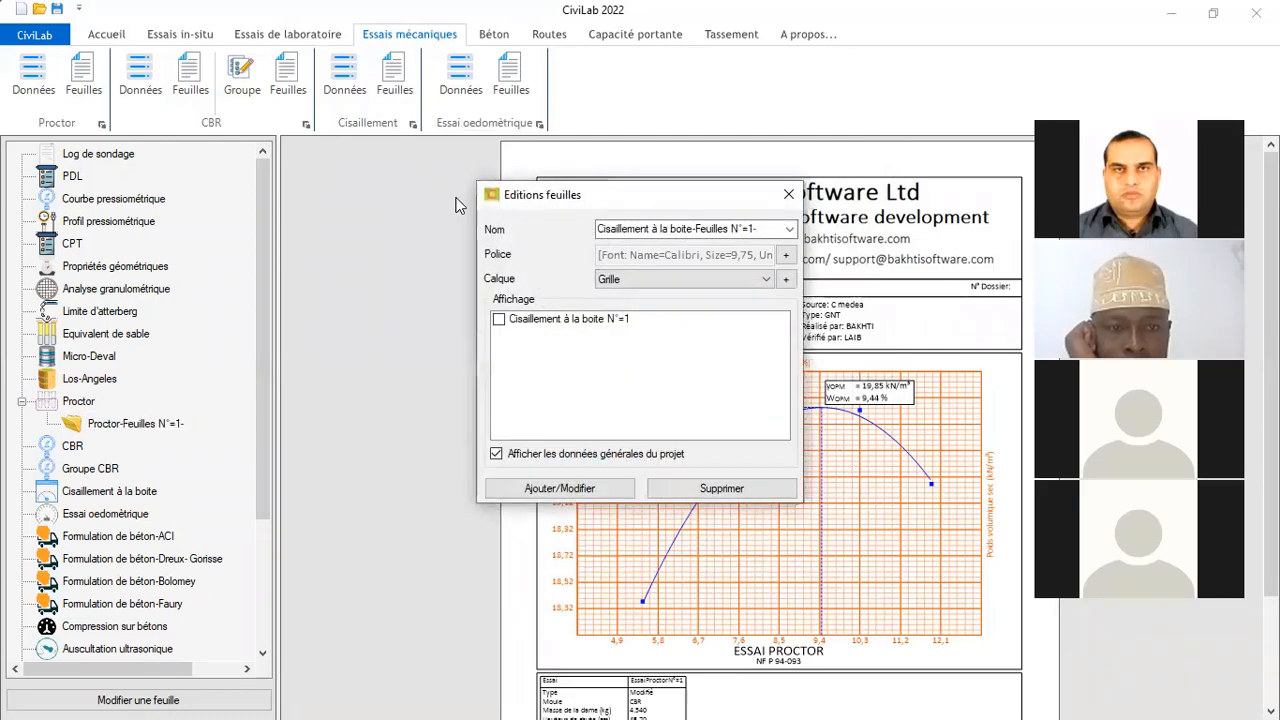
left_click(680, 238)
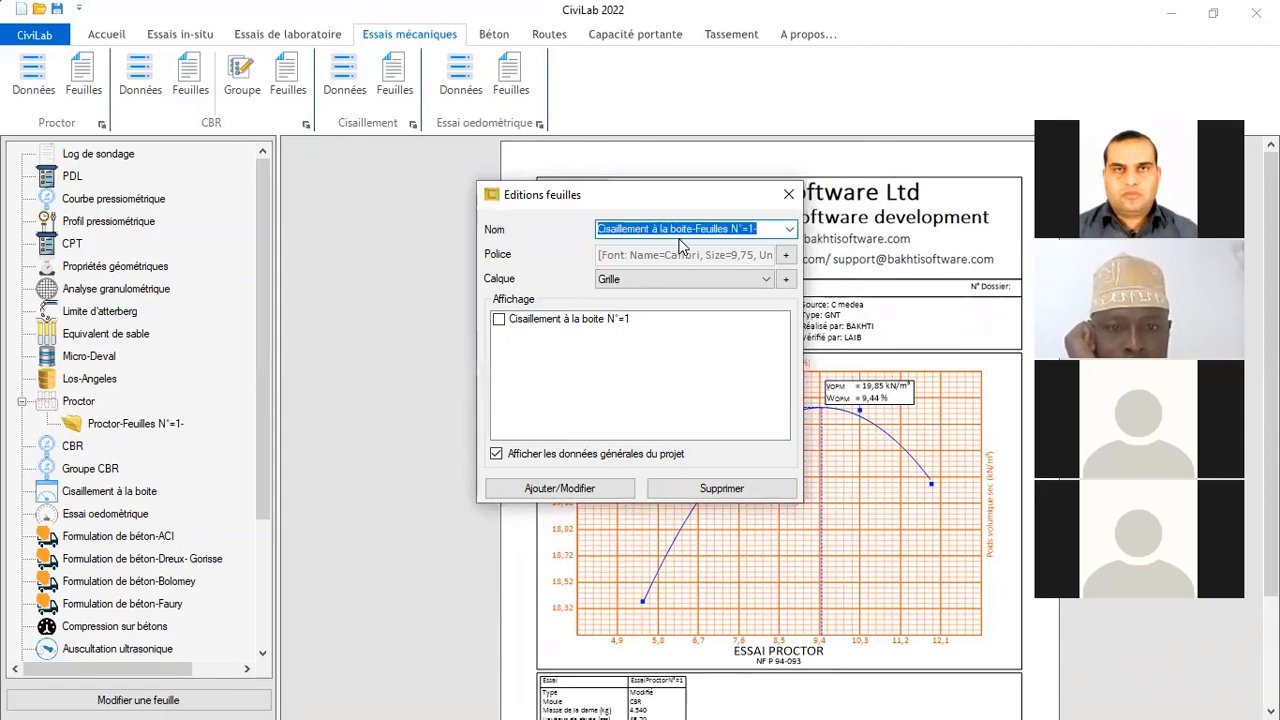
left_click(499, 320)
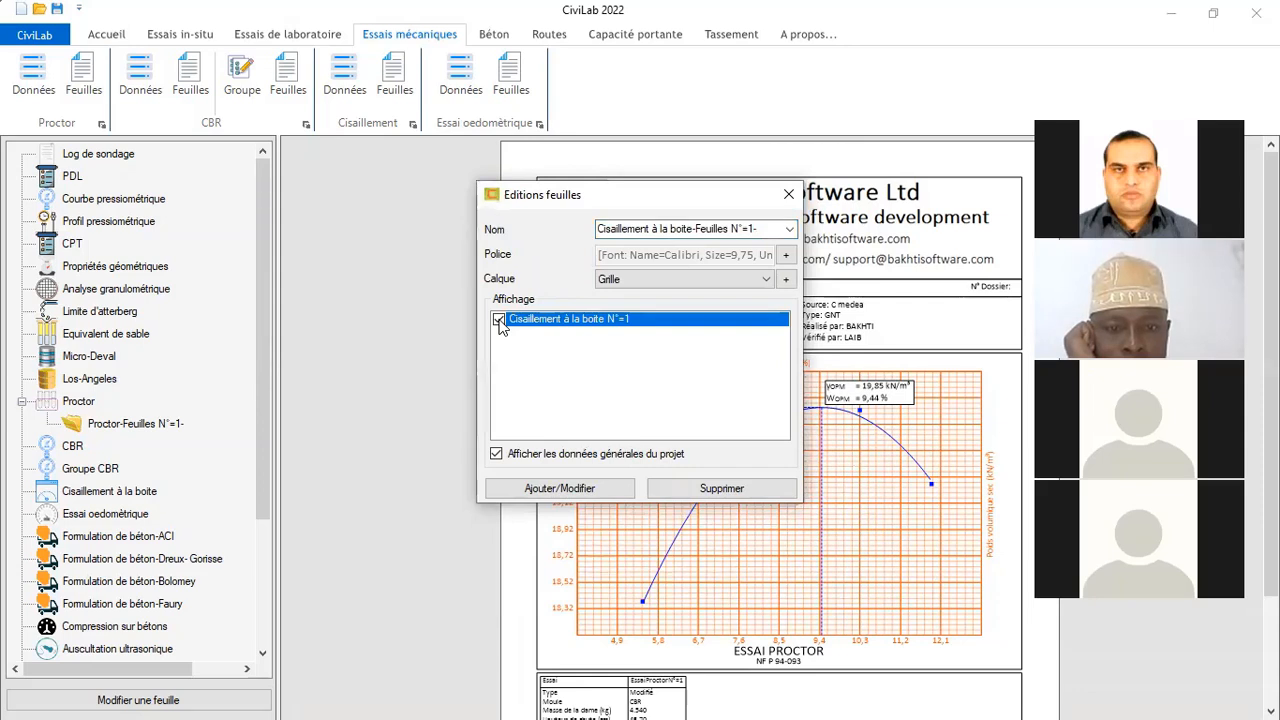
left_click(572, 494)
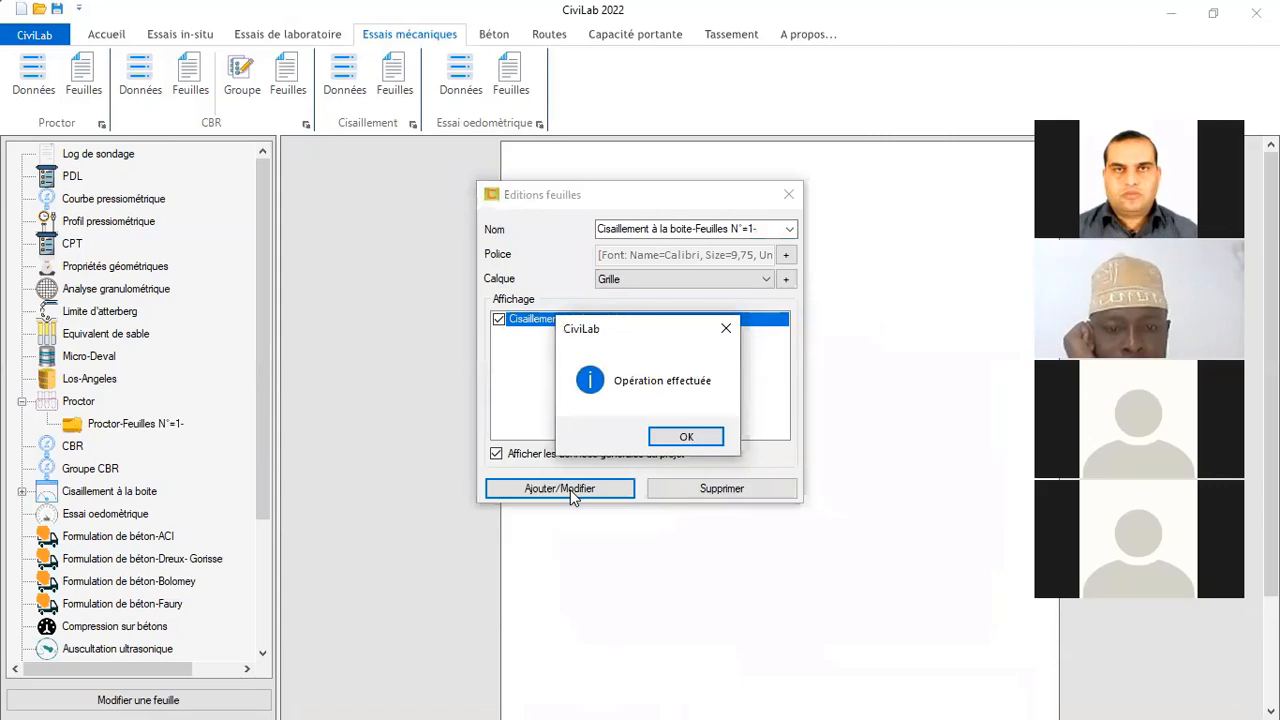
left_click(684, 438)
left_click(21, 401)
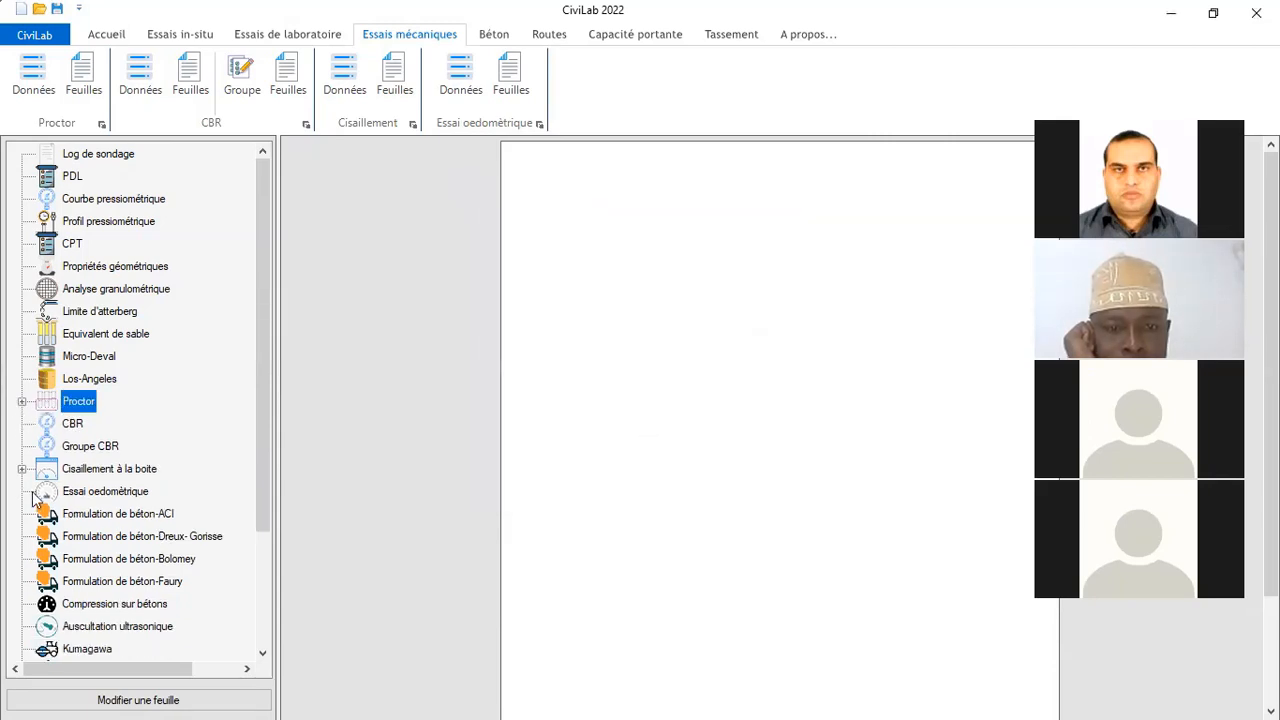
Display the sheet Cisaillement à la boite-Feuilles N°=1- from the project tree
left_click(21, 469)
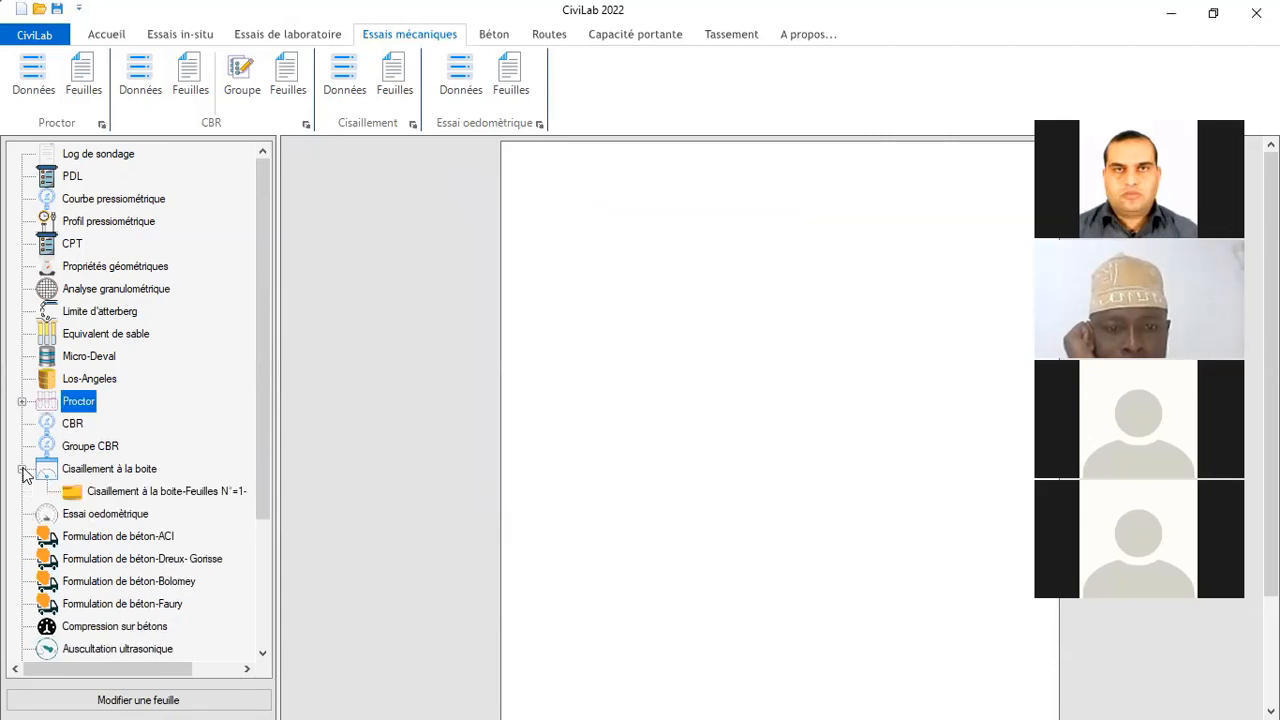
left_click(131, 492)
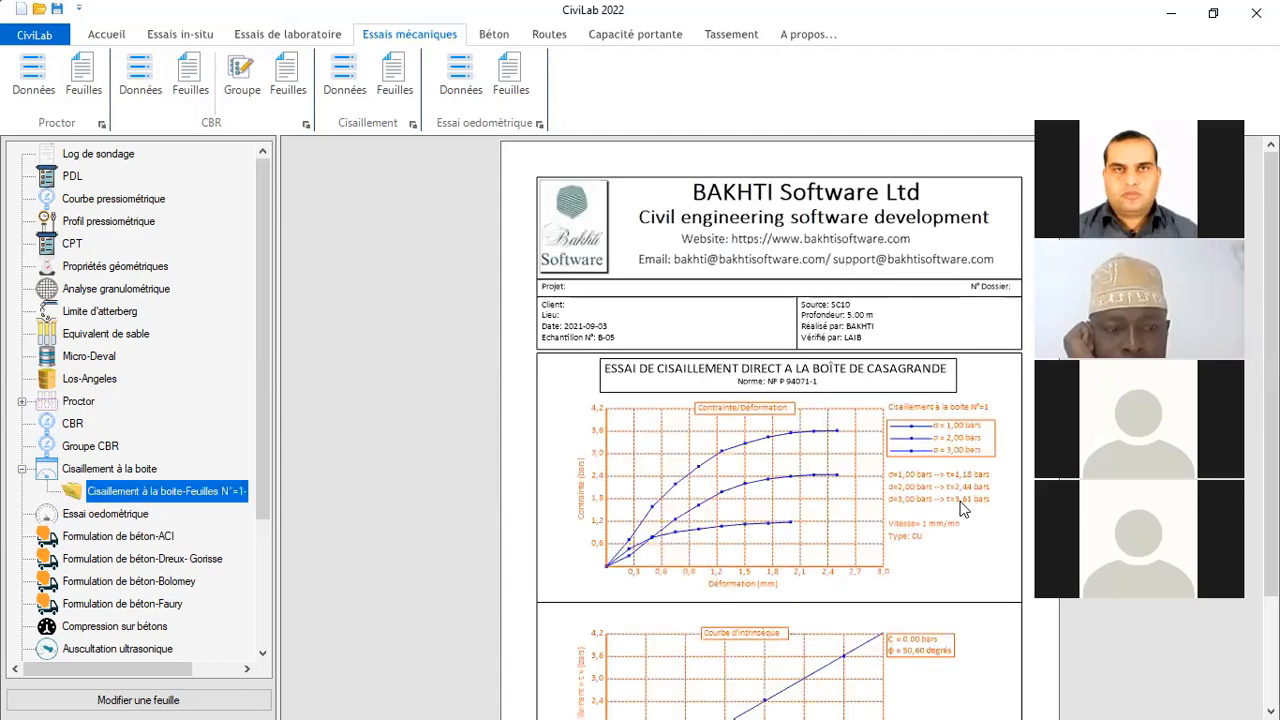
scroll(962, 510, "down", 2)
Set the page zoom to 100% and examine the sheet's stress/deformation curves and intrinsic curve
left_click(106, 34)
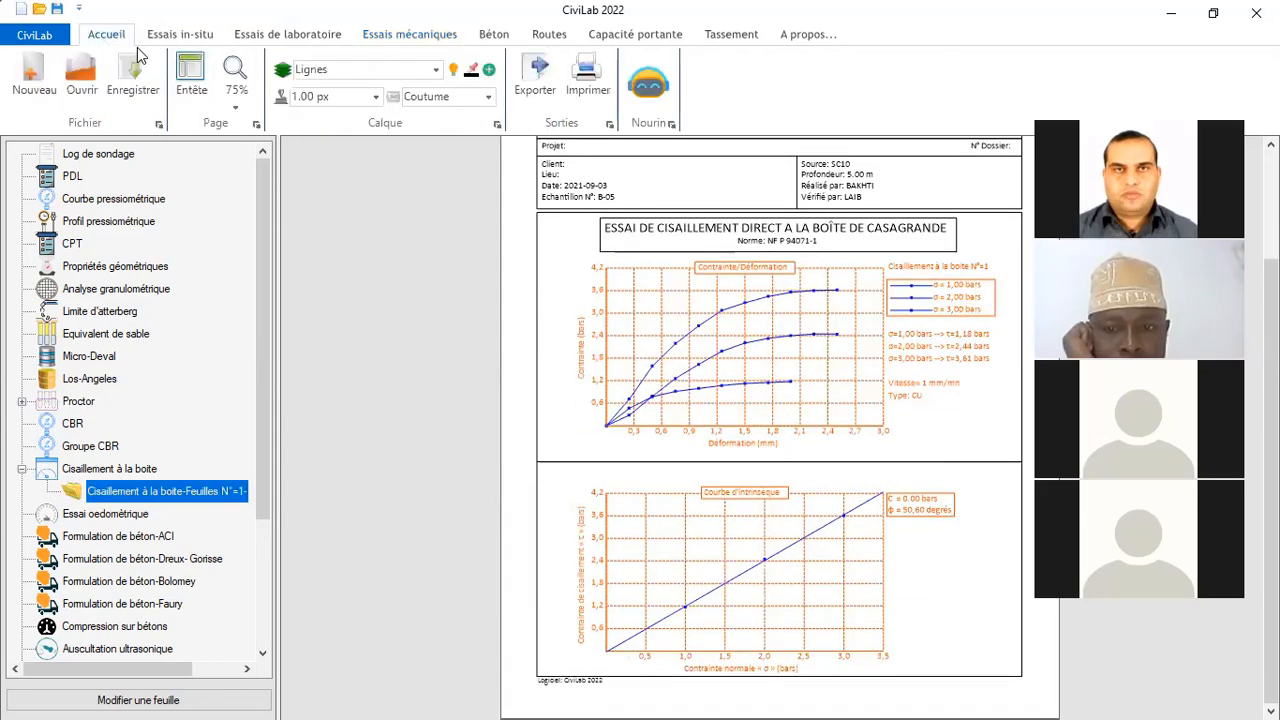
left_click(234, 100)
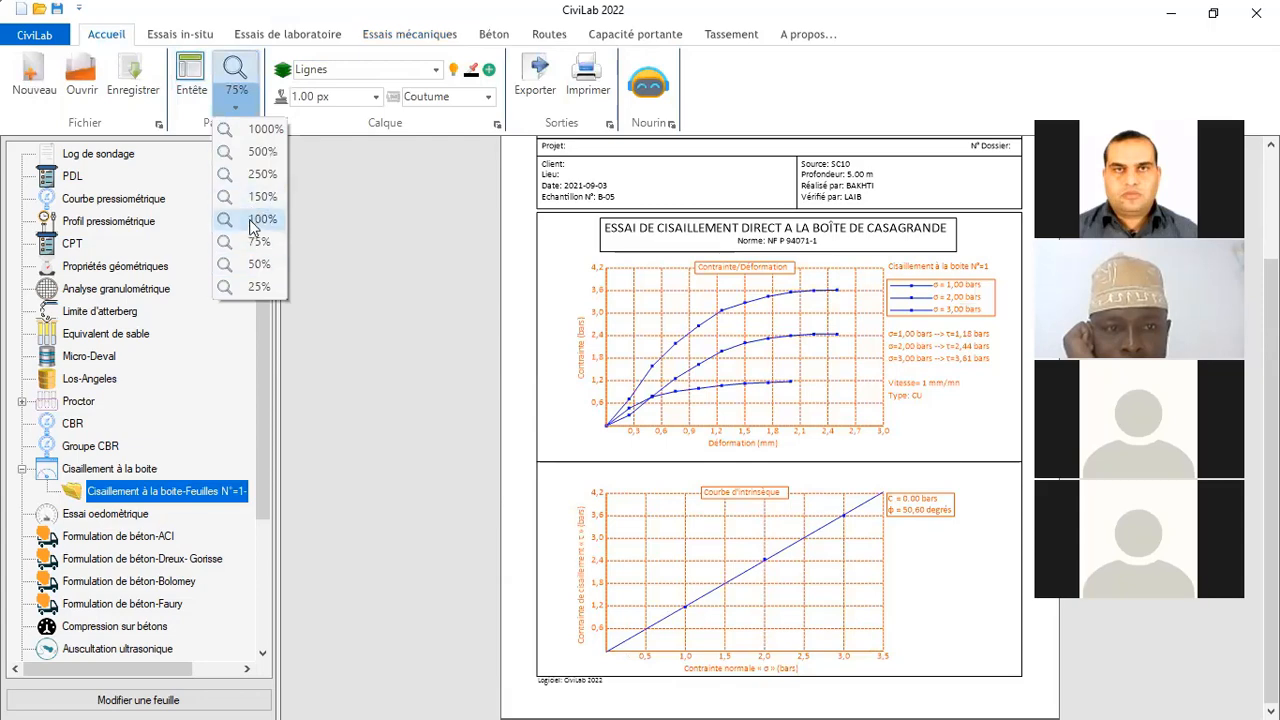
left_click(258, 219)
scroll(583, 445, "down", 5)
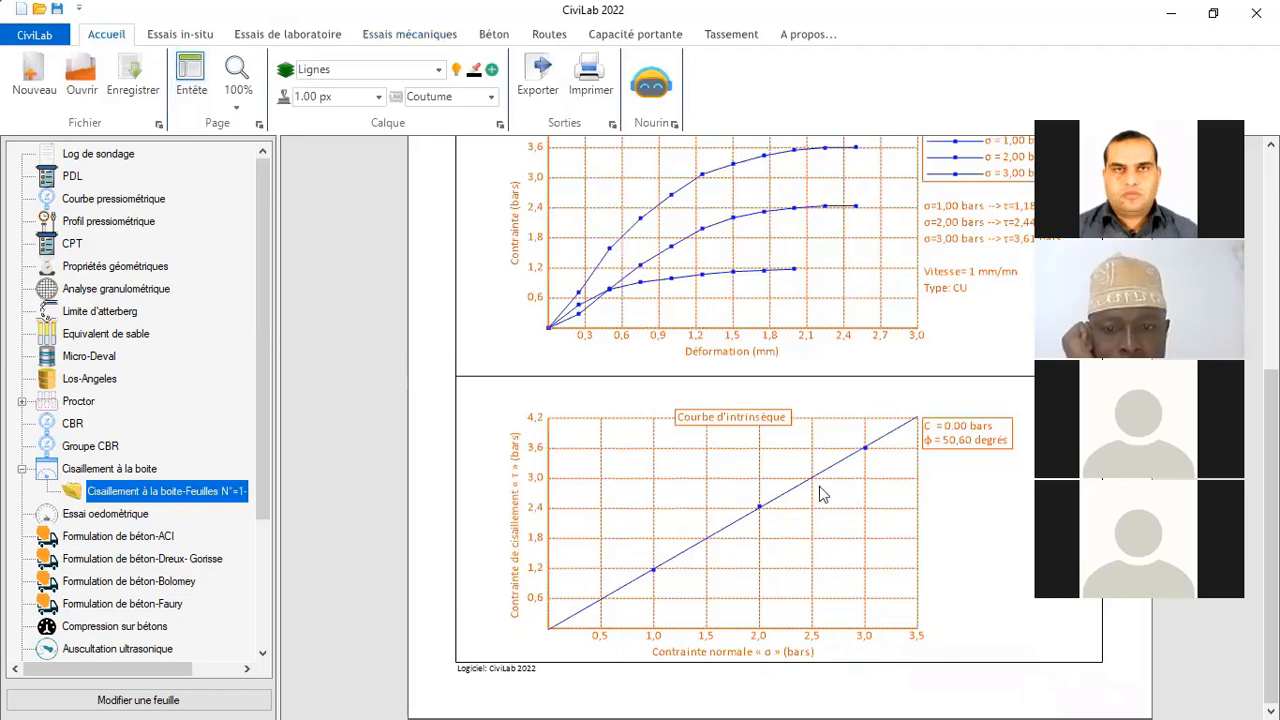
scroll(697, 473, "up", 5)
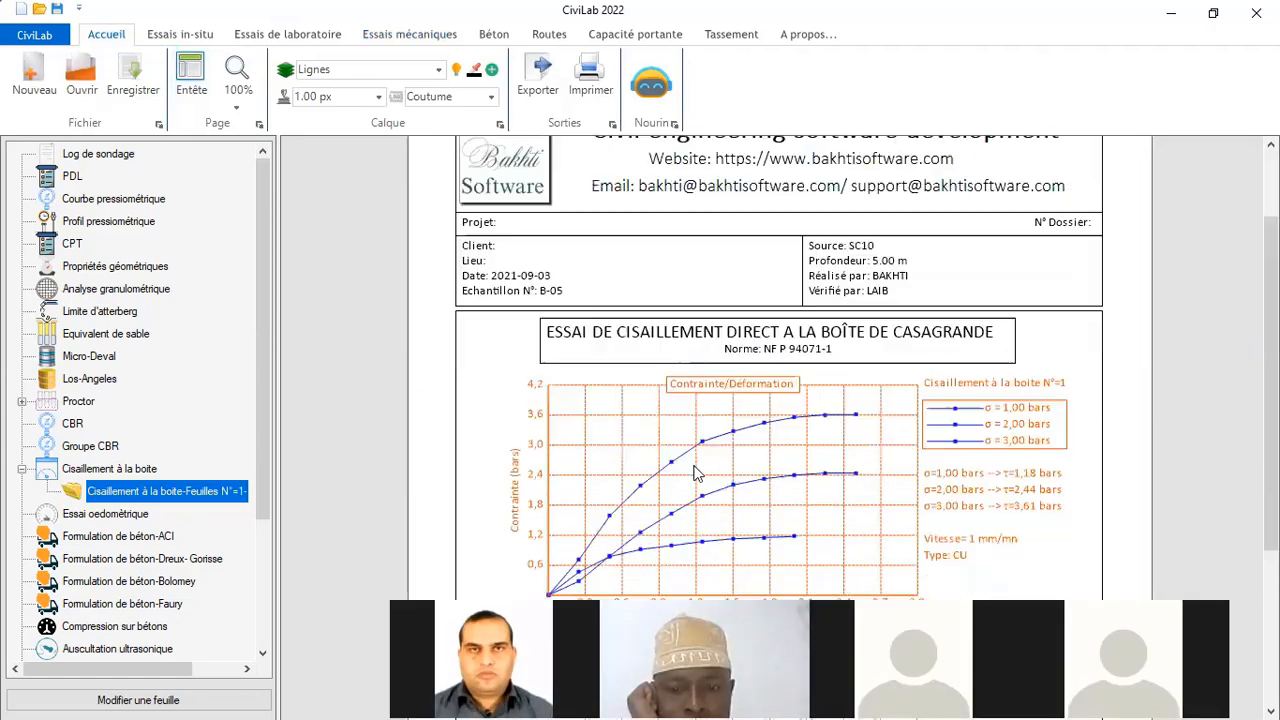
scroll(697, 473, "down", 5)
scroll(697, 473, "up", 4)
scroll(696, 472, "down", 4)
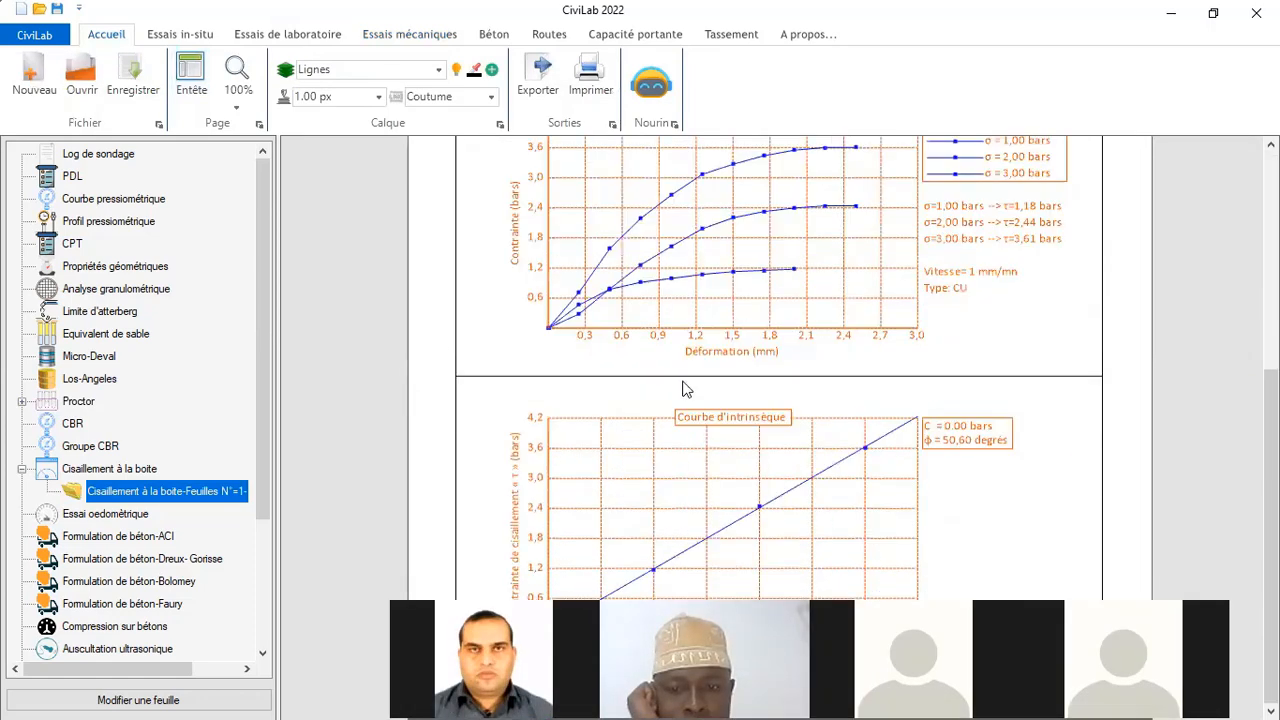
Change the colour of the Grille layer to black and review the shear results on the sheet
left_click(438, 69)
left_click(313, 213)
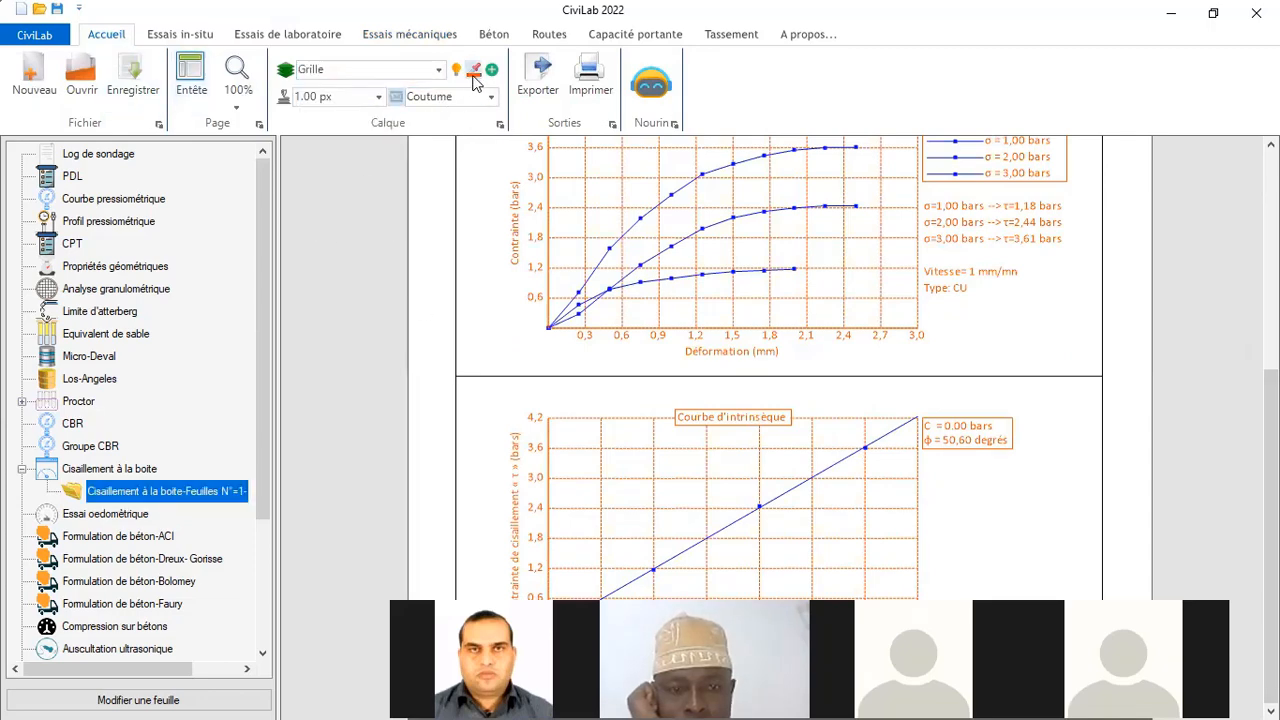
left_click(474, 69)
left_click(574, 431)
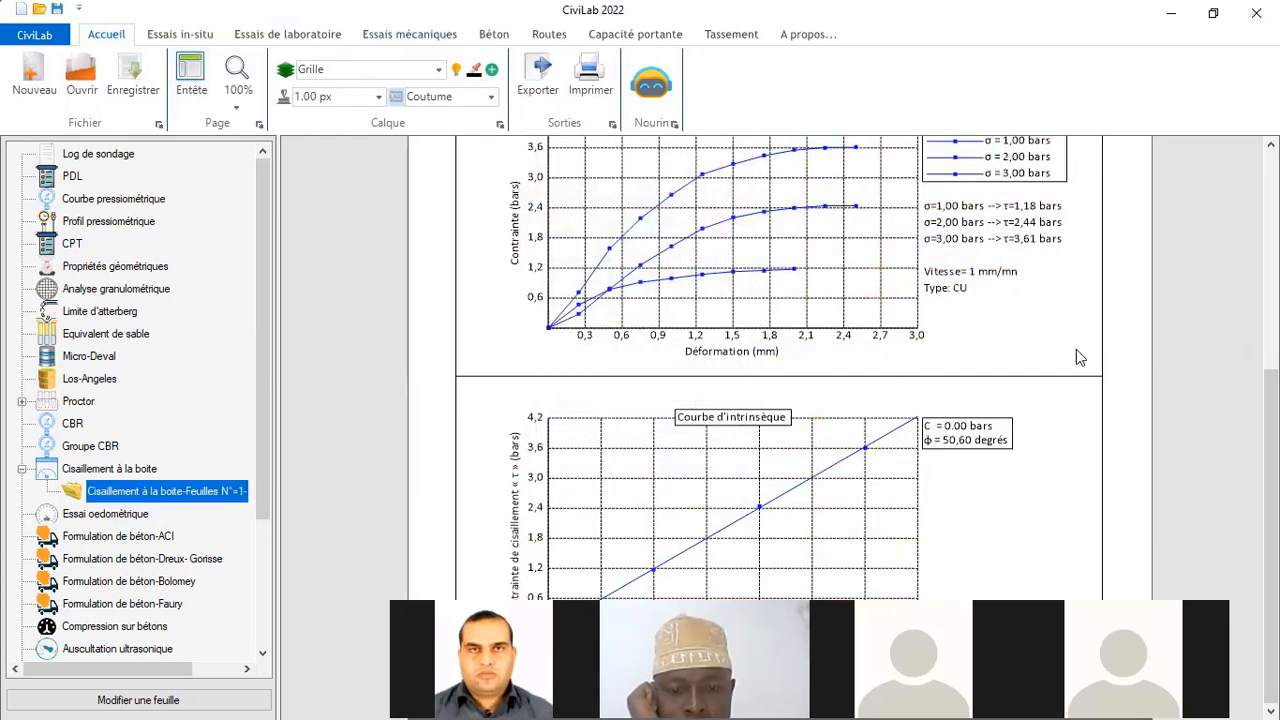
scroll(1070, 351, "up", 2)
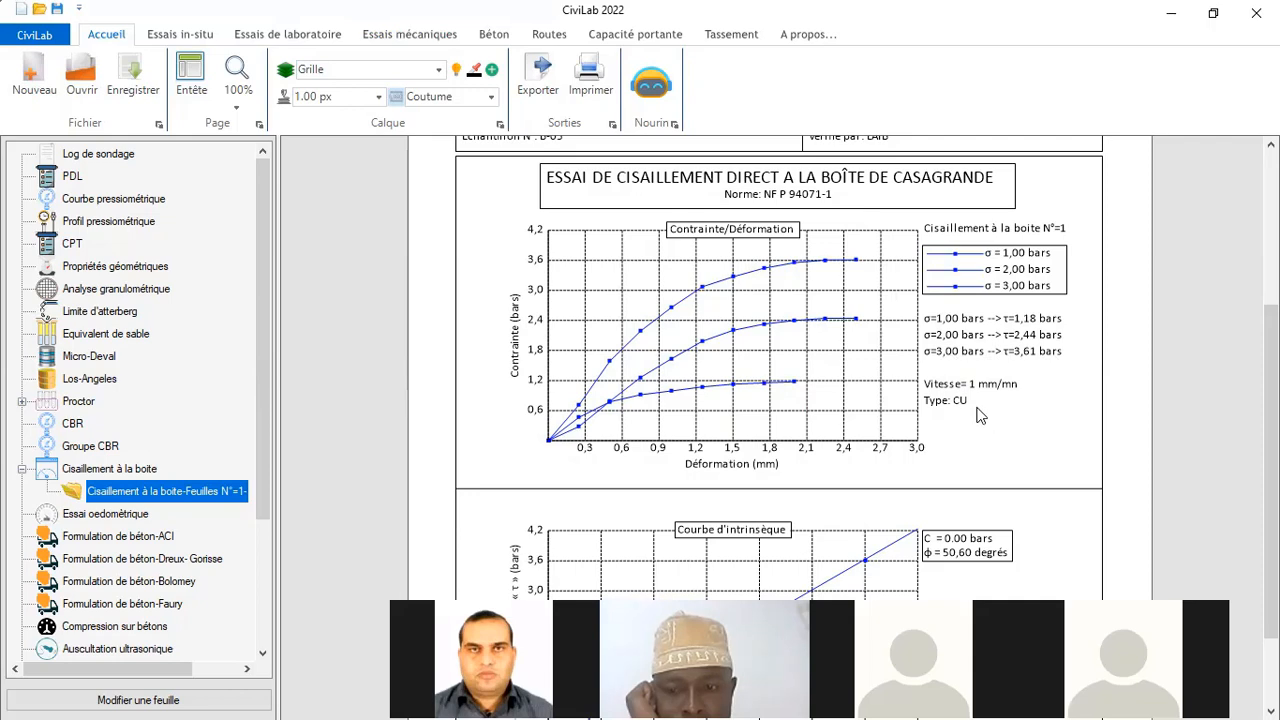
scroll(980, 416, "down", 1)
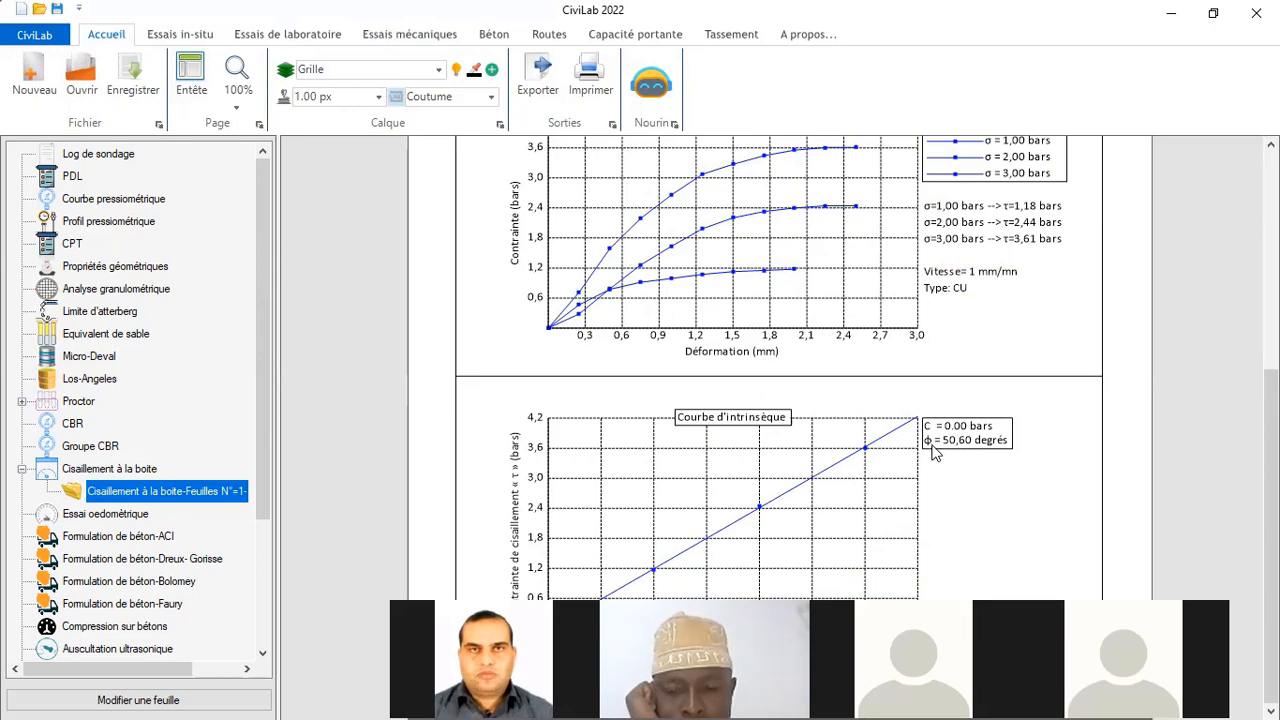
scroll(933, 452, "up", 4)
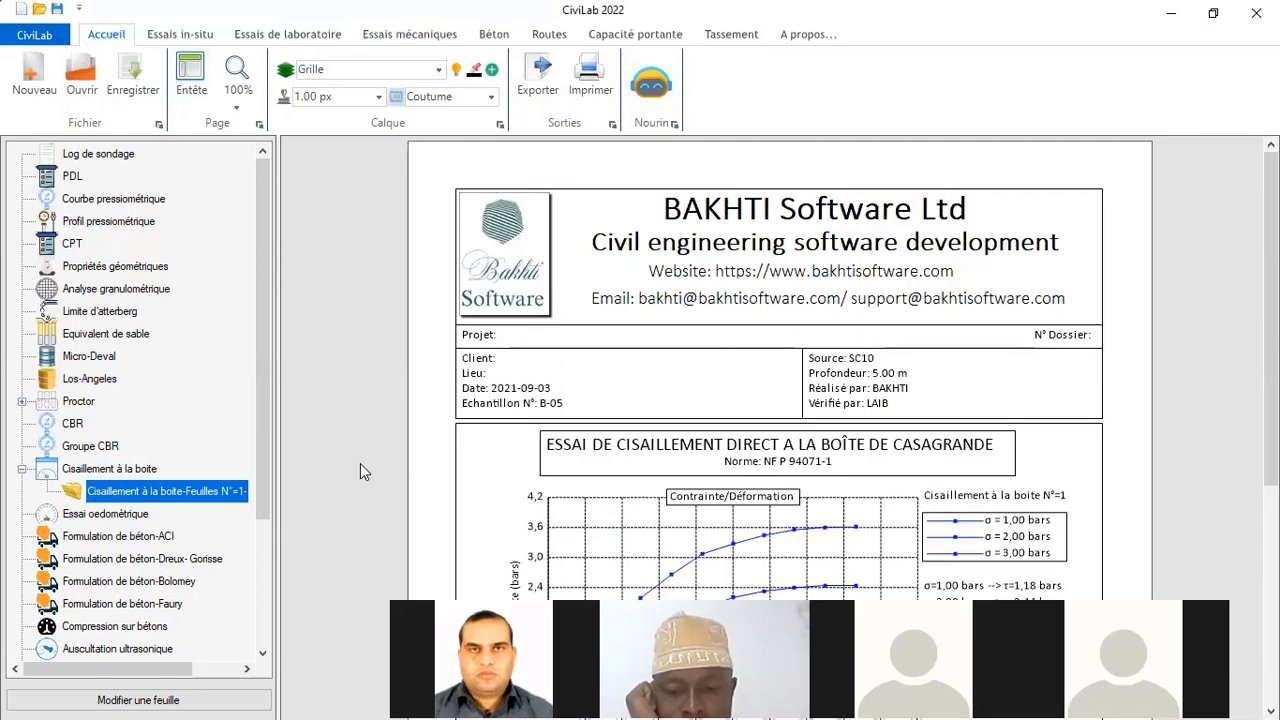
Collapse the Cisaillement à la boite branch and display the sheet Proctor-Feuilles N°=1- to examine its curve
left_click(21, 468)
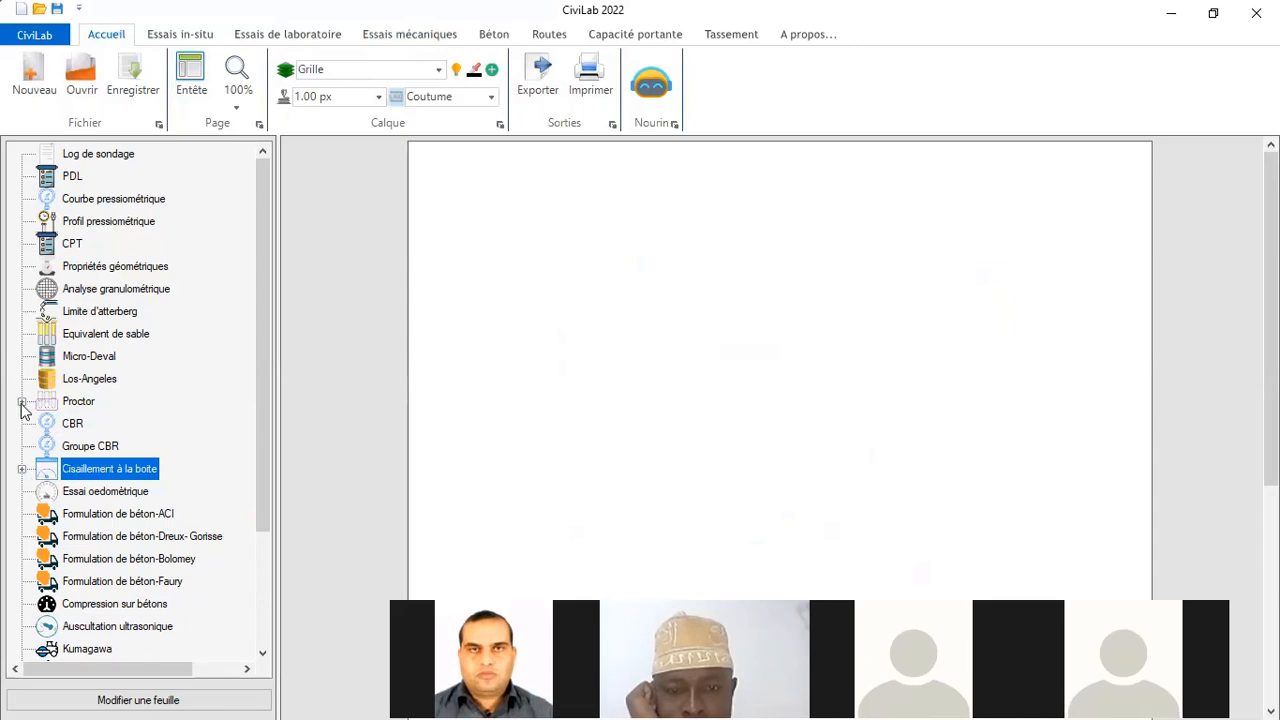
left_click(21, 401)
left_click(112, 426)
scroll(606, 392, "down", 5)
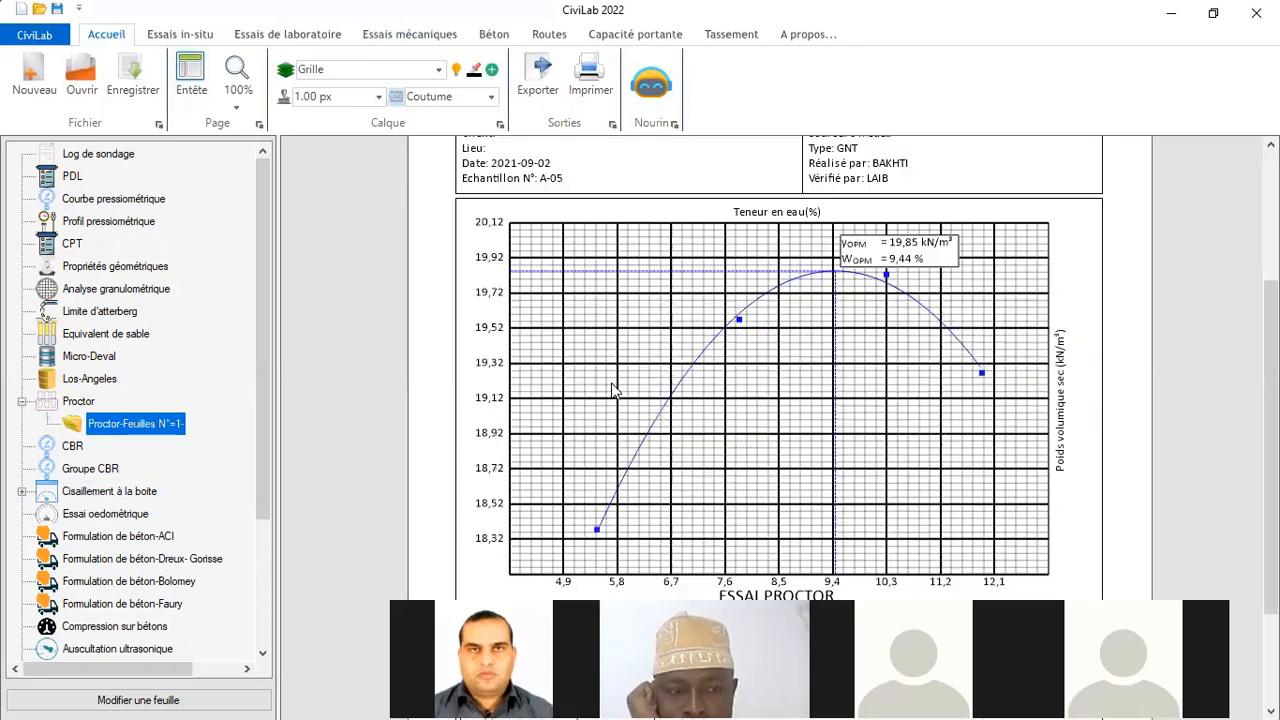
scroll(601, 391, "up", 1)
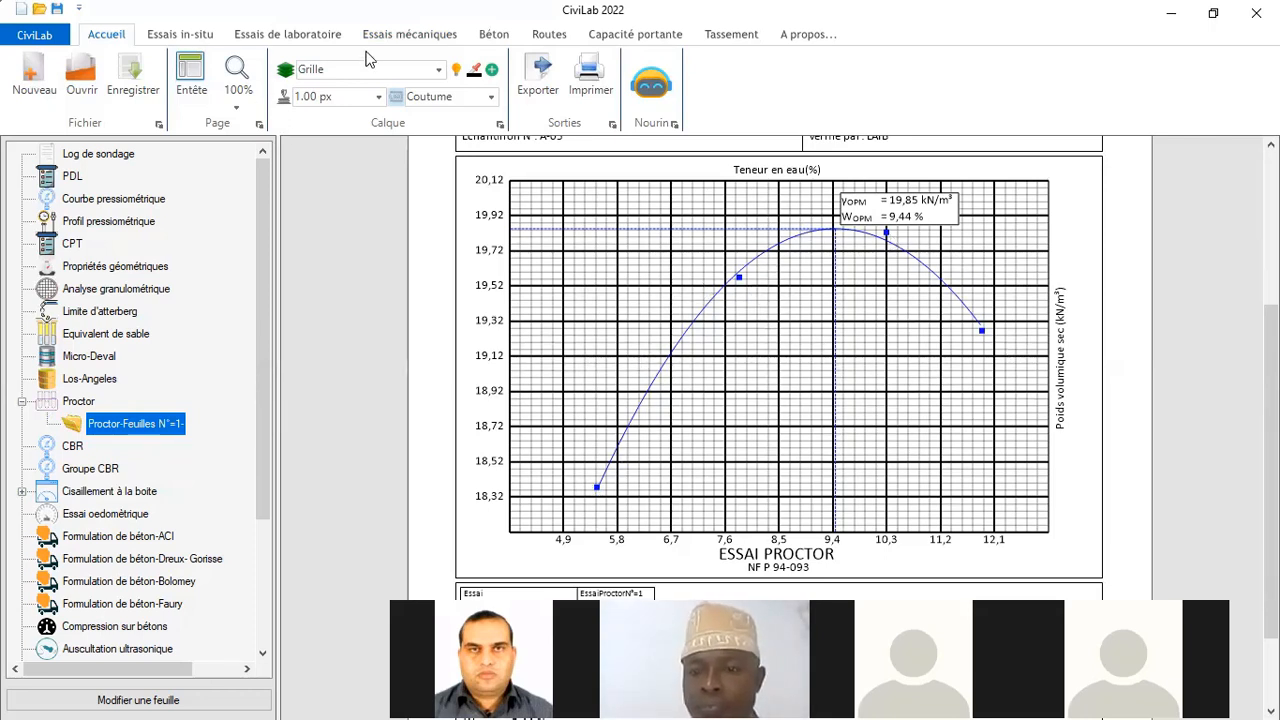
Set the curve degree of the Proctor test EssaiProctorN°=1 to 3, save the modification and check the redrawn curve
left_click(282, 36)
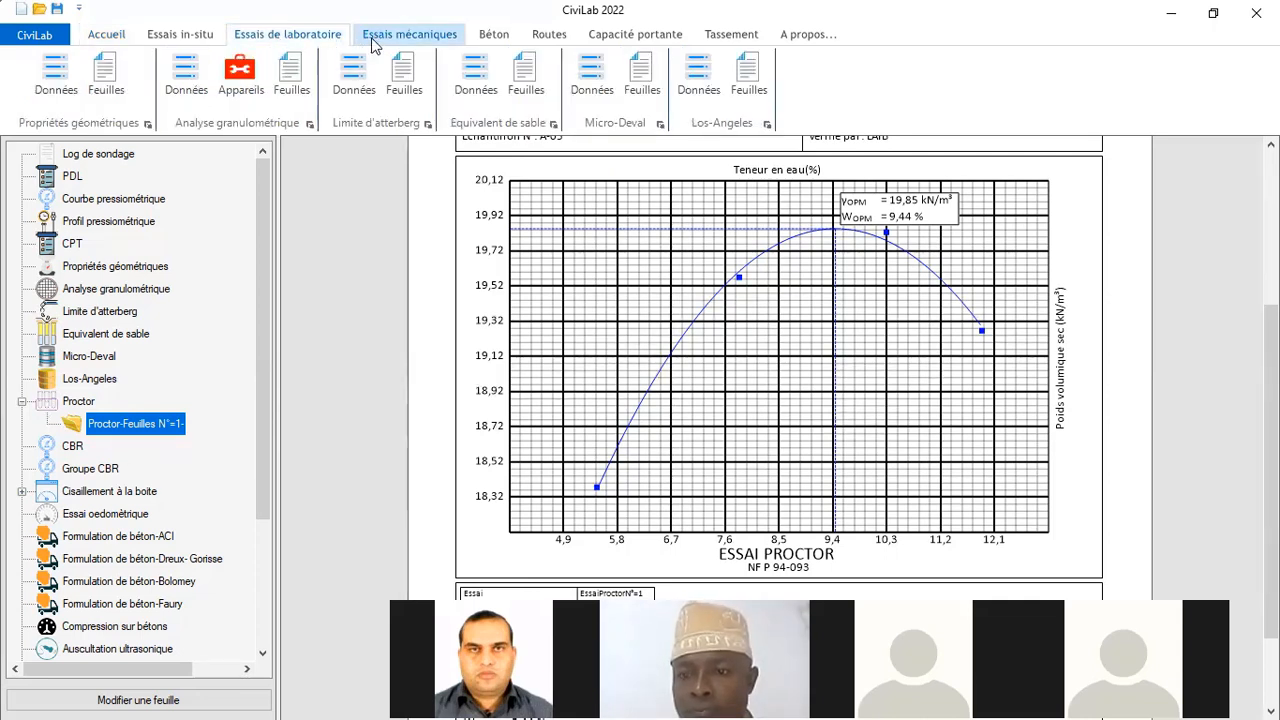
left_click(378, 38)
left_click(52, 90)
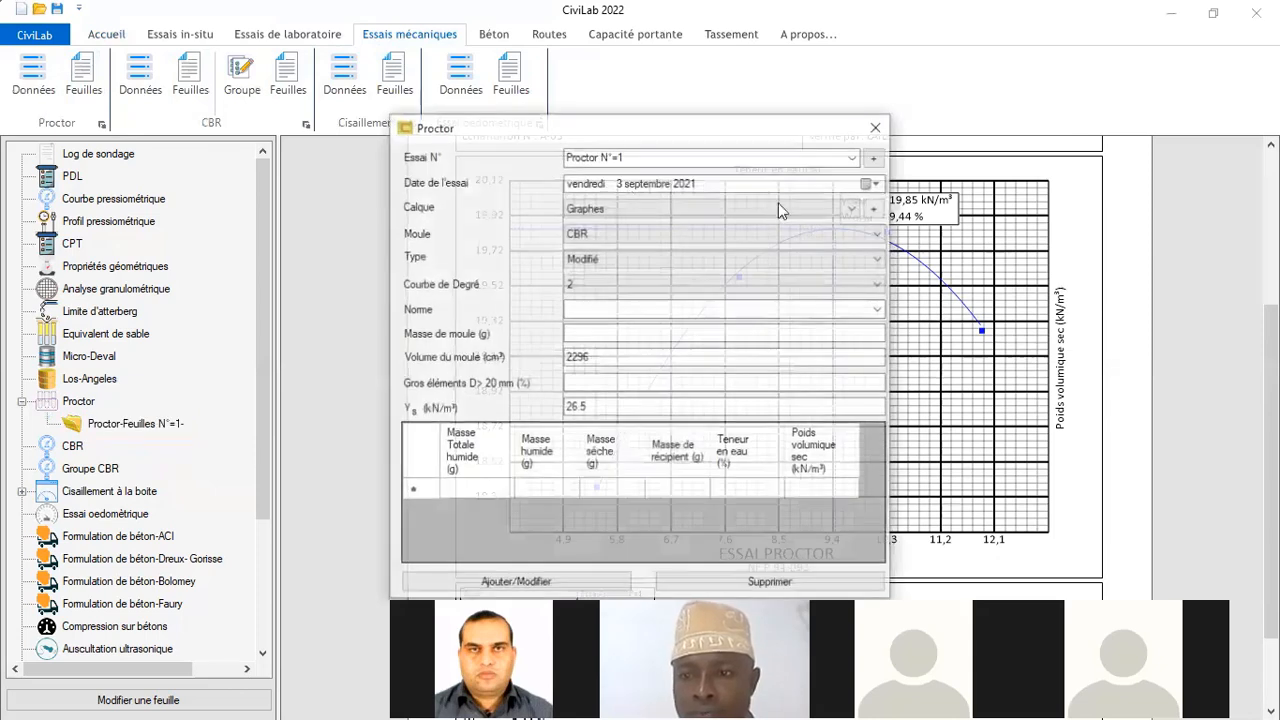
left_click(853, 156)
left_click(645, 175)
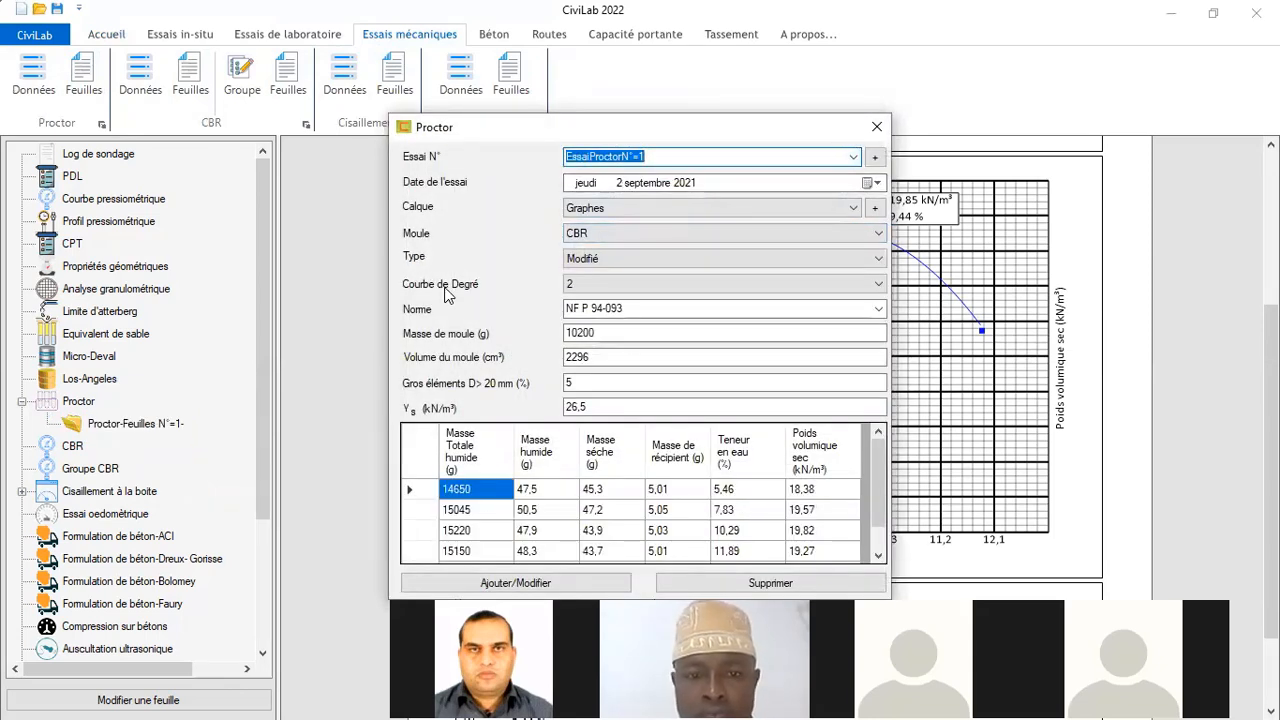
left_click(575, 286)
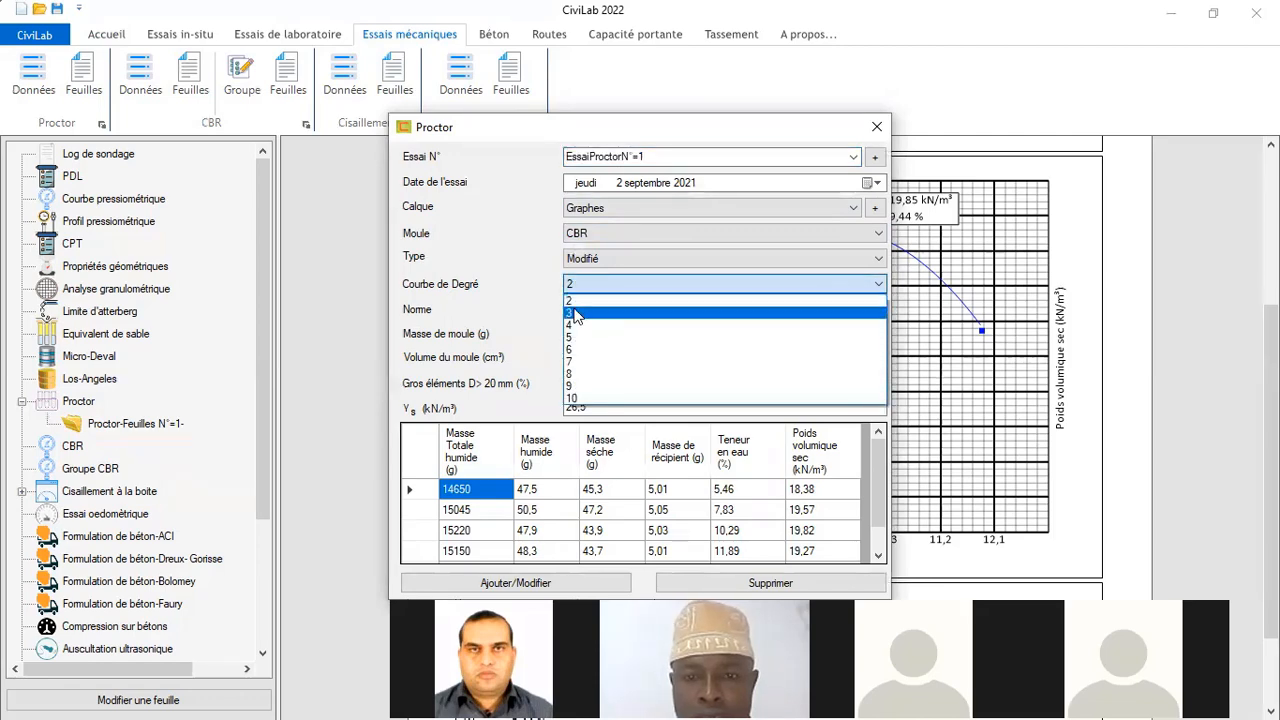
left_click(570, 310)
left_click(525, 581)
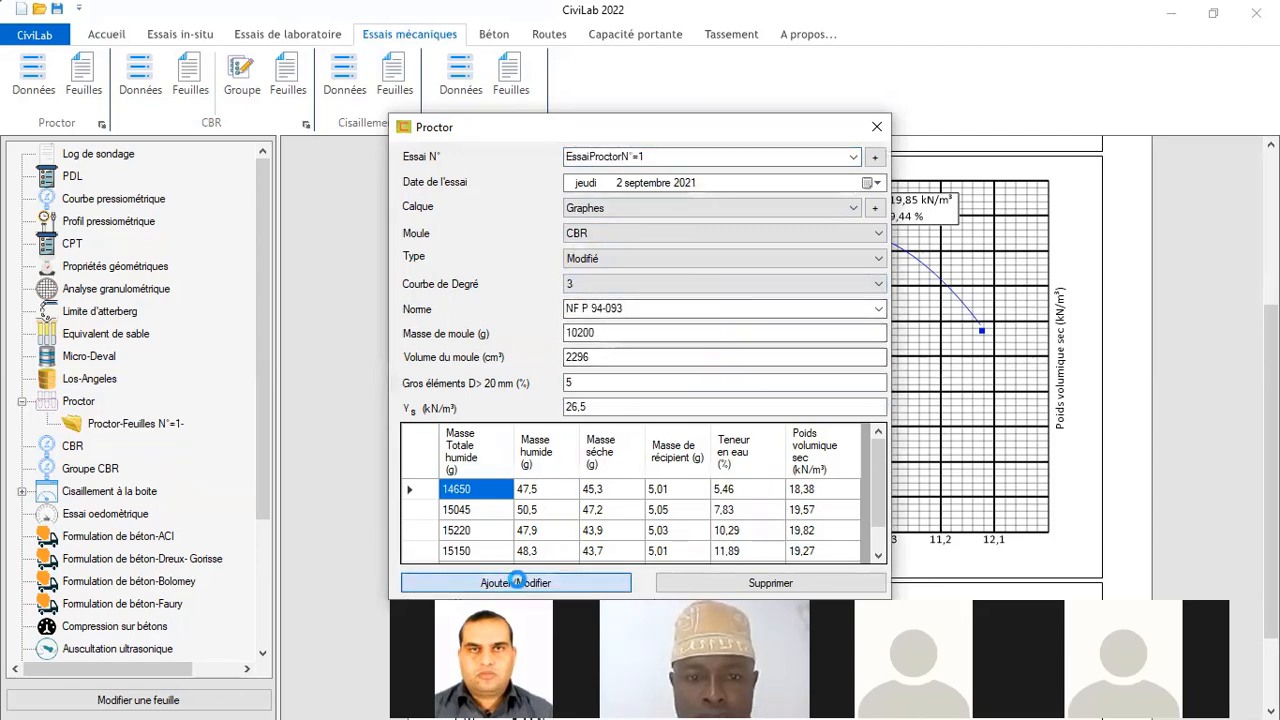
left_click(686, 437)
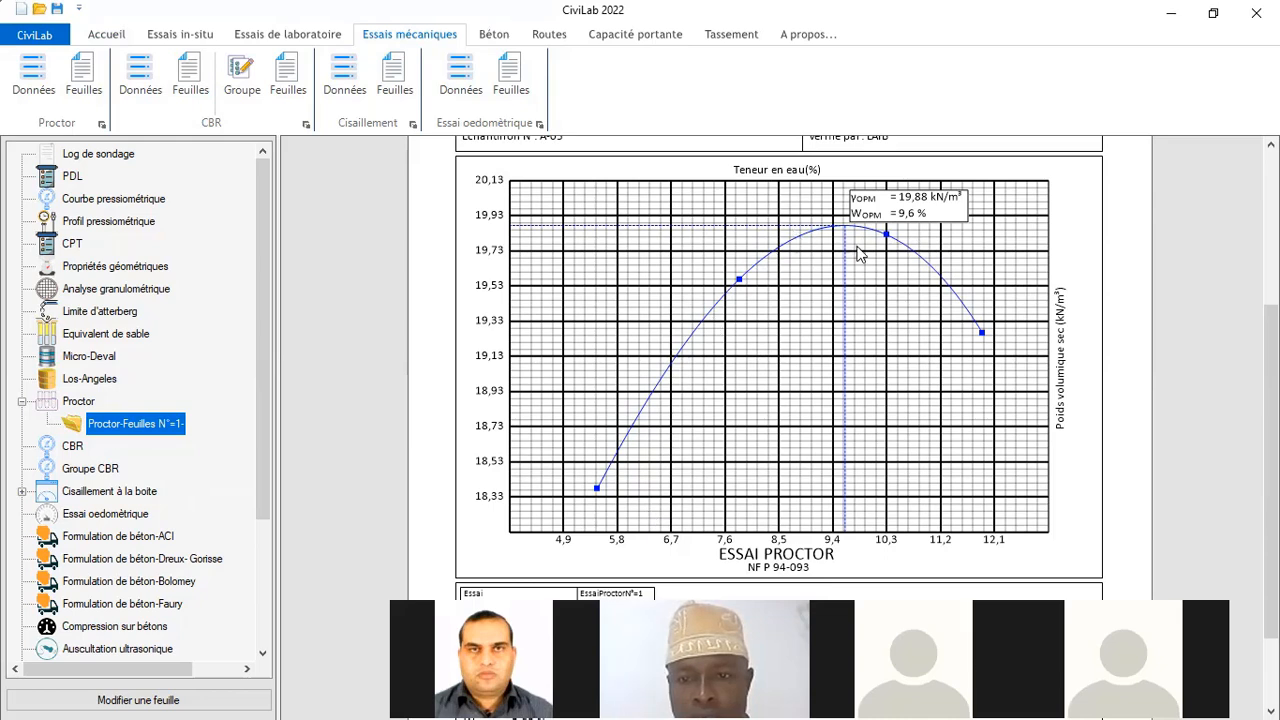
scroll(823, 357, "down", 2)
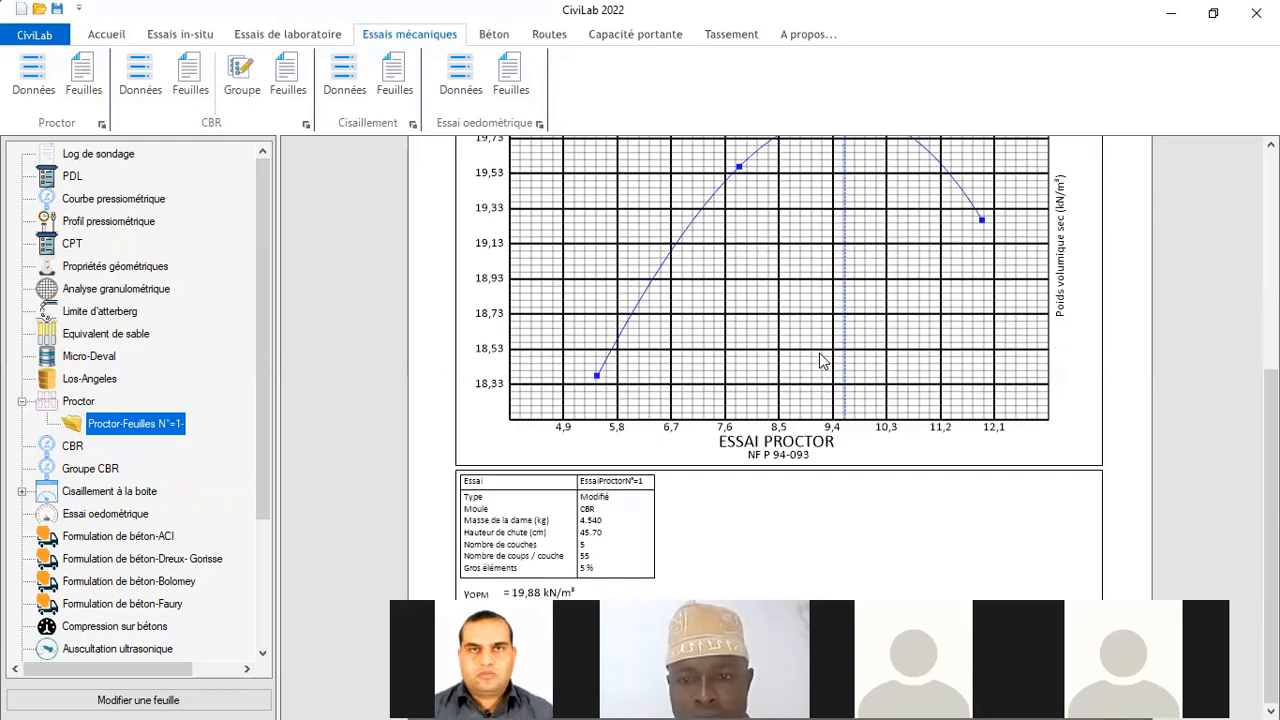
scroll(820, 360, "up", 5)
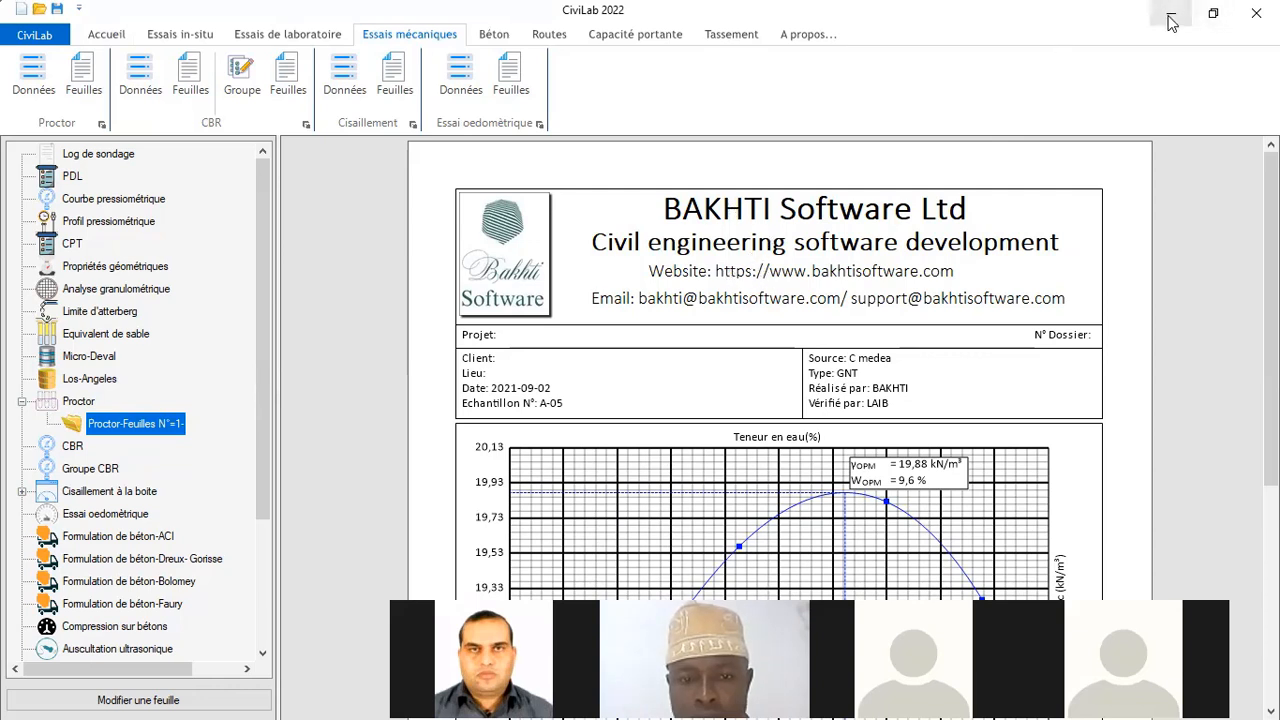
Open the oedometer test data and remove the words "Essai oedométrique" from the test name, keeping N°=1
left_click(460, 90)
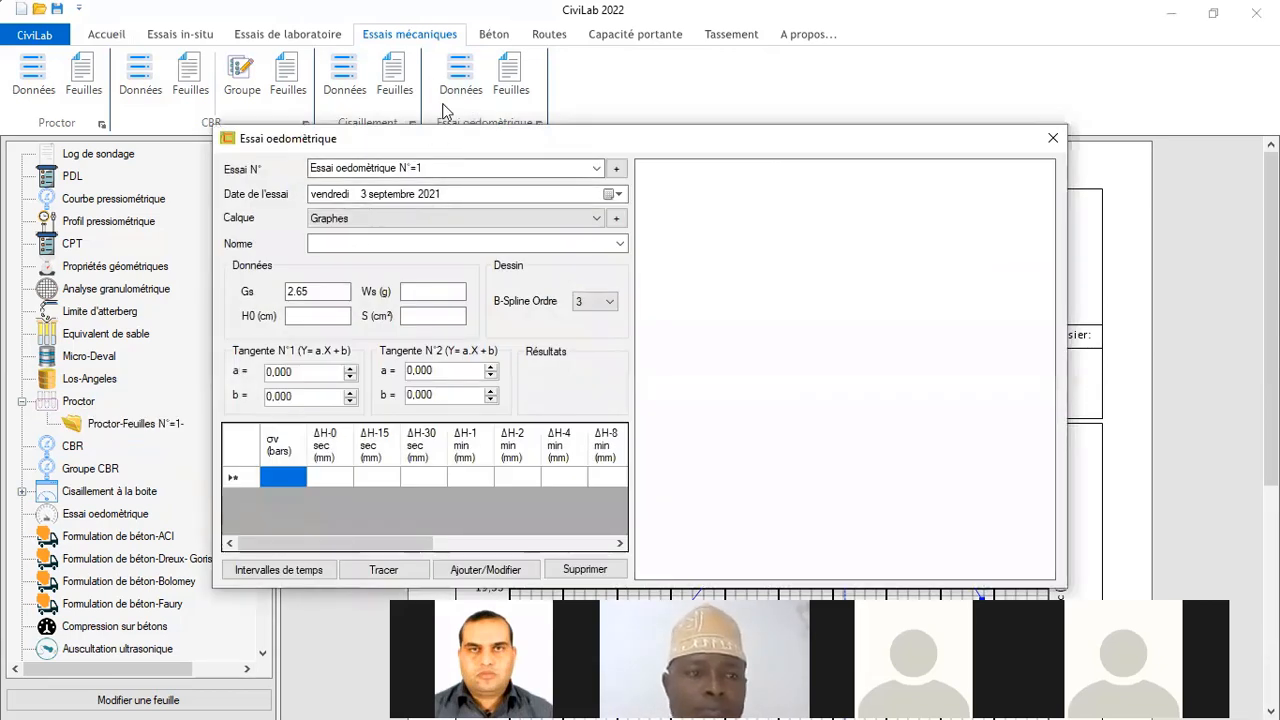
left_click(460, 168)
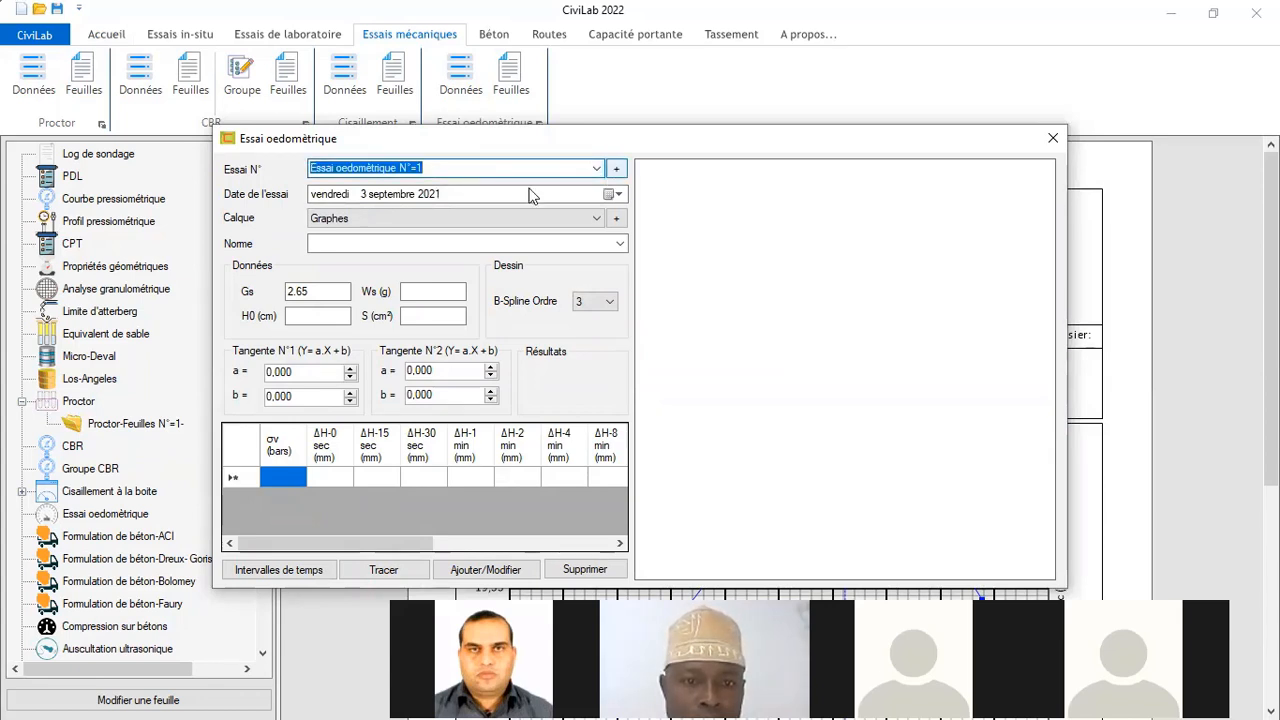
left_click(389, 169)
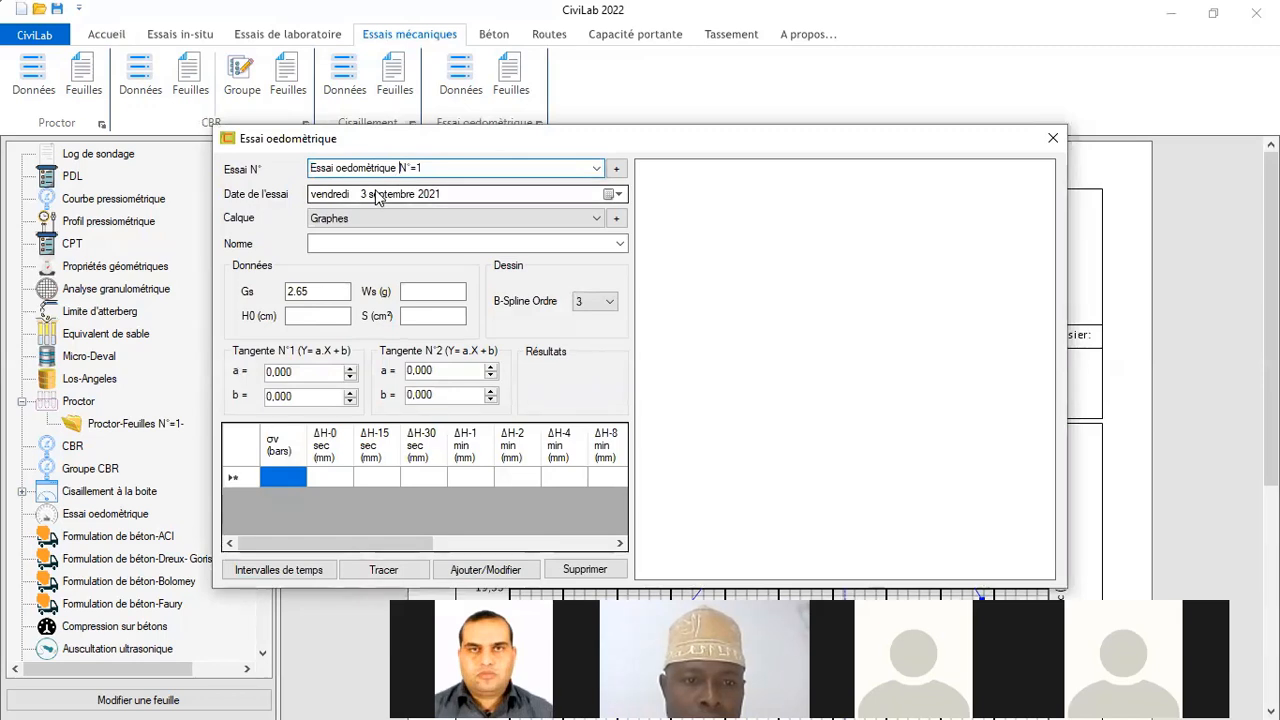
key("BackSpace")
key("BackSpace")
key("BackSpace")
key("BackSpace")
key("BackSpace")
key("BackSpace")
key("BackSpace")
key("BackSpace")
key("BackSpace")
key("BackSpace")
key("BackSpace")
key("BackSpace")
key("BackSpace")
key("BackSpace")
key("BackSpace")
key("BackSpace")
key("BackSpace")
key("BackSpace")
key("BackSpace")
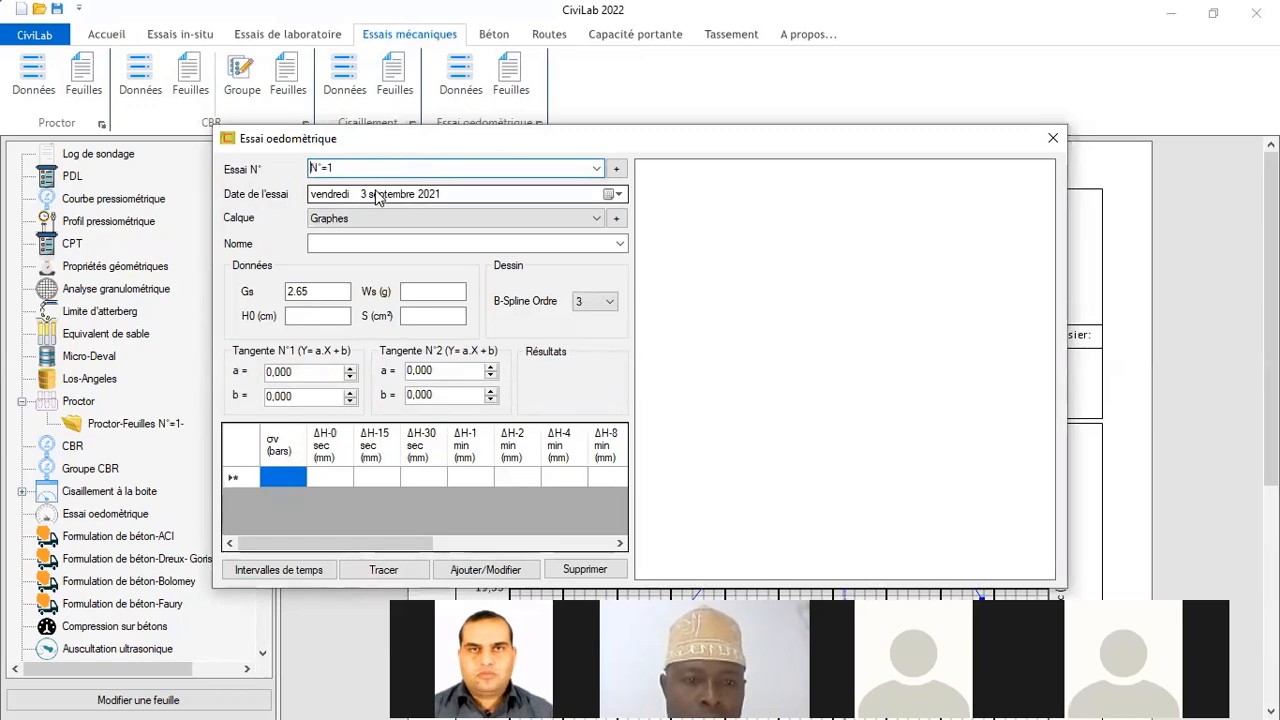
type("Intpb")
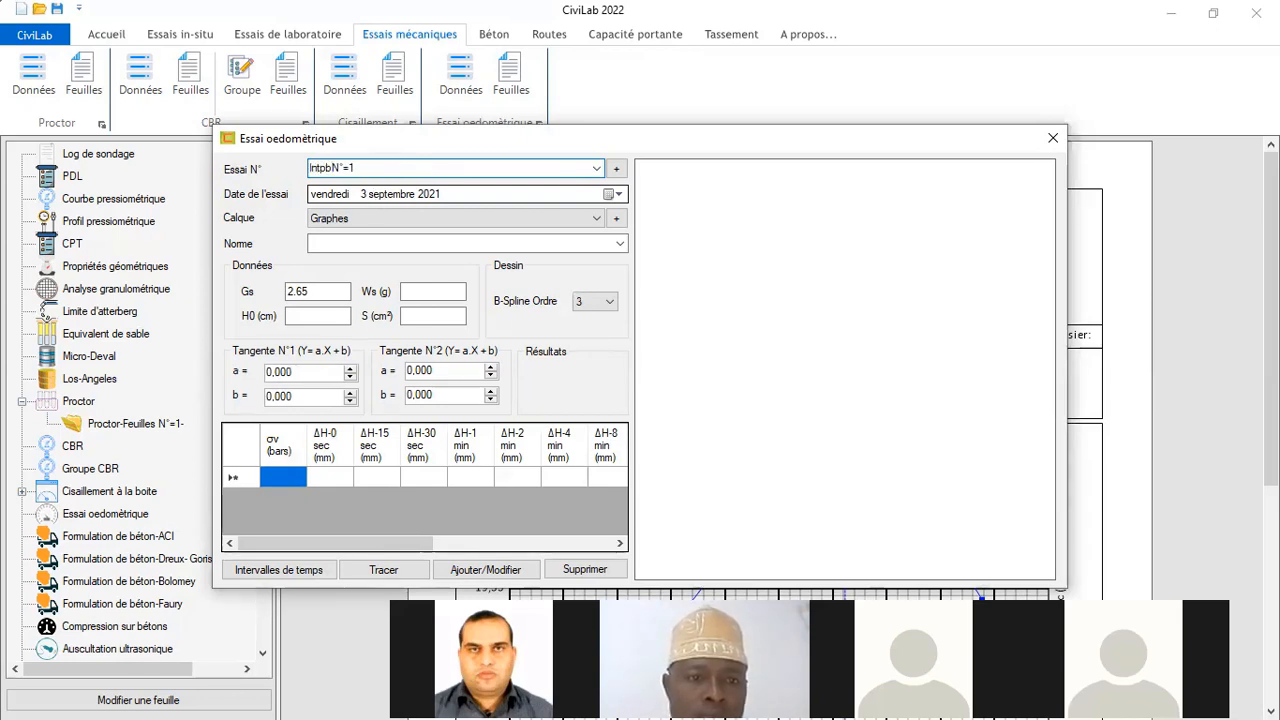
key("BackSpace")
key("BackSpace")
key("BackSpace")
key("BackSpace")
key("BackSpace")
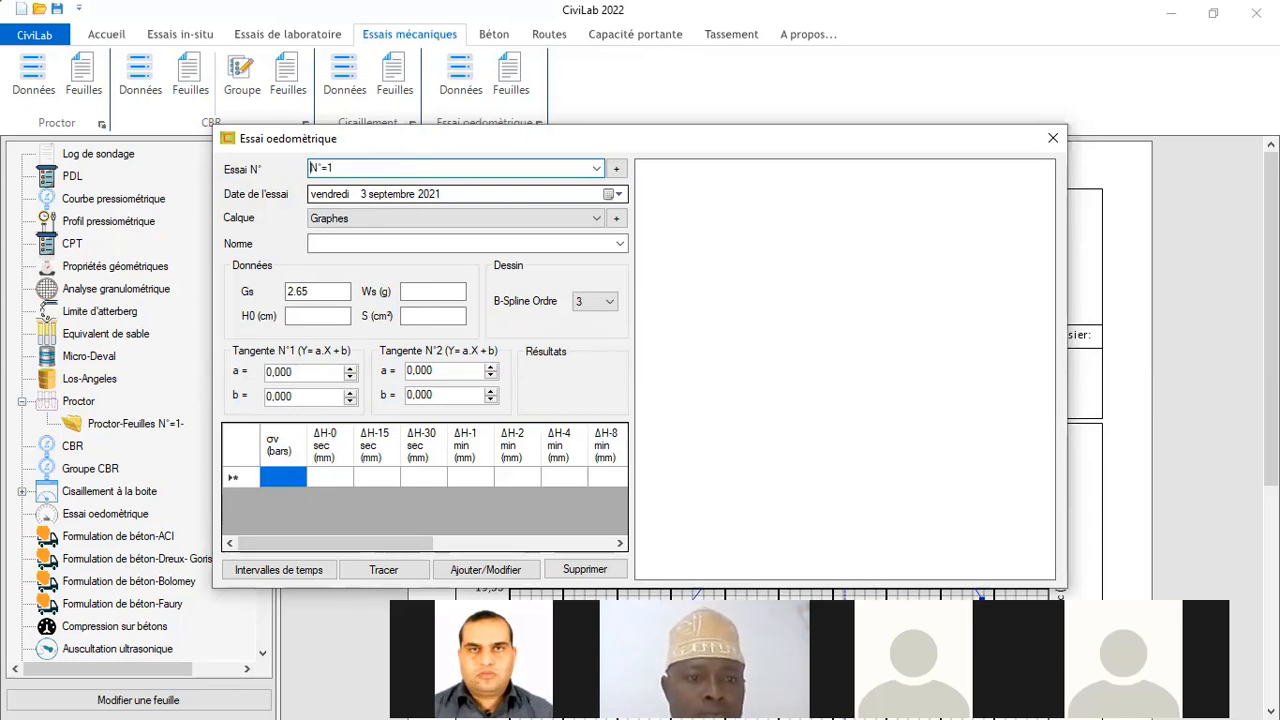
Put LNTPOD in front of N°=1 so the oedometer test is named LNTPODN°=1
type("LNT")
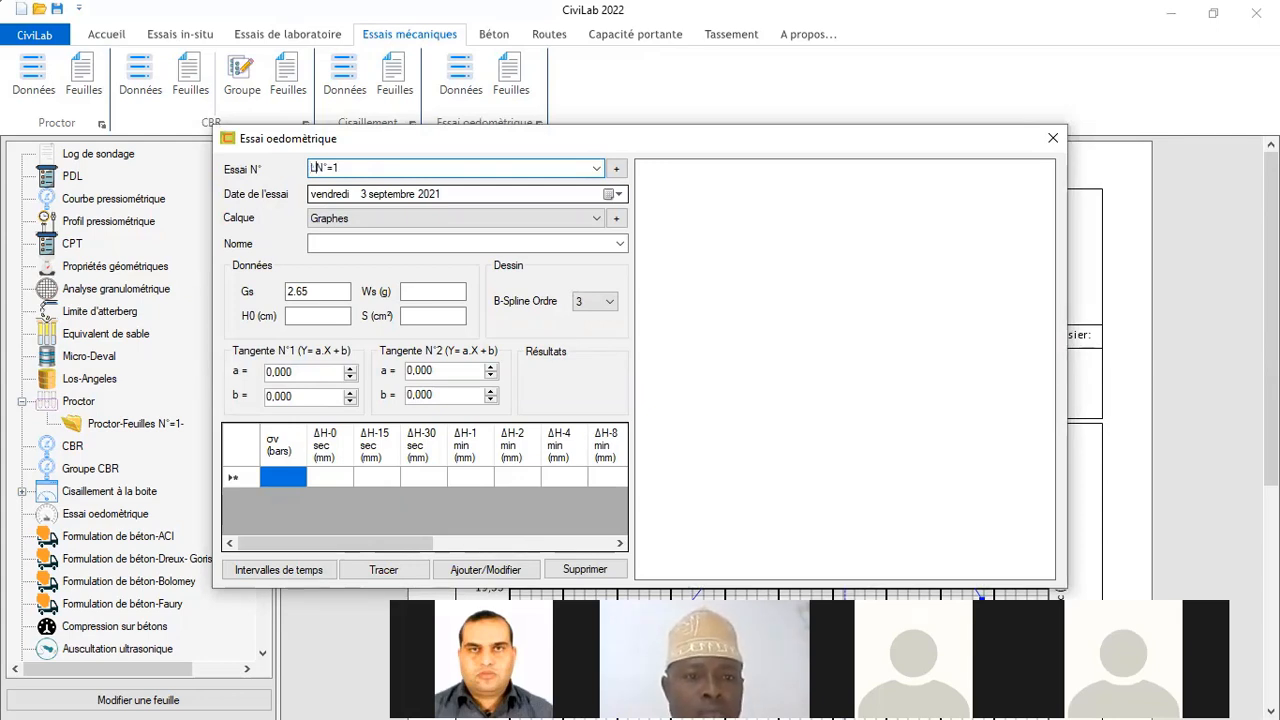
type("PO")
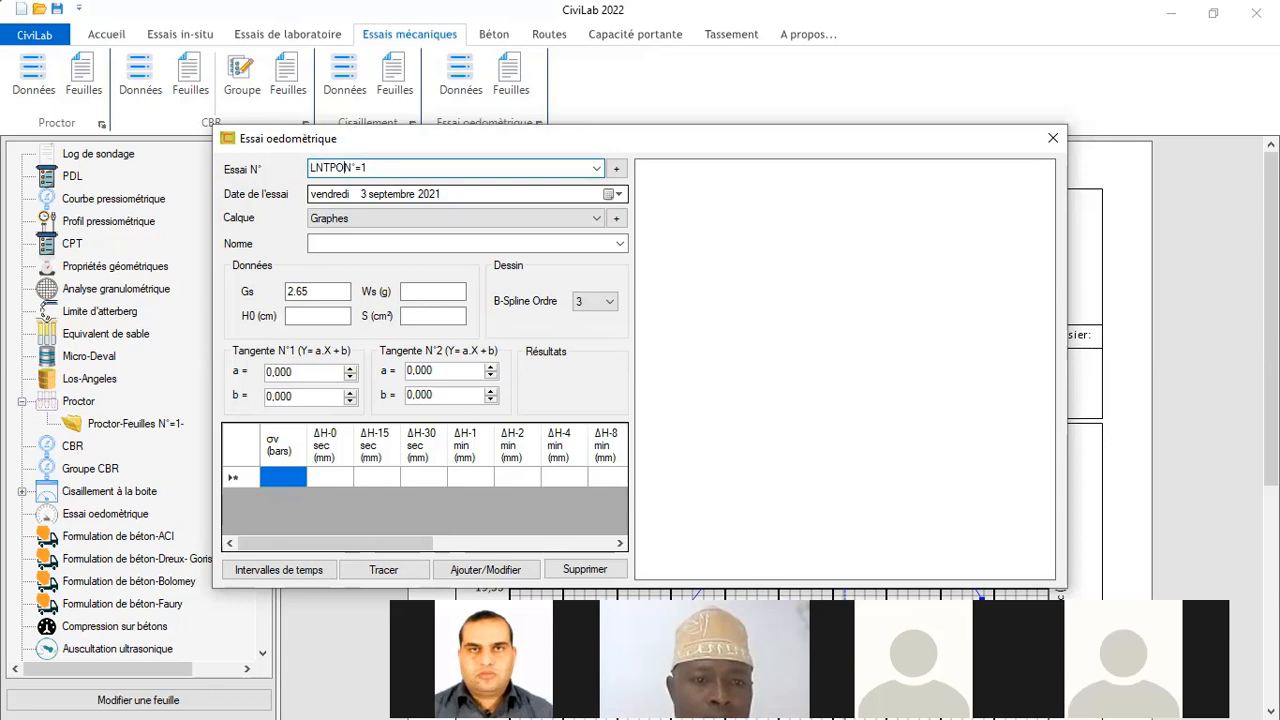
type("D")
key("Tab")
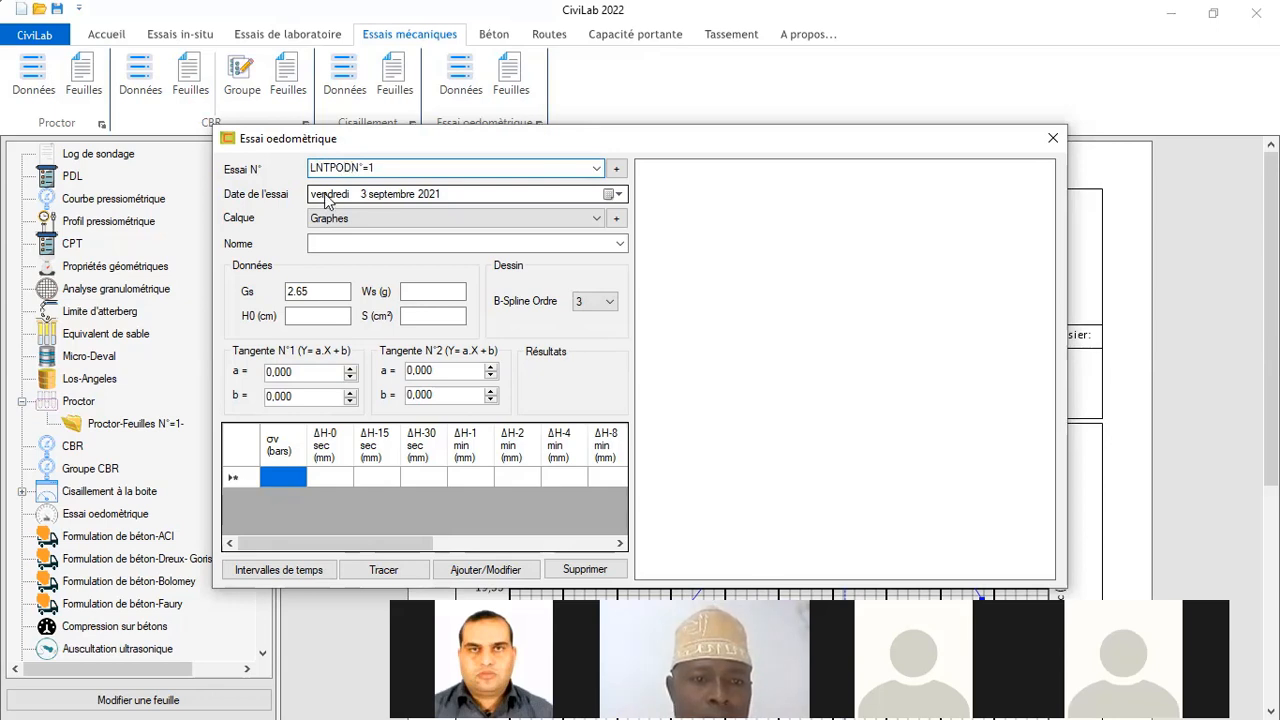
key("Tab")
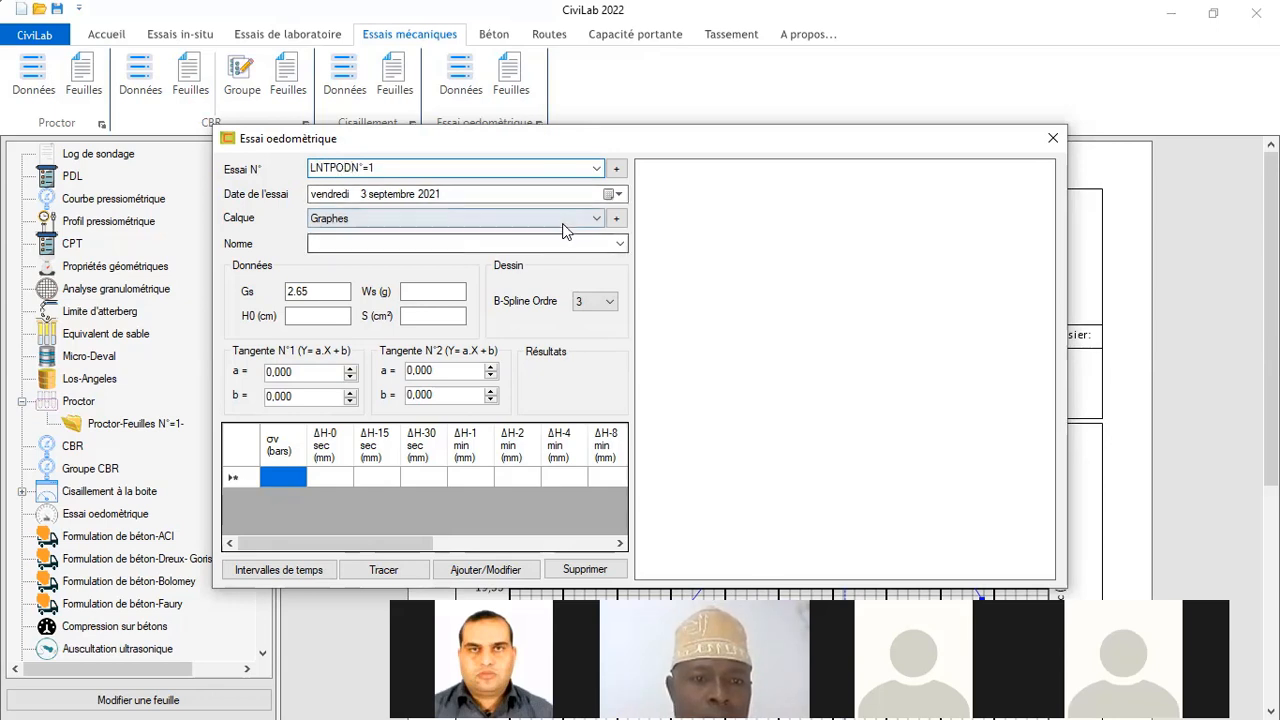
Open the general data of the oedometer test and enter sample number C-01, source SC08 and depth 5.2 m
left_click(616, 168)
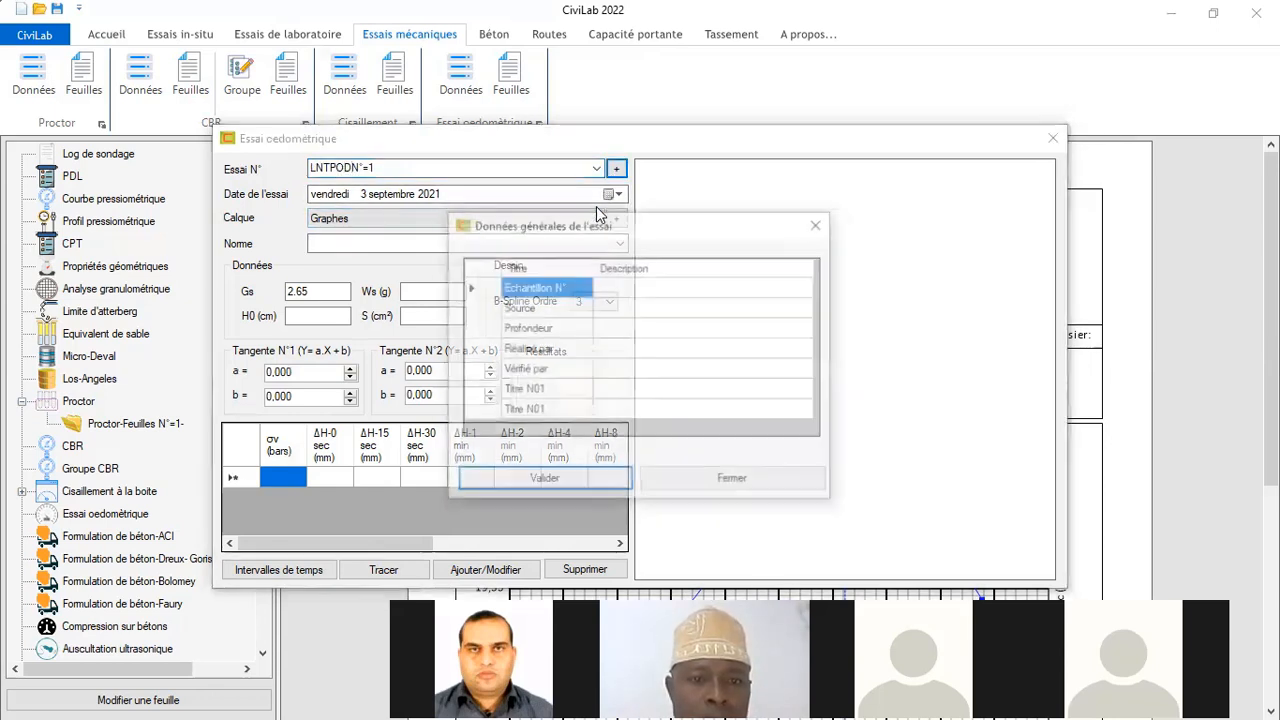
left_click(613, 289)
left_click(613, 289)
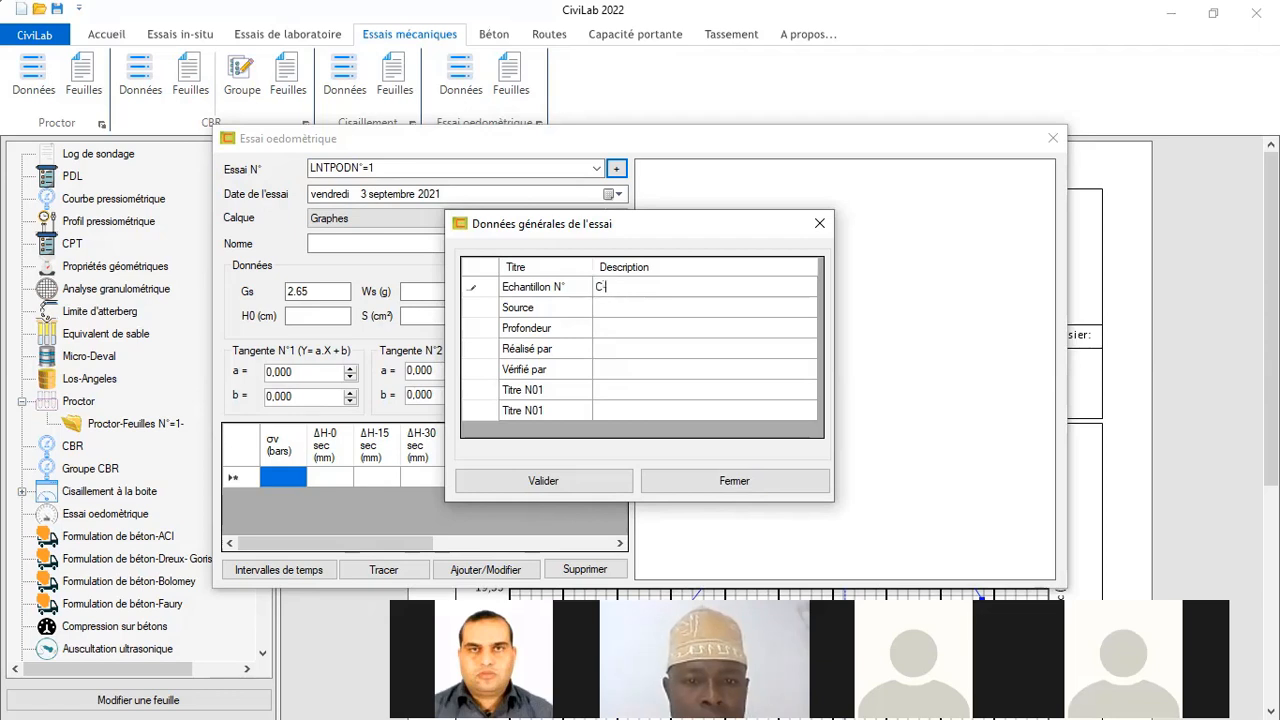
left_click(624, 307)
left_click(624, 307)
type("SC")
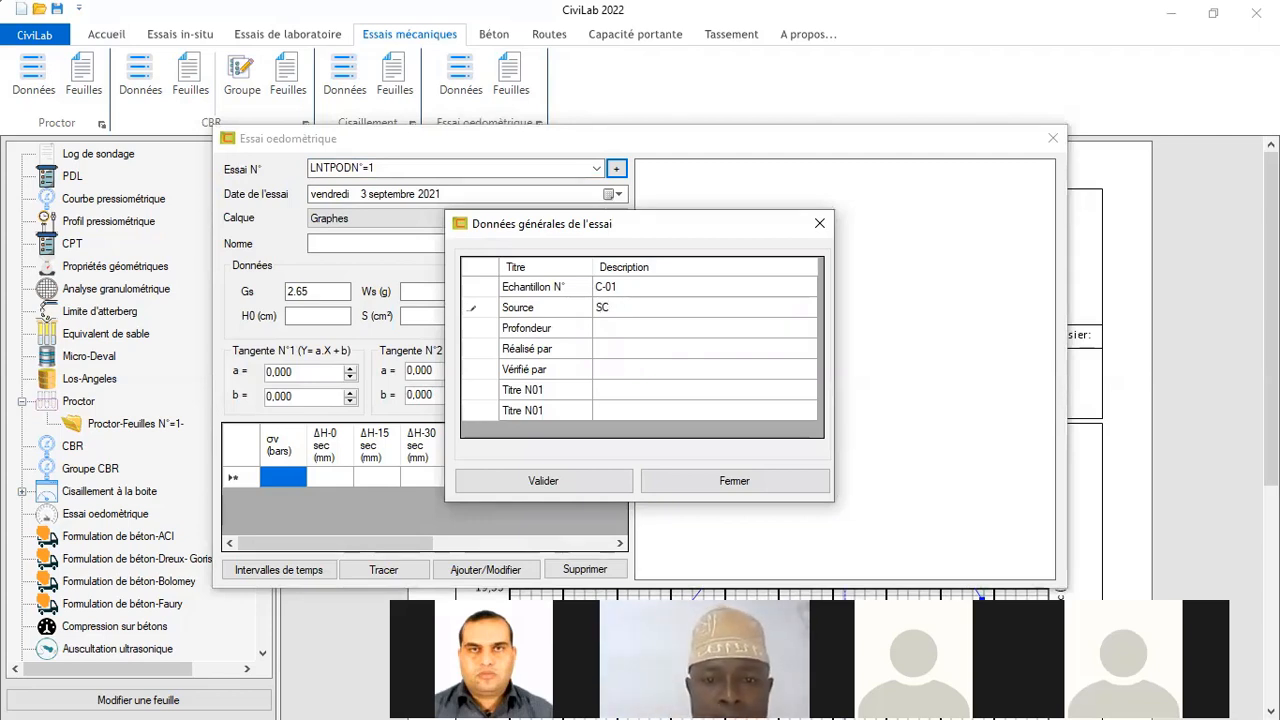
type("0")
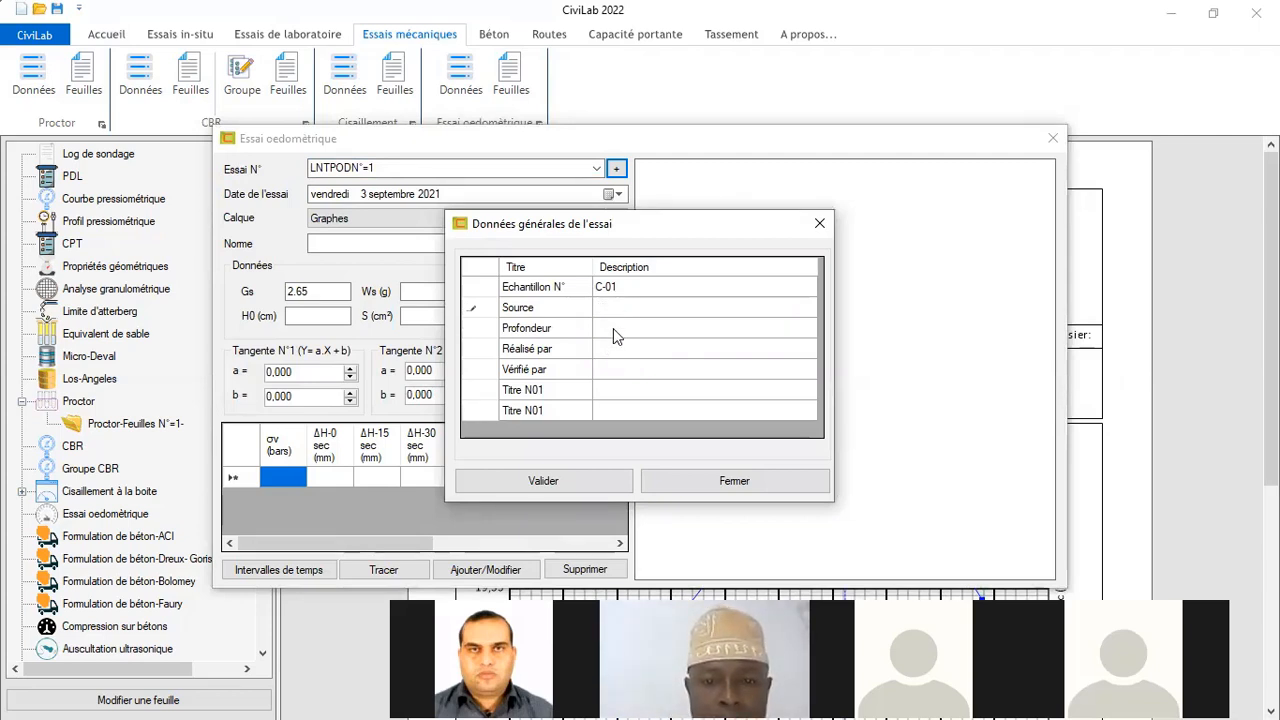
left_click(615, 328)
left_click(615, 328)
type("5.")
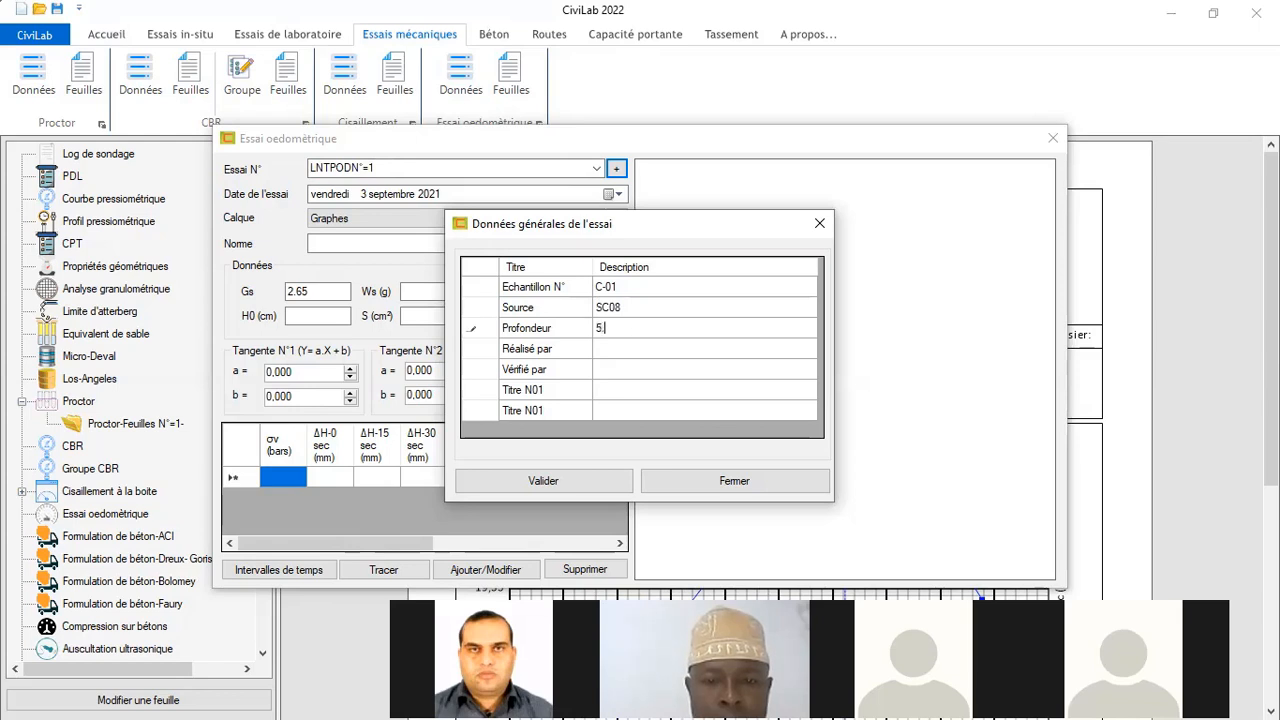
type("2")
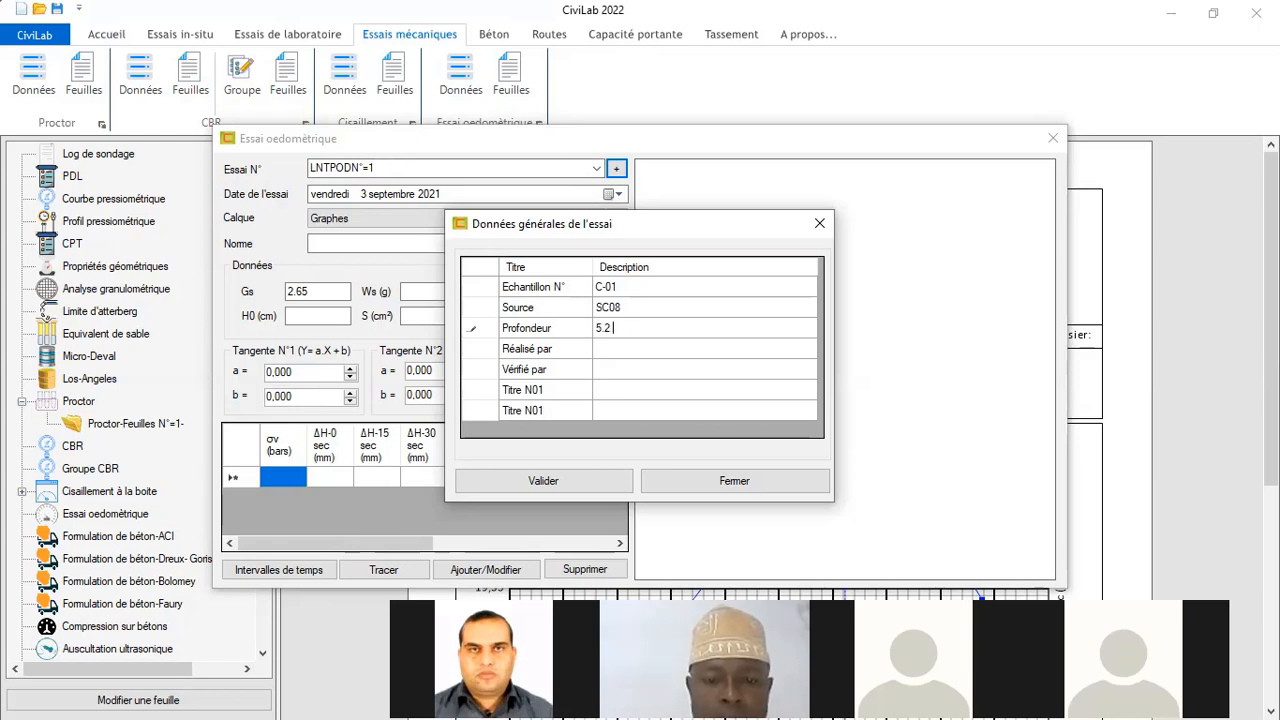
Enter the names of the persons who performed and verified the test, and validate the general data
left_click(618, 350)
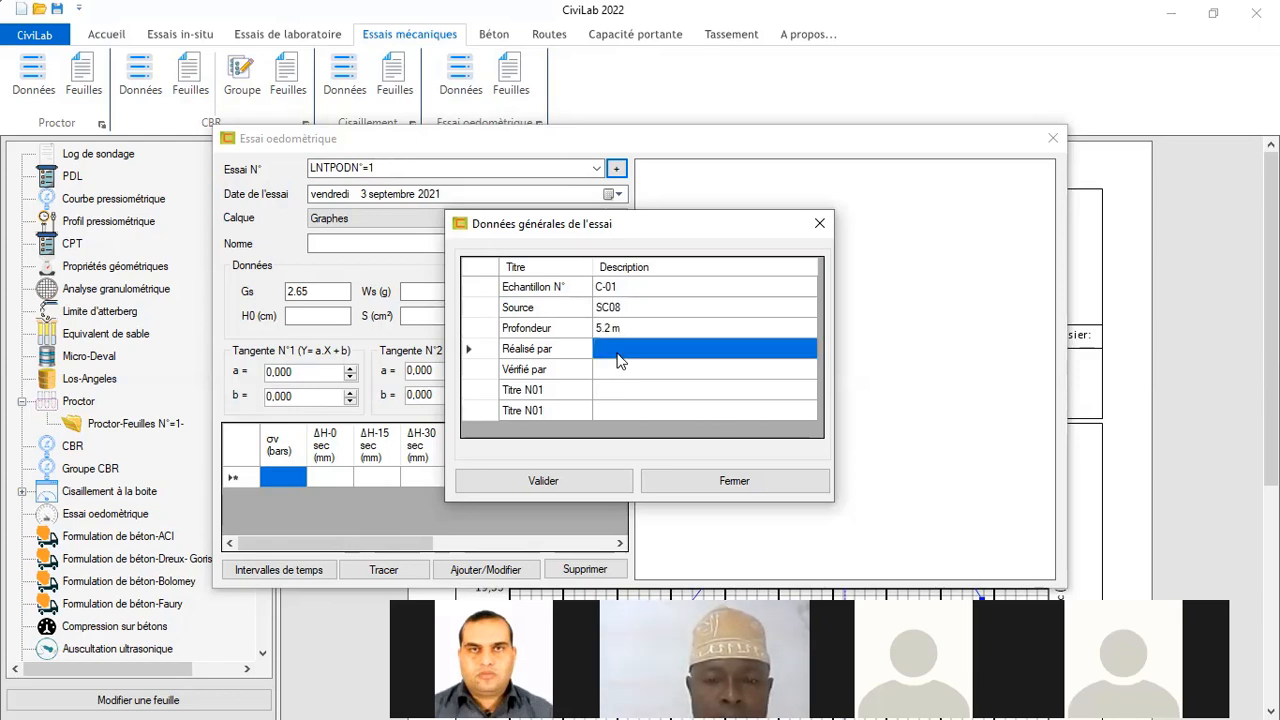
left_click(618, 350)
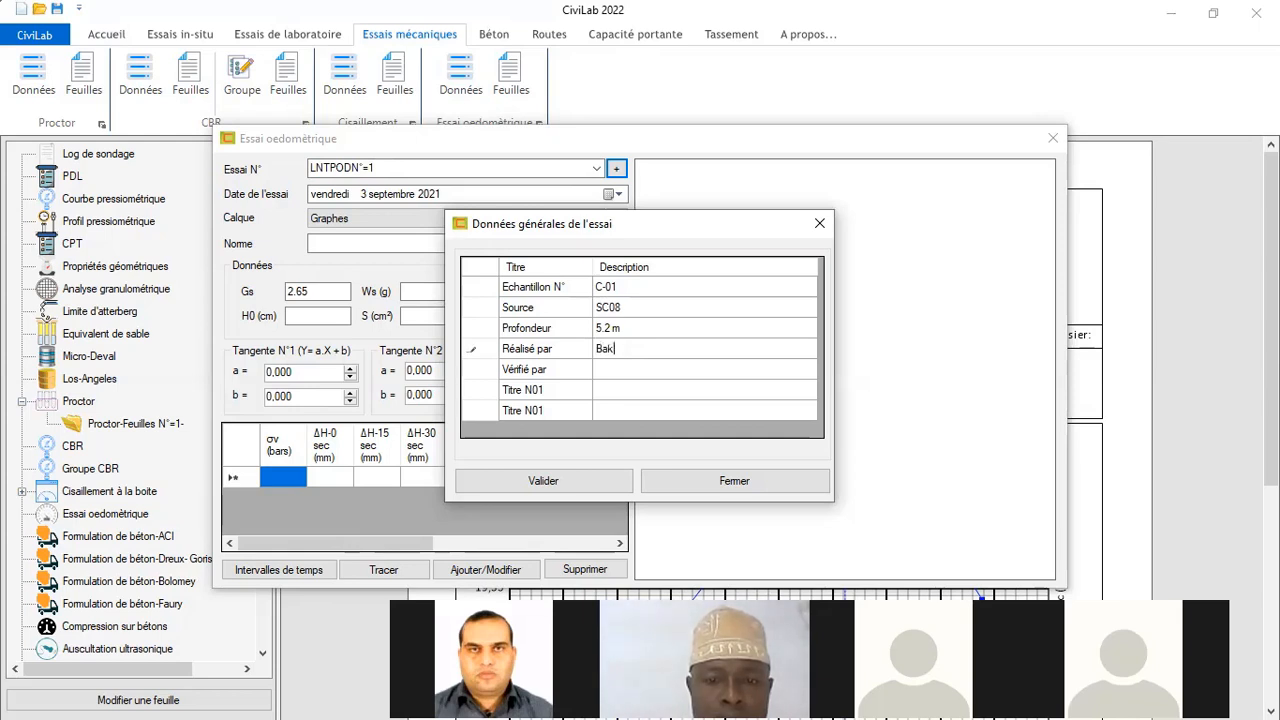
double_click(633, 370)
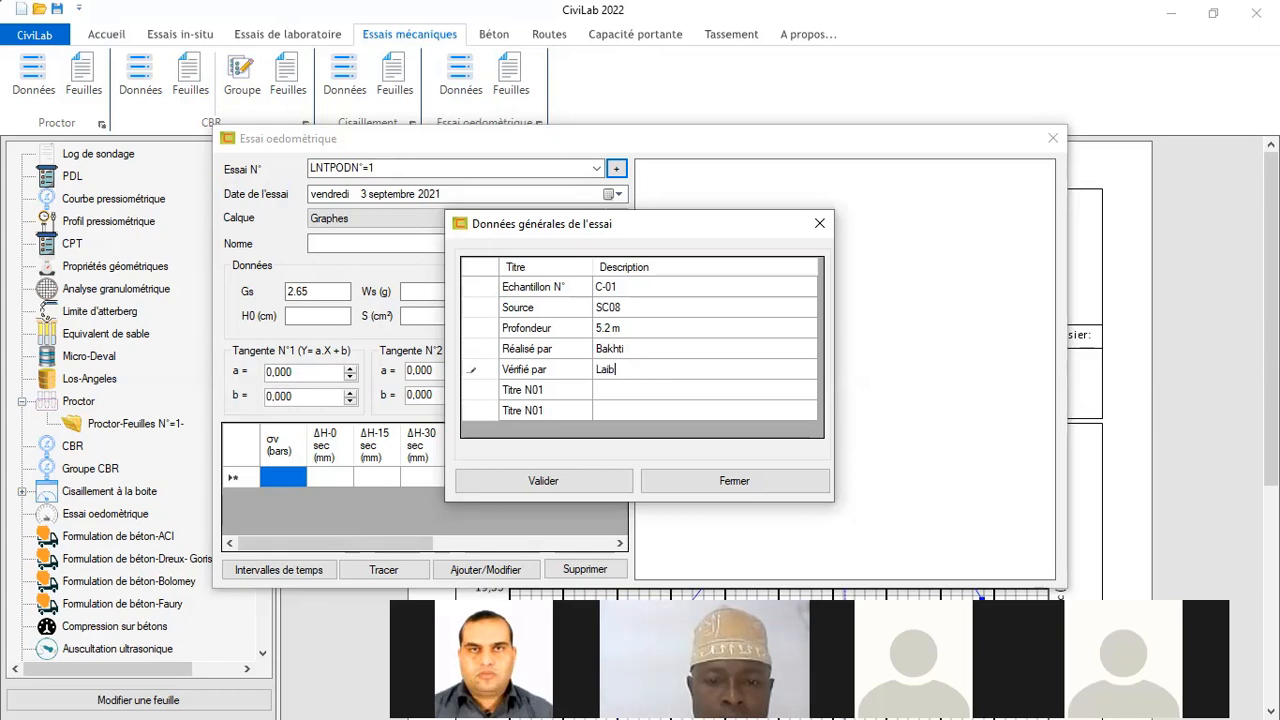
left_click(578, 485)
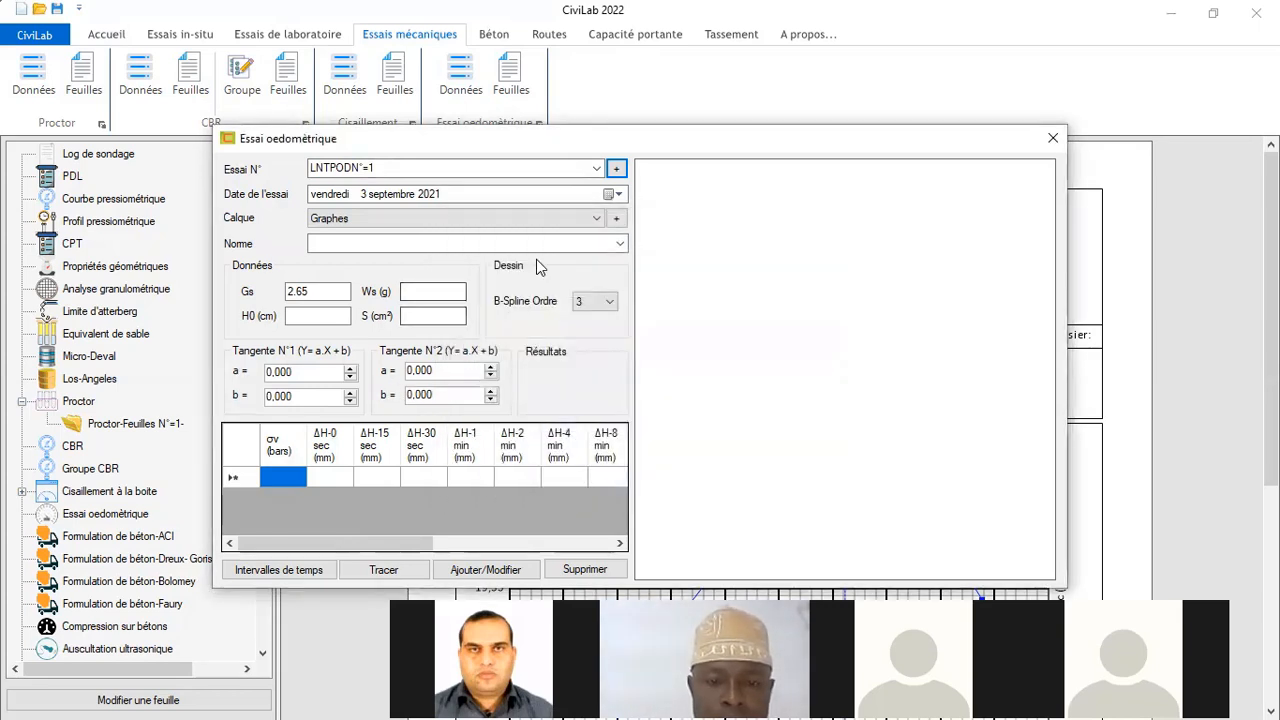
Set the oedometer test date to 1 September 2021 and keep Graphes as its layer
left_click(618, 196)
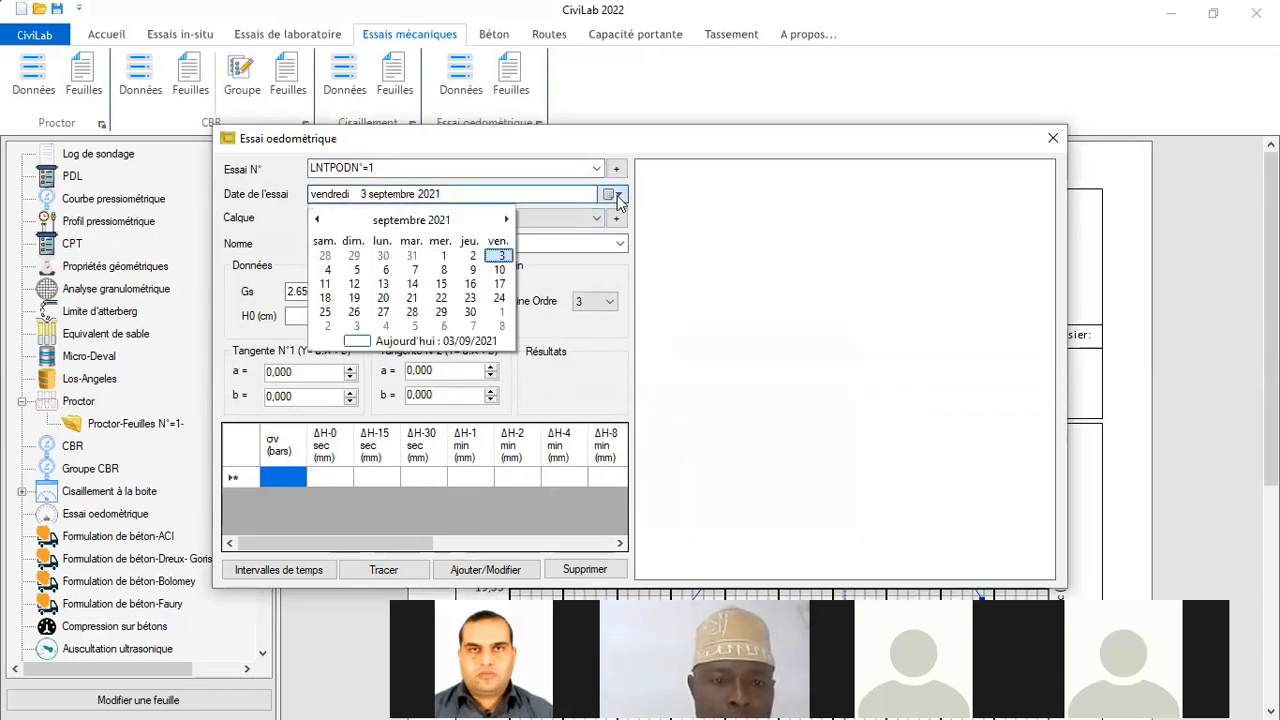
left_click(443, 255)
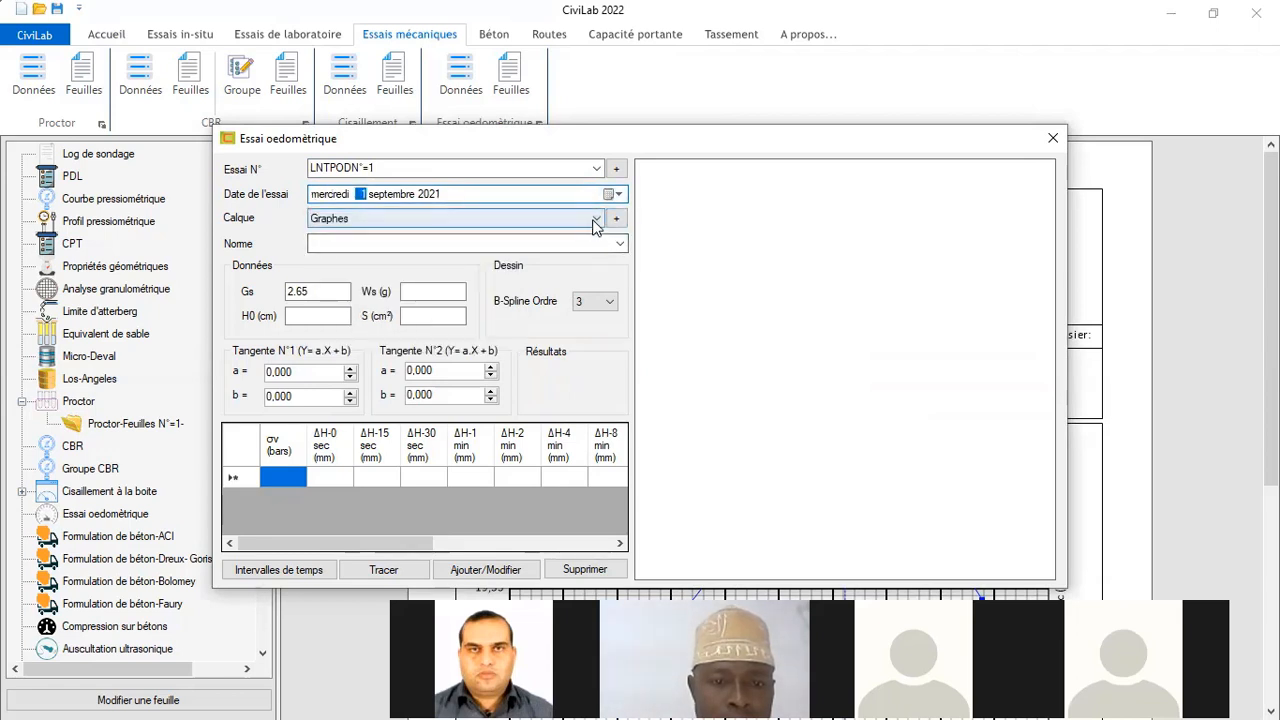
left_click(595, 219)
left_click(595, 220)
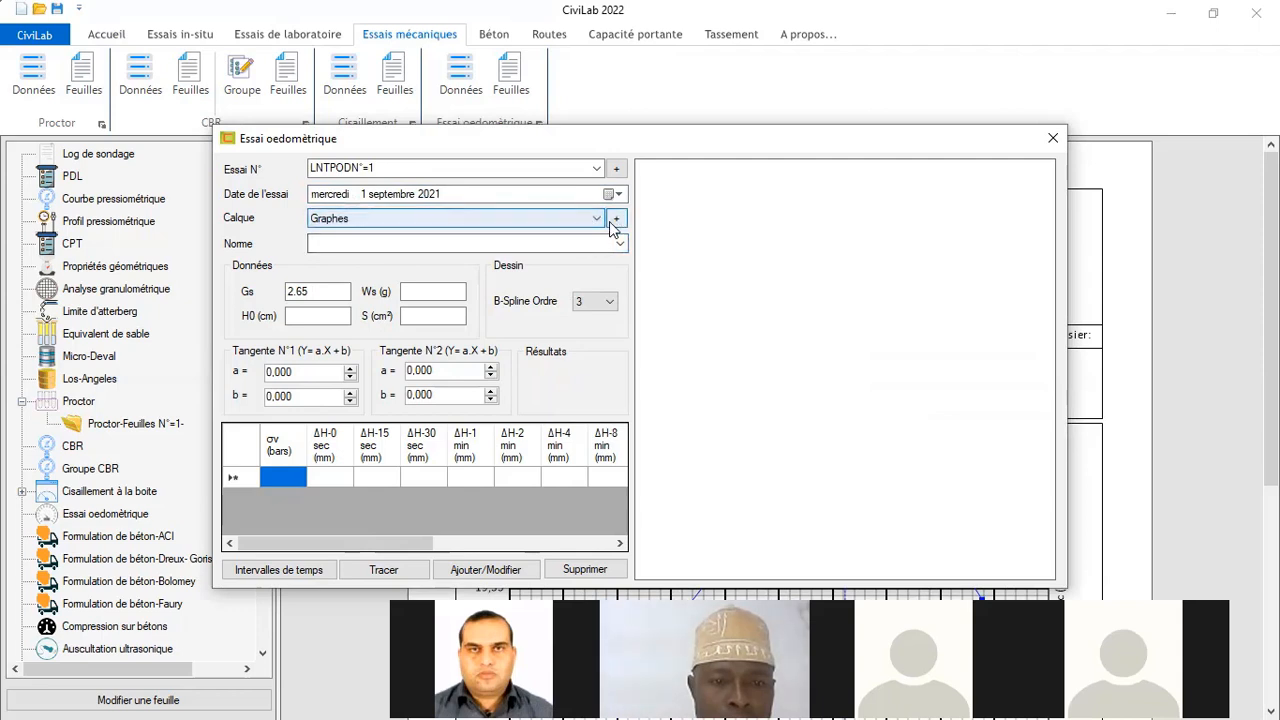
Examine the layer, name, colour, display, line type and thickness options in the layer editor, and close it without changes
left_click(614, 222)
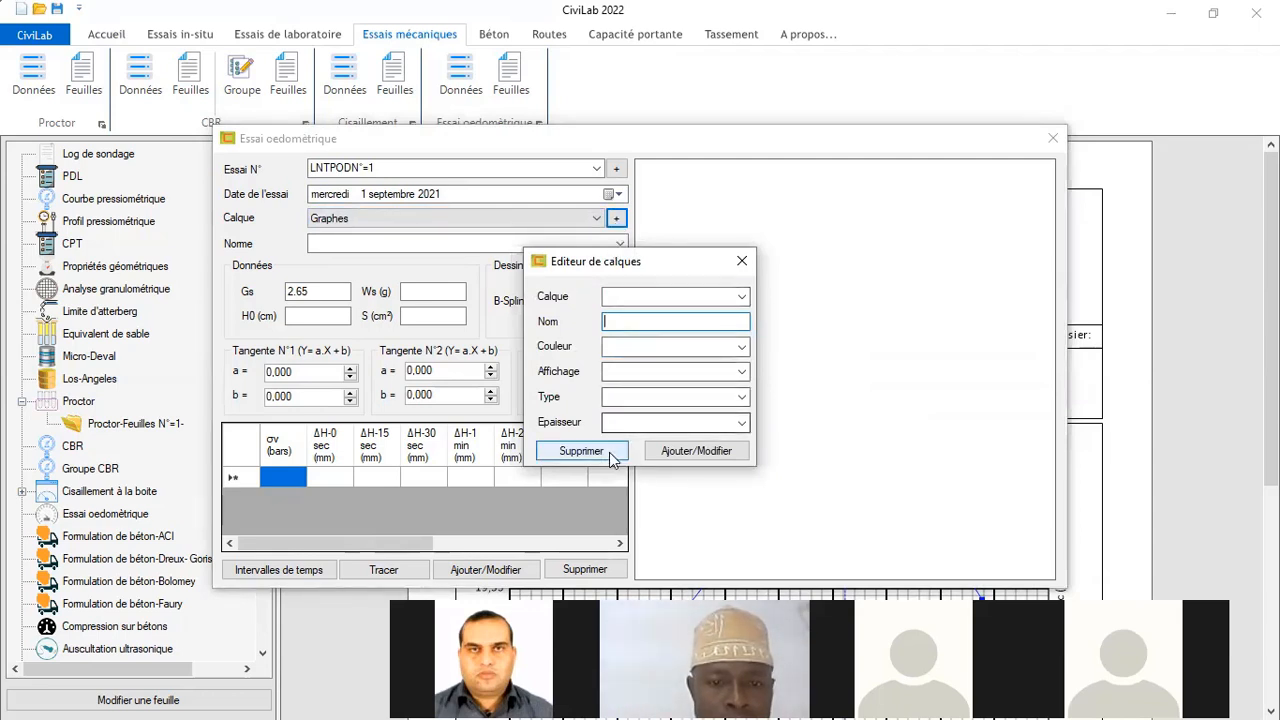
left_click(743, 298)
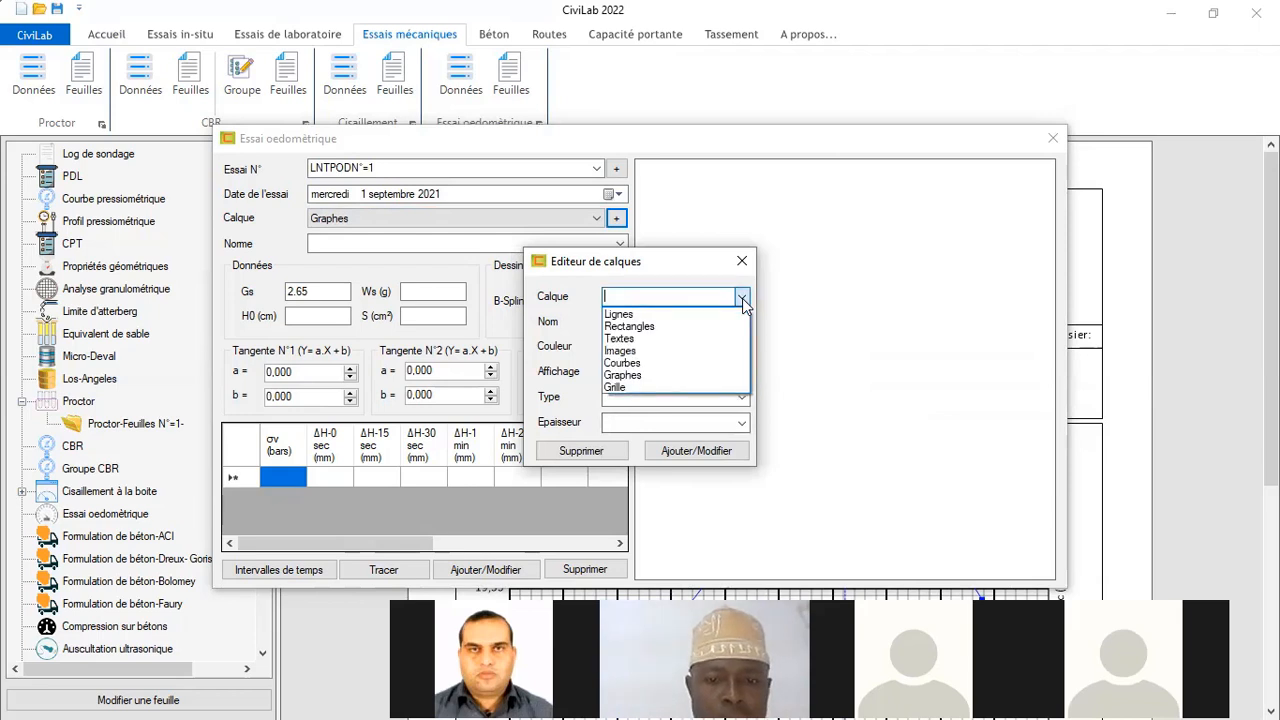
left_click(742, 298)
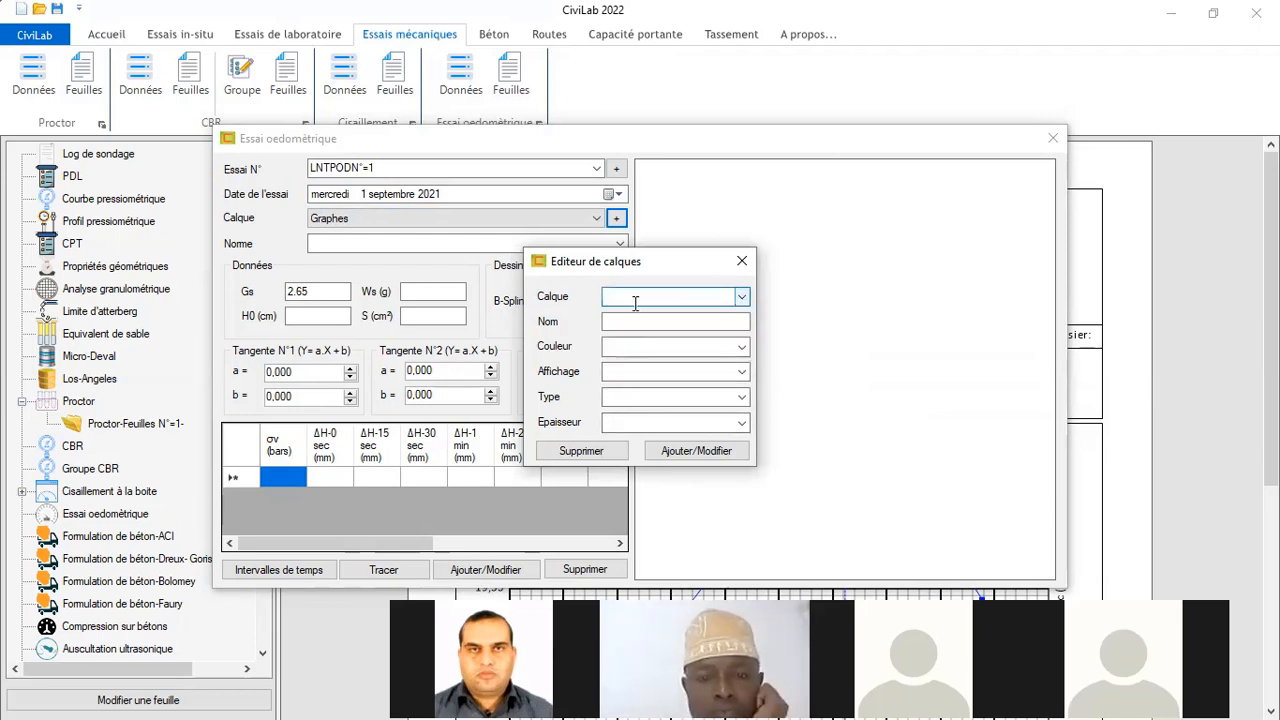
left_click(728, 321)
left_click(740, 348)
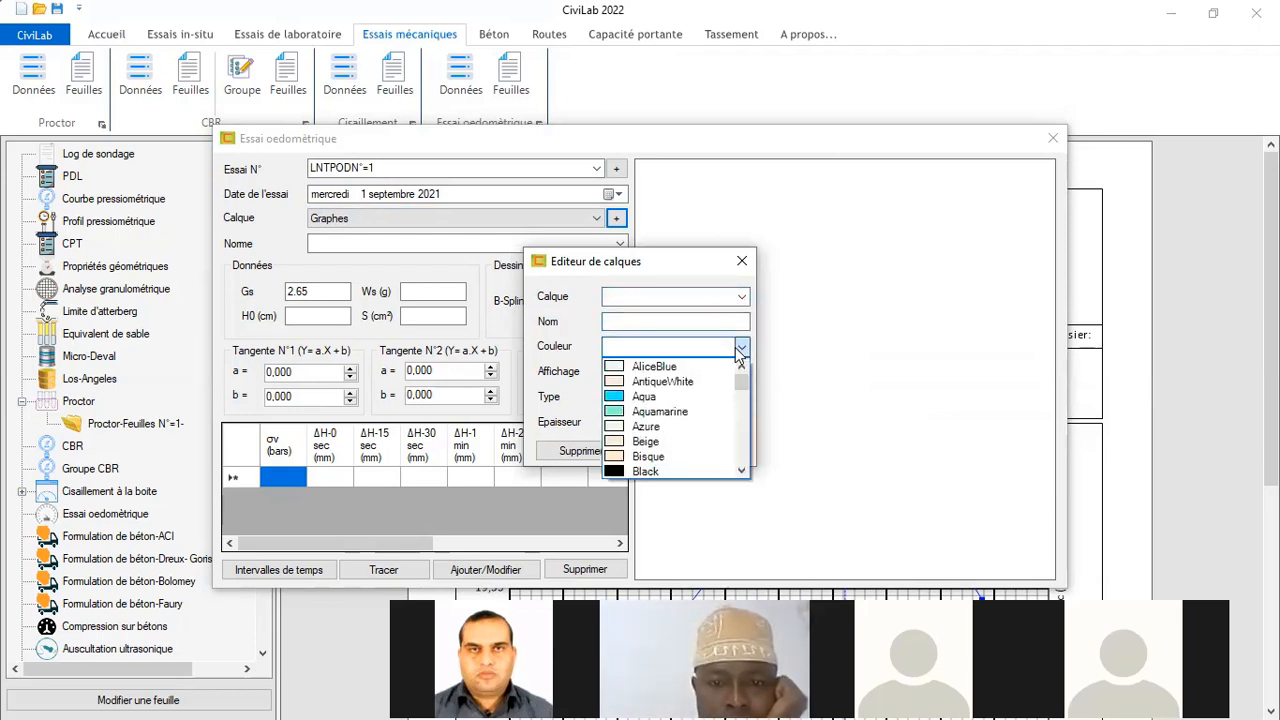
left_click(740, 348)
left_click(741, 372)
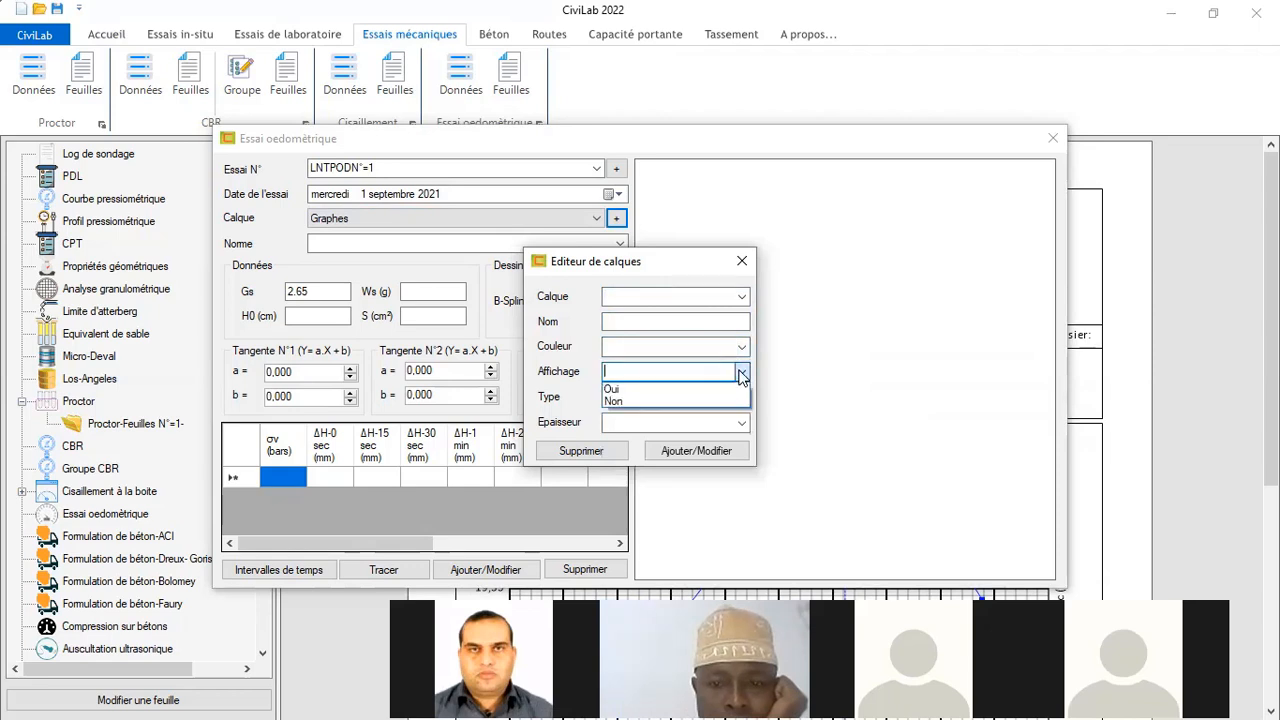
left_click(741, 374)
left_click(740, 397)
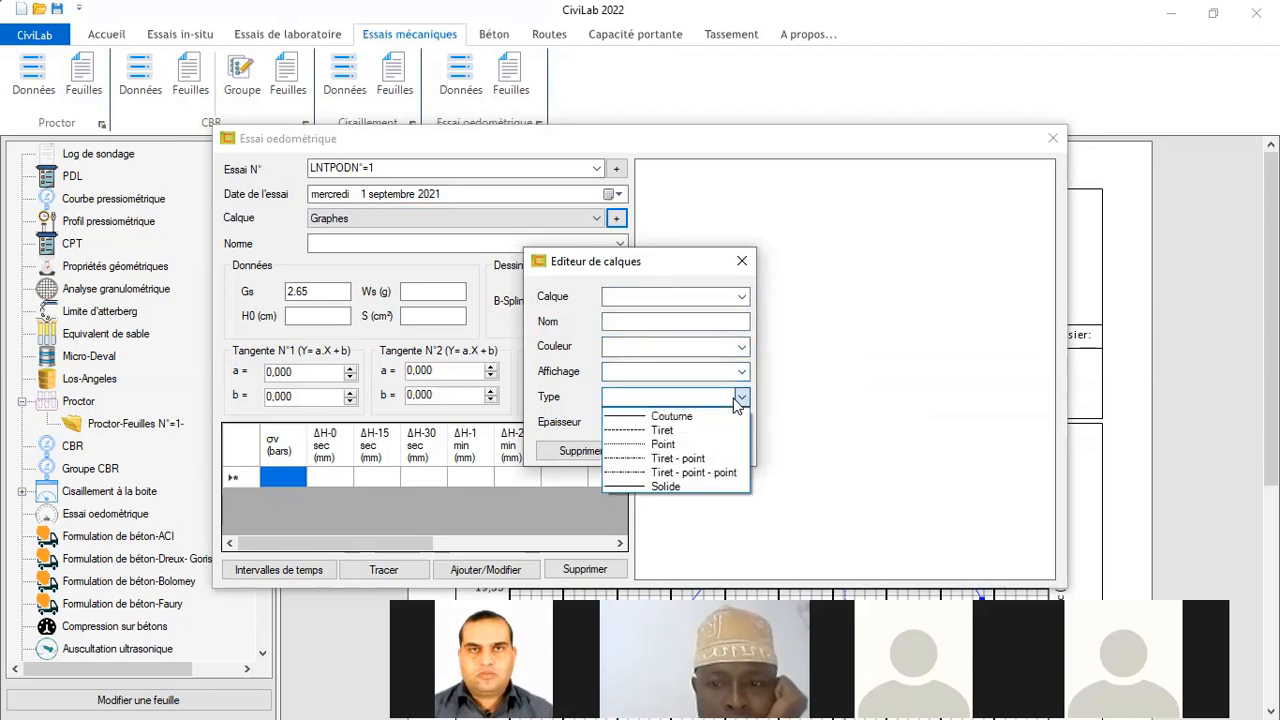
left_click(740, 397)
left_click(740, 422)
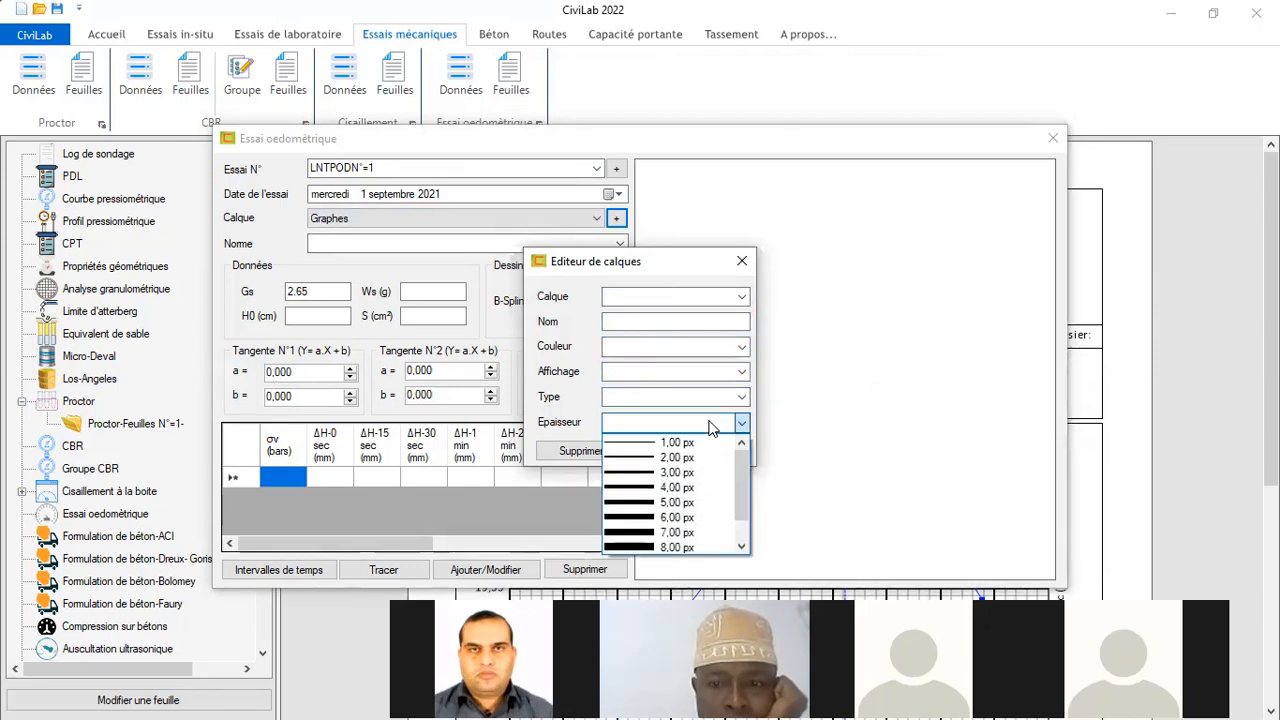
left_click(716, 421)
left_click(741, 261)
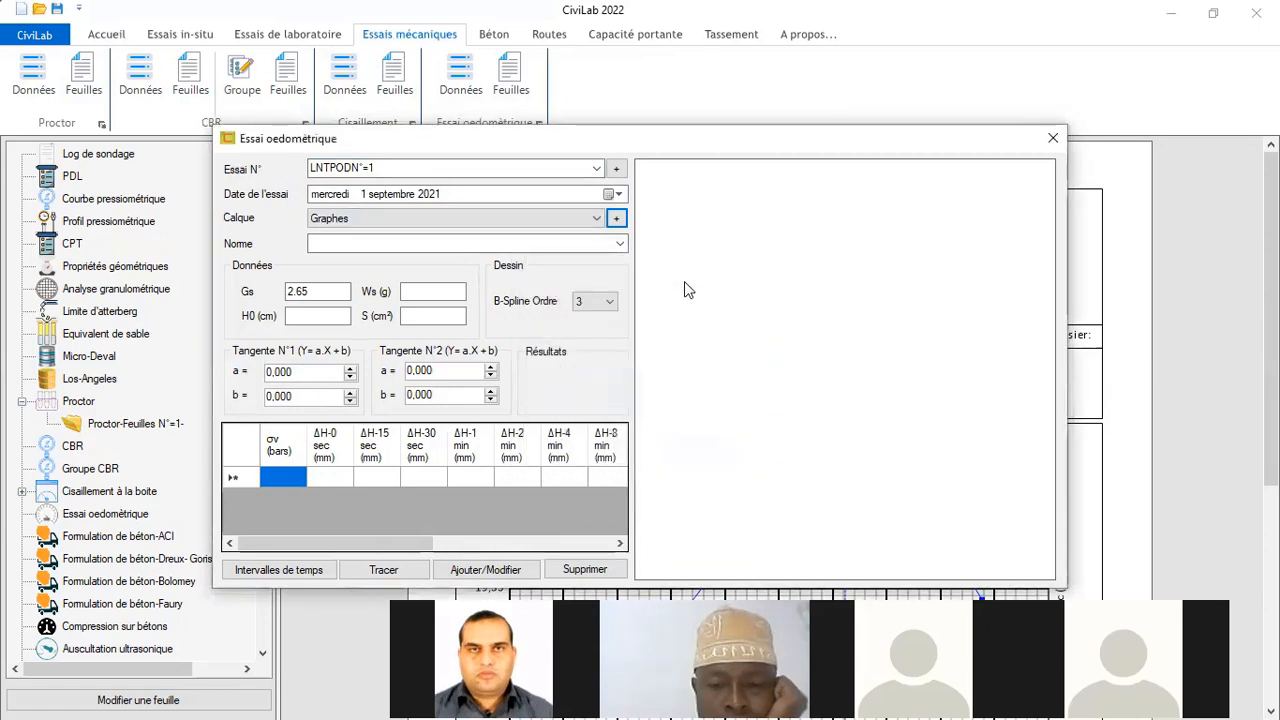
Choose the standard ASTM D3877 and enter Ws 178 g, H0 2.4 cm and S 37.5 cm² in the test data
left_click(620, 244)
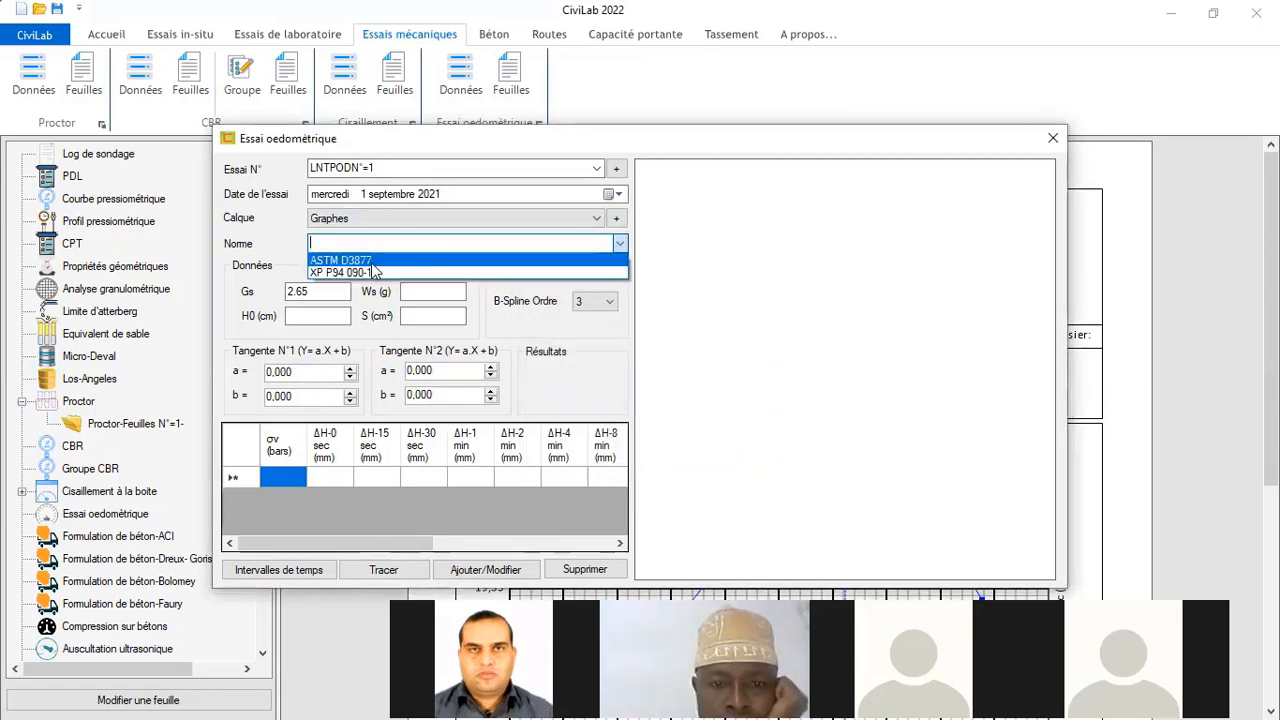
left_click(372, 261)
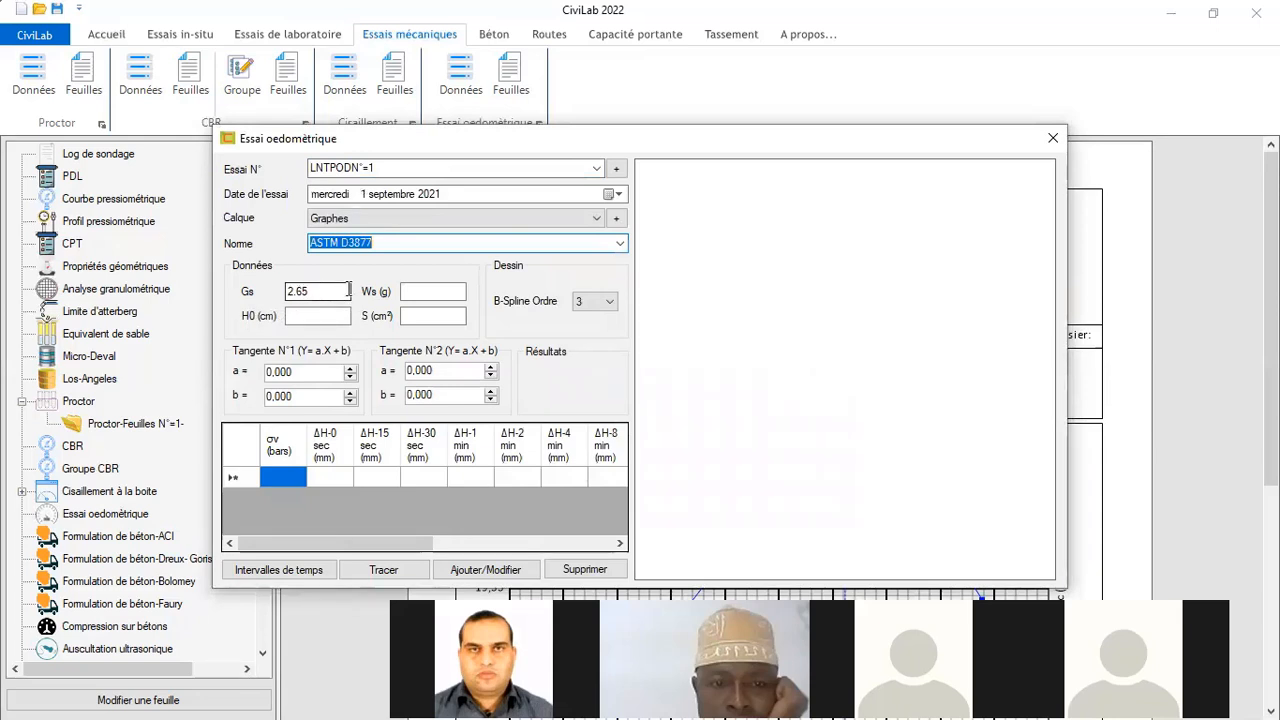
left_click(403, 293)
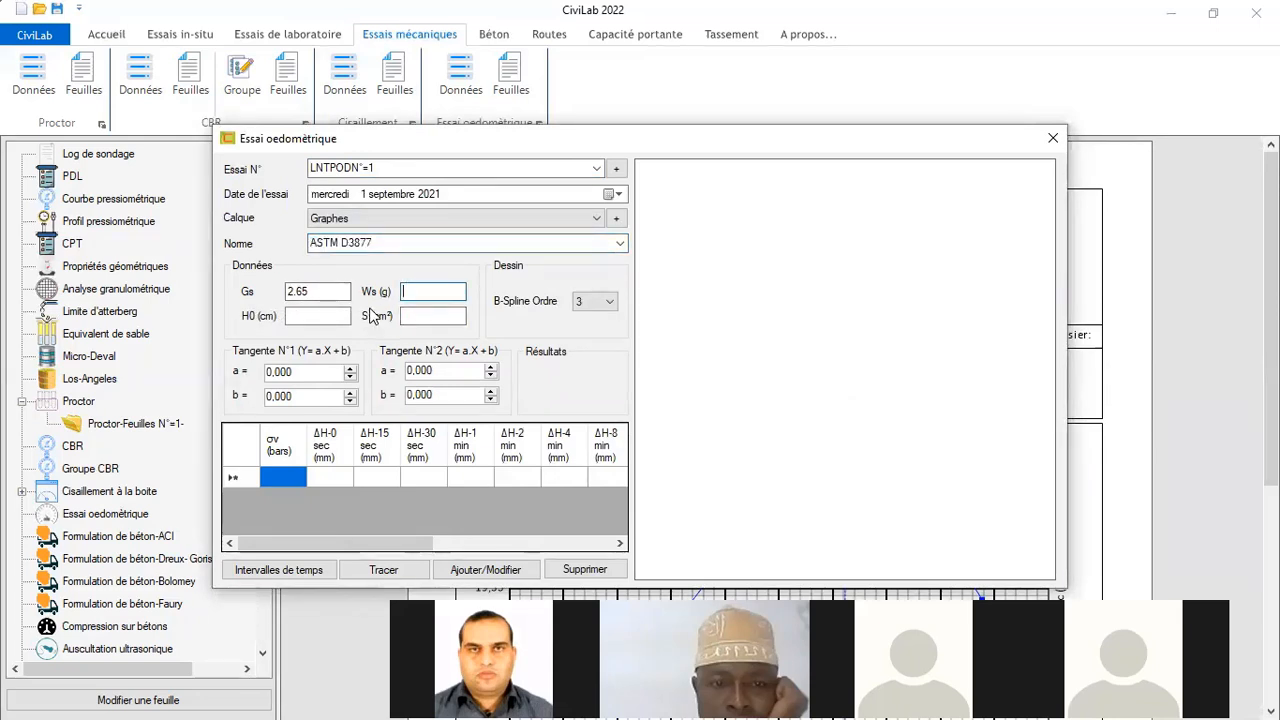
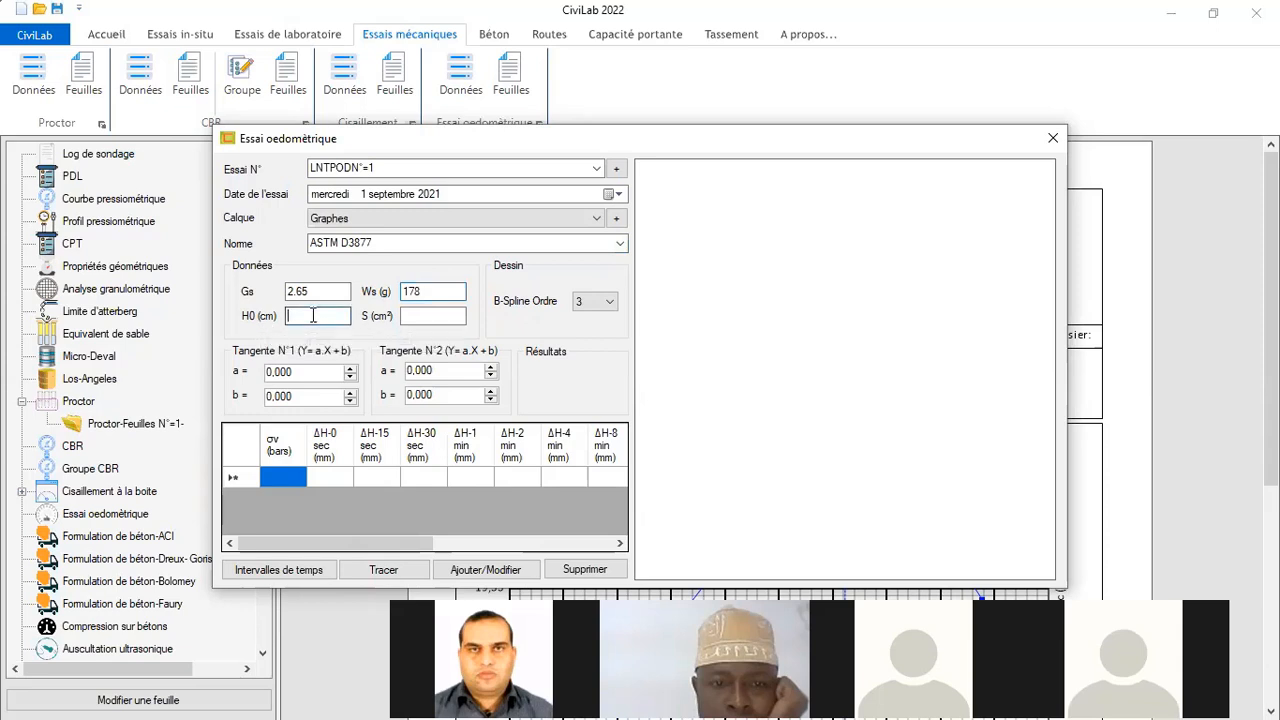
left_click(313, 316)
type("2.4")
left_click(410, 316)
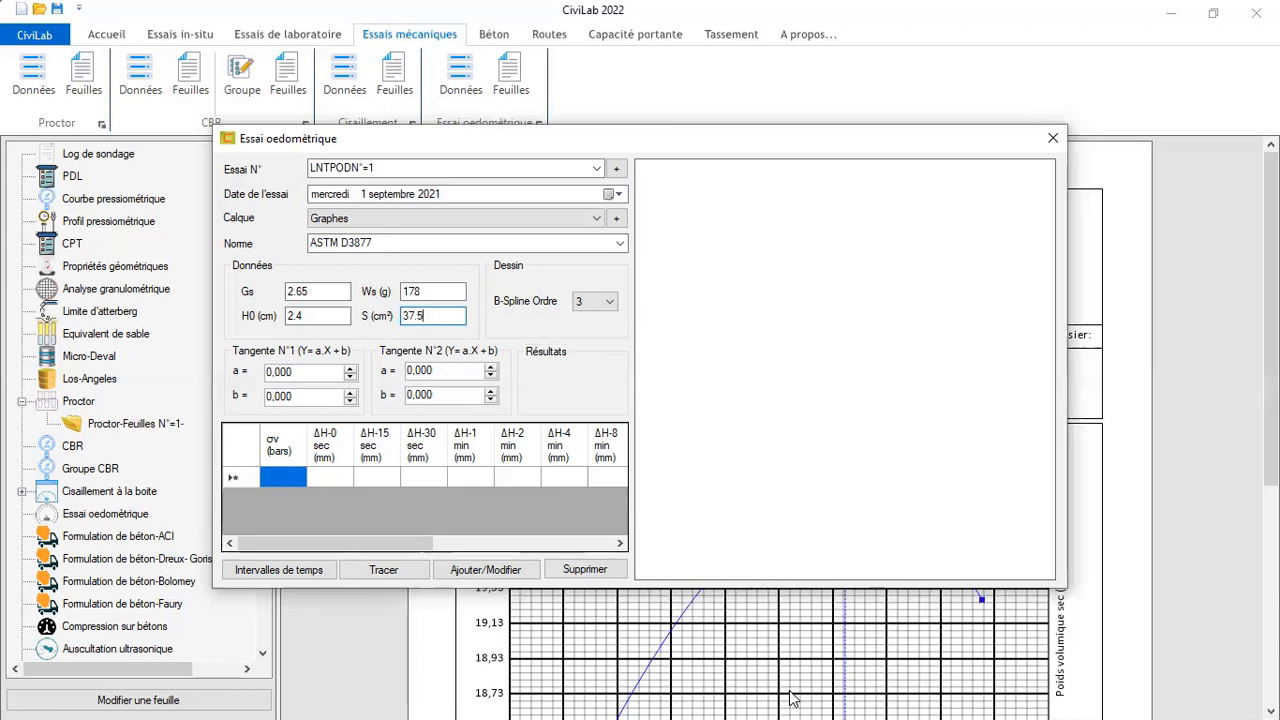
Review the available B-spline orders and keep order 3 for the drawn curve
left_click(609, 303)
left_click(609, 304)
left_click(611, 307)
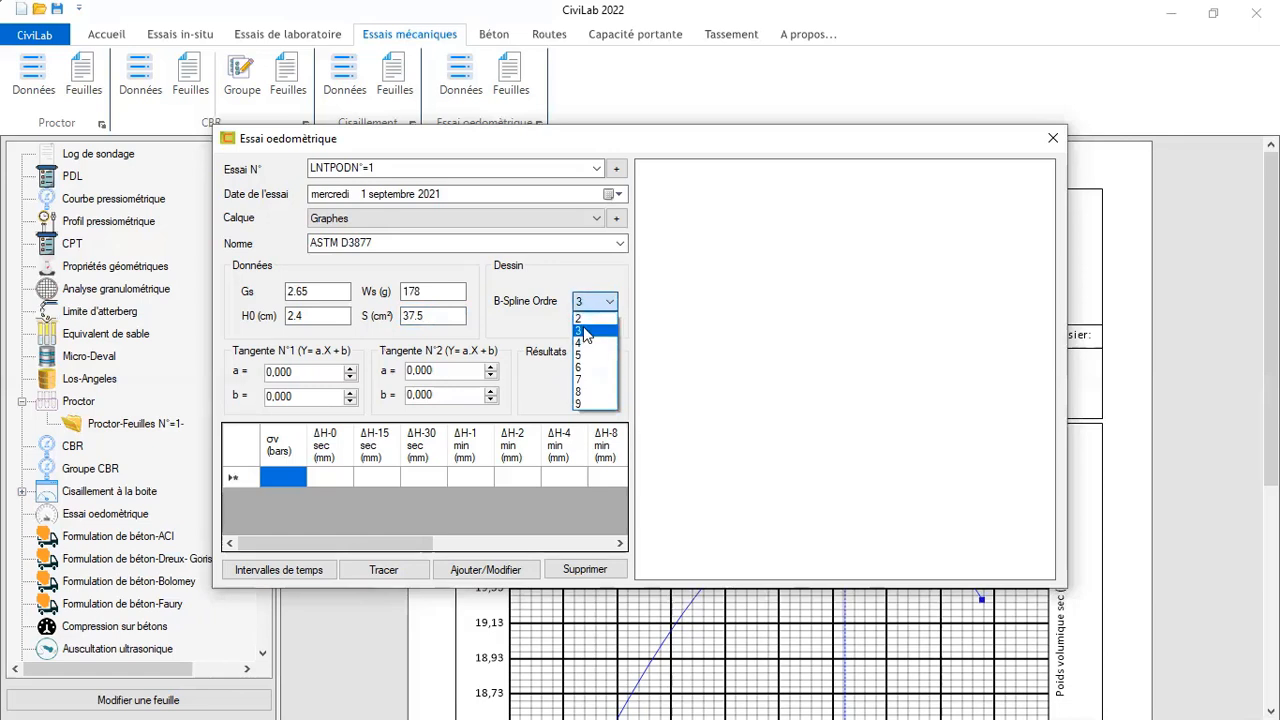
left_click(584, 332)
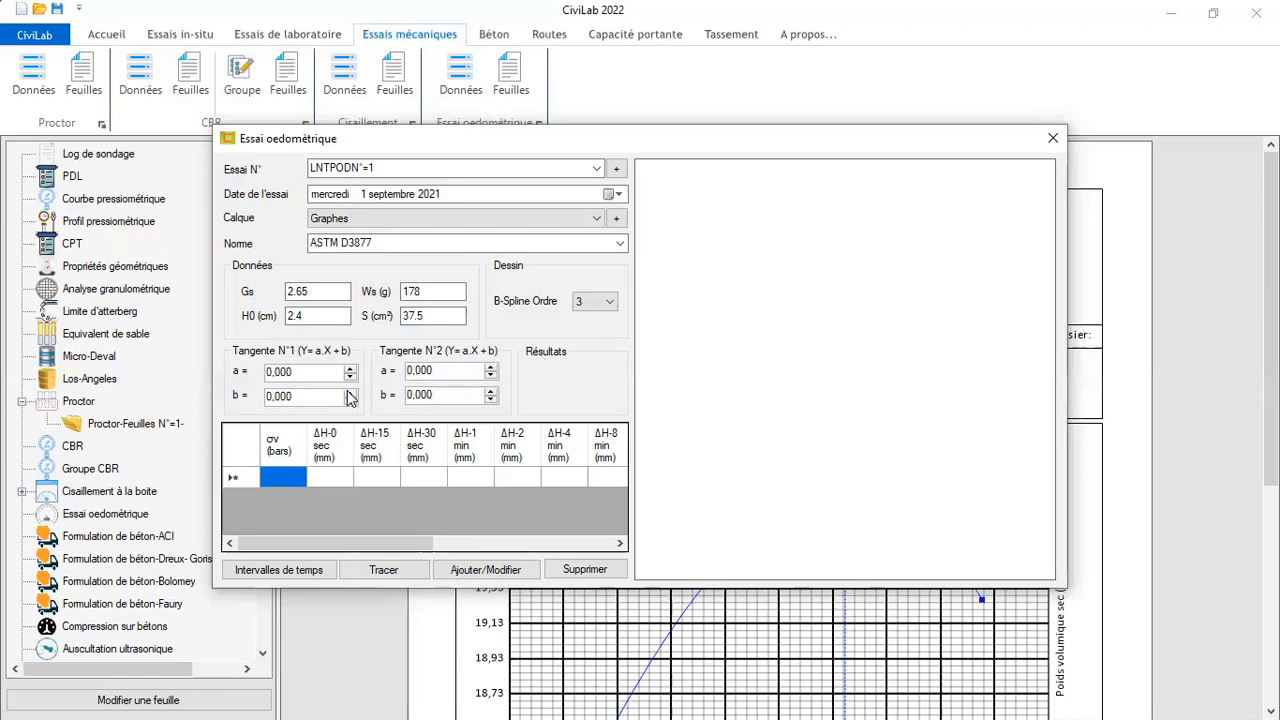
Open the time intervals of the oedometer test and keep 0 sec, 15 sec and 30 sec selected
left_click(312, 570)
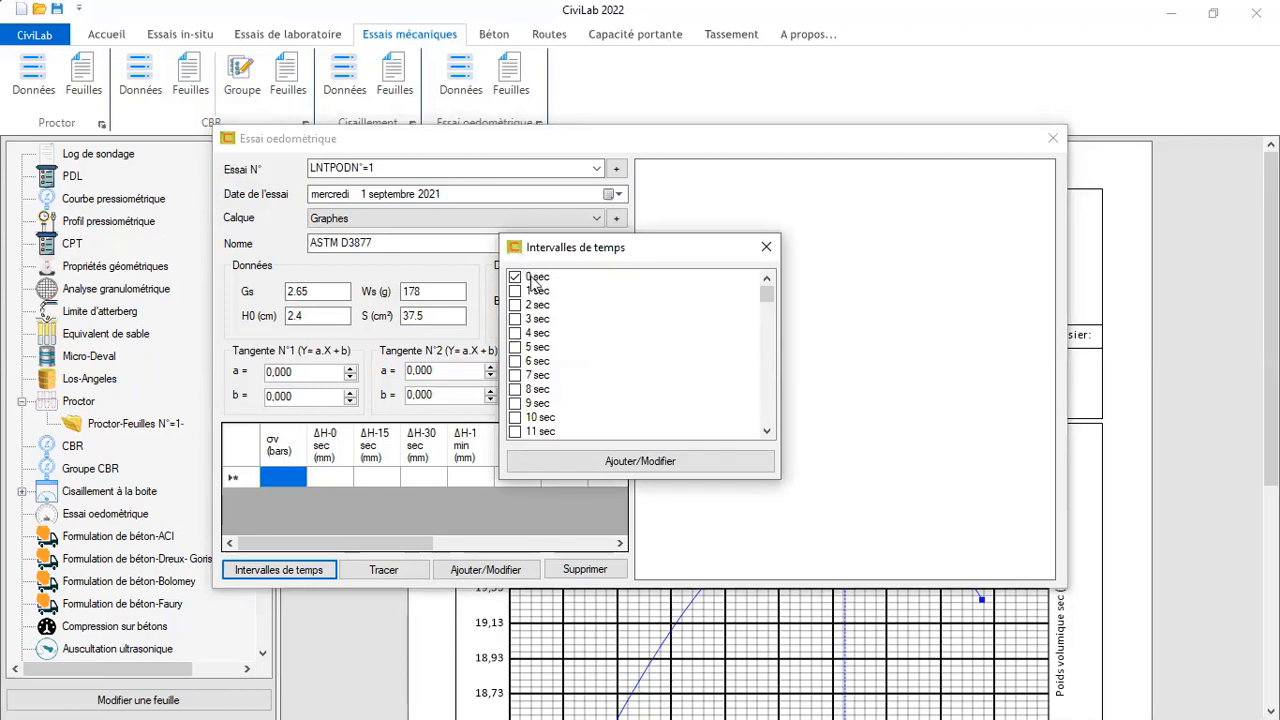
scroll(632, 401, "down", 2)
scroll(632, 401, "down", 2)
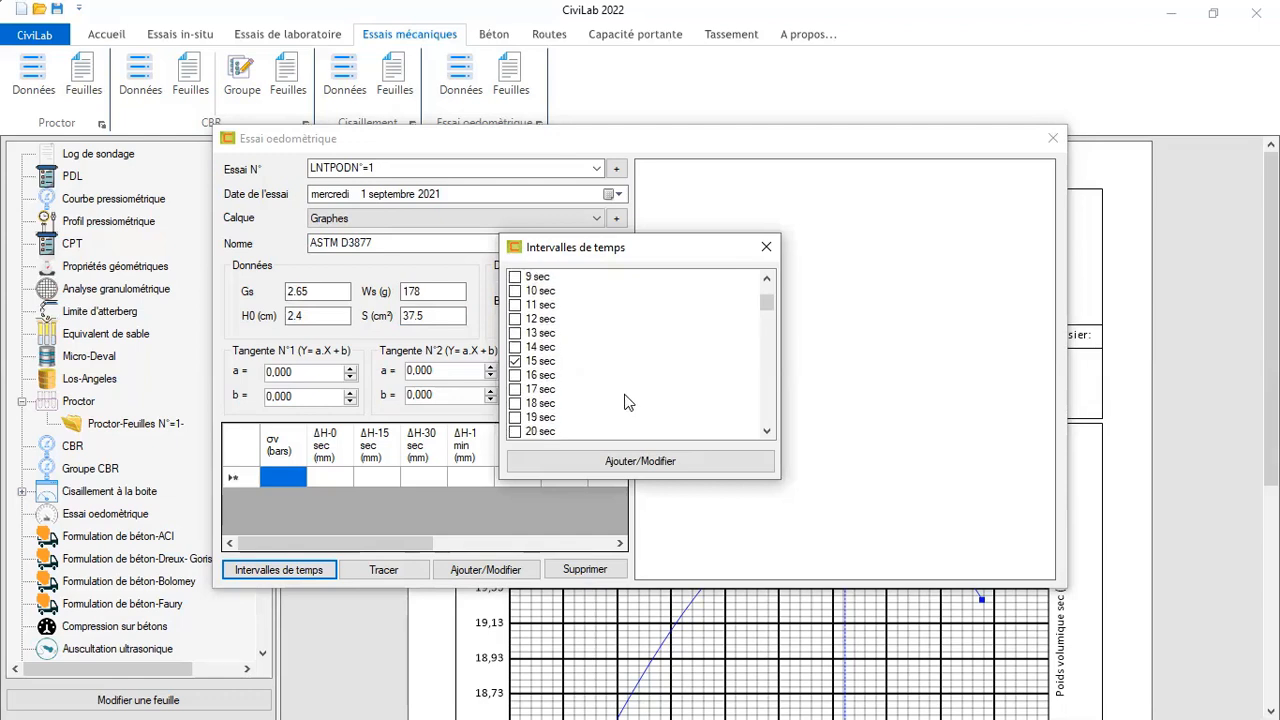
left_click(536, 363)
scroll(615, 368, "down", 1)
scroll(615, 369, "down", 2)
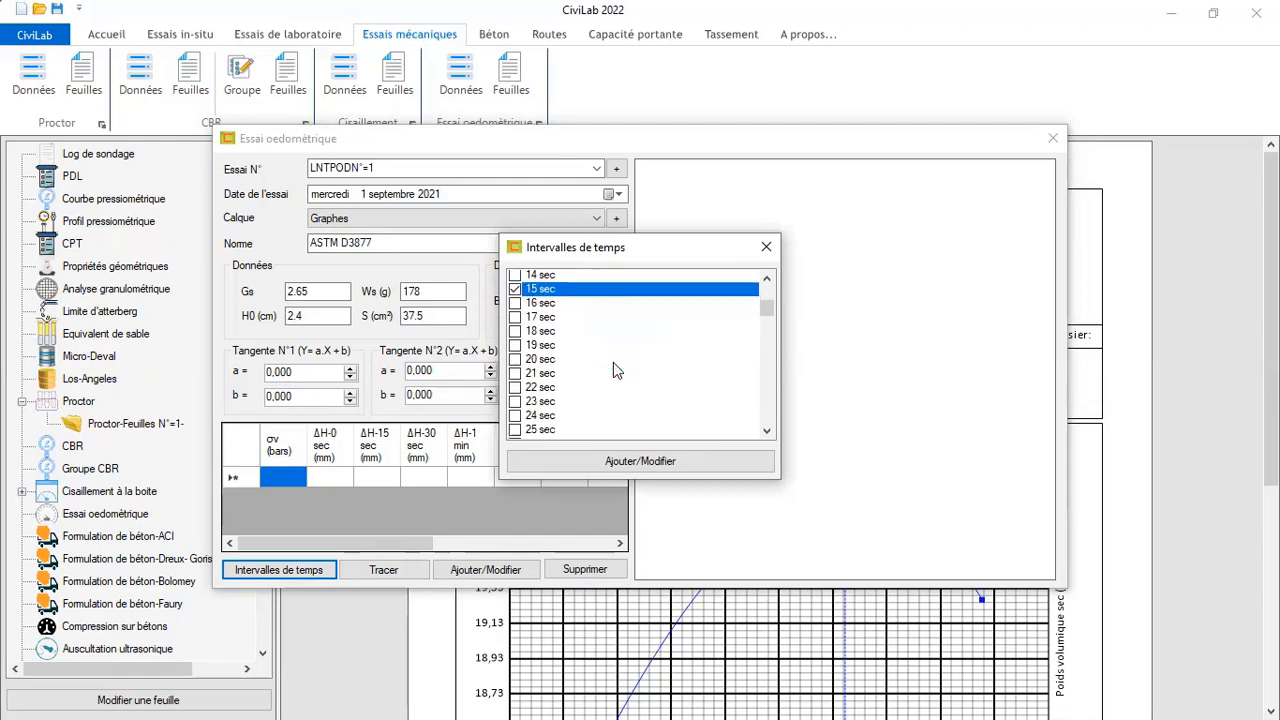
scroll(615, 369, "down", 3)
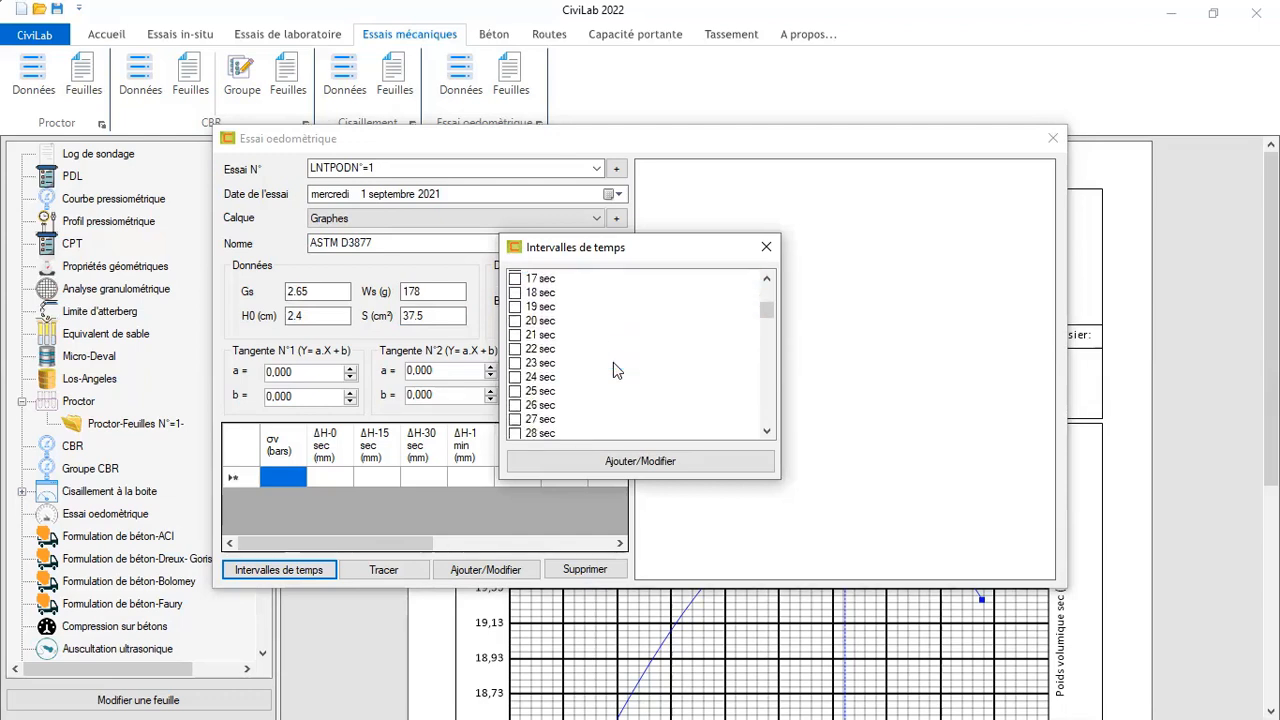
left_click(533, 404)
left_click(535, 404)
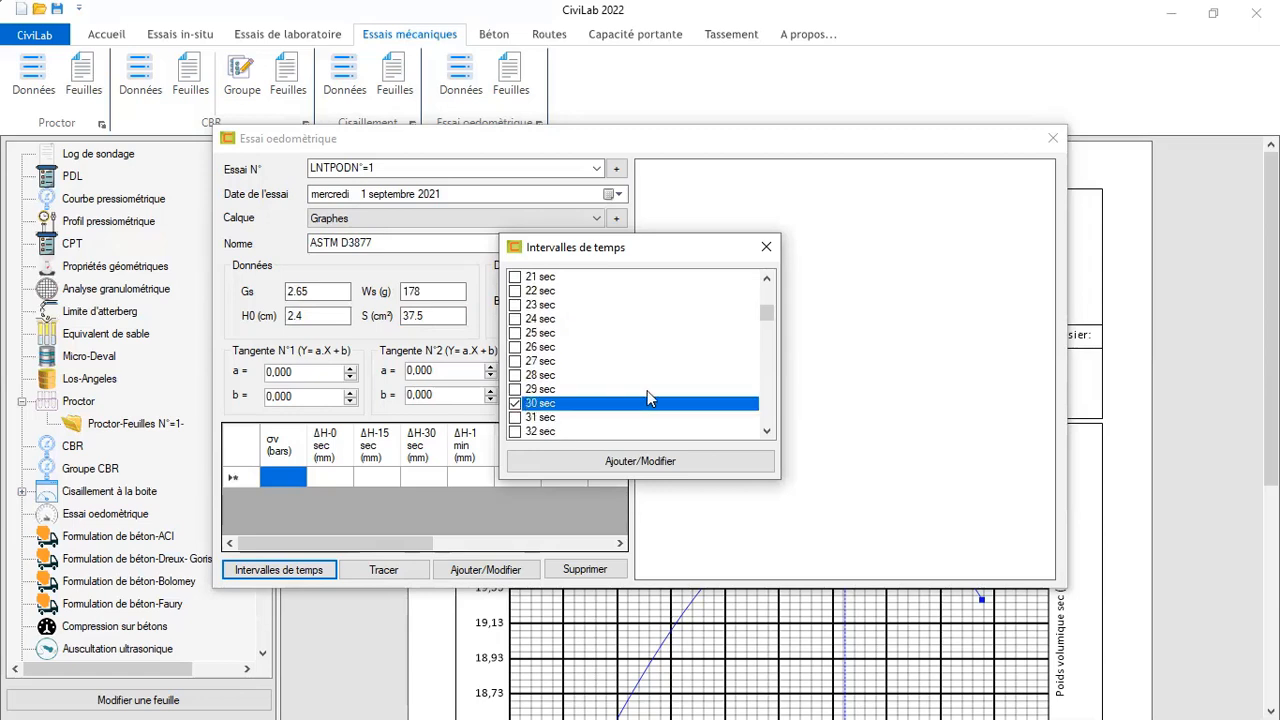
Add 45 sec to the selected time intervals
scroll(647, 394, "down", 2)
scroll(647, 398, "down", 2)
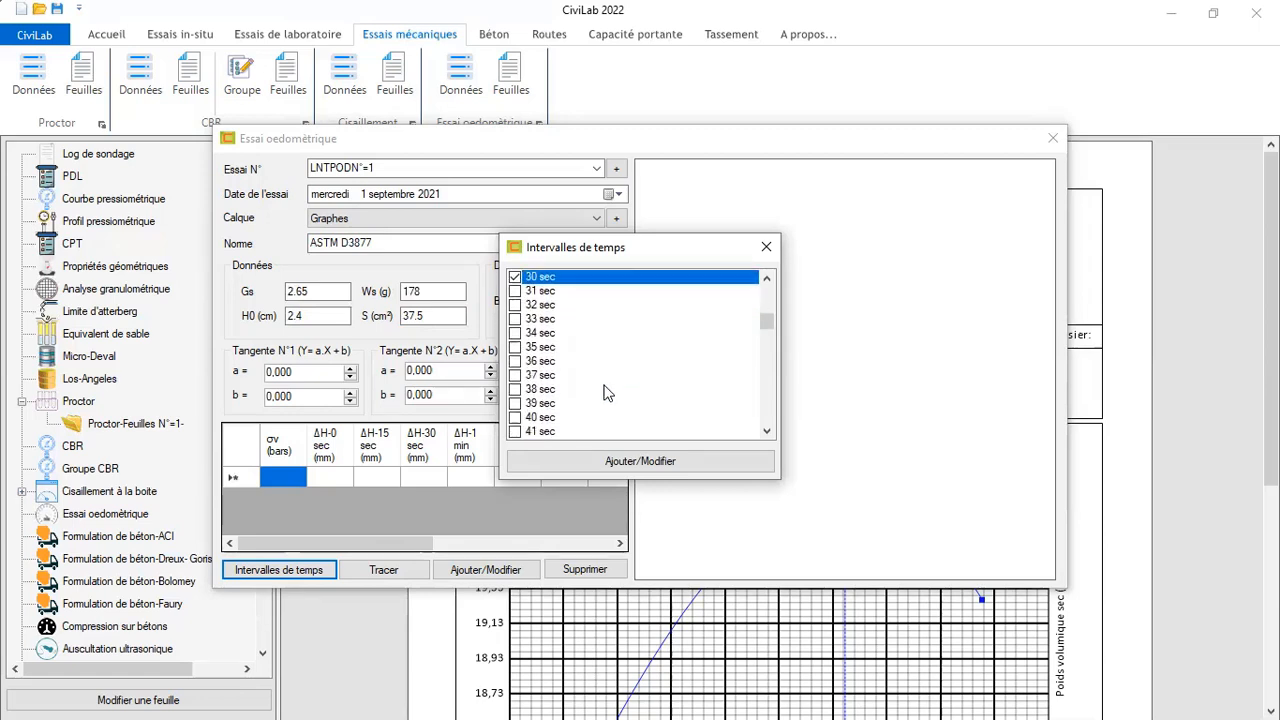
scroll(550, 380, "down", 1)
scroll(540, 400, "down", 3)
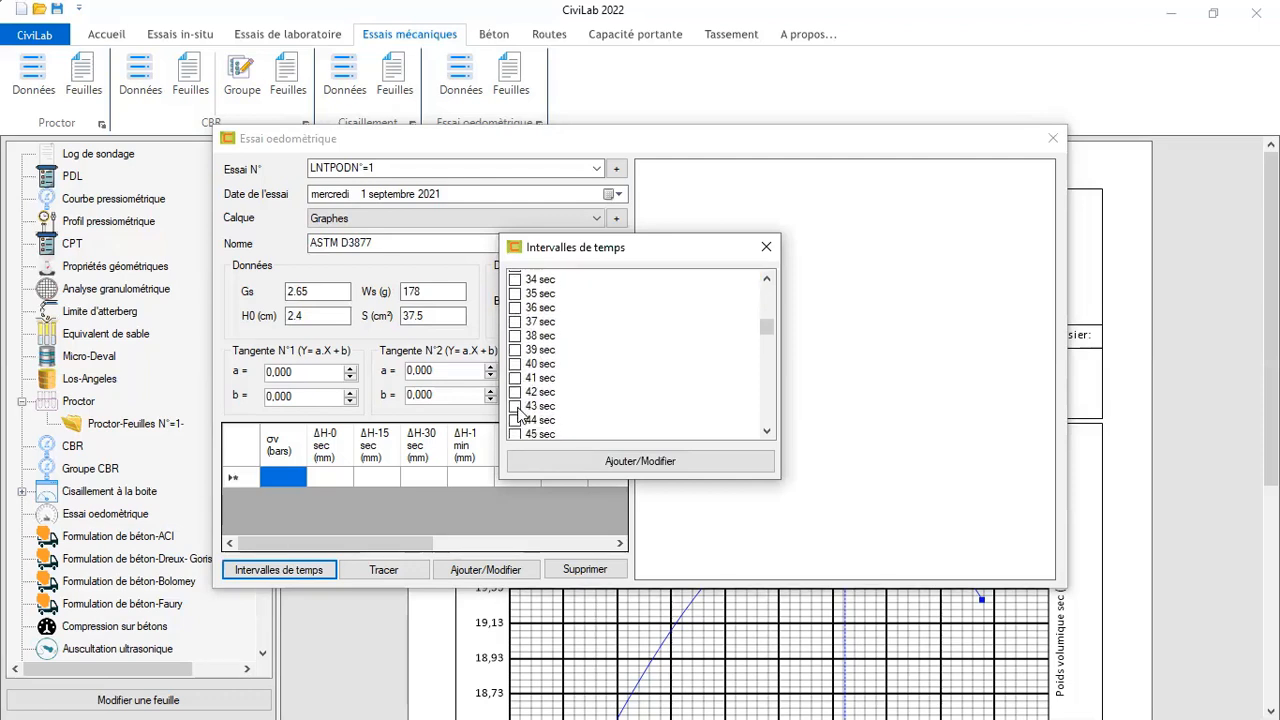
left_click(516, 403)
scroll(624, 362, "down", 2)
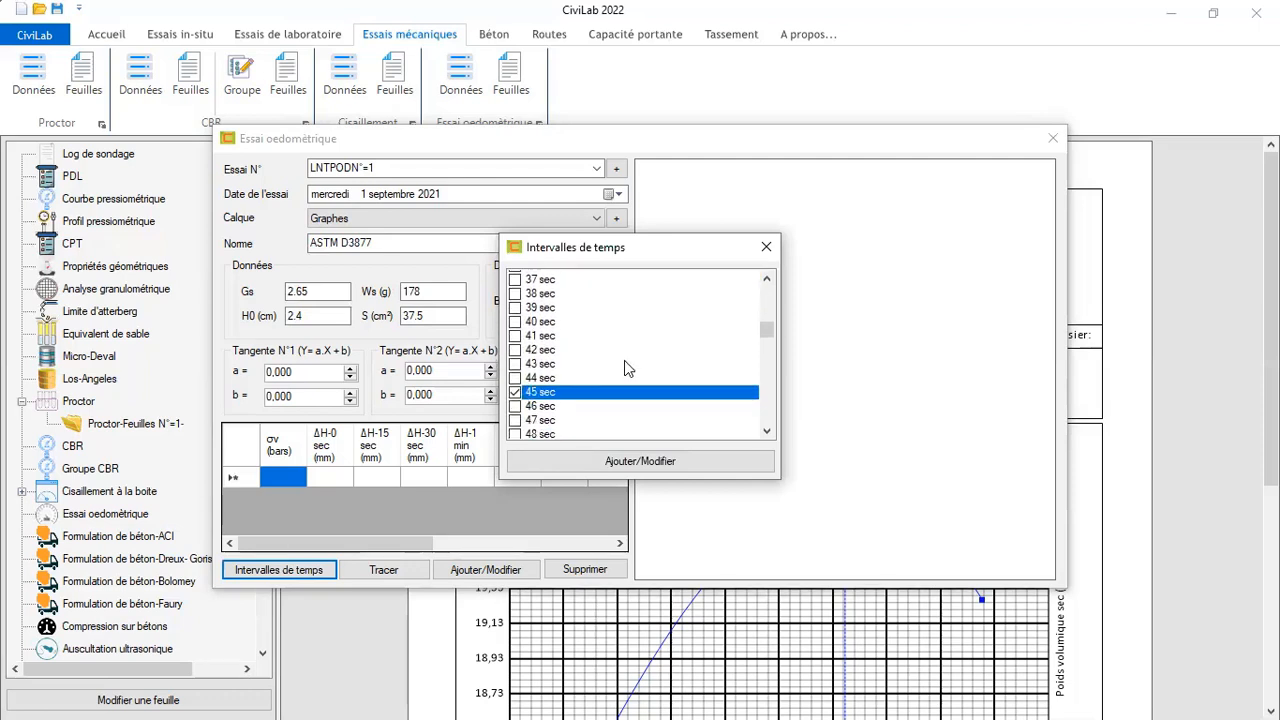
Keep 1 min and 2 min selected and remove 4 min and 8 min from the time intervals
scroll(625, 367, "down", 3)
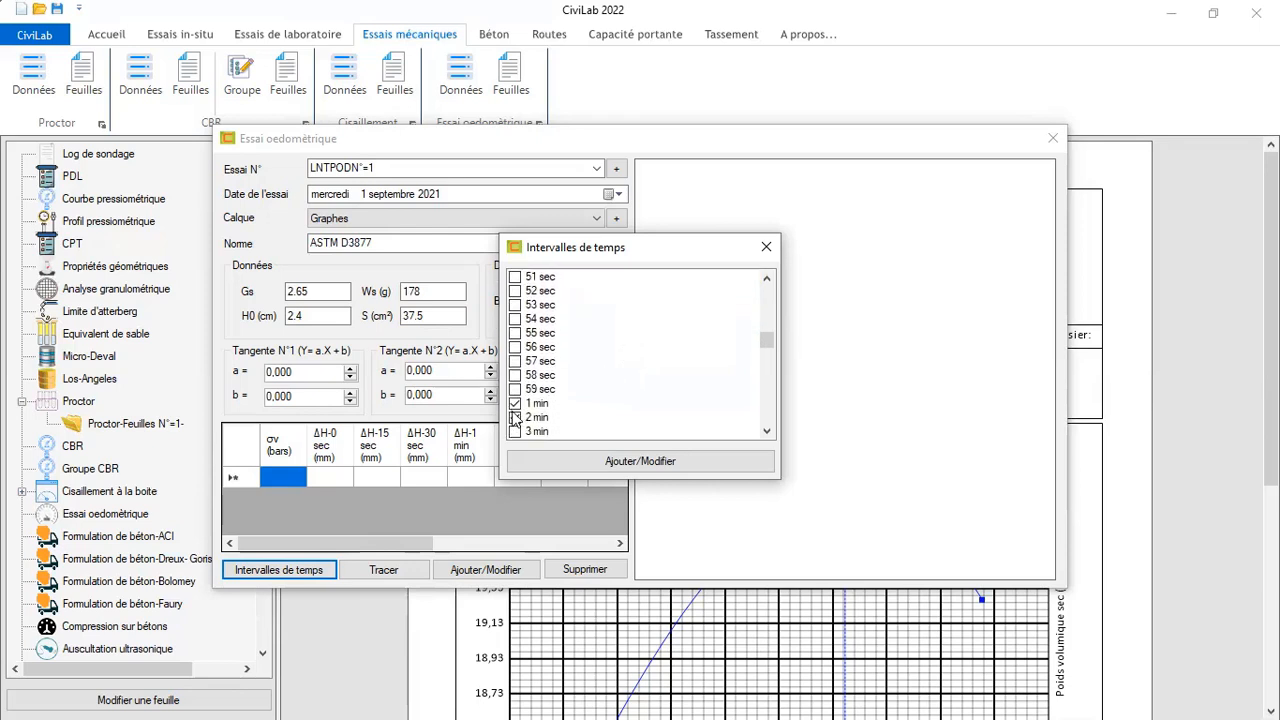
scroll(570, 390, "down", 2)
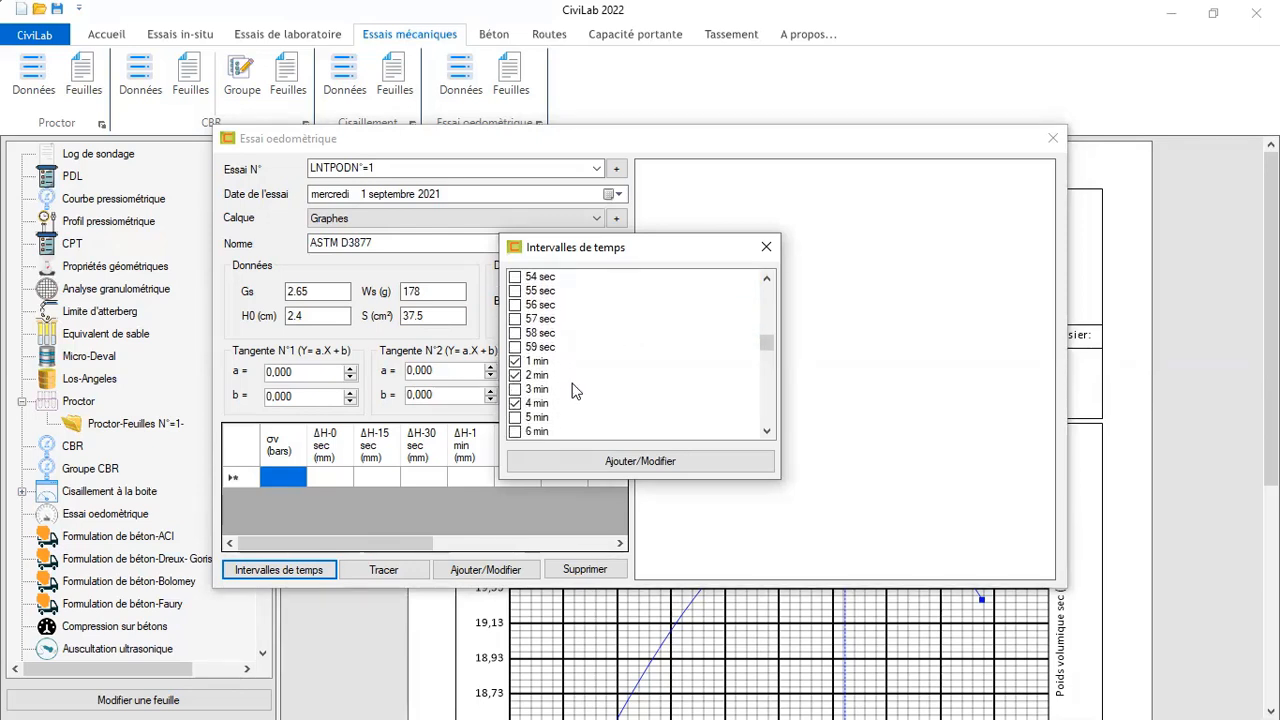
left_click(516, 362)
left_click(517, 363)
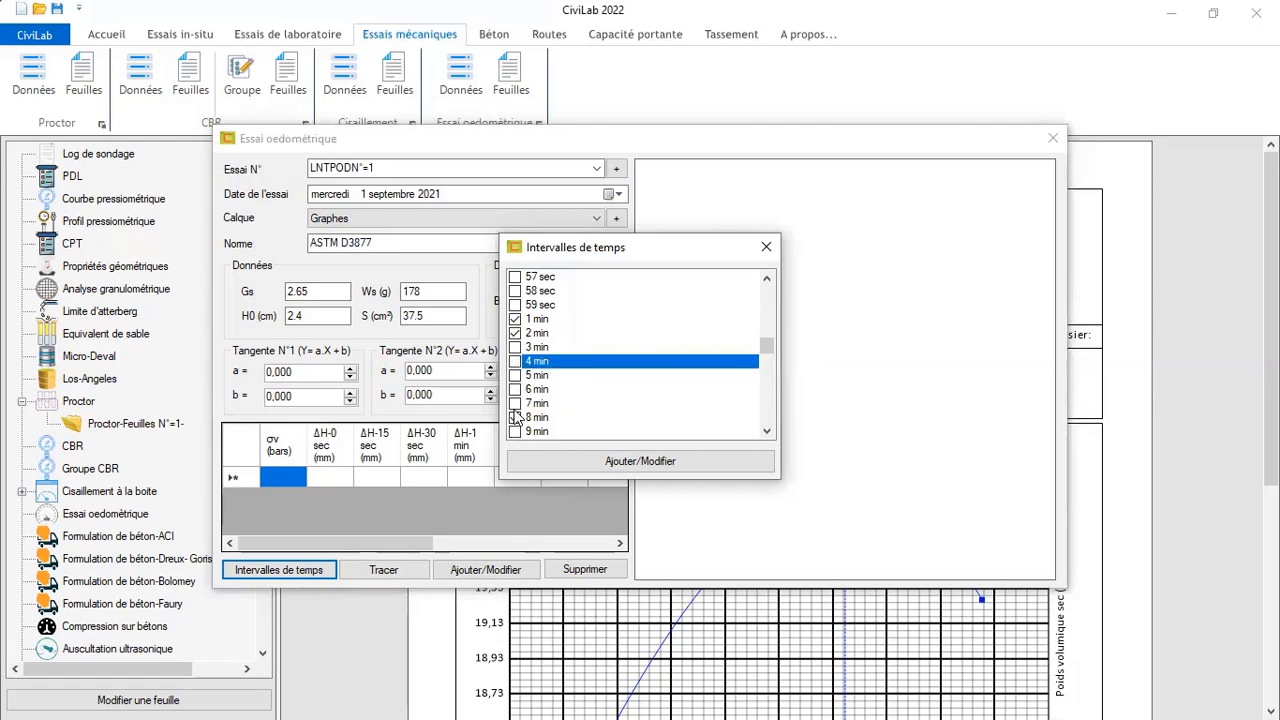
left_click(515, 417)
scroll(605, 400, "down", 3)
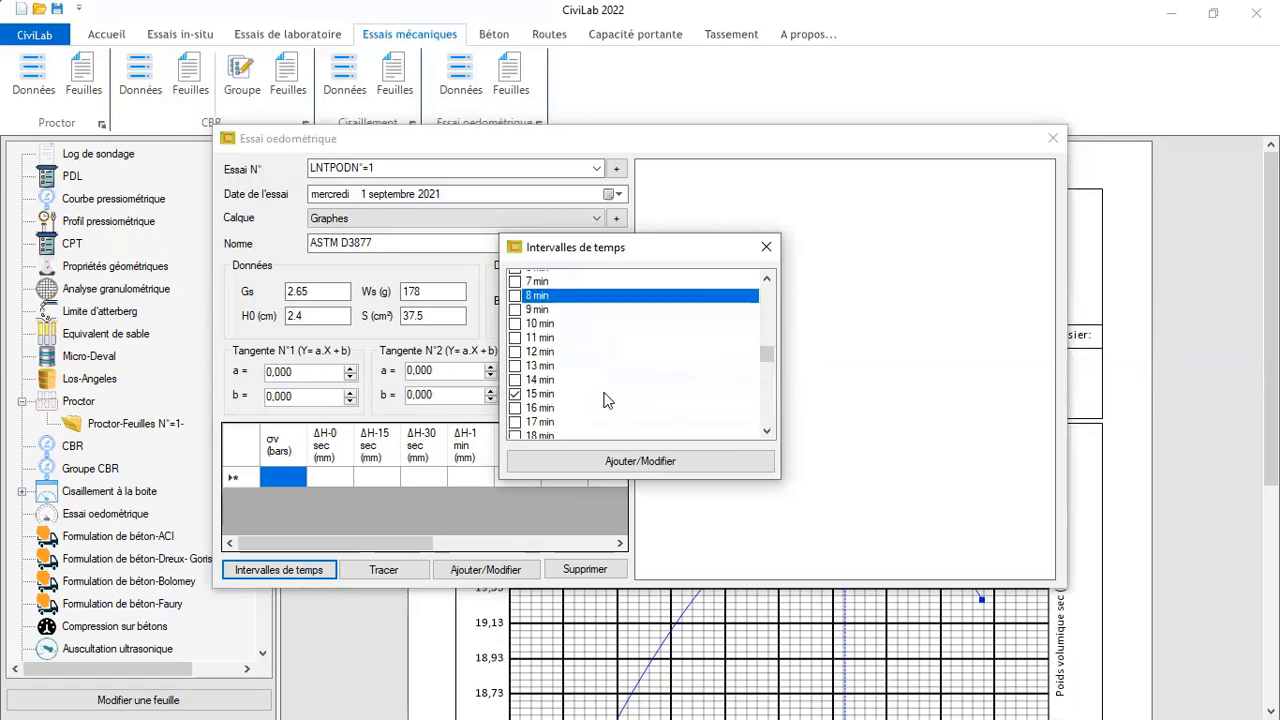
Remove 15 min and 30 min from the selected time intervals
left_click(516, 389)
scroll(630, 374, "down", 4)
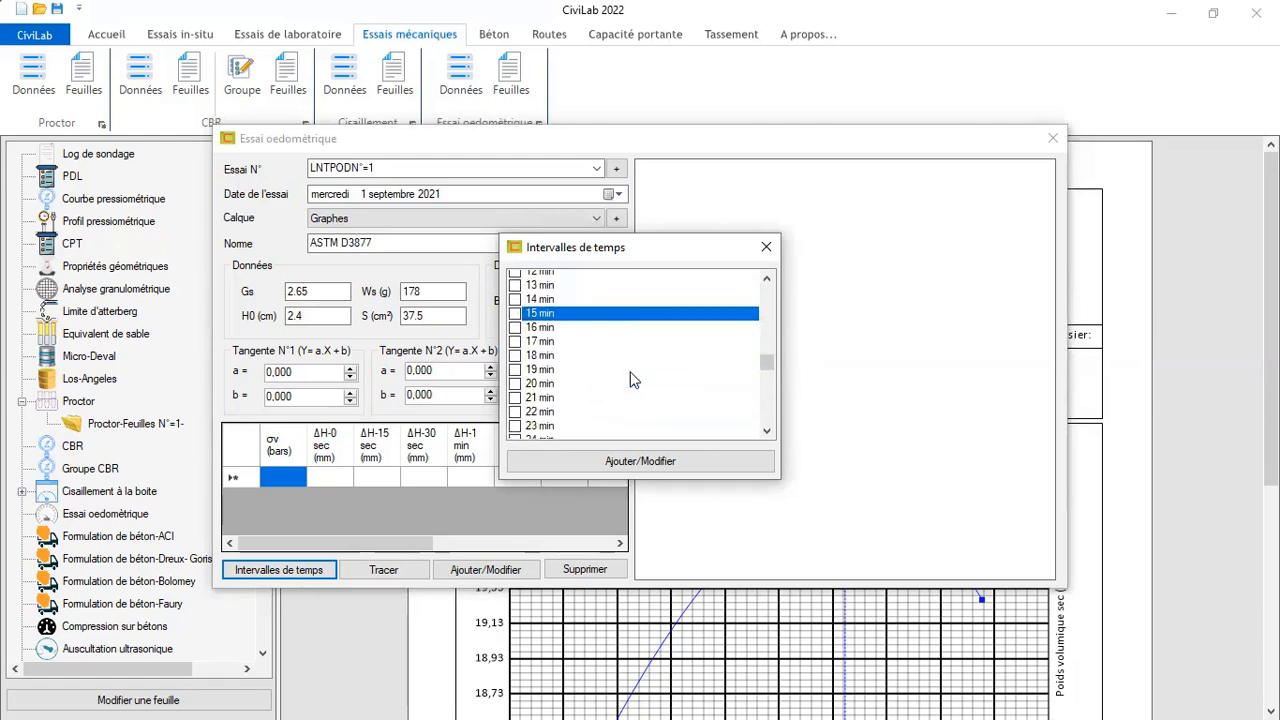
scroll(565, 400, "down", 1)
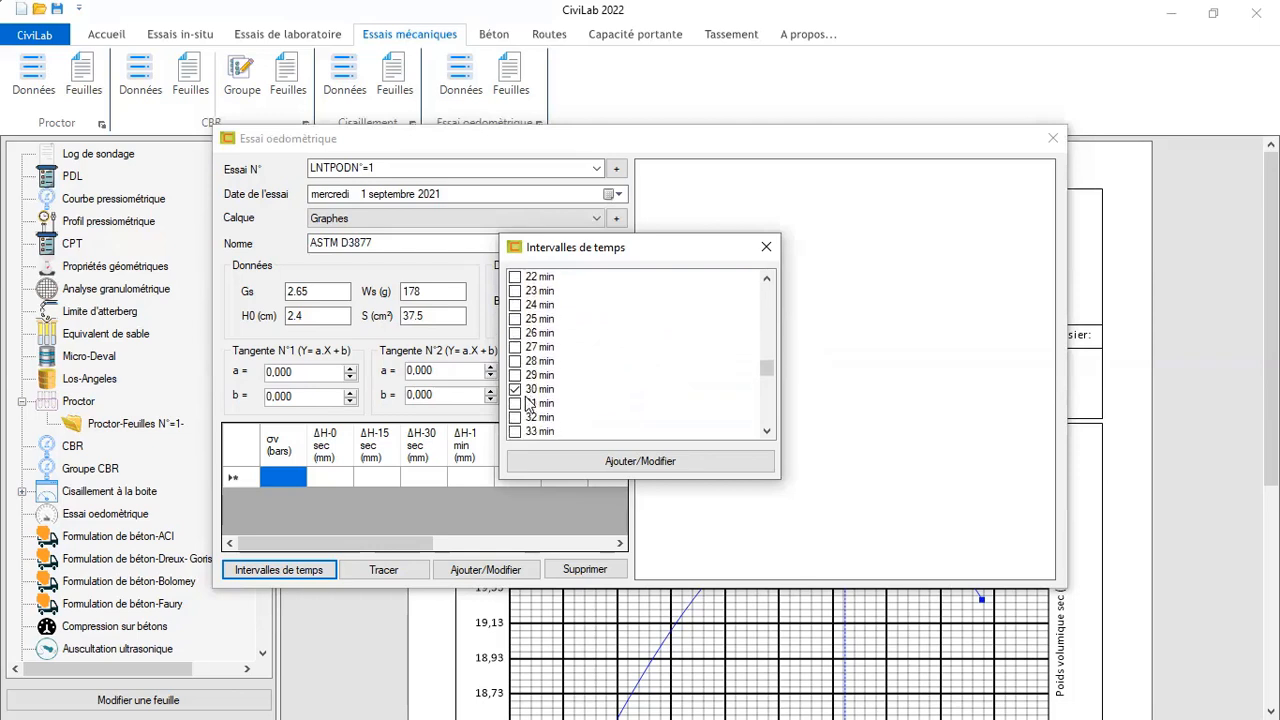
left_click(519, 395)
scroll(655, 362, "down", 3)
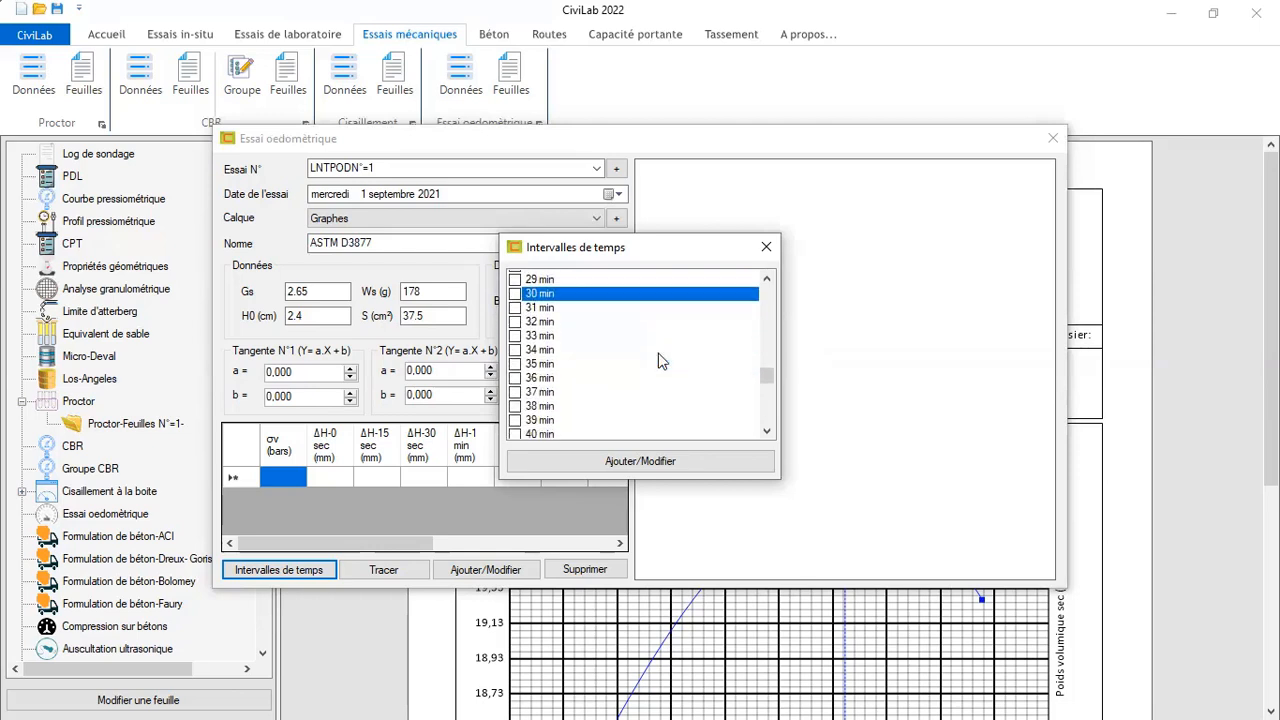
Remove 1 h, 2 h and 4 h from the time intervals, leaving 3 h unselected
scroll(648, 364, "down", 3)
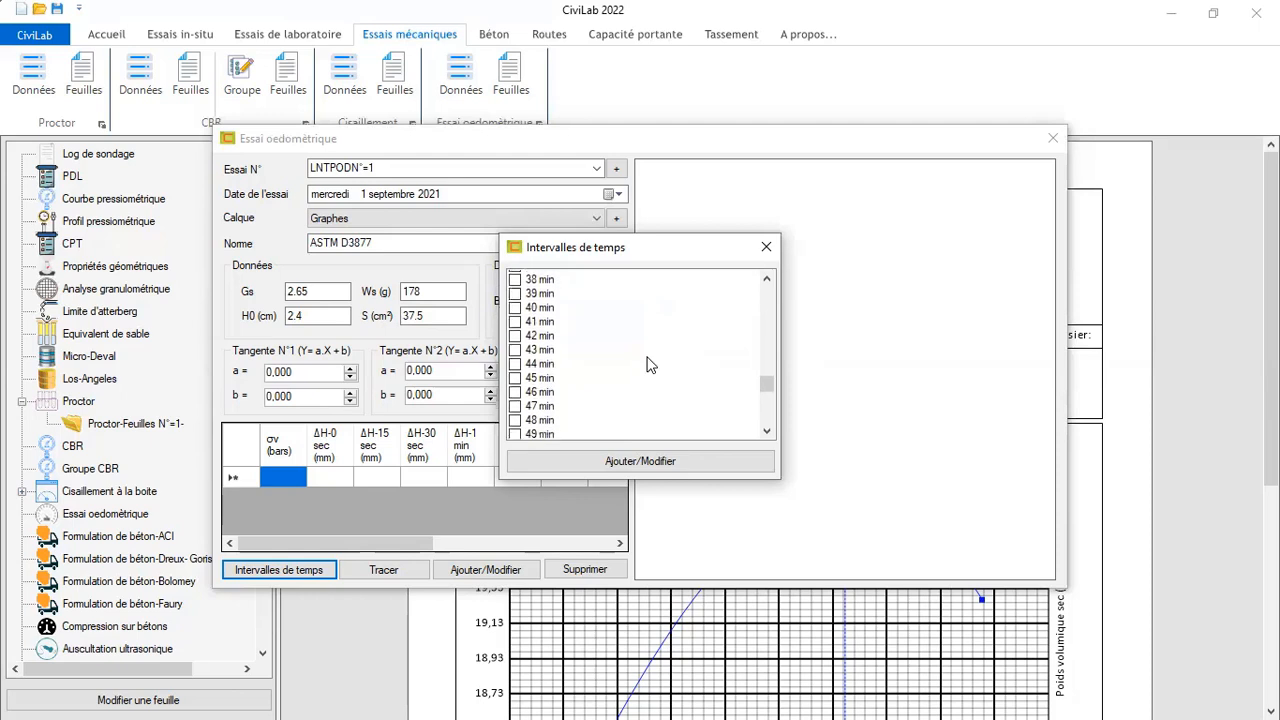
scroll(648, 364, "down", 4)
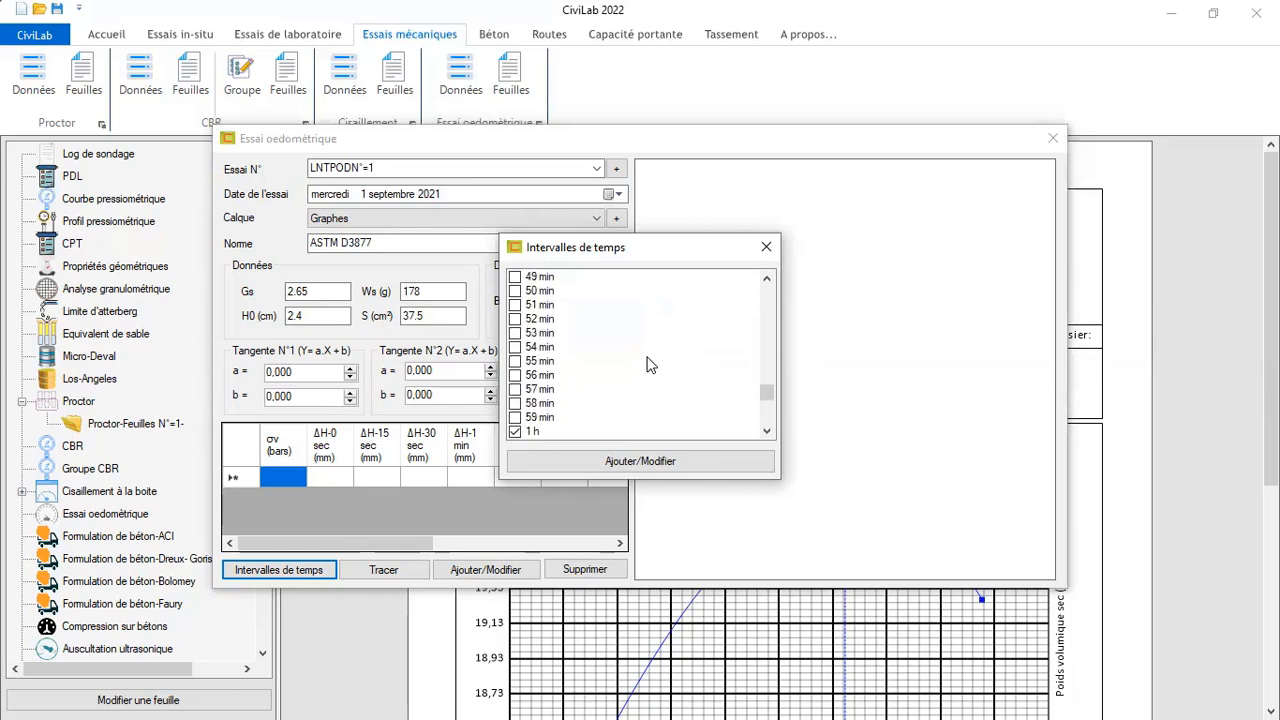
scroll(648, 364, "down", 1)
left_click(515, 389)
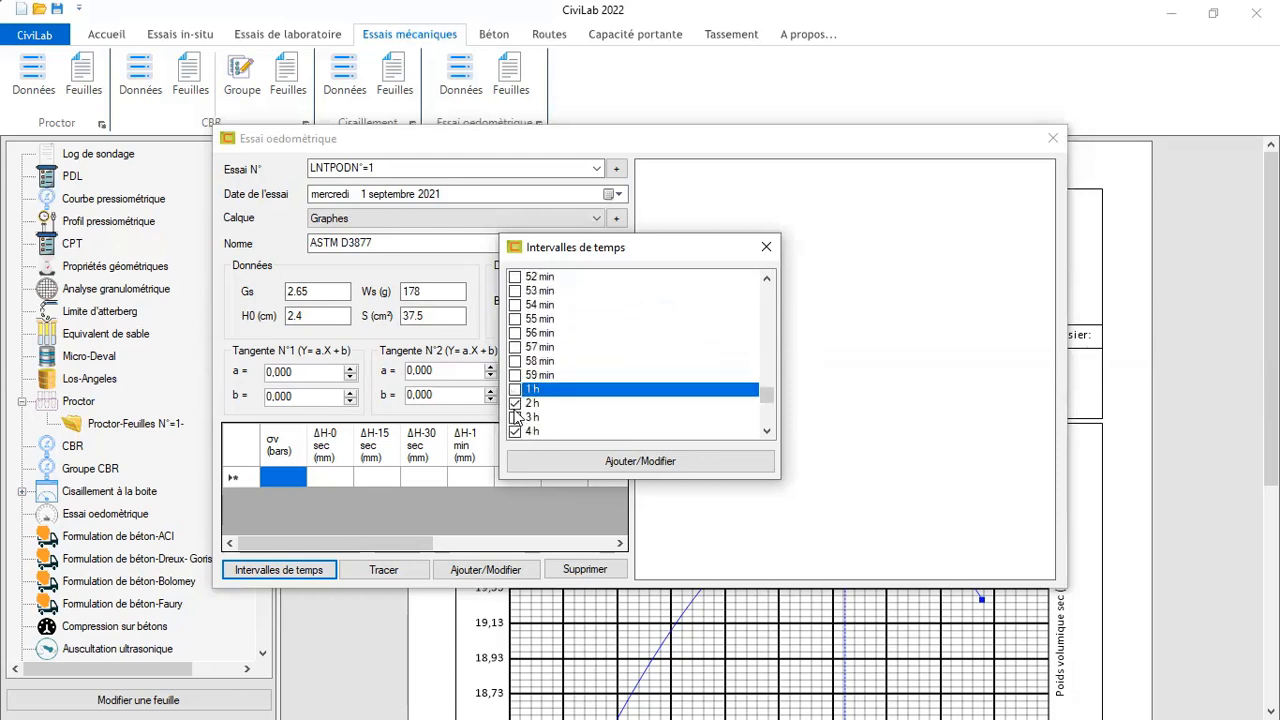
left_click(515, 403)
left_click(515, 417)
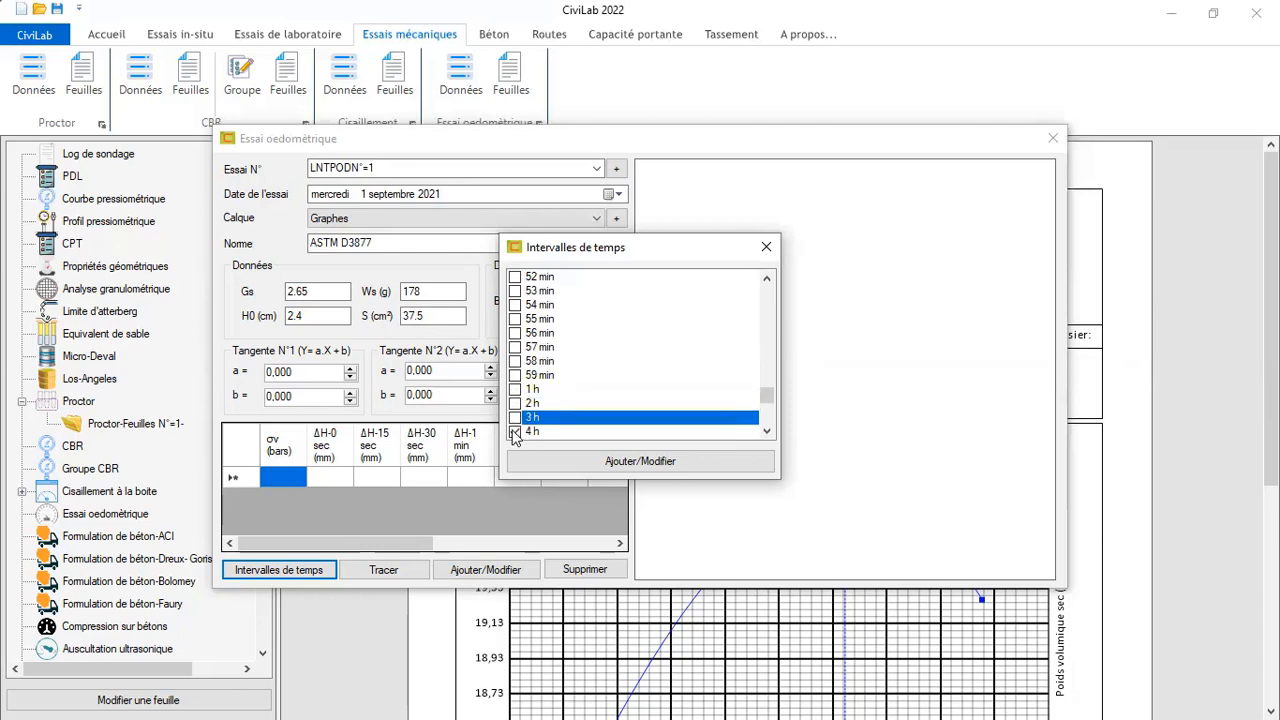
left_click(515, 431)
Remove 8 h and 24 h from the time intervals and apply the selection to the readings table
scroll(589, 381, "down", 3)
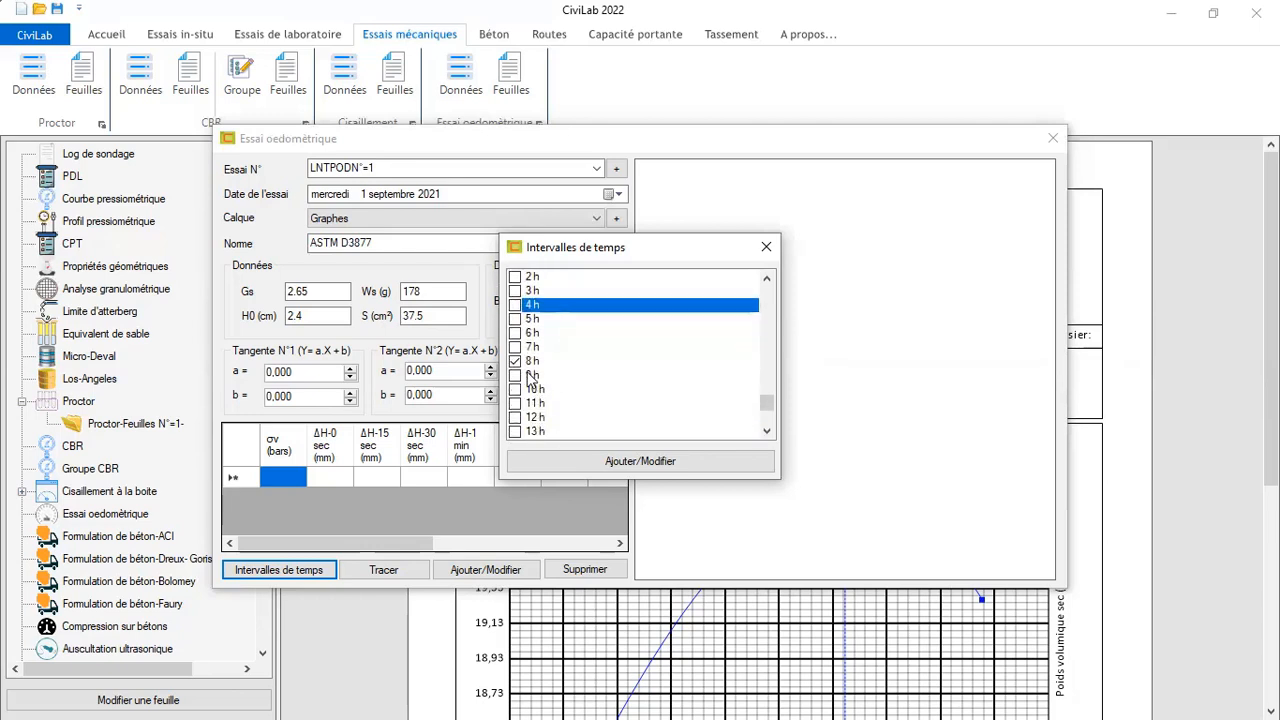
left_click(516, 362)
scroll(630, 381, "down", 4)
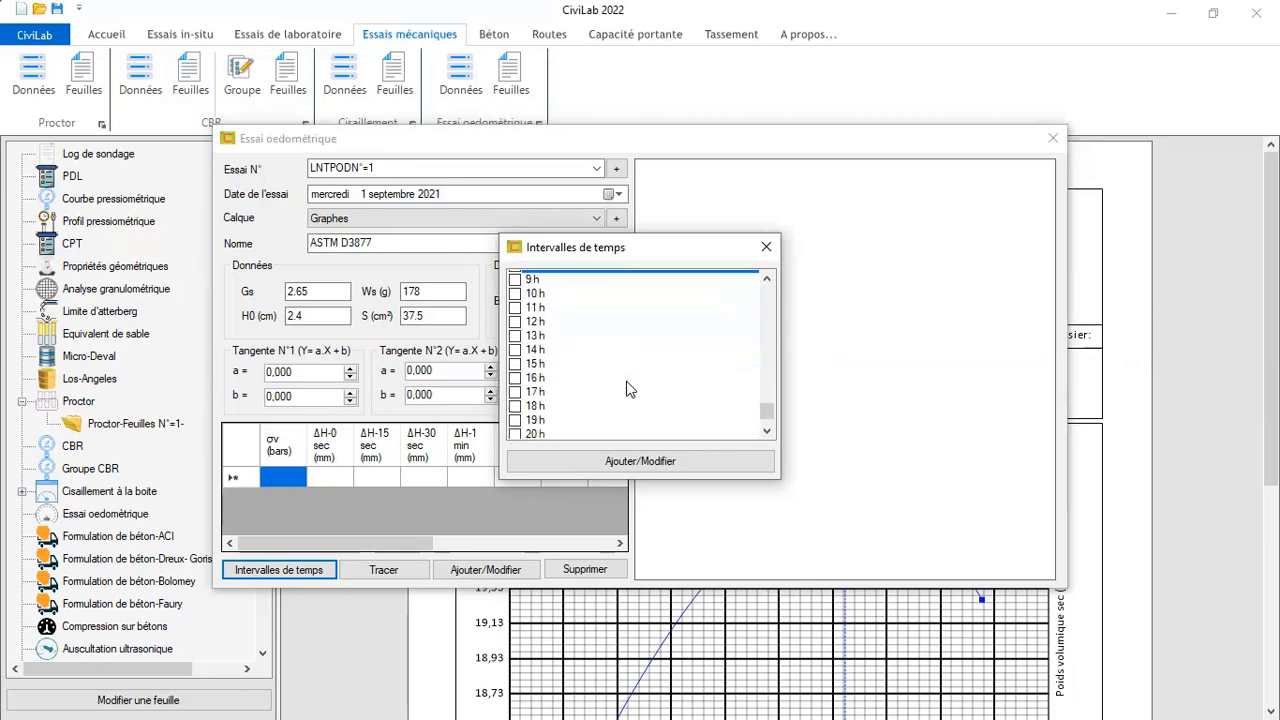
scroll(628, 388, "down", 1)
left_click(516, 403)
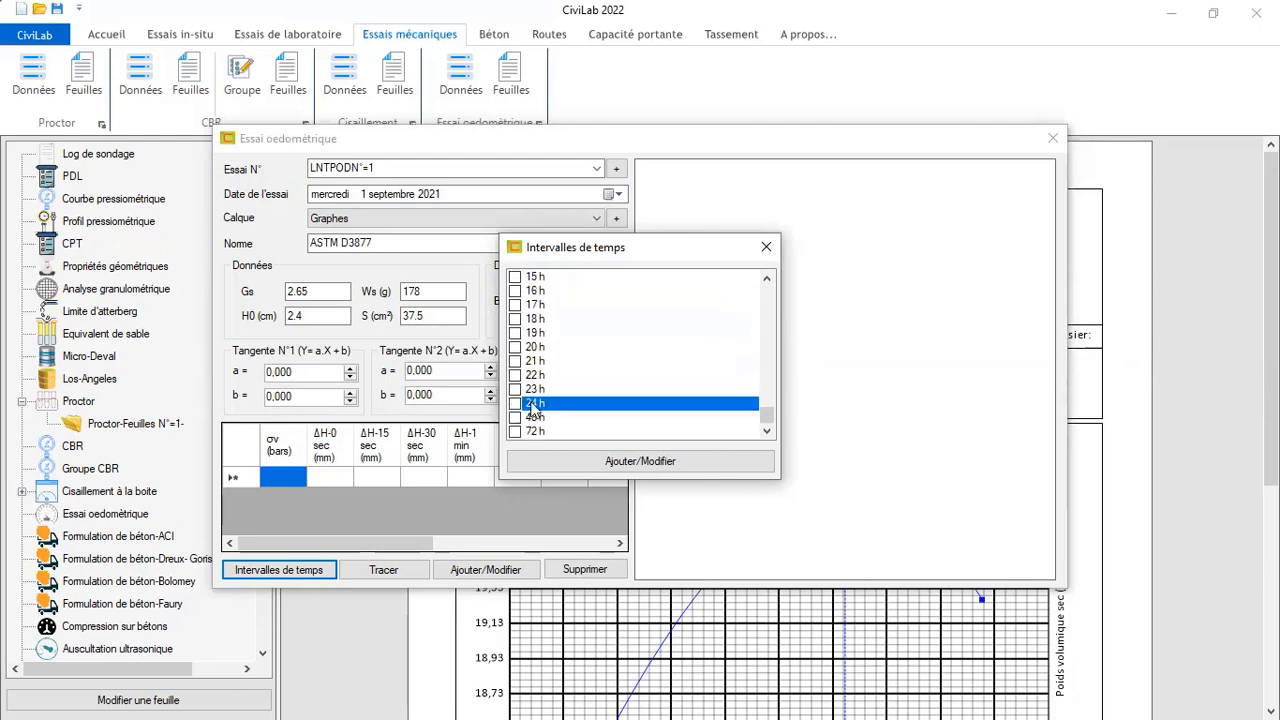
left_click(652, 463)
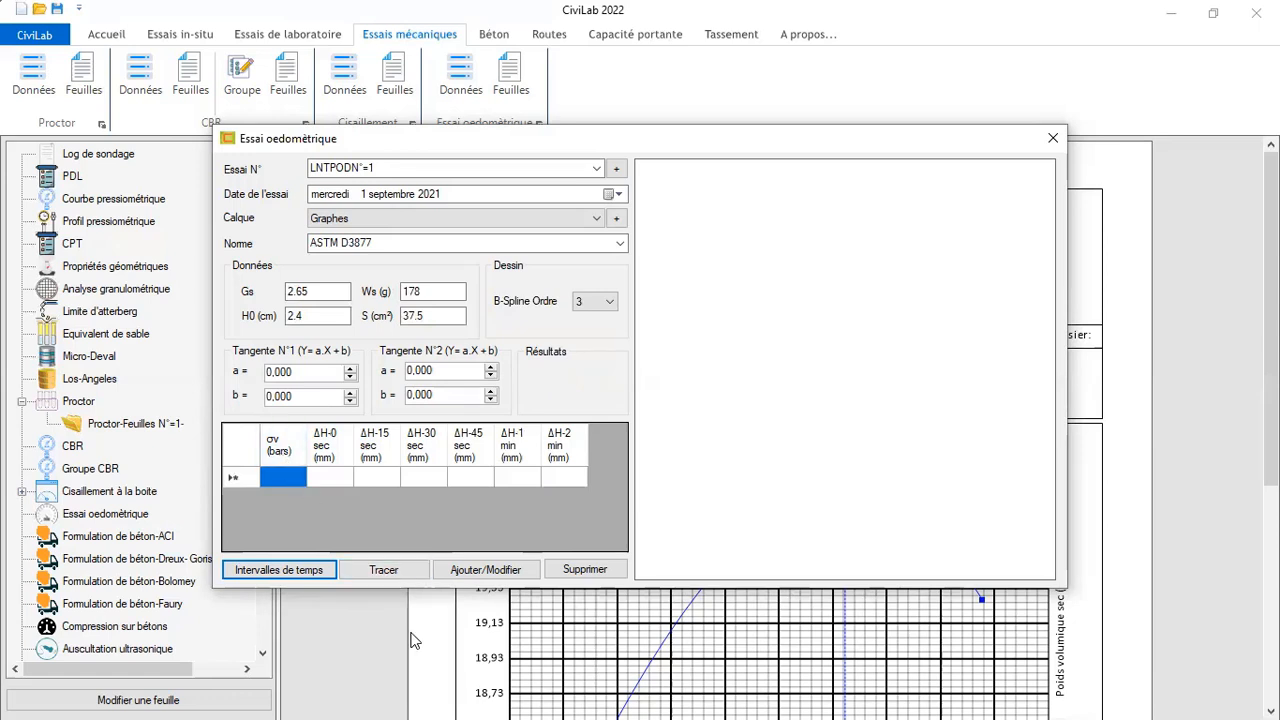
Switch to the Excel workbook Donnees pressiometre et cisaillement.xlsx and copy the Odometer Test readings in C53:I60, without the header row
key("super")
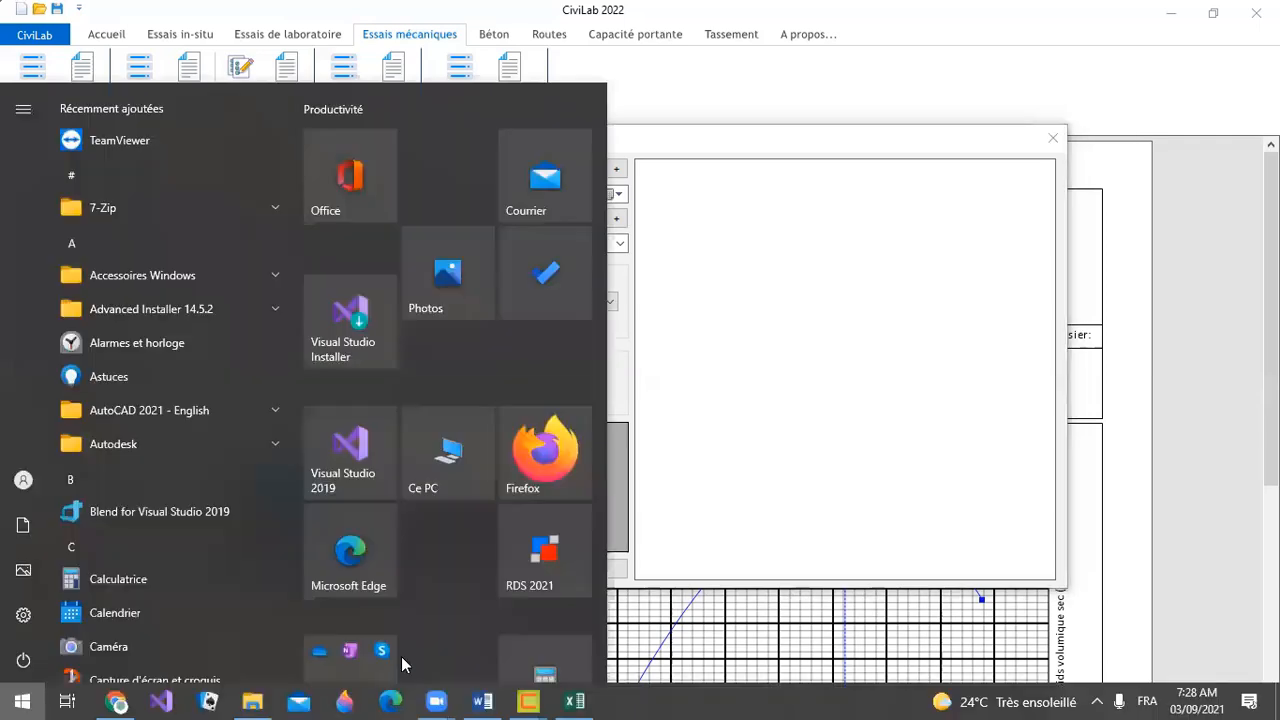
left_click(256, 700)
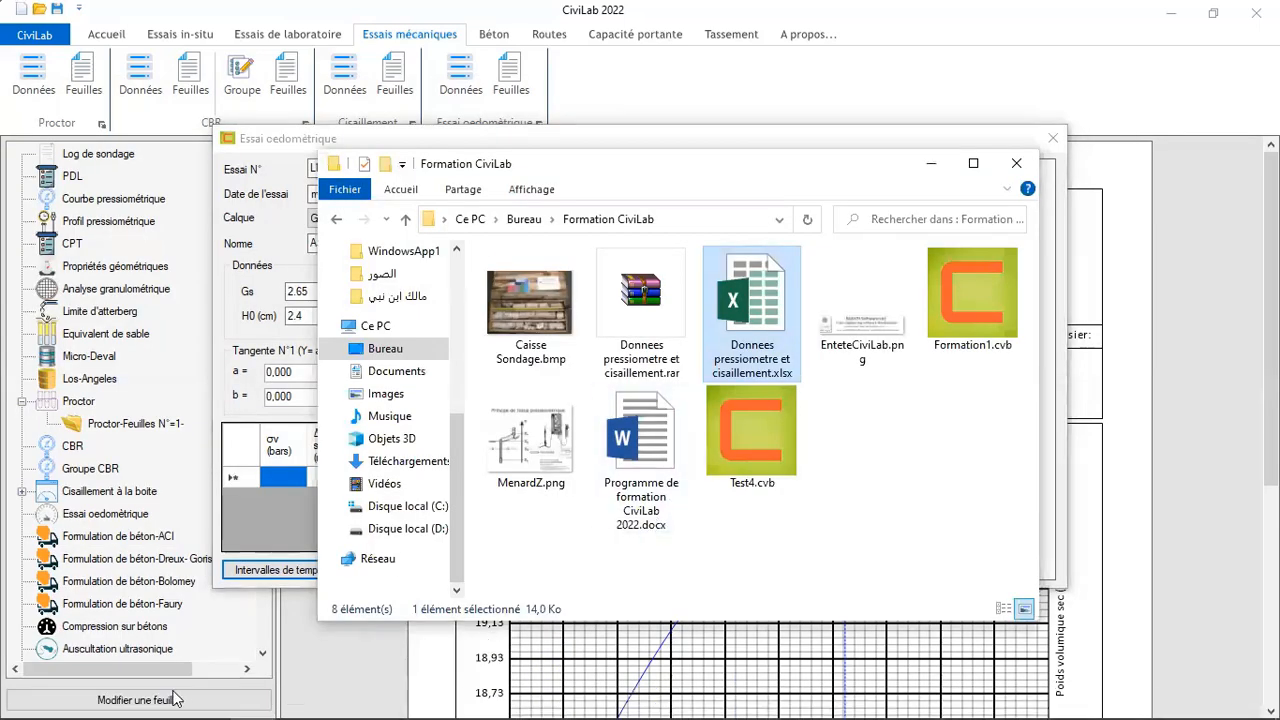
mouse_move(345, 703)
left_click(590, 700)
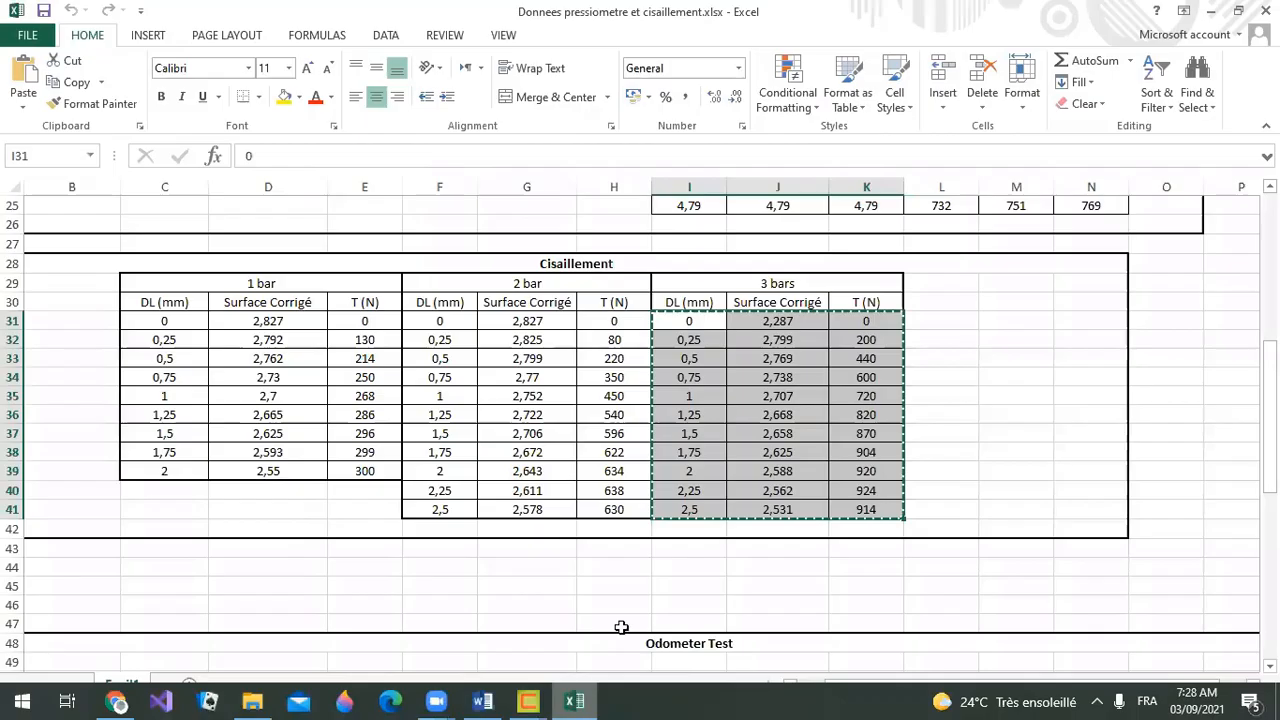
scroll(607, 596, "up", 5)
scroll(607, 596, "up", 3)
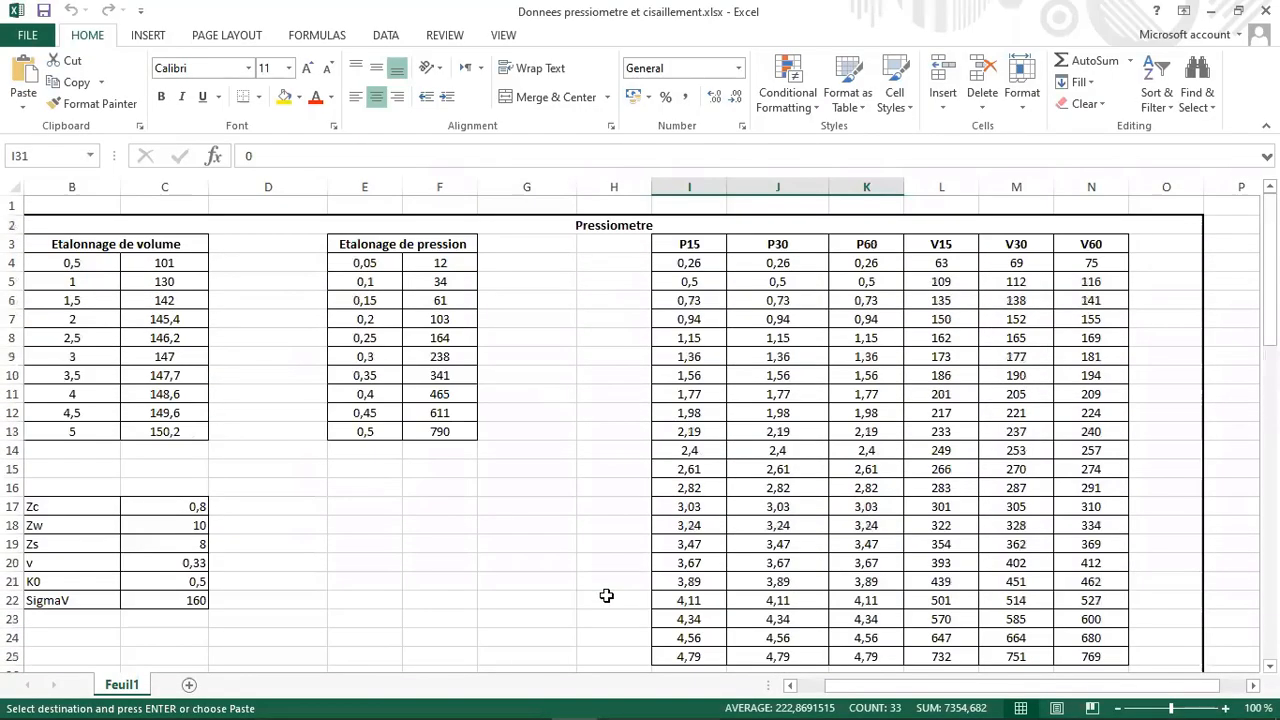
scroll(607, 596, "down", 10)
scroll(607, 596, "down", 4)
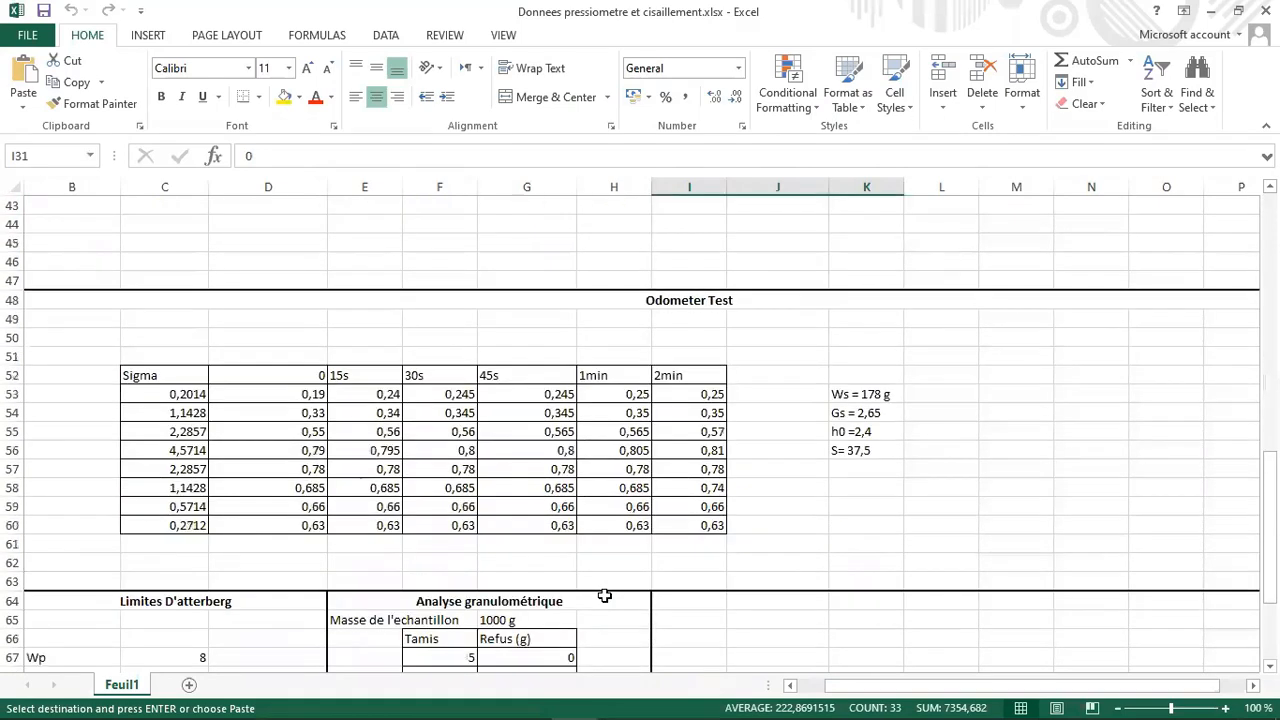
mouse_move(177, 337)
left_mouse_down()
mouse_move(690, 452)
mouse_move(681, 471)
left_mouse_up()
key("ctrl+v")
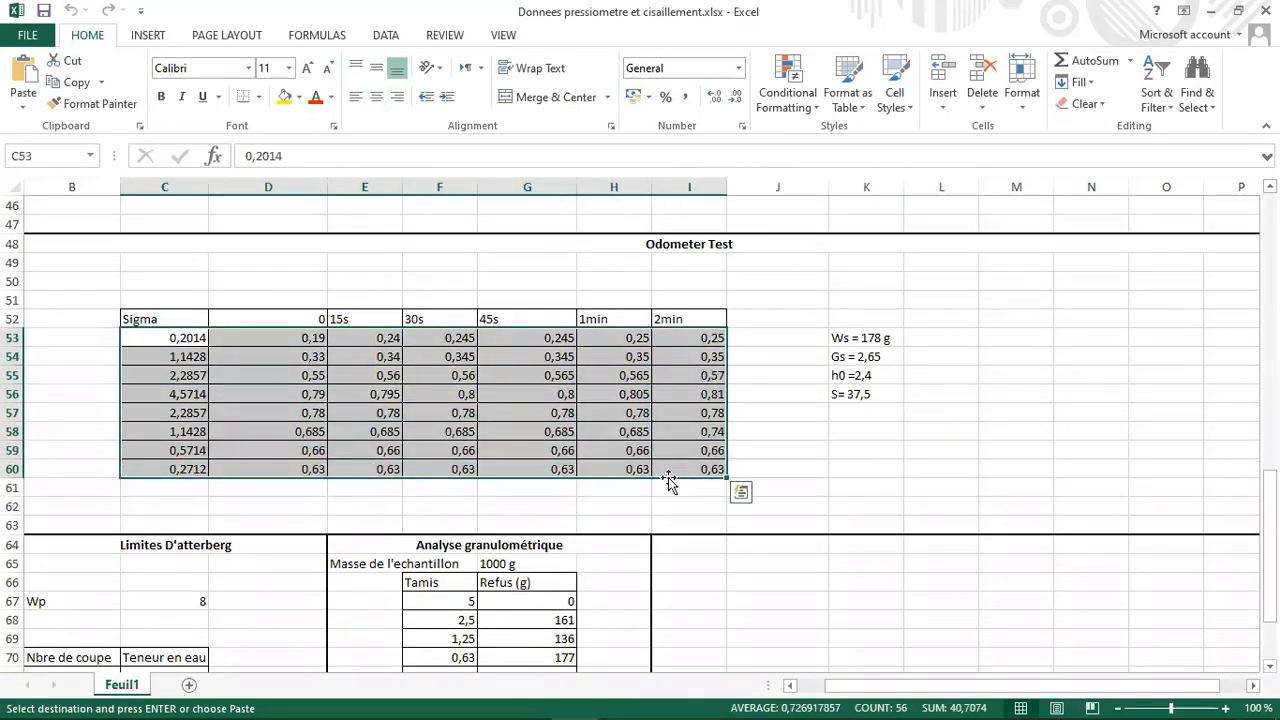
key("ctrl+c")
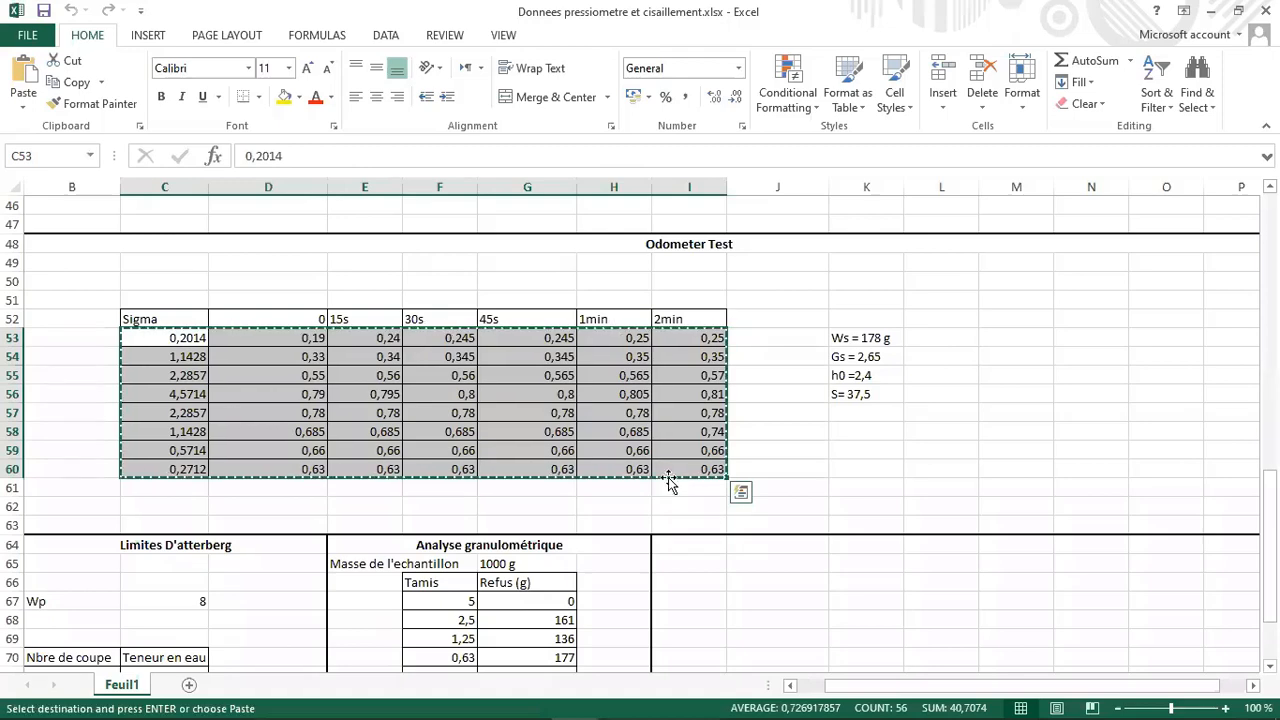
Return to CiviLab, paste the copied readings into the oedometer table and plot the test curve
left_click(1211, 10)
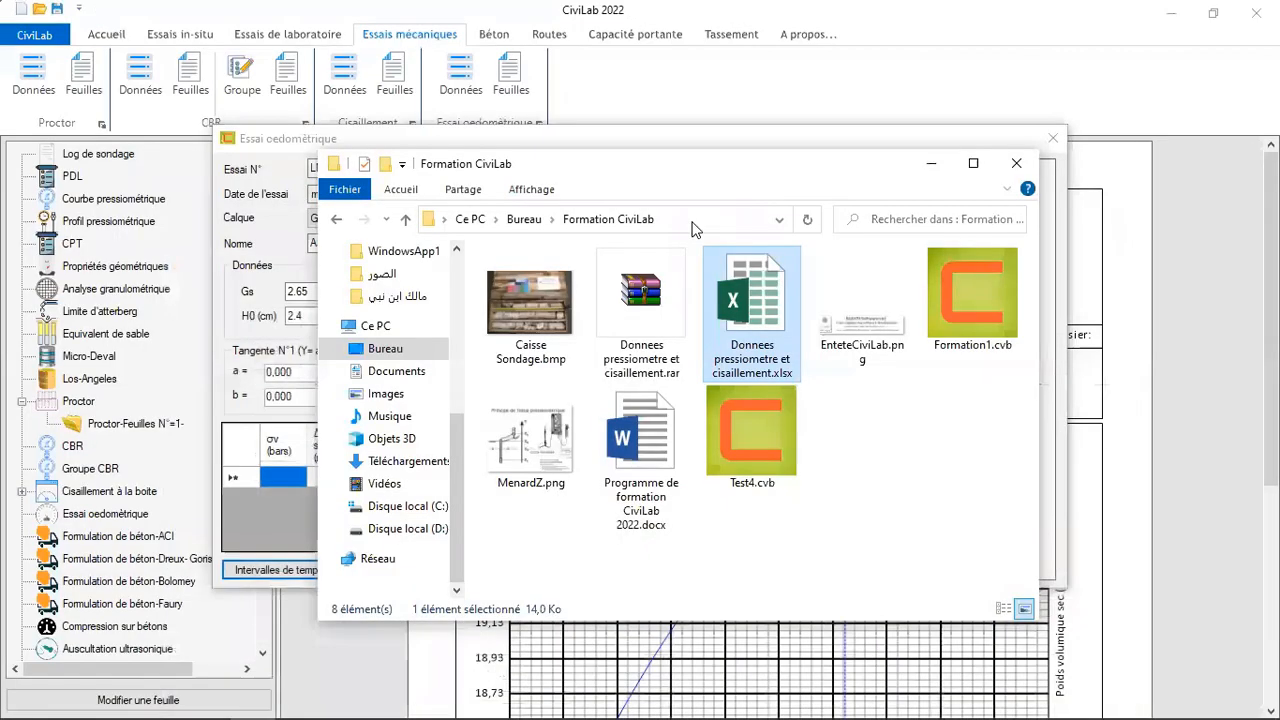
left_click(229, 302)
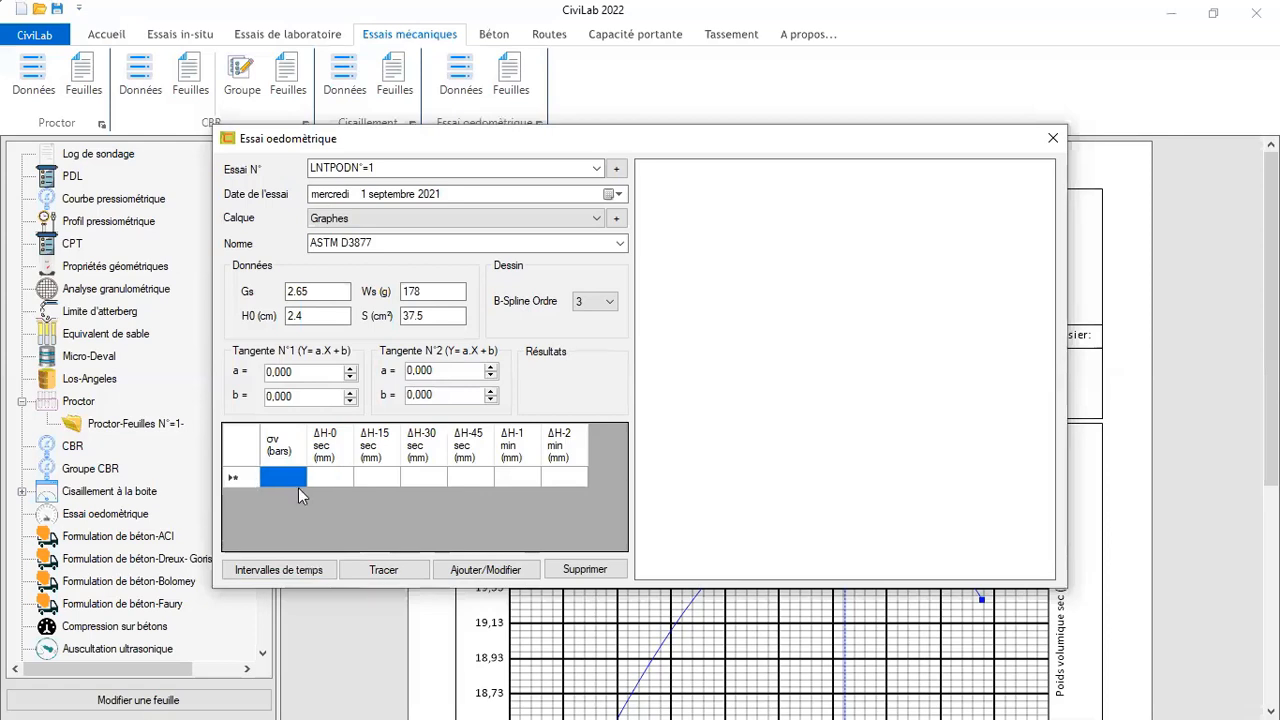
key("ctrl+v")
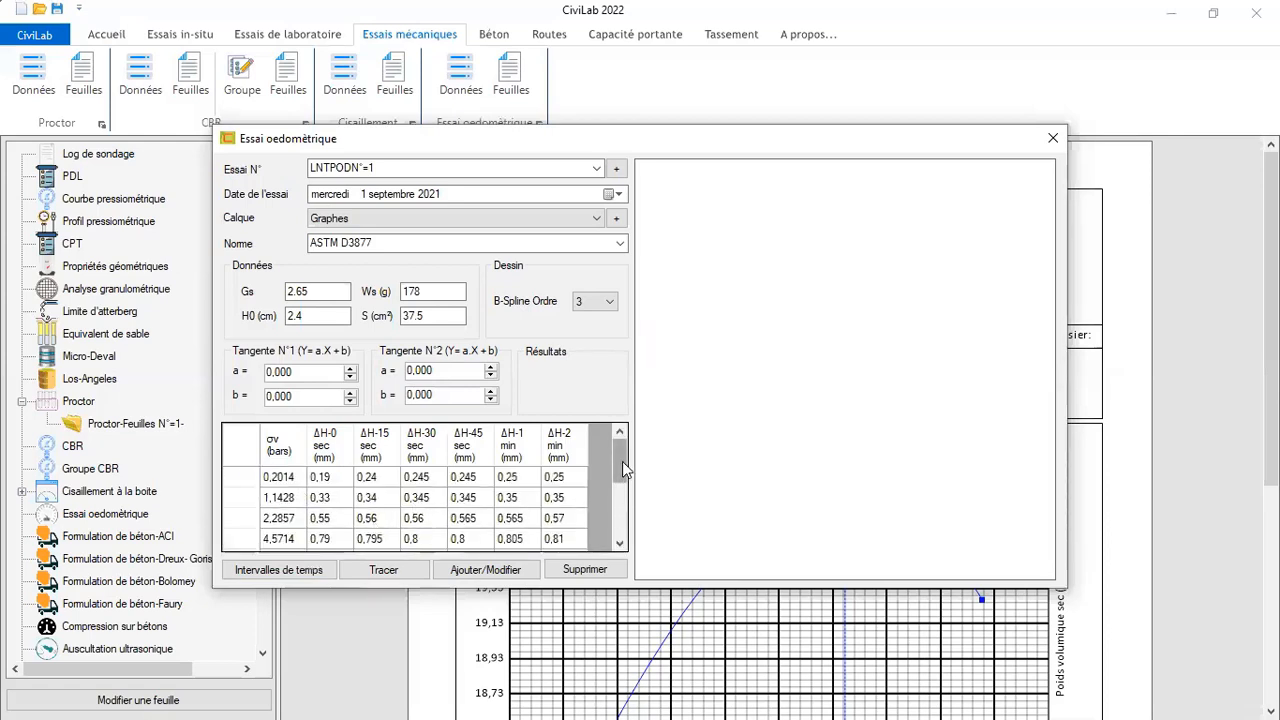
left_click_drag(619, 460, 619, 534)
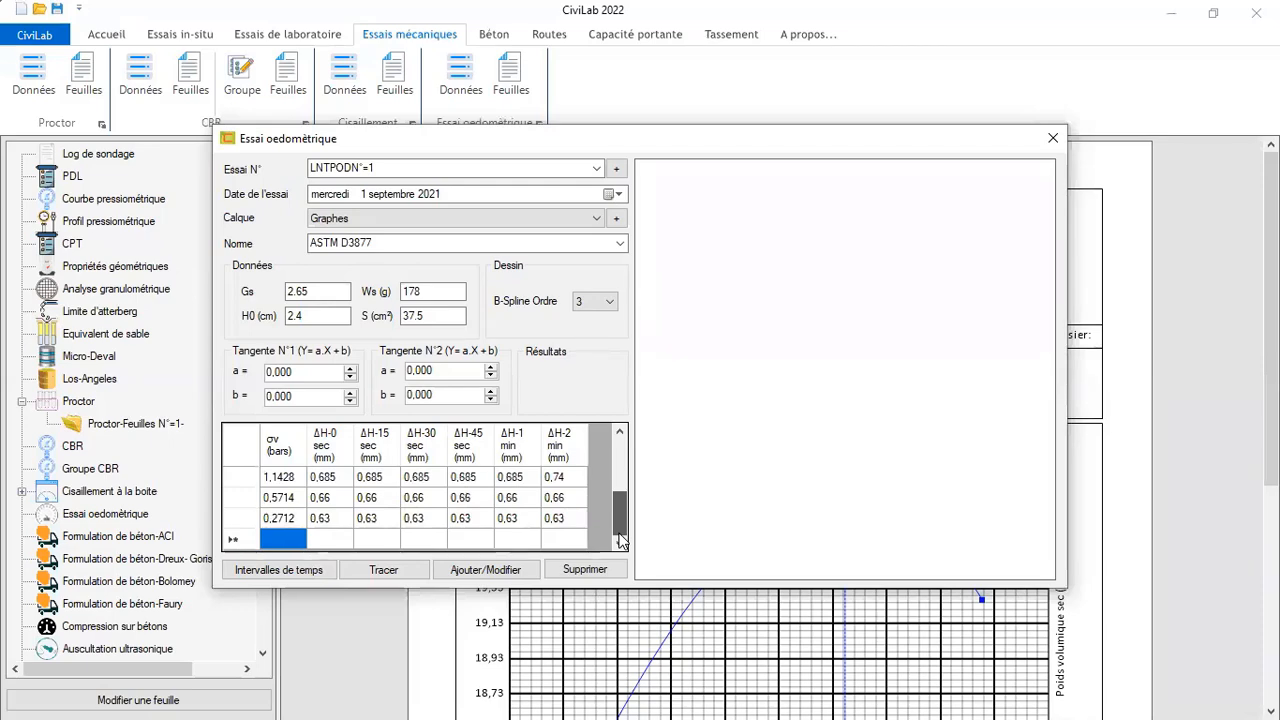
left_click(384, 570)
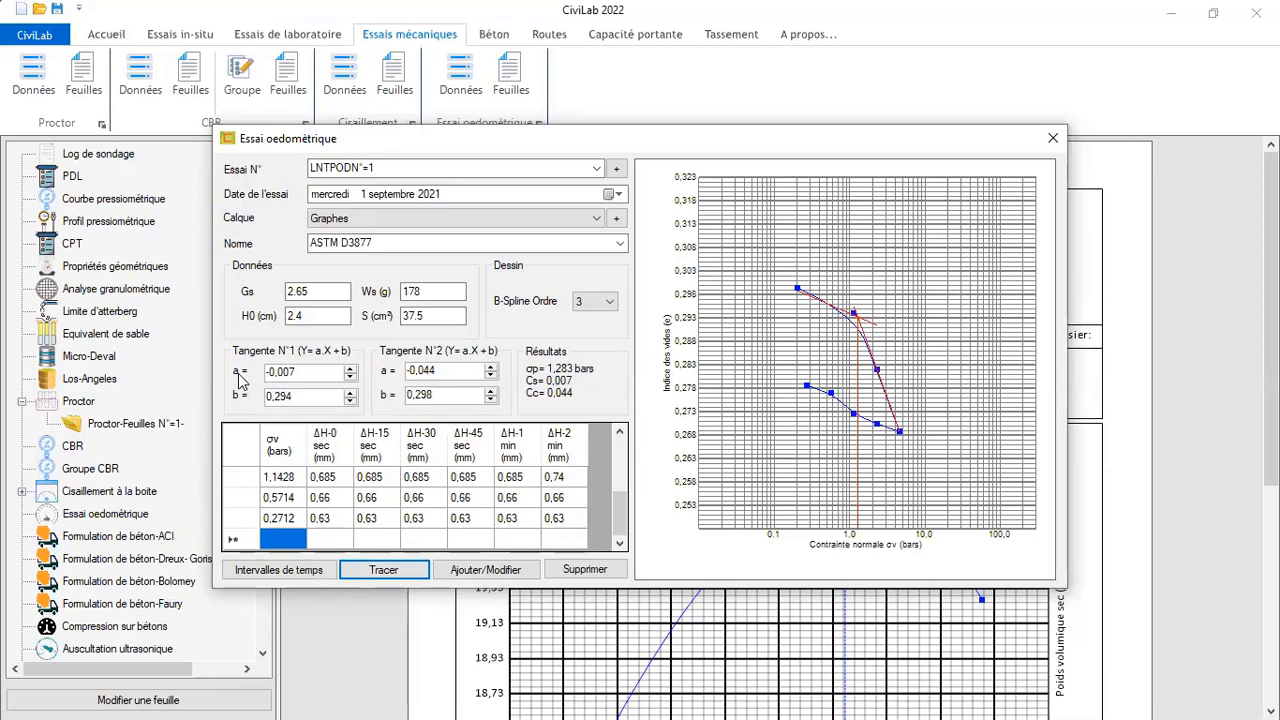
Try raising the slope a of Tangente N°1 to 0,002 for the oedometer curve
mouse_move(241, 380)
left_click_drag(300, 372, 266, 397)
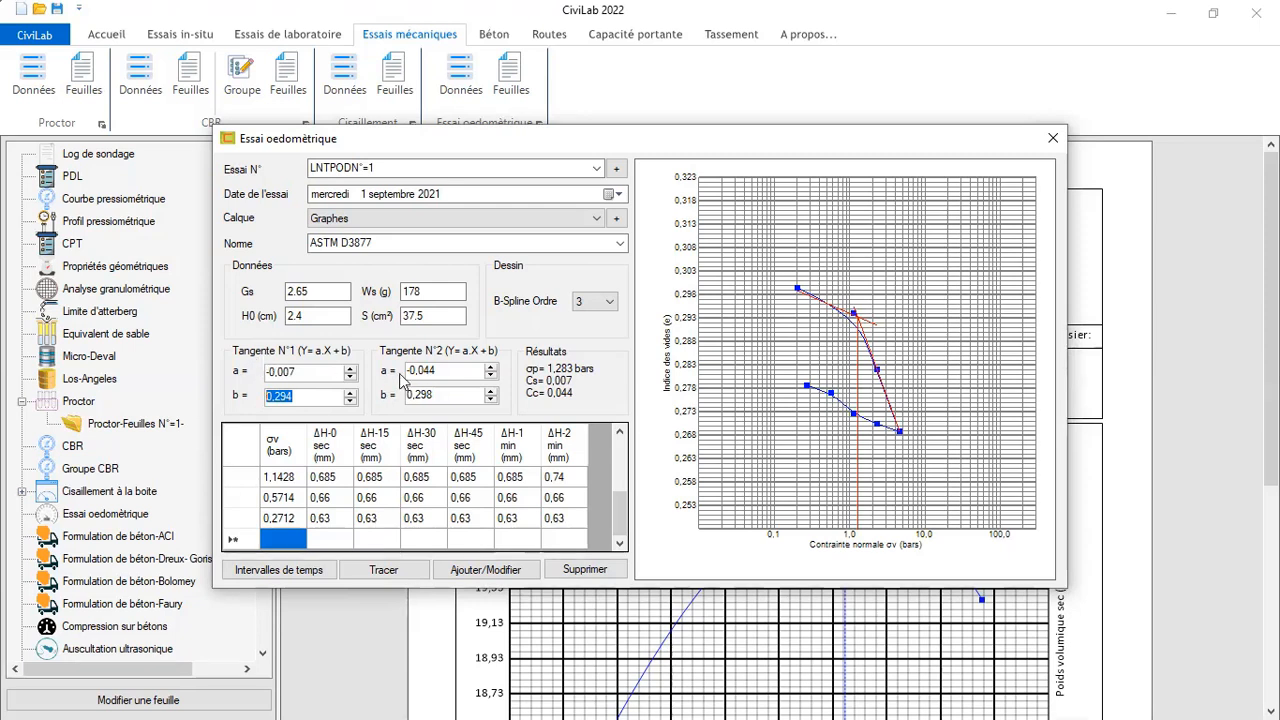
left_click_drag(438, 373, 390, 396)
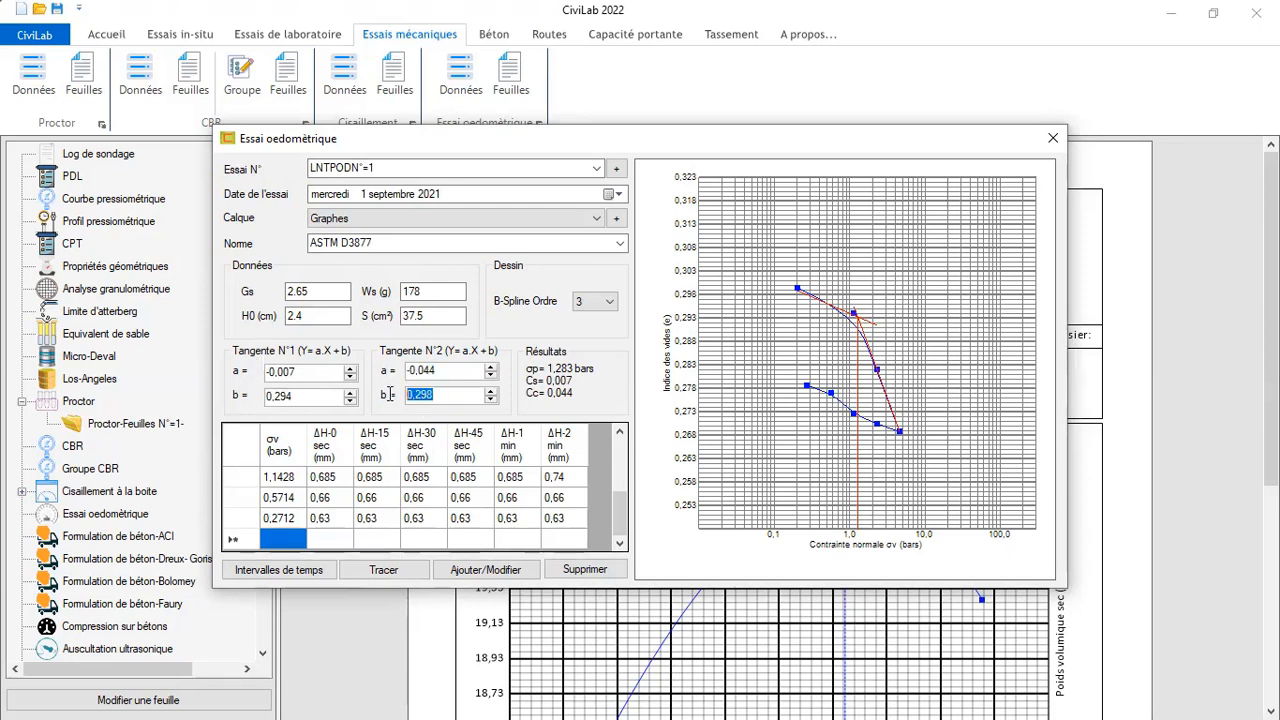
left_click(350, 369)
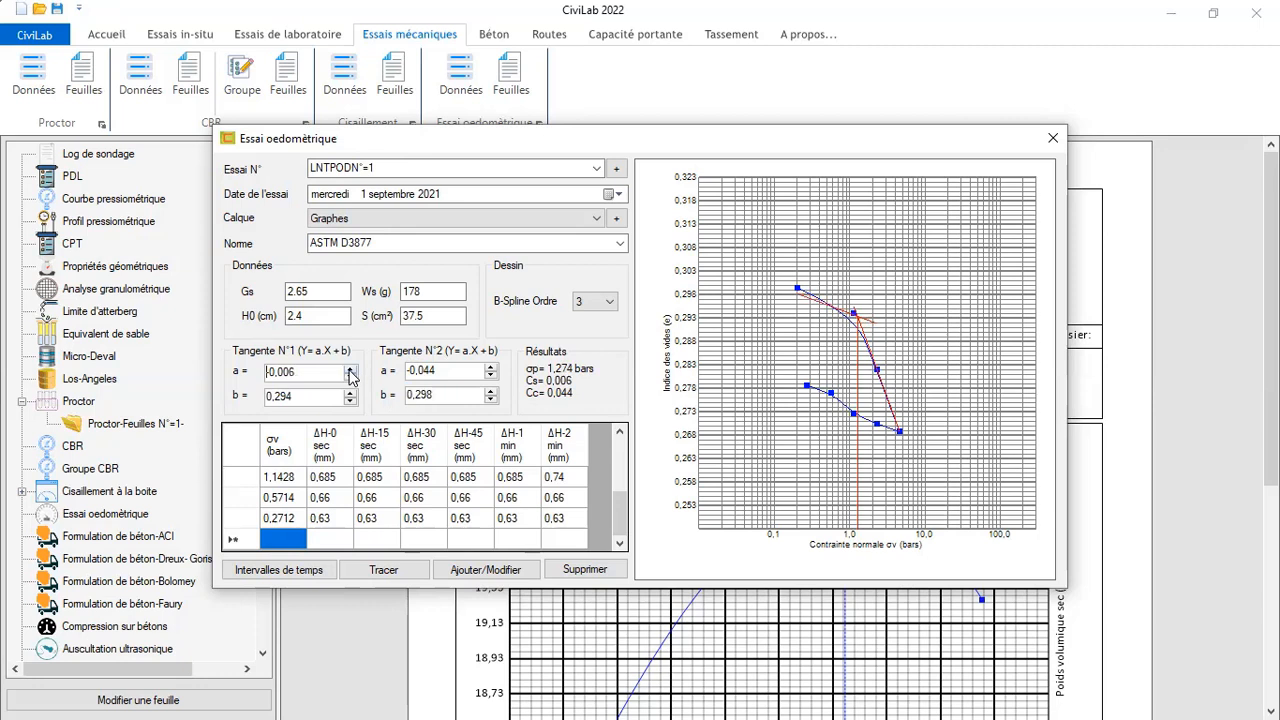
left_click(350, 369)
left_click(350, 370)
left_click(350, 370)
left_click(350, 370)
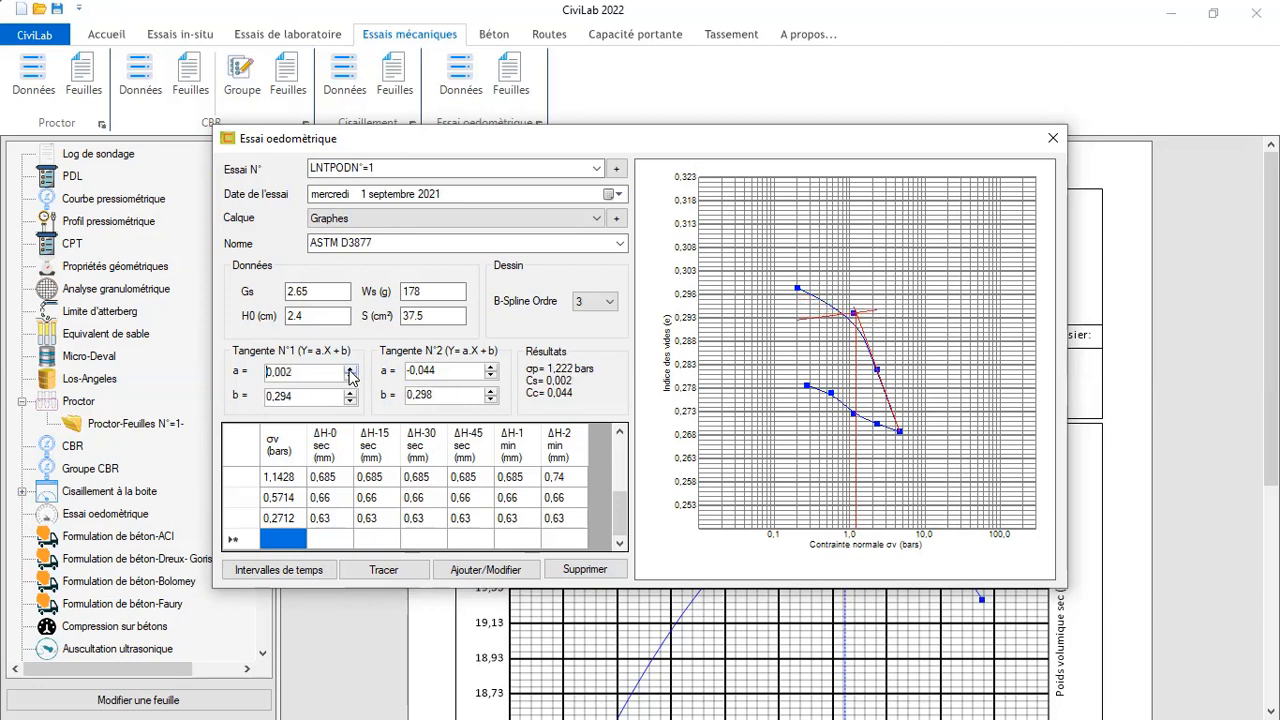
Set the slope a of Tangente N°1 to -0,008
left_click(350, 380)
left_click(350, 380)
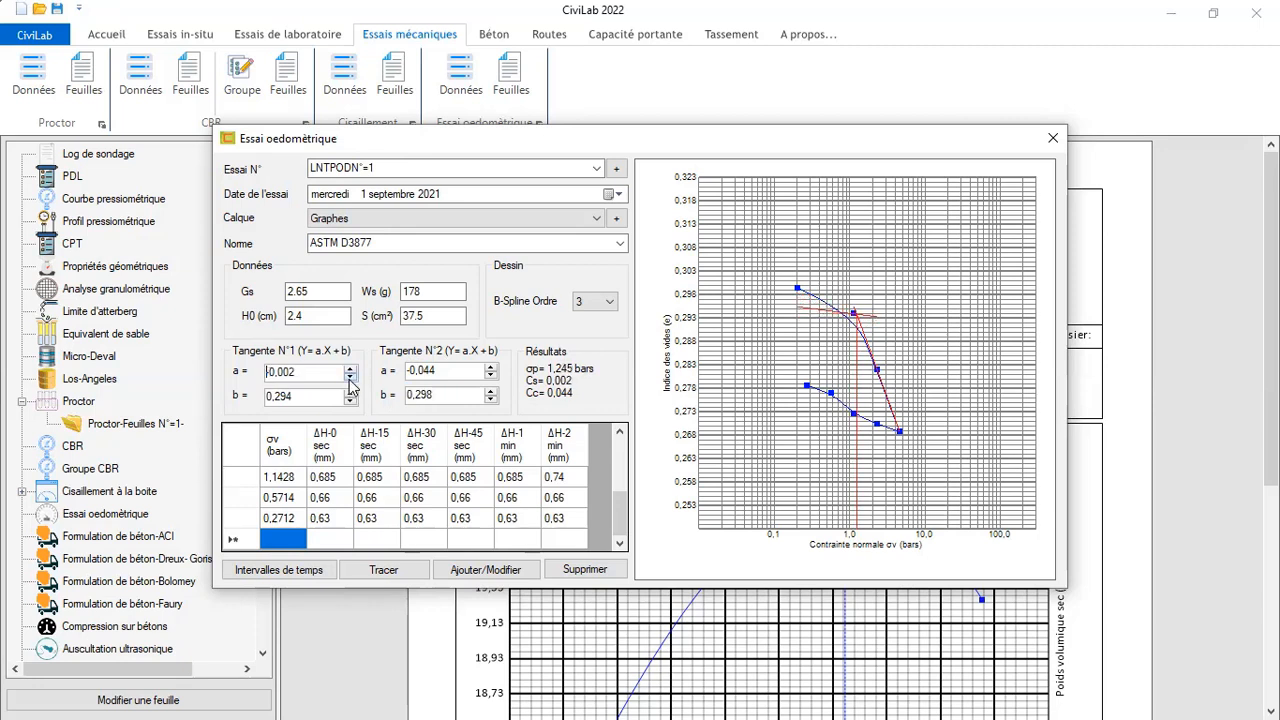
left_click(350, 380)
left_click(350, 380)
left_click(350, 380)
left_click(350, 380)
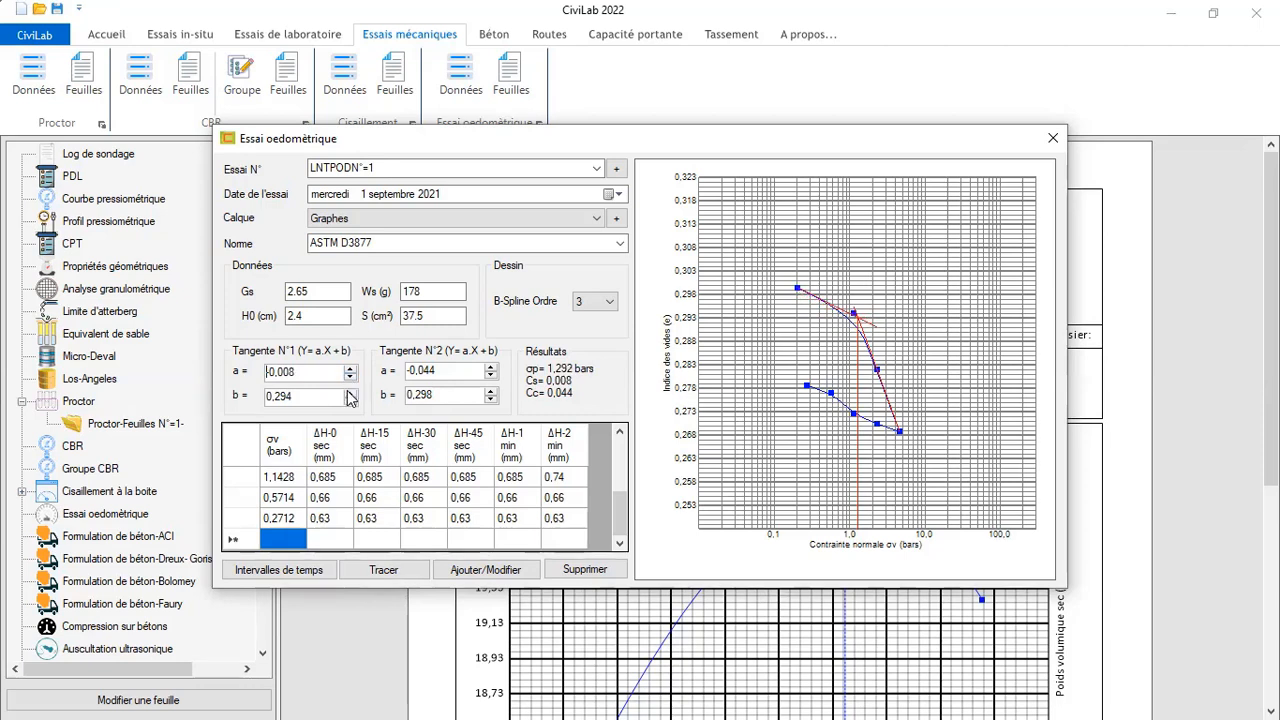
Try an intercept b of 0,292 for Tangente N°1 and restore it to 0,294
left_click(350, 400)
left_click(350, 400)
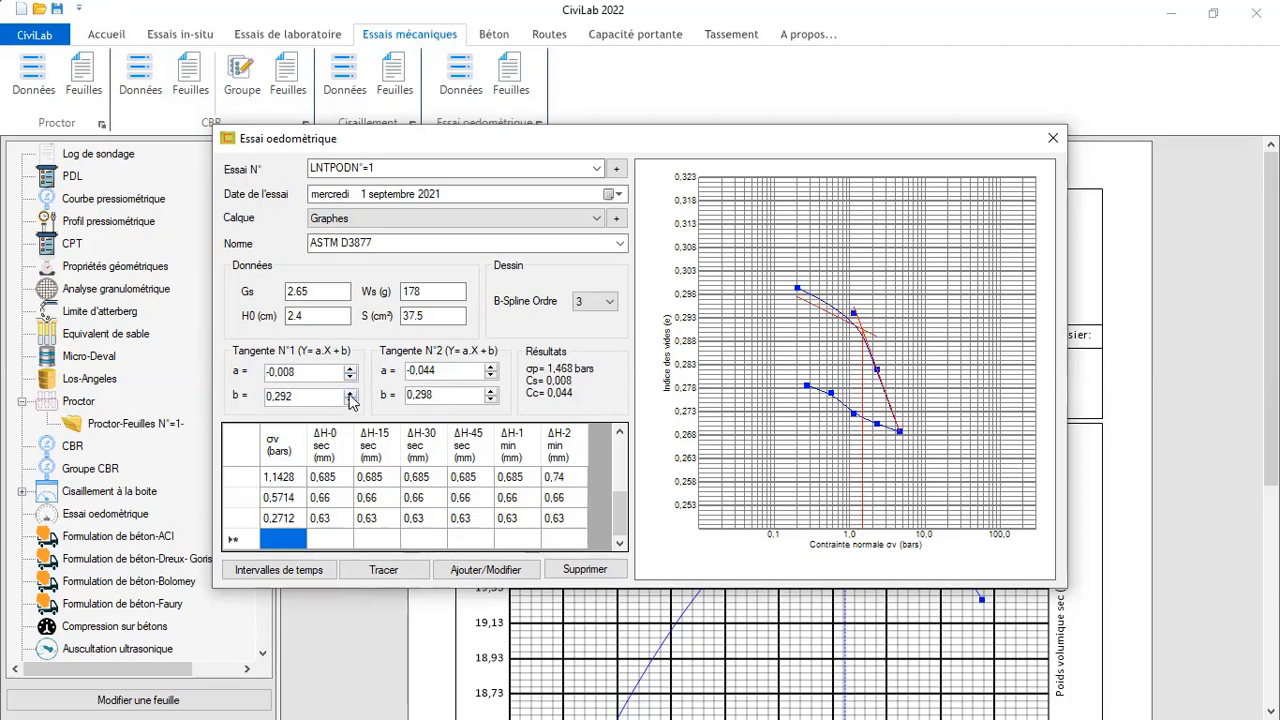
left_click(350, 393)
left_click(350, 393)
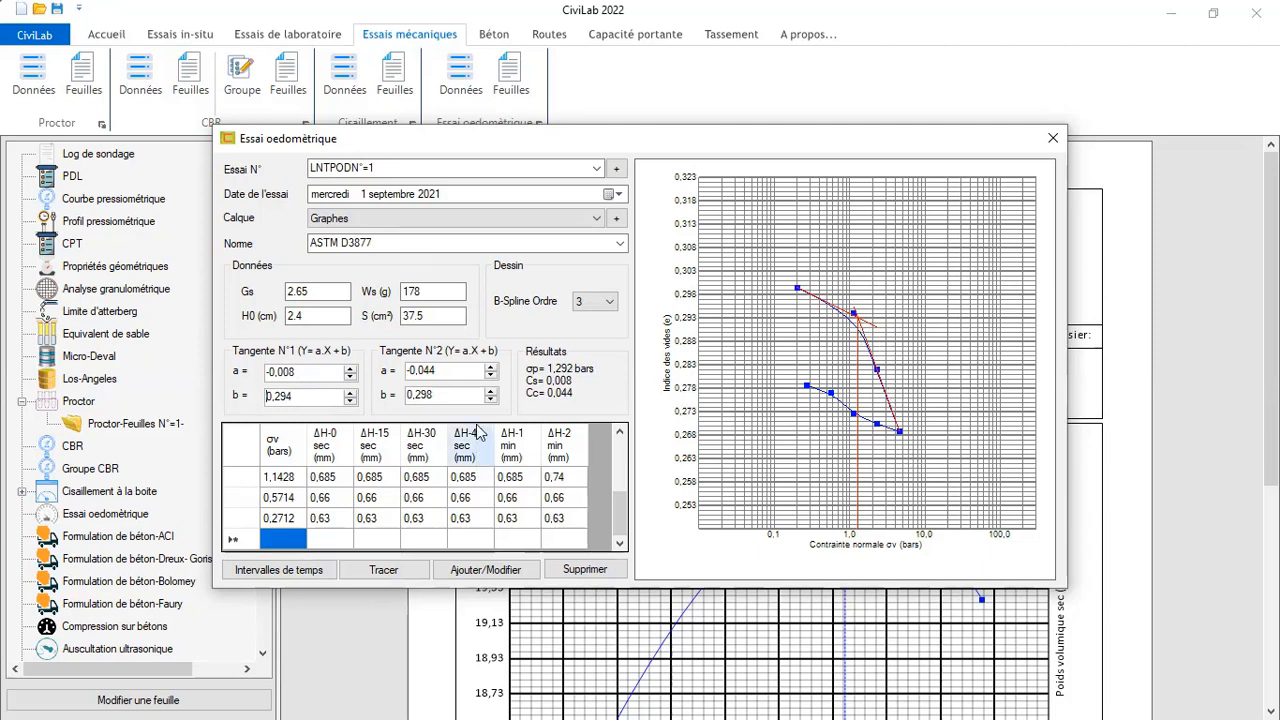
Try a slope a of -0,042 for Tangente N°2 and restore it to -0,044
left_click(490, 367)
left_click(490, 367)
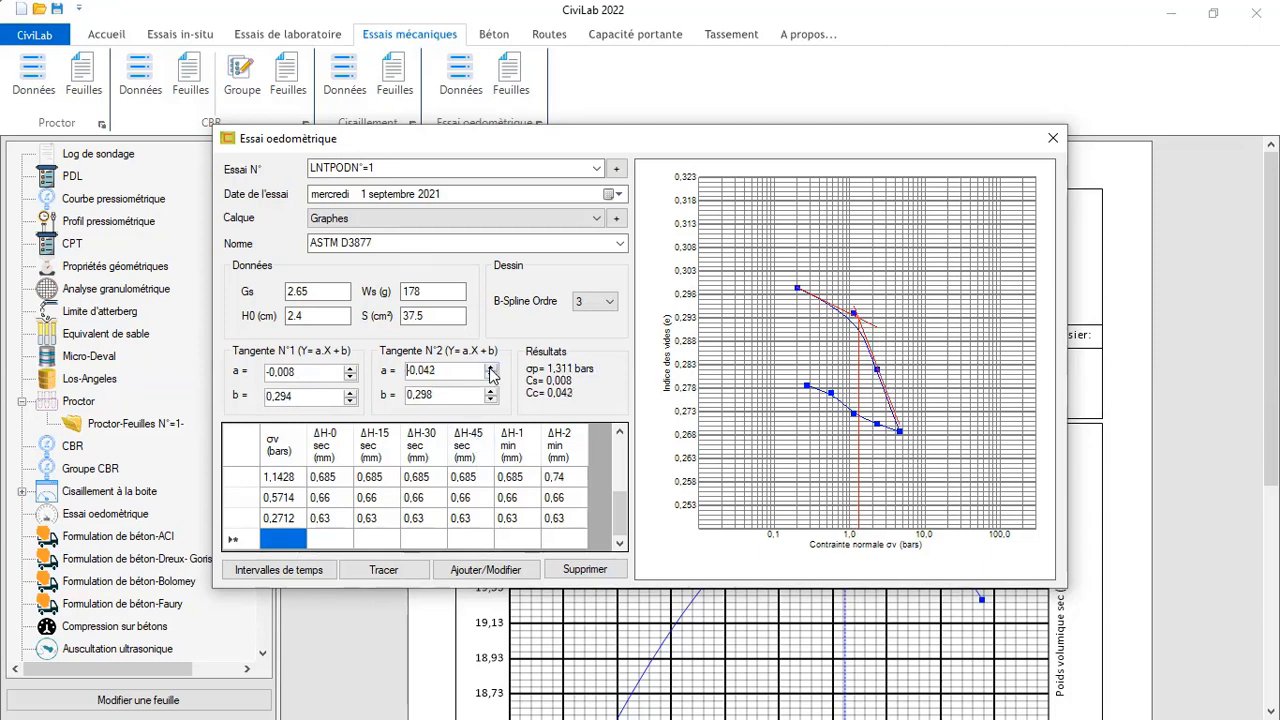
left_click(490, 376)
left_click(490, 376)
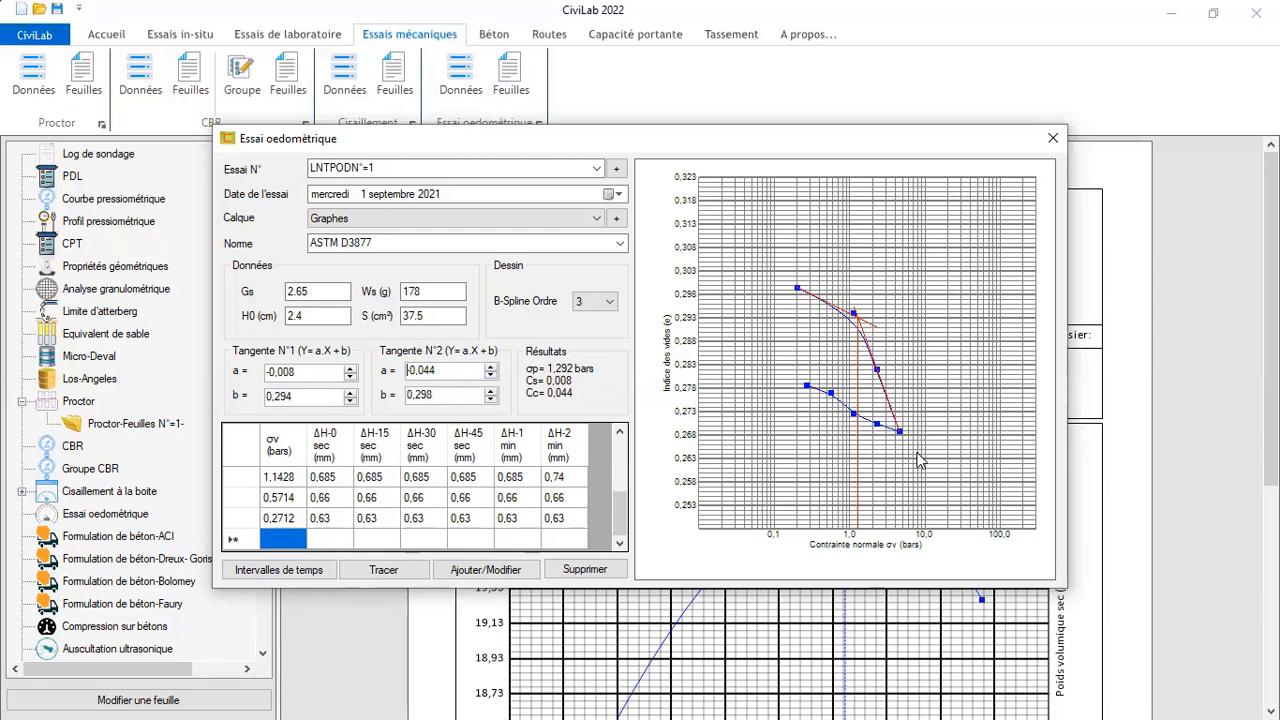
Save the oedometer test LNTPODN°=1 with its adjusted tangents and close its data dialog
left_click(498, 577)
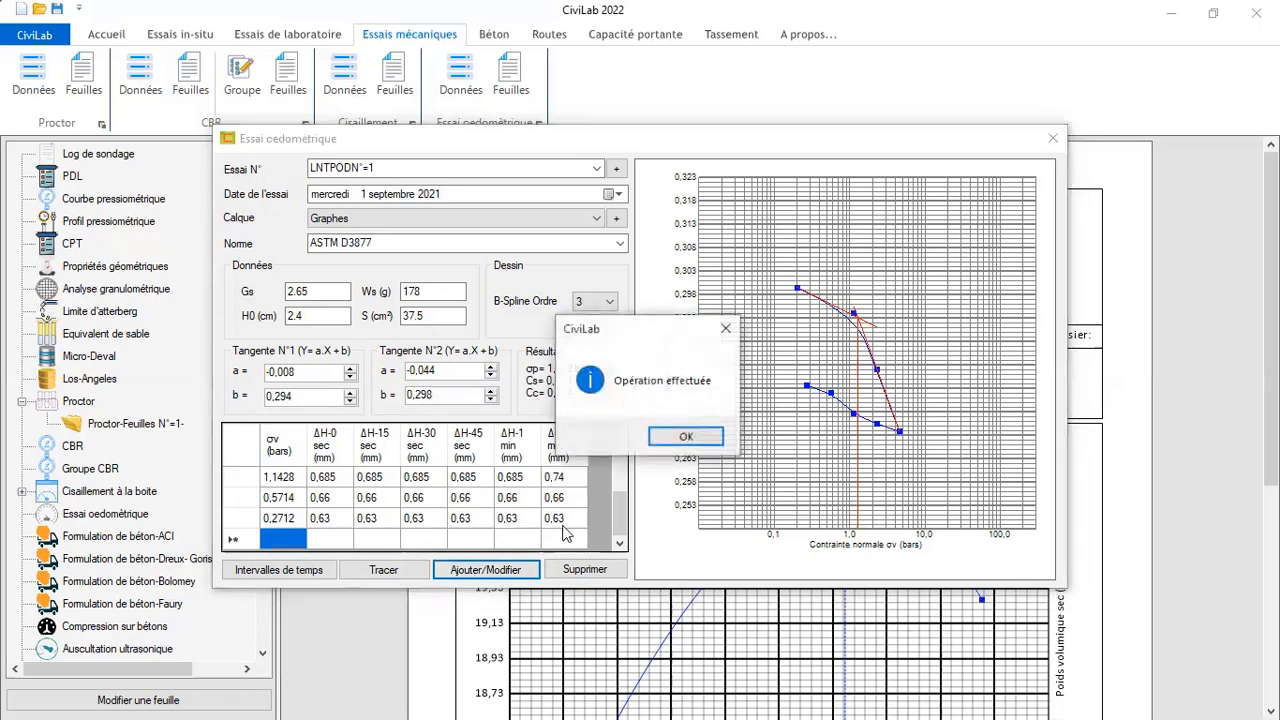
left_click(674, 434)
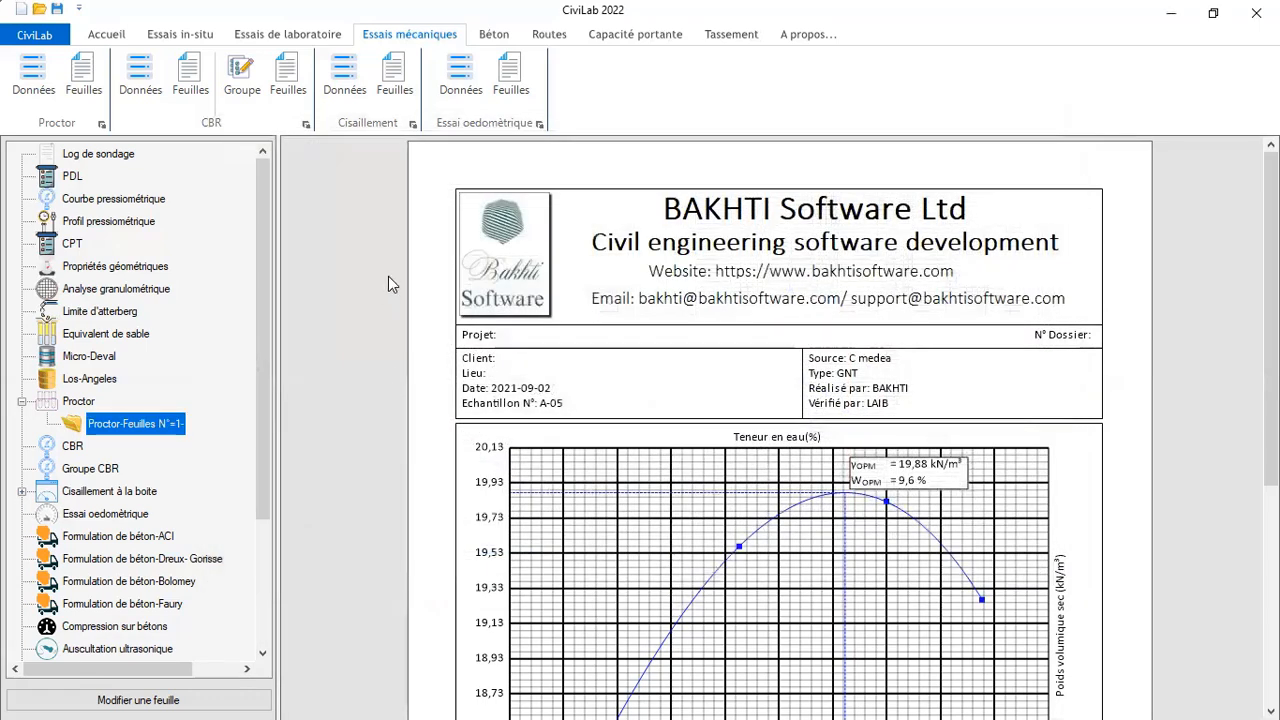
Start the oedometer sheet Essai oedométrique-Feuilles N°=1- and include test LNTPODN°=1 in it
left_click(510, 83)
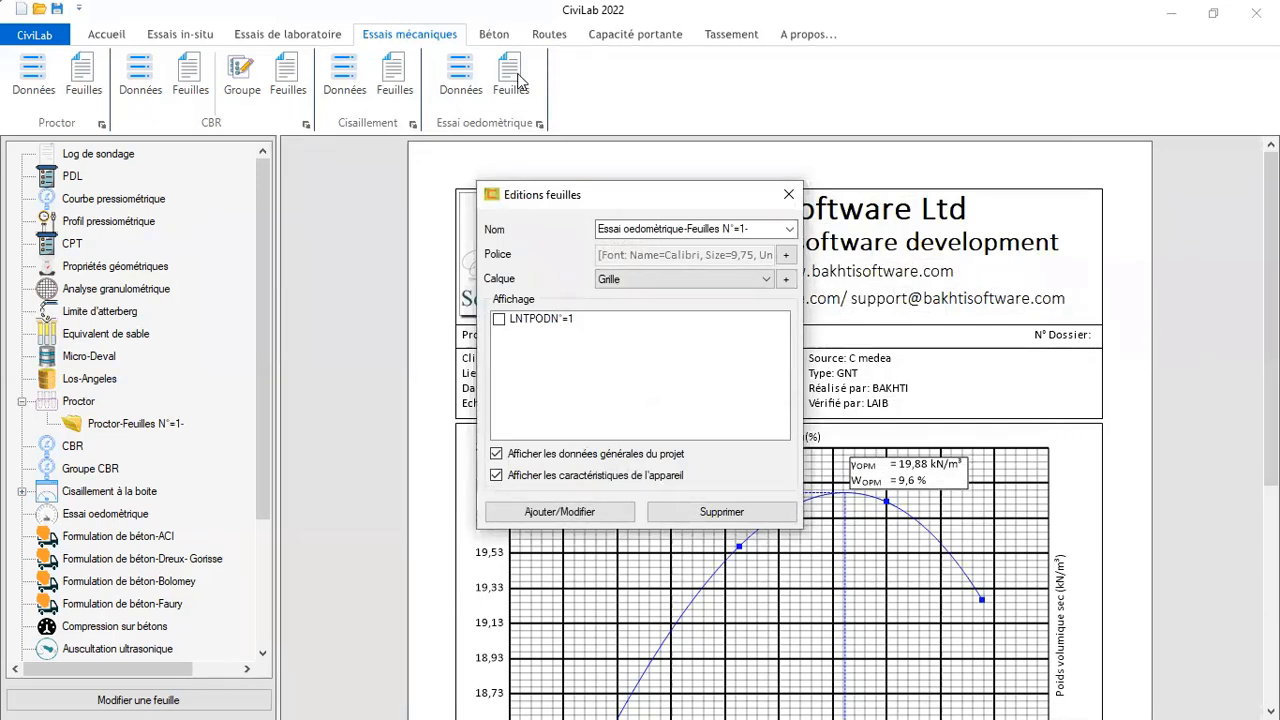
left_click(499, 320)
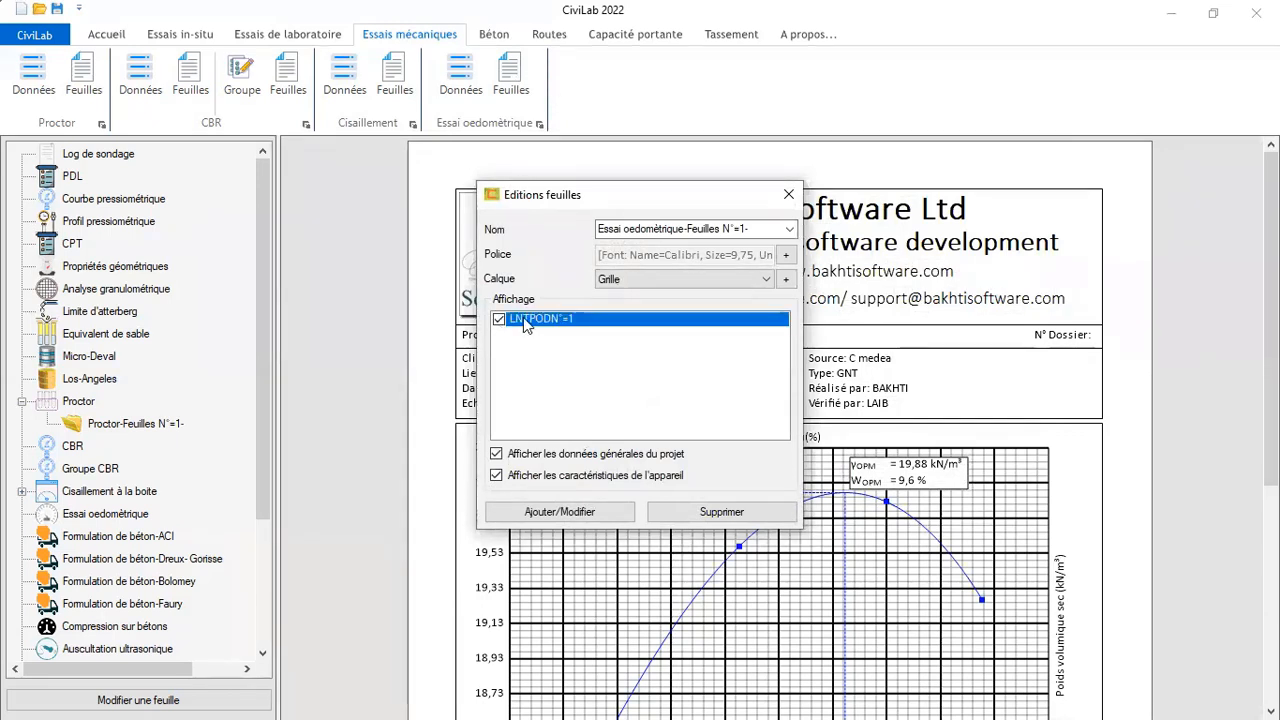
Add the oedometer sheet Essai oedométrique-Feuilles N°=1- with test LNTPODN°=1 and open it to view its curve
left_click(577, 517)
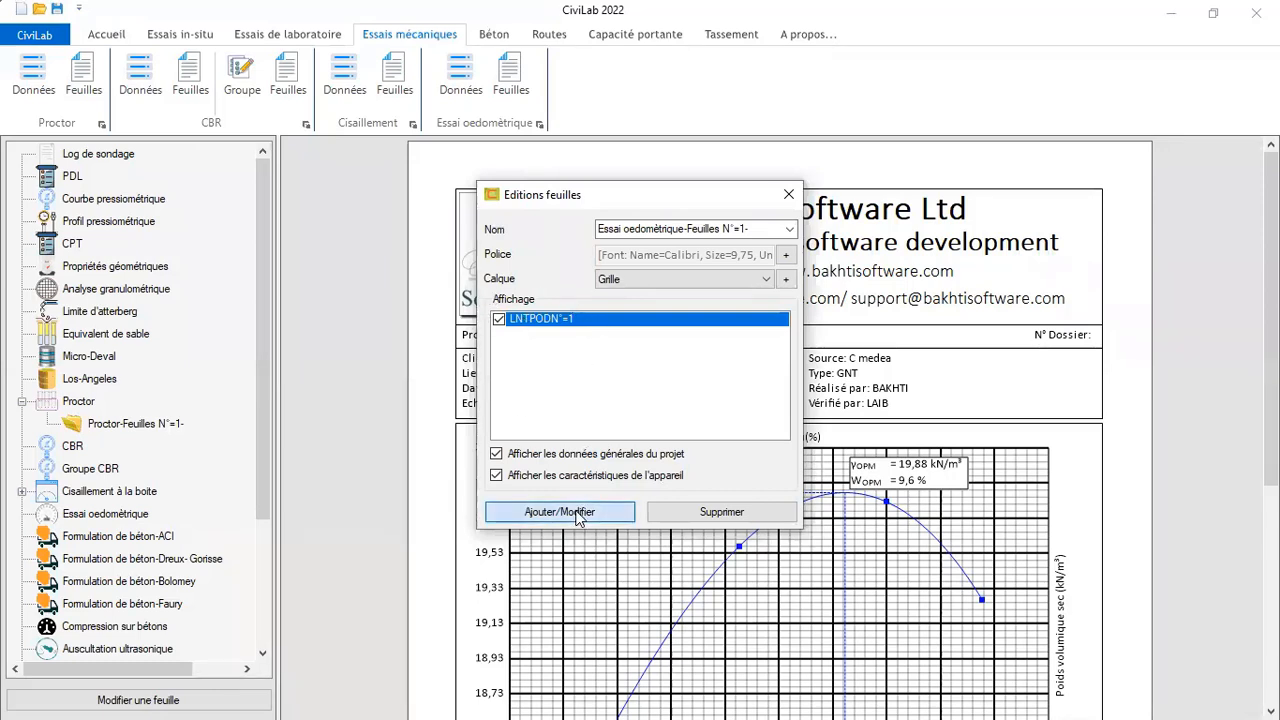
left_click(660, 436)
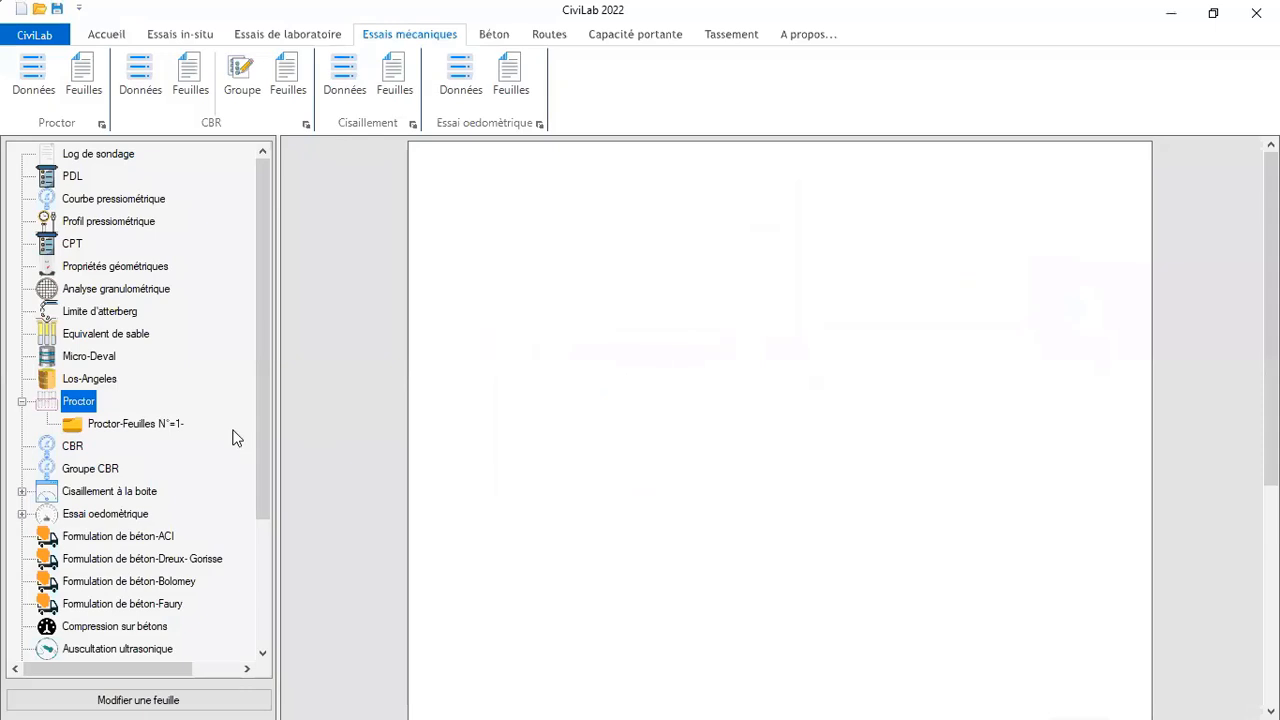
left_click(21, 401)
left_click(22, 491)
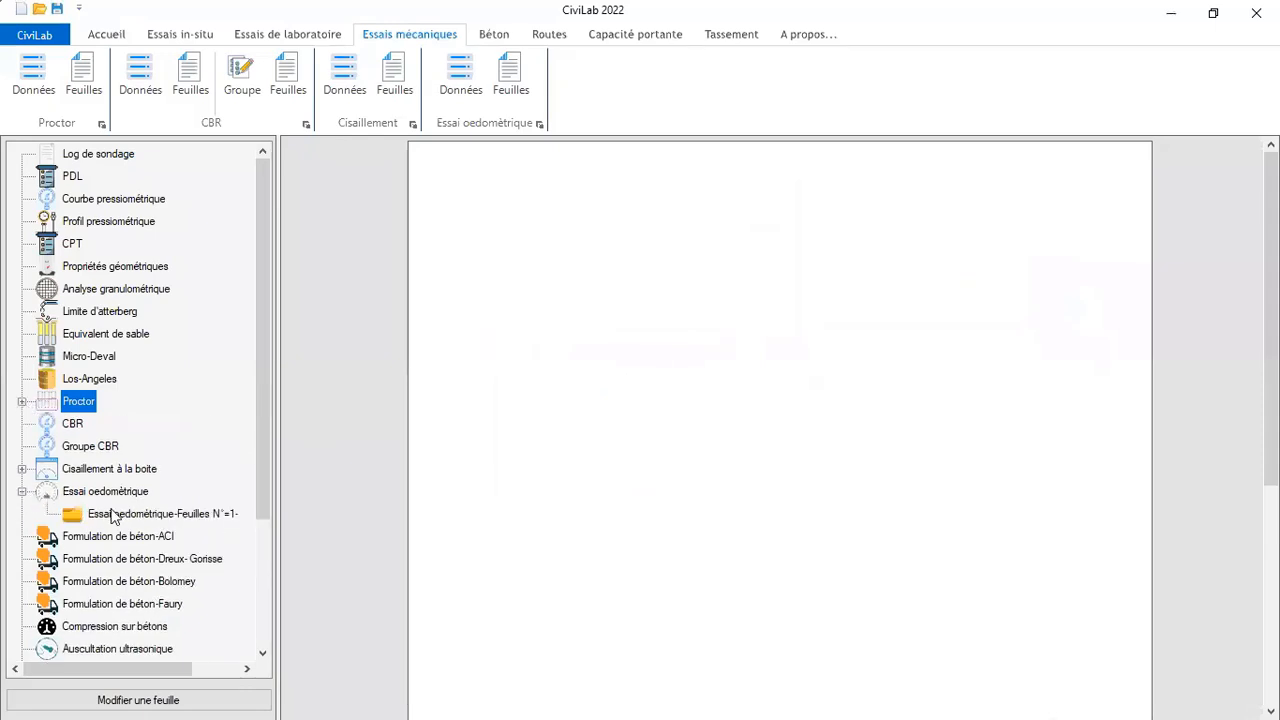
left_click(147, 516)
scroll(624, 508, "down", 5)
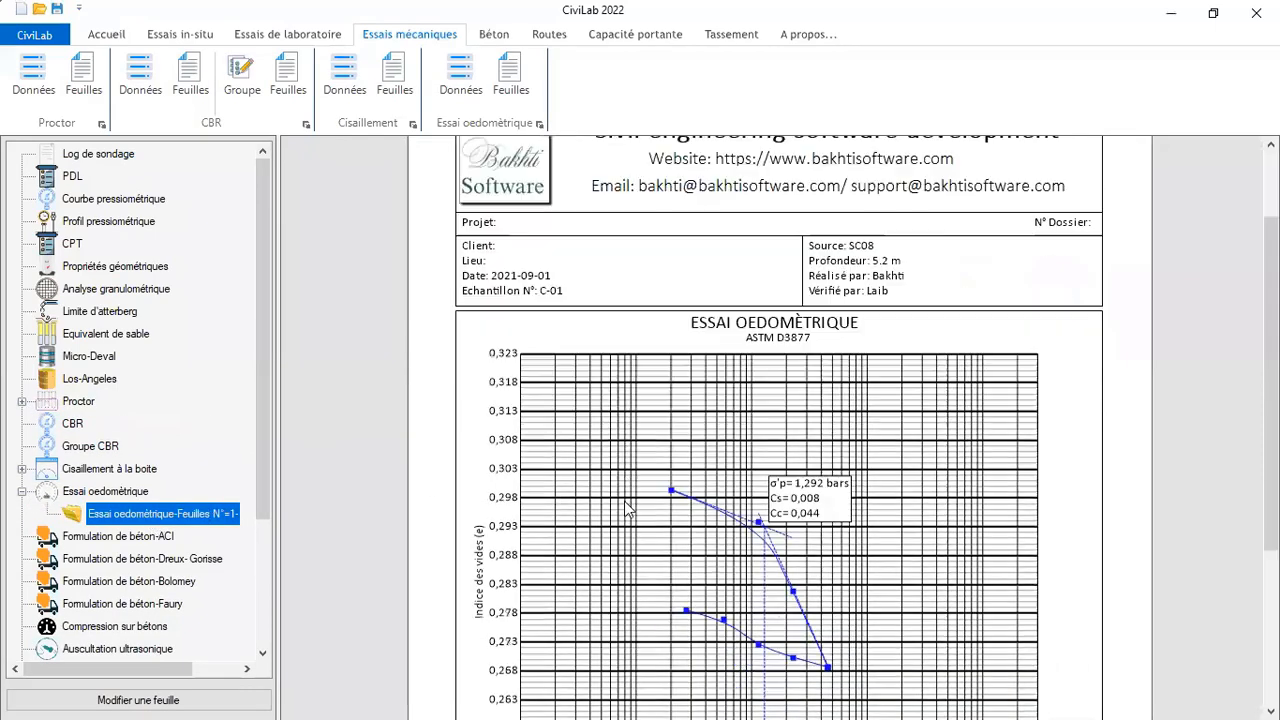
scroll(624, 508, "up", 5)
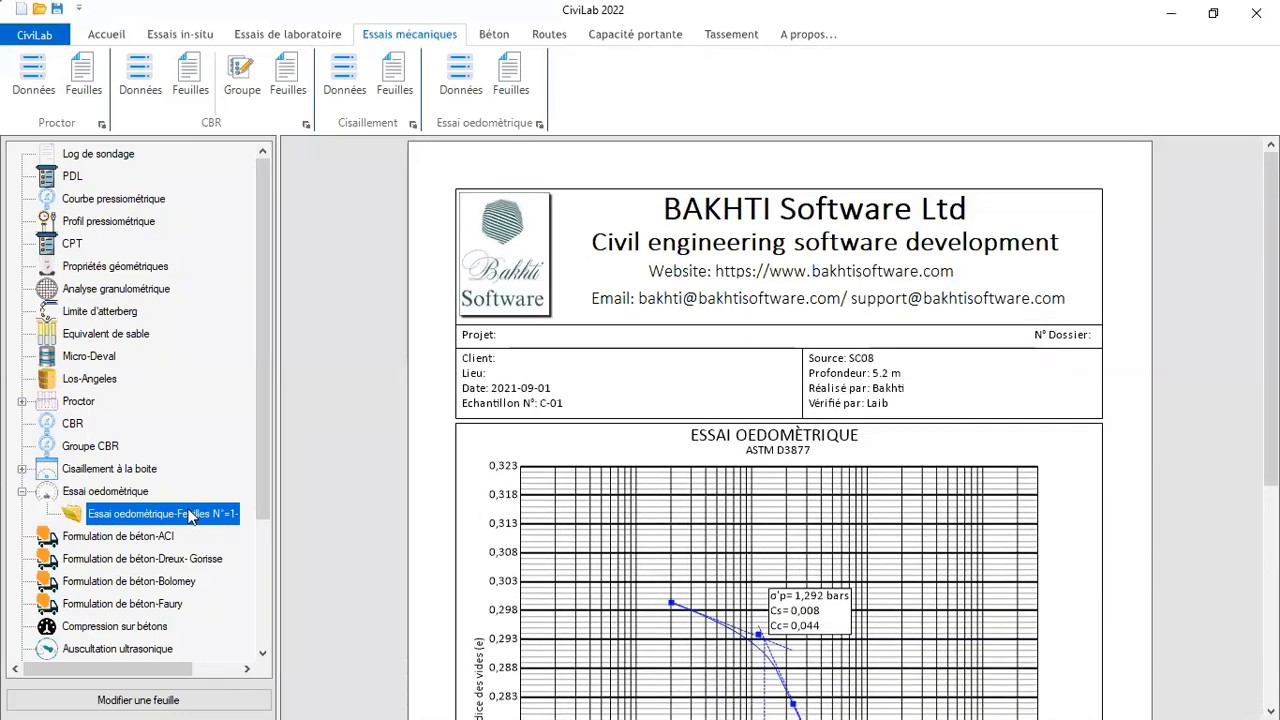
scroll(690, 480, "down", 1)
scroll(688, 476, "down", 1)
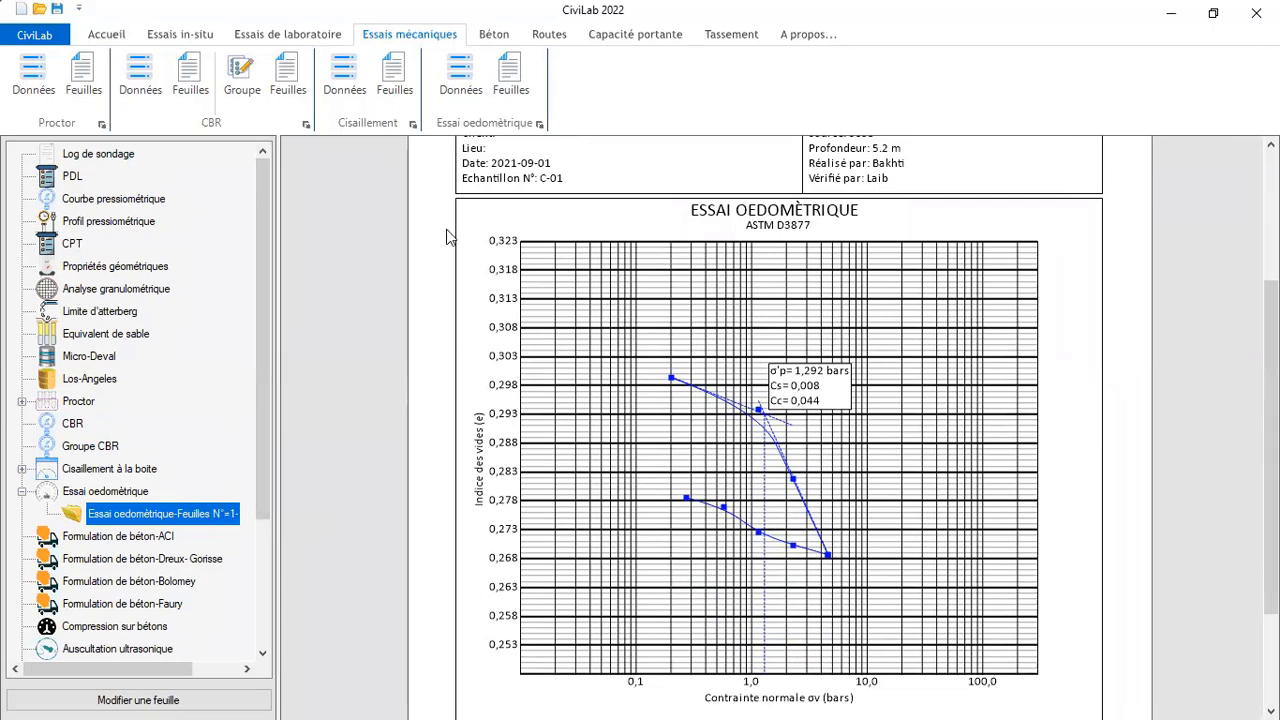
Try to delete the oedometer test LNTPODN°=1 while it is still used in a sheet
left_click(463, 87)
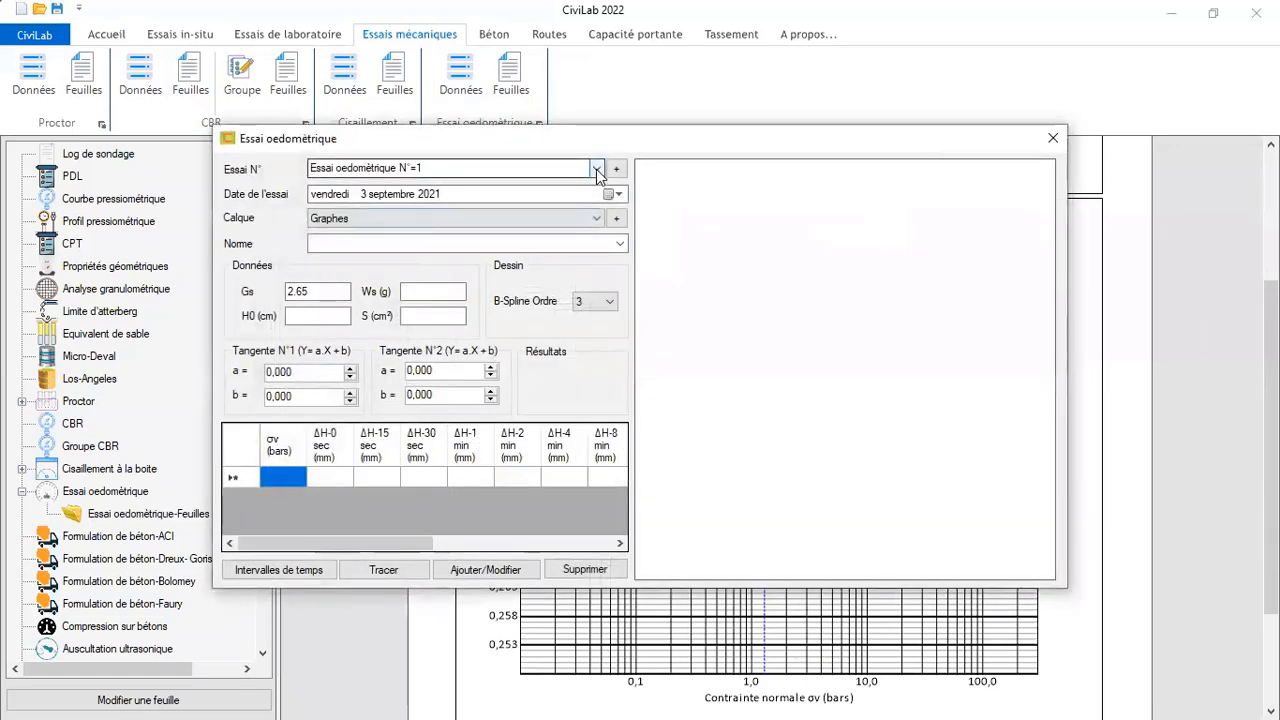
left_click(597, 170)
left_click(523, 184)
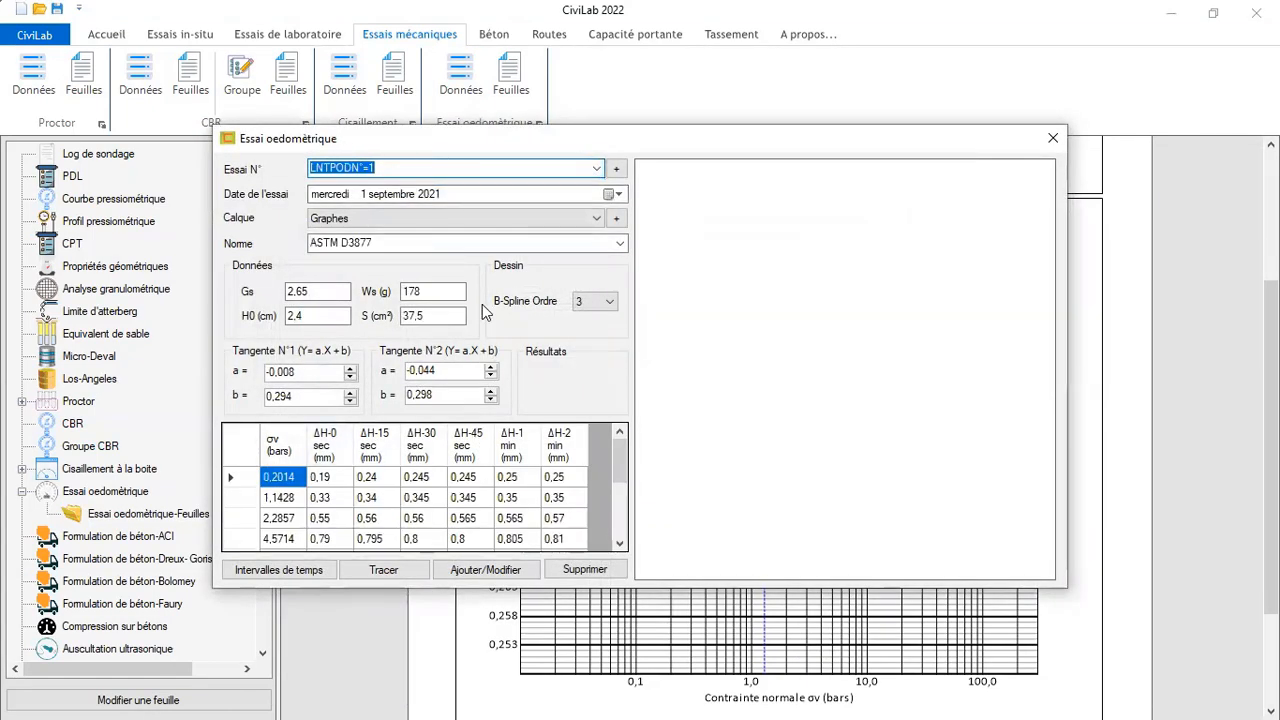
left_click(573, 574)
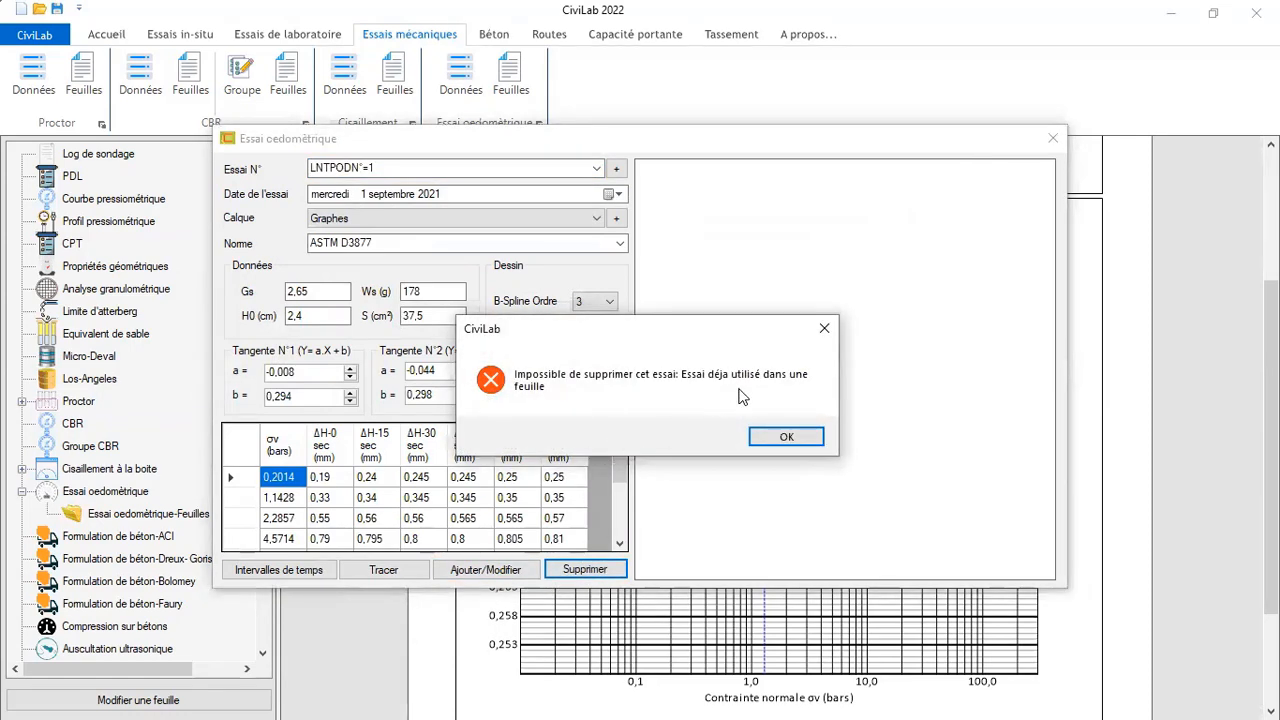
left_click(785, 438)
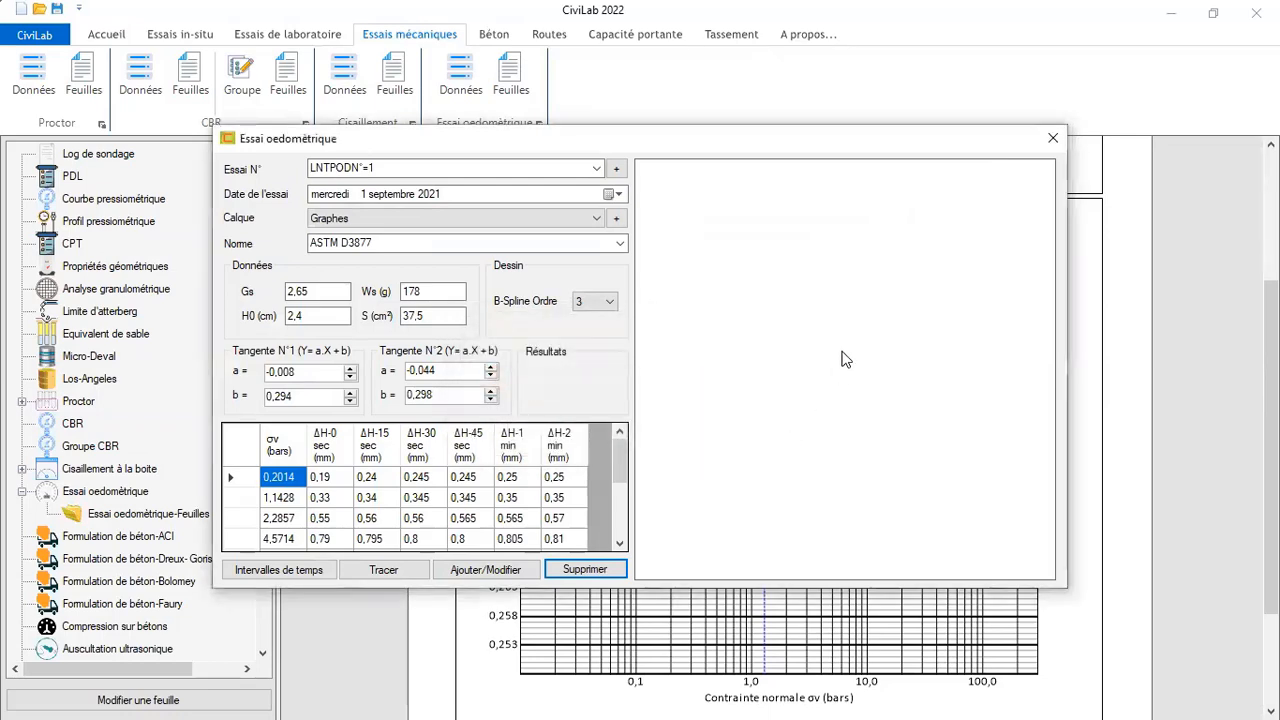
left_click(1053, 138)
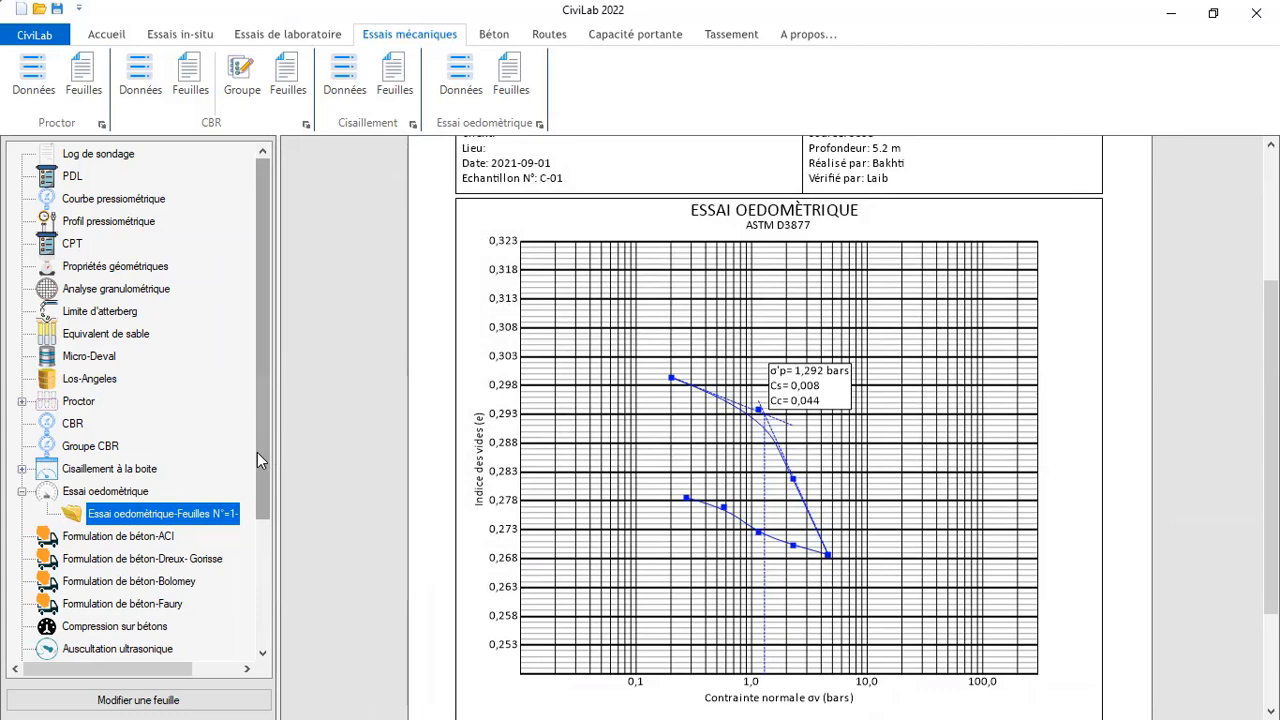
Delete the sheet Essai oedométrique-Feuilles N°=1- after deselecting its test LNTPODN°=1
left_click(512, 86)
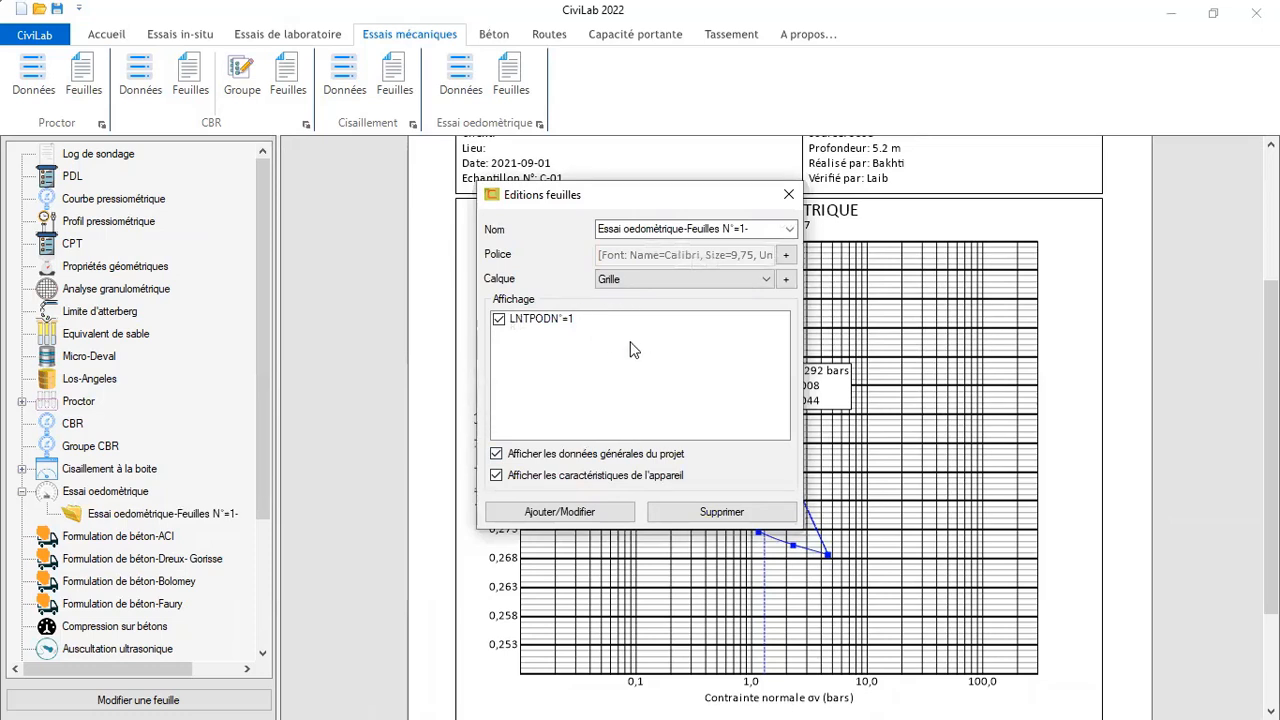
left_click(499, 318)
left_click(722, 512)
left_click(695, 434)
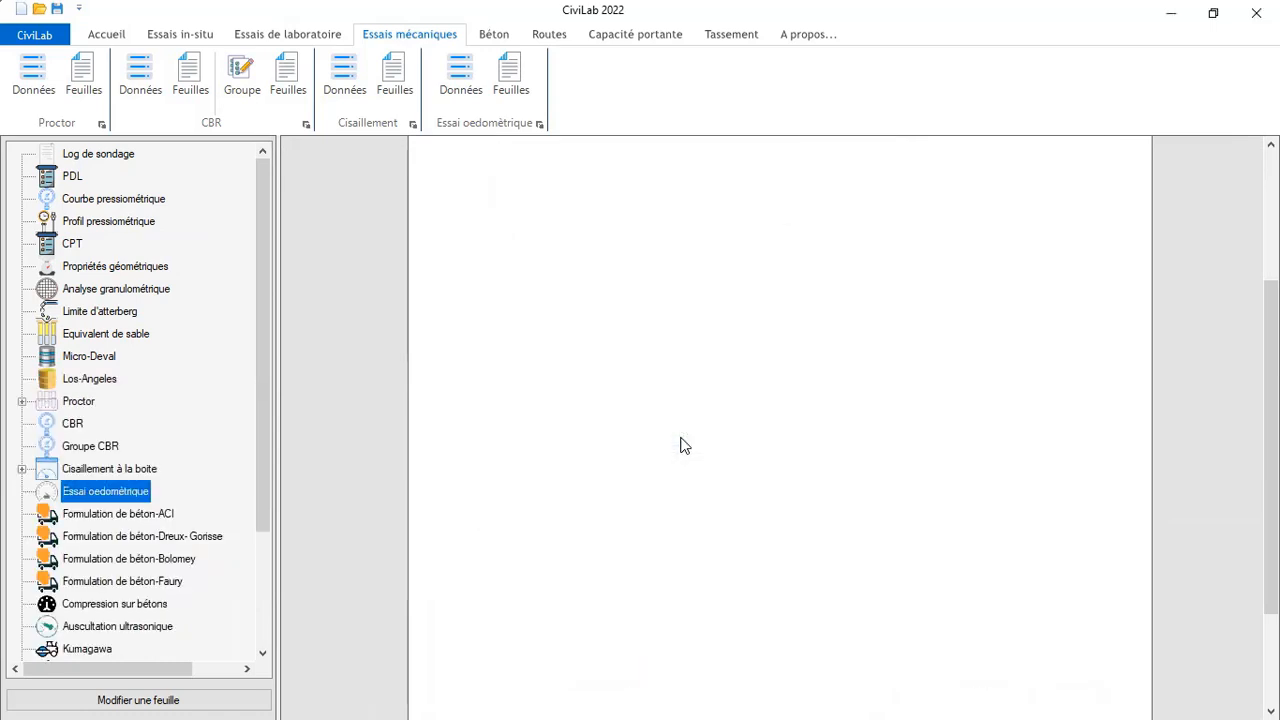
Delete the oedometer test LNTPODN°=1 and check the list of saved oedometer tests
left_click(464, 89)
left_click(596, 168)
left_click(474, 188)
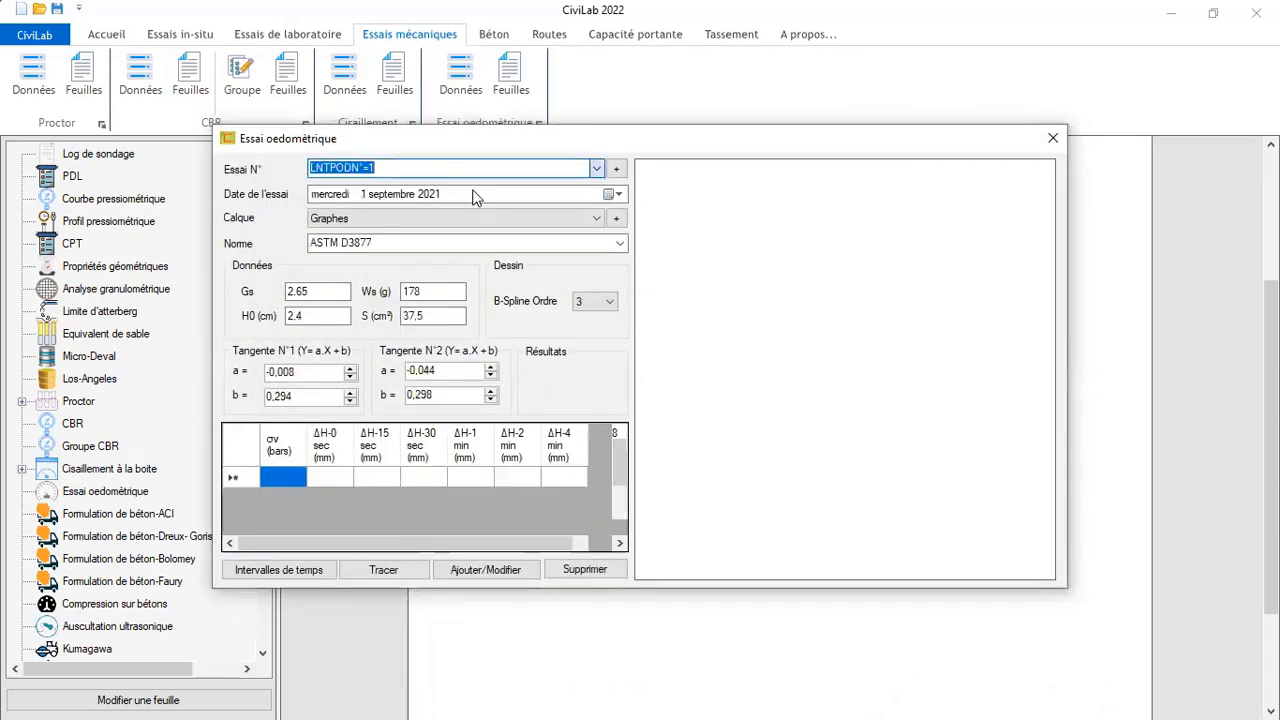
left_click(586, 569)
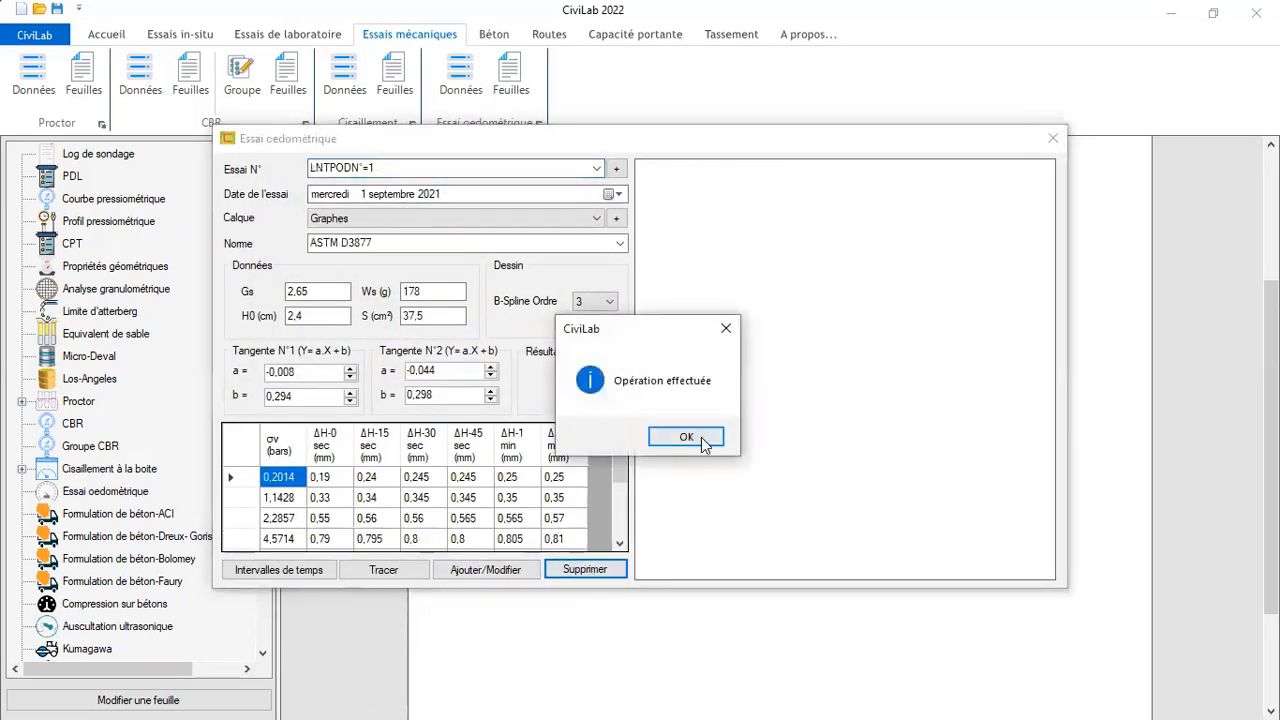
left_click(686, 437)
left_click(462, 86)
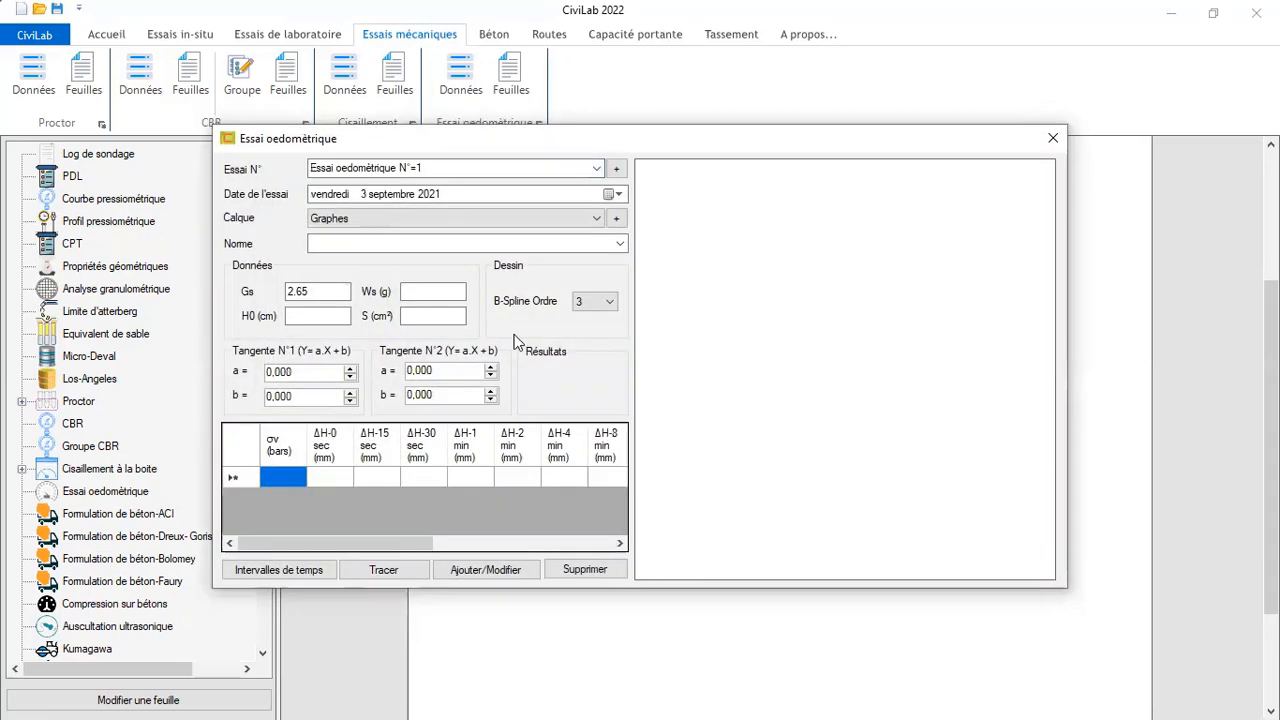
left_click(596, 168)
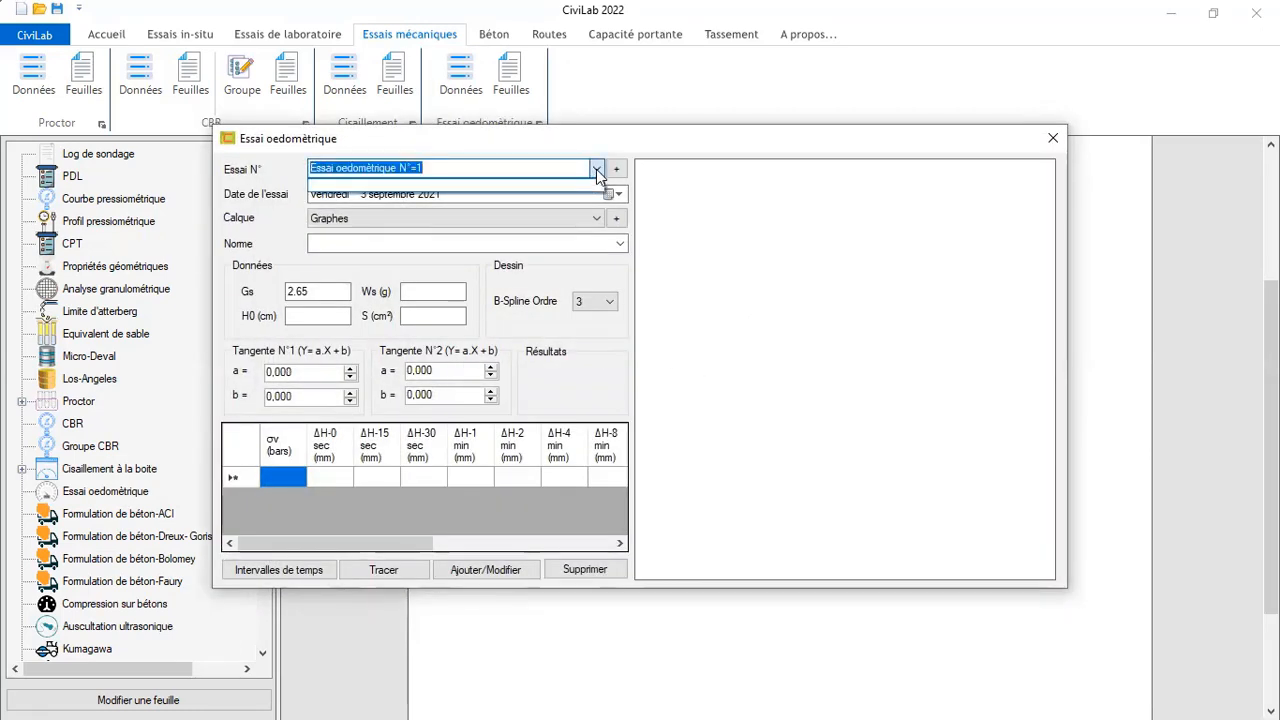
left_click(597, 172)
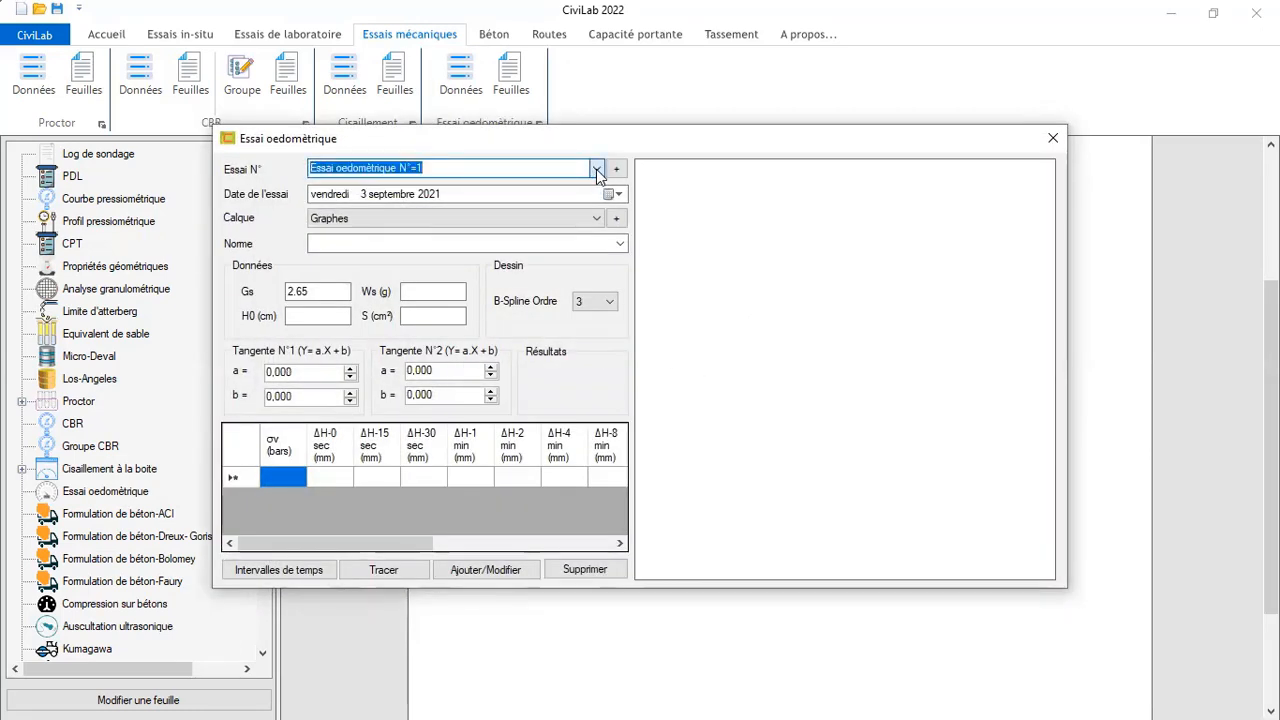
left_click(1055, 139)
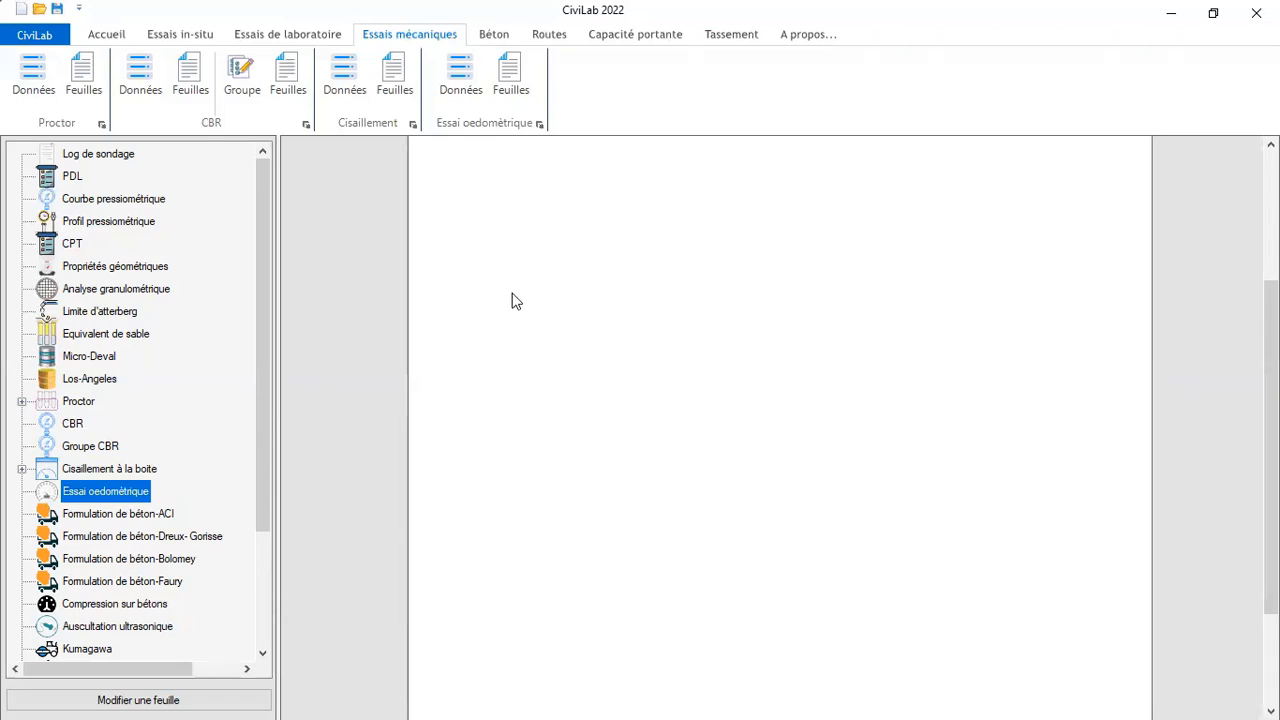
Open the Dreux-Gorisse concrete mix data and examine the form and its general test data fields
left_click(493, 38)
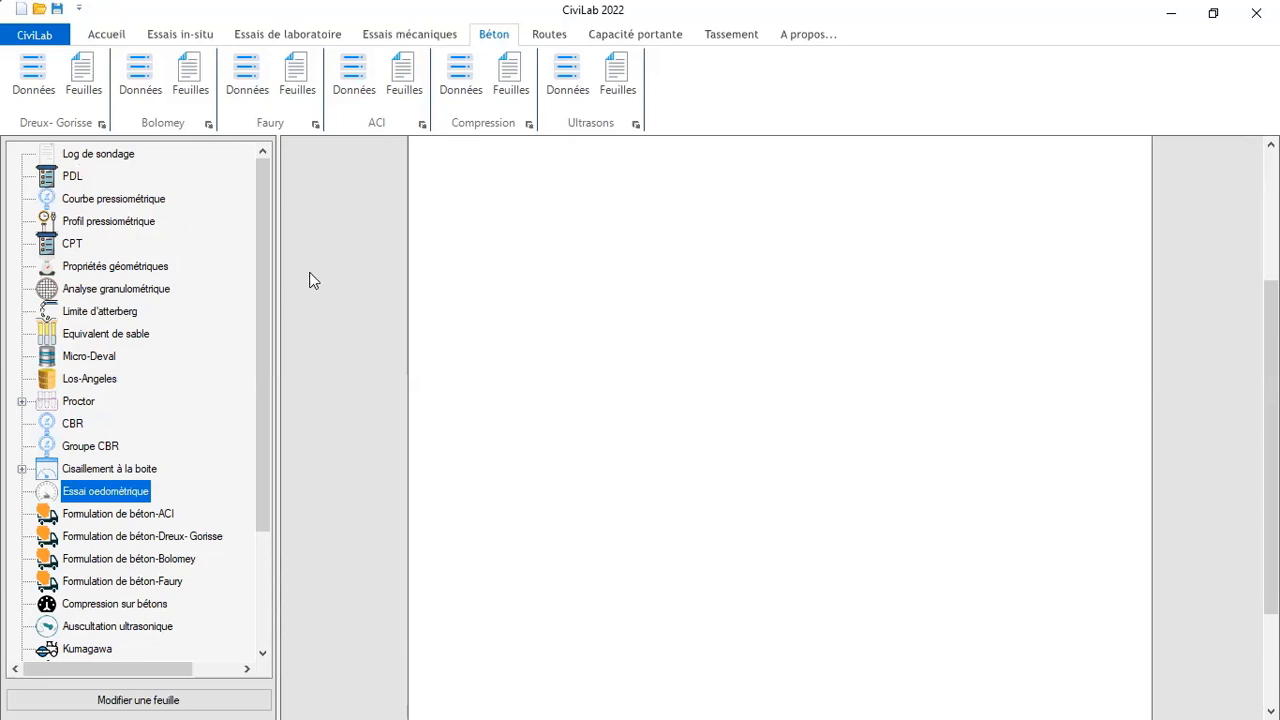
left_click(36, 78)
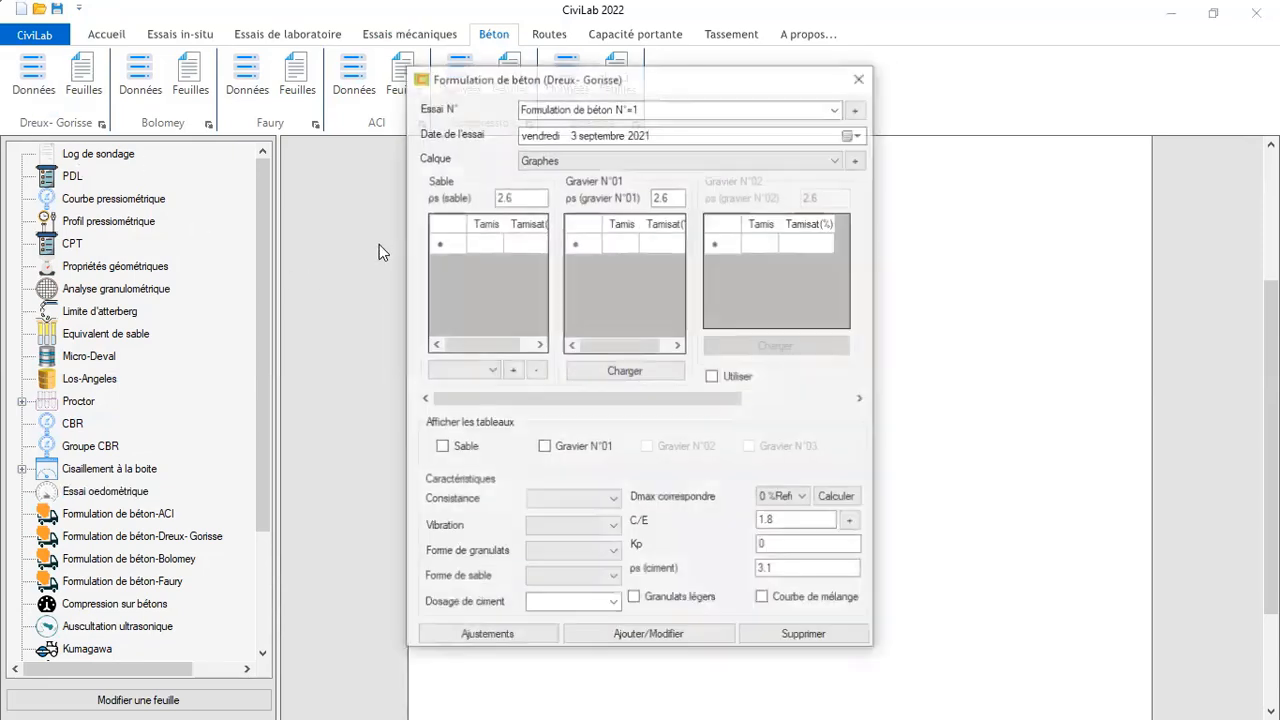
left_click_drag(572, 398, 491, 401)
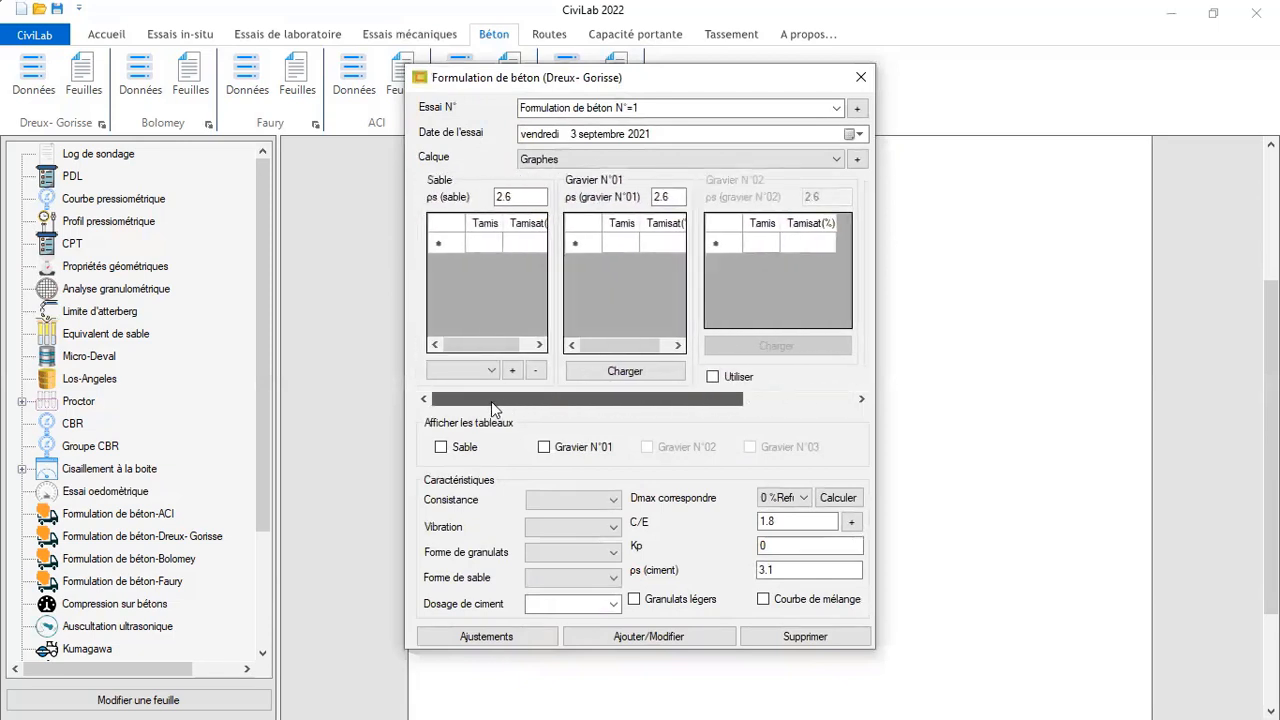
left_click(704, 107)
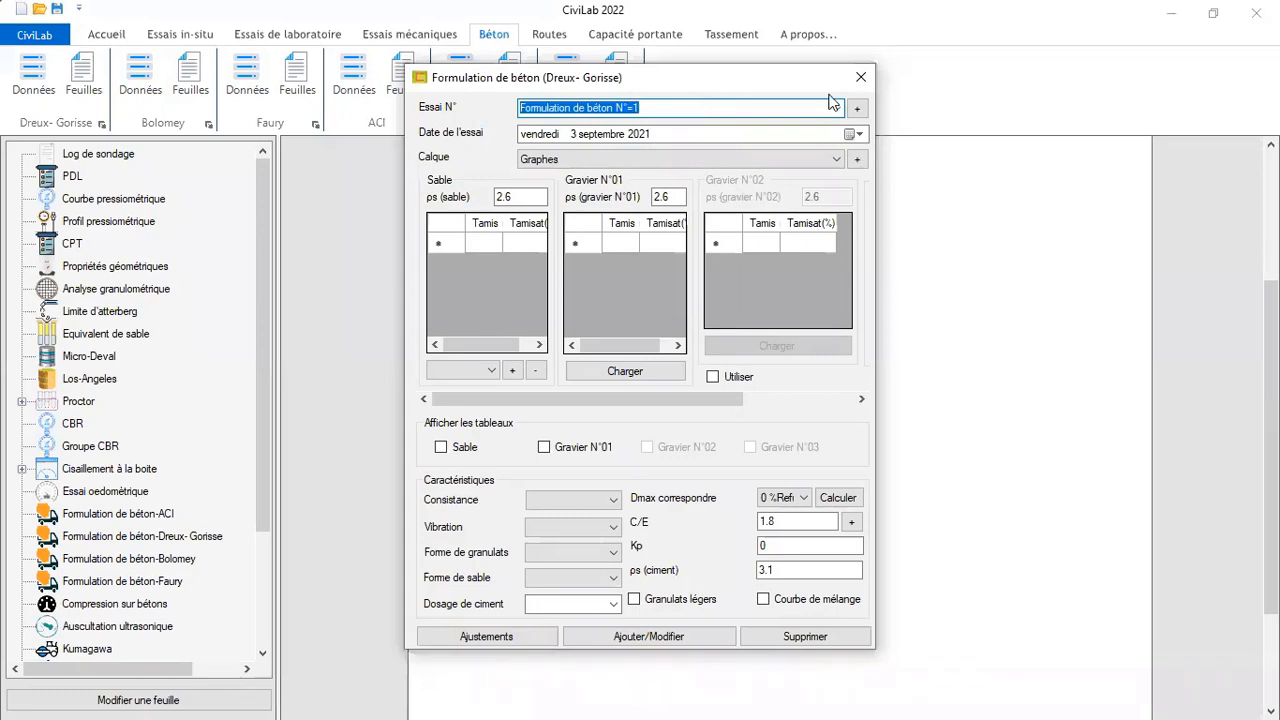
left_click(857, 107)
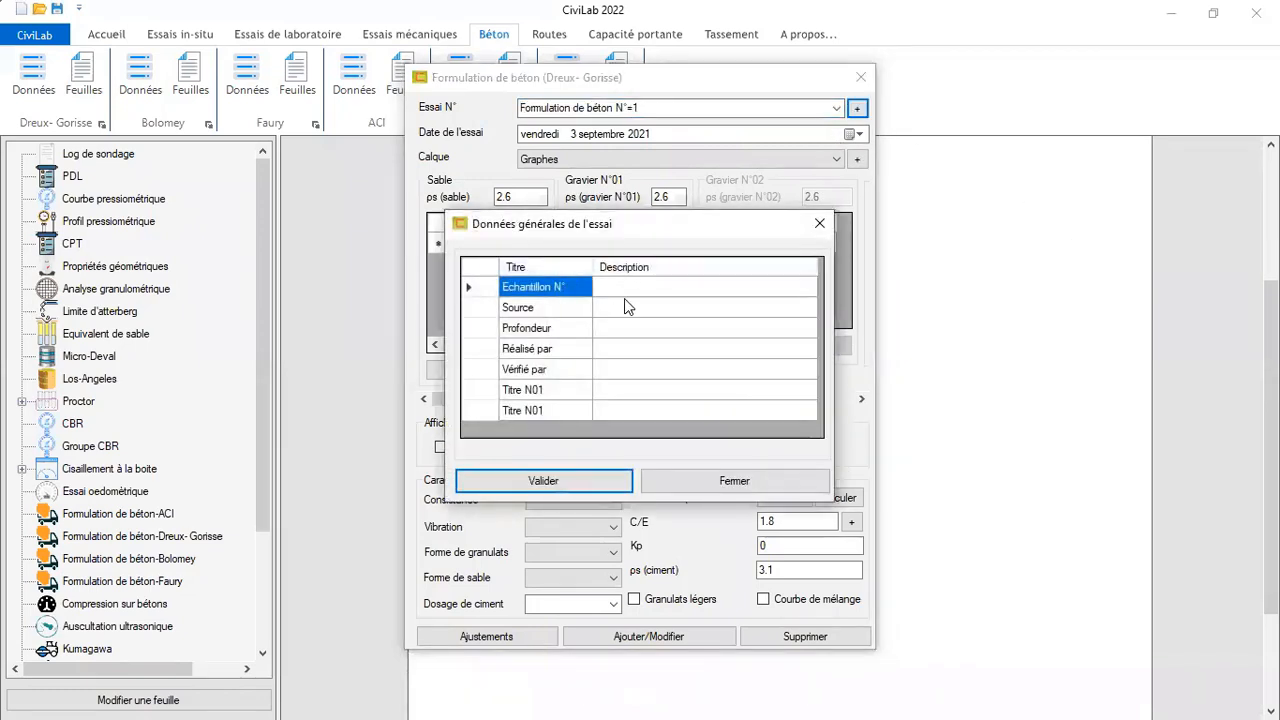
left_click(620, 287)
left_click(605, 310)
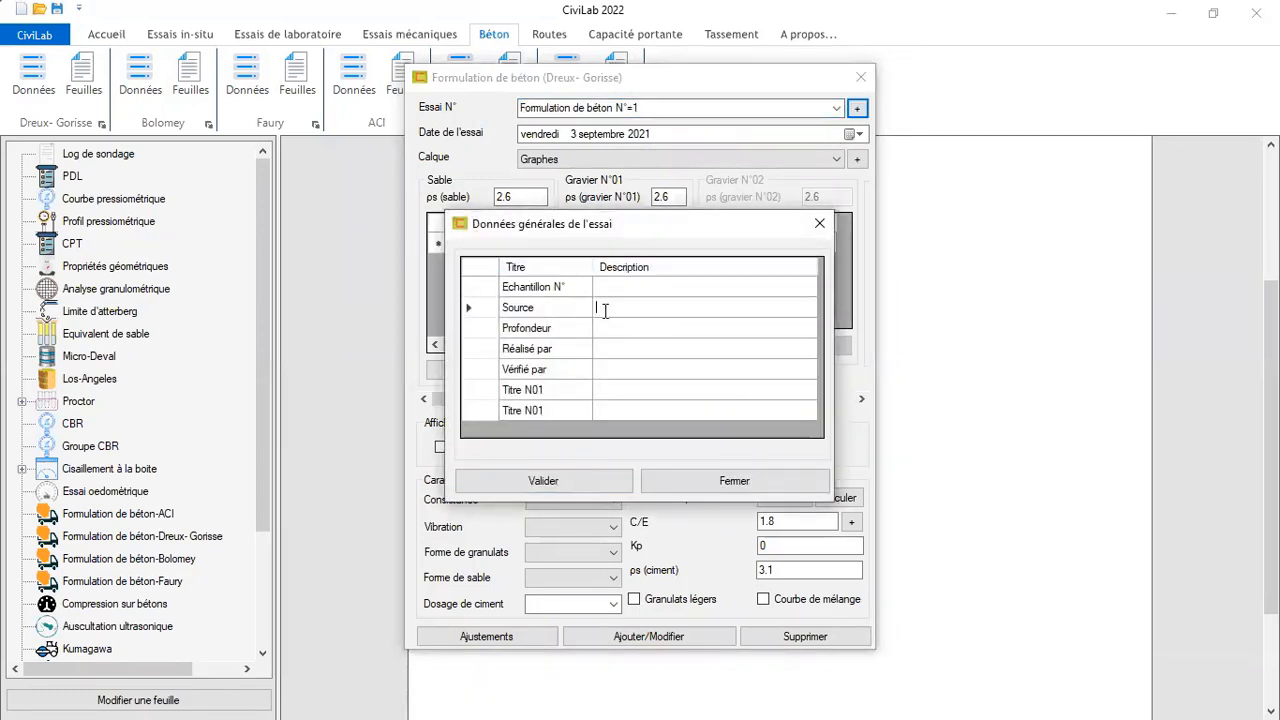
left_click(819, 223)
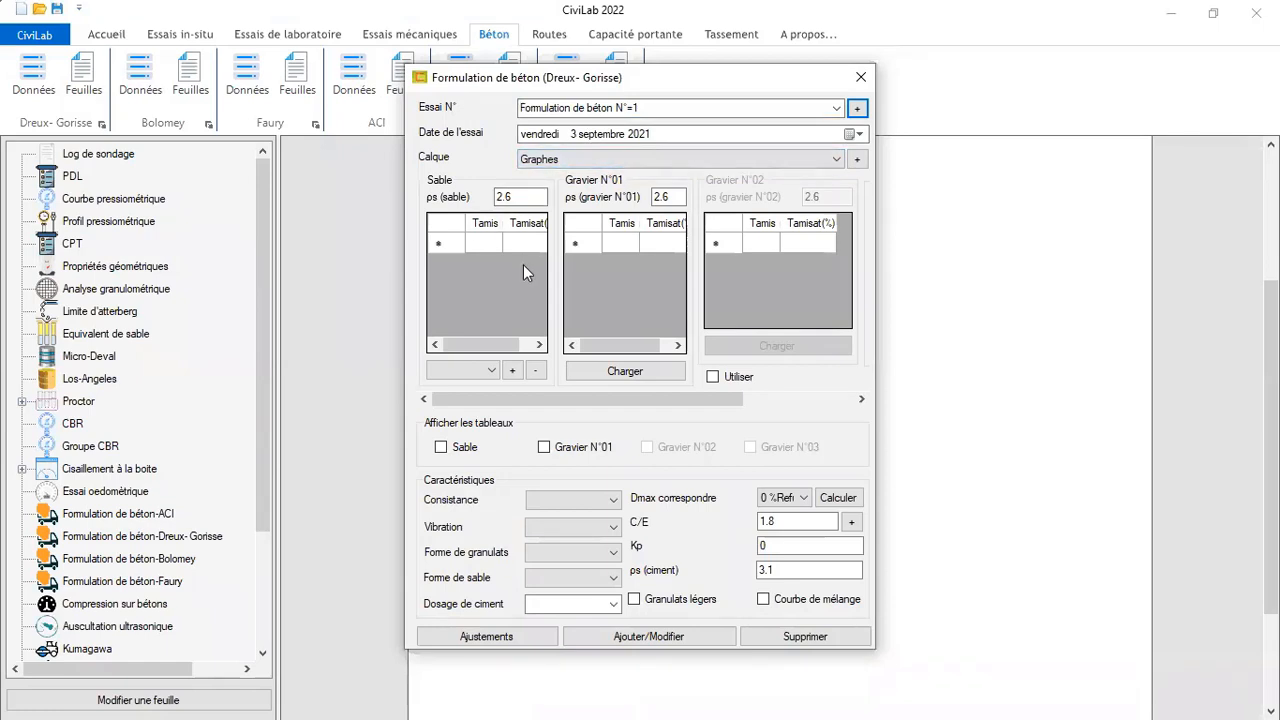
Examine the sand's density field and the choice of grading tests available for the sand in the Dreux-Gorisse mix
mouse_move(435, 198)
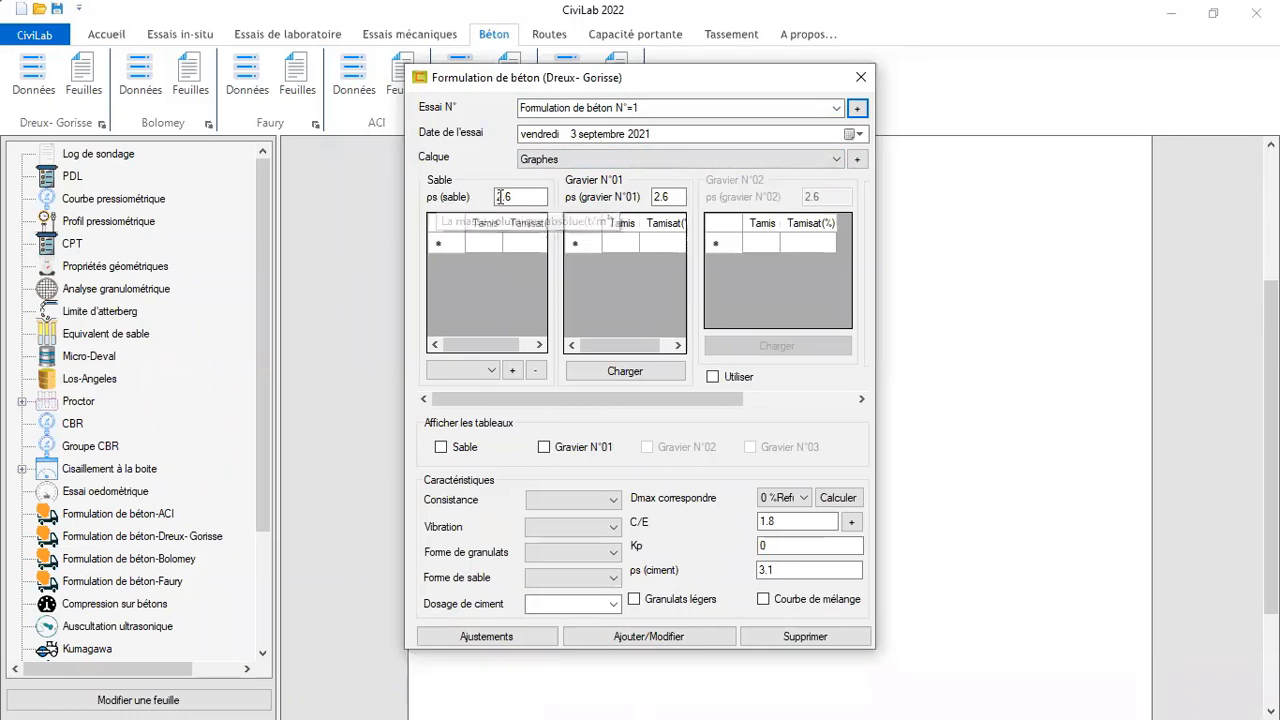
left_click_drag(513, 197, 465, 202)
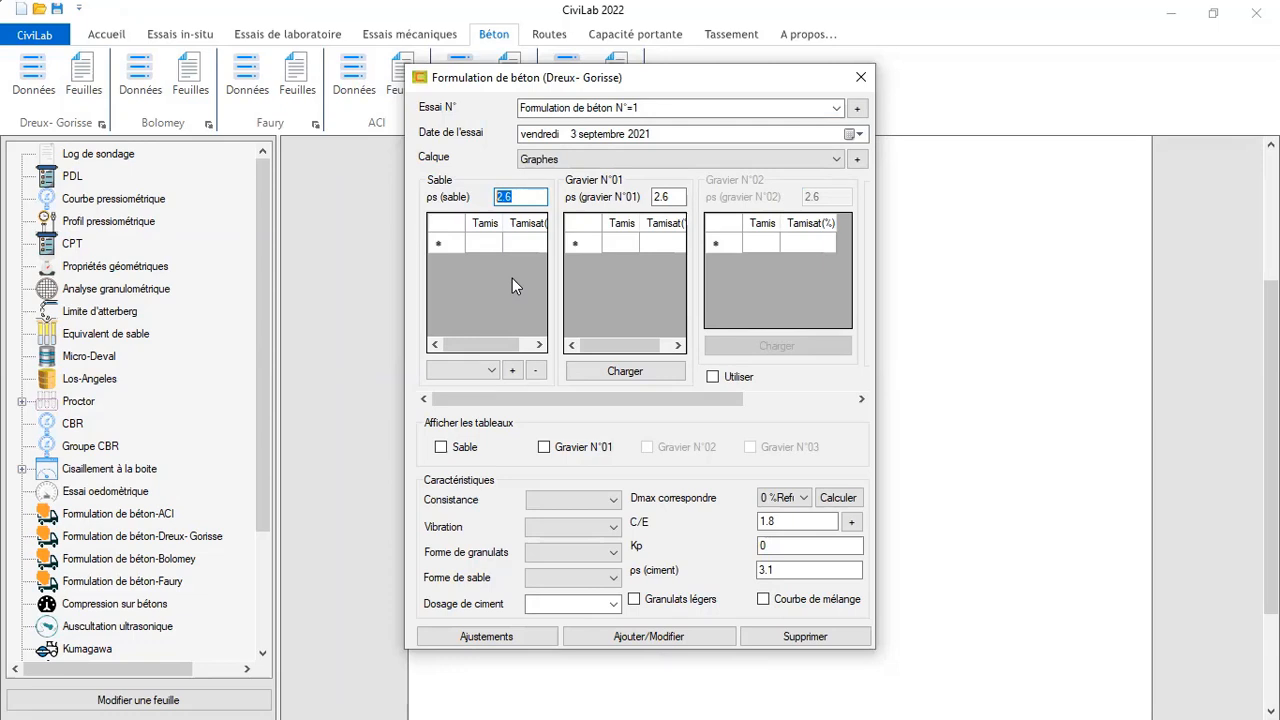
left_click(512, 371)
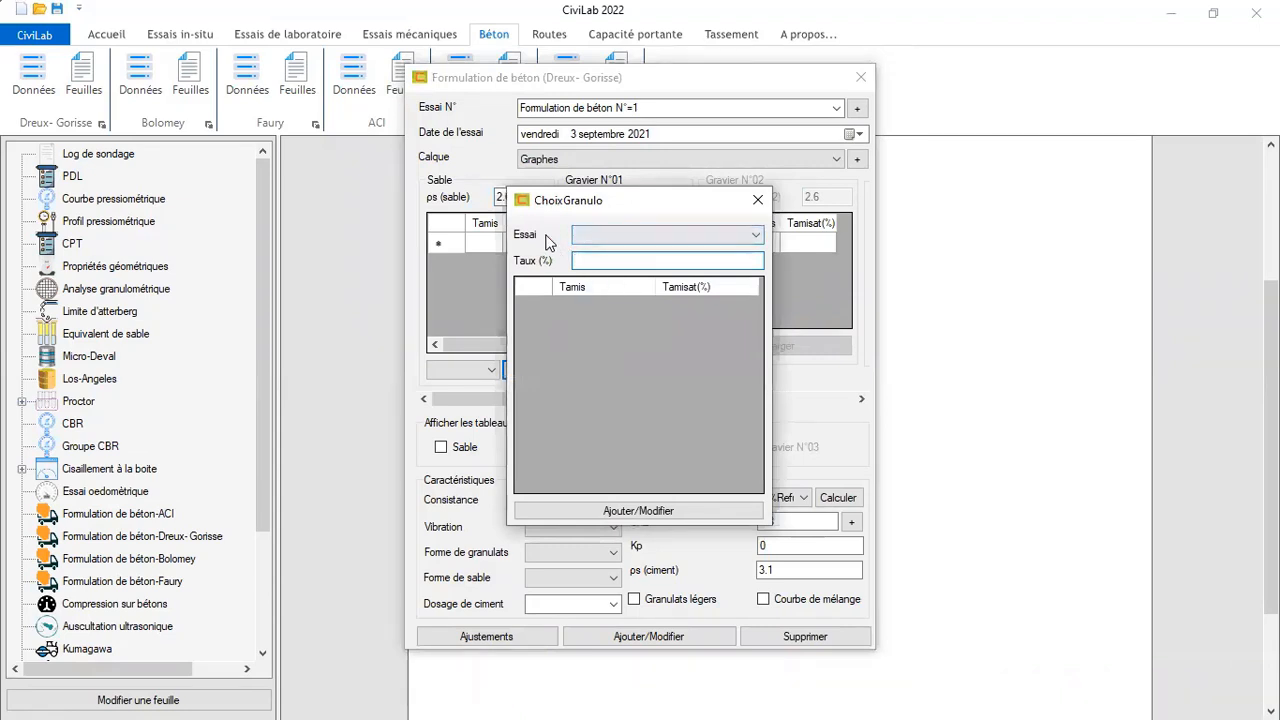
left_click(720, 243)
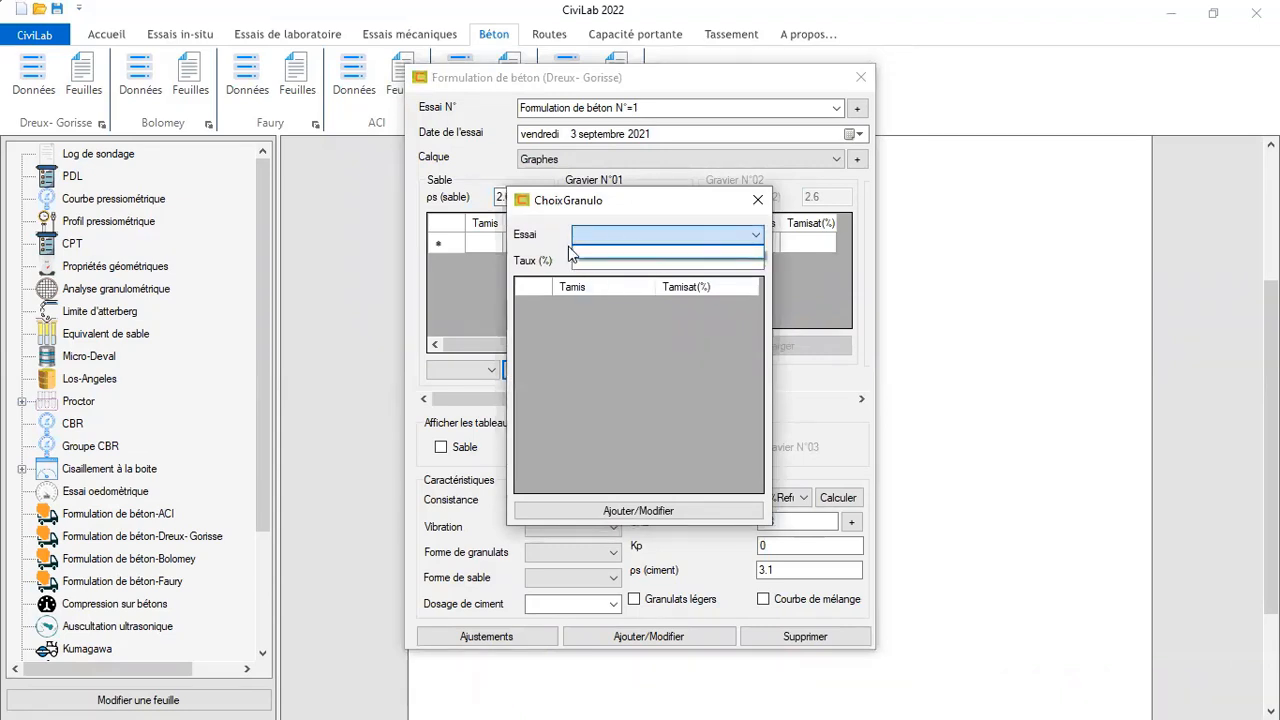
left_click(712, 210)
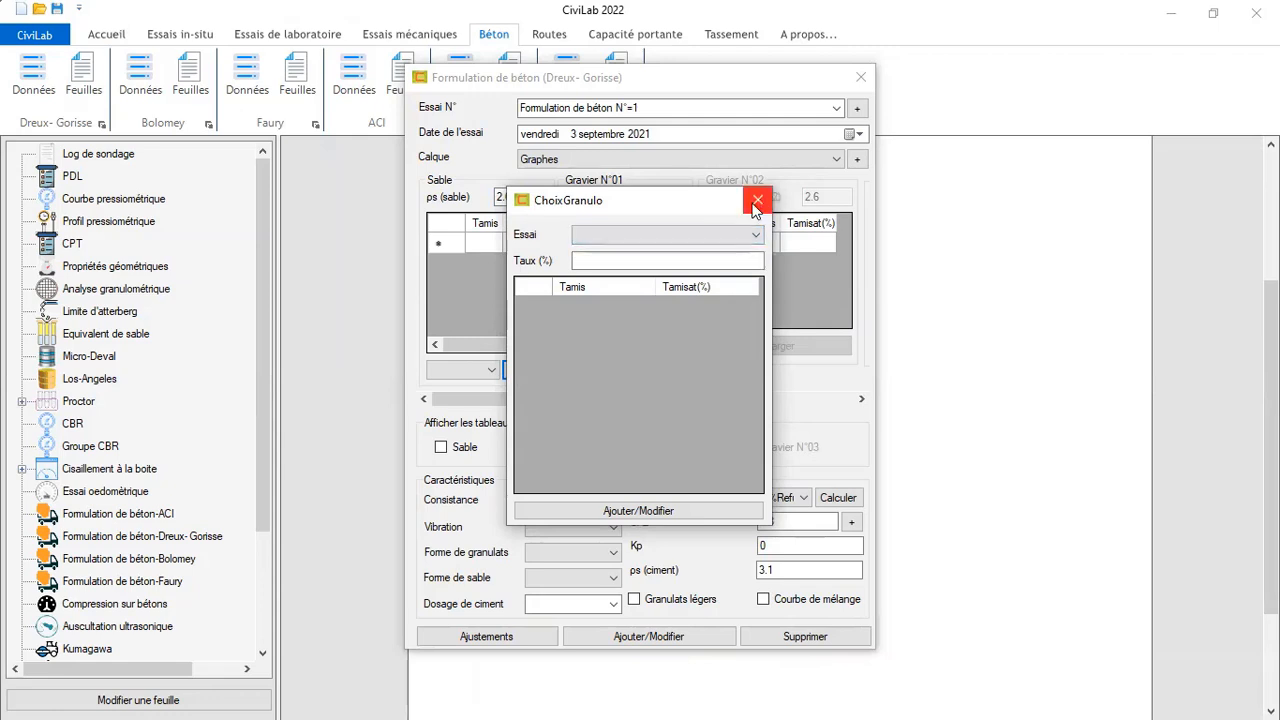
left_click(756, 203)
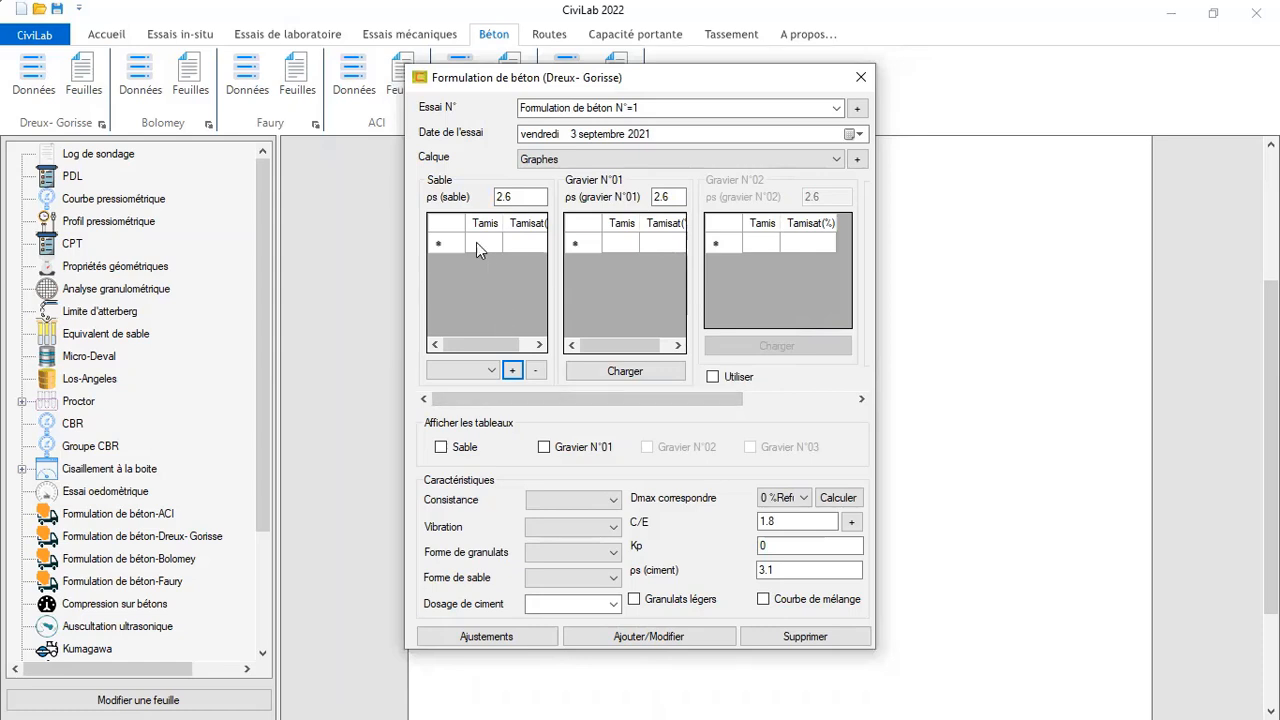
left_click(861, 77)
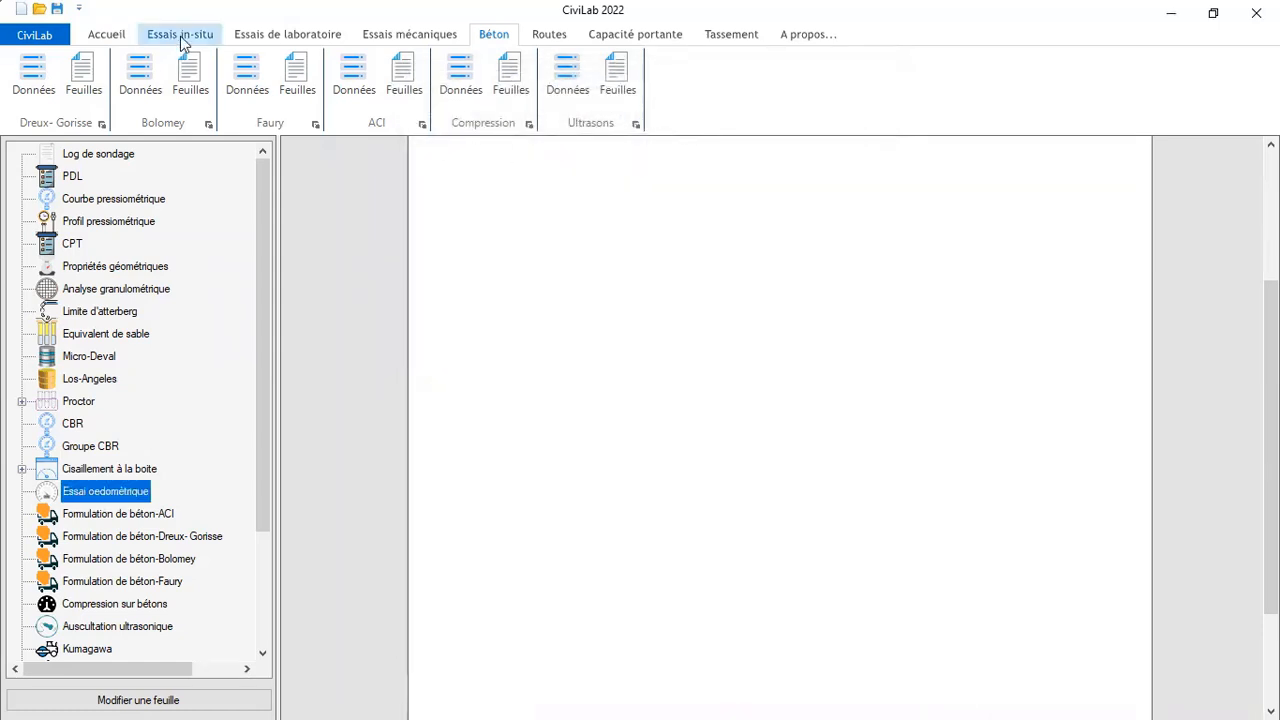
Start a grain-size analysis for sample Sable with standard NF P94-056, apparatus Sable (NF EN 933-1) and a total mass of 1000
left_click(262, 40)
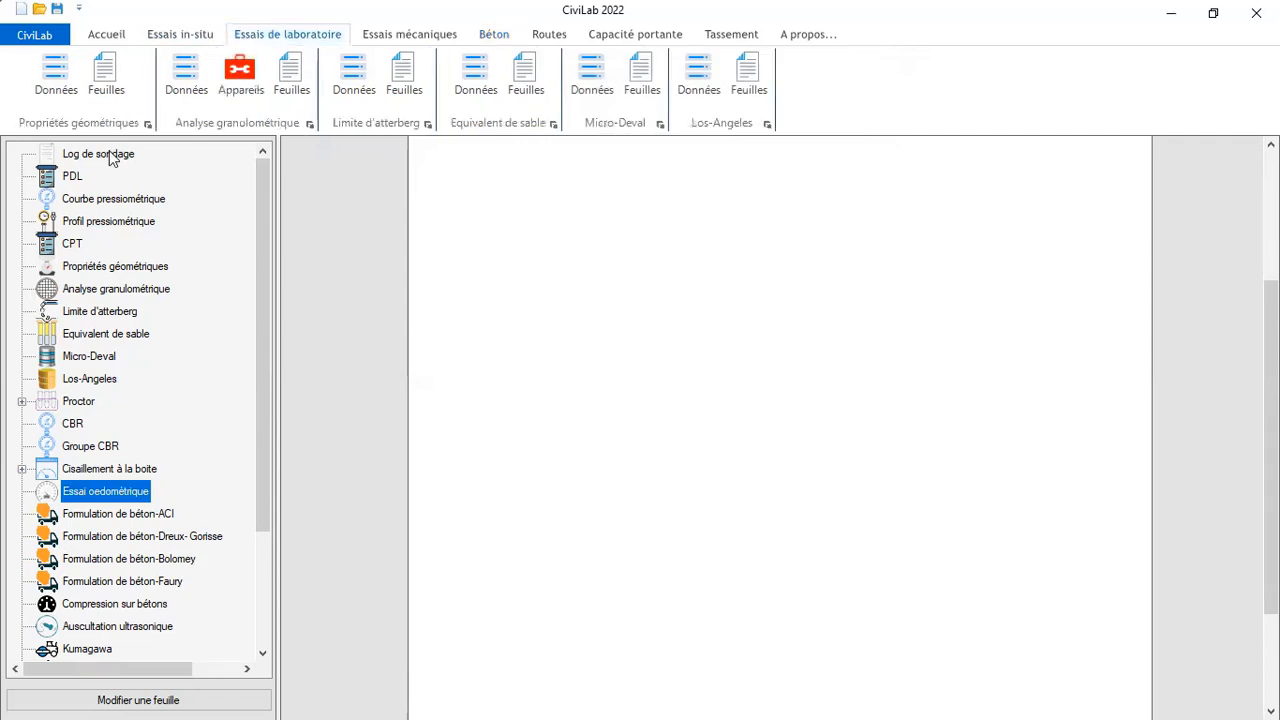
left_click(178, 71)
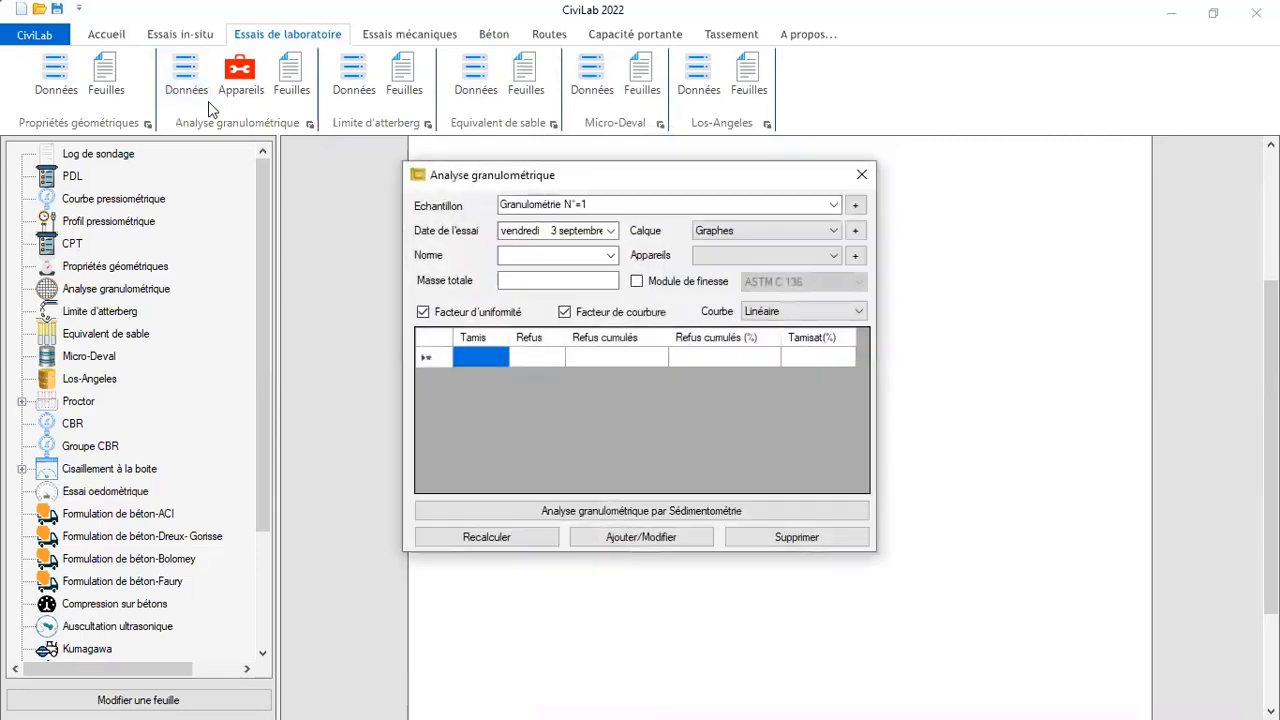
left_click(589, 205)
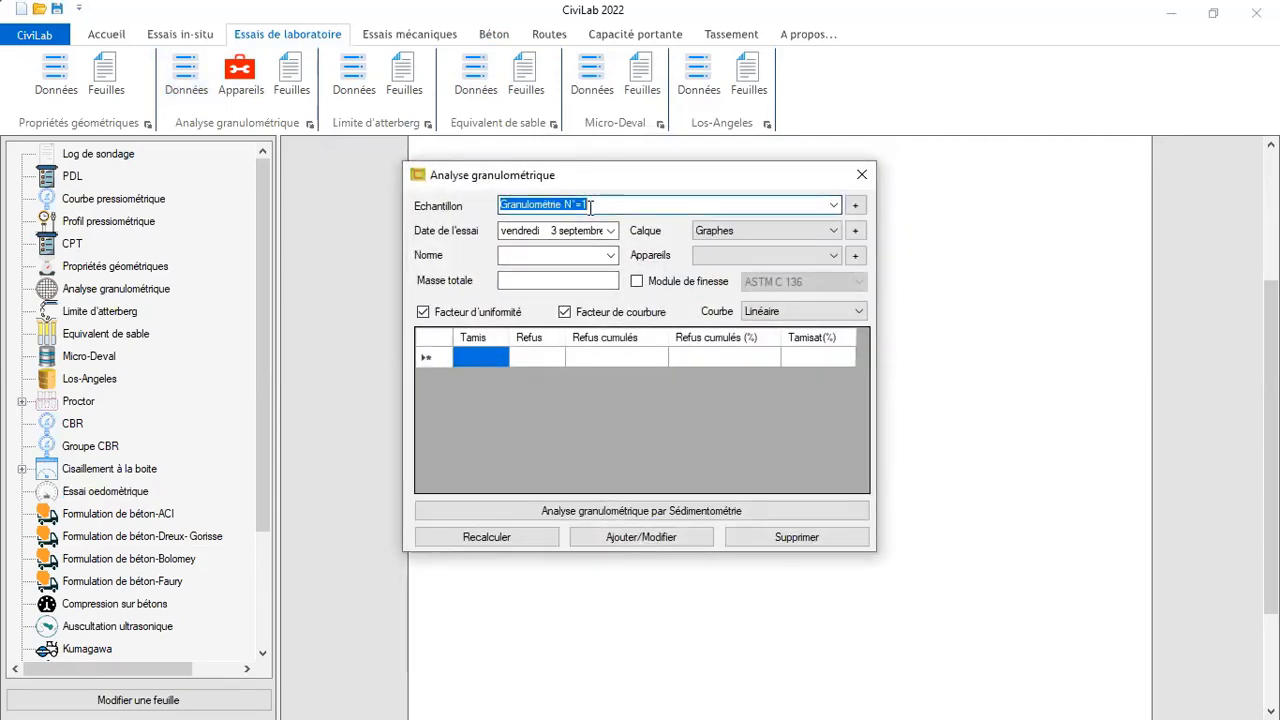
type("S")
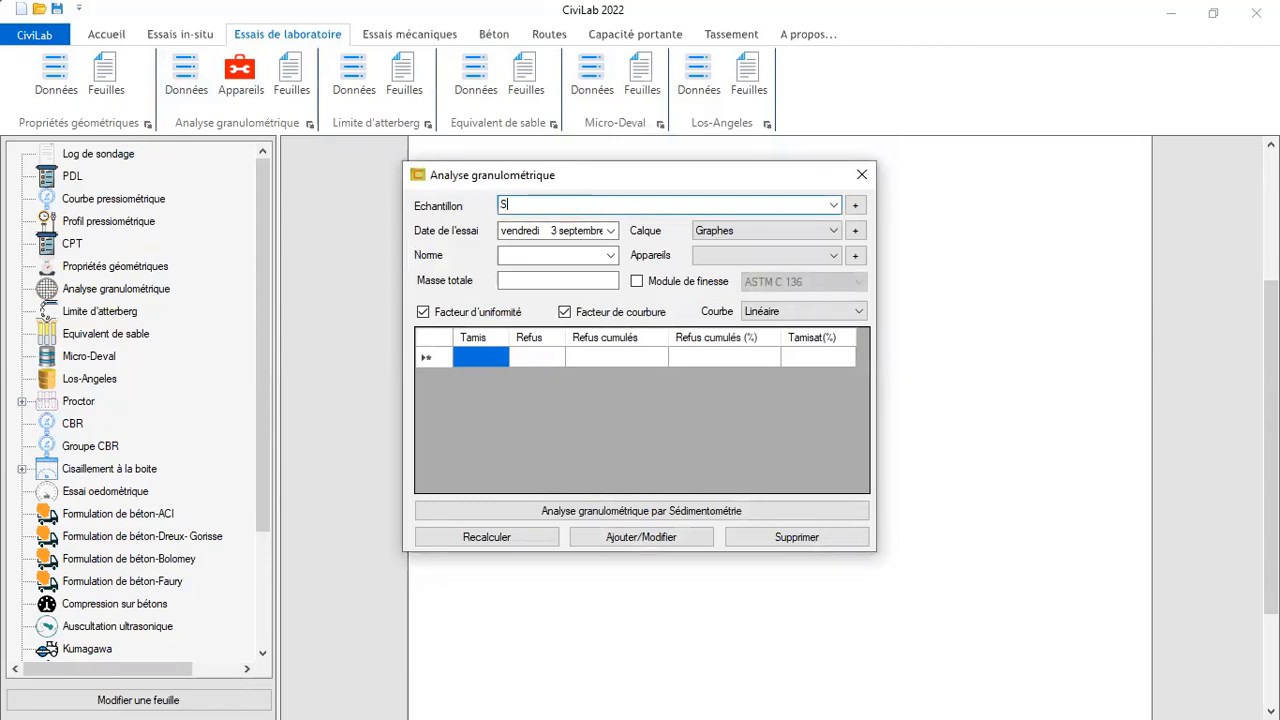
type("able")
left_click(610, 255)
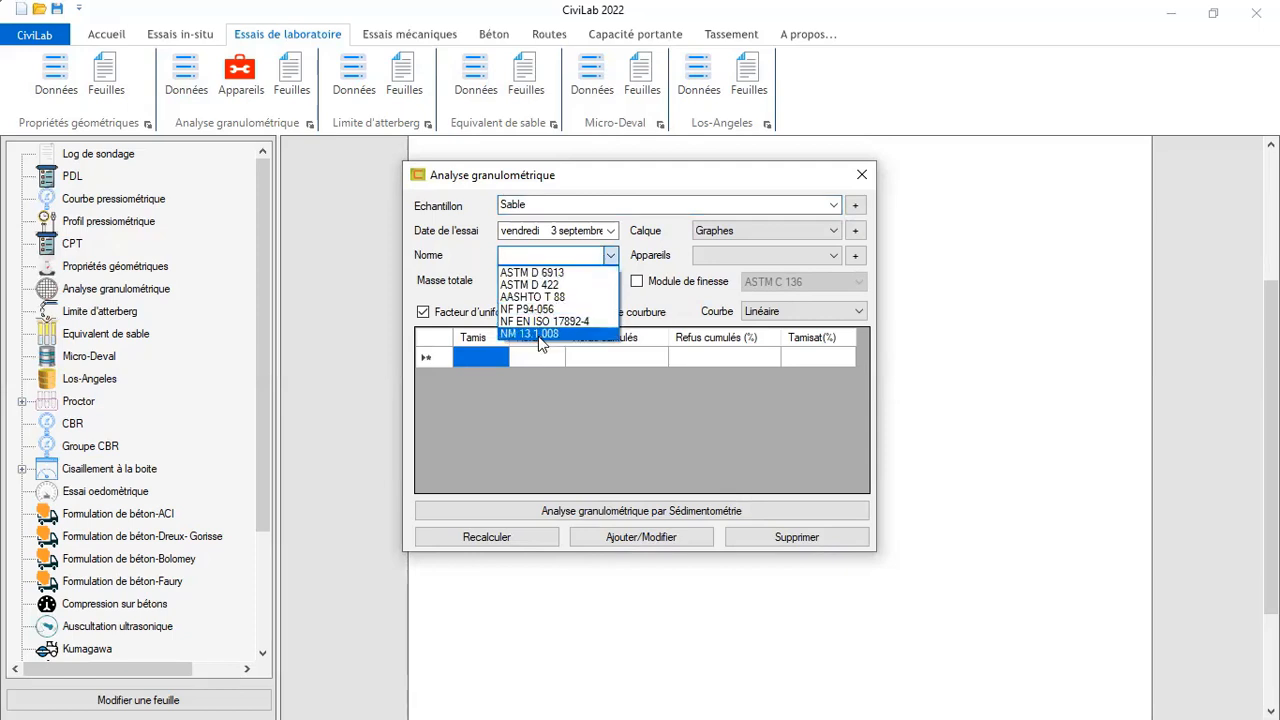
left_click(540, 309)
left_click(763, 254)
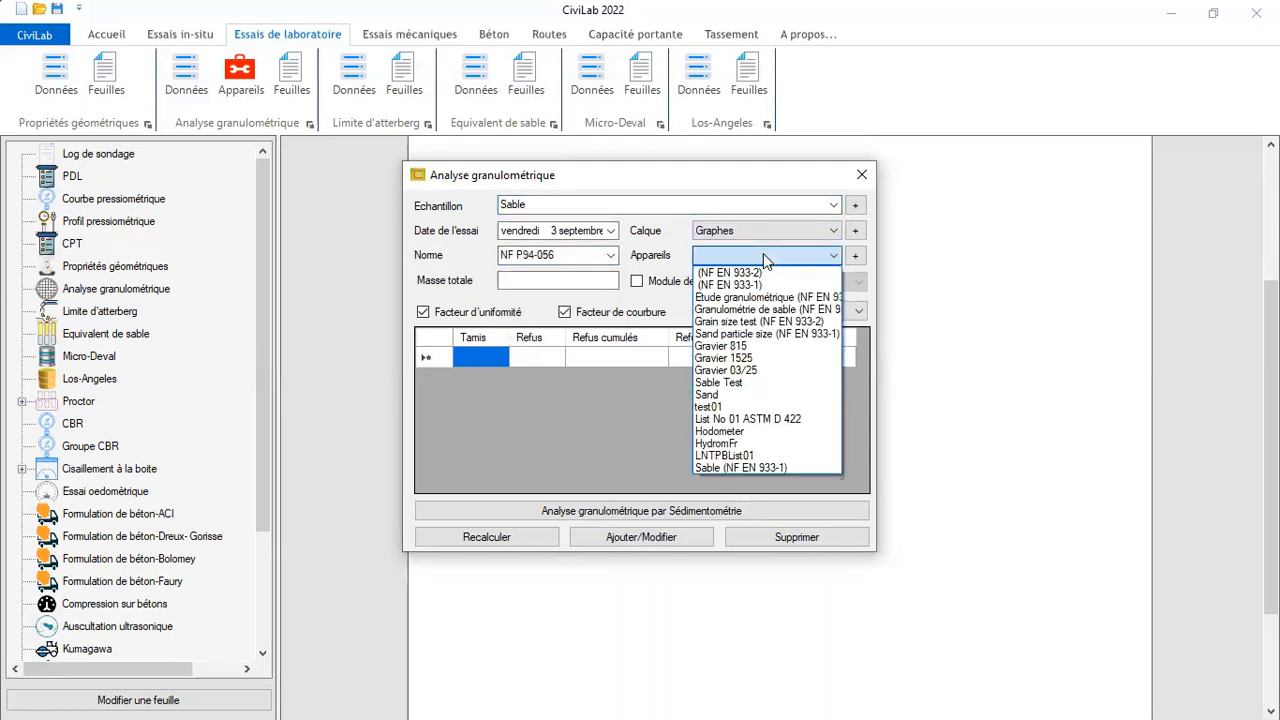
left_click(735, 466)
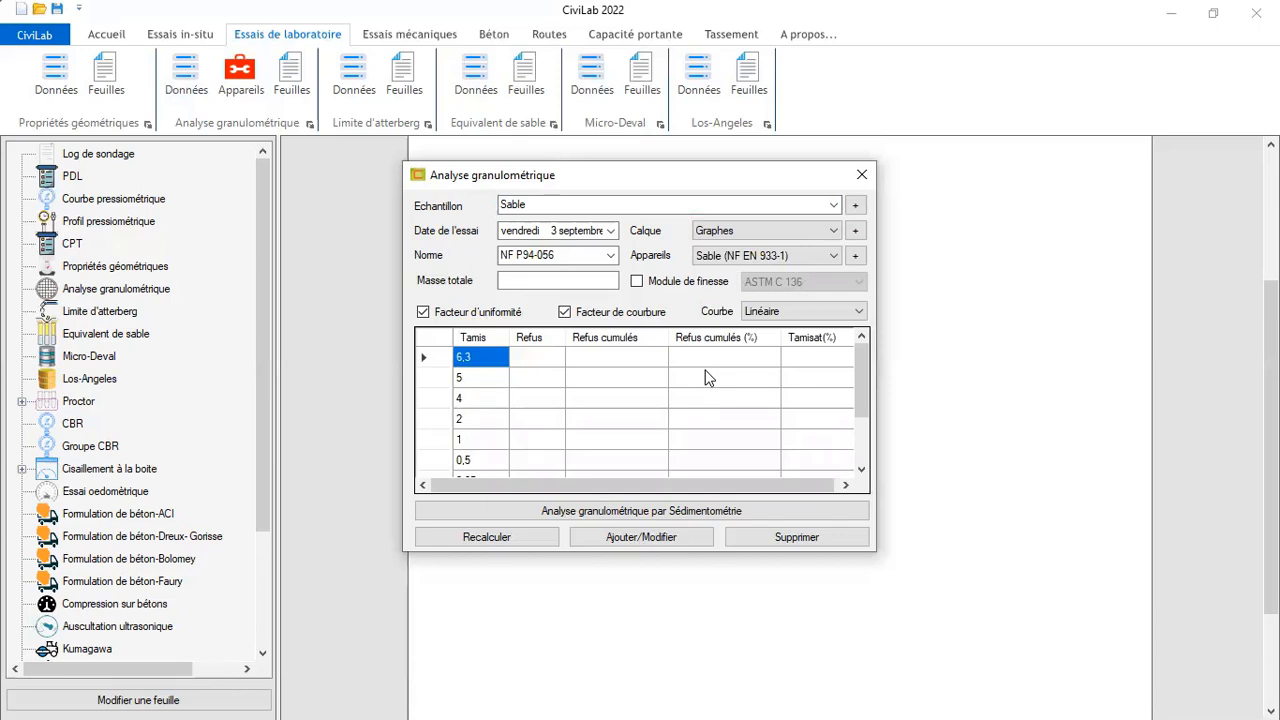
left_click(515, 279)
type("1000")
Enter the sand's retained masses 0, 15, 18 and 85 for the 6,3, 5, 4 and 2 sieves
left_click(520, 362)
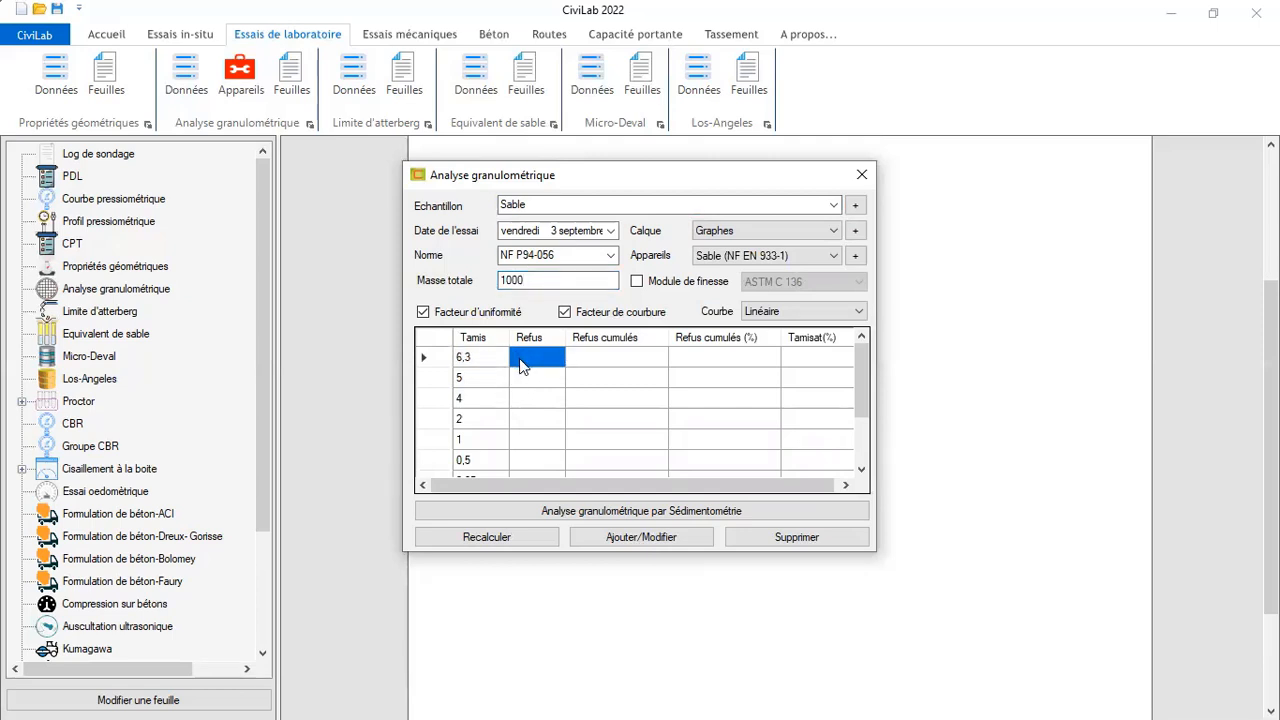
type("0")
key("Return")
type("15")
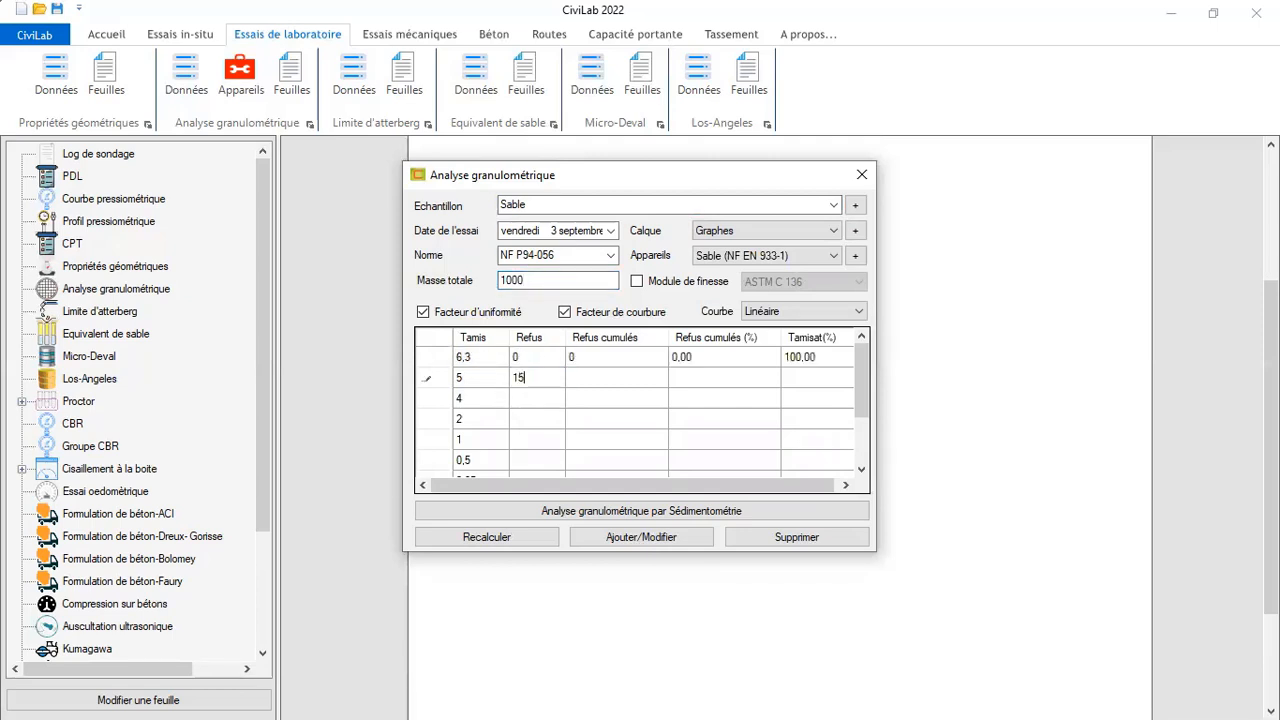
key("Return")
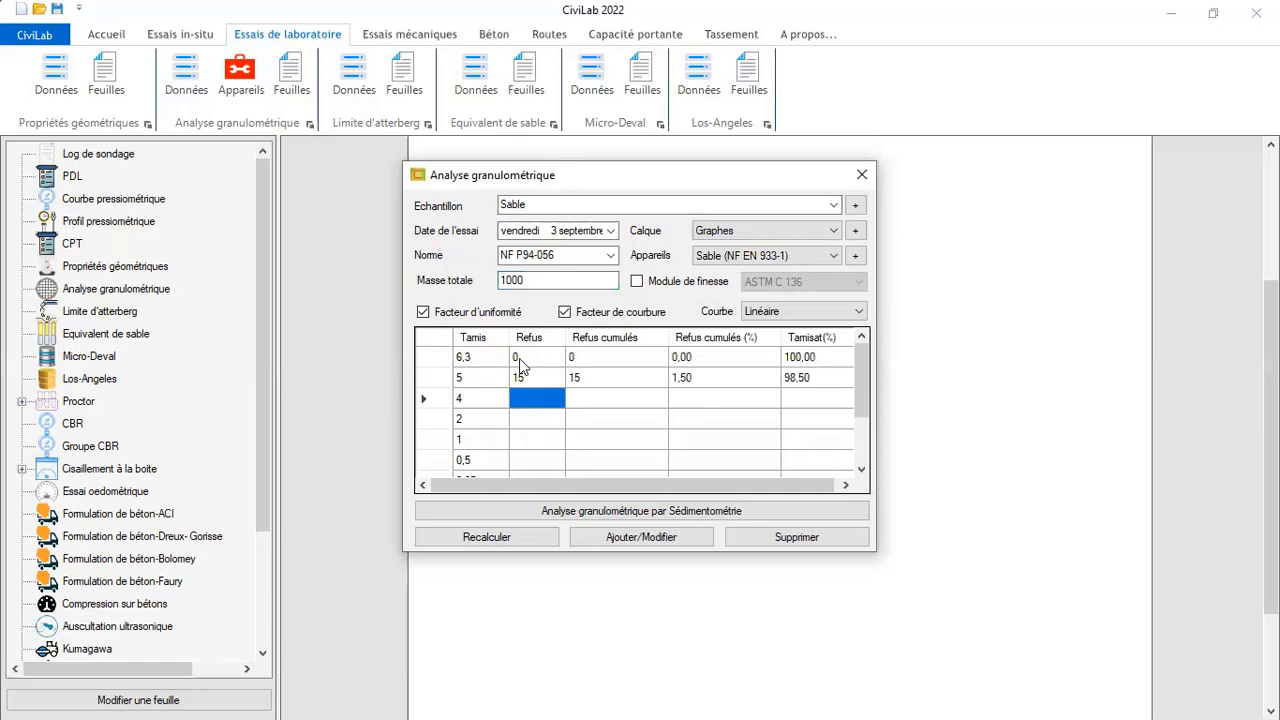
type("18")
key("Return")
type("85")
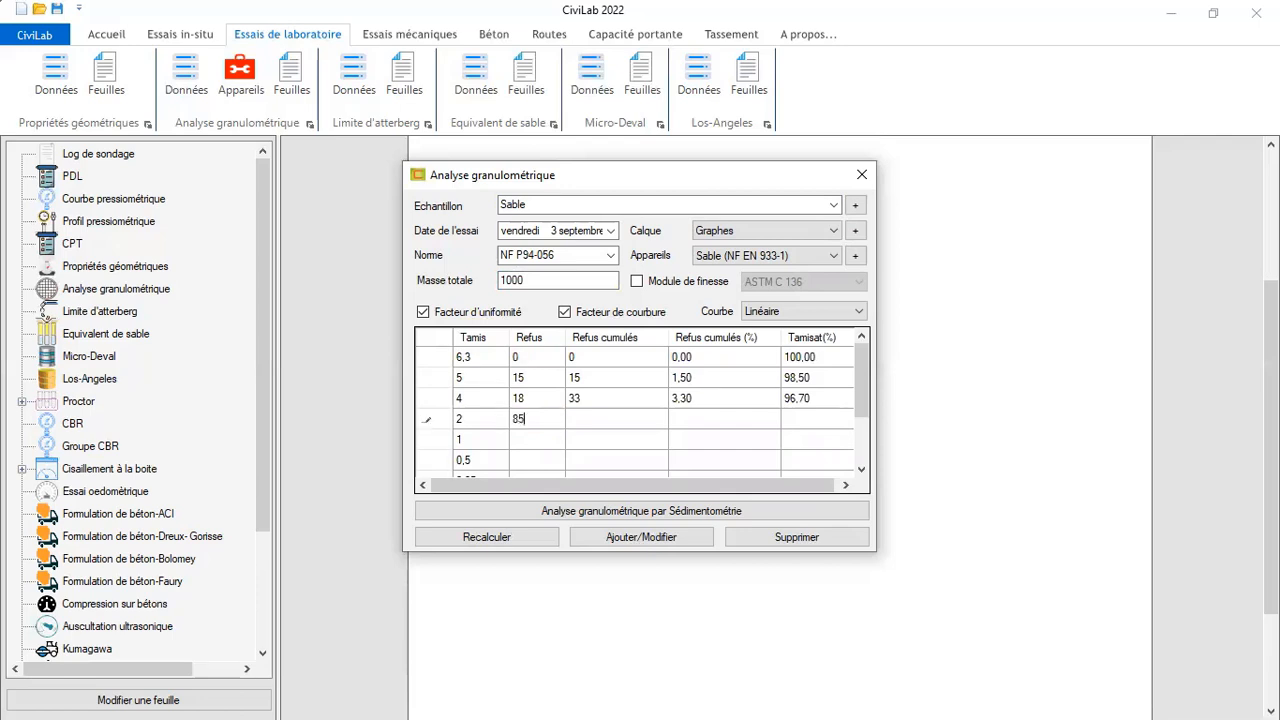
key("Return")
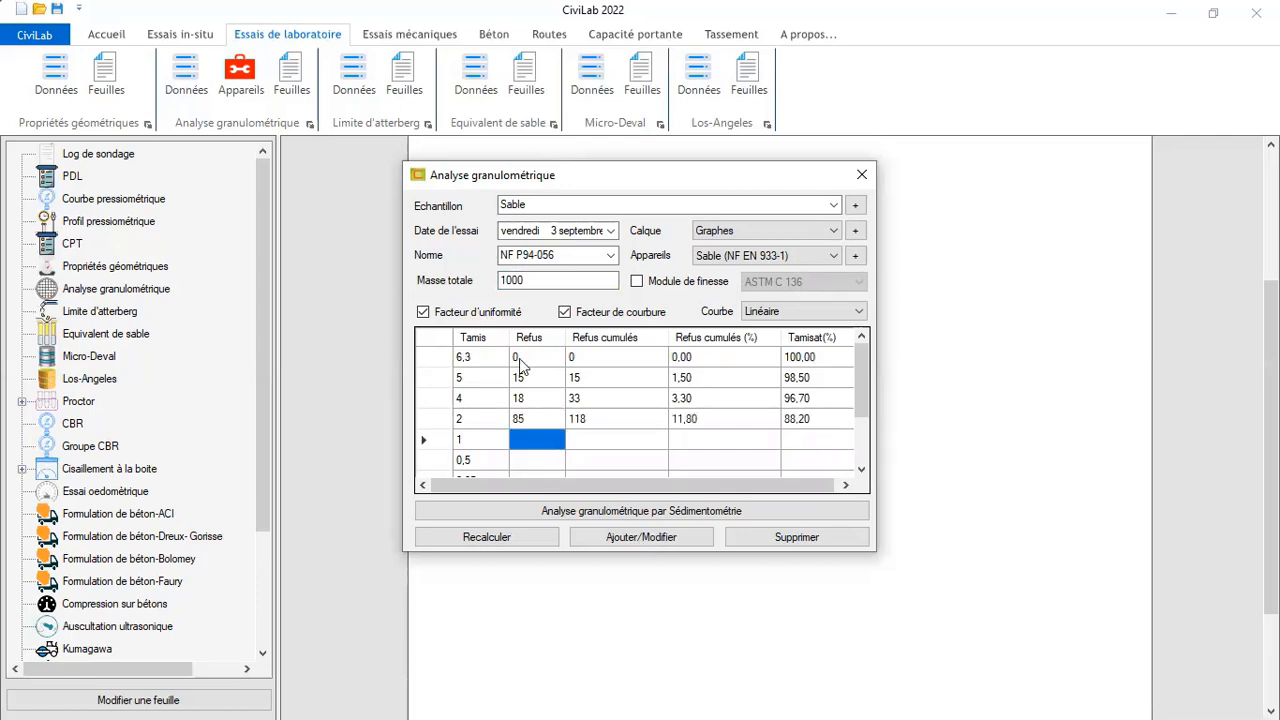
Enter the sand's retained masses 115, 254, 284, 125 and 75 for the 1, 0,5, 0,25, 0,125 and 0,063 sieves
type("115")
key("Return")
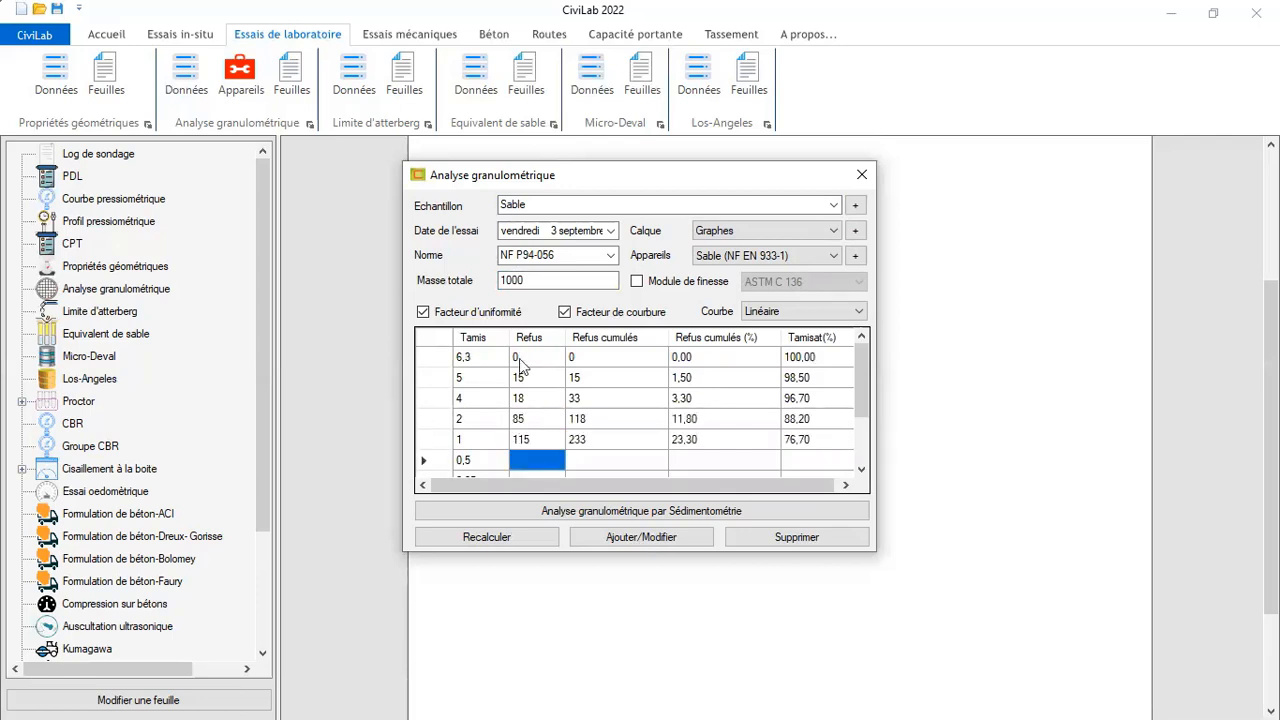
type("254")
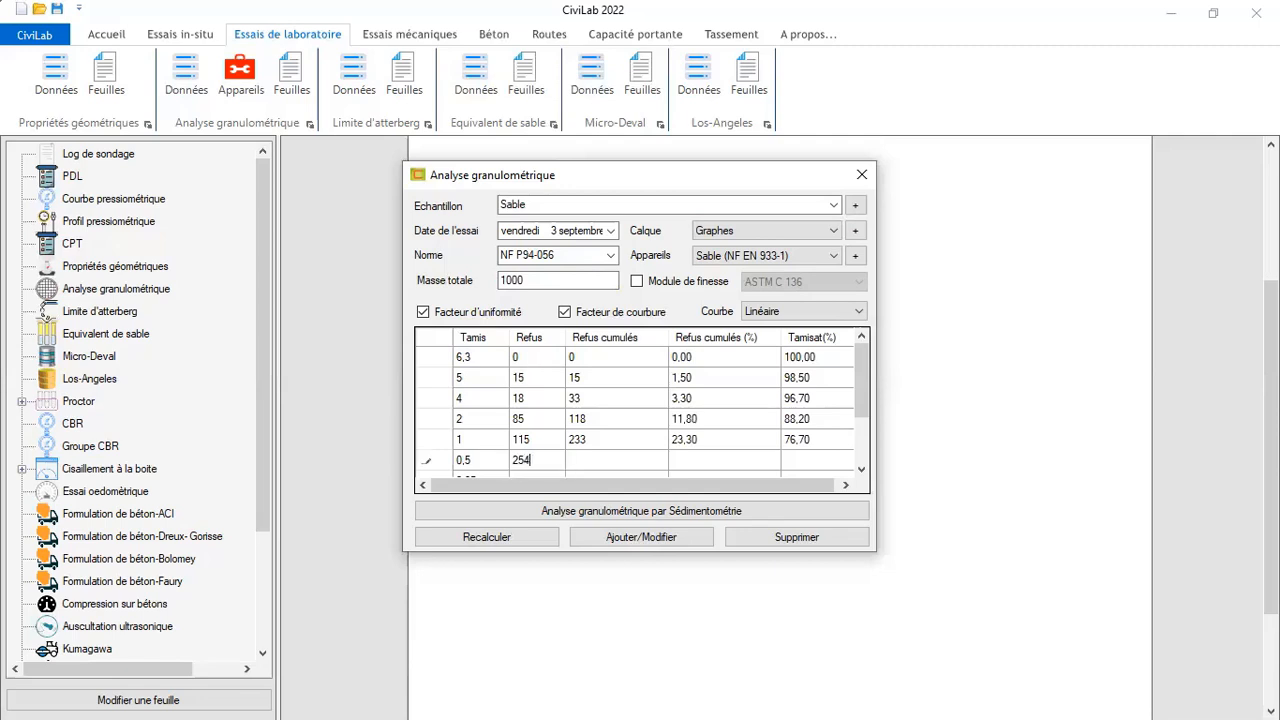
key("Return")
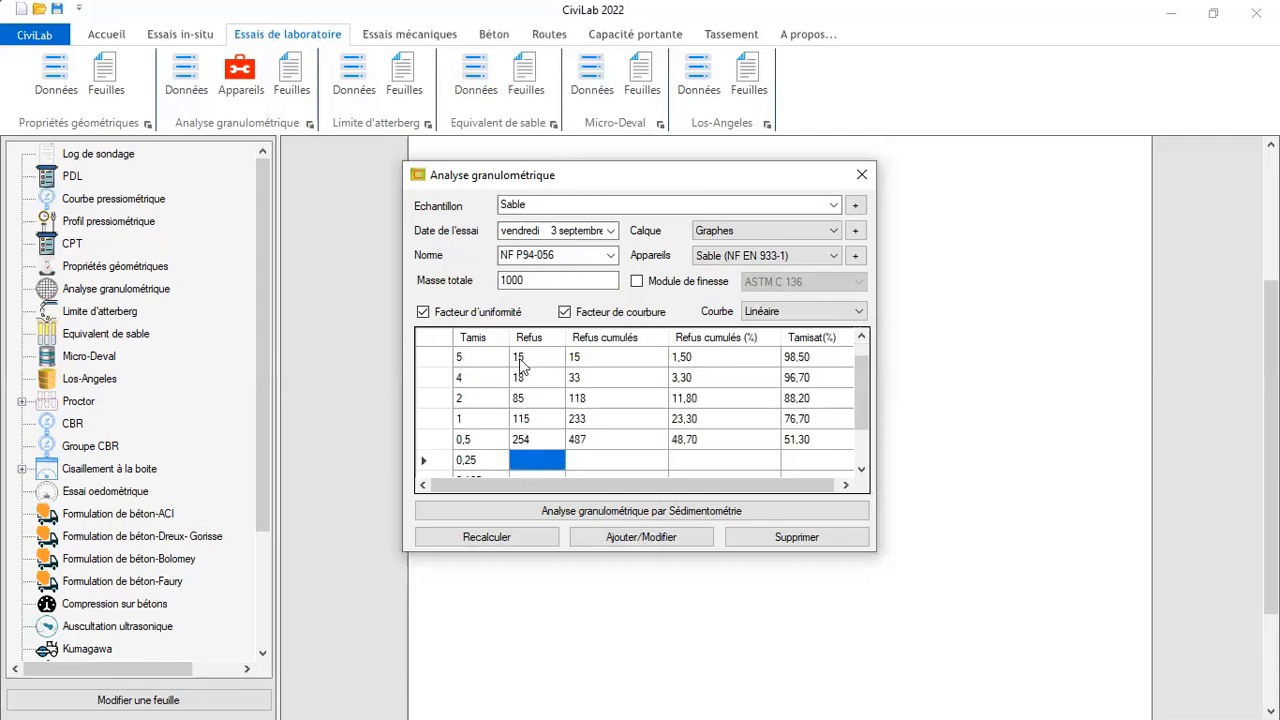
type("284")
key("Return")
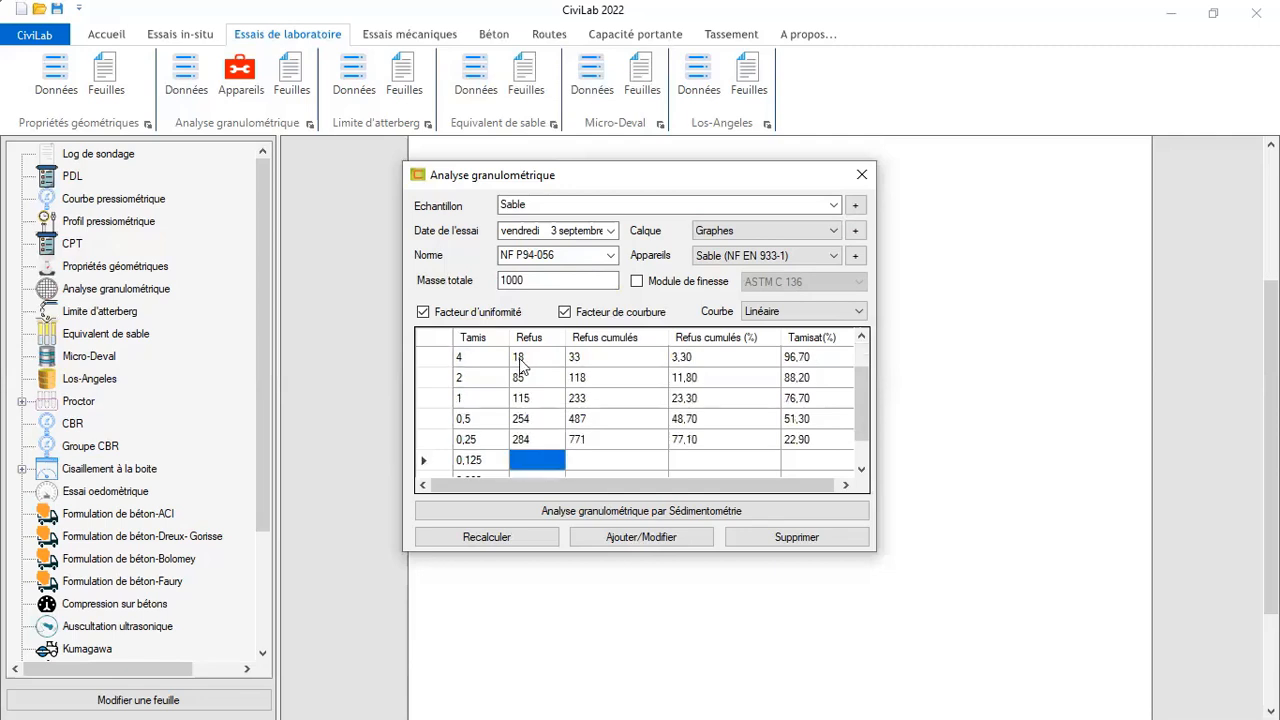
type("125")
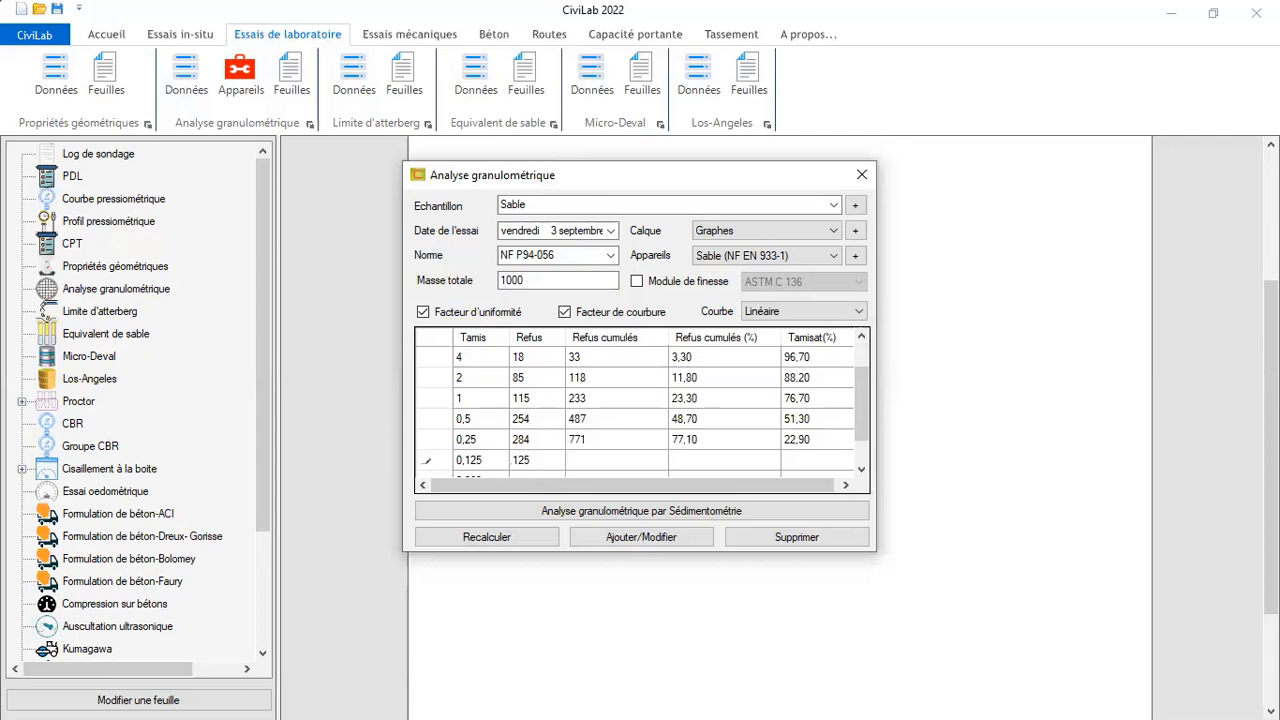
key("Return")
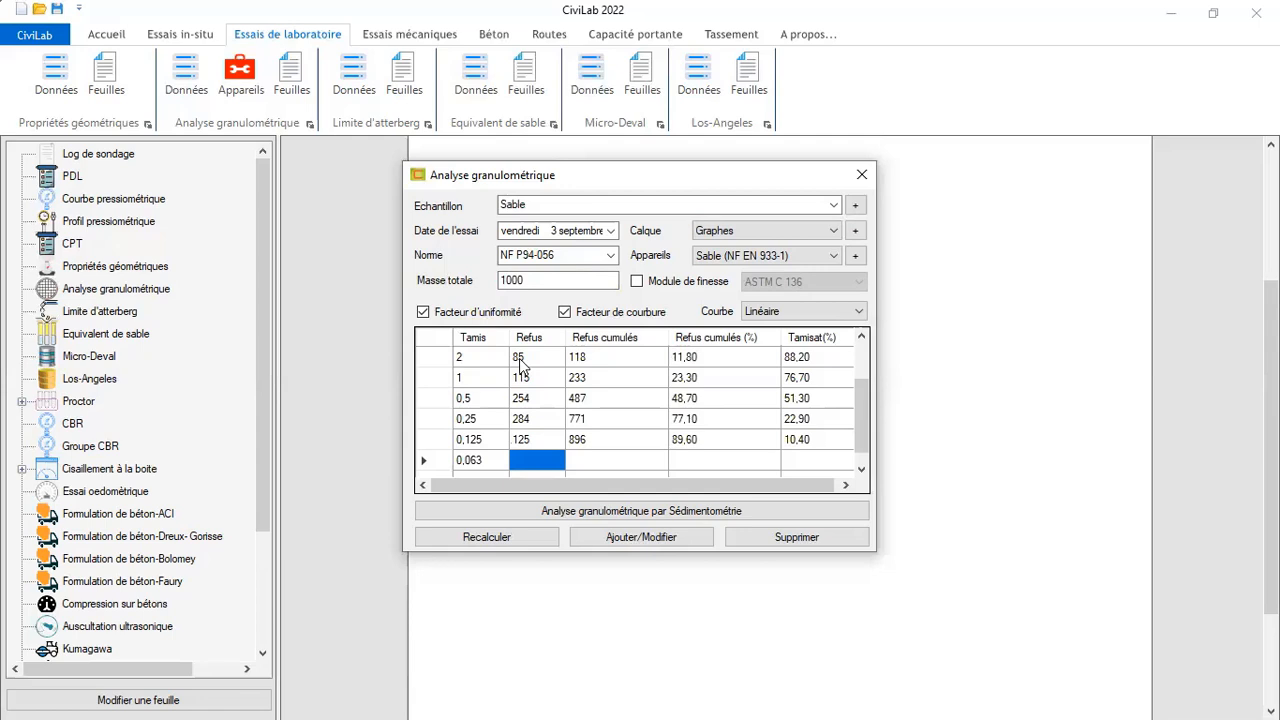
type("75")
key("Return")
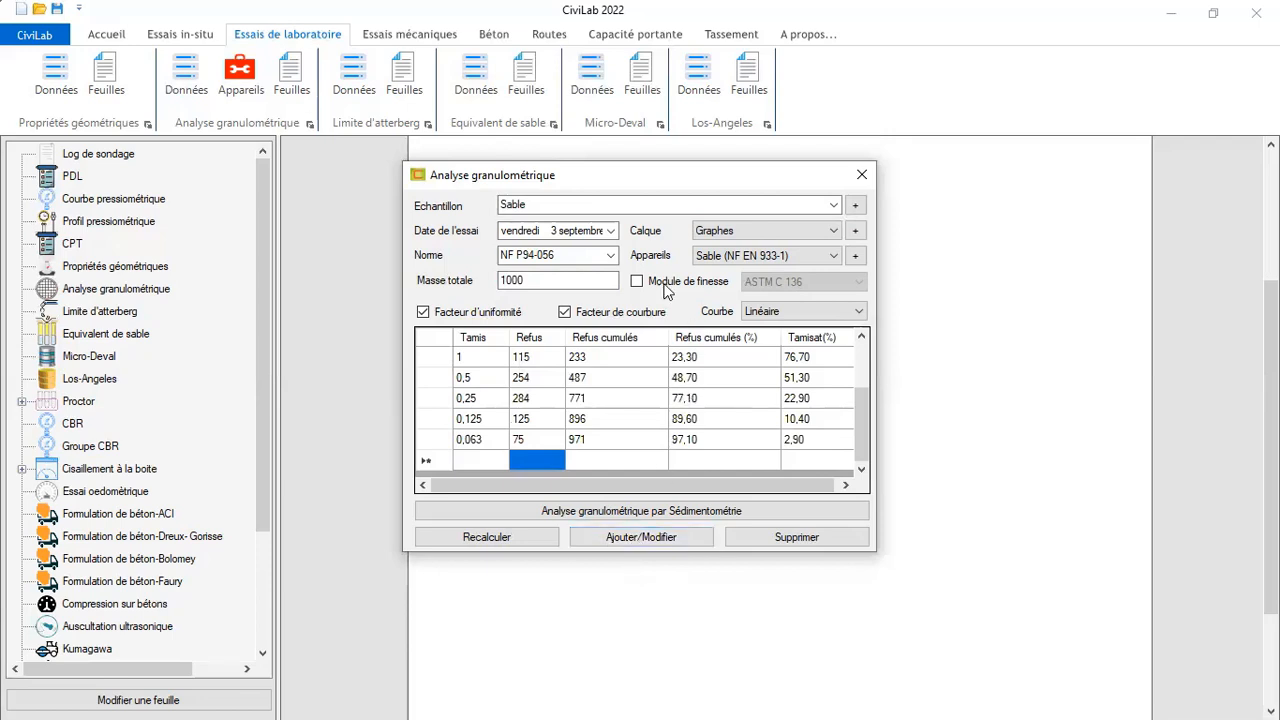
Enable the fineness modulus with standard XP P 18-540 and save the Sable grain-size analysis
left_click(637, 282)
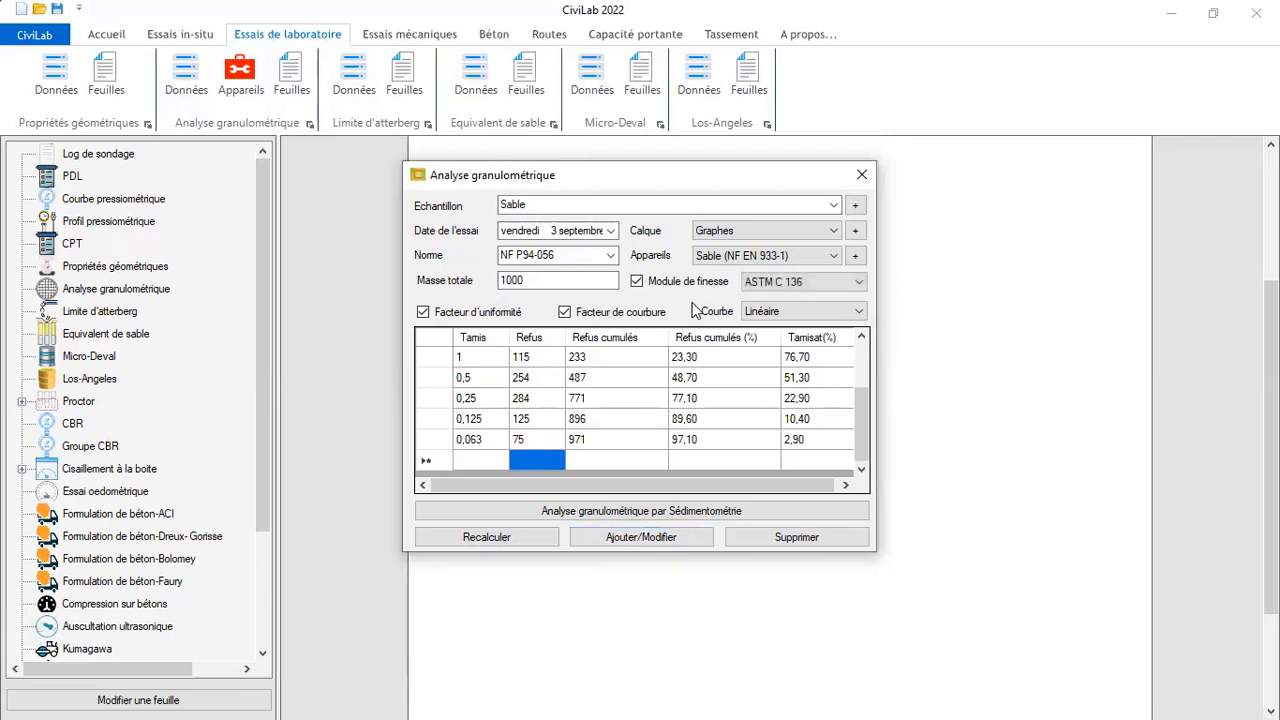
left_click(800, 284)
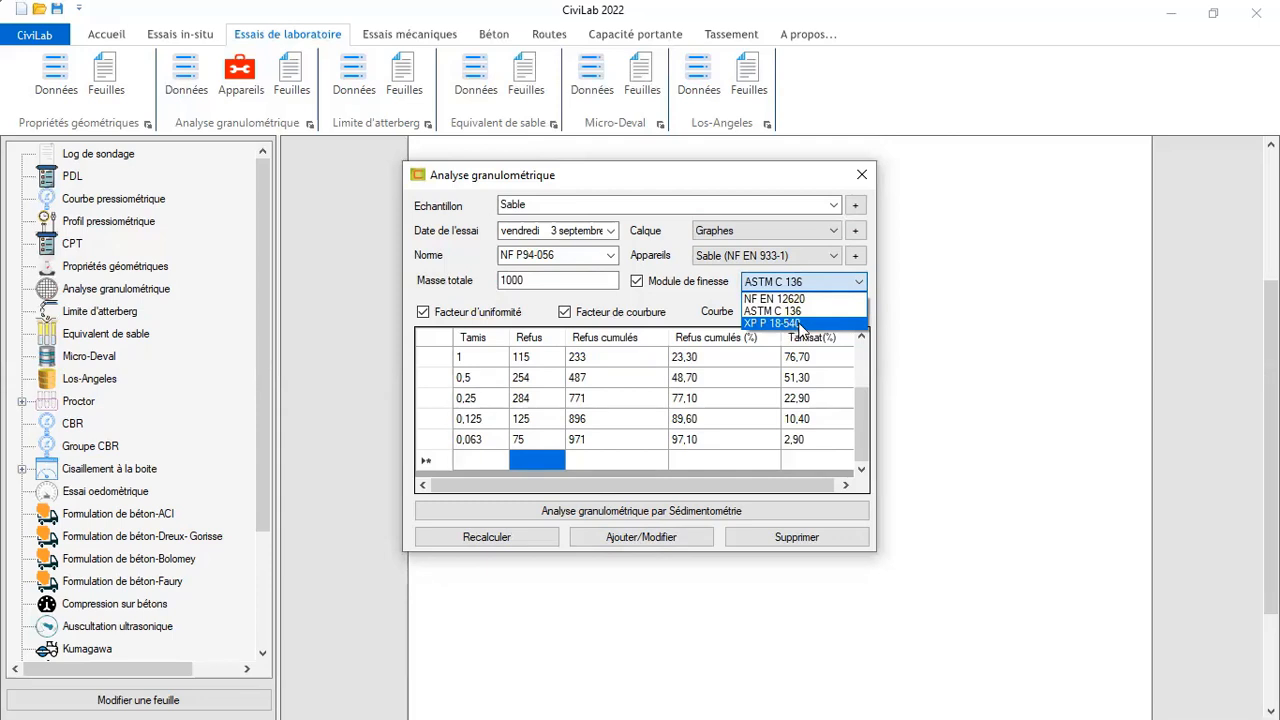
left_click(800, 324)
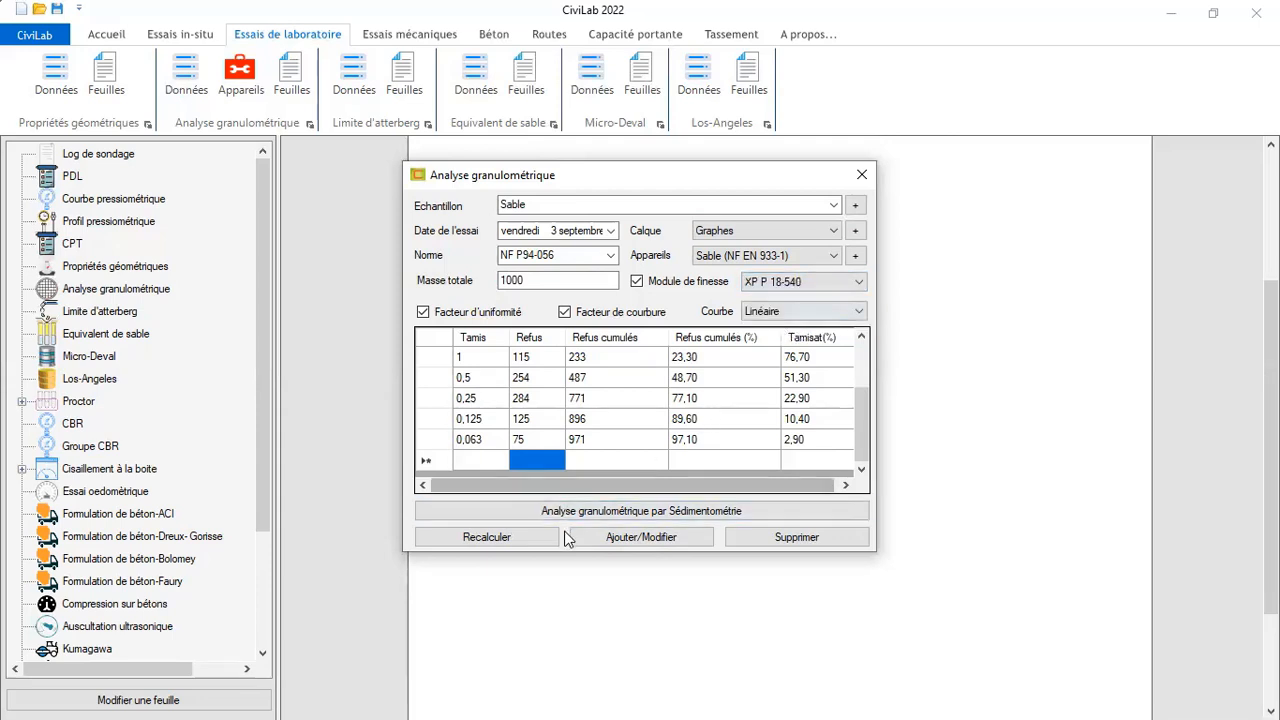
left_click(623, 538)
left_click(664, 436)
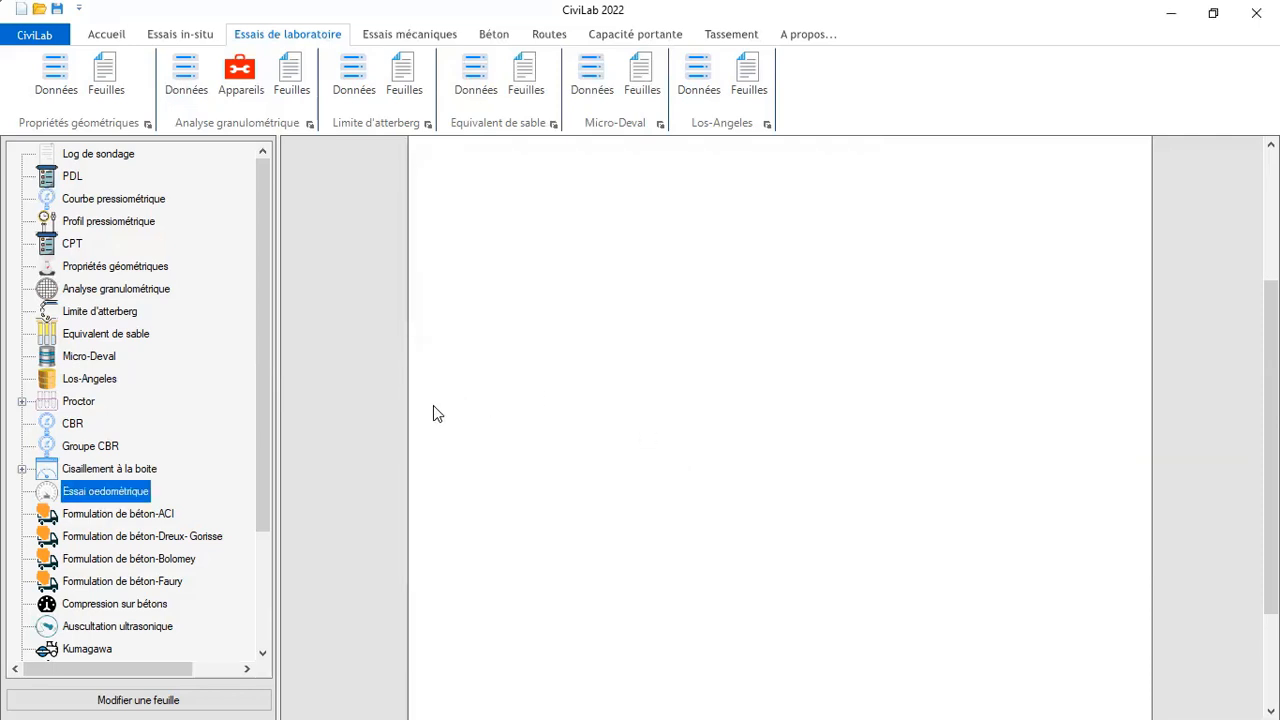
Create a grain-size analysis sheet that includes the Sable test and display it in the page view
left_click(288, 86)
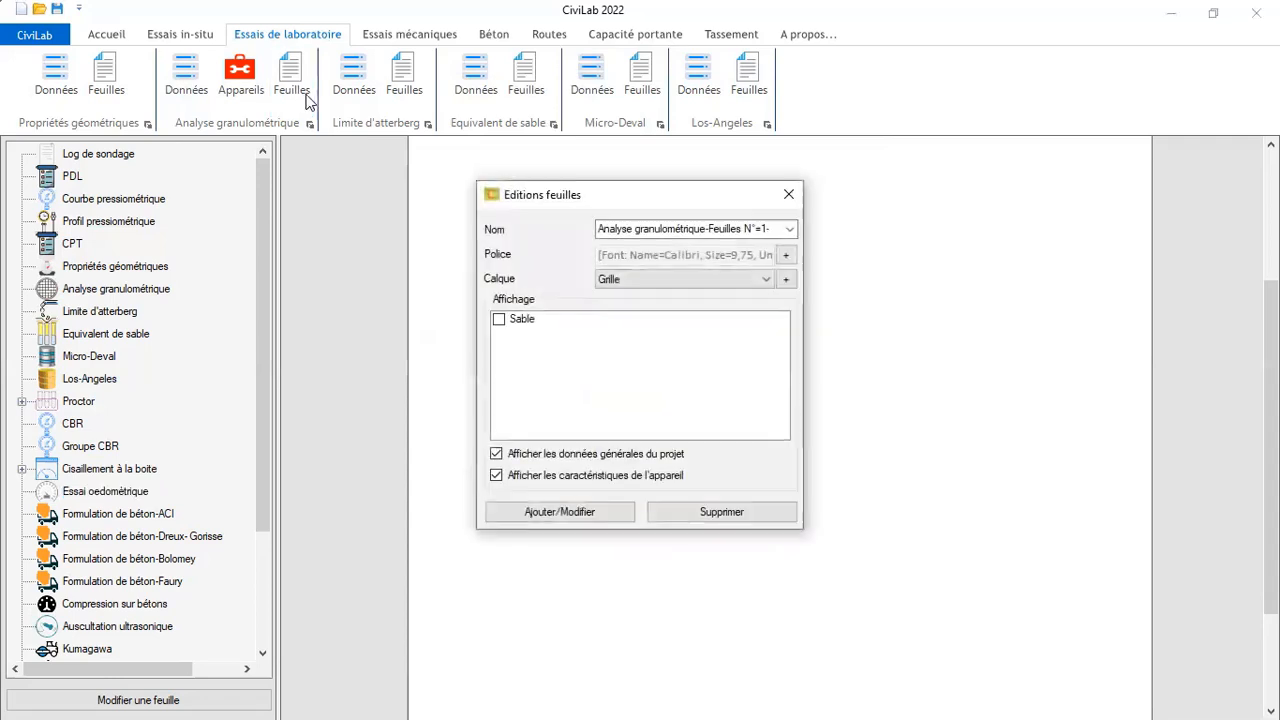
left_click(502, 326)
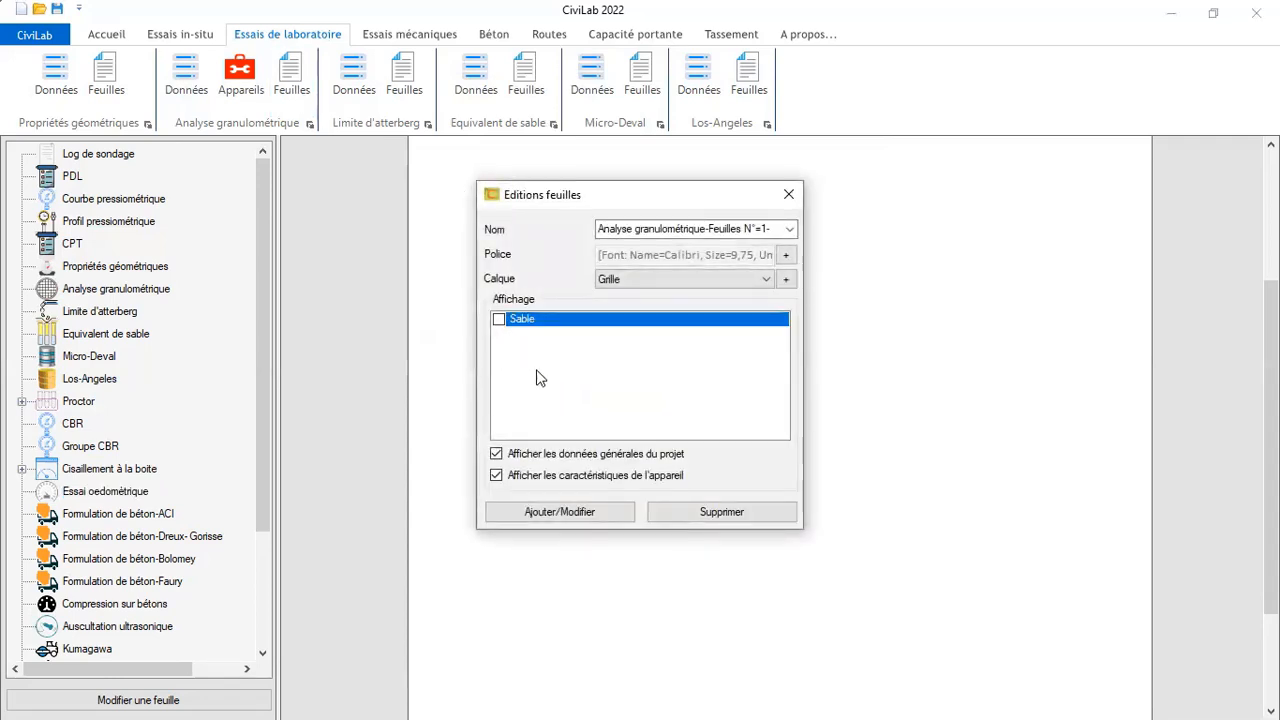
left_click(501, 326)
left_click(578, 516)
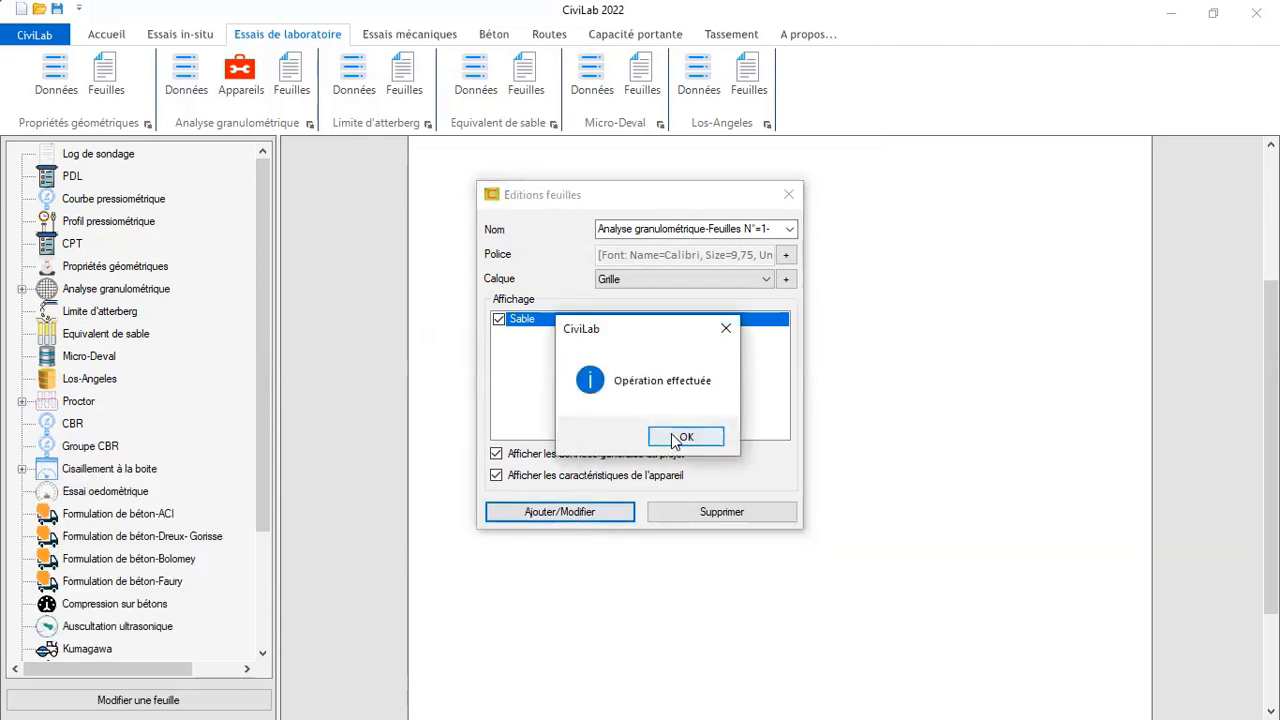
left_click(672, 434)
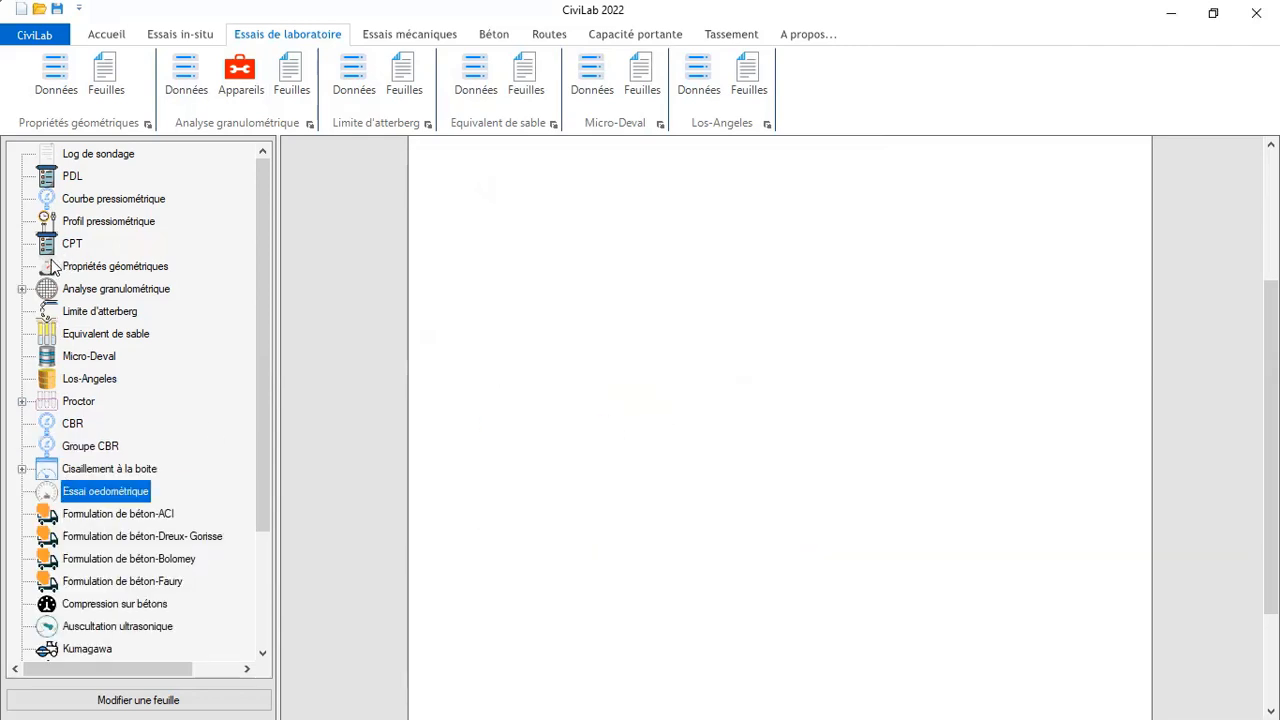
left_click(21, 289)
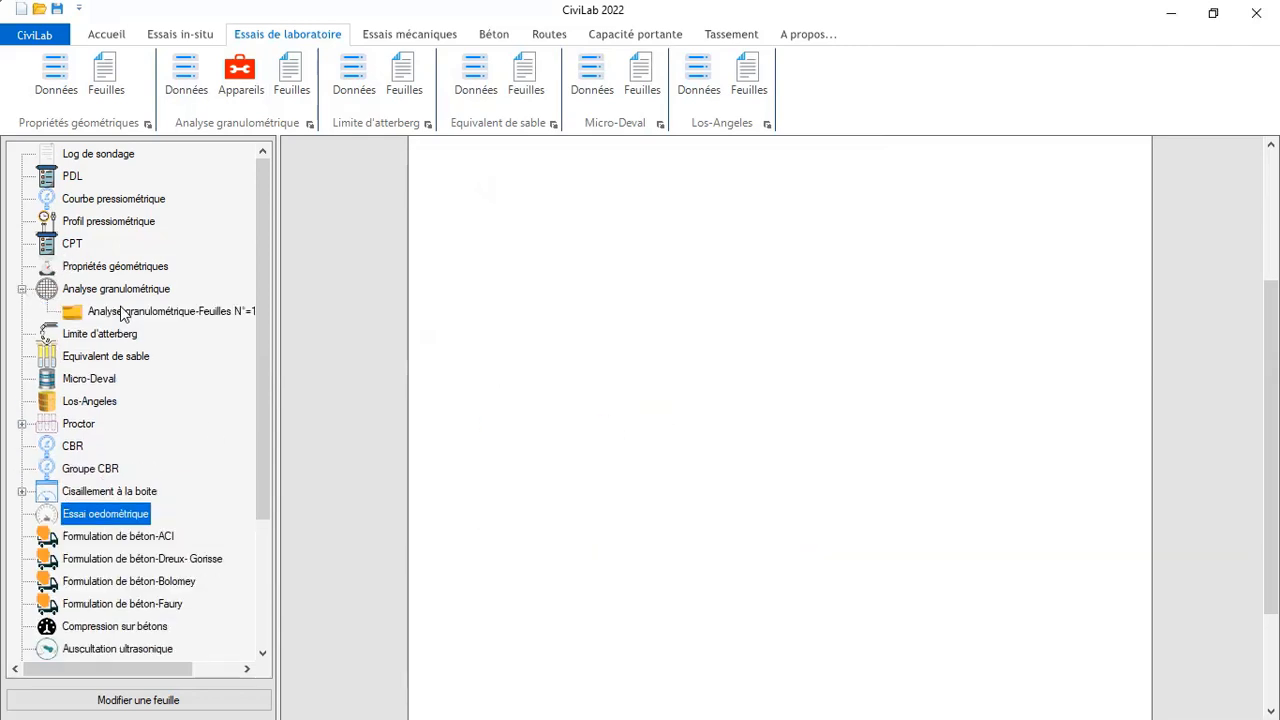
left_click(126, 312)
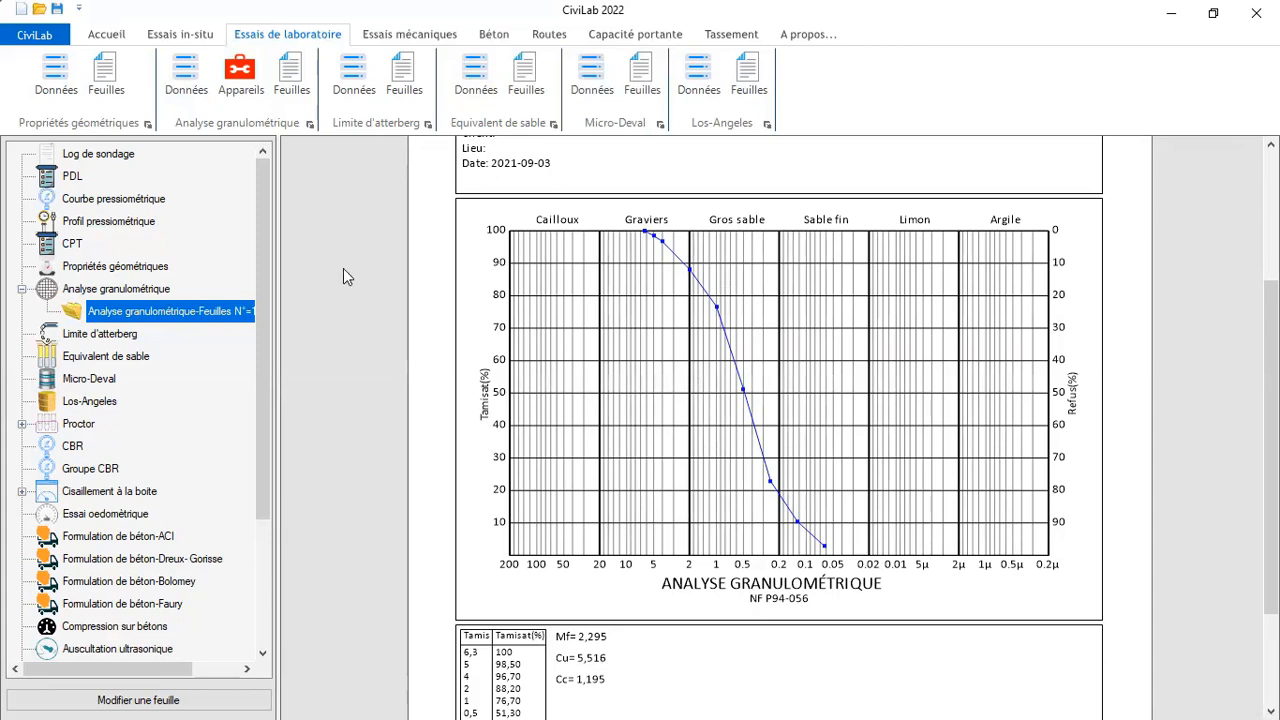
Start a grain-size analysis for sample Gravier 8/15 with standard NM 13.1.008 and apparatus Gravier 815
left_click(185, 75)
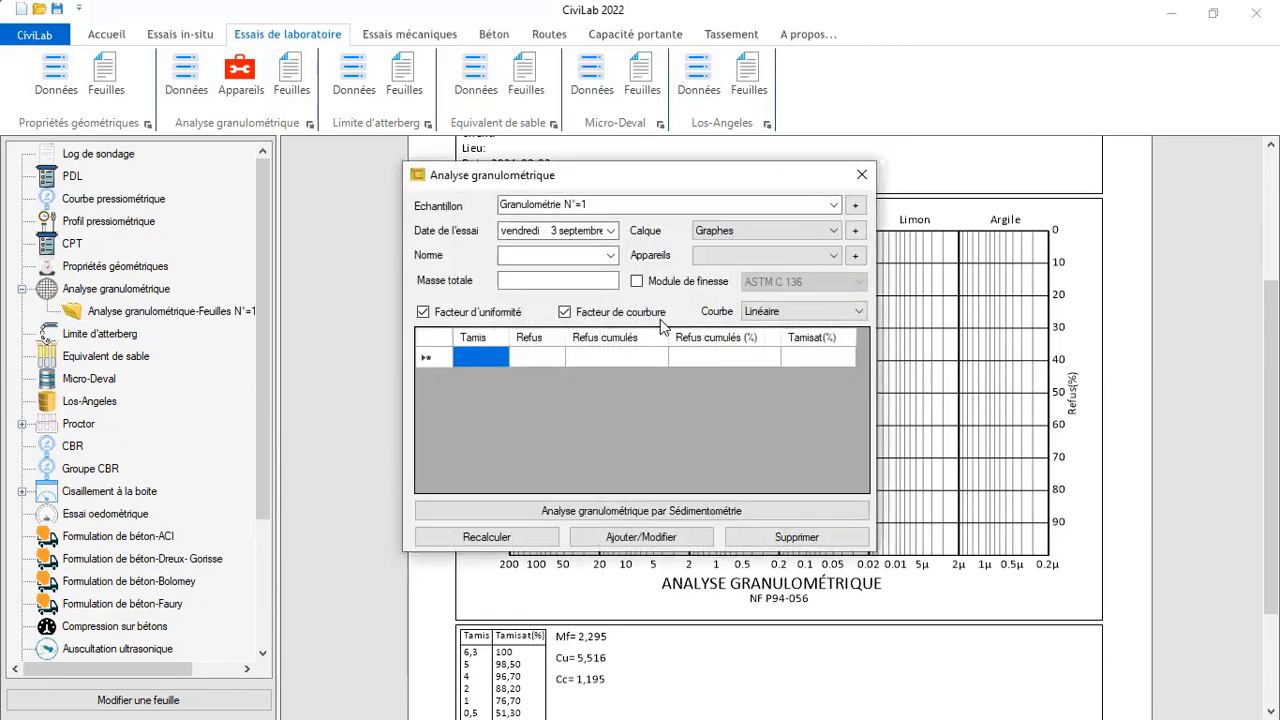
left_click(594, 205)
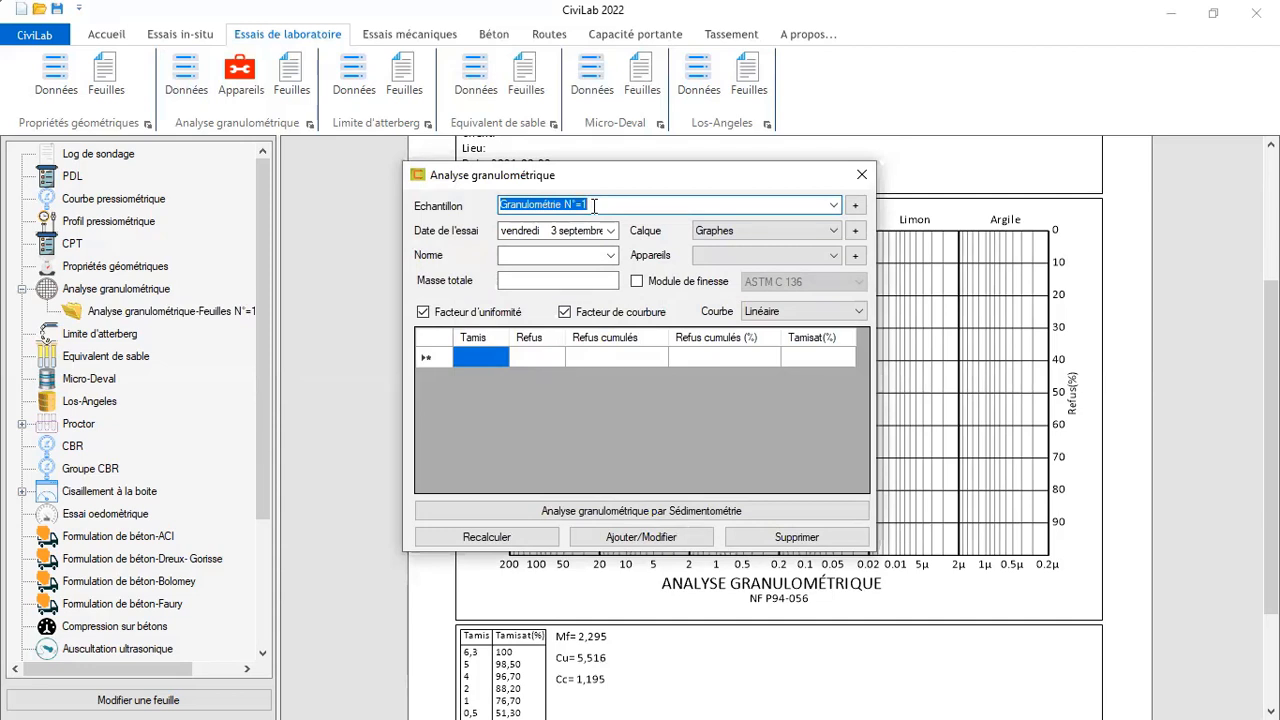
type("Gra")
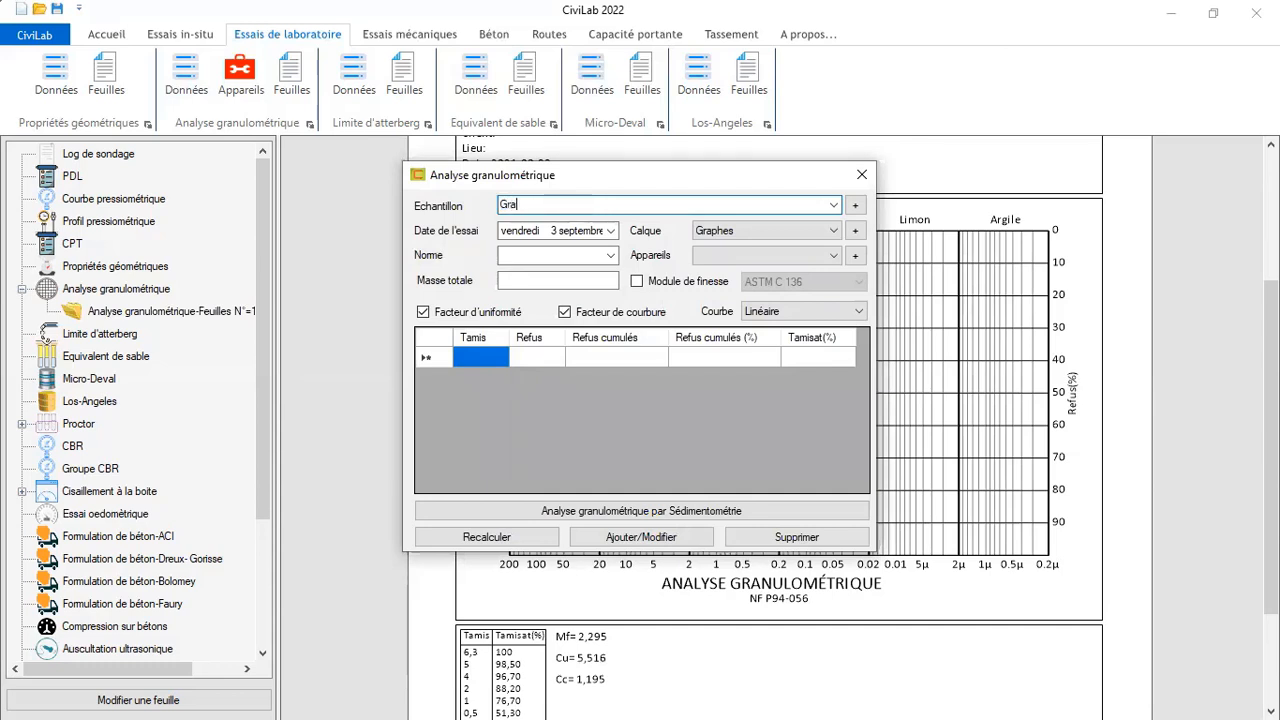
type("vier 8/15")
left_click(609, 255)
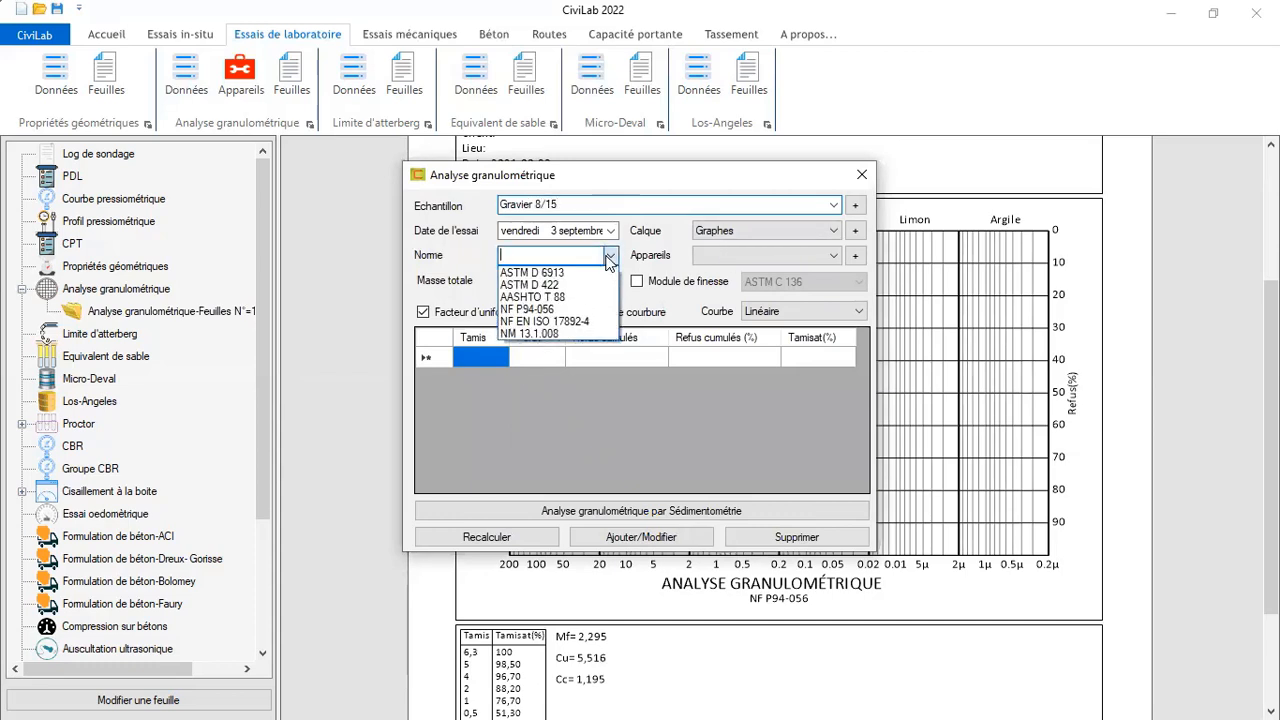
left_click(530, 333)
left_click(755, 256)
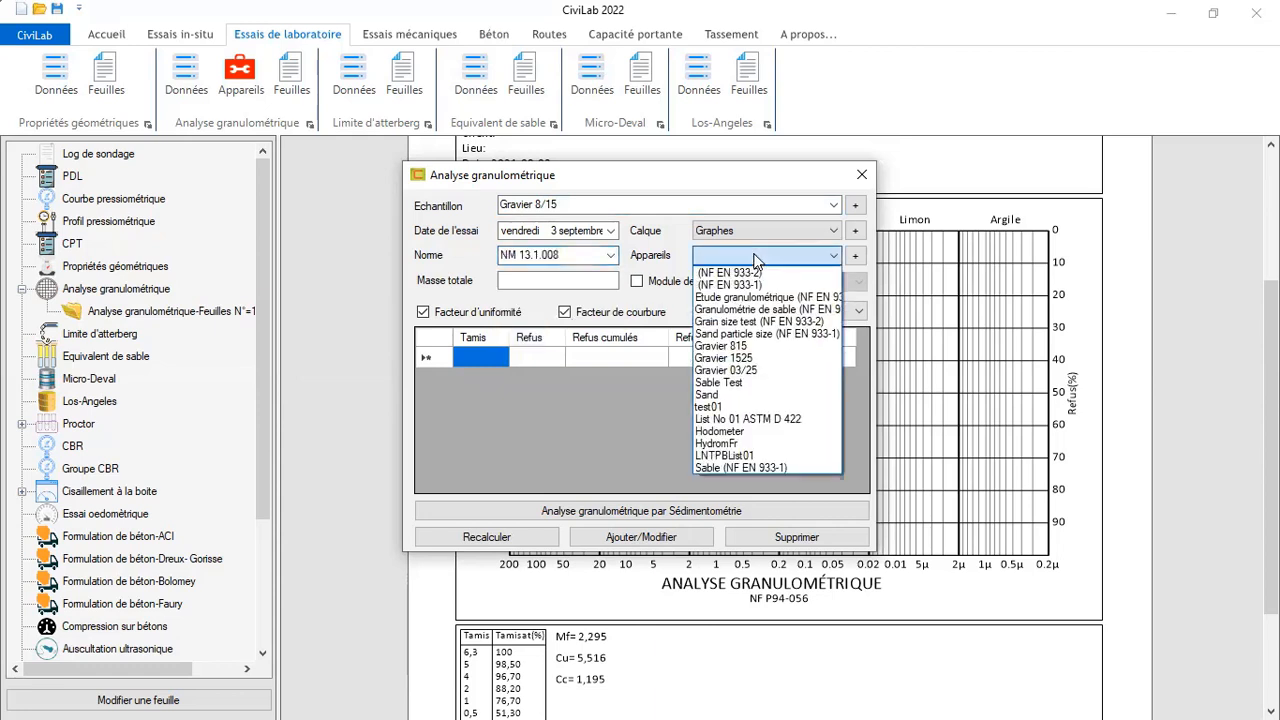
left_click(736, 346)
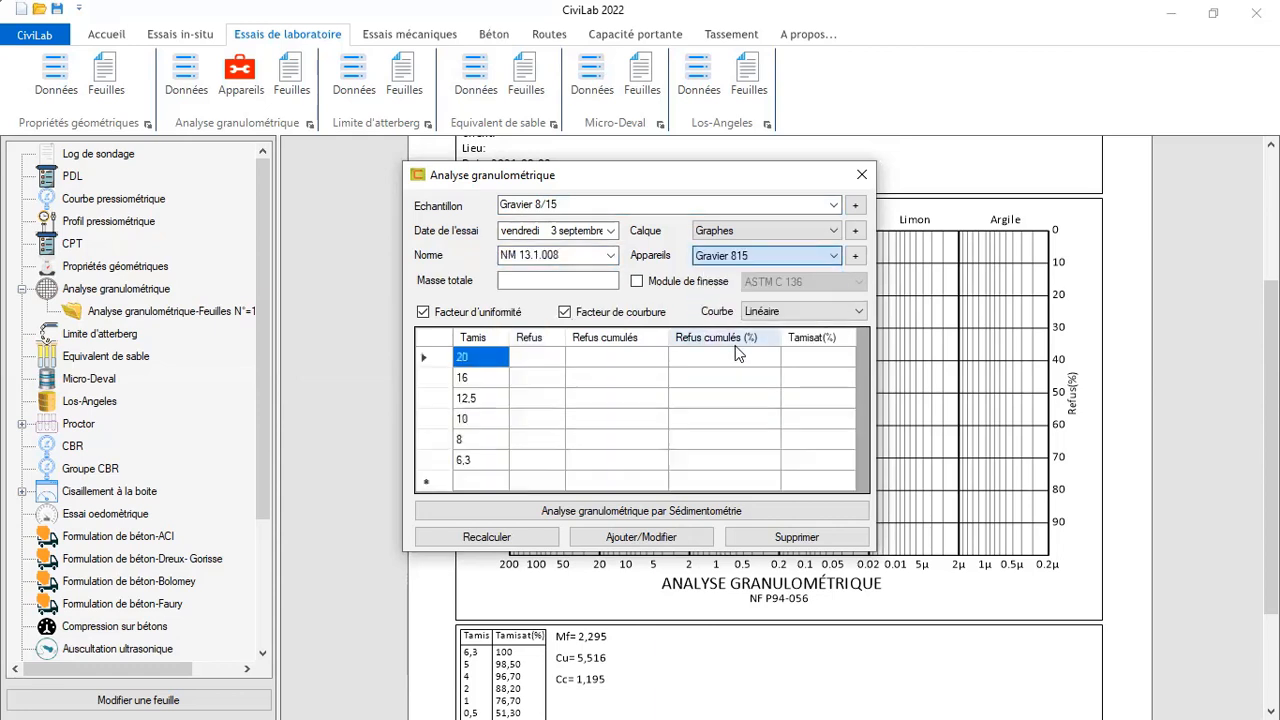
Set the total mass to 1000 and enter retained masses 0, 31 and 291 for the 20, 16 and 12,5 sieves
left_click(607, 281)
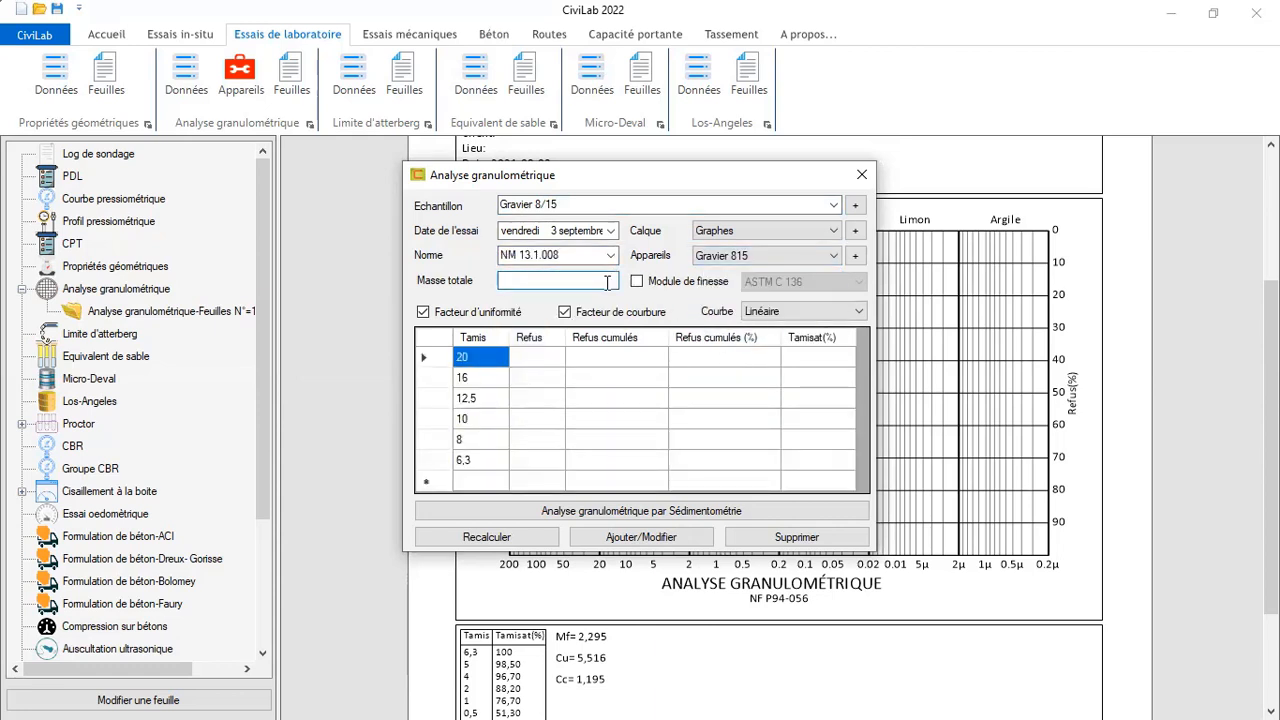
type("1000")
left_click(537, 362)
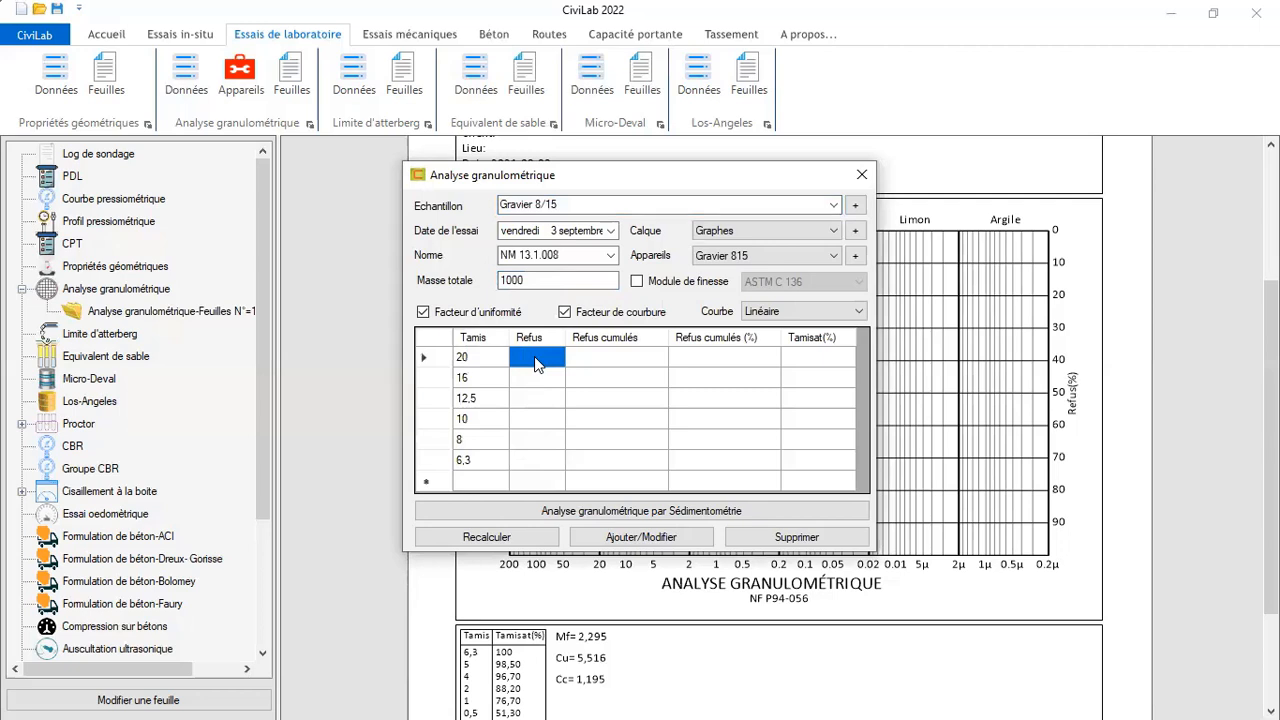
type("0,")
key("Return")
type("31")
key("Return")
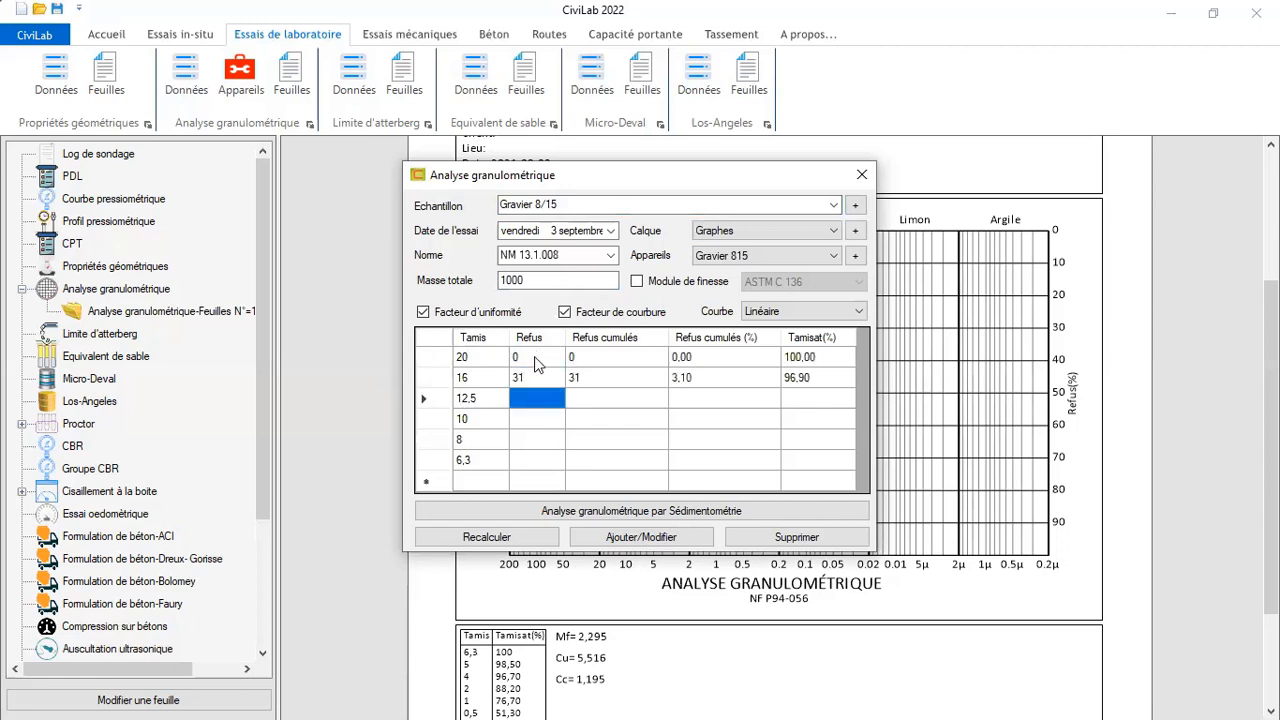
type("291")
key("Return")
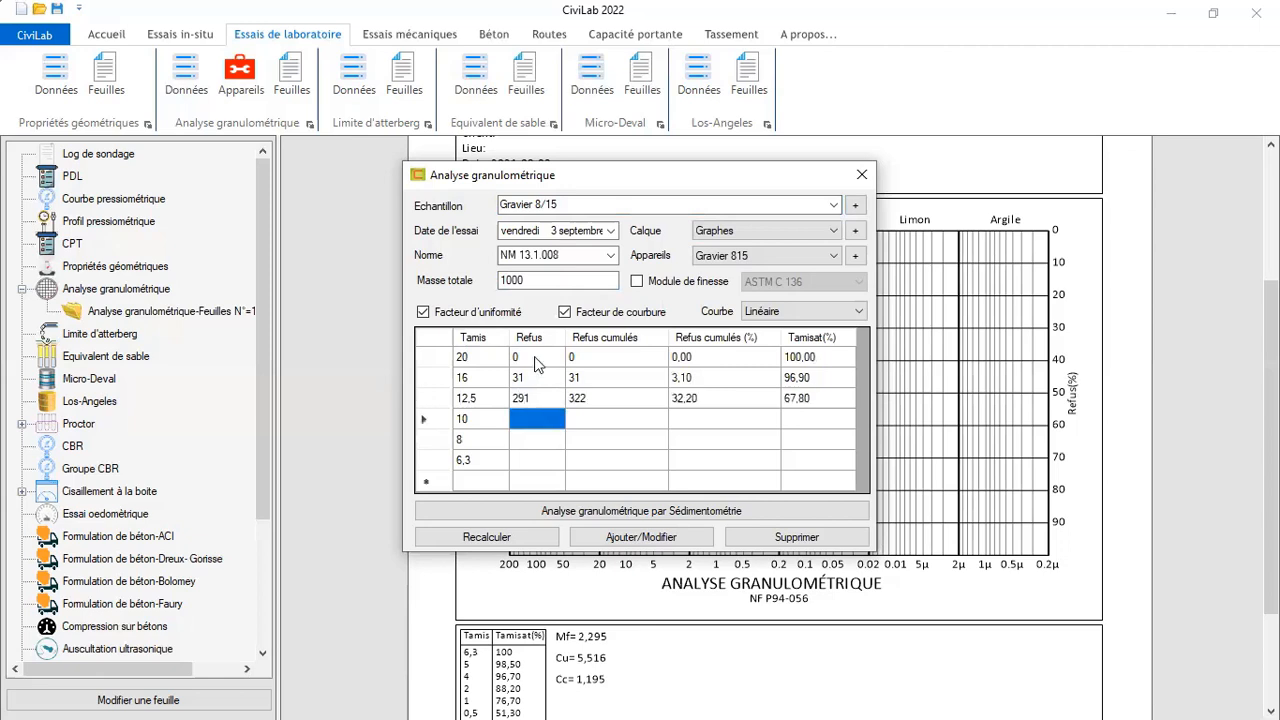
Enter retained masses 285, 312 and 69 for the 10, 8 and 6,3 sieves and save the Gravier 8/15 analysis
type("285")
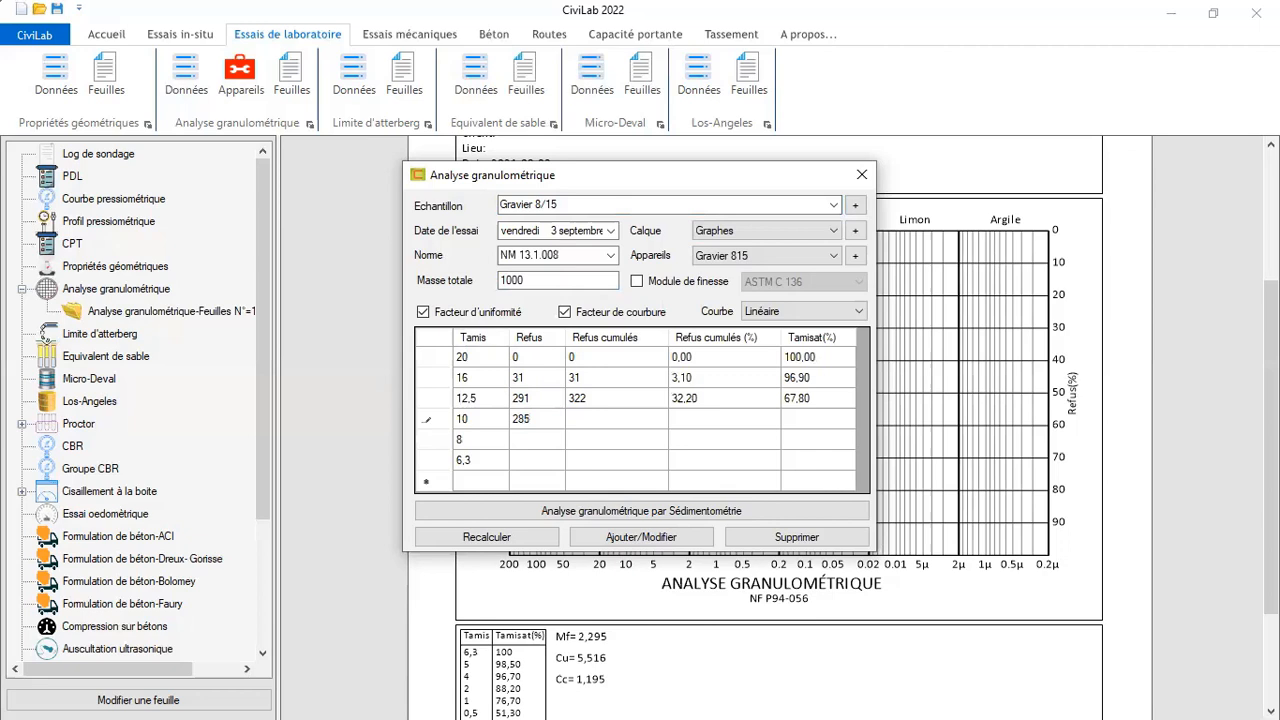
key("Return")
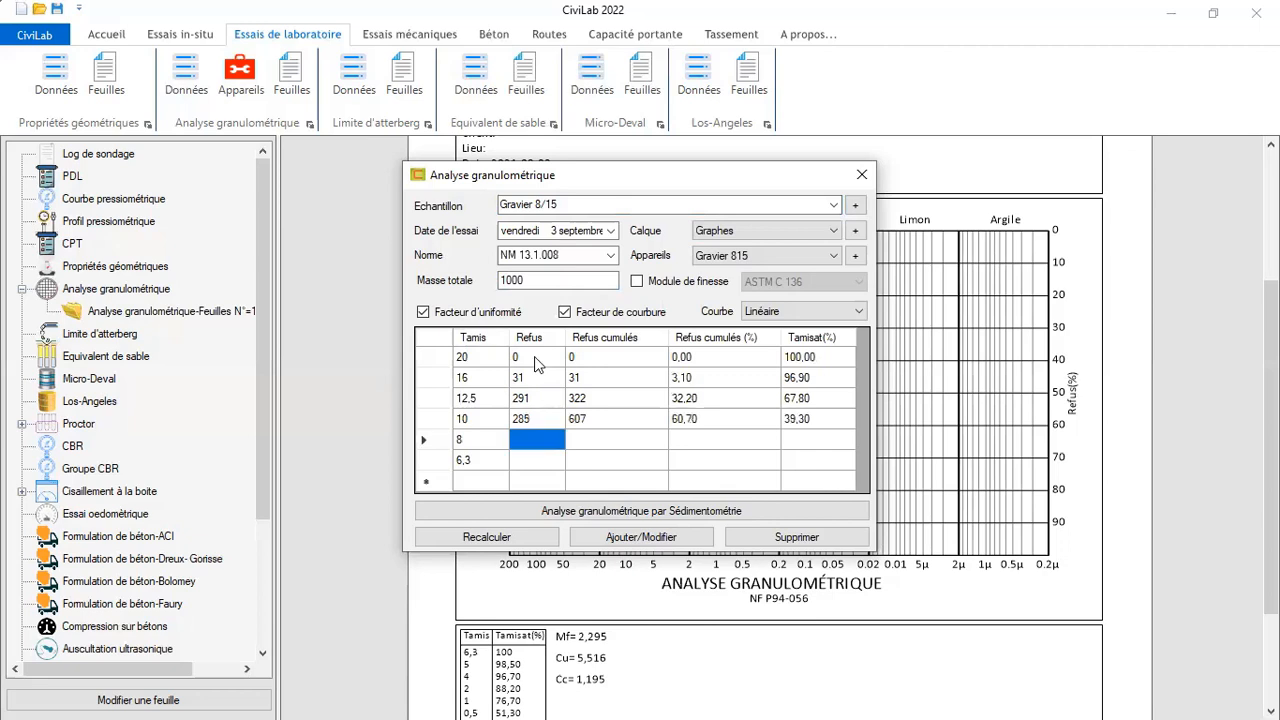
type("312")
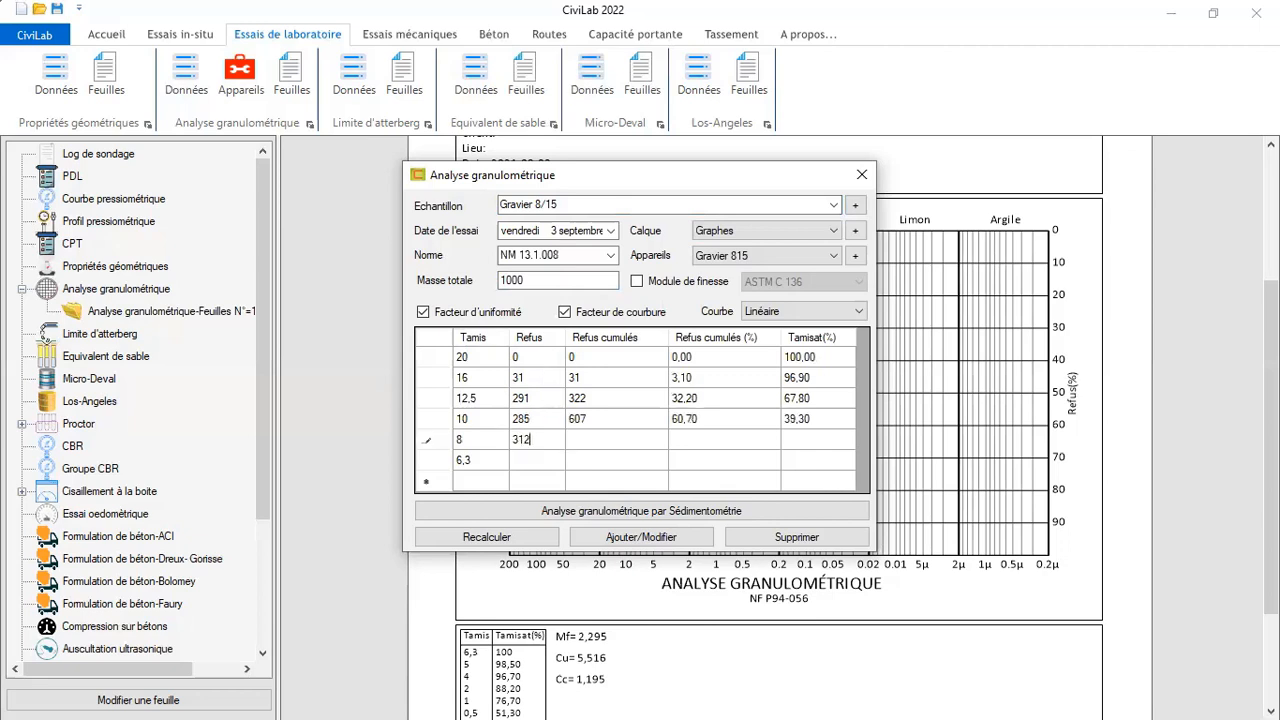
key("Return")
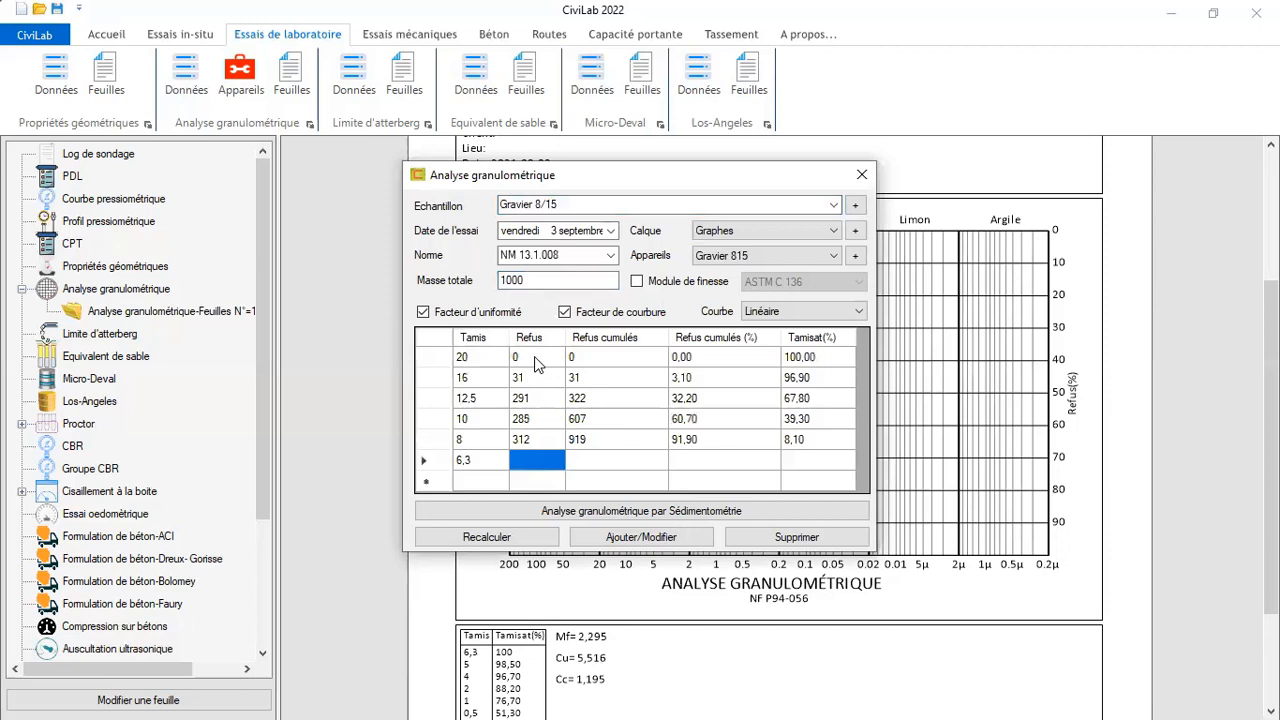
type("69")
key("Return")
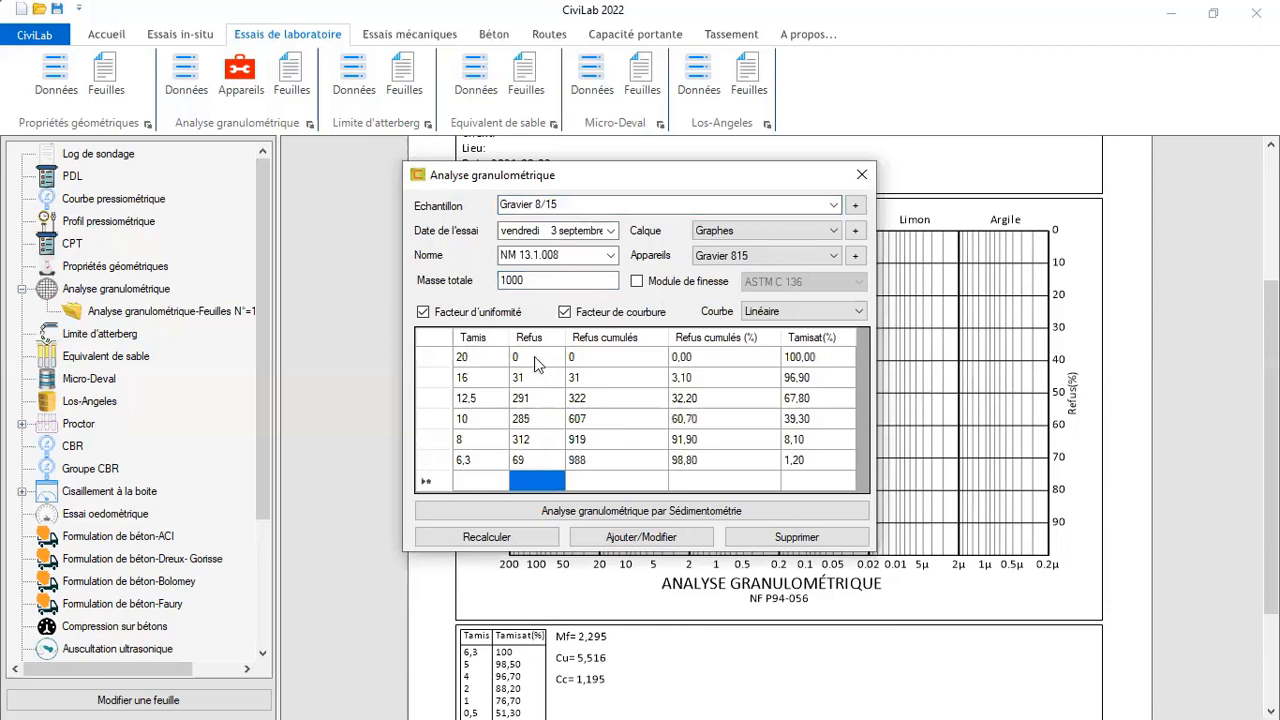
left_click(597, 539)
left_click(686, 436)
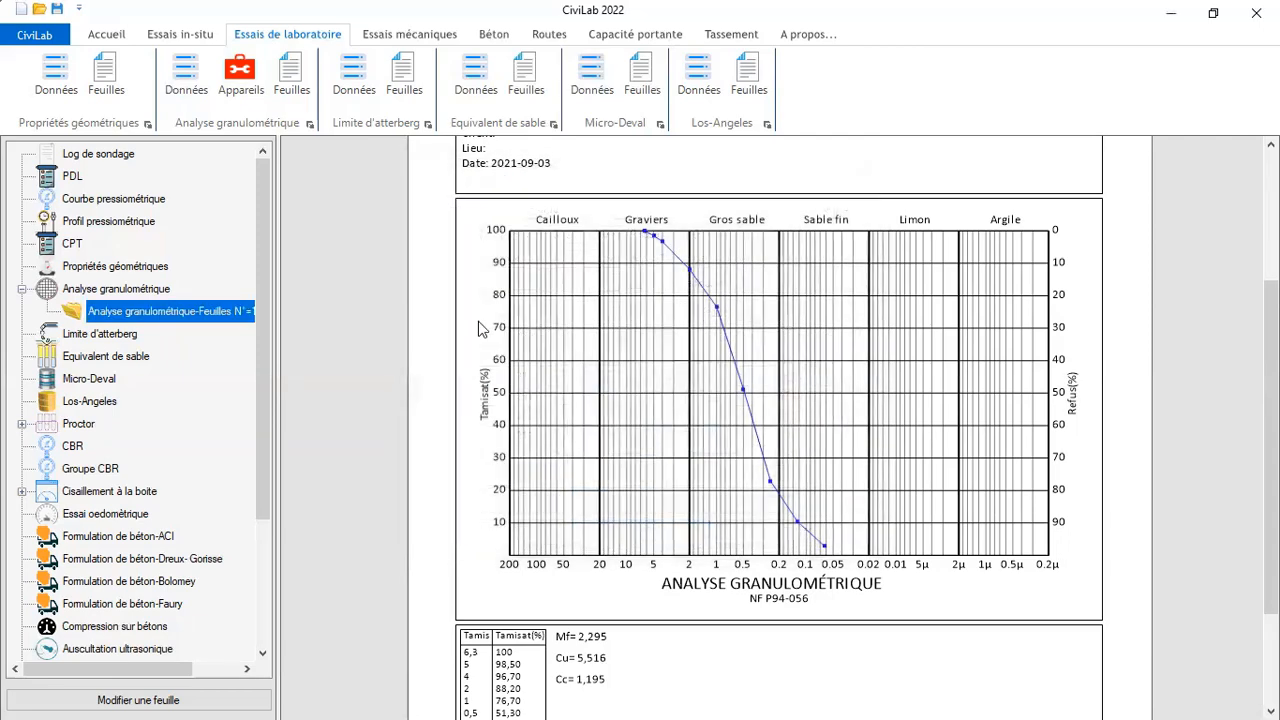
Start a new grain-size analysis sheet and name it Gravier815F
left_click(292, 85)
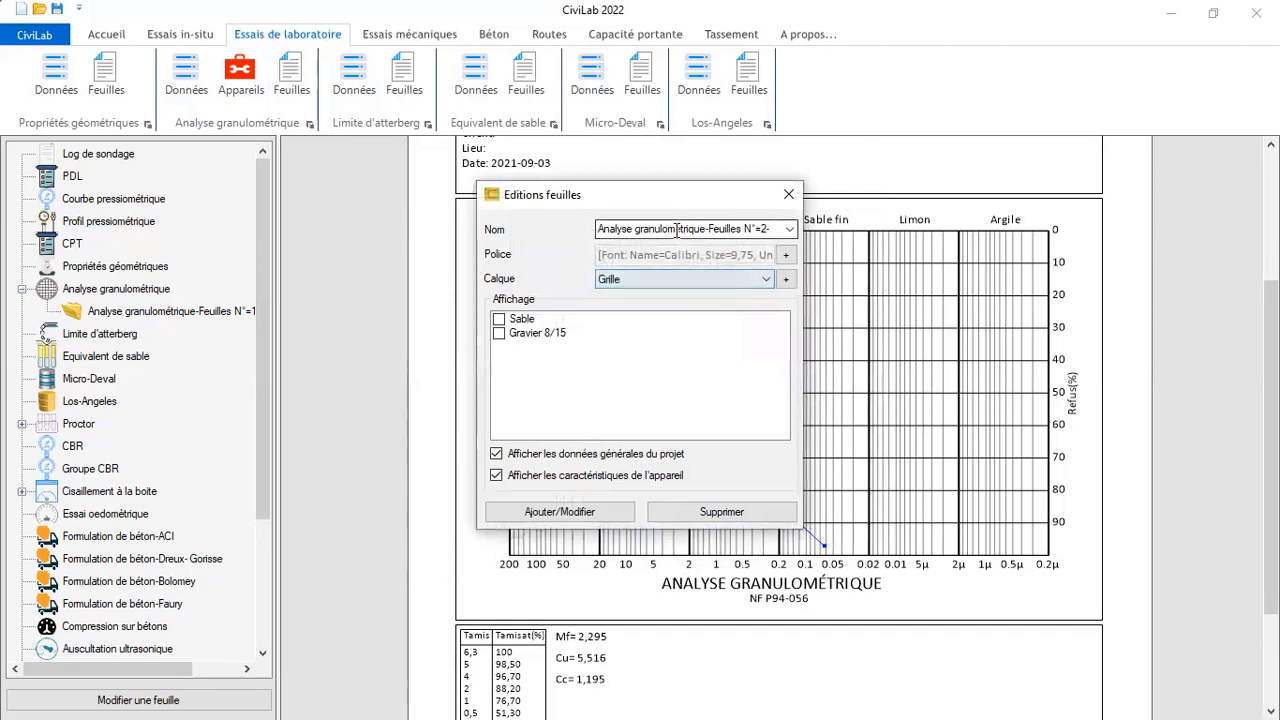
type("G")
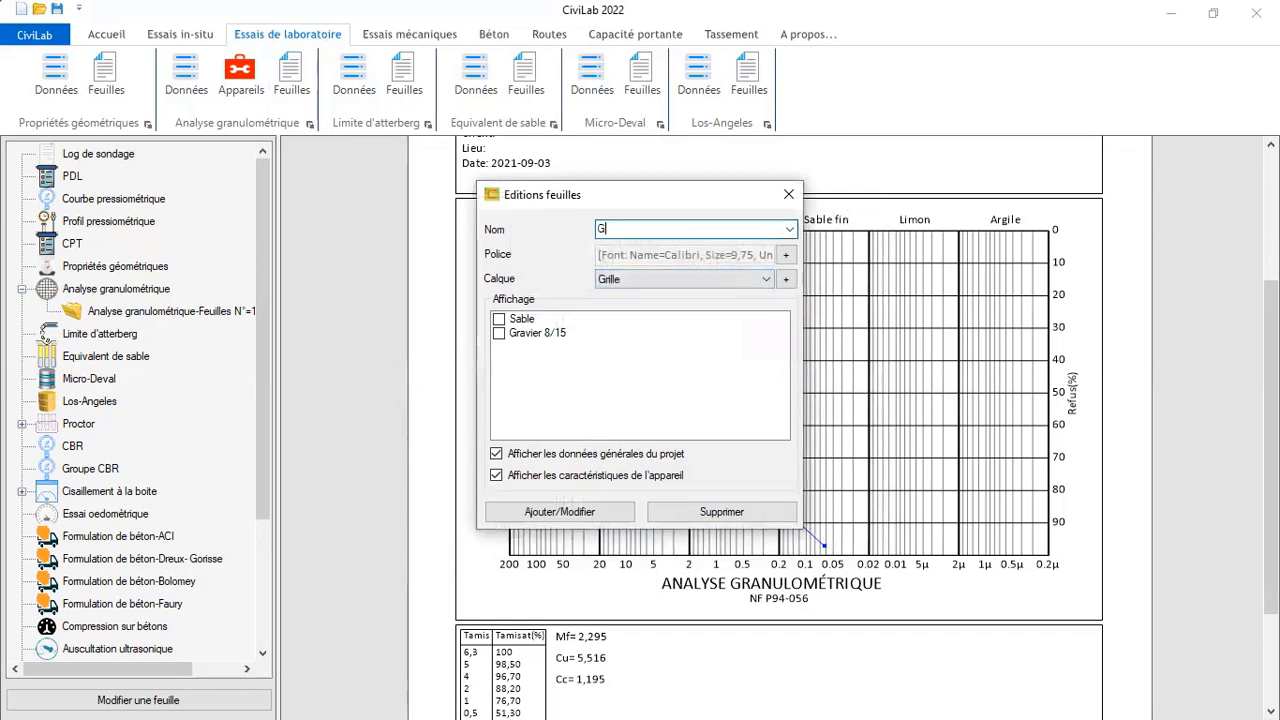
type("rave")
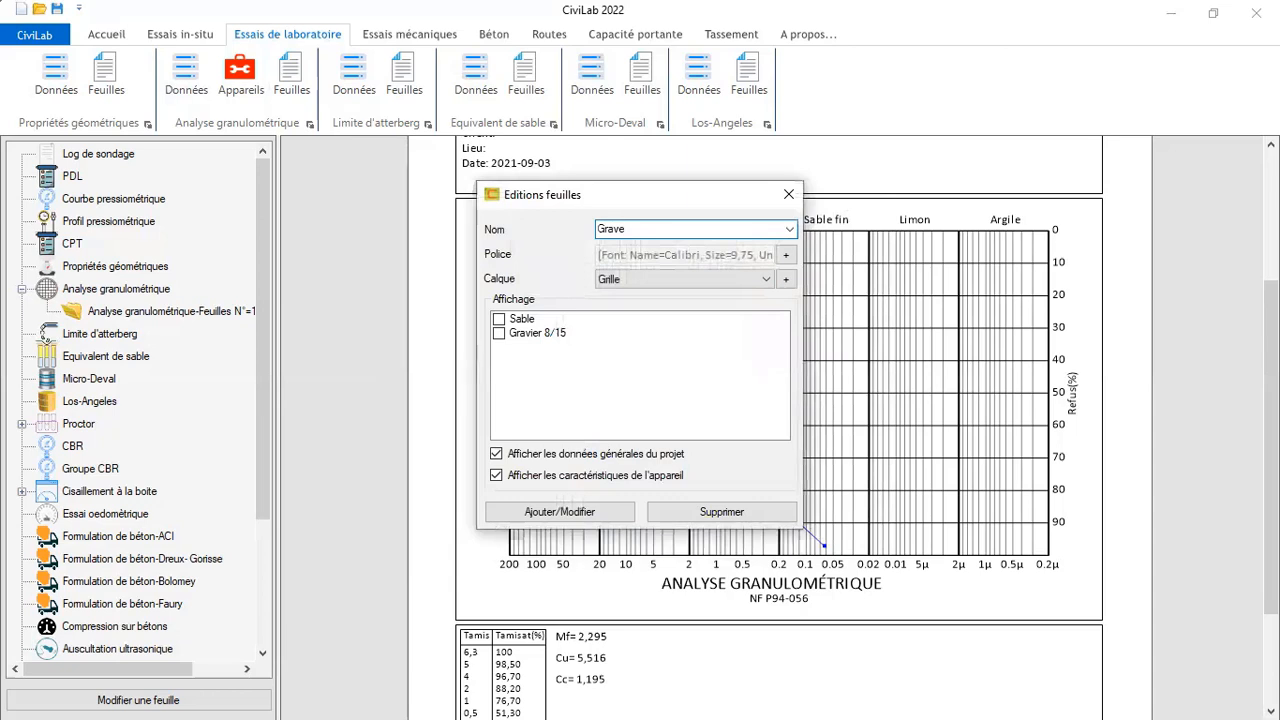
key("BackSpace")
type("ier8-15")
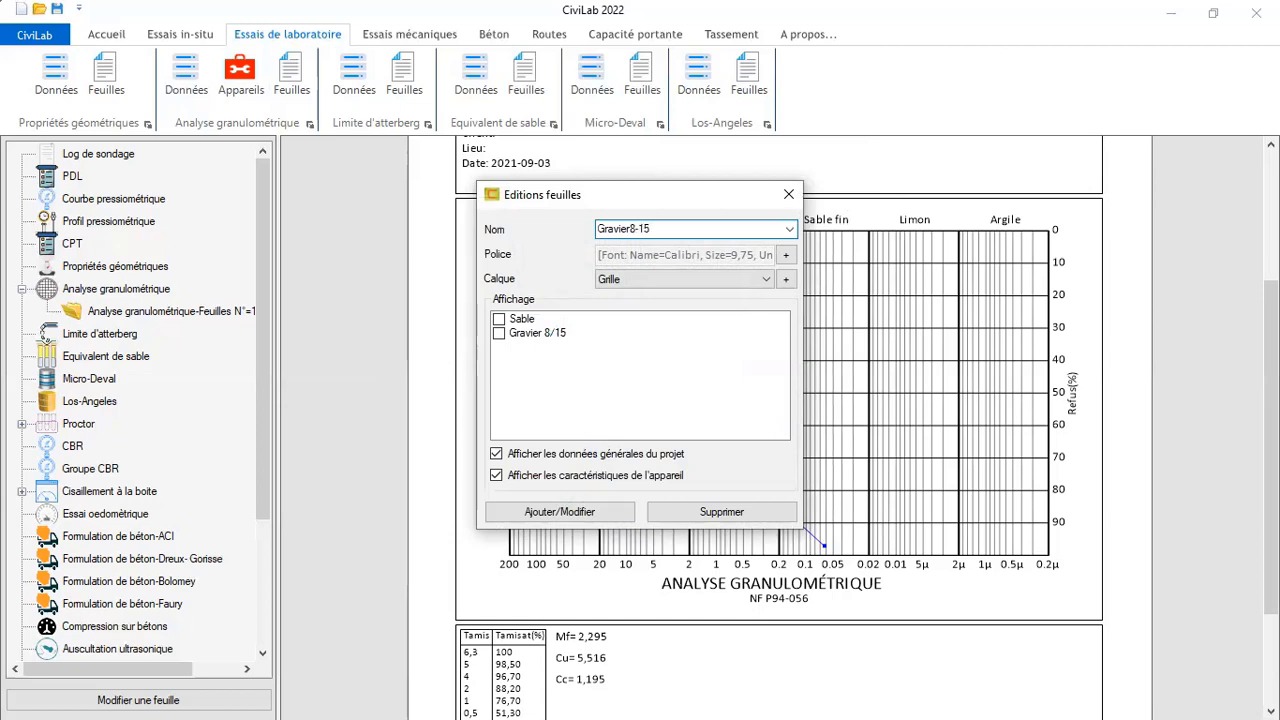
key("BackSpace")
key("BackSpace")
key("BackSpace")
type("15f")
key("BackSpace")
type("F")
Include the Gravier 8/15 test in the sheet, add the sheet to the project and display it
left_click(500, 336)
left_click(499, 334)
left_click(542, 513)
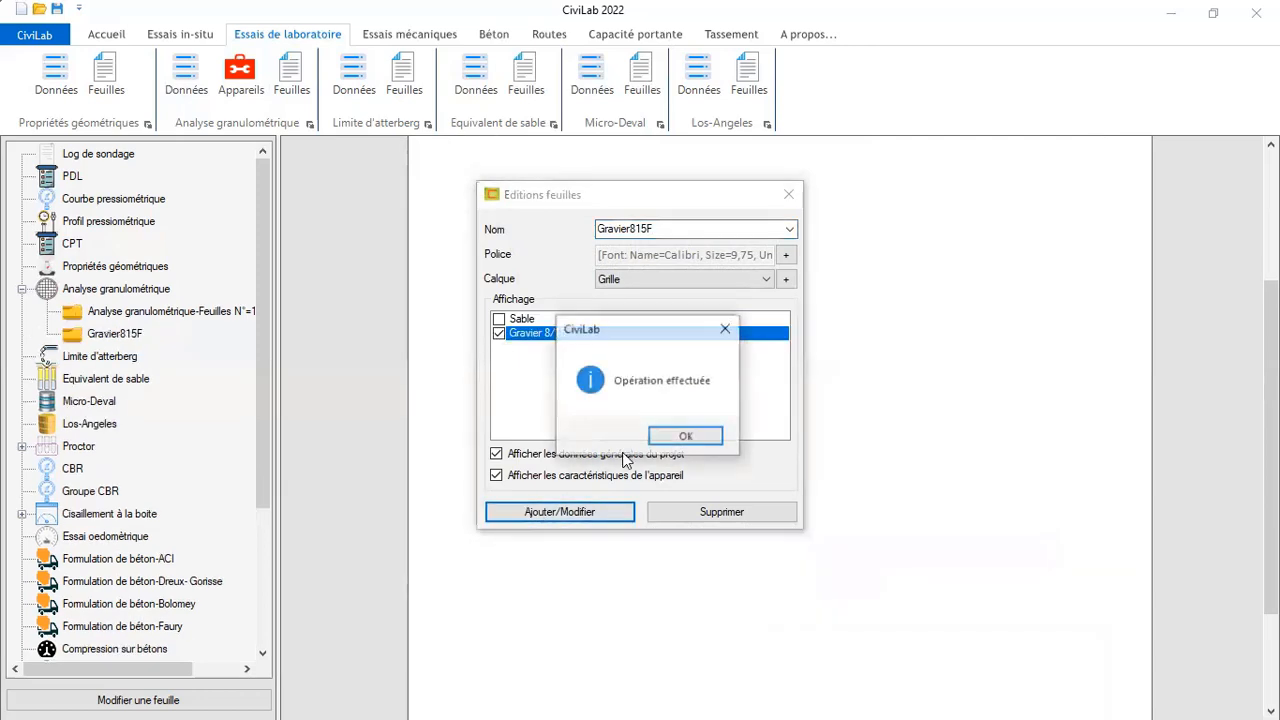
left_click(686, 437)
left_click(118, 333)
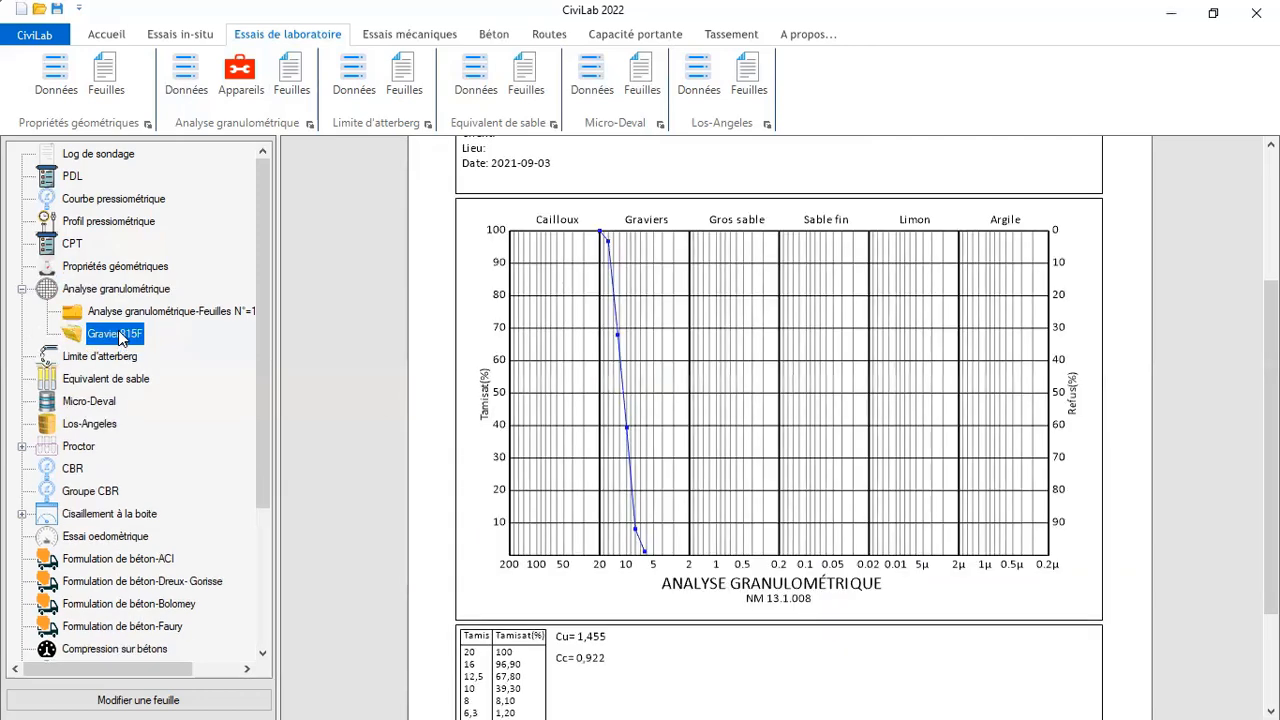
Add a sheet named SableF for the Sable test, based on the first grain-size analysis sheet
double_click(145, 312)
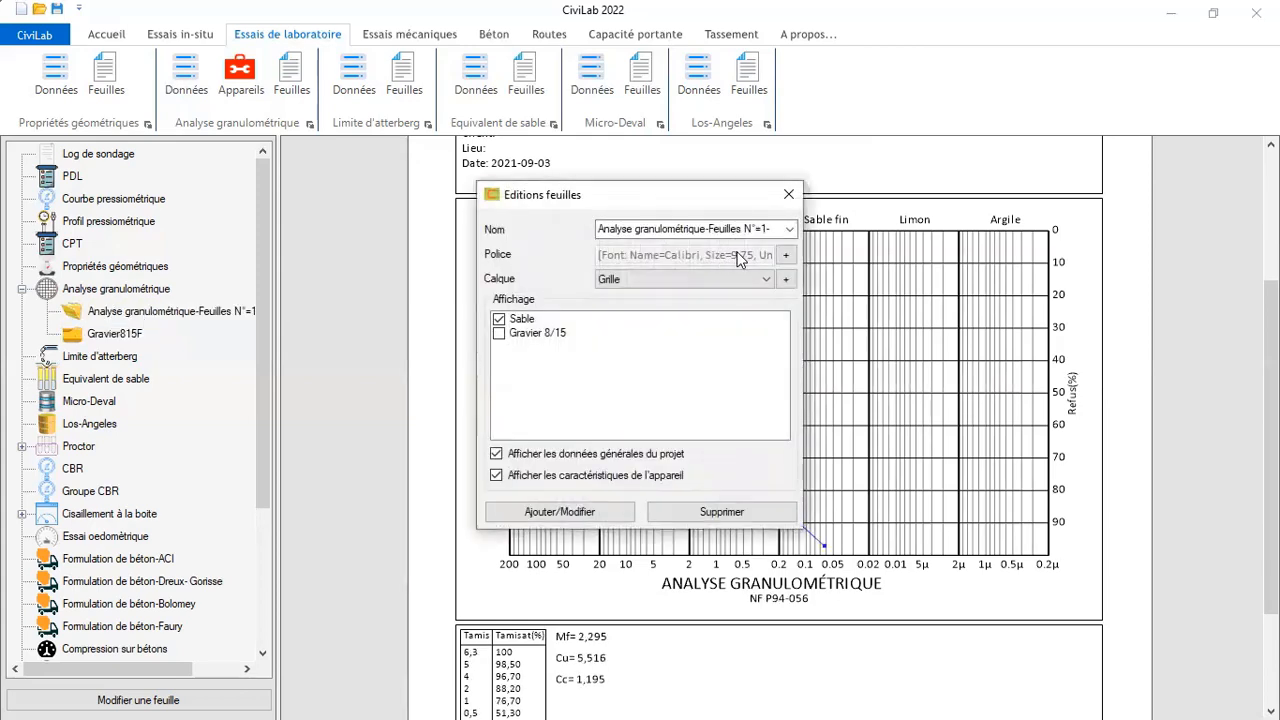
triple_click(762, 230)
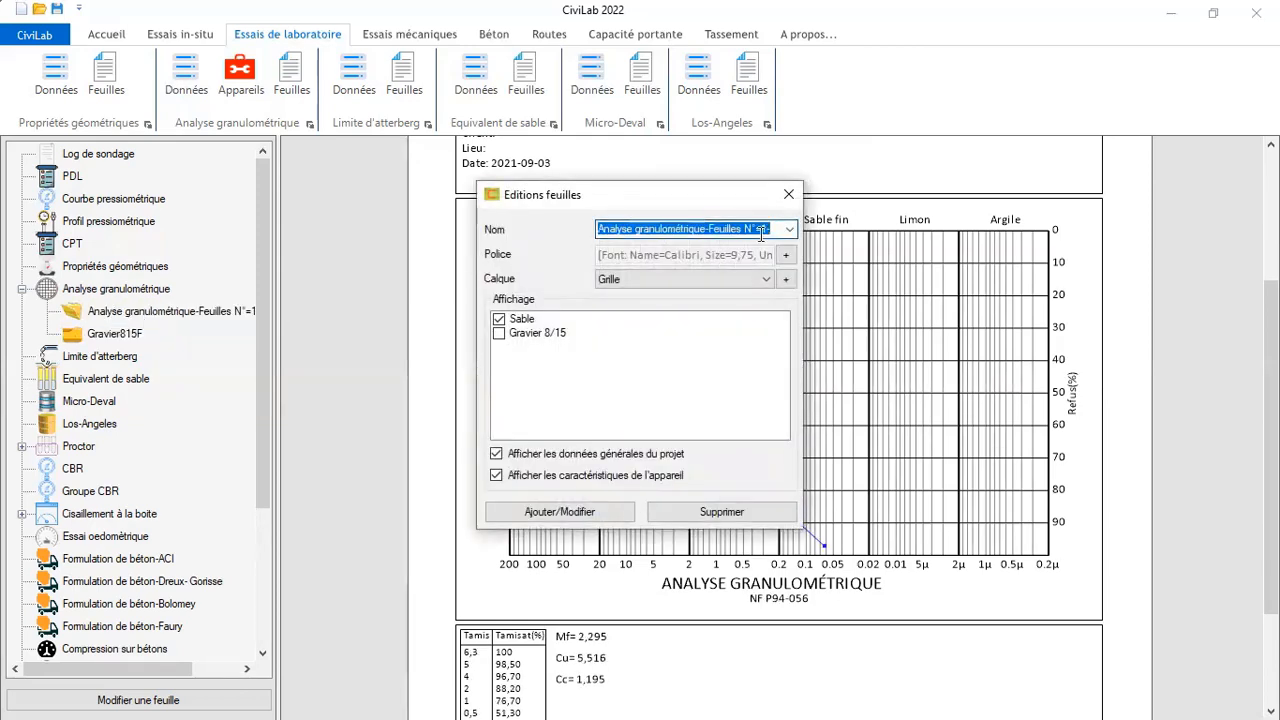
type("S")
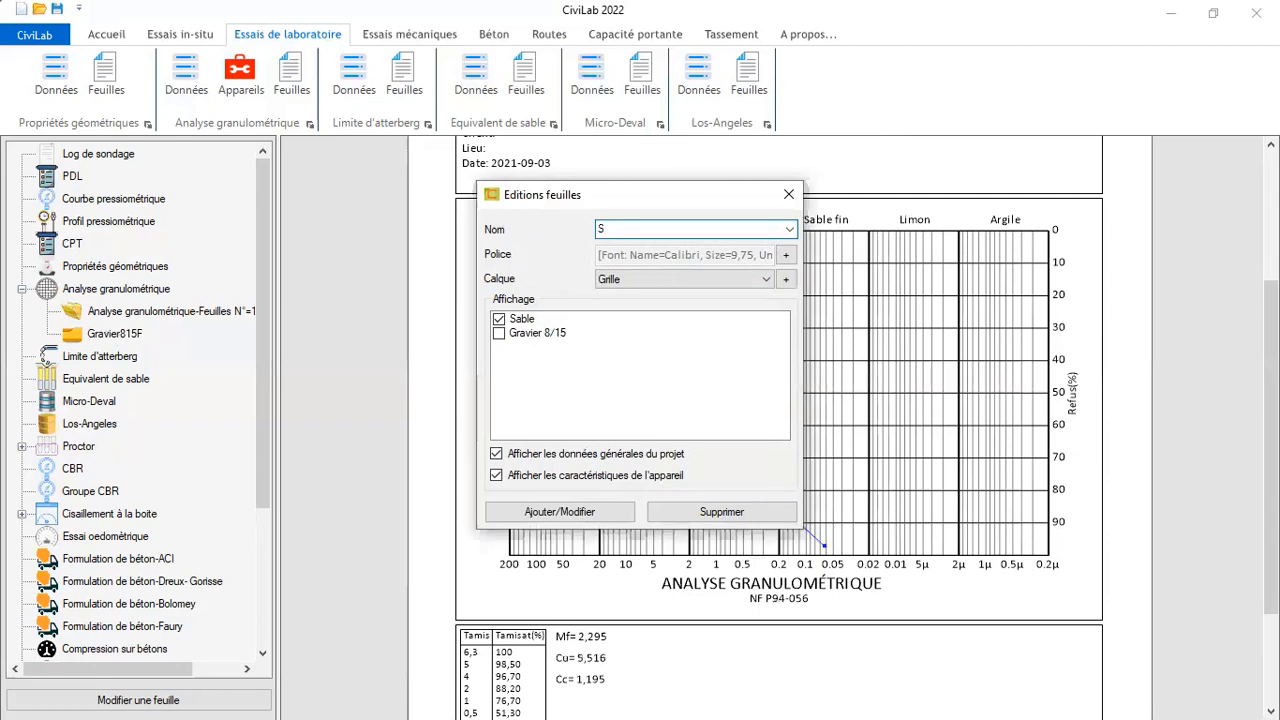
type("A")
key("BackSpace")
type("bleF")
left_click(603, 232)
type("a")
left_click(572, 509)
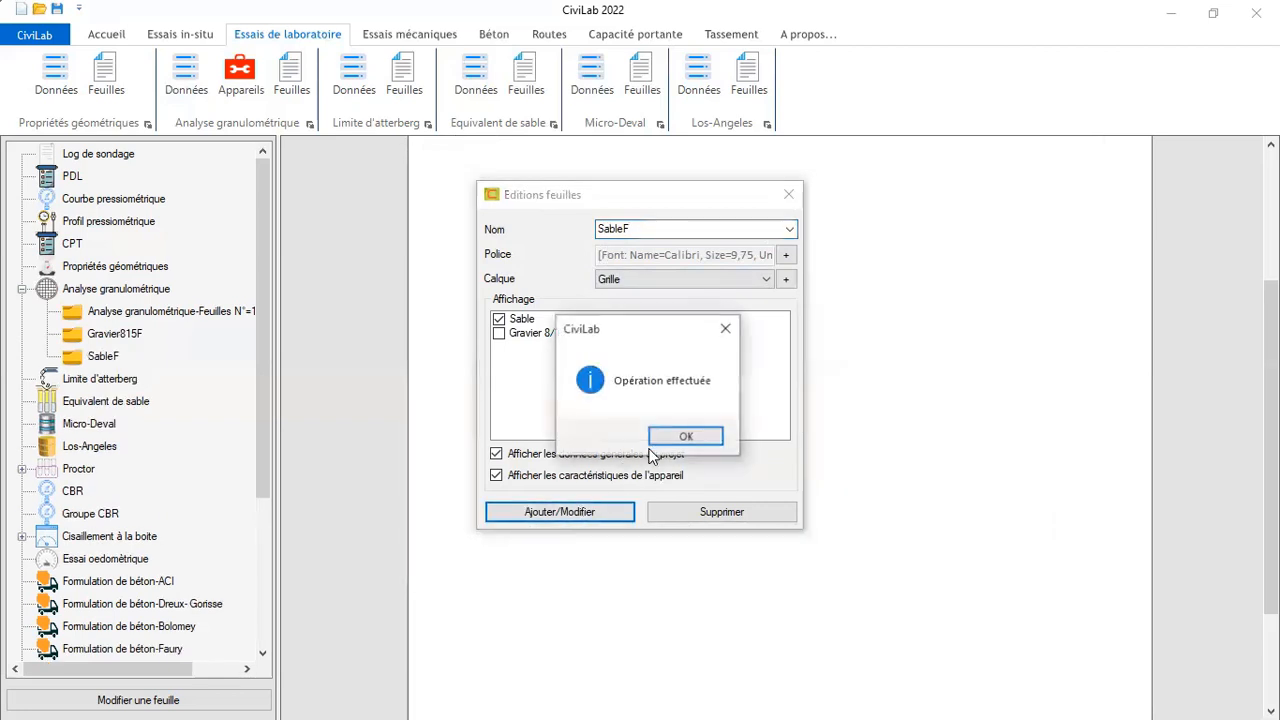
left_click(680, 440)
Delete the original sheet Analyse granulométrique-Feuilles N°=1
left_click(198, 314)
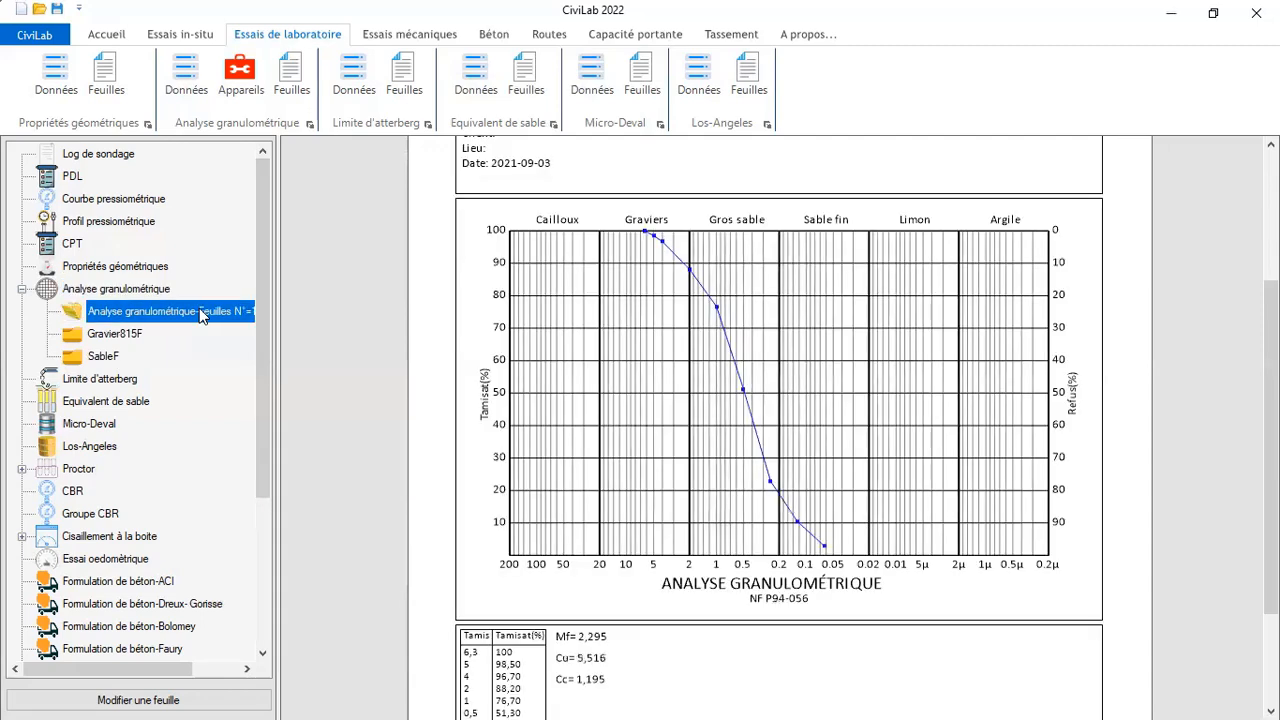
double_click(200, 314)
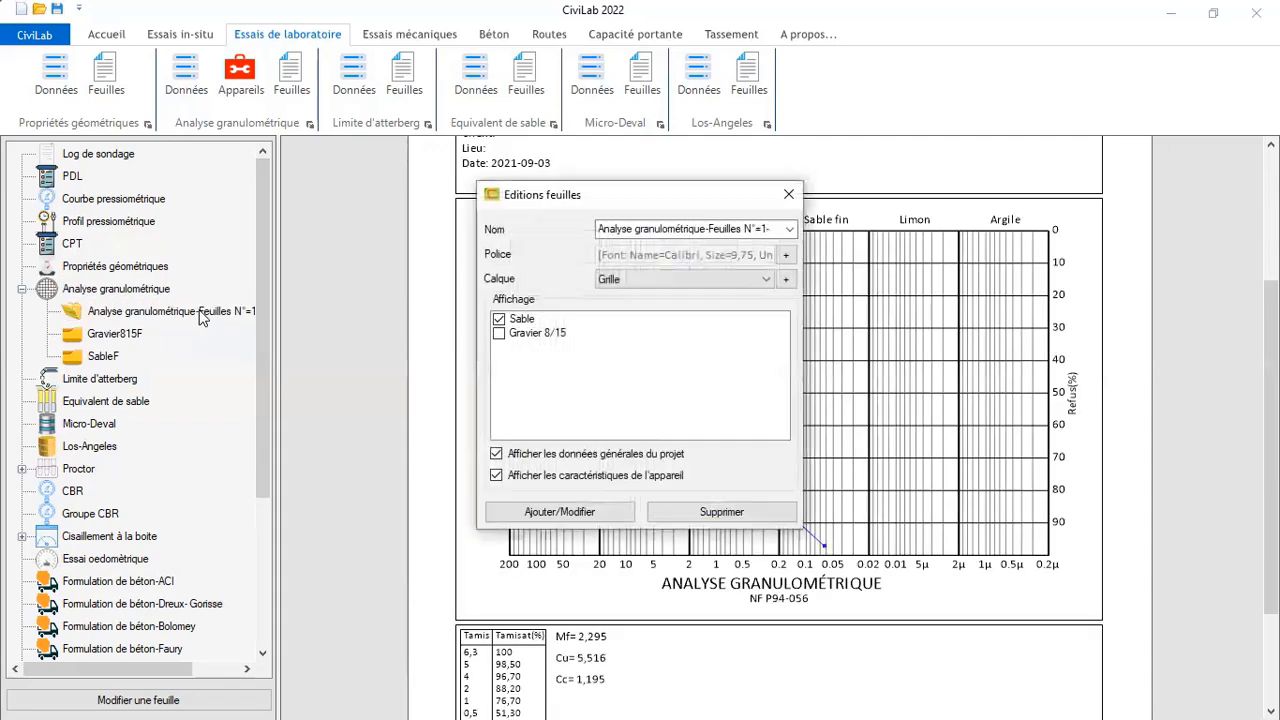
left_click(726, 512)
left_click(686, 436)
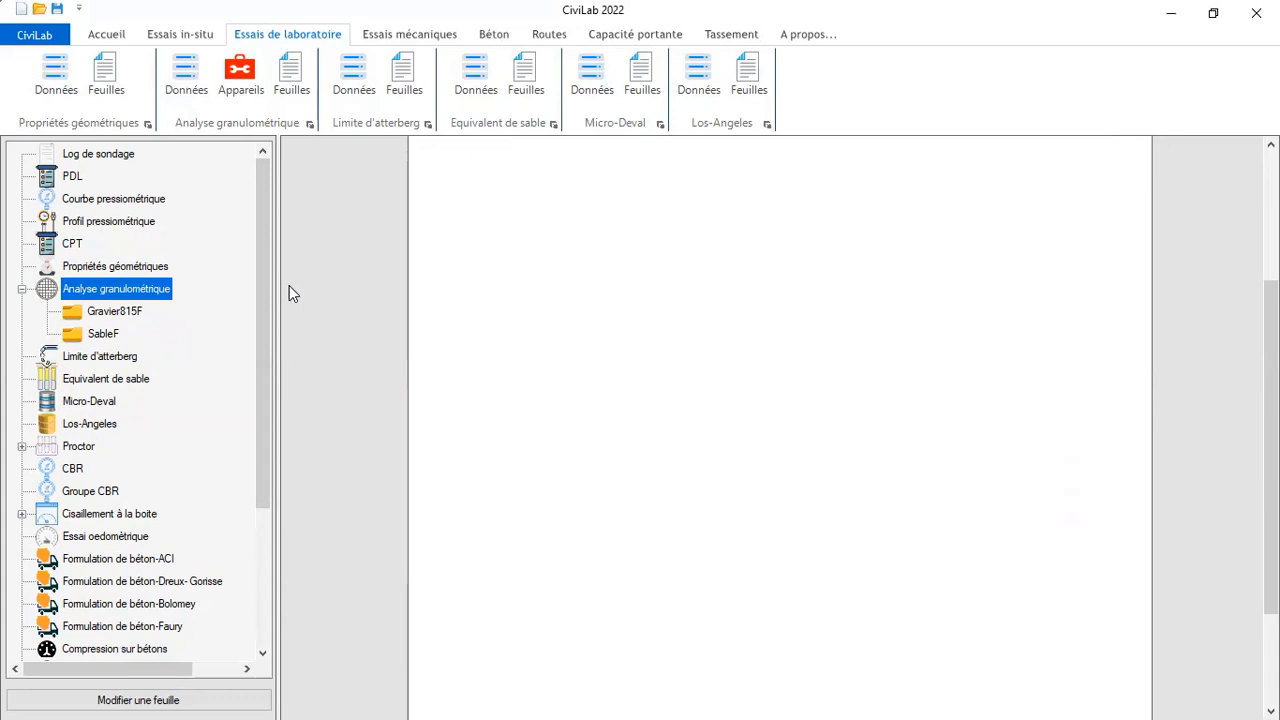
Start a new grain-size analysis for sample Gravier15/25 on the Graphes layer
left_click(186, 75)
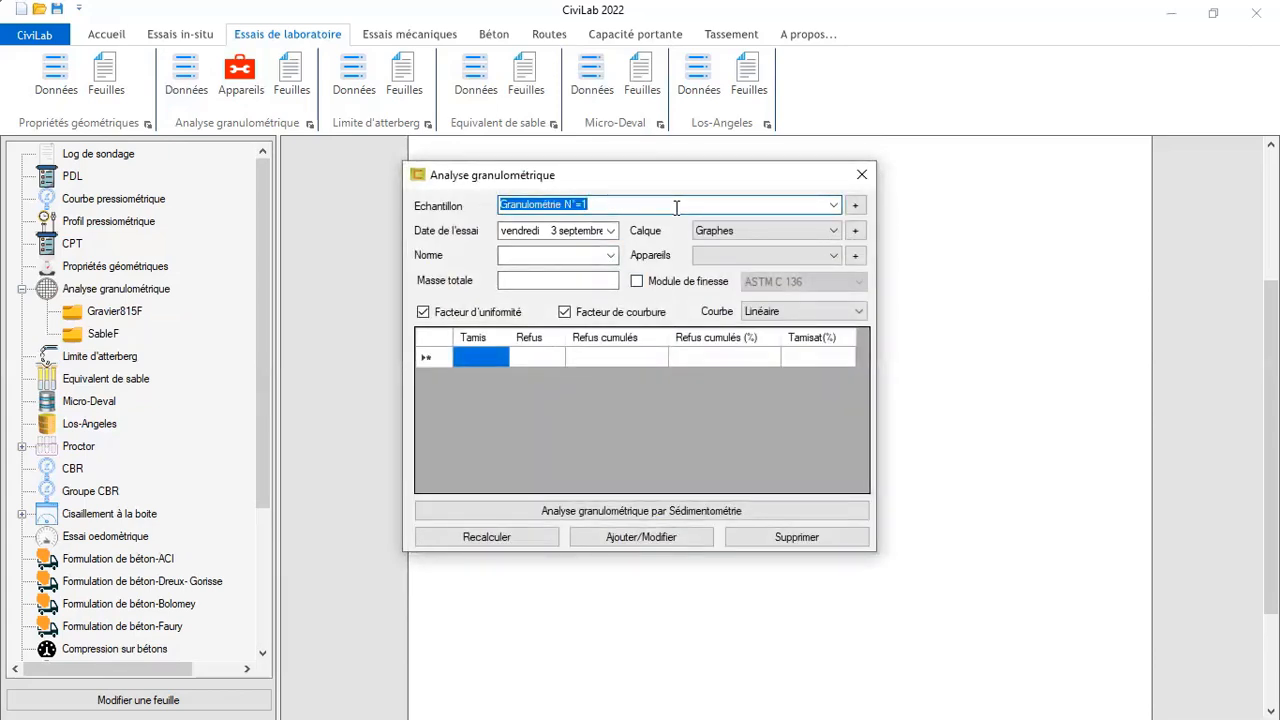
type("Gra")
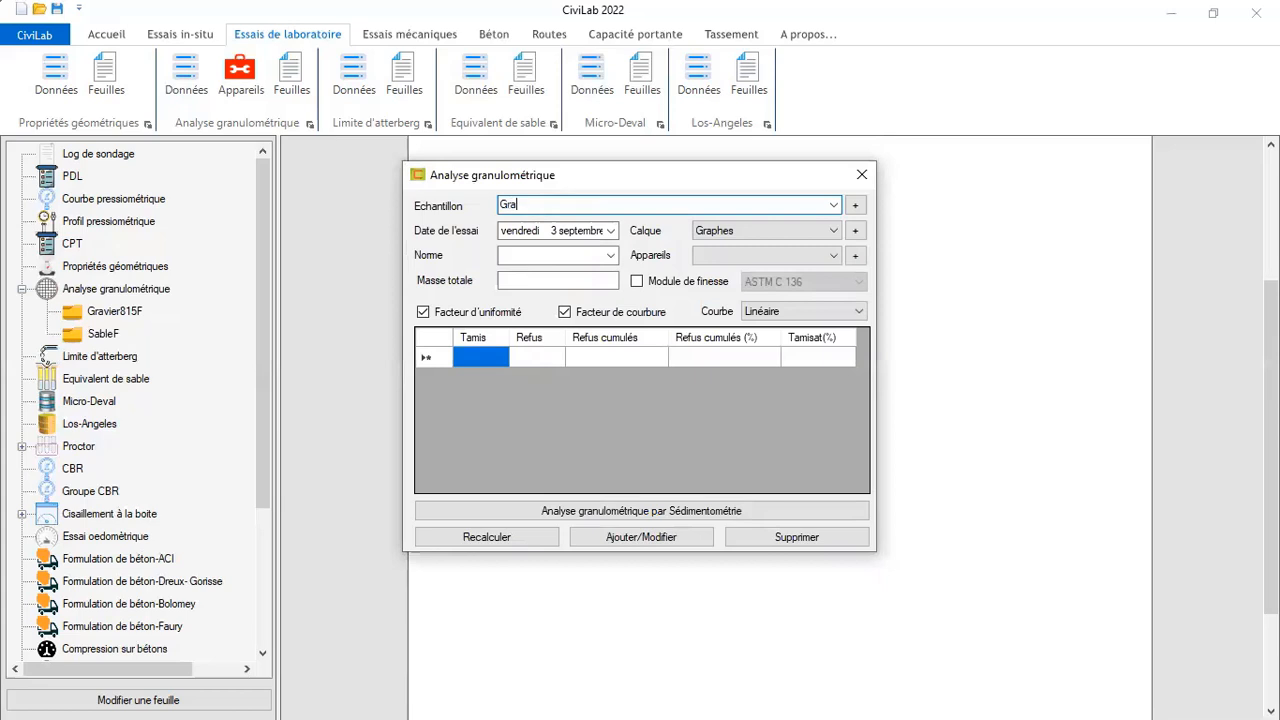
type("vier1525")
key("Left")
key("Left")
type("/")
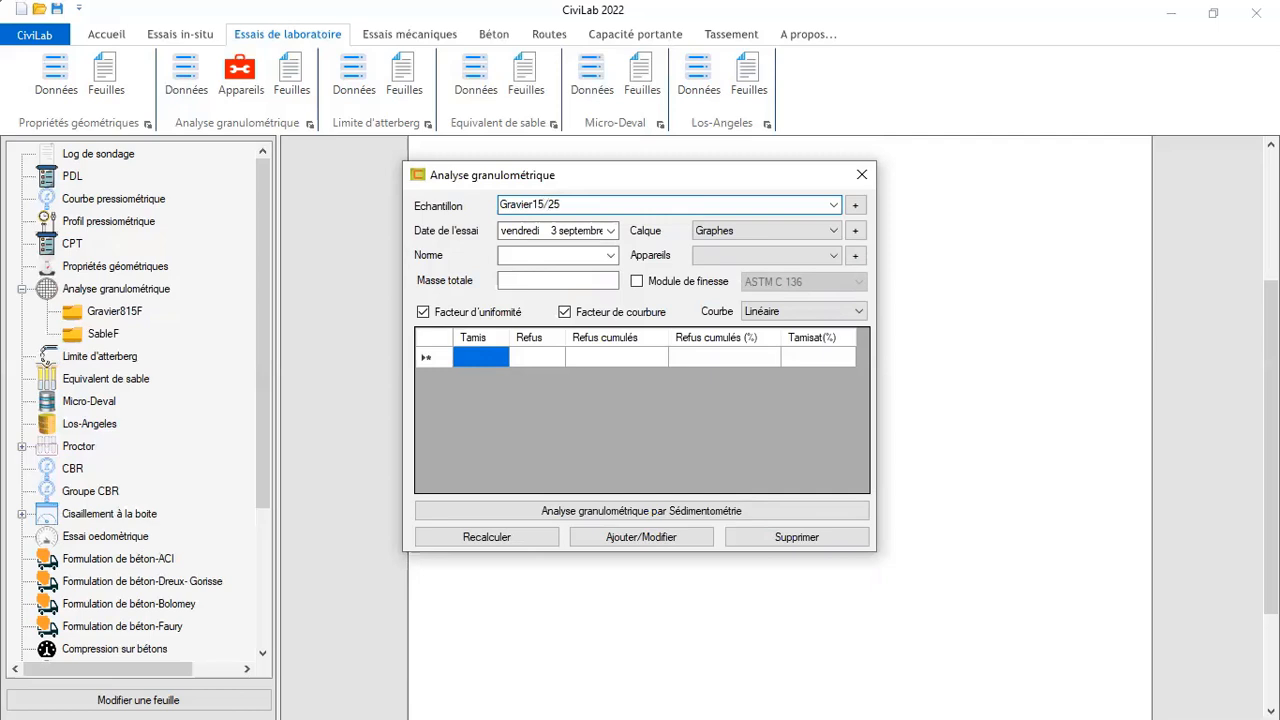
left_click(610, 231)
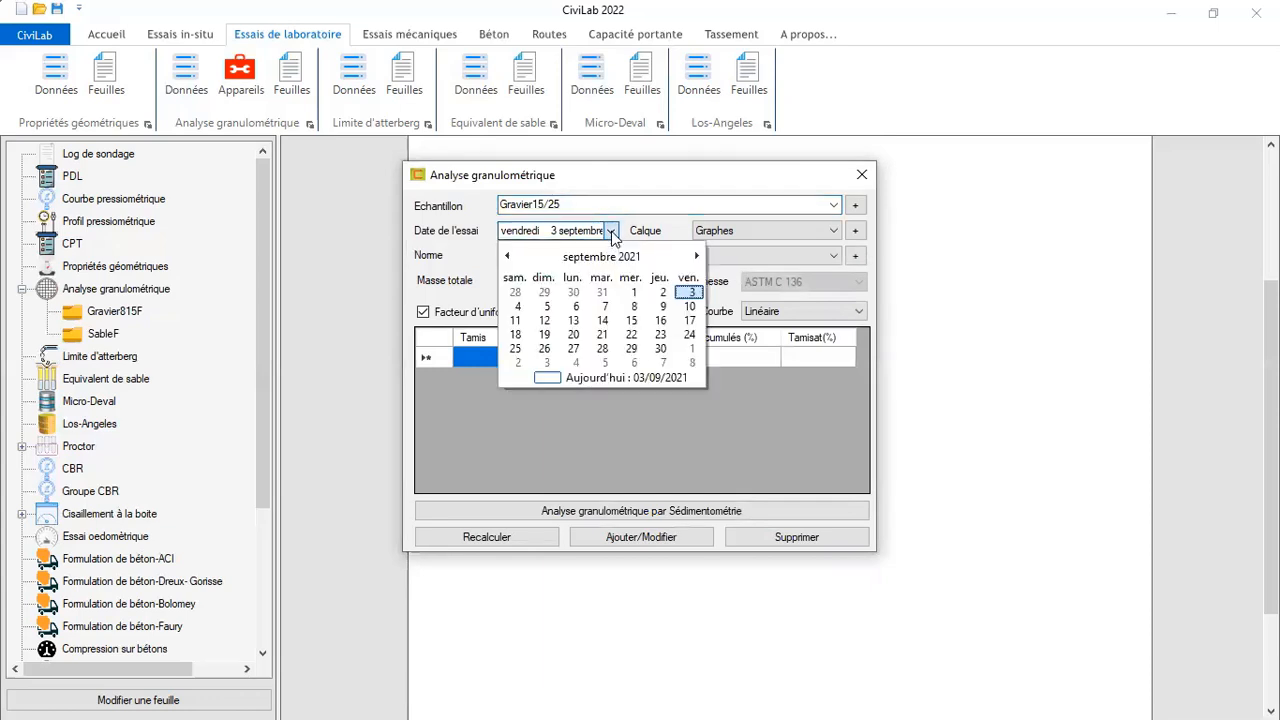
left_click(612, 236)
left_click(732, 236)
left_click(732, 236)
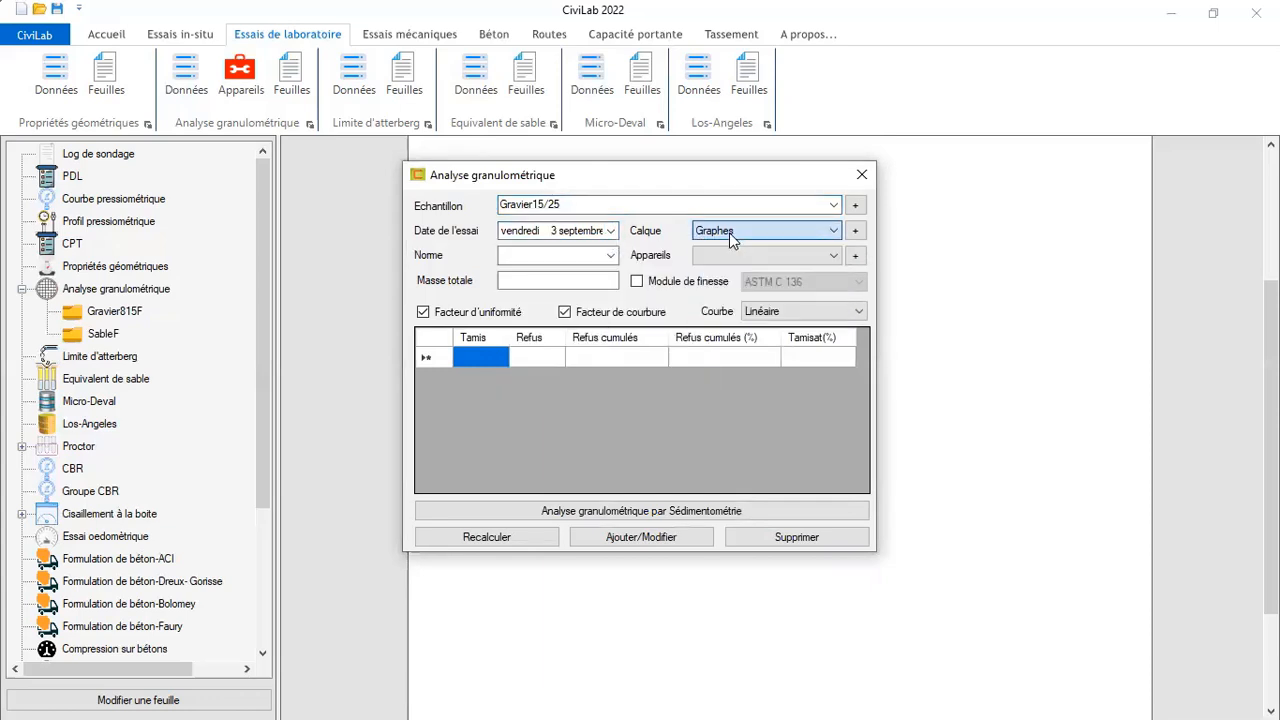
Set the analysis to standard NF P94-056, apparatus Gravier 1525 and a total mass of 1000
left_click(610, 256)
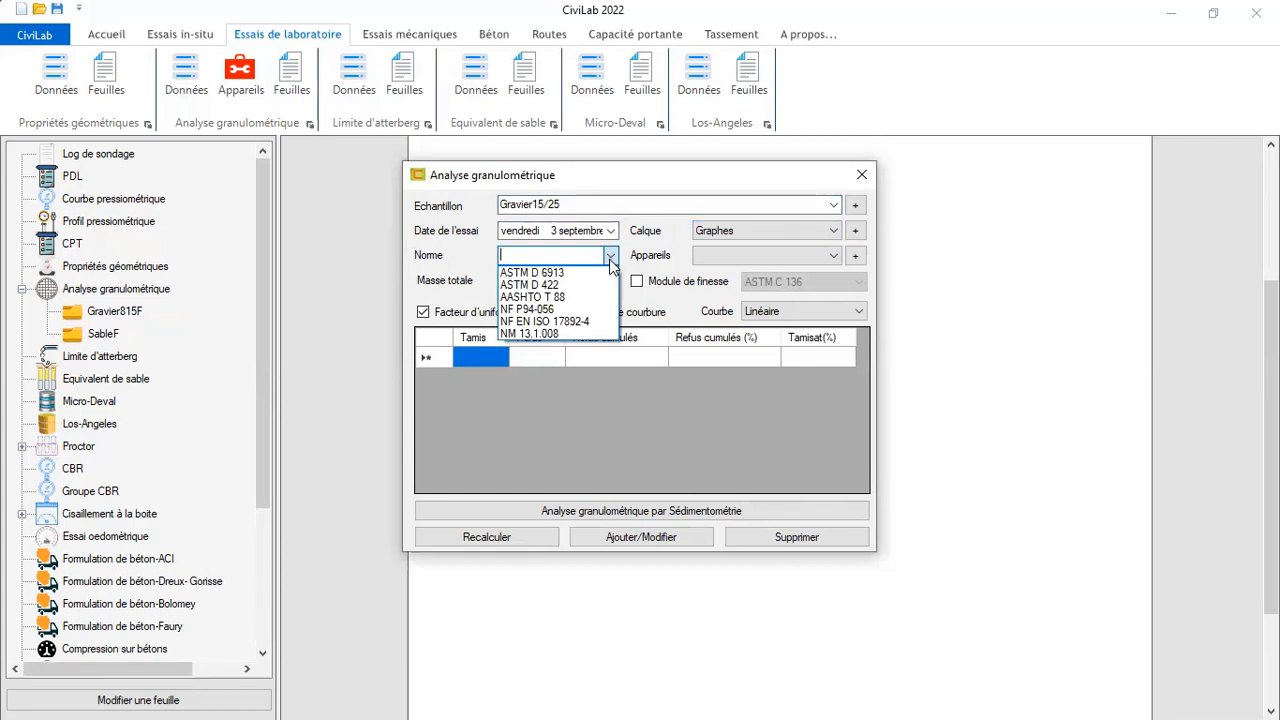
left_click(560, 309)
left_click(759, 255)
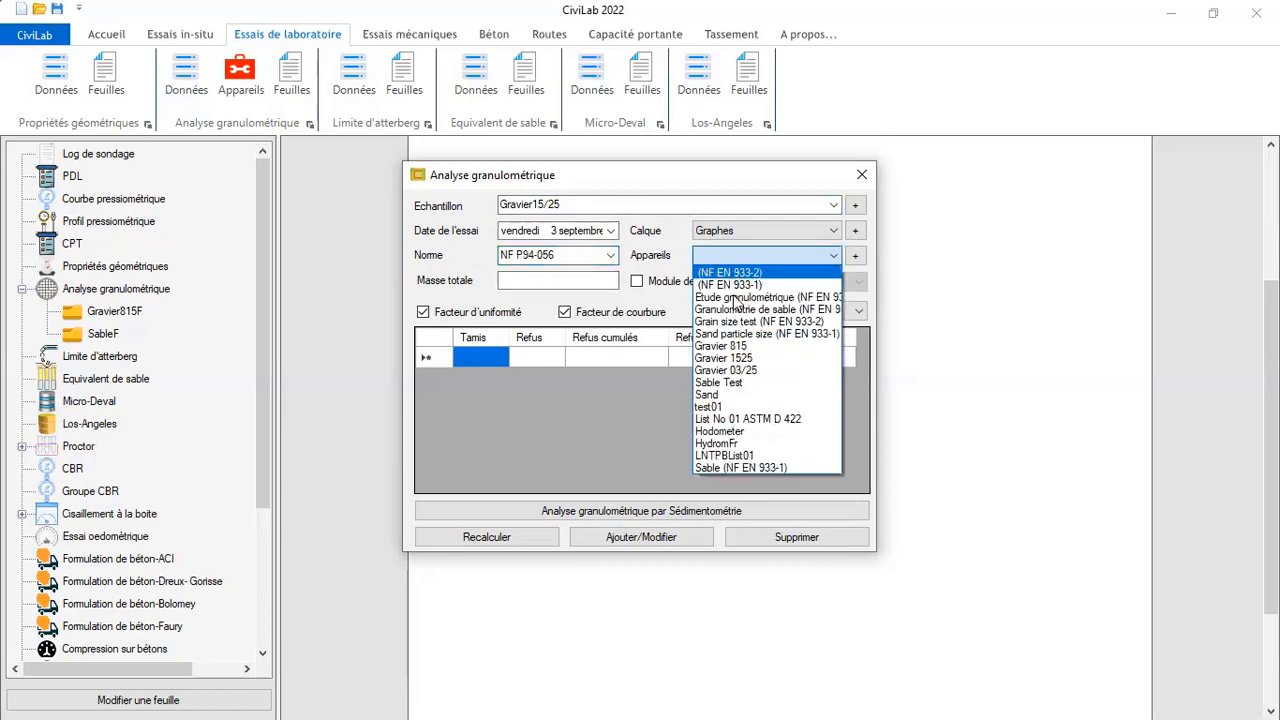
left_click(735, 360)
left_click(585, 280)
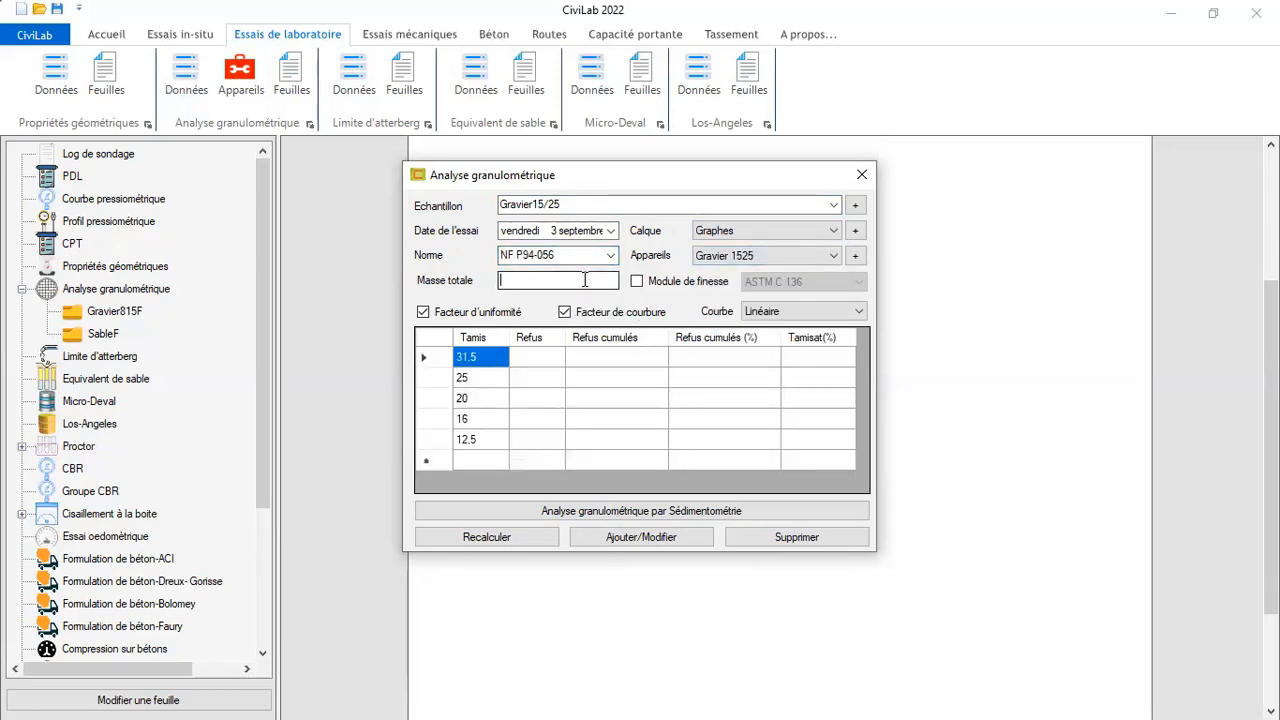
type("1000")
Enter the Gravier15/25 sieve refusals 0, 35, 382, 521 and 49 for sieves 31.5 to 12.5 and save the analysis
left_click(535, 364)
type("0")
key("Return")
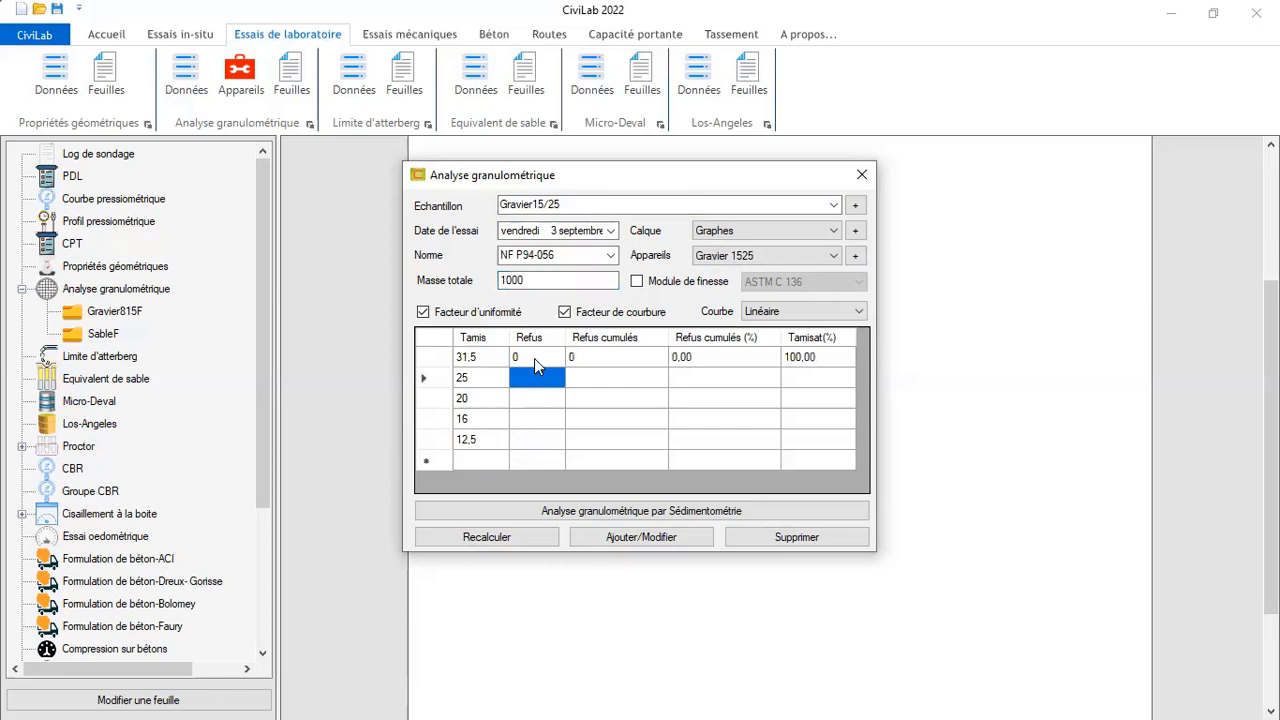
type("35")
key("Return")
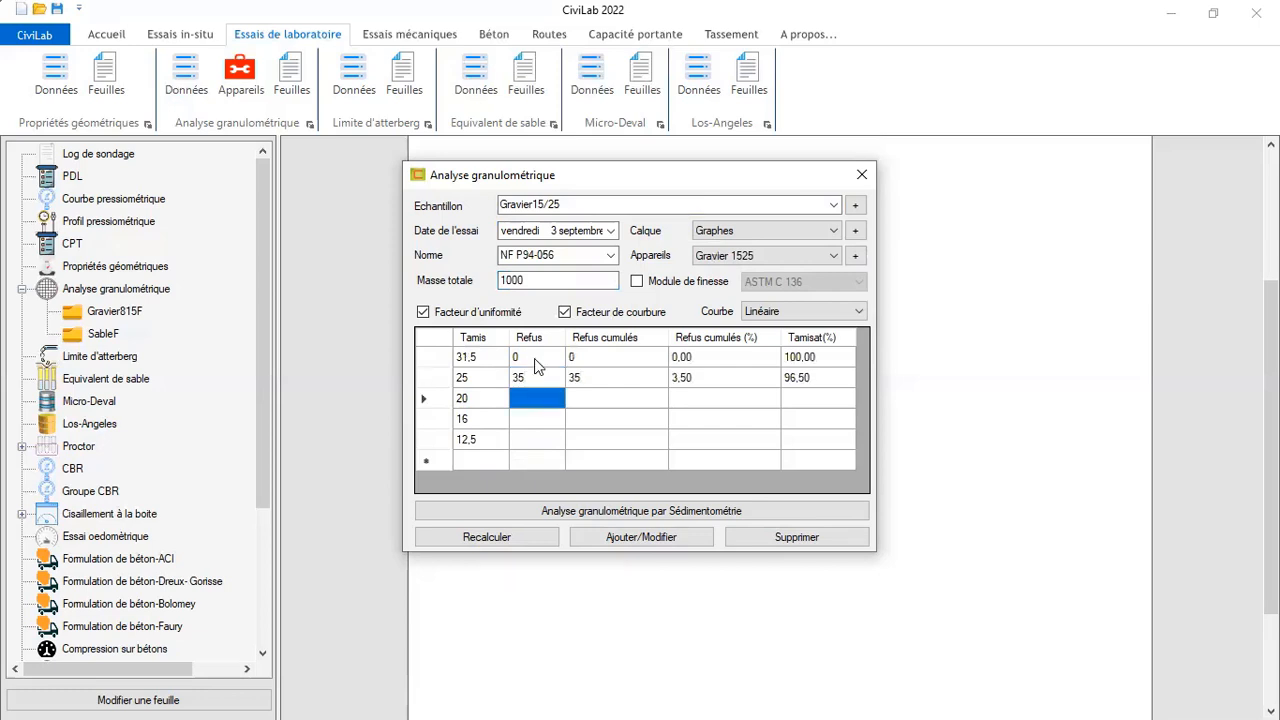
type("382")
key("Return")
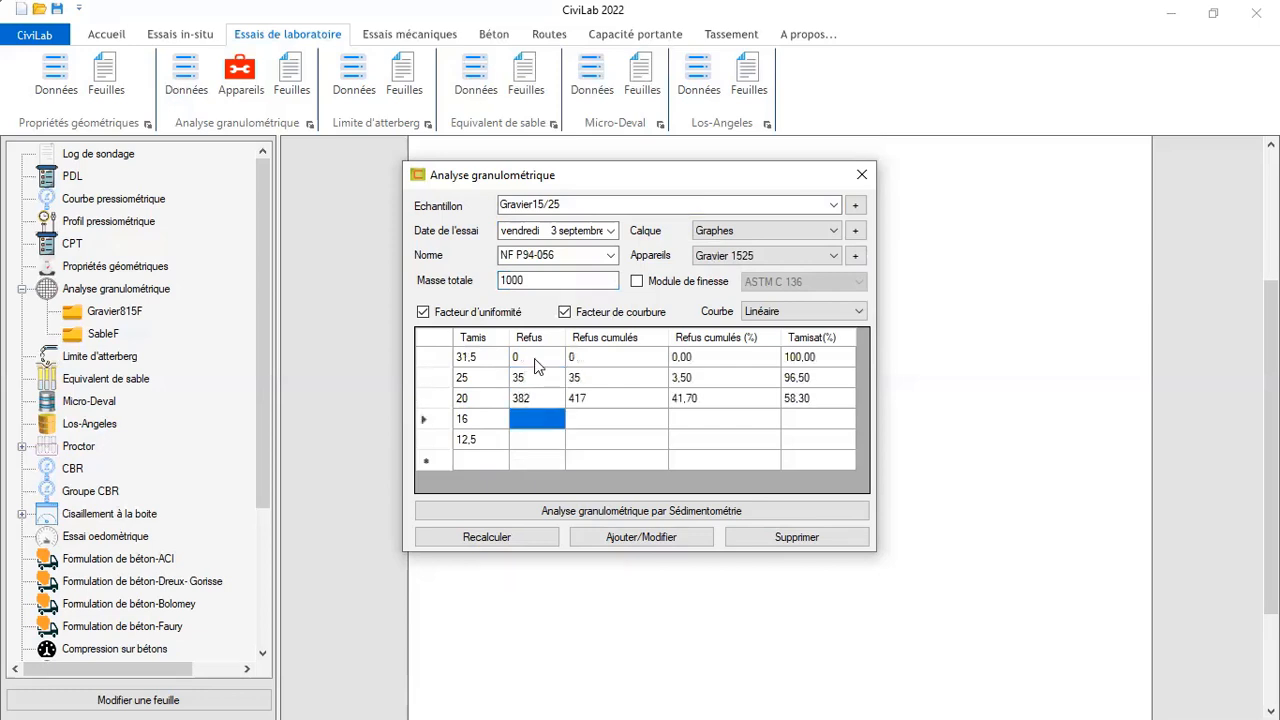
type("521")
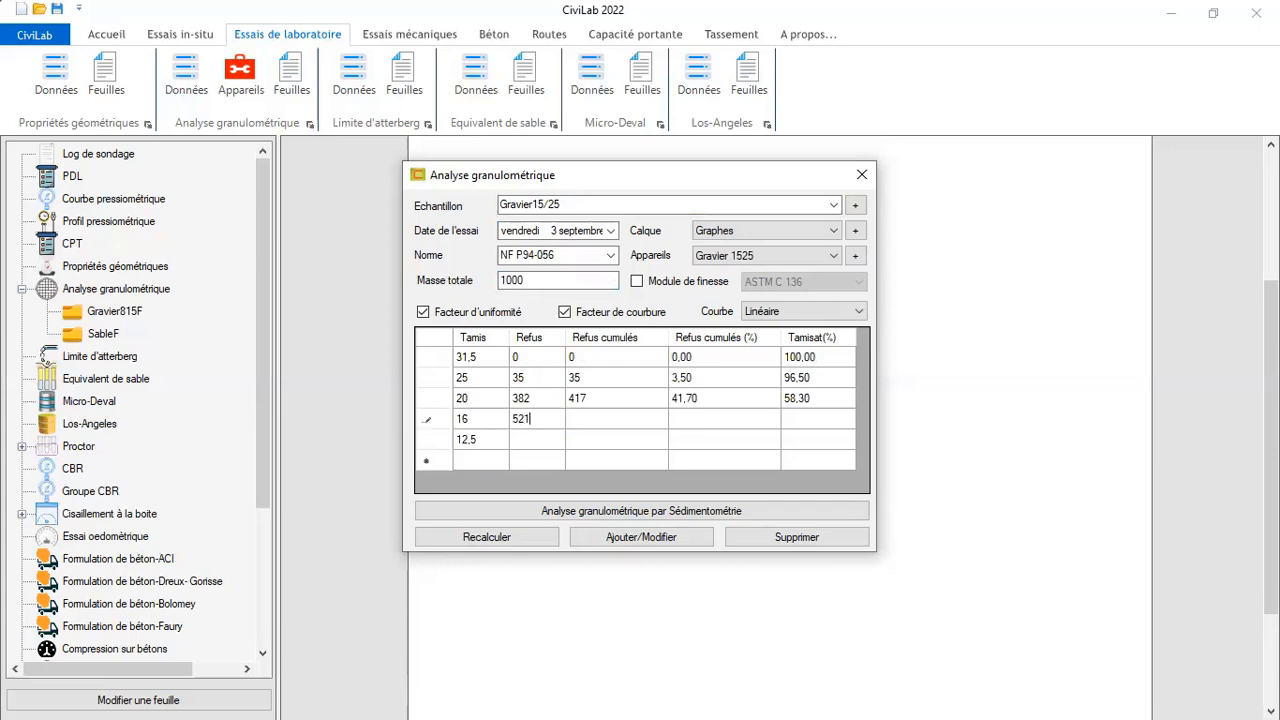
key("Return")
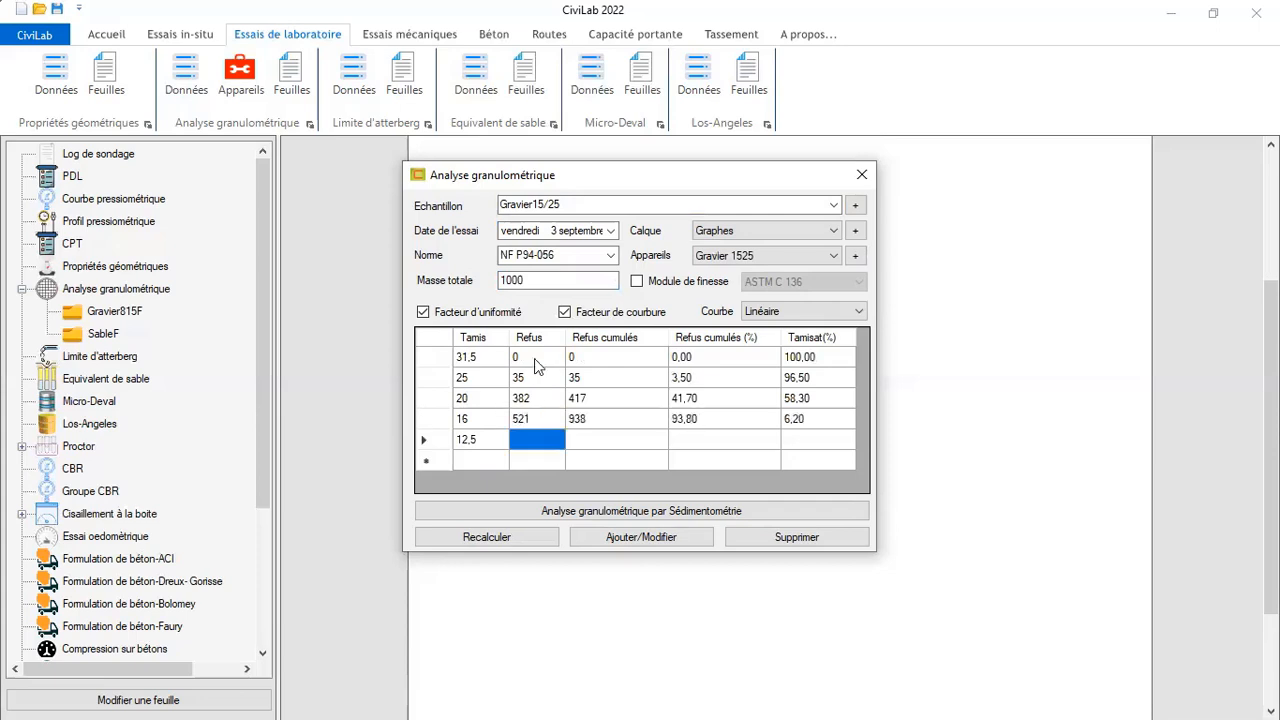
type("49")
key("Return")
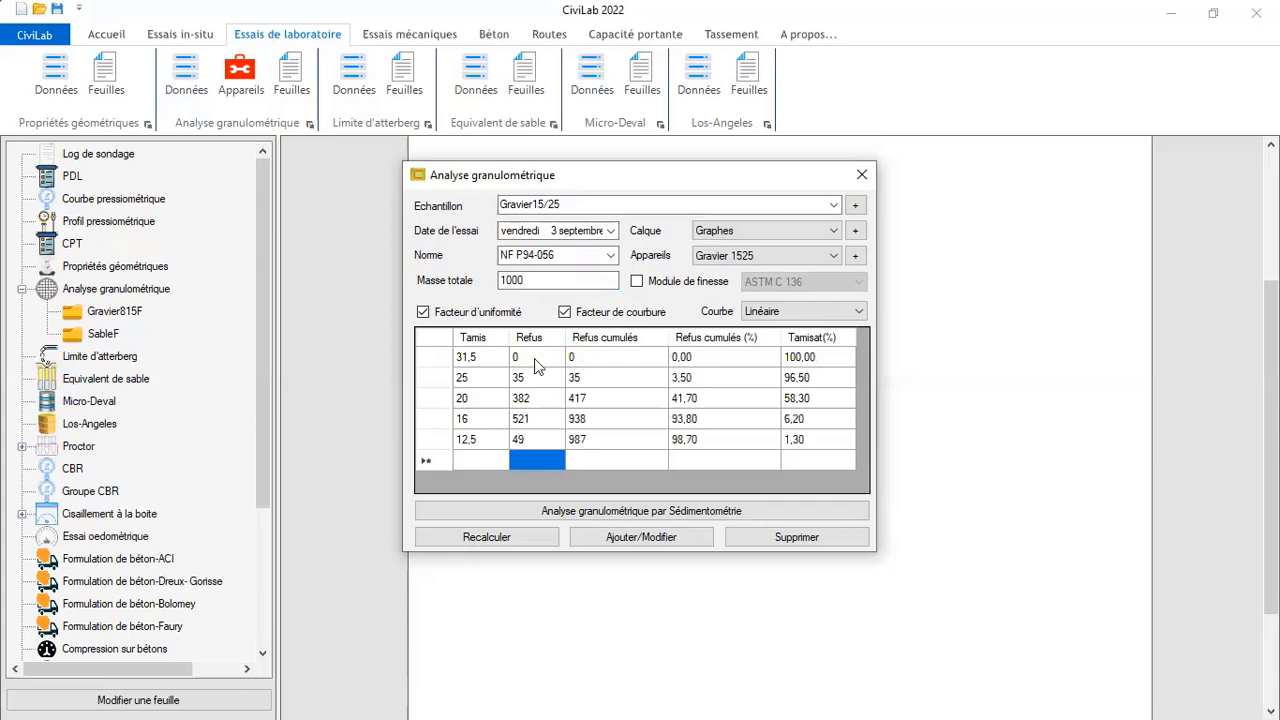
left_click(605, 540)
left_click(686, 440)
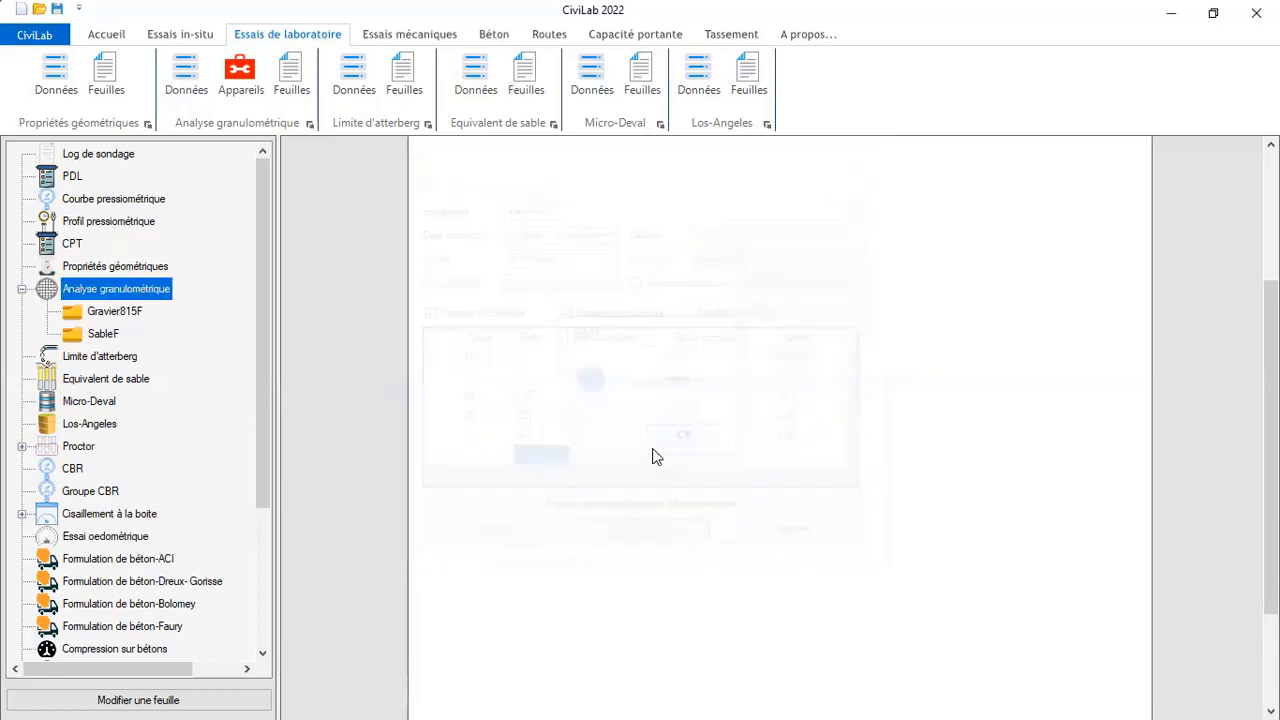
Add a grain-size analysis sheet named Gravier1525F that displays the Gravier15/25 test
left_click(291, 75)
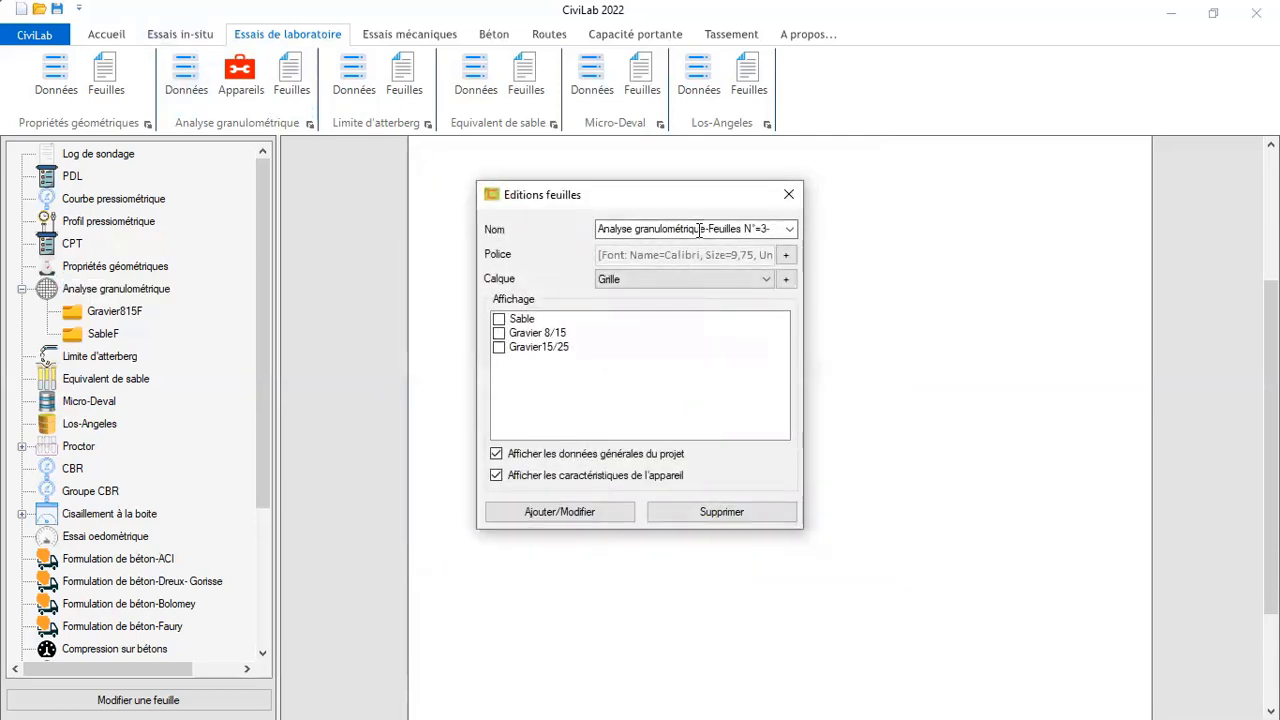
left_click(692, 236)
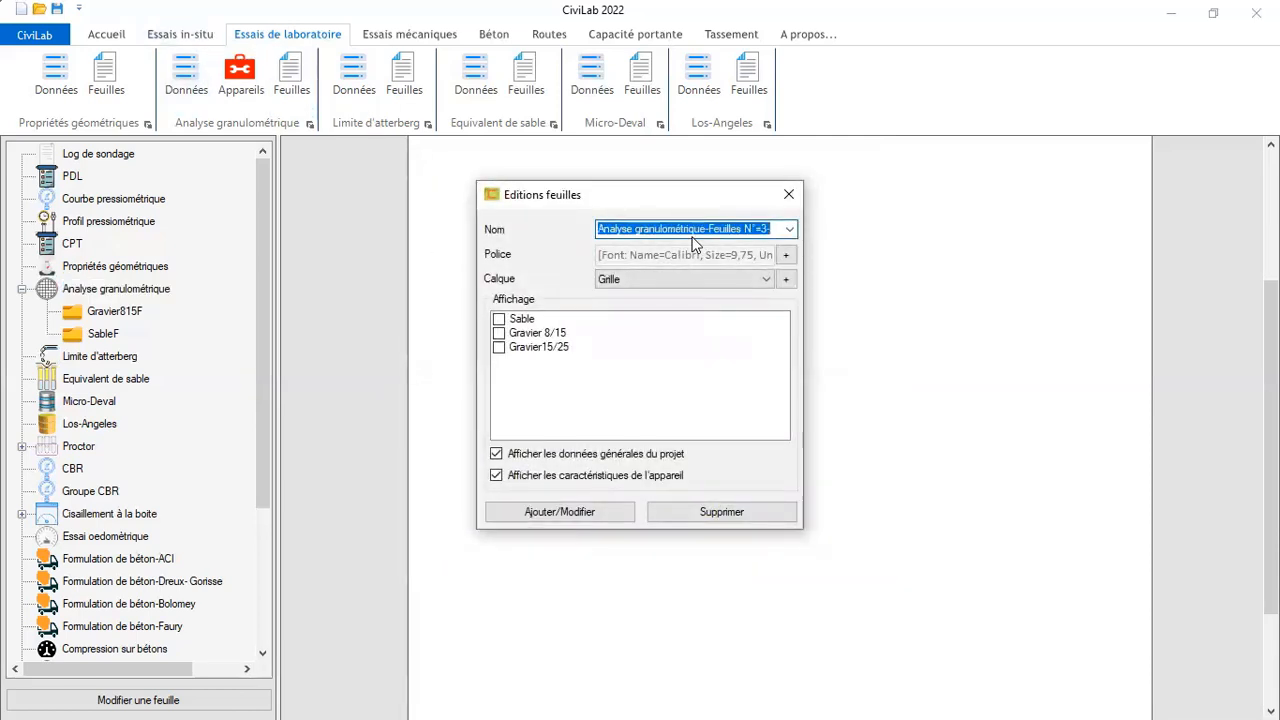
type("Gra")
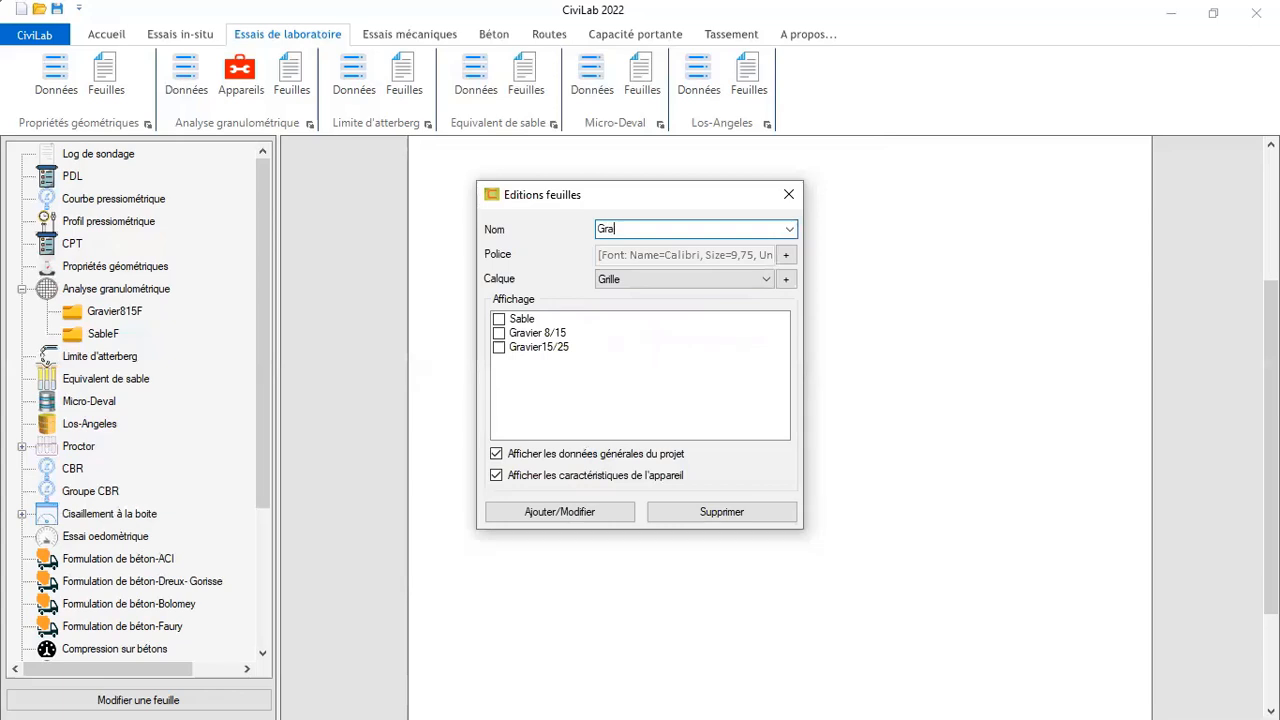
type("vier1525F")
left_click(530, 348)
left_click(568, 512)
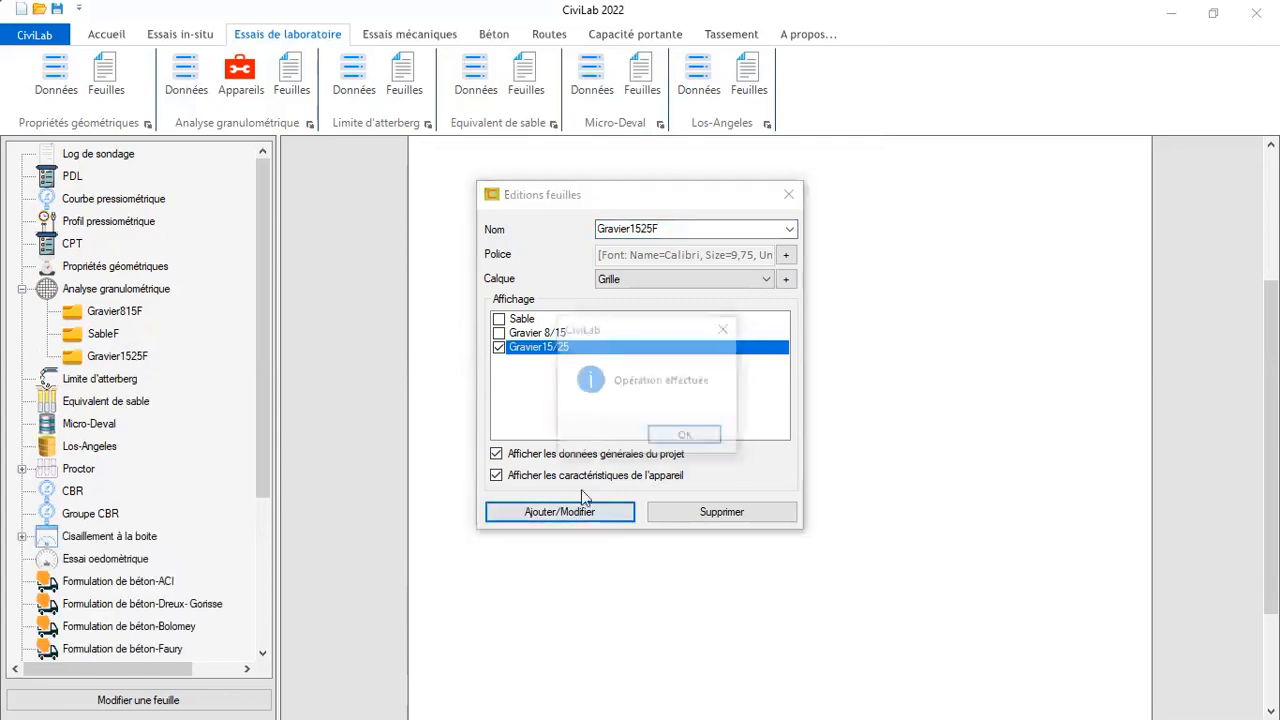
left_click(690, 433)
Review the grain-size curves on the Gravier1525F, Gravier815F and SableF sheets
left_click(130, 356)
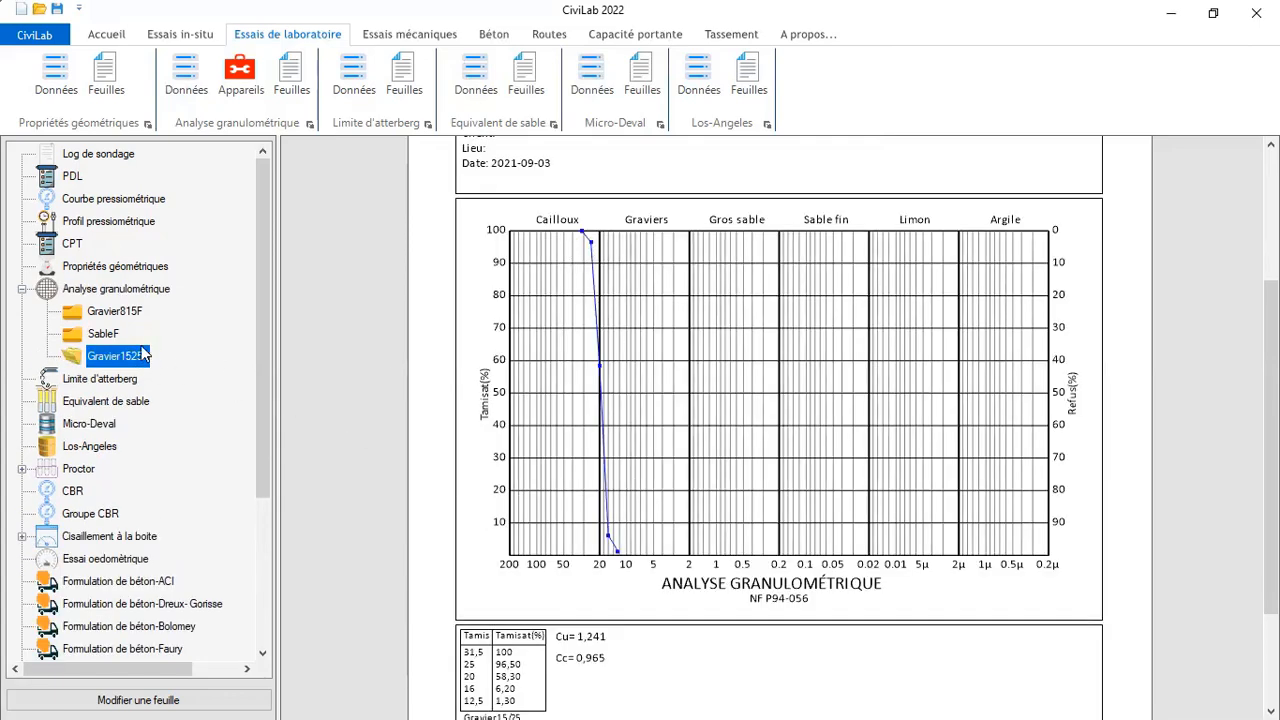
left_click(112, 312)
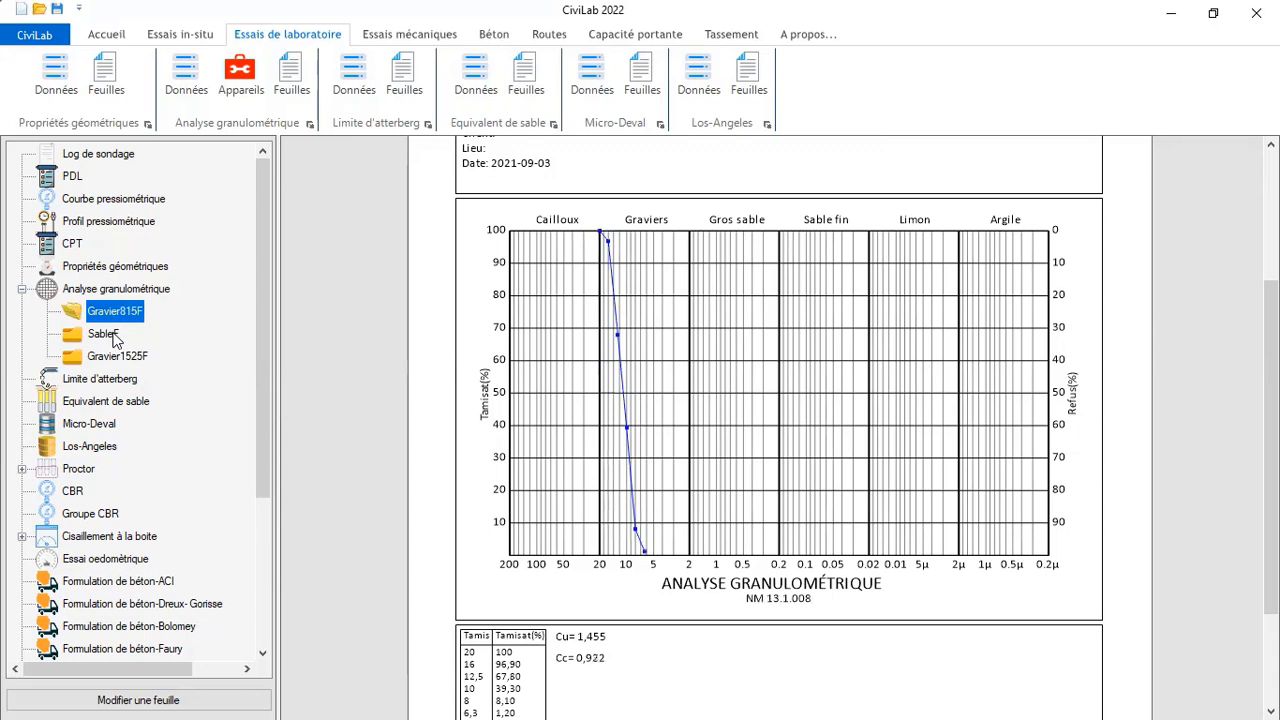
left_click(104, 334)
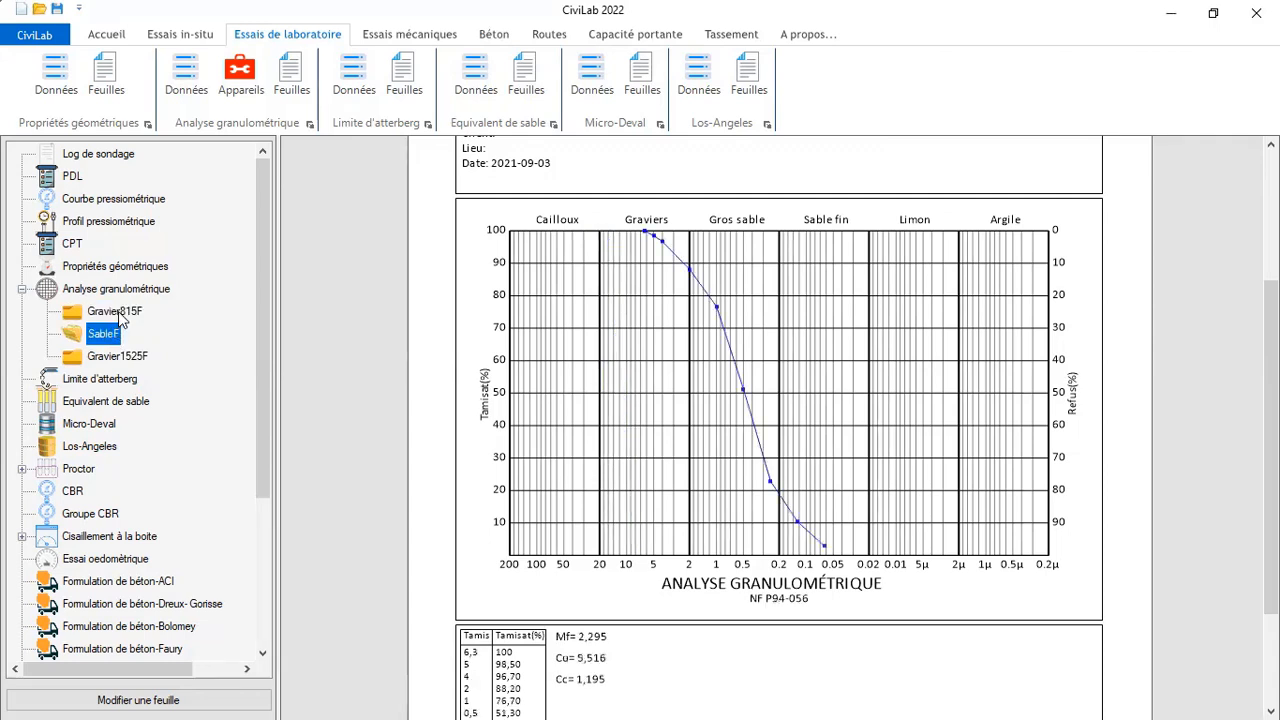
left_click(120, 315)
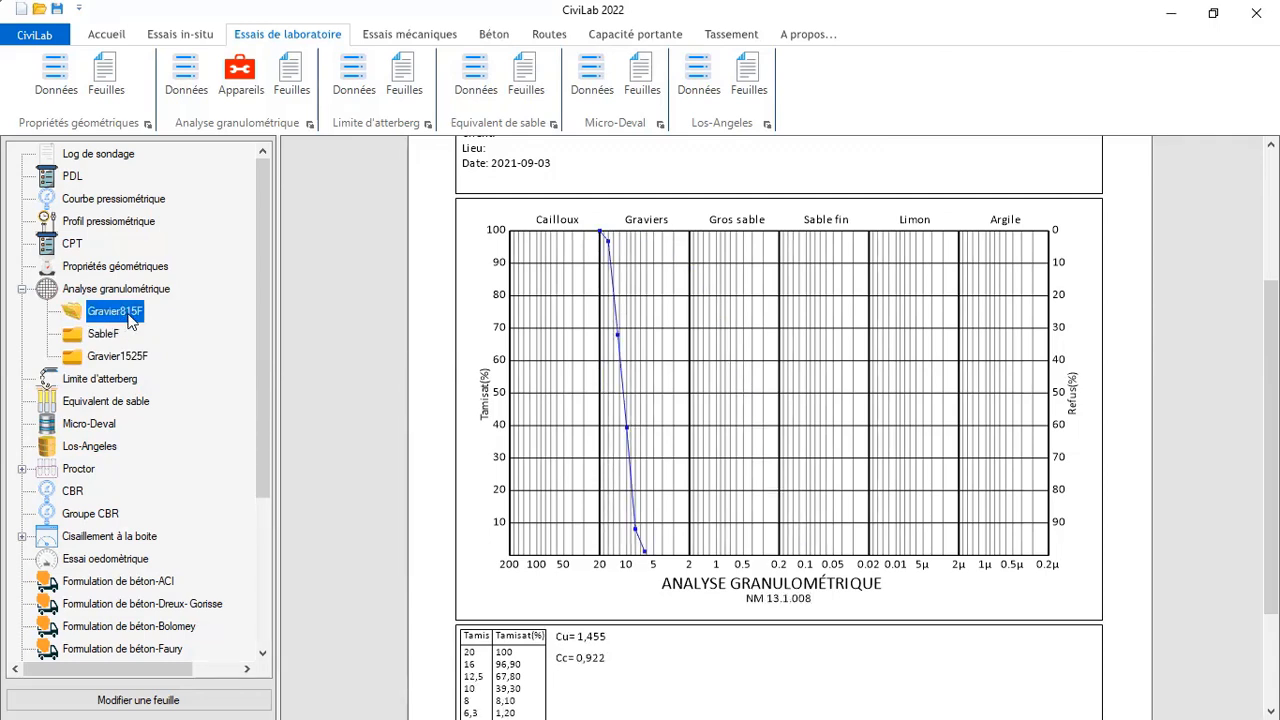
left_click(124, 359)
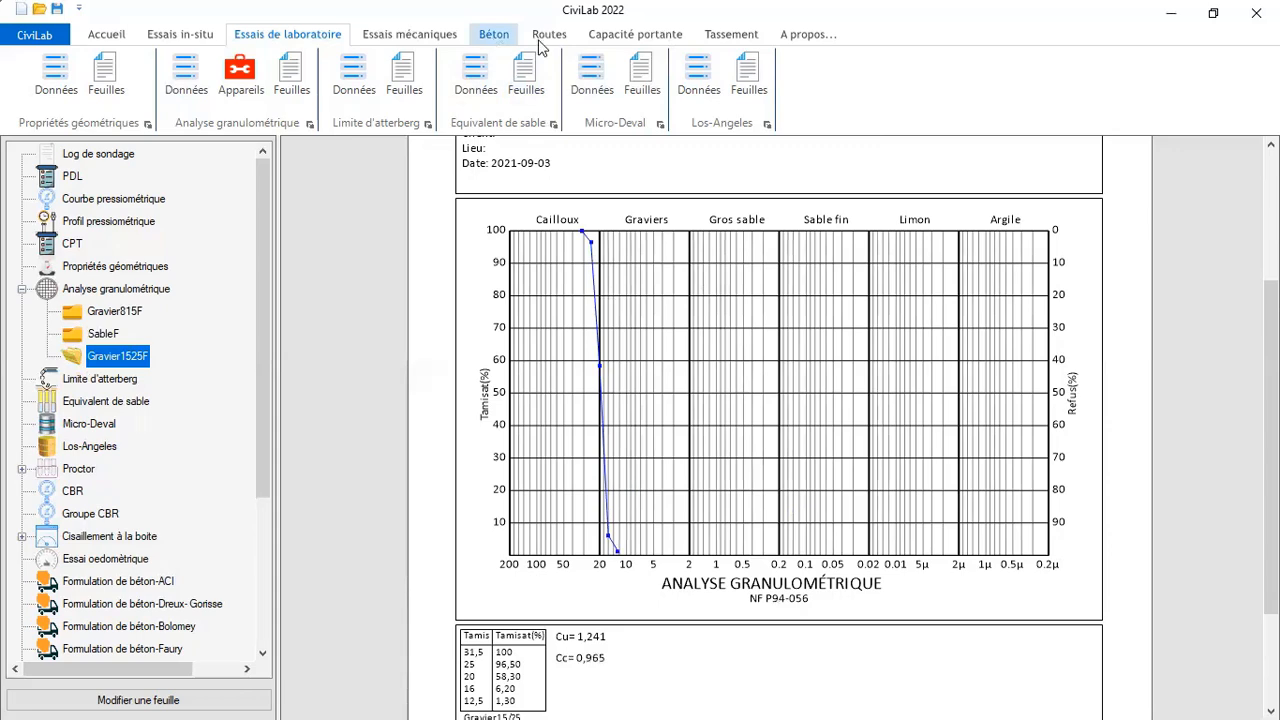
Start a Dreux-Gorisse concrete formulation and load the Sable test as its sand with a rate of 100 %
left_click(498, 36)
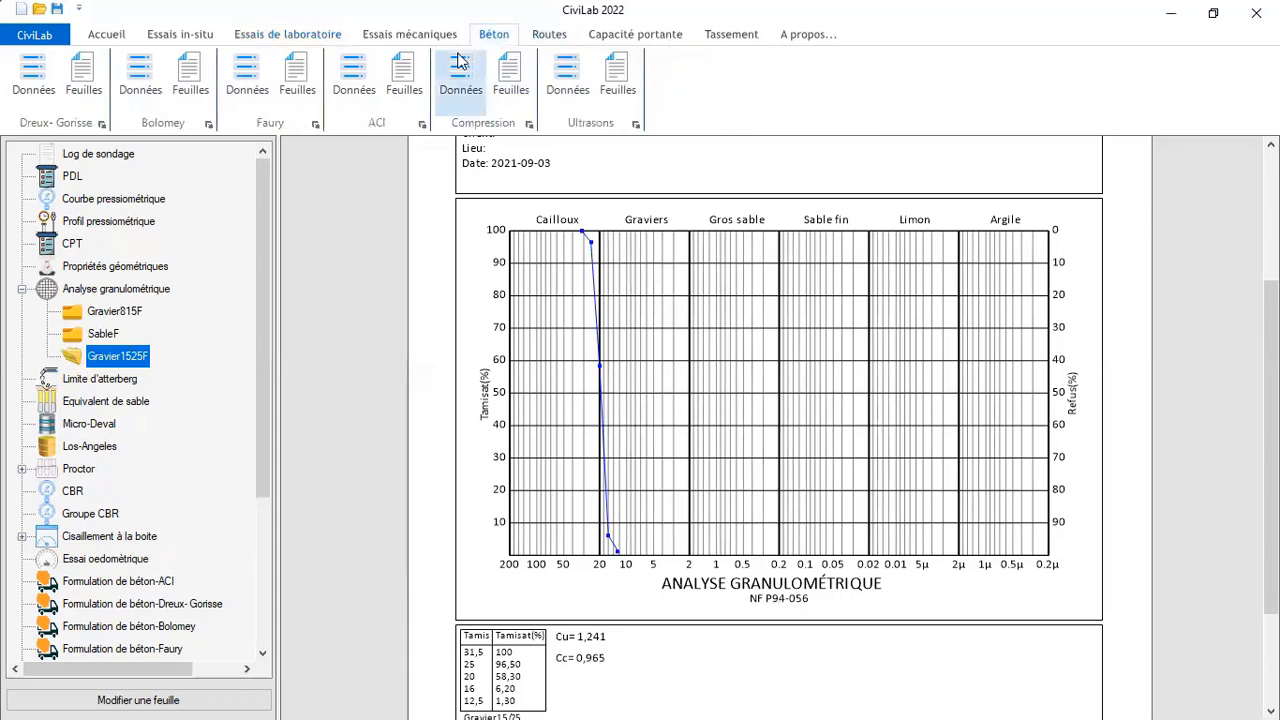
left_click(33, 72)
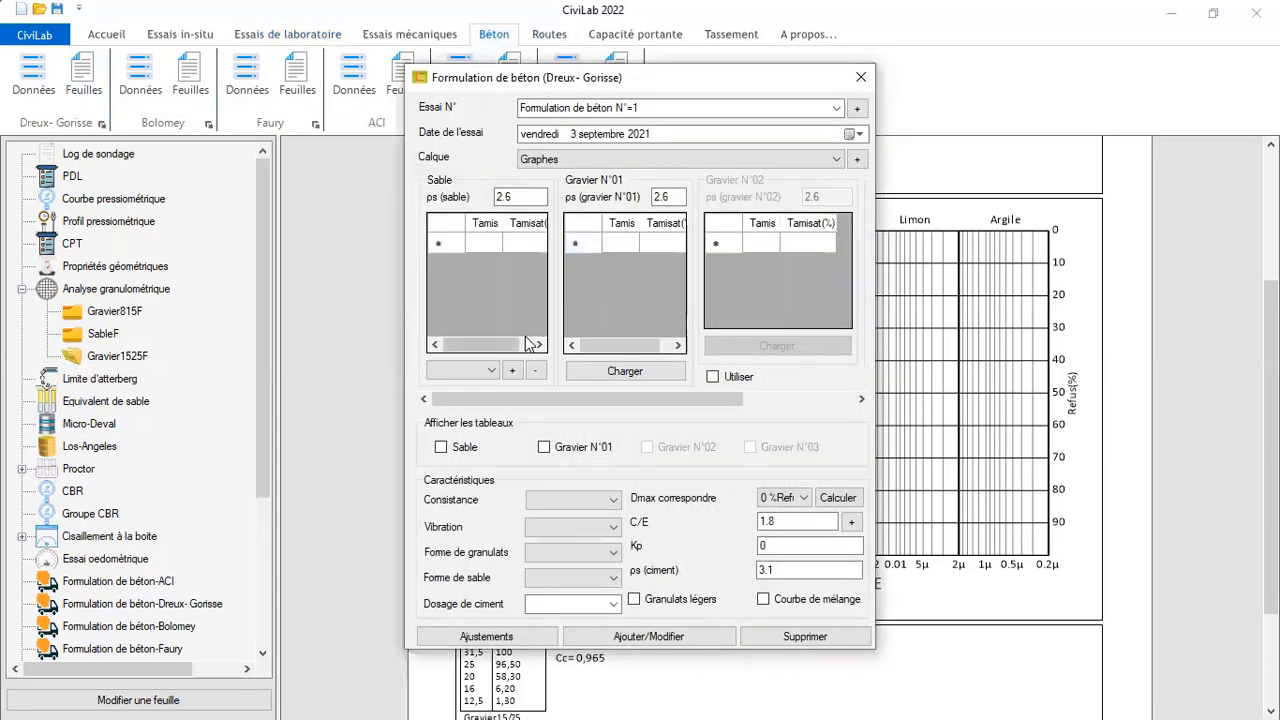
left_click(512, 370)
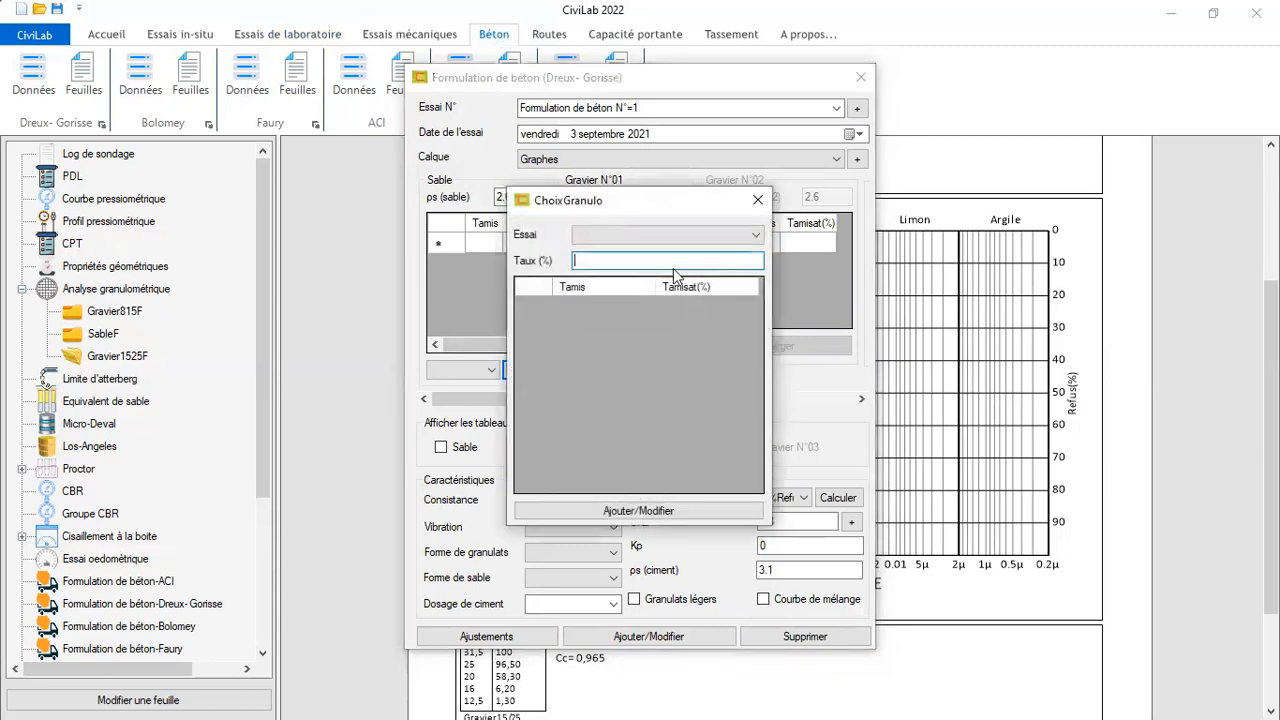
left_click(620, 236)
left_click(620, 249)
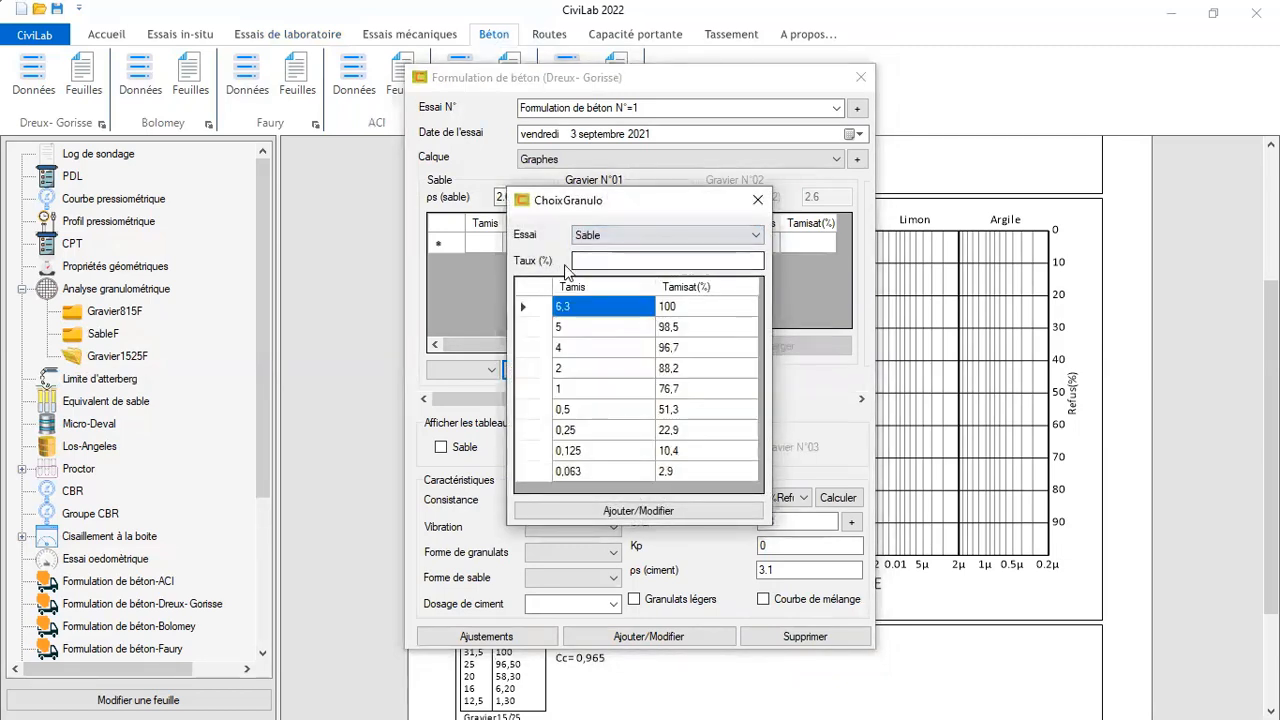
left_click(580, 264)
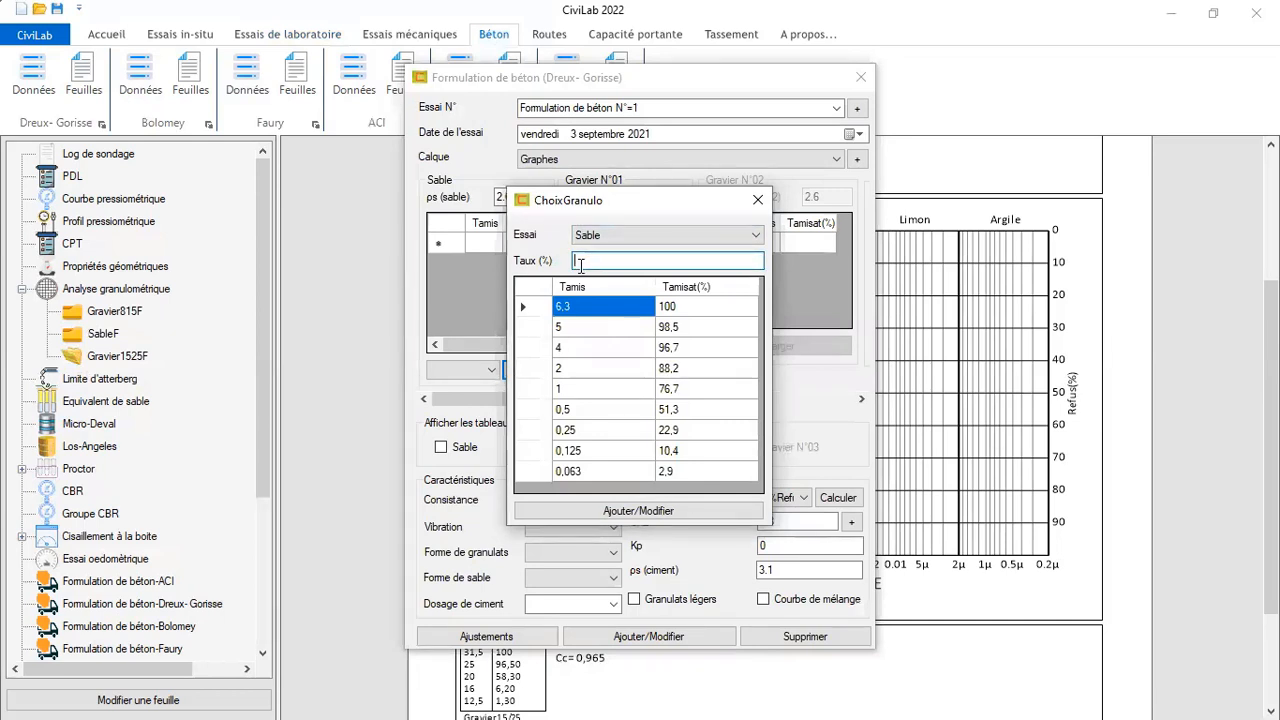
type("100")
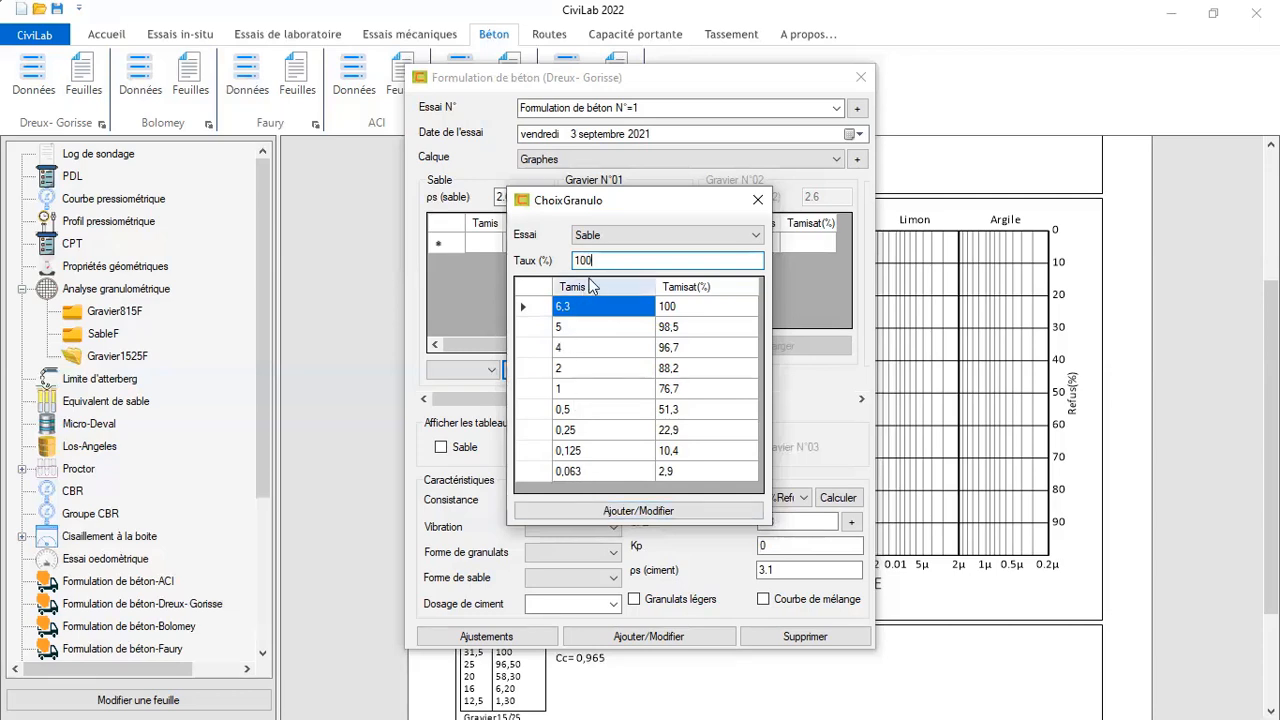
left_click_drag(597, 262, 570, 263)
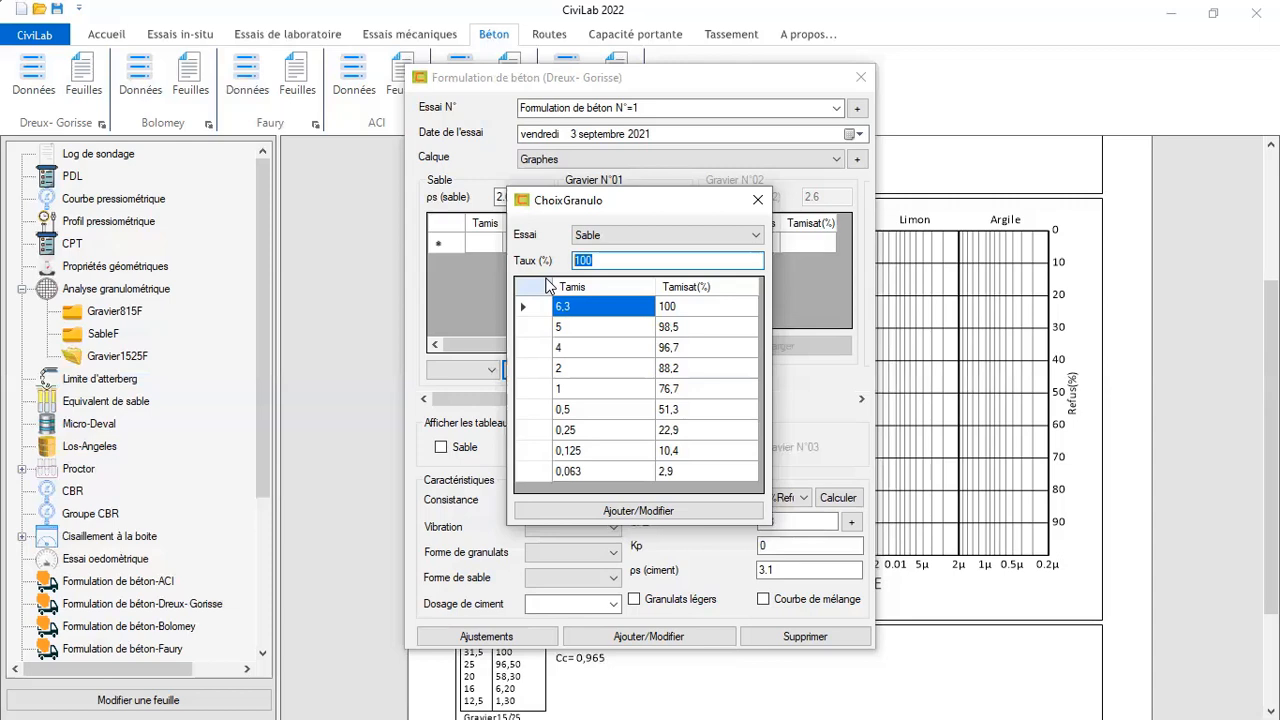
left_click(618, 512)
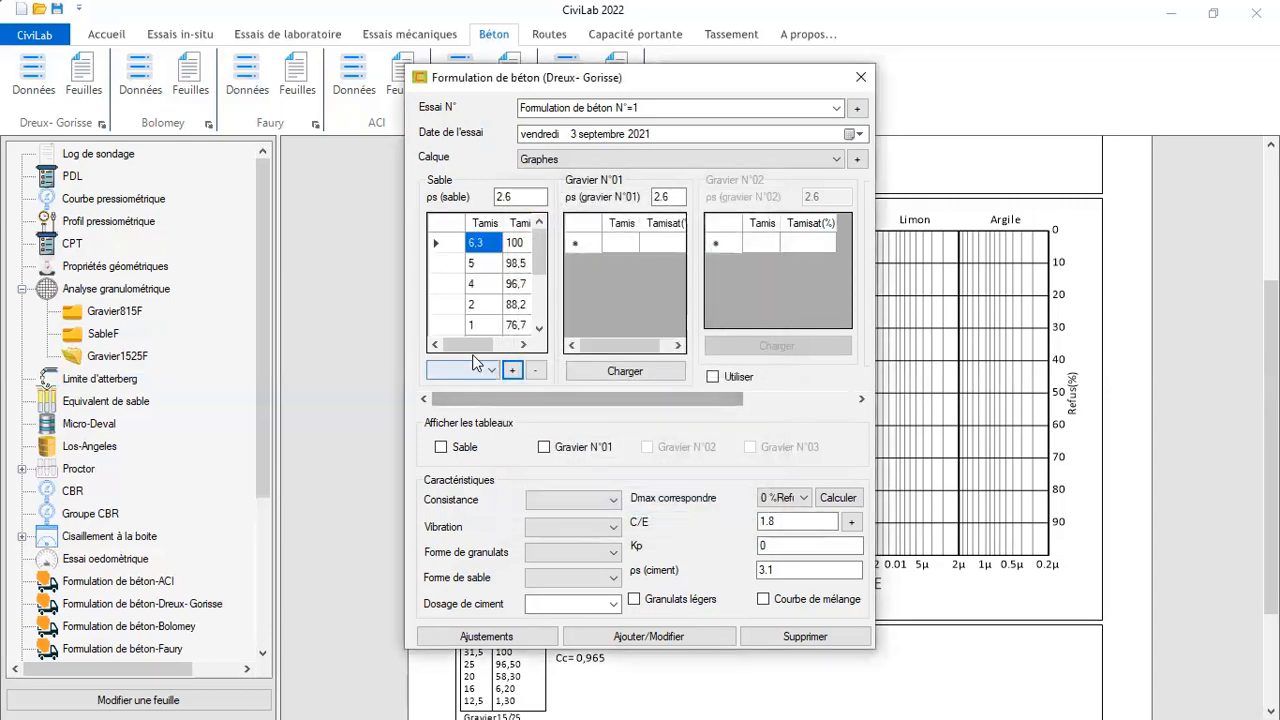
Set the sand density ρs (sable) to 2.58 in the Dreux-Gorisse formulation
mouse_move(467, 345)
left_mouse_down()
mouse_move(493, 346)
mouse_move(471, 350)
left_mouse_up()
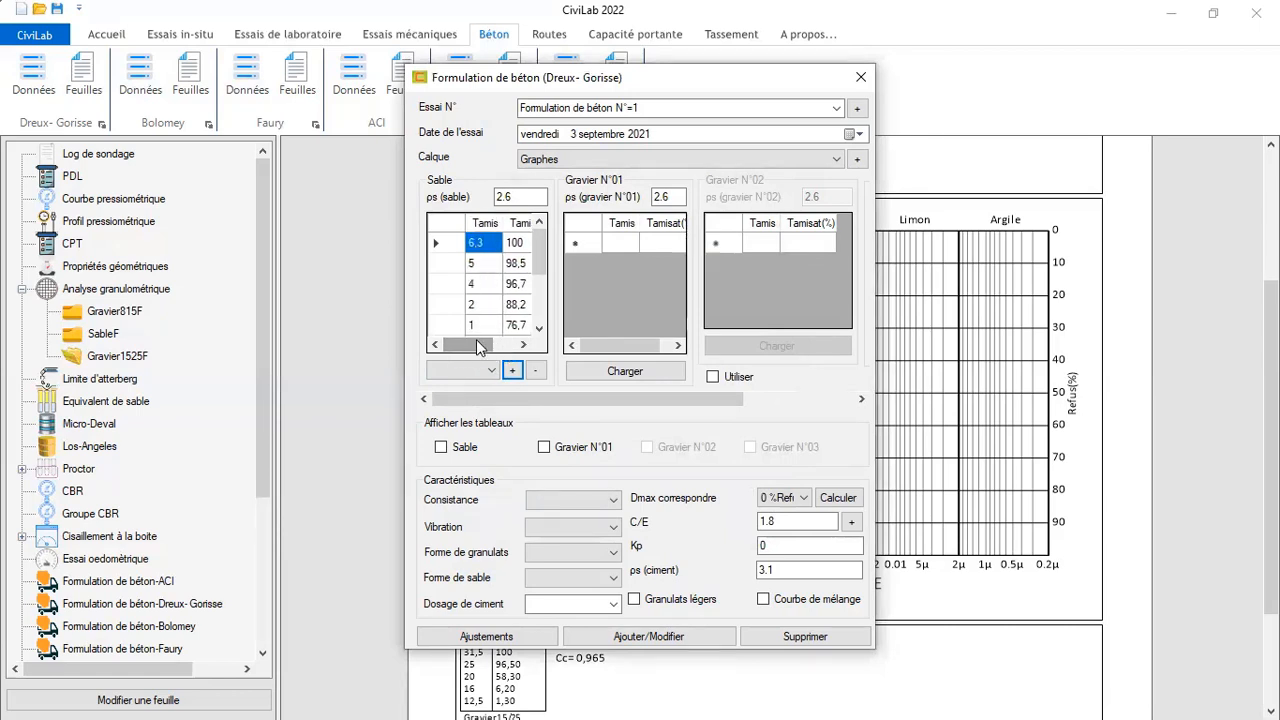
left_click(500, 199)
key("BackSpace")
type("58")
Load the Gravier 8/15 grain-size test as Gravier N°01 of the formulation
left_click(641, 370)
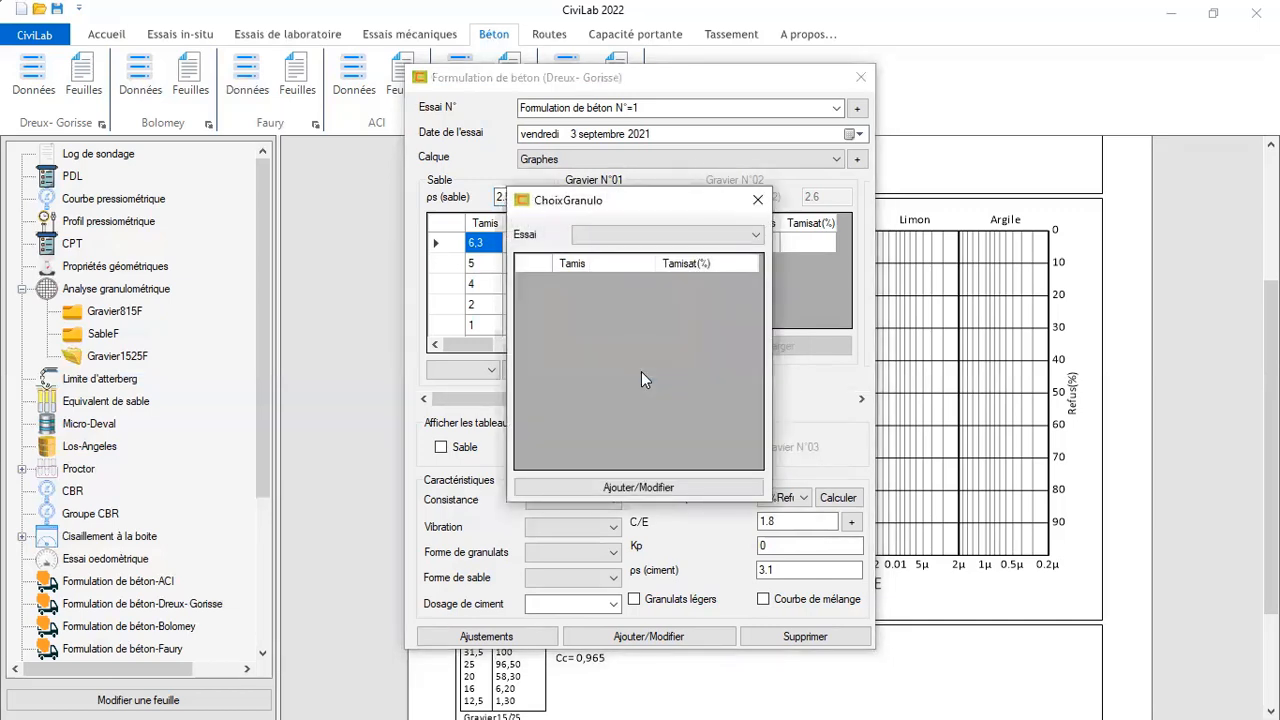
left_click(721, 235)
left_click(600, 264)
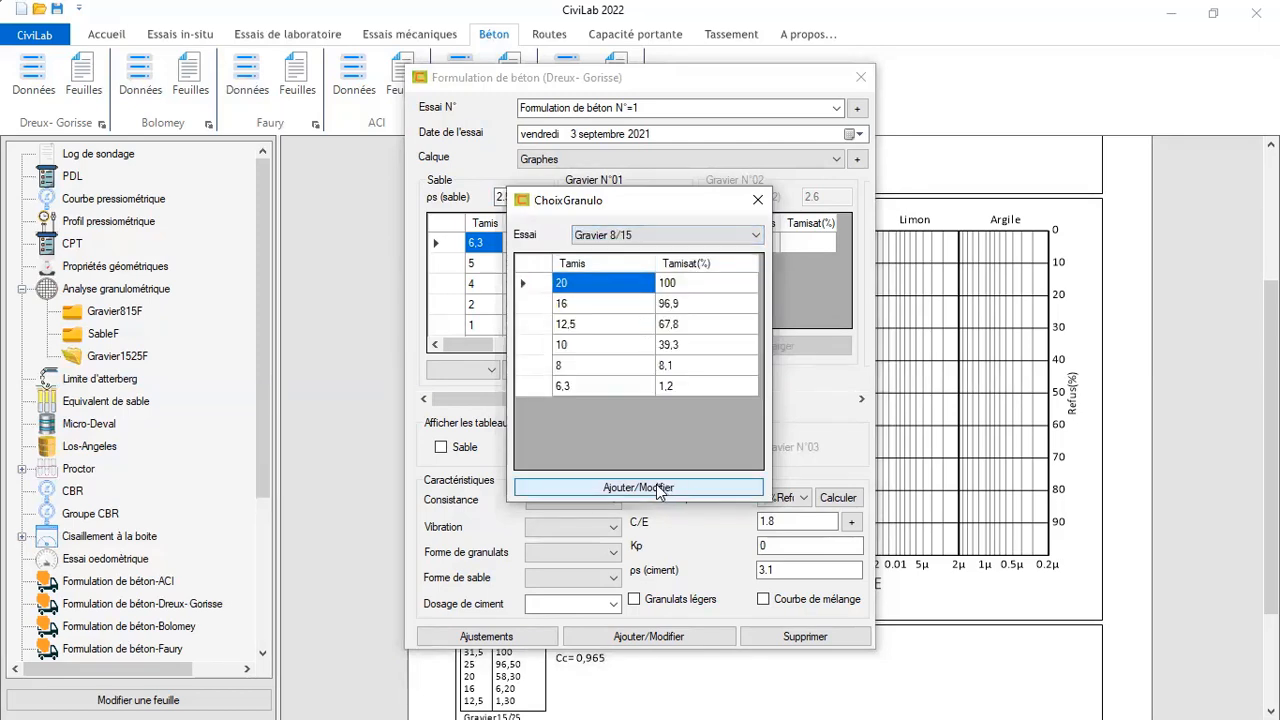
left_click(640, 488)
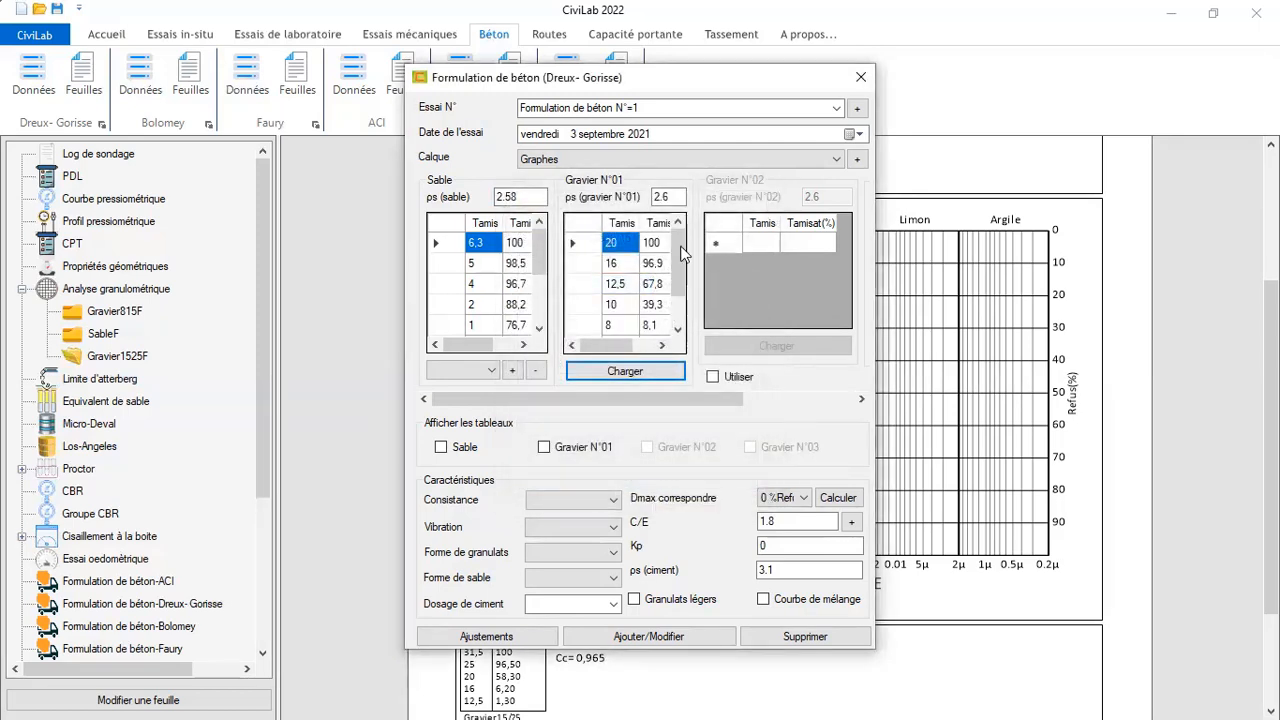
Set the density of Gravier N°01 to 2.65 and look over its sieve table
left_click(668, 197)
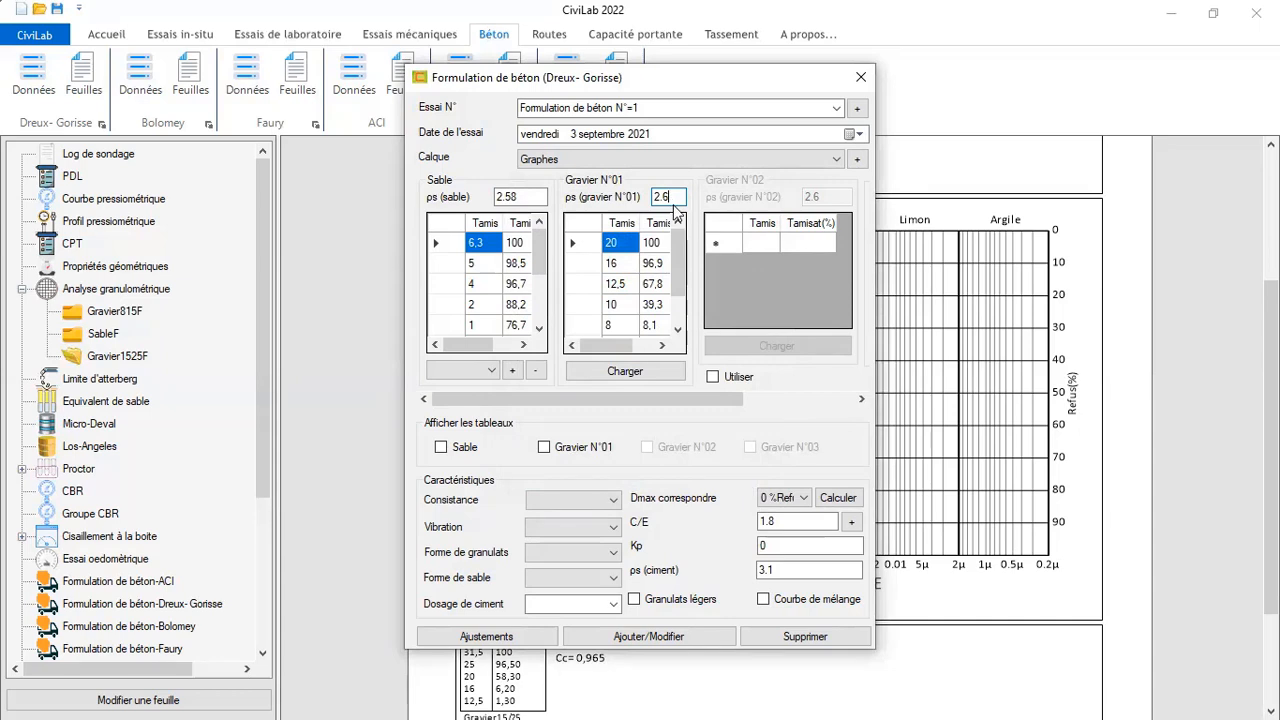
type("5")
left_click_drag(603, 347, 620, 346)
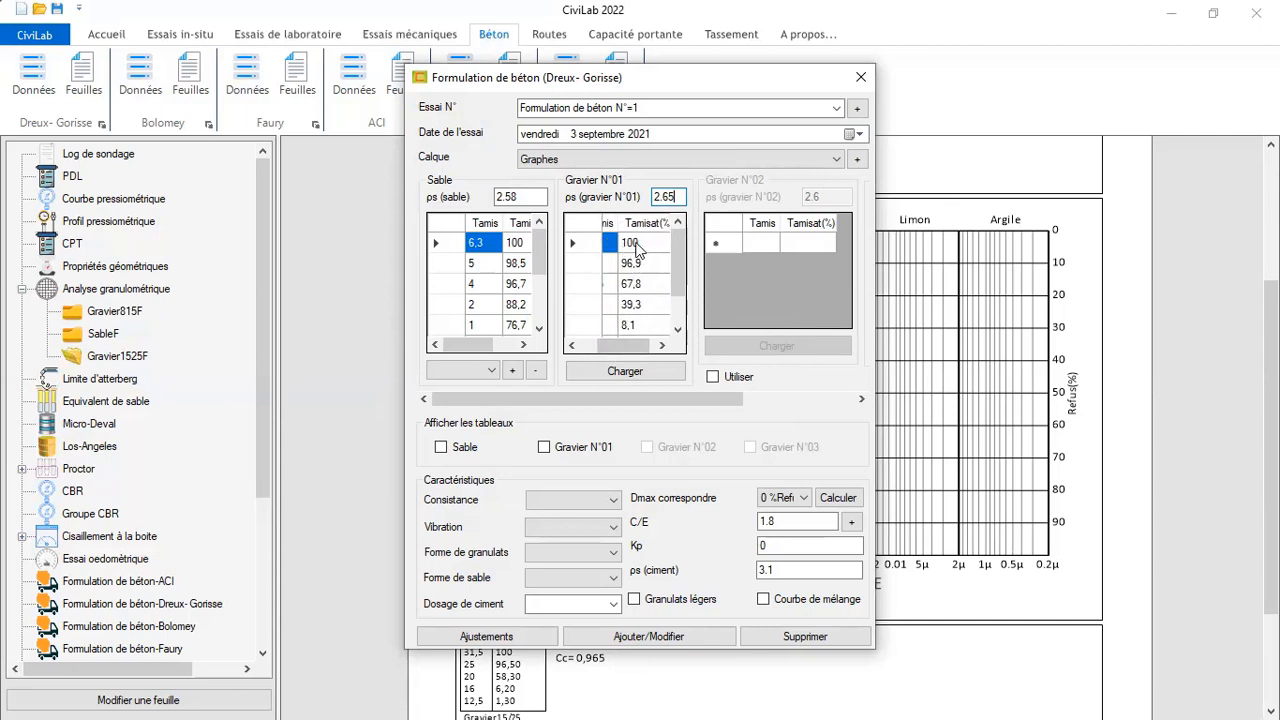
left_click_drag(615, 343, 596, 343)
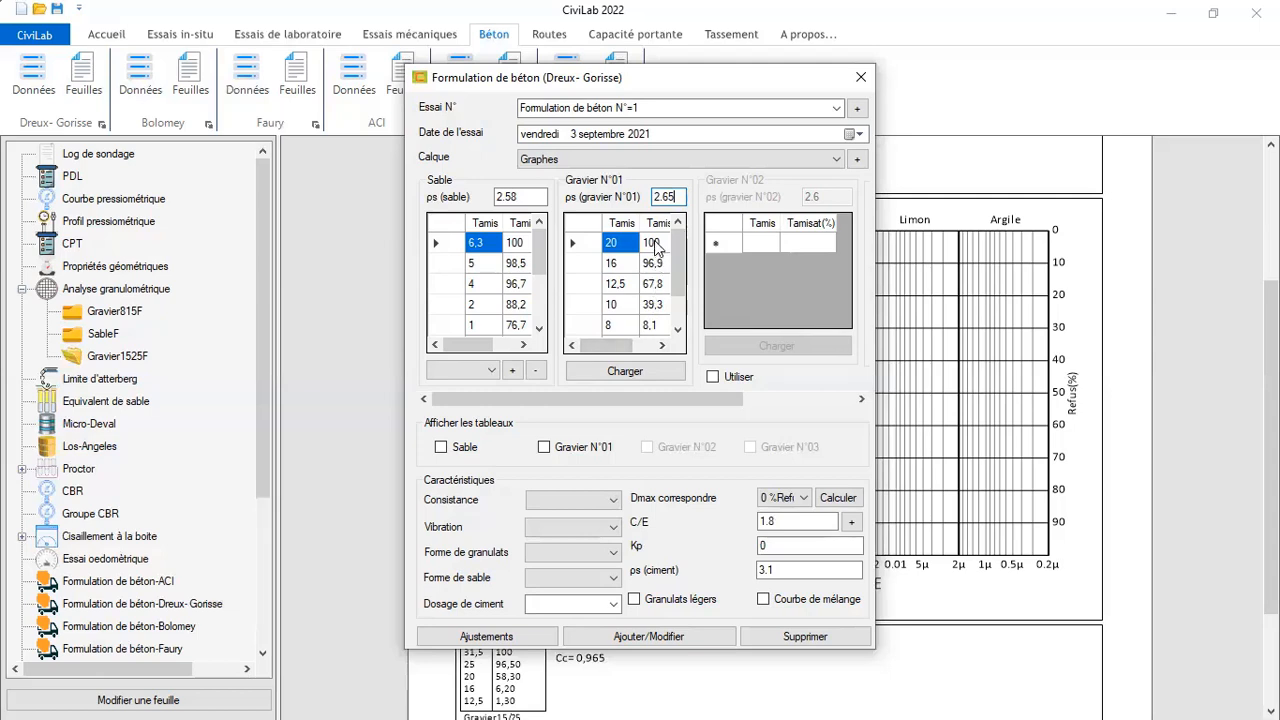
mouse_move(610, 346)
left_mouse_down()
mouse_move(633, 347)
mouse_move(609, 347)
left_mouse_up()
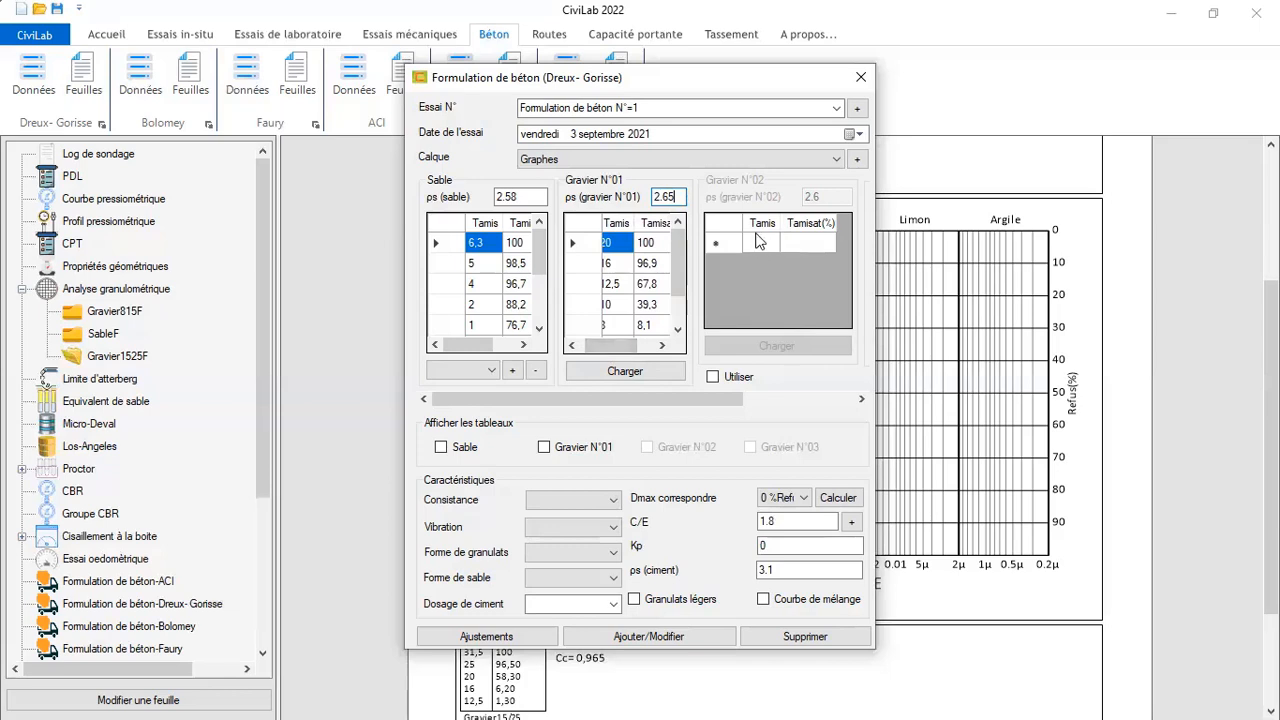
Enable Gravier N°02 in the formulation and load the Gravier15/25 grain-size test for it
left_click(714, 384)
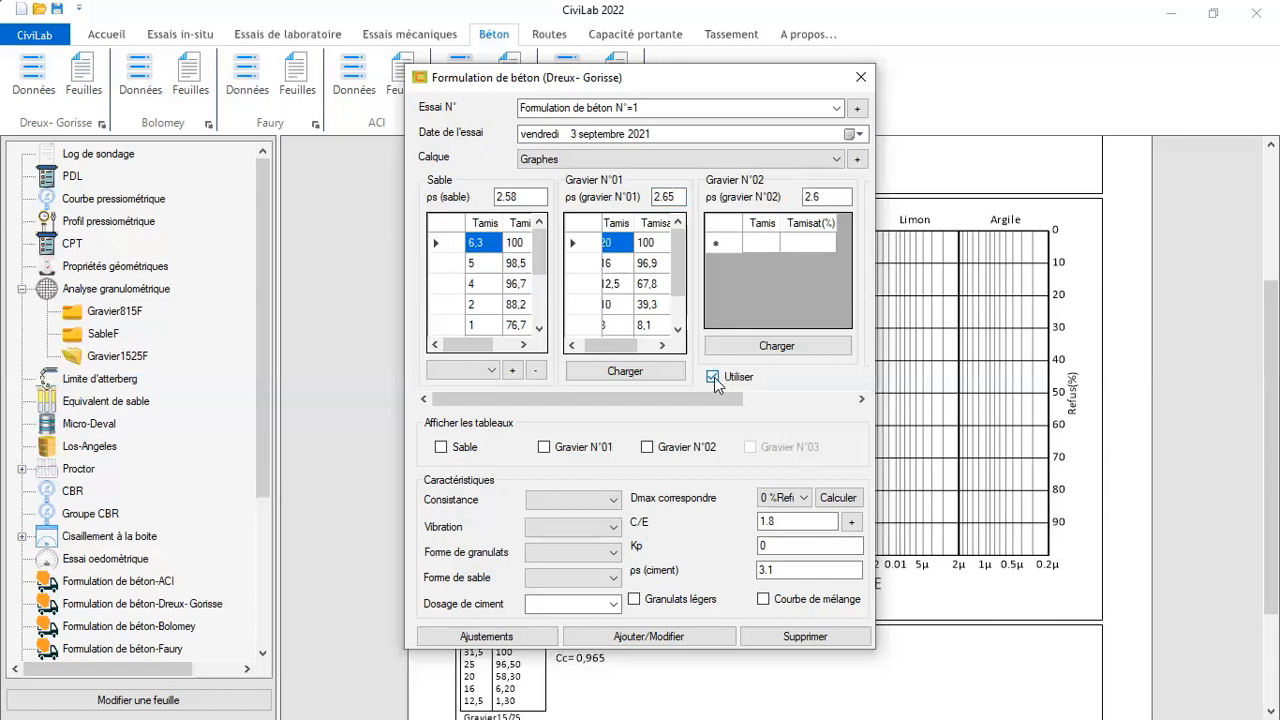
left_click(787, 346)
left_click(634, 236)
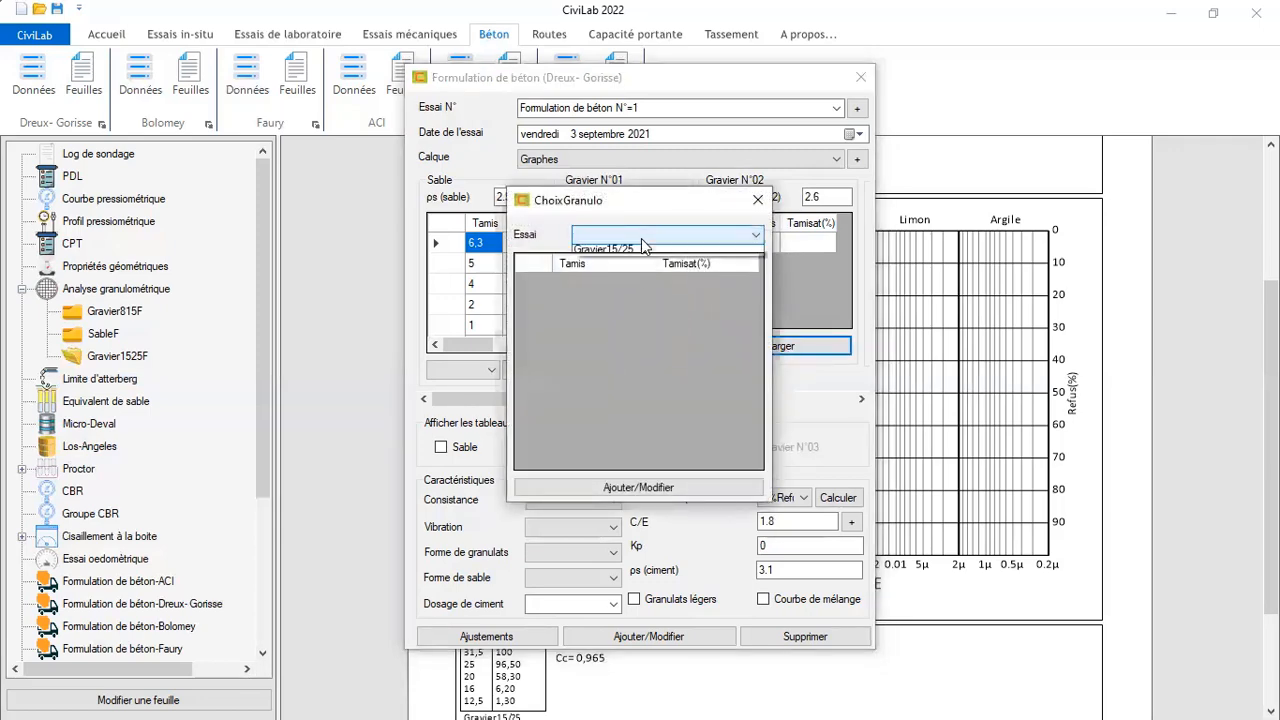
left_click(642, 276)
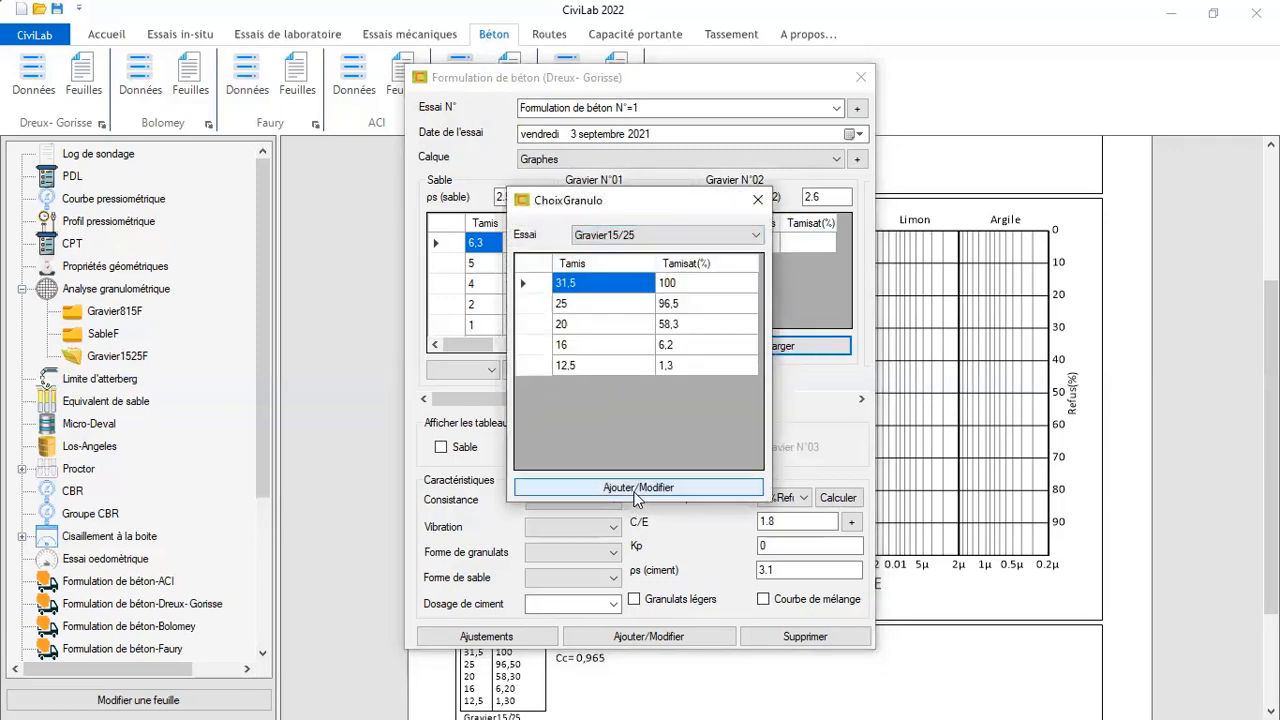
left_click(640, 489)
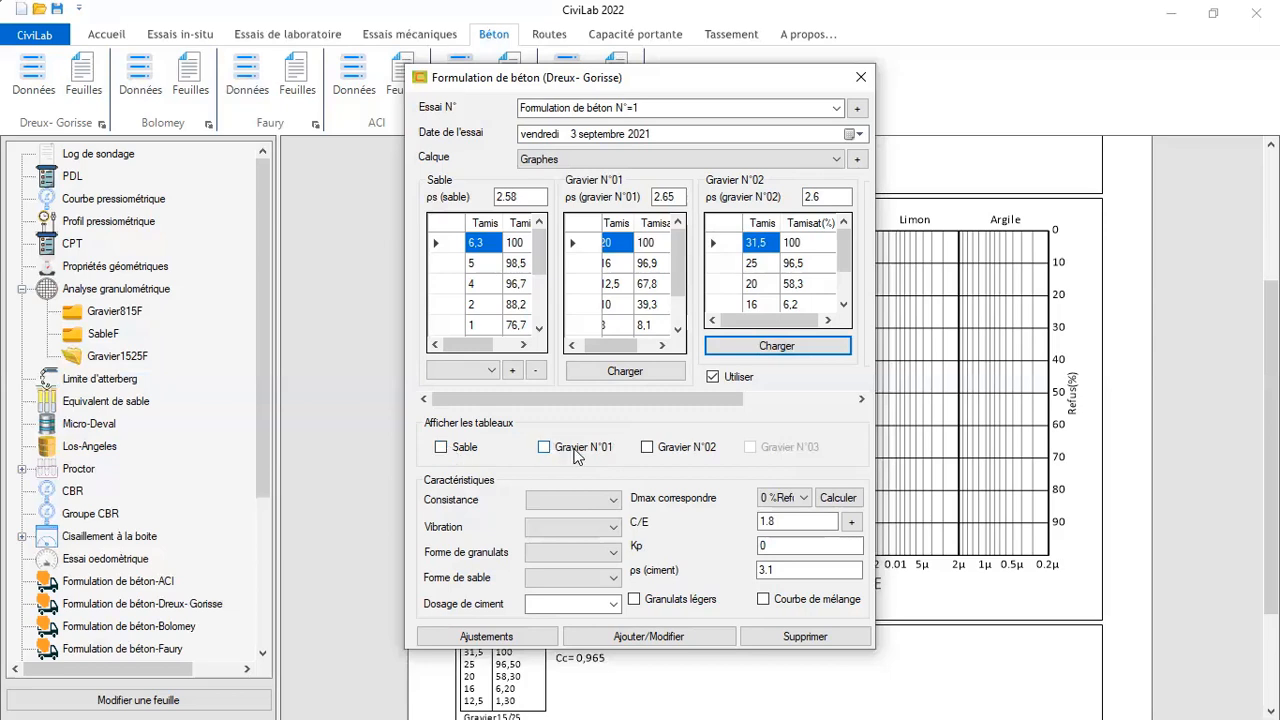
left_click(443, 444)
left_click(443, 444)
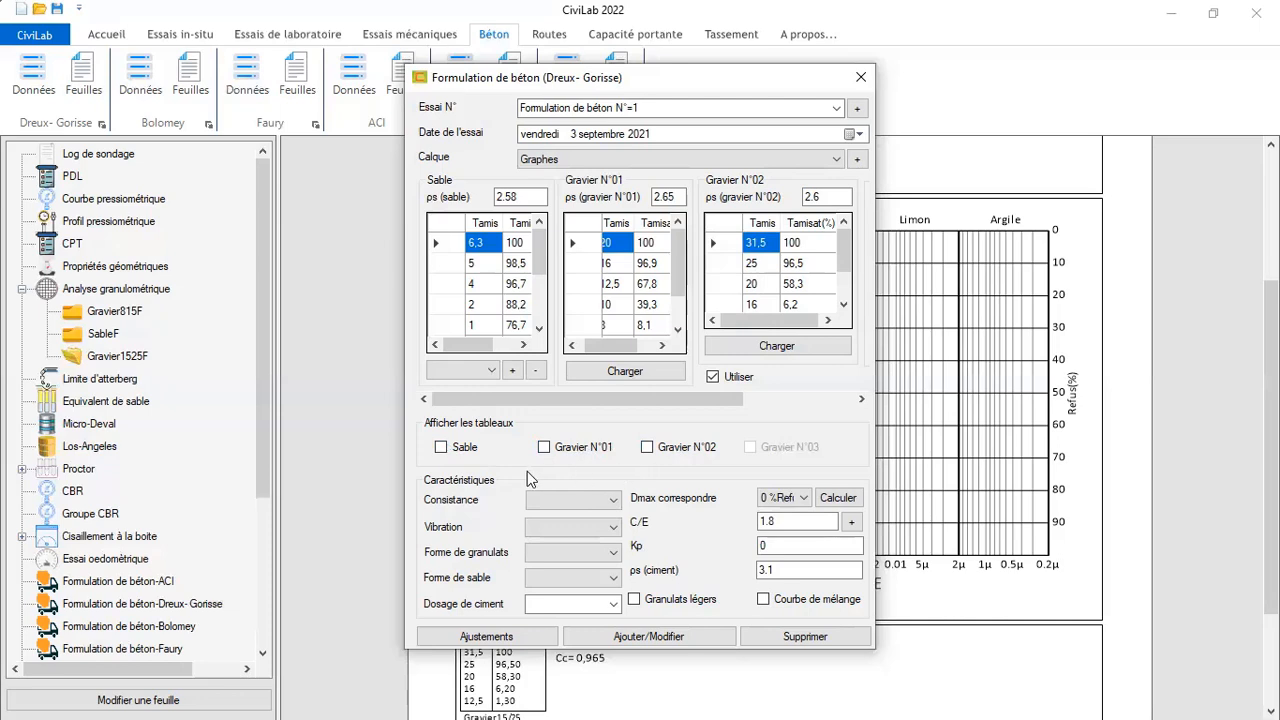
Set the mix characteristics to Plastique consistency, Normale vibration, Concassé aggregate shape and Roulé sand shape
left_click(583, 505)
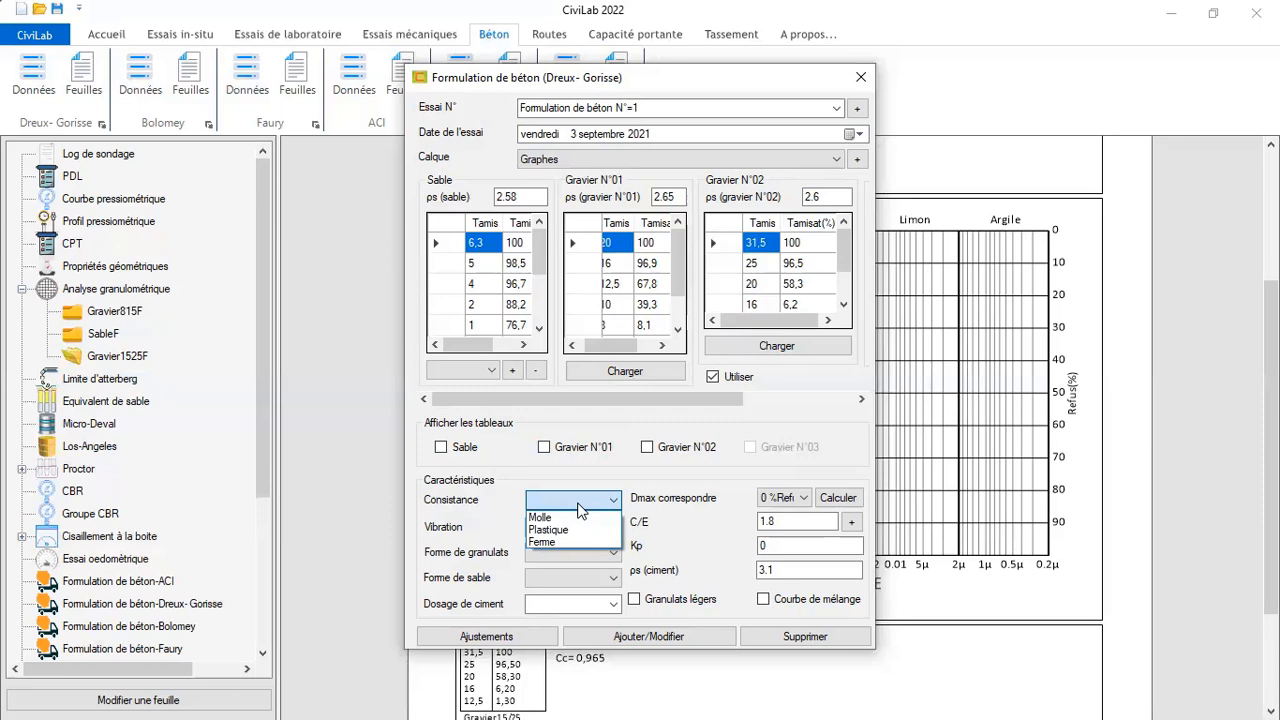
left_click(558, 529)
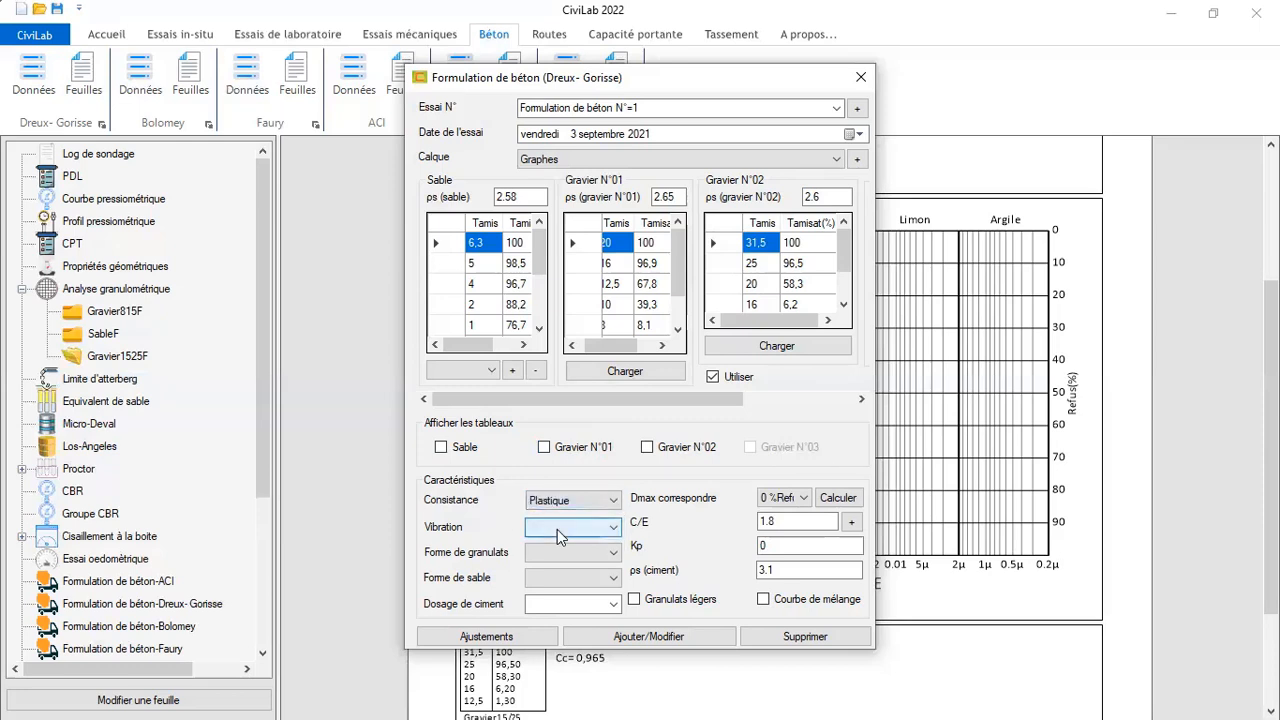
left_click(565, 530)
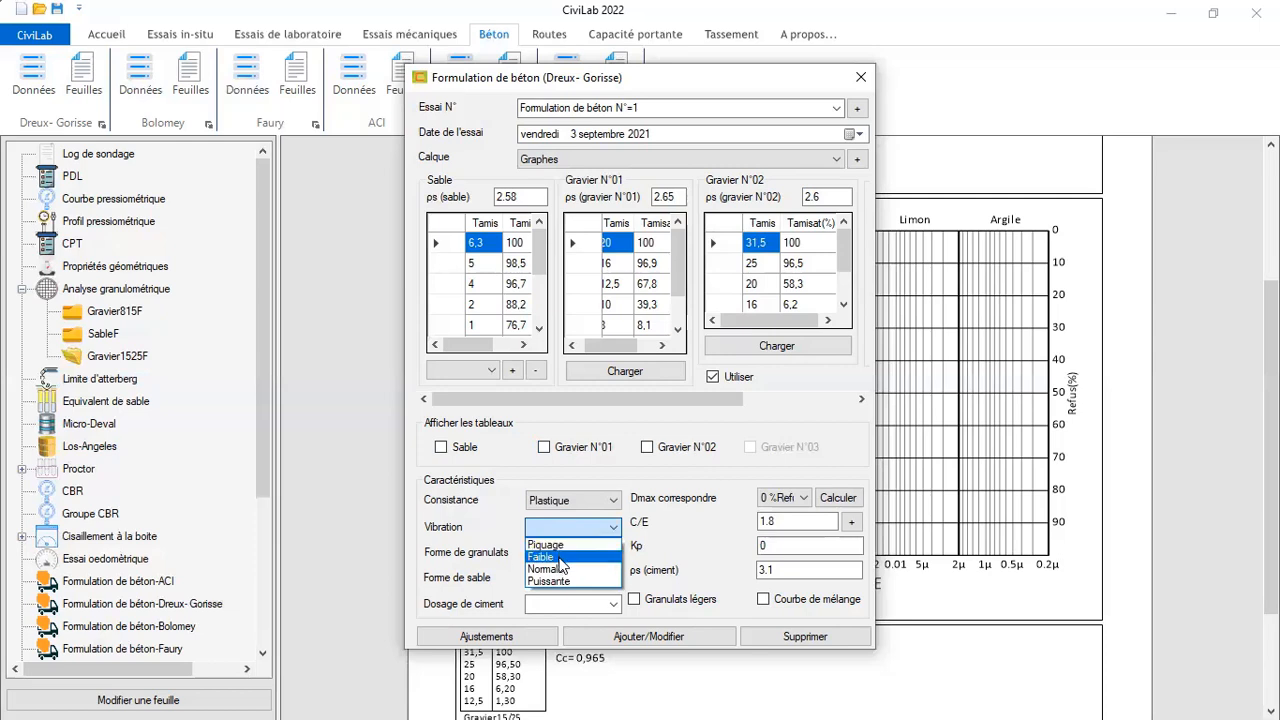
left_click(560, 569)
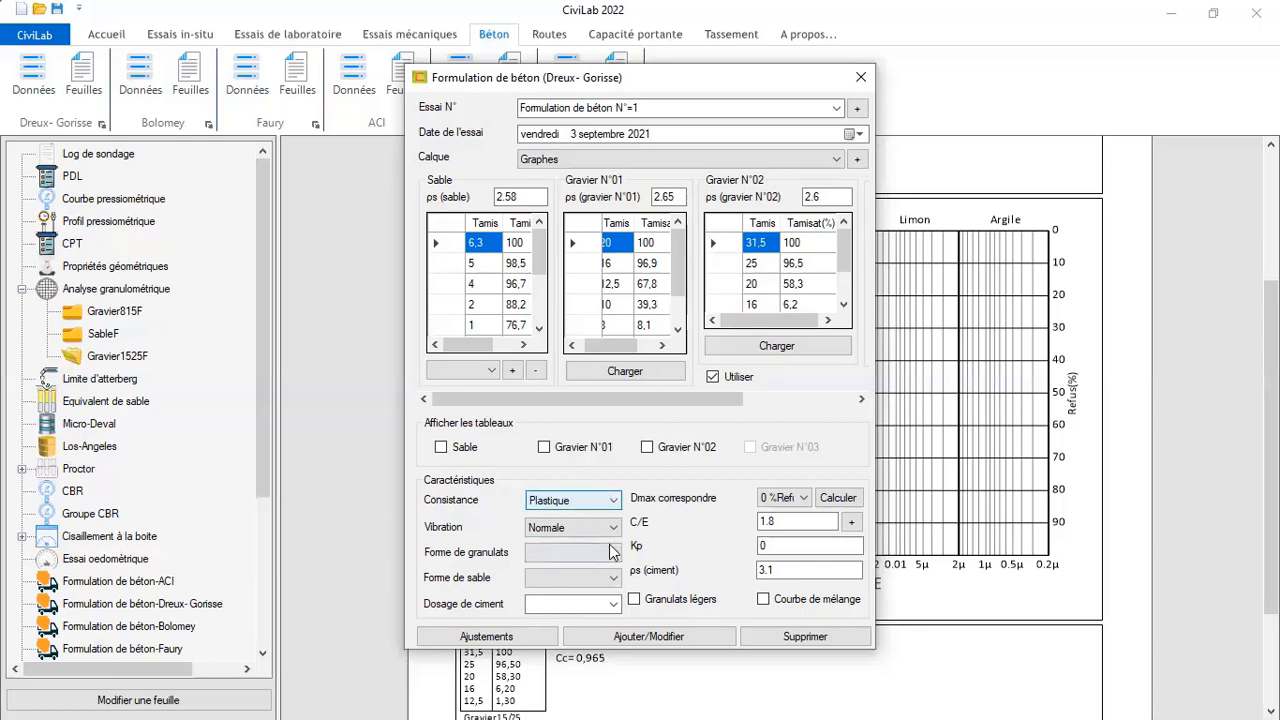
left_click(613, 551)
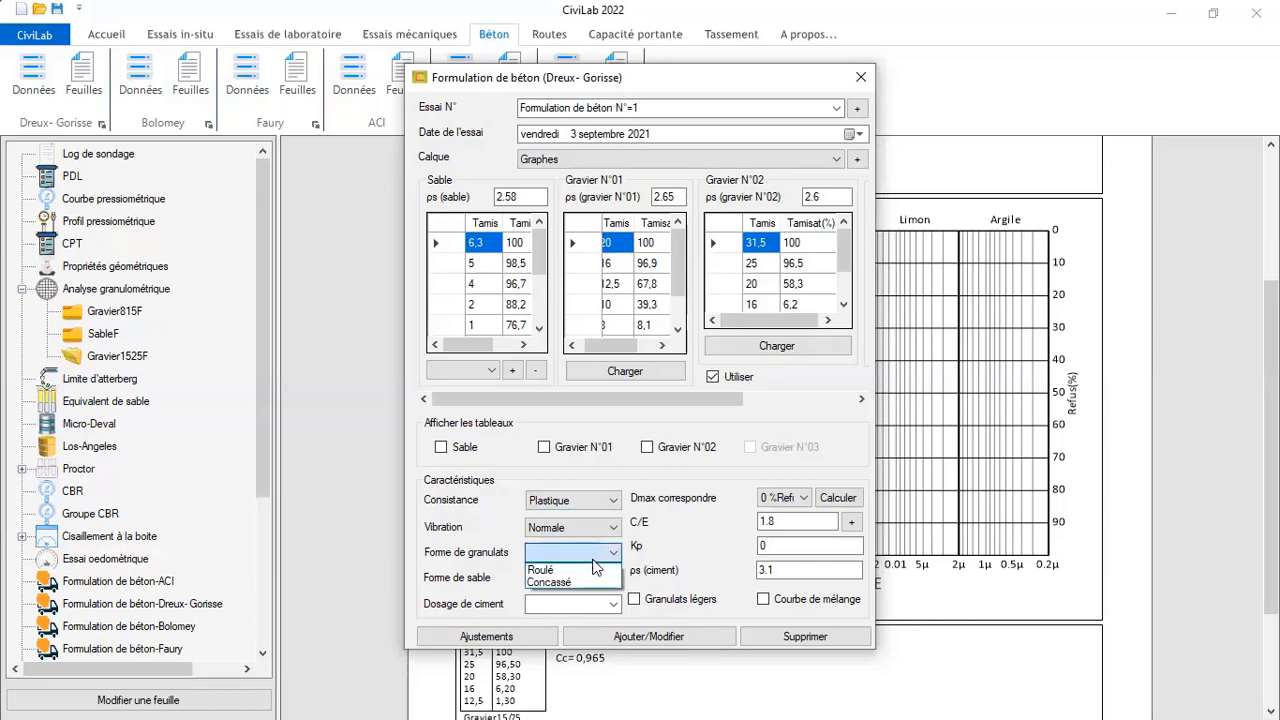
left_click(576, 582)
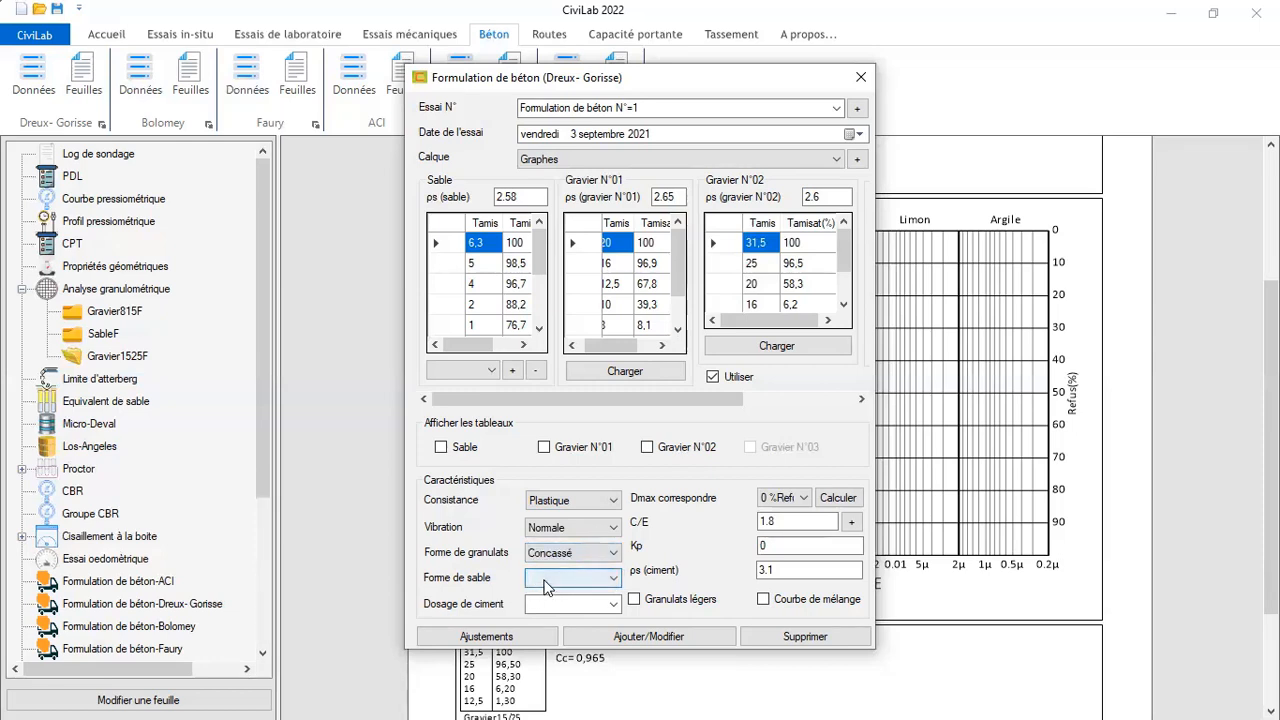
left_click(543, 579)
left_click(542, 594)
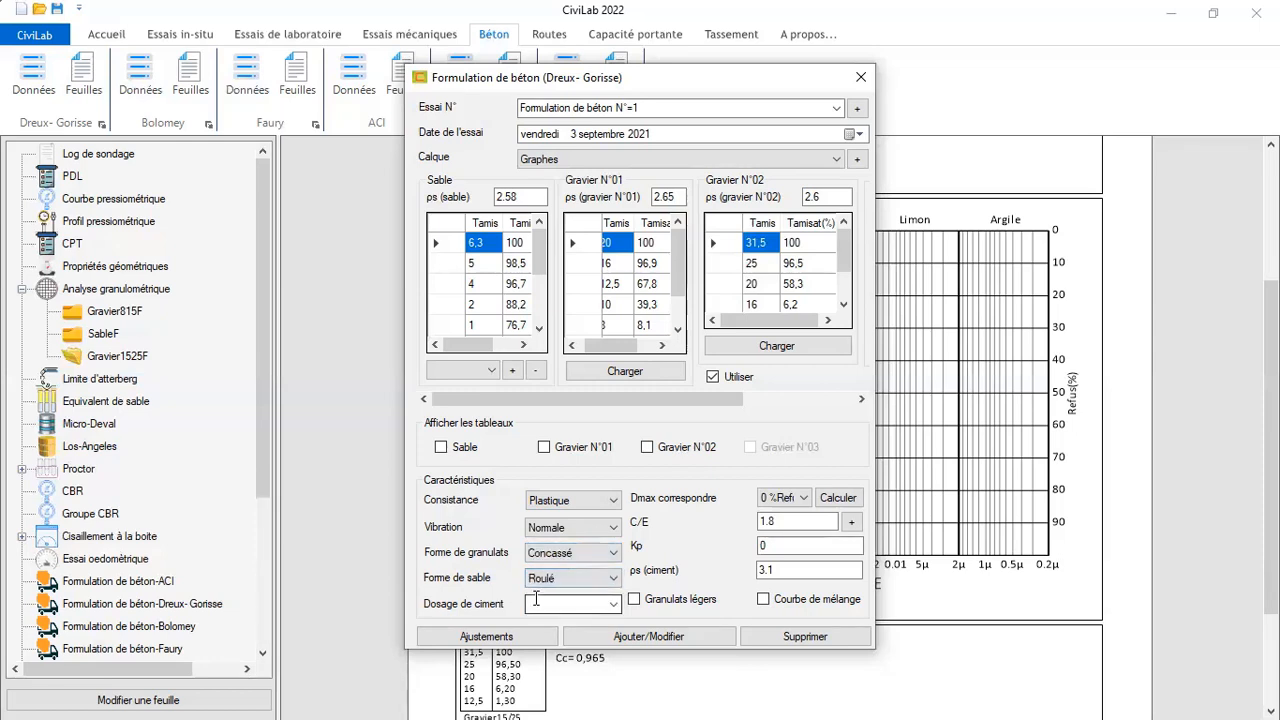
Set the cement dosage (Dosage de ciment) of the formulation to 350
left_click(570, 602)
left_click(613, 605)
left_click(613, 605)
left_click(613, 605)
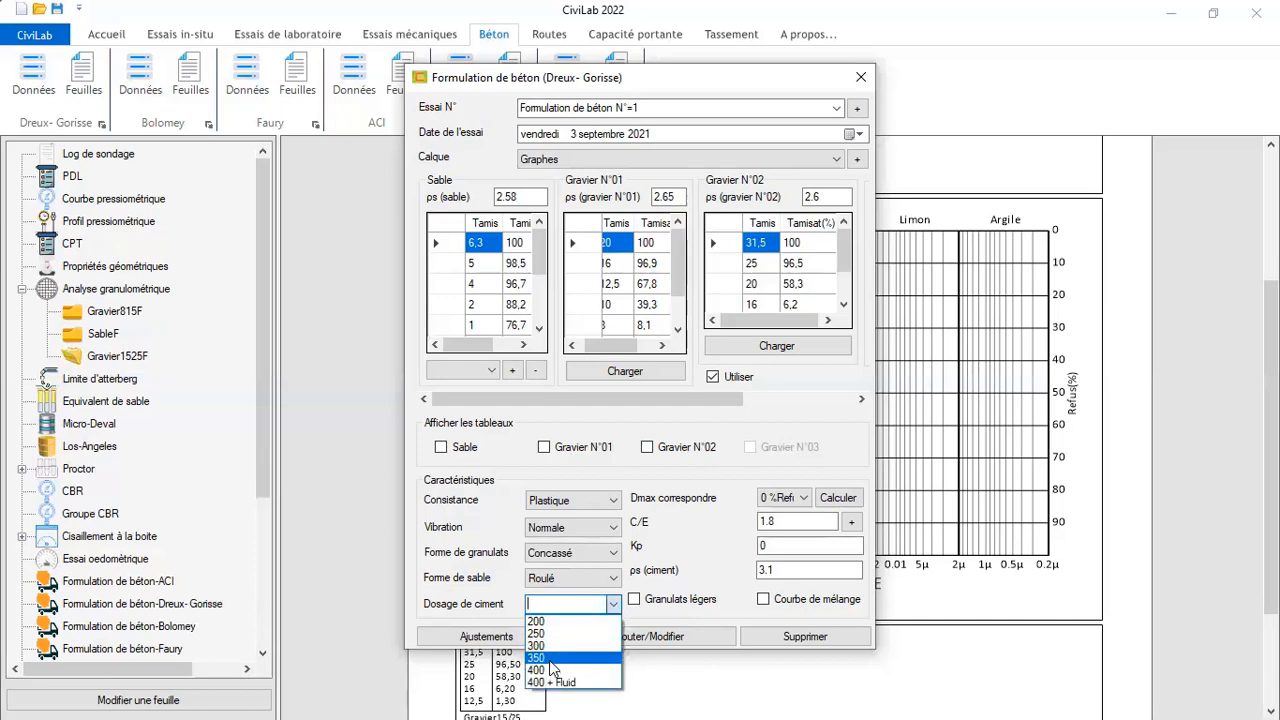
left_click(550, 660)
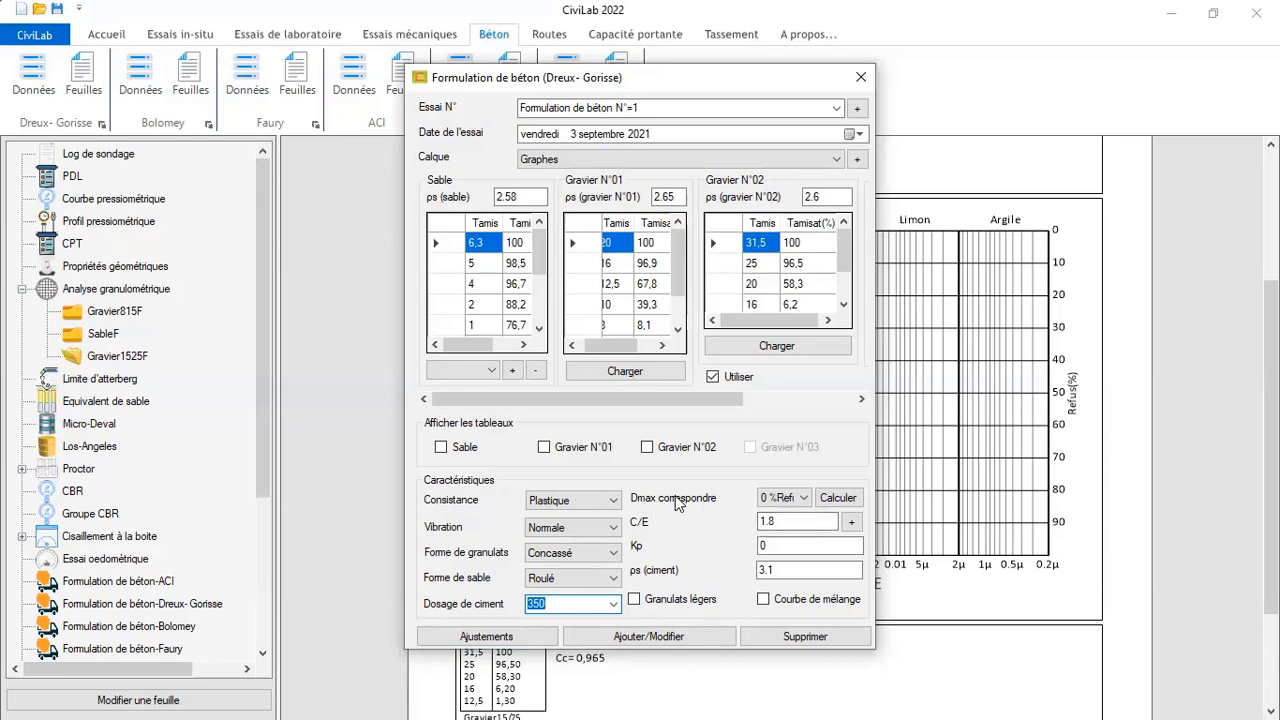
Calculate the refusal percentage that corresponds to Dmax and keep the calculated option
left_click(849, 503)
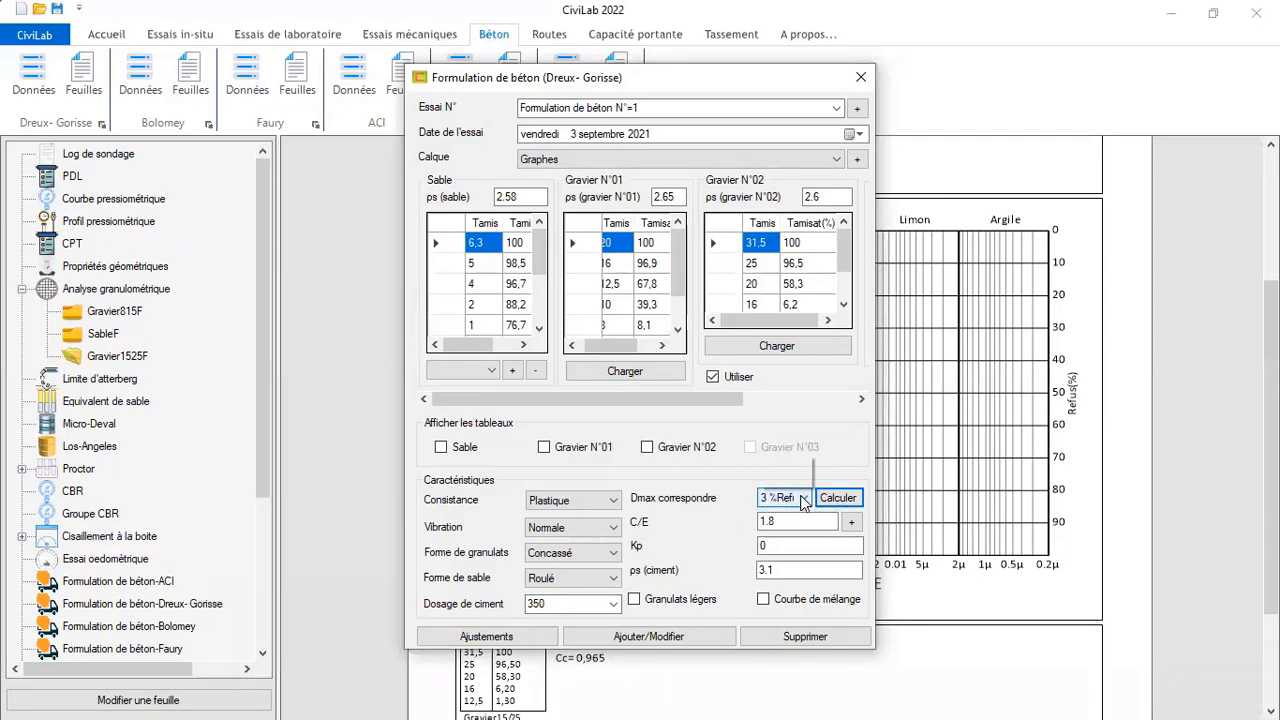
left_click(798, 499)
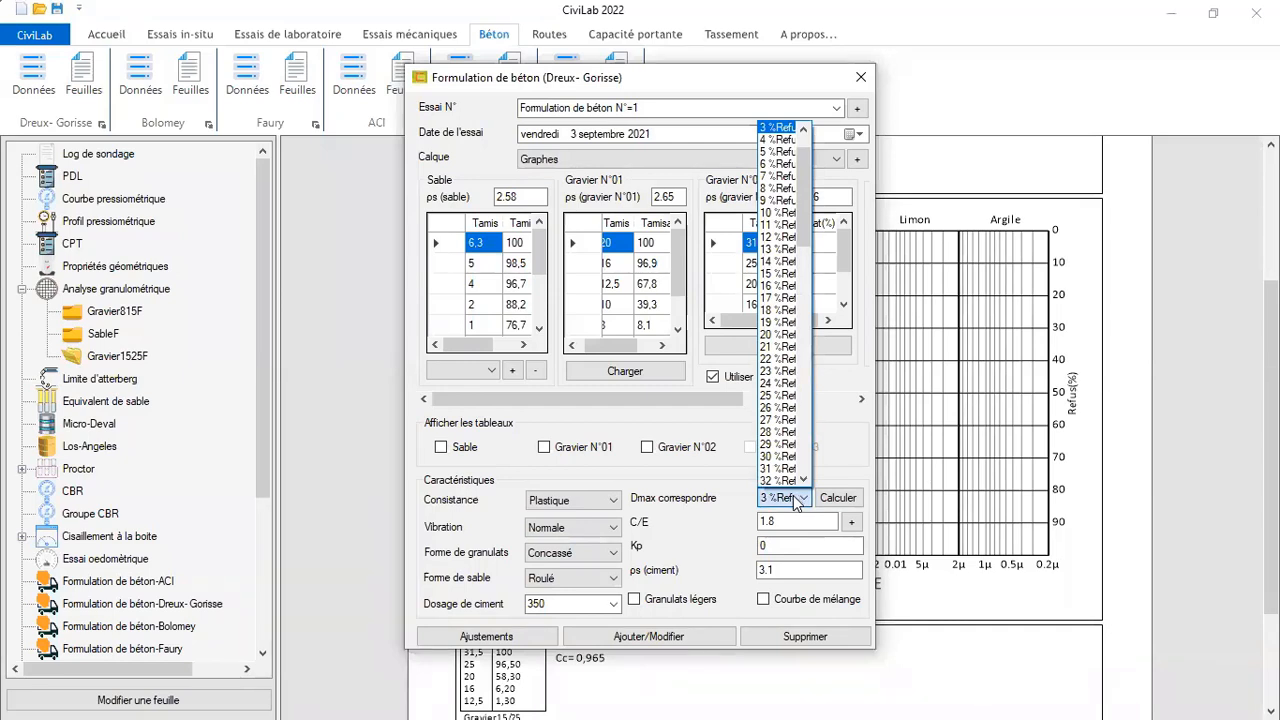
left_click(690, 528)
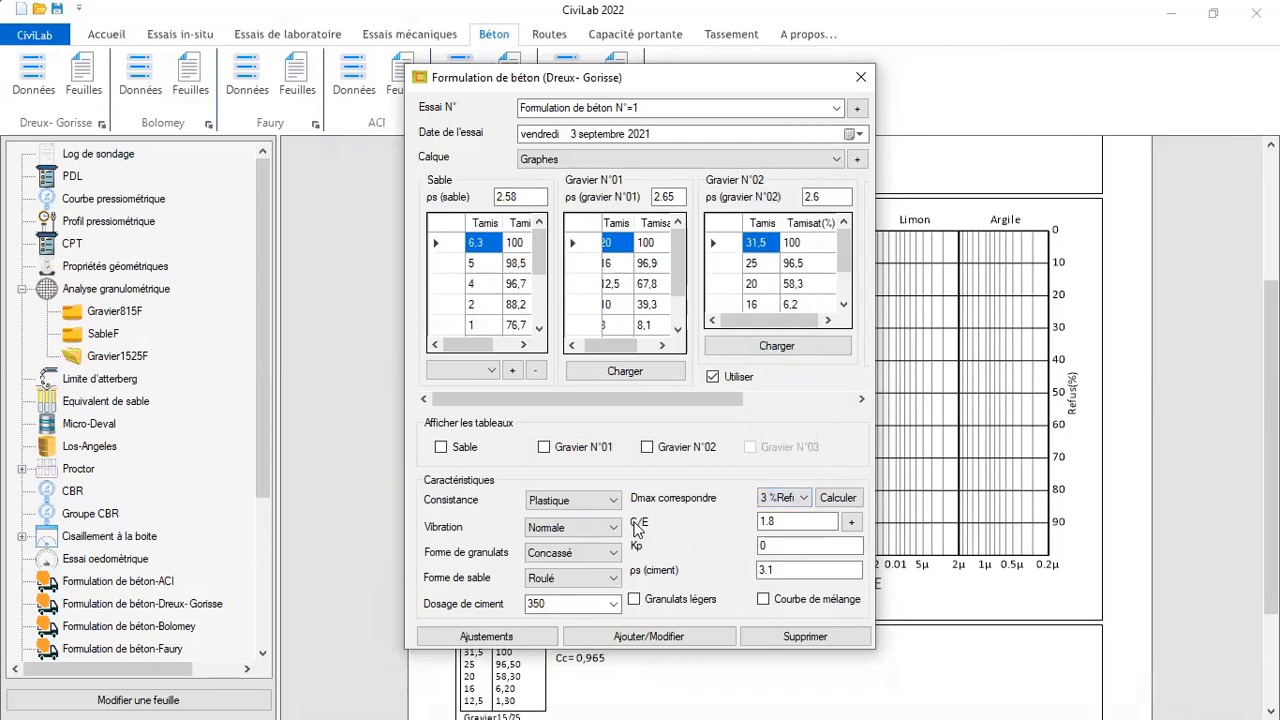
left_click(785, 520)
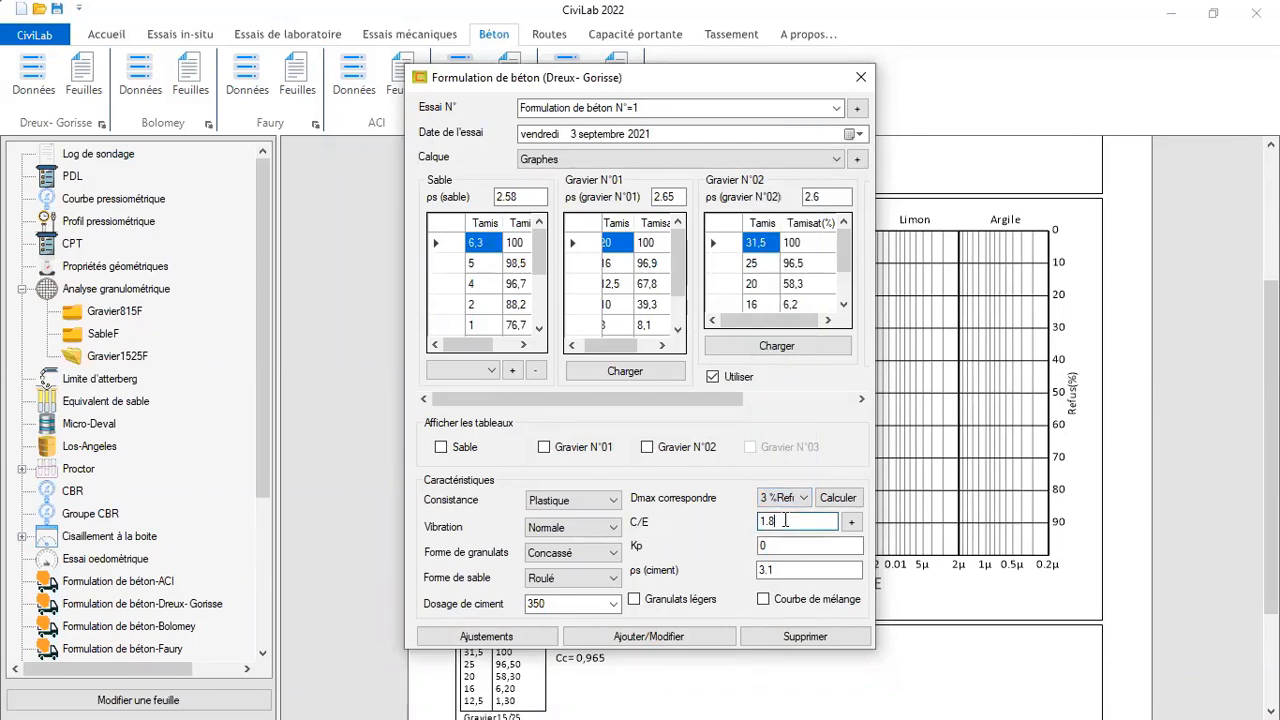
double_click(785, 520)
left_click(851, 521)
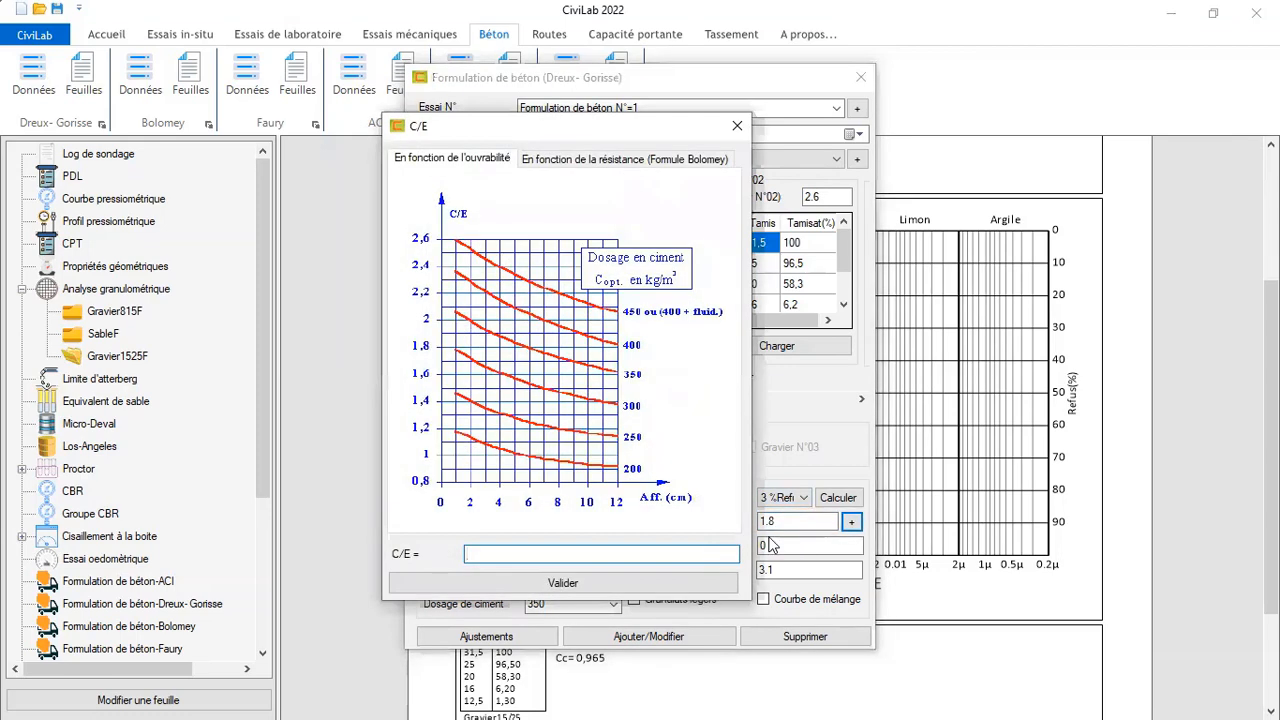
left_click(735, 125)
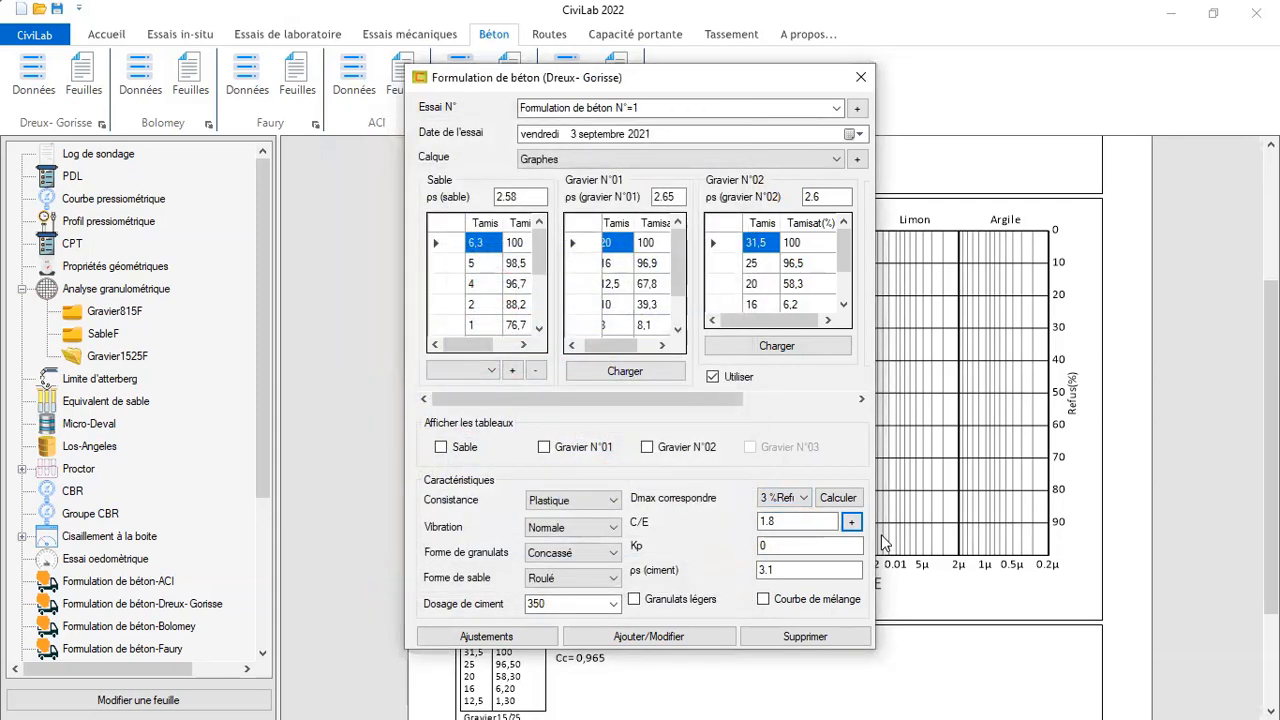
Open the C/E calculator and pick a C/E ratio of 1,73 from the workability chart
left_click(851, 521)
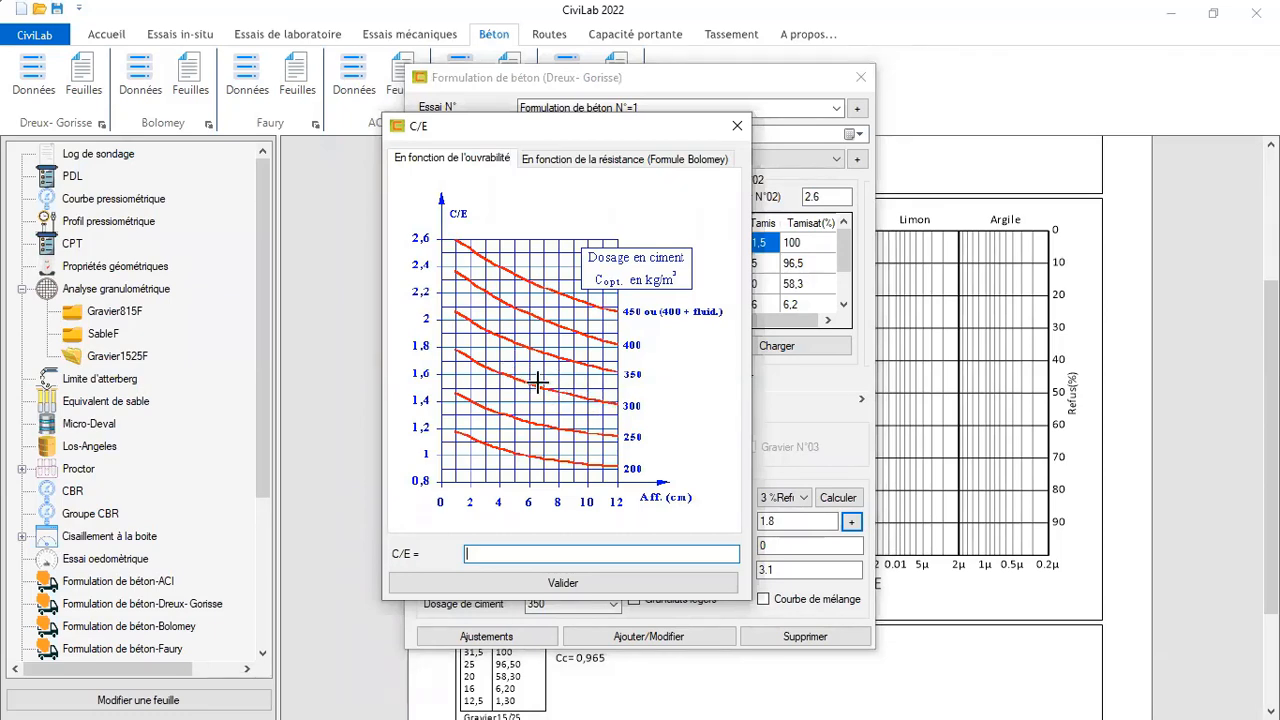
type("1,6")
left_click(561, 355)
For the strength-based Bolomey formula, set fc28 to 25 MPa and the cement class to 42.5 MPa
left_click(598, 162)
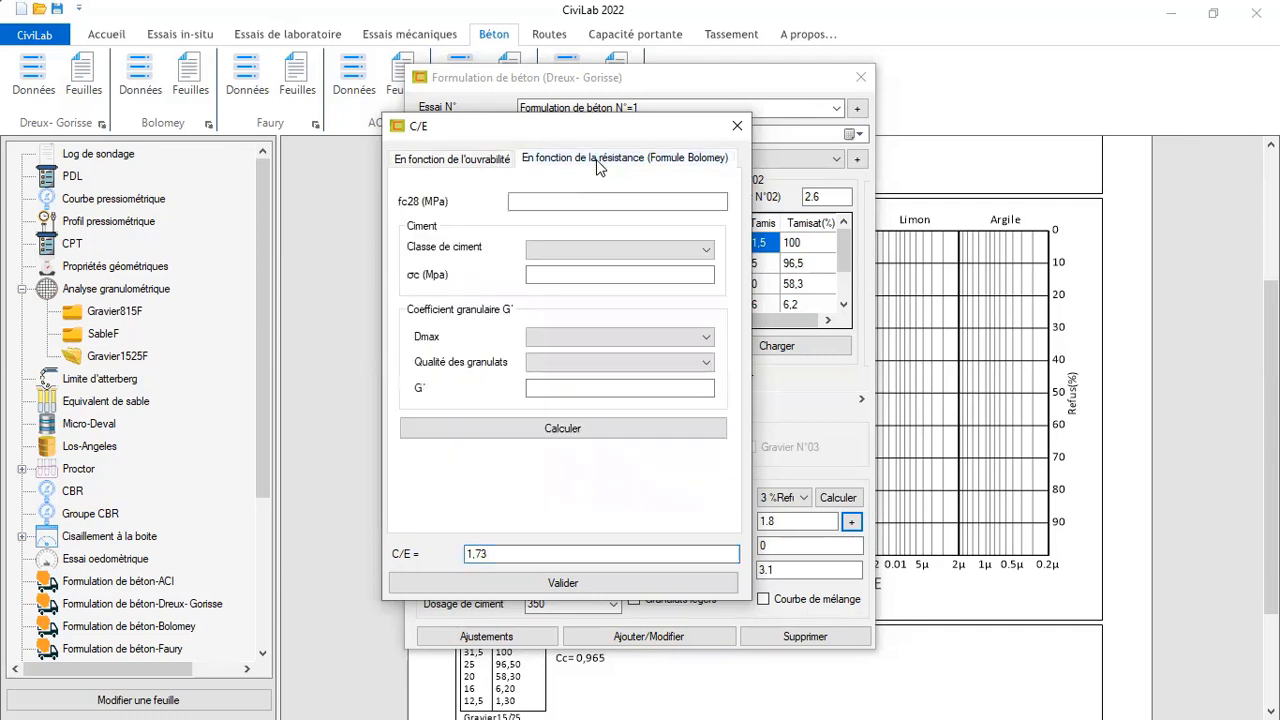
left_click(528, 203)
type("25")
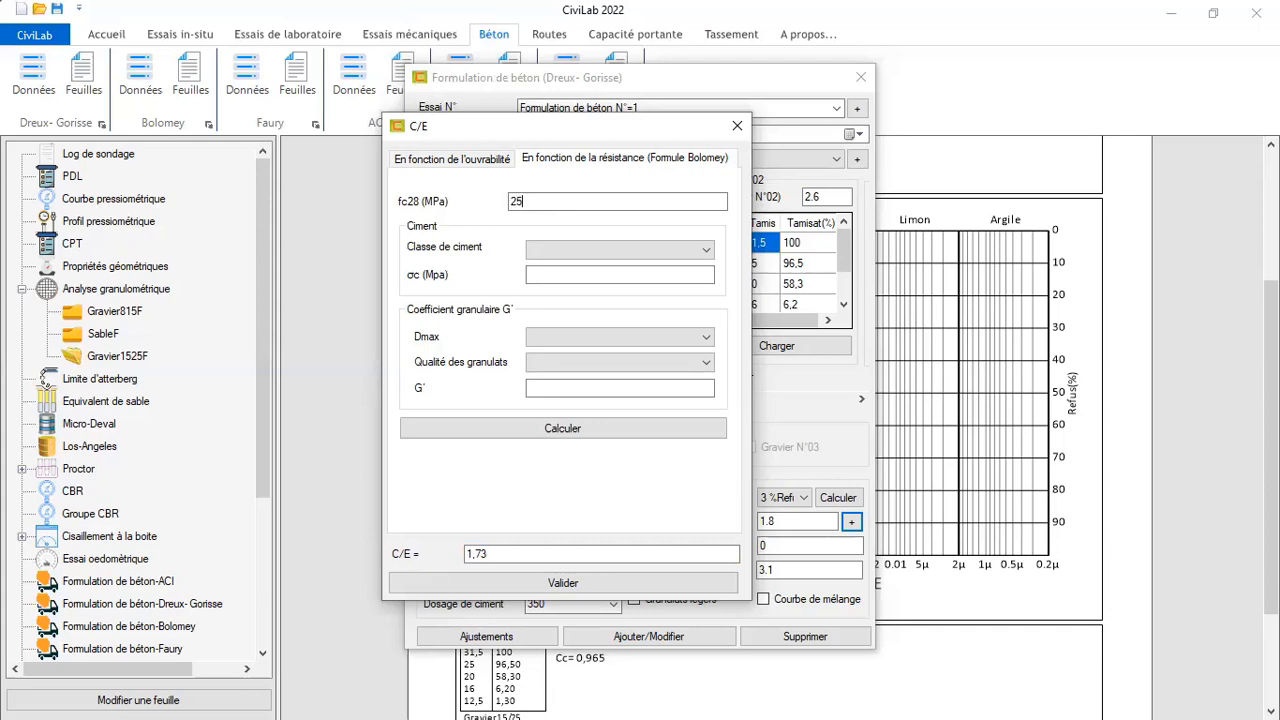
left_click(580, 250)
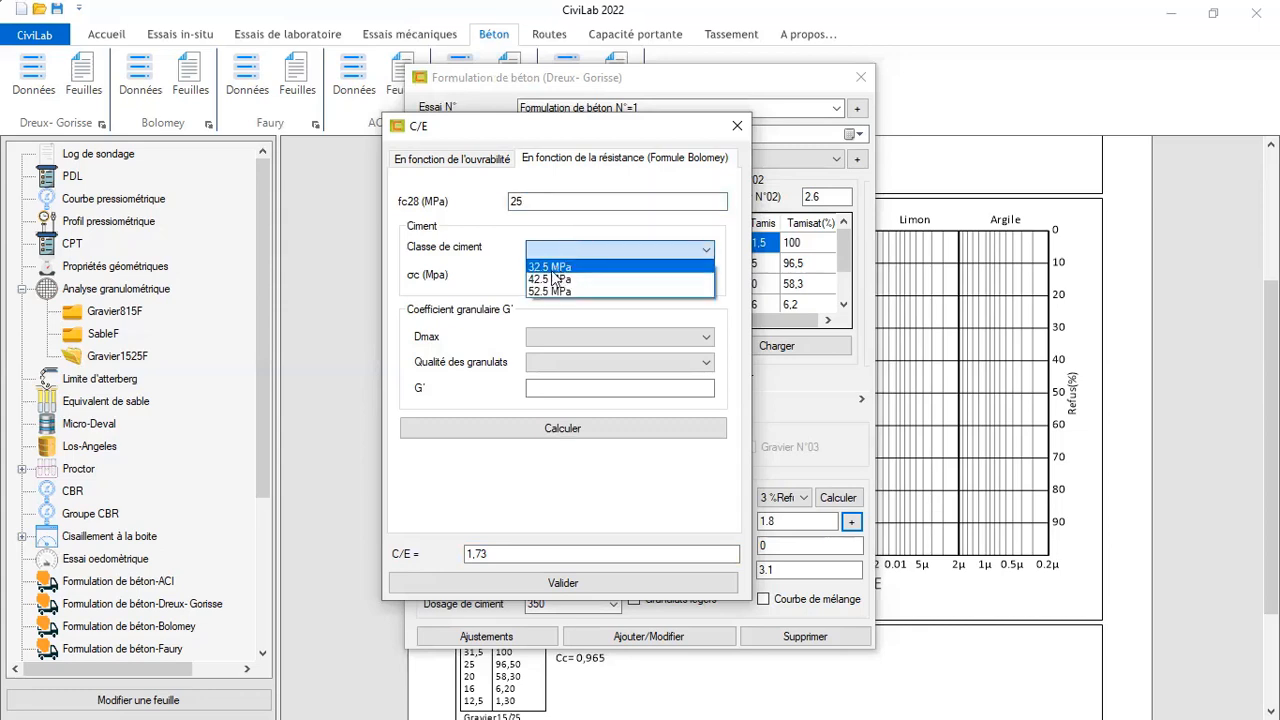
left_click(552, 279)
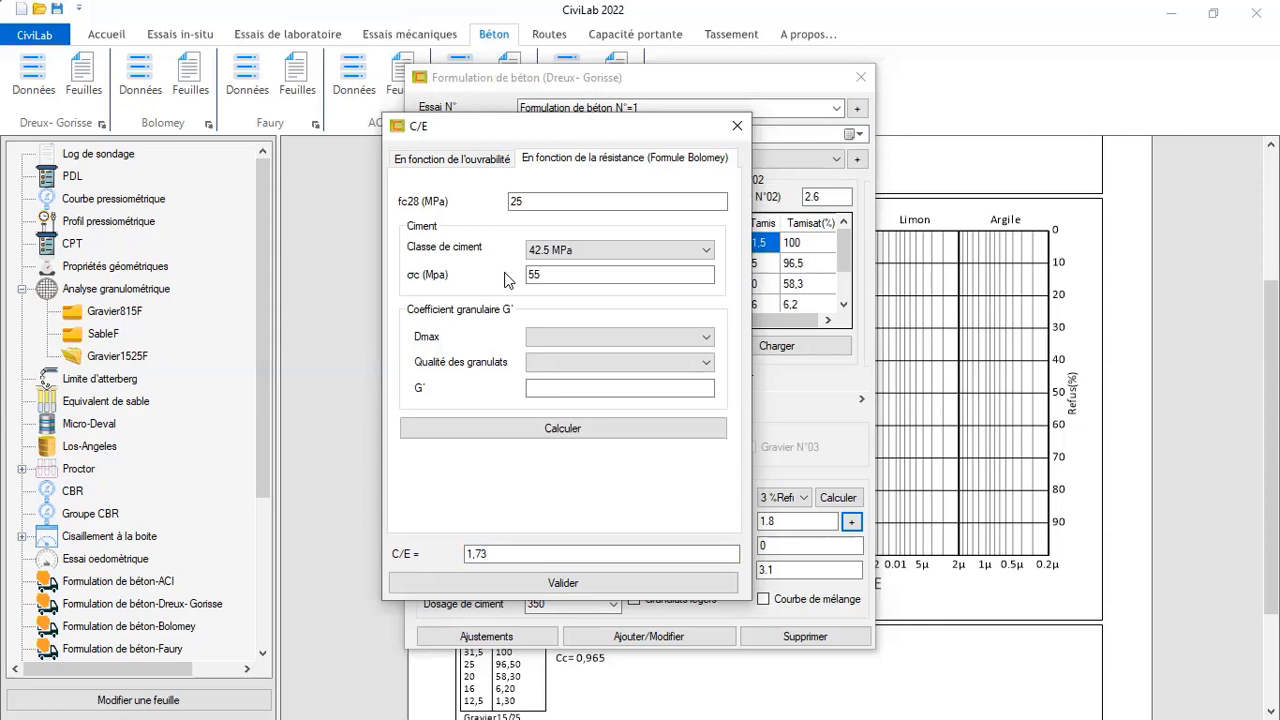
Set Dmax to 20mm ≤ D ≤ 31.5mm and the aggregate quality to Bonne, courante, then calculate C/E and apply it to the formulation
left_click(581, 339)
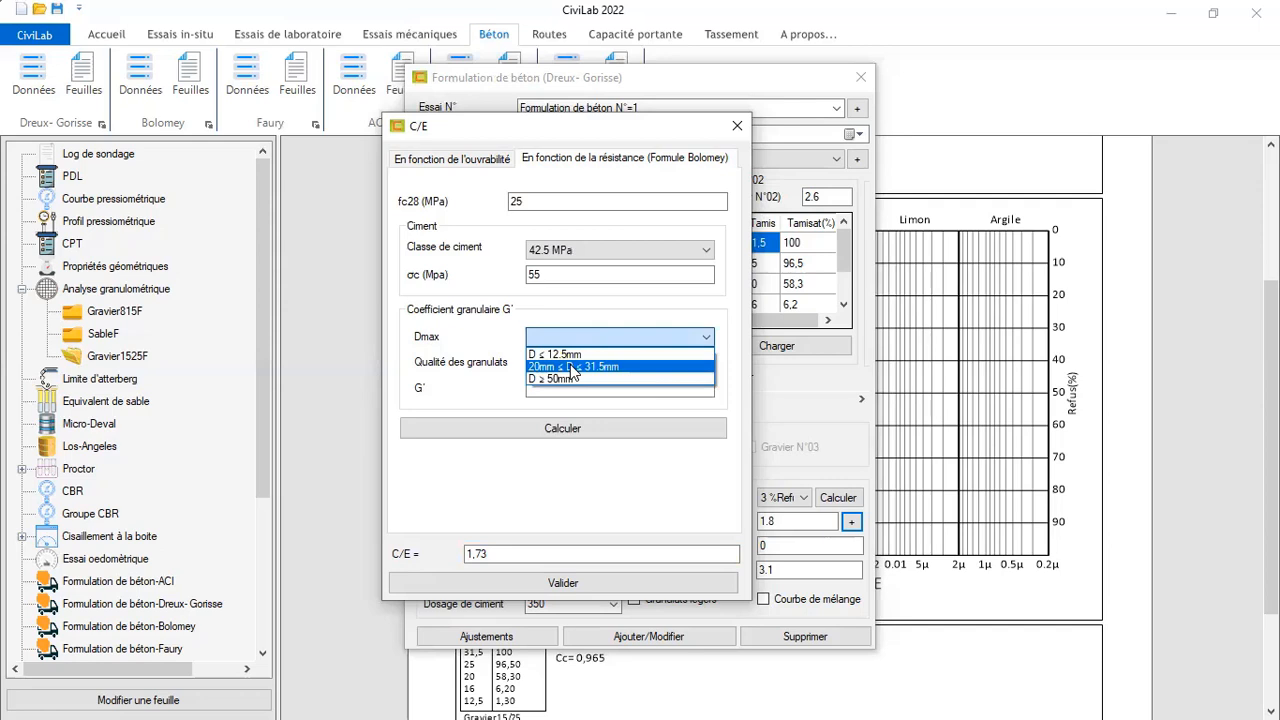
left_click(572, 367)
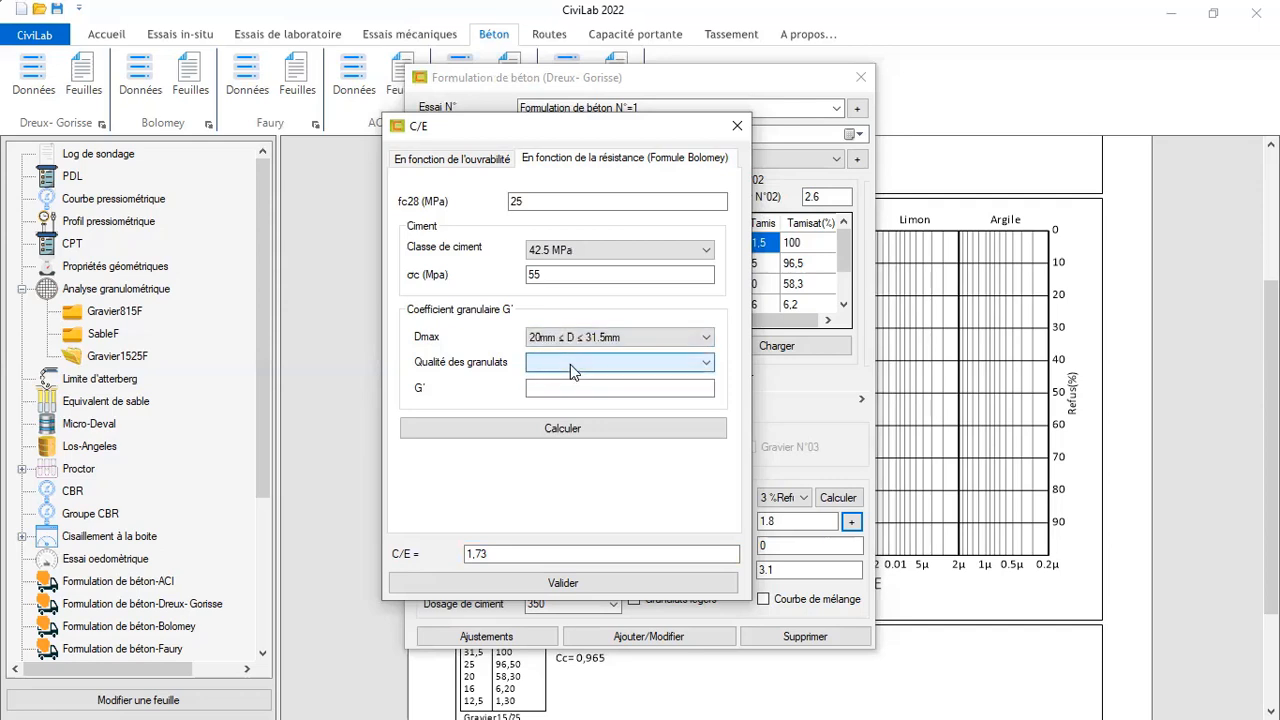
left_click(707, 366)
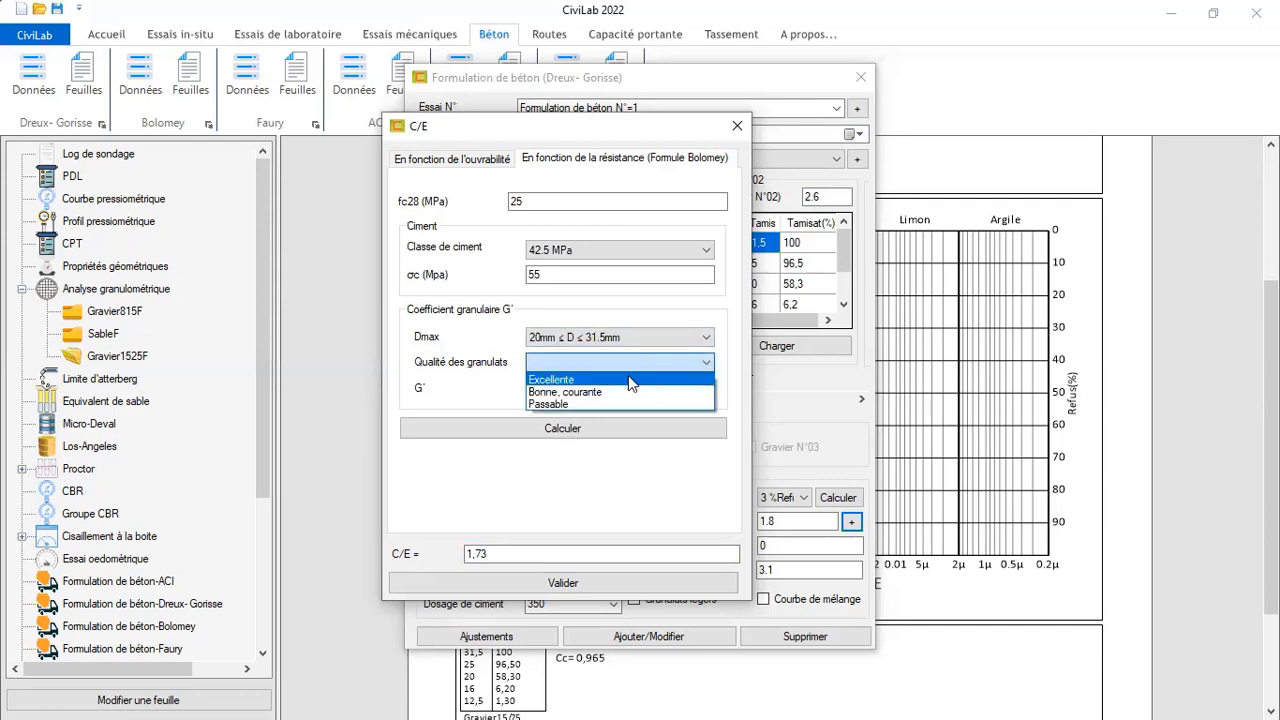
left_click(568, 393)
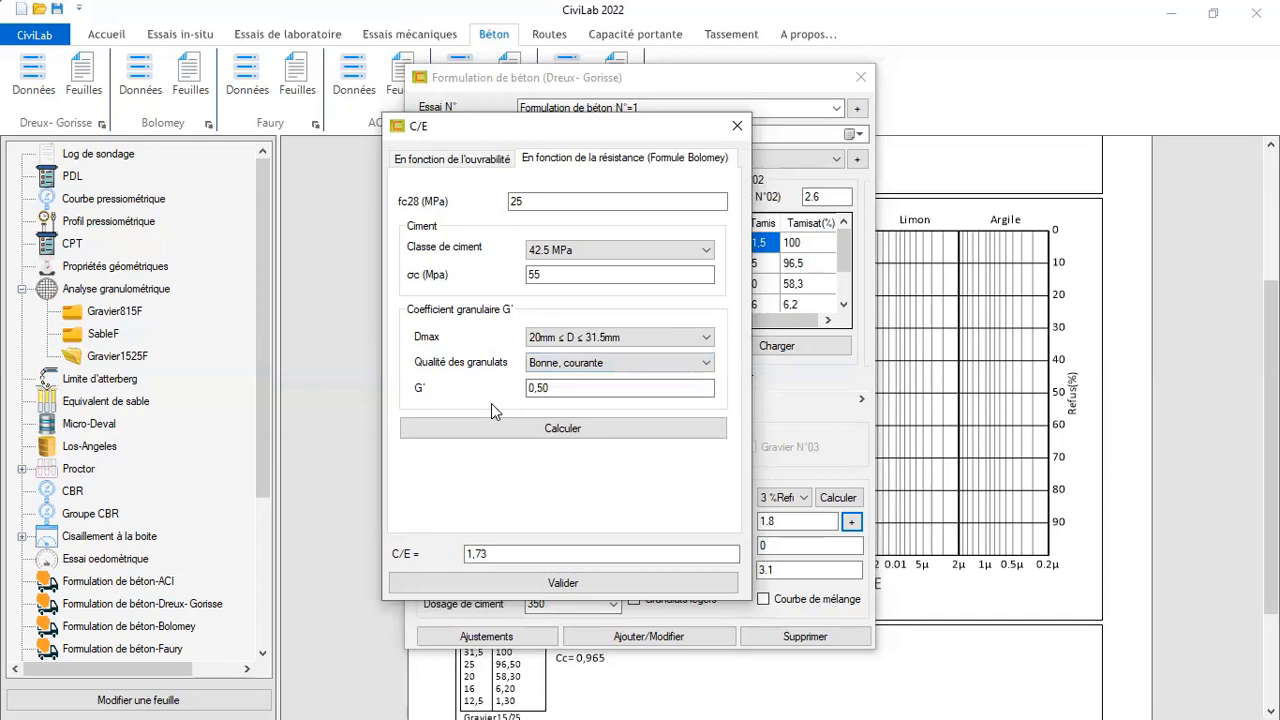
left_click(562, 430)
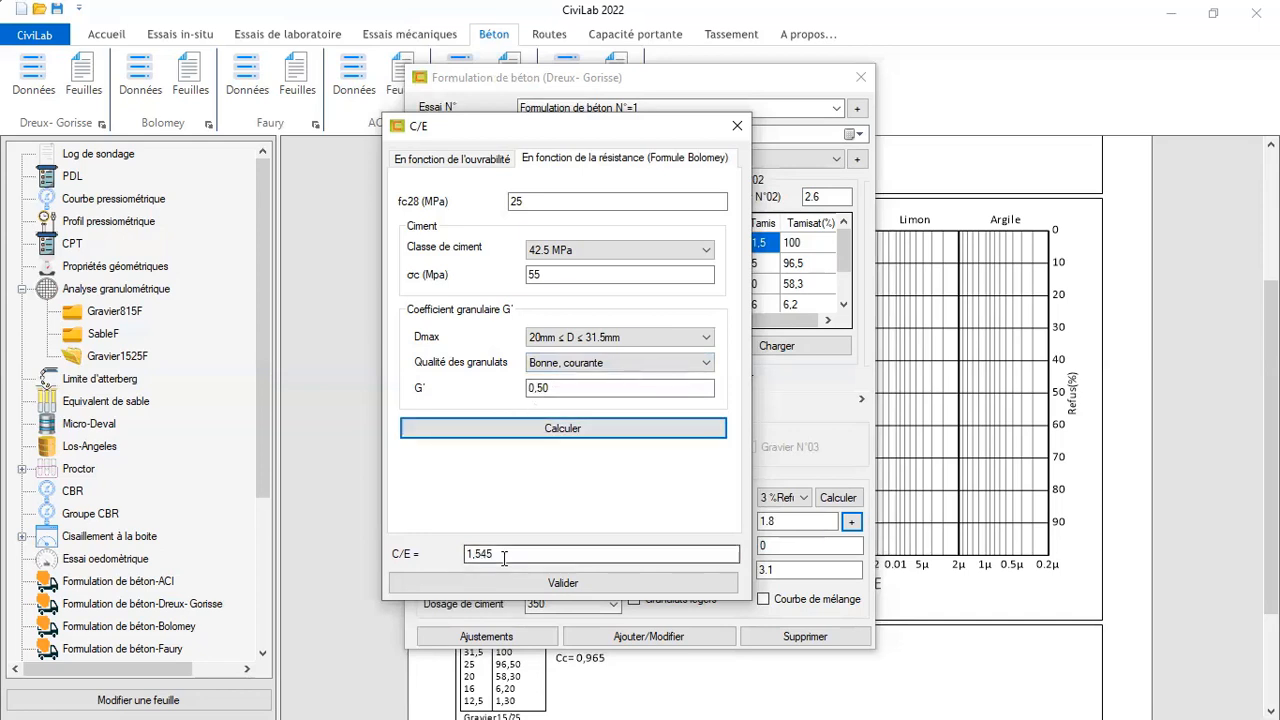
left_click_drag(500, 556, 430, 563)
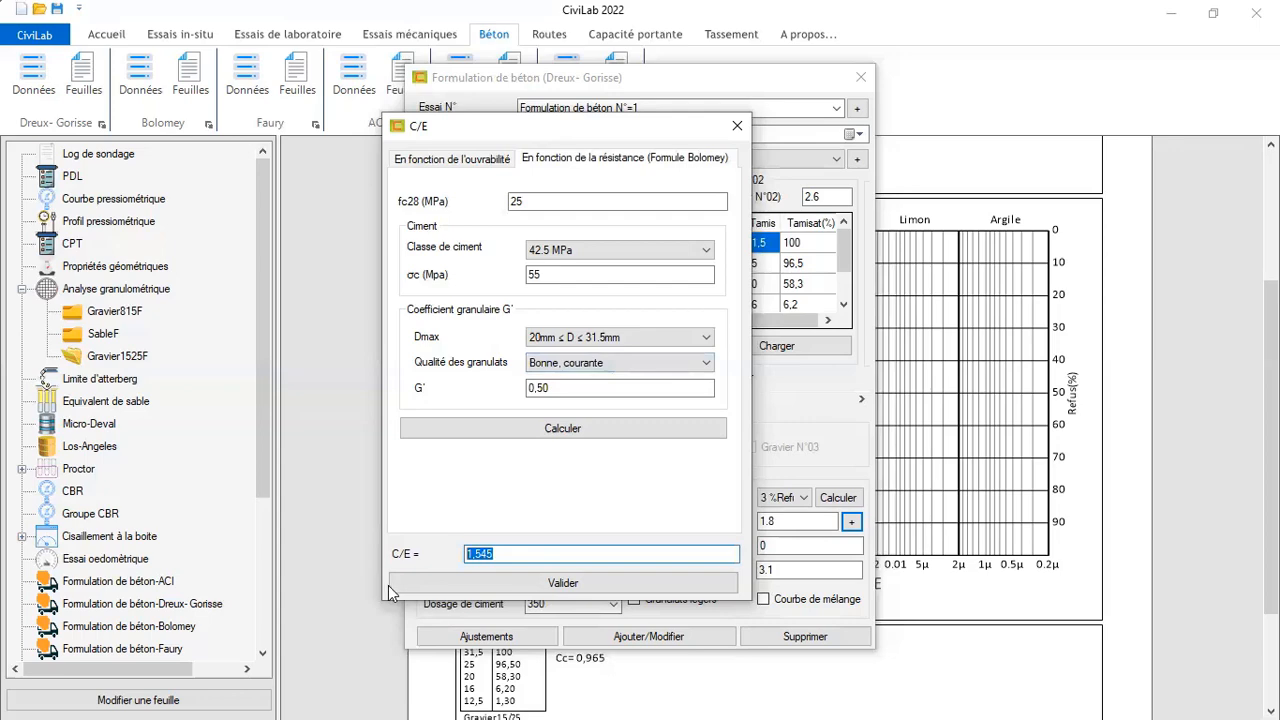
left_click(553, 584)
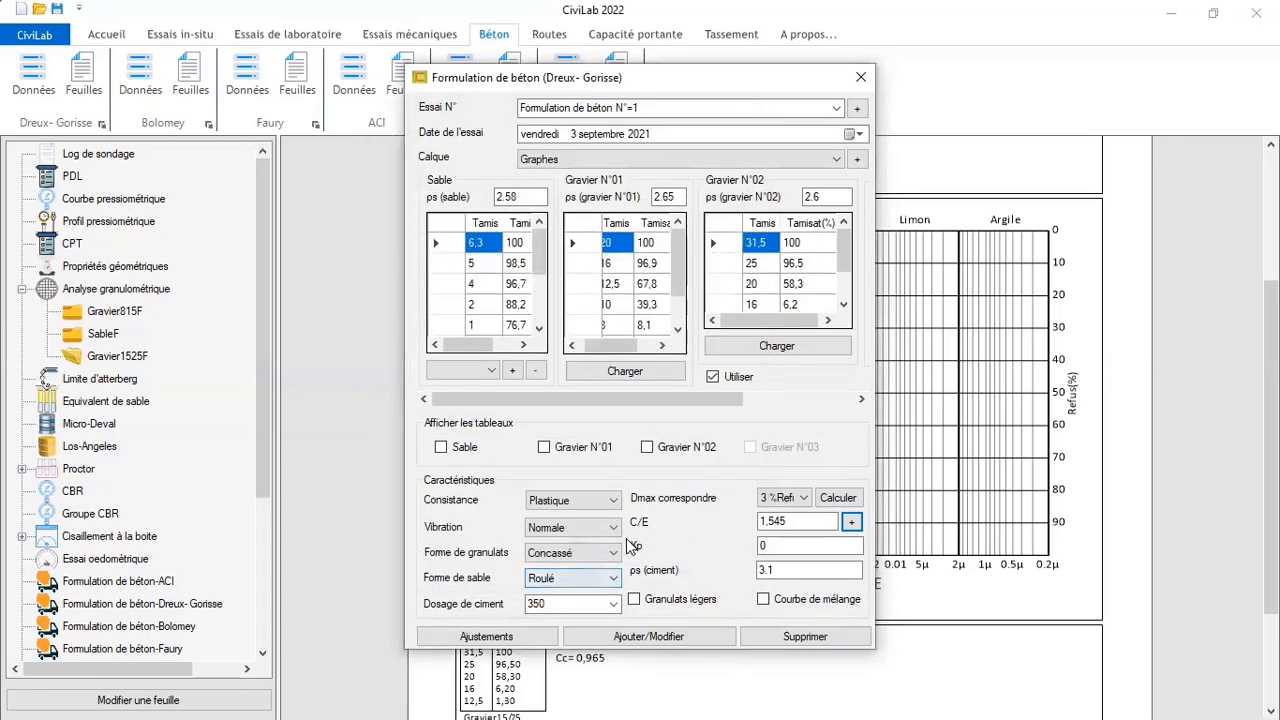
Keep the default Kp and cement density, and add the Dreux-Gorisse formulation to the project
mouse_move(634, 548)
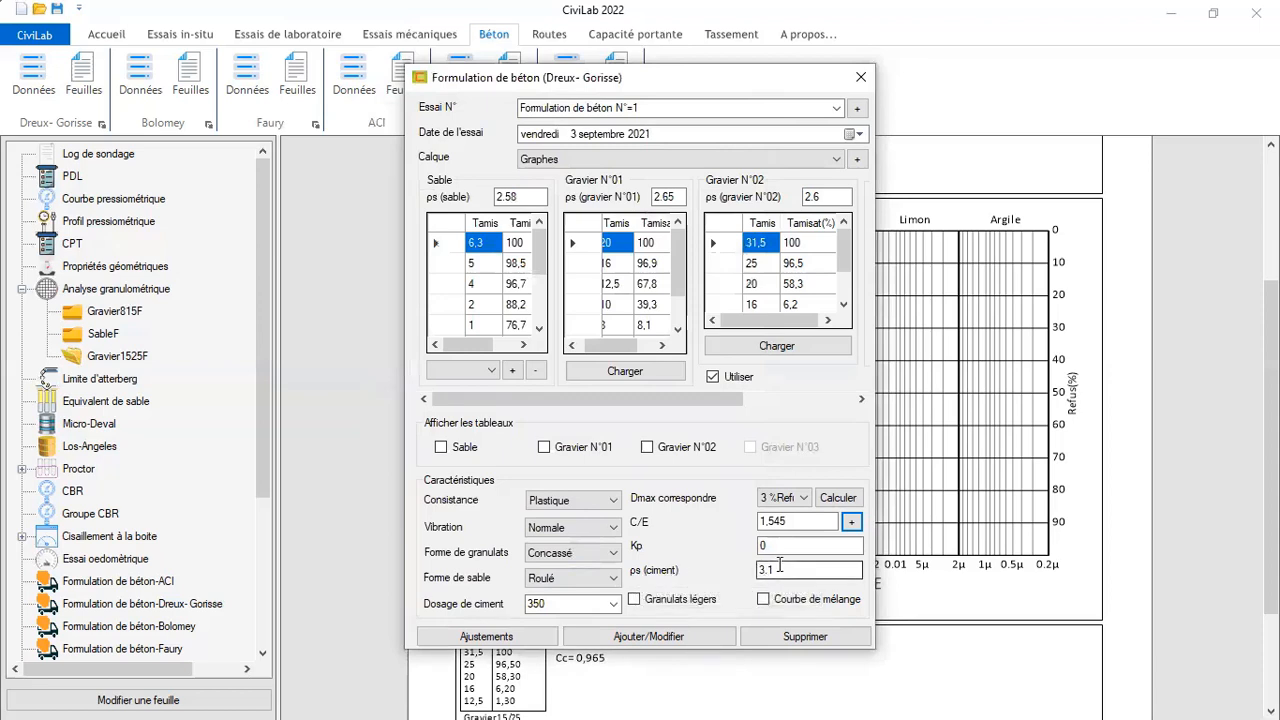
key("Tab")
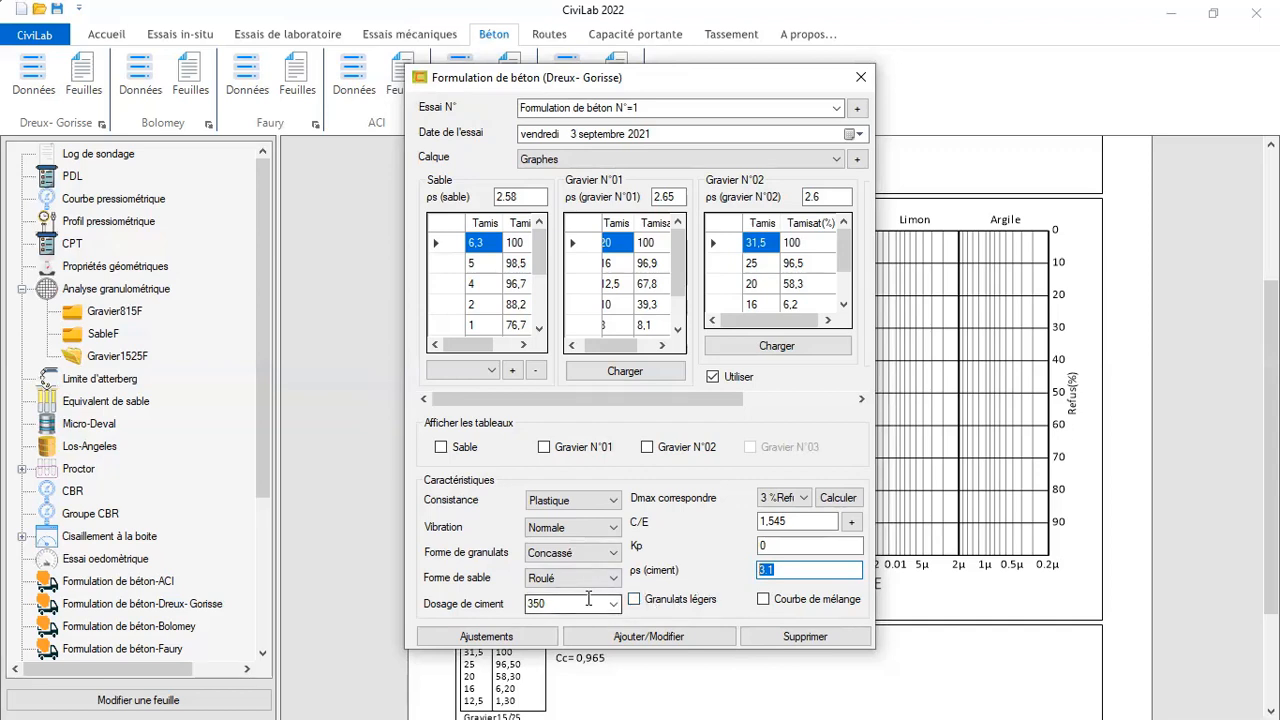
left_click(636, 640)
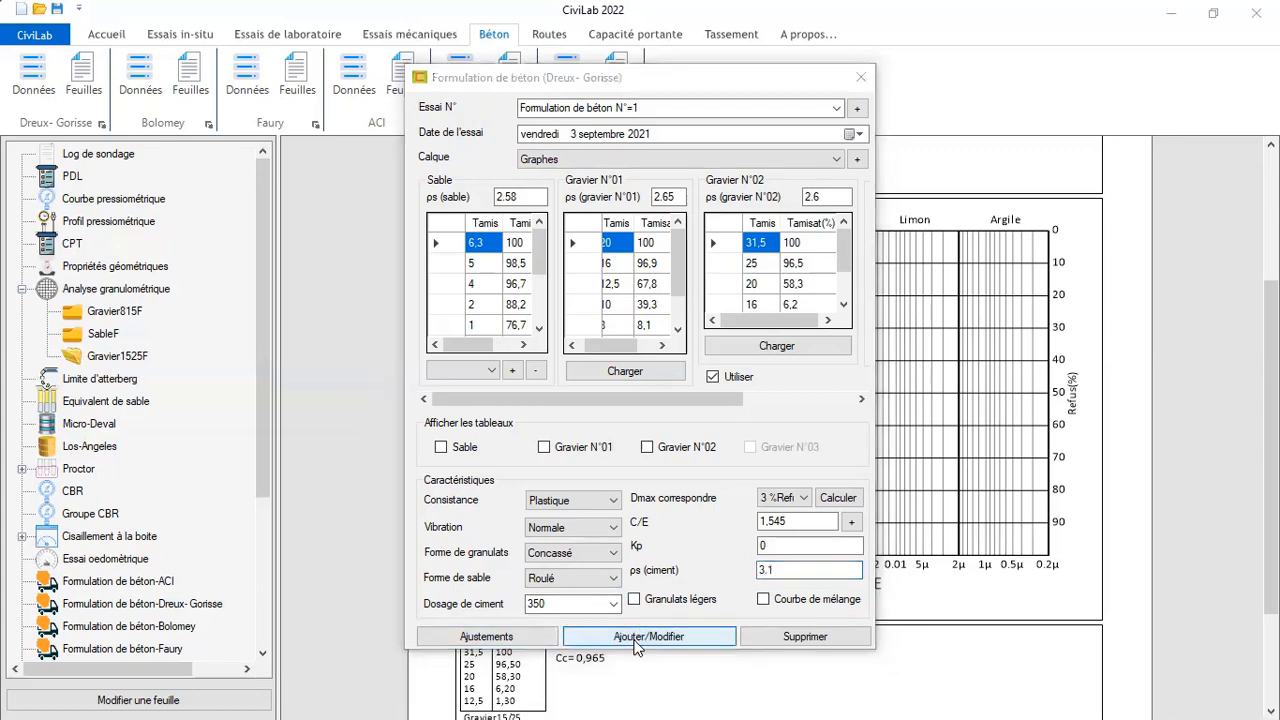
Create a Dreux-Gorisse sheet that displays Formulation de béton N°=1 and add it to the project
left_click(686, 437)
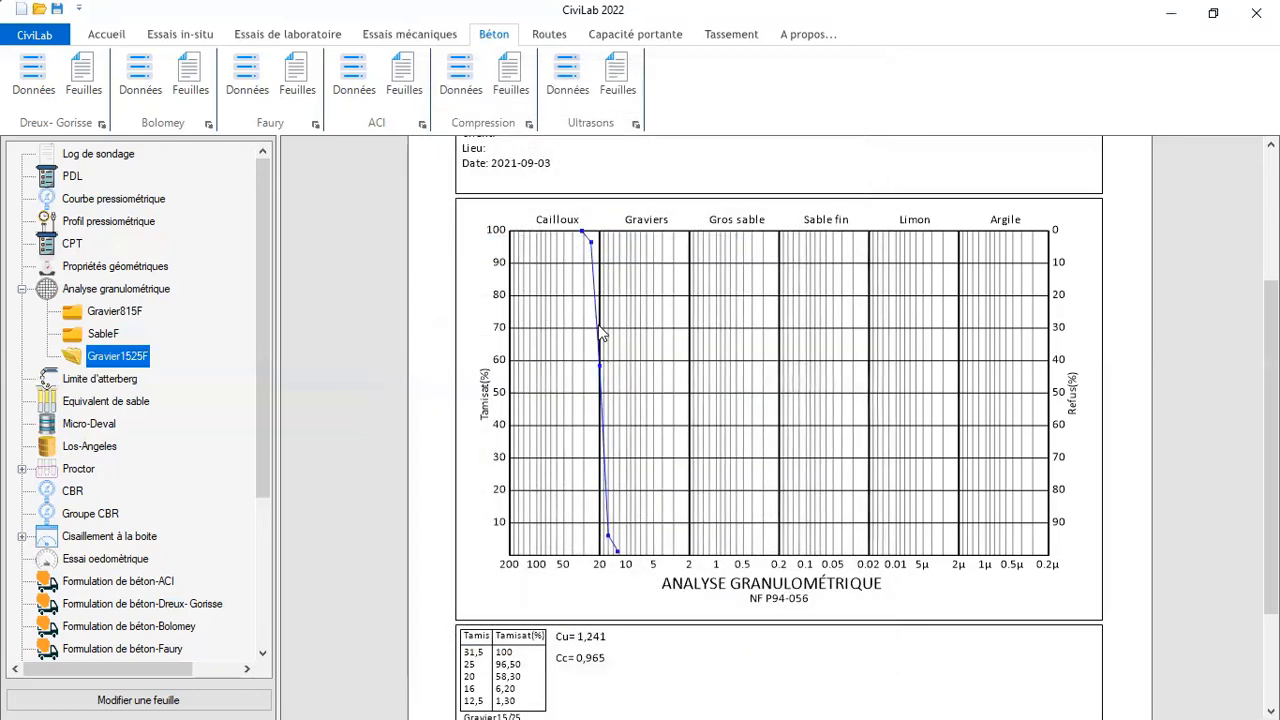
left_click(83, 72)
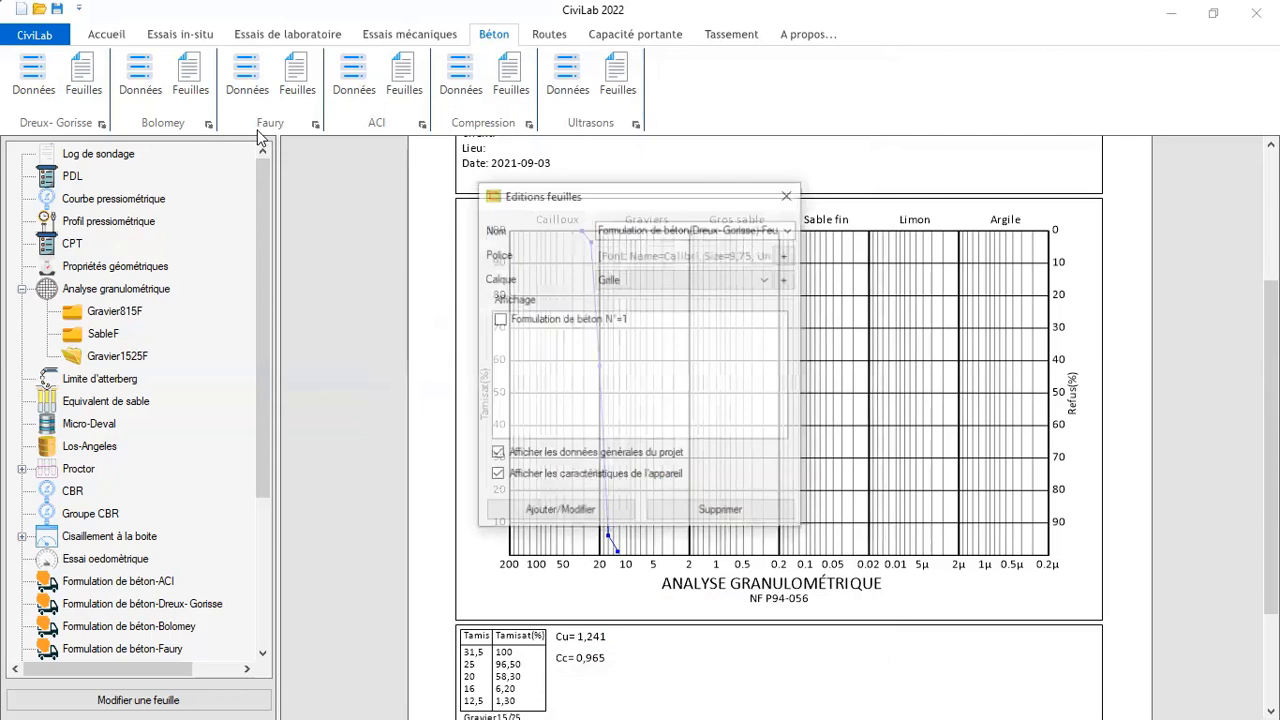
left_click(570, 326)
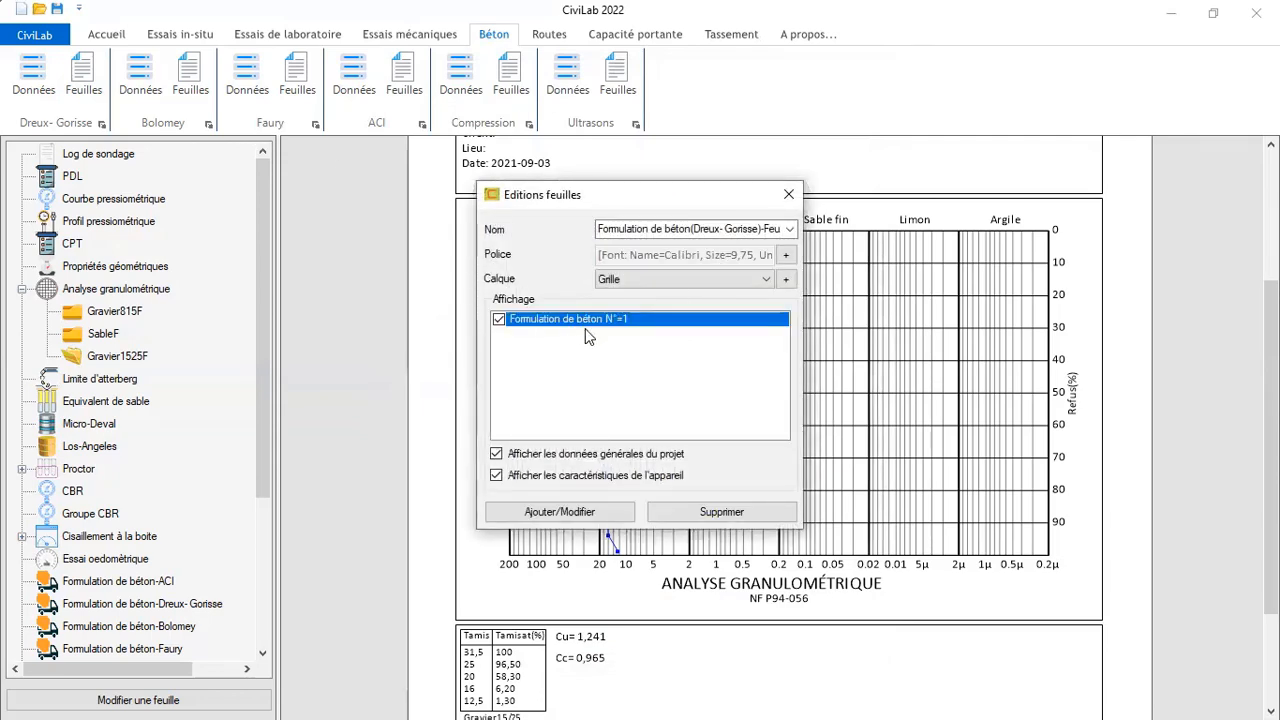
left_click(594, 512)
left_click(686, 437)
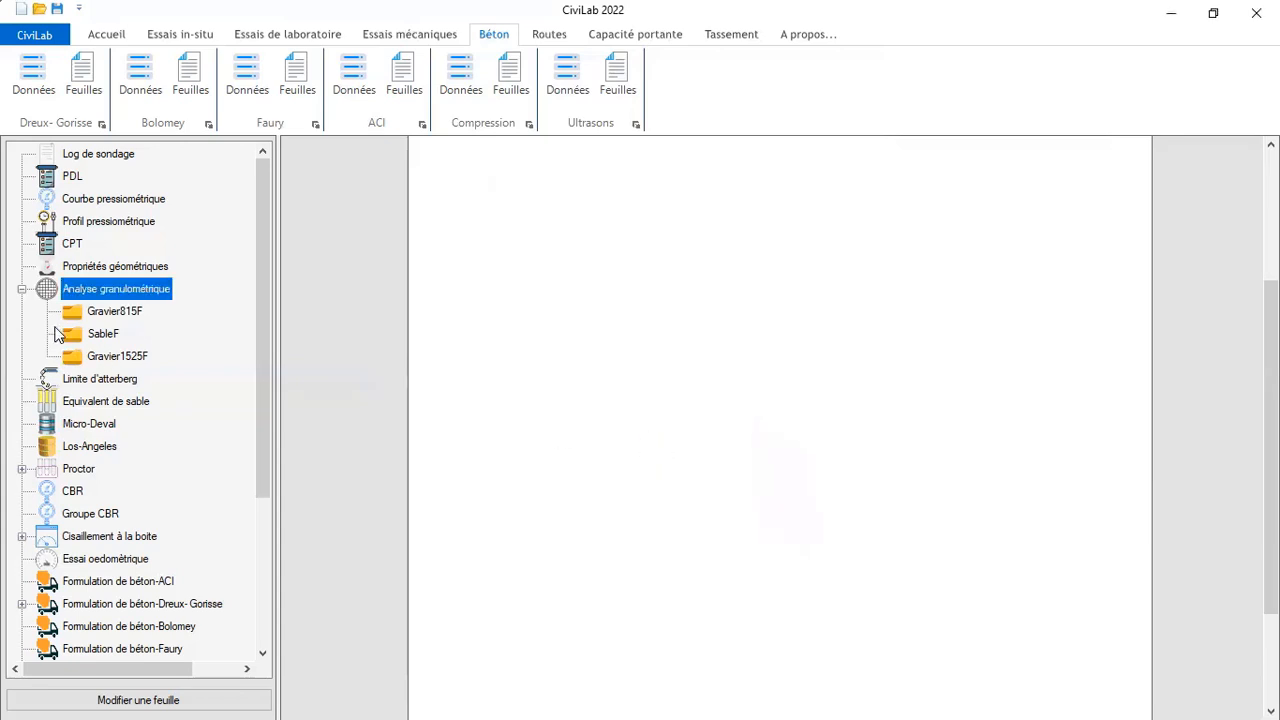
Collapse the grading analyses, open the new Dreux-Gorisse sheet and examine its grading curves and proportions table
left_click(21, 290)
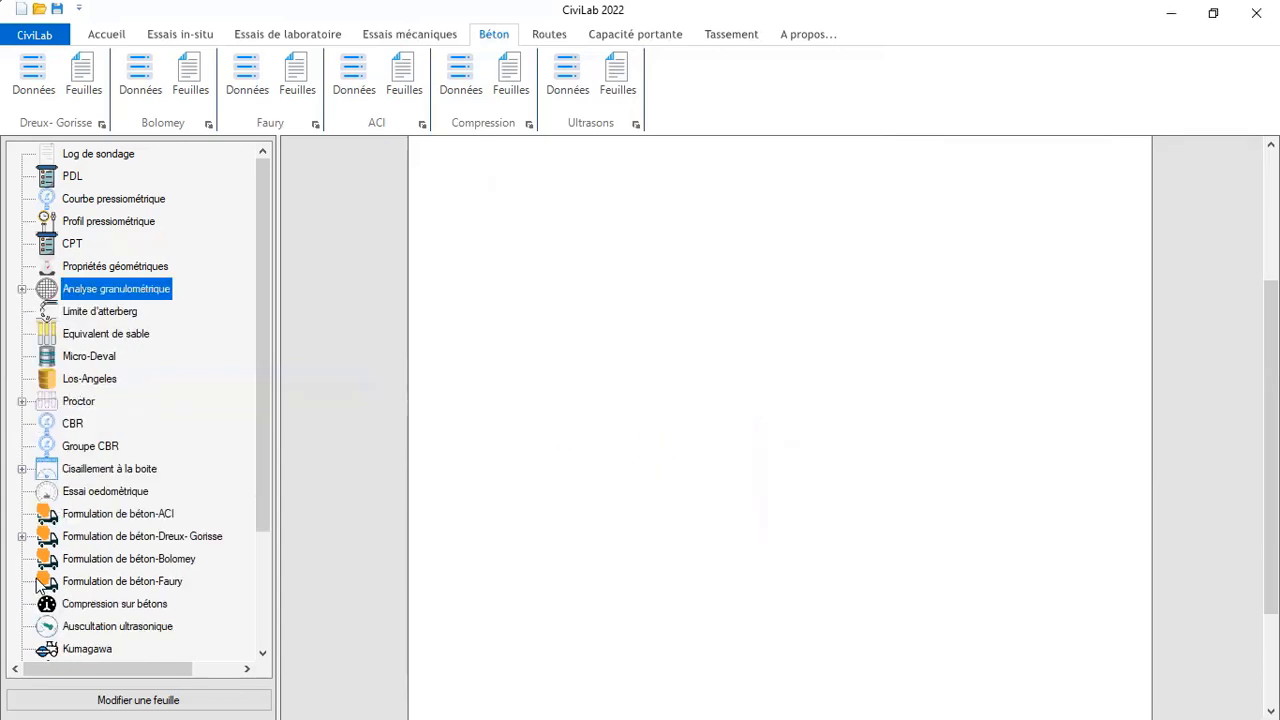
left_click(21, 536)
left_click(135, 560)
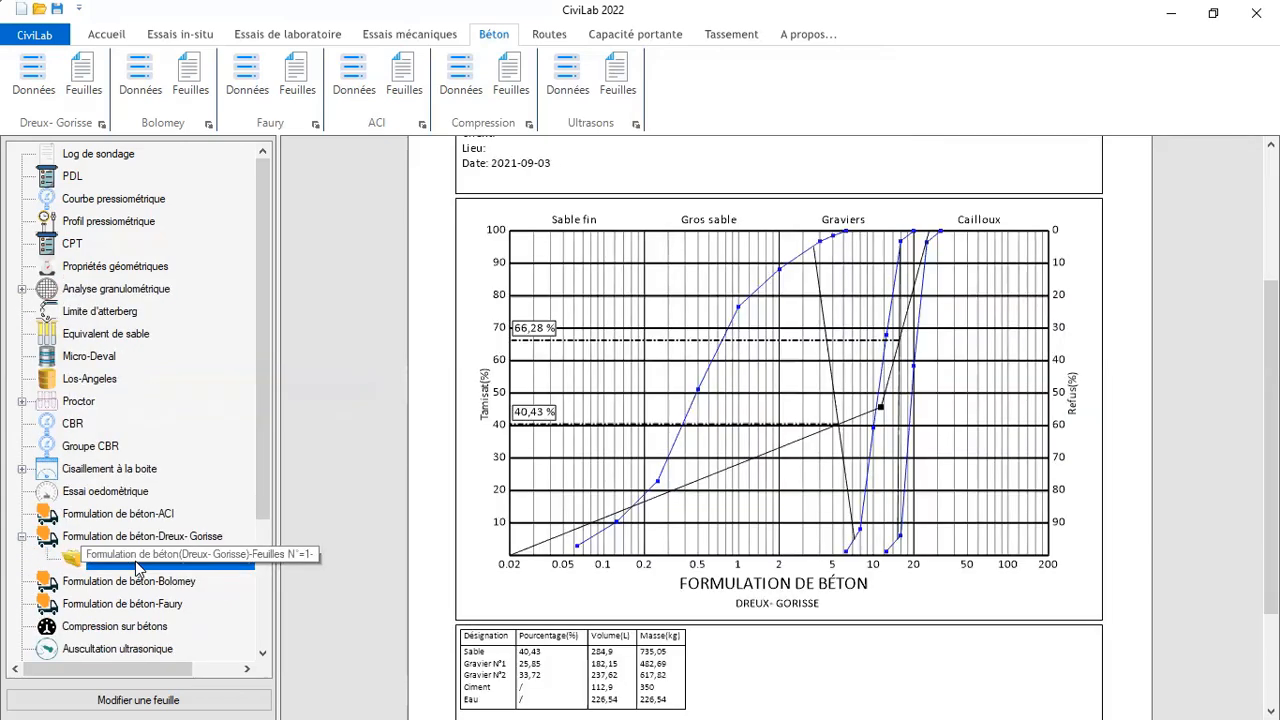
scroll(914, 449, "down", 5)
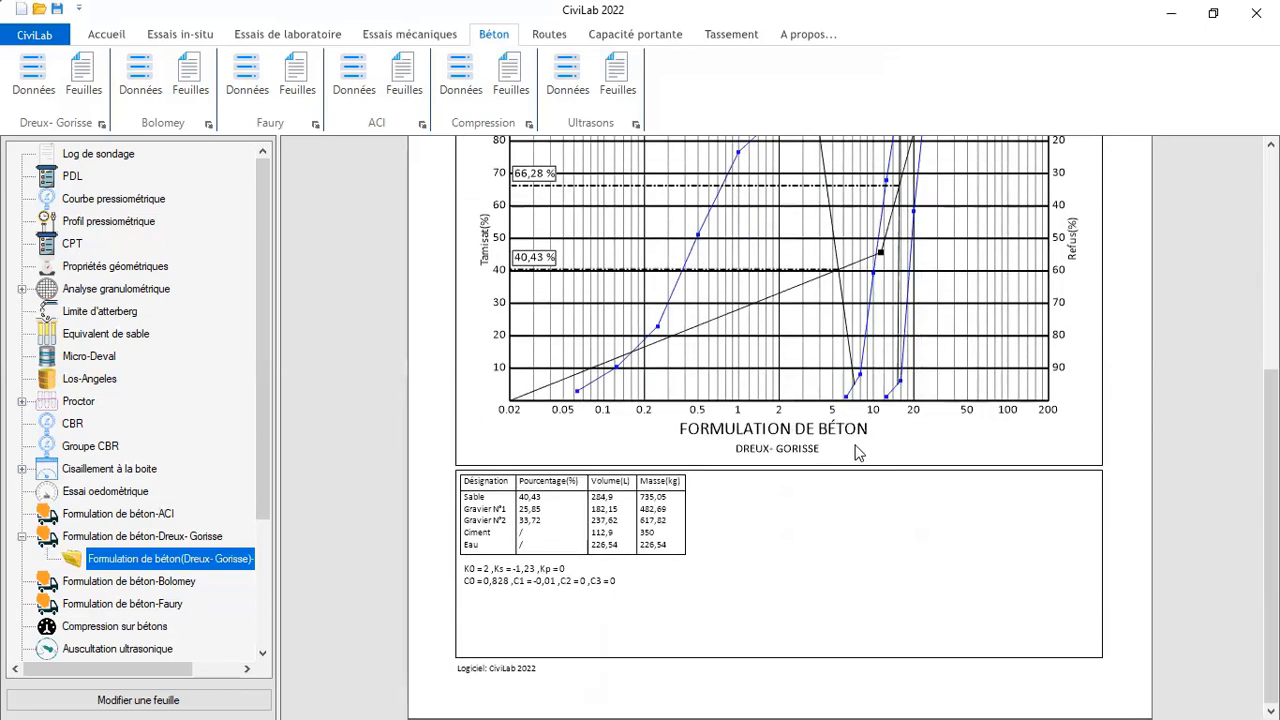
scroll(830, 448, "up", 4)
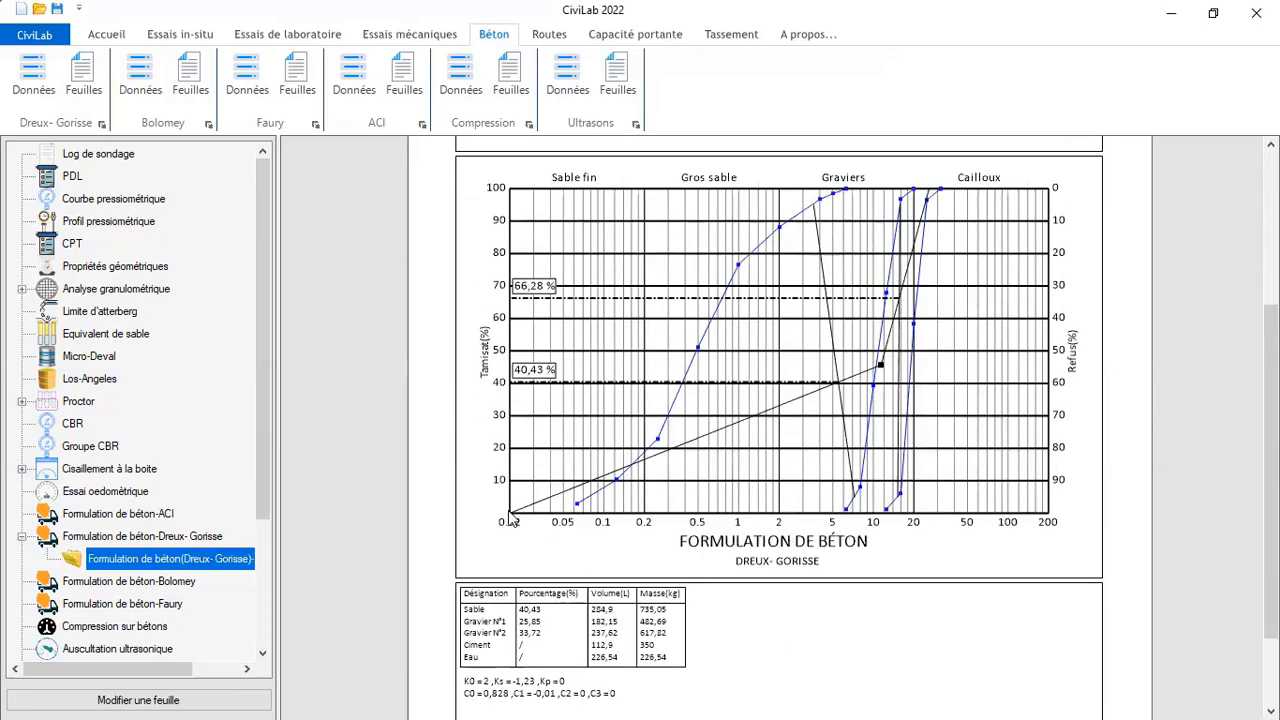
scroll(600, 575, "down", 2)
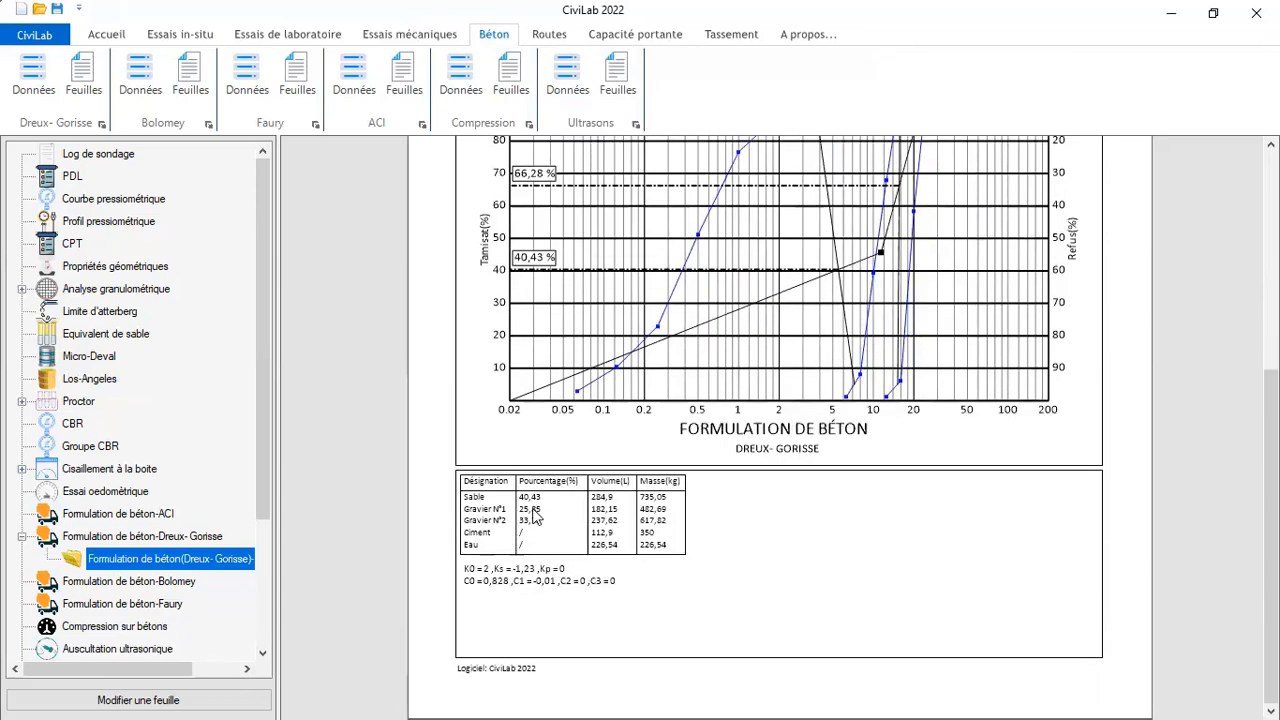
Zoom the sheet to 150% and read the table of percentages, volumes and masses
left_click(106, 34)
left_click(237, 102)
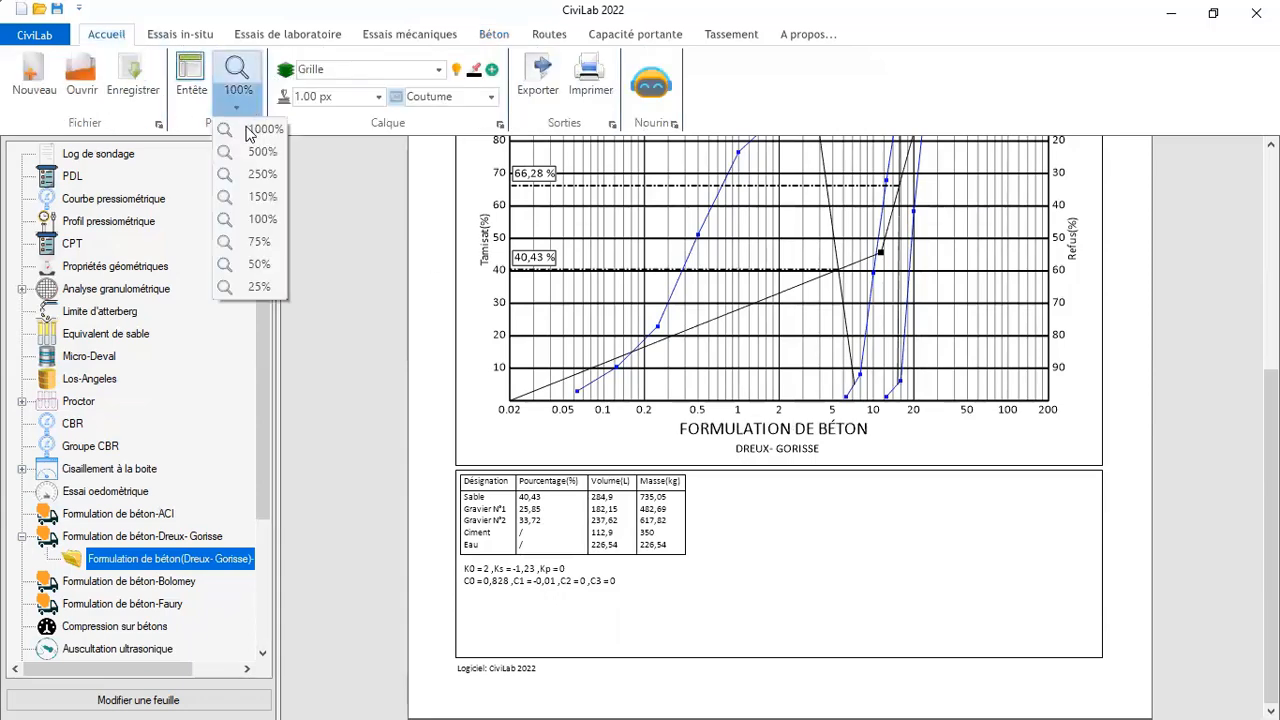
left_click(260, 198)
scroll(508, 343, "down", 10)
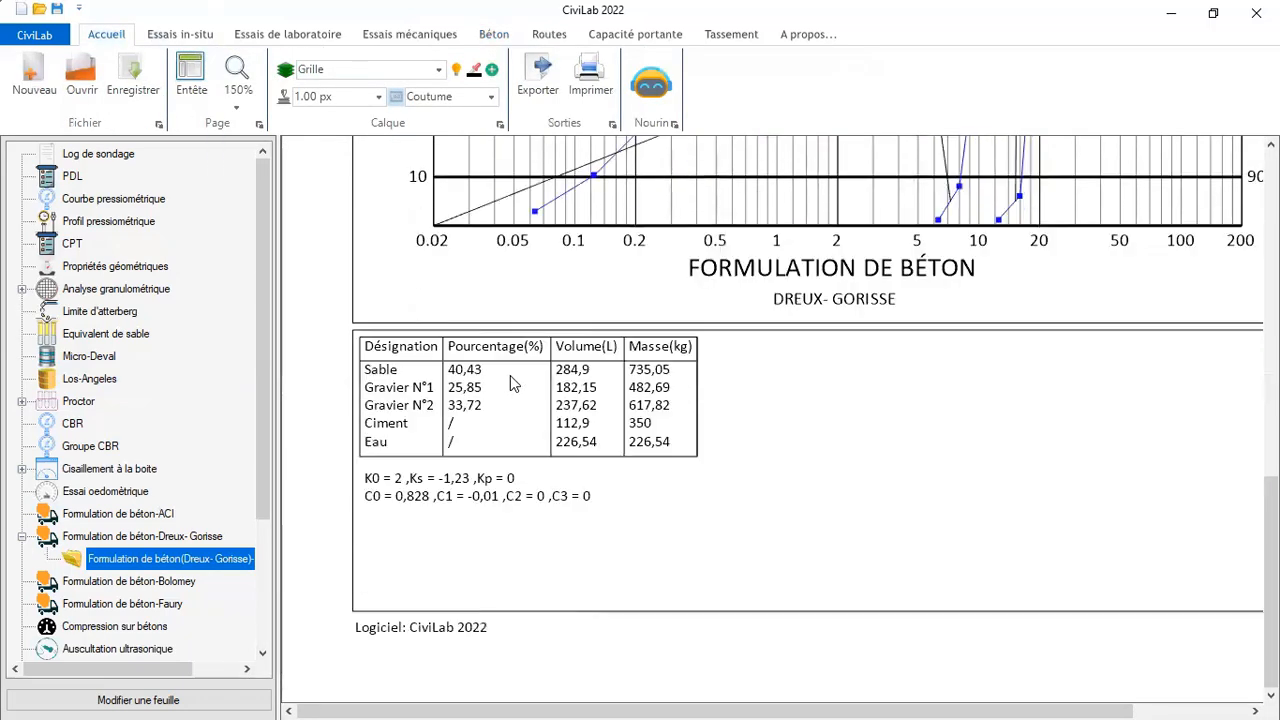
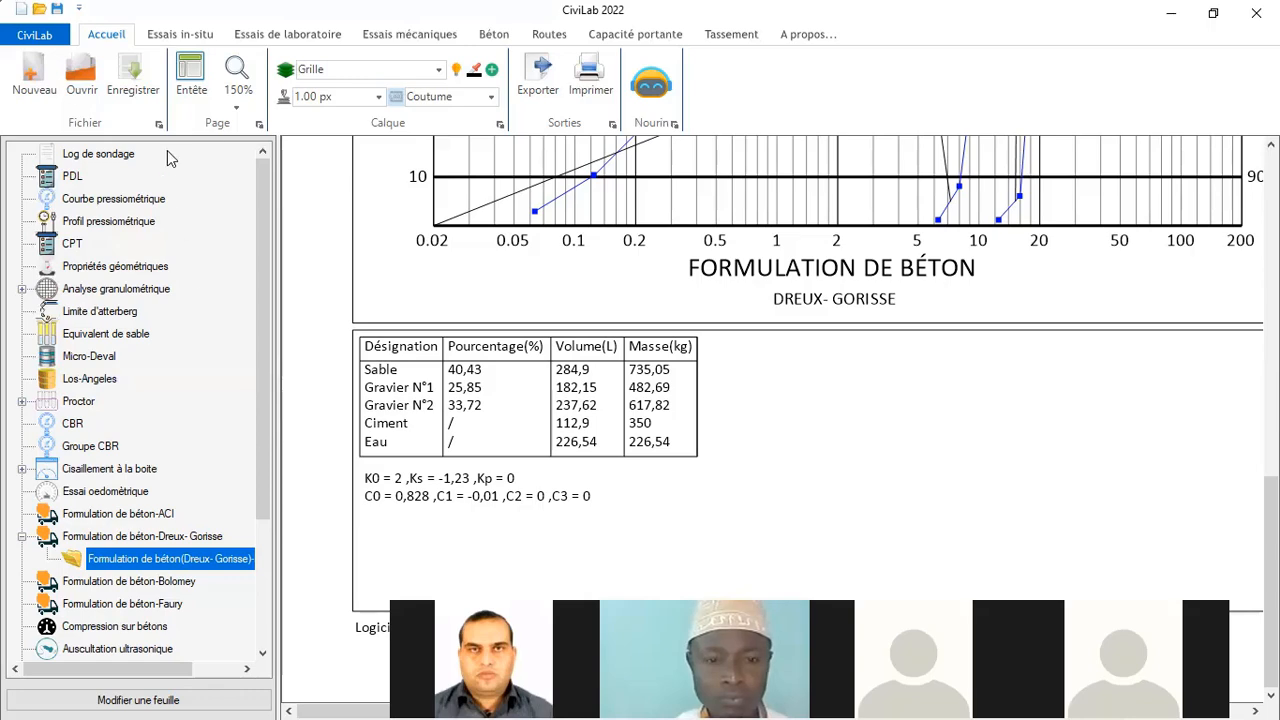
Return the sheet zoom to 100% and view the Dreux-Gorisse grading chart
left_click(238, 106)
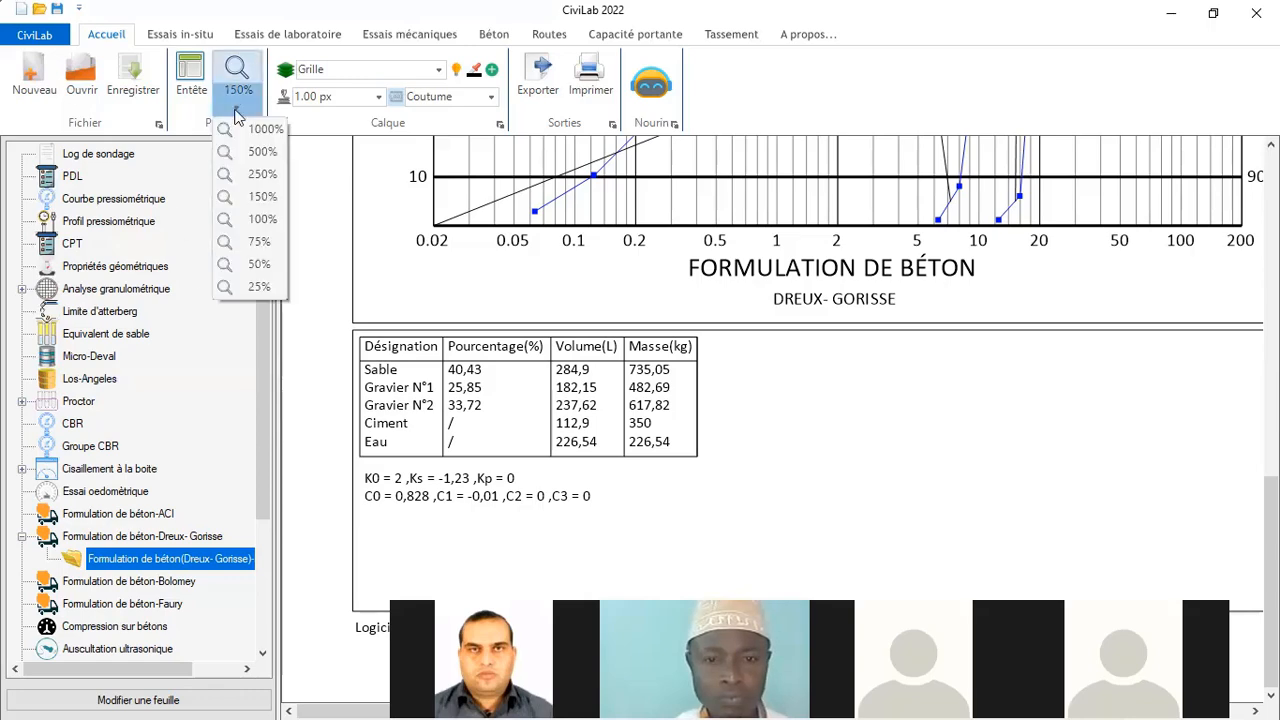
left_click(258, 219)
scroll(590, 333, "down", 3)
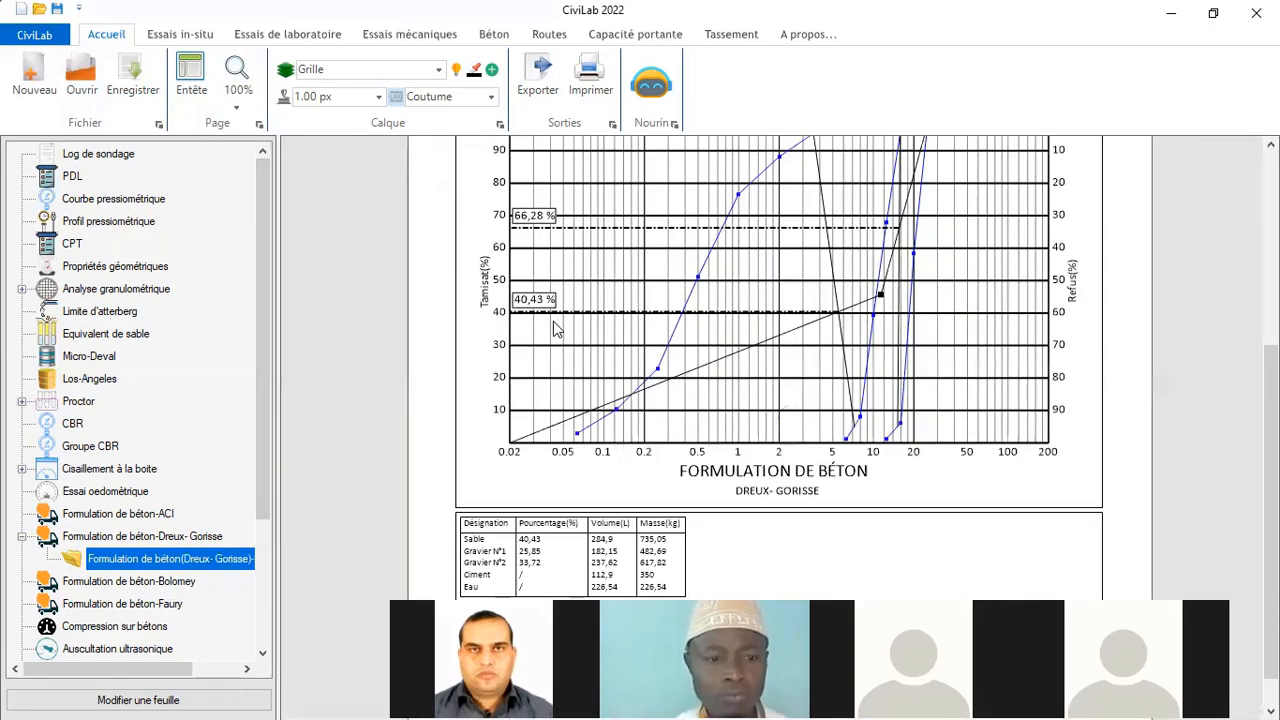
scroll(556, 326, "up", 2)
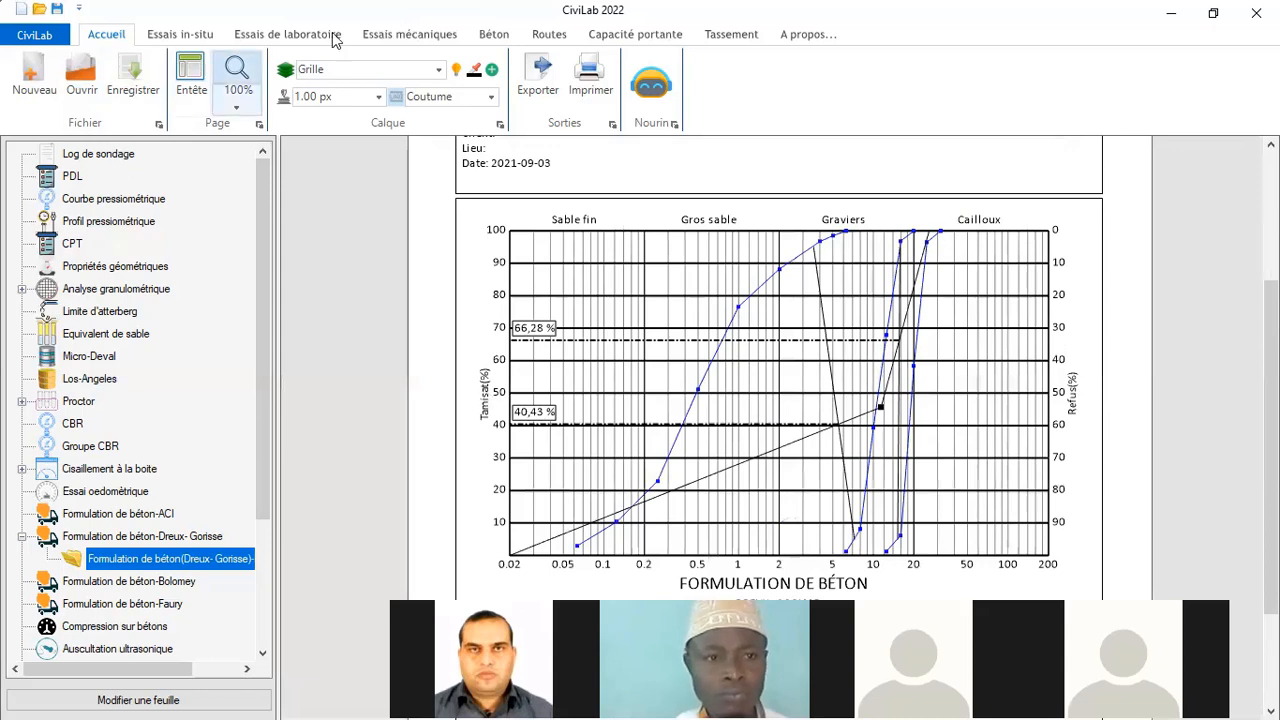
Reopen the data of Formulation de béton N°=1, enable Courbe de mélange and save the modification
left_click(493, 37)
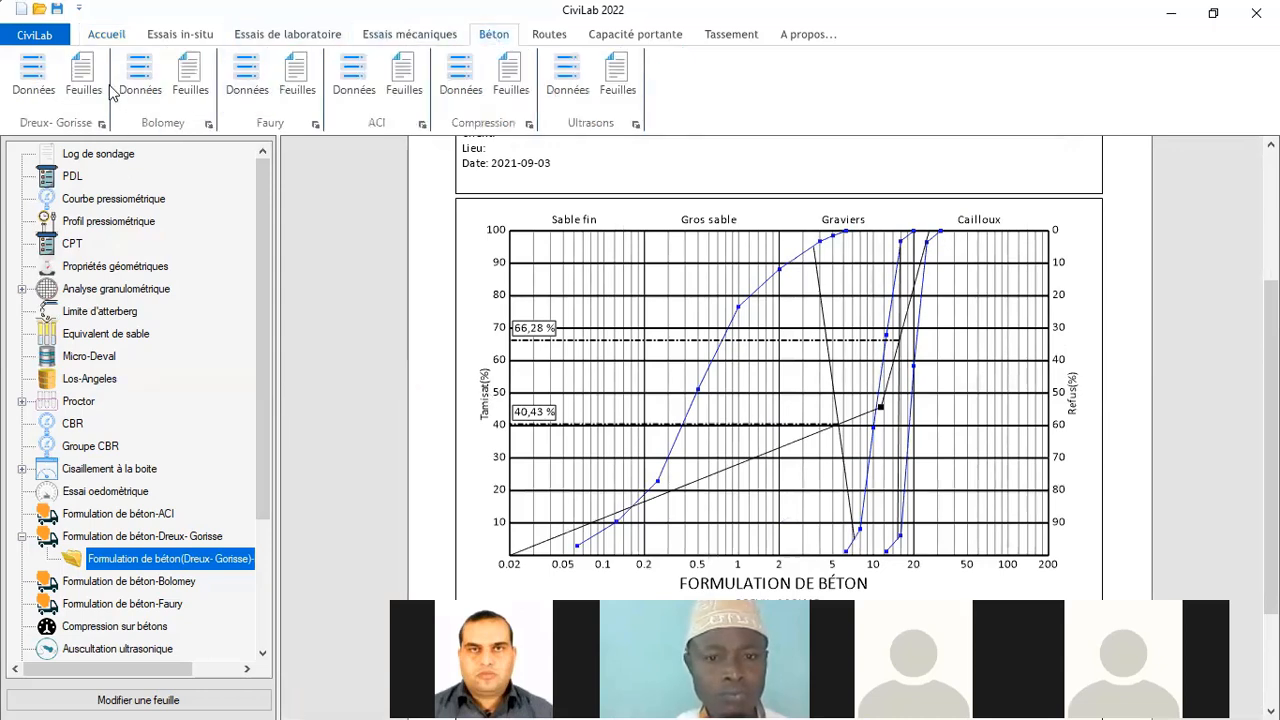
left_click(33, 80)
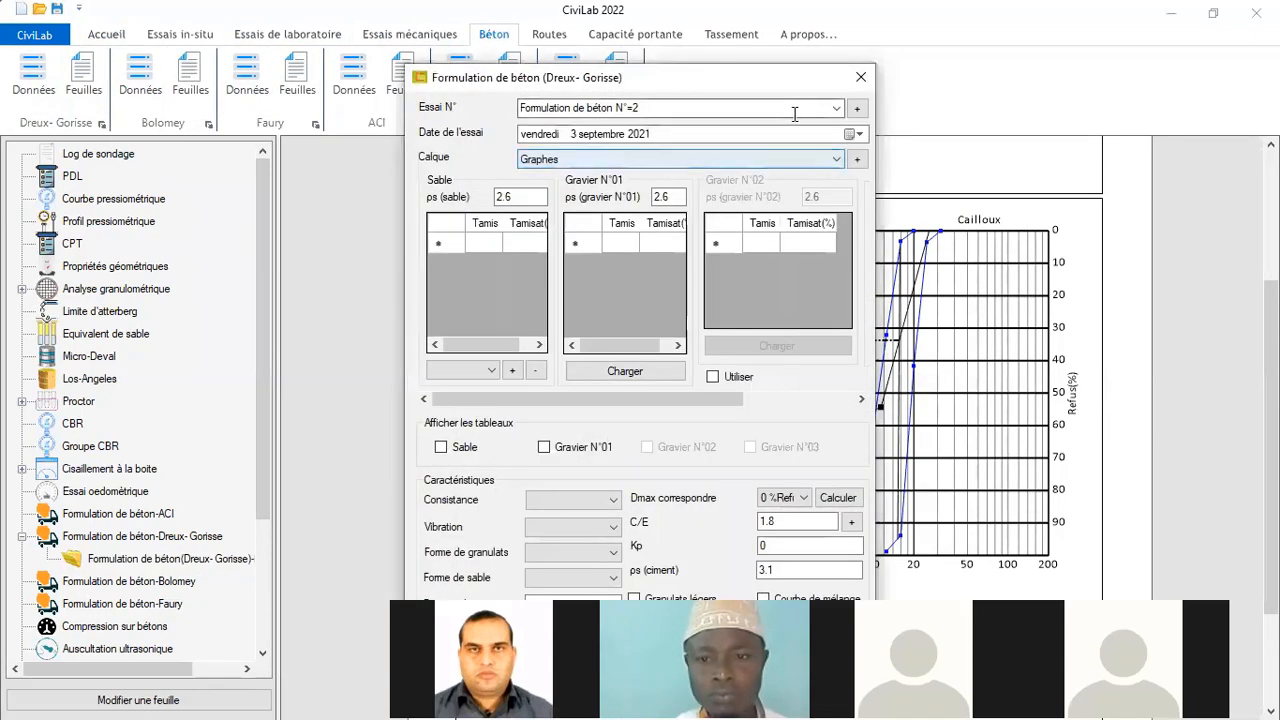
left_click(834, 108)
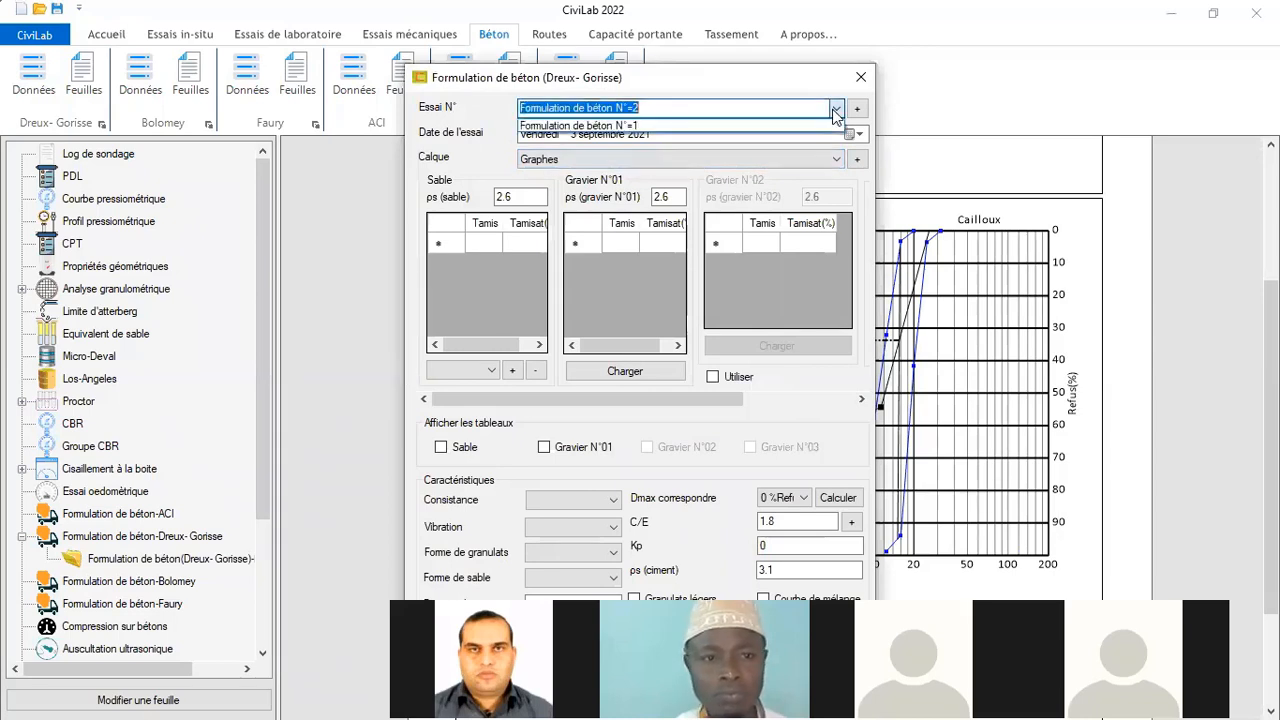
left_click(645, 125)
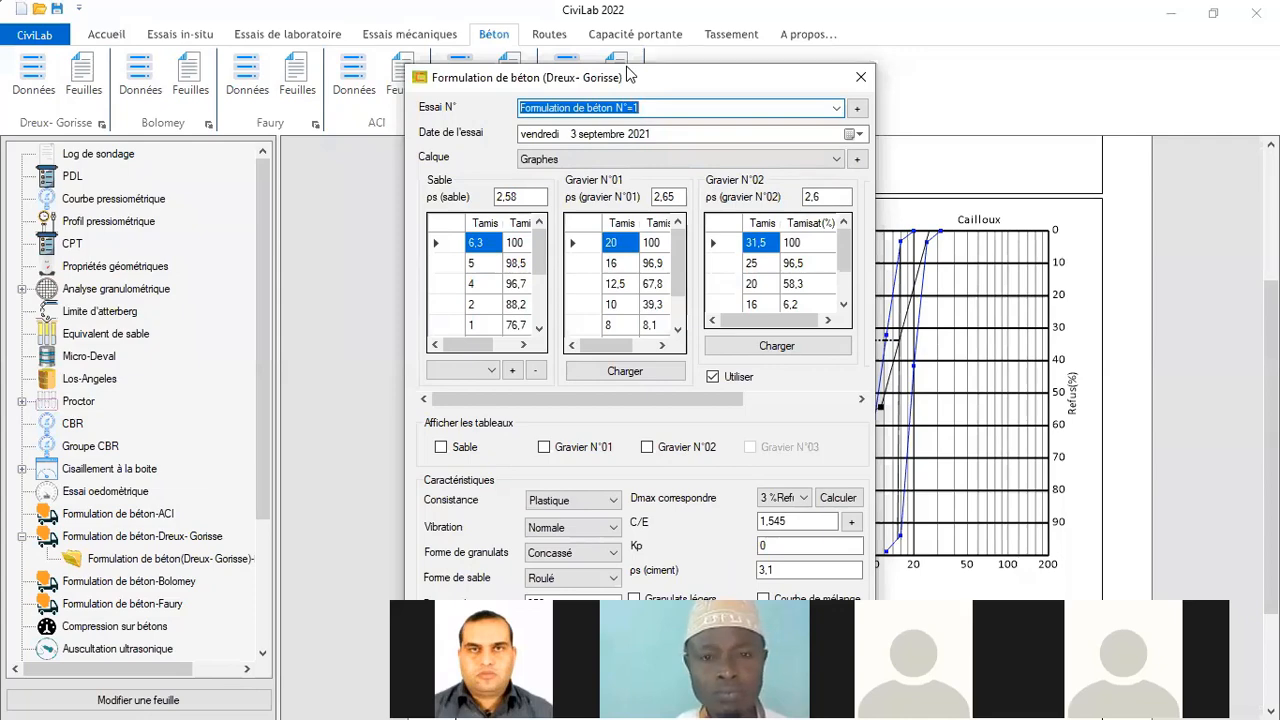
left_click_drag(628, 76, 613, 13)
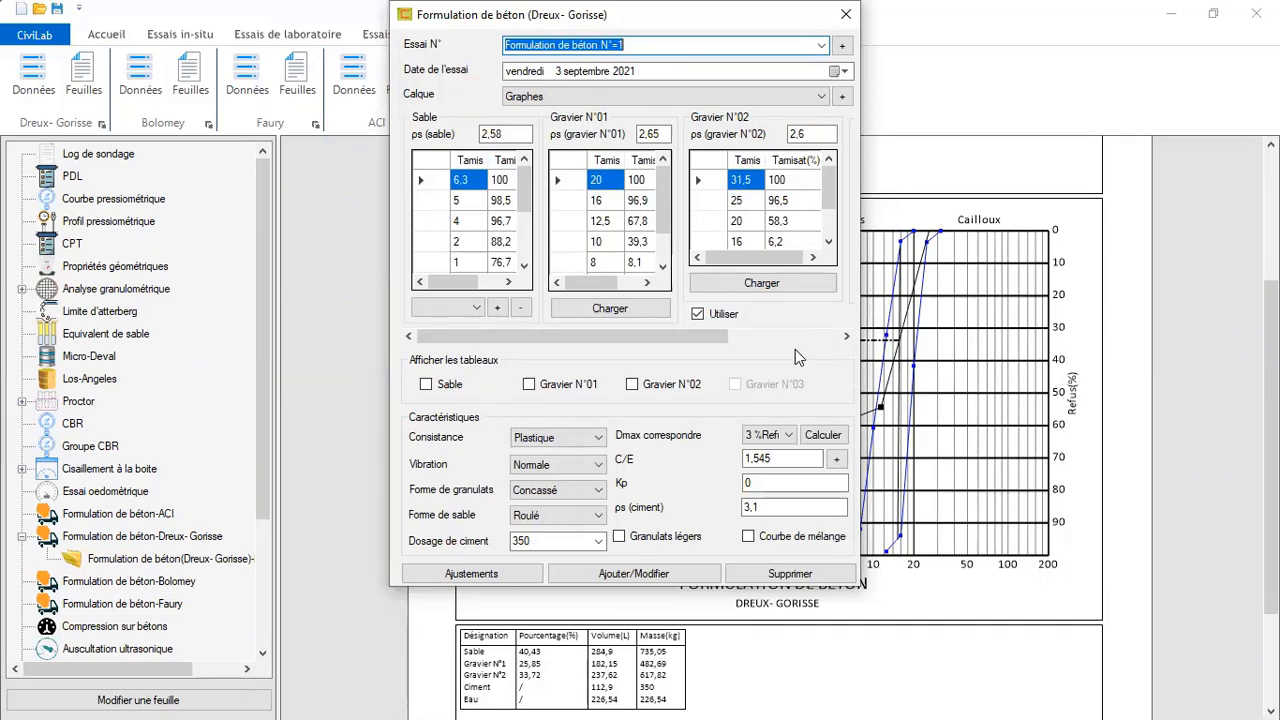
left_click(748, 538)
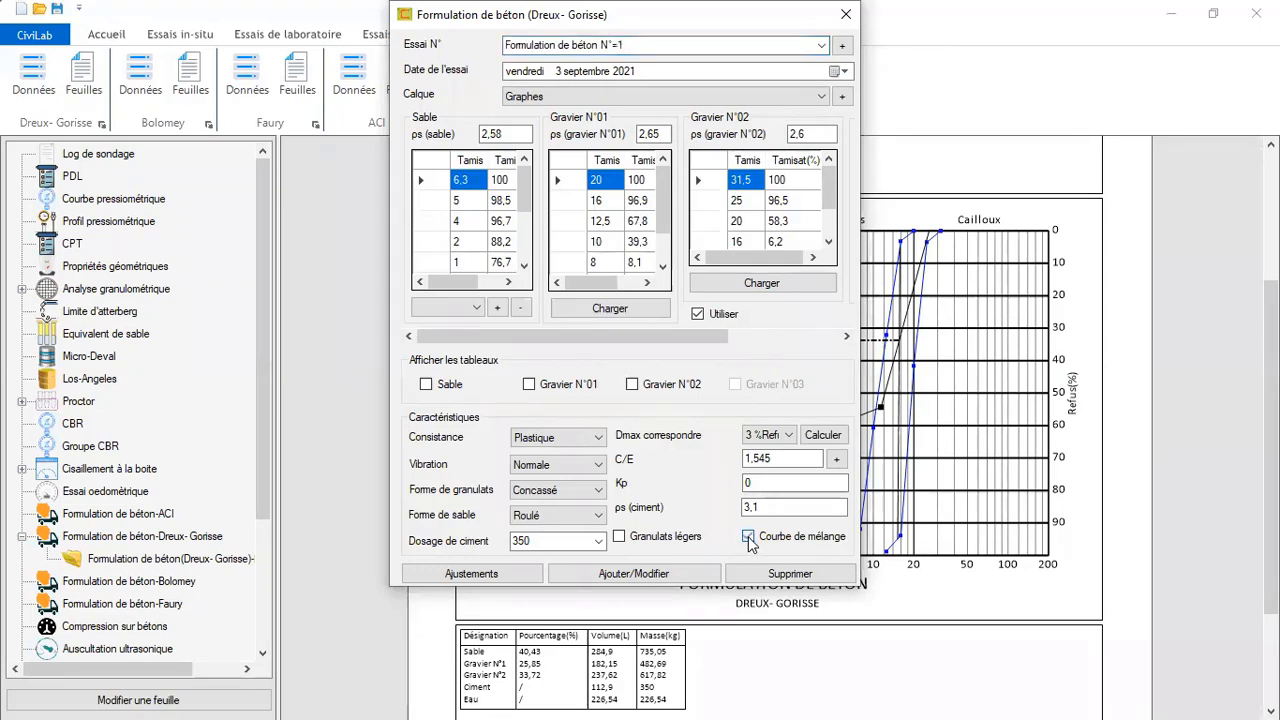
left_click(596, 576)
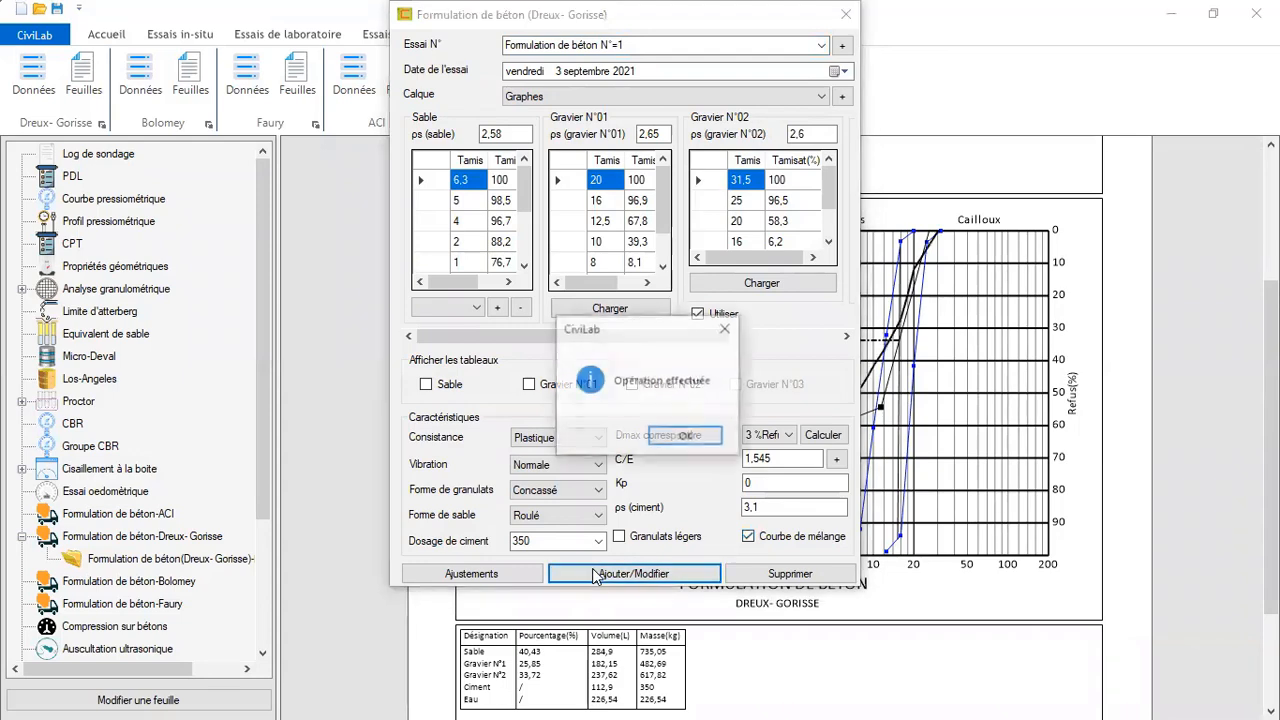
left_click(707, 445)
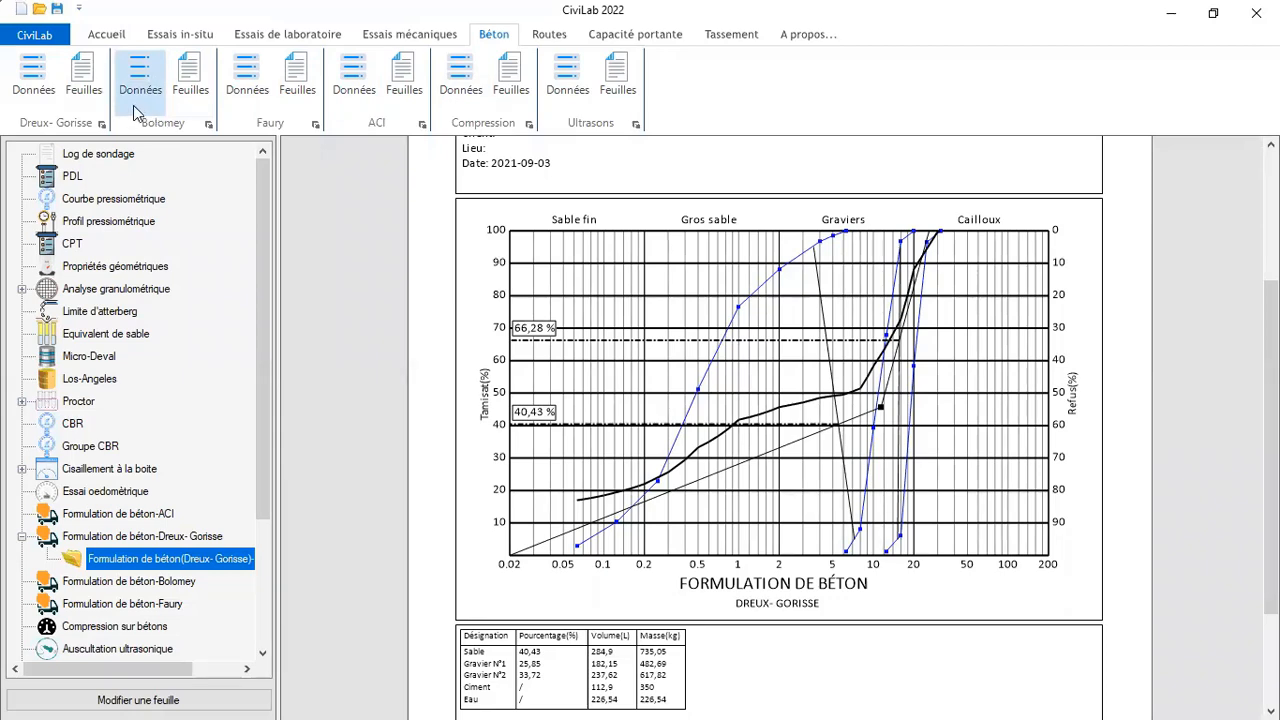
Load the Dreux-Gorisse data of Formulation de béton N°=1 again and enable its mix adjustments
left_click(33, 76)
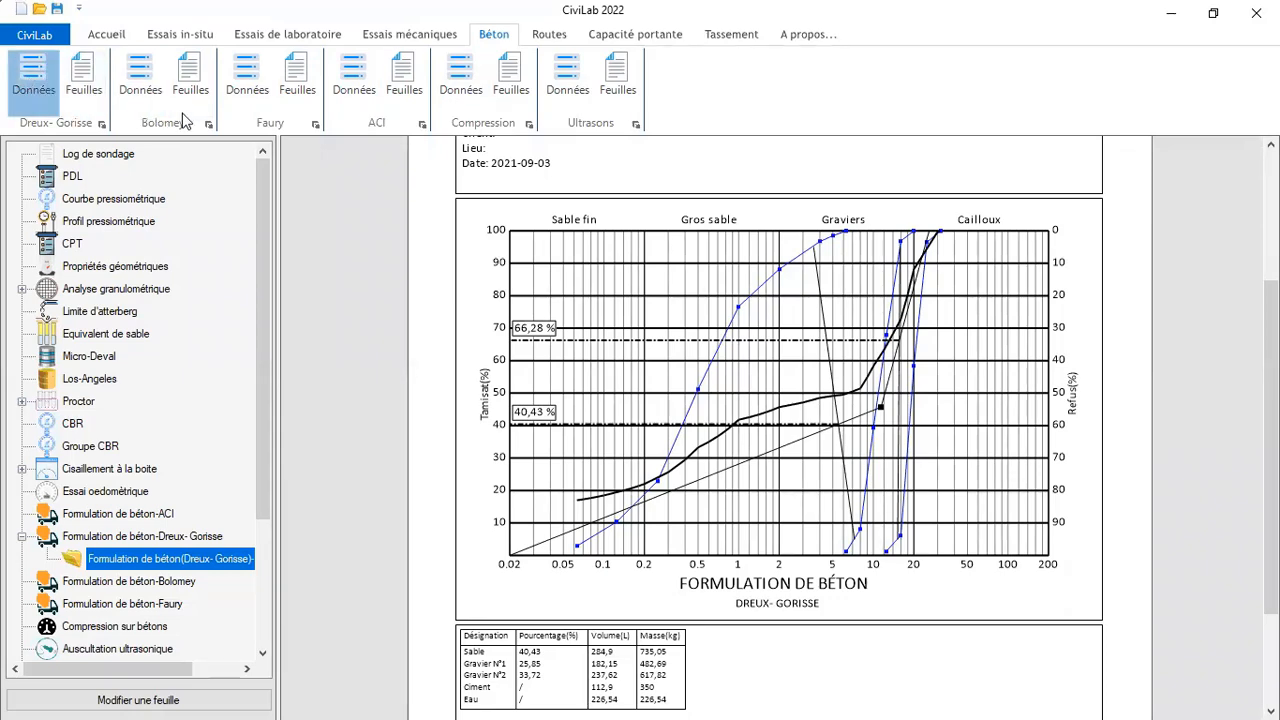
left_click(836, 107)
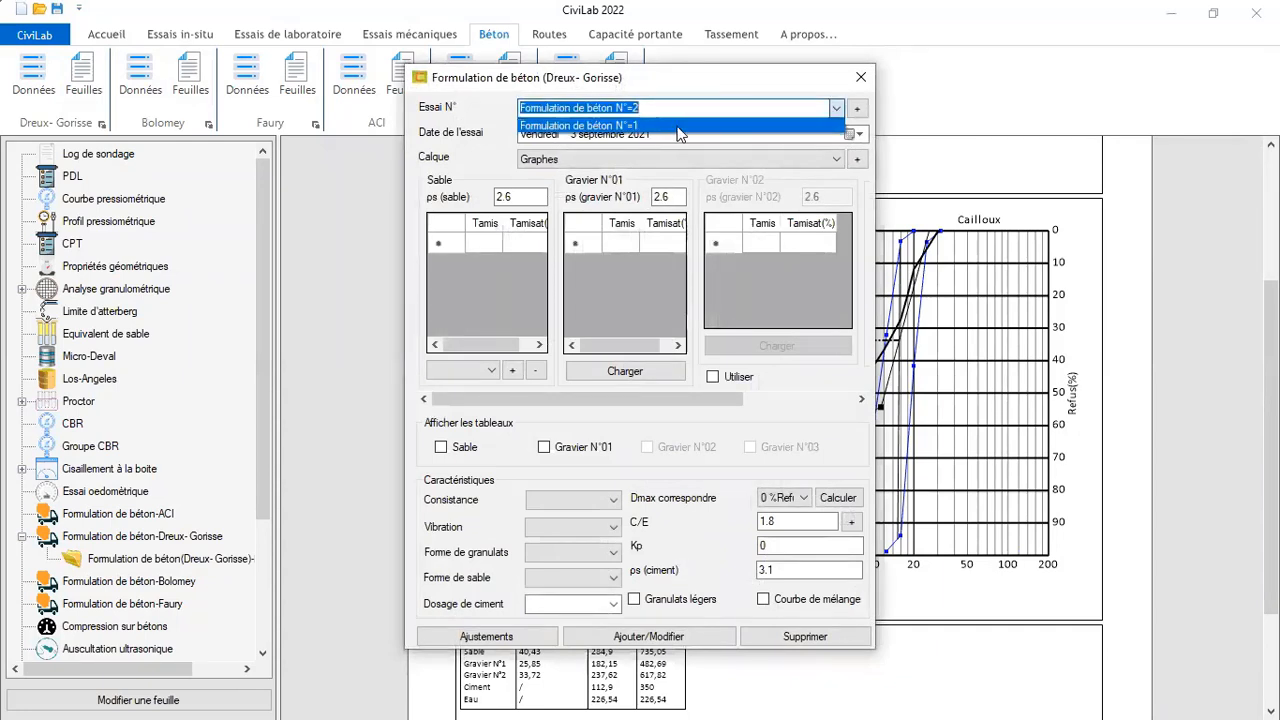
left_click(625, 120)
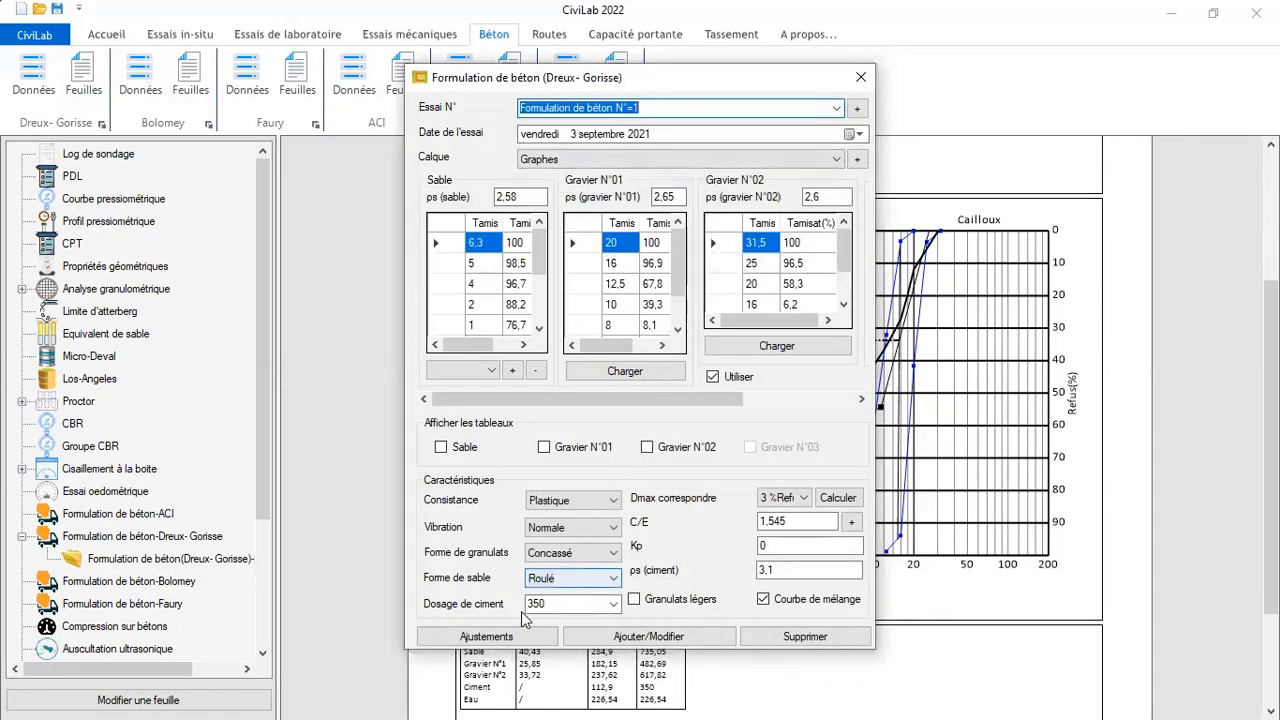
left_click(488, 637)
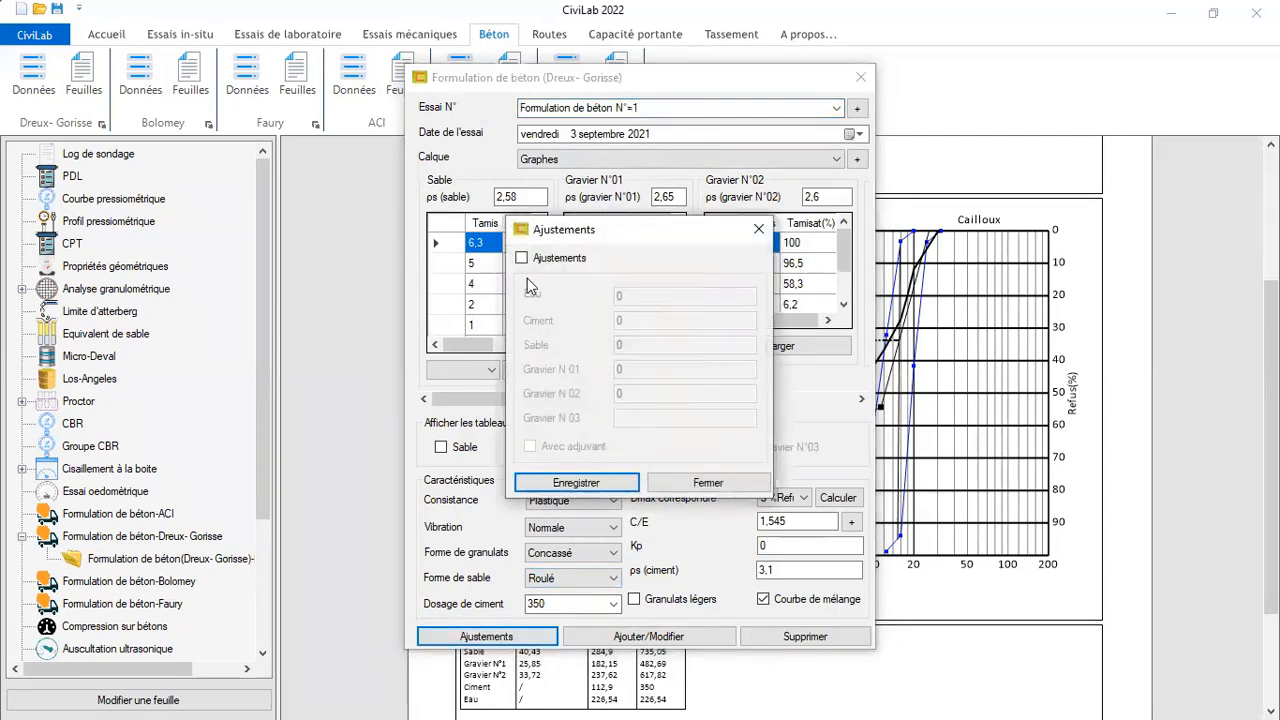
left_click(523, 258)
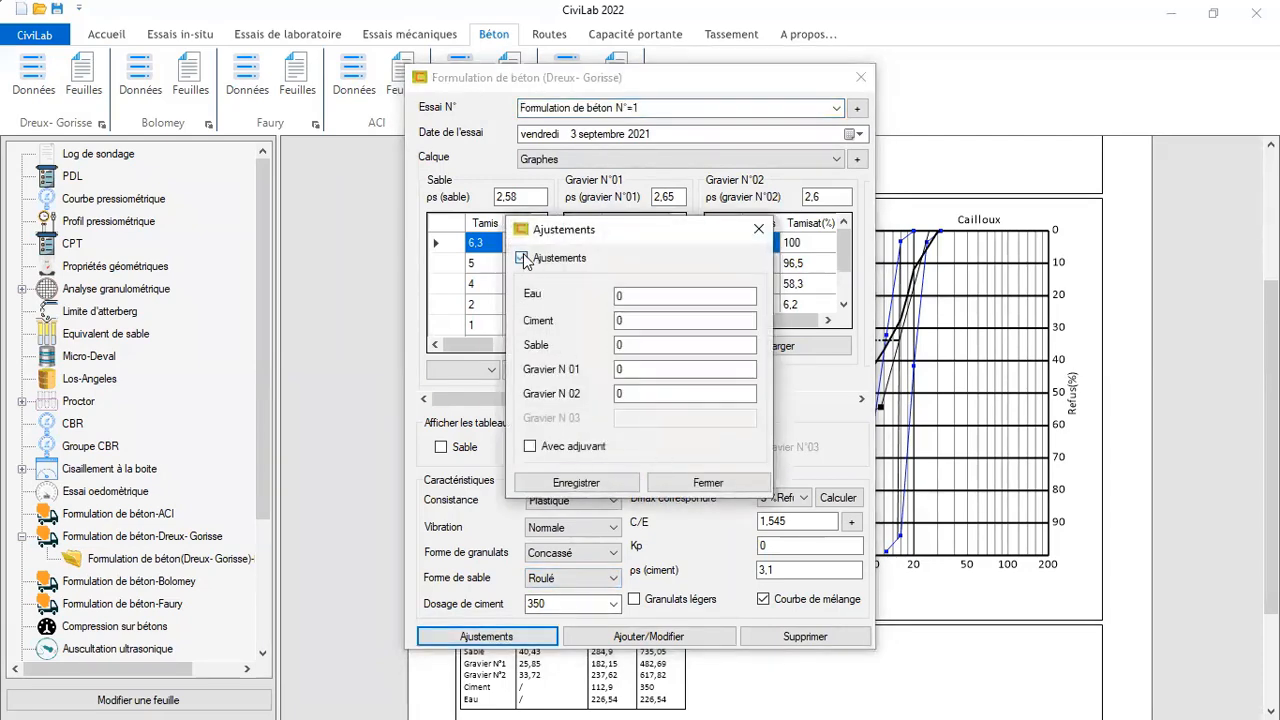
Set the adjusted quantities to Eau 226, Ciment 350, Sable 560, Gravier N 01 560 and Gravier N 02 701
double_click(622, 296)
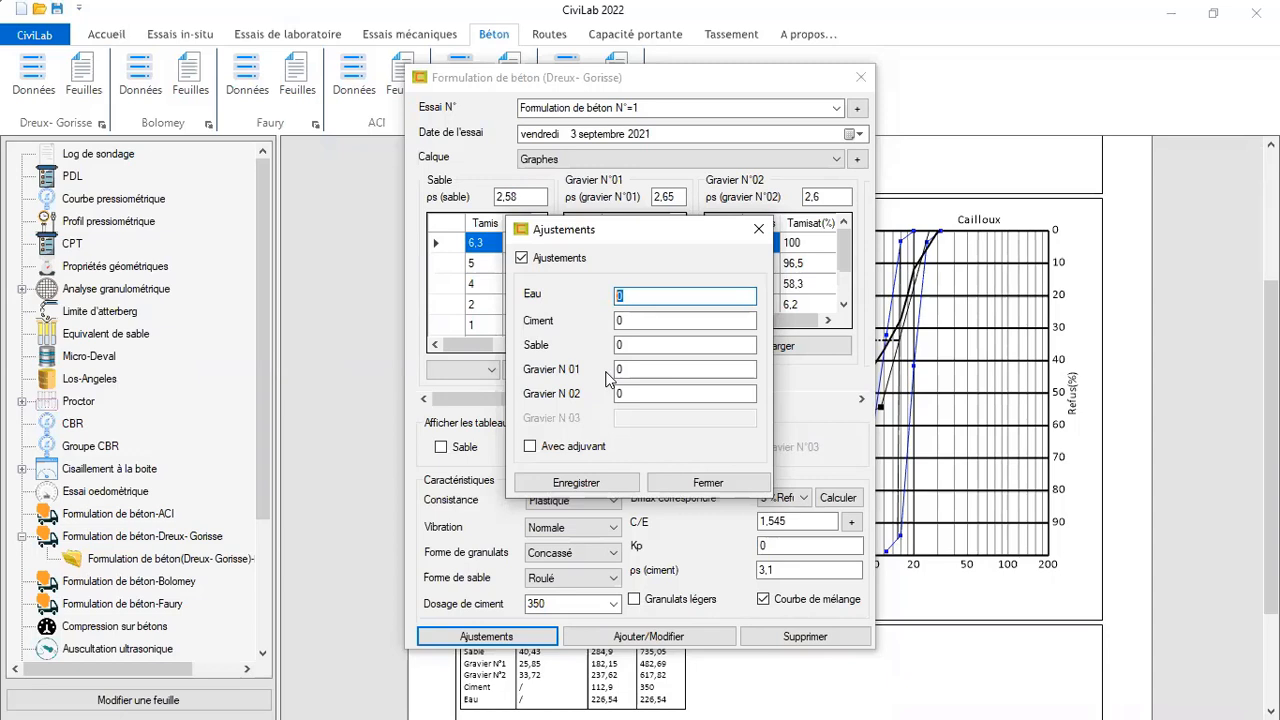
type("226")
double_click(637, 319)
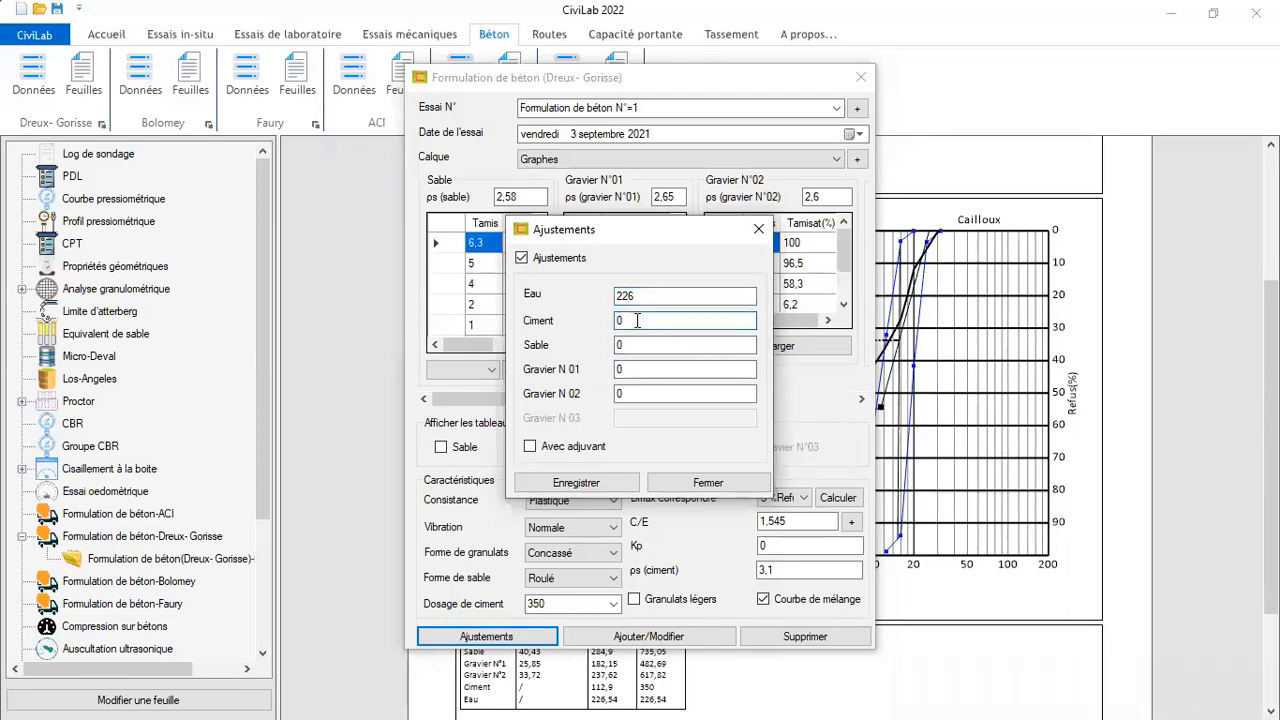
type("350")
double_click(630, 345)
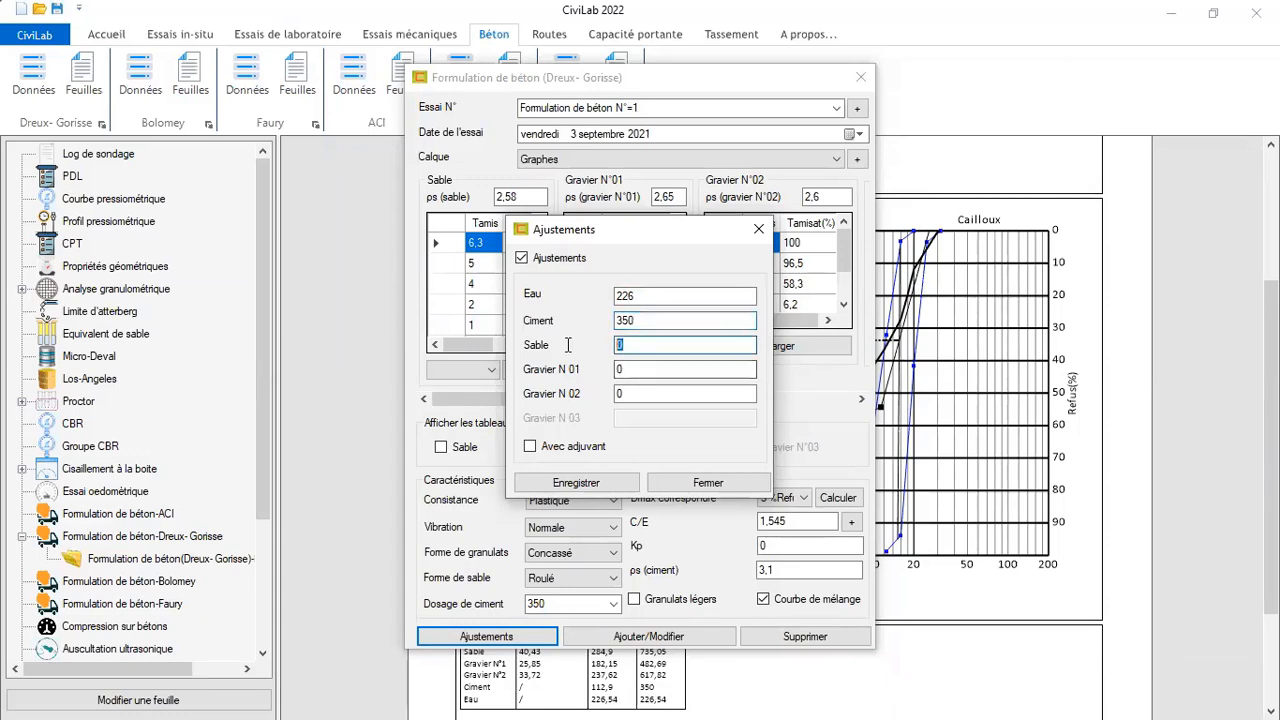
type("560")
double_click(612, 369)
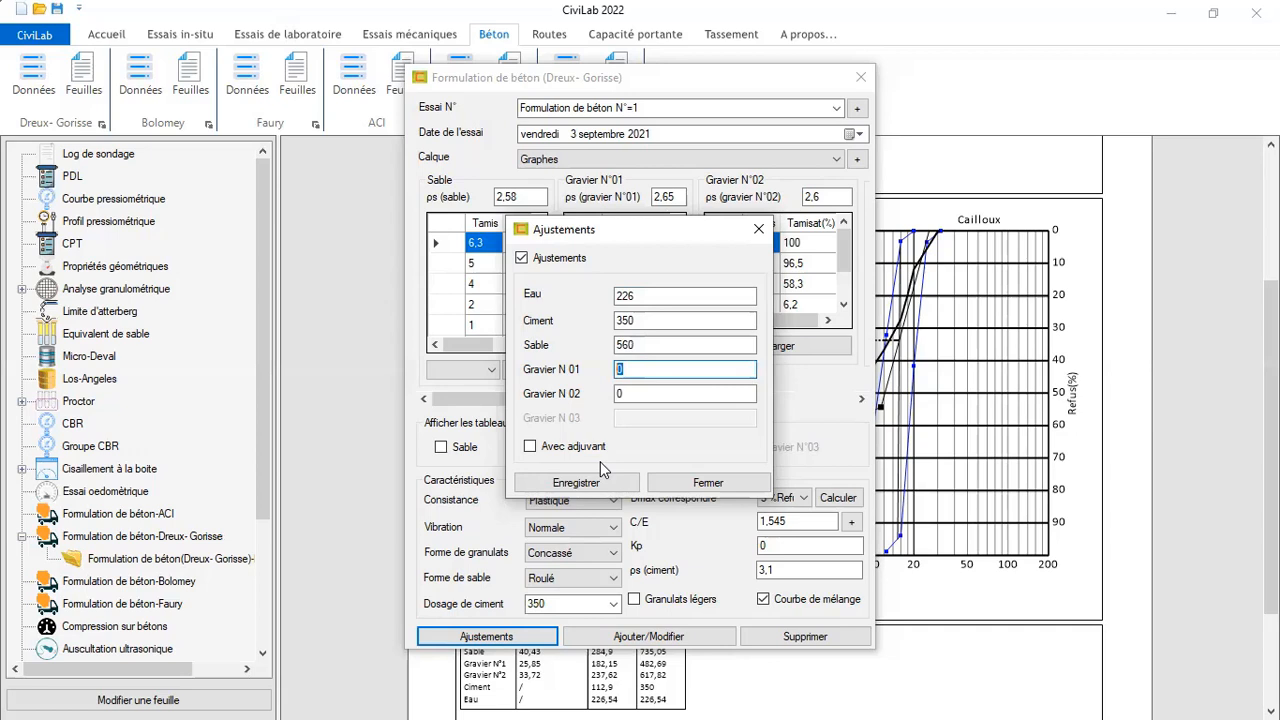
type("560")
key("Tab")
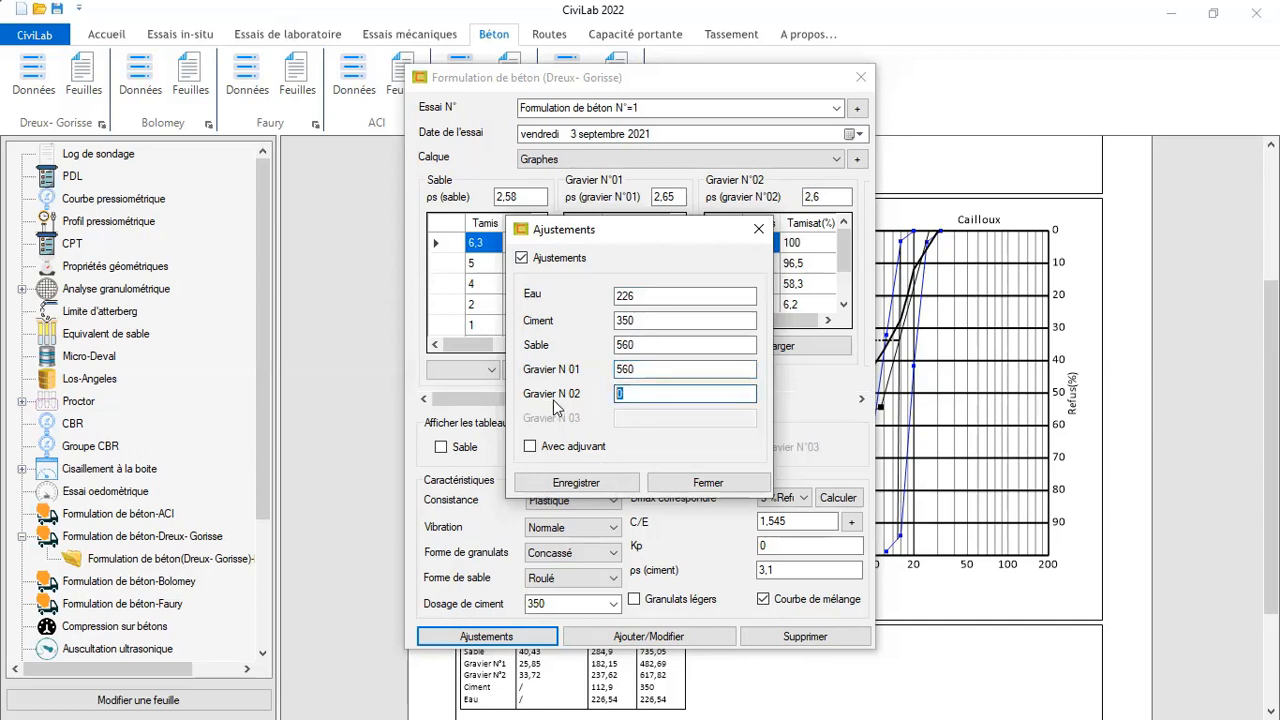
type("701")
Include an admixture in the mix adjustments and name it ADJPLAST
left_click(530, 446)
left_click(623, 490)
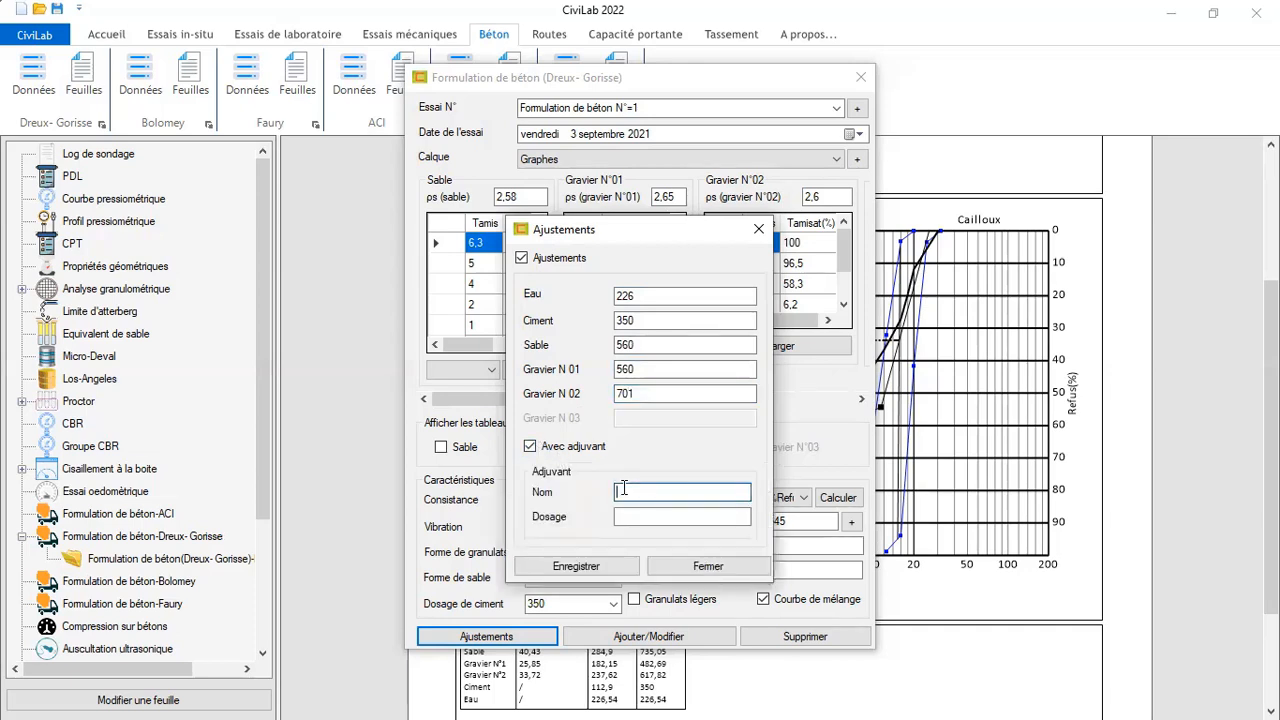
type("adj")
key("BackSpace")
key("BackSpace")
key("BackSpace")
type("ADJPLAST")
Set the admixture dosage to 1 g/kg and save the adjustments
left_click(617, 521)
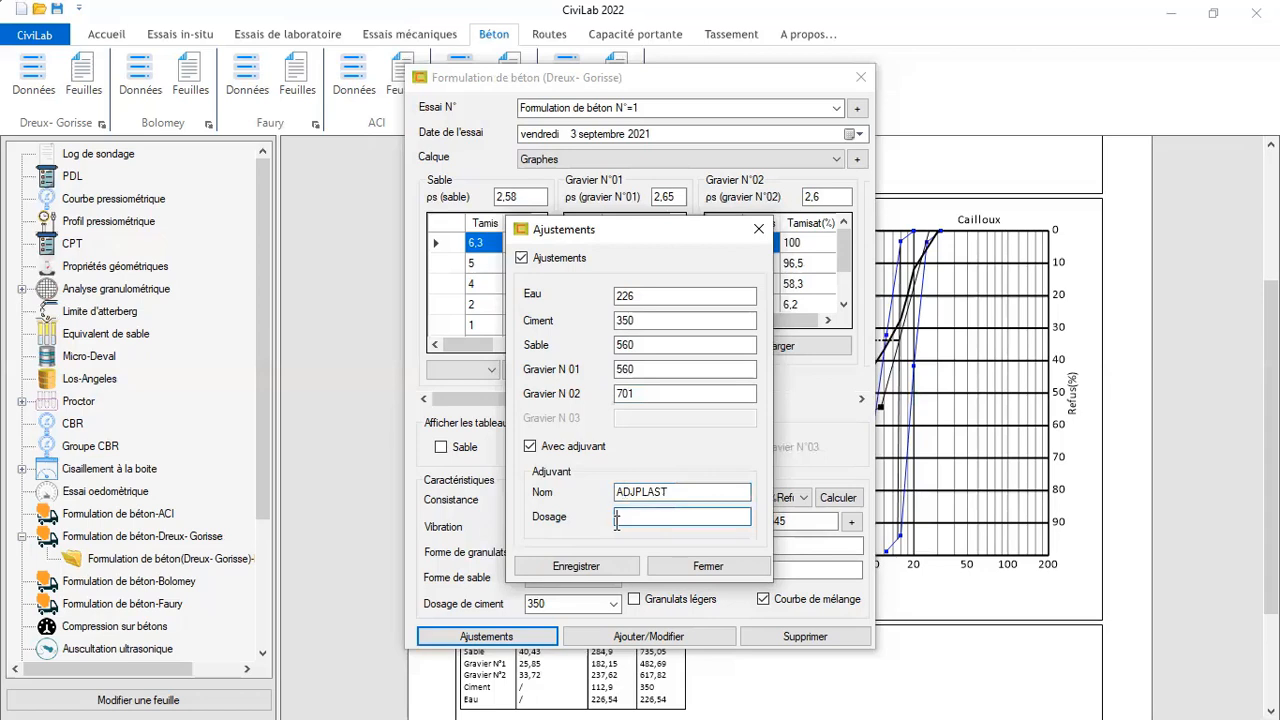
type("1 G")
key("BackSpace")
type("g/kg")
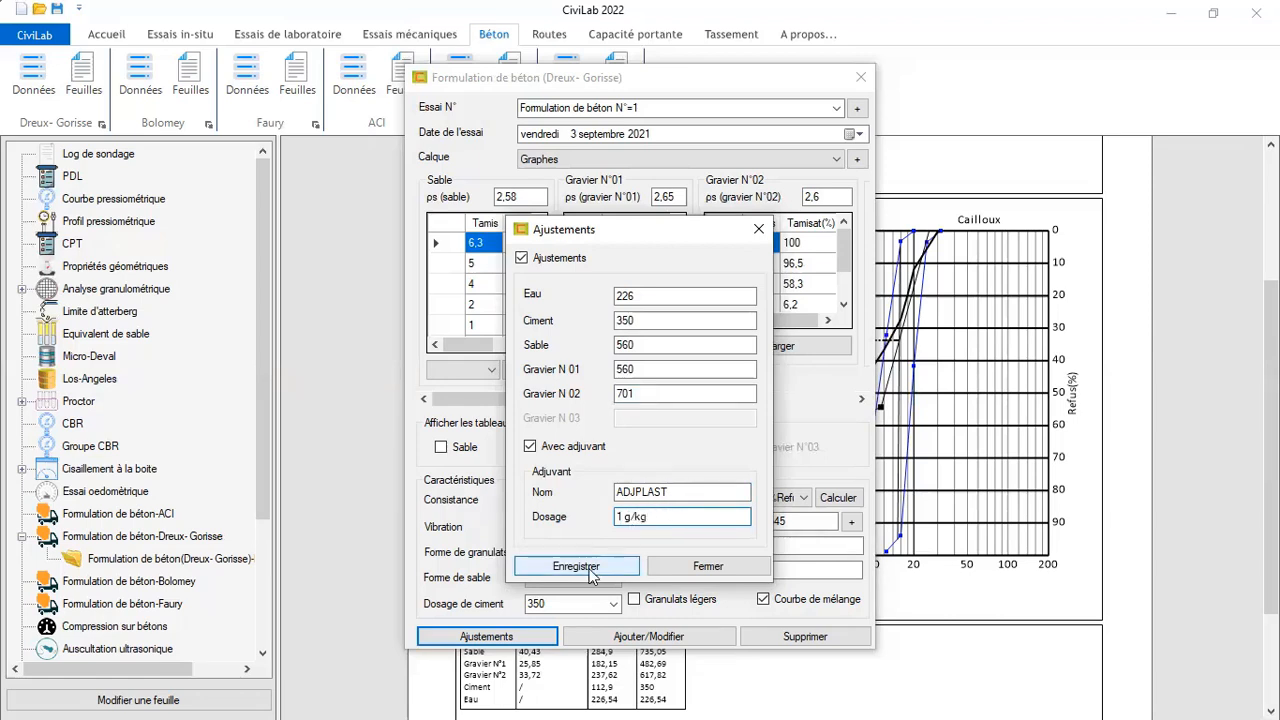
left_click(590, 568)
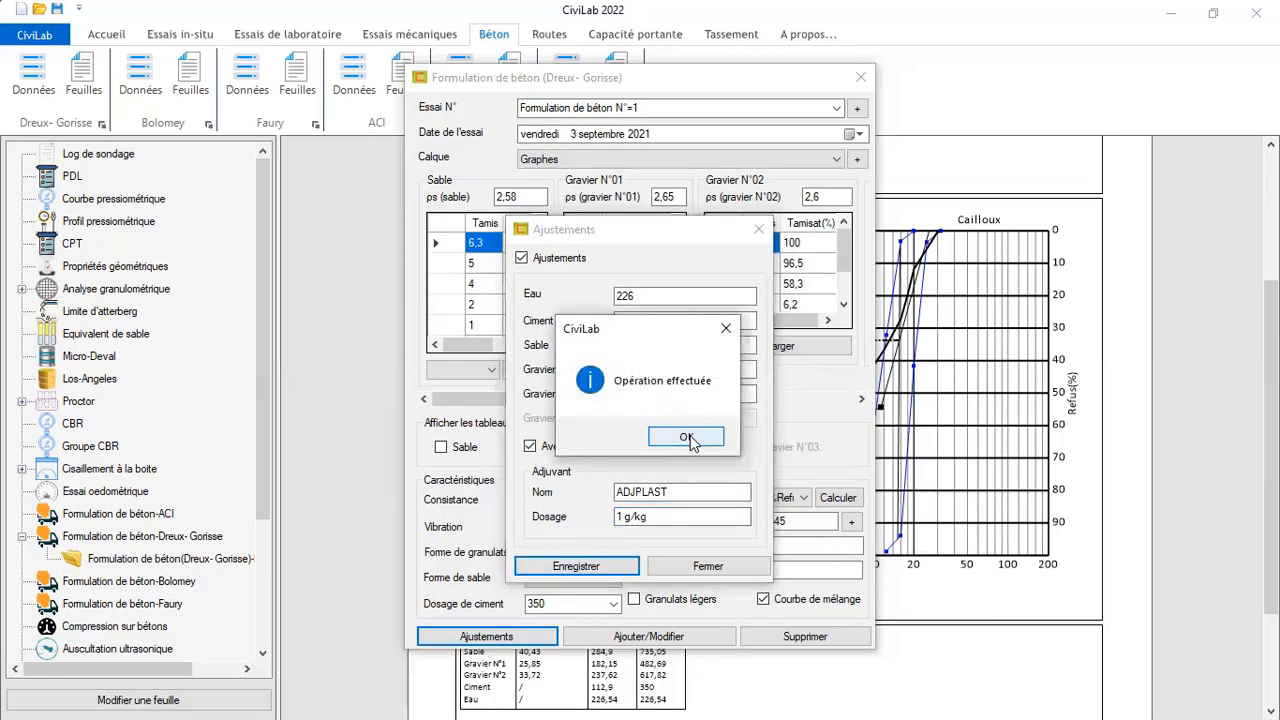
left_click(687, 438)
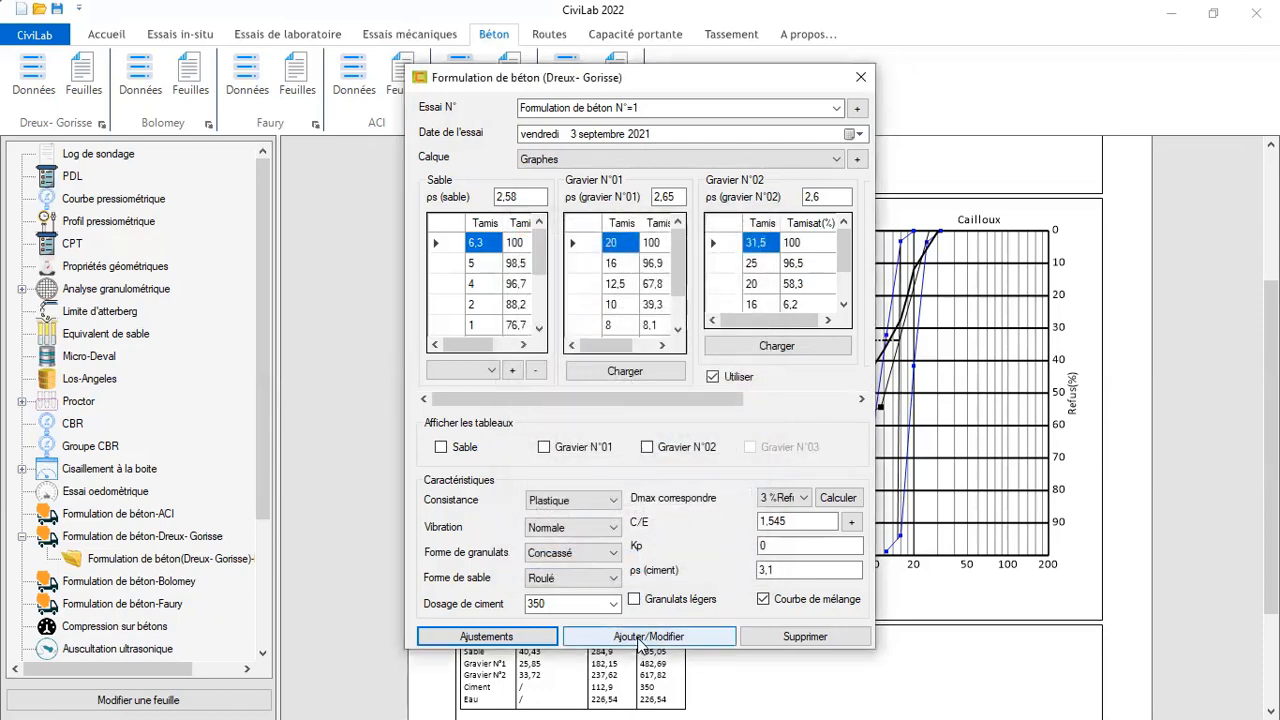
Save the modified Dreux-Gorisse formulation and review the adjusted quantities and admixture under the sheet's chart
left_click(640, 642)
left_click(684, 435)
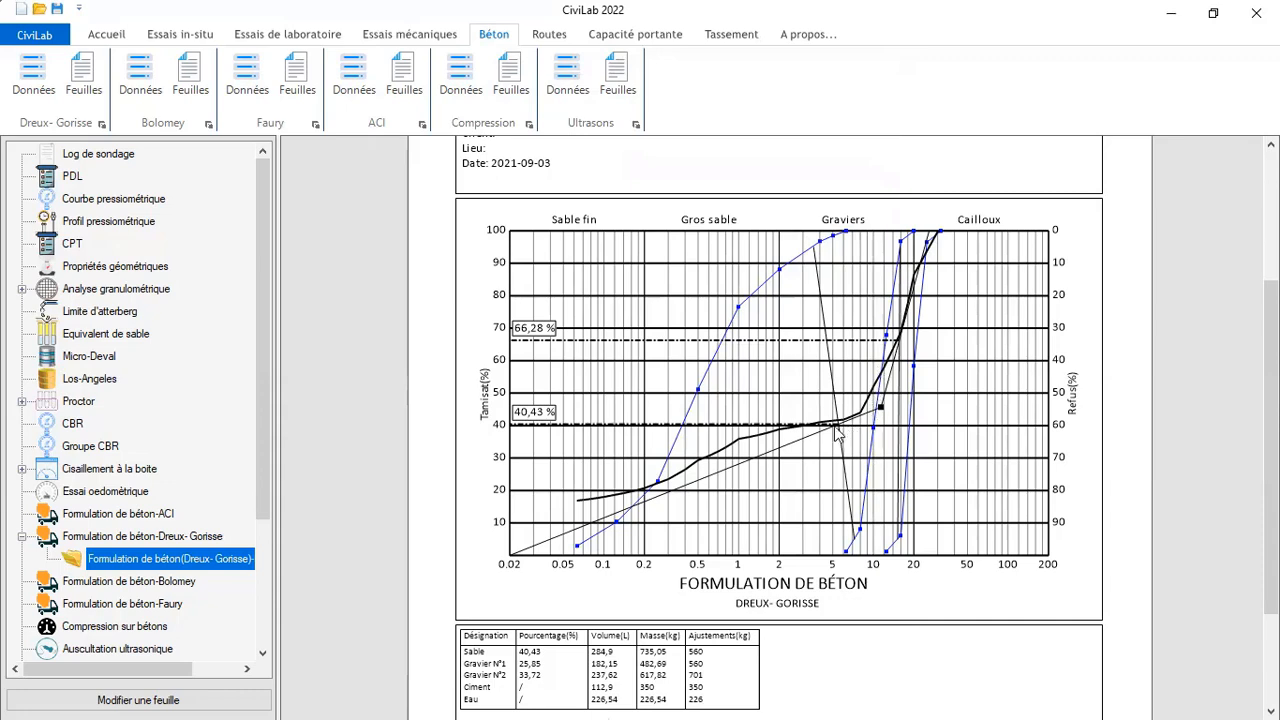
scroll(815, 506, "down", 3)
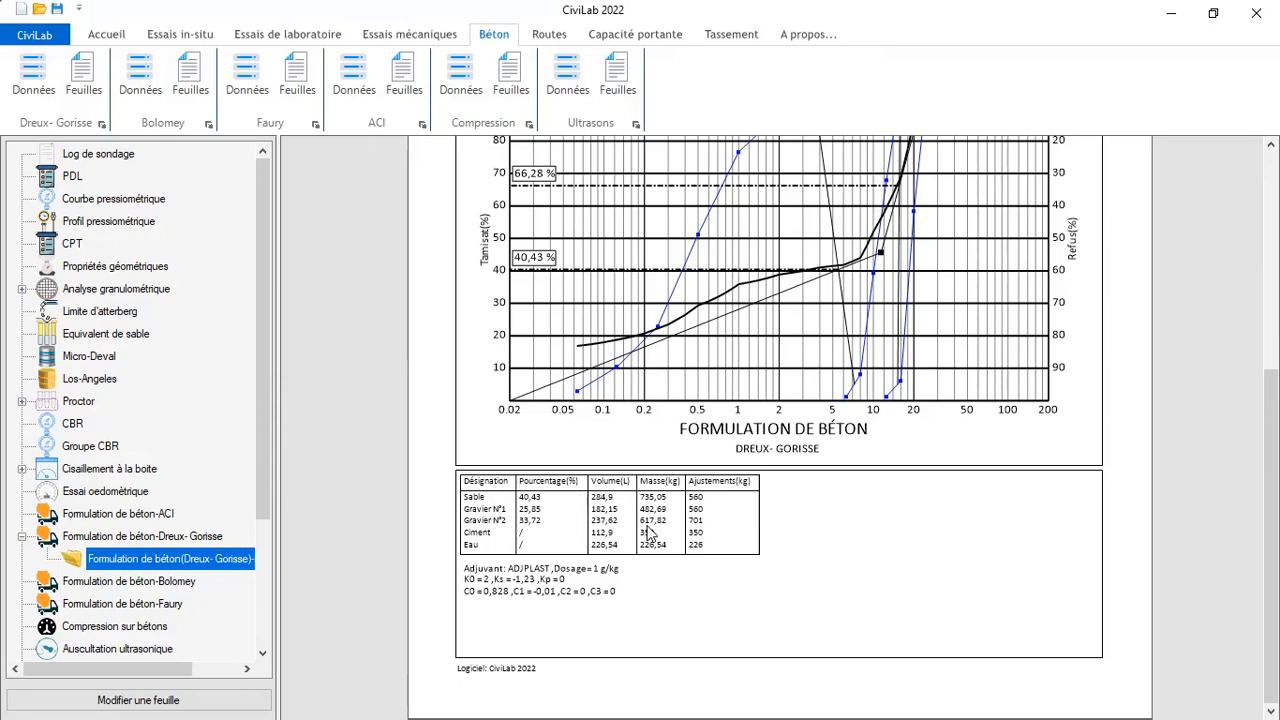
scroll(532, 580, "up", 4)
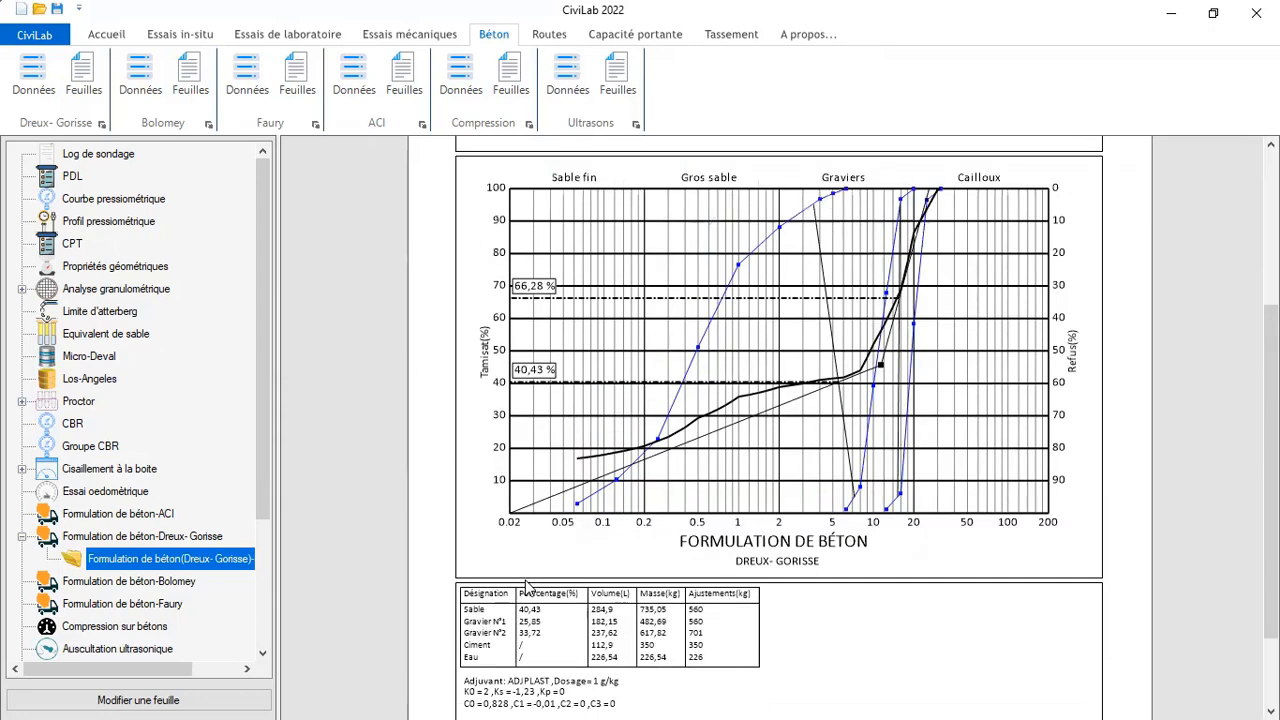
scroll(510, 548, "down", 3)
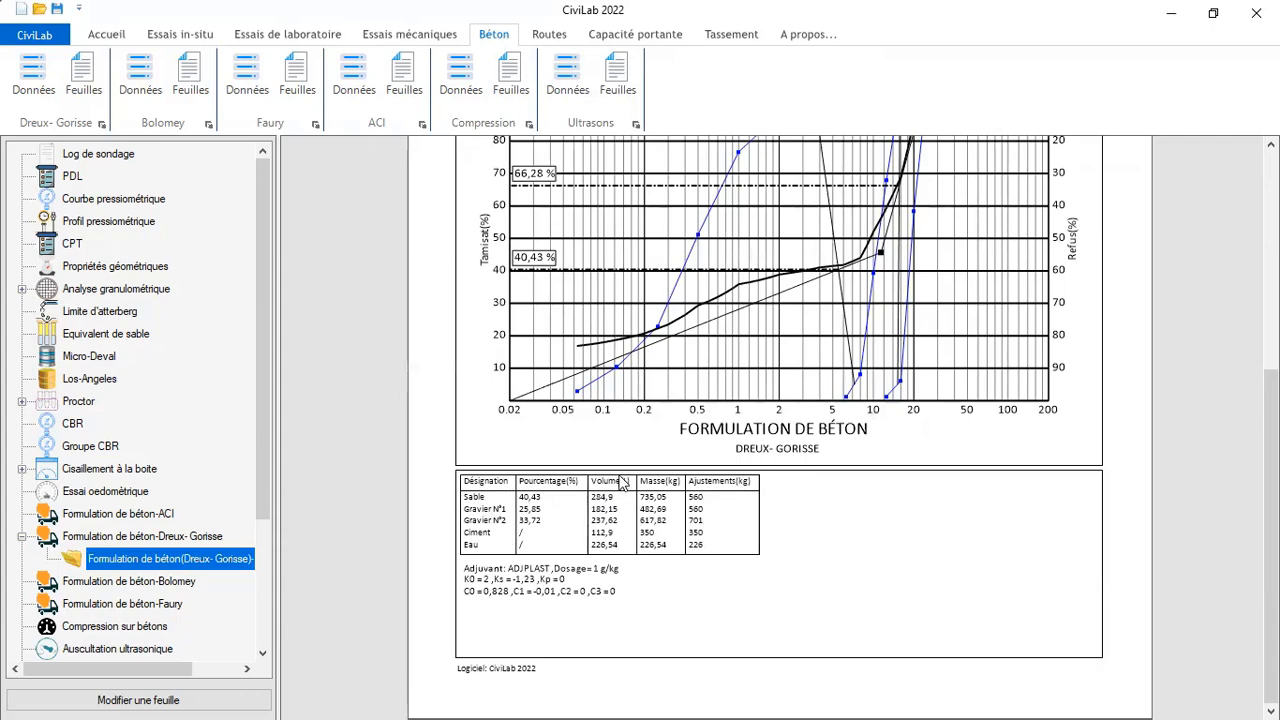
scroll(806, 483, "up", 1)
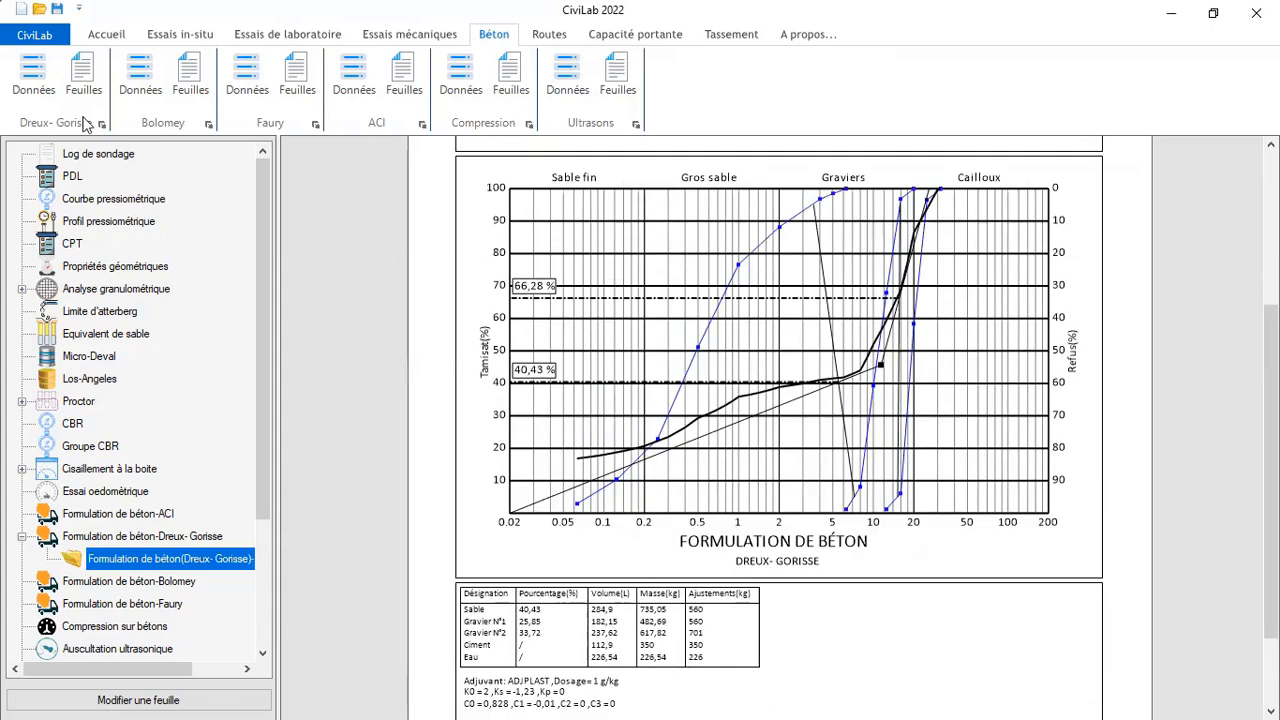
Reload Formulation de béton N°=1, show the Sable, Gravier N°01 and Gravier N°02 tables on its sheet, and save the modification
left_click(33, 80)
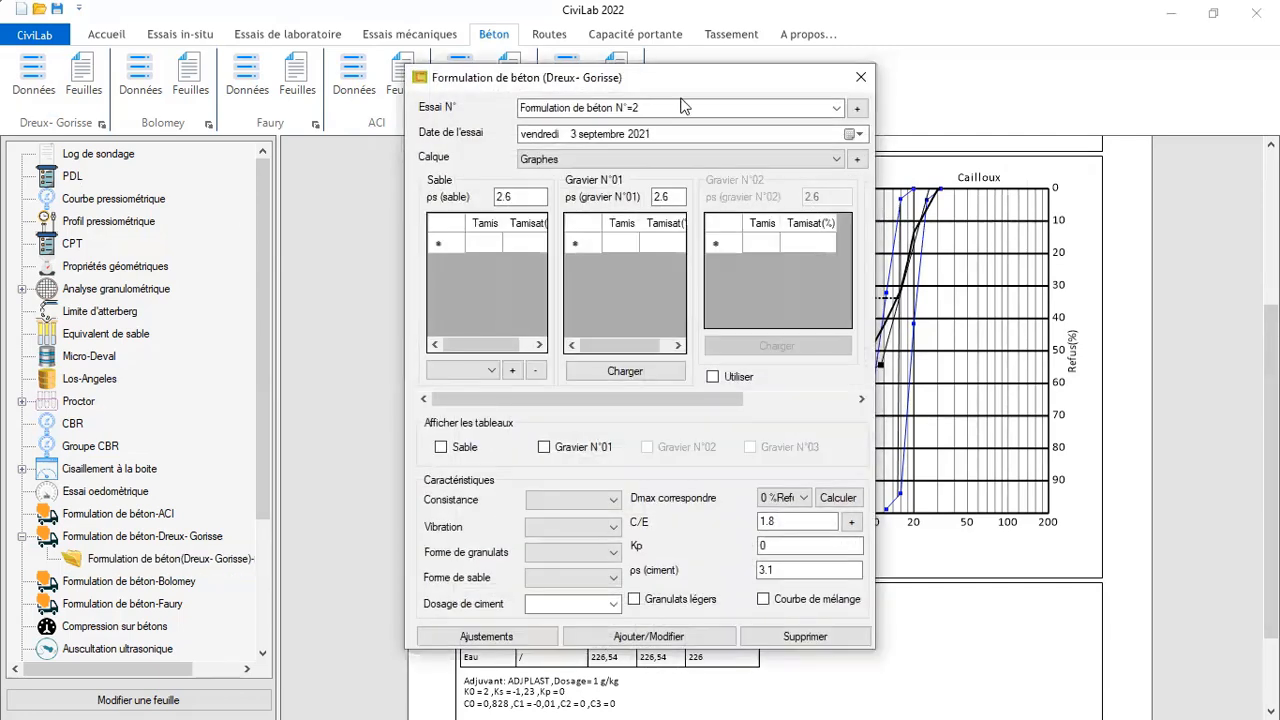
left_click(834, 108)
left_click(660, 120)
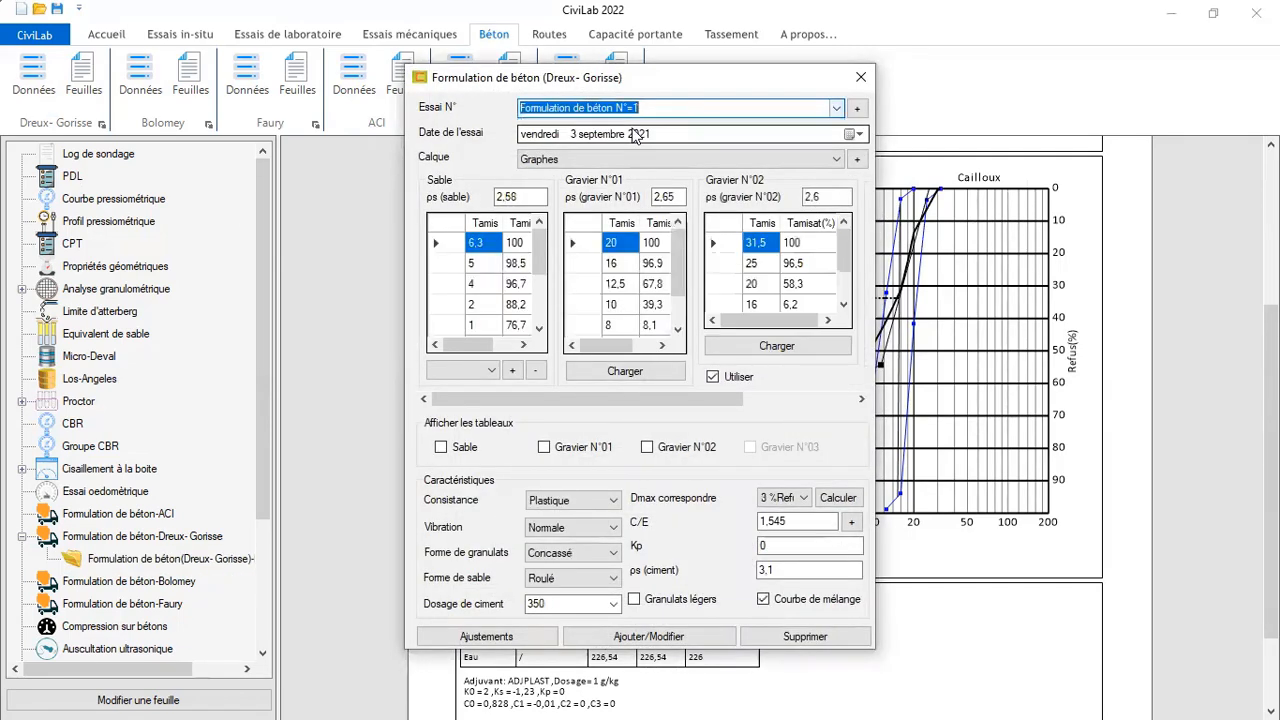
left_click(455, 452)
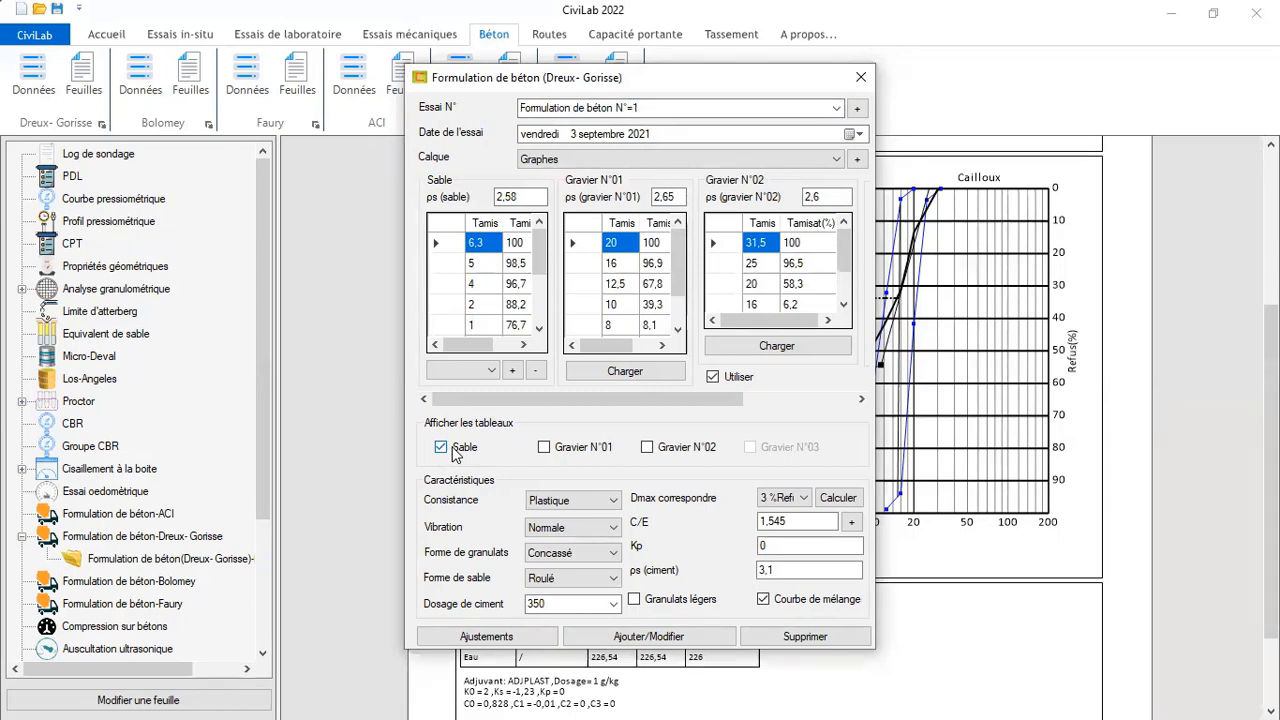
left_click(546, 449)
left_click(651, 449)
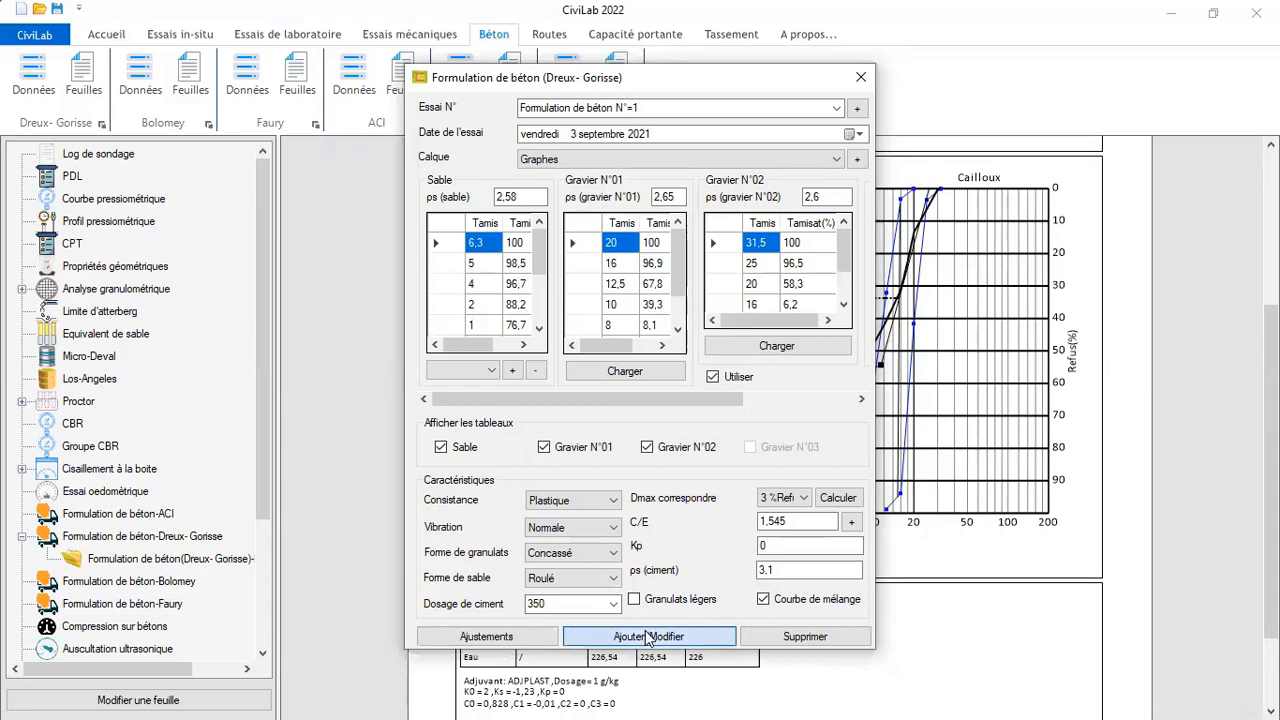
left_click(648, 638)
left_click(686, 435)
scroll(560, 547, "down", 3)
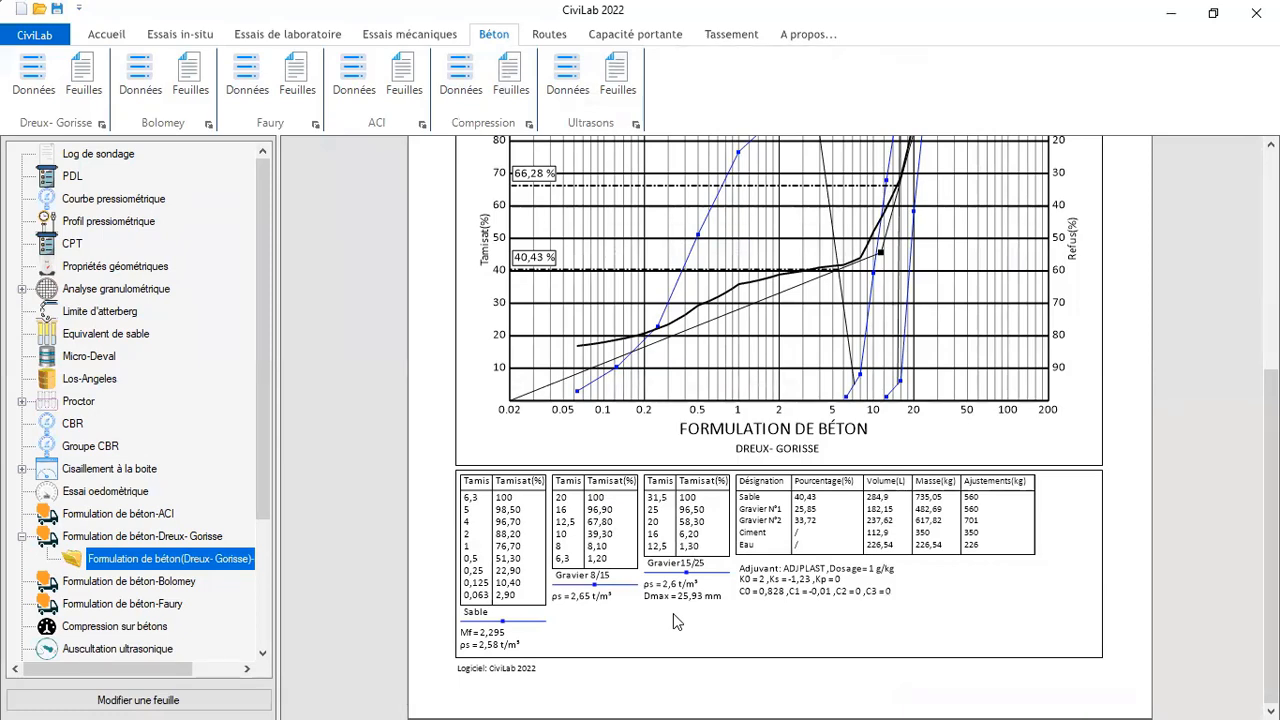
scroll(673, 615, "up", 4)
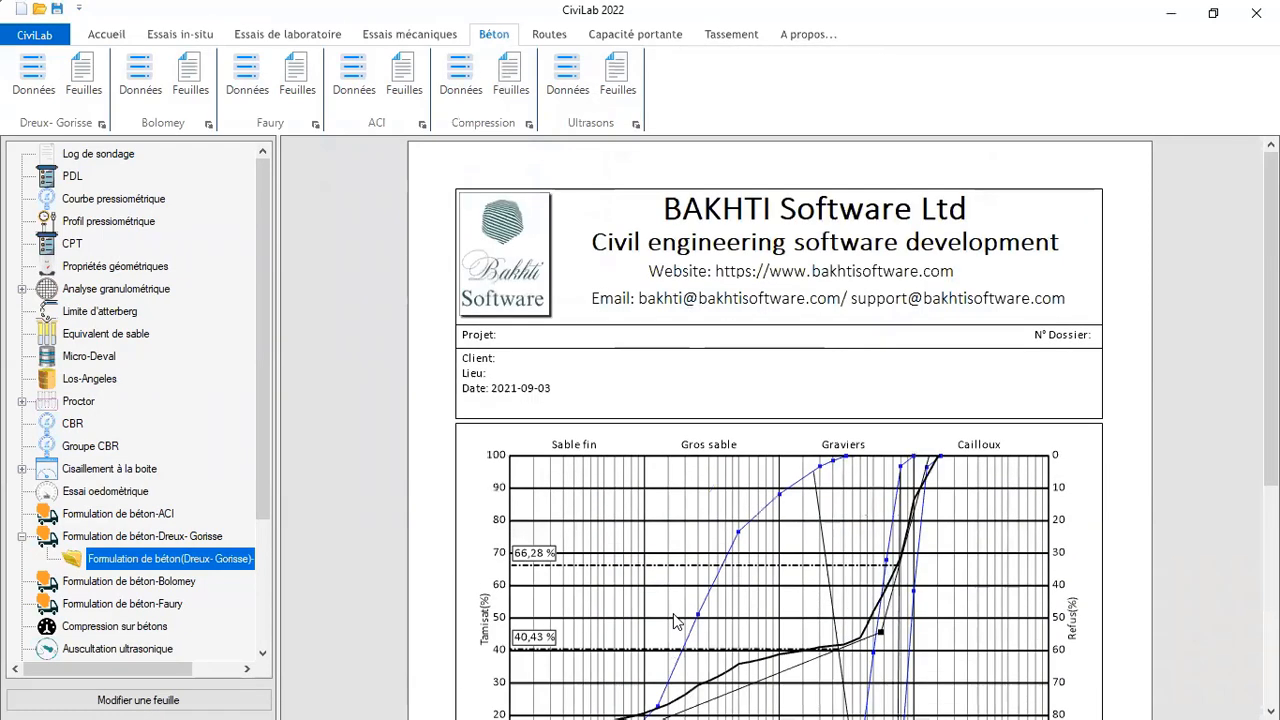
scroll(675, 620, "down", 3)
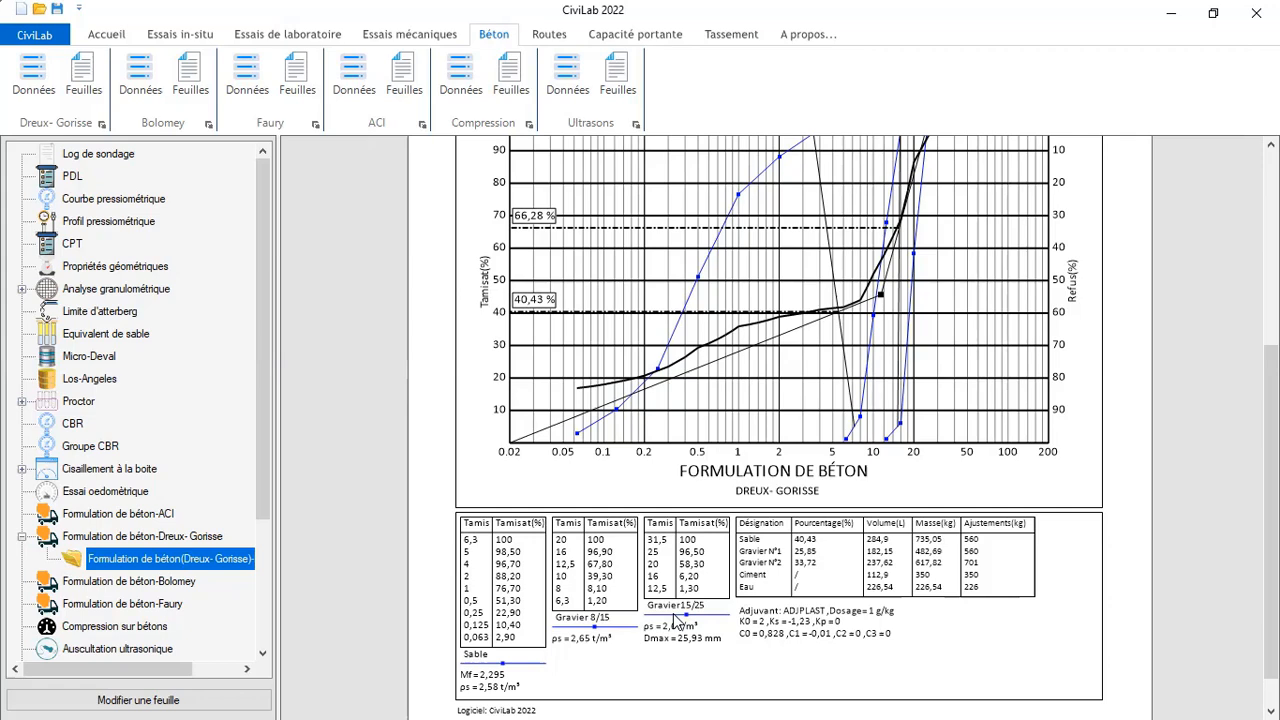
Examine the characteristics and adjustment options of a blank Dreux-Gorisse formulation, leaving it without saving
left_click(45, 74)
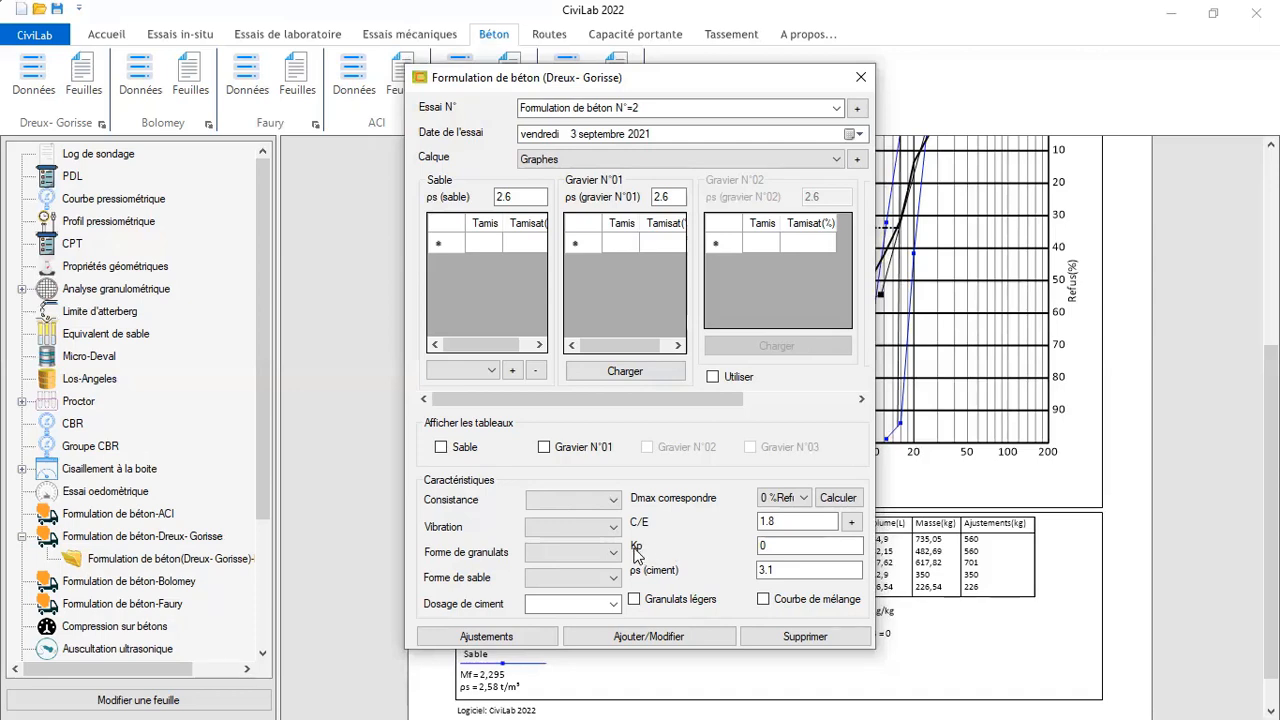
mouse_move(640, 556)
mouse_move(647, 583)
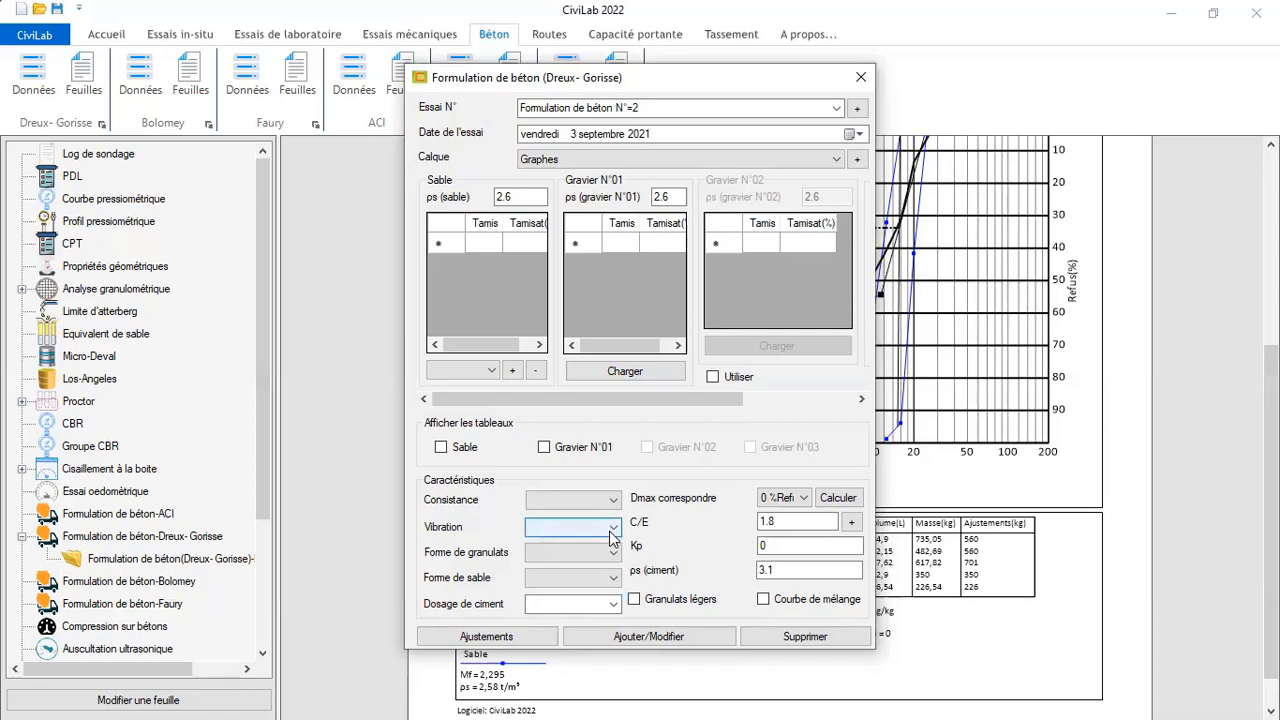
left_click(457, 640)
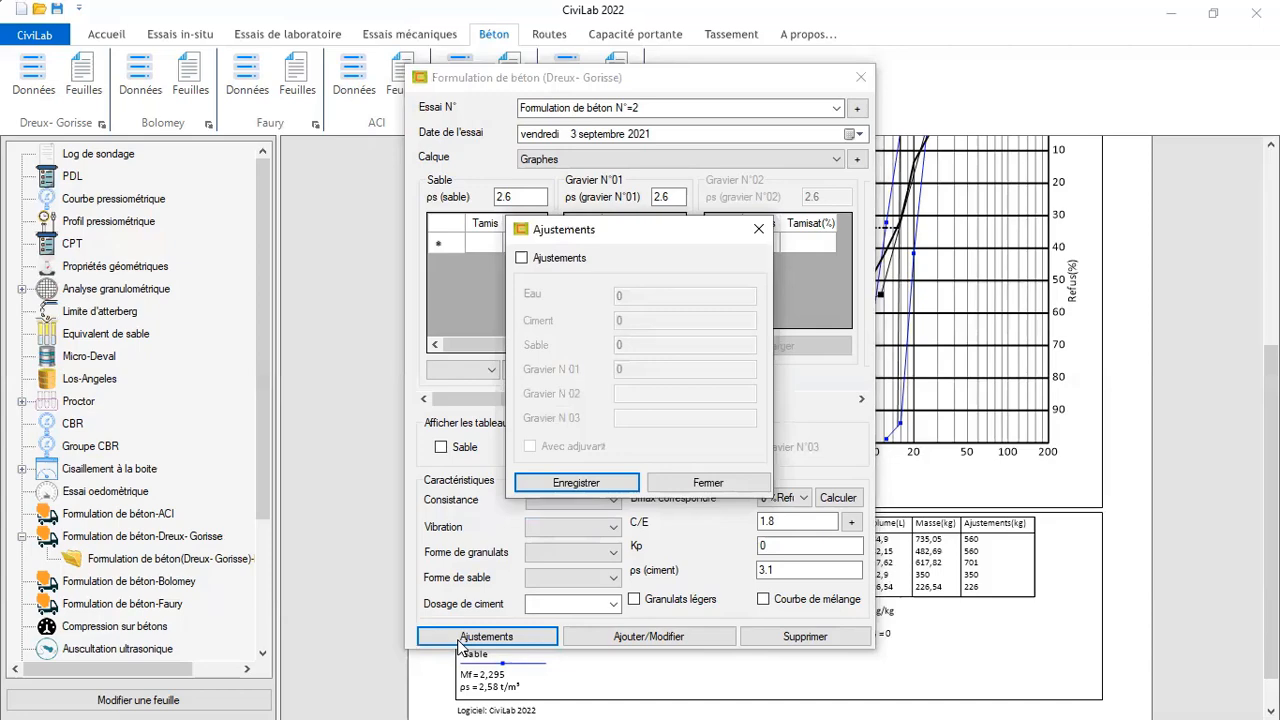
left_click(759, 229)
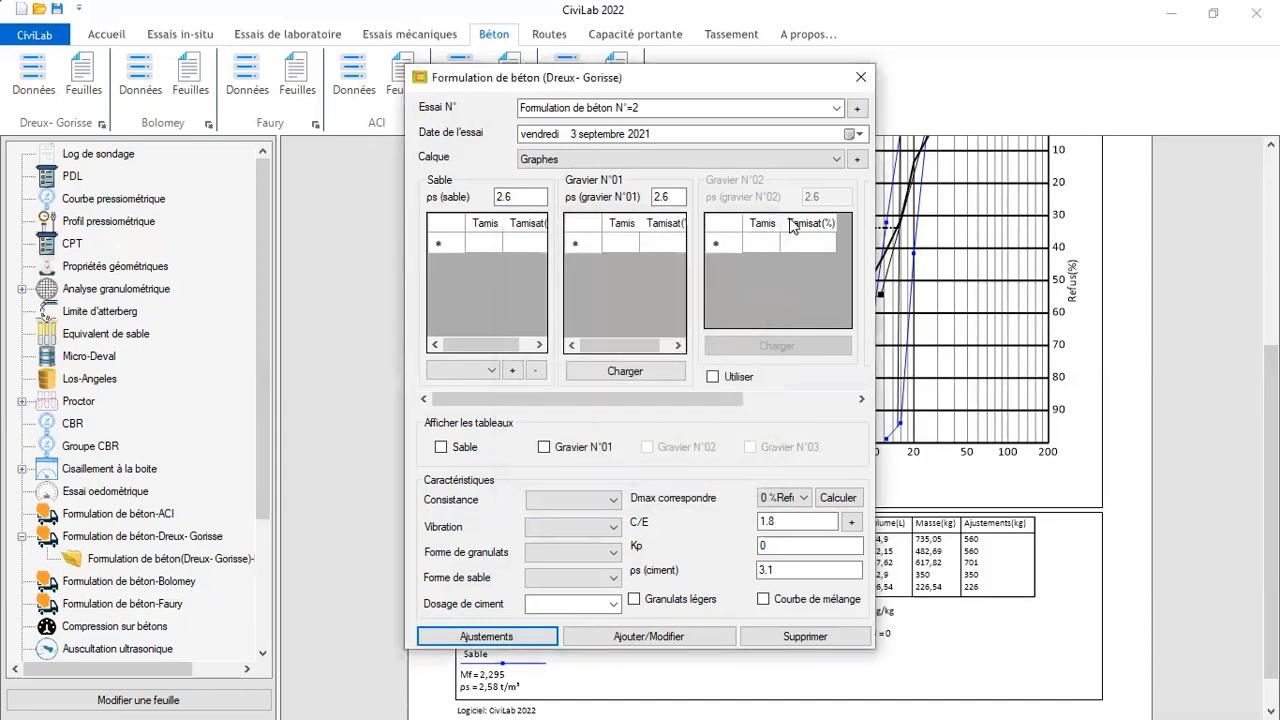
left_click(860, 77)
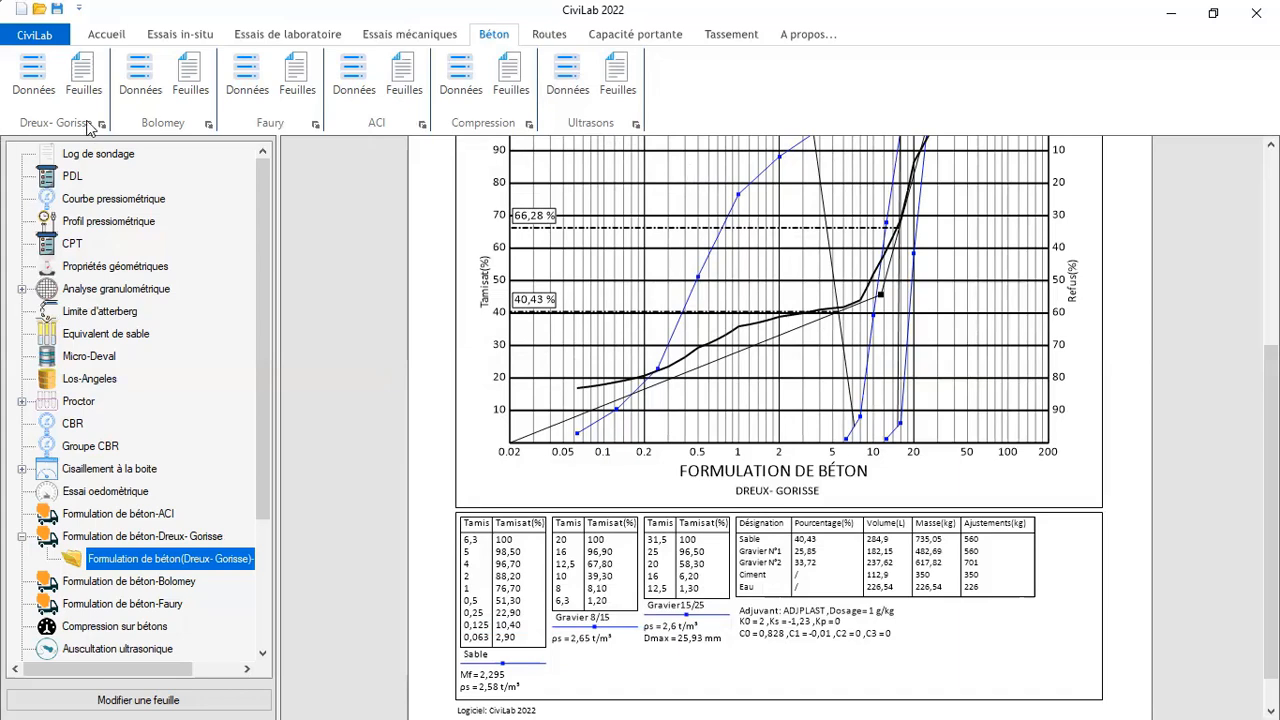
Open the Bolomey data for Formulation de béton N°=1 and check its general test data, date and layer options
left_click(22, 537)
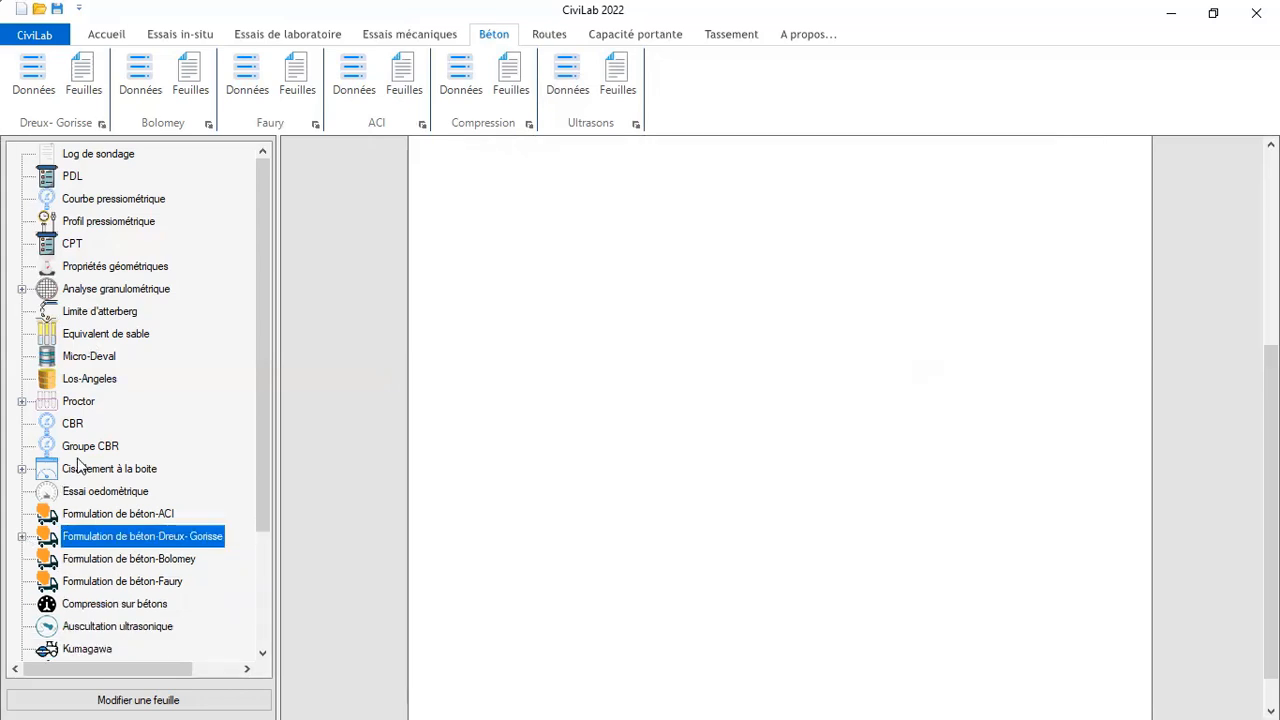
left_click(140, 72)
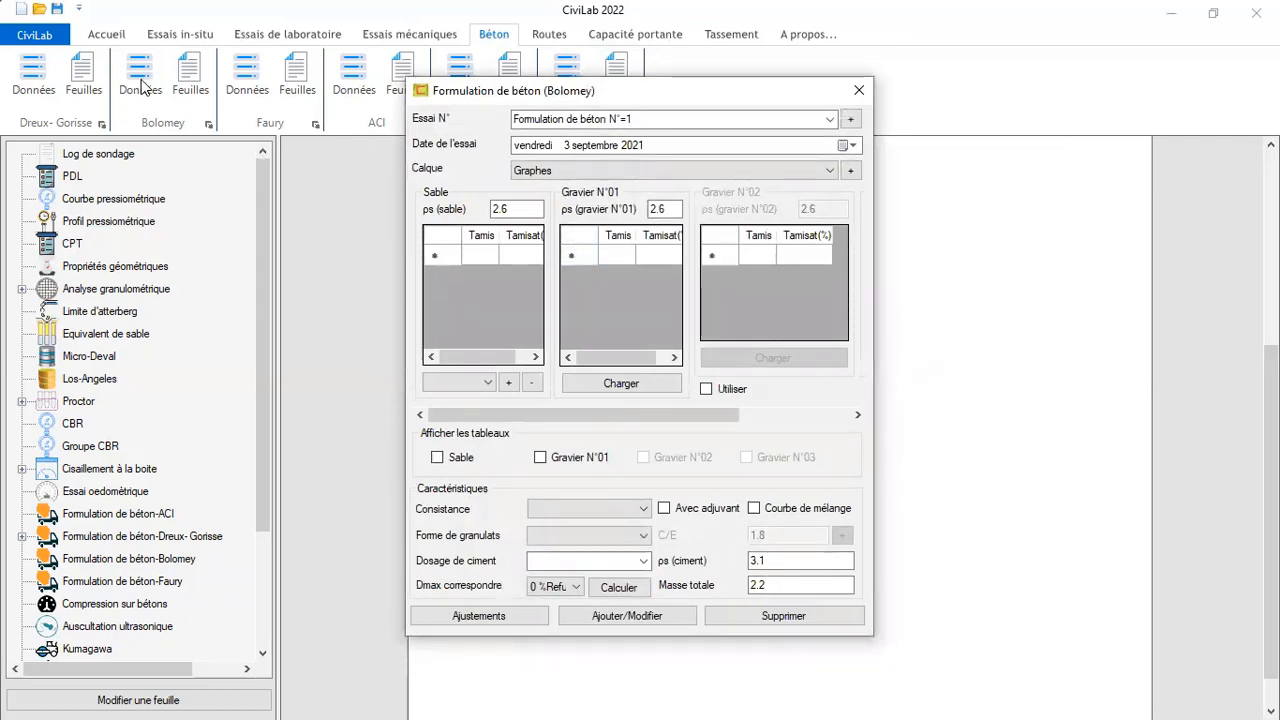
left_click(639, 116)
left_click(850, 120)
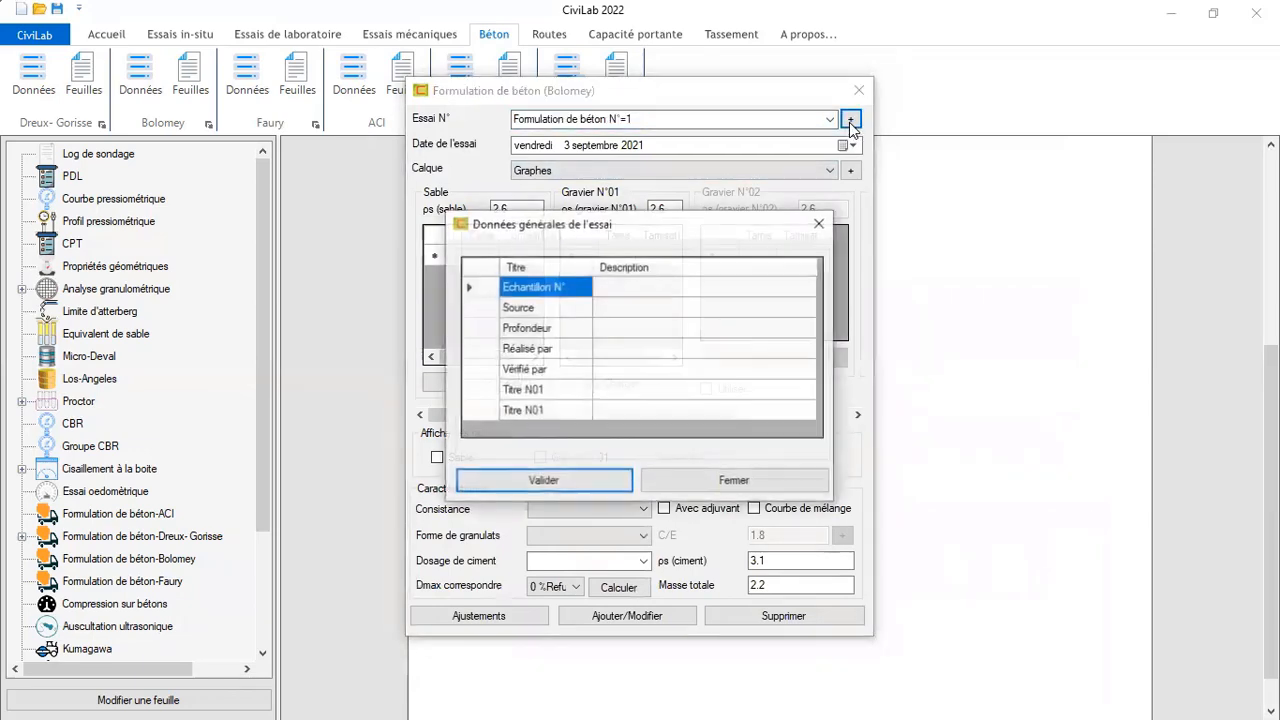
left_click(819, 224)
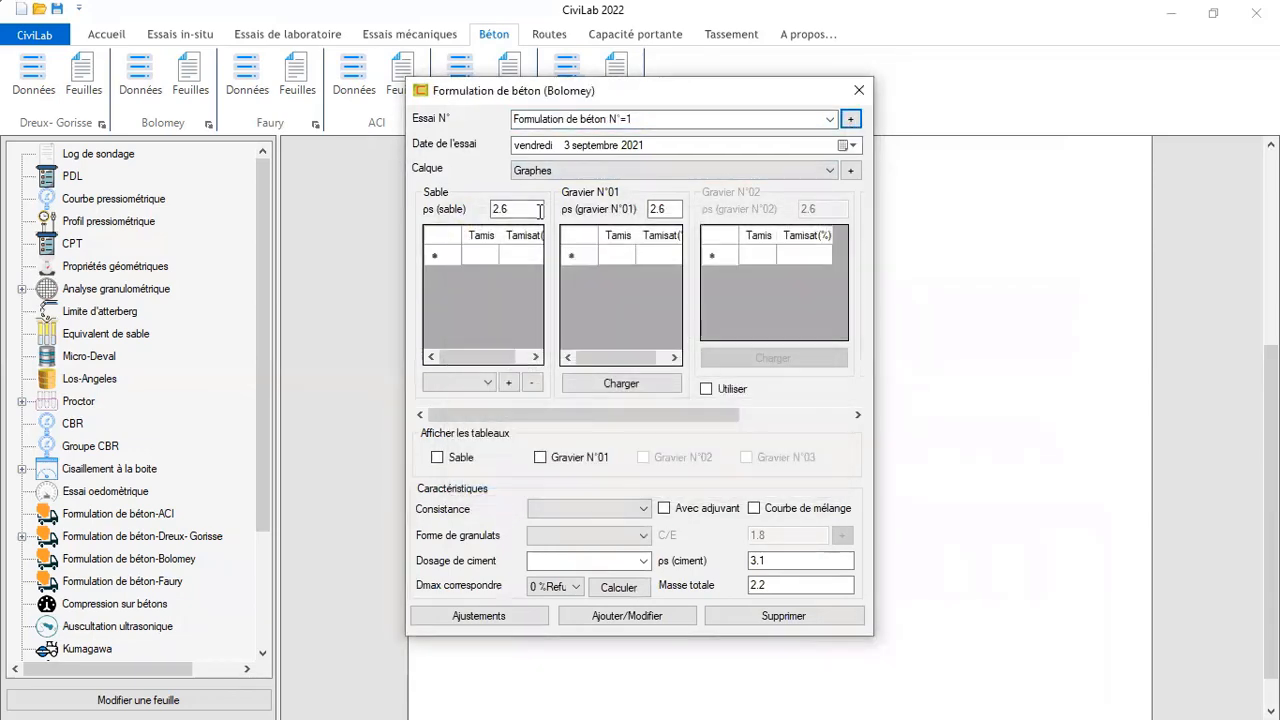
left_click(853, 146)
left_click(853, 146)
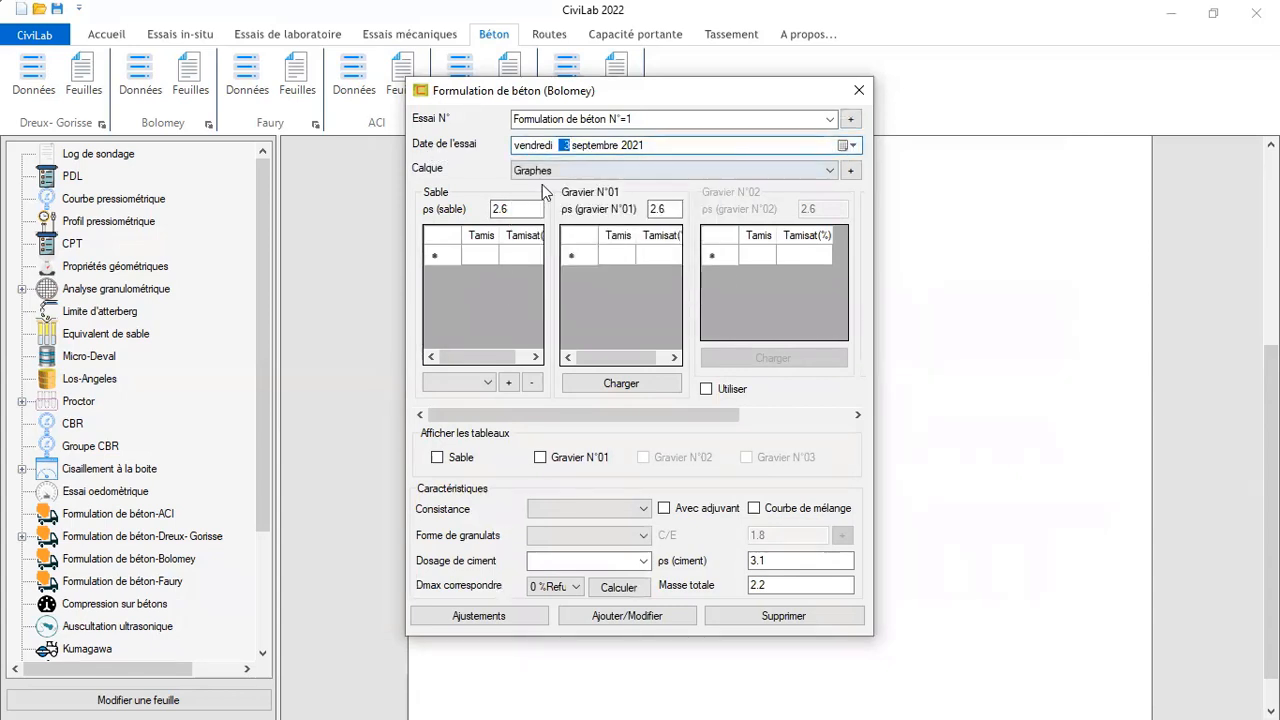
left_click(570, 169)
left_click(570, 169)
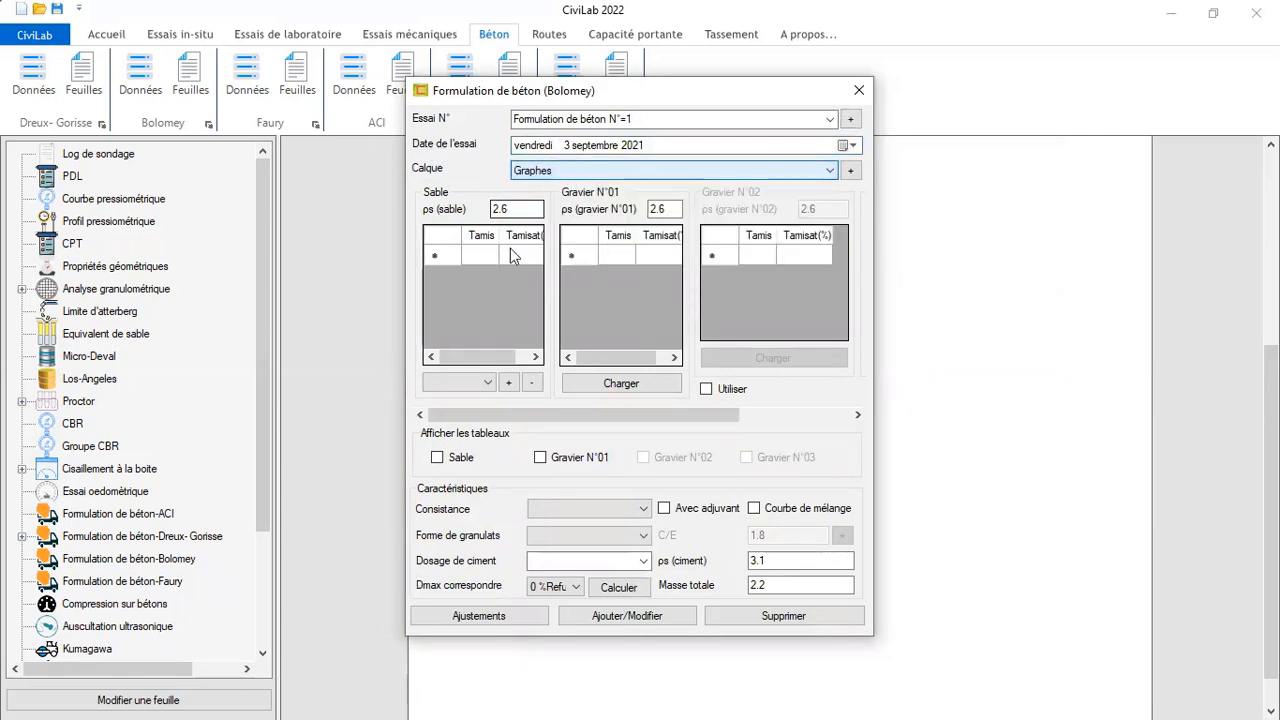
Load the Sable sieve analysis at a rate of 100% as the sand of the Bolomey formulation
left_click(508, 382)
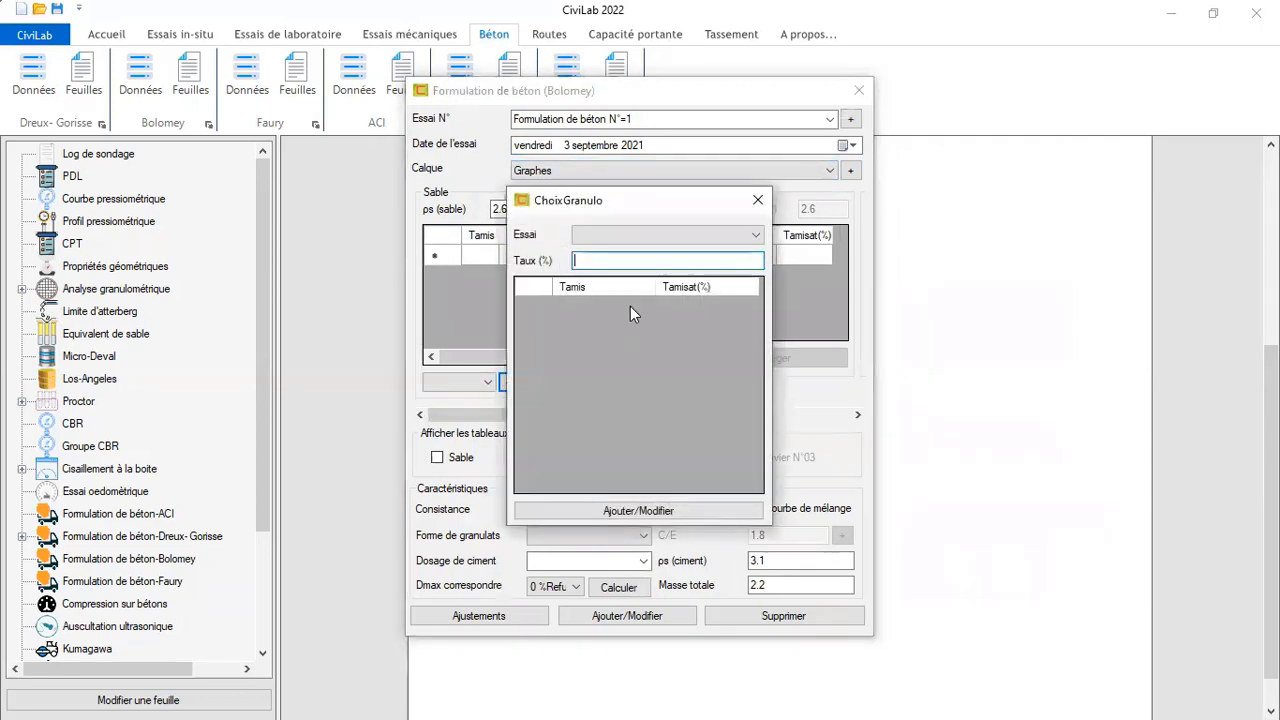
left_click(752, 236)
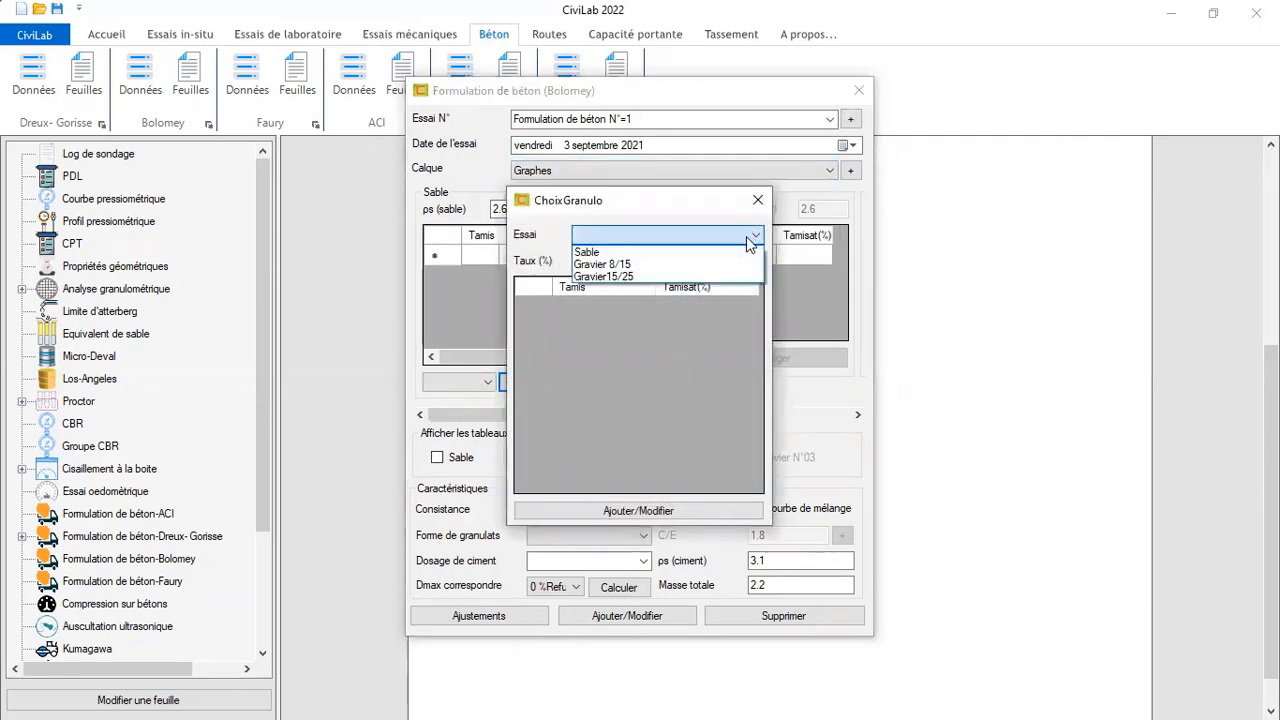
left_click(634, 256)
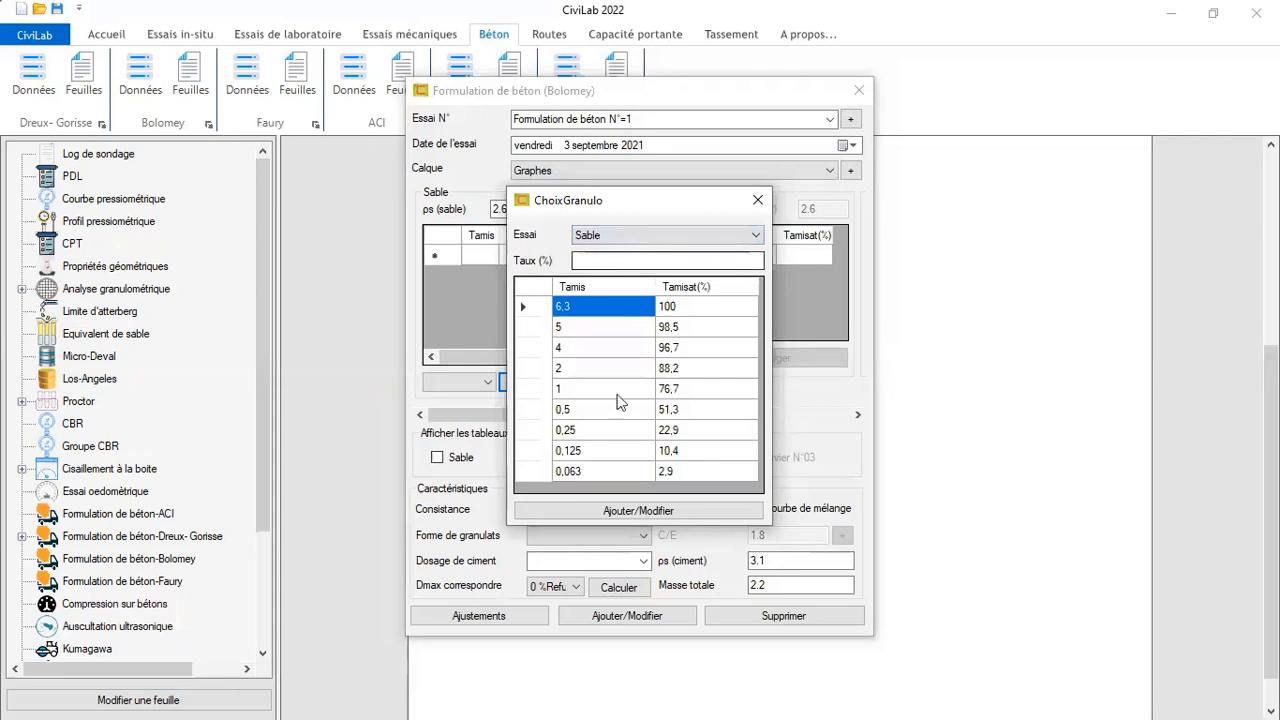
left_click(598, 261)
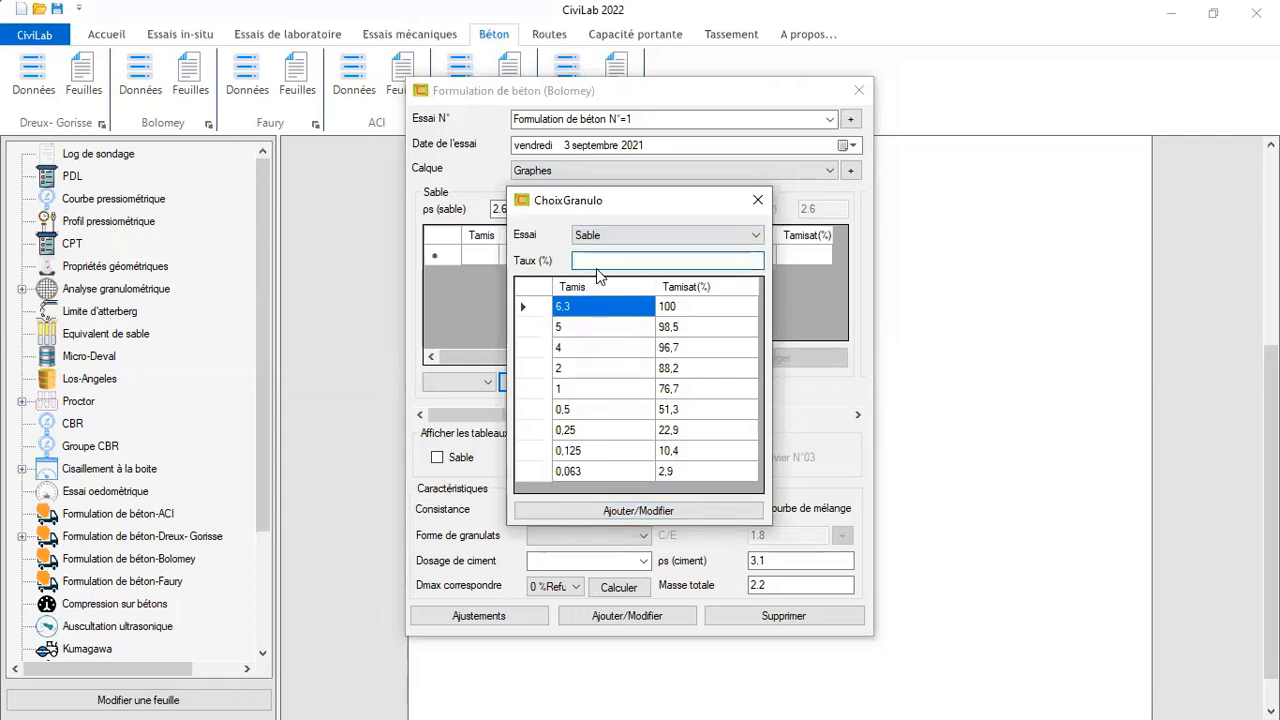
type("100")
left_click(624, 512)
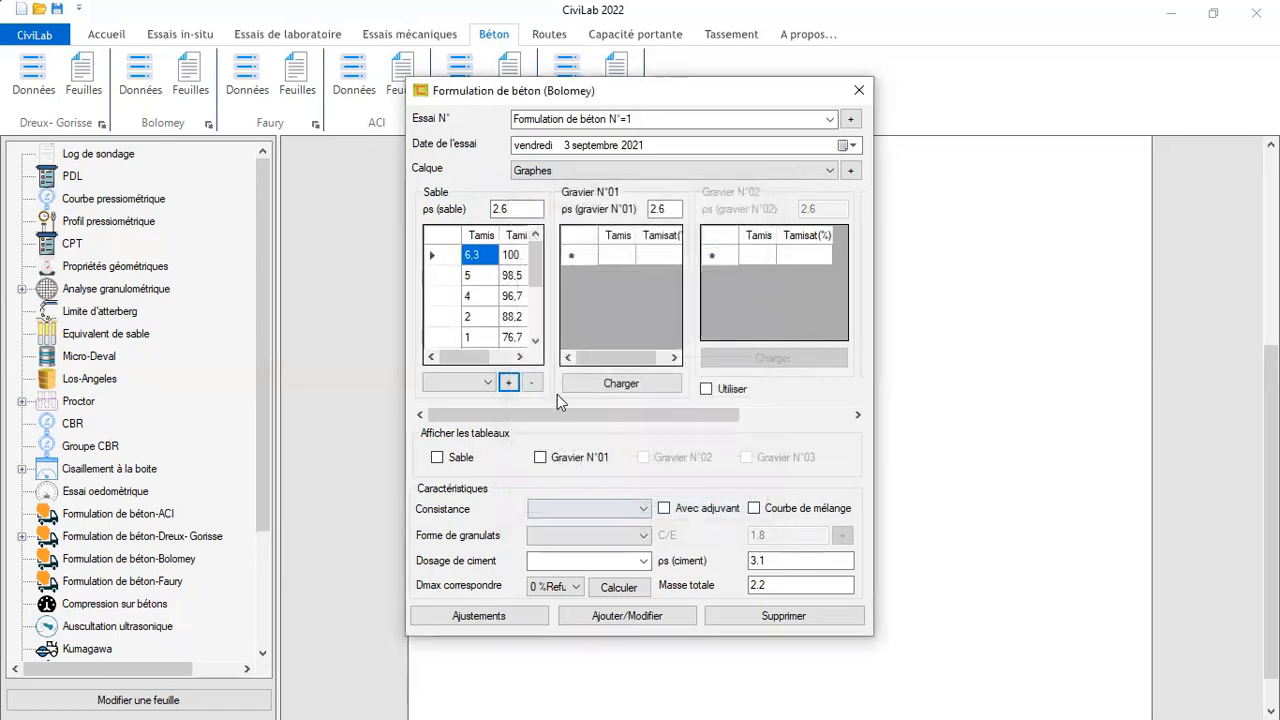
Load the Gravier15/25 sieve analysis as Gravier N°01 of the Bolomey formulation
left_click(624, 384)
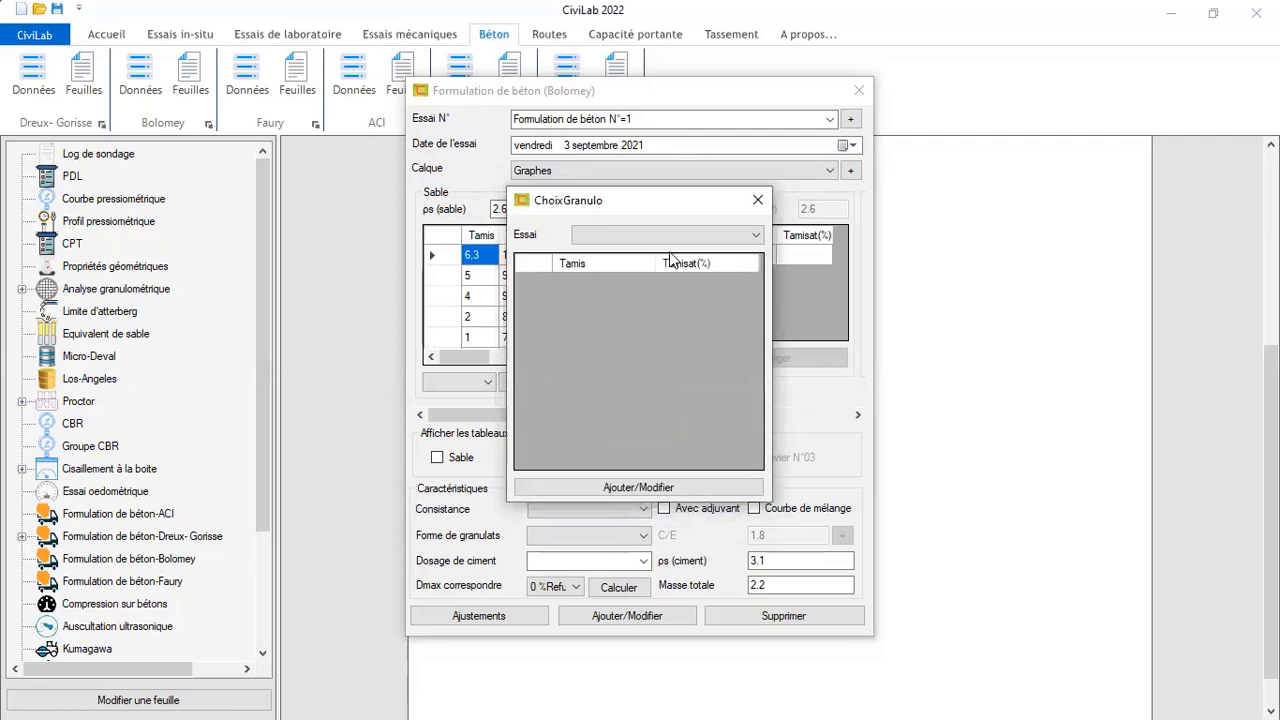
left_click(671, 235)
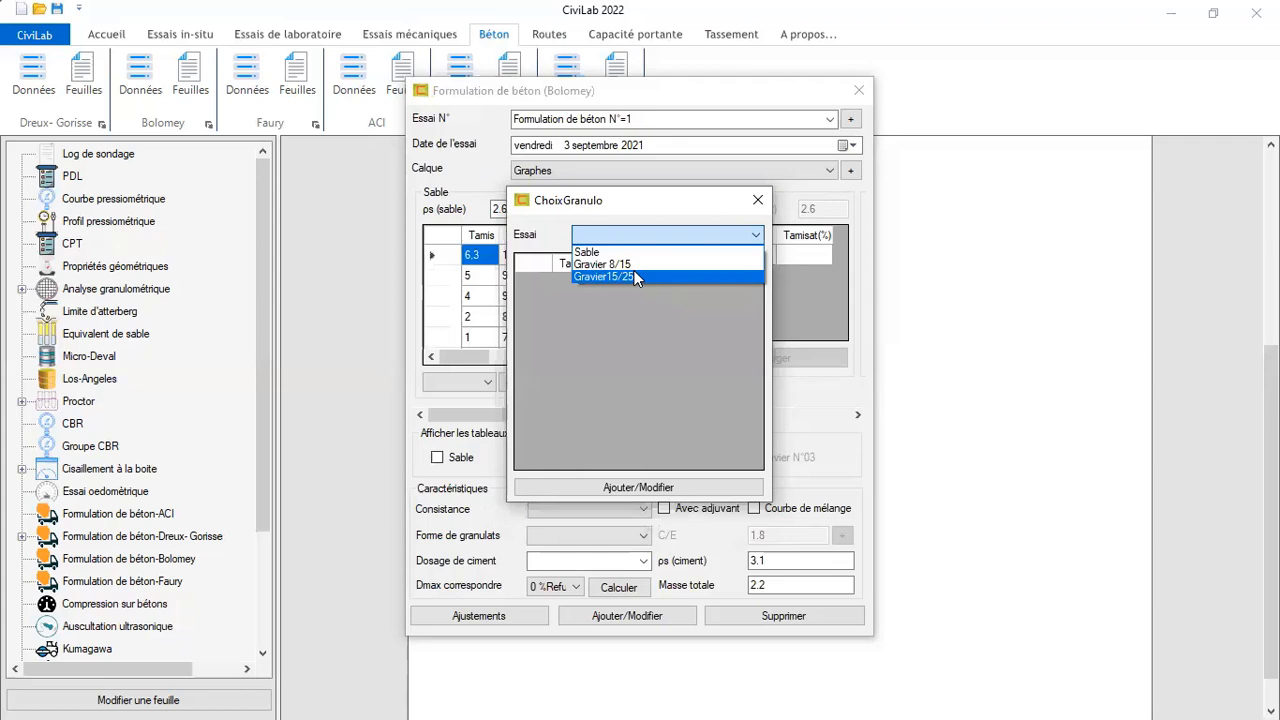
left_click(637, 272)
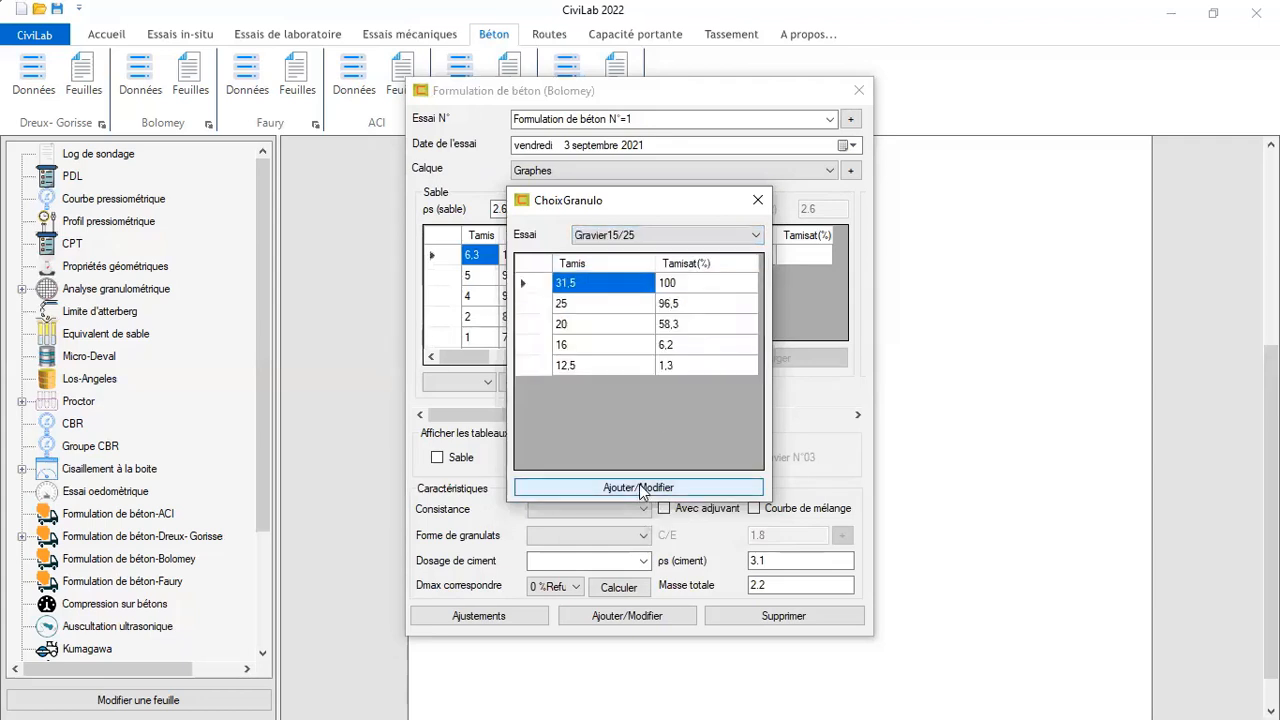
left_click(645, 488)
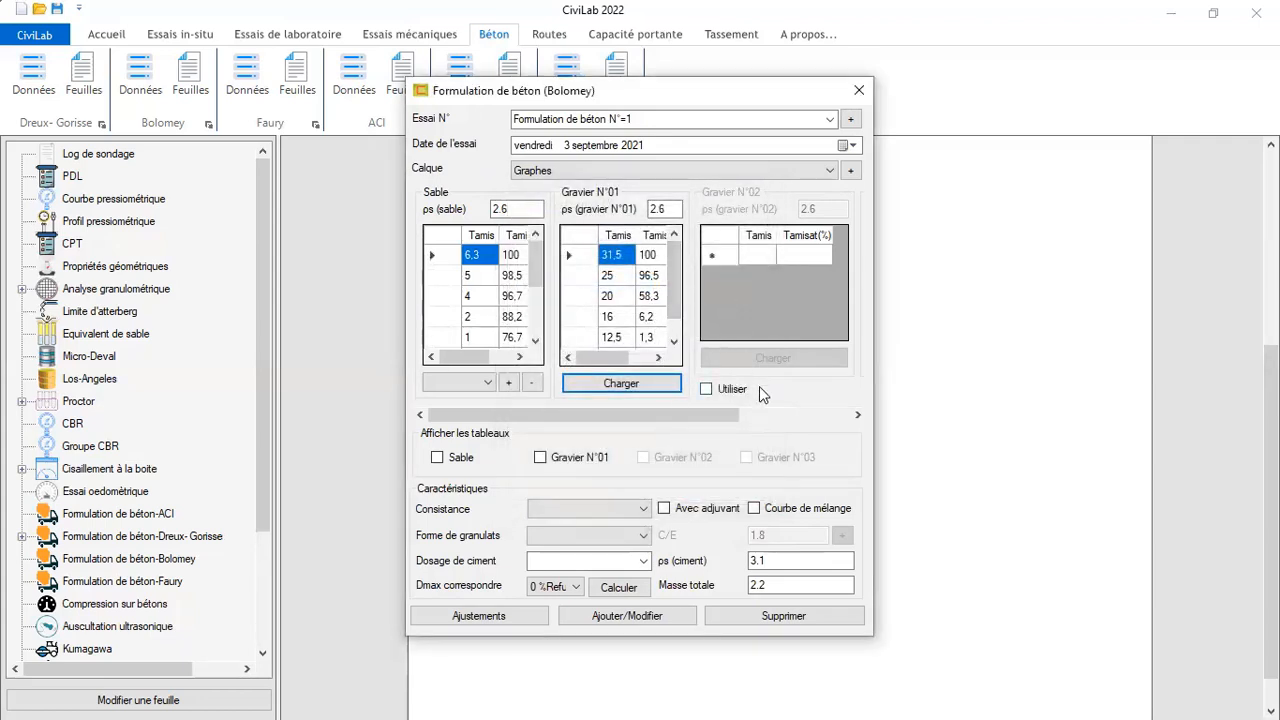
Enable the use of Gravier N°02 and load the Gravier 8/15 sieve analysis into it
left_click(706, 390)
left_click(772, 358)
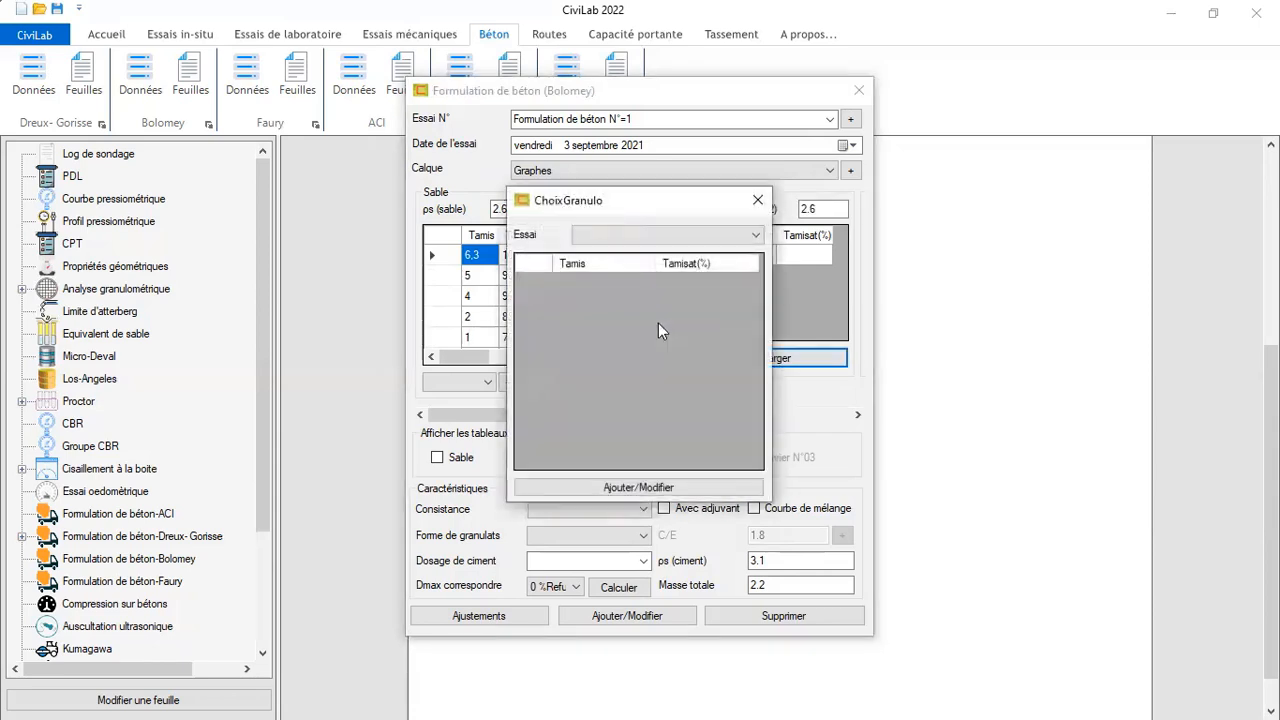
left_click(669, 237)
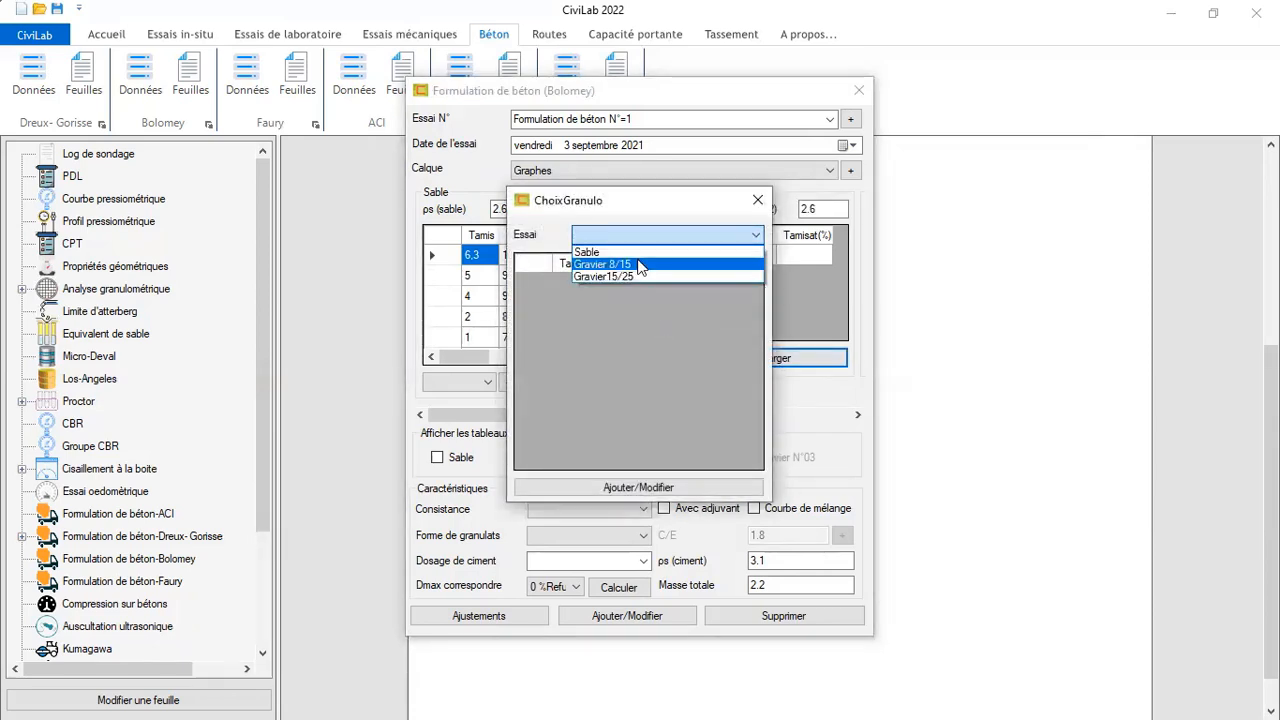
left_click(638, 265)
left_click(650, 487)
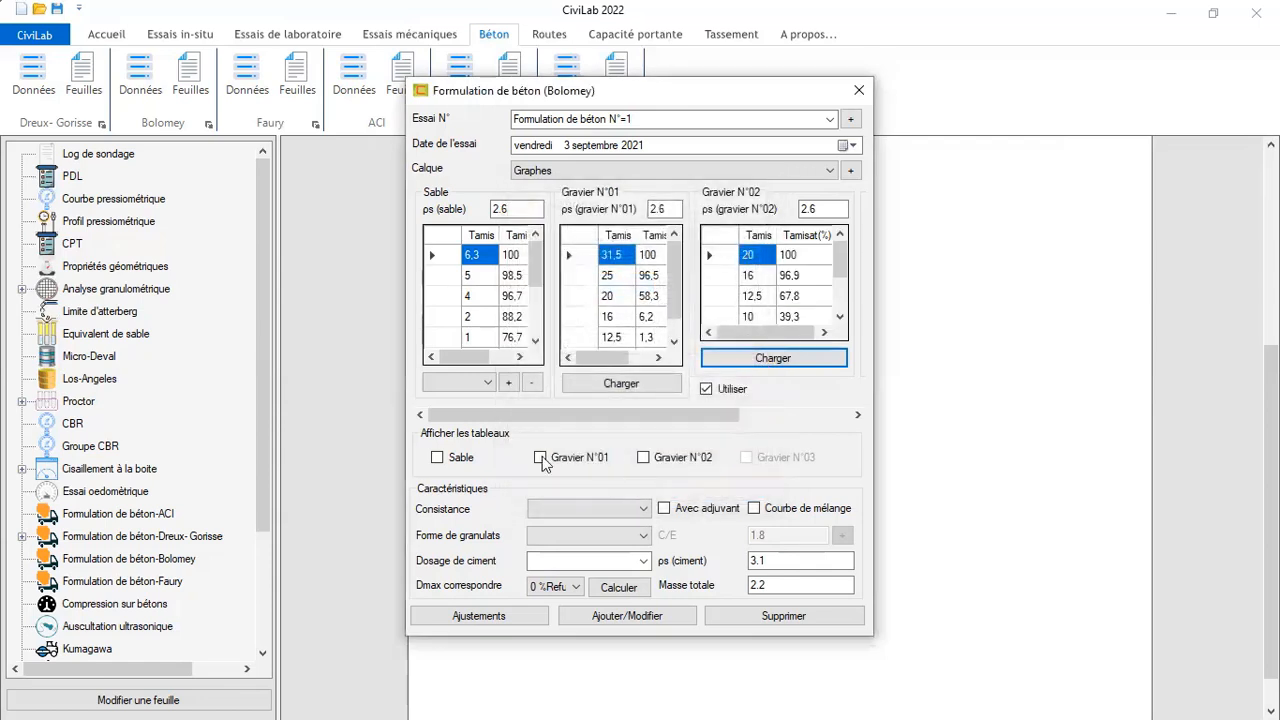
Set the consistency to Béton armé, the aggregate shape to Concassé and the cement dosage to 350, and try to save the formulation
left_click(582, 507)
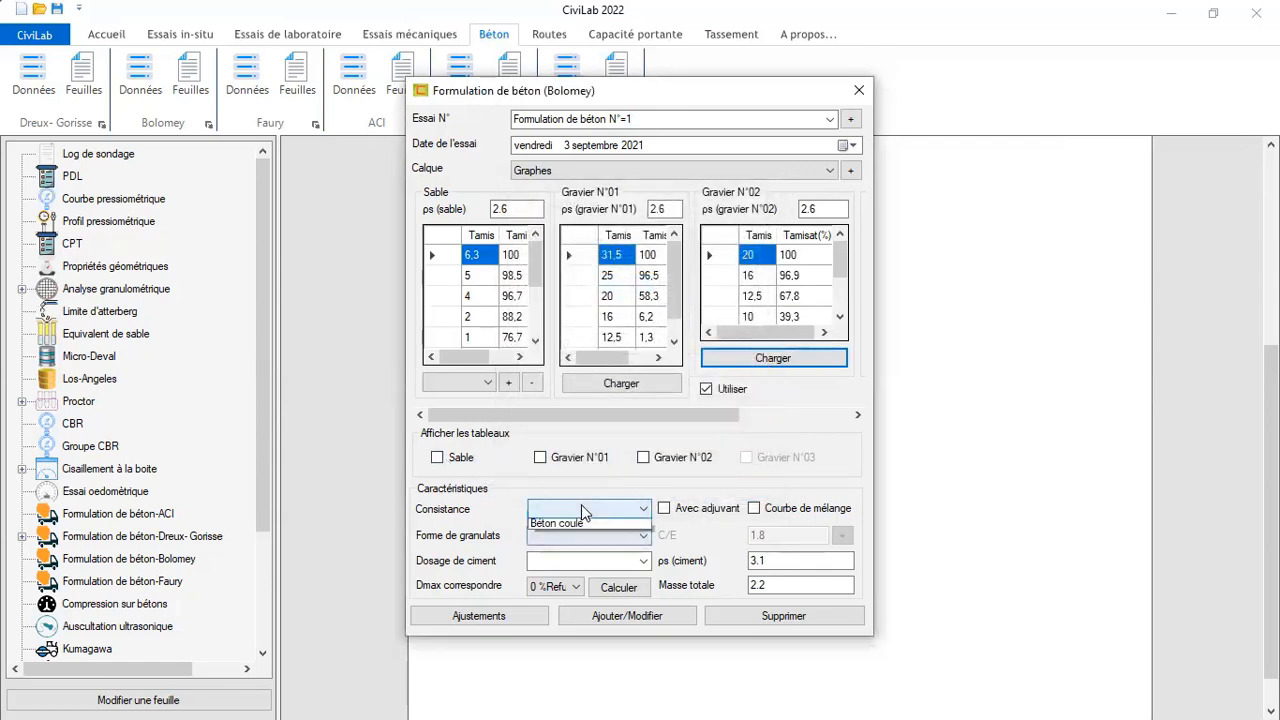
left_click(565, 538)
left_click(568, 534)
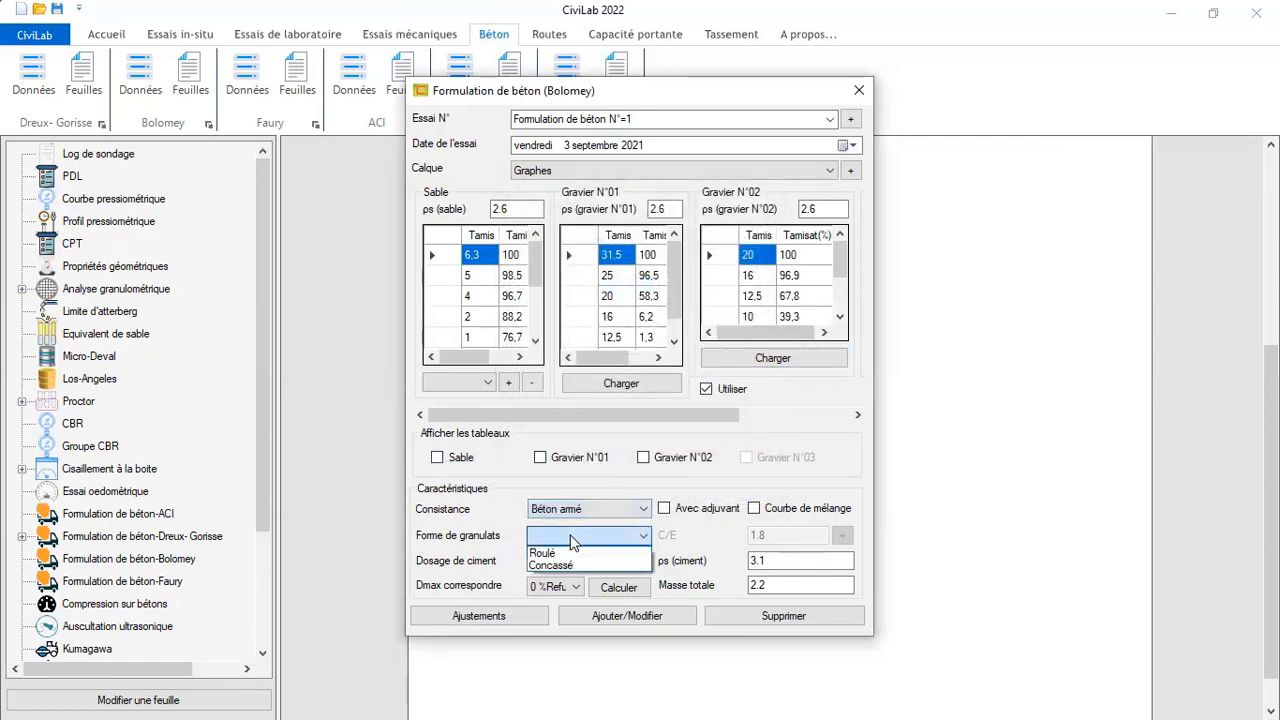
left_click(551, 565)
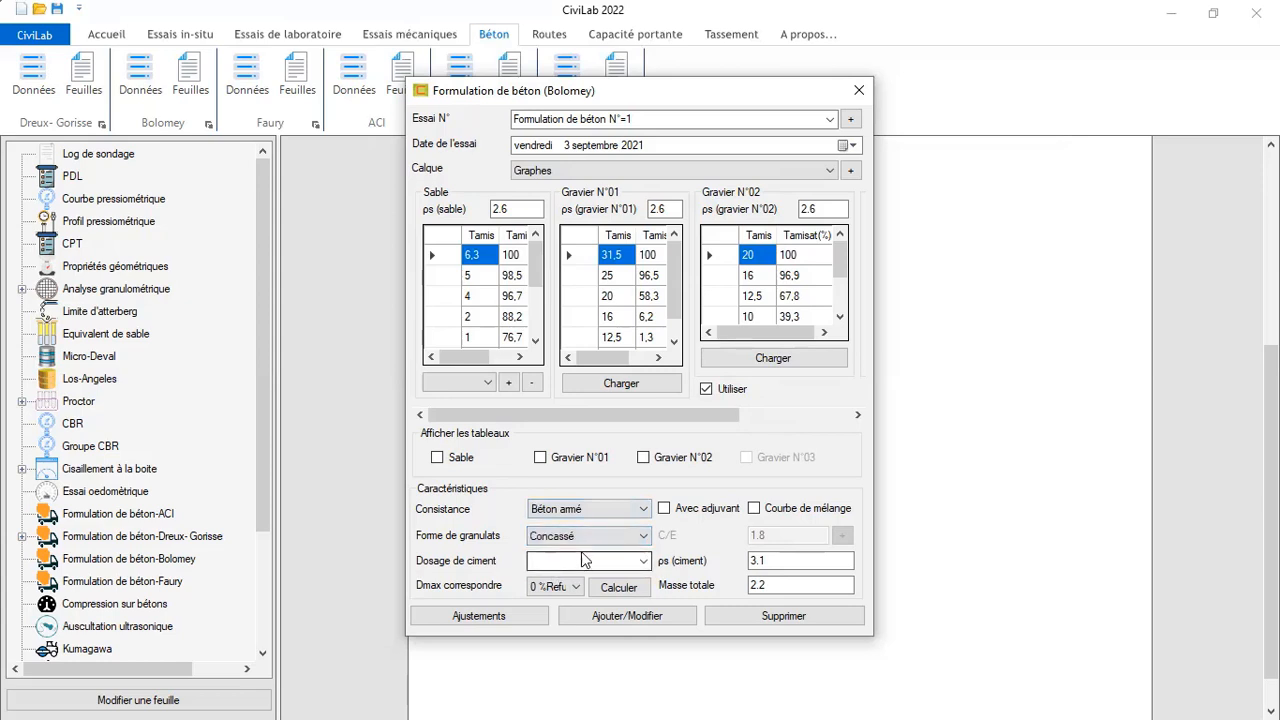
left_click(645, 561)
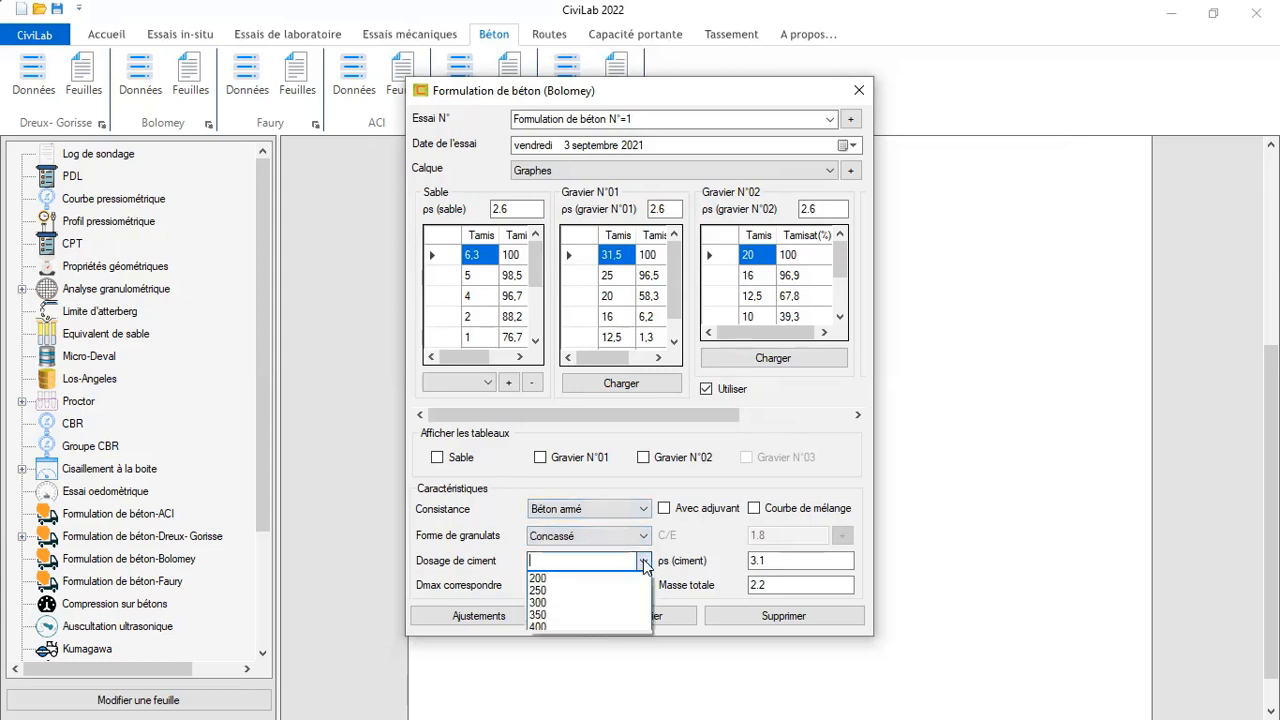
left_click(557, 615)
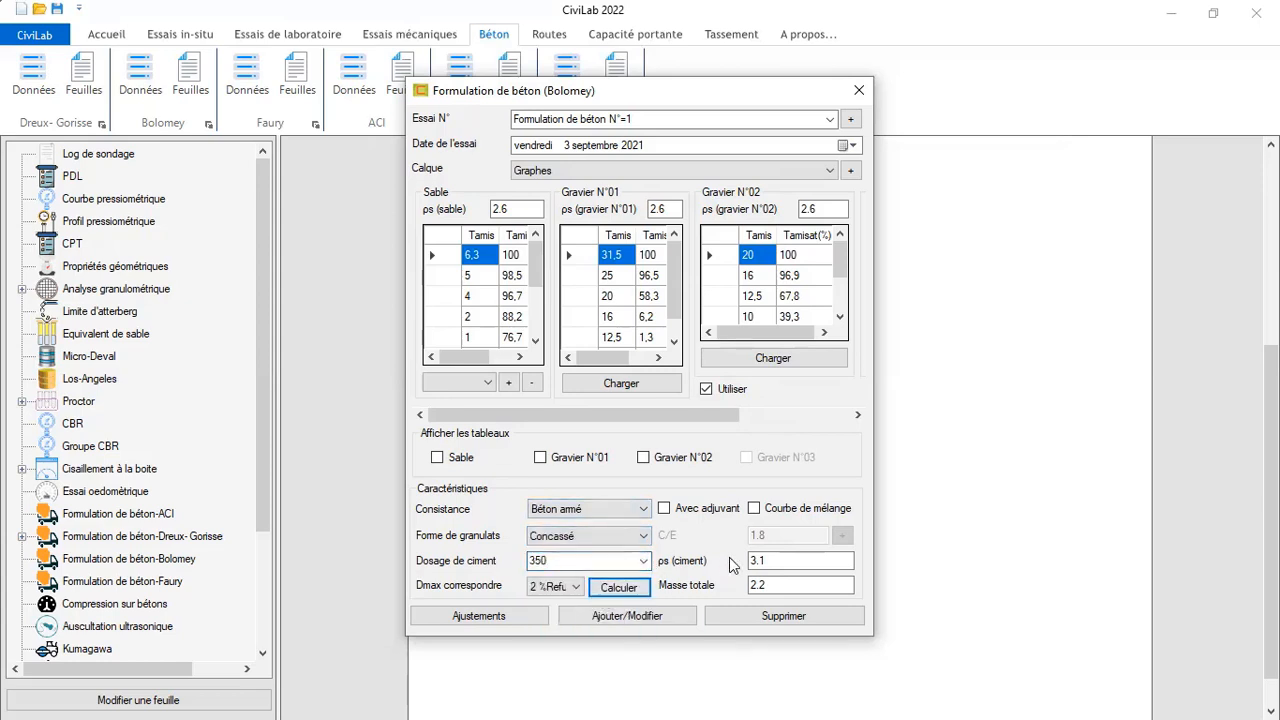
left_click(628, 617)
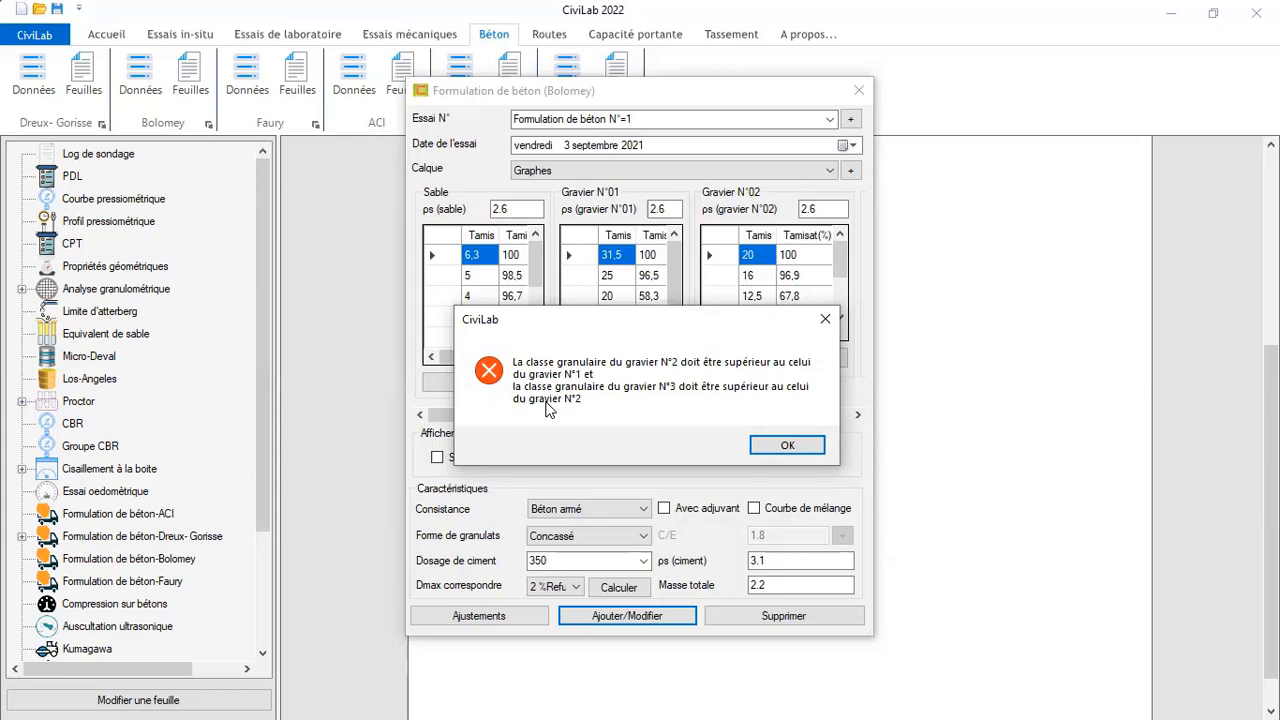
left_click(824, 319)
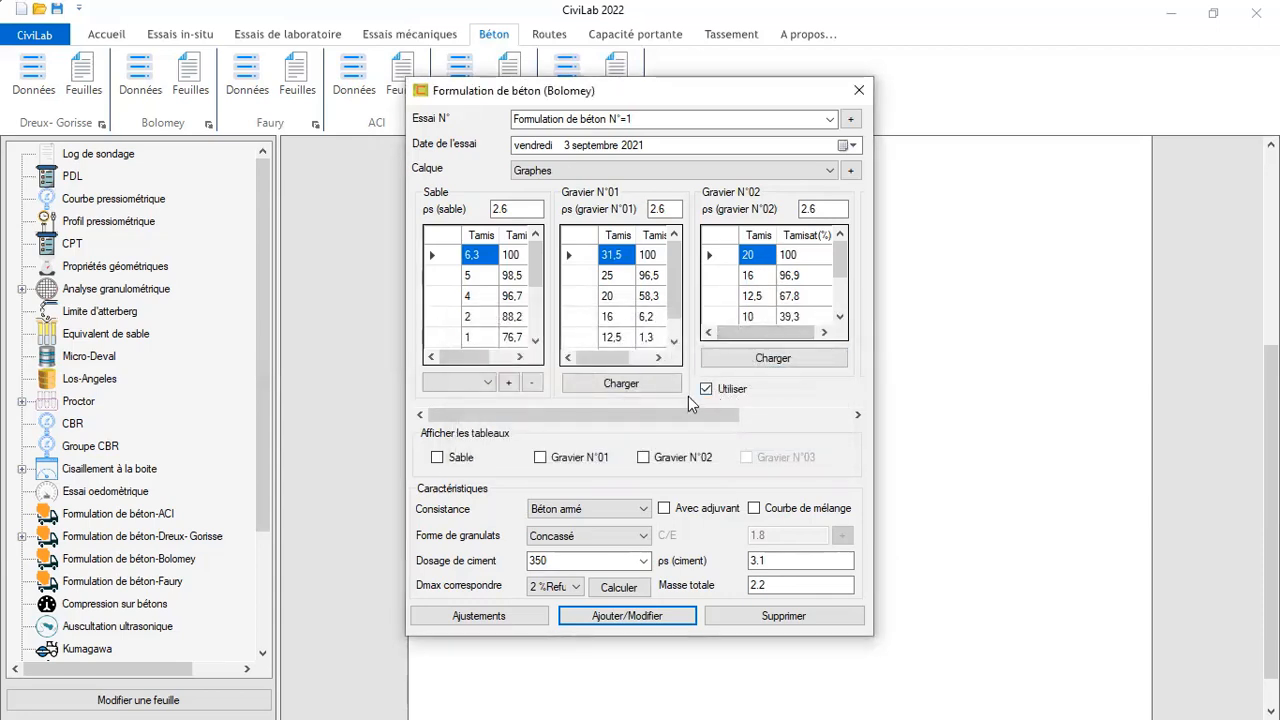
Replace the Gravier N°01 data with the Gravier 8/15 sieve analysis
left_click_drag(622, 414, 735, 416)
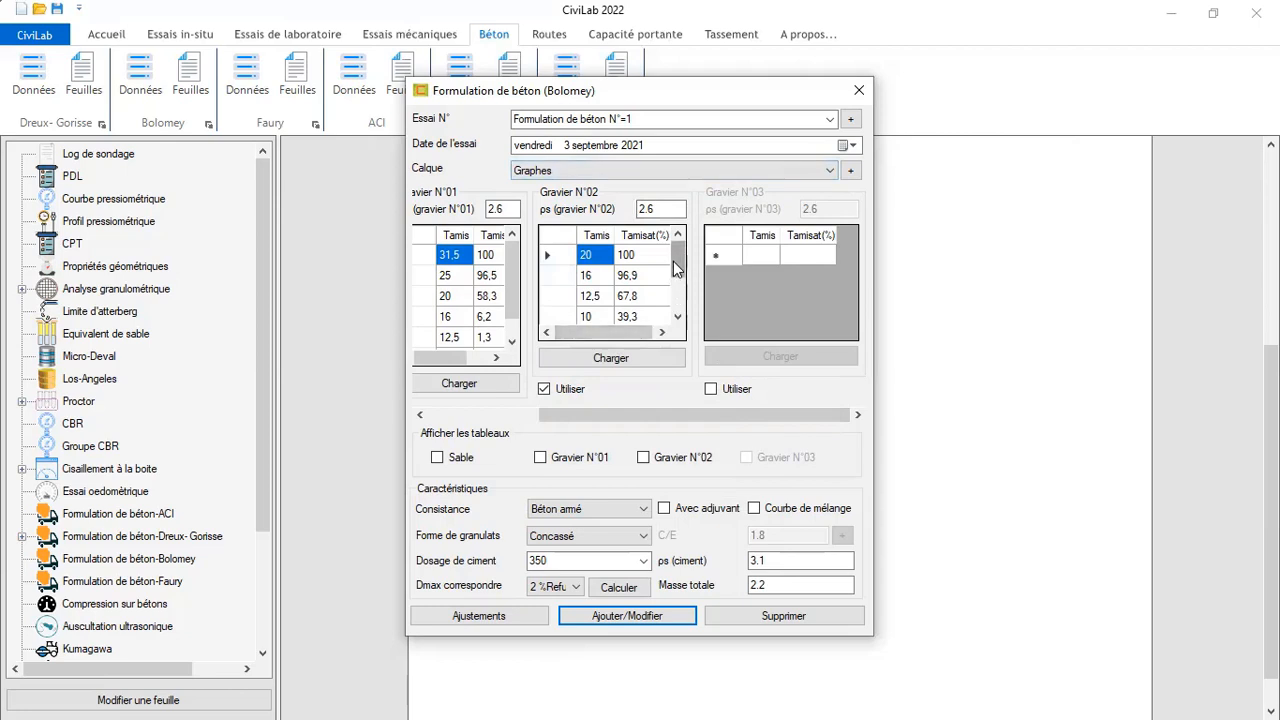
left_click_drag(647, 420, 549, 407)
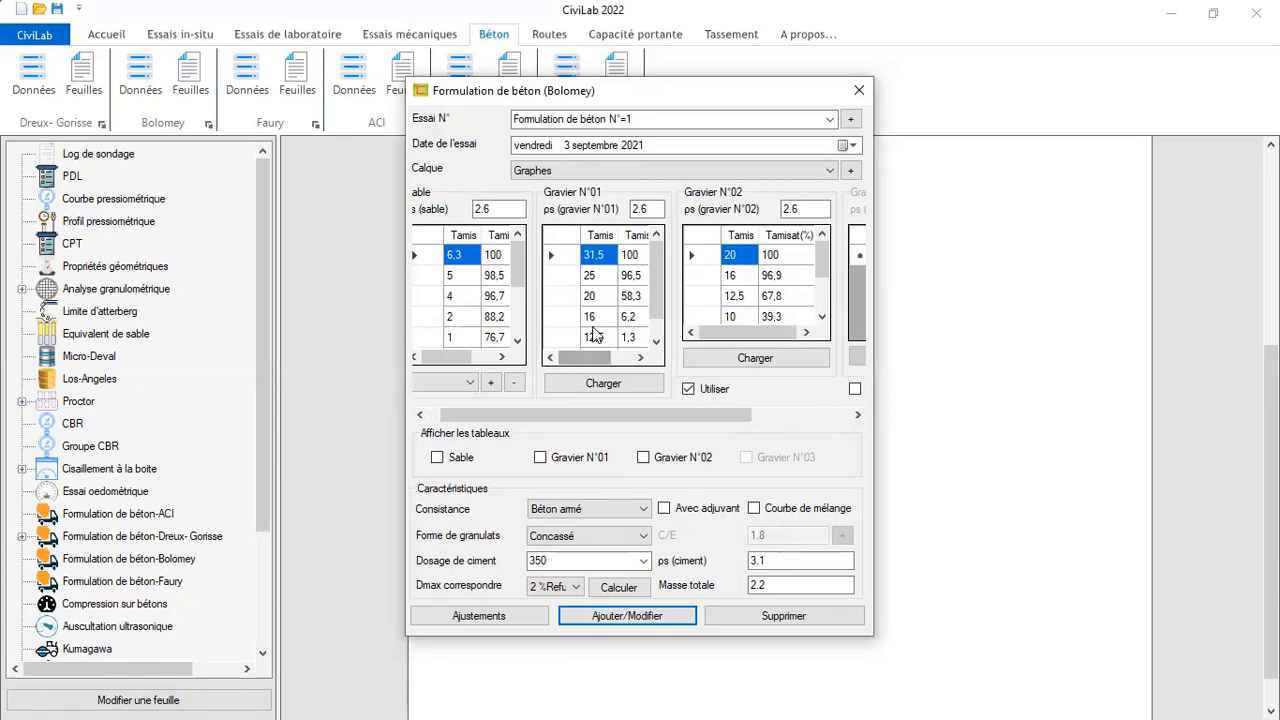
mouse_move(565, 357)
left_mouse_down()
mouse_move(580, 357)
mouse_move(560, 356)
left_mouse_up()
left_click(603, 381)
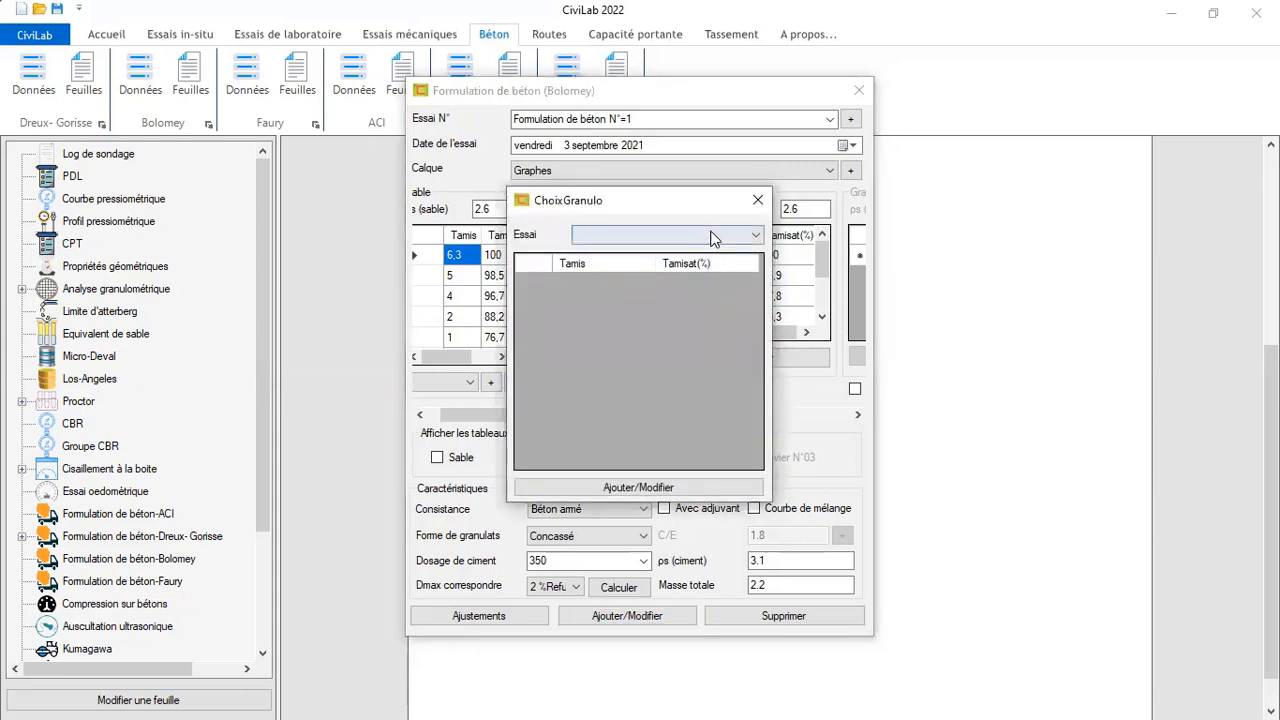
left_click(713, 238)
left_click(660, 261)
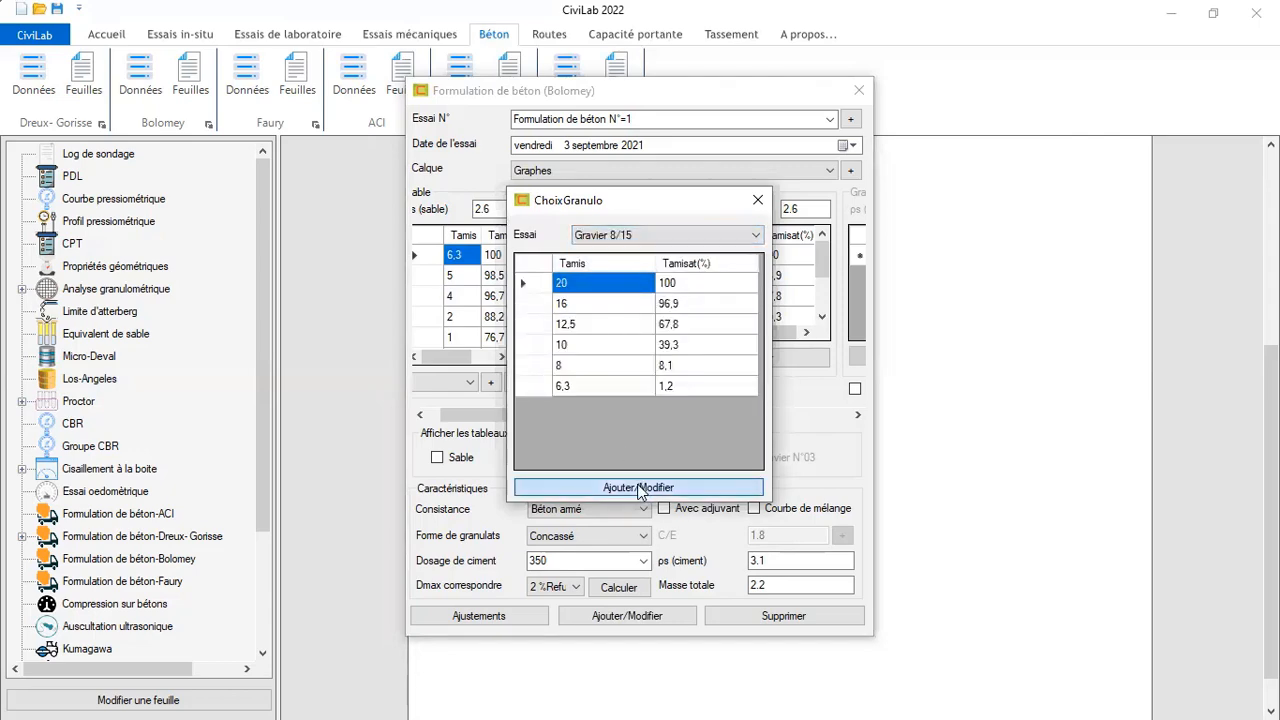
left_click(639, 488)
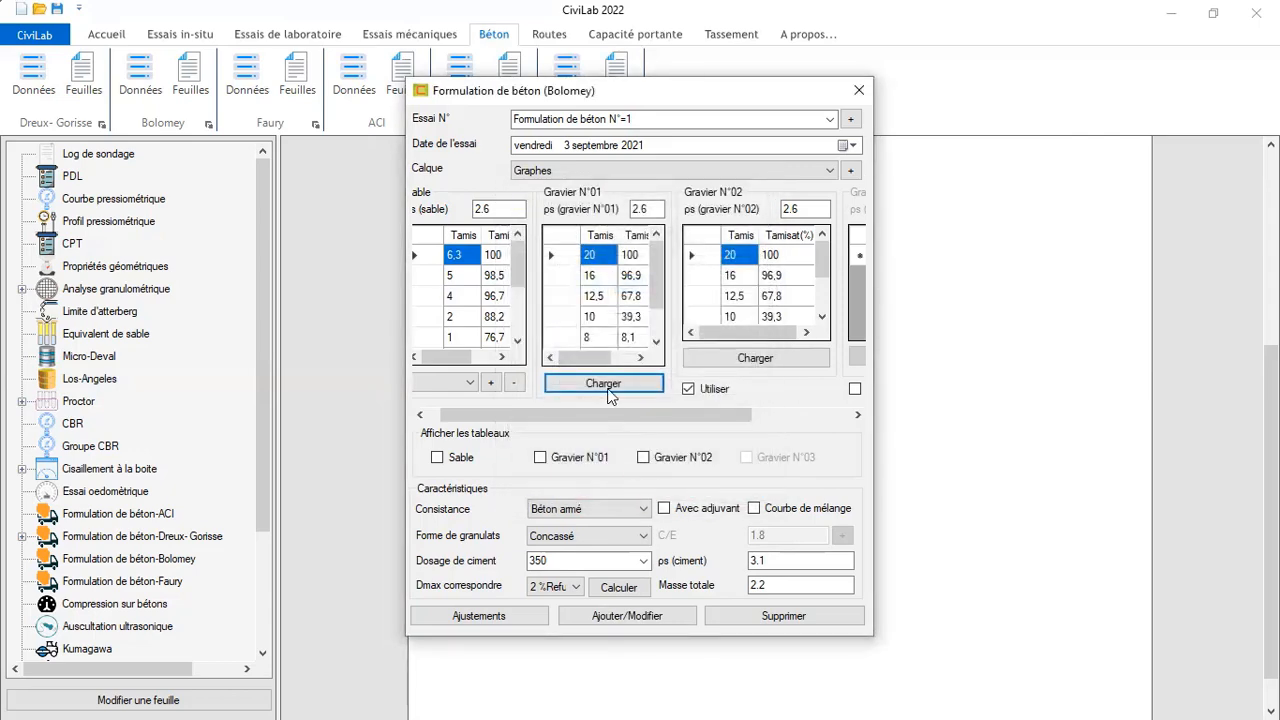
Replace the Gravier N°02 data with the Gravier15/25 sieve analysis
left_click(743, 356)
left_click(714, 238)
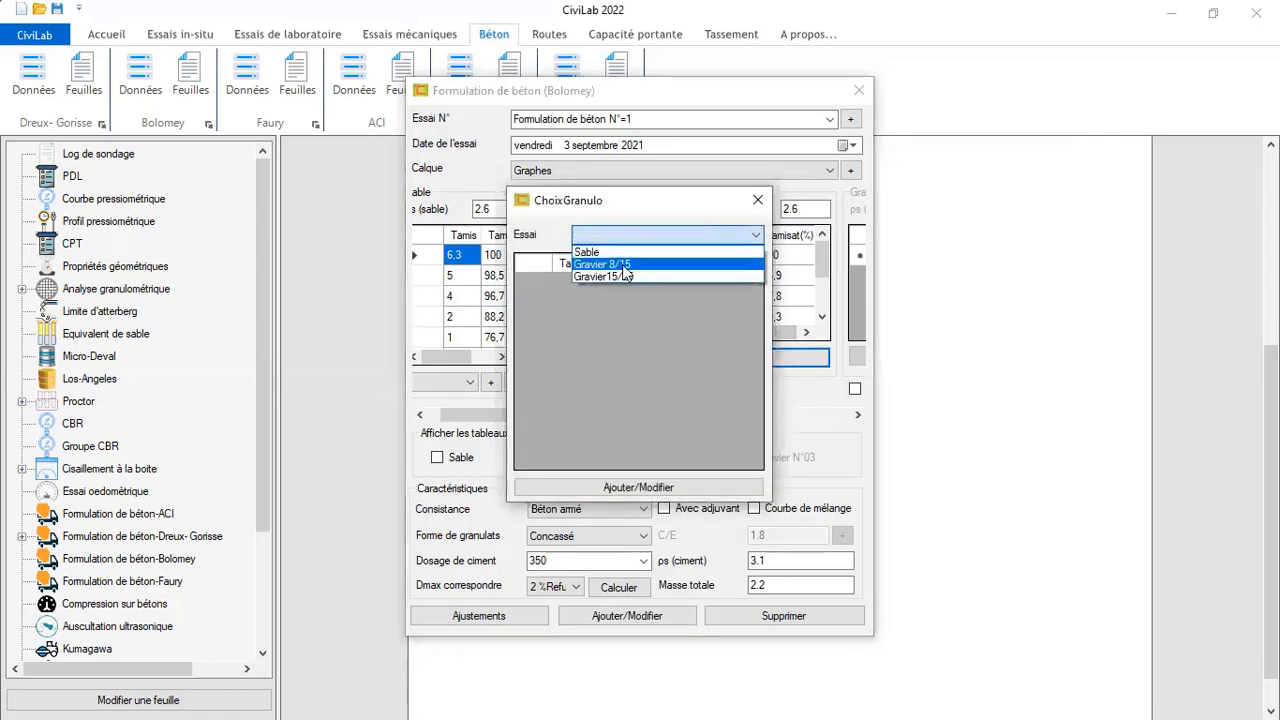
left_click(622, 276)
left_click(643, 486)
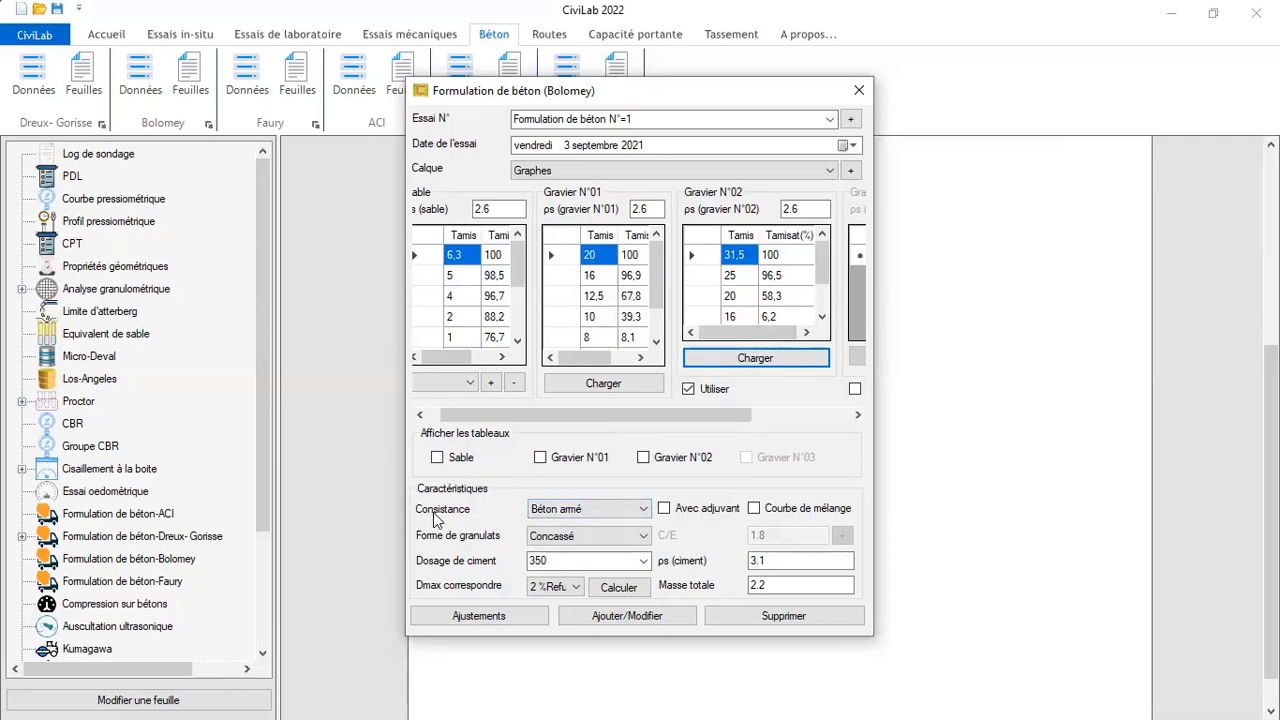
Review the consistency, aggregate shape and cement dosage choices, keeping Béton armé, Concassé and 350
left_click(553, 513)
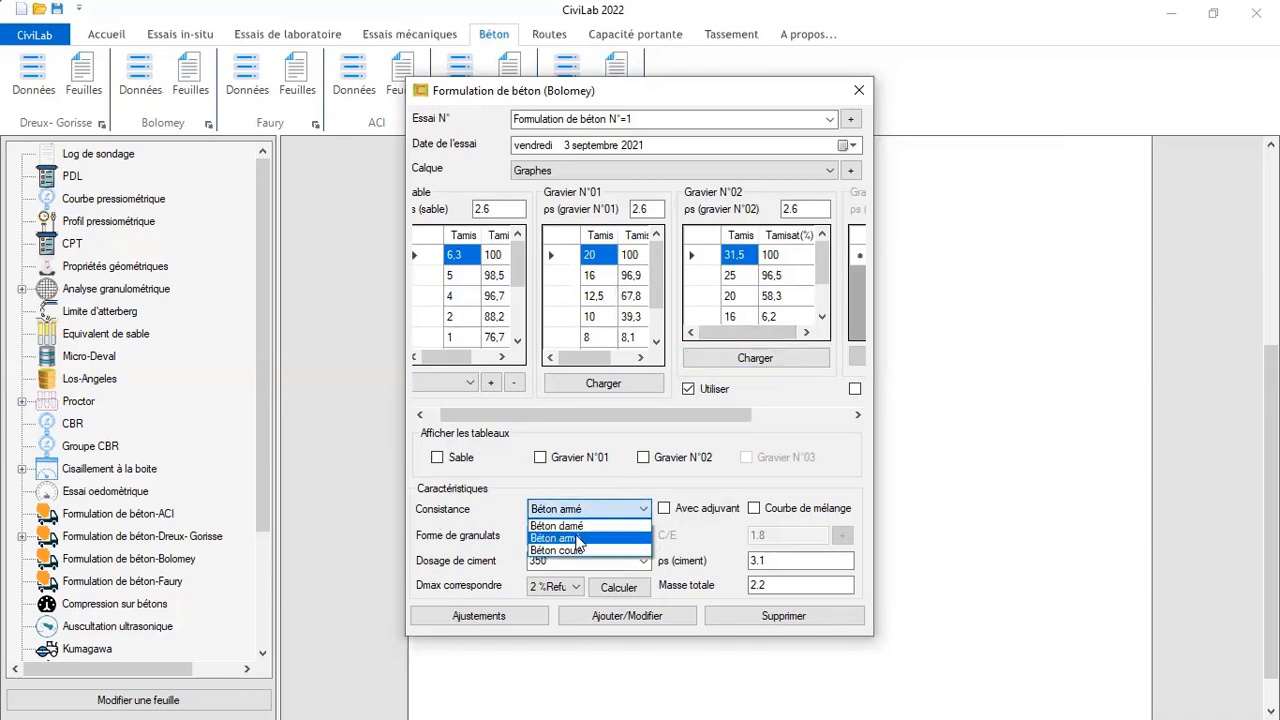
left_click(574, 540)
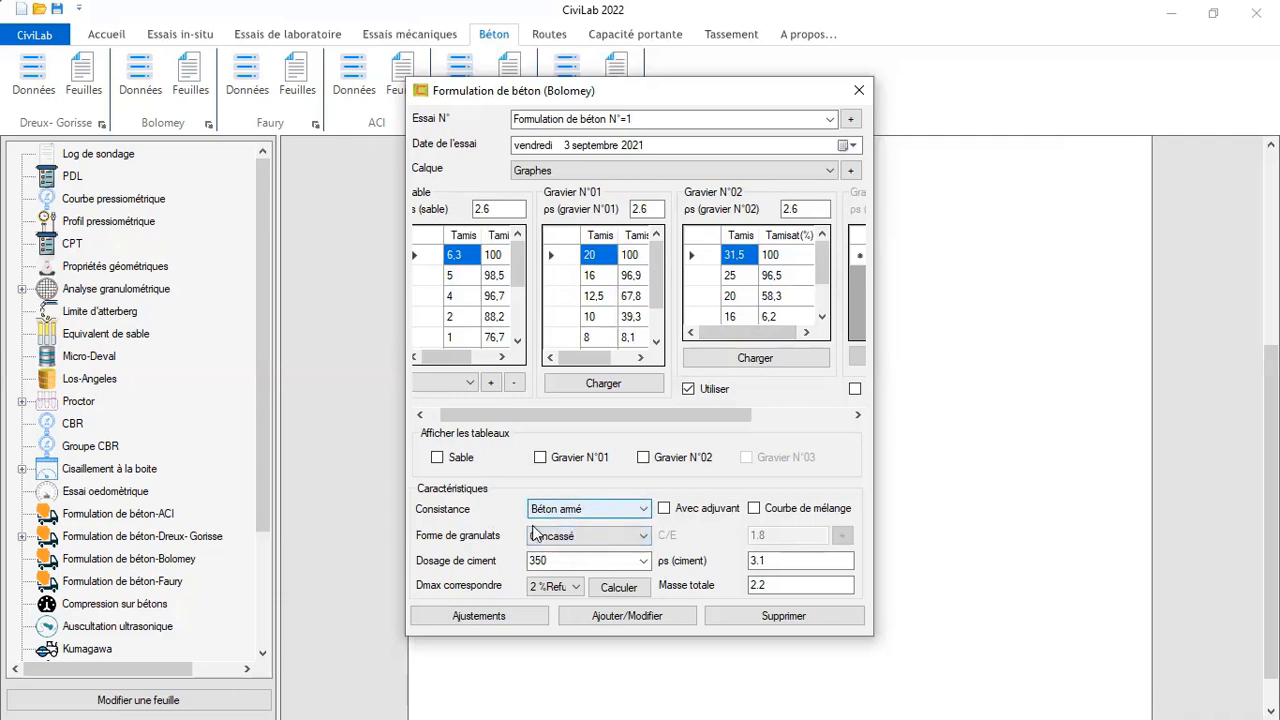
left_click(603, 536)
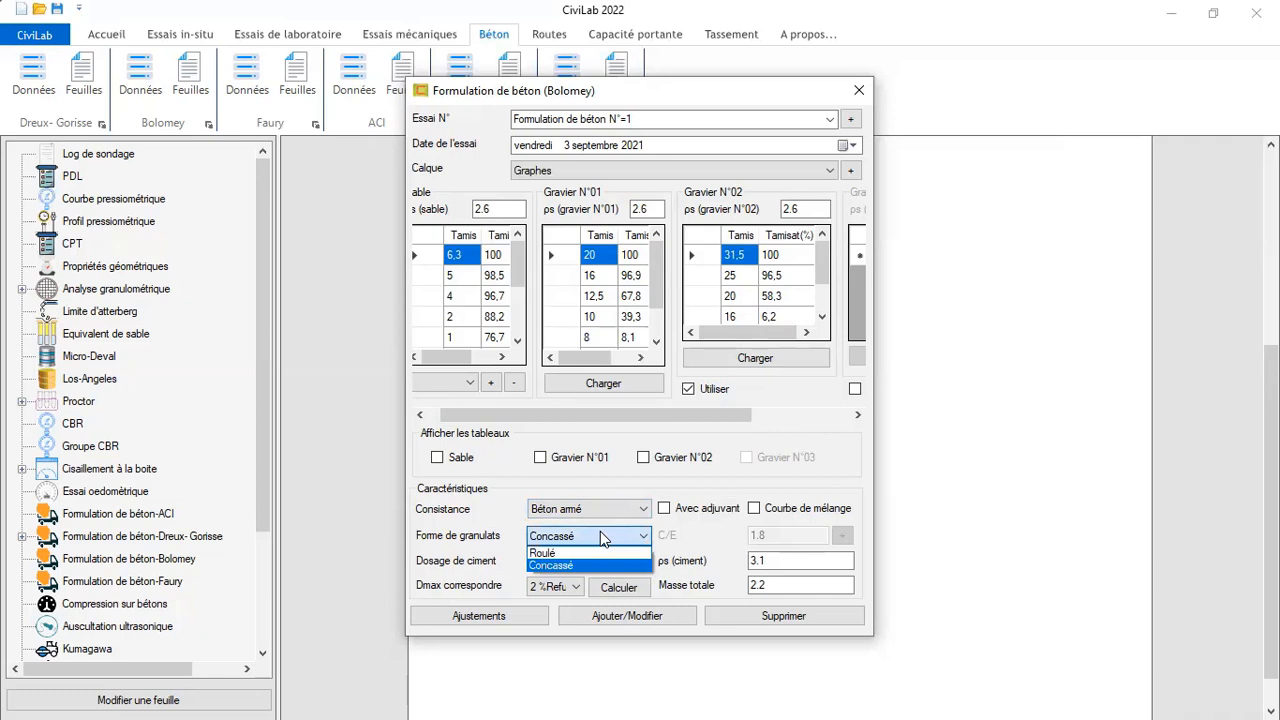
left_click(560, 566)
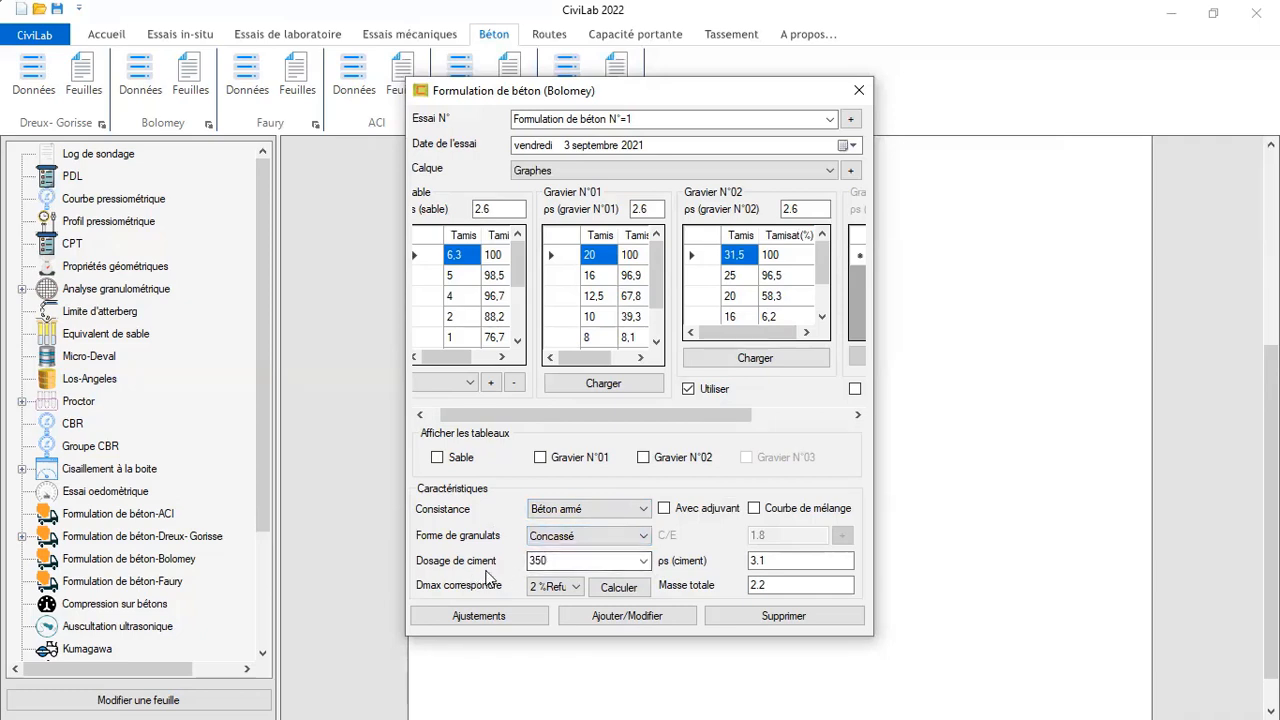
left_click(560, 561)
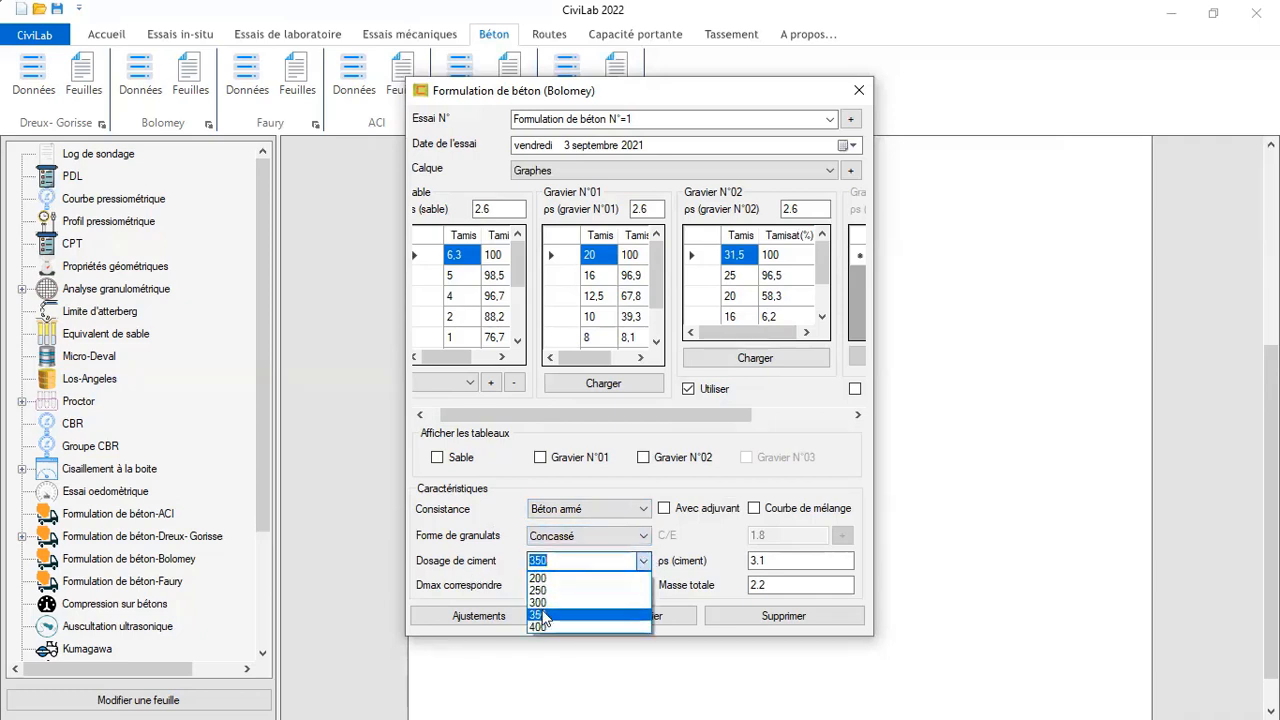
left_click(544, 616)
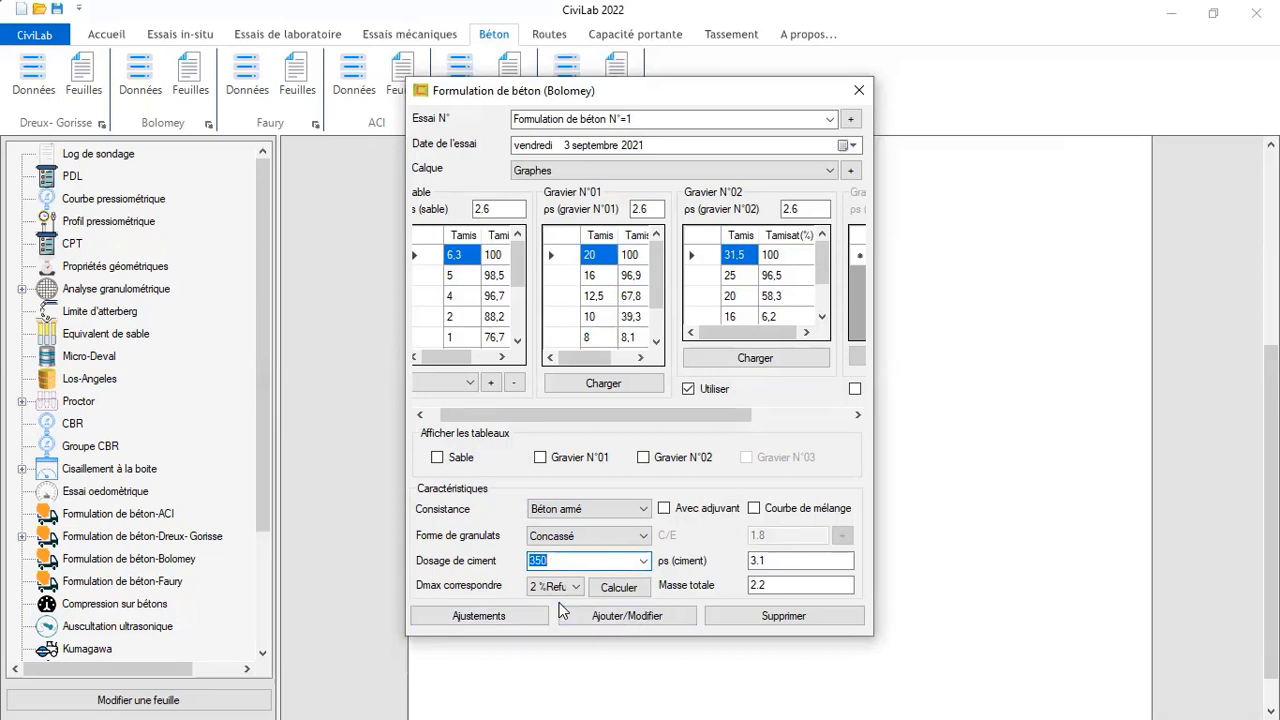
Calculate the refusal percentage corresponding to Dmax, keep 3 %Refus selected, and check the cement density and total mass fields
left_click(608, 588)
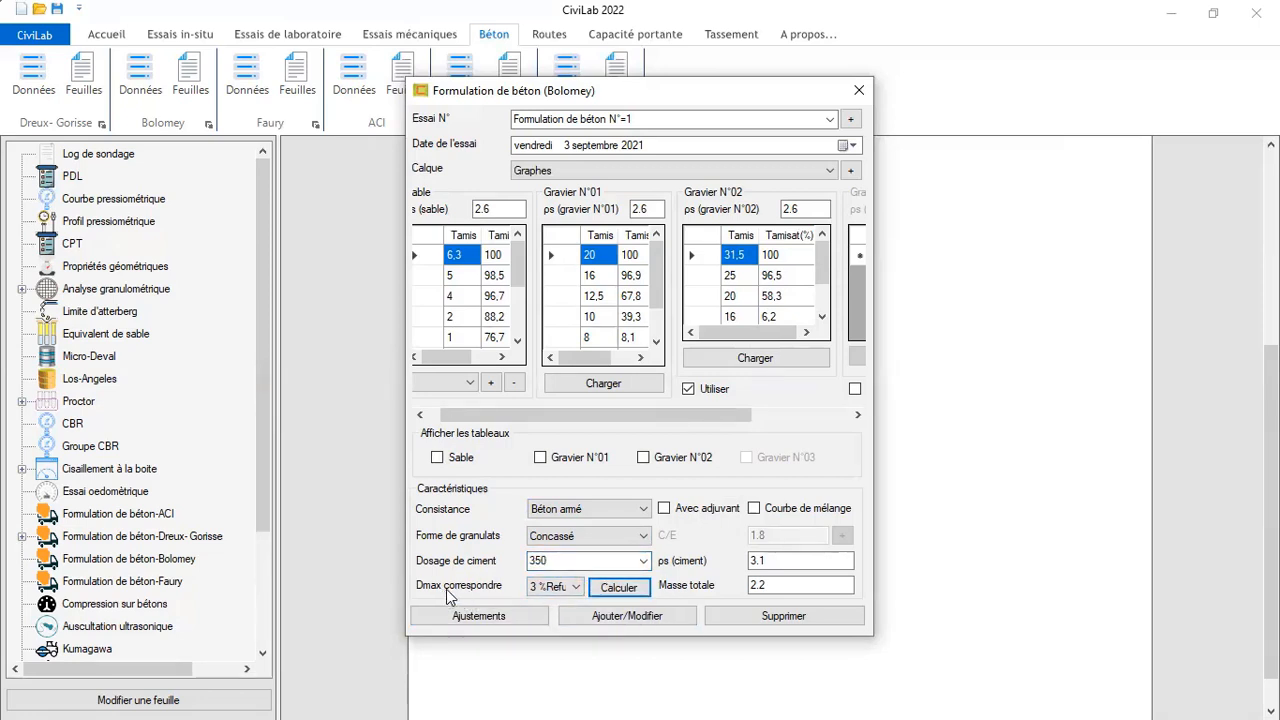
left_click(569, 585)
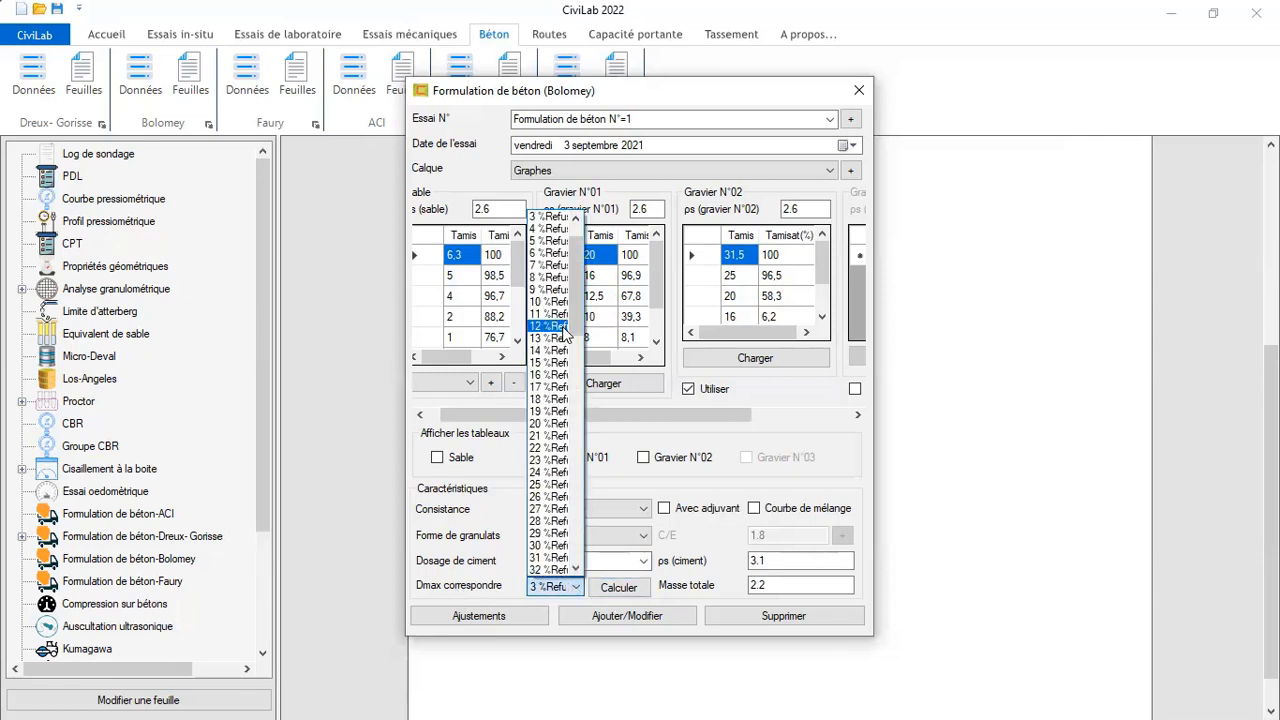
left_click(549, 217)
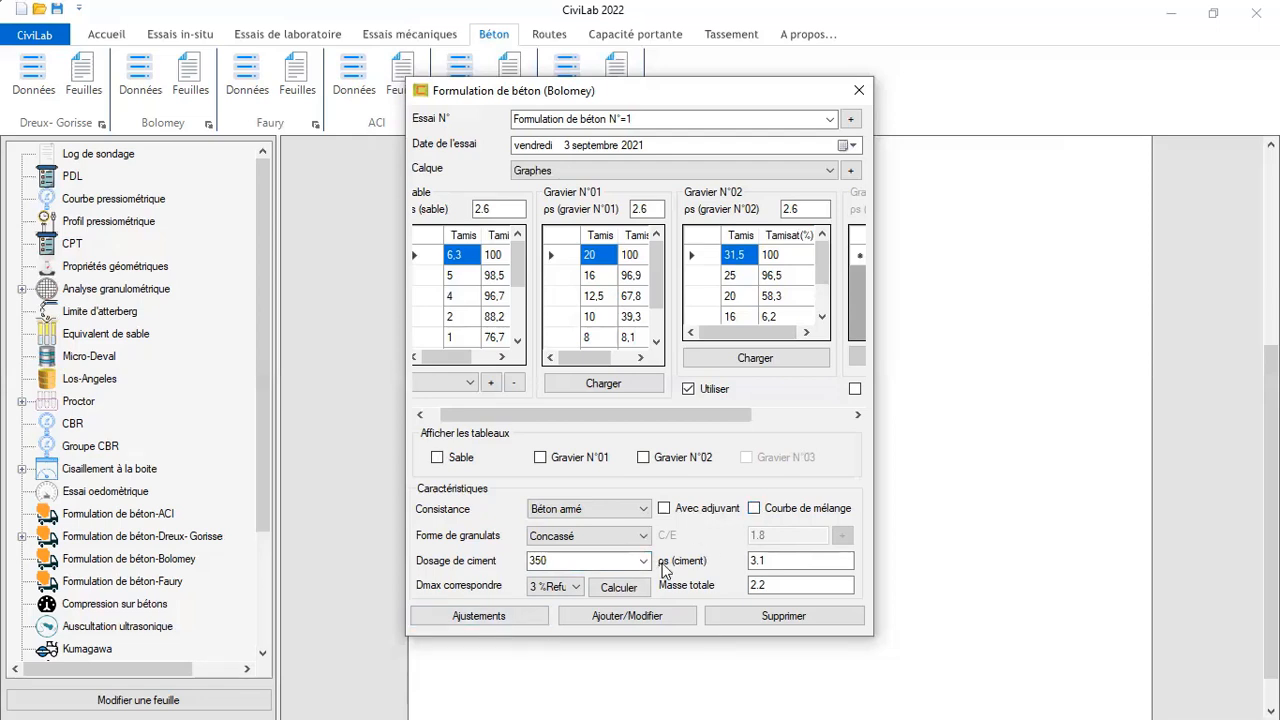
mouse_move(663, 570)
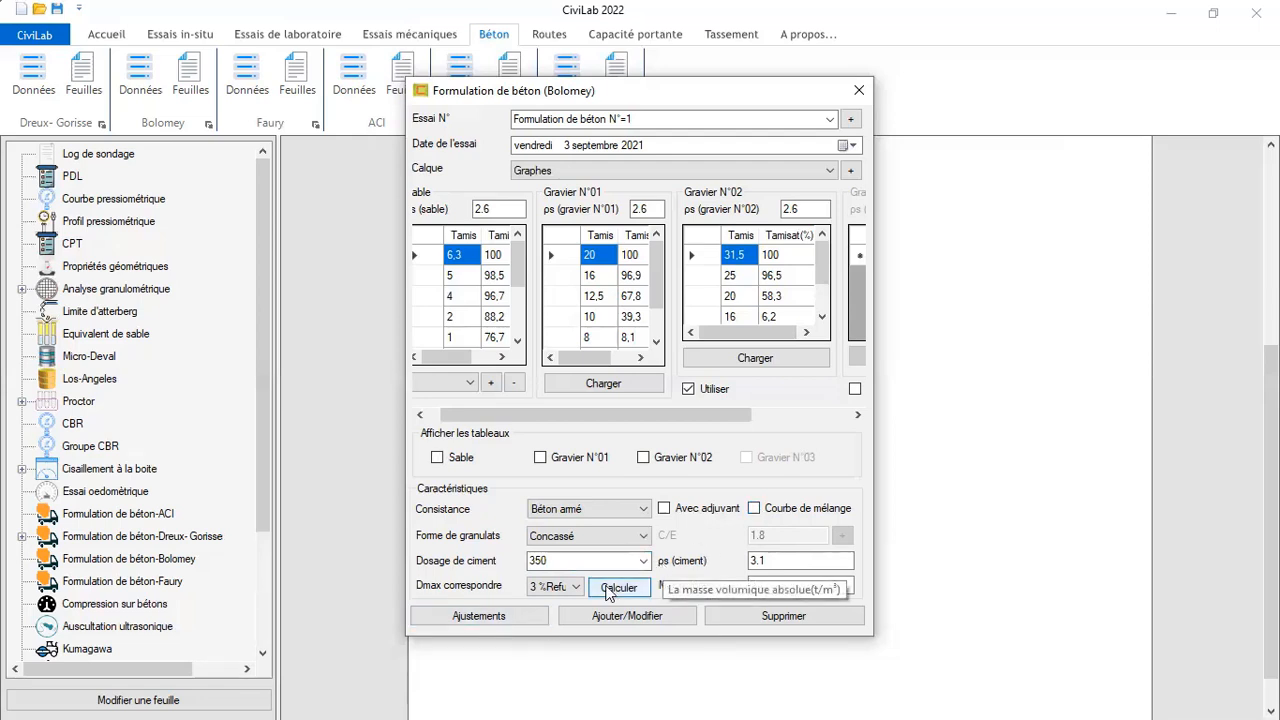
left_click(760, 563)
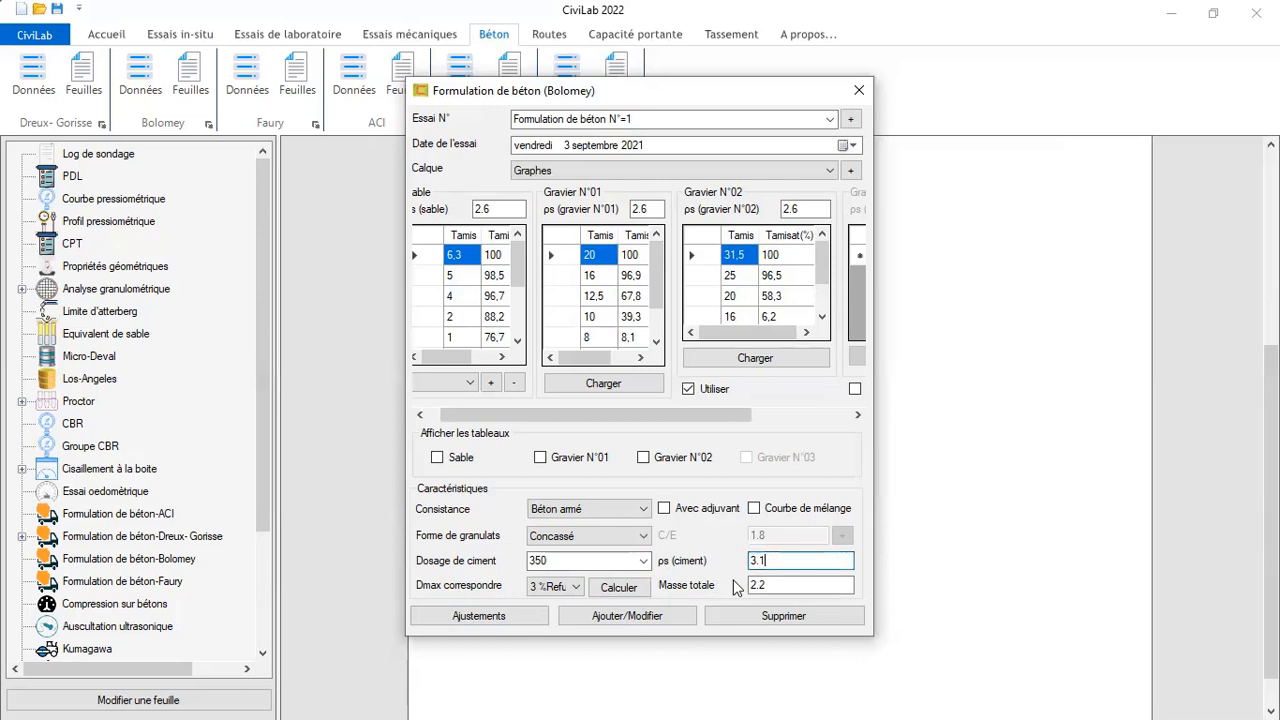
mouse_move(680, 596)
Inspect the admixture C/E options by workability and by the Bolomey strength formula, leaving the mix without admixture
left_click(664, 508)
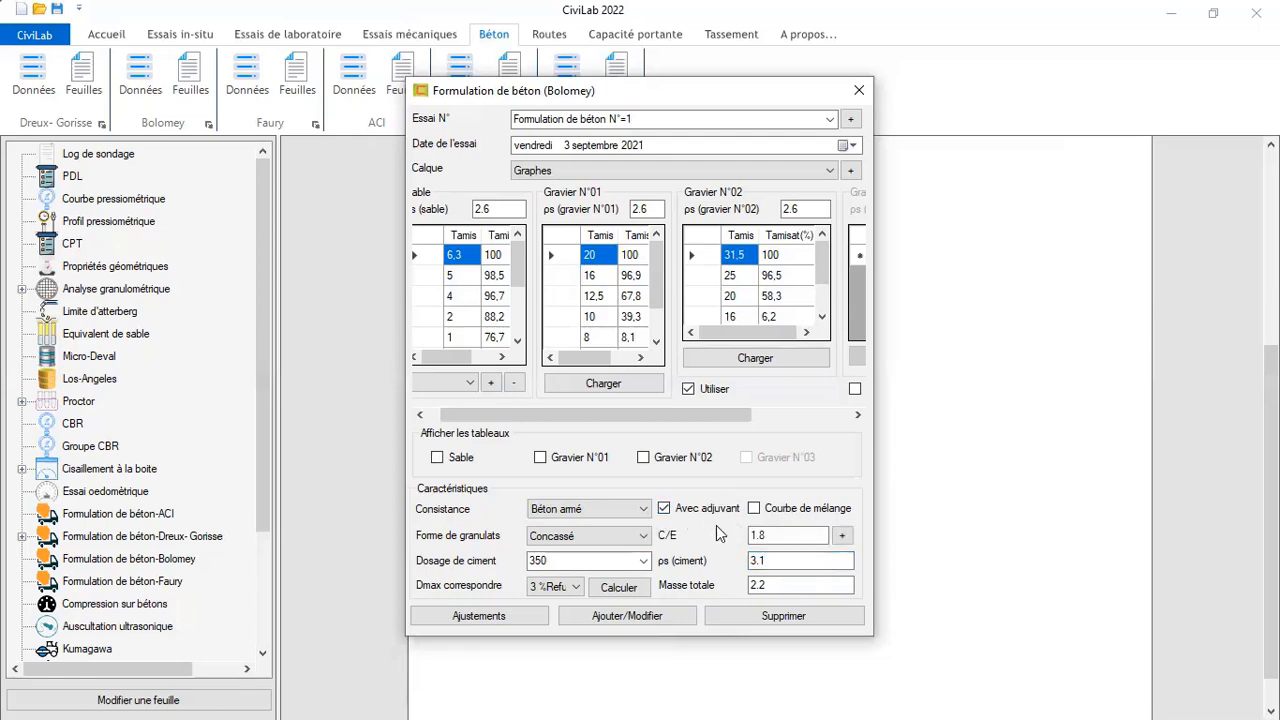
left_click(762, 537)
left_click_drag(773, 537, 748, 537)
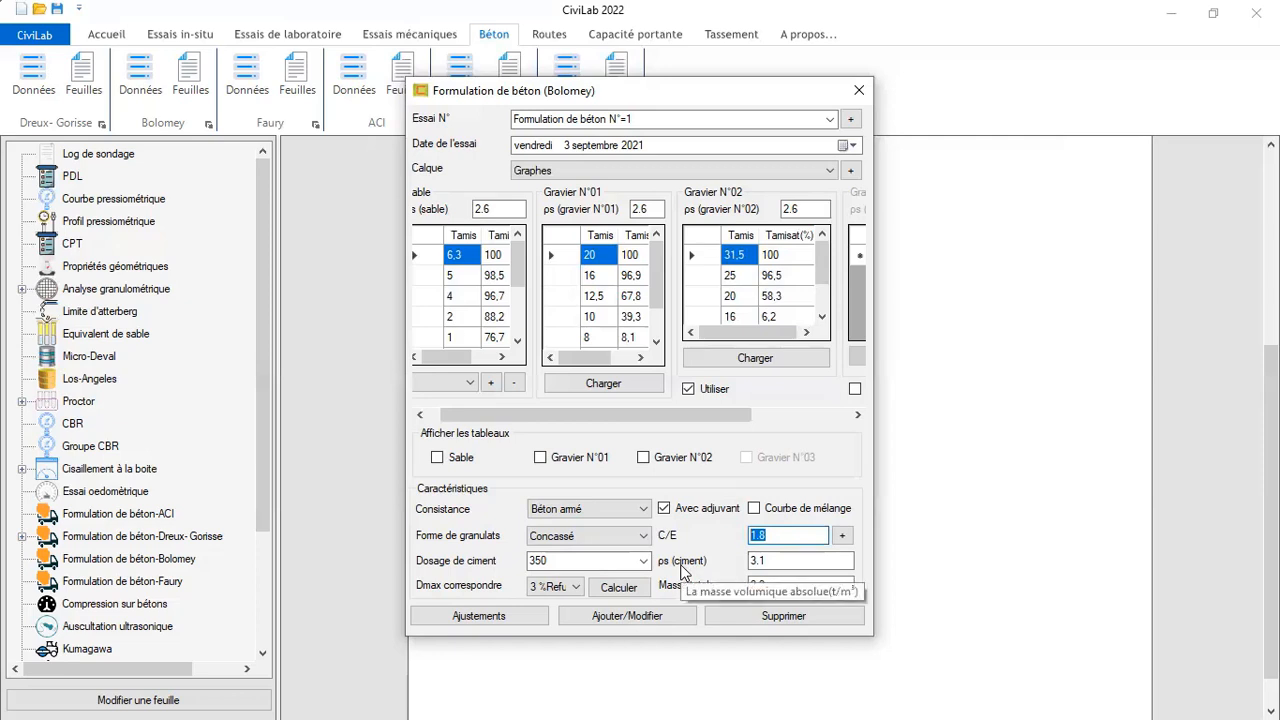
left_click(842, 537)
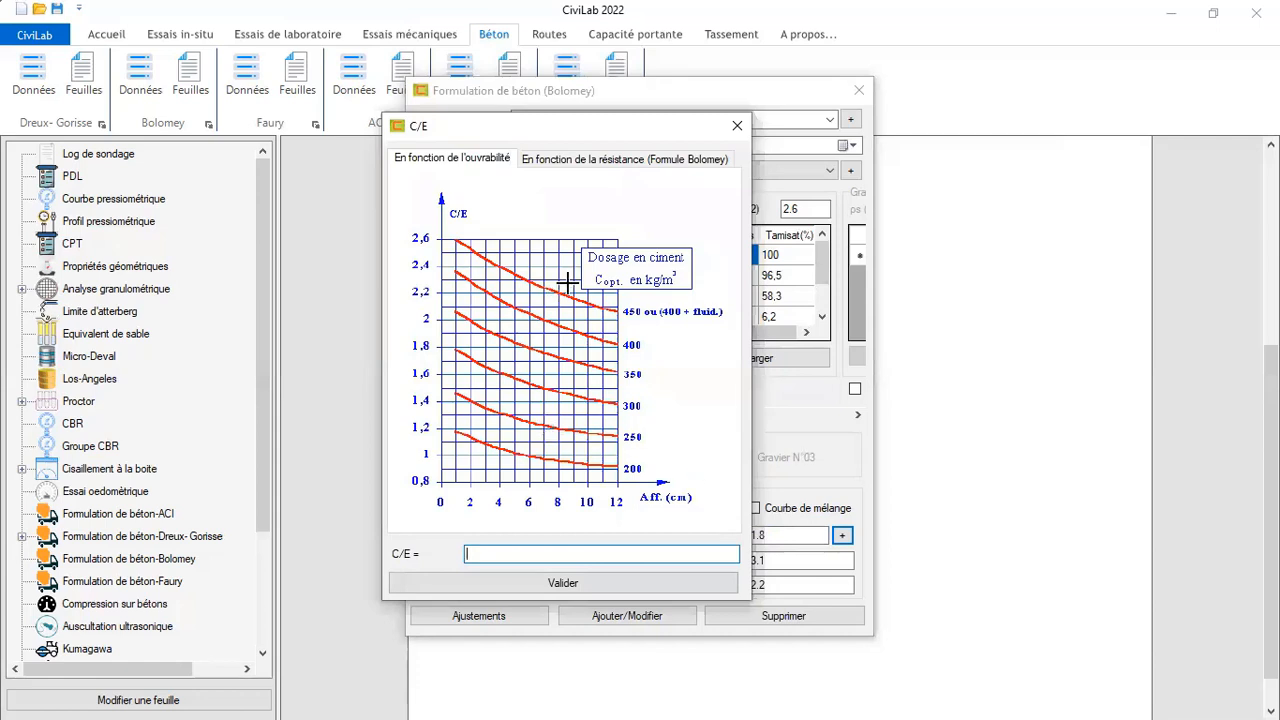
left_click(655, 162)
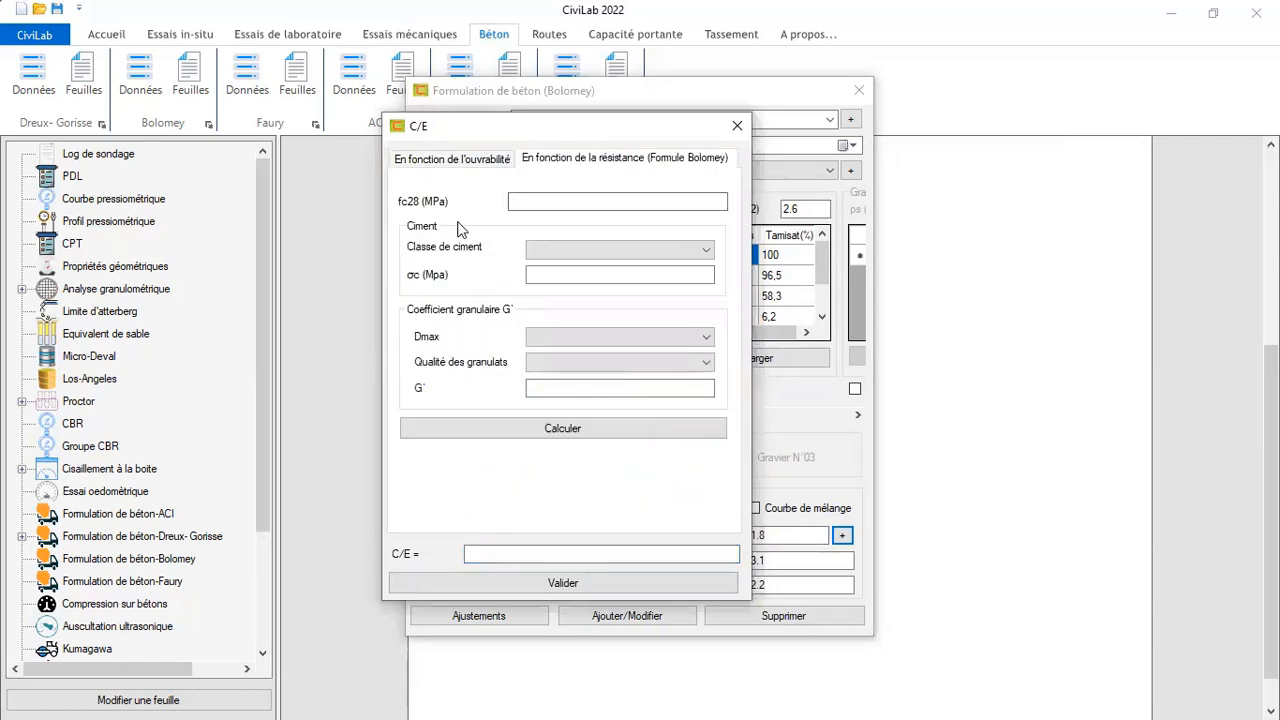
left_click(735, 127)
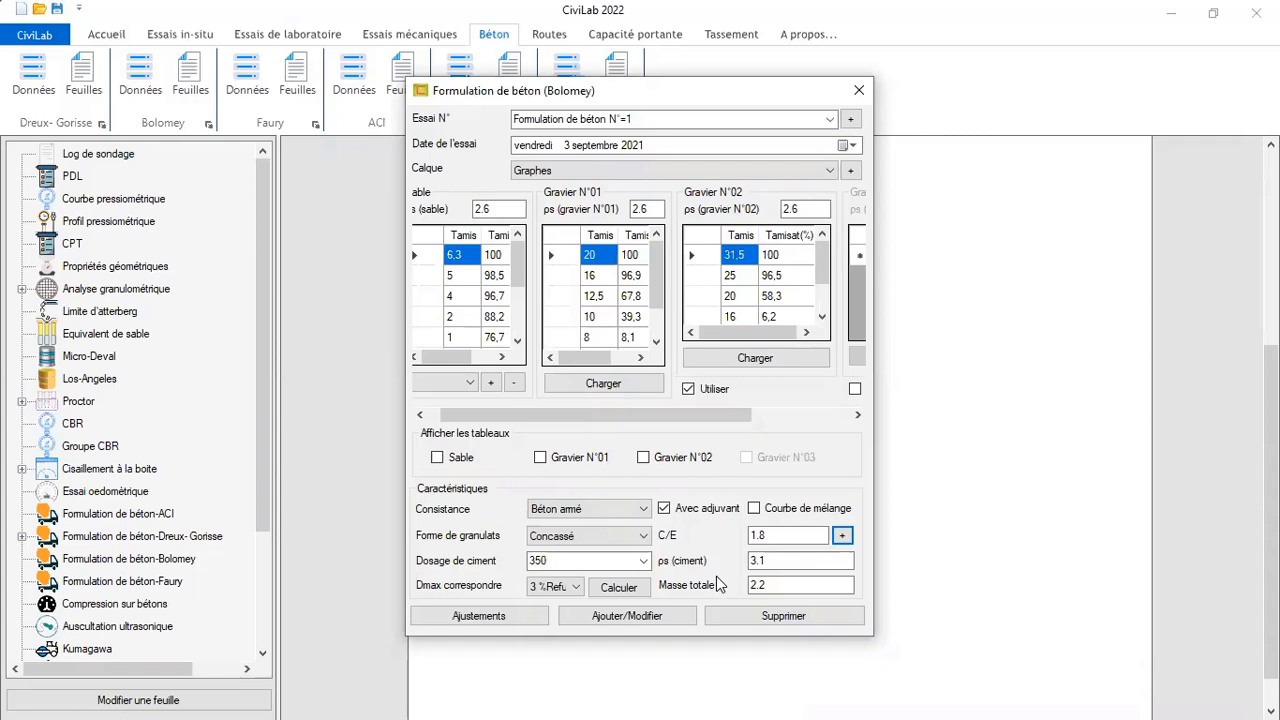
left_click(664, 509)
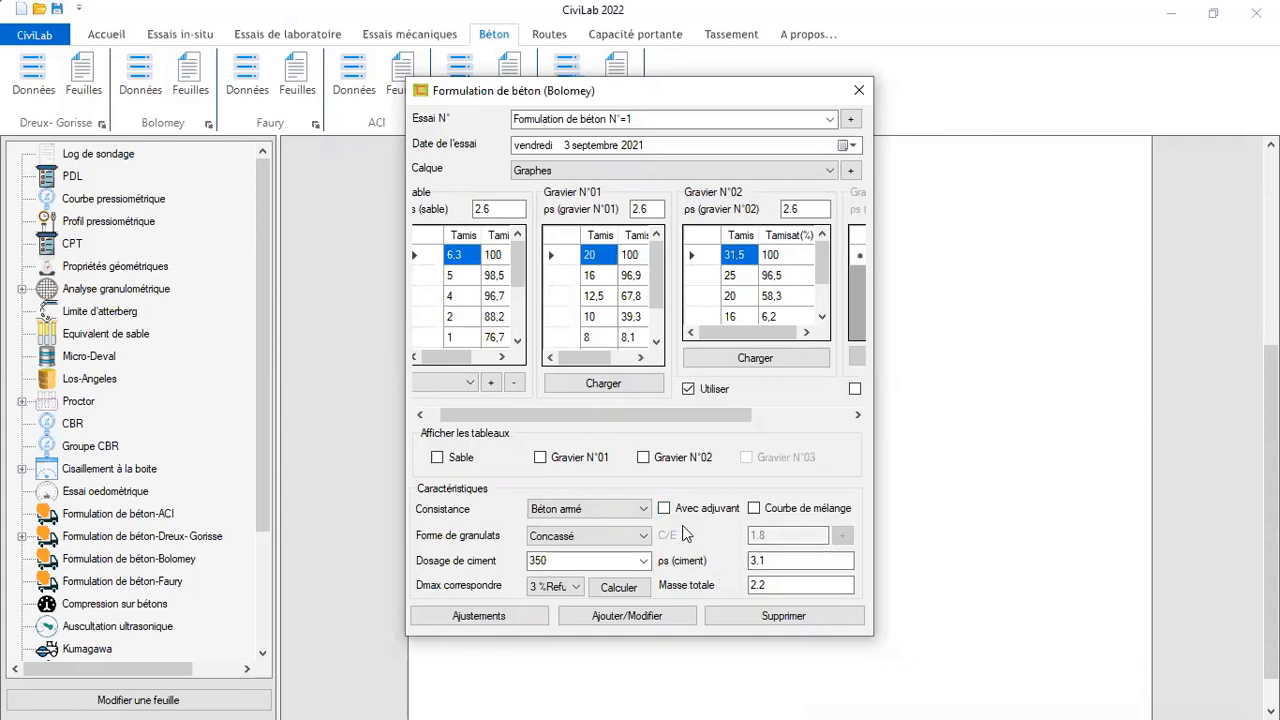
Save Formulation de béton N°=1 and create a Bolomey result sheet that displays it
left_click(610, 615)
left_click(684, 437)
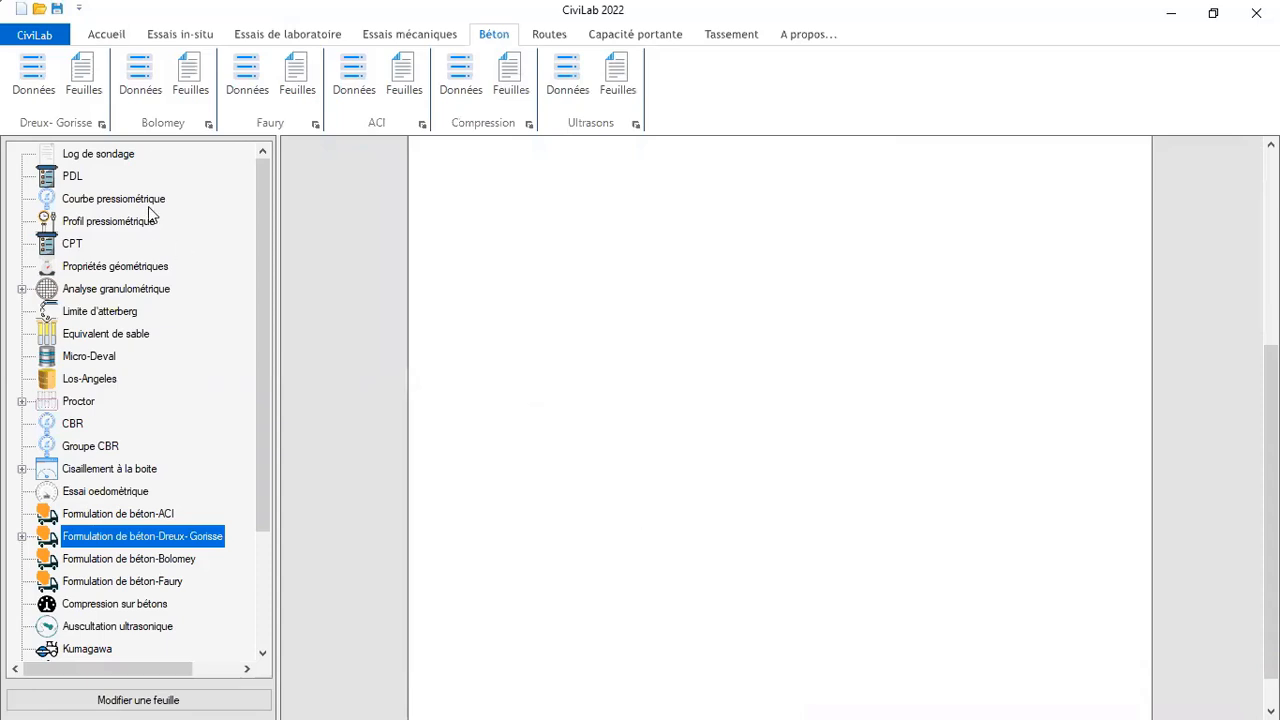
left_click(190, 72)
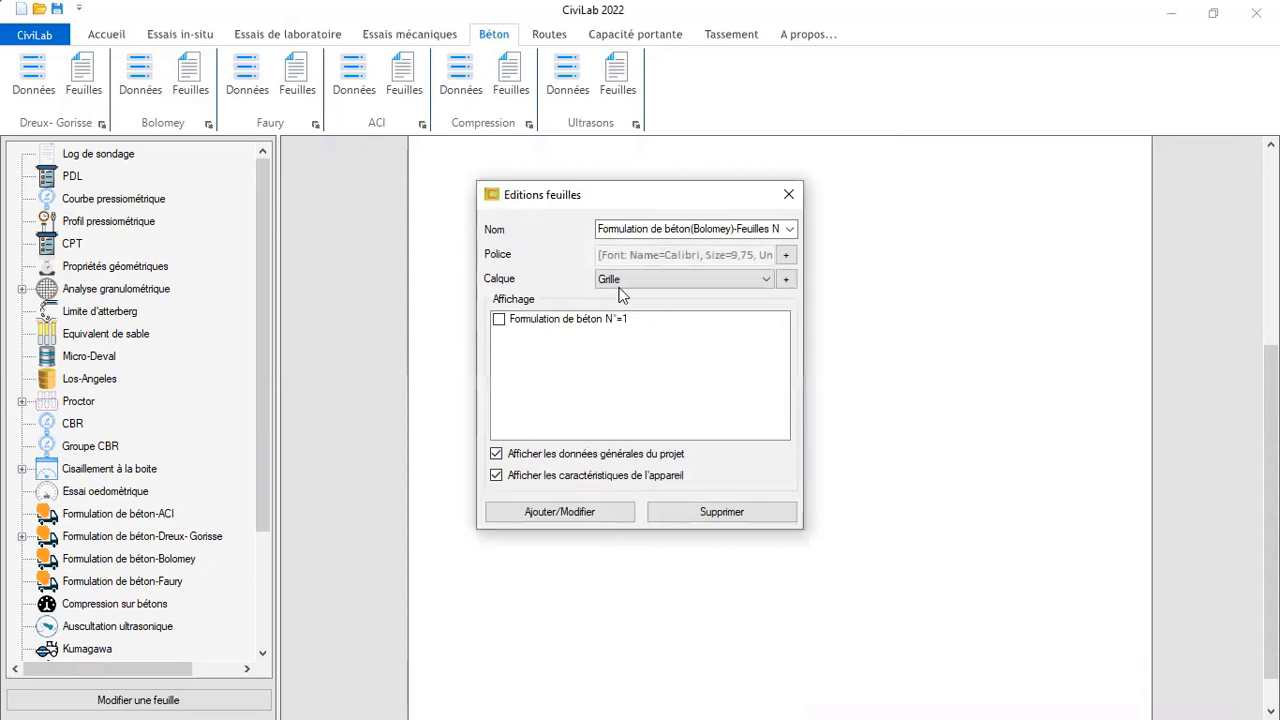
left_click(658, 226)
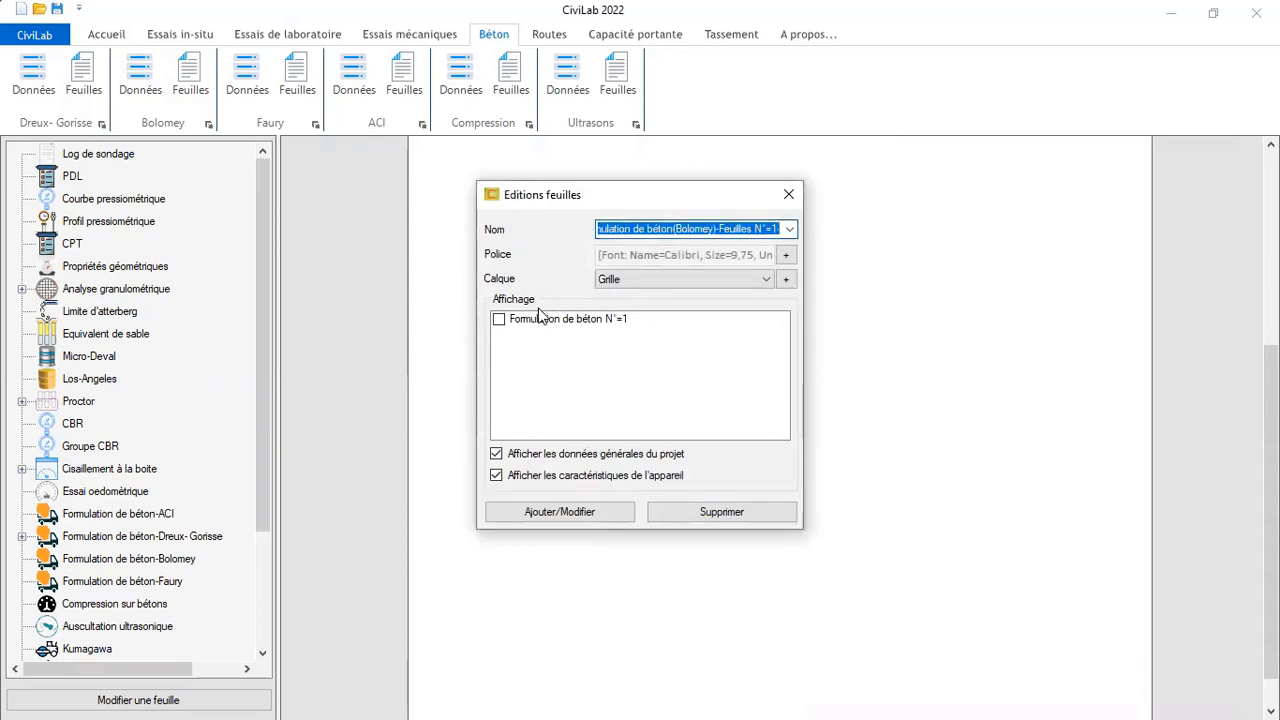
left_click(499, 319)
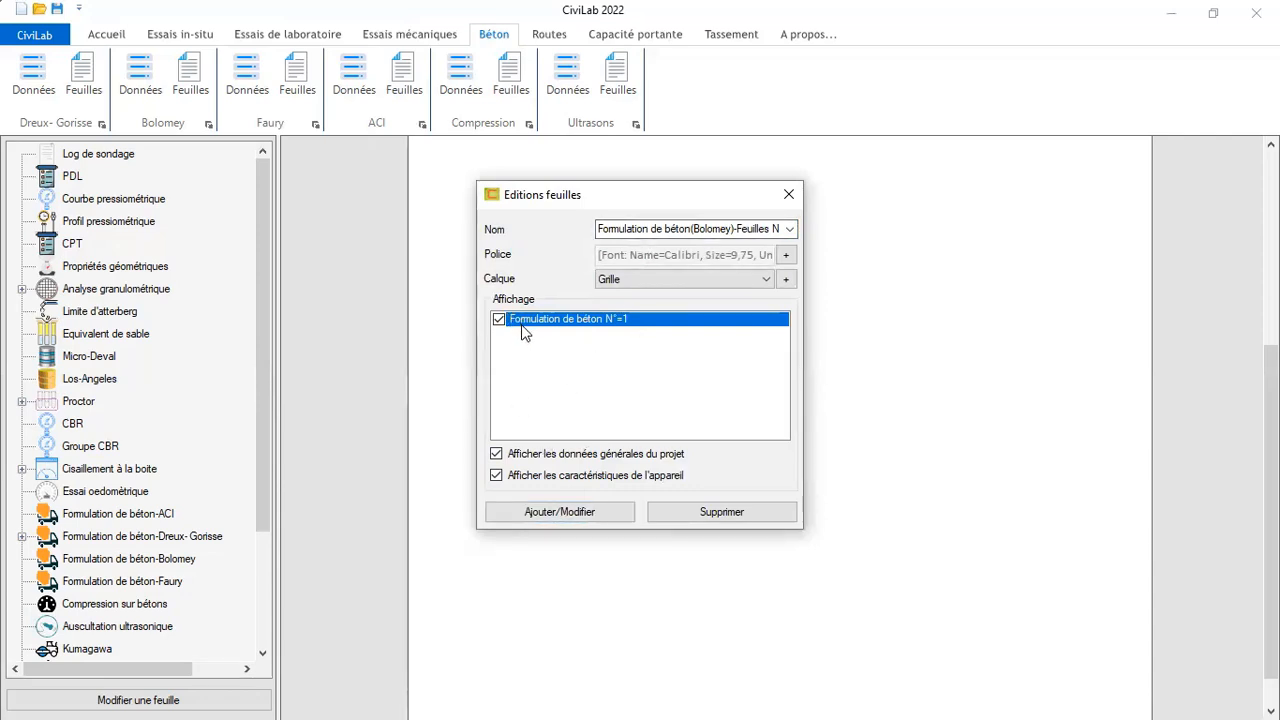
left_click(583, 522)
left_click(686, 440)
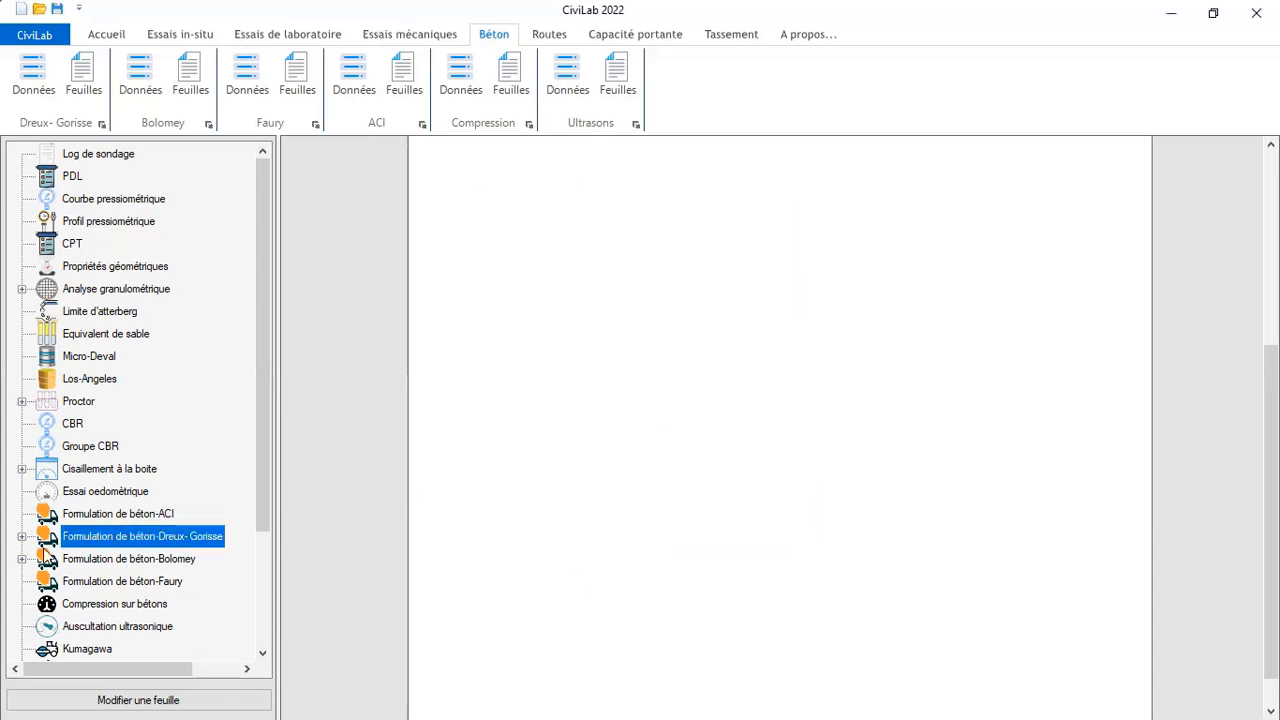
Open the Bolomey result sheet and review its grading graph and proportions table
left_click(21, 558)
left_click(163, 581)
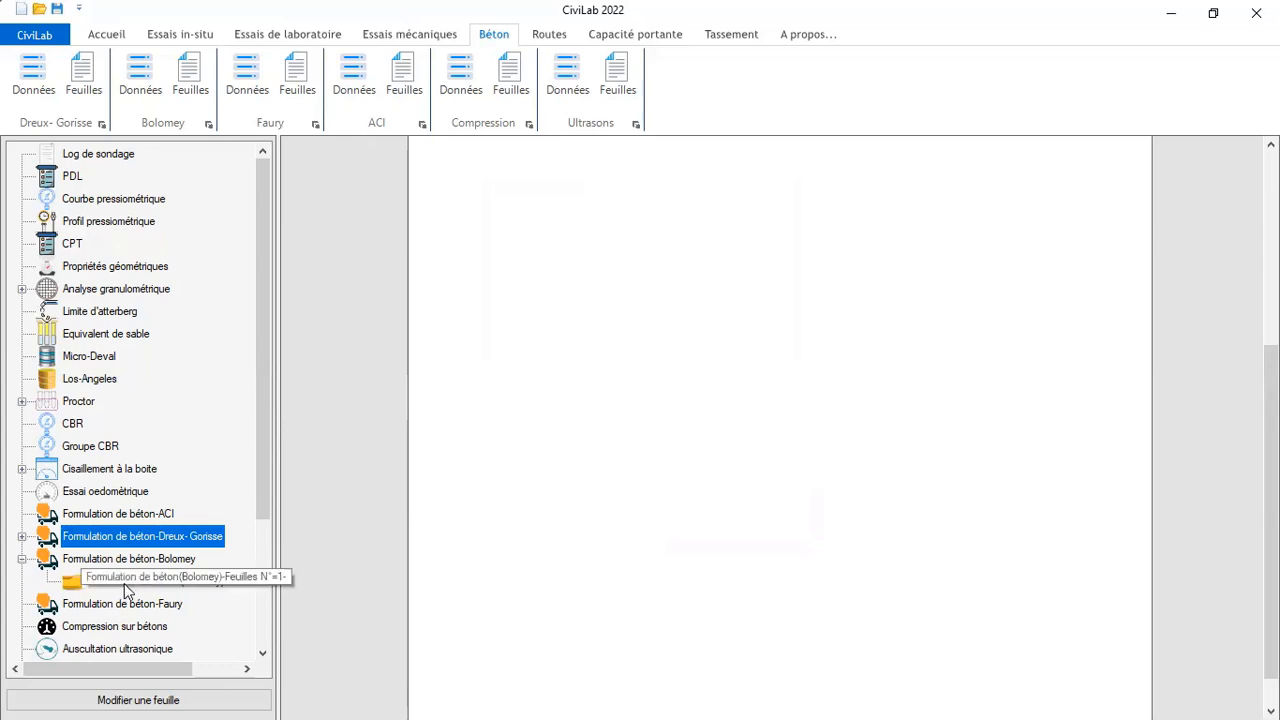
scroll(632, 489, "up", 2)
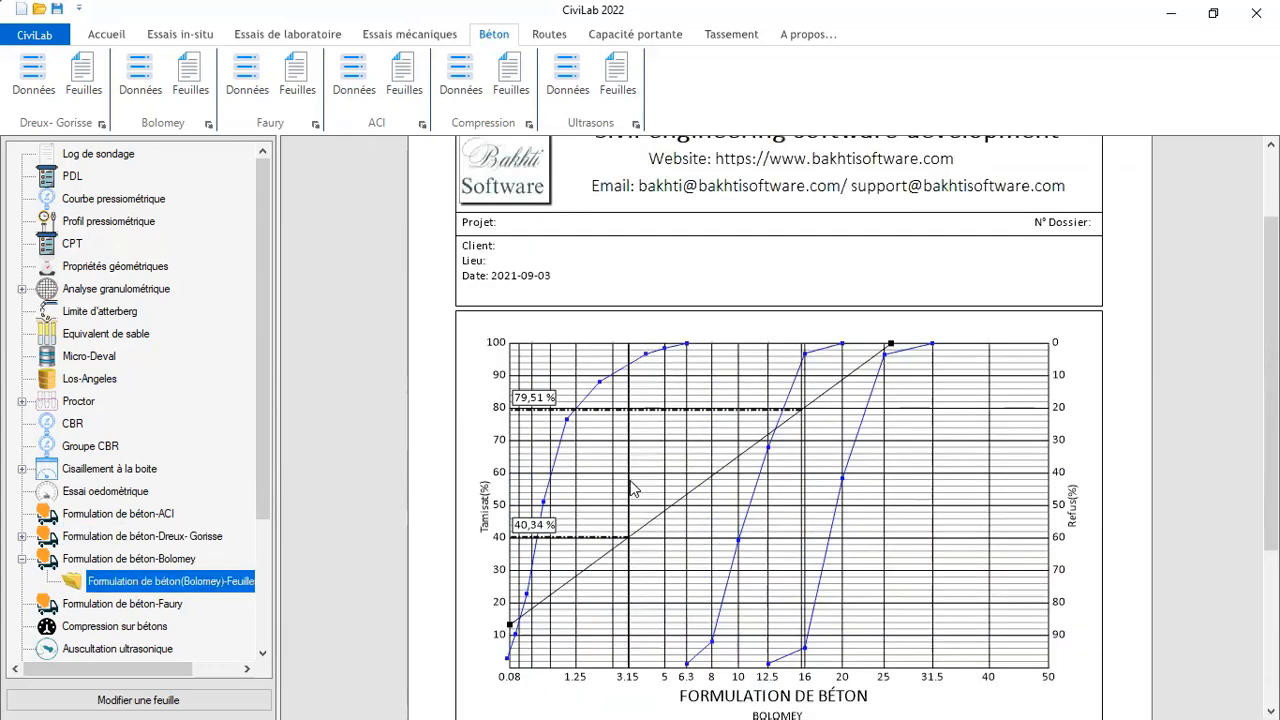
scroll(632, 489, "down", 3)
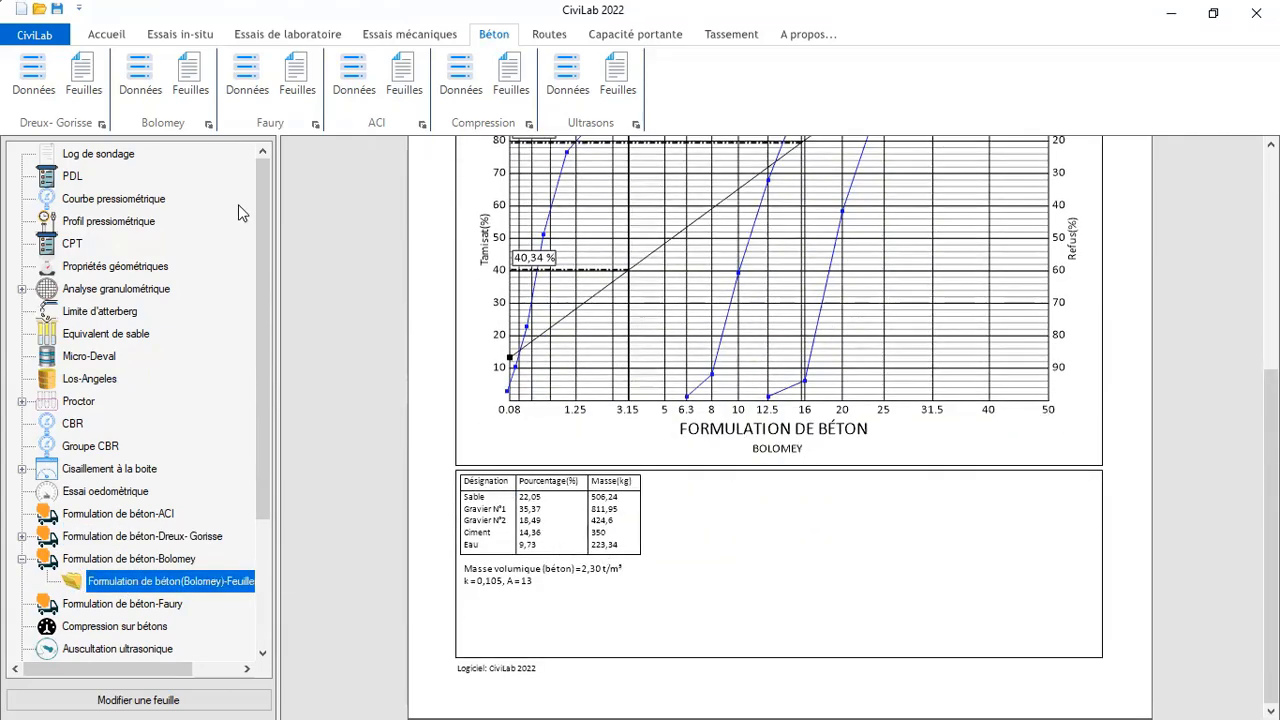
Examine the mix proportions, concrete density and grading curves at 150% zoom, and return the sheet to 100%
left_click(104, 38)
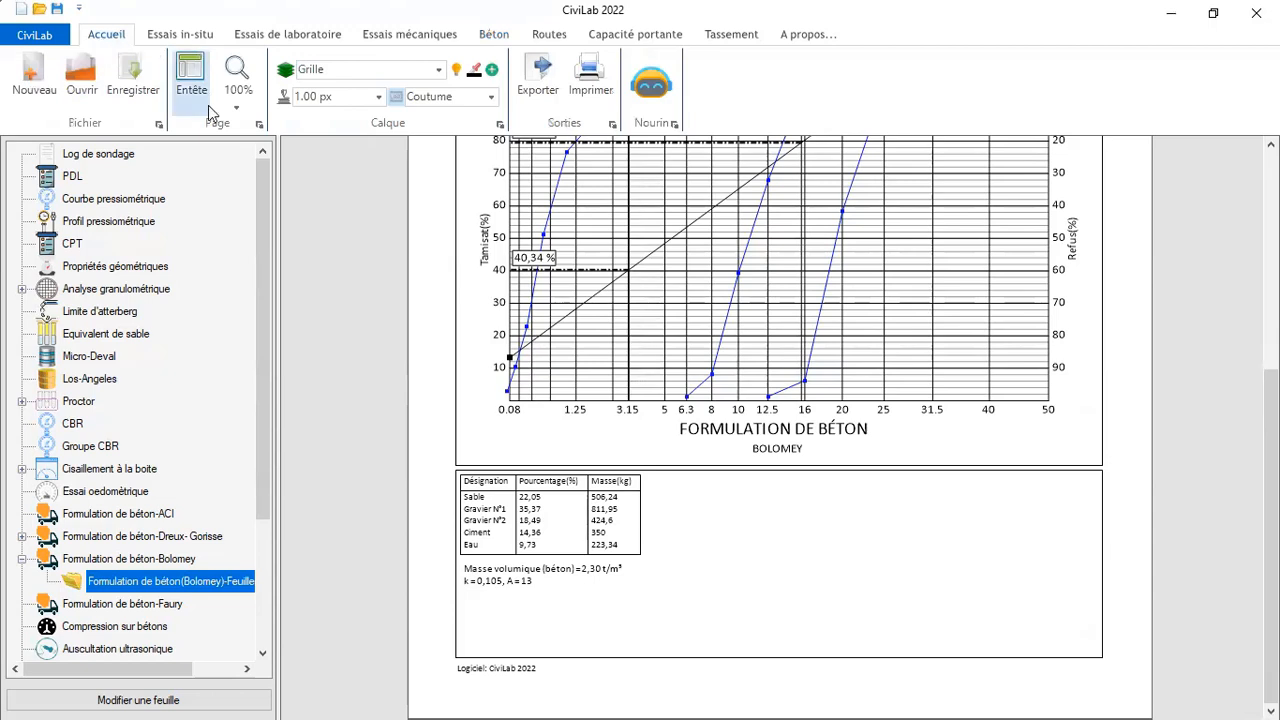
left_click(246, 118)
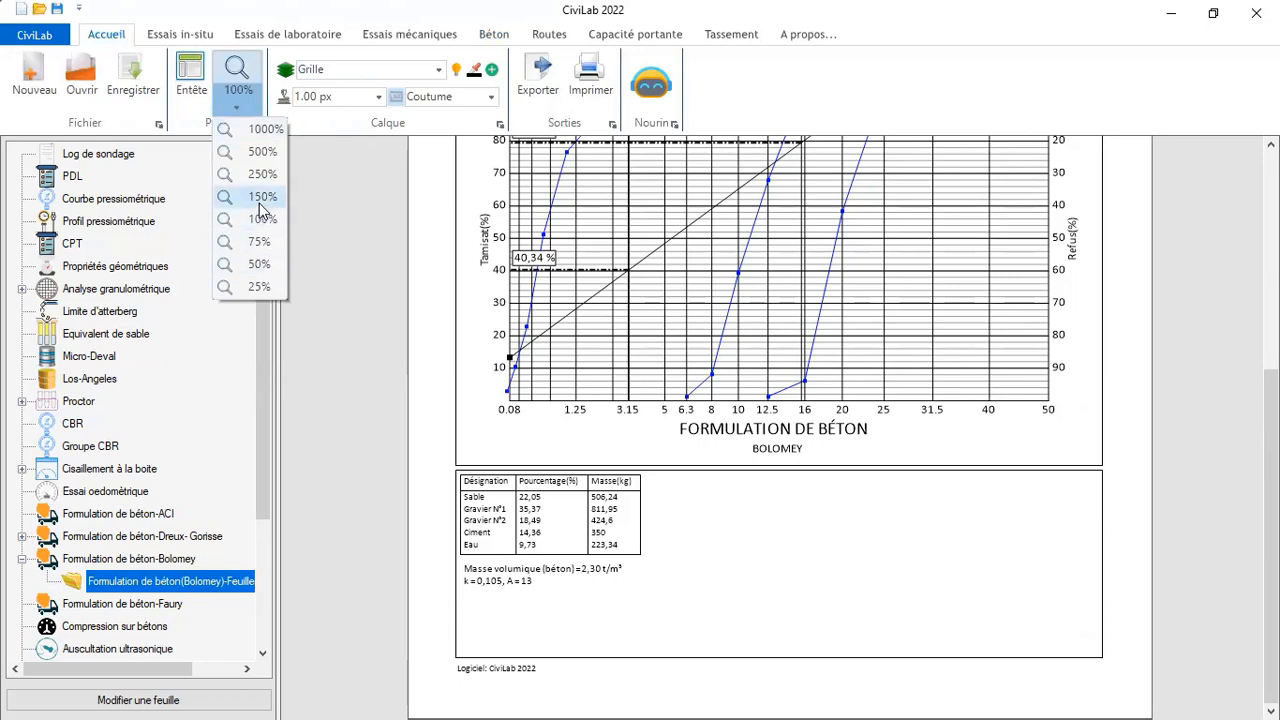
left_click(259, 197)
scroll(352, 262, "down", 10)
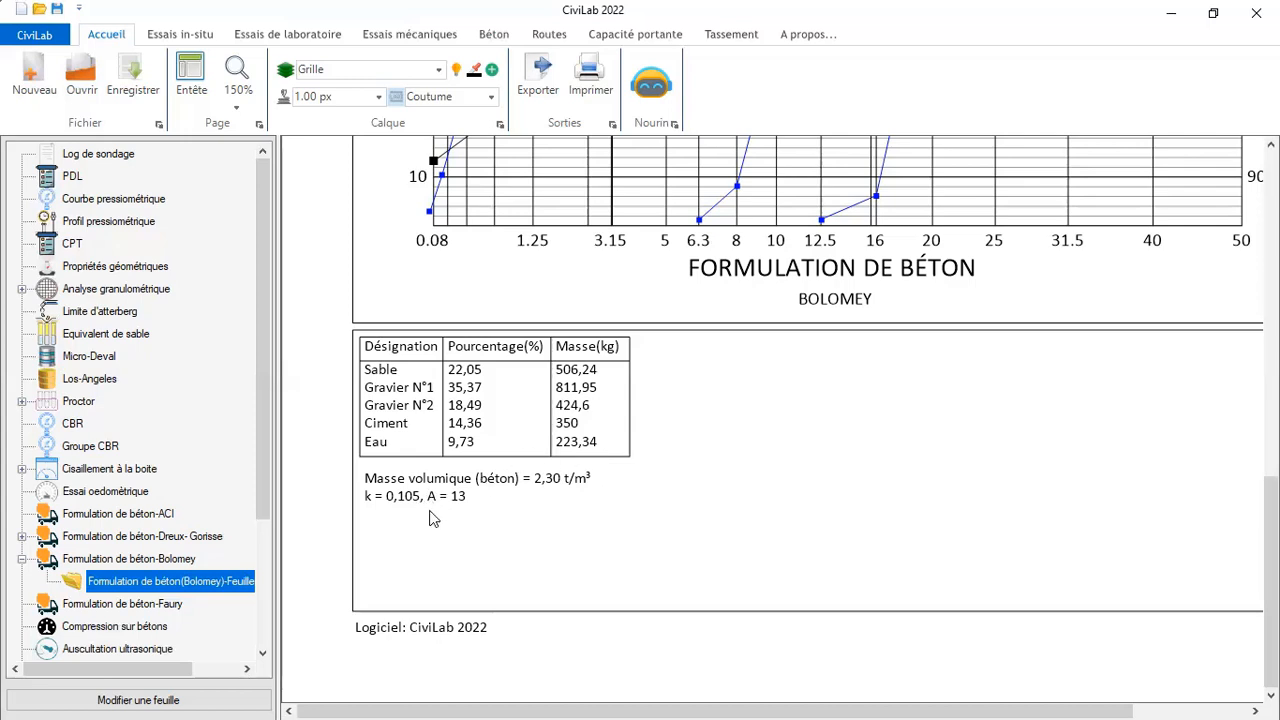
scroll(476, 511, "up", 2)
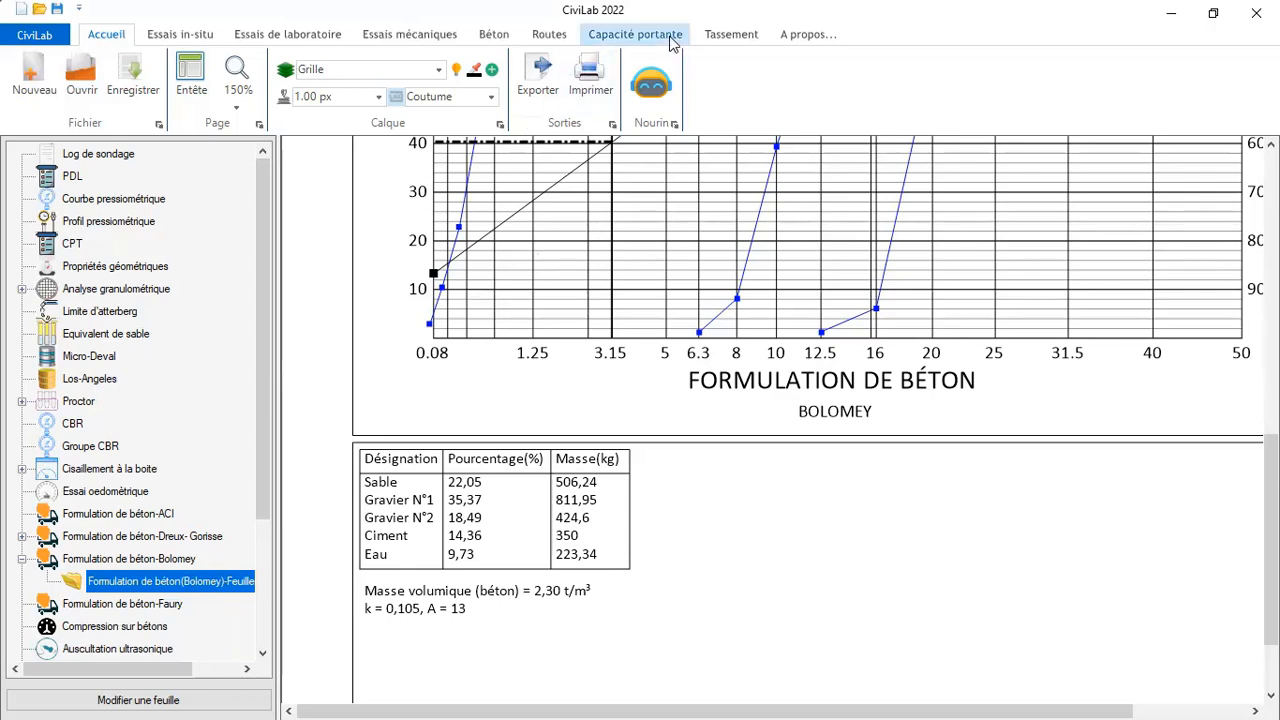
scroll(478, 452, "up", 5)
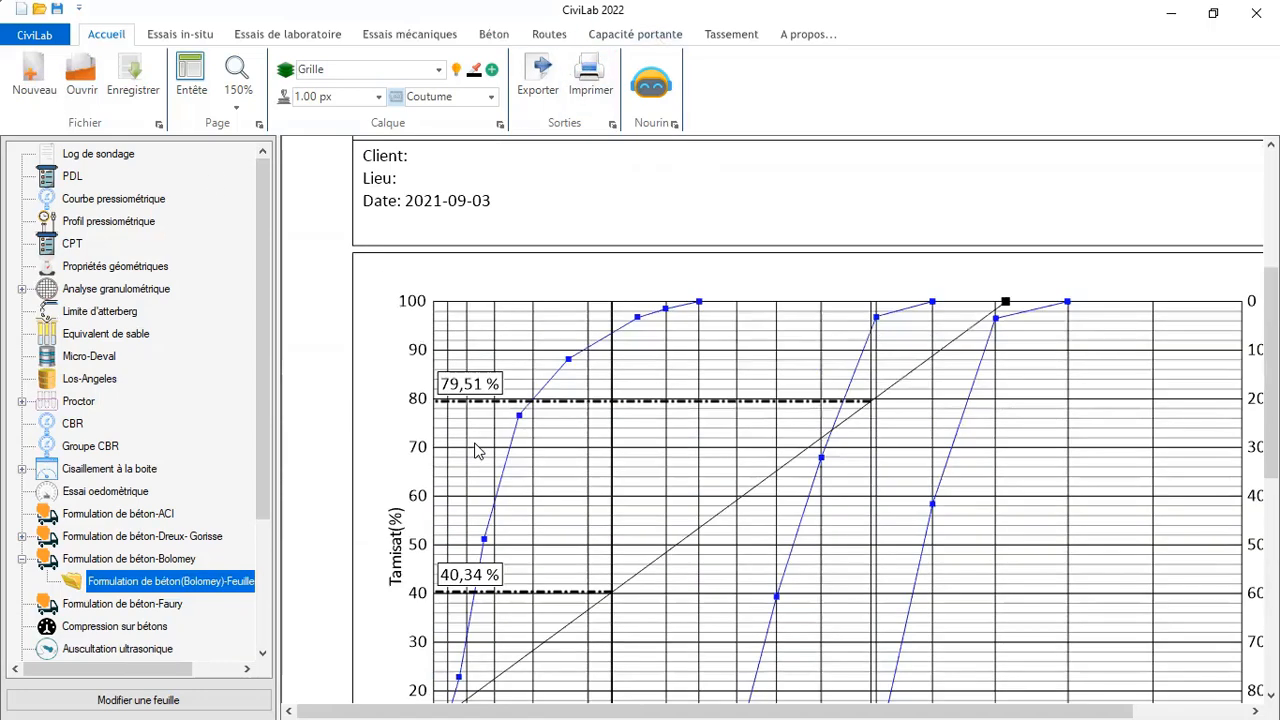
left_click(237, 106)
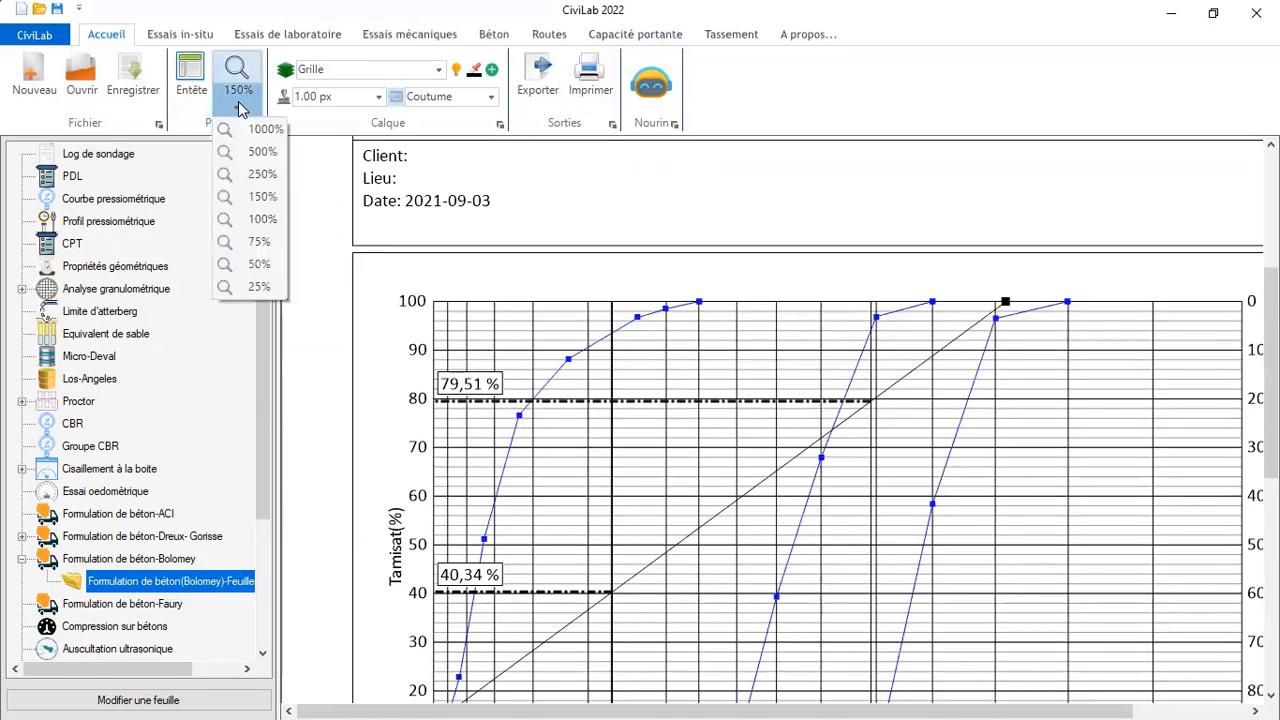
left_click(257, 222)
scroll(640, 430, "down", 5)
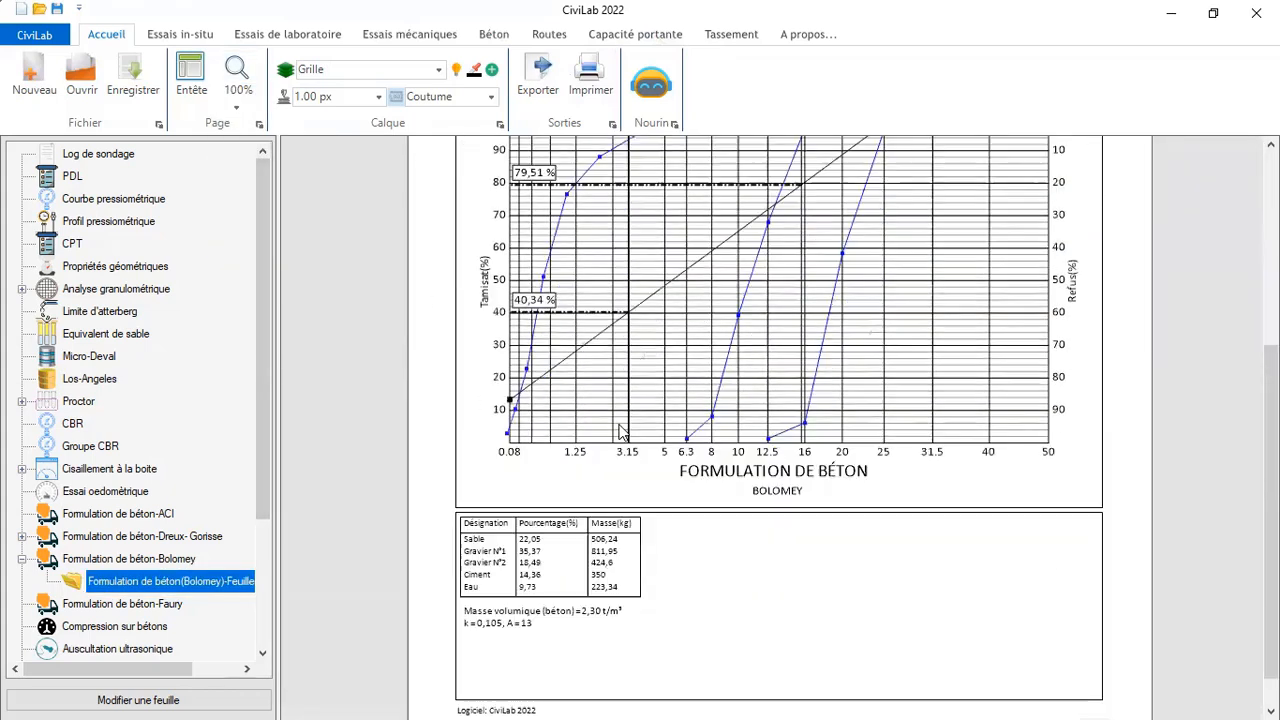
Enable the Courbe de mélange option for Formulation de béton N°=1 and save the change to the sheet
left_click(508, 40)
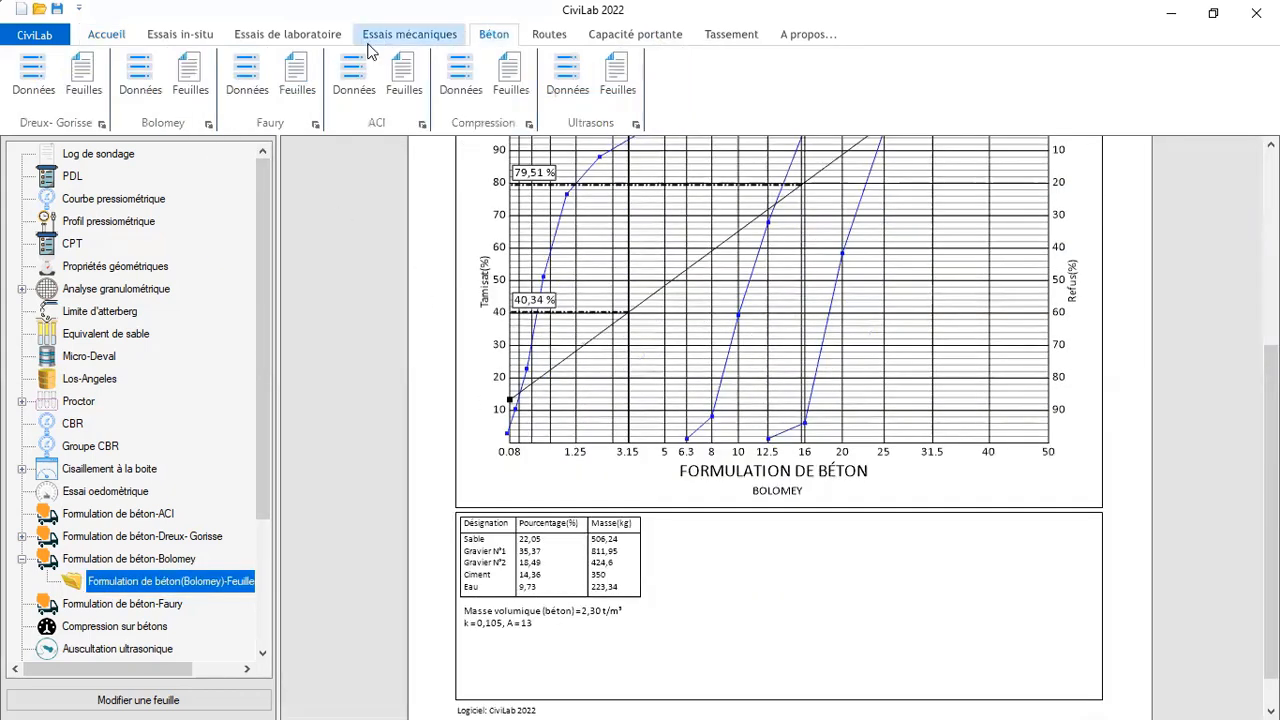
left_click(140, 75)
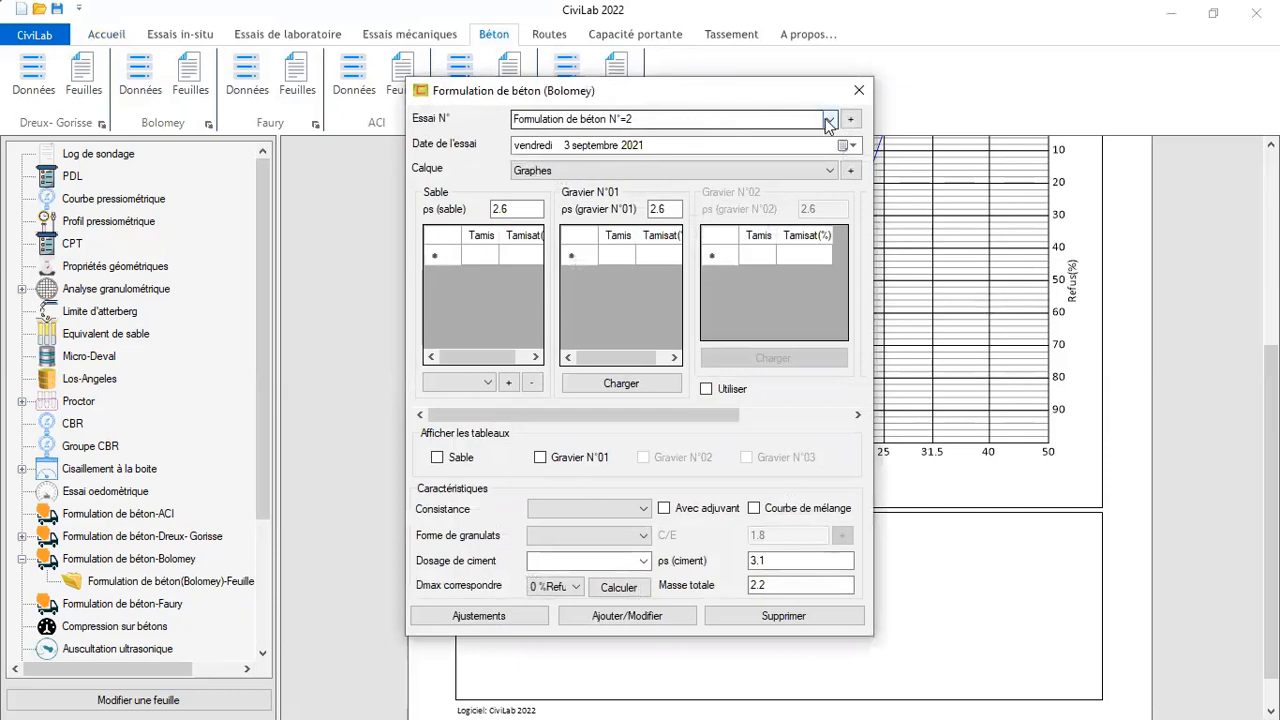
left_click(829, 119)
left_click(633, 137)
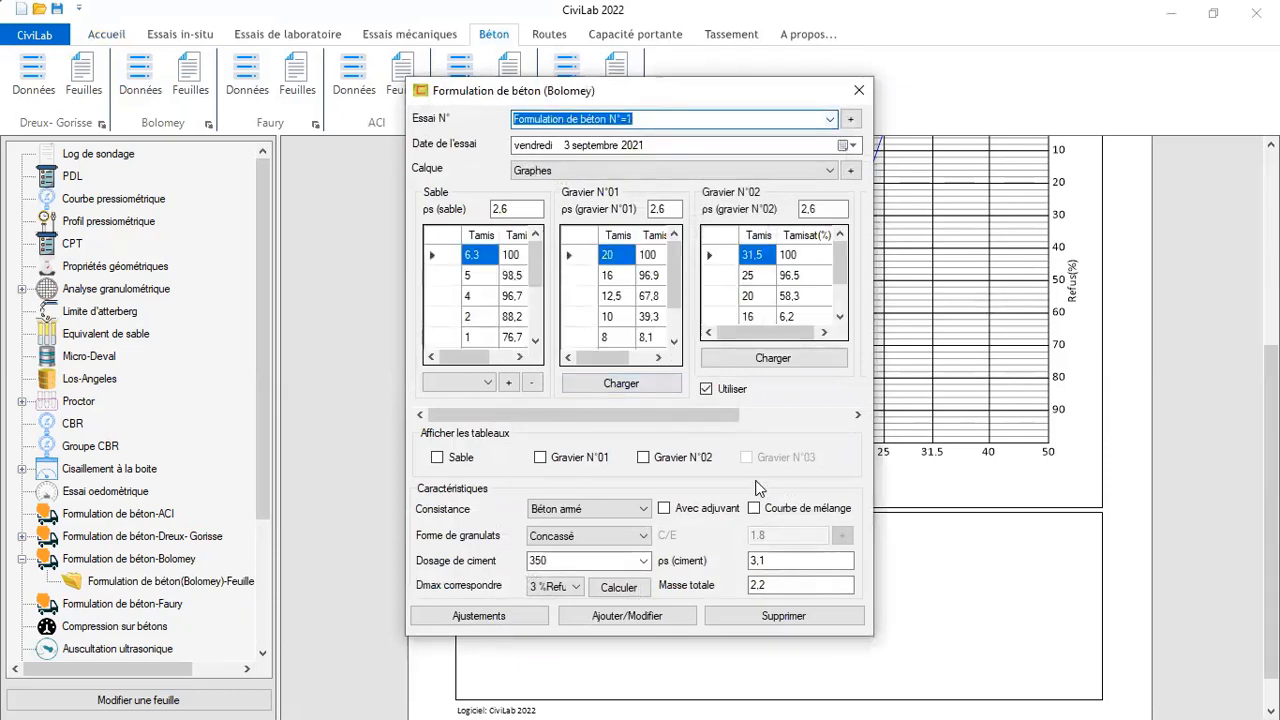
left_click(754, 508)
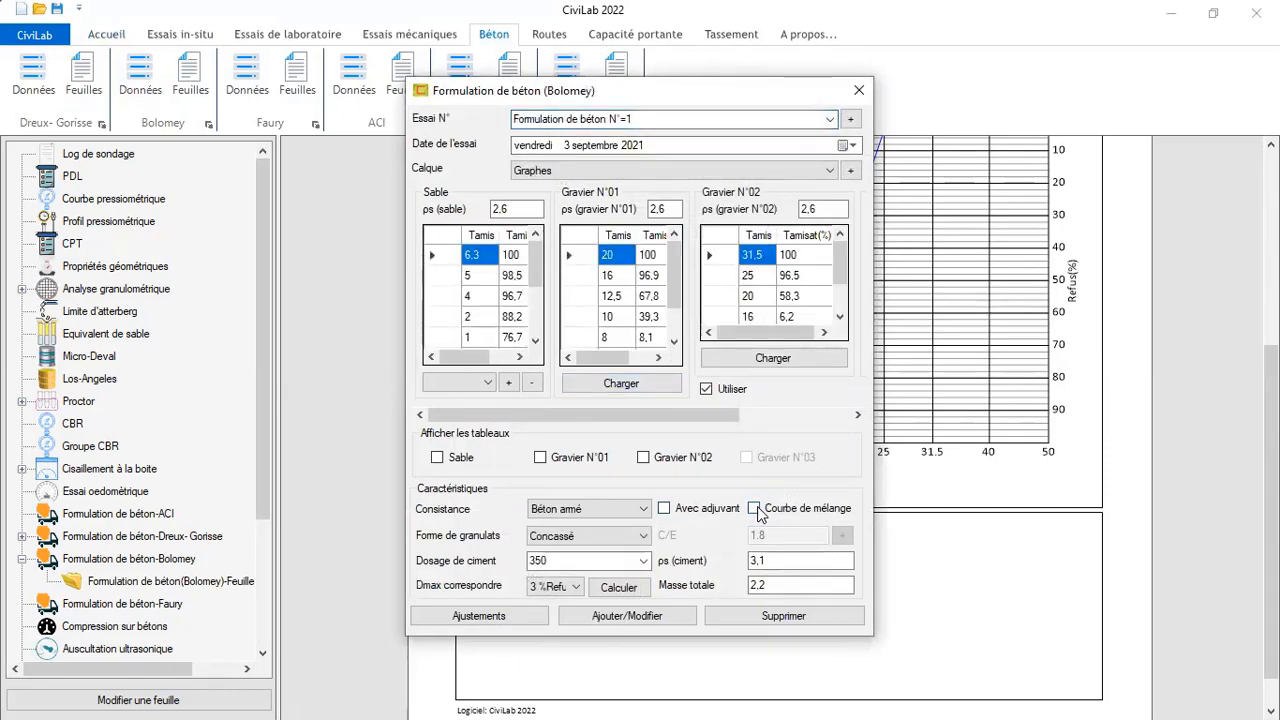
left_click(597, 619)
left_click(686, 436)
scroll(768, 338, "up", 1)
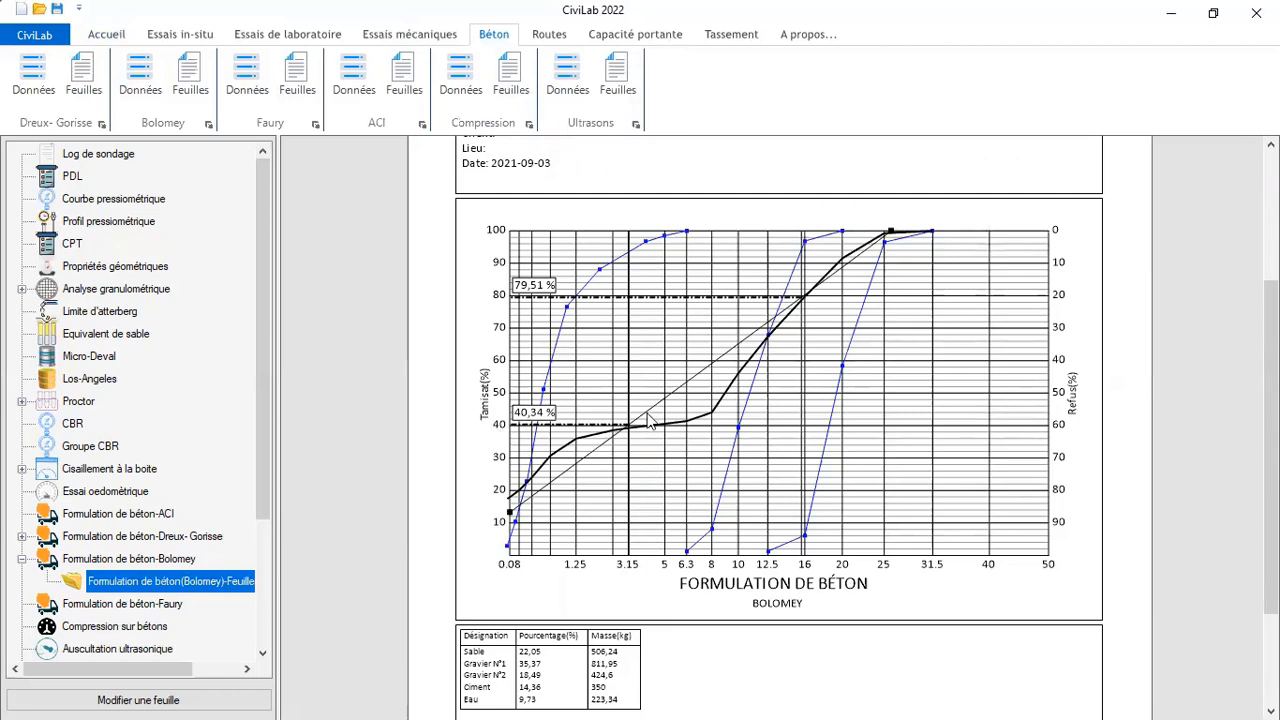
Load Formulation de béton N°=1 in the Bolomey data again and enable its Ajustements
left_click(158, 100)
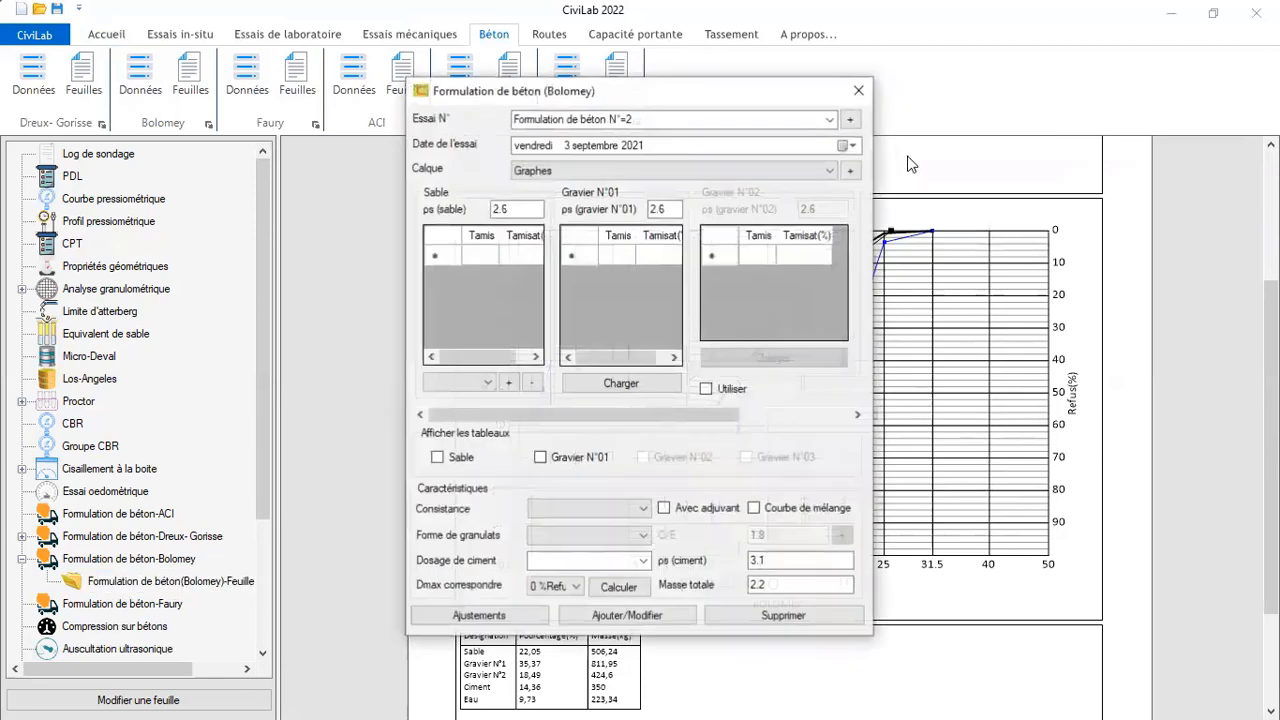
left_click(829, 119)
left_click(680, 135)
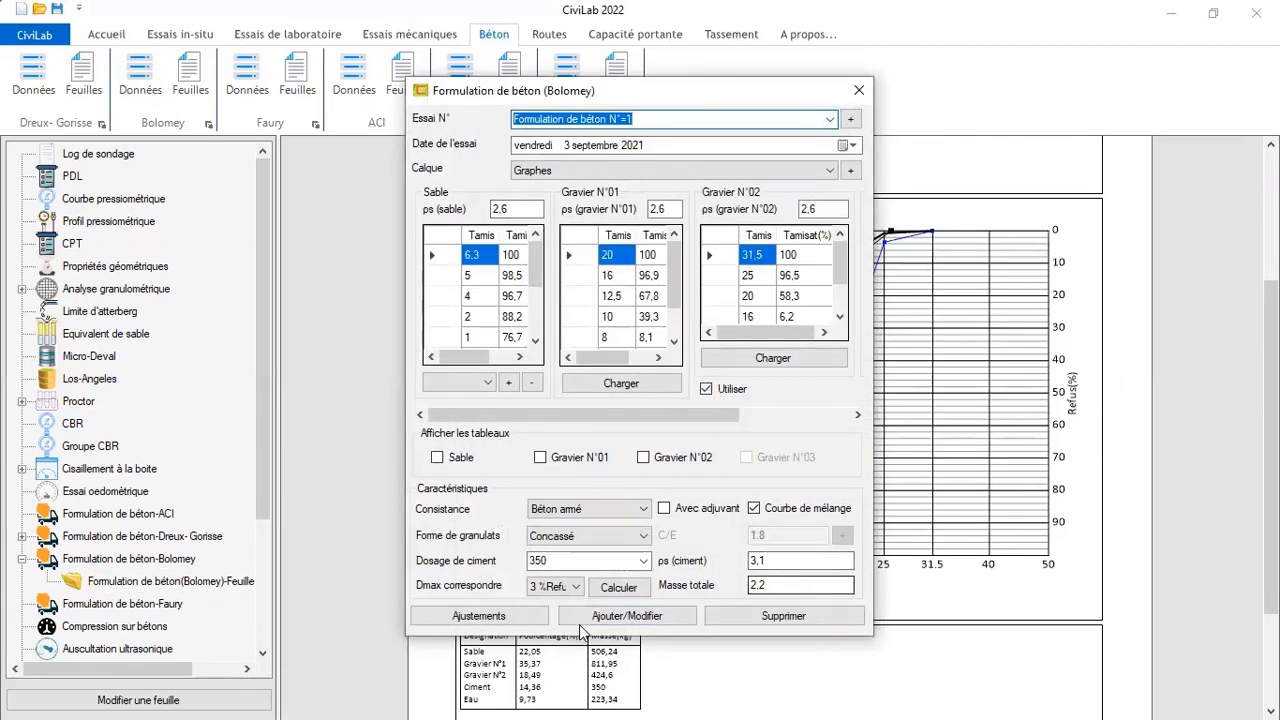
left_click(495, 616)
left_click(522, 259)
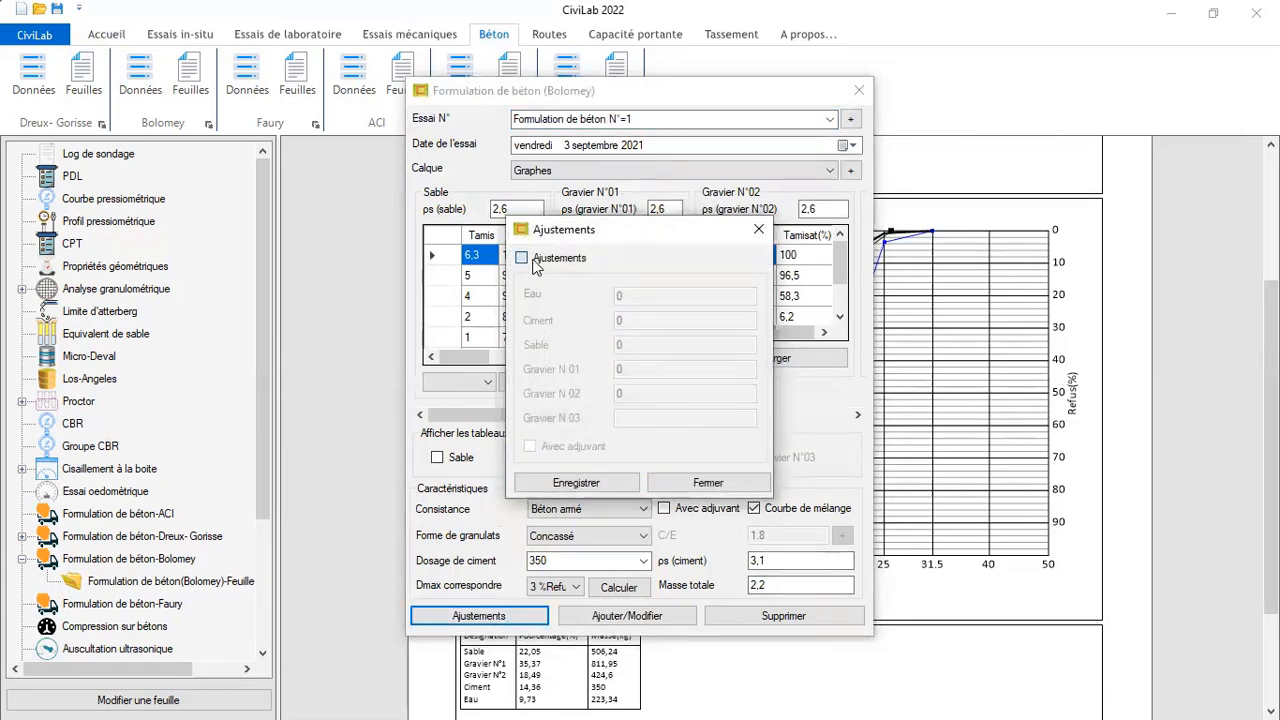
Set the adjustments to 226 for Eau, 350 for Ciment, 540 for Sable, 780 for Gravier N 01 and 425 for Gravier N 02
left_click(677, 297)
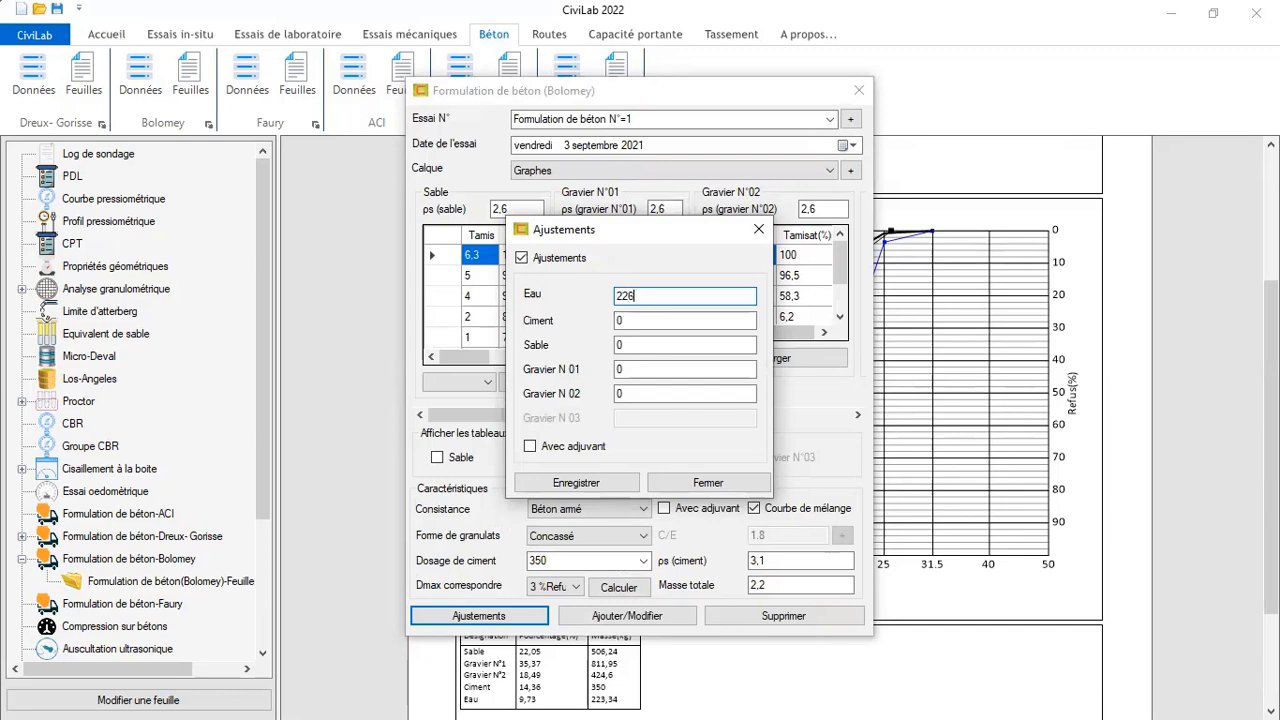
key("Tab")
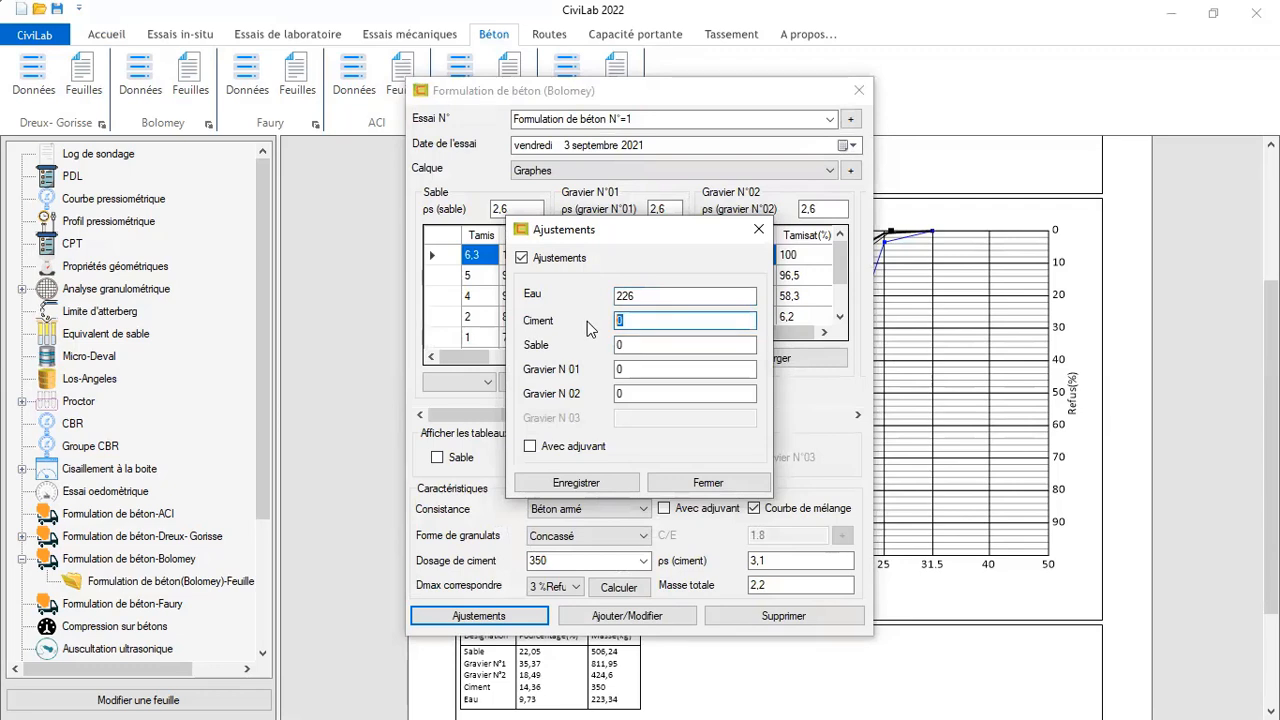
type("350")
key("Tab")
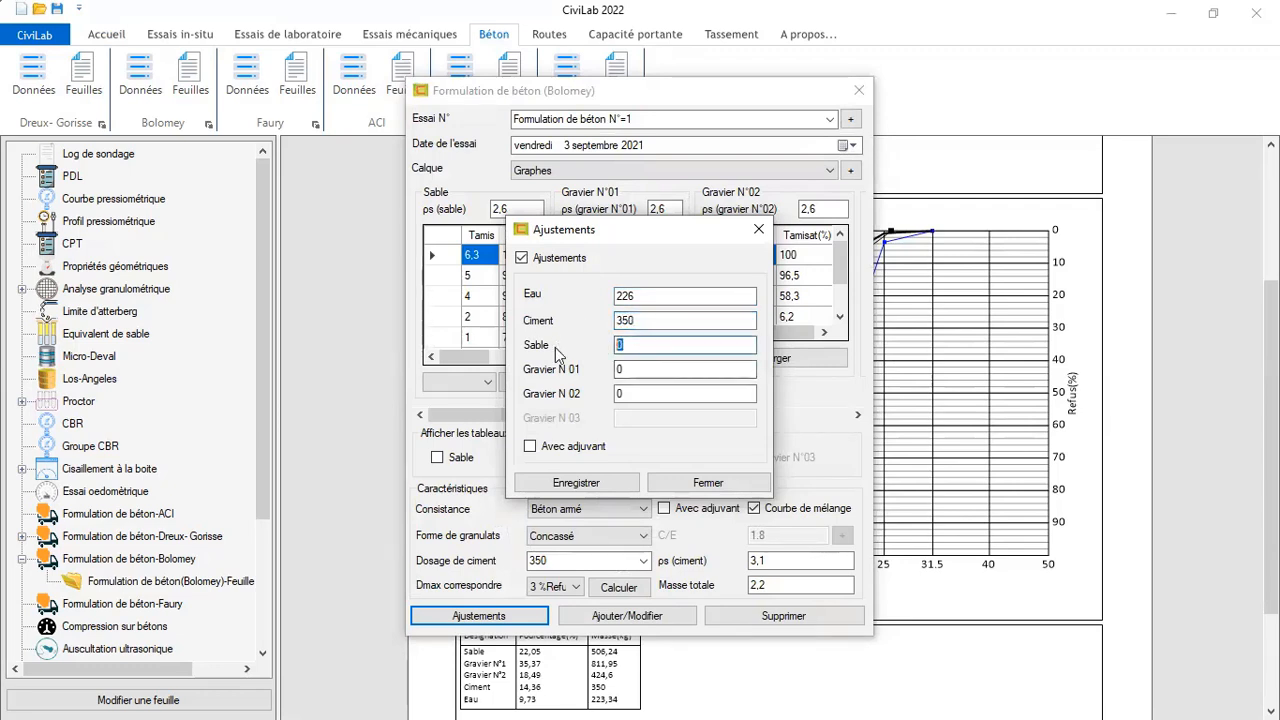
type("540")
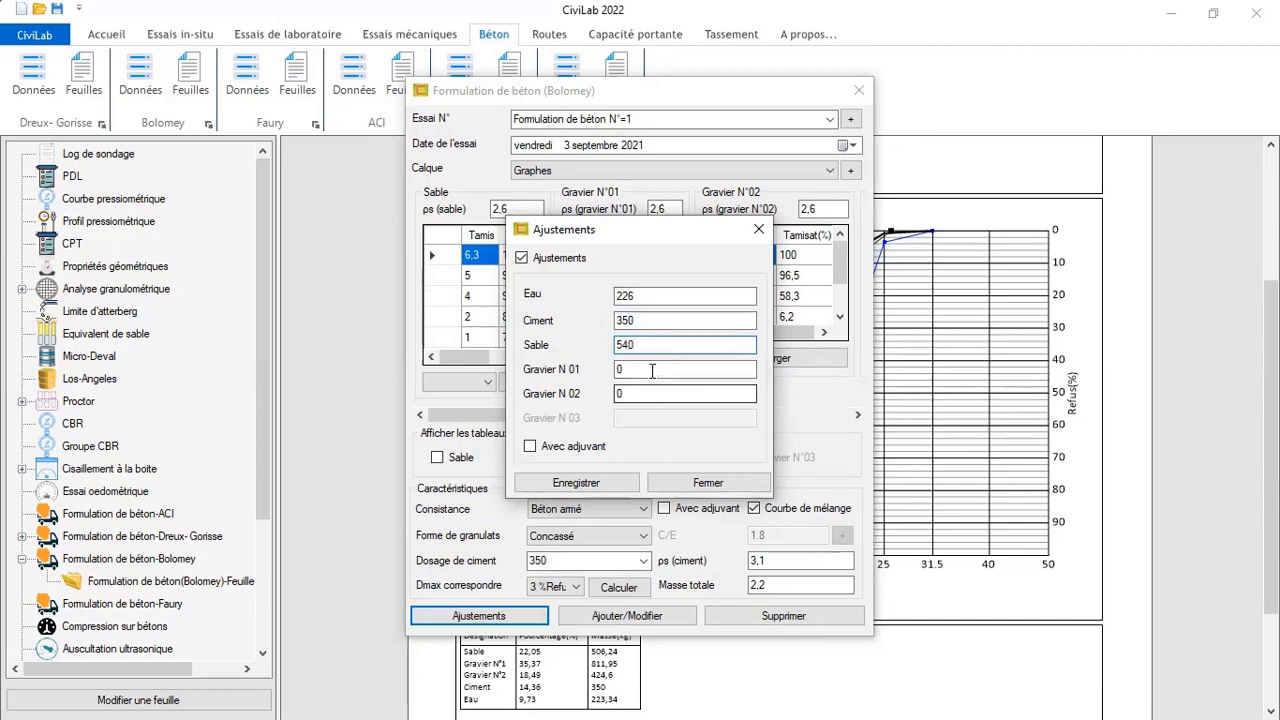
key("Tab")
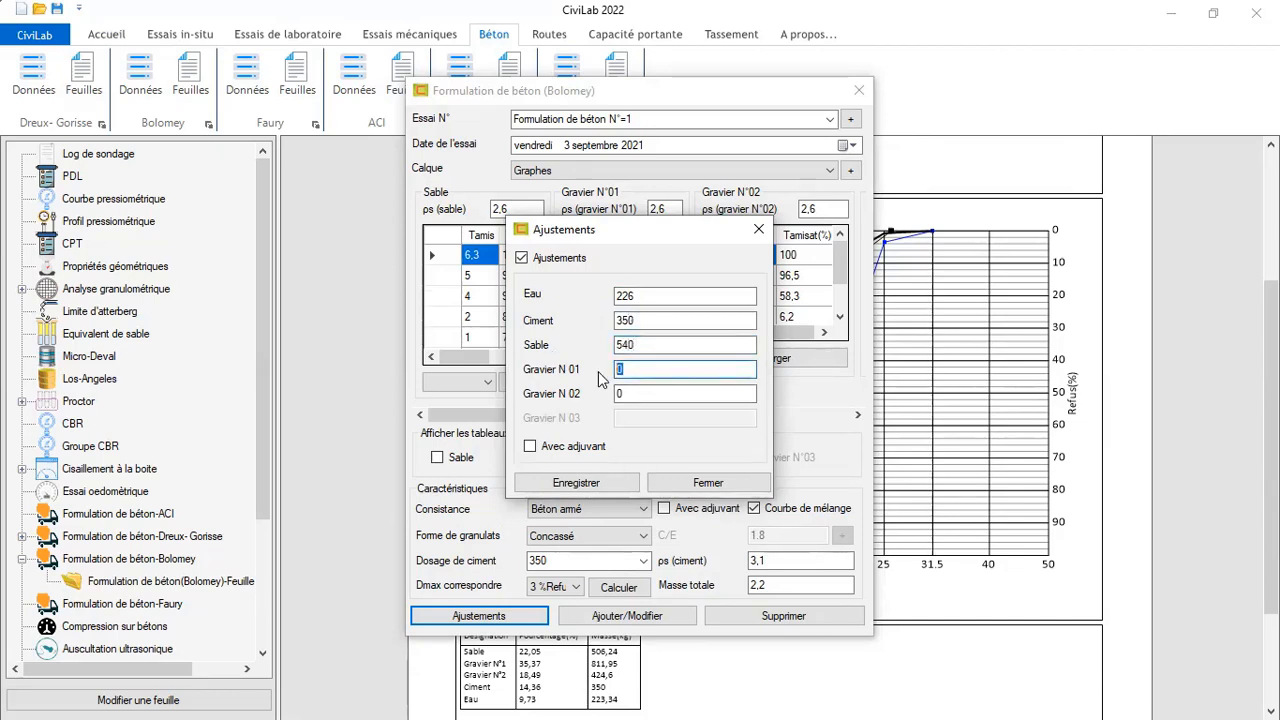
type("78")
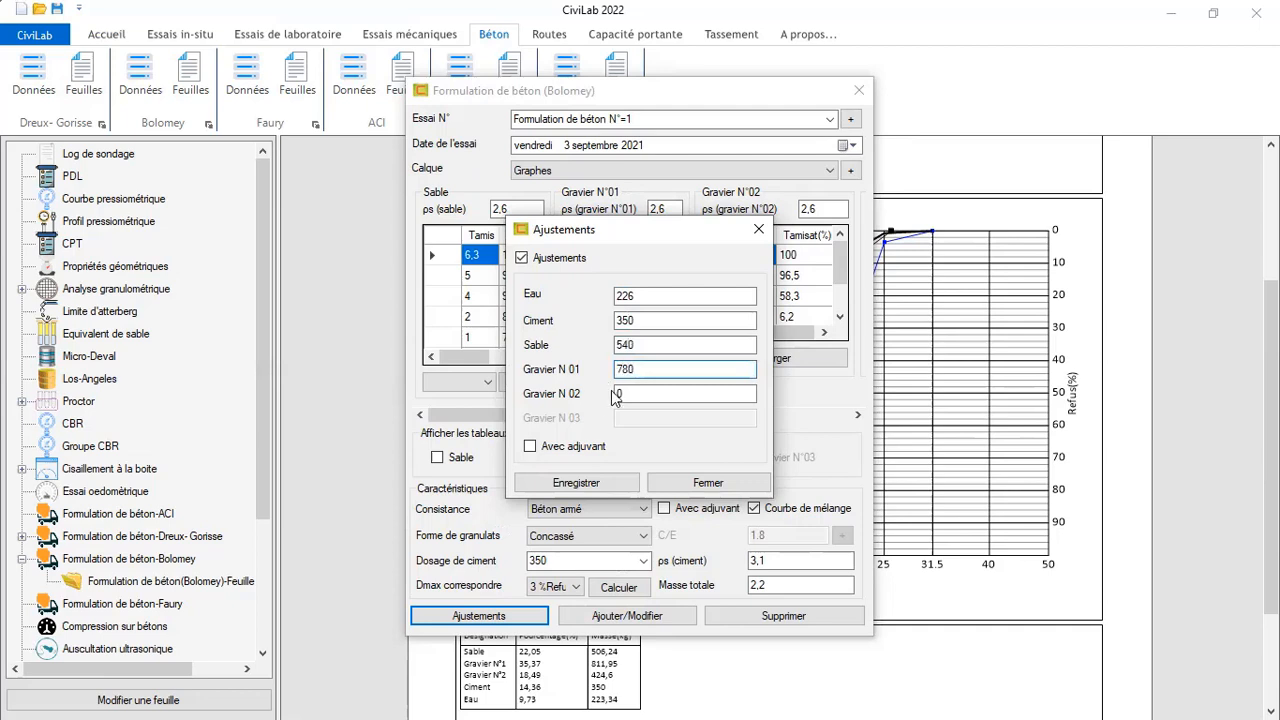
key("Tab")
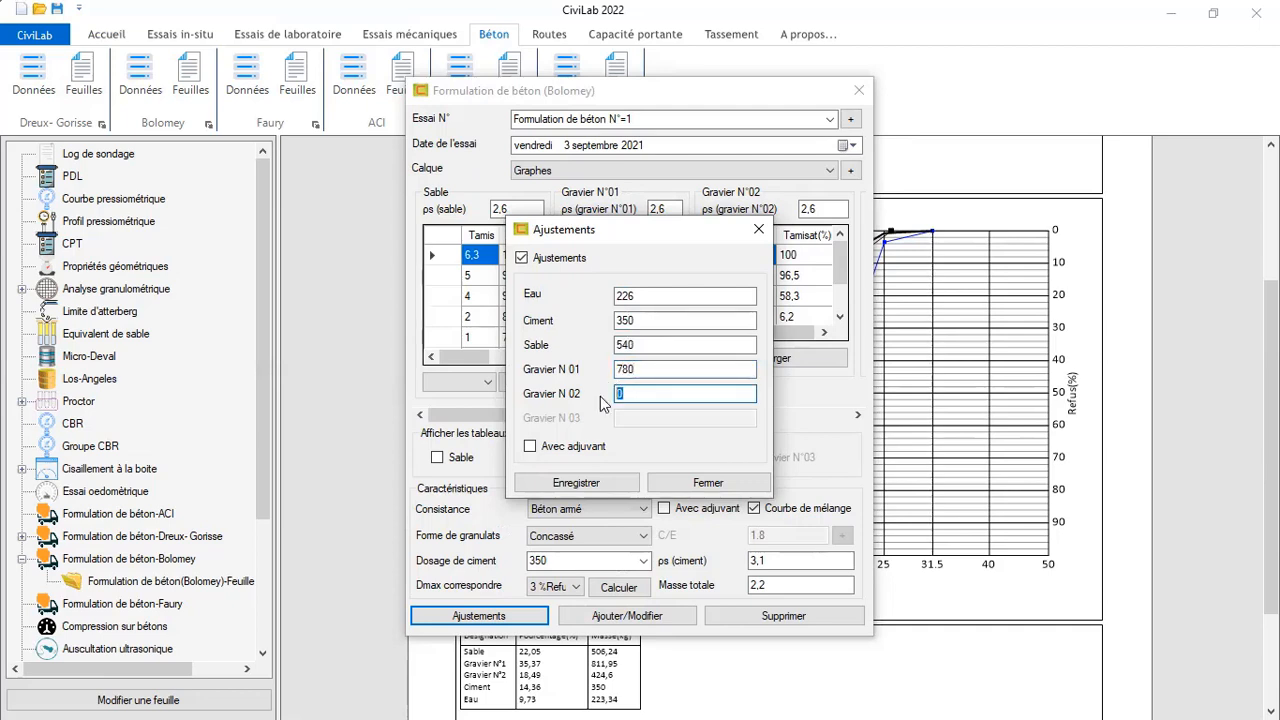
type("425")
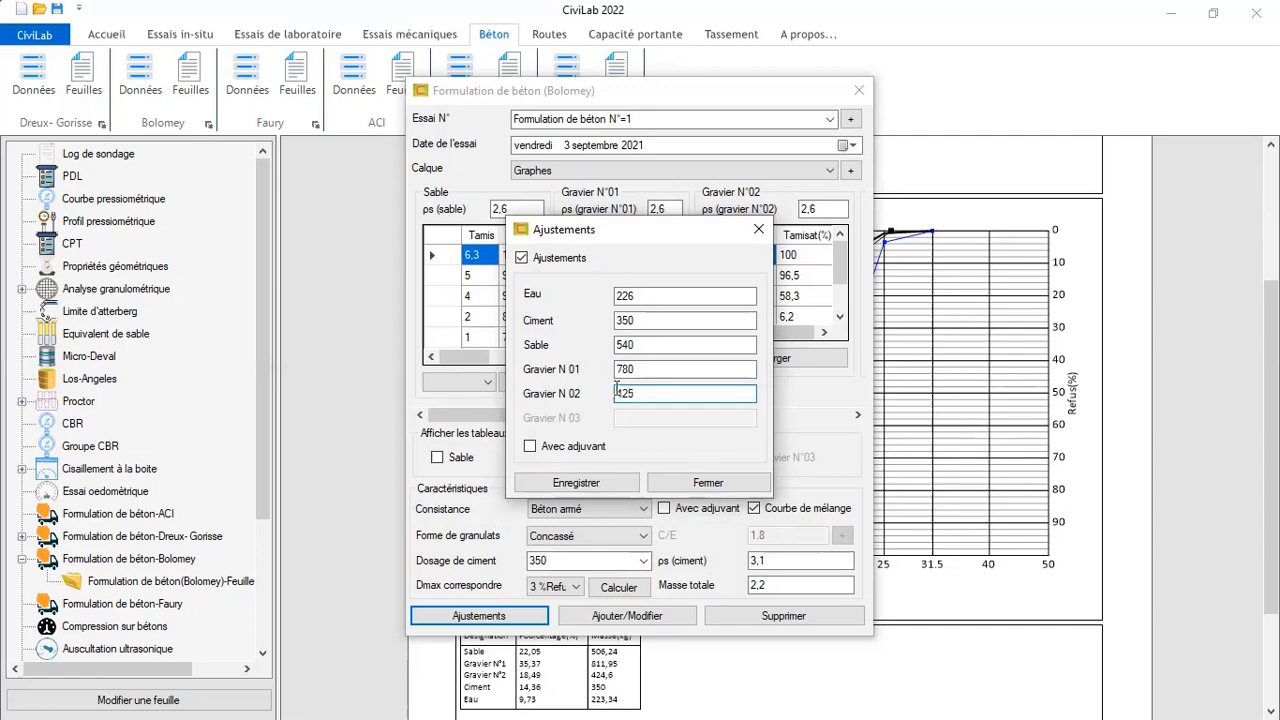
Save the adjusted quantities and apply the modification to Formulation de béton N°=1
left_click(576, 483)
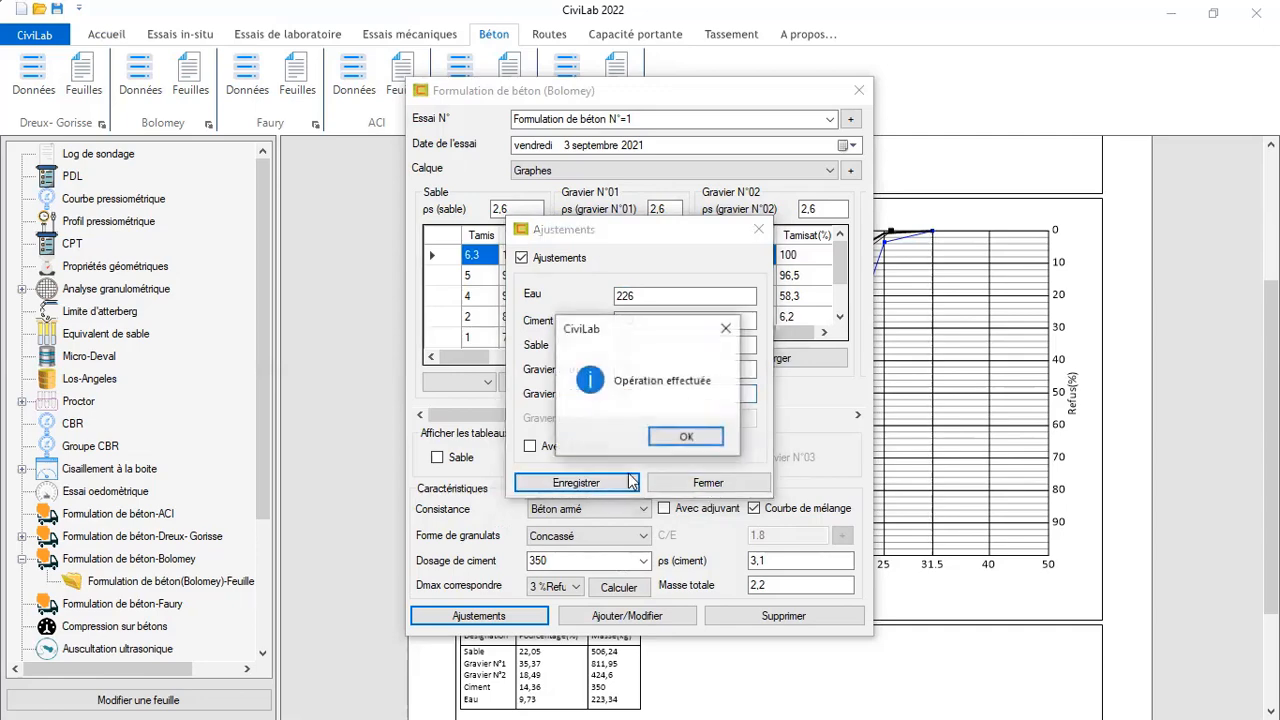
left_click(684, 434)
left_click(616, 616)
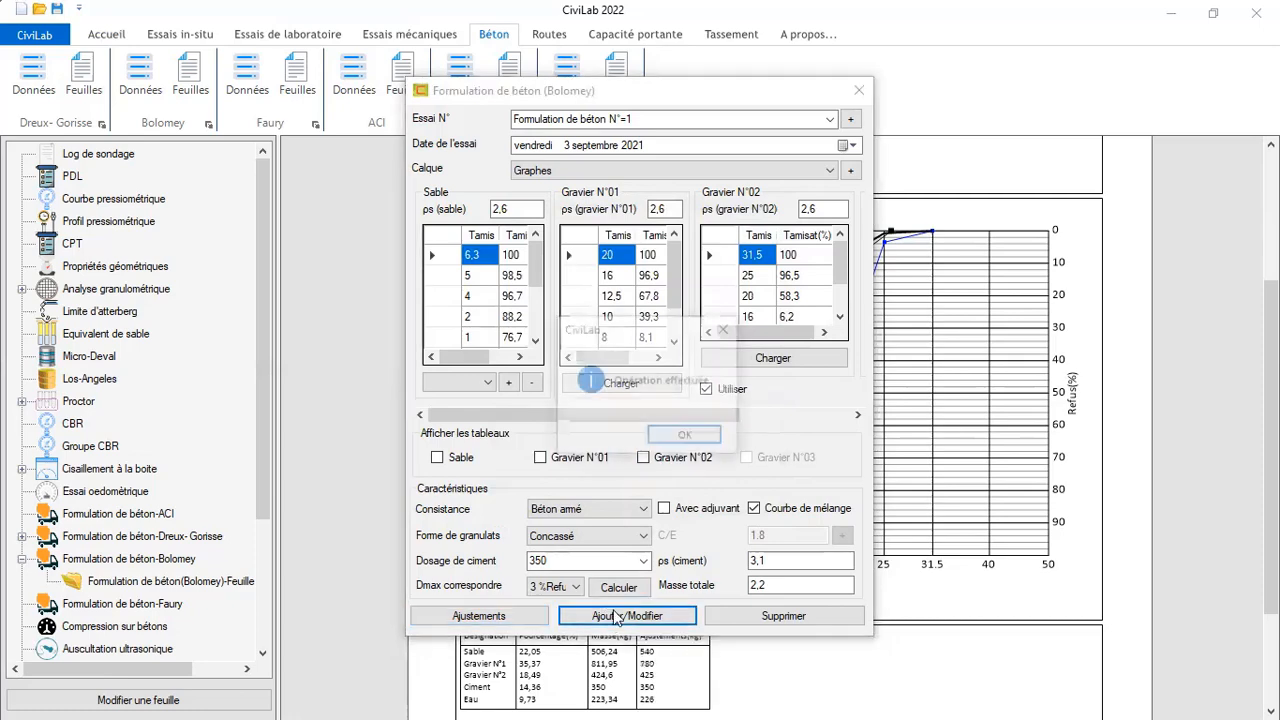
left_click(684, 436)
Review the Ajustements column and grading graph on the Bolomey result sheet, and collapse the Formulation de béton-Bolomey branch
scroll(645, 495, "down", 3)
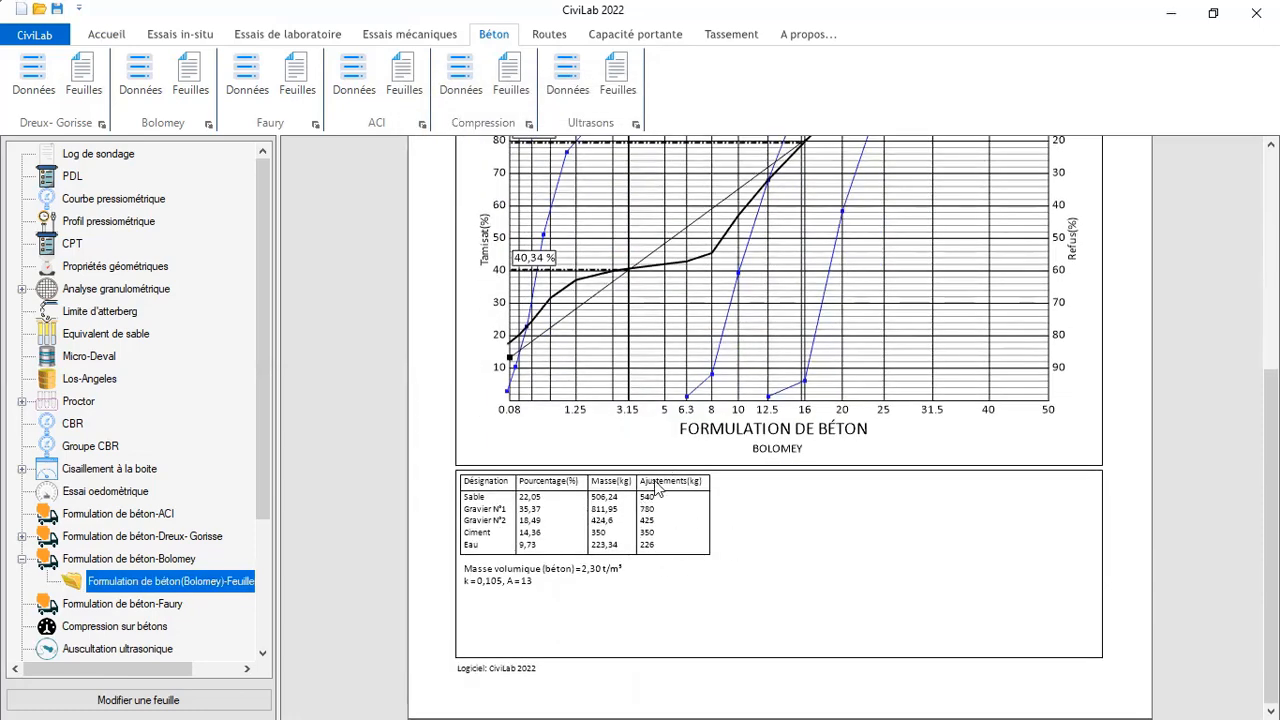
scroll(655, 490, "up", 3)
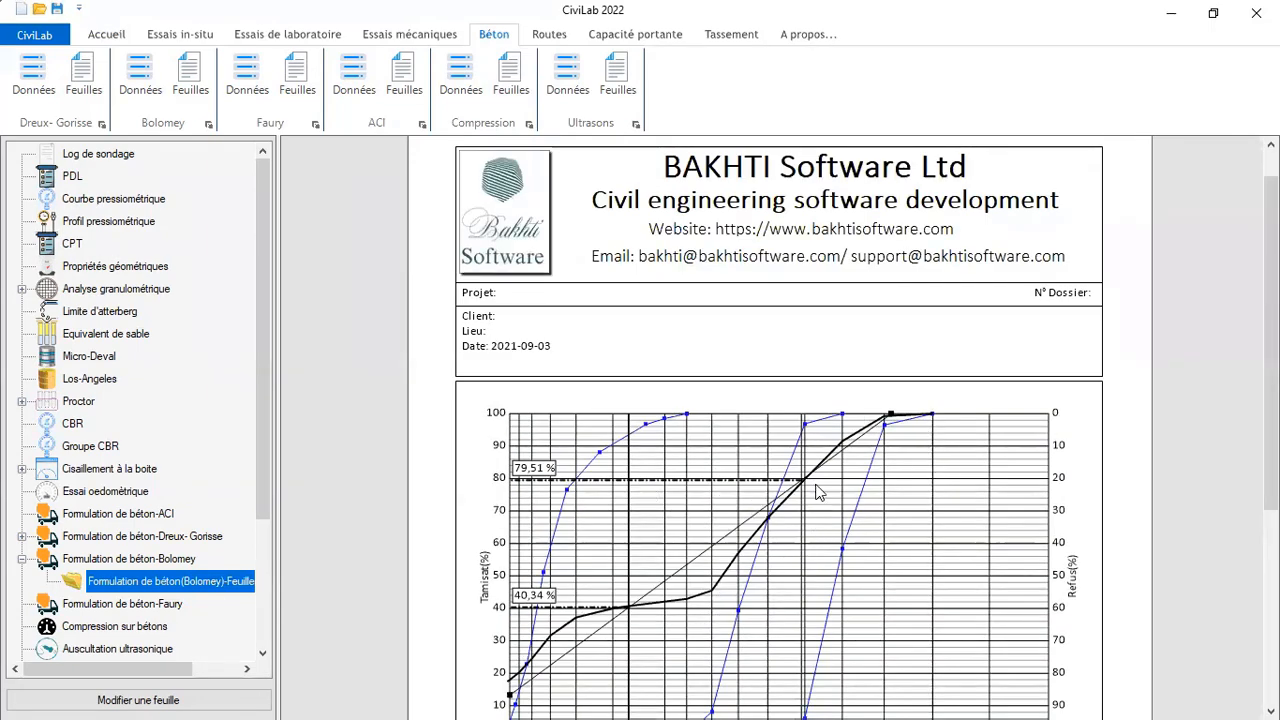
scroll(765, 548, "down", 2)
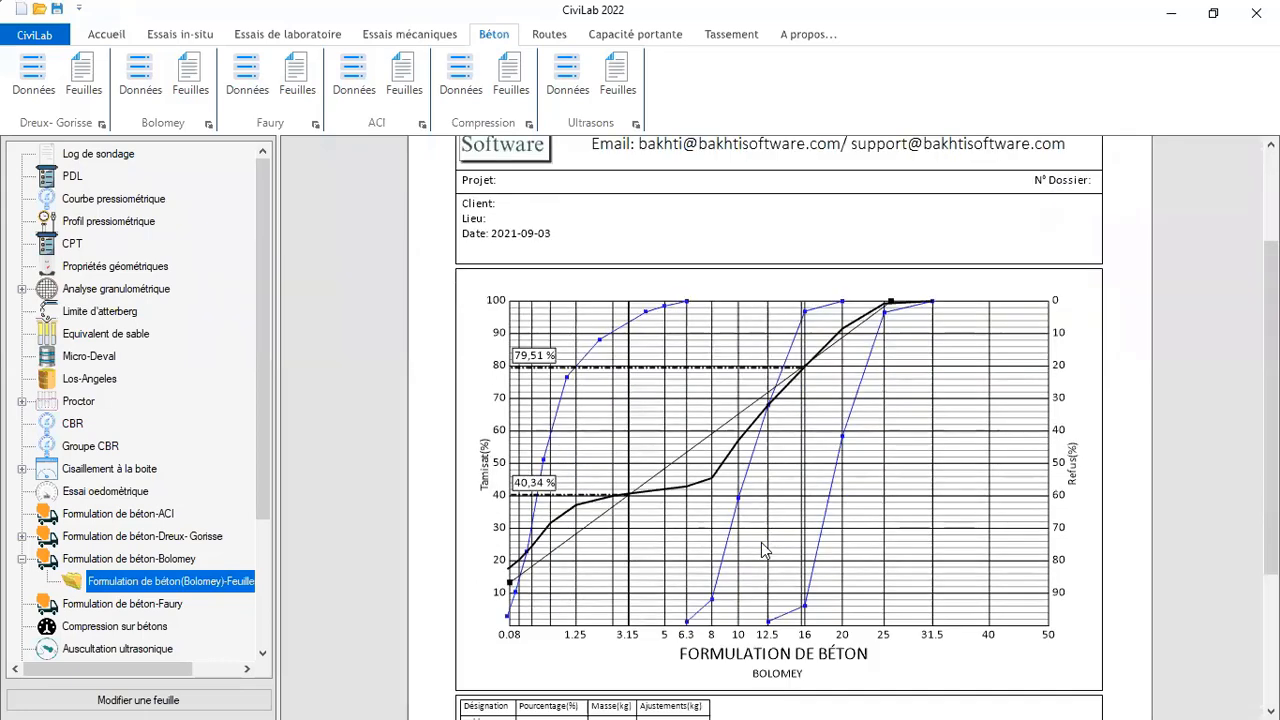
scroll(429, 551, "down", 1)
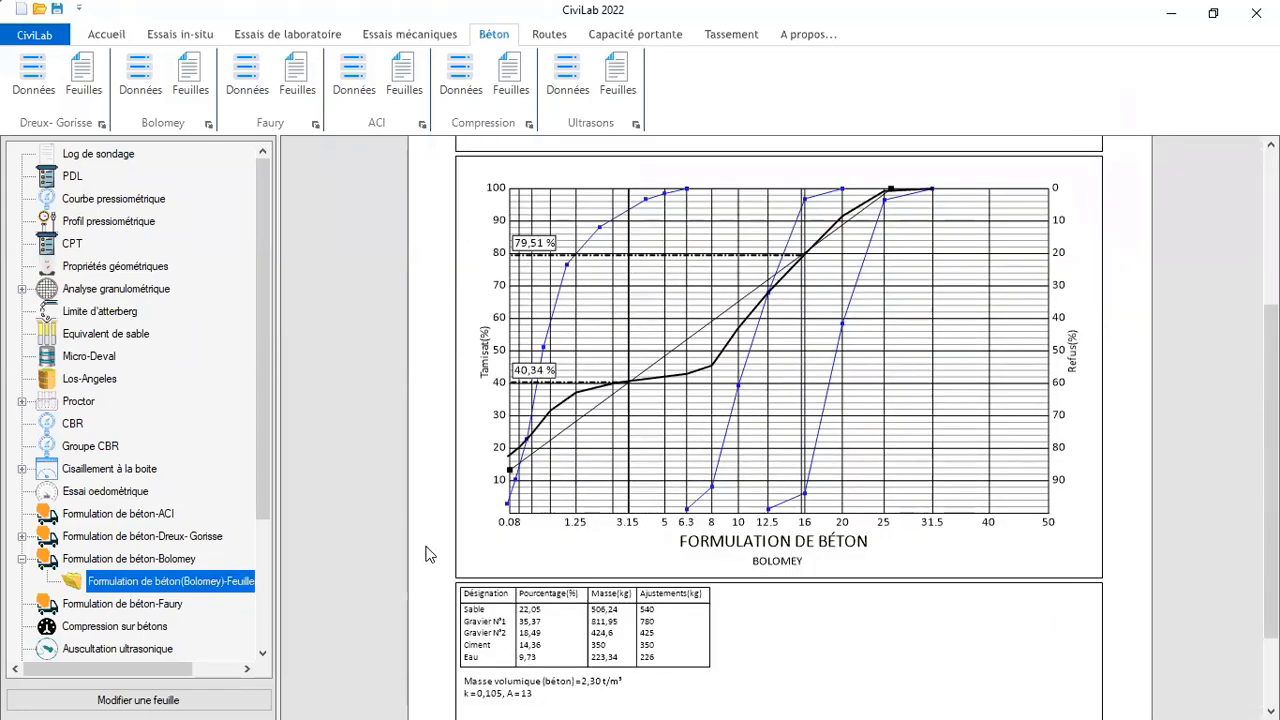
left_click(22, 558)
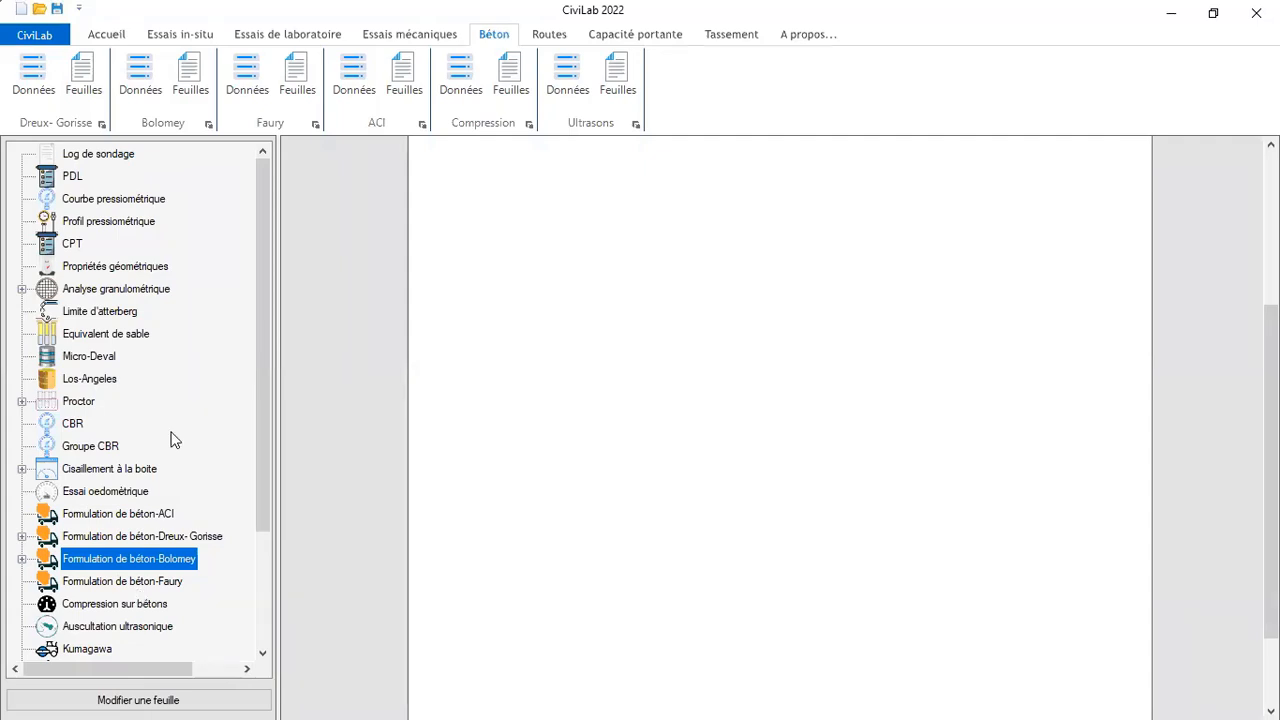
Open the data form for the Faury concrete mix design and review its test number and date
left_click(246, 79)
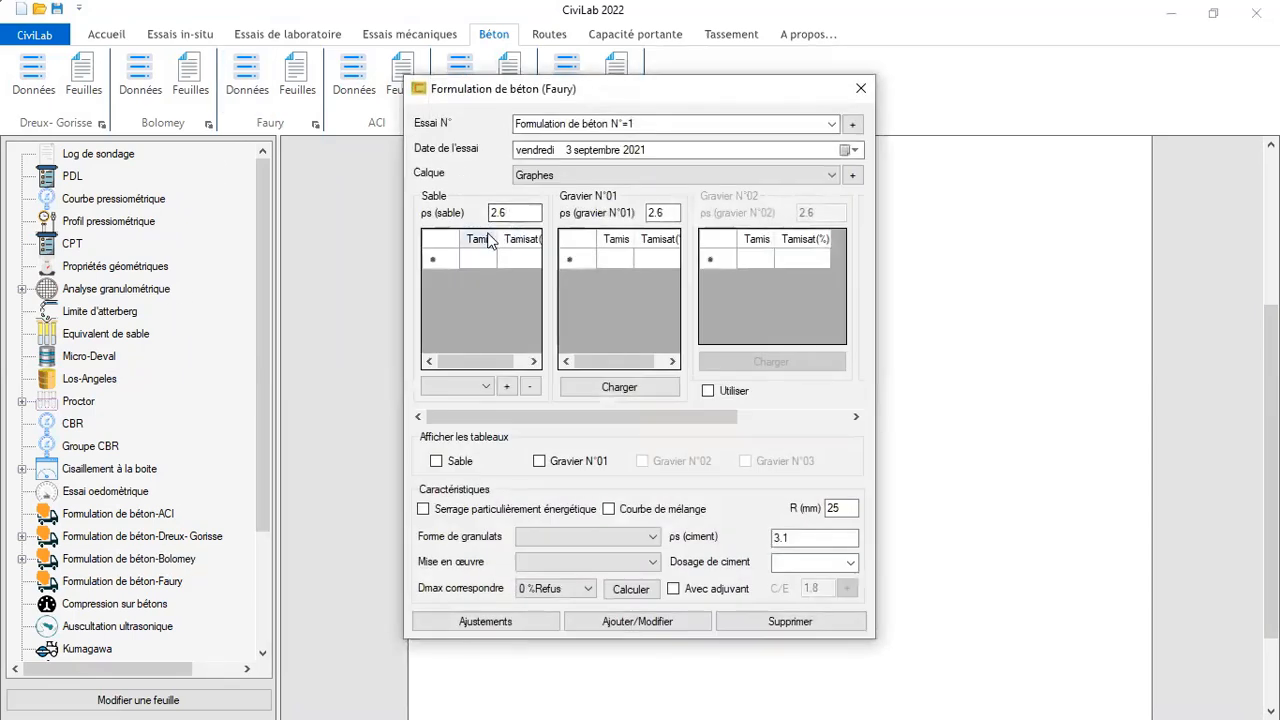
left_click(676, 123)
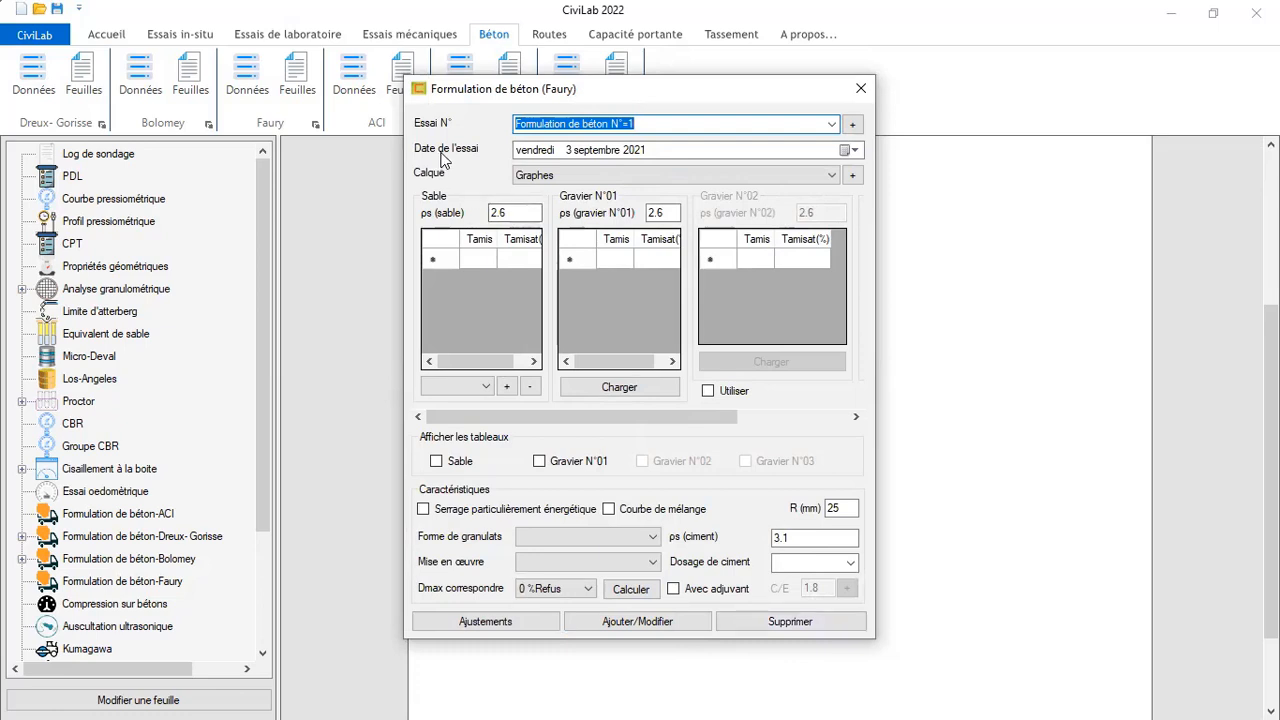
left_click(854, 155)
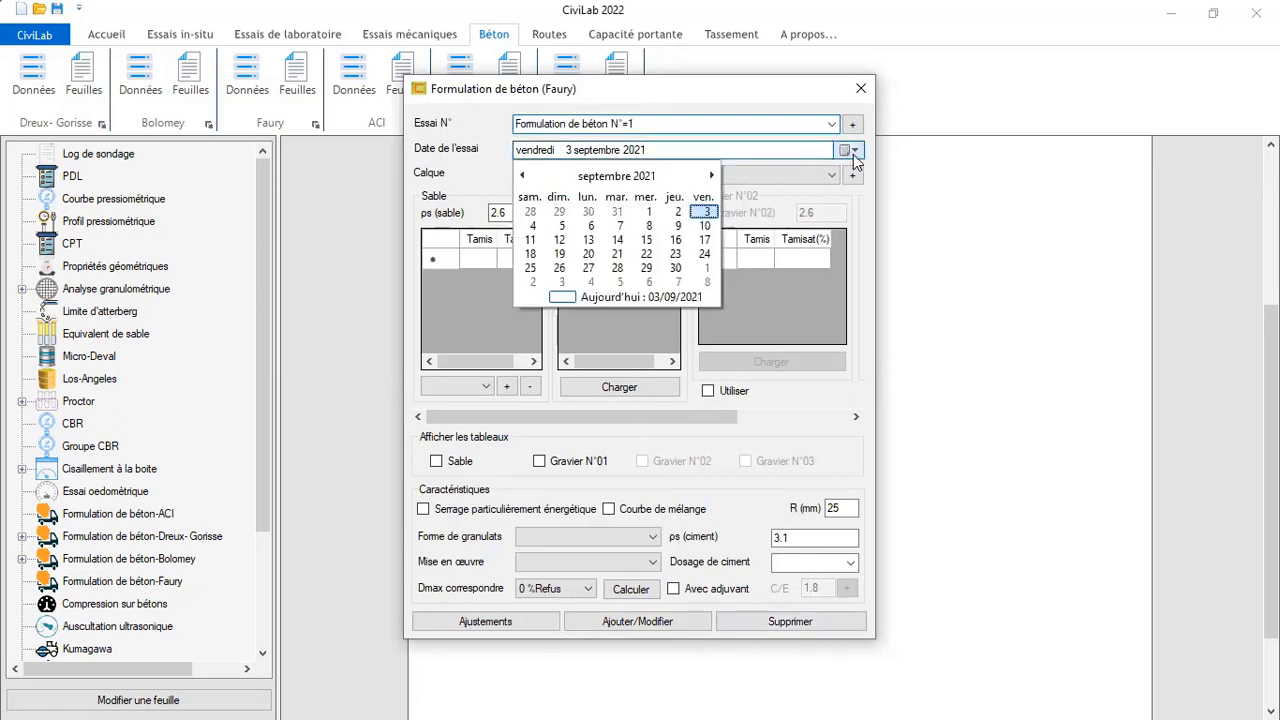
left_click(854, 155)
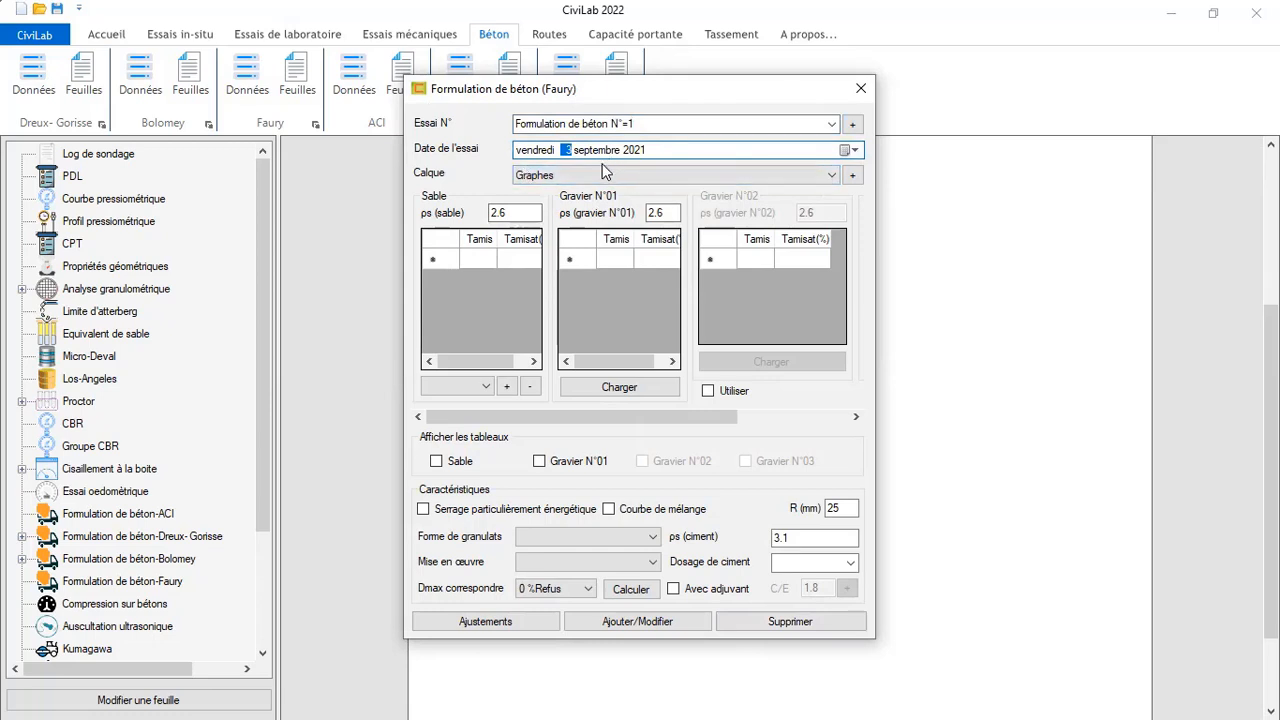
Fill in the test's general data with the names for "Réalisé par" and "Vérifié par" and validate them
left_click(852, 123)
left_click(660, 287)
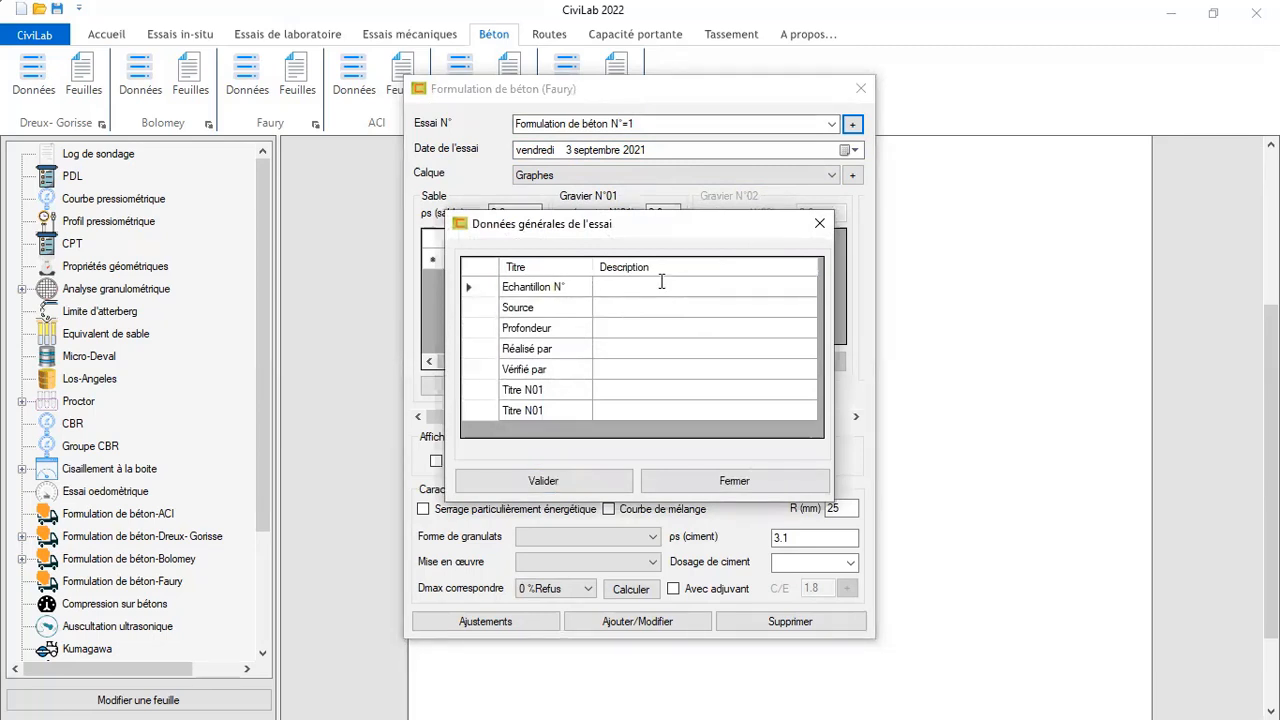
left_click(604, 330)
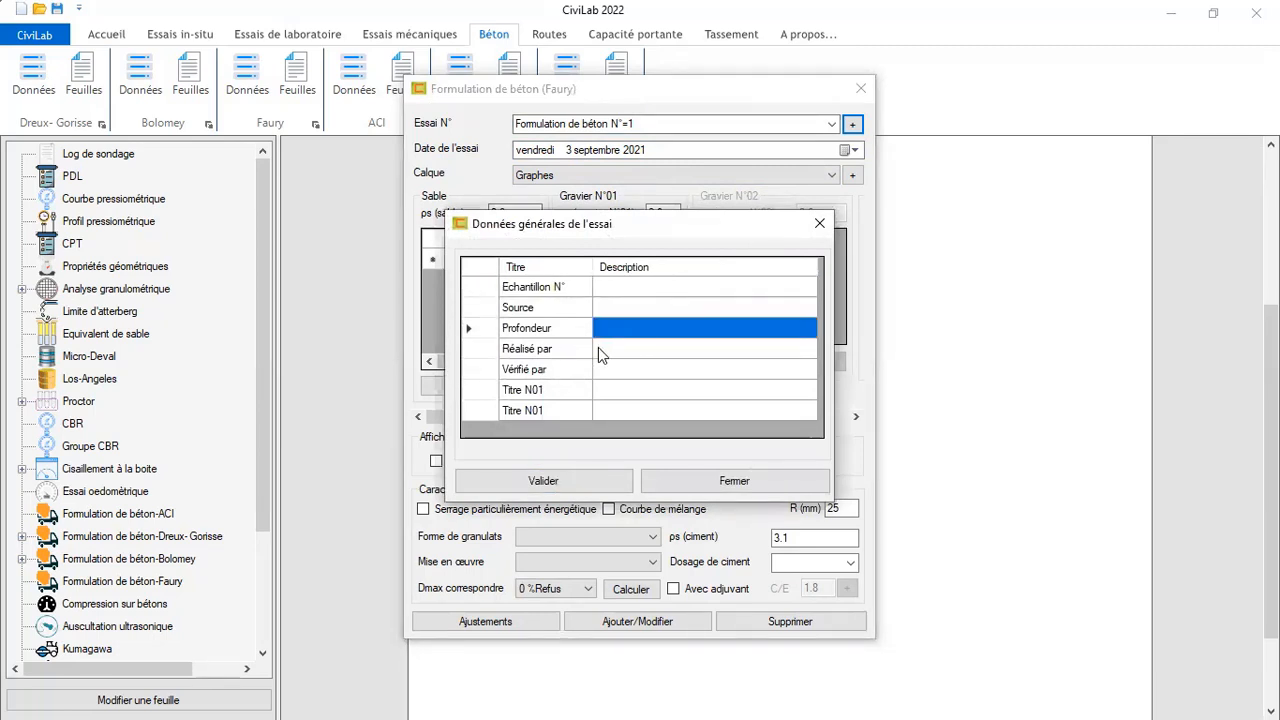
left_click(600, 348)
left_click(605, 350)
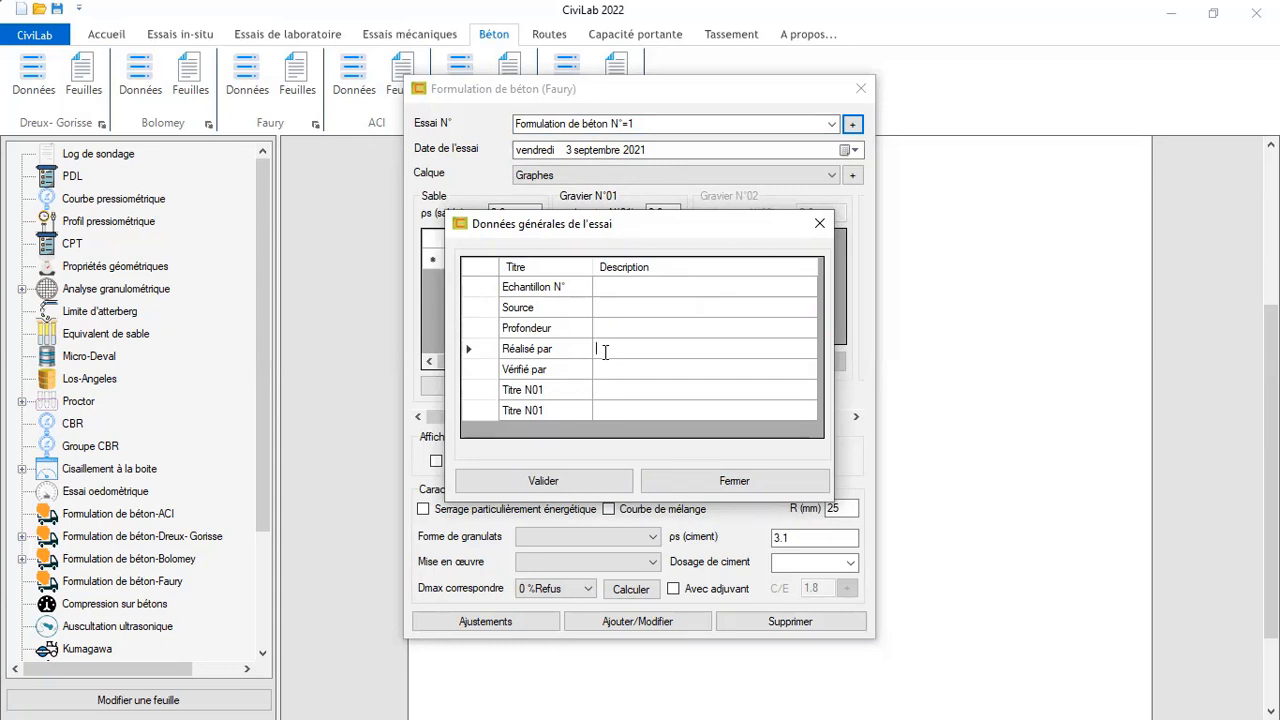
type("bakhti")
left_click(618, 370)
left_click(618, 370)
type("laib")
left_click(585, 482)
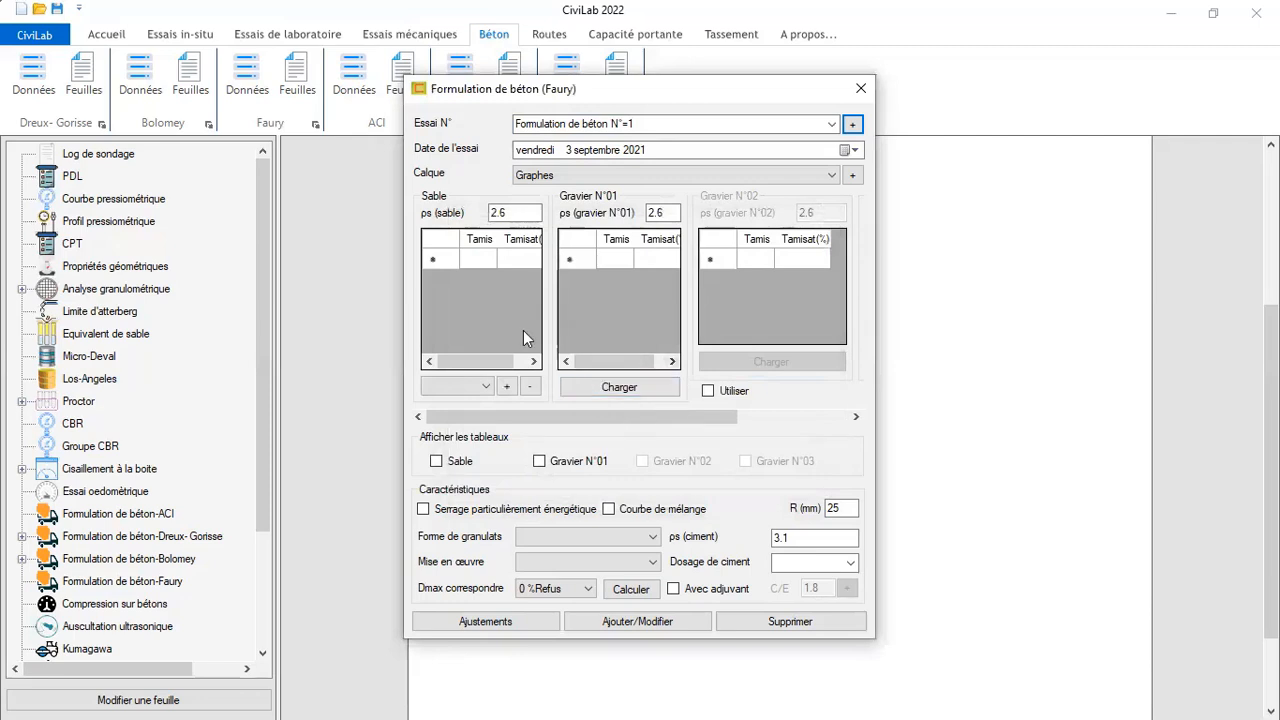
Set the sand's absolute density ρs to 2.48
left_click_drag(523, 213, 450, 222)
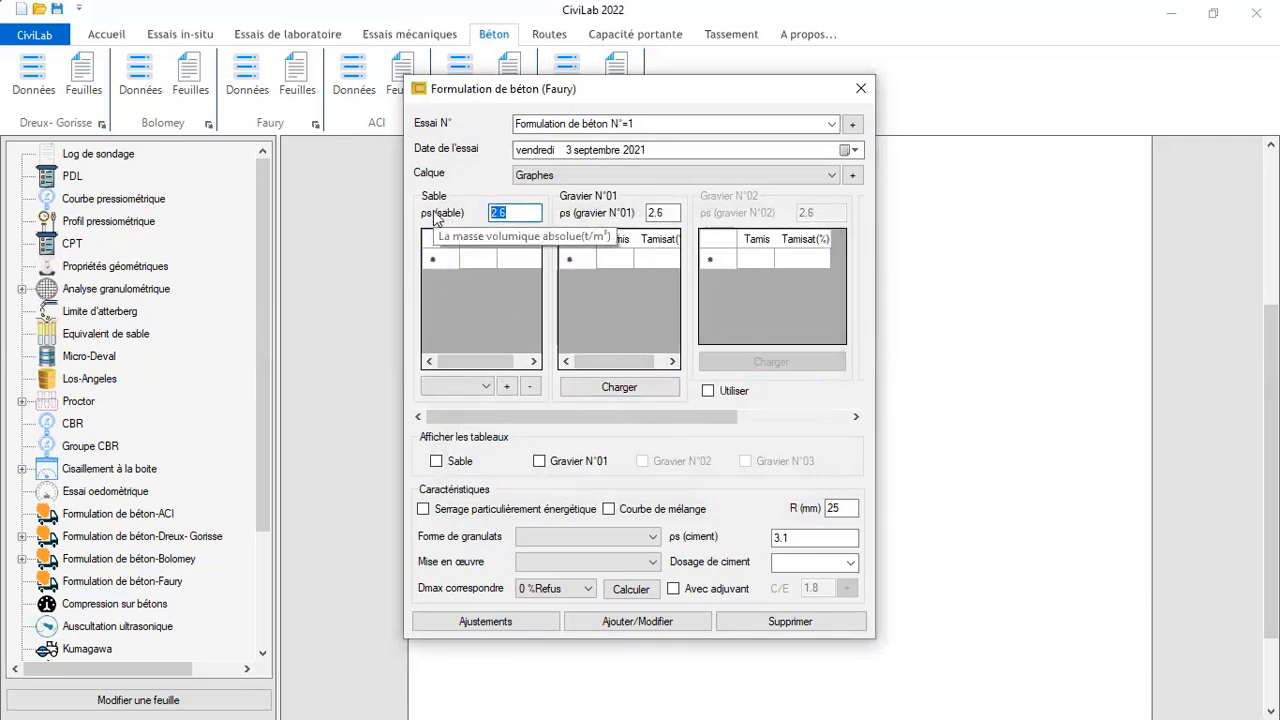
left_click(518, 213)
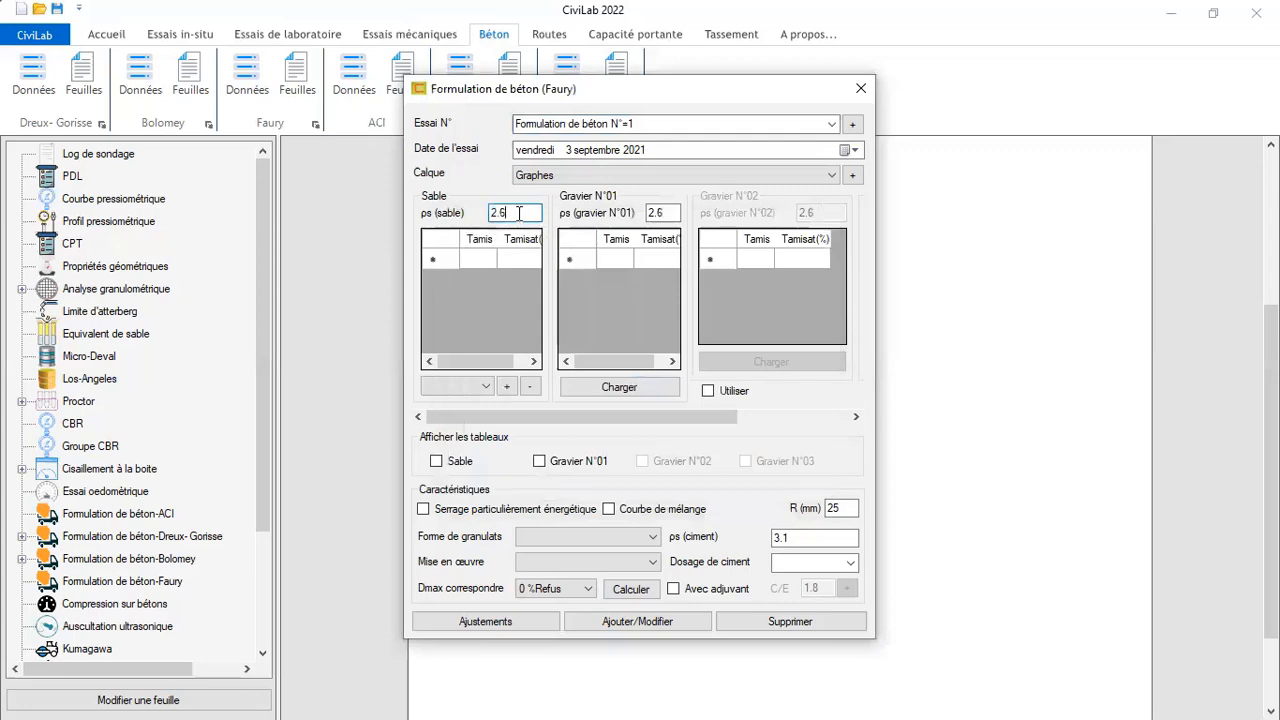
key("BackSpace")
key("BackSpace")
type(".48")
Add the "Sable" grading test to the sand table with a rate of 100 %
left_click(506, 386)
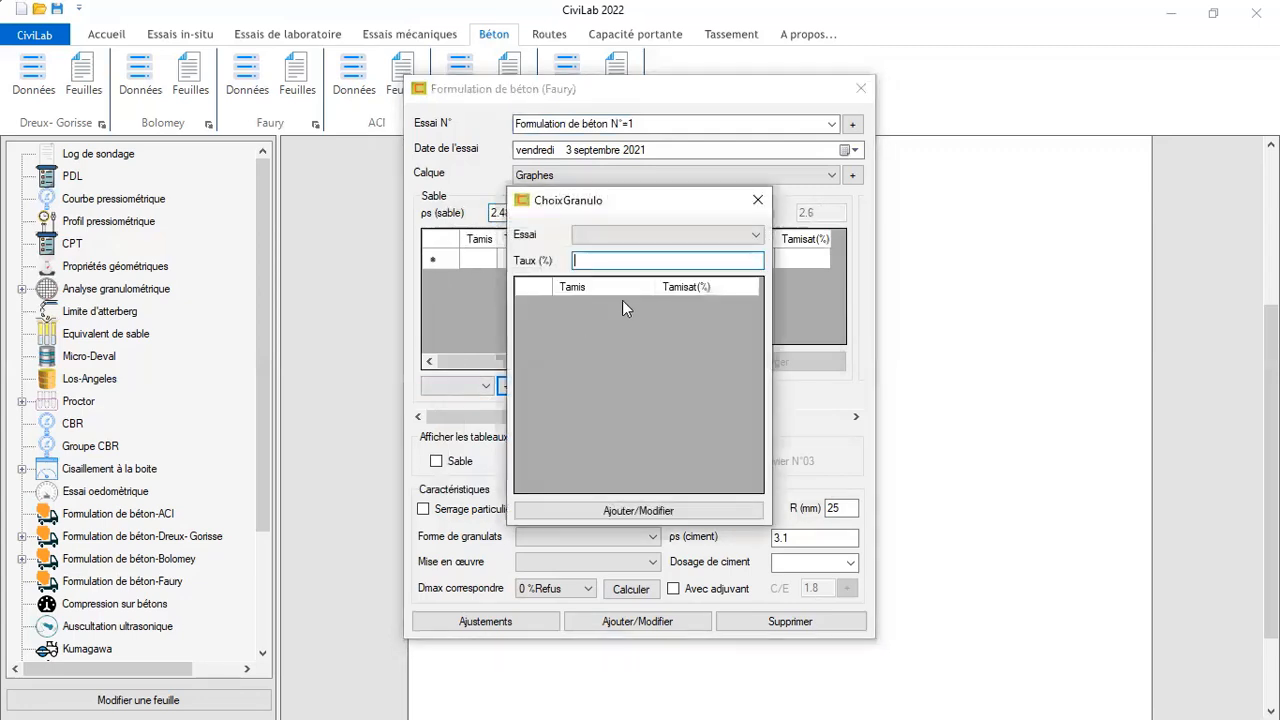
left_click(695, 238)
left_click(617, 249)
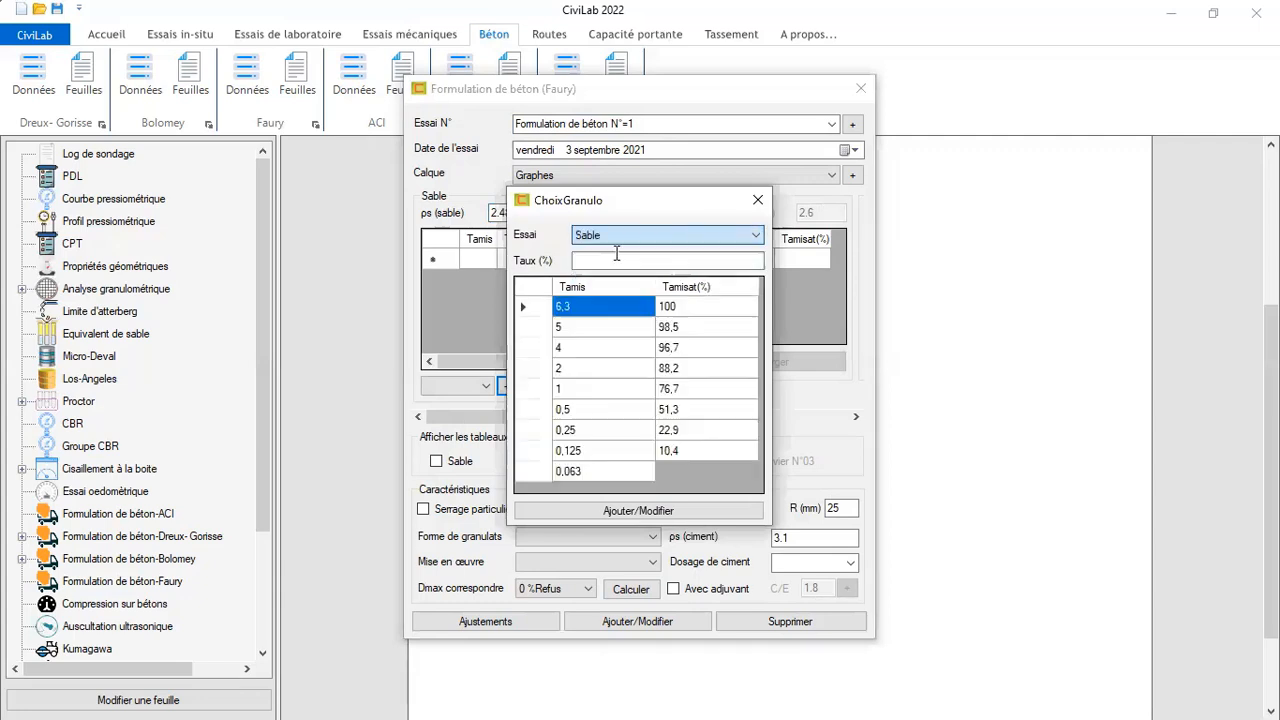
left_click(634, 512)
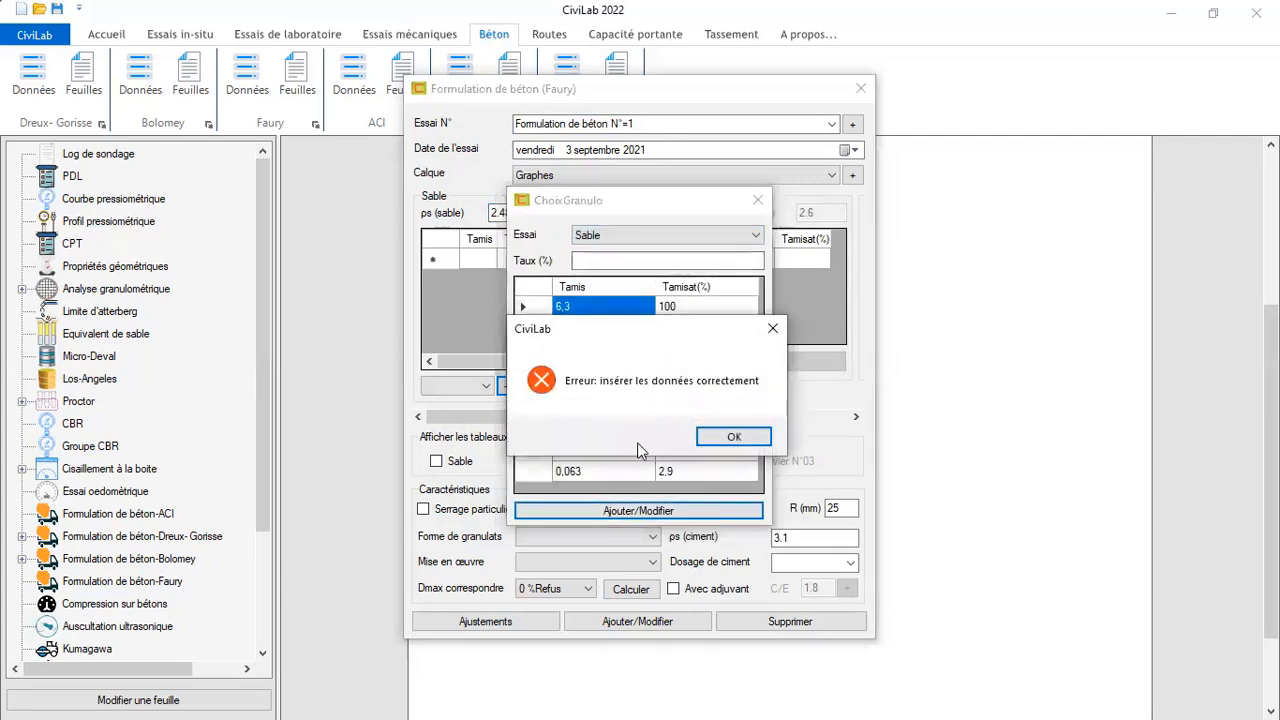
left_click(731, 437)
left_click(579, 260)
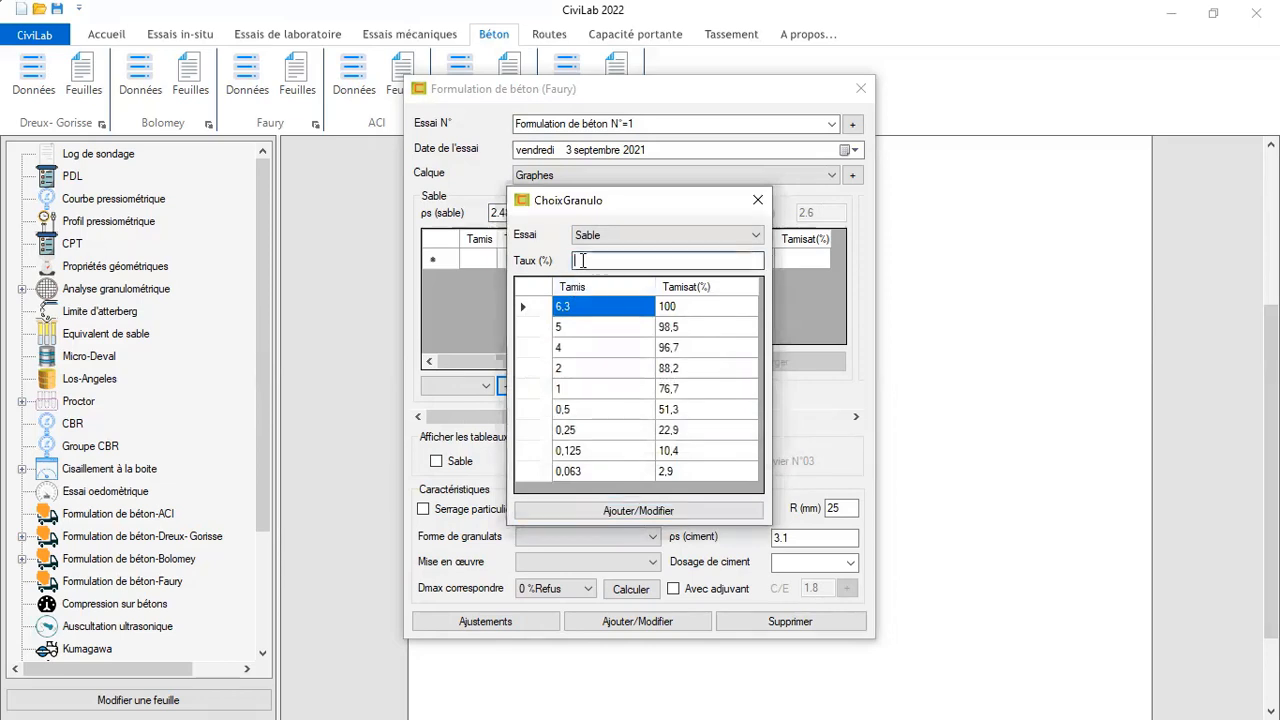
type("100")
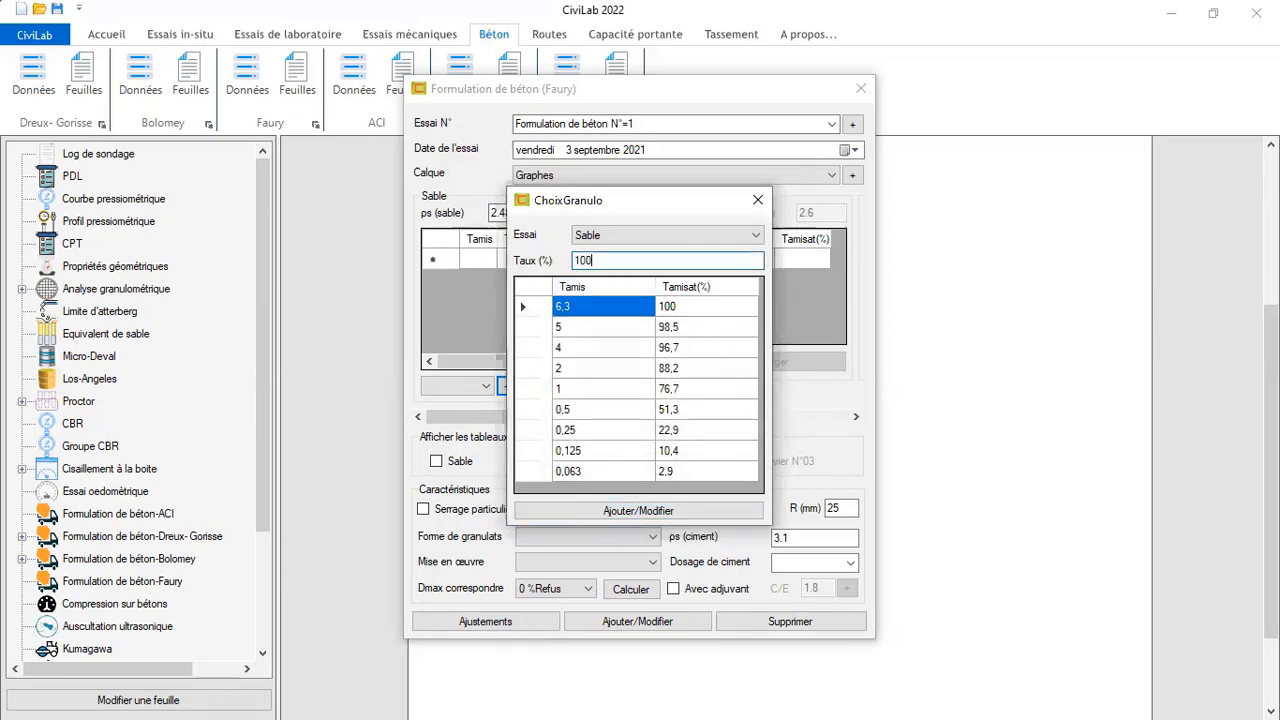
left_click(622, 512)
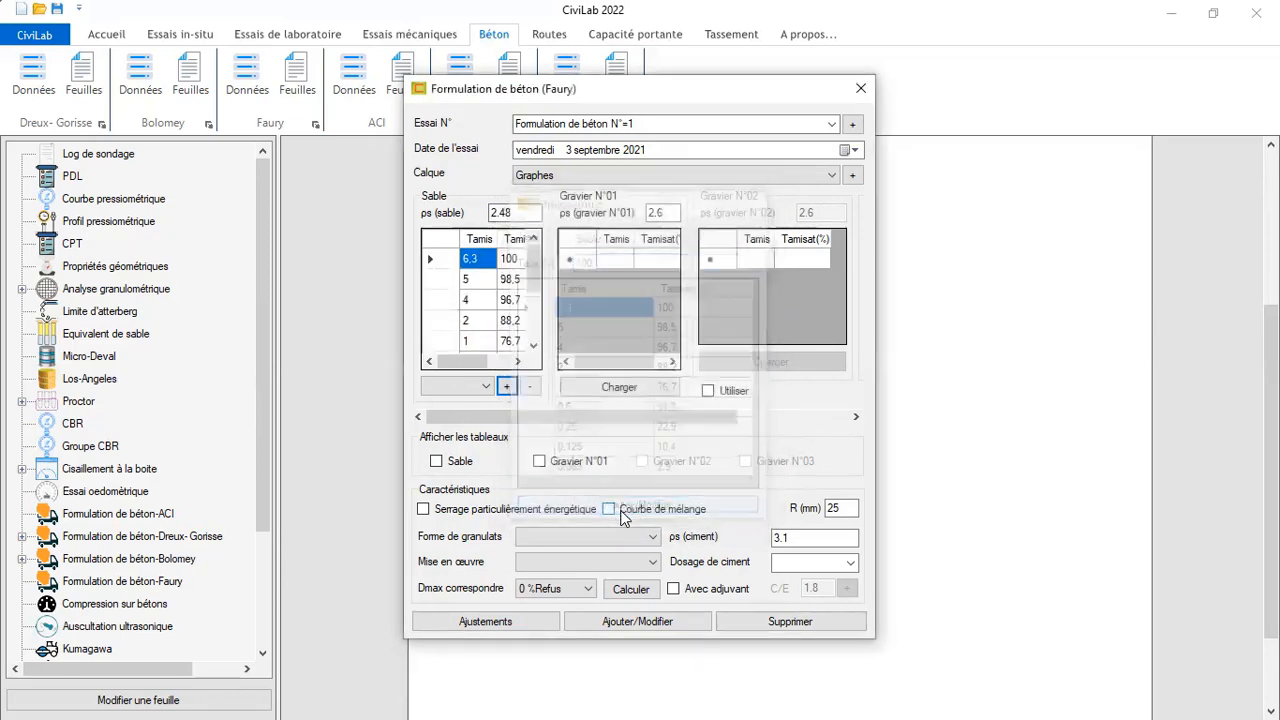
Load the "Gravier 8/15" grading into Gravier N°01
left_click(664, 212)
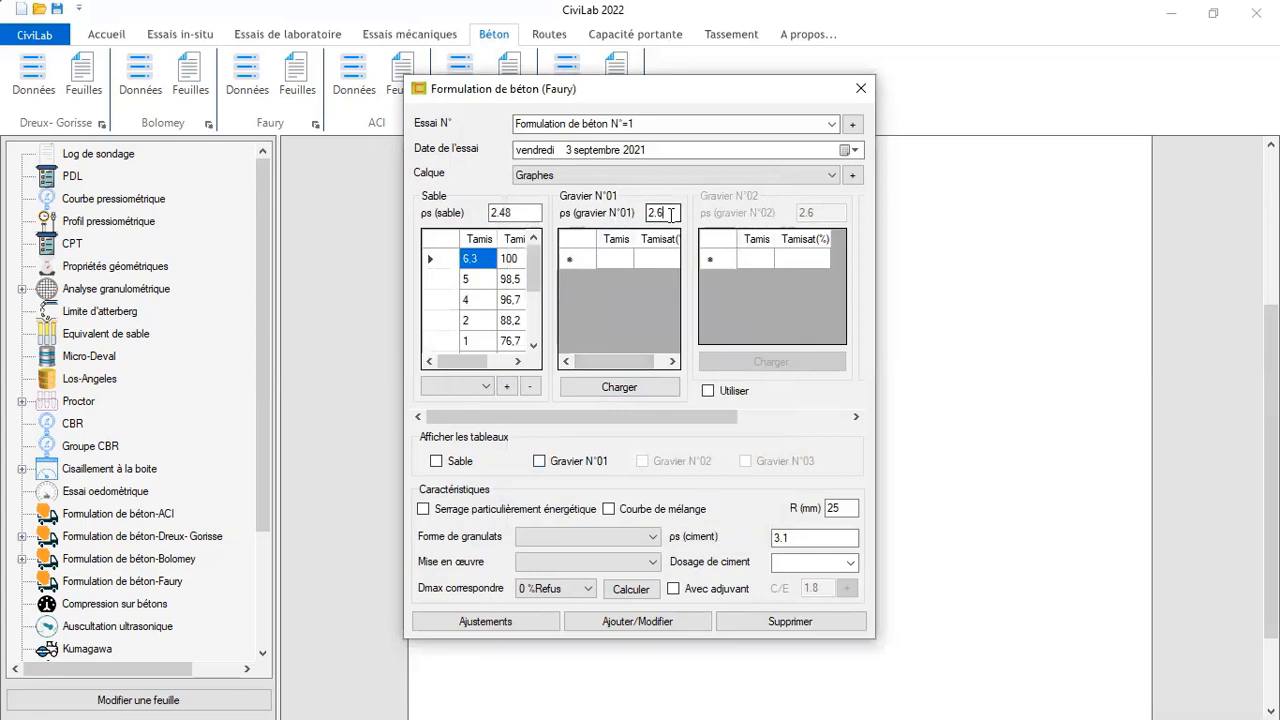
left_click(618, 390)
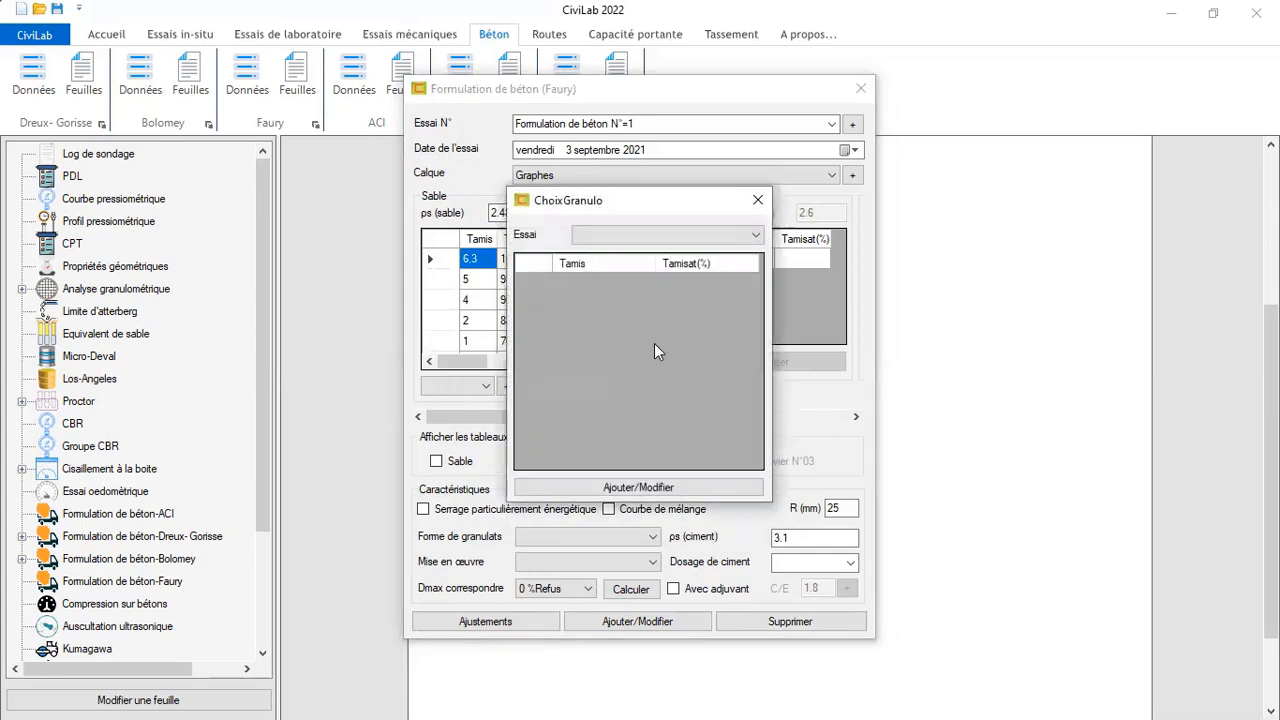
left_click(717, 246)
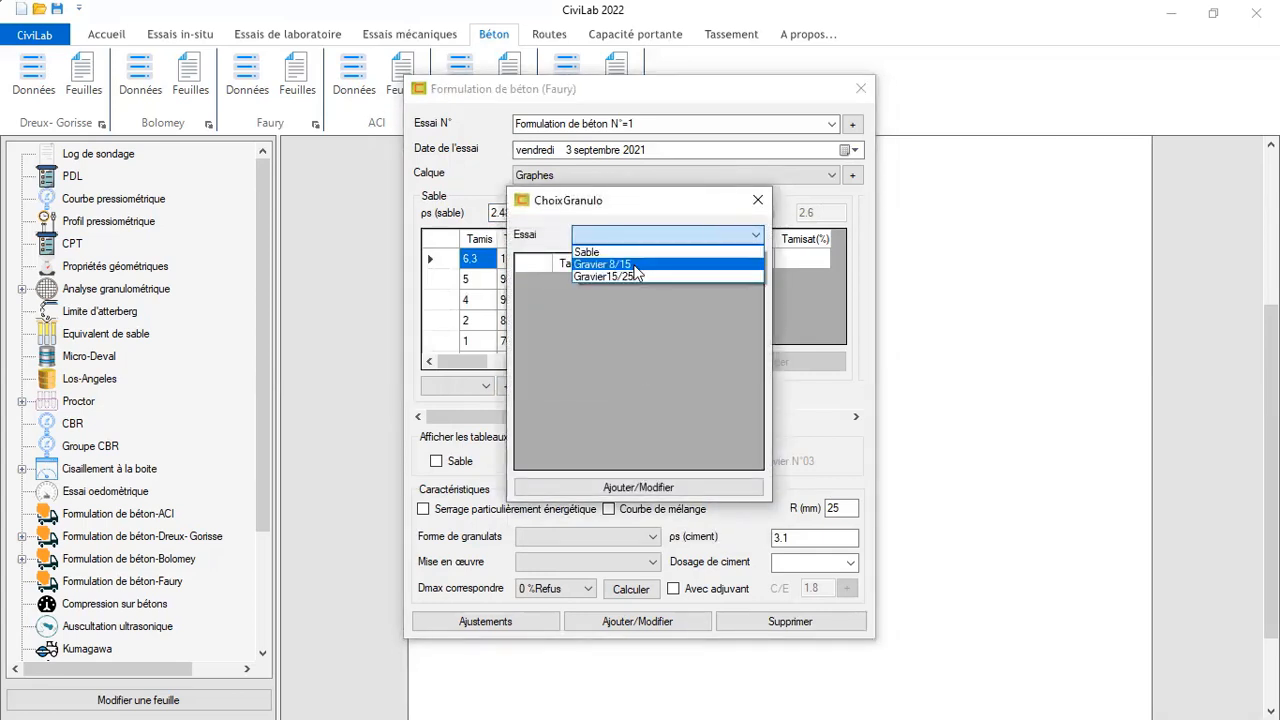
left_click(704, 254)
left_click(658, 488)
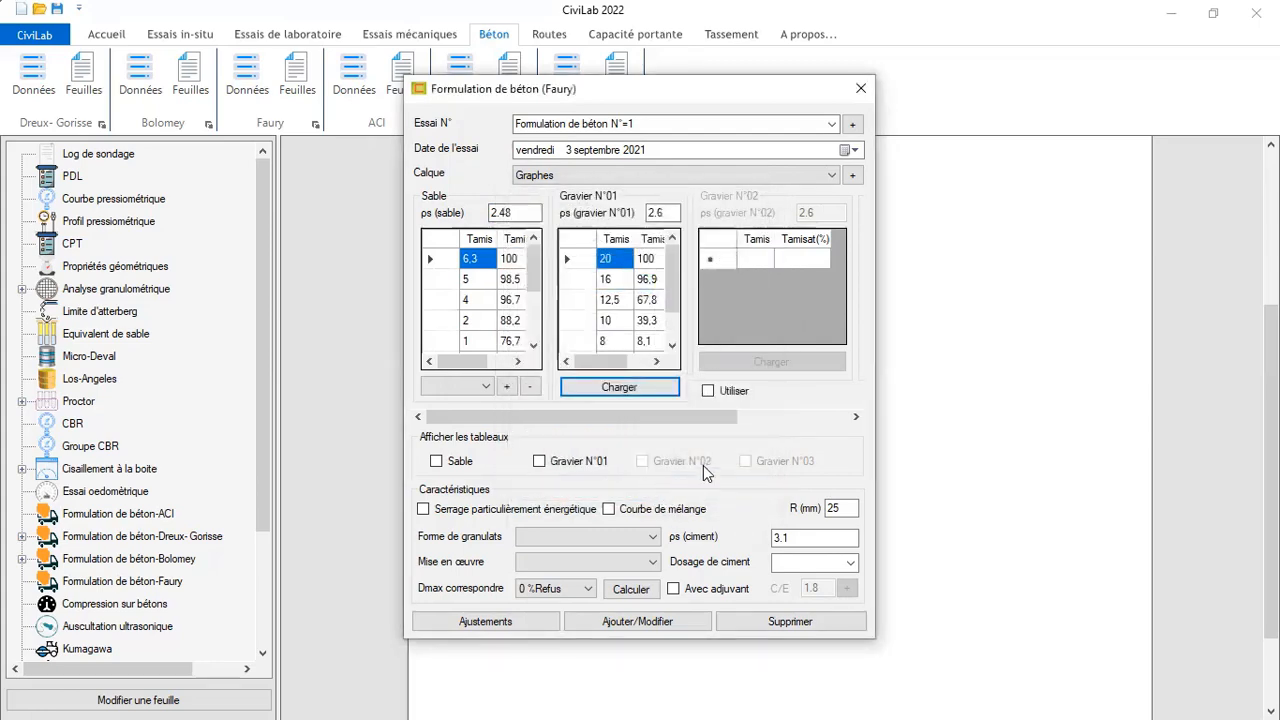
Enable Gravier N°02 and load the "Gravier15/25" grading into it
left_click(708, 391)
left_click(737, 361)
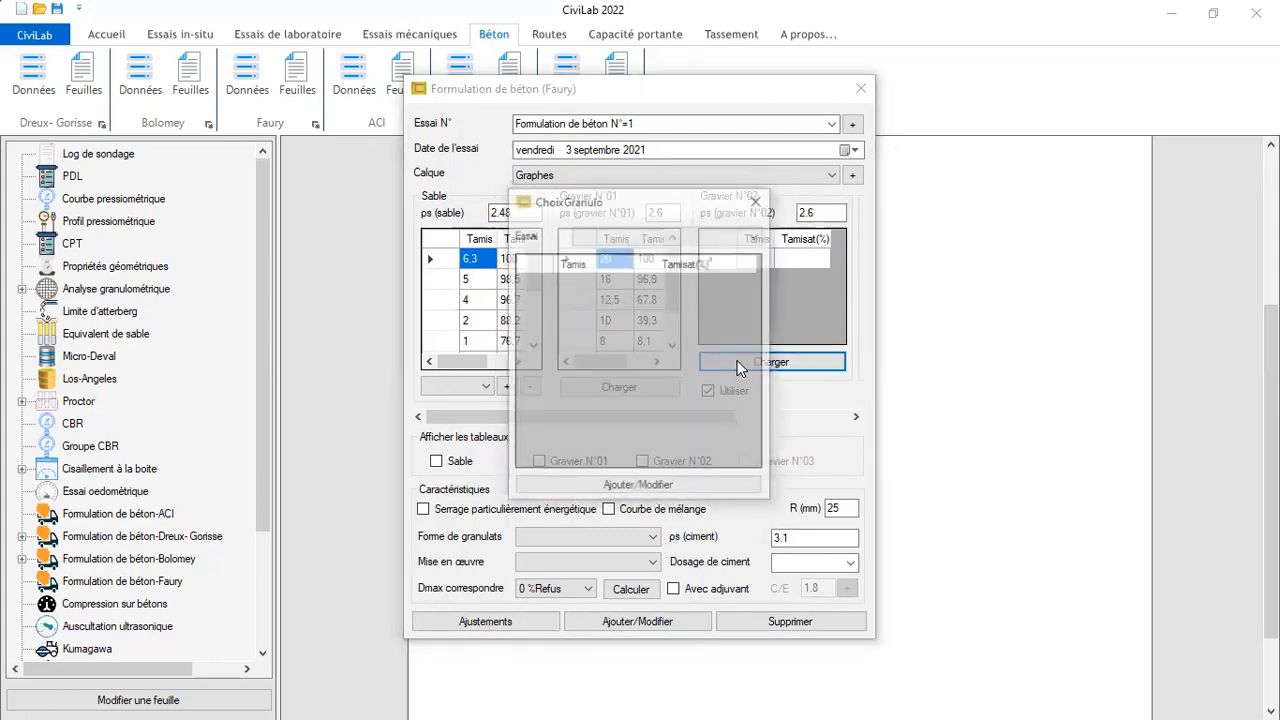
left_click(656, 234)
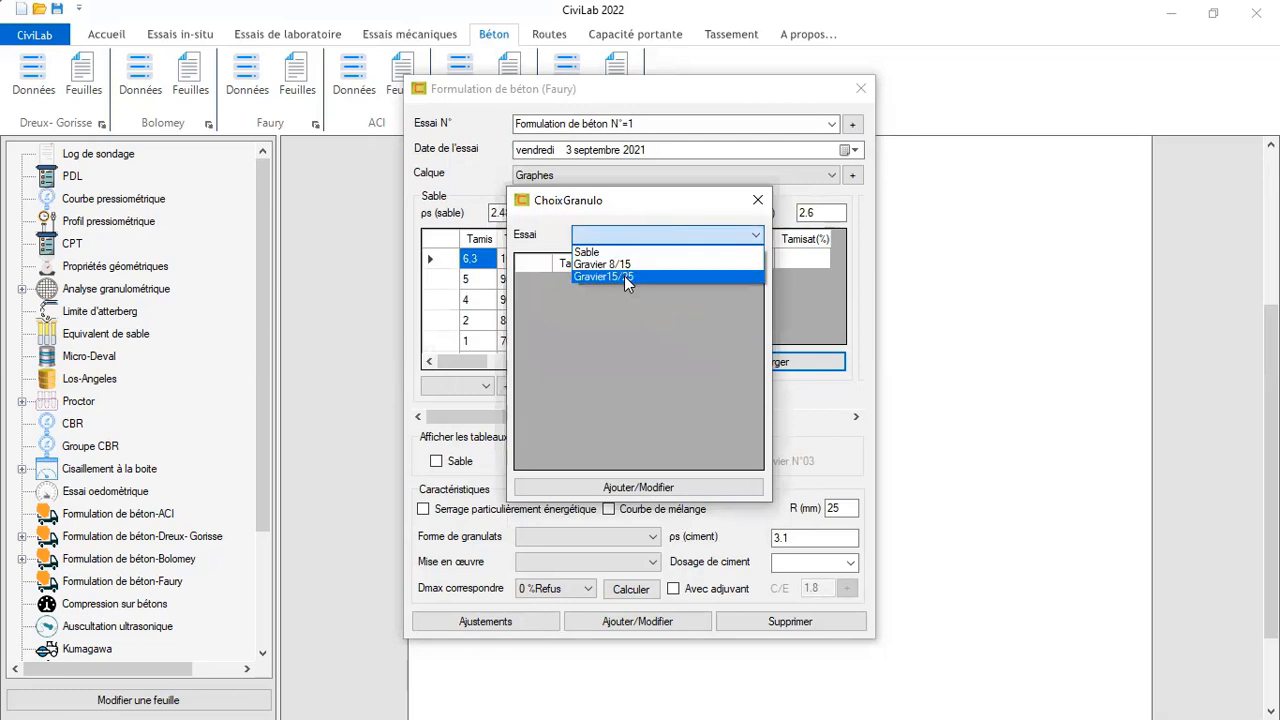
left_click(624, 276)
left_click(664, 487)
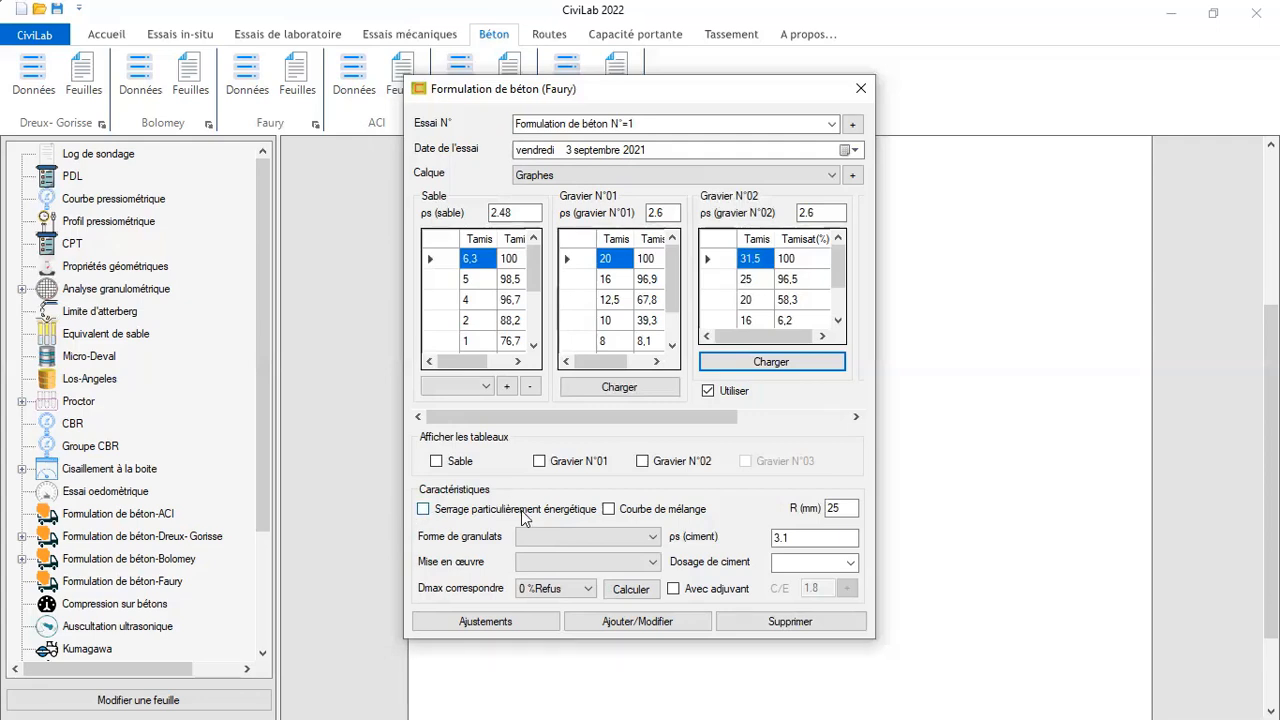
Choose rolled sand with crushed gravel as aggregate shape and "Vibration moyenne" as placement, and calculate the matching Dmax refusal
left_click(627, 539)
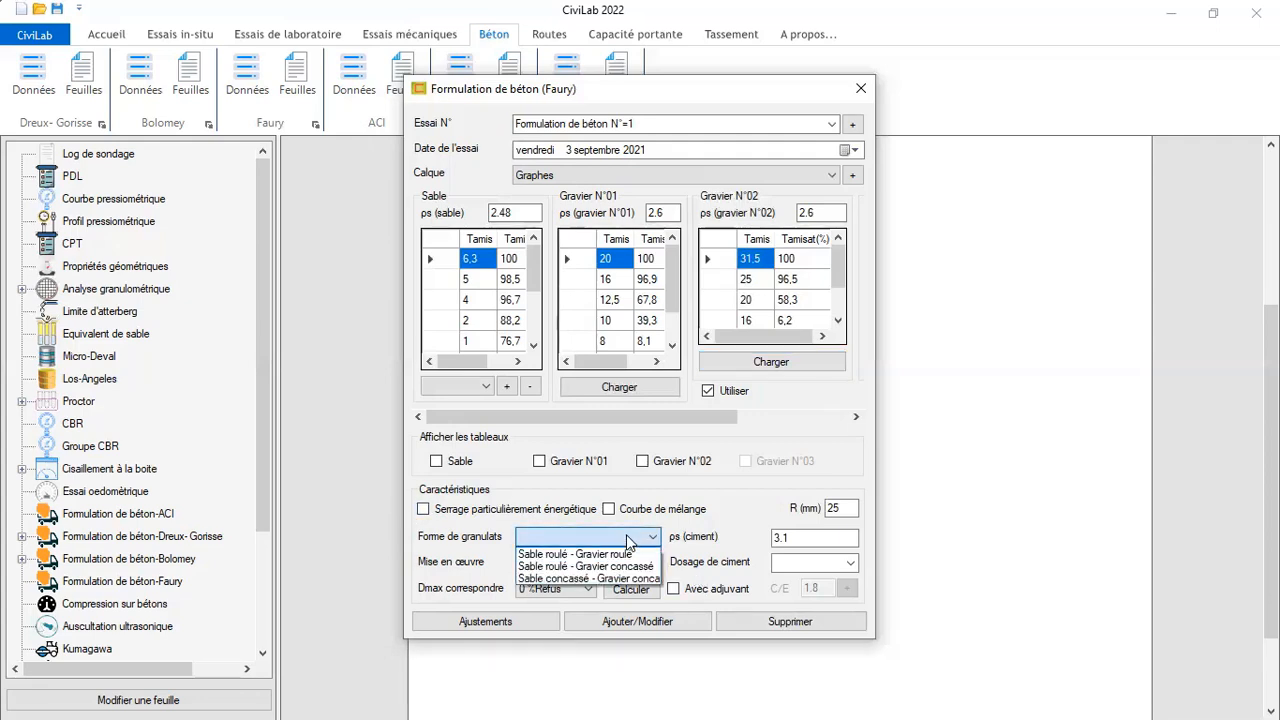
left_click(588, 566)
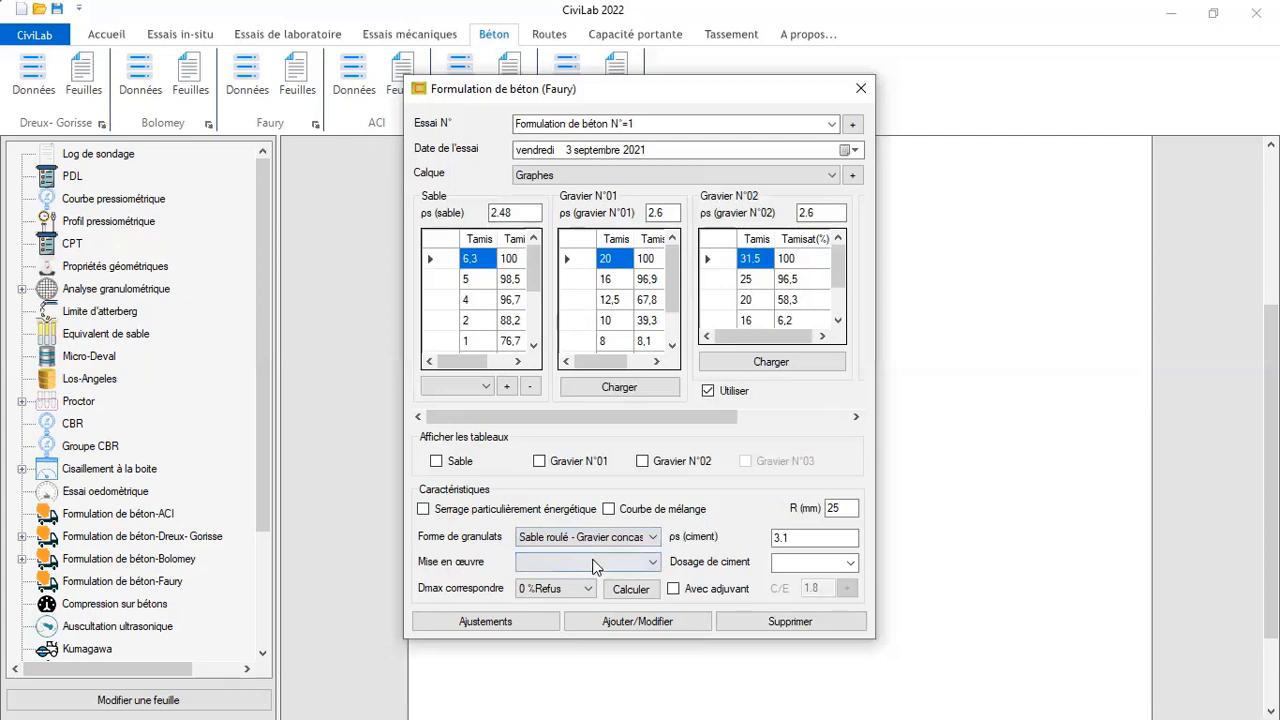
left_click(605, 563)
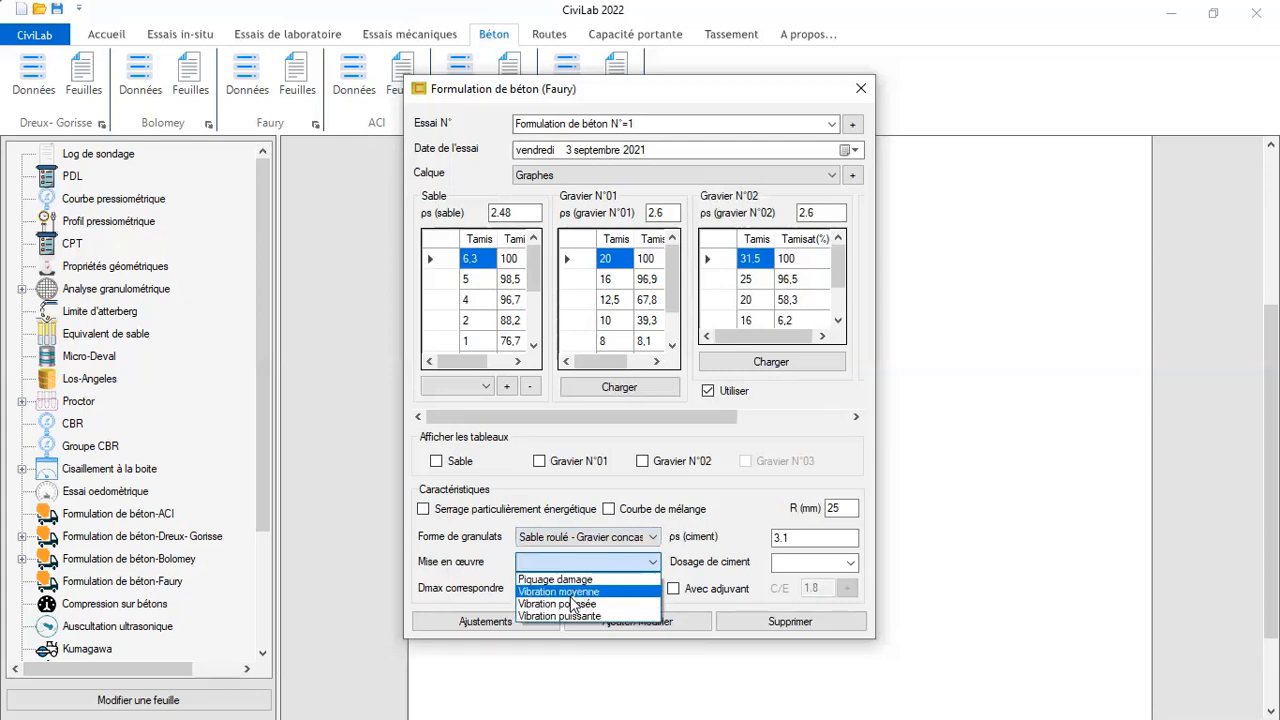
left_click(572, 591)
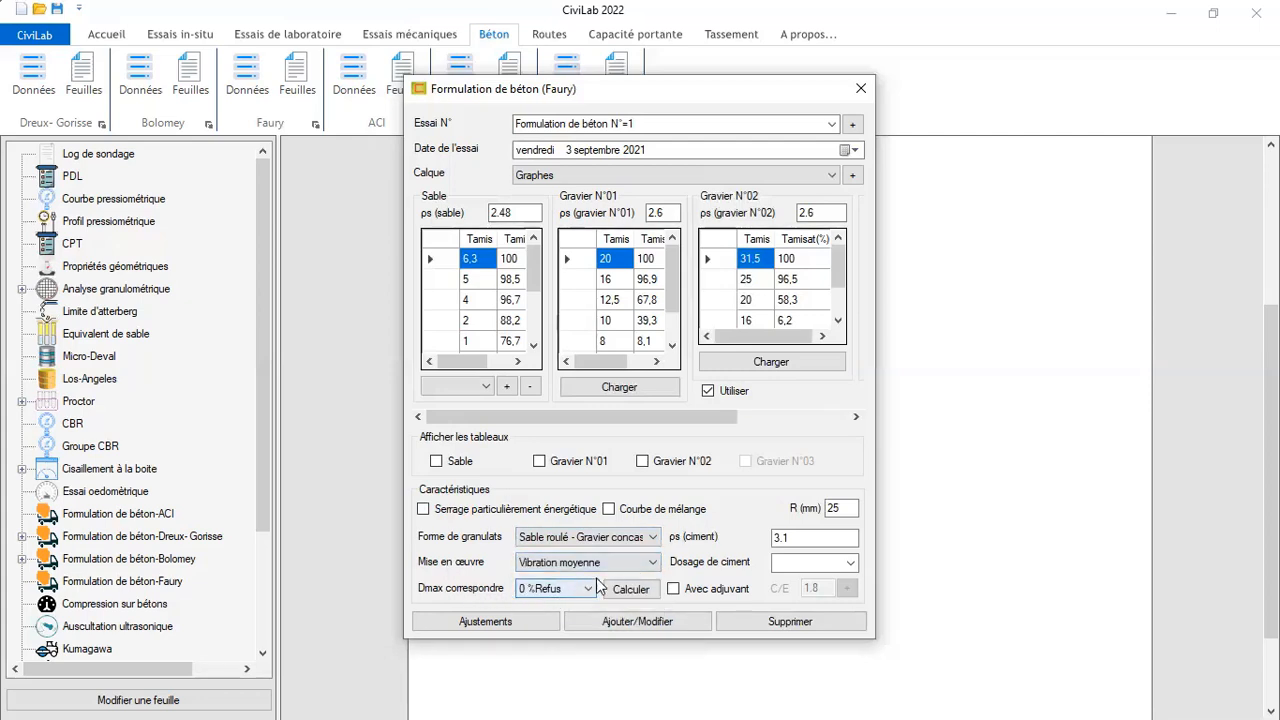
left_click(640, 596)
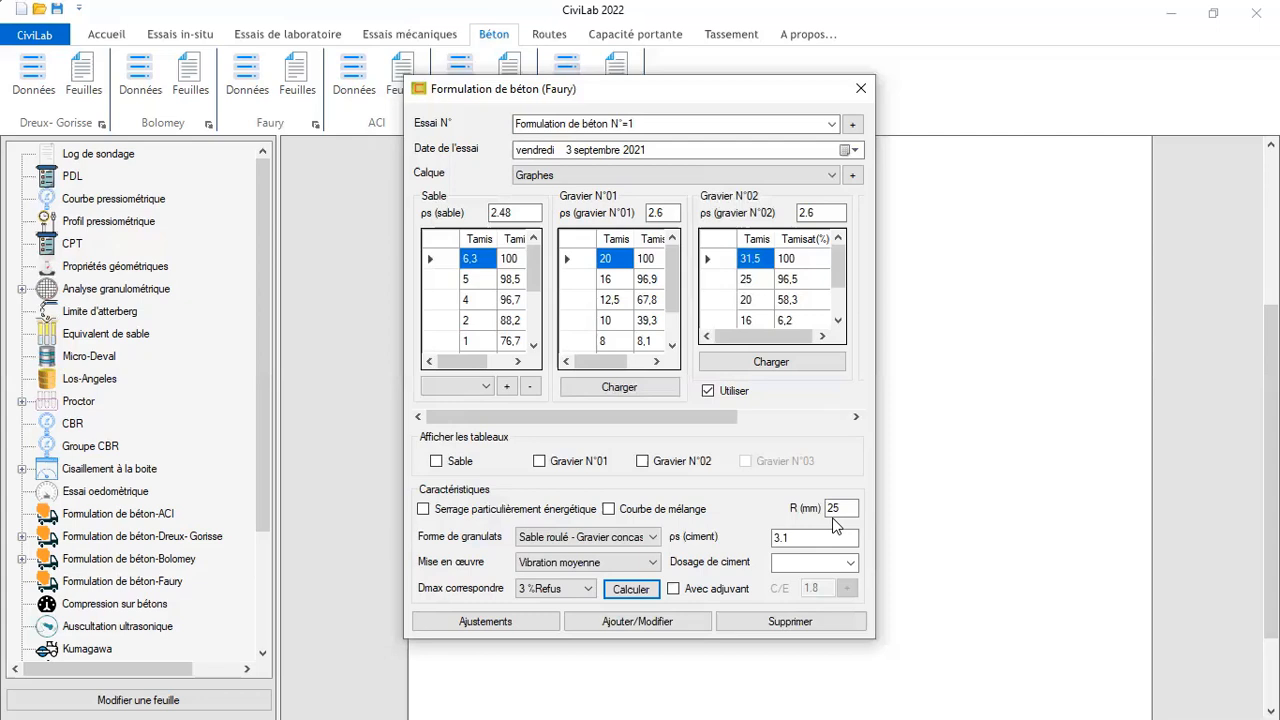
Switch to Foxit Reader, consult the definition of the mean mould radius R in "Formulation de béton 4.pdf", and close the reader
left_click(18, 700)
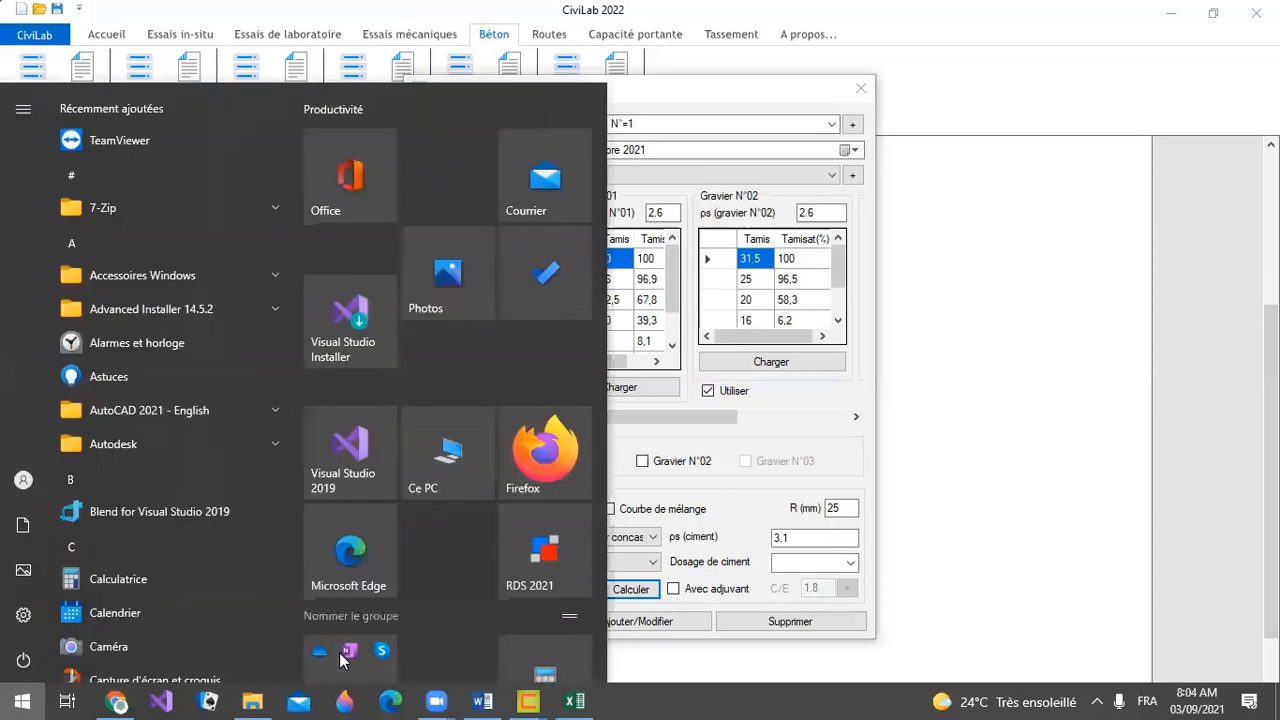
type("fox")
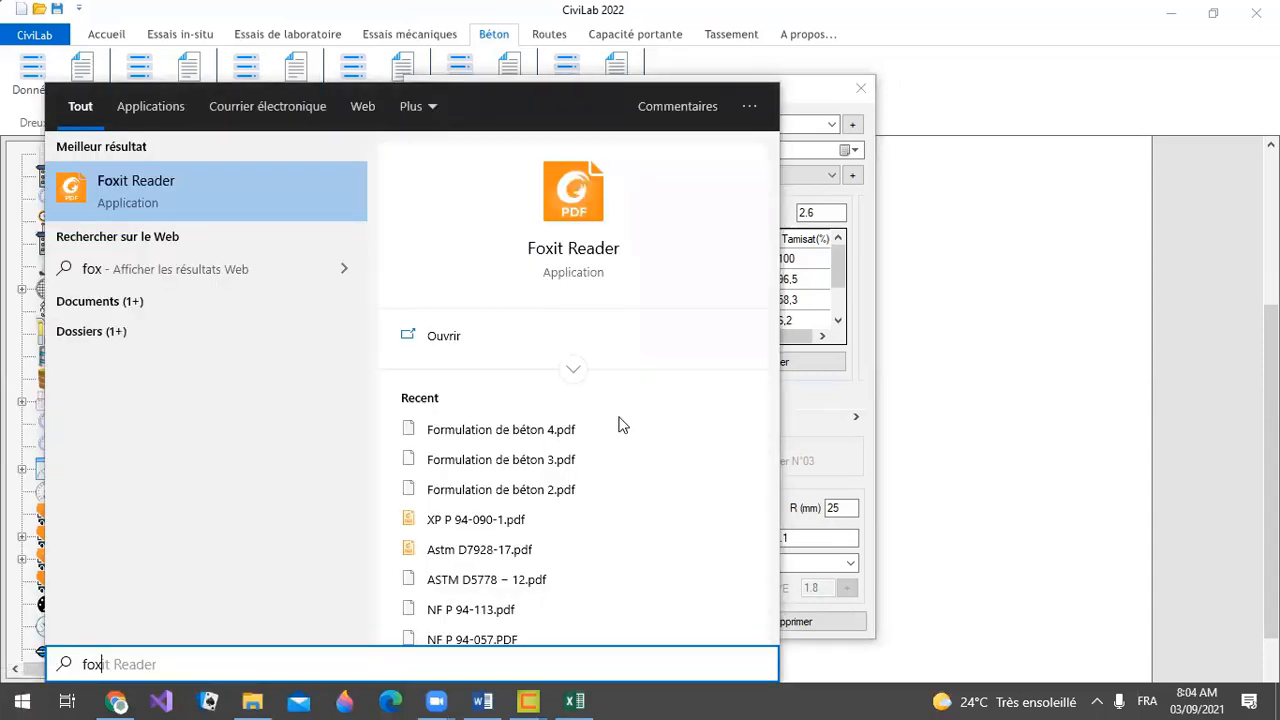
left_click(455, 338)
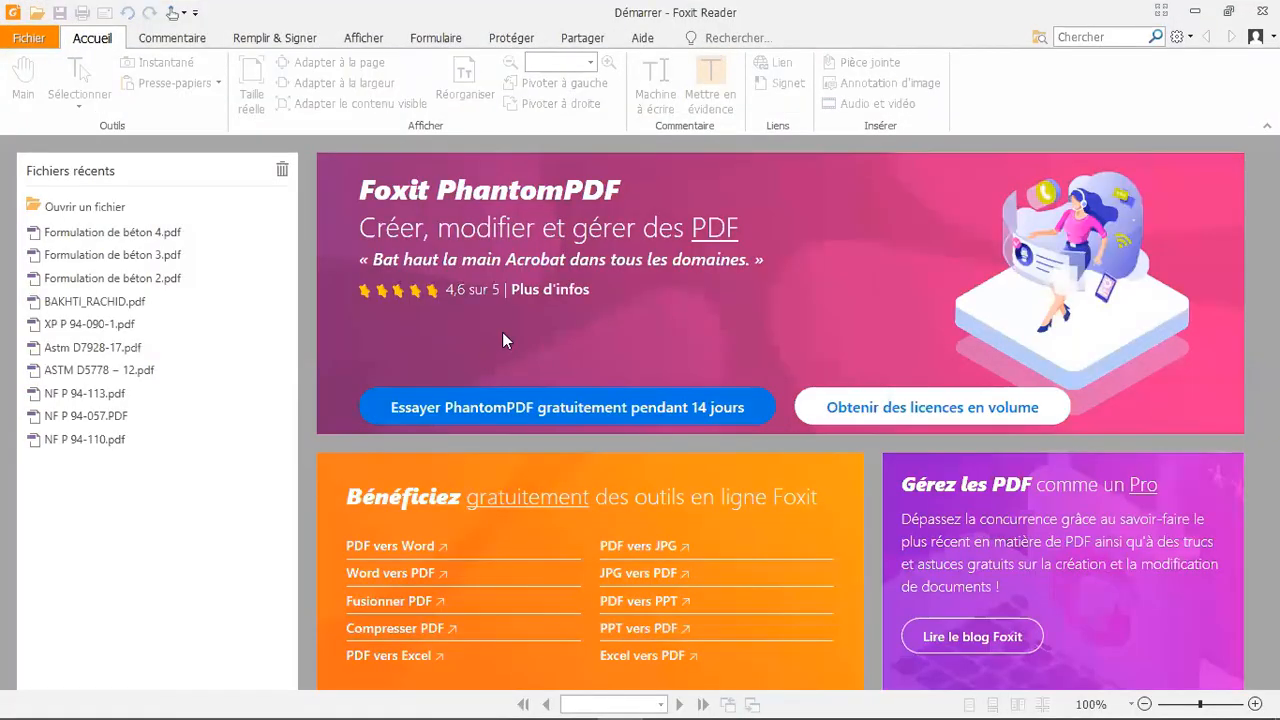
left_click(114, 234)
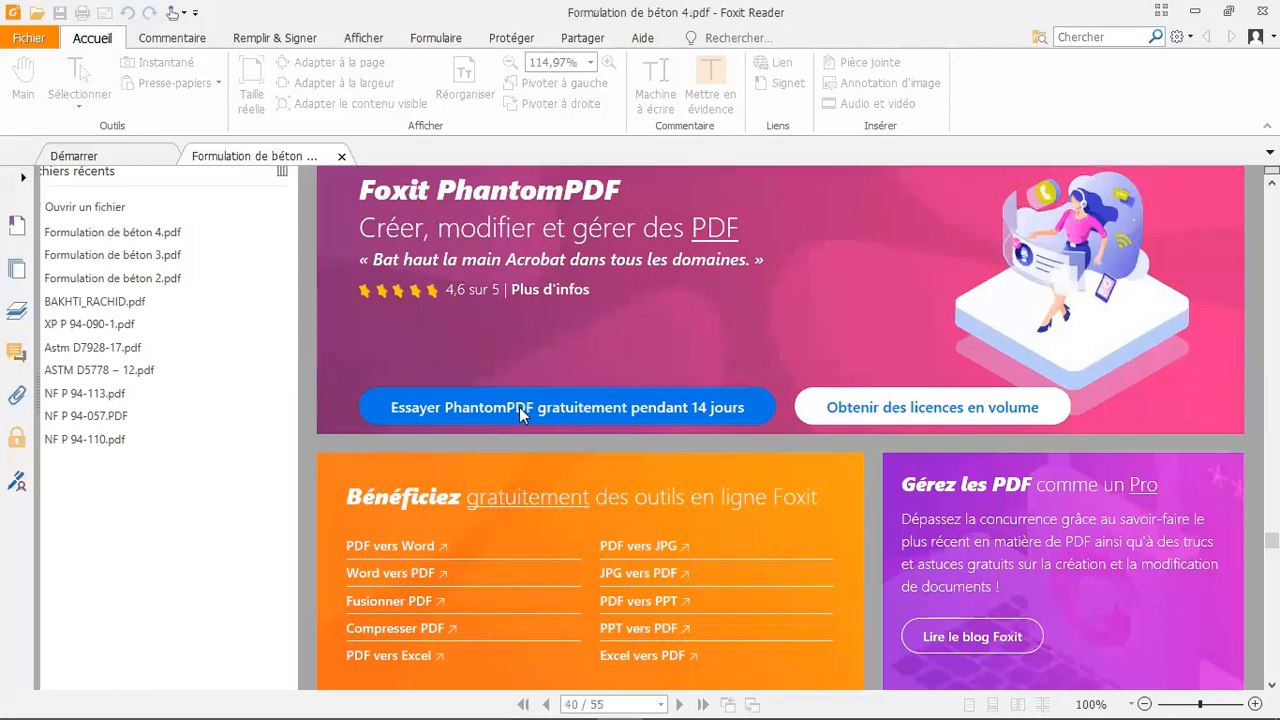
scroll(509, 465, "down", 1)
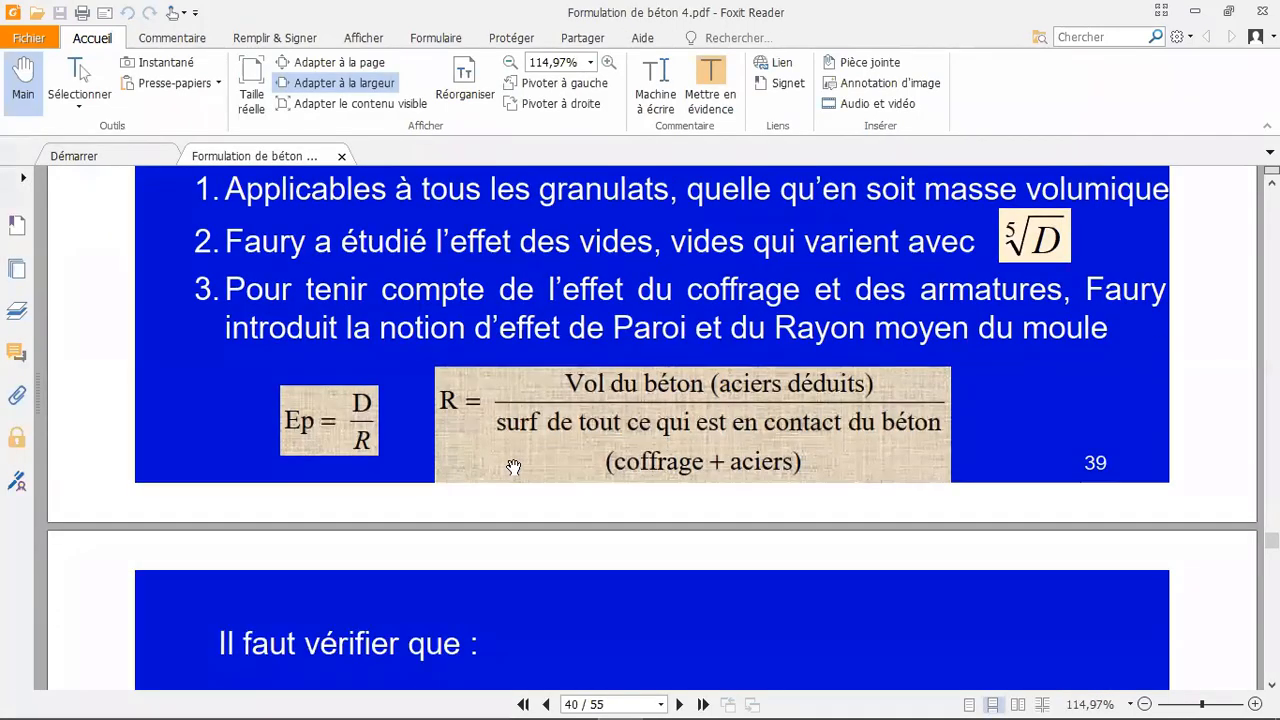
scroll(509, 465, "up", 1)
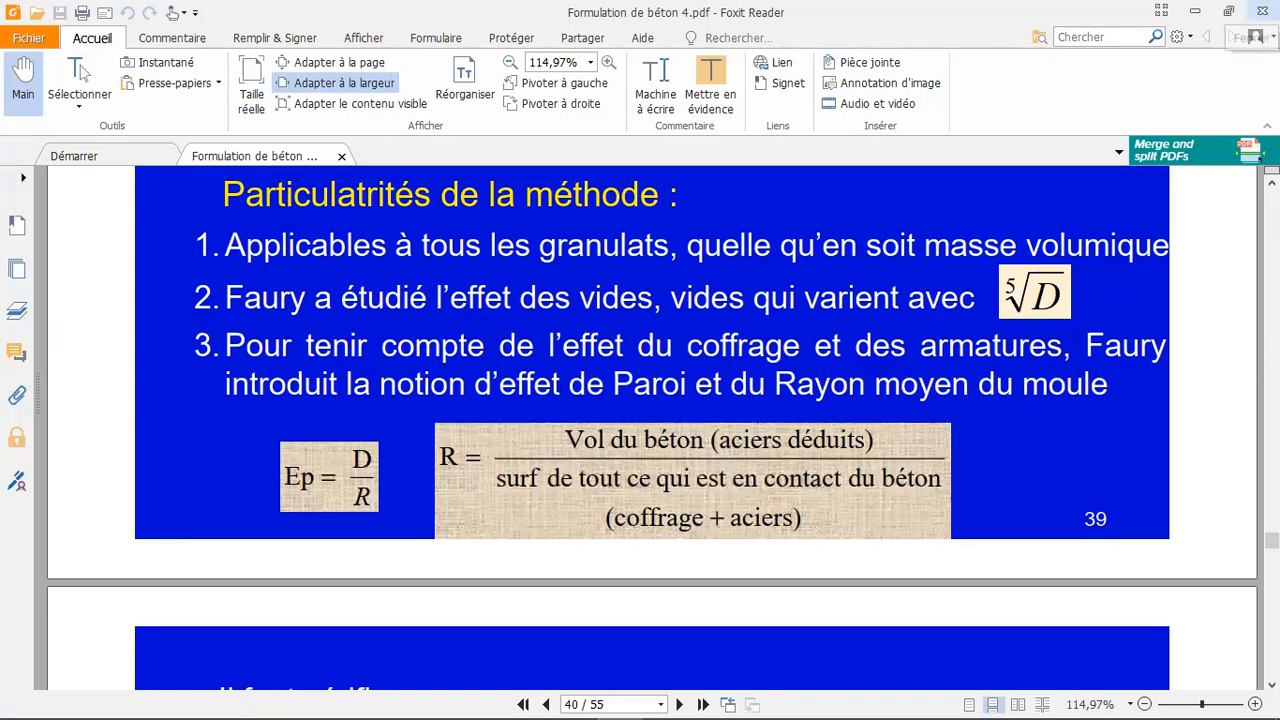
left_click(1257, 11)
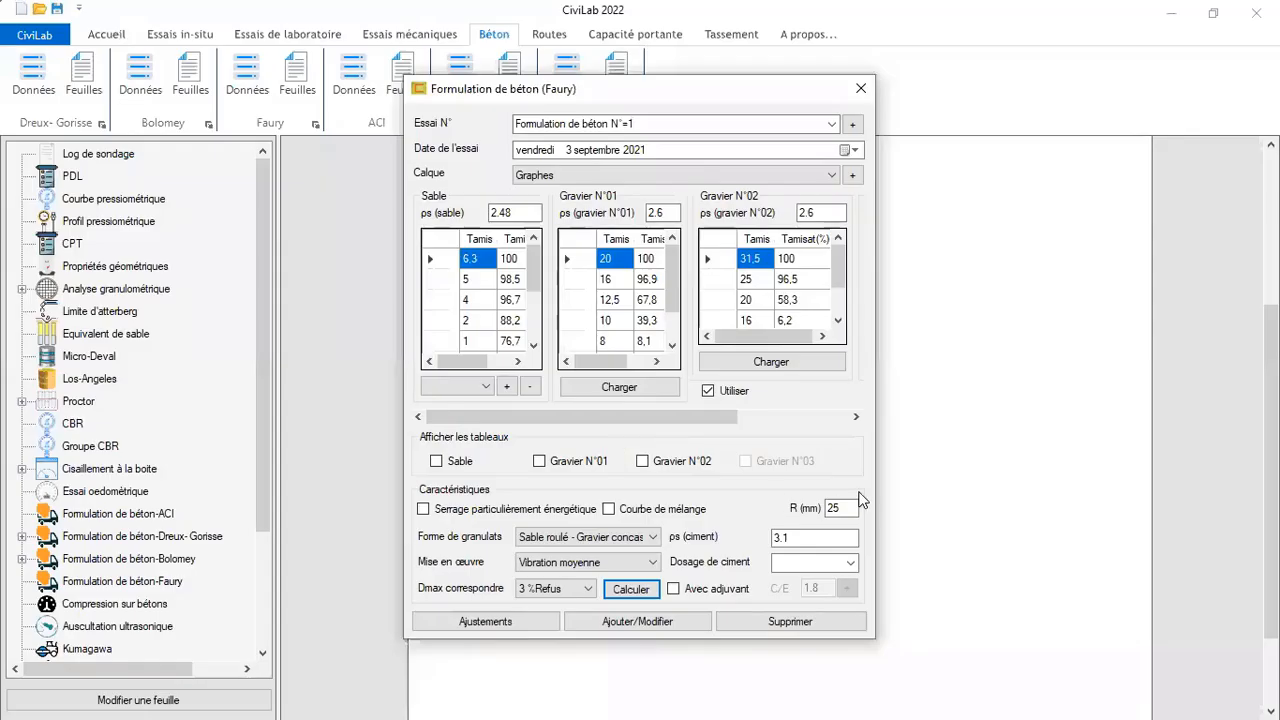
Set the cement dosage to 350 for Formulation de béton N°=1 and try to add the Faury test
double_click(845, 505)
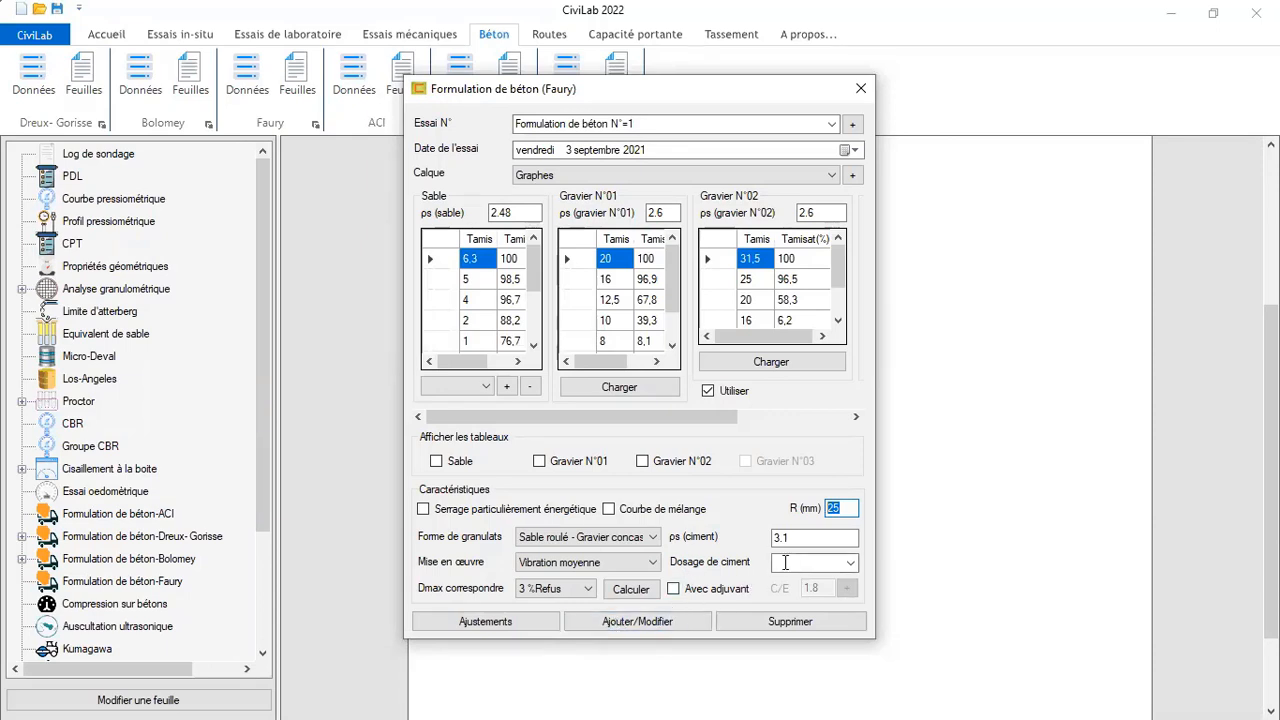
left_click(851, 563)
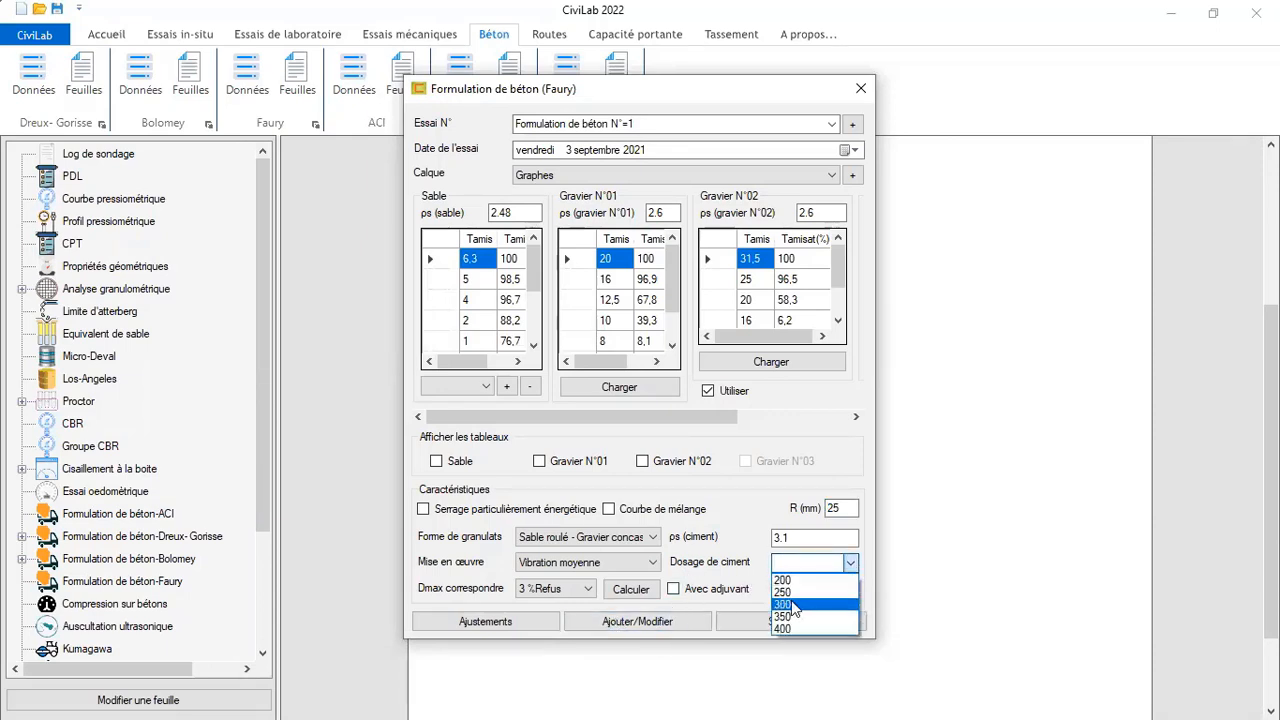
left_click(790, 617)
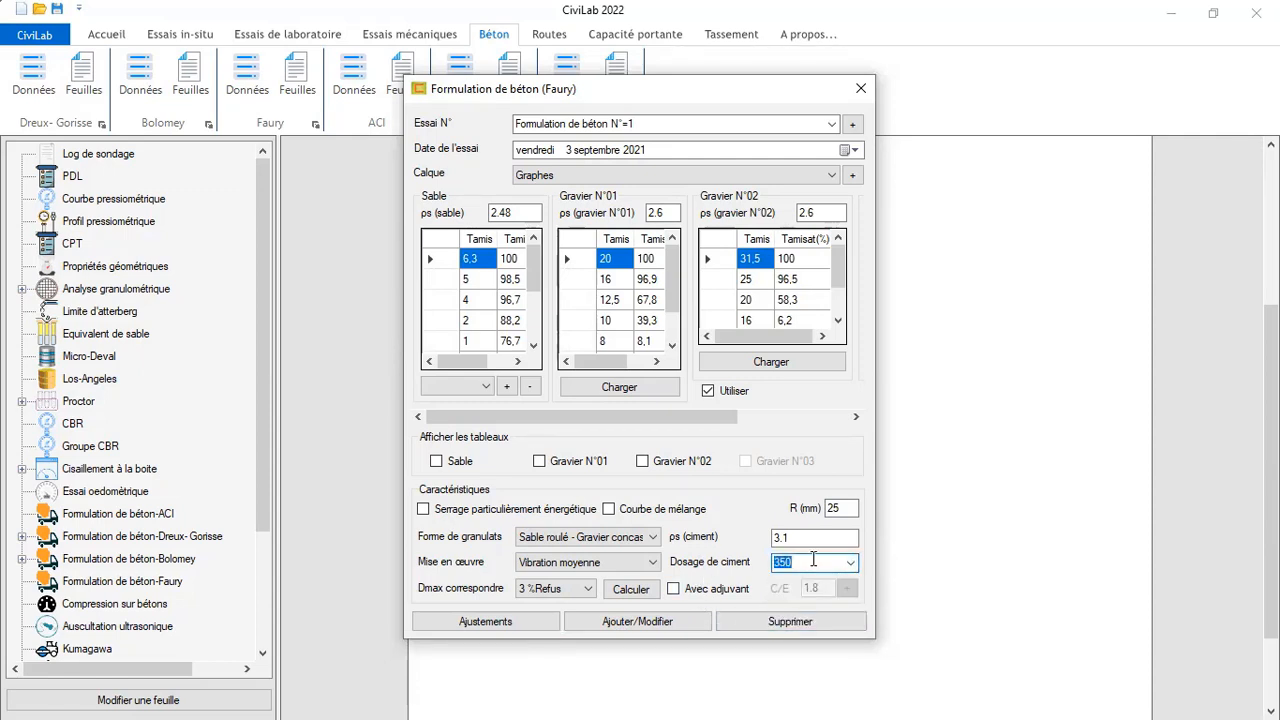
left_click(633, 621)
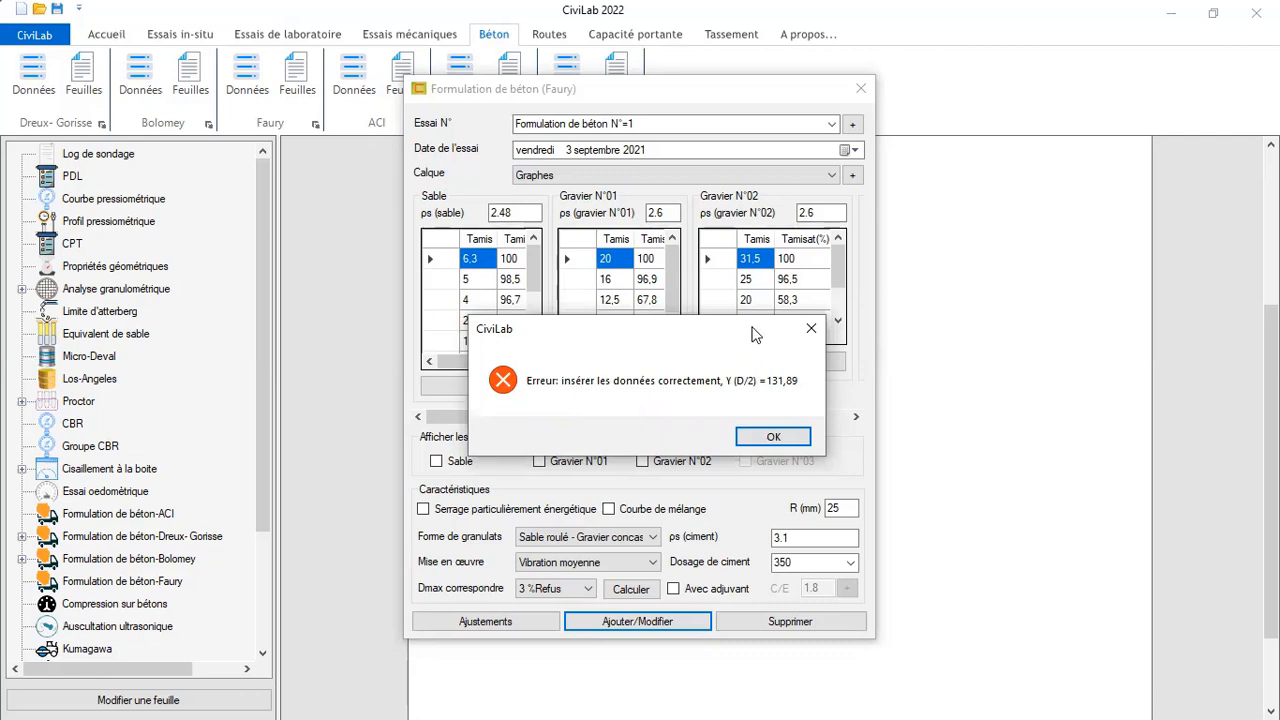
left_click(810, 334)
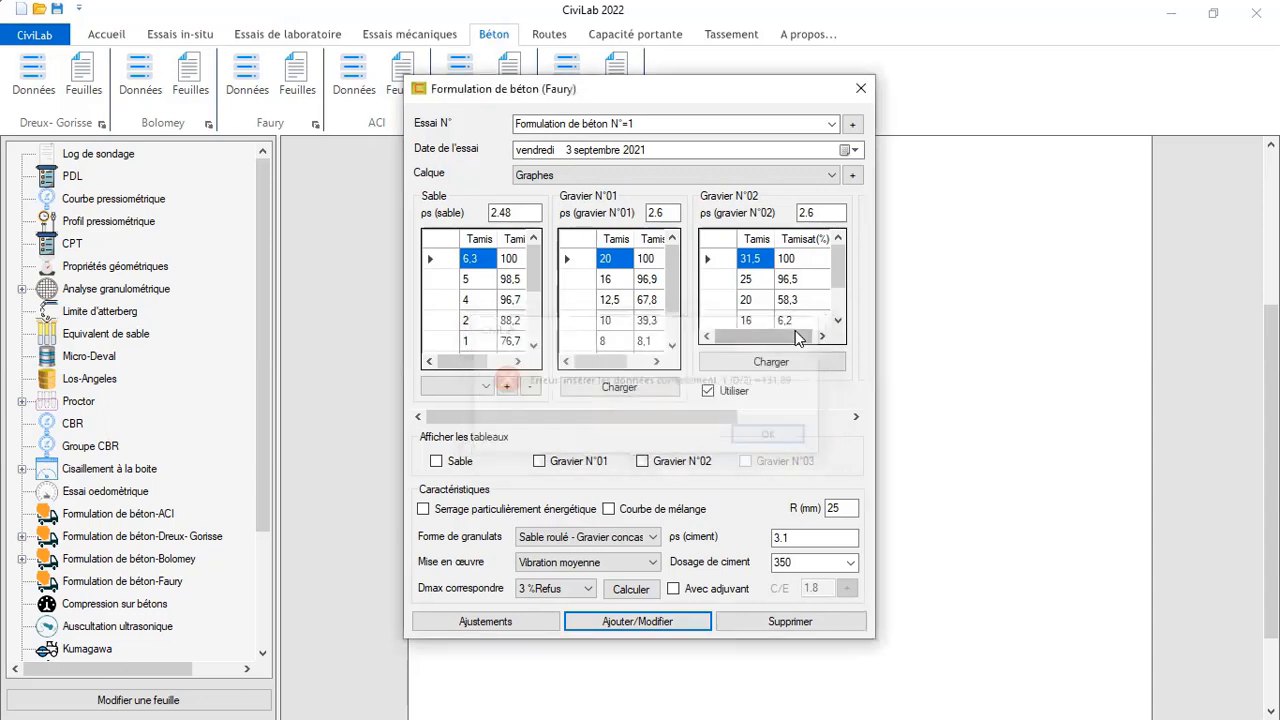
Set the mean mould radius R to 32 mm and add the Faury test to the project
left_click_drag(848, 508, 794, 508)
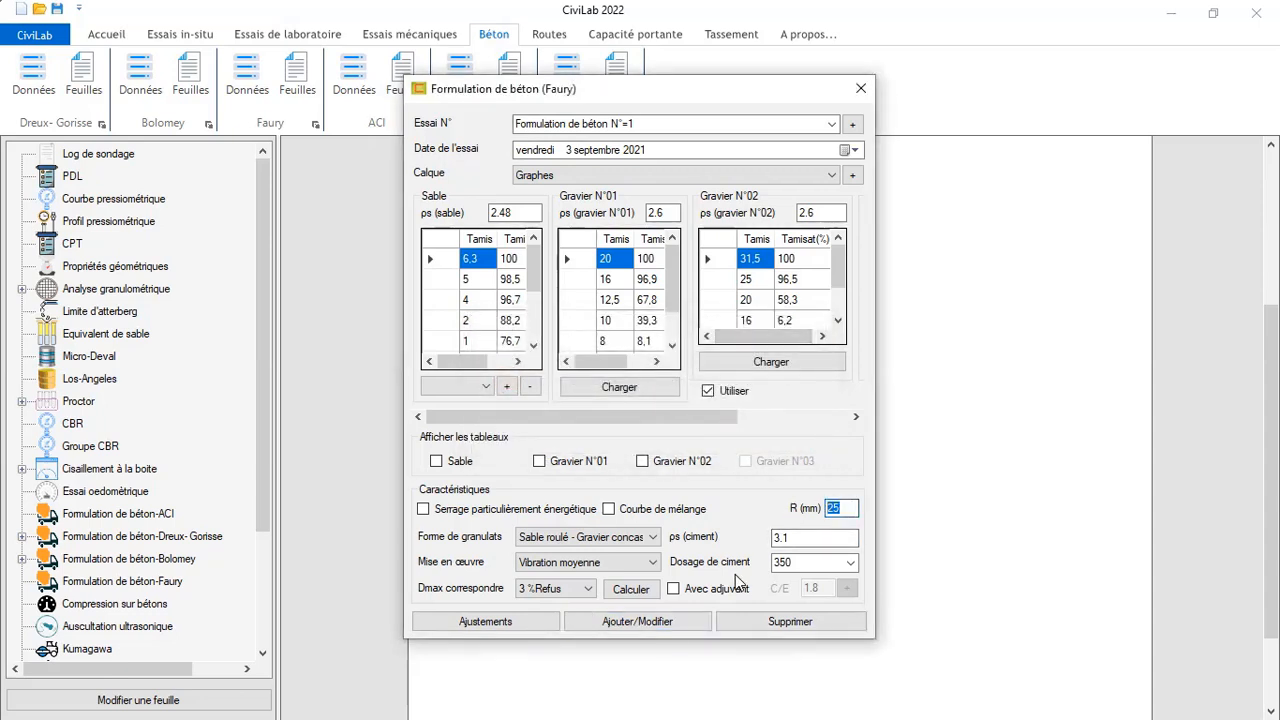
type("32")
left_click(609, 625)
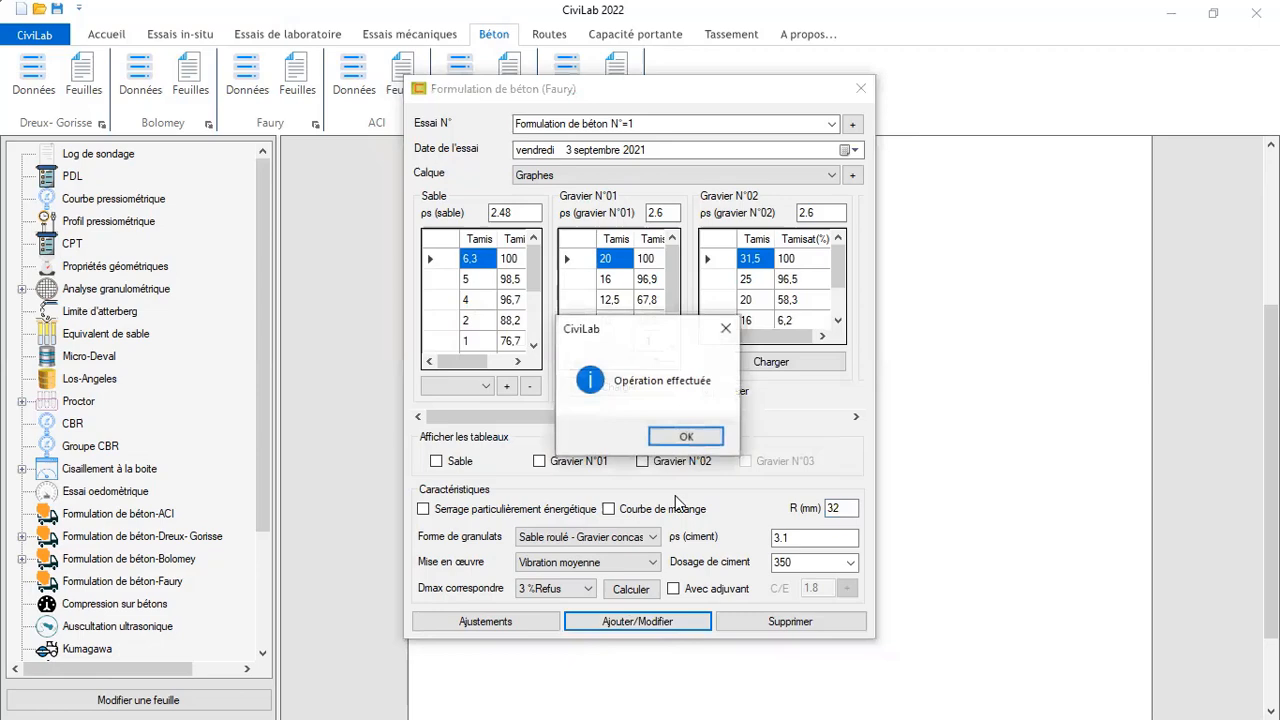
left_click(704, 434)
Create a Faury result sheet that includes Formulation de béton N°=1 and open it
left_click(297, 76)
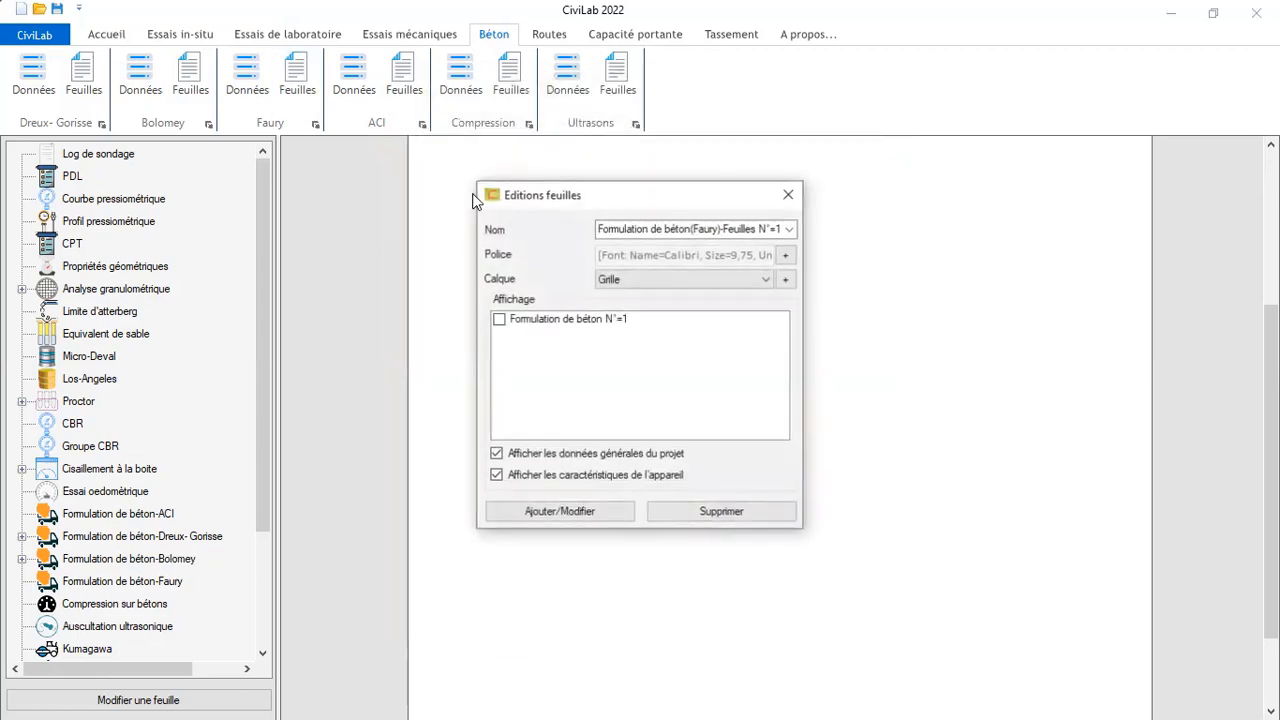
left_click(499, 319)
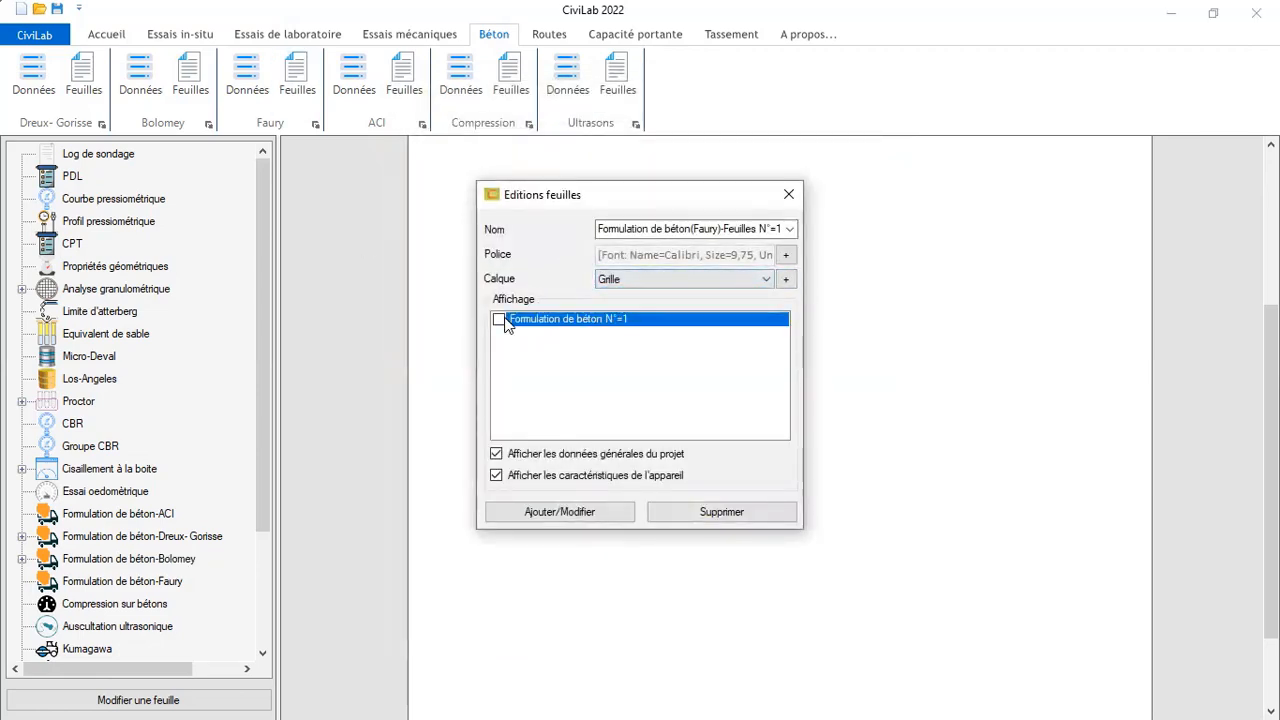
left_click(576, 514)
left_click(674, 437)
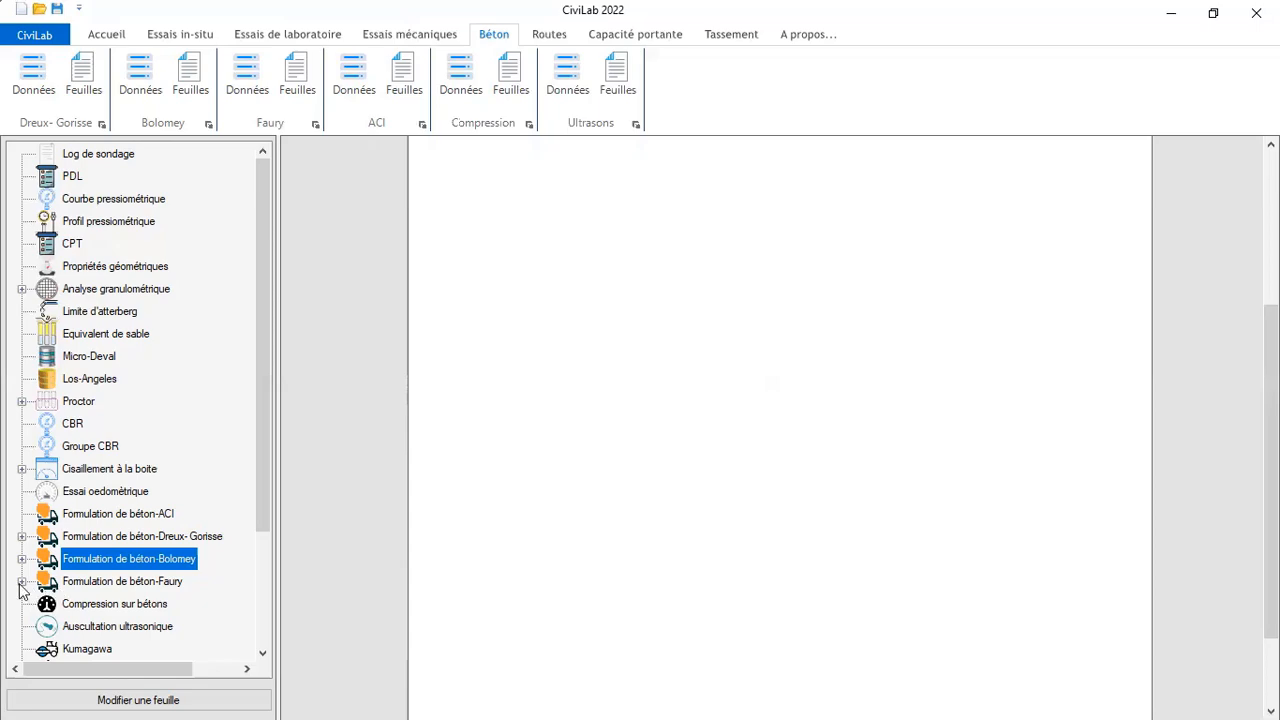
left_click(21, 581)
left_click(222, 608)
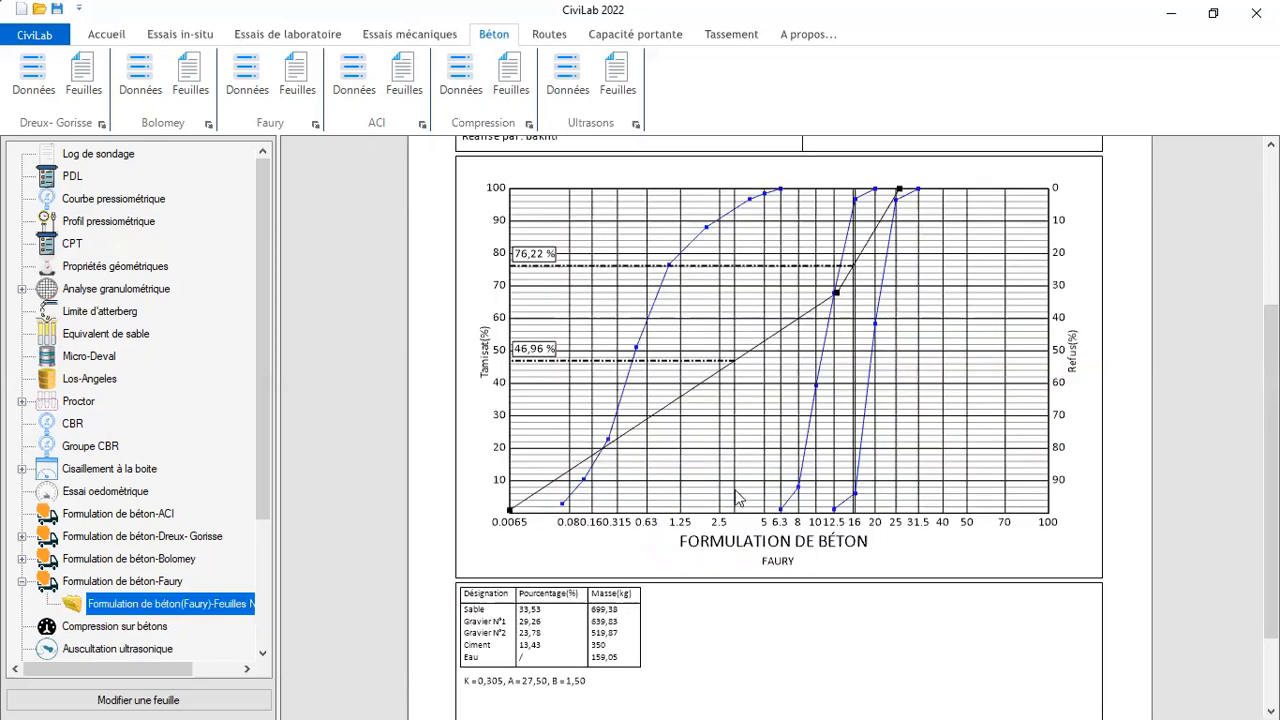
Examine the Faury sheet's header, grading chart and table of mix percentages and masses at 100% zoom
scroll(791, 488, "down", 2)
scroll(791, 488, "up", 4)
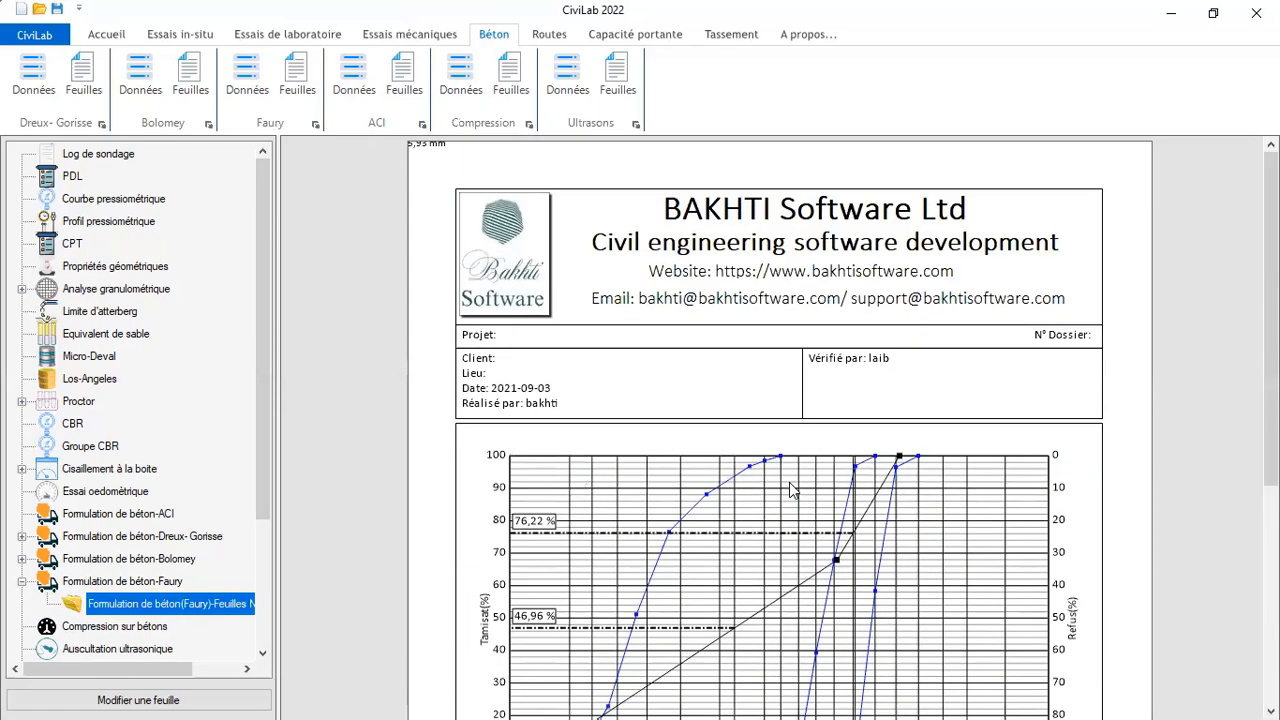
scroll(791, 488, "down", 3)
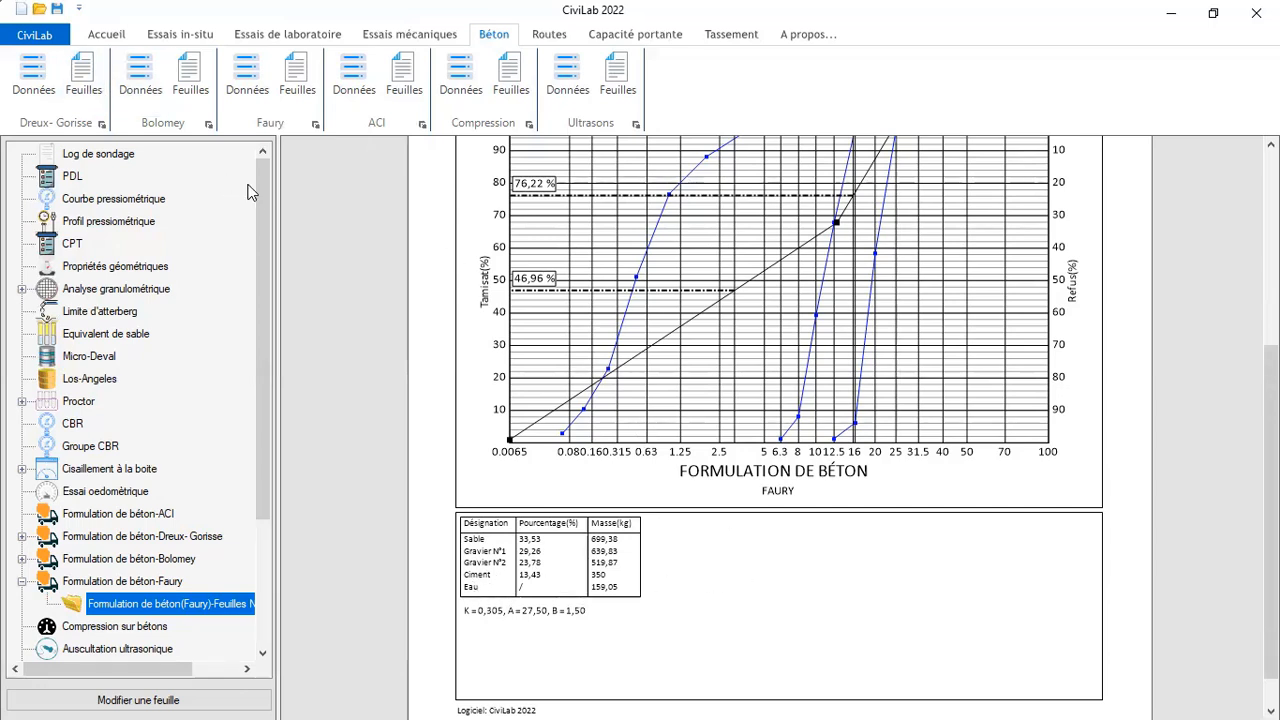
left_click(106, 36)
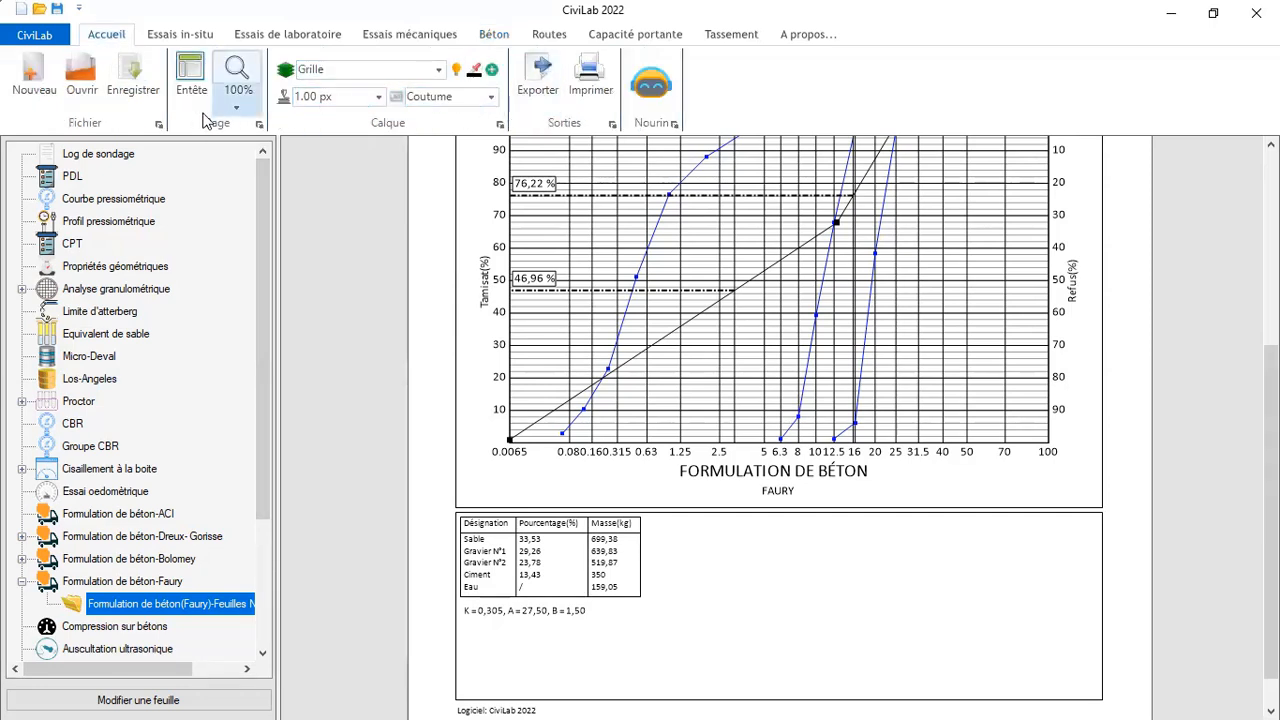
left_click(237, 110)
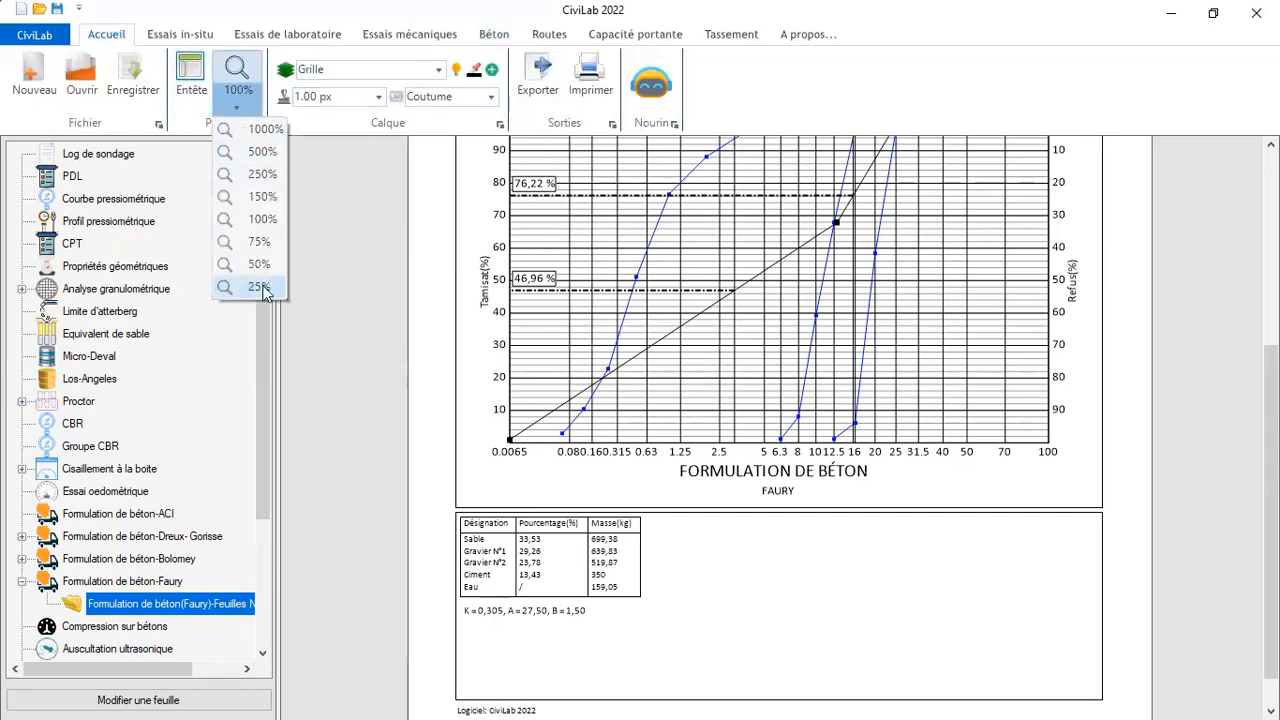
left_click(253, 223)
scroll(770, 420, "down", 3)
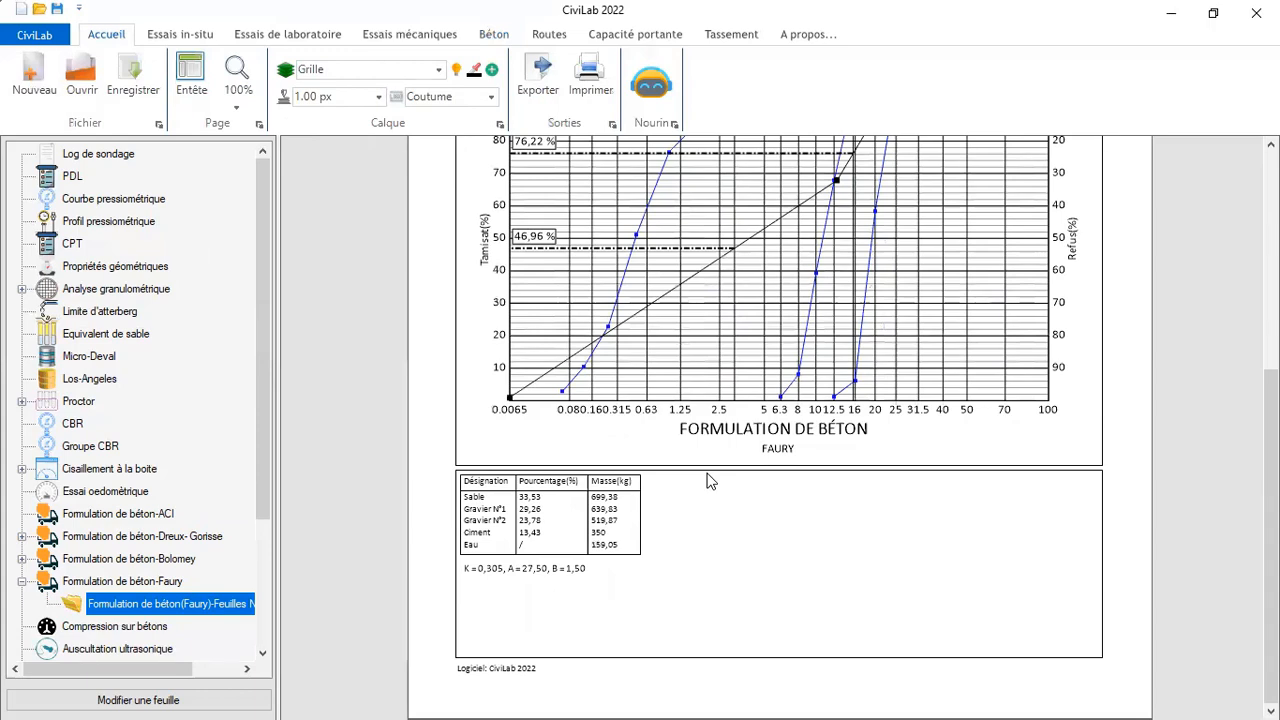
scroll(707, 481, "up", 3)
scroll(707, 481, "down", 1)
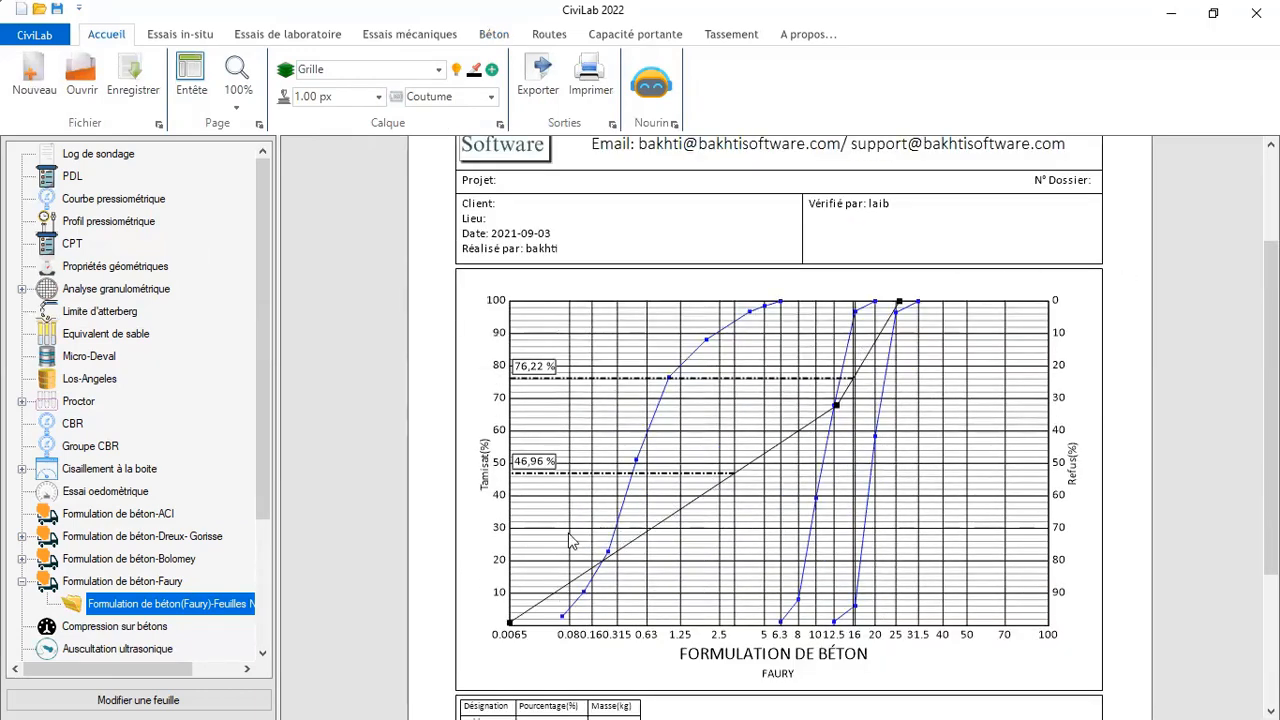
Reload the Faury data of Formulation de béton N°=1, enable its mixture curve and save the modification
left_click(488, 34)
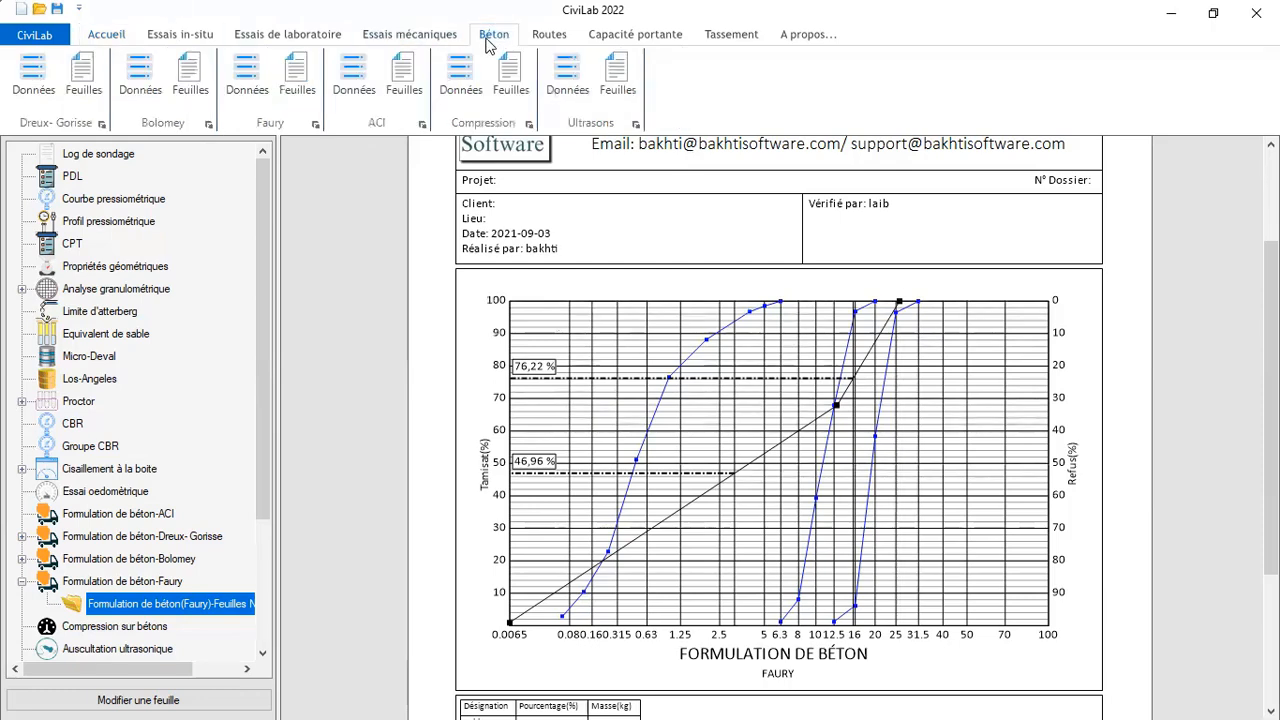
left_click(247, 72)
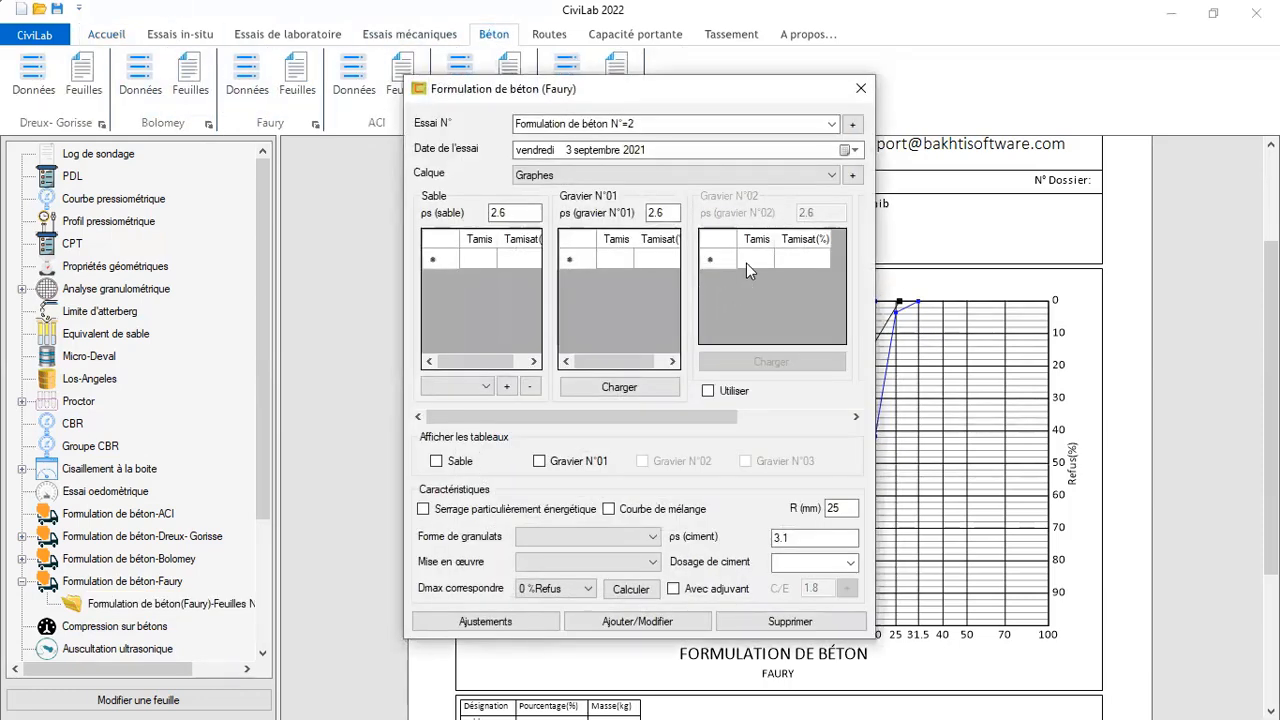
left_click(831, 124)
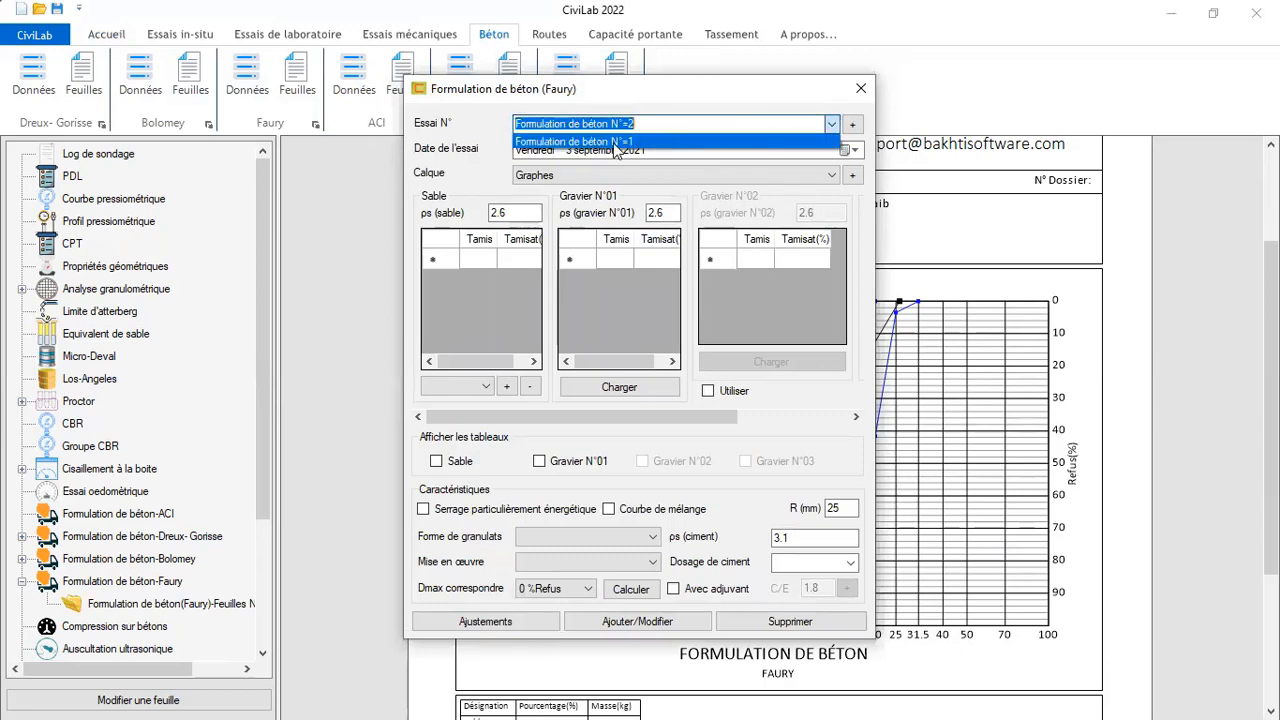
left_click(616, 143)
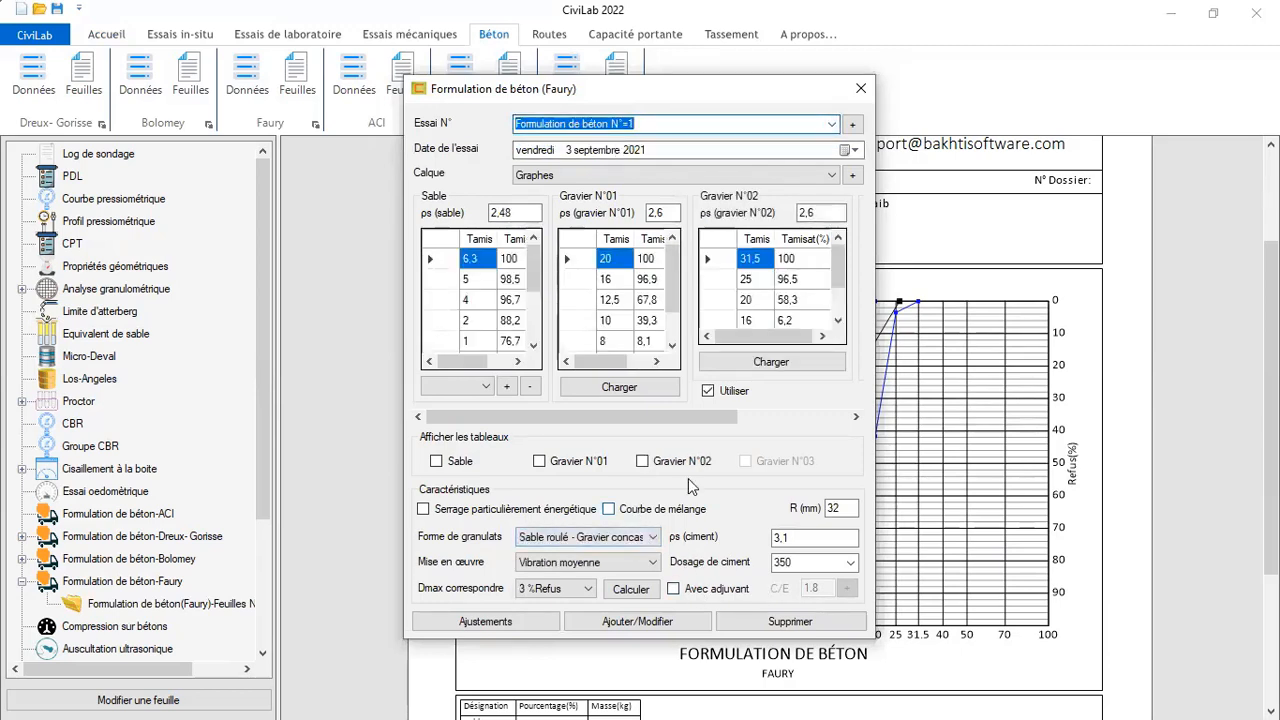
left_click(626, 511)
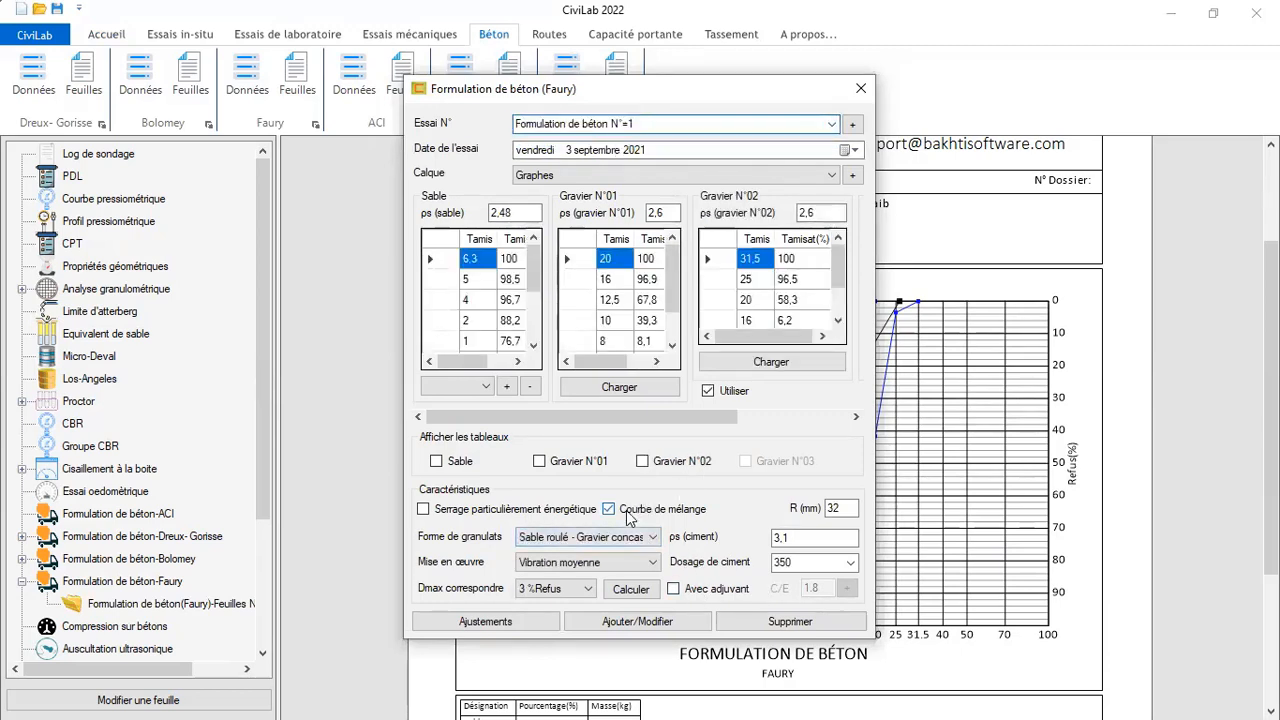
left_click(619, 624)
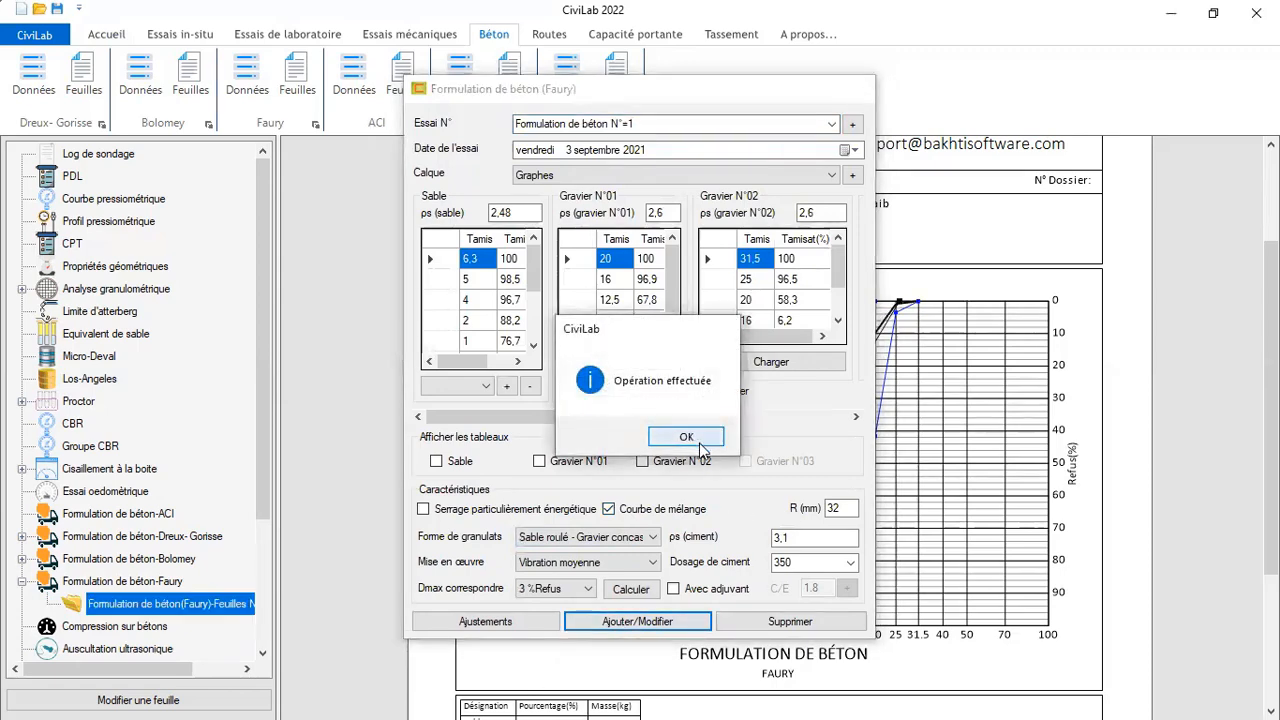
left_click(686, 437)
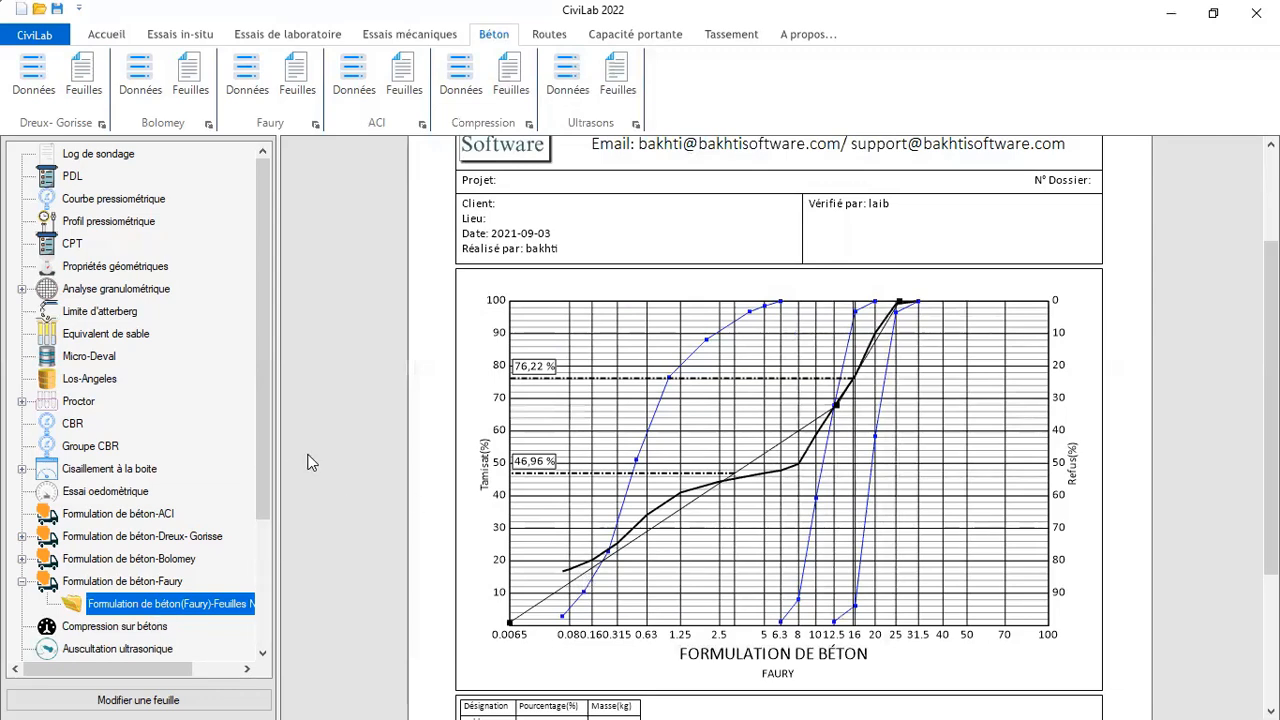
Reload Formulation de béton N°=1 in the Faury data and enable adjustments for its constituents
left_click(143, 86)
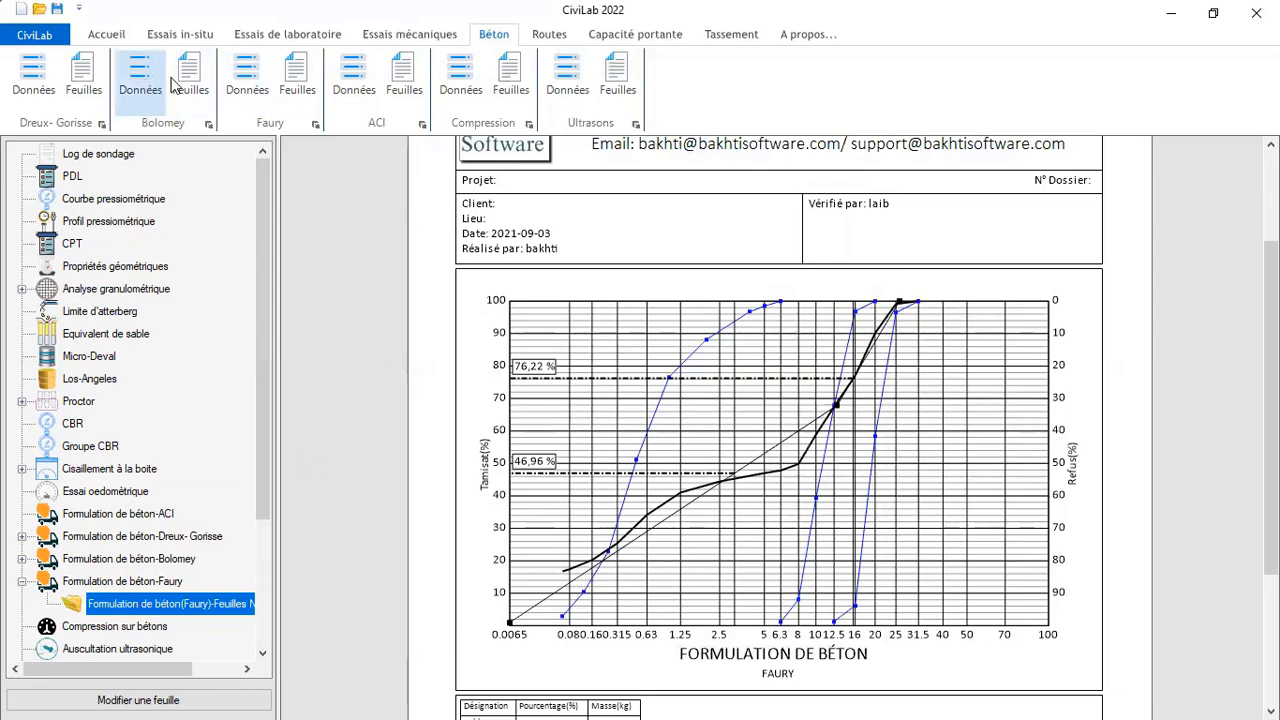
left_click(250, 78)
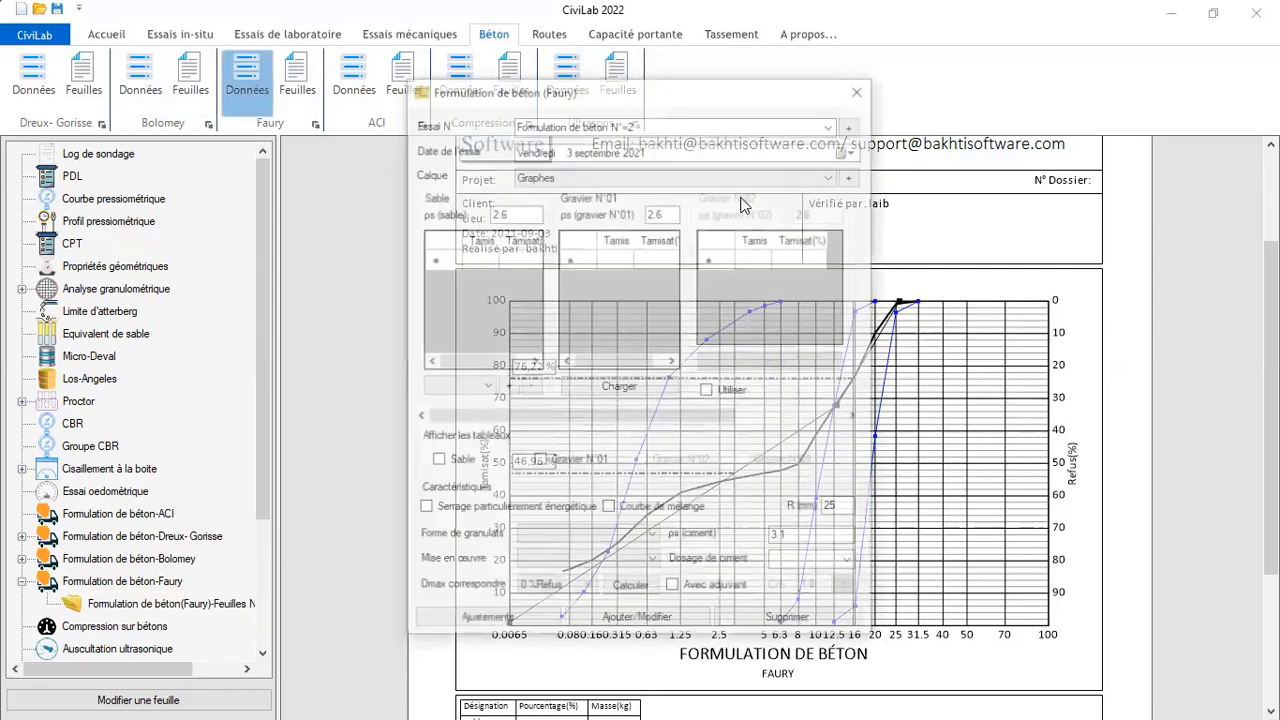
left_click(668, 123)
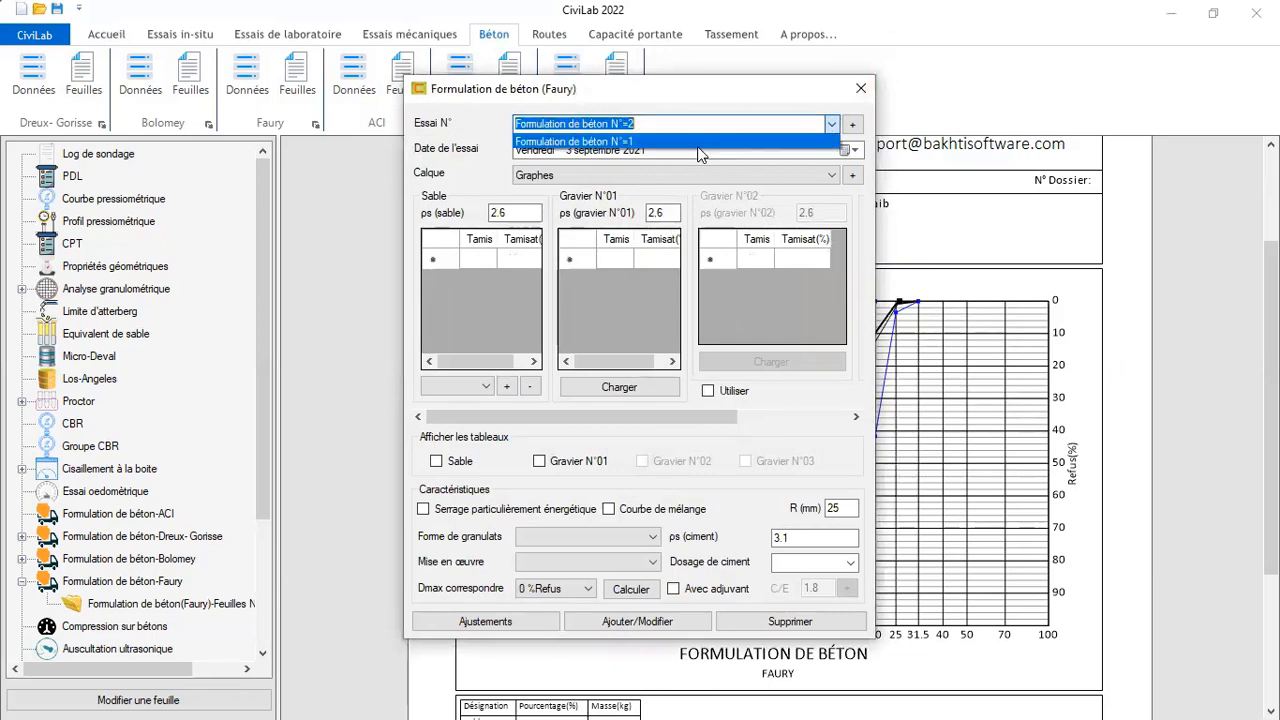
left_click(668, 142)
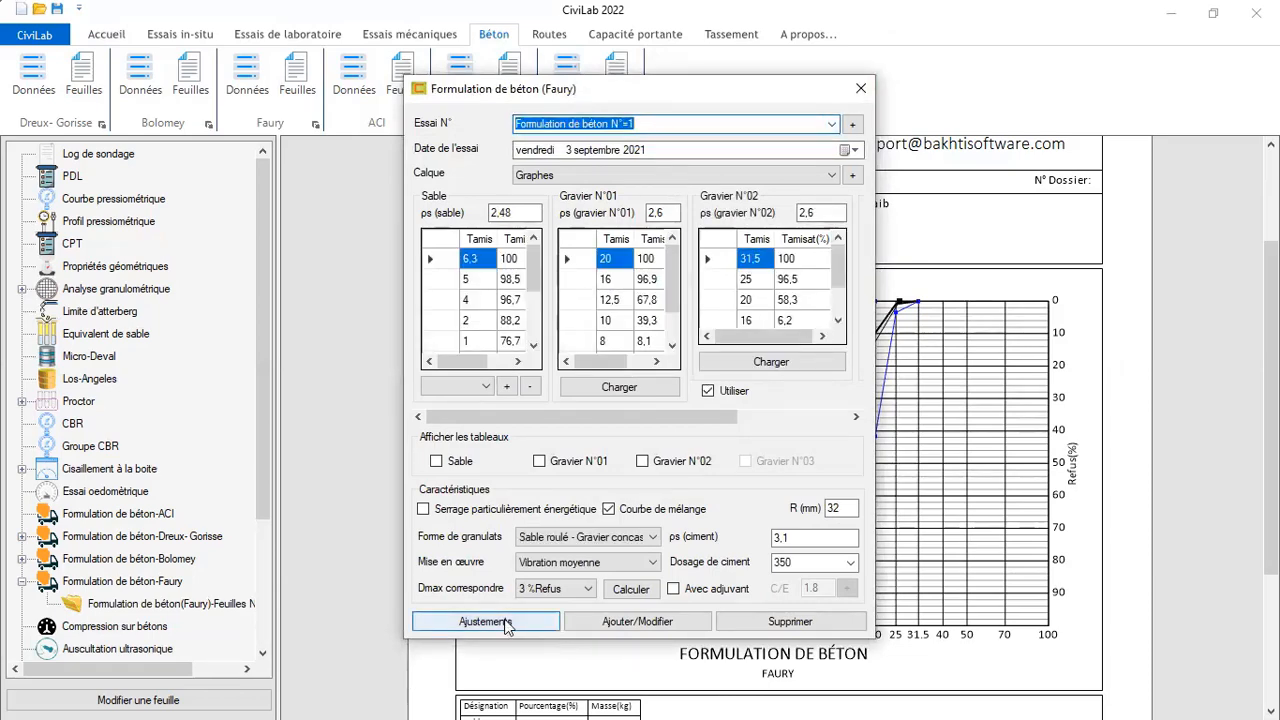
left_click(485, 621)
left_click(545, 258)
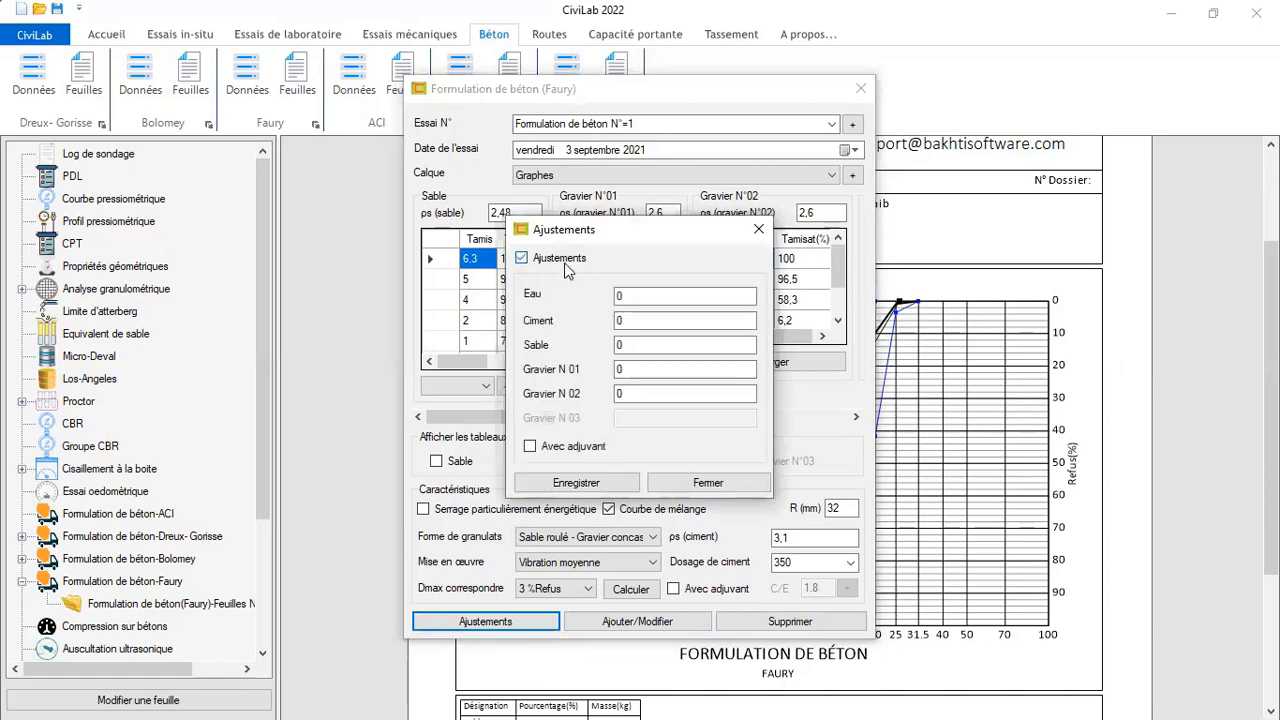
Set the adjusted quantities of Eau to 200 and Ciment to 350
left_click(614, 296)
key("Delete")
type("2")
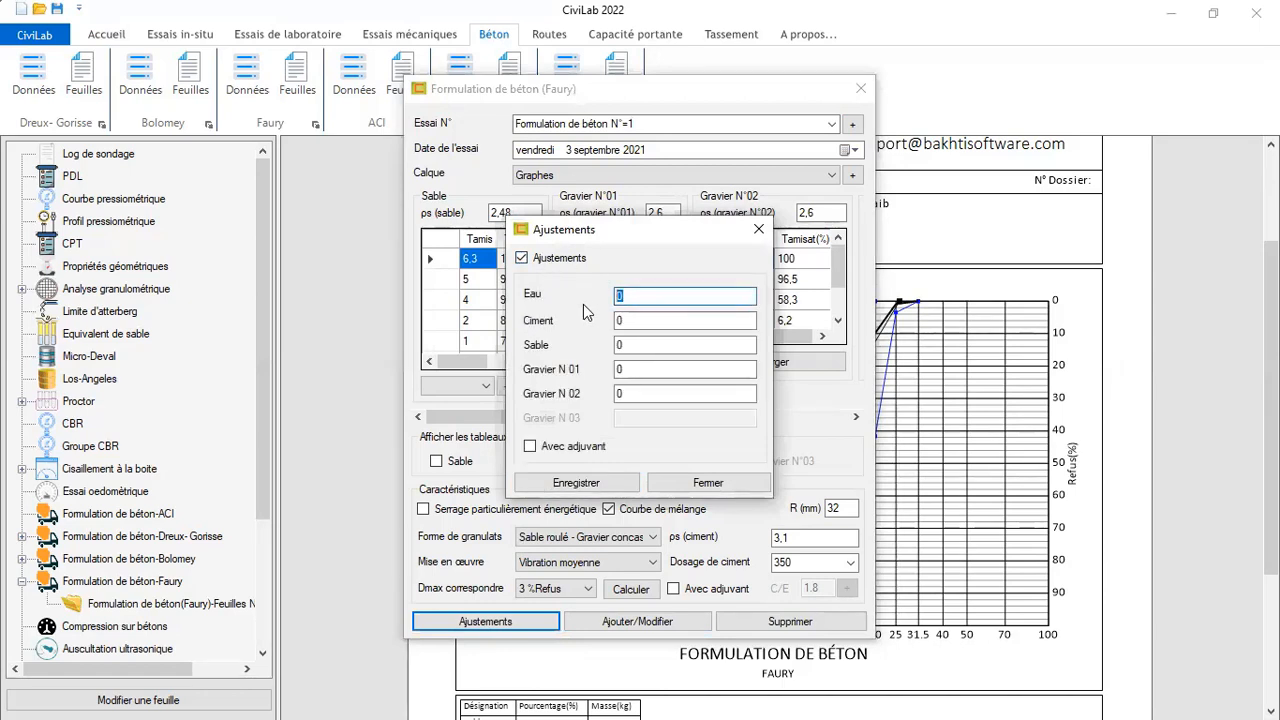
type("00")
left_click(675, 321)
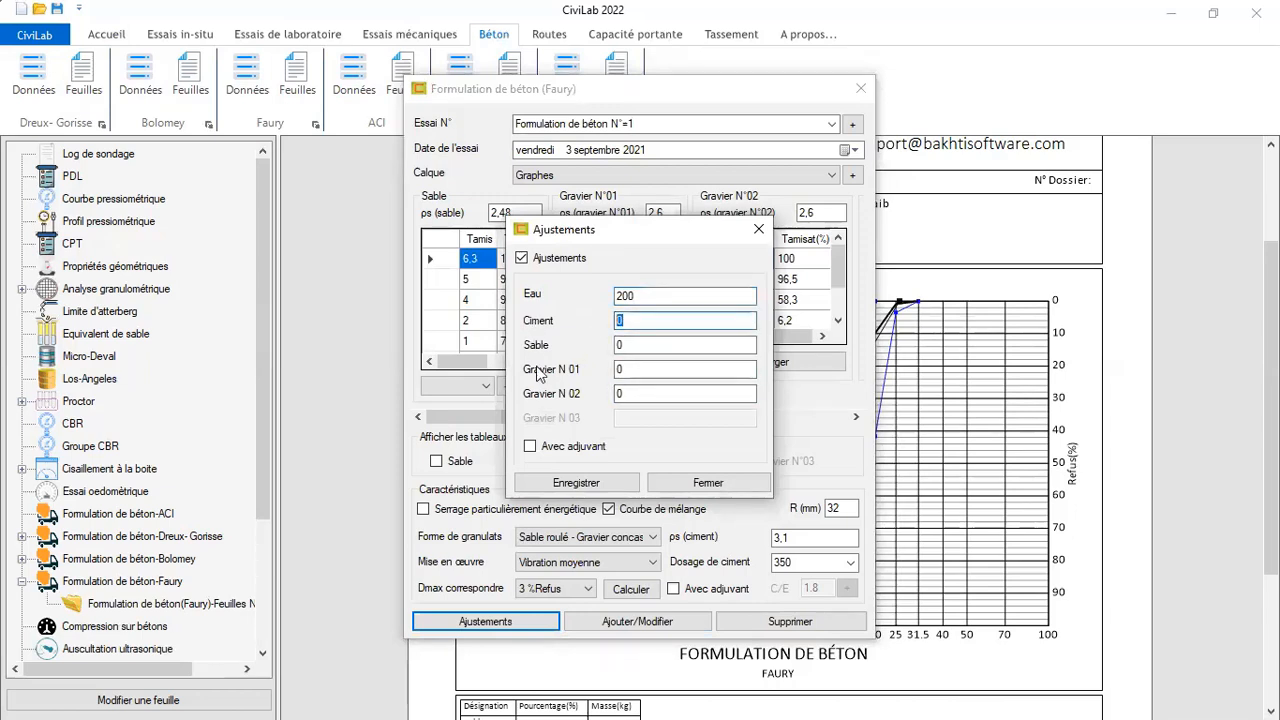
type("35")
Set the adjusted Sable to 610, Gravier N 01 to 700 and Gravier N 02 to 600, and save the adjustments
key("Tab")
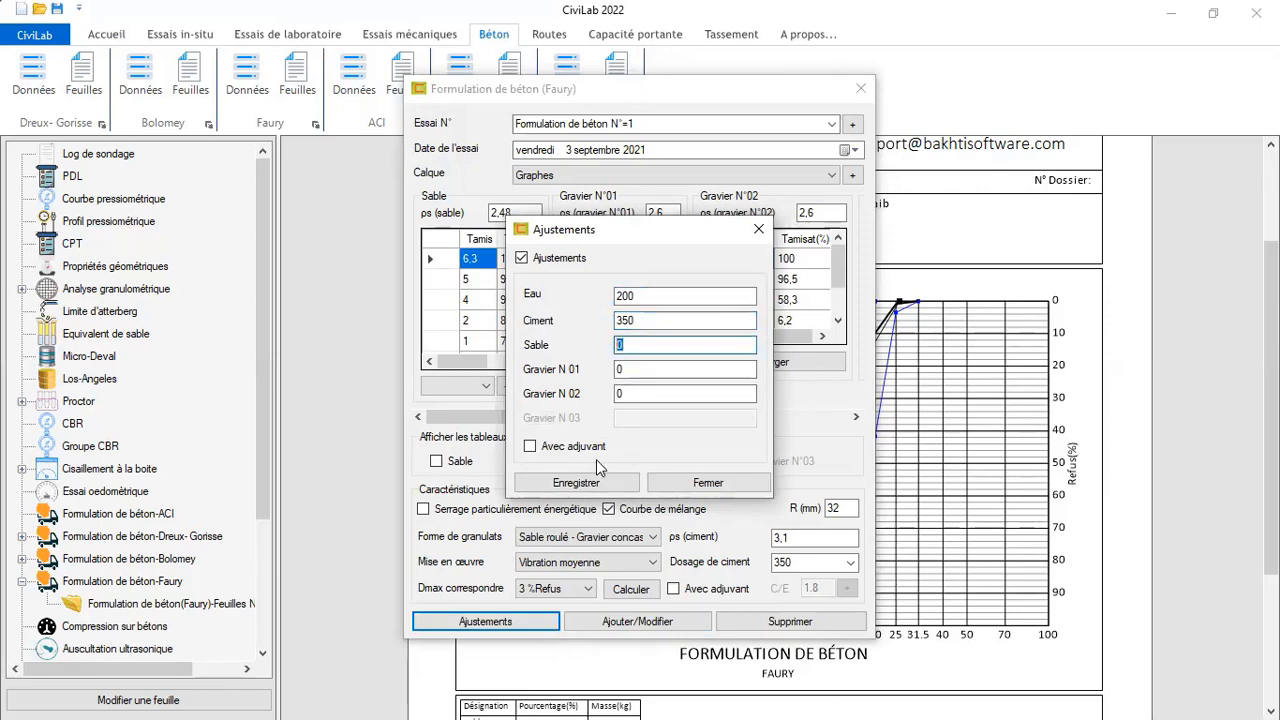
type("61")
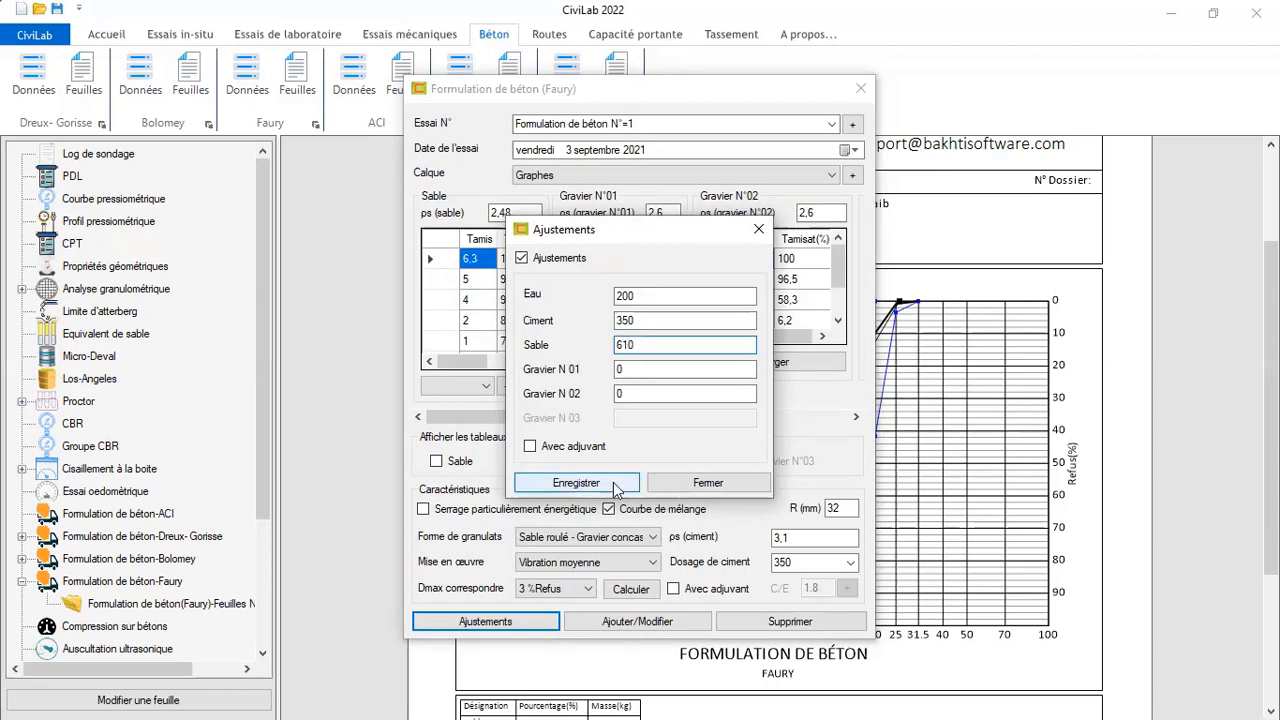
key("Tab")
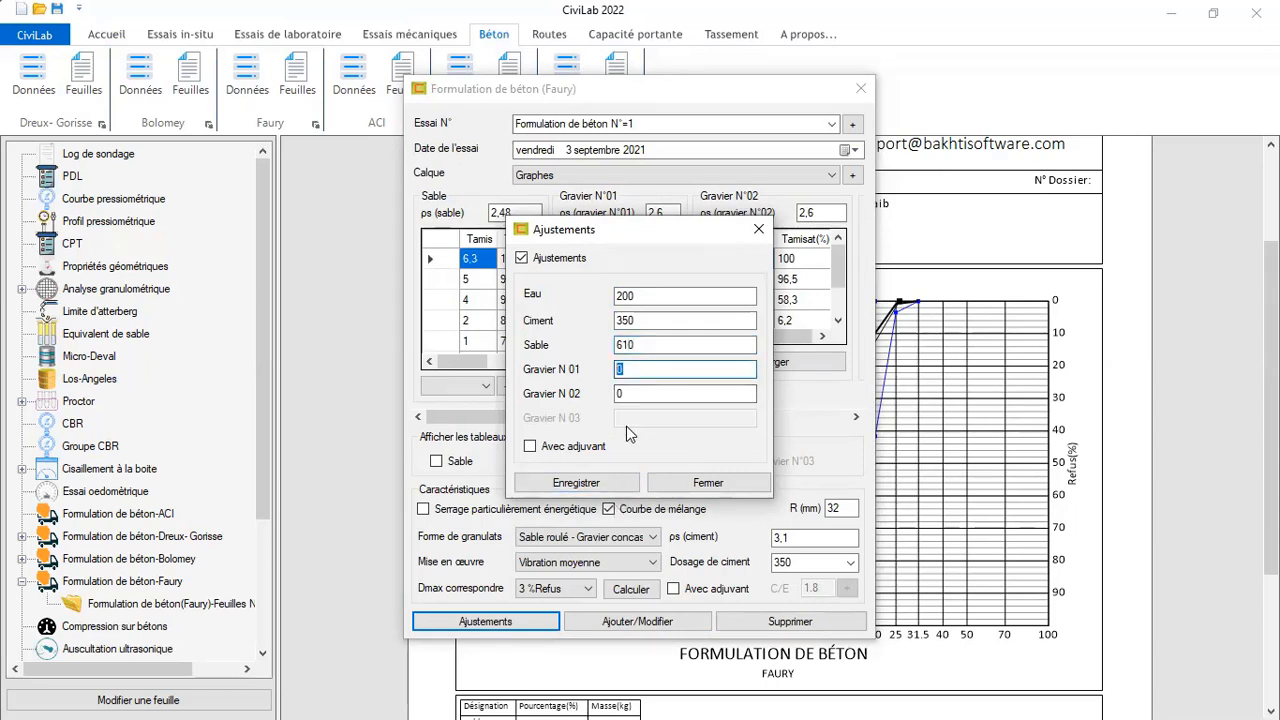
type("700")
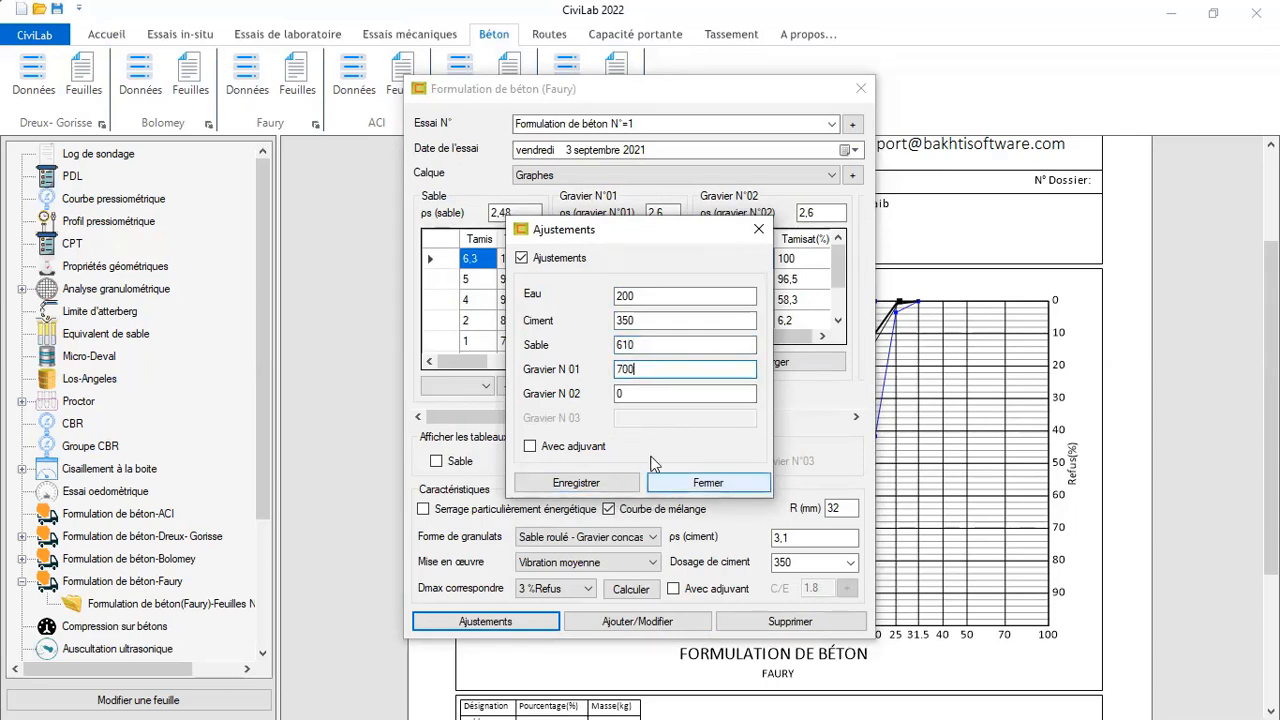
key("Tab")
type("600")
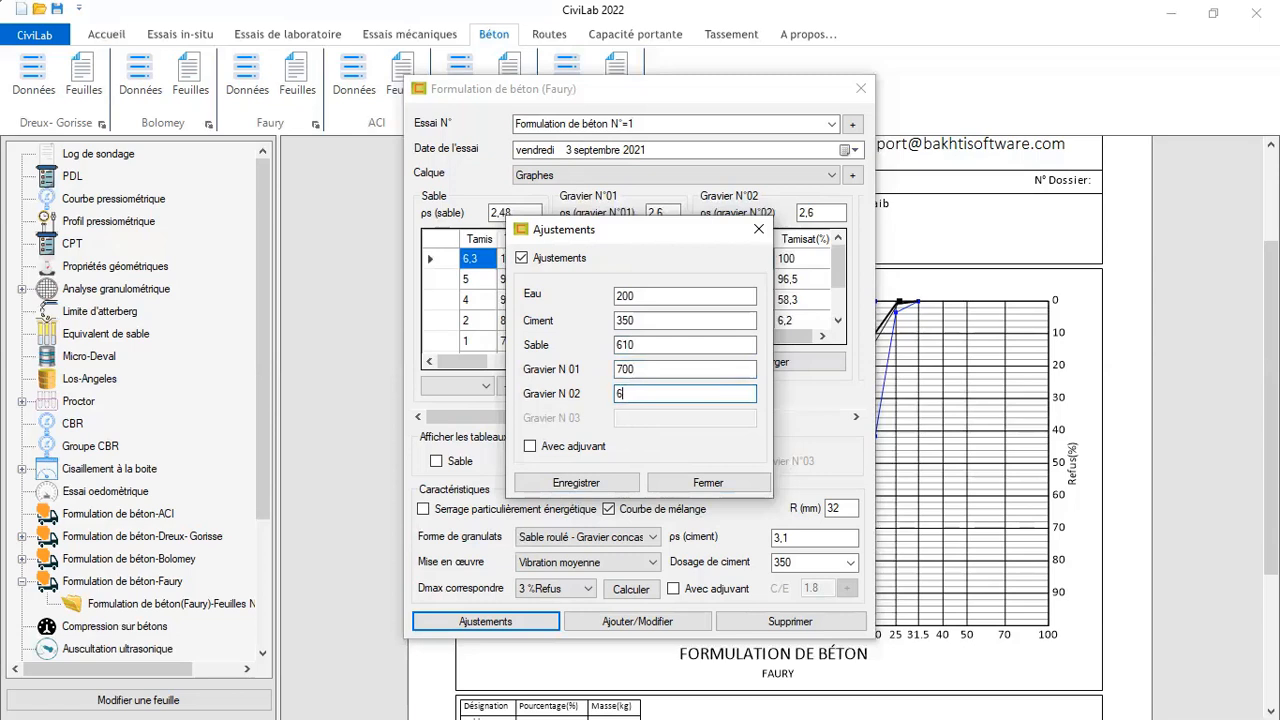
left_click(567, 484)
left_click(684, 437)
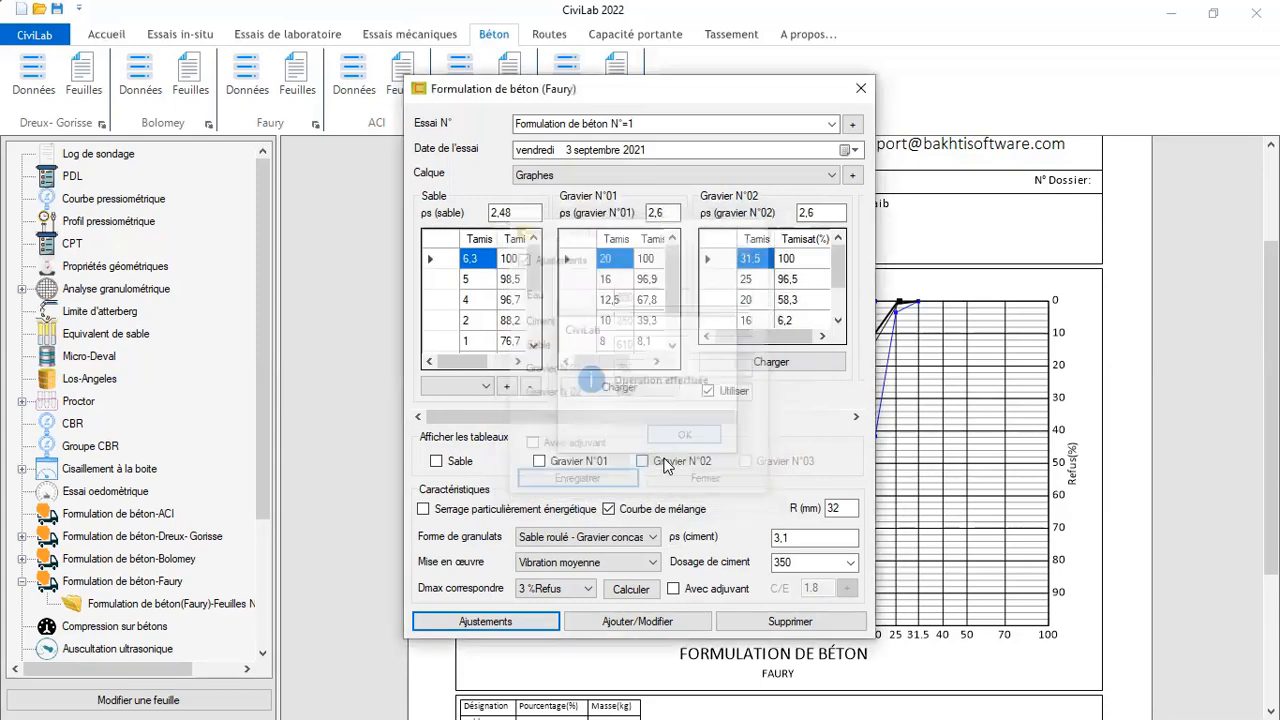
Save the modified Faury test and check the adjustments in the result sheet's mix table
left_click(627, 622)
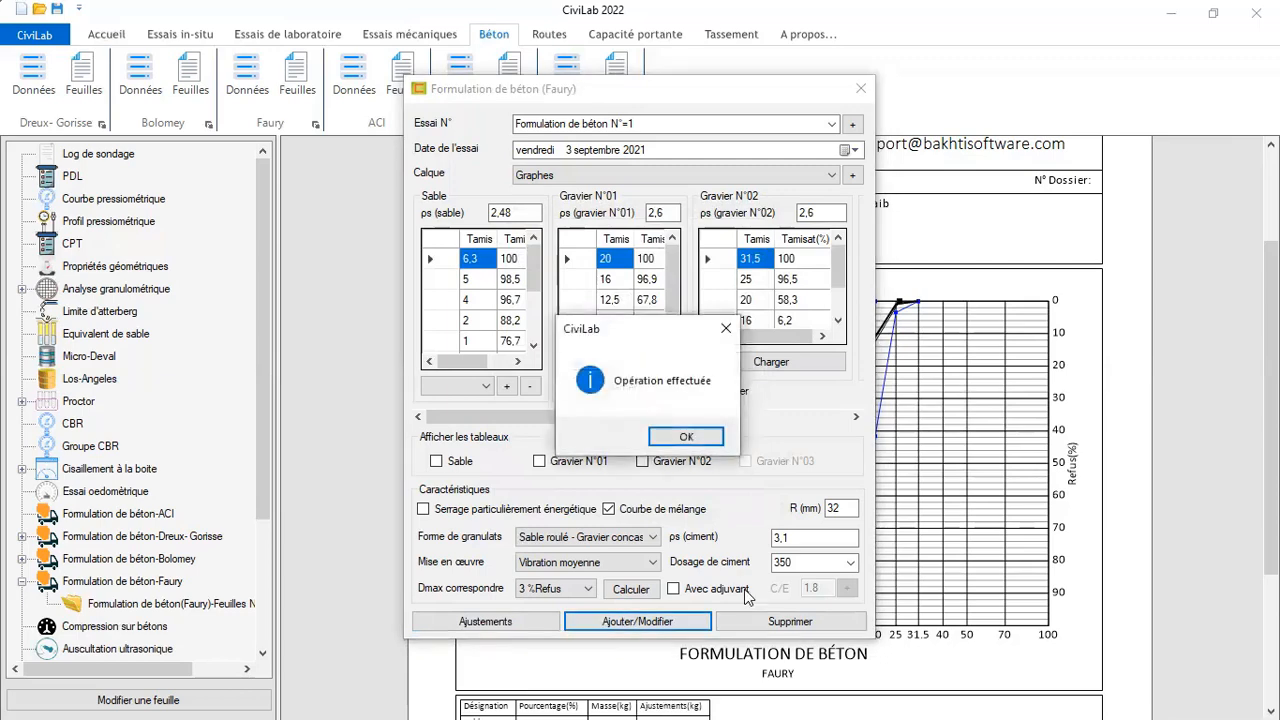
left_click(686, 436)
scroll(700, 470, "down", 5)
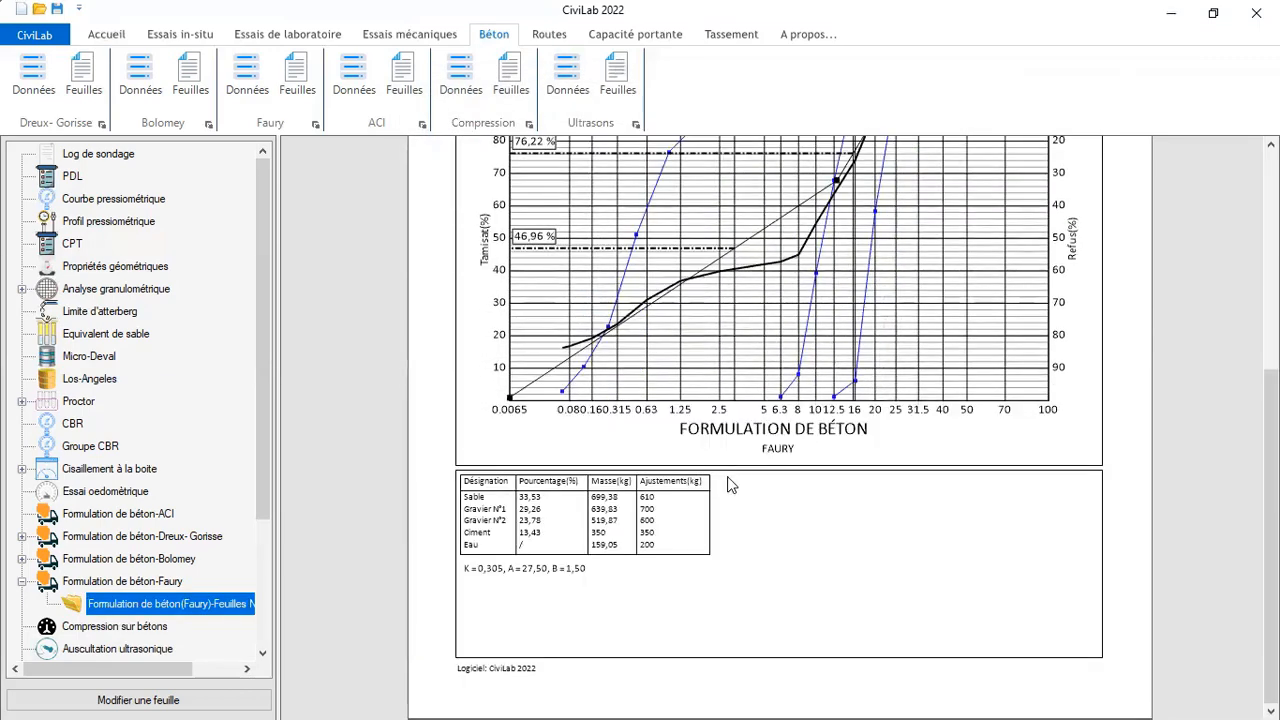
scroll(649, 530, "up", 3)
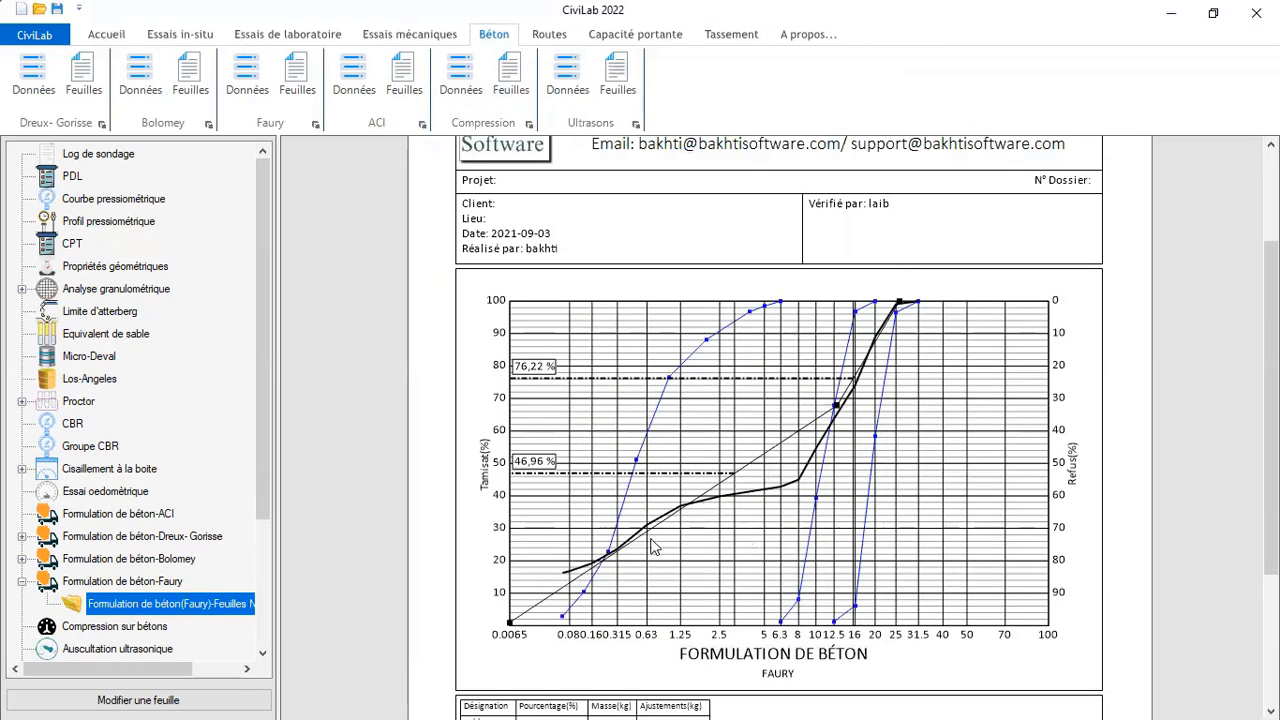
scroll(651, 546, "down", 3)
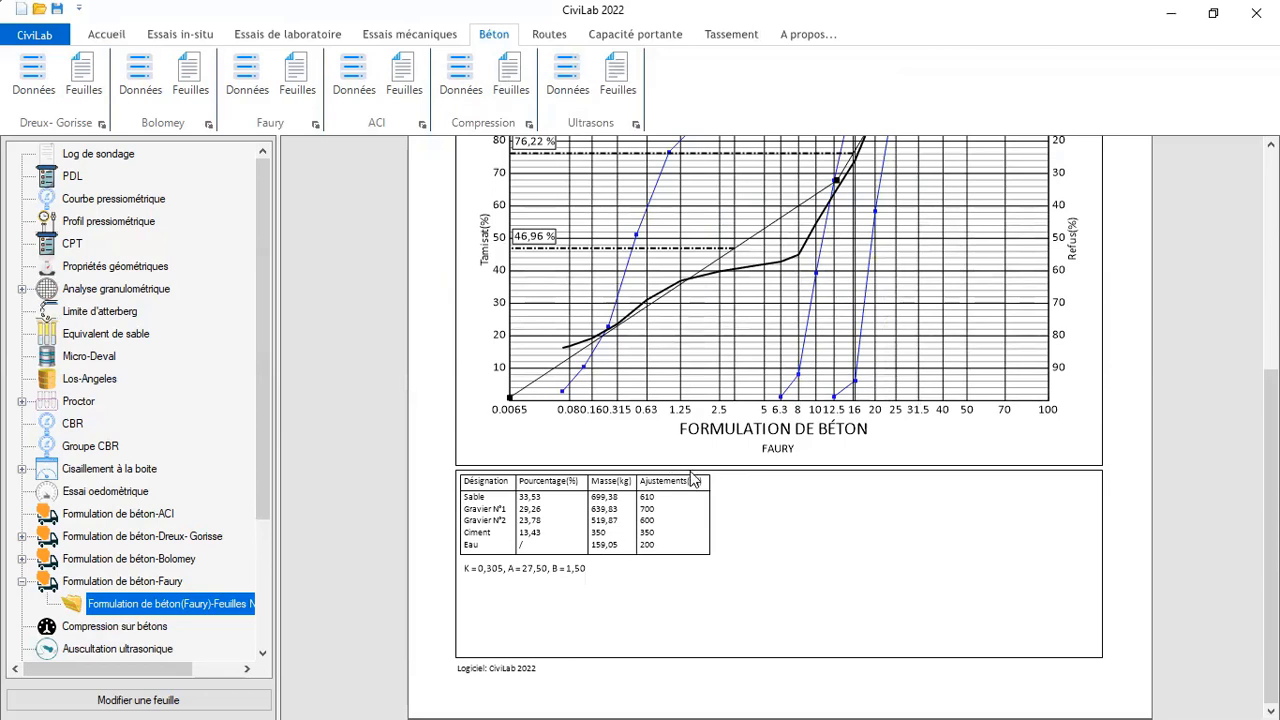
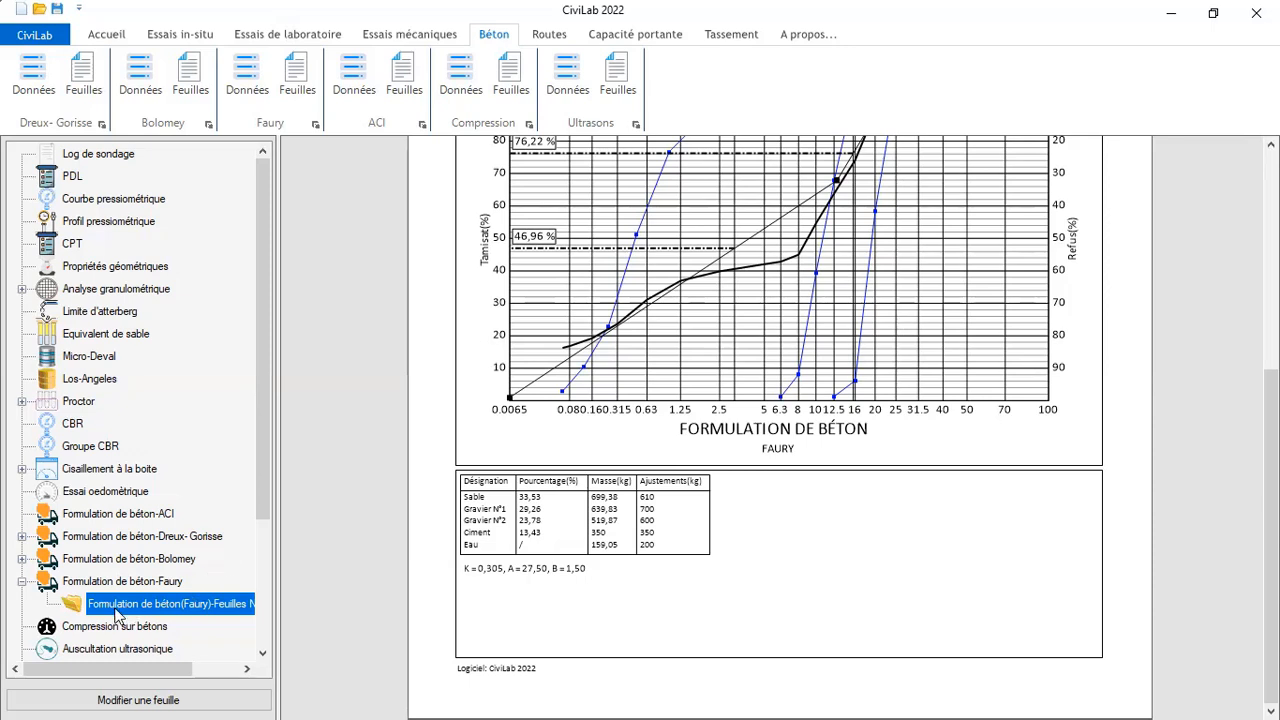
Collapse the Faury sheets and start the concrete compression test data as Compression N°=1 on the Textes layer
left_click(21, 581)
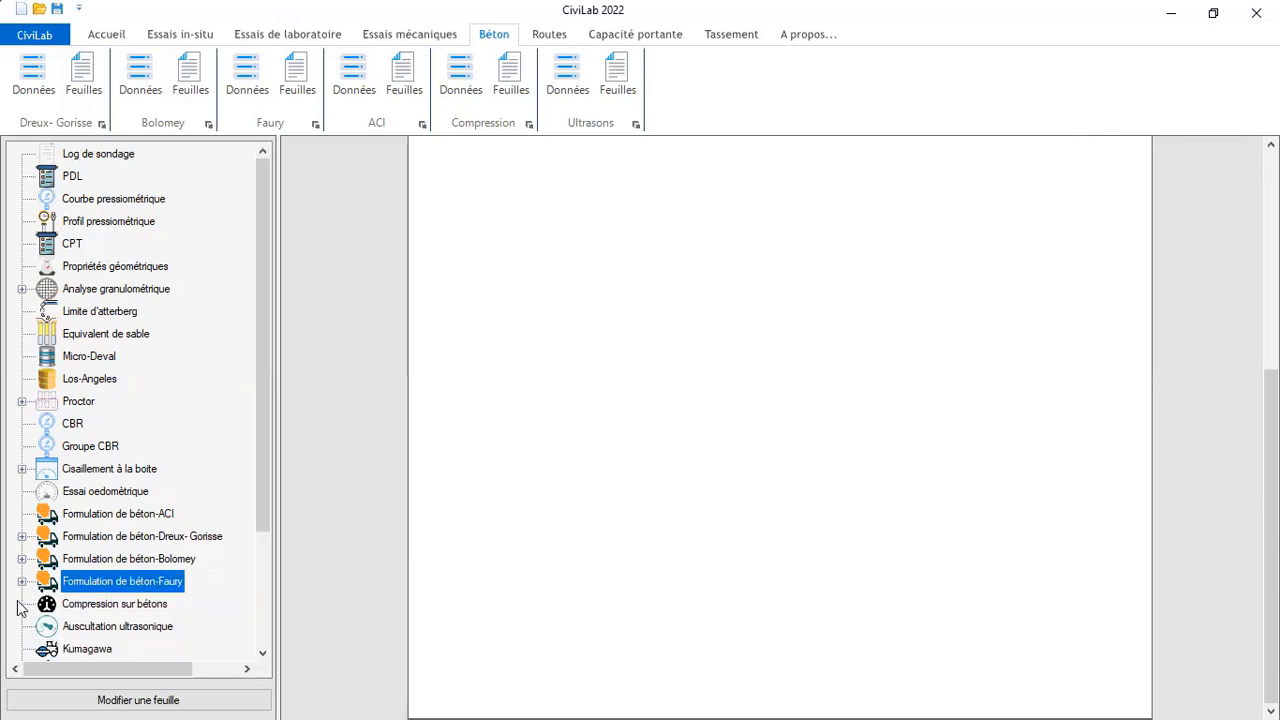
left_click(459, 88)
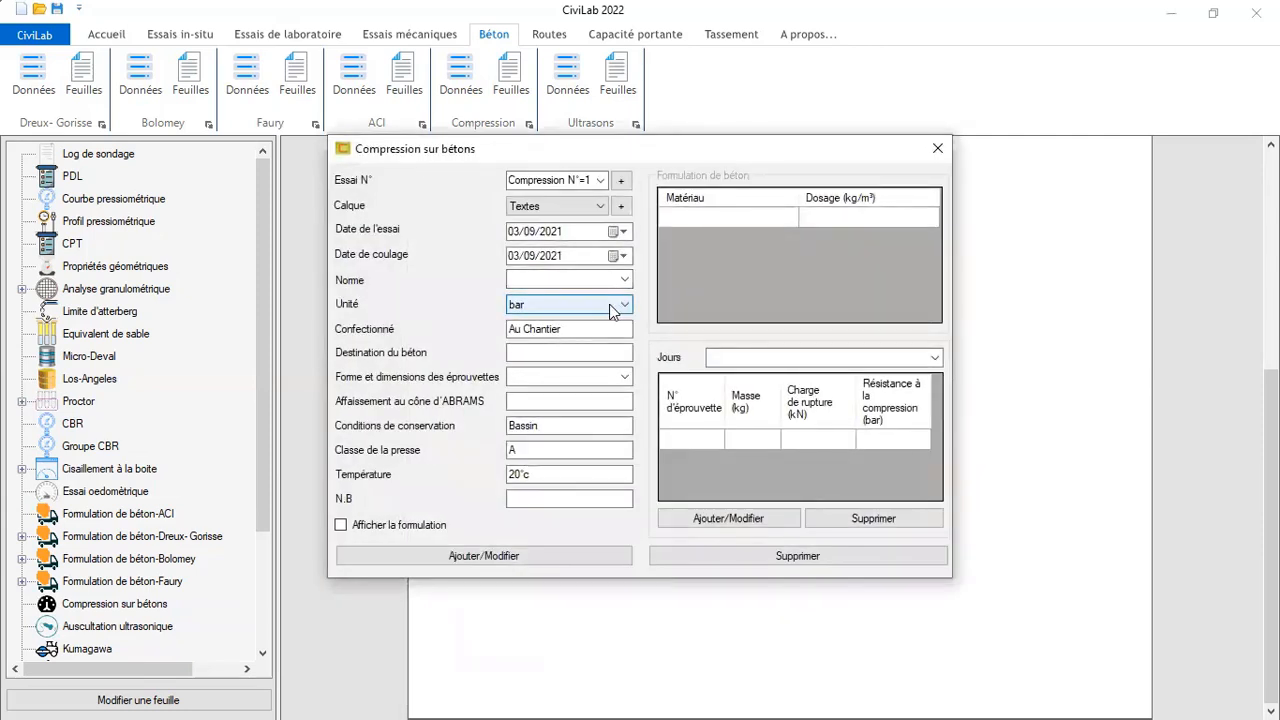
left_click(599, 180)
left_click(599, 186)
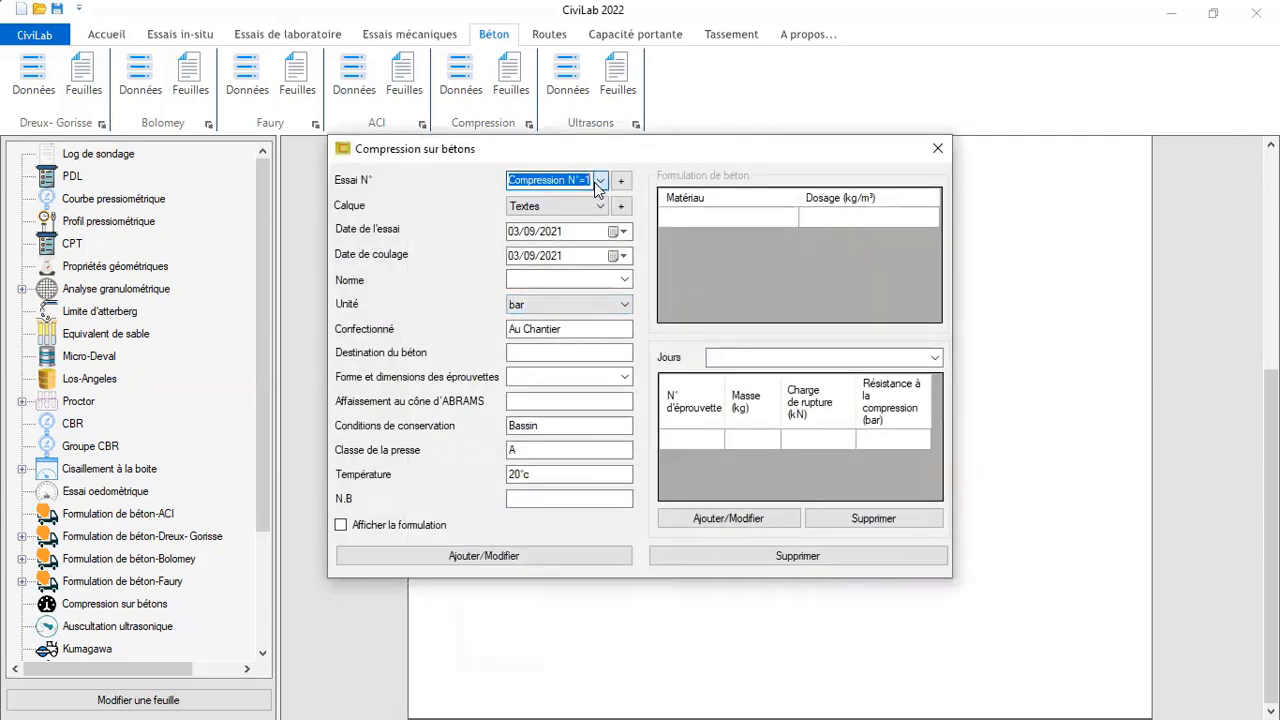
left_click(549, 206)
left_click(549, 206)
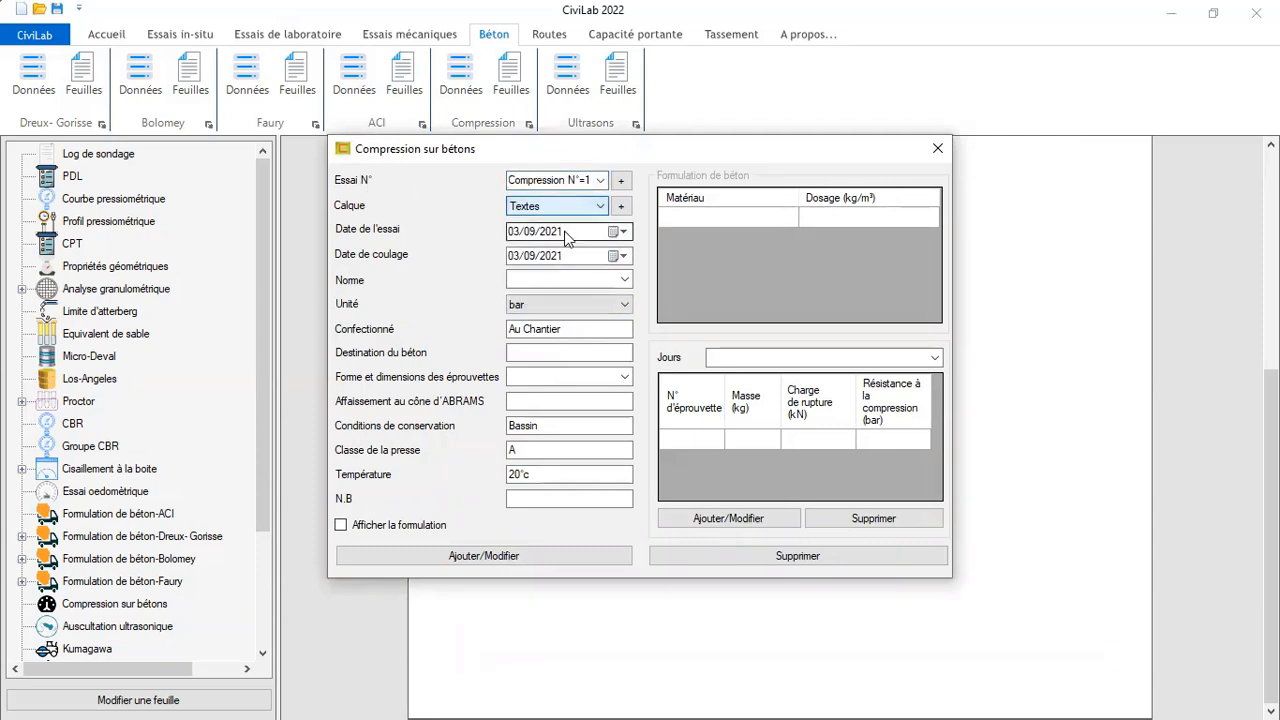
Use 03/09/2021 for the compression test's test and casting dates, with norm NF P 18 406 and unit bar
left_click(623, 232)
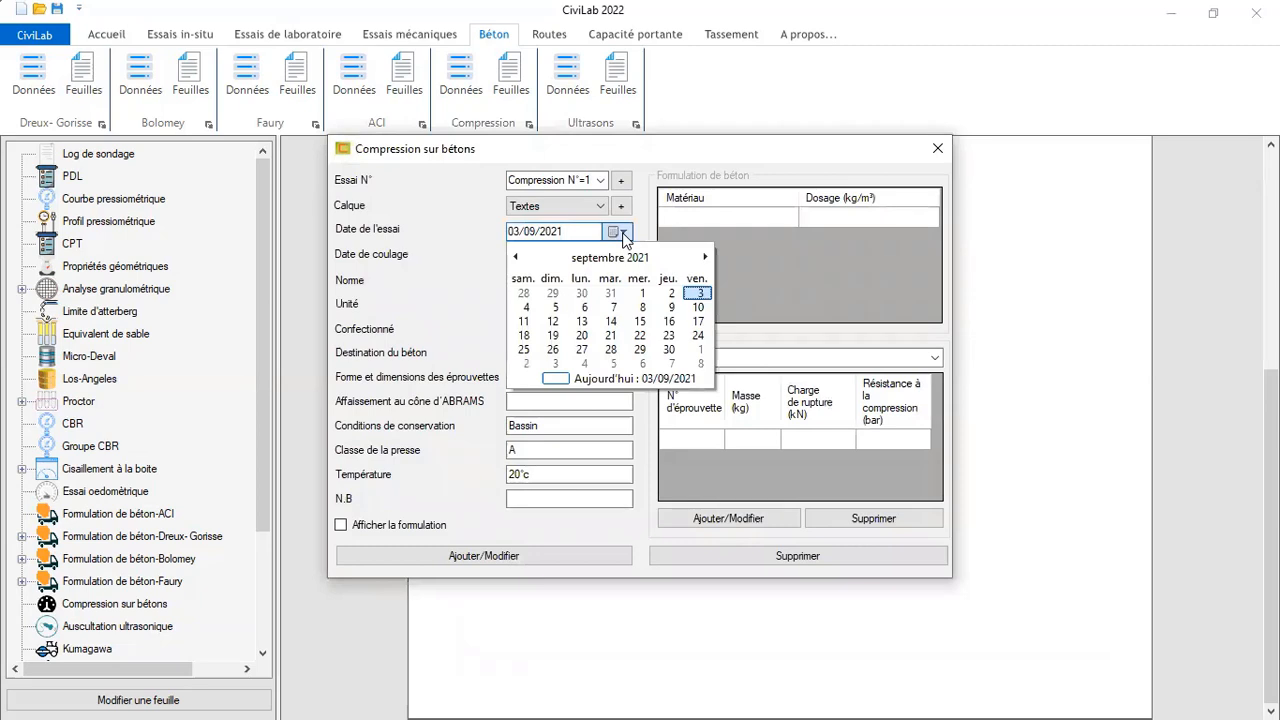
left_click(623, 233)
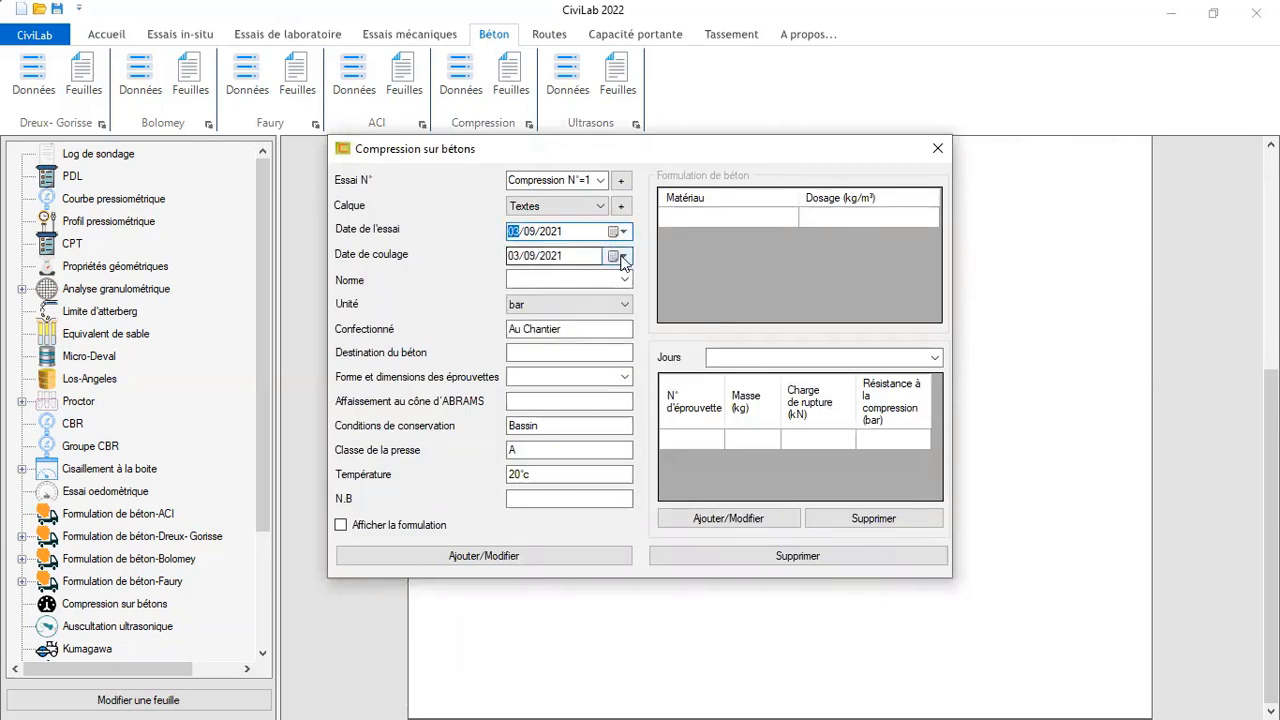
left_click(623, 257)
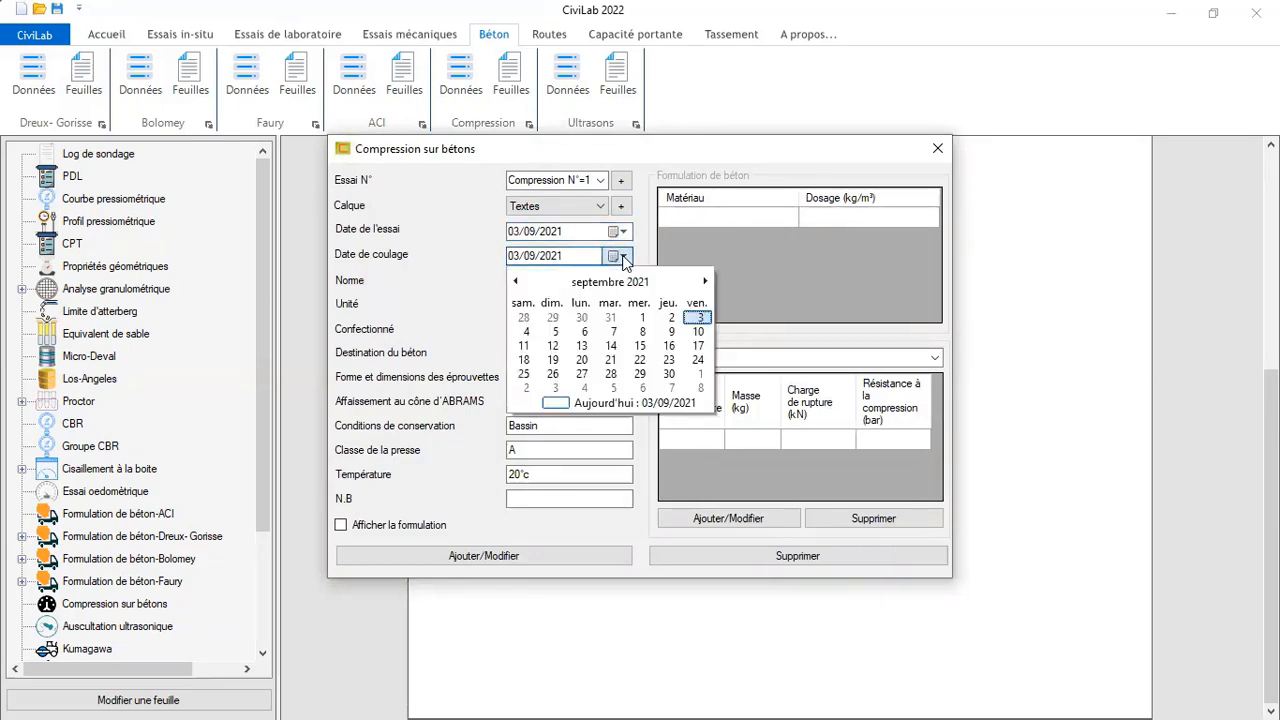
left_click(623, 257)
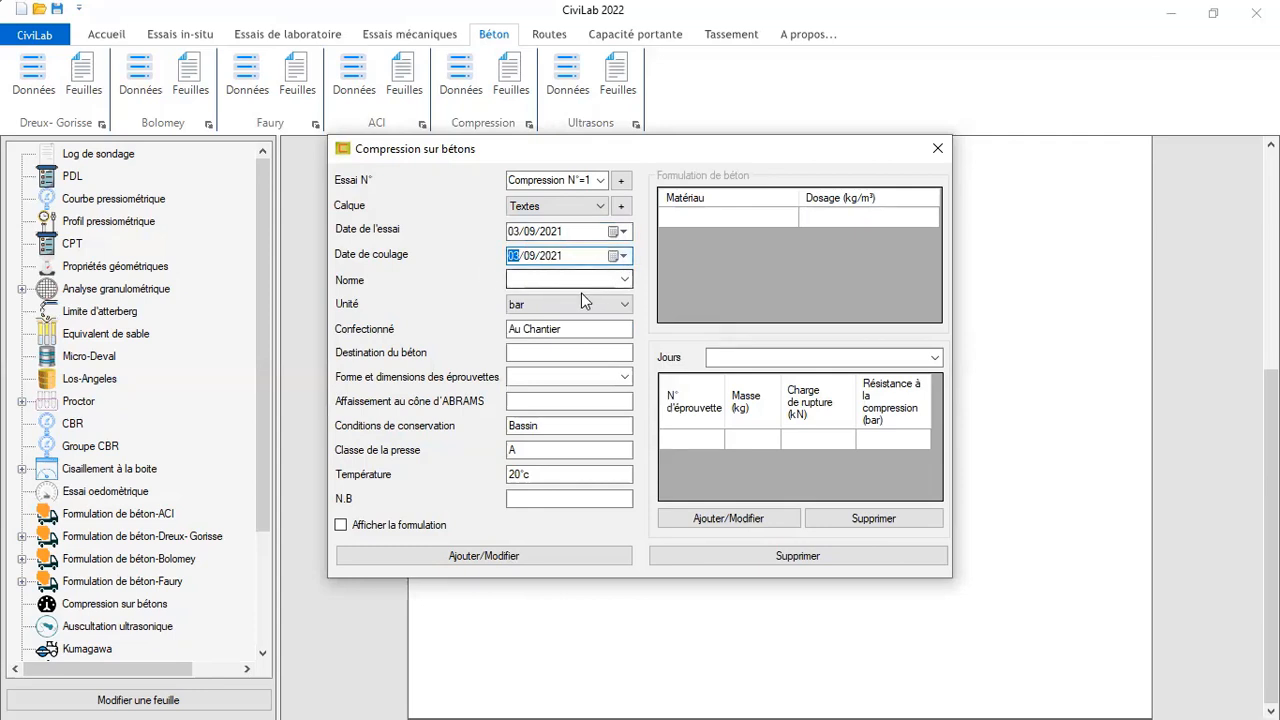
left_click(613, 280)
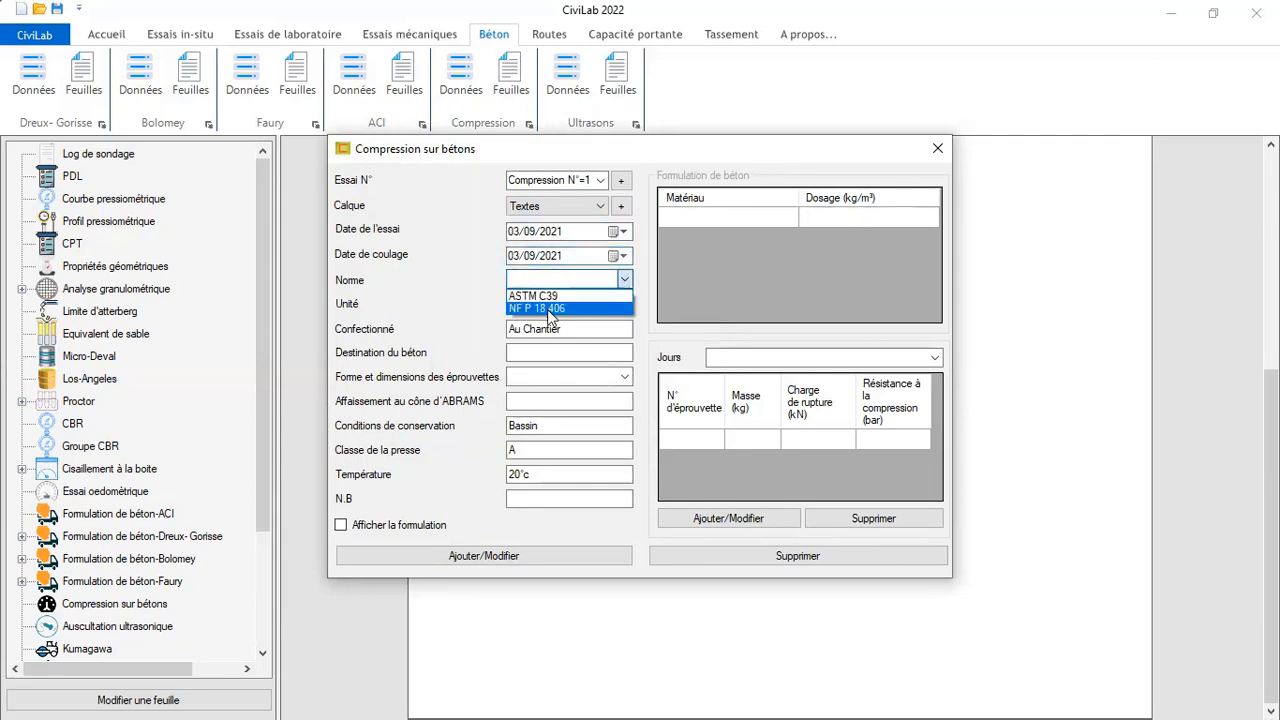
left_click(545, 306)
left_click(564, 306)
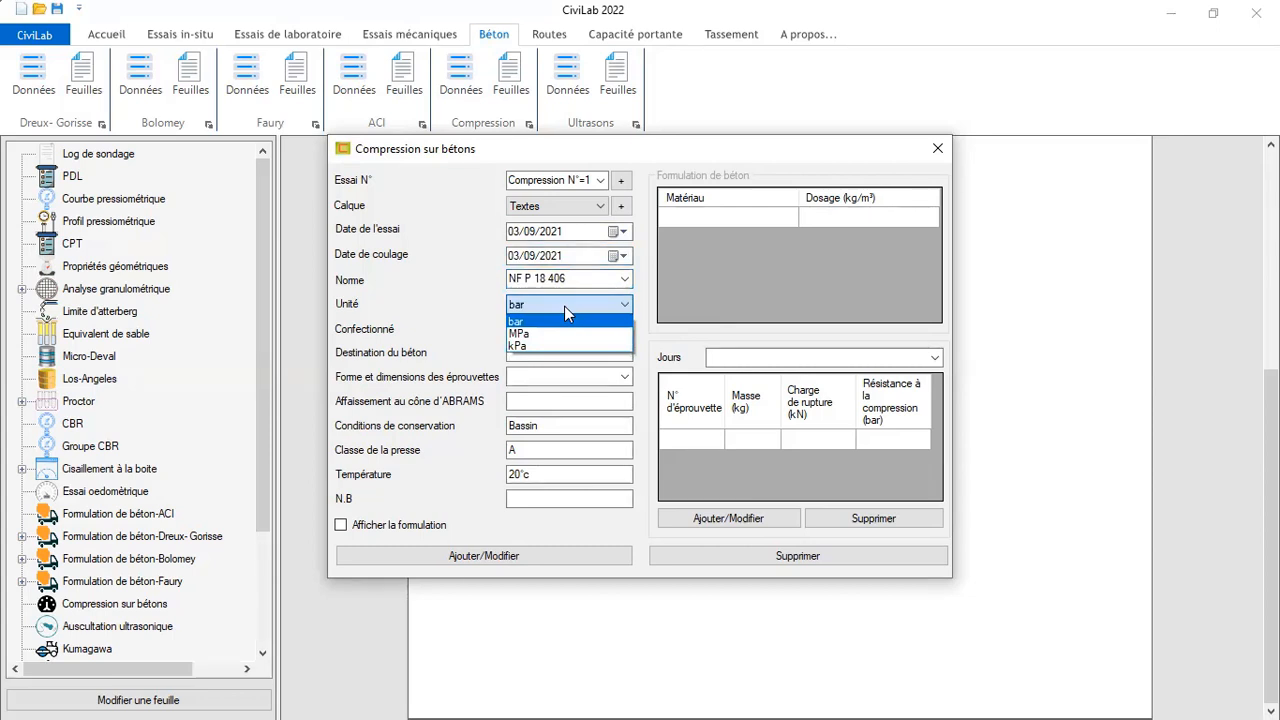
left_click(564, 306)
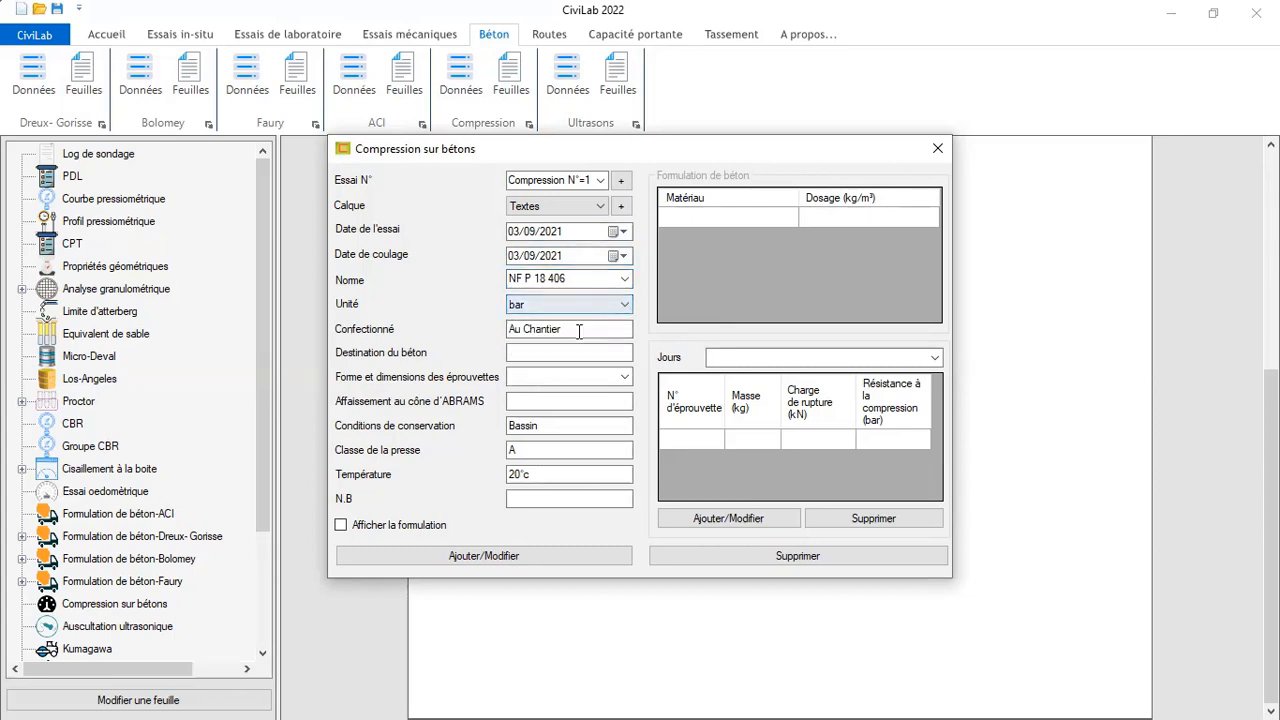
Enter SARL EGB as the concrete's destination, made Au Chantier, and choose 16x32 Cylindrique specimens
left_click(578, 331)
left_click_drag(557, 331, 505, 331)
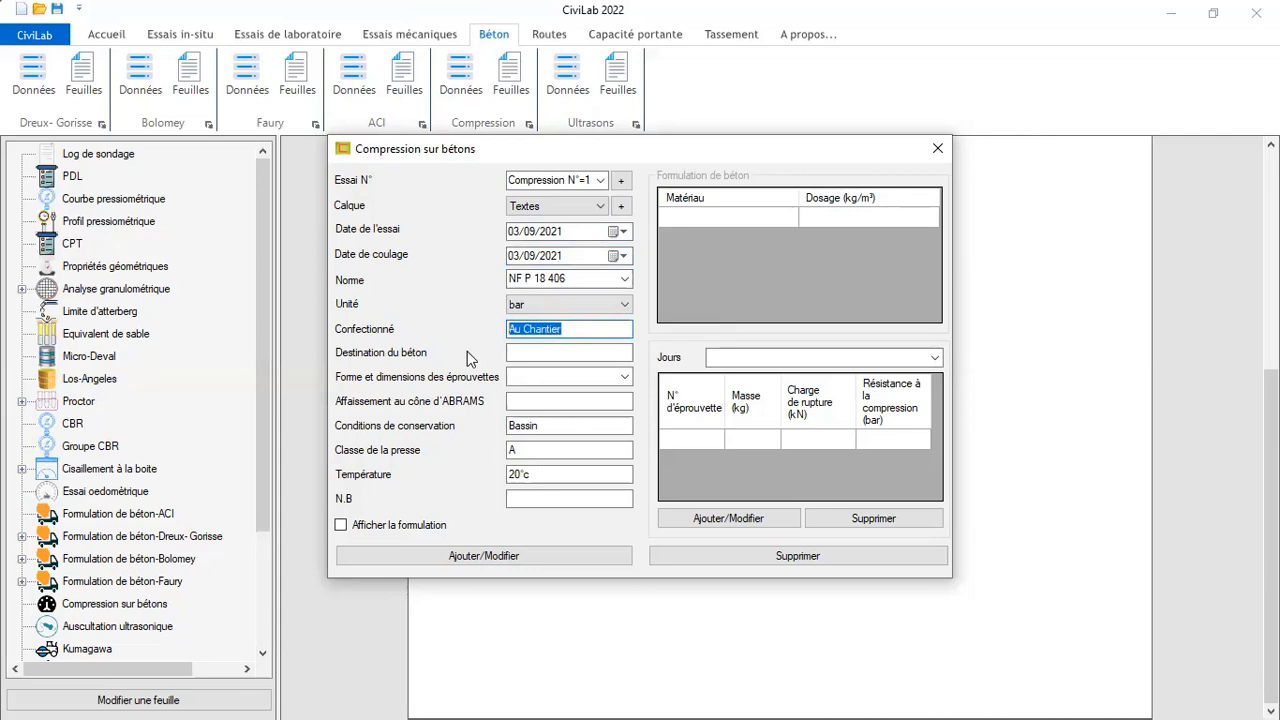
left_click(522, 353)
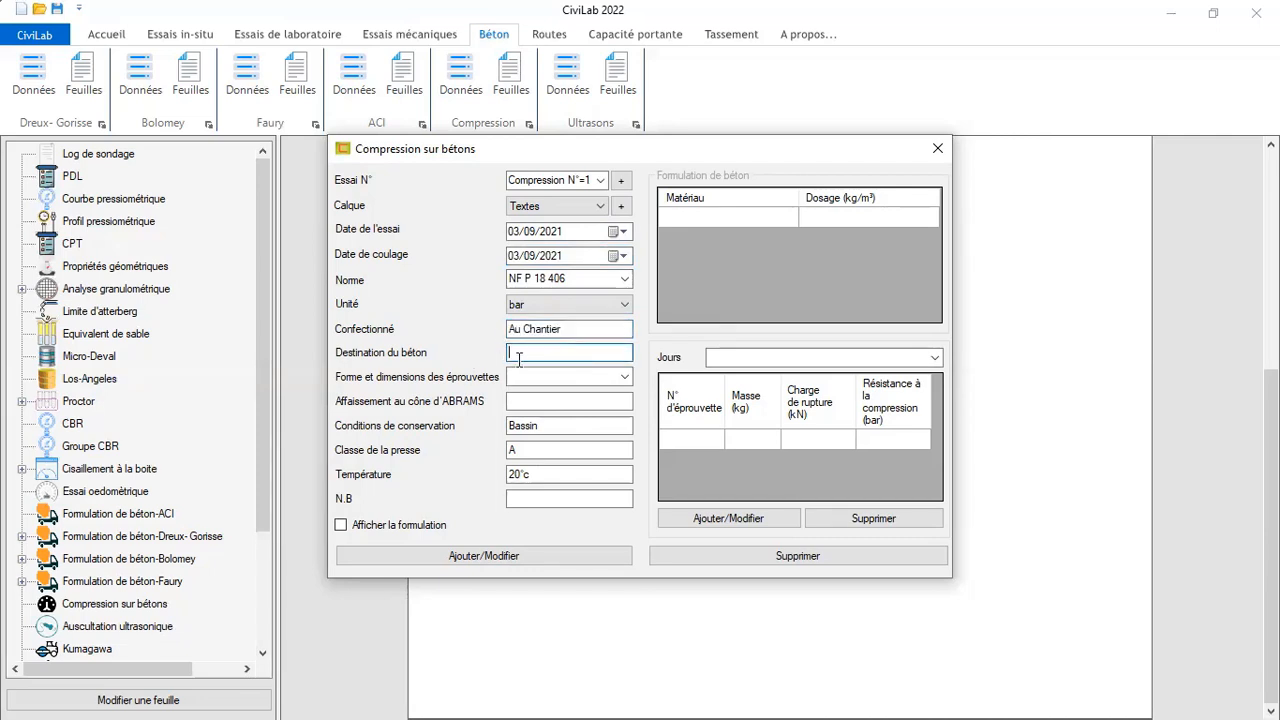
type("SARL EGB")
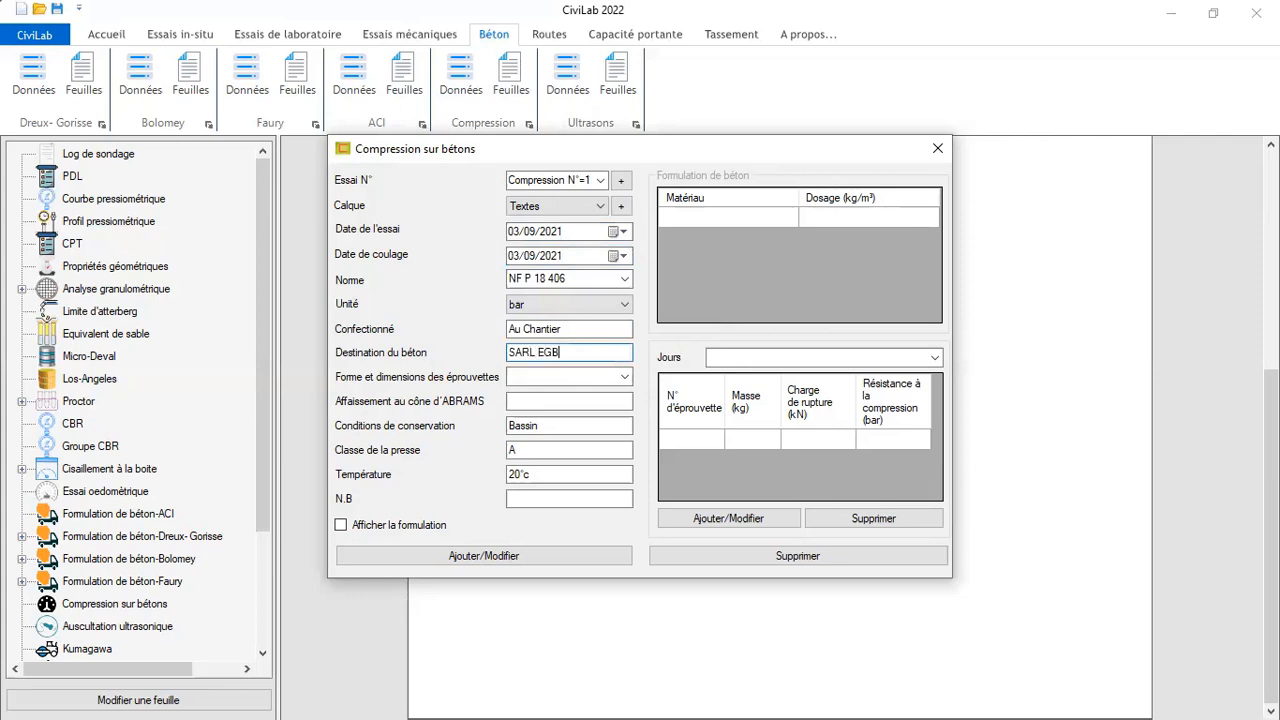
left_click(626, 377)
left_click(562, 394)
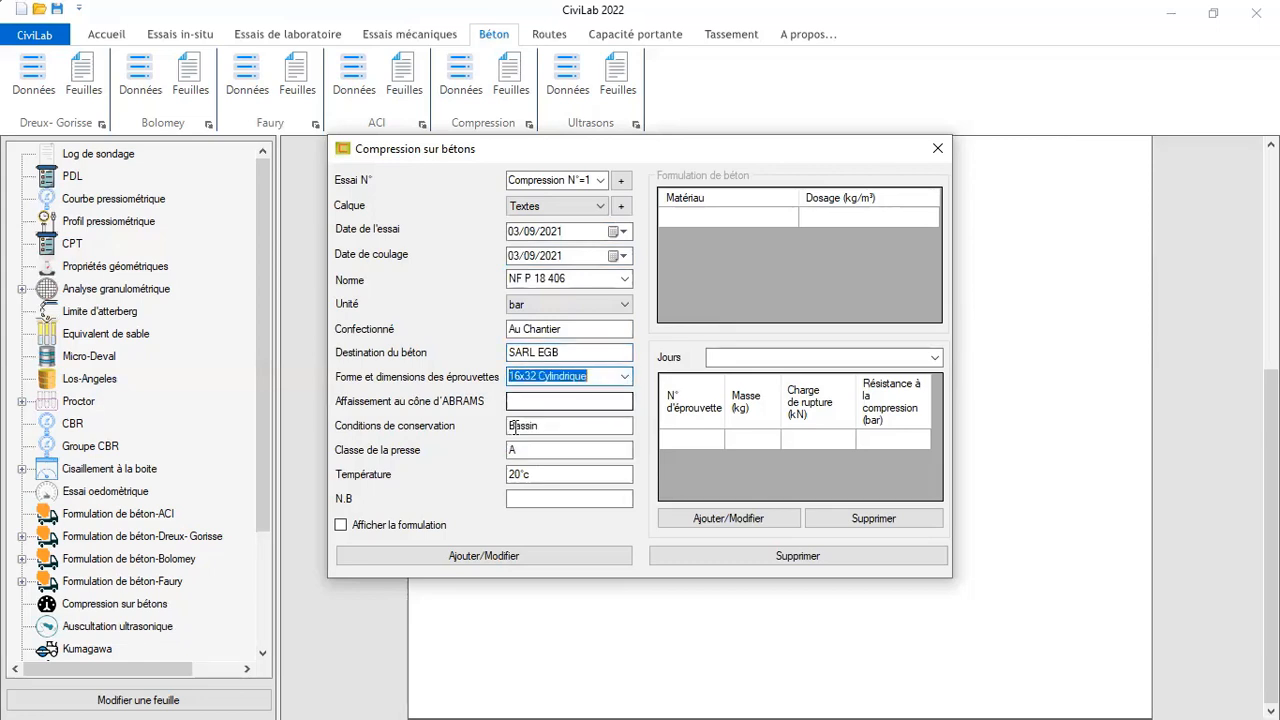
Set the Abrams cone slump to 7 cm and N.B to /, using Bassin conservation, press class A and 20°c
left_click(514, 402)
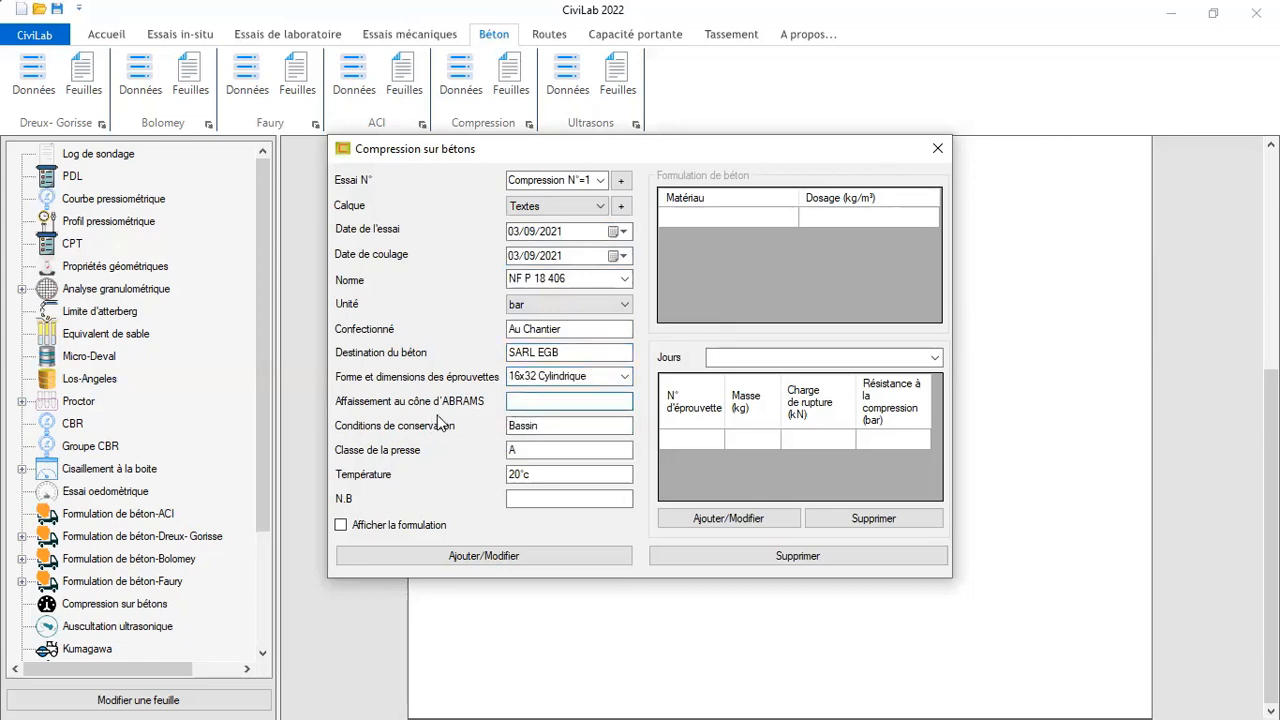
type("7 cm")
left_click(557, 427)
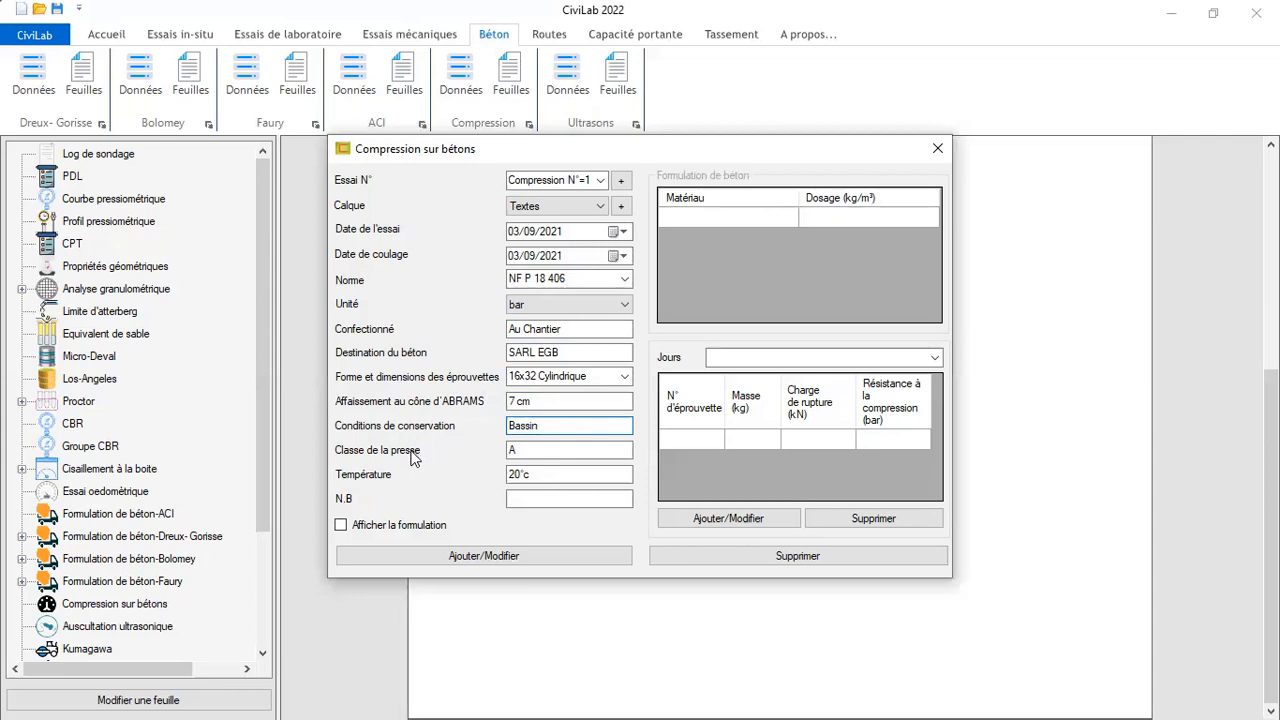
key("ctrl+a")
left_click(534, 452)
key("ctrl+a")
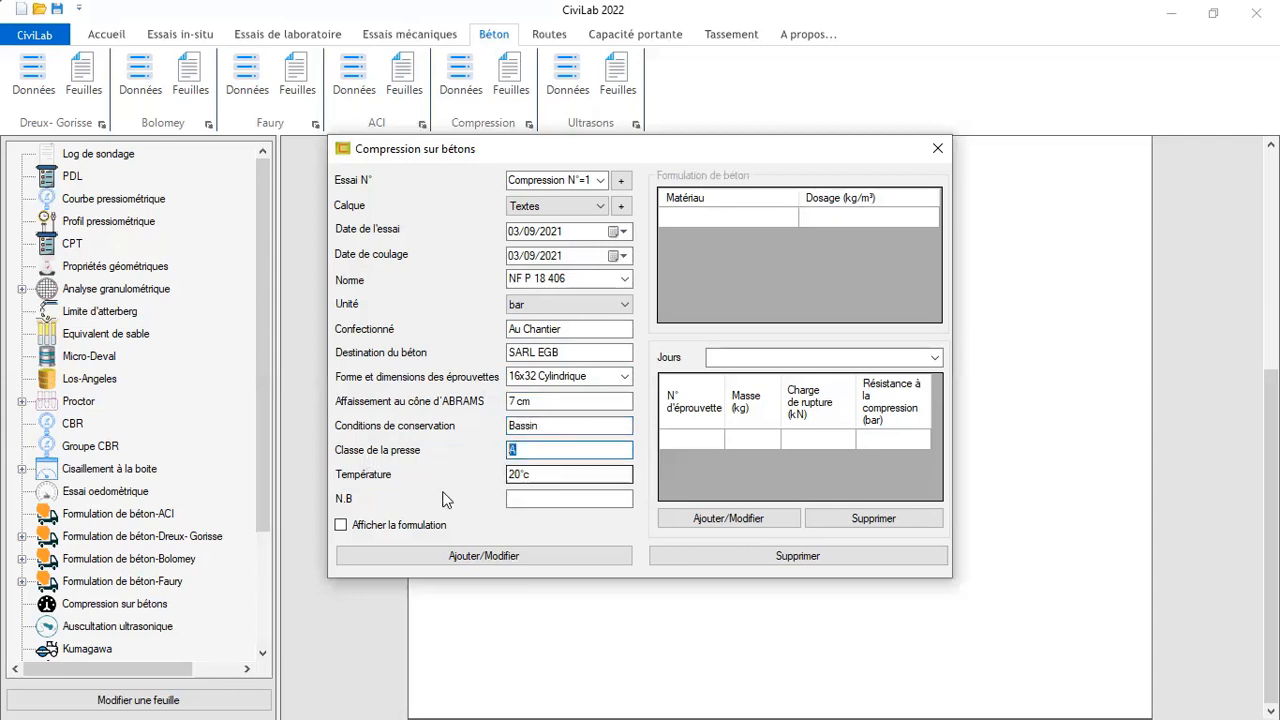
left_click(594, 476)
left_click(533, 498)
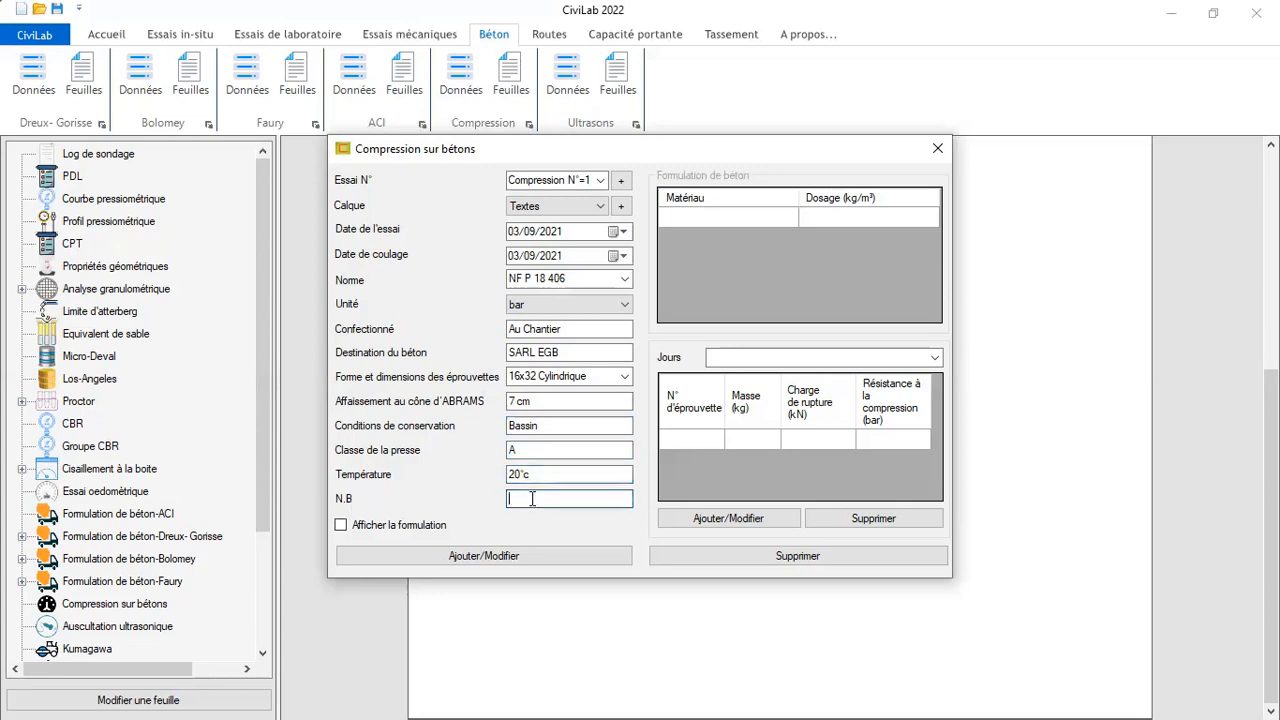
type("/")
Enable display of the formulation and add Sable at 600 kg/m³ to the concrete formulation
left_click(342, 525)
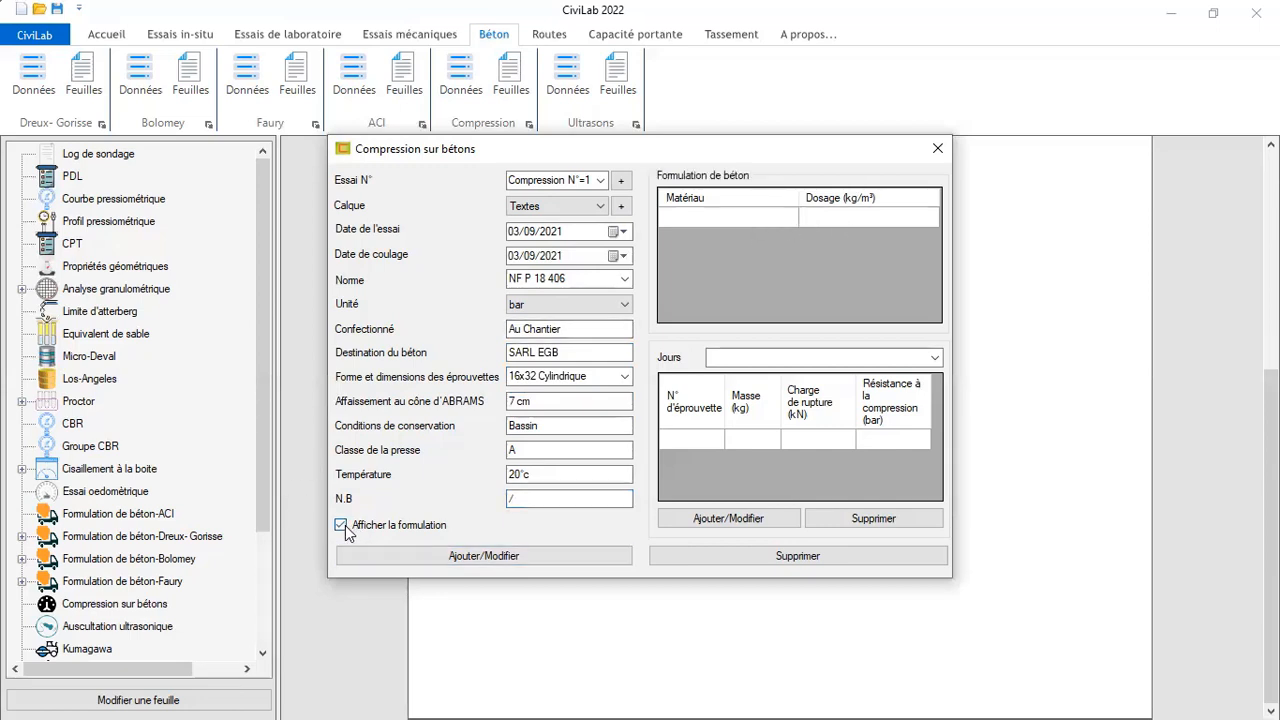
left_click(716, 219)
left_click(714, 221)
type("Sa")
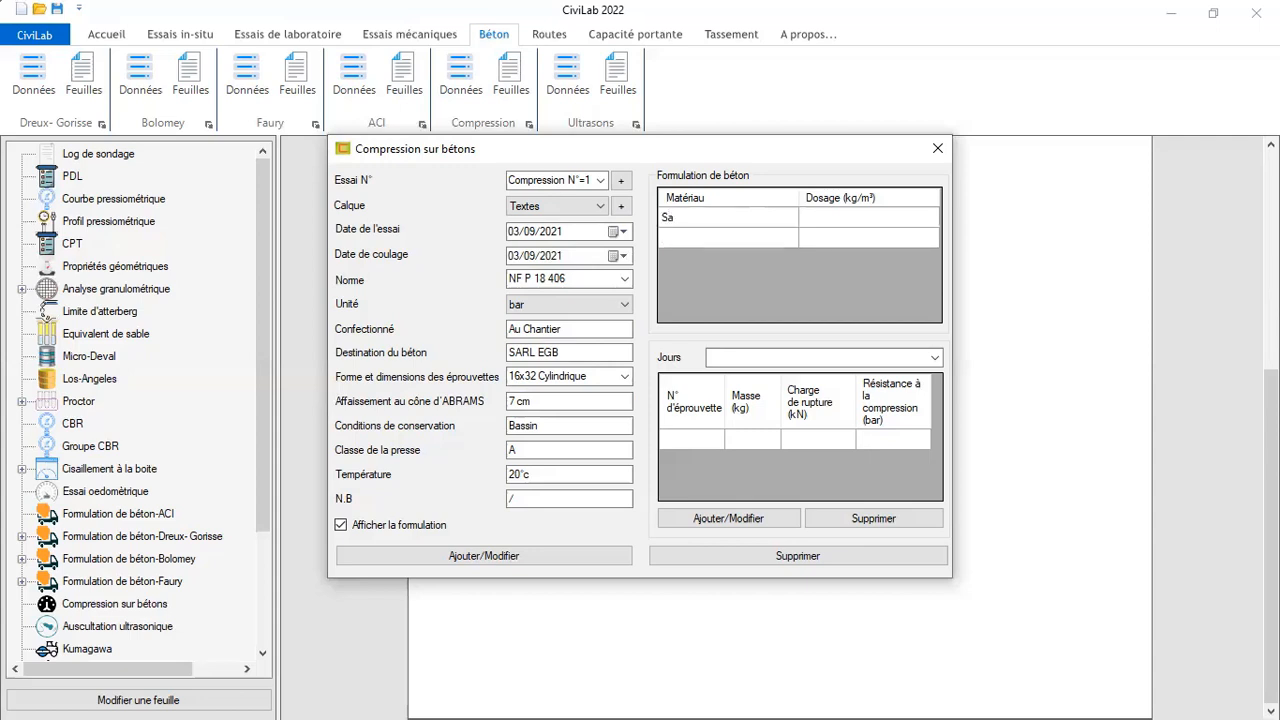
type("ble")
key("Tab")
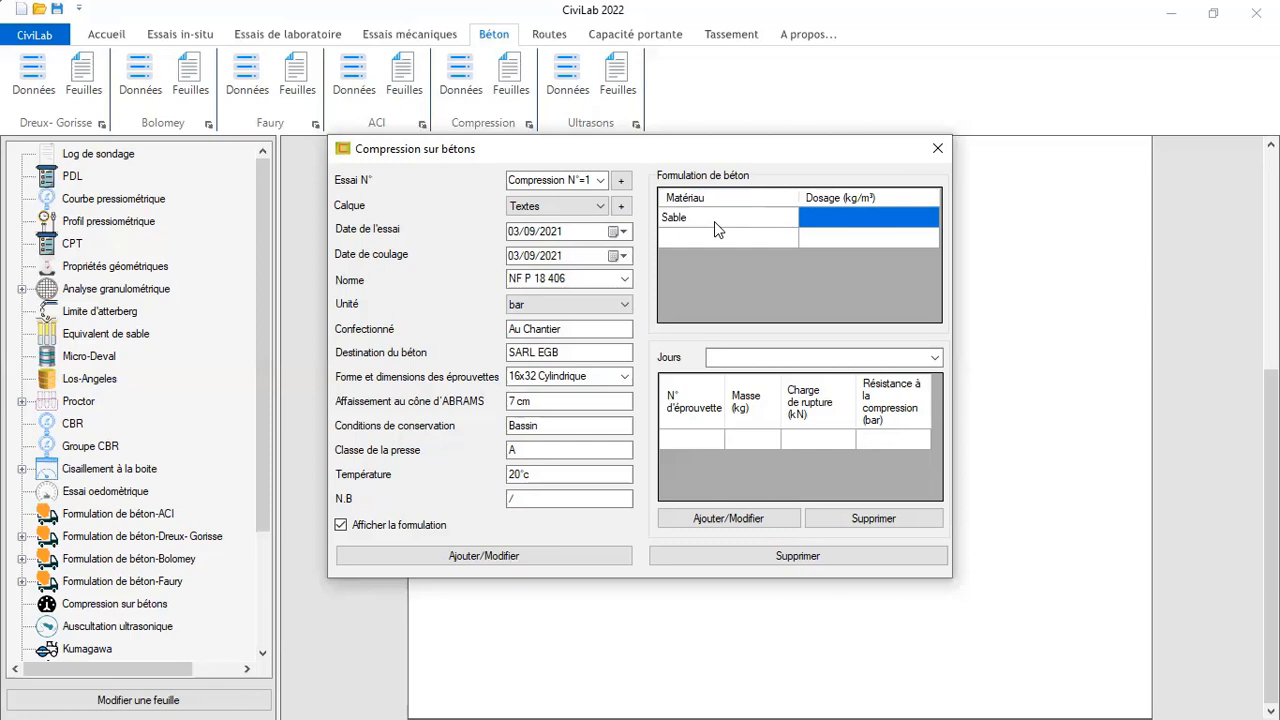
type("600")
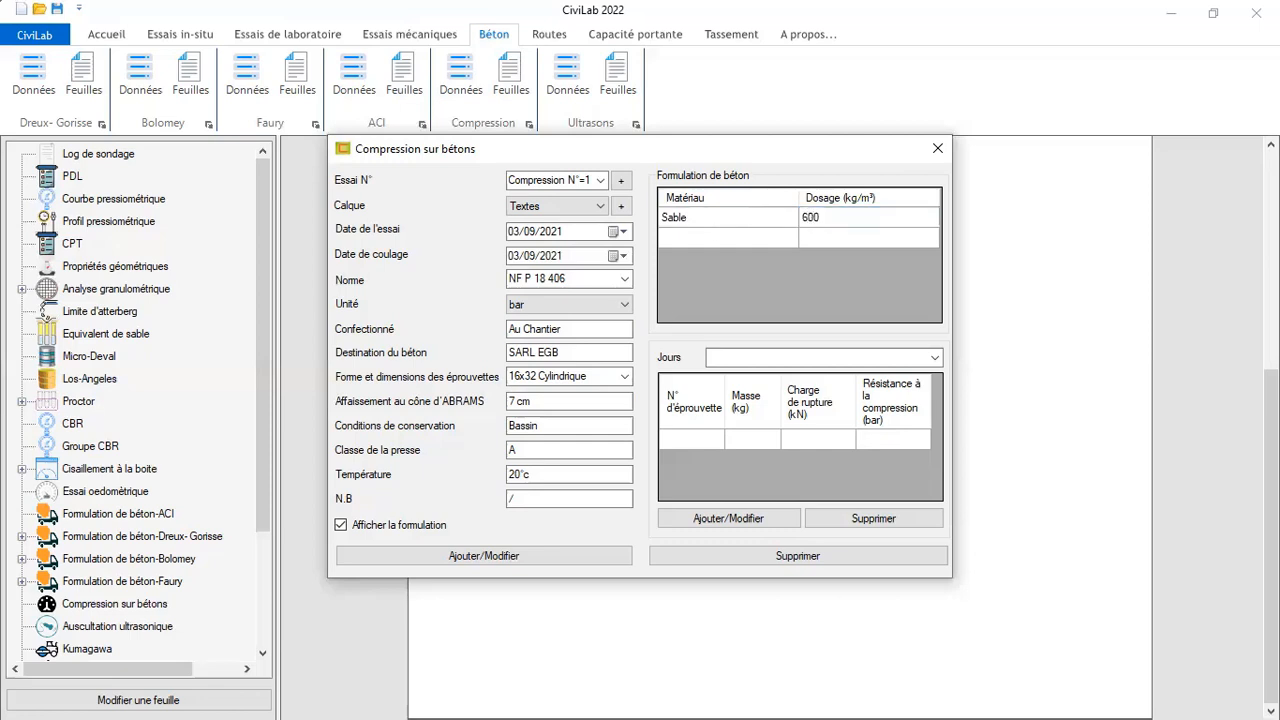
key("Tab")
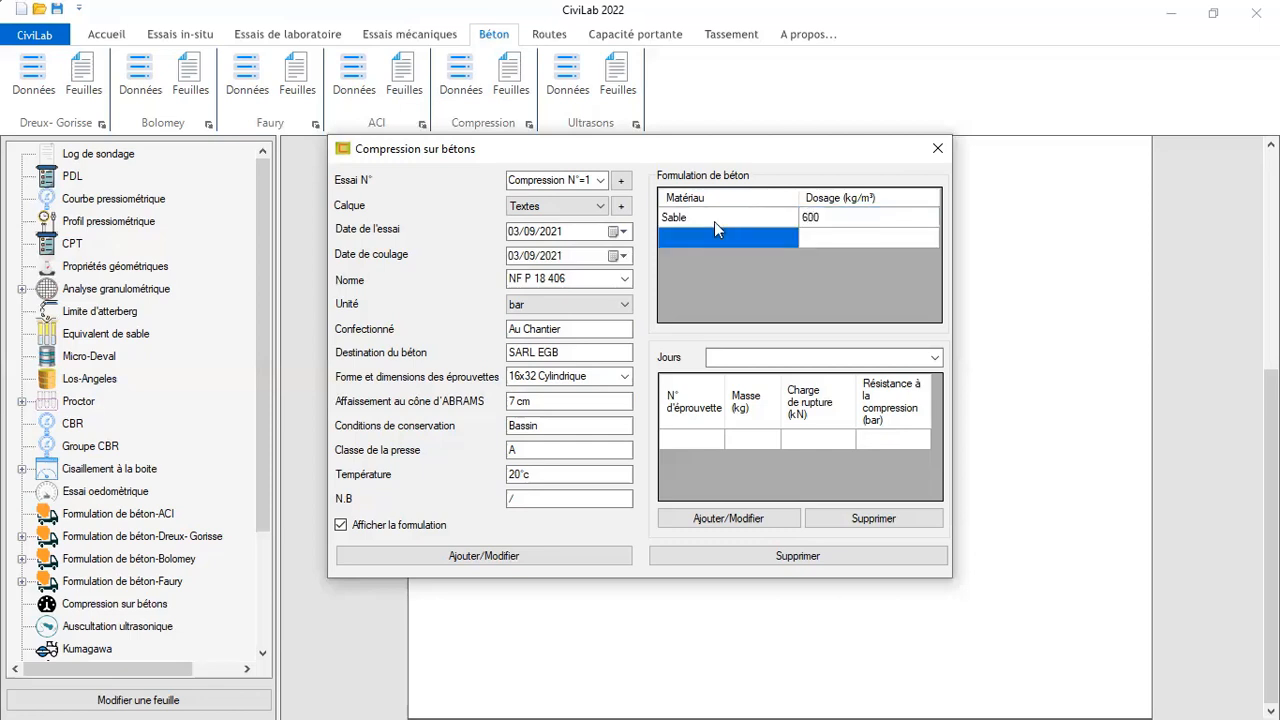
Add Gravier 8/15 at 750 kg/m³ and Gravier 15/25 at 420 kg/m³ to the concrete formulation
type("G")
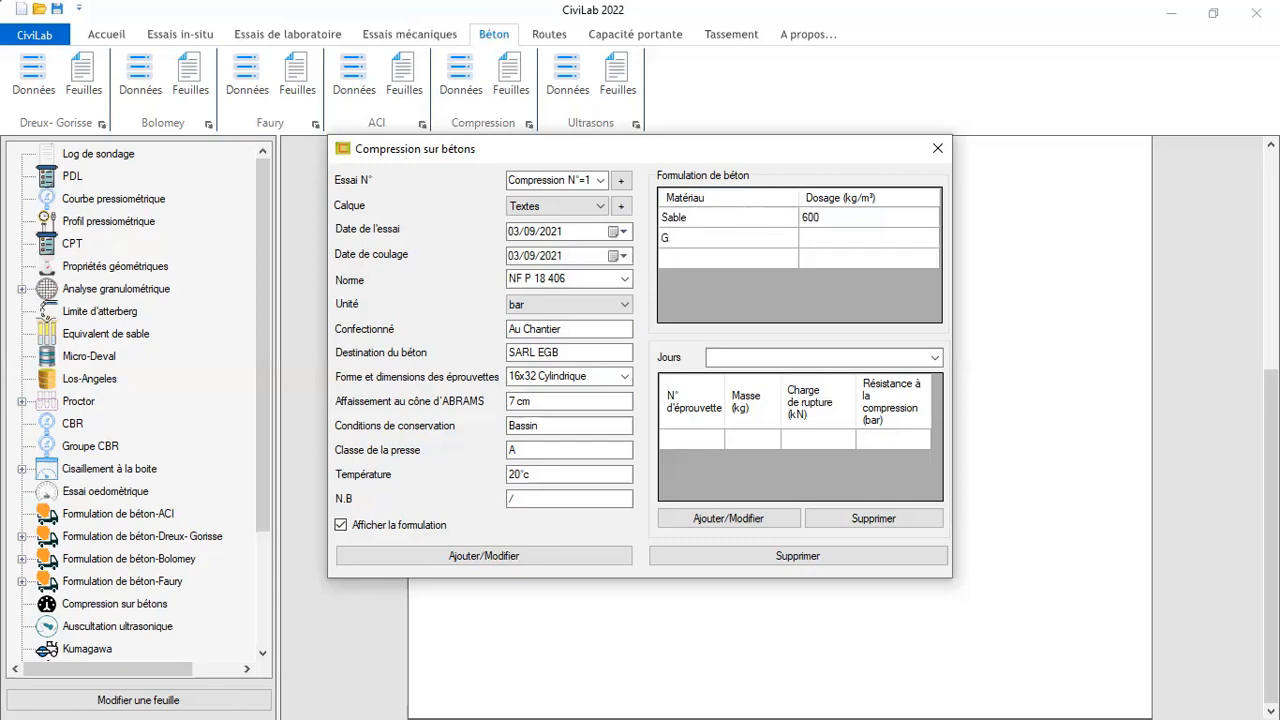
type("ravier 8/15")
key("Tab")
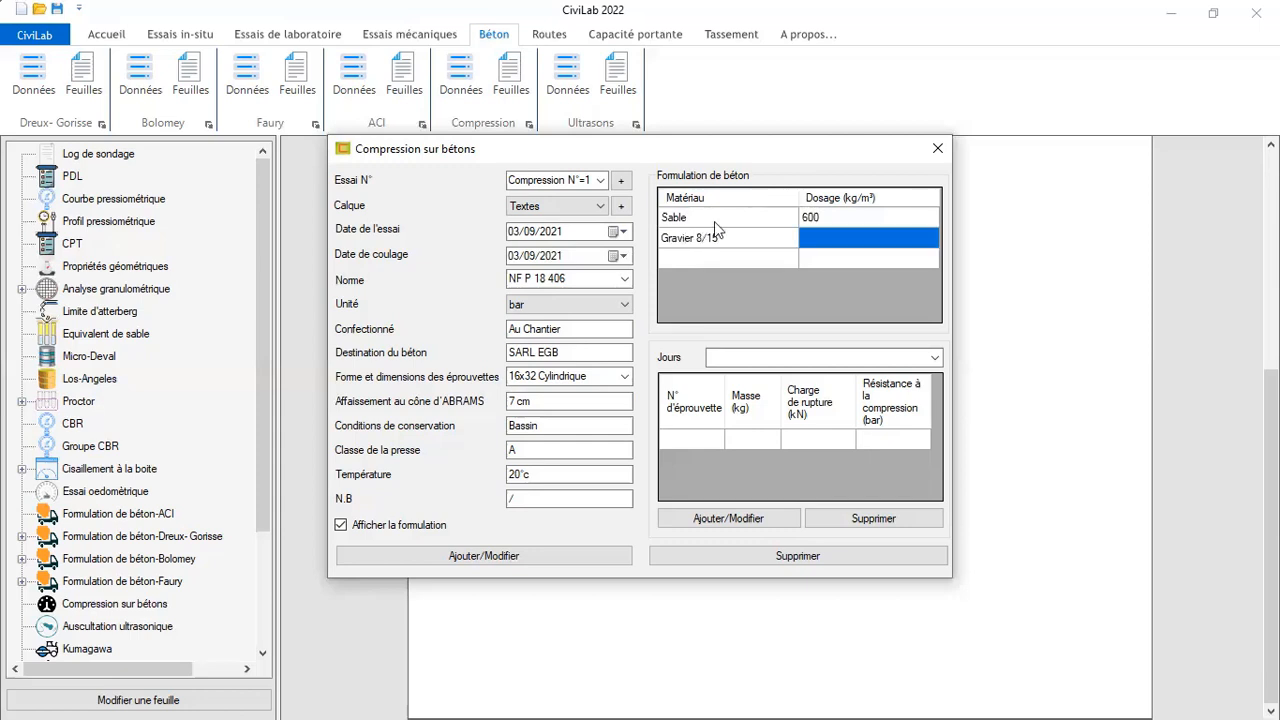
type("750")
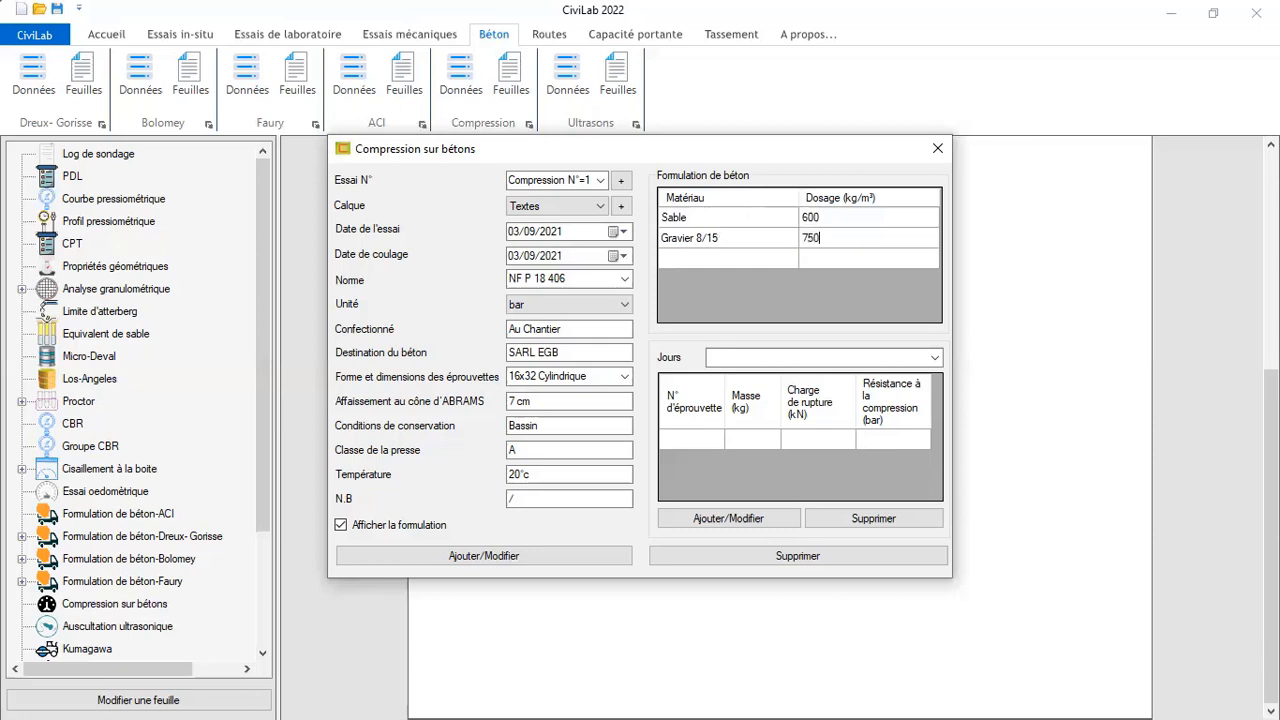
key("Tab")
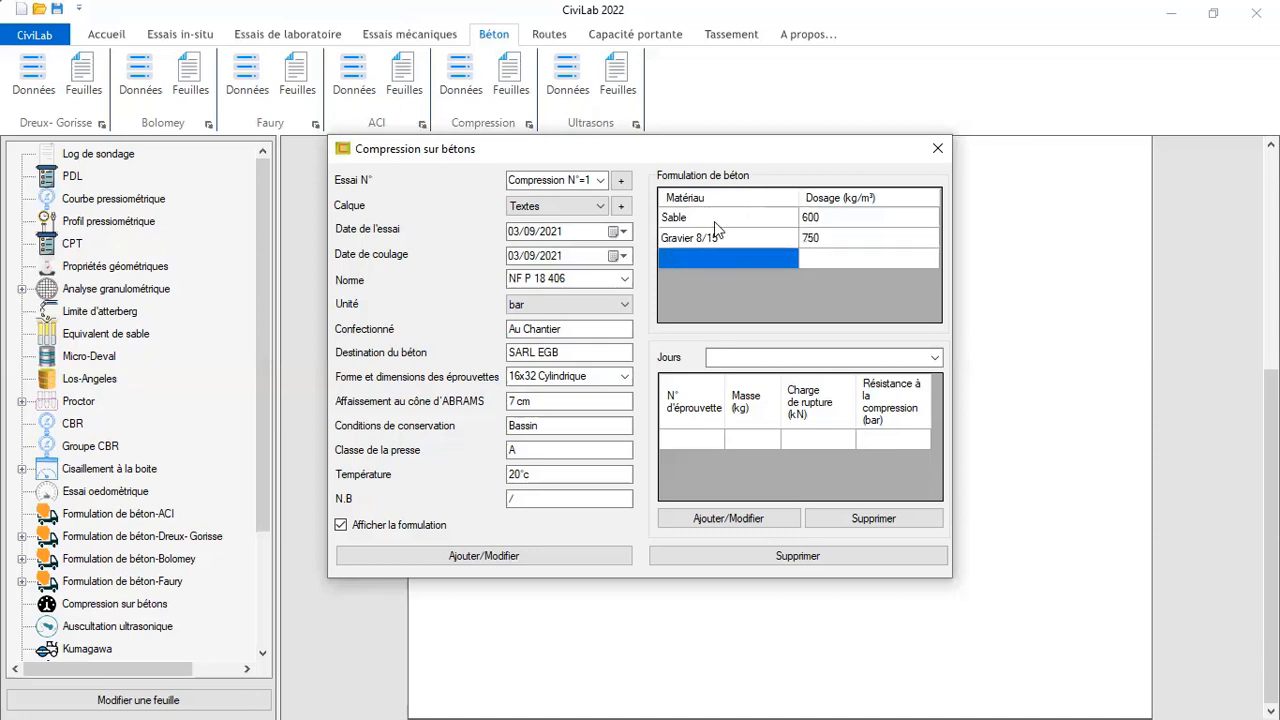
type("Gra")
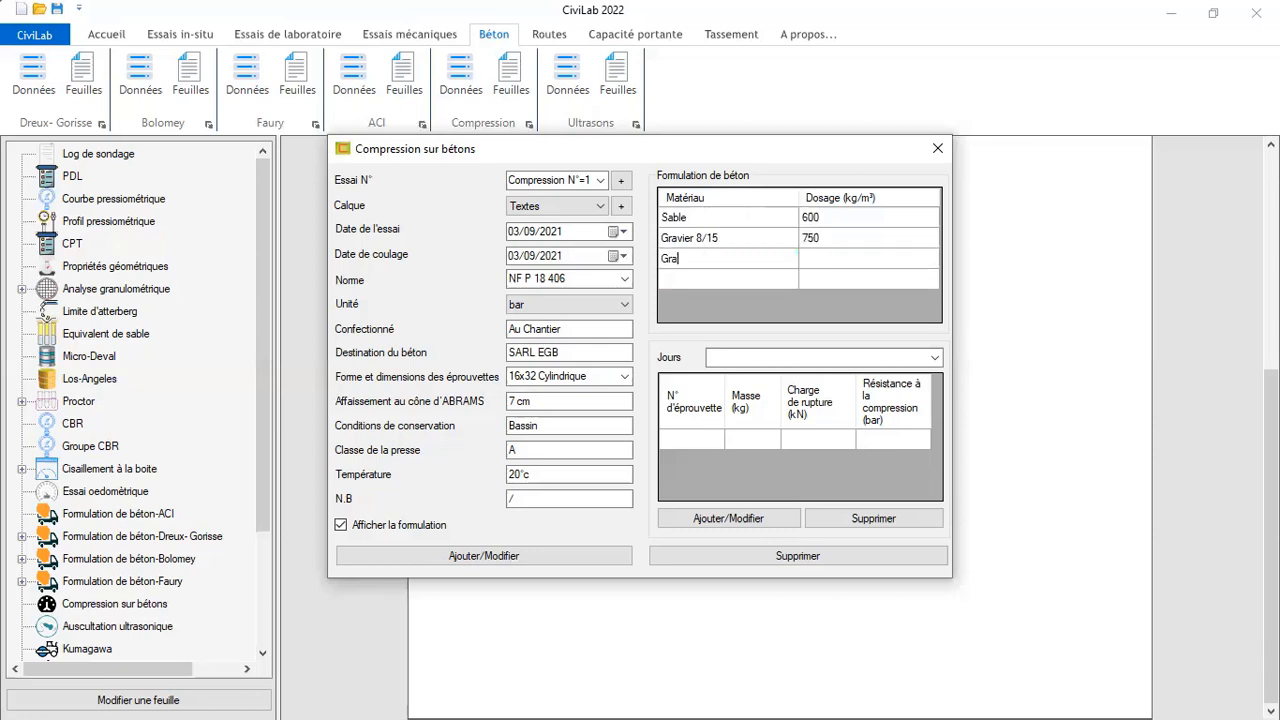
type("vier 15/25")
key("Tab")
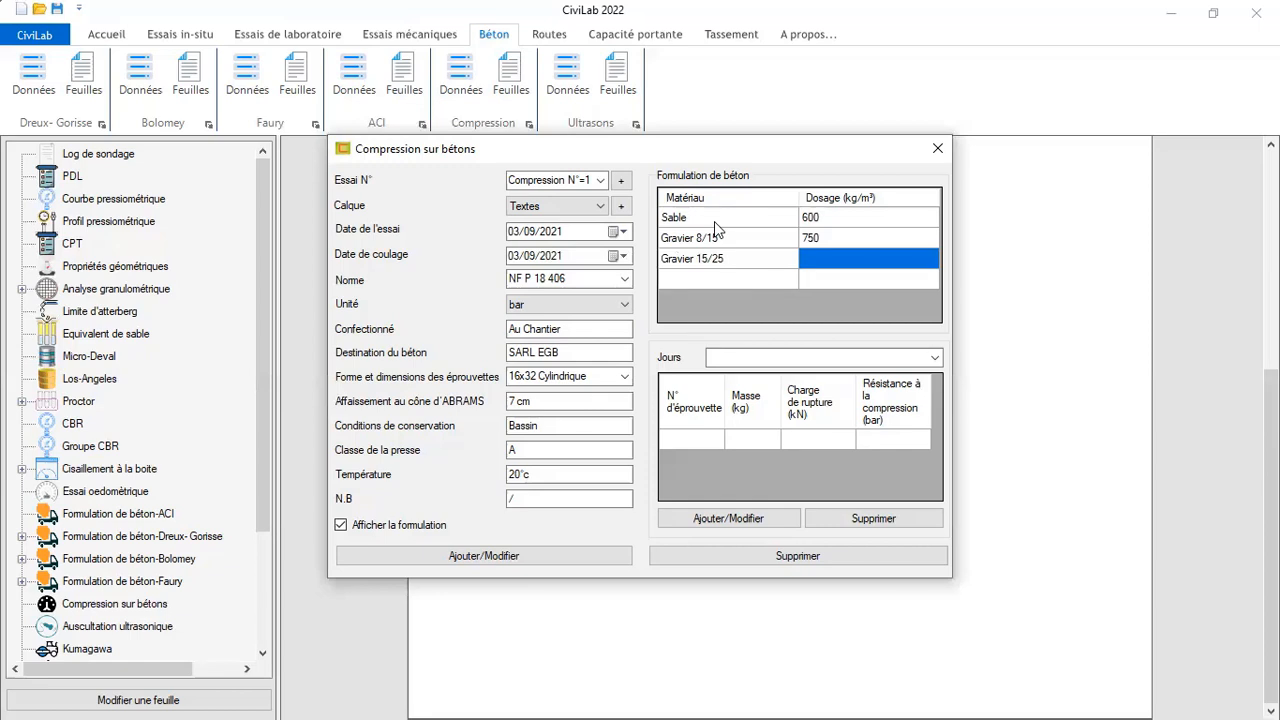
type("420")
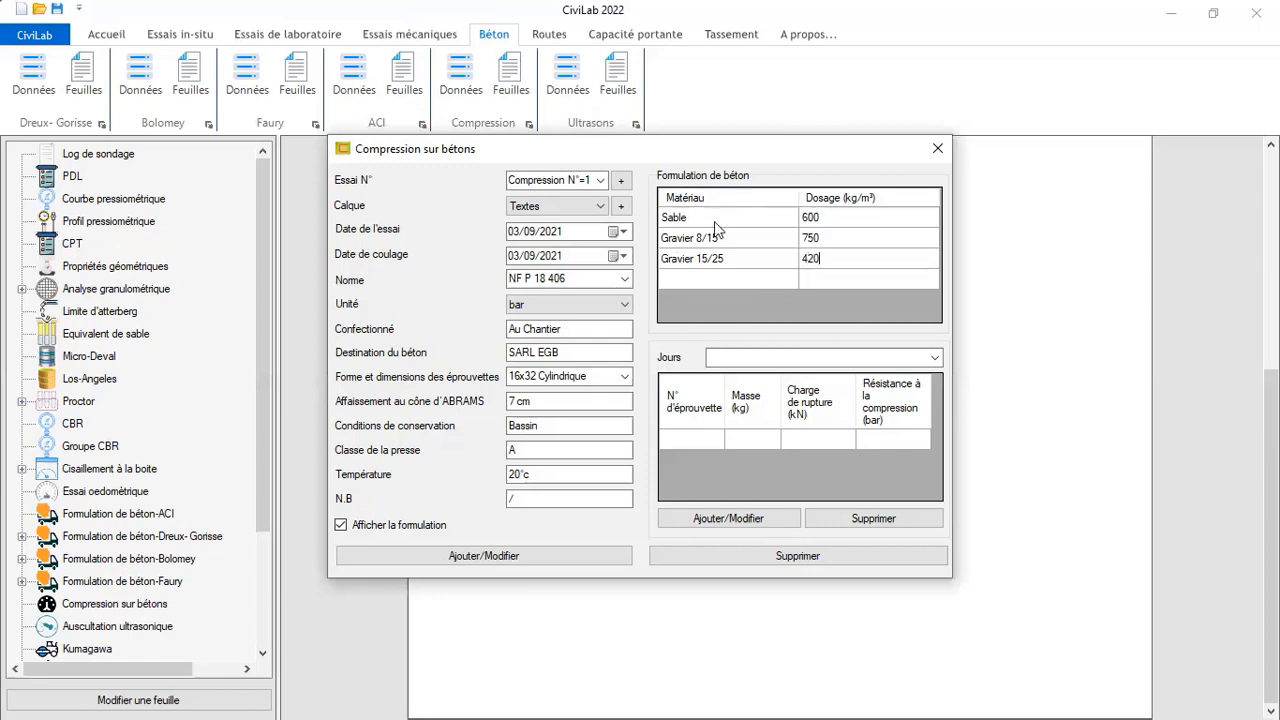
key("Tab")
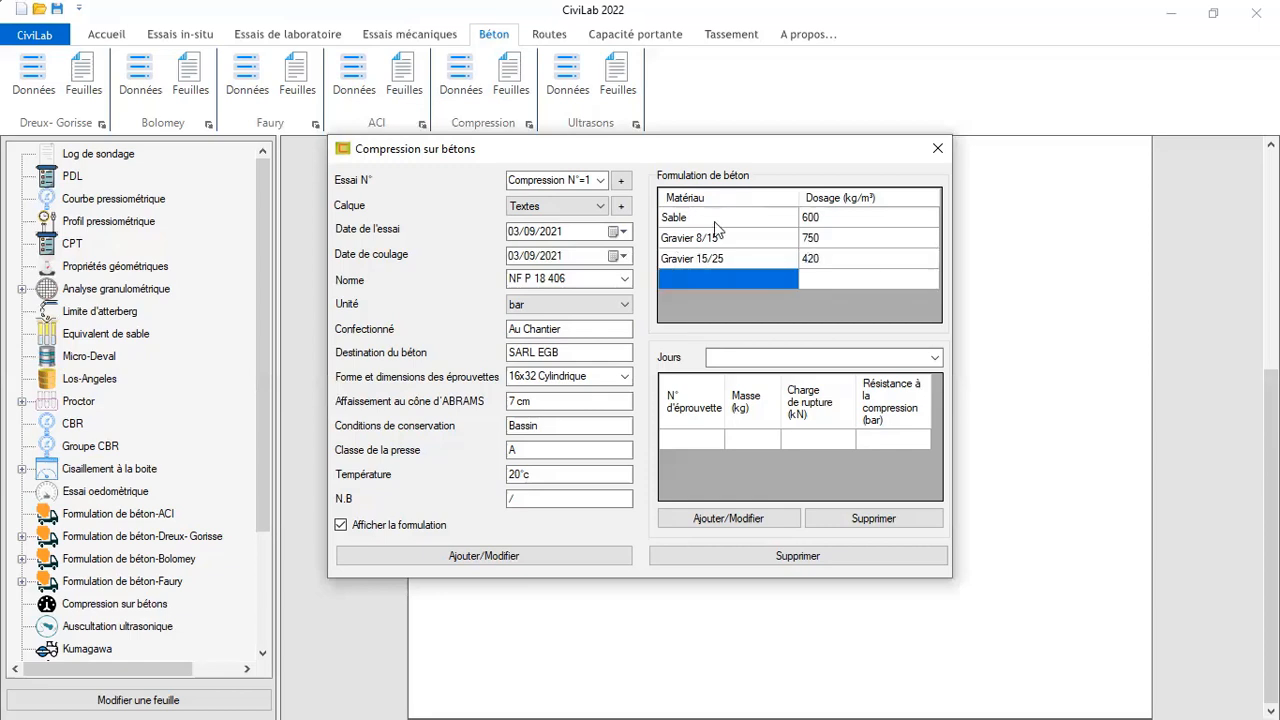
Add Ciment at 350 kg/m³ and Eau at 220 kg/m³ to the concrete formulation
type("C")
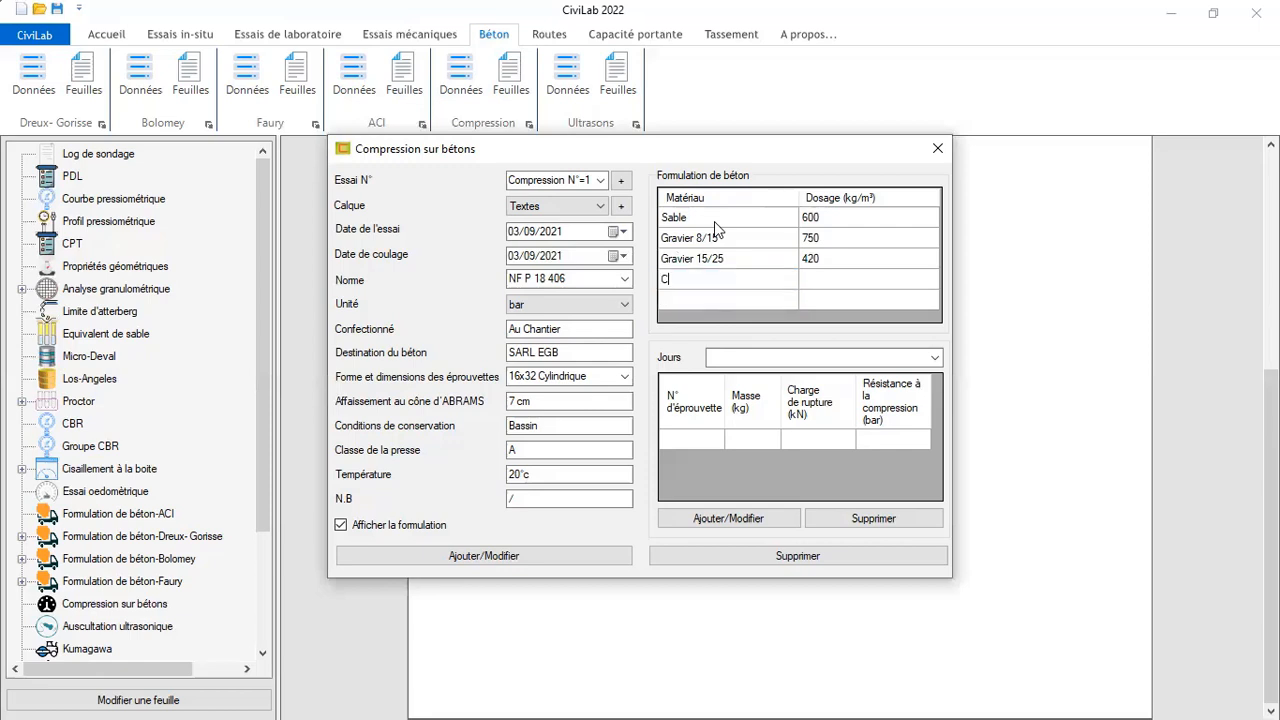
type("iment")
key("Tab")
type("350")
key("Return")
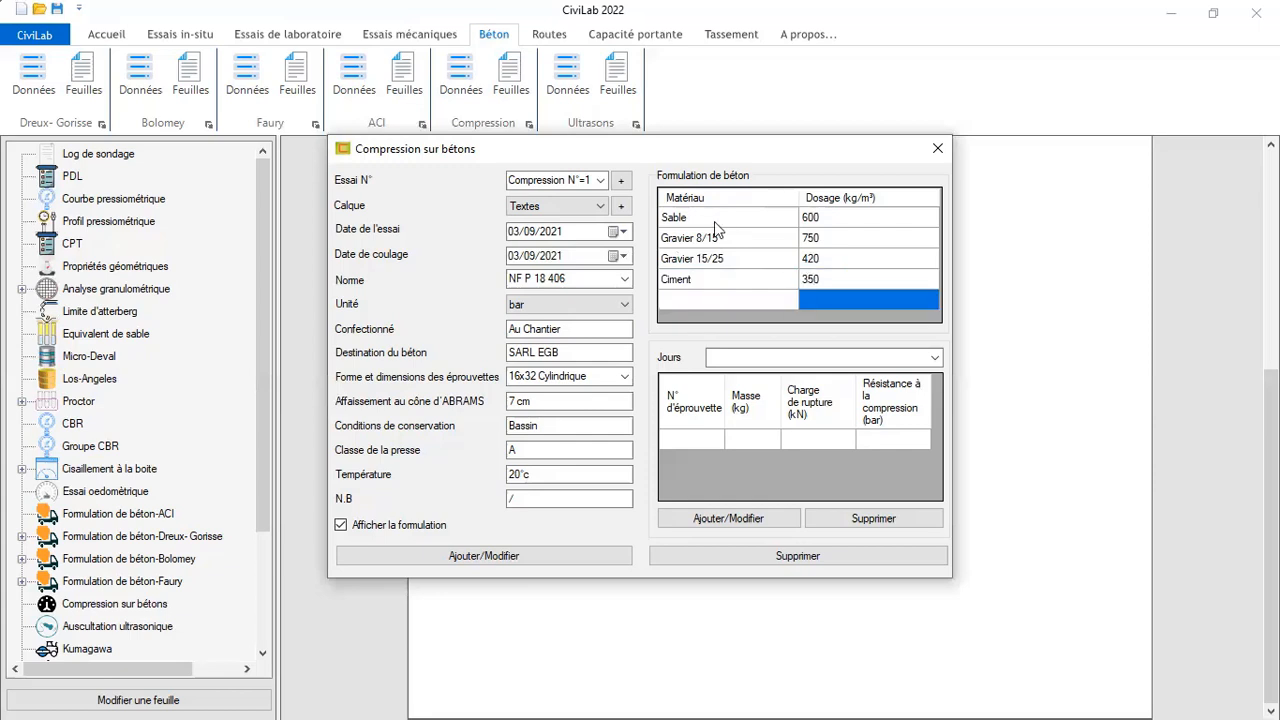
key("Left")
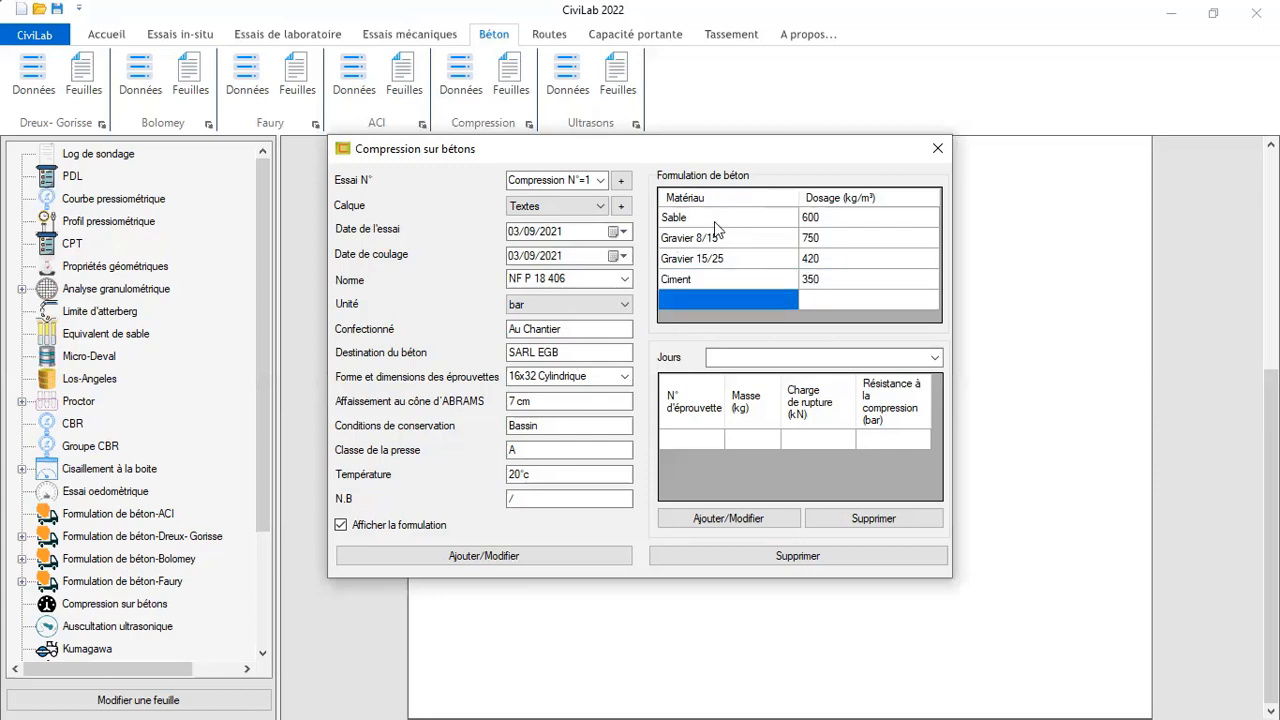
type("Eau")
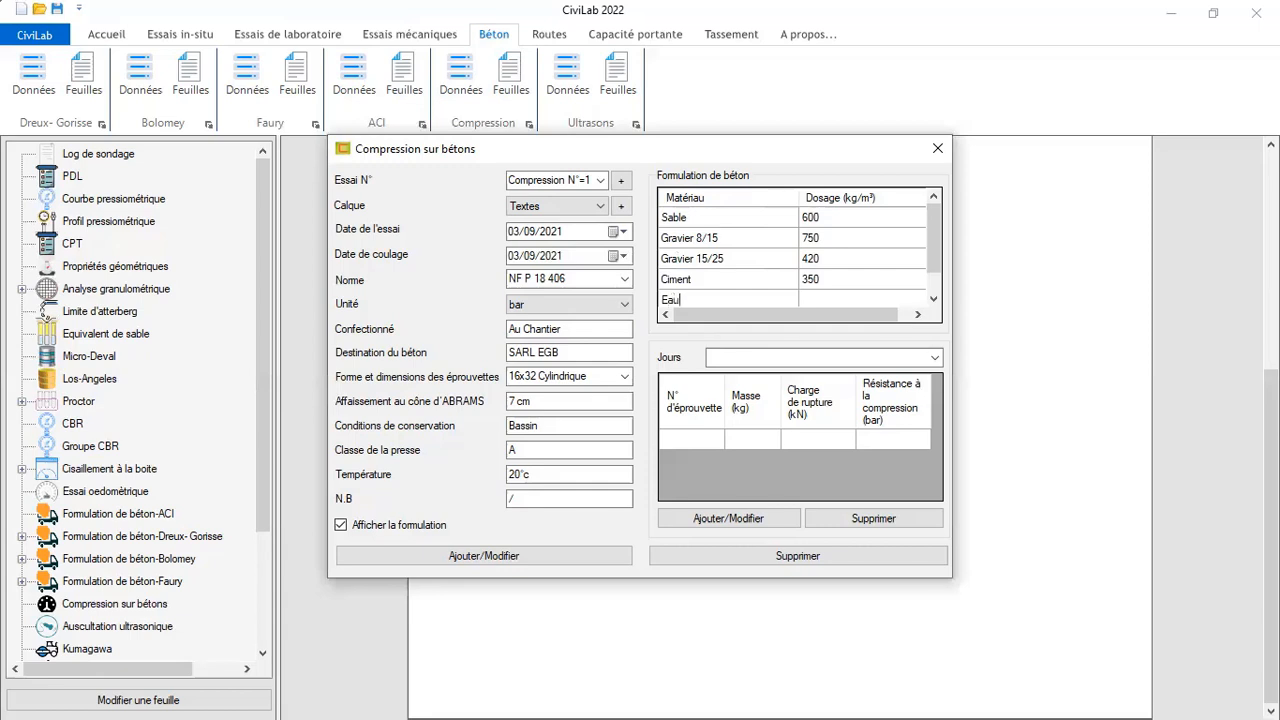
key("Tab")
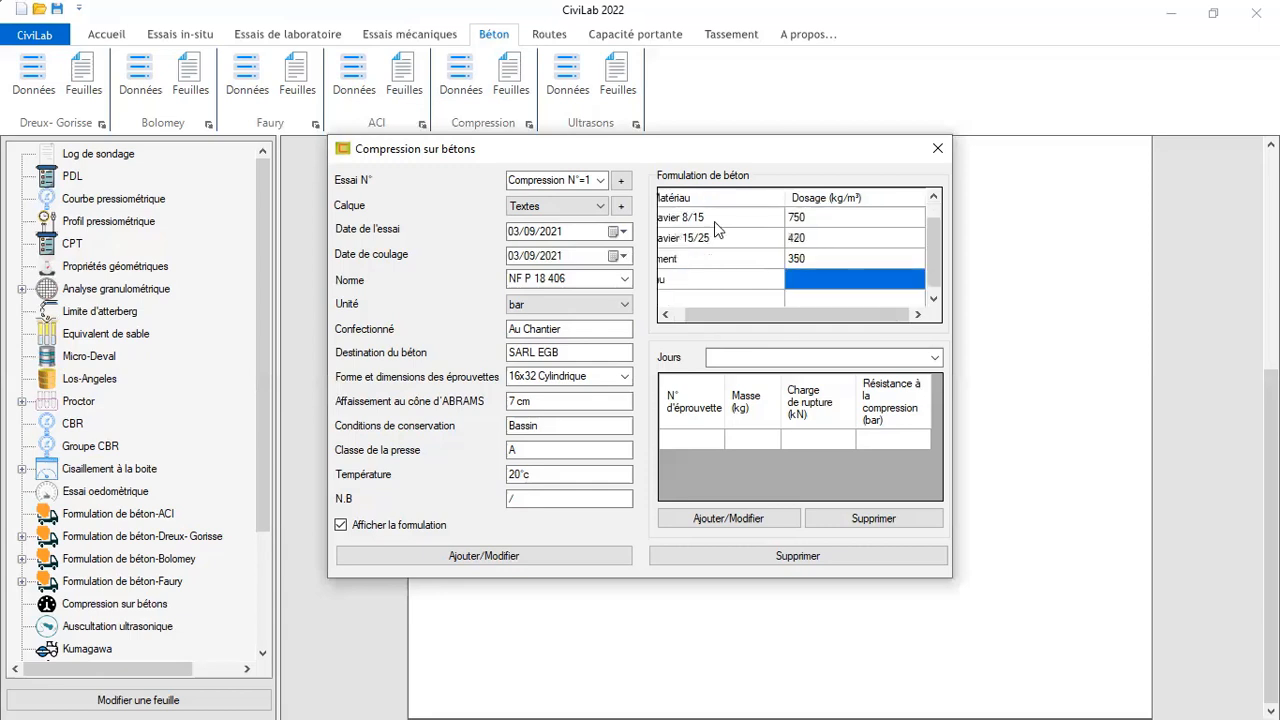
type("220")
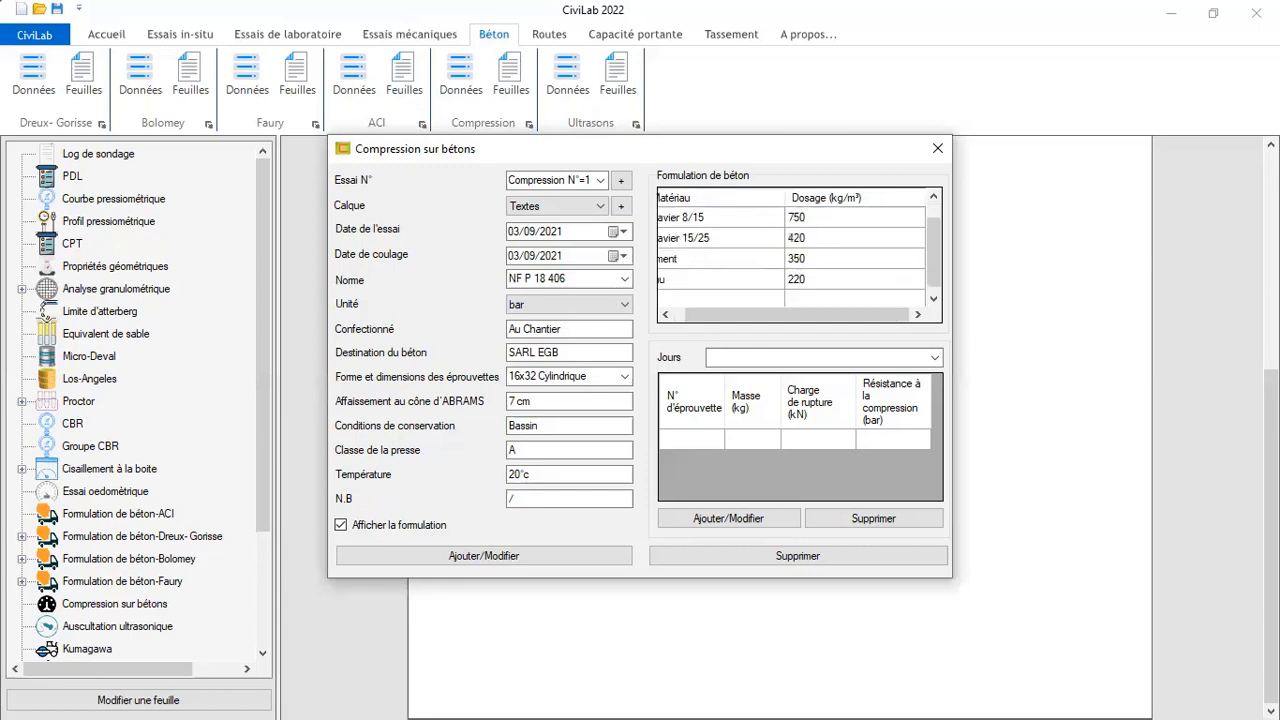
key("Return")
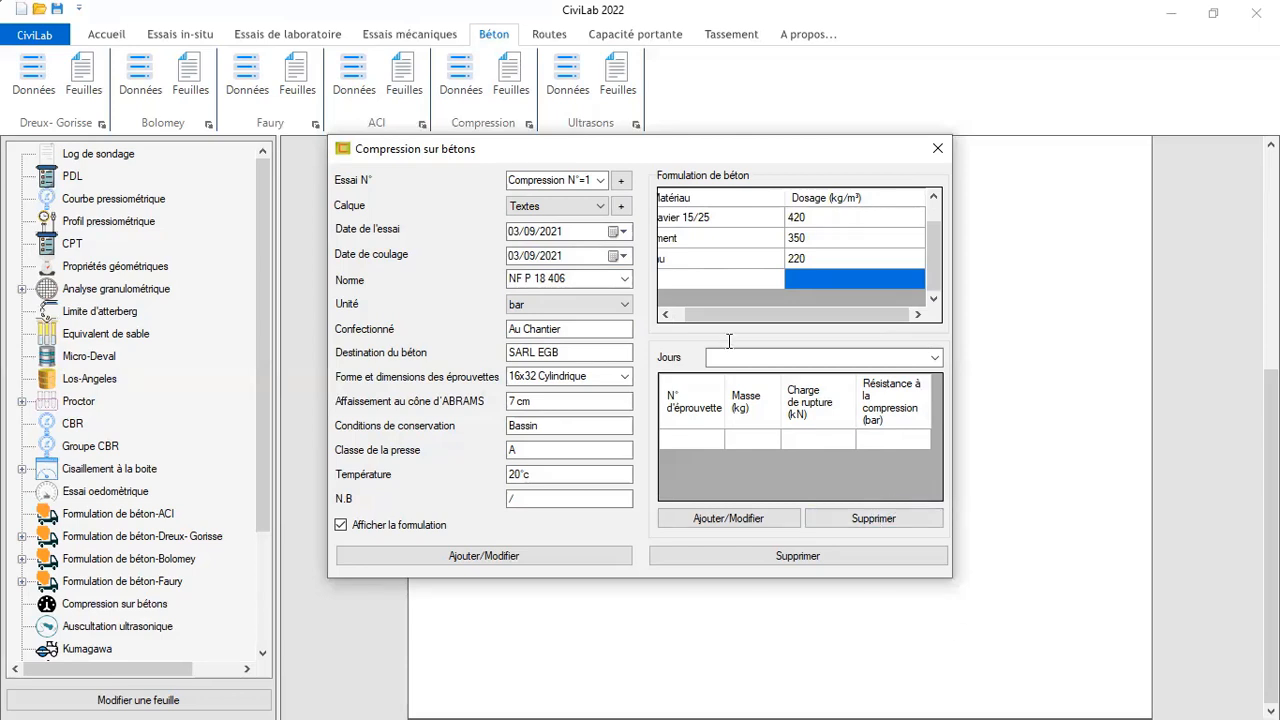
left_click_drag(697, 316, 678, 318)
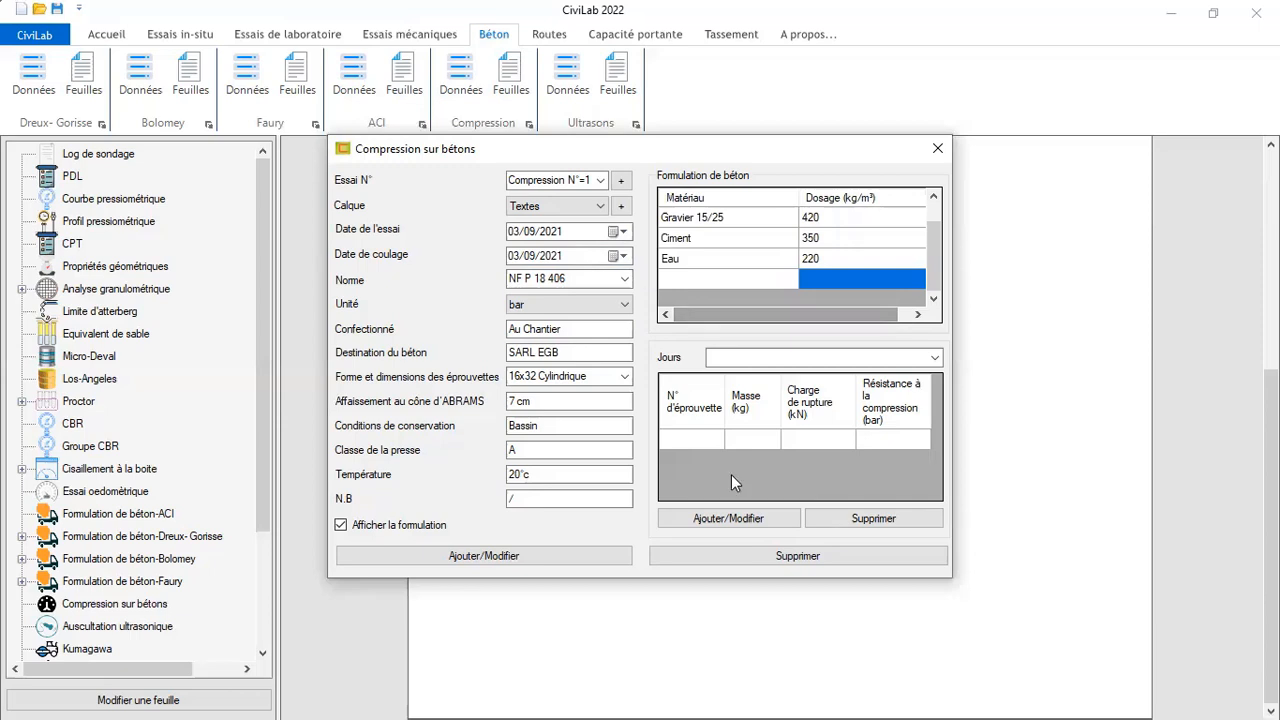
Set the specimens' age to 7 days
left_click(714, 444)
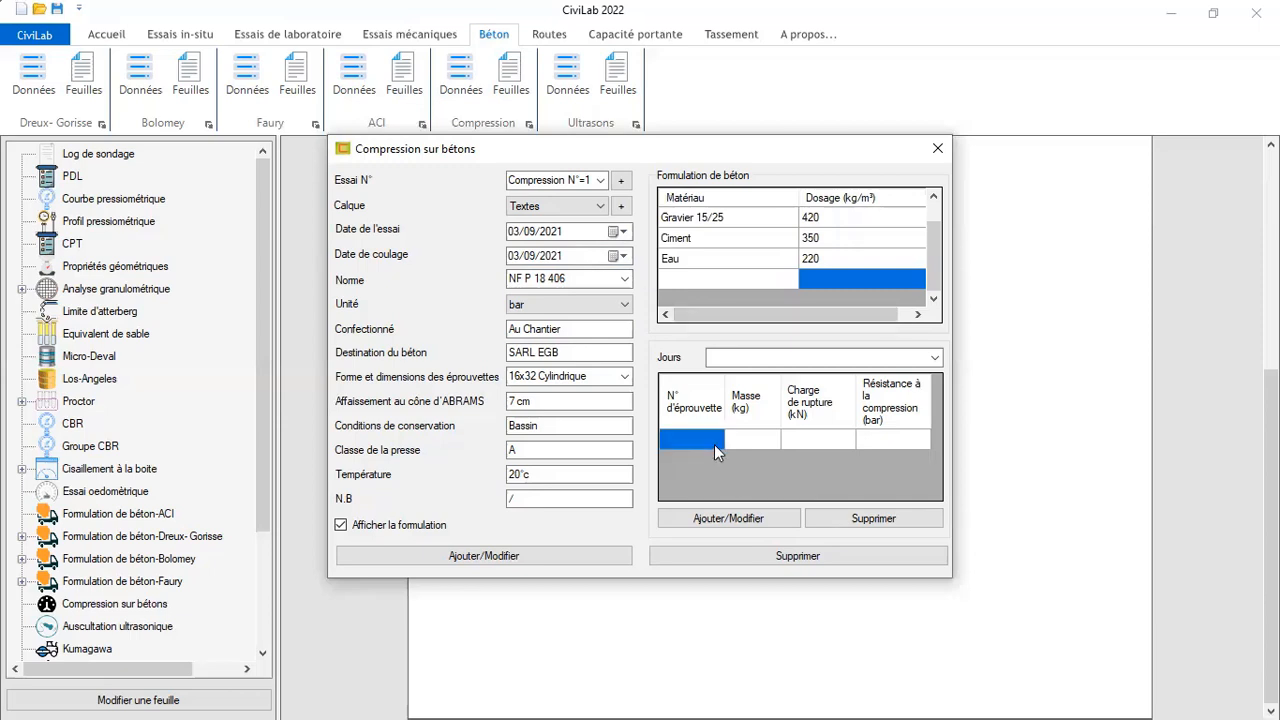
left_click(935, 358)
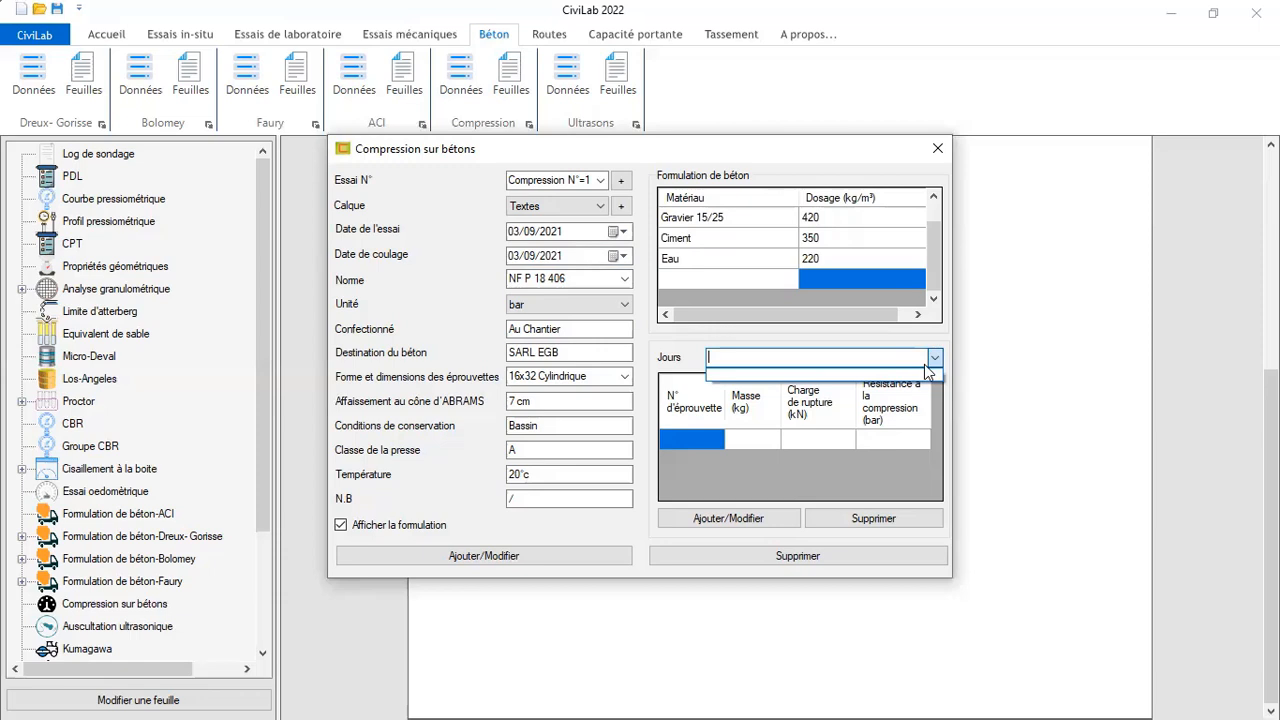
type("7")
left_click(679, 440)
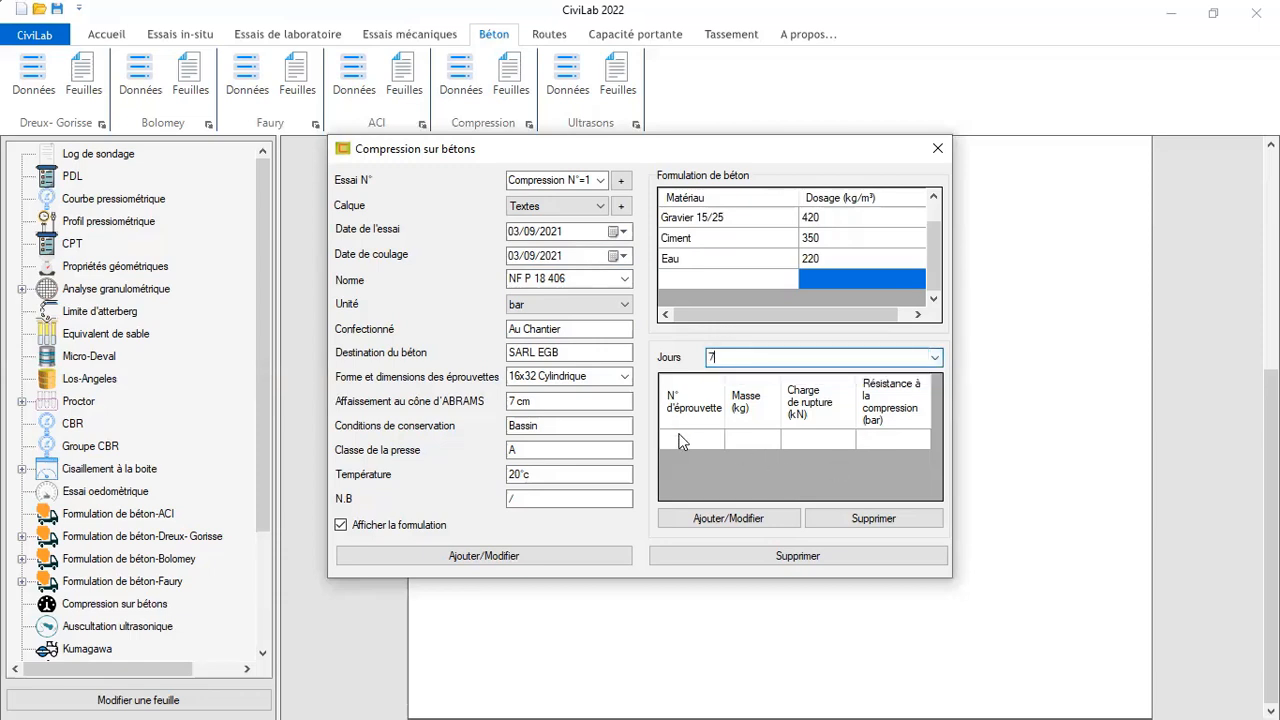
type("1")
key("BackSpace")
Enter specimen 1 with a mass of 15.2 kg and a breaking load of 360 kN
left_click(695, 443)
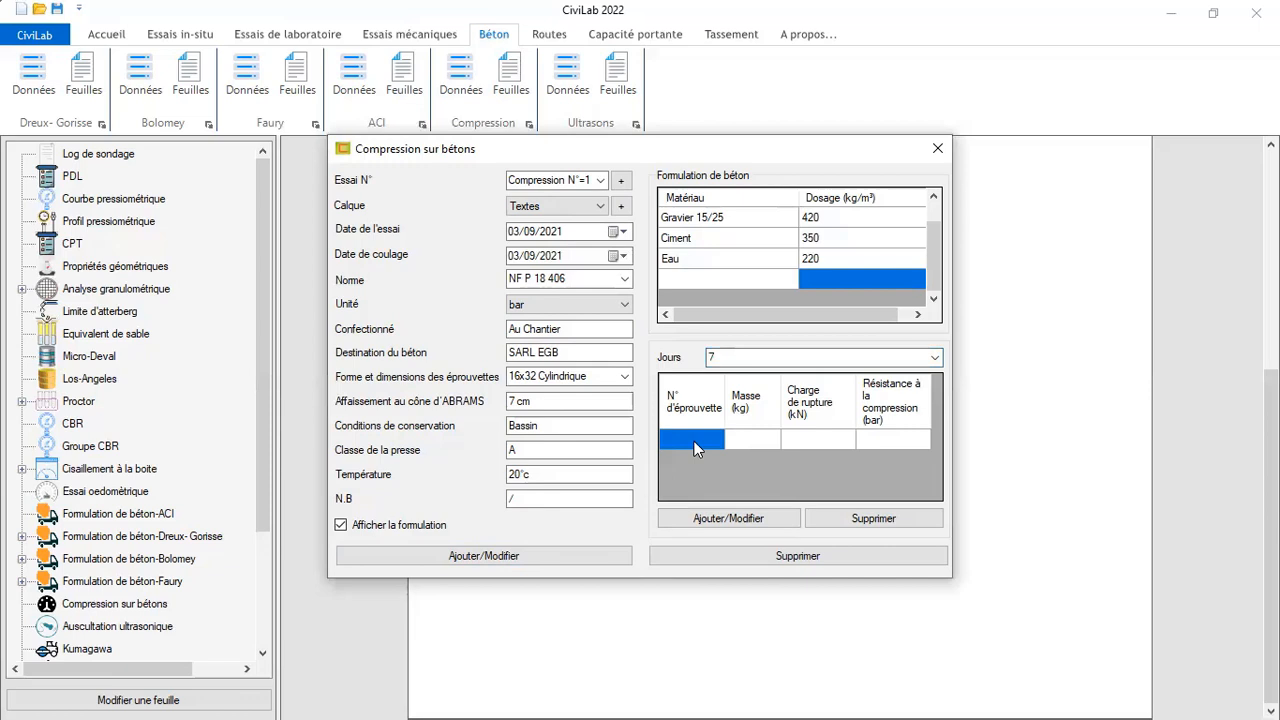
left_click(695, 442)
type("1")
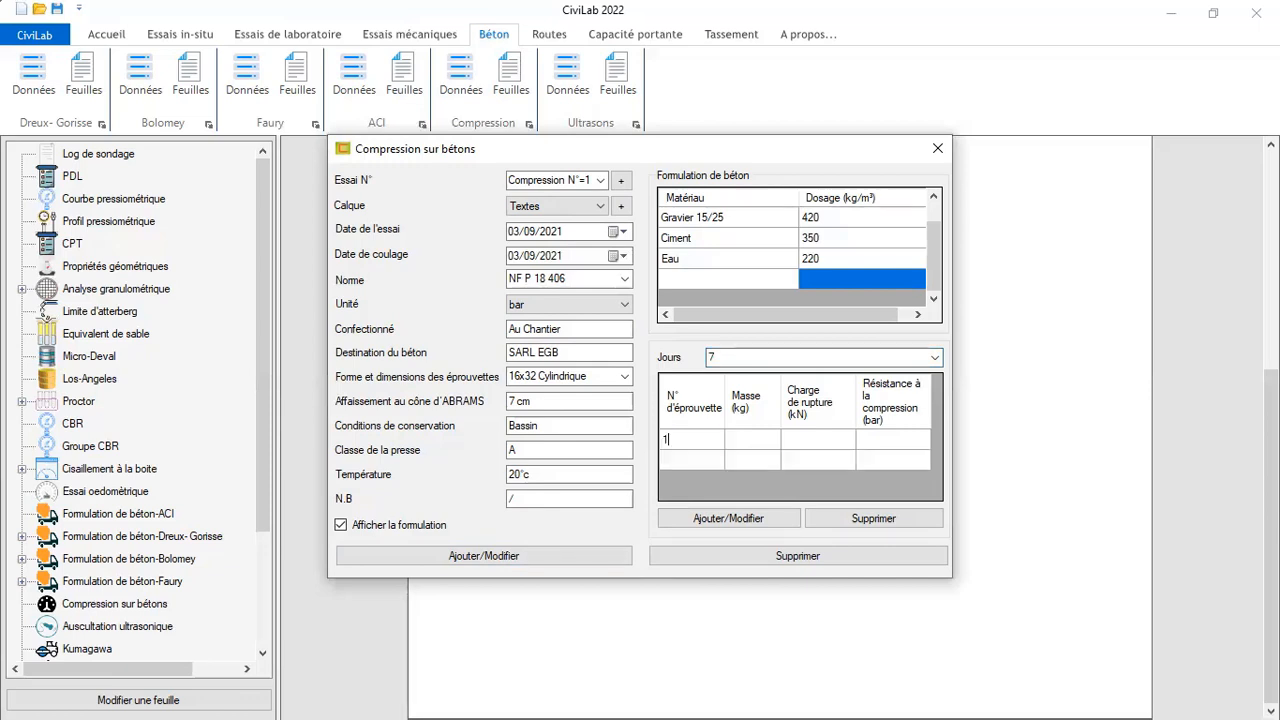
key("Tab")
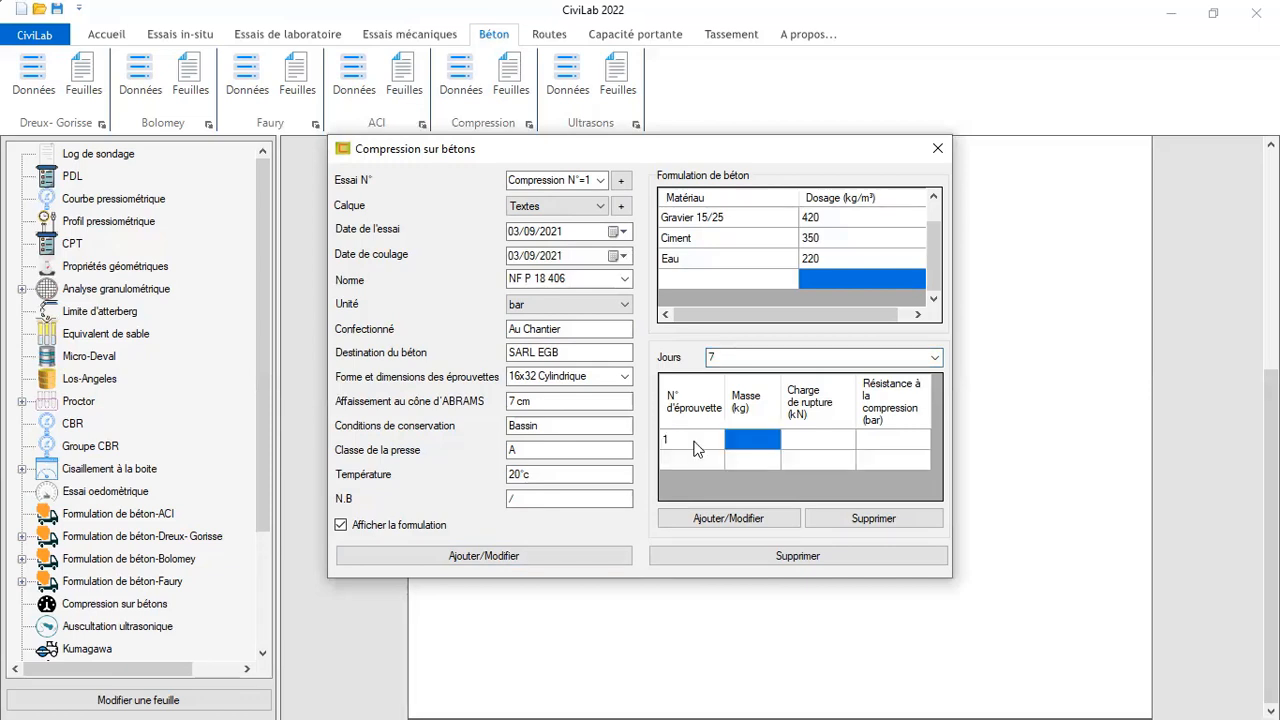
type("15.2")
key("Tab")
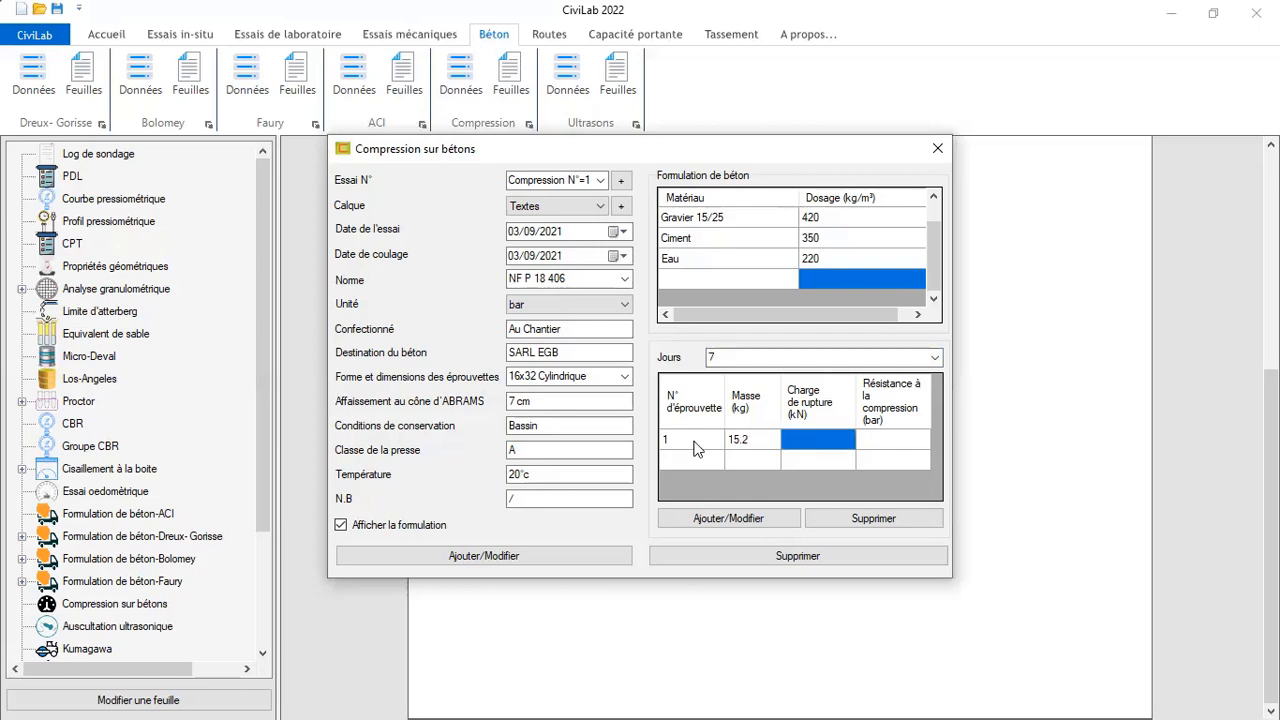
type("360")
key("Tab")
Enter specimen 2 with a mass of 15.09 kg and a breaking load of 380 kN
key("Return")
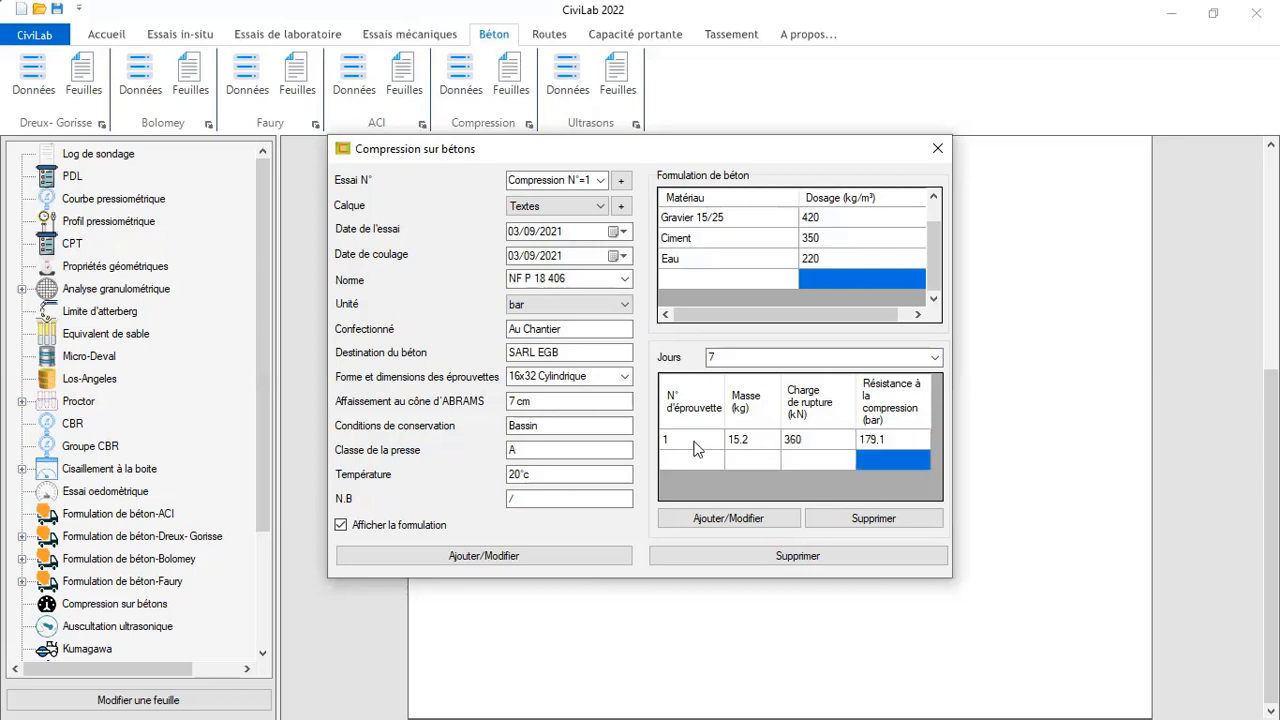
key("Left")
key("Left")
key("Left")
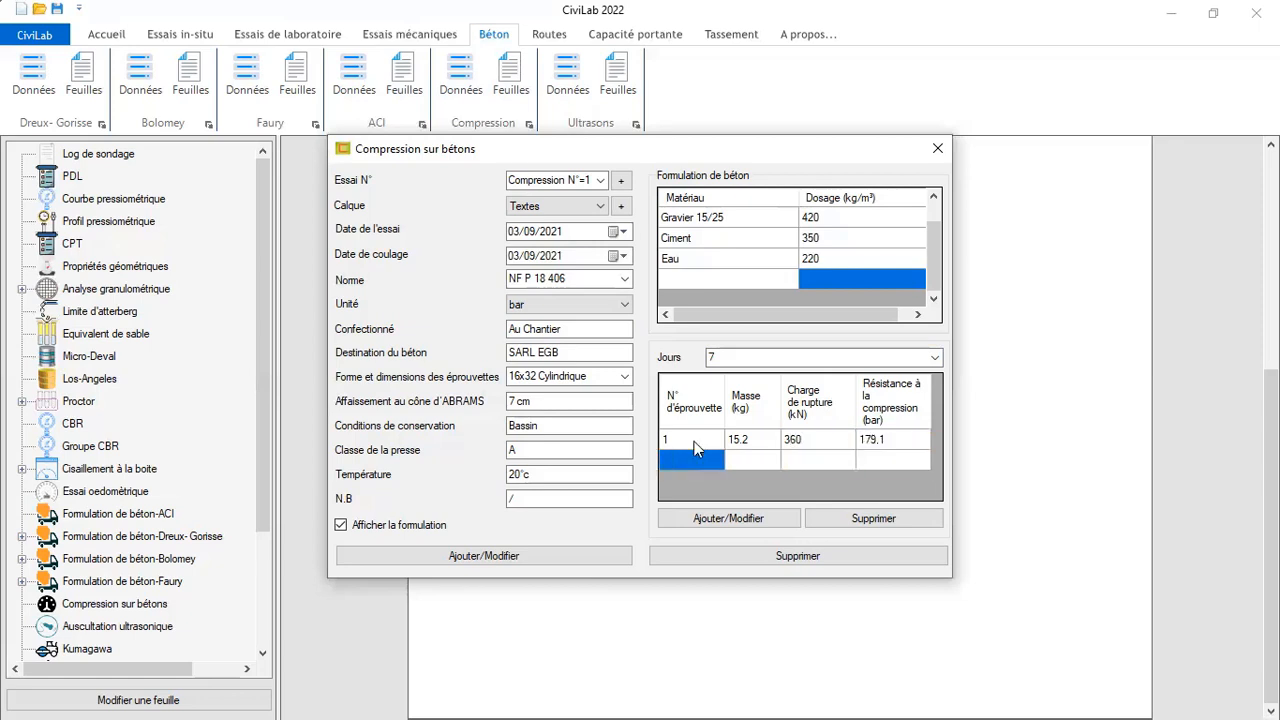
type("2")
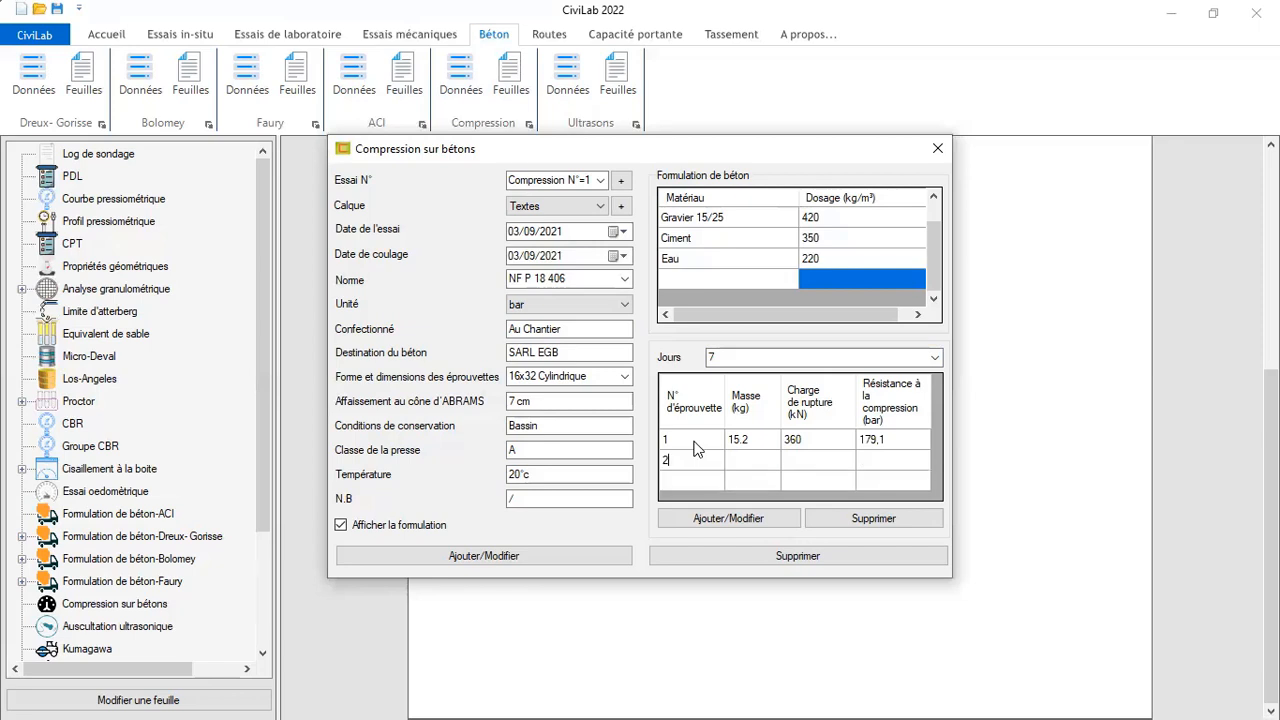
key("Tab")
type("15.09")
key("Tab")
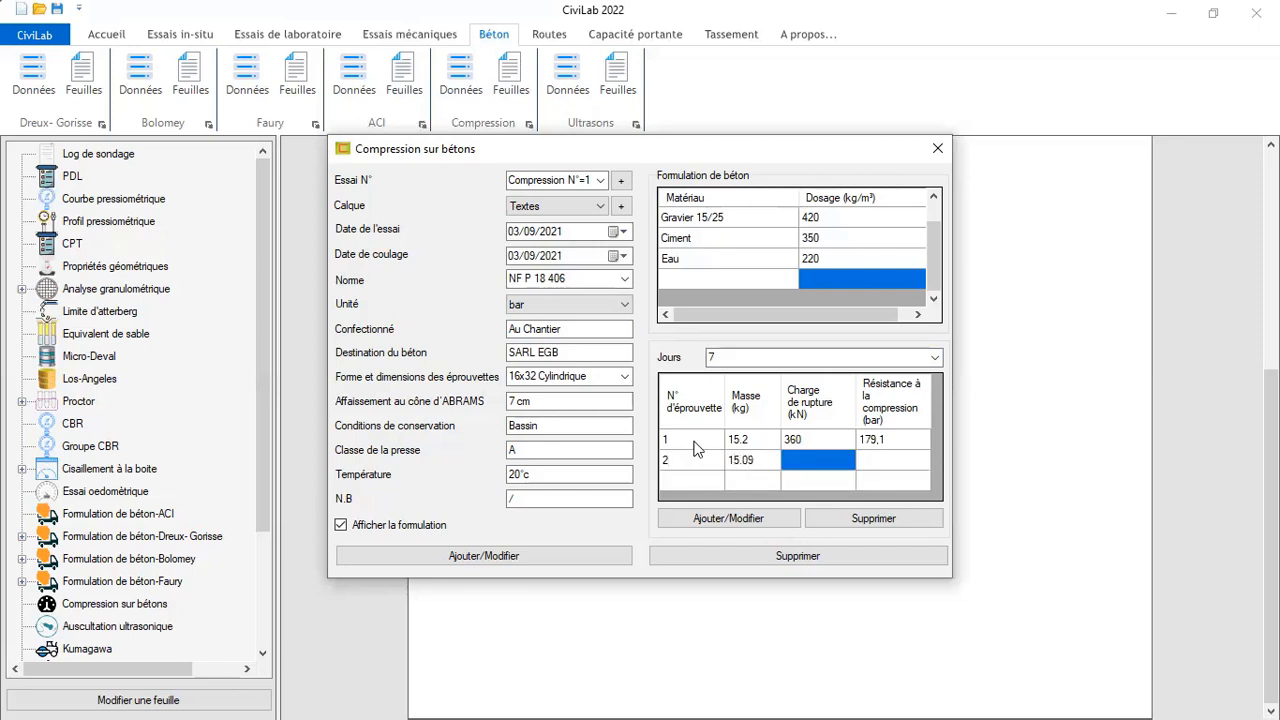
type("380")
key("Tab")
Enter specimen 3 with a mass of 15.11 kg and a breaking load of 340 kN, and save the 7-day results
key("Down")
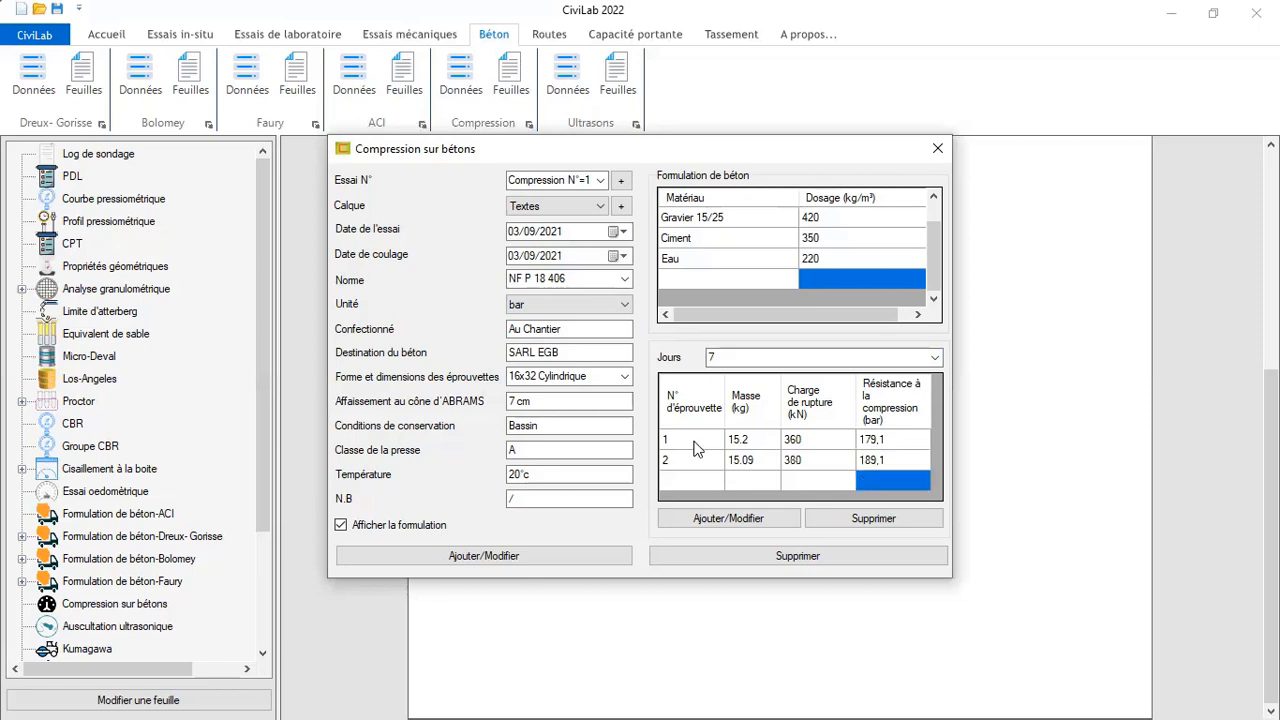
key("Left")
key("Left")
key("Left")
type("3")
key("Tab")
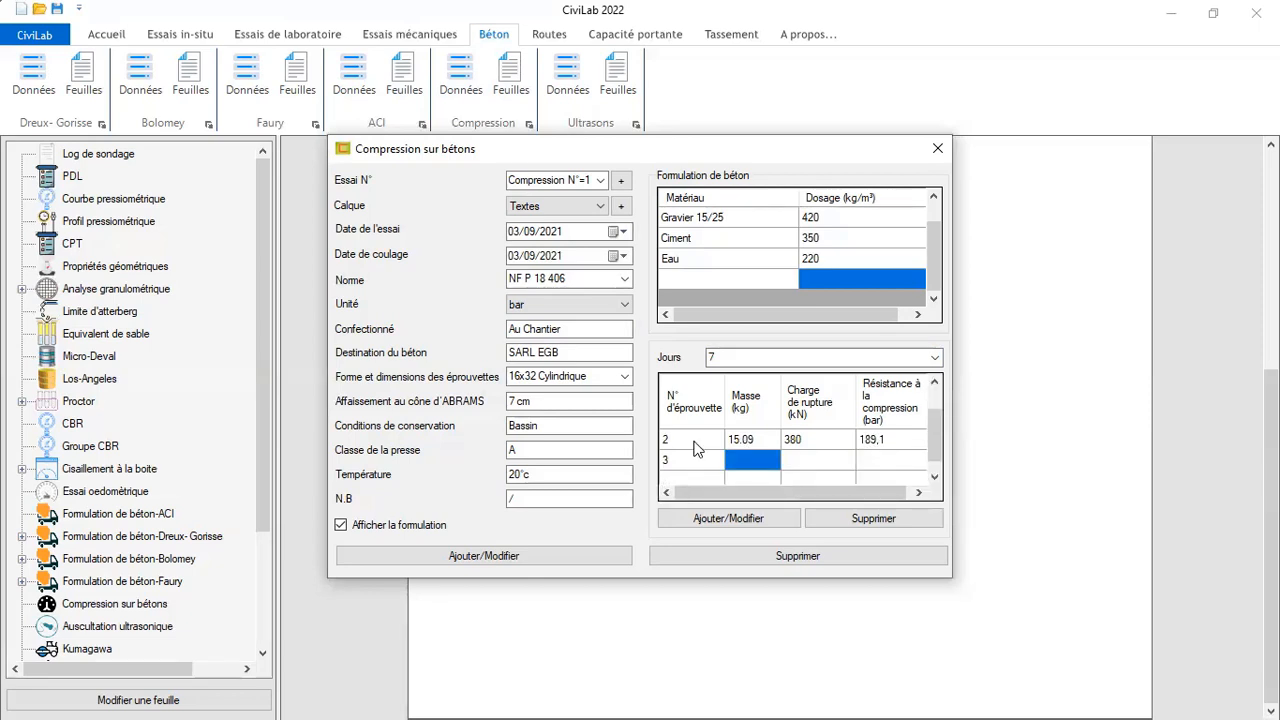
type("15.11")
key("Tab")
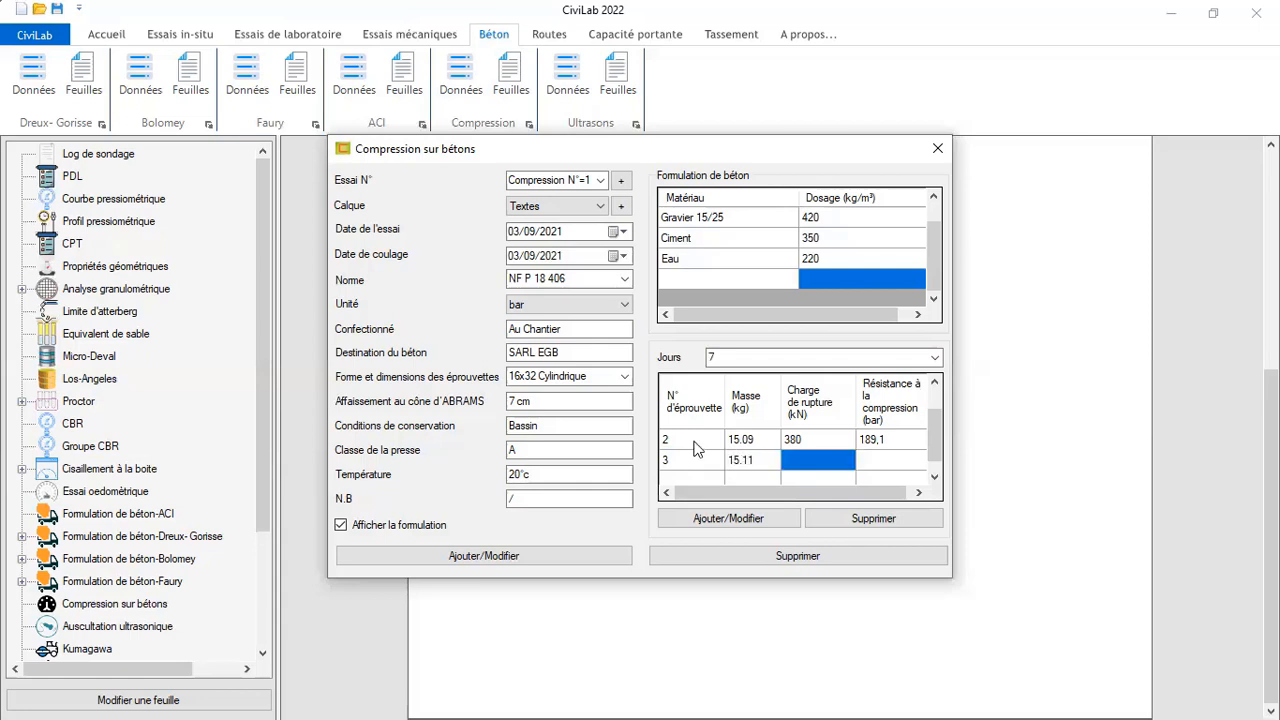
type("34")
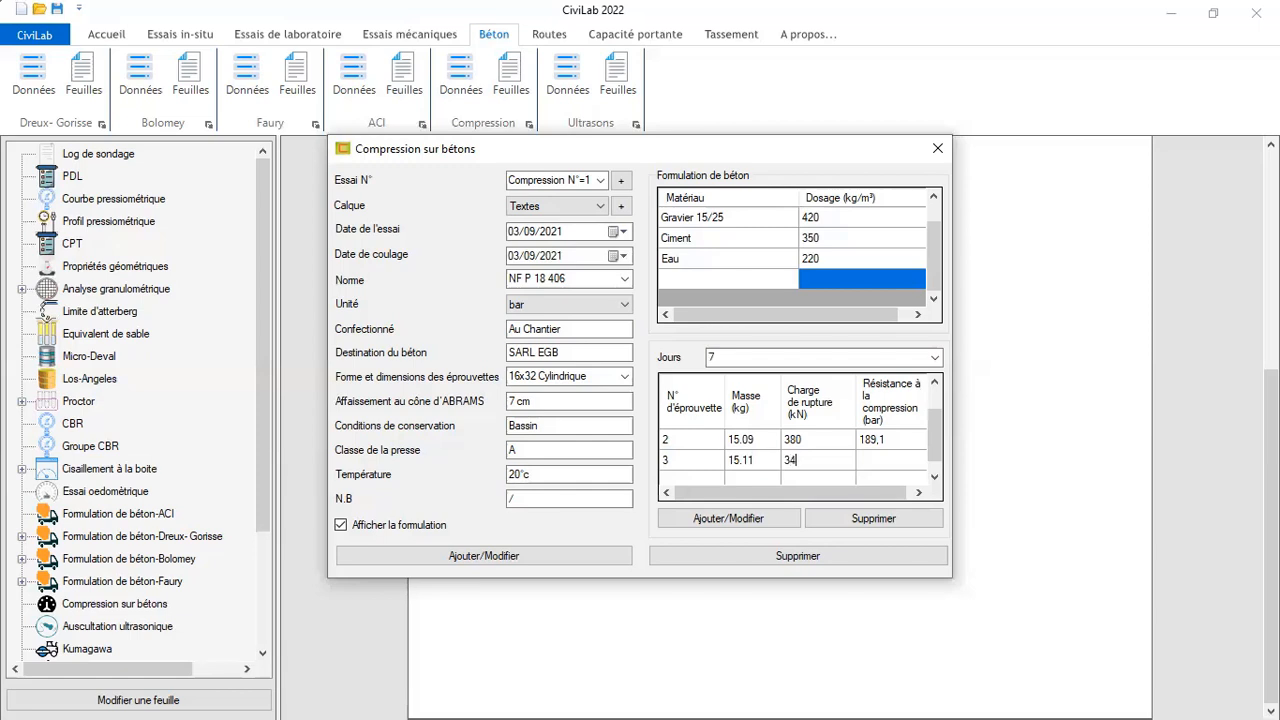
type("0")
key("Tab")
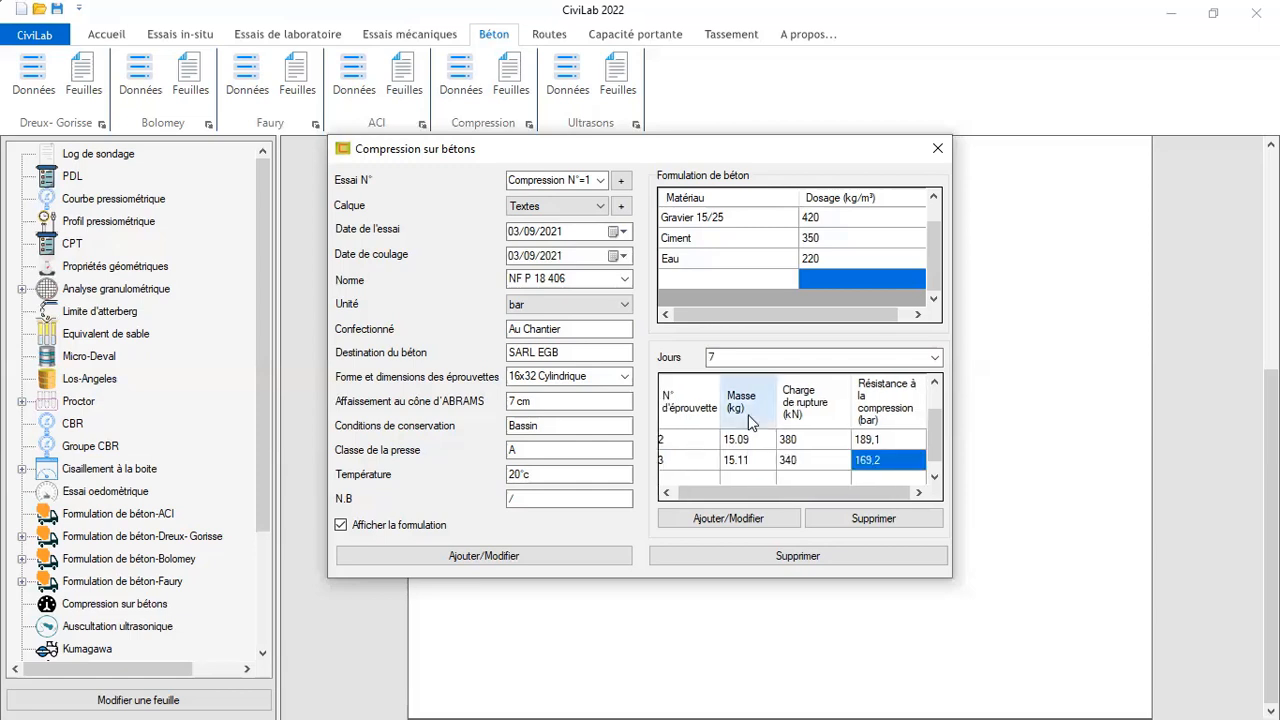
left_click(736, 515)
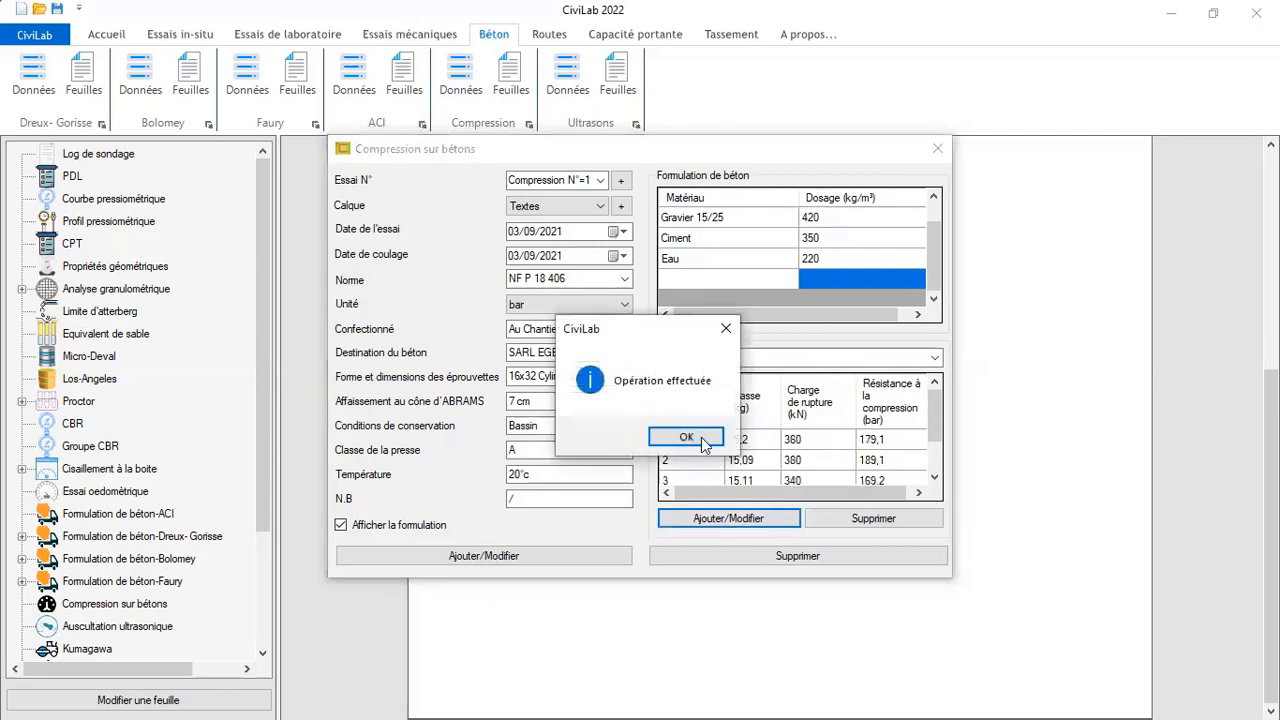
left_click(697, 440)
Set the specimens' age to 28 days for a new set of results
left_click(714, 358)
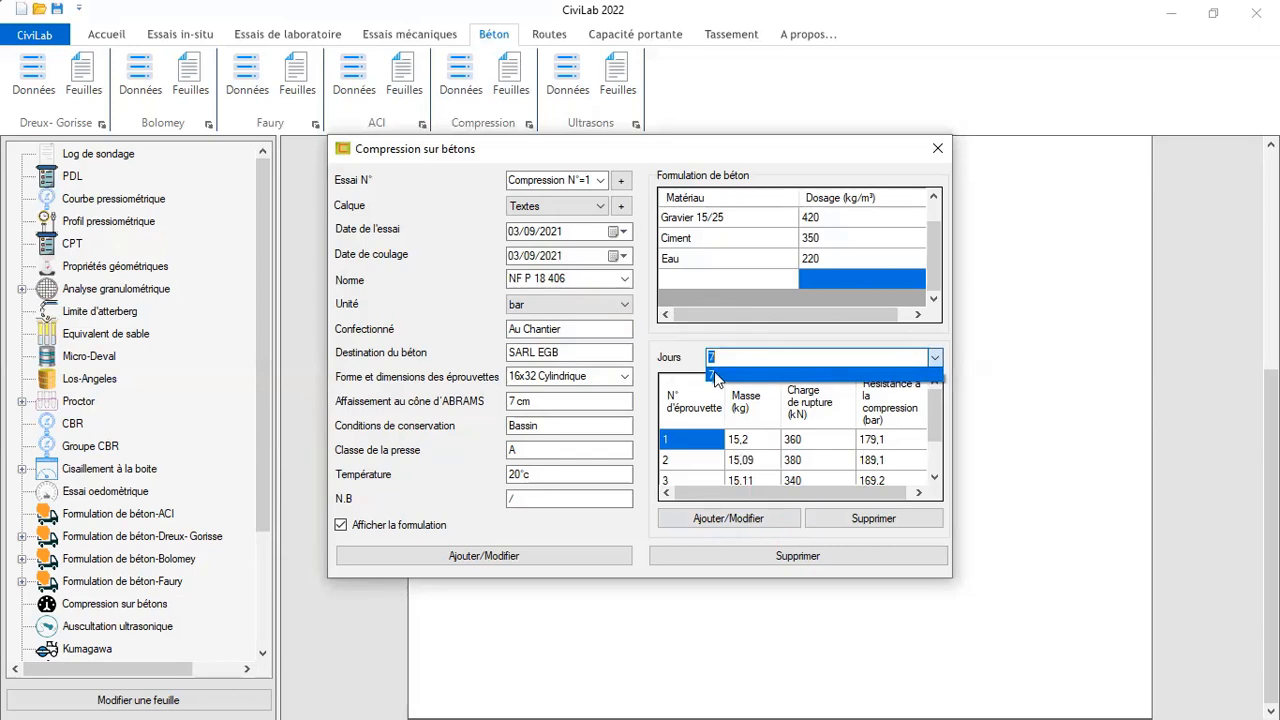
left_click(717, 374)
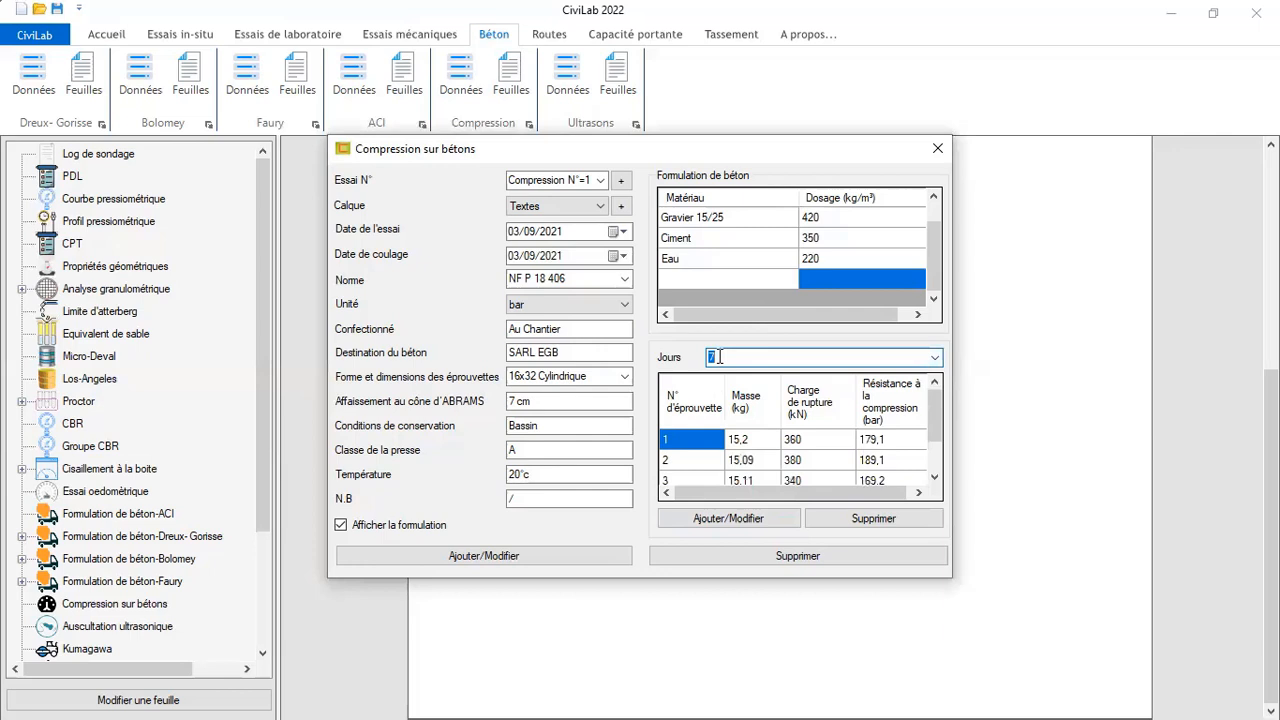
type("28")
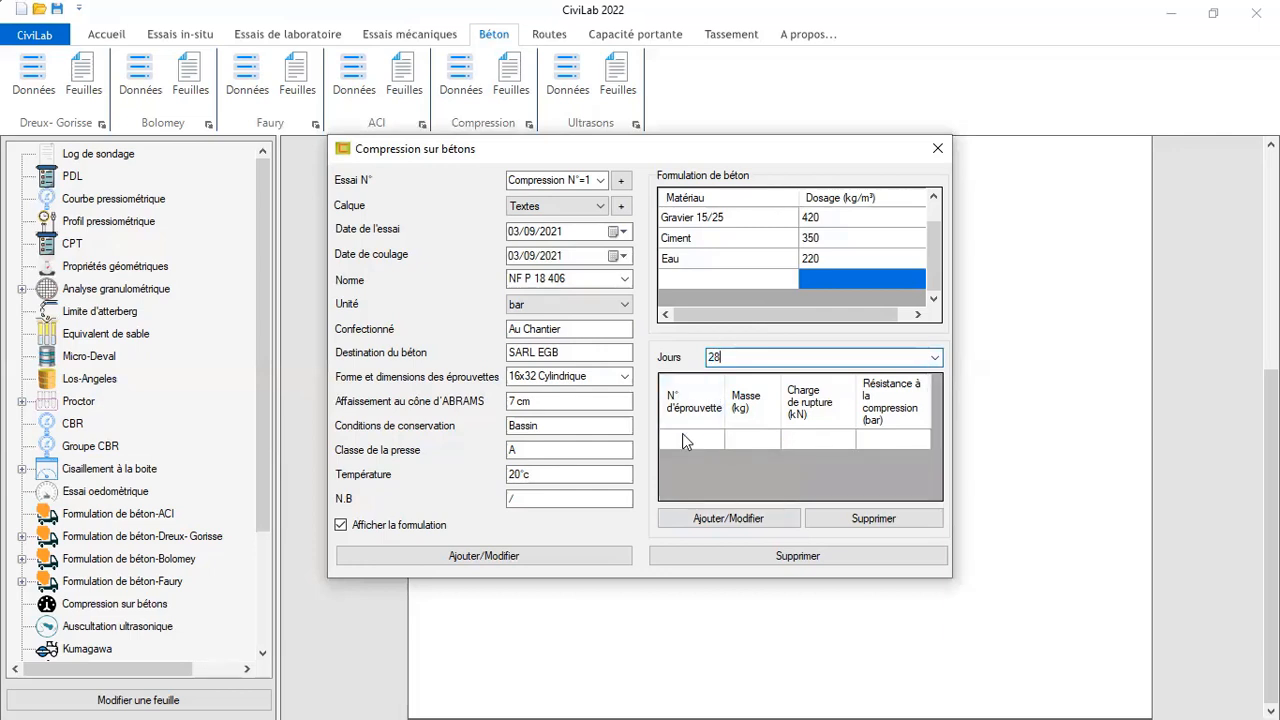
Enter specimen 29 with a mass of 15.01 kg and a breaking load of 520 kN
left_click(684, 439)
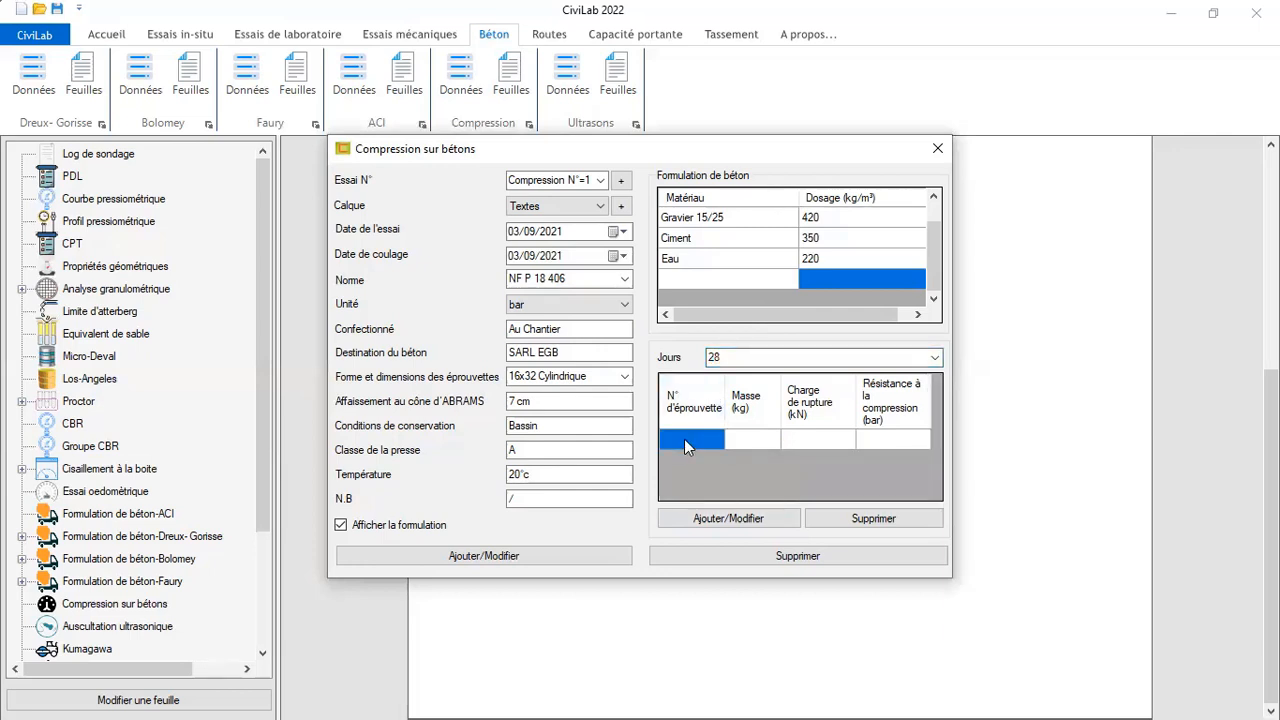
type("29")
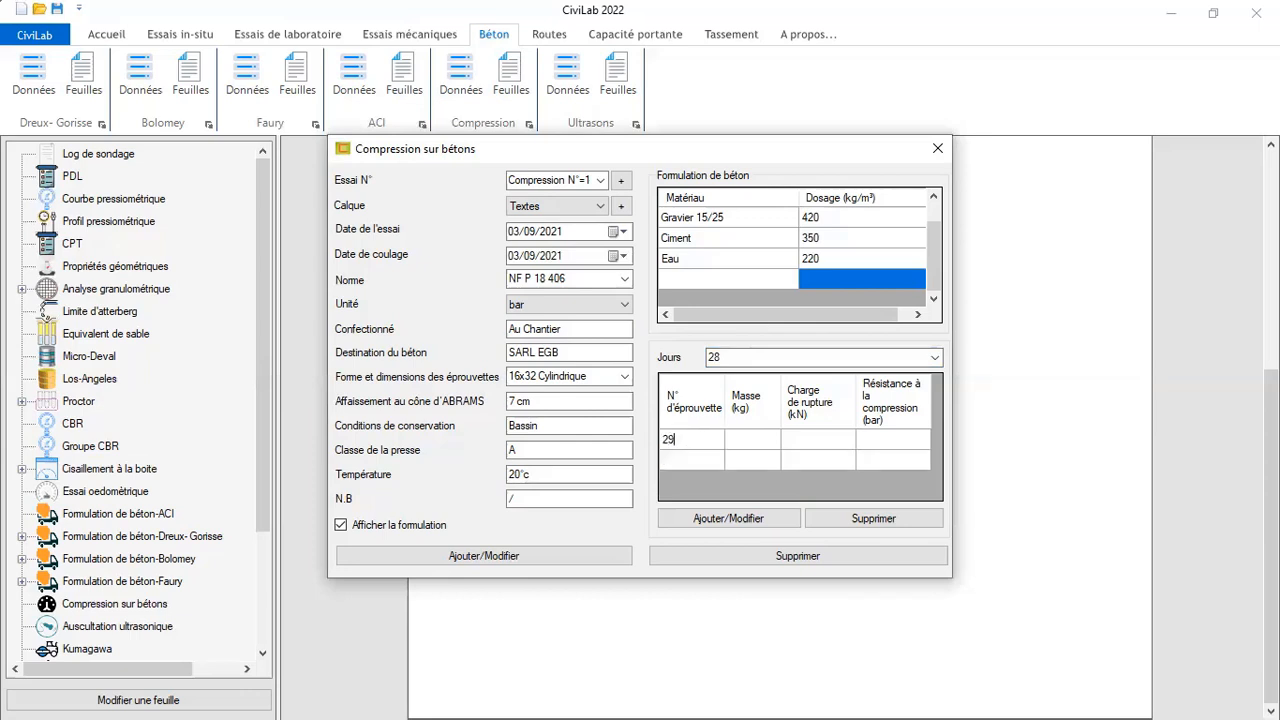
key("Tab")
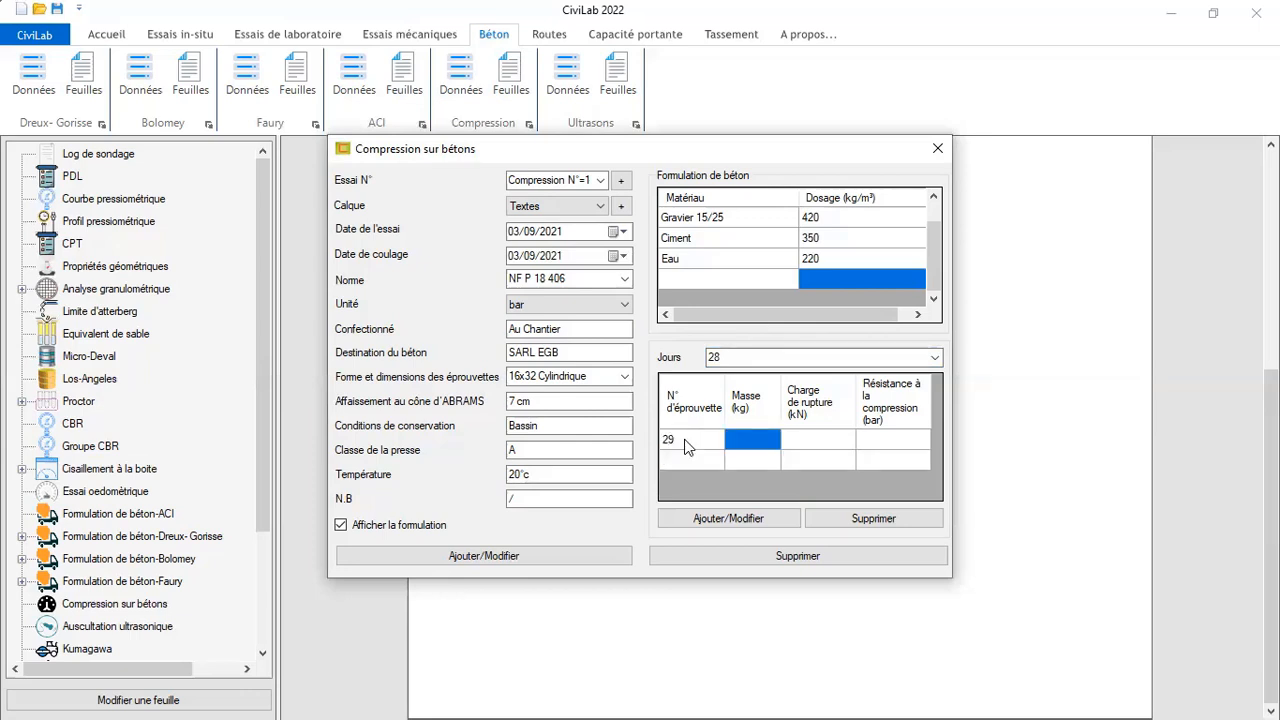
type("15.01")
key("Tab")
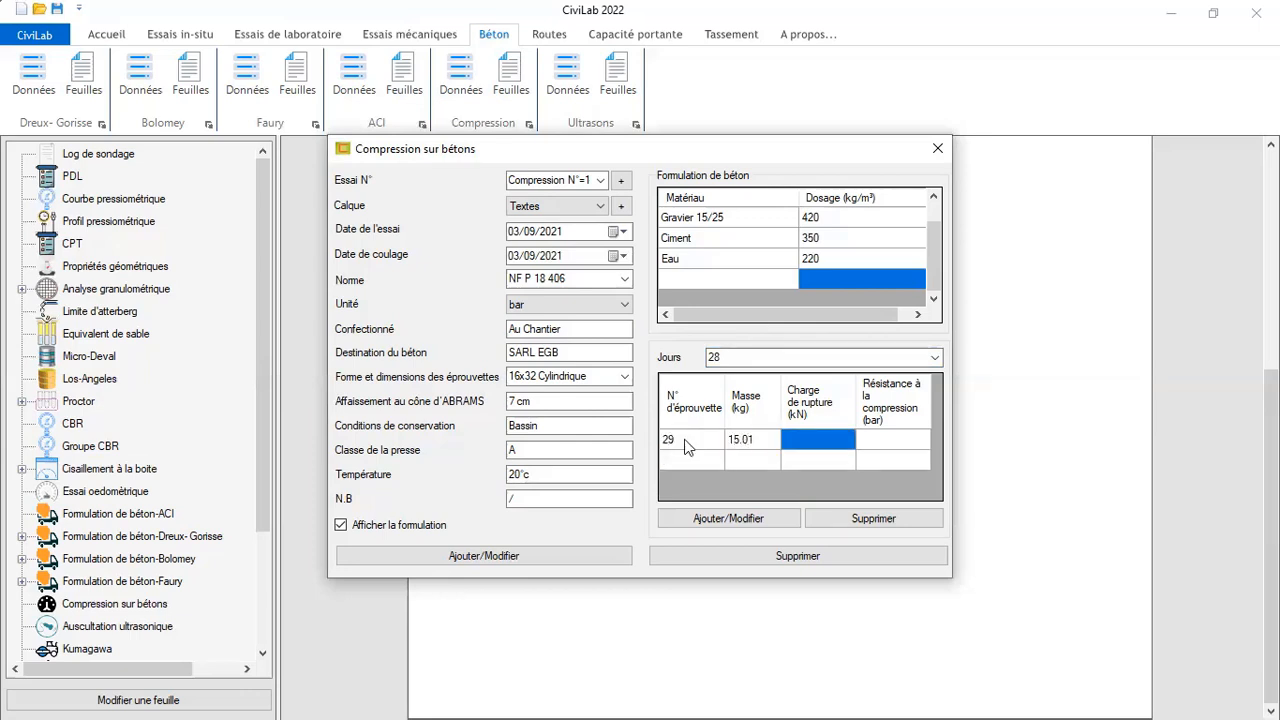
type("520")
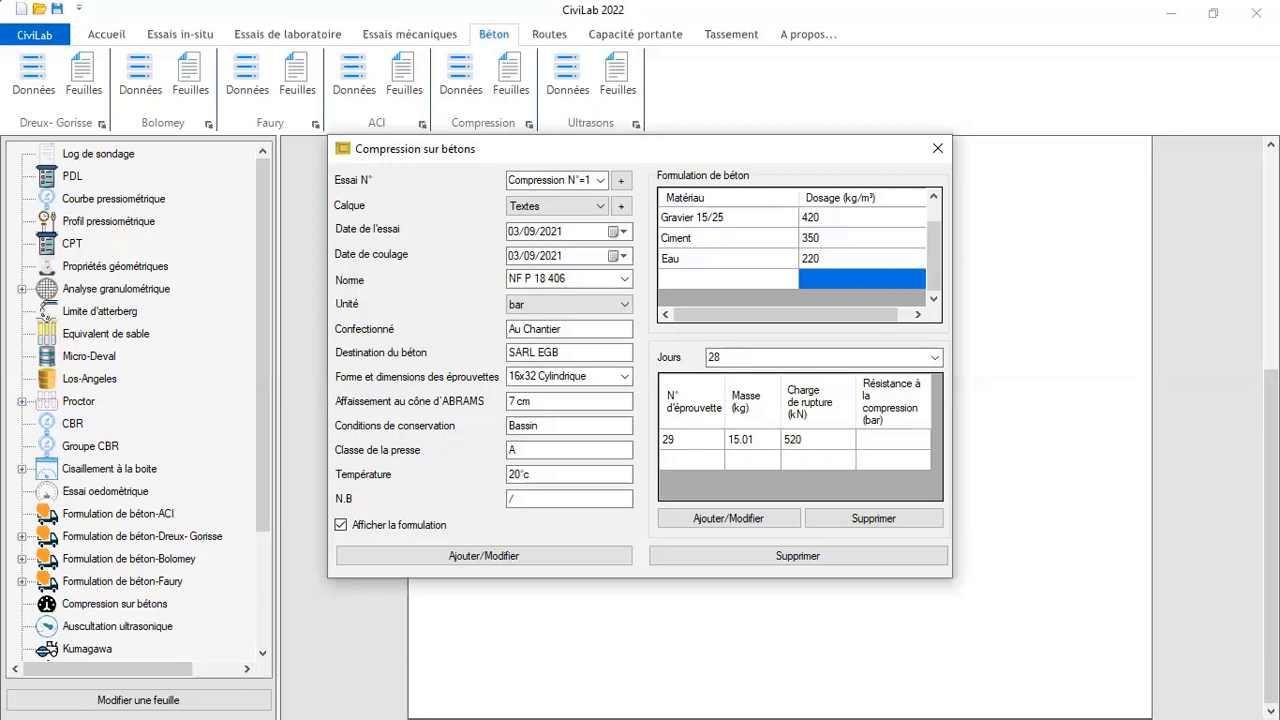
key("Tab")
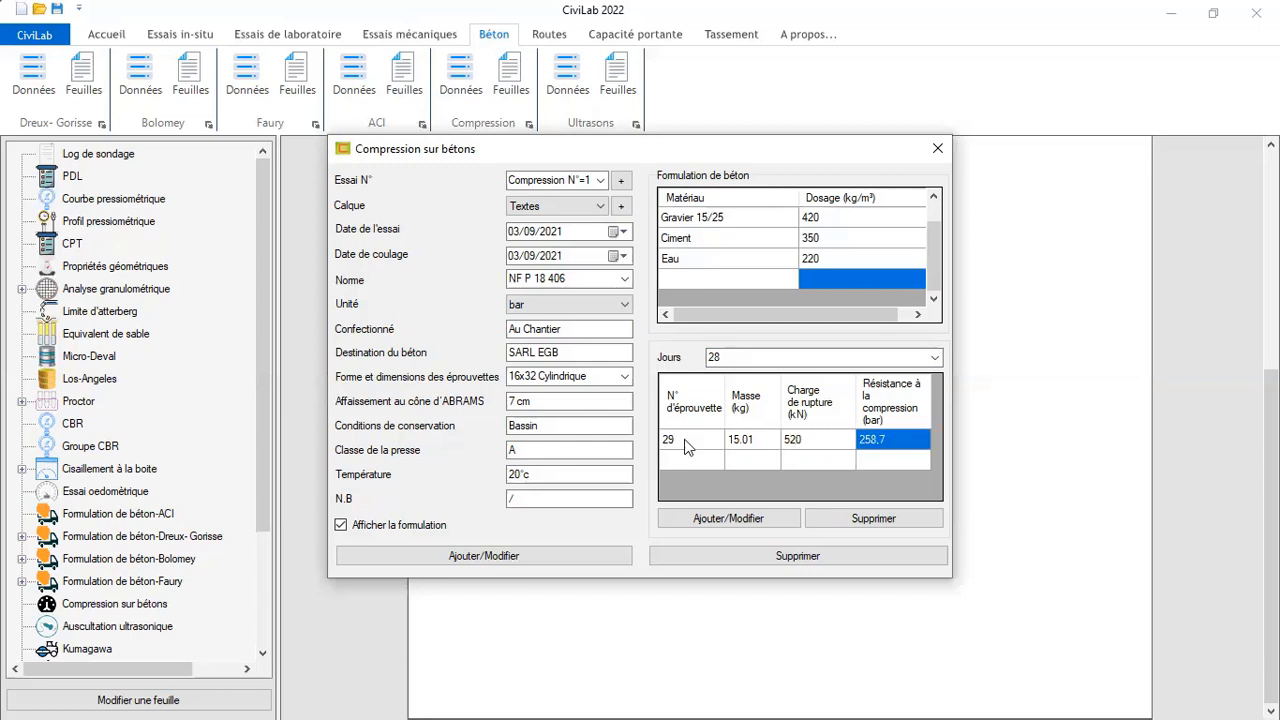
Enter specimen 30 with a mass of 14.9 kg and a breaking load of 560 kN
key("Tab")
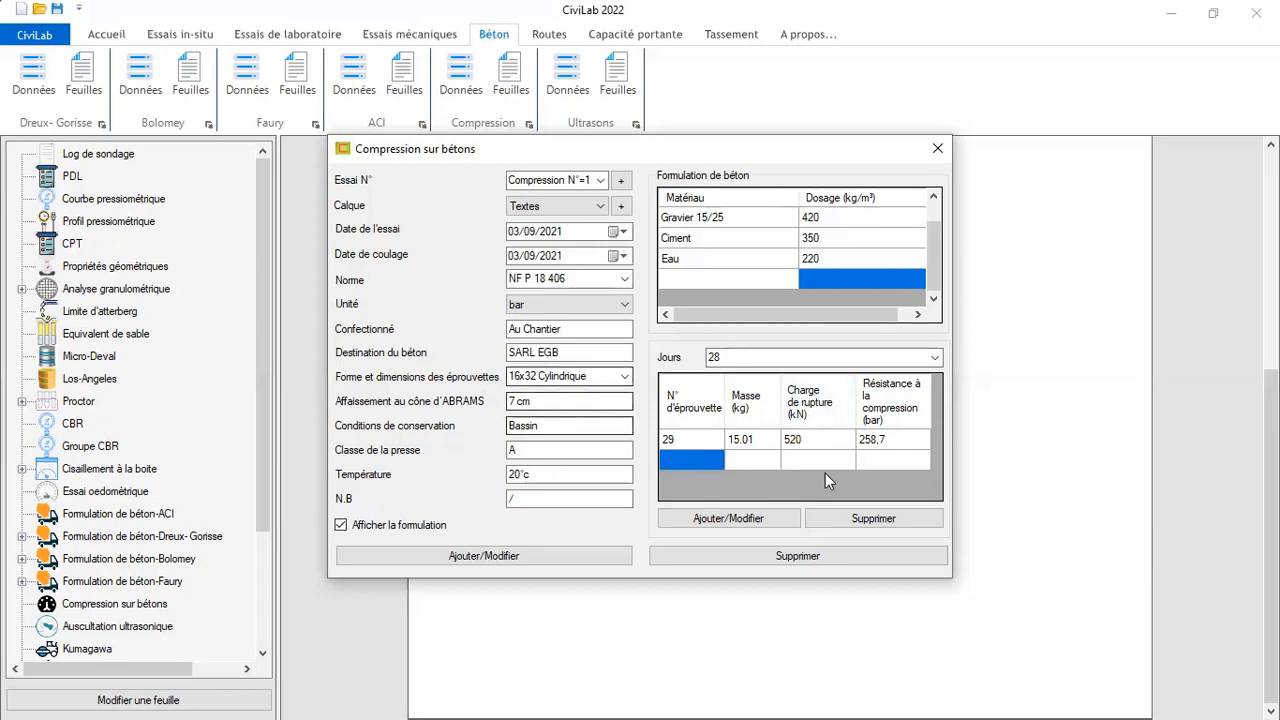
type("30")
left_click(772, 465)
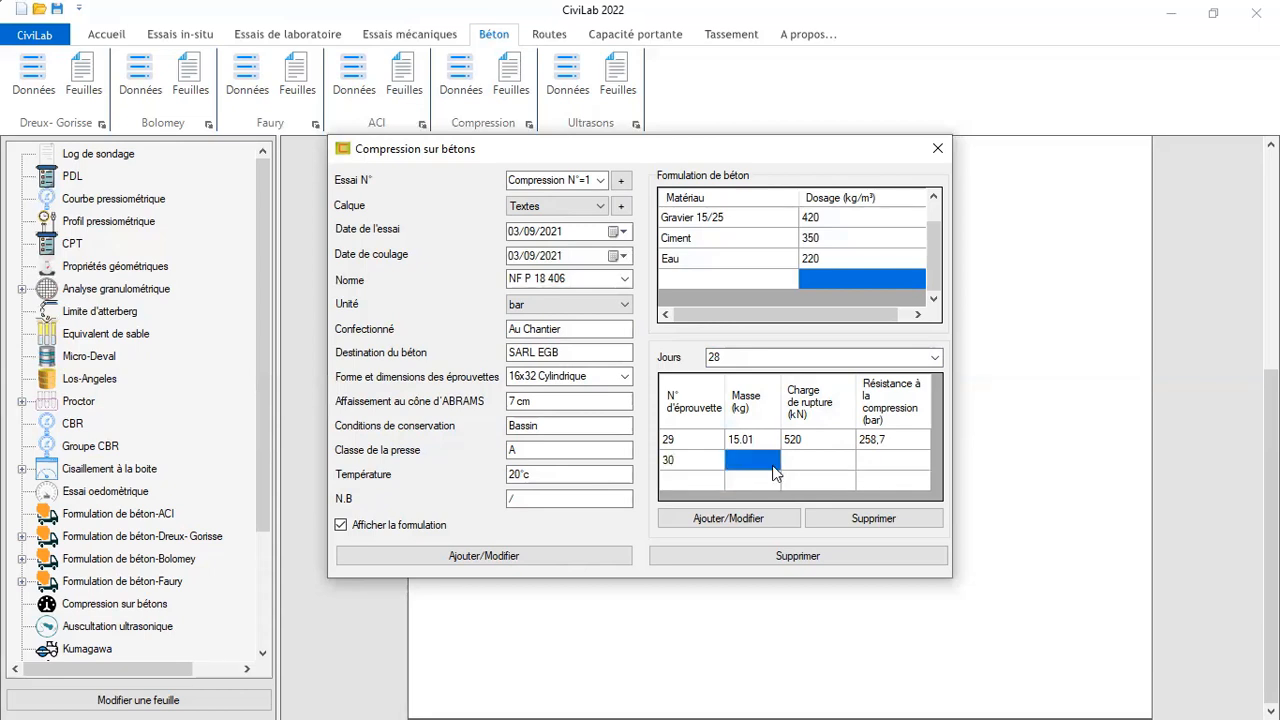
type("14.9")
key("Tab")
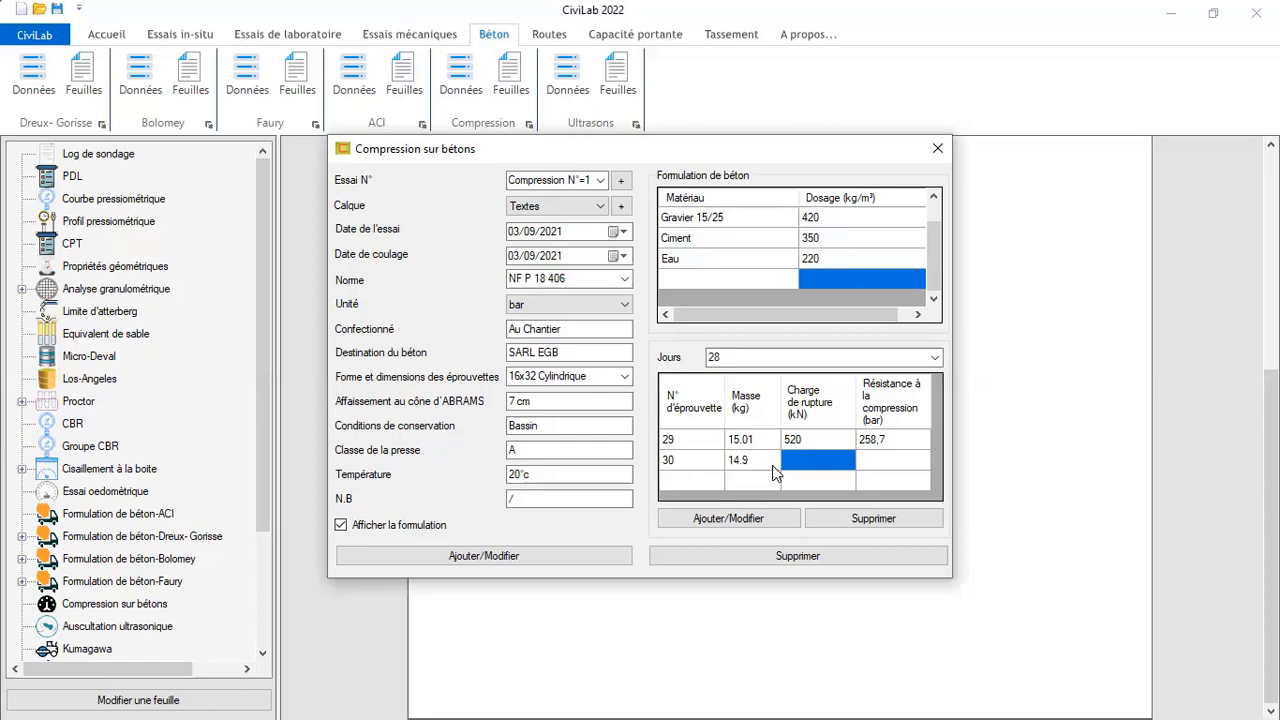
type("5")
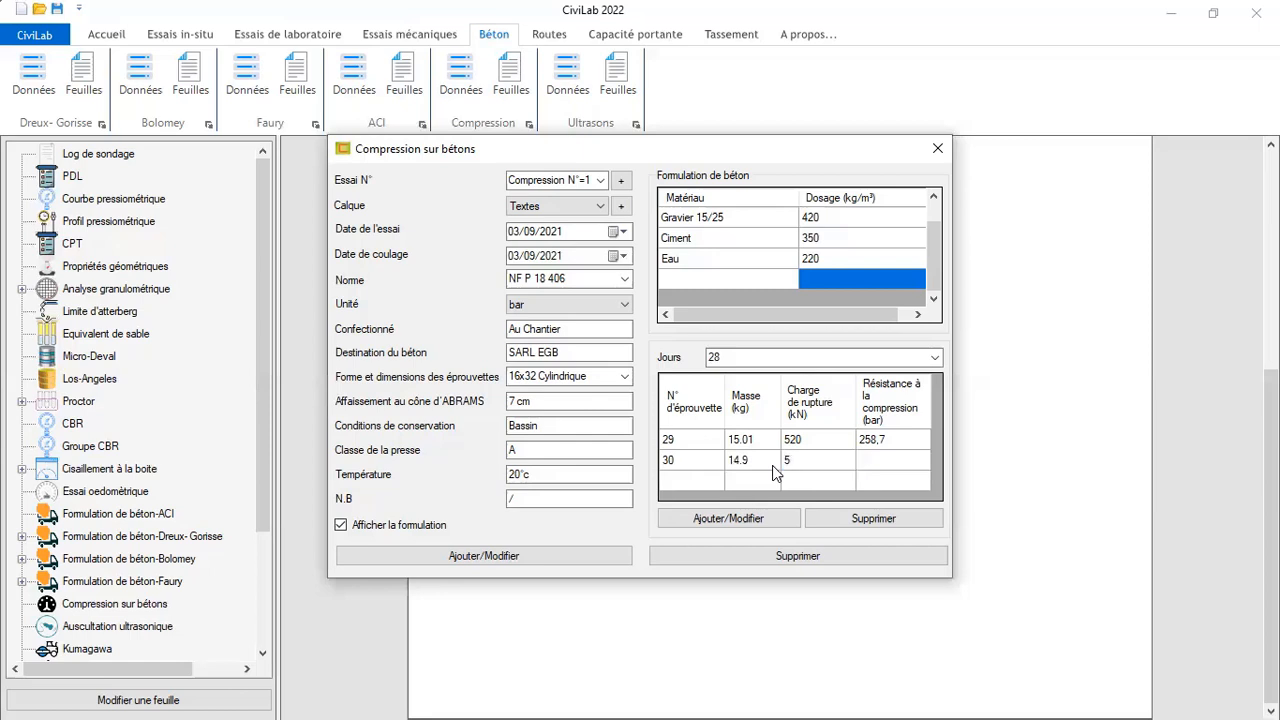
type("60")
key("Tab")
Enter specimen 31 with a mass of 14.95 kg and a breaking load of 550 kN, and save the 28-day results
key("Down")
key("Left")
key("Left")
key("Left")
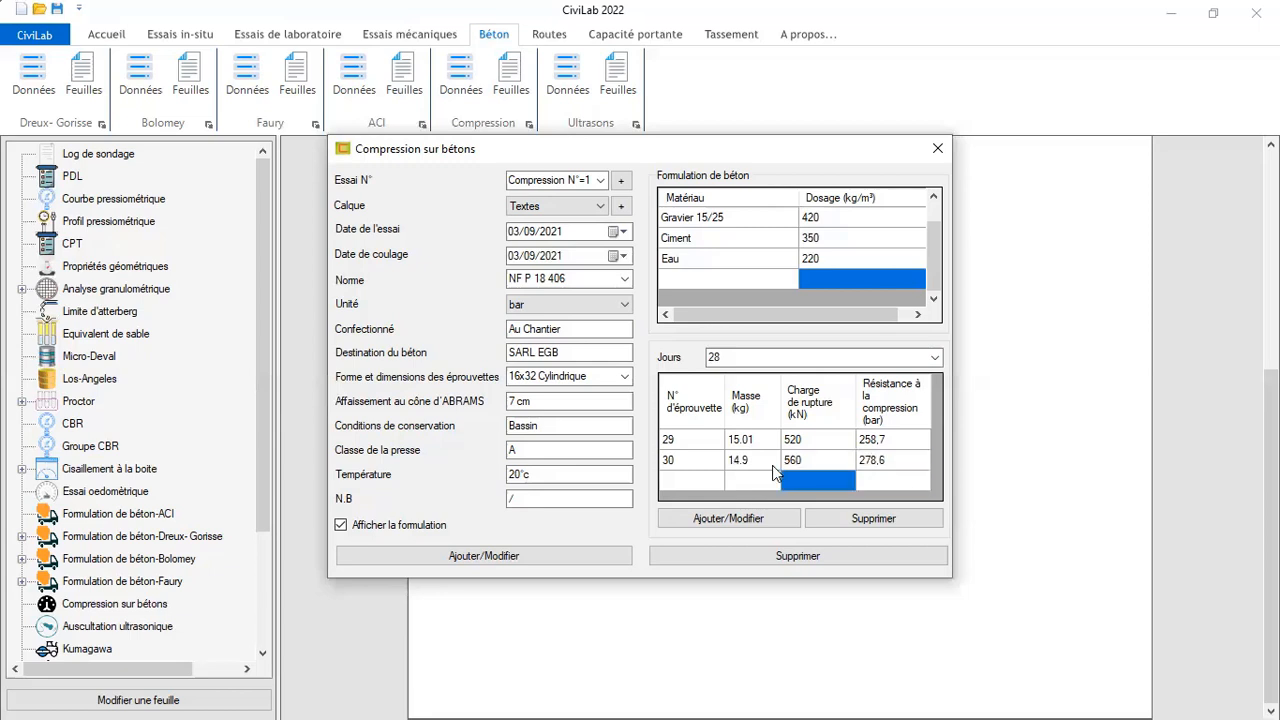
type("31")
key("Tab")
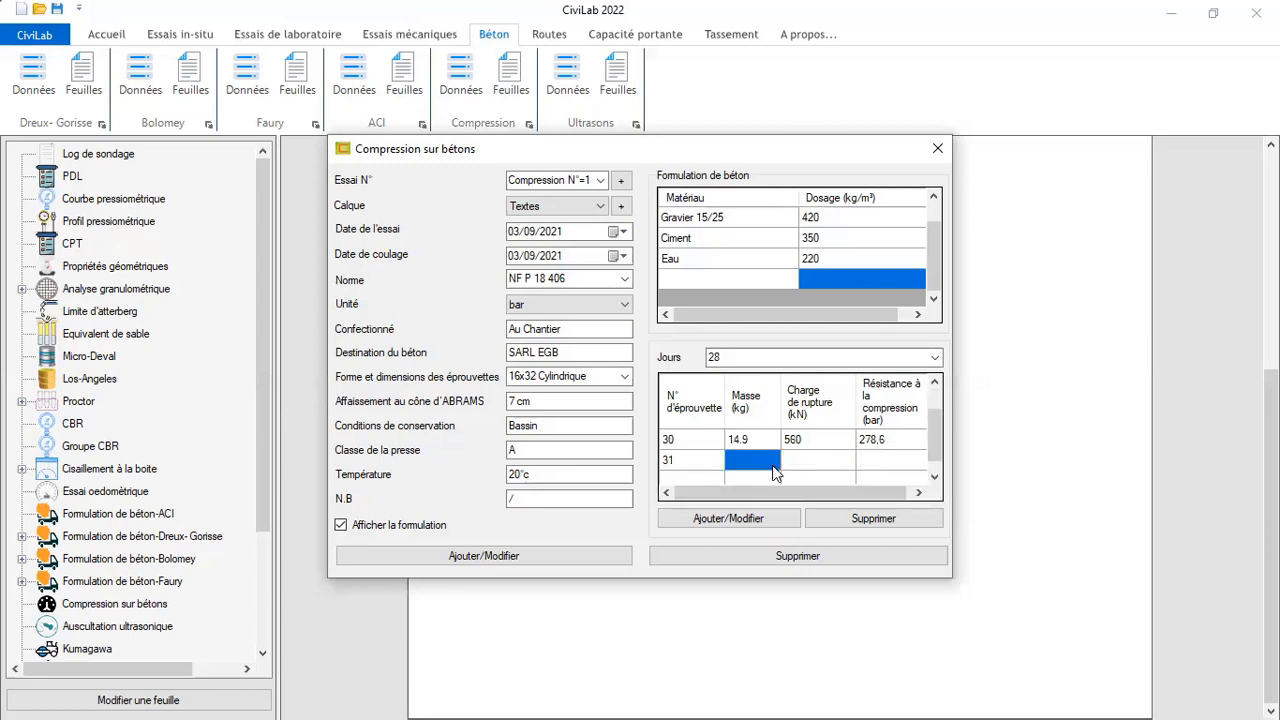
type("14.95")
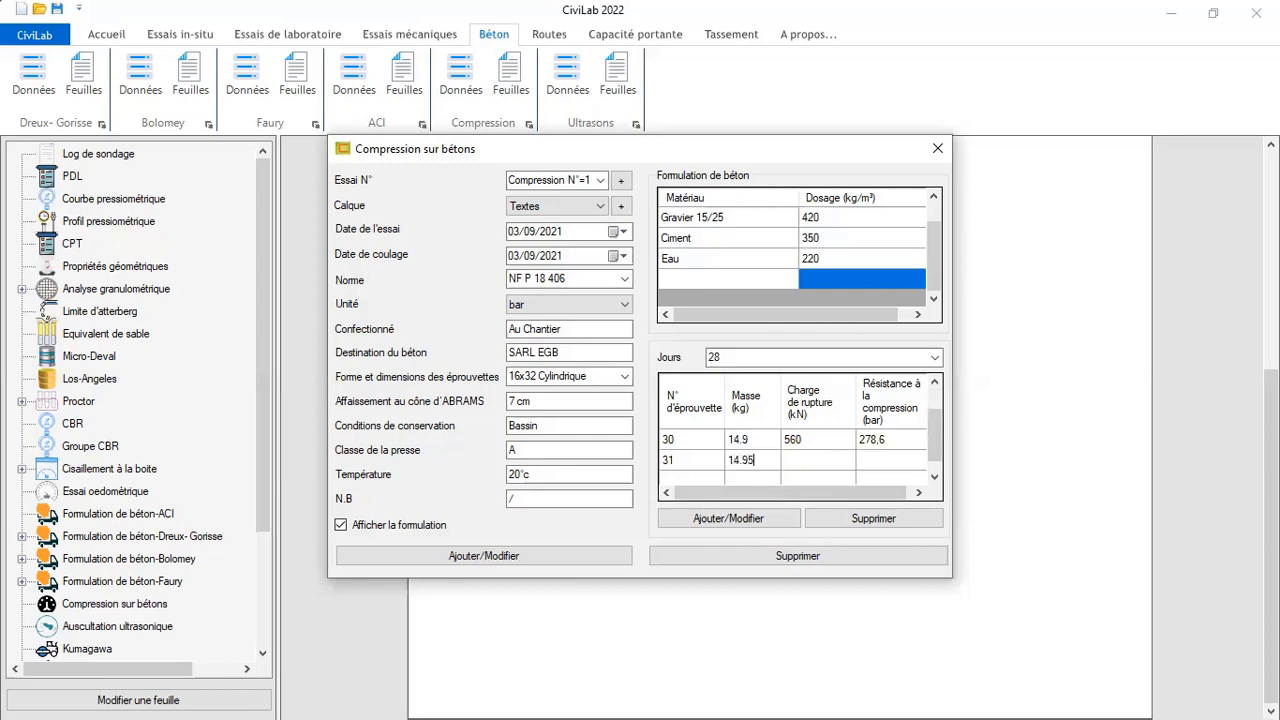
key("Tab")
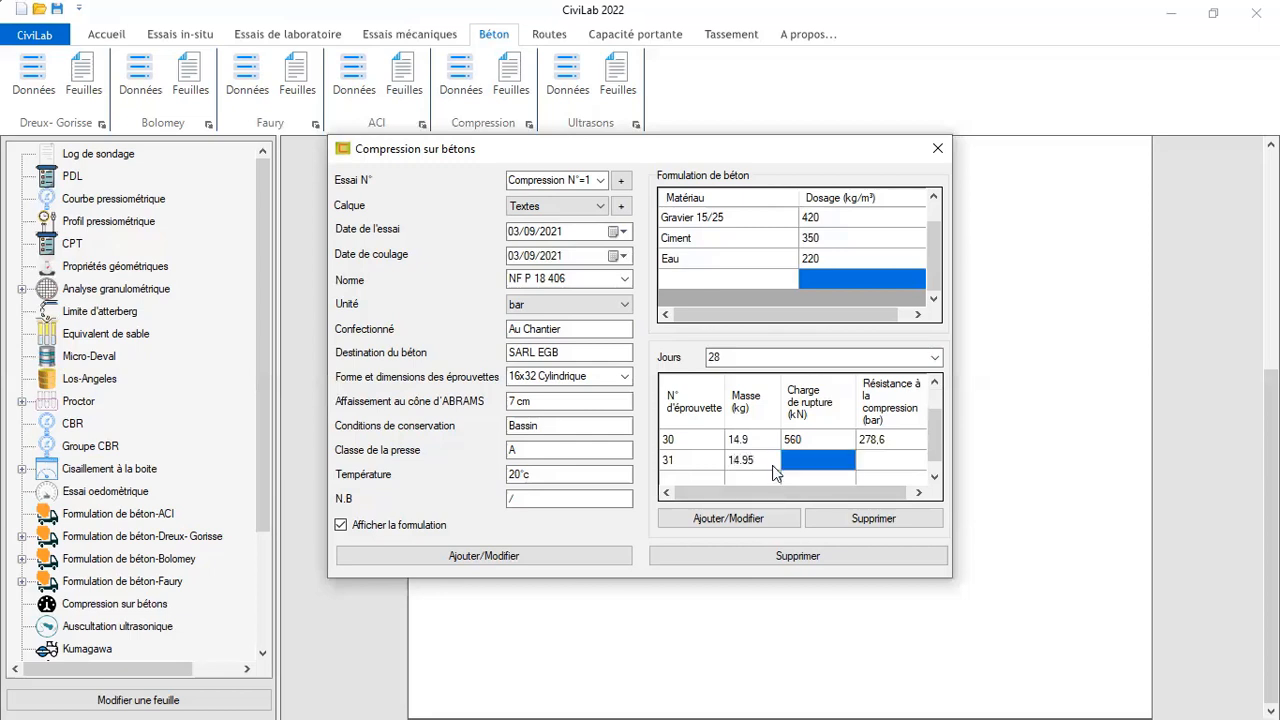
type("550")
key("Tab")
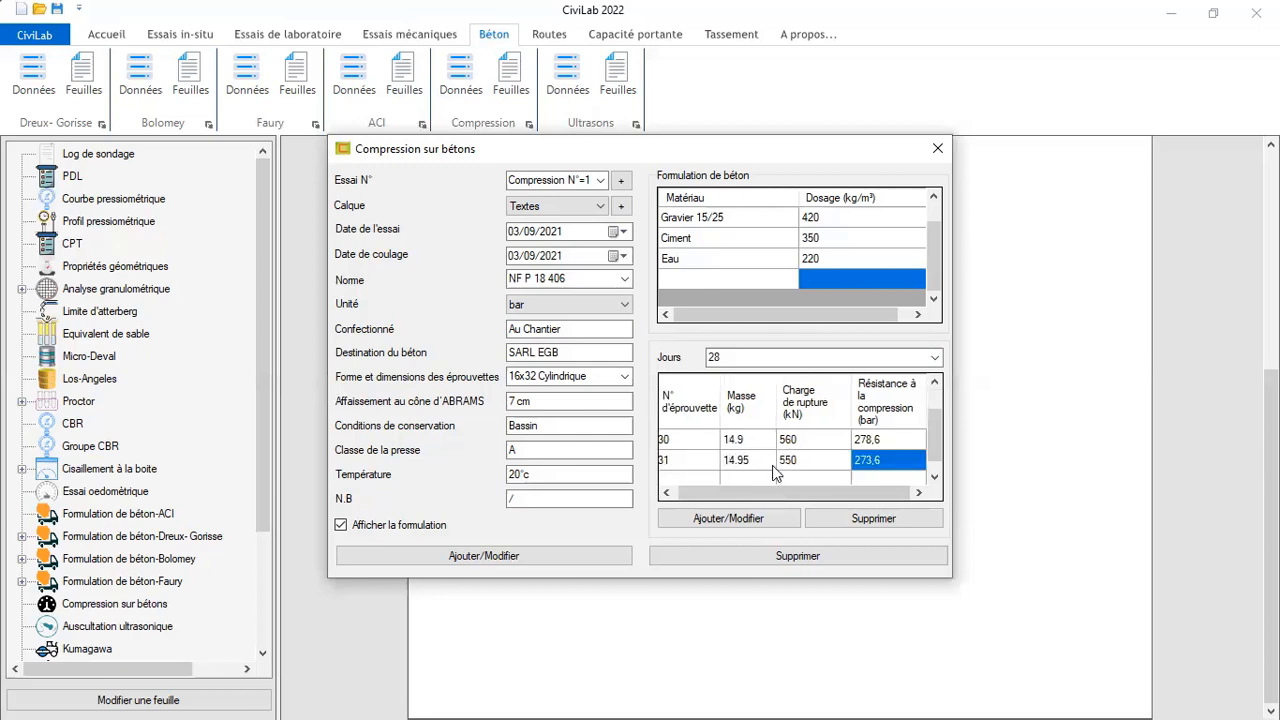
left_click(751, 519)
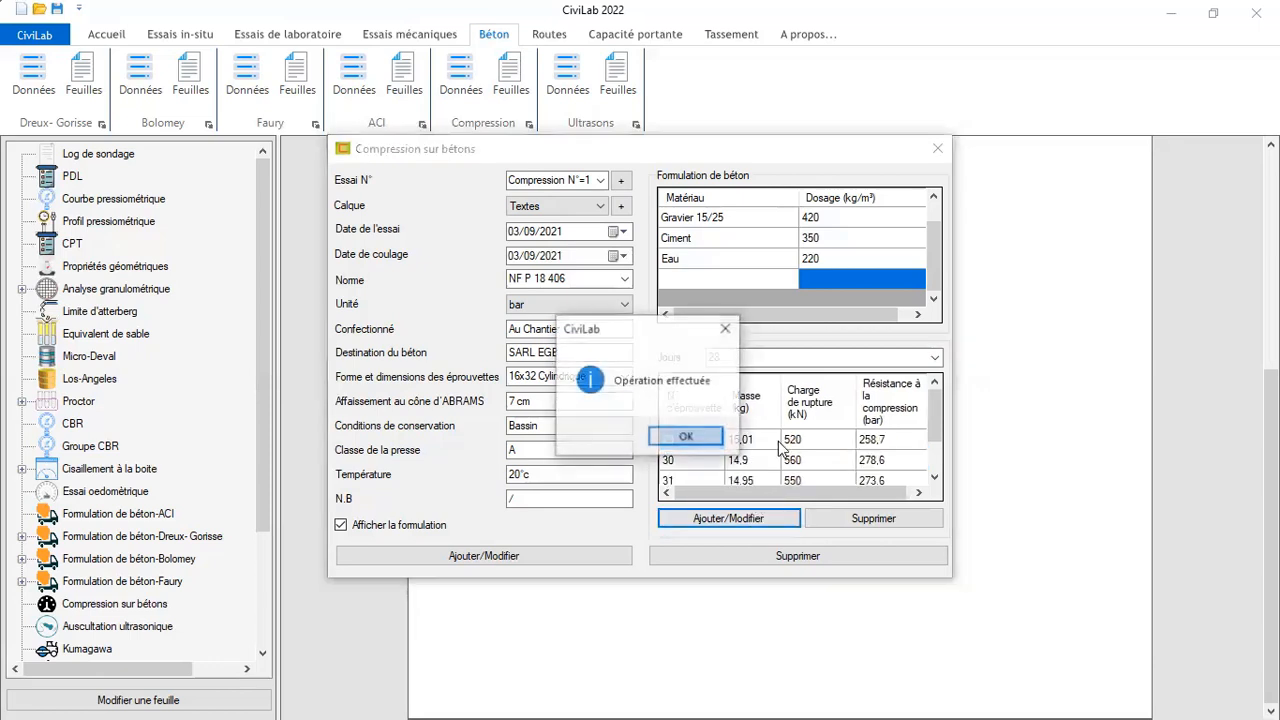
left_click(686, 437)
Check the stored 7-day and 28-day specimen results and save the compression test Compression N°=1
left_click(934, 357)
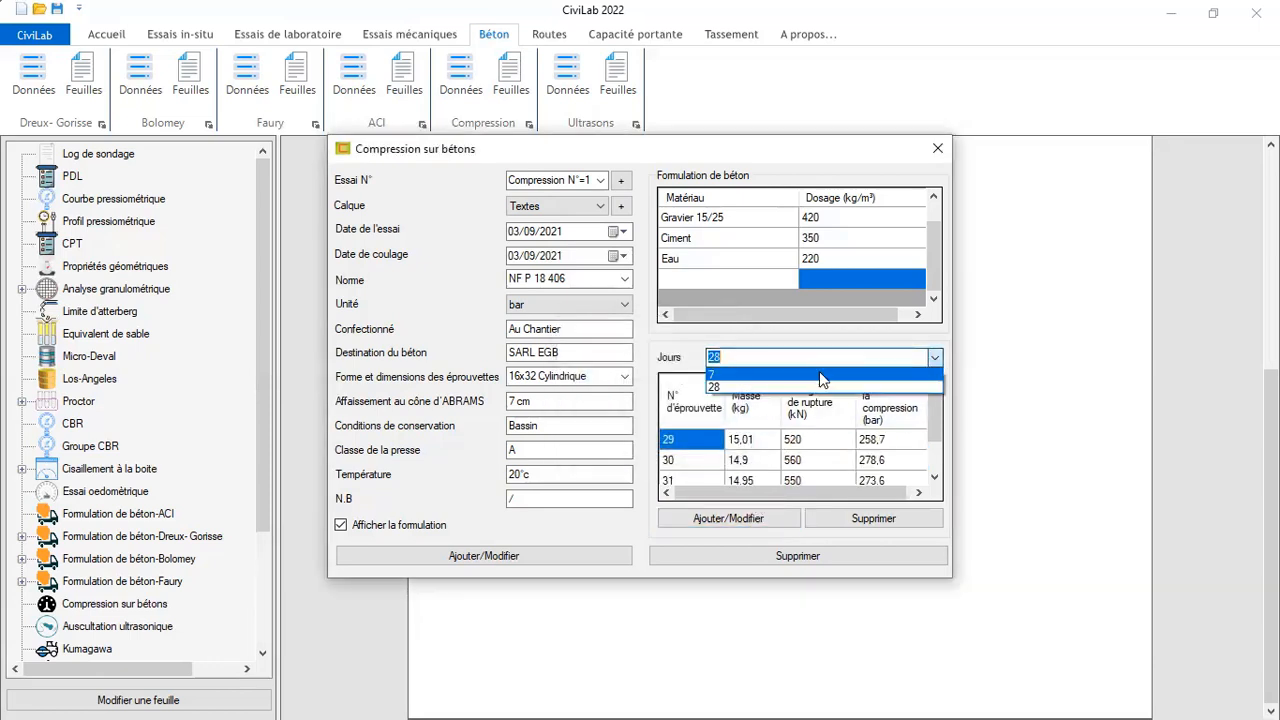
left_click(751, 376)
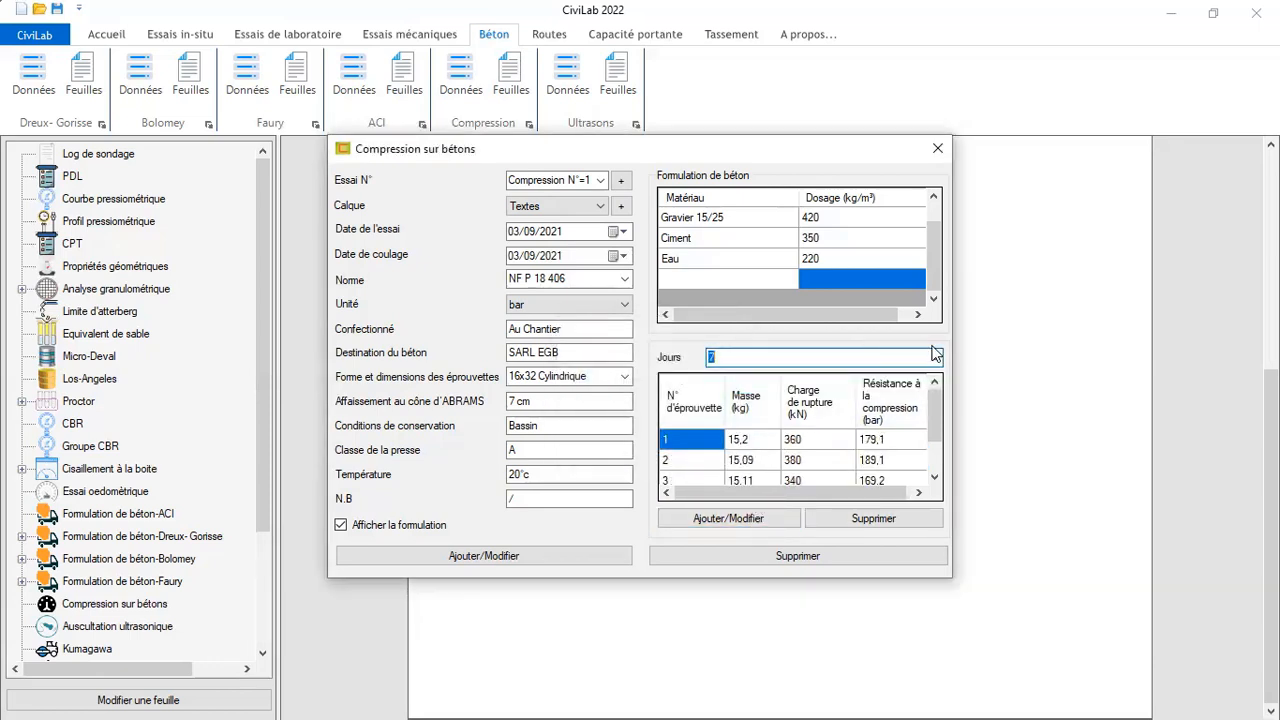
left_click(934, 356)
left_click(745, 392)
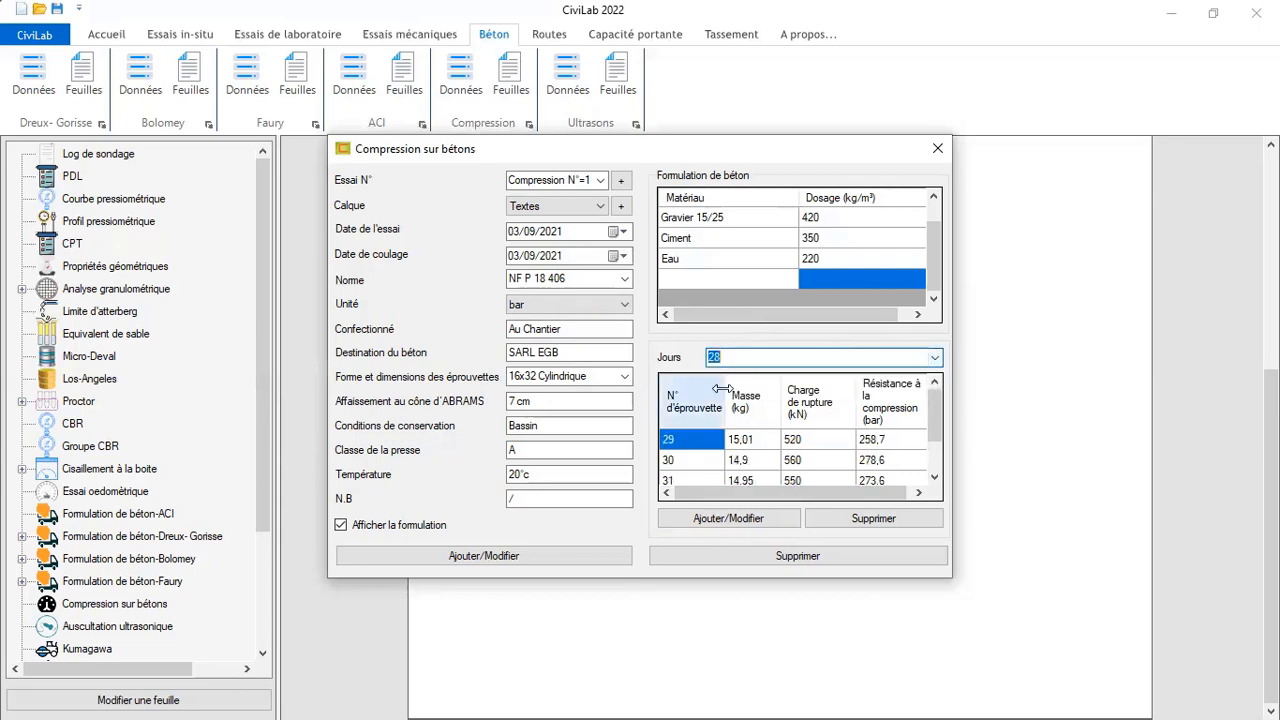
left_click(536, 555)
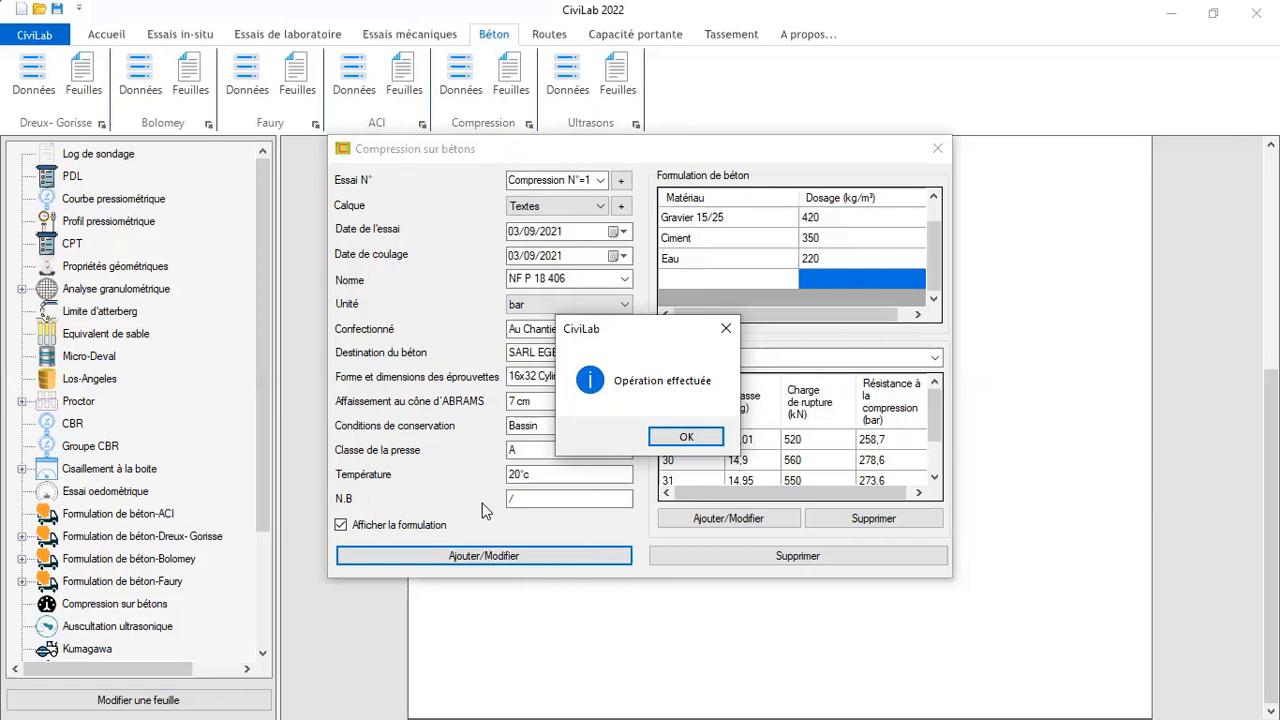
left_click(688, 437)
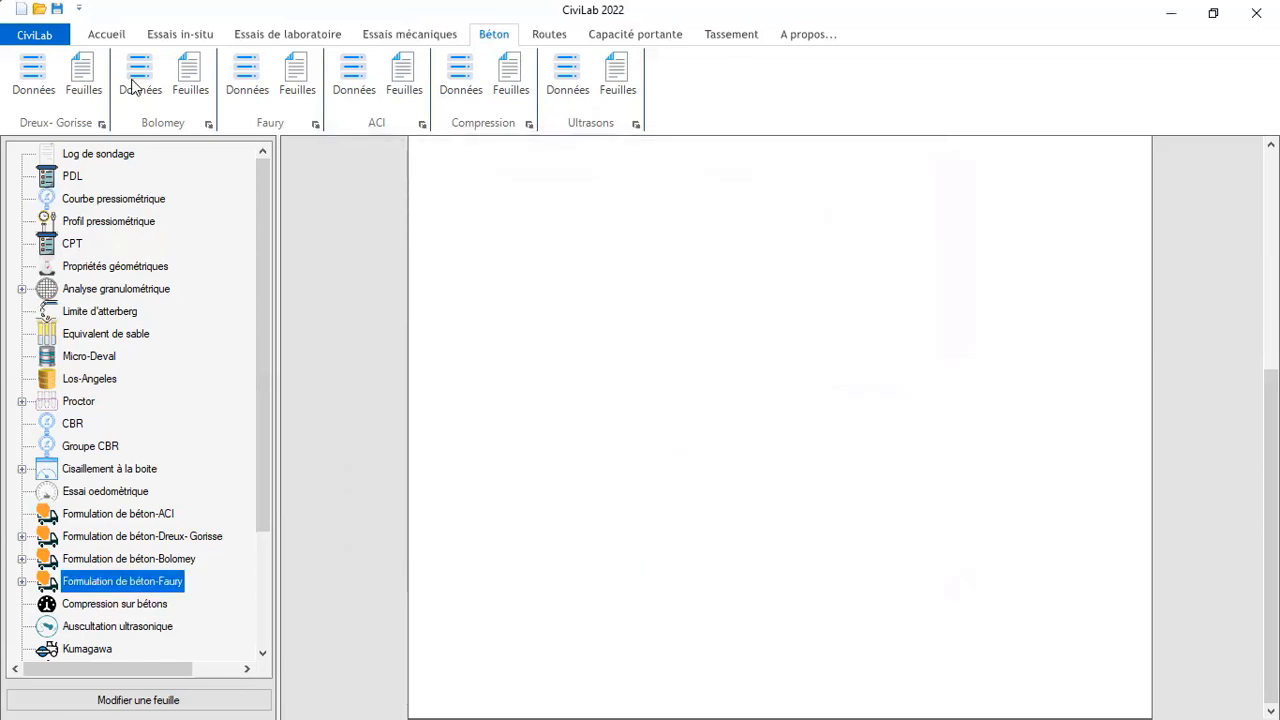
Create a concrete compression report sheet that displays the test Compression N°=1
left_click(513, 76)
left_click(499, 320)
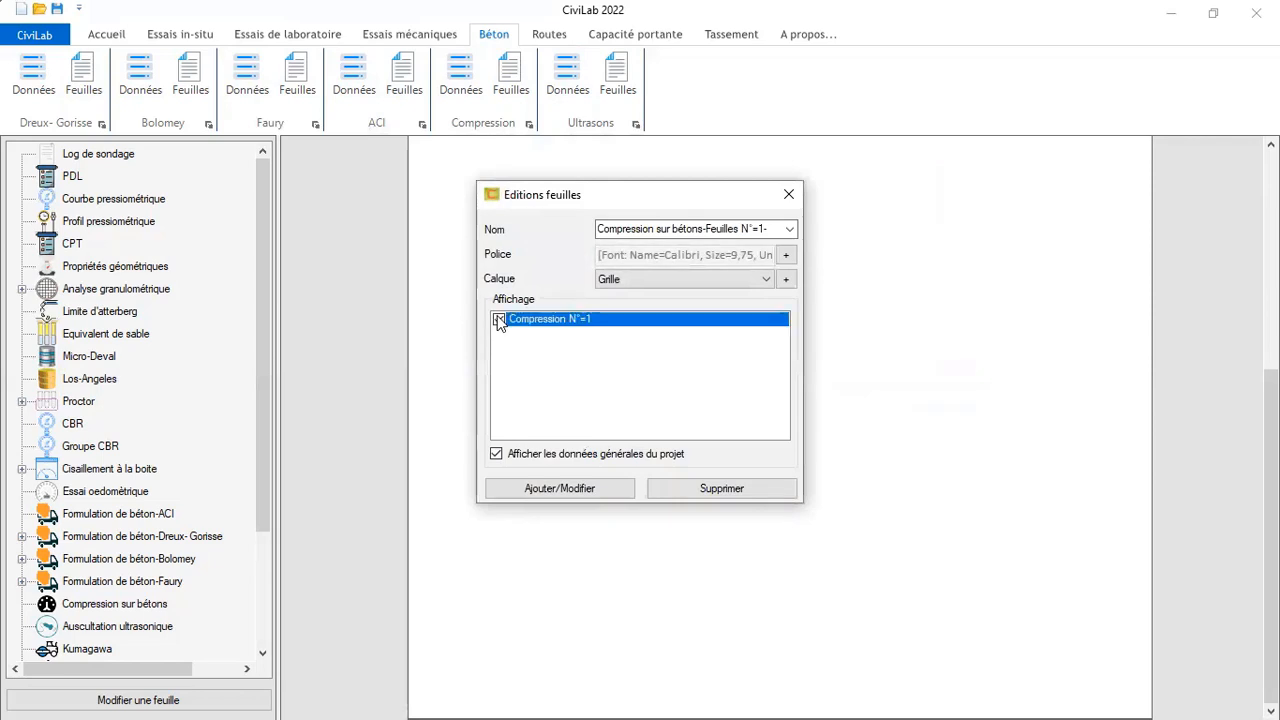
left_click(580, 490)
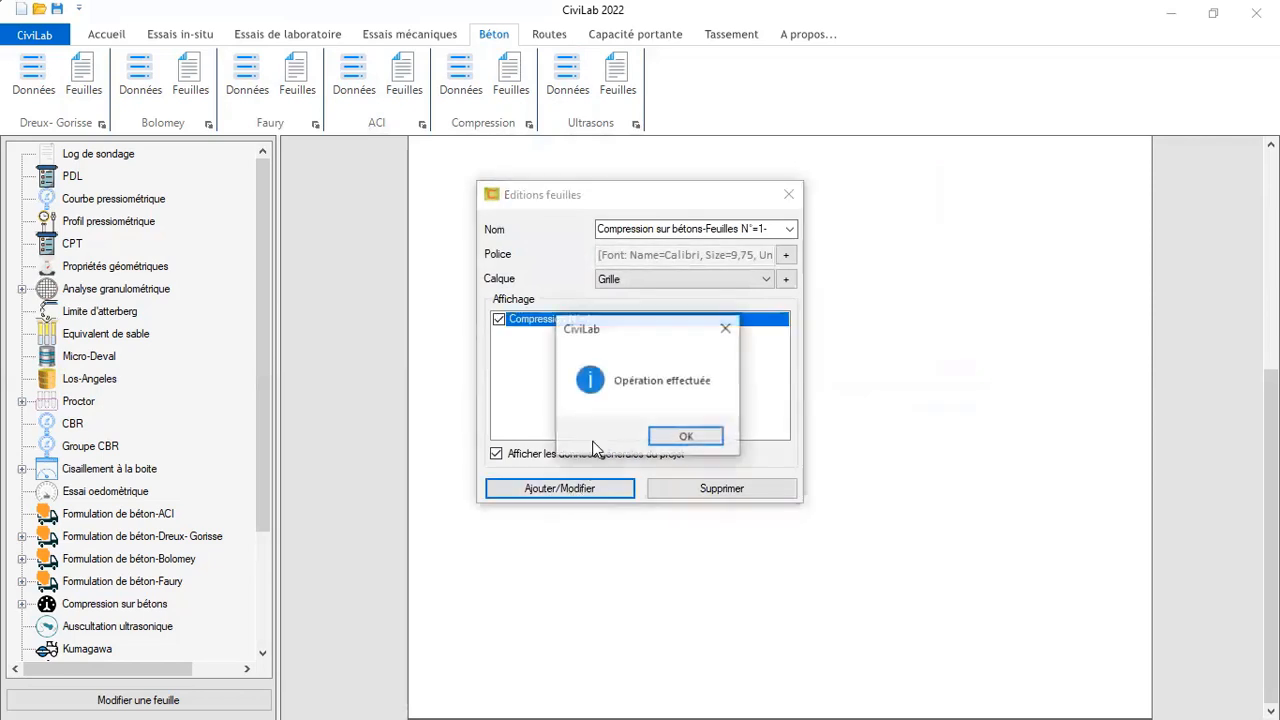
left_click(686, 437)
Display the new Compression sur bétons sheet and examine its header, concrete formulation and specimen results table
left_click(22, 604)
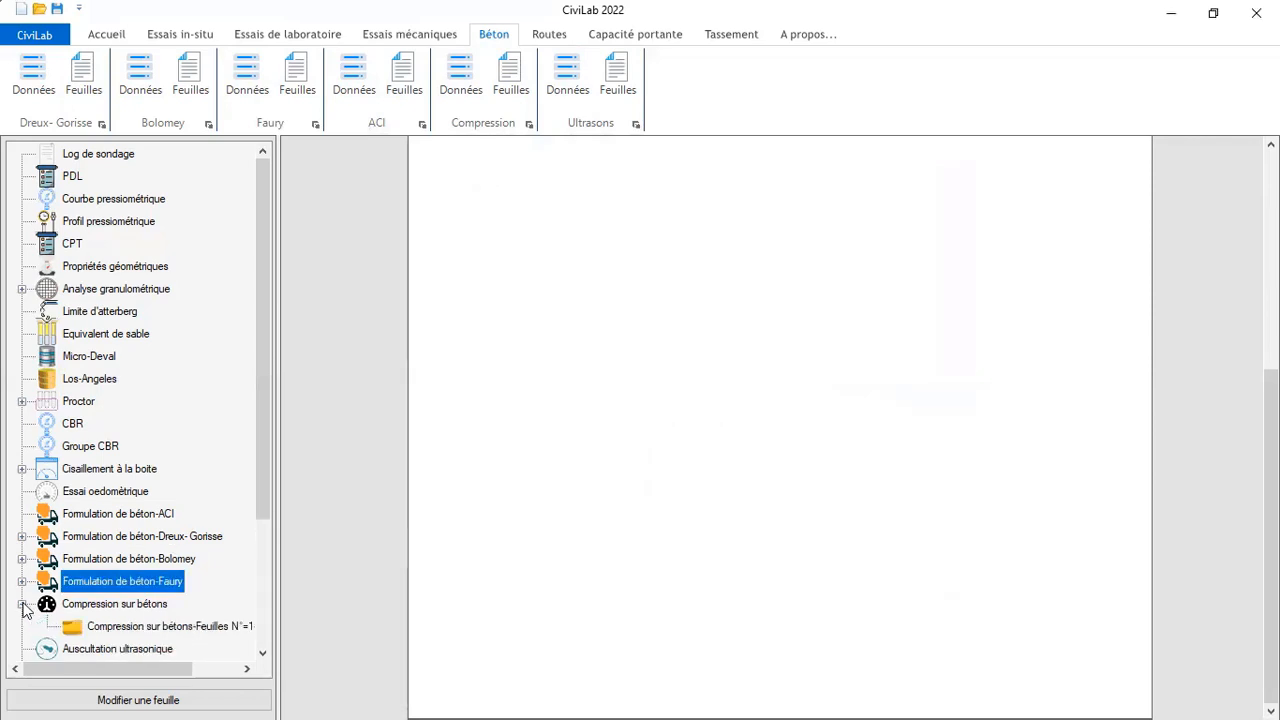
left_click(148, 627)
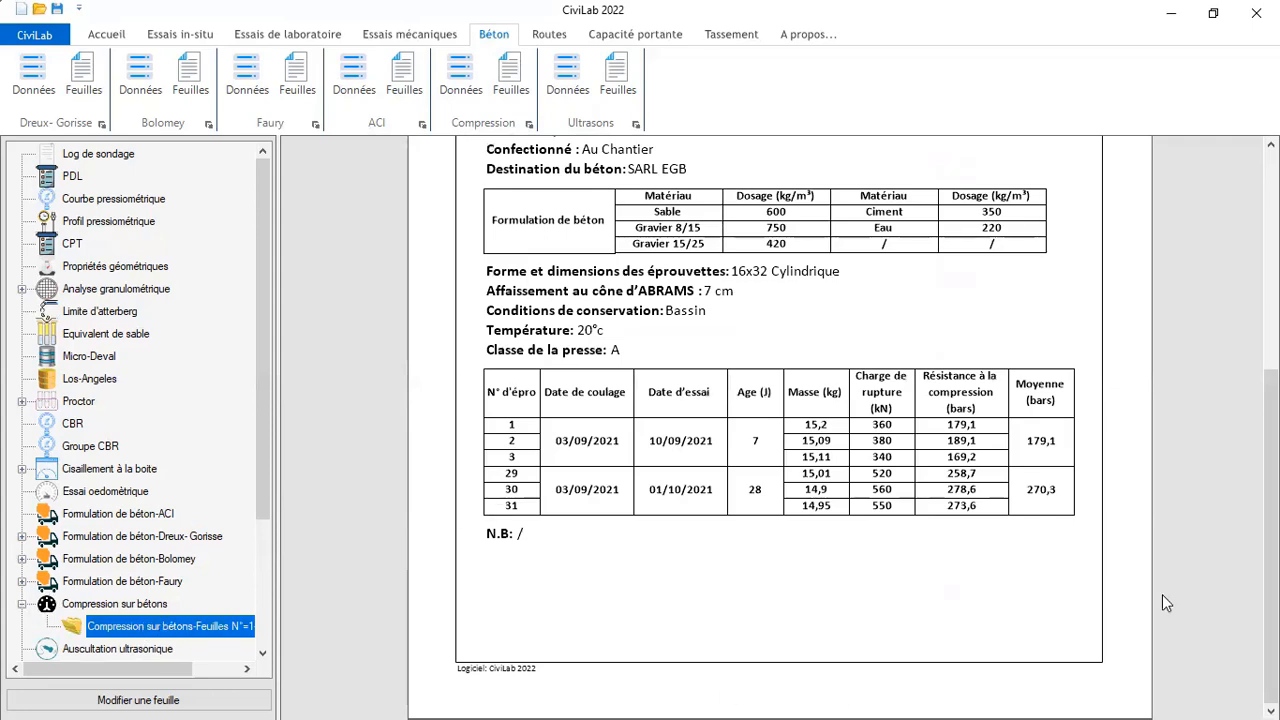
scroll(1162, 603, "up", 5)
scroll(1162, 603, "down", 5)
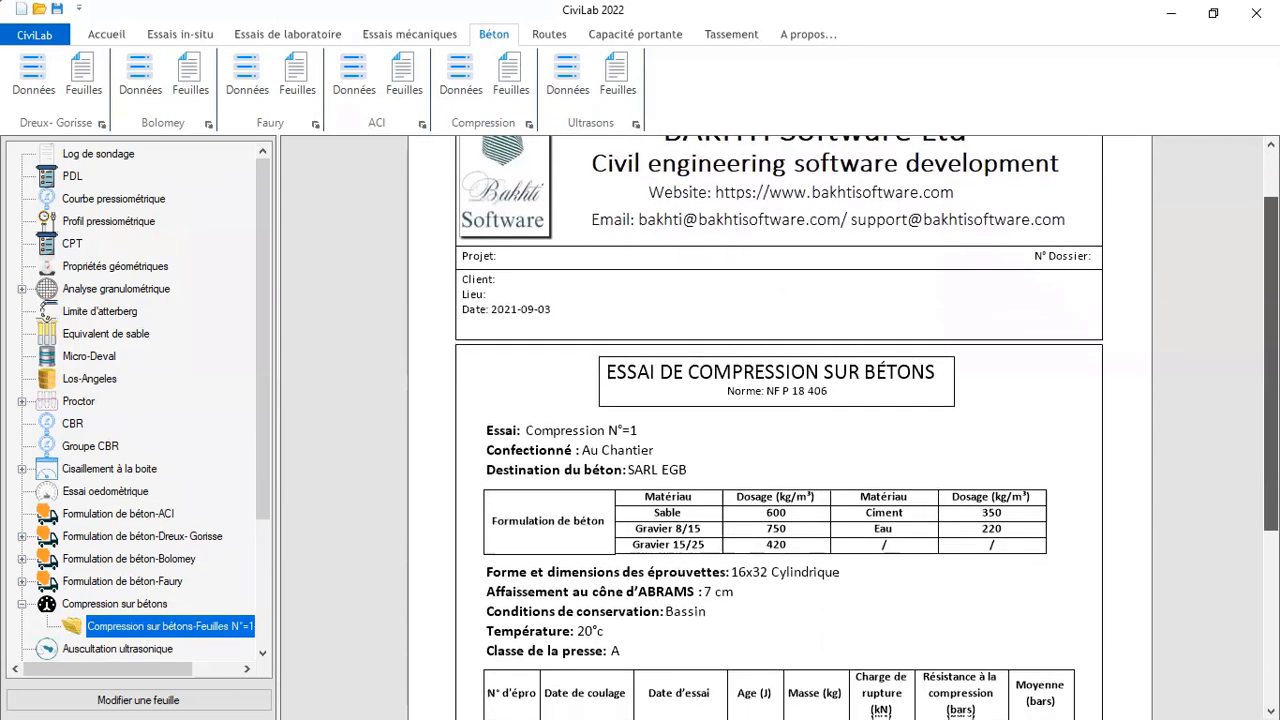
In the general project data, set the project to RN/17 and enter the file number
scroll(779, 428, "up", 3)
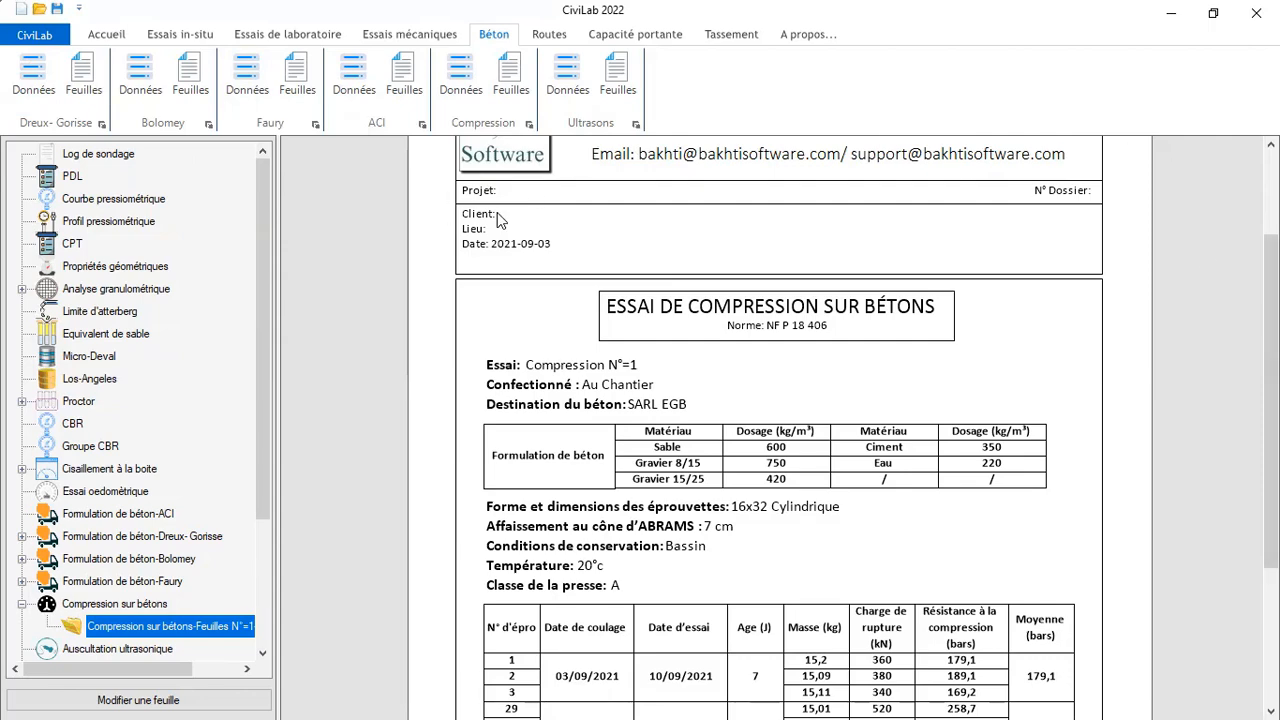
left_click(50, 38)
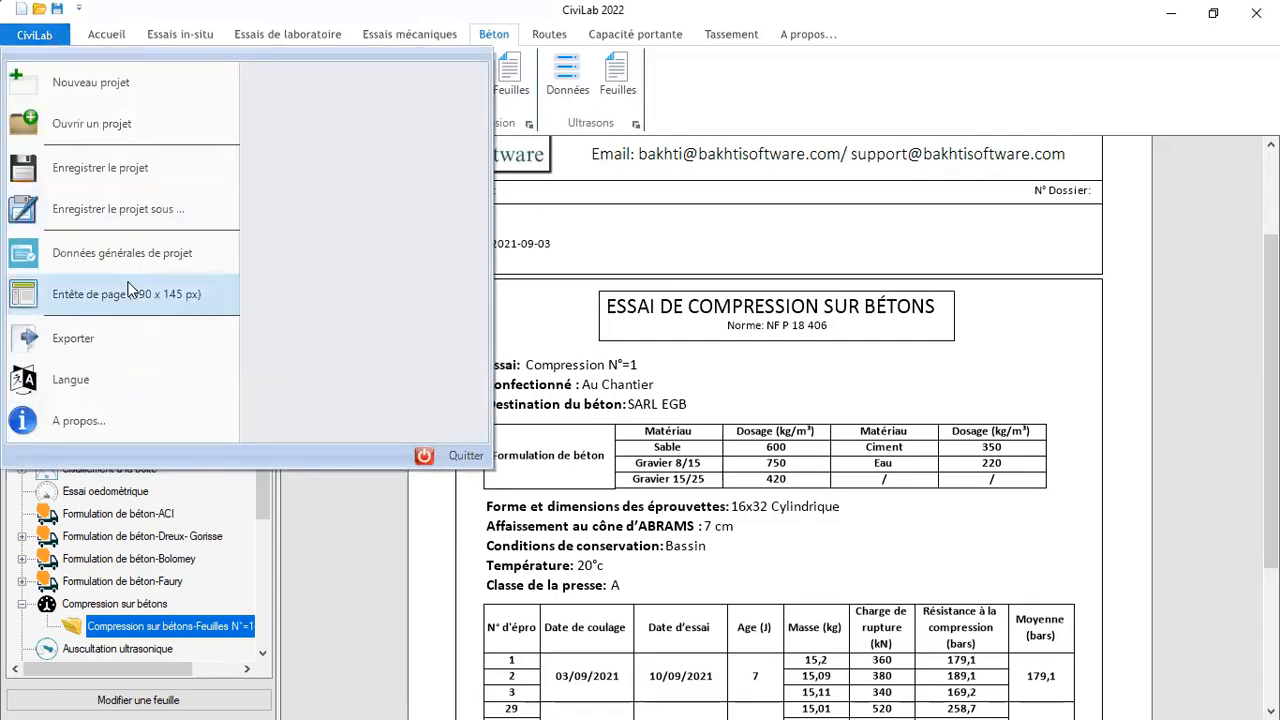
left_click(152, 258)
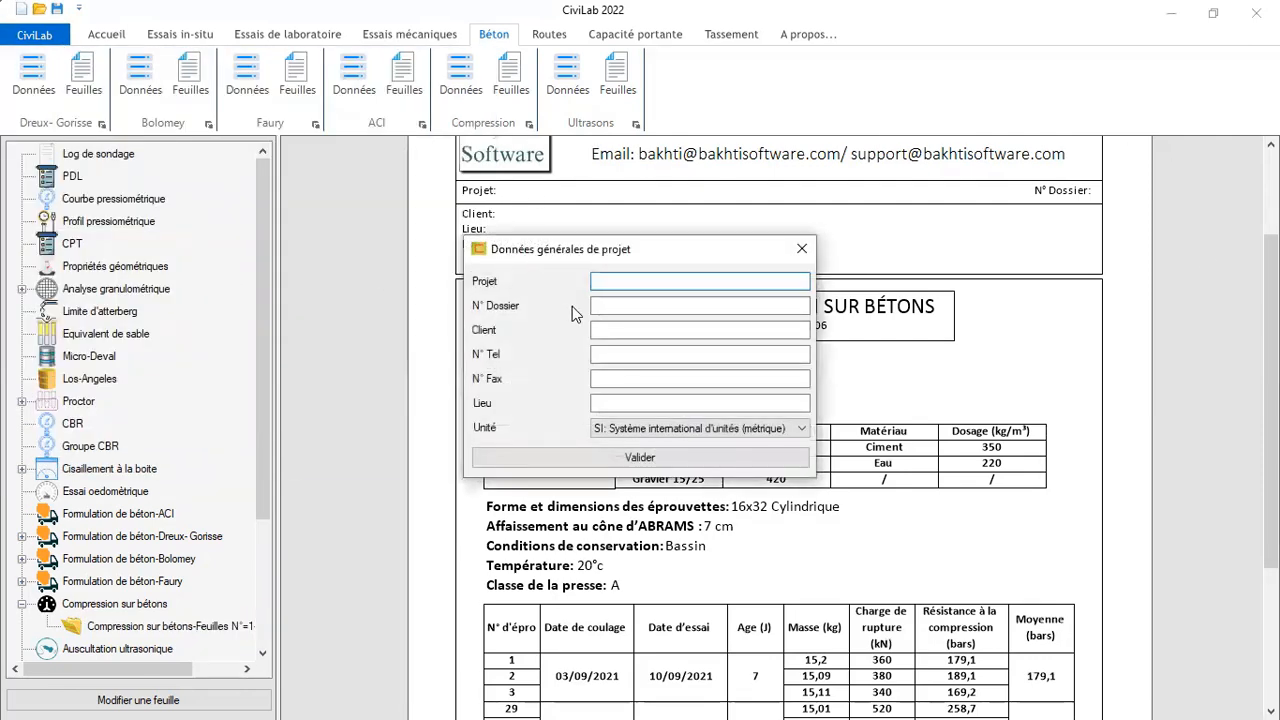
type("RN/17")
left_click(614, 305)
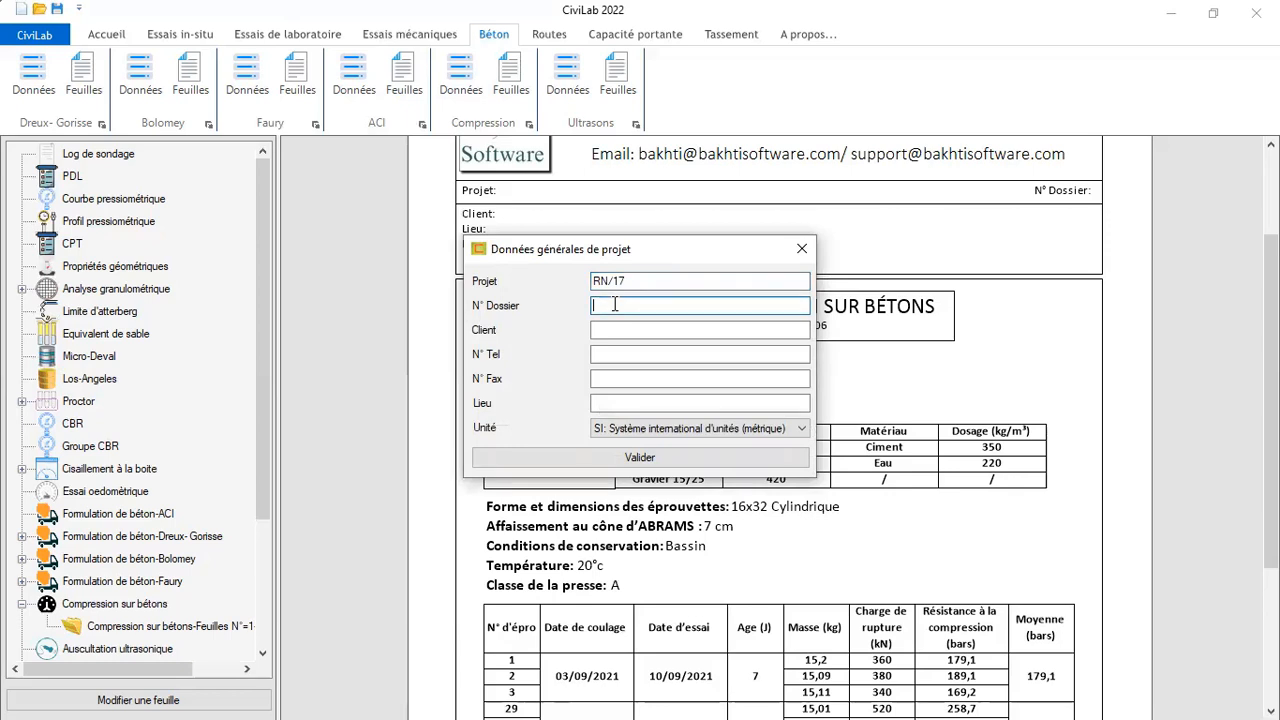
type("rFa000825K")
key("Home")
key("Delete")
key("Delete")
key("Delete")
type("RFA")
Set the project's client to DTP, save the general project data and check the compression sheet
left_click(617, 333)
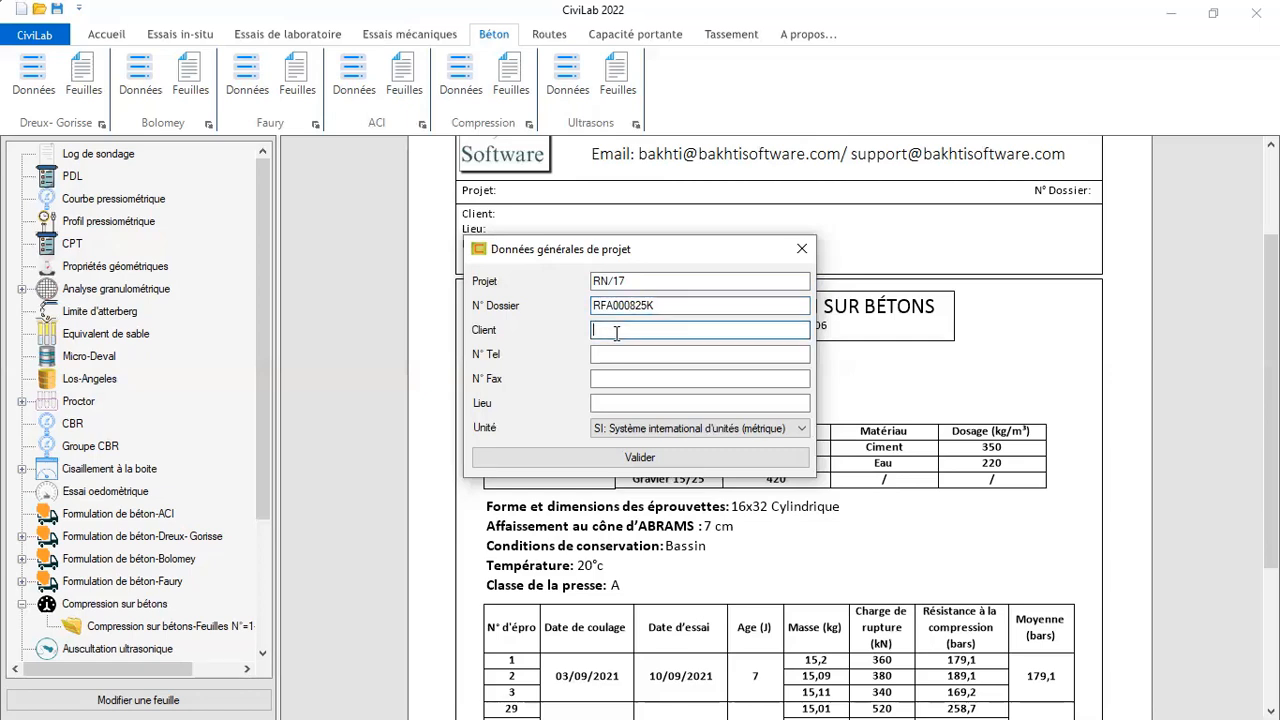
type("DTP")
left_click(638, 457)
left_click(686, 435)
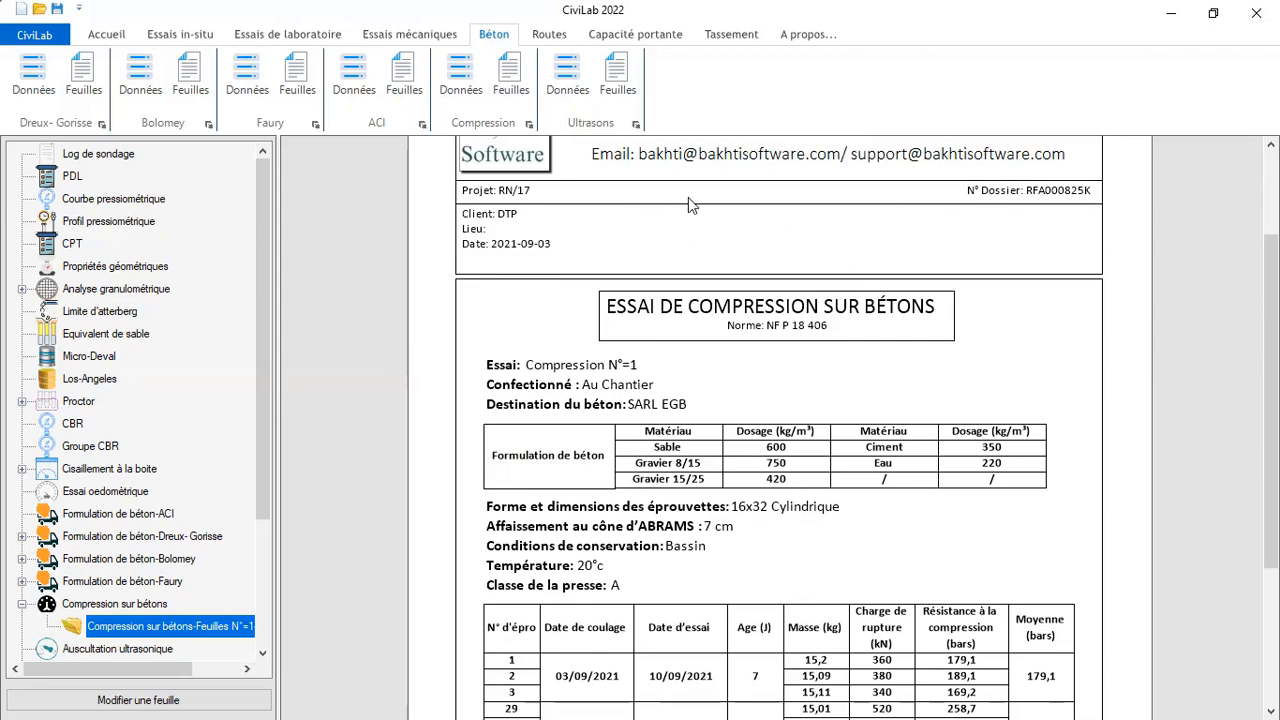
scroll(804, 326, "down", 5)
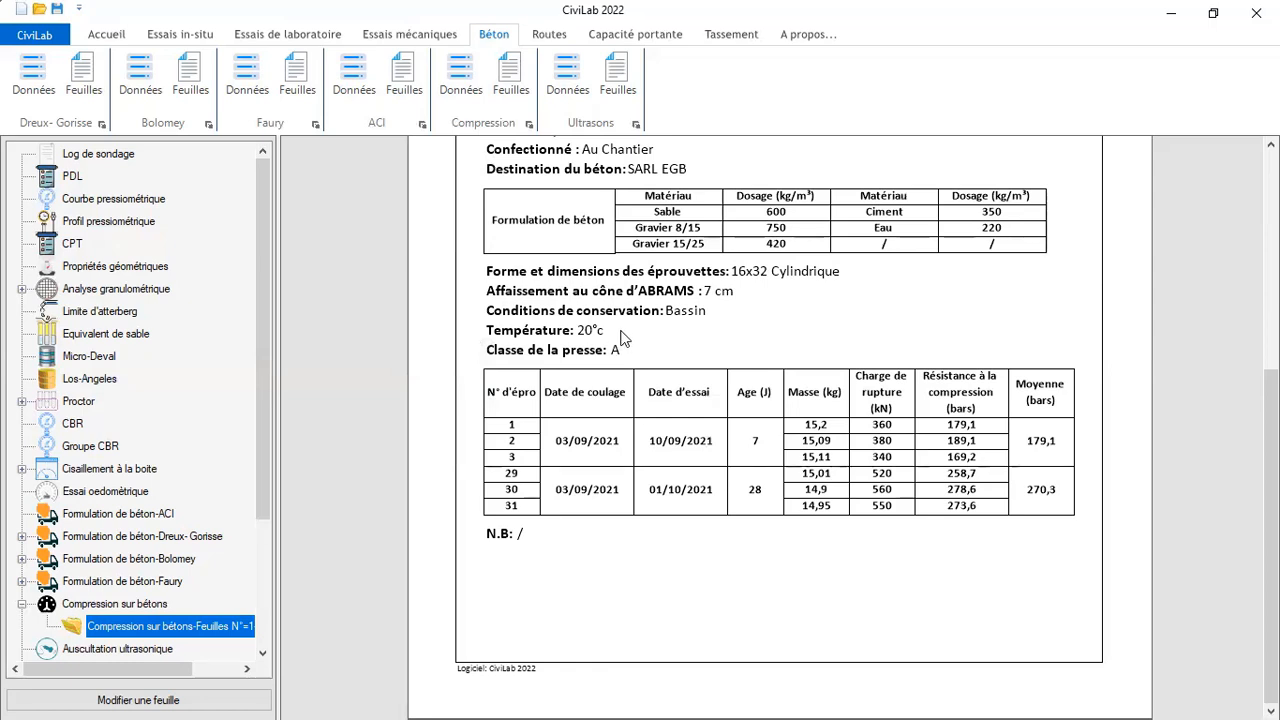
In the general data of the ultrasonic test Auscultation ultrasonique N°=1, rename the Echantillon N° title as Site and describe it as Mohamadia
left_click(560, 89)
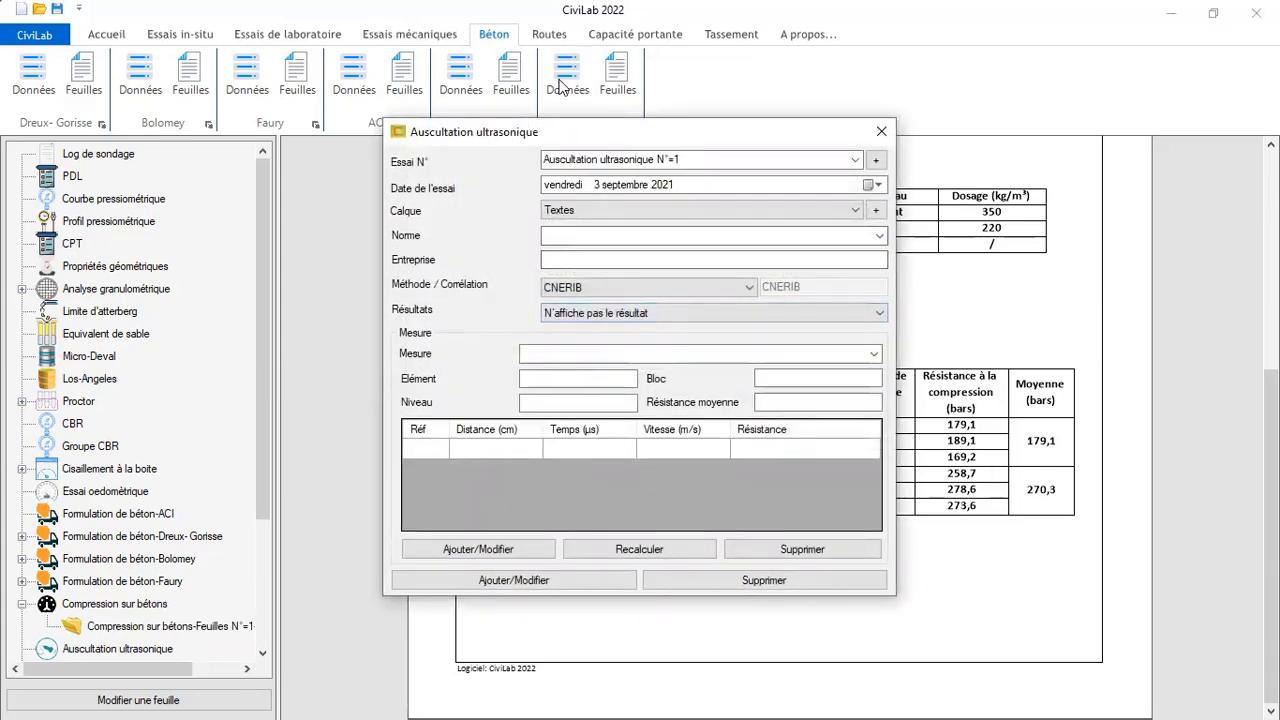
left_click(709, 160)
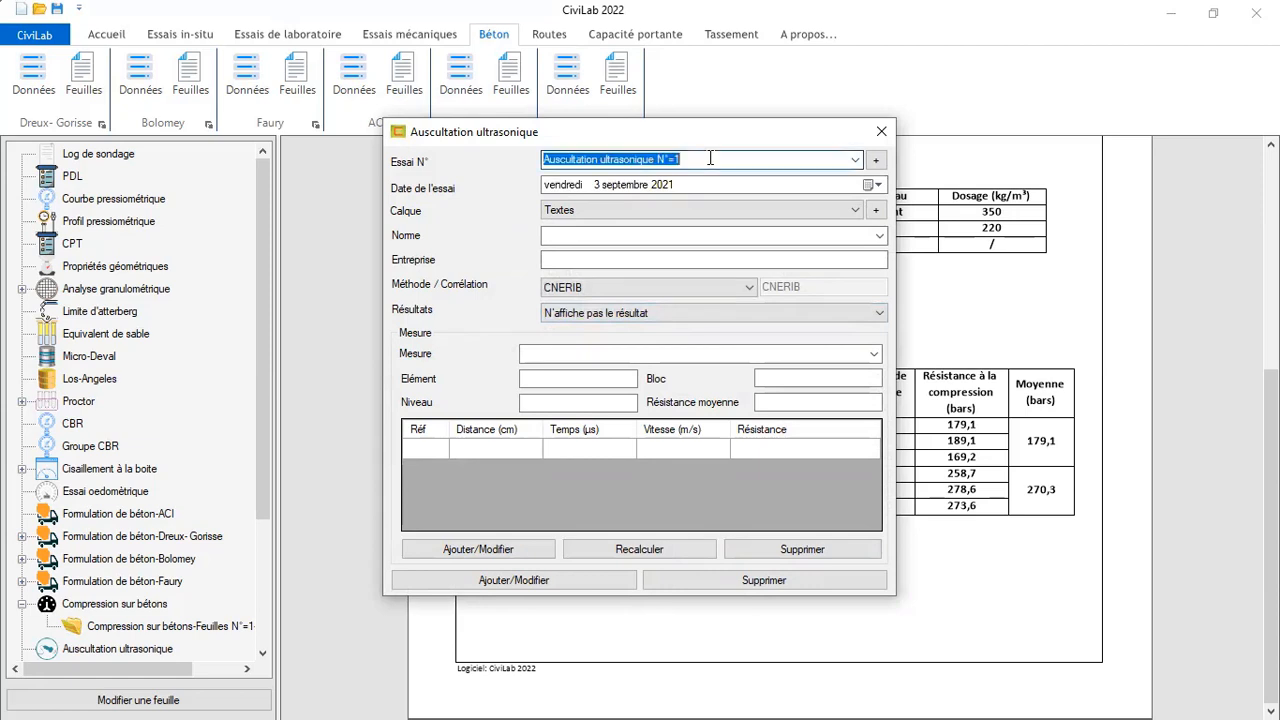
left_click(875, 160)
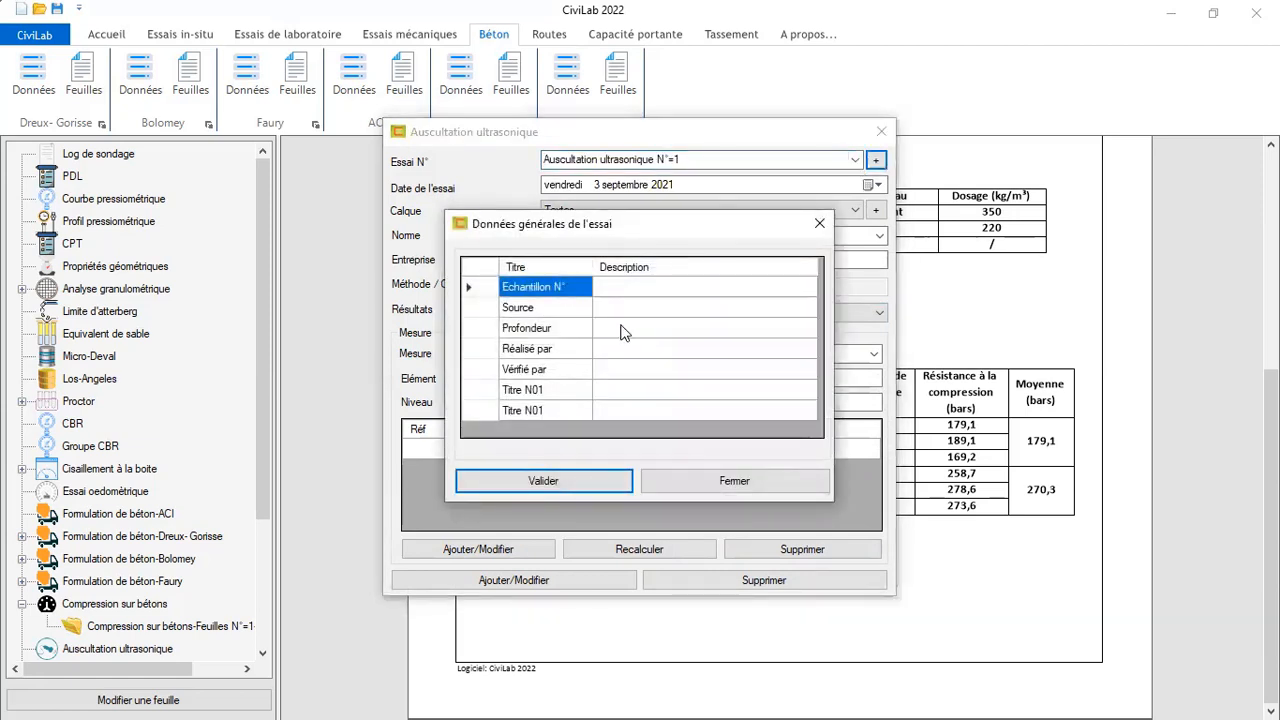
left_click(580, 288)
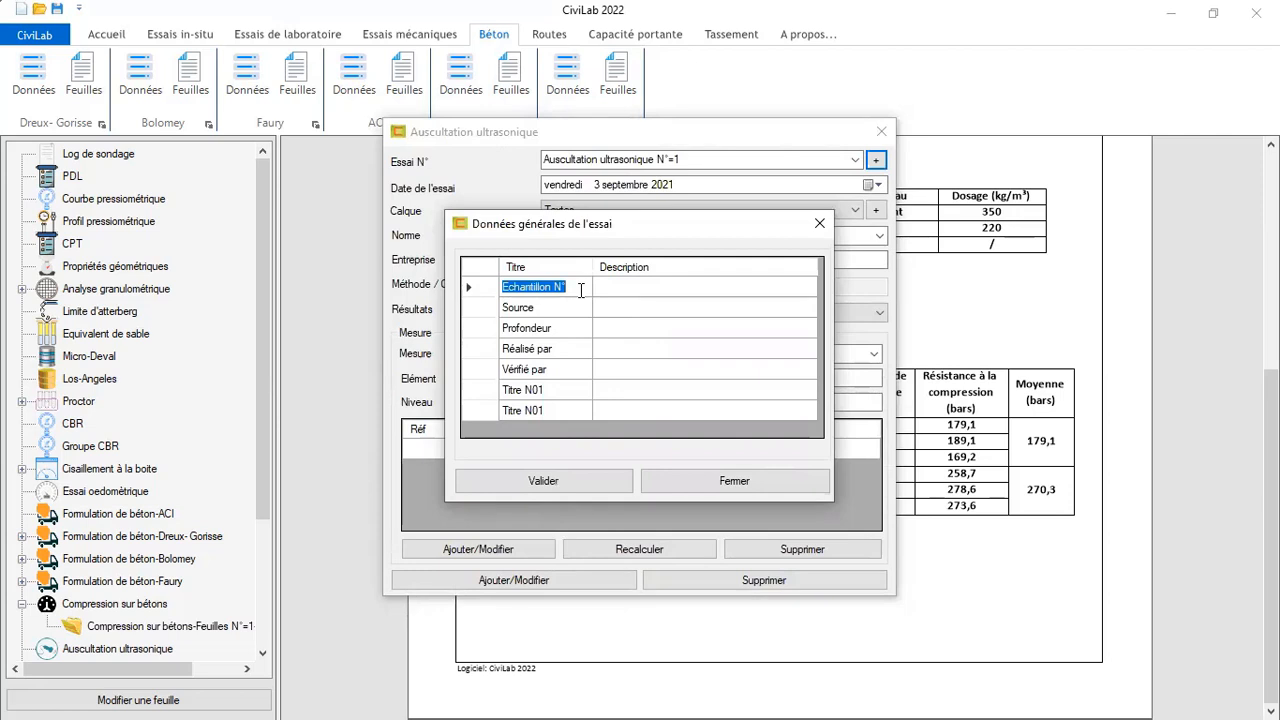
type("S")
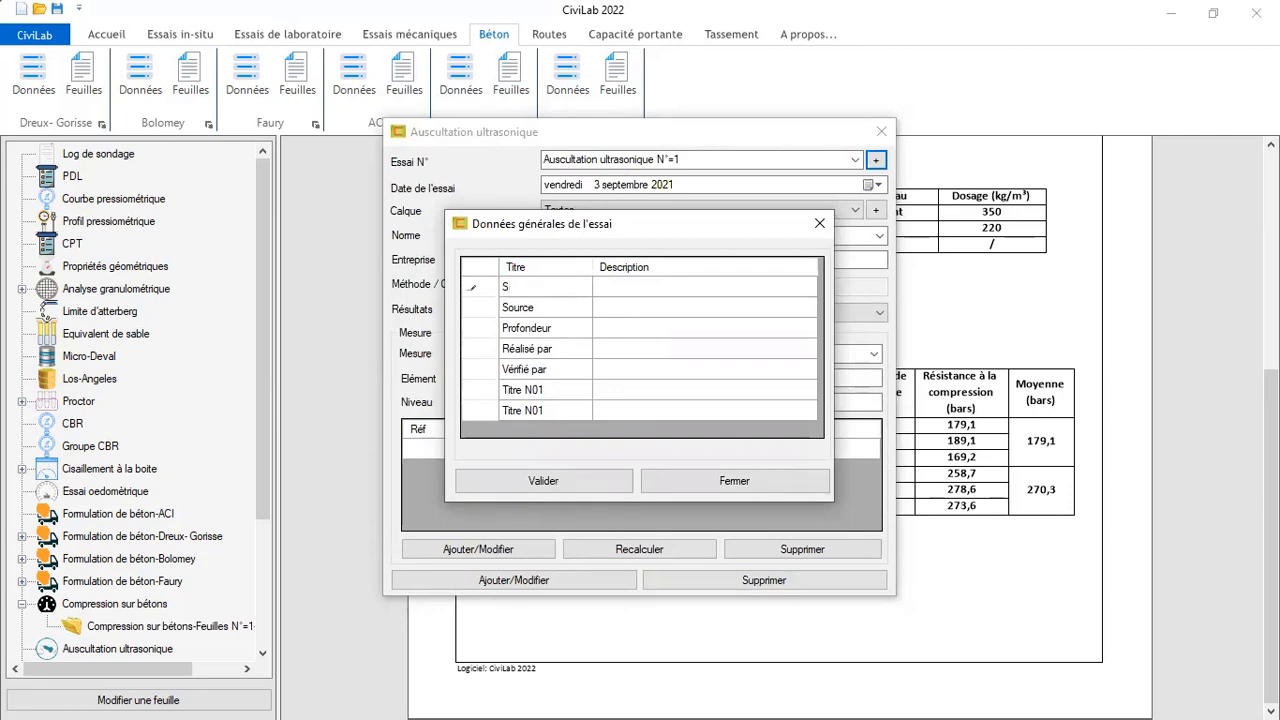
type("ite")
left_click(636, 289)
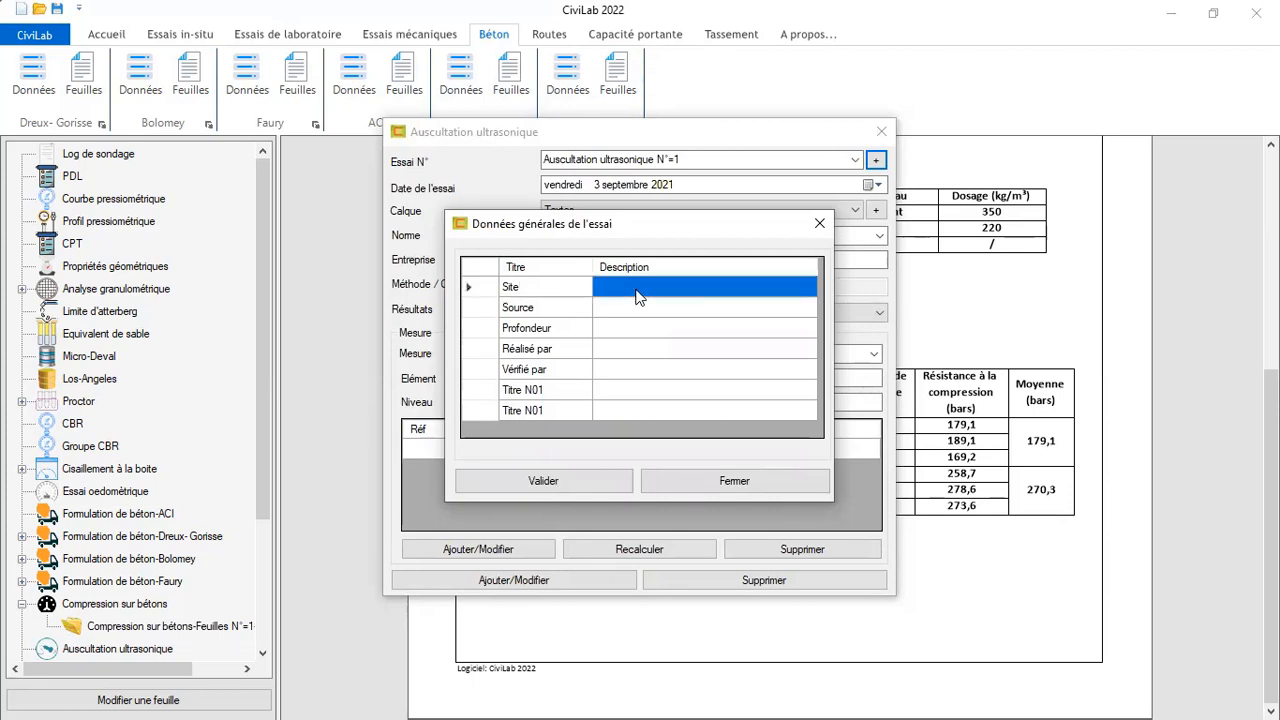
left_click(637, 288)
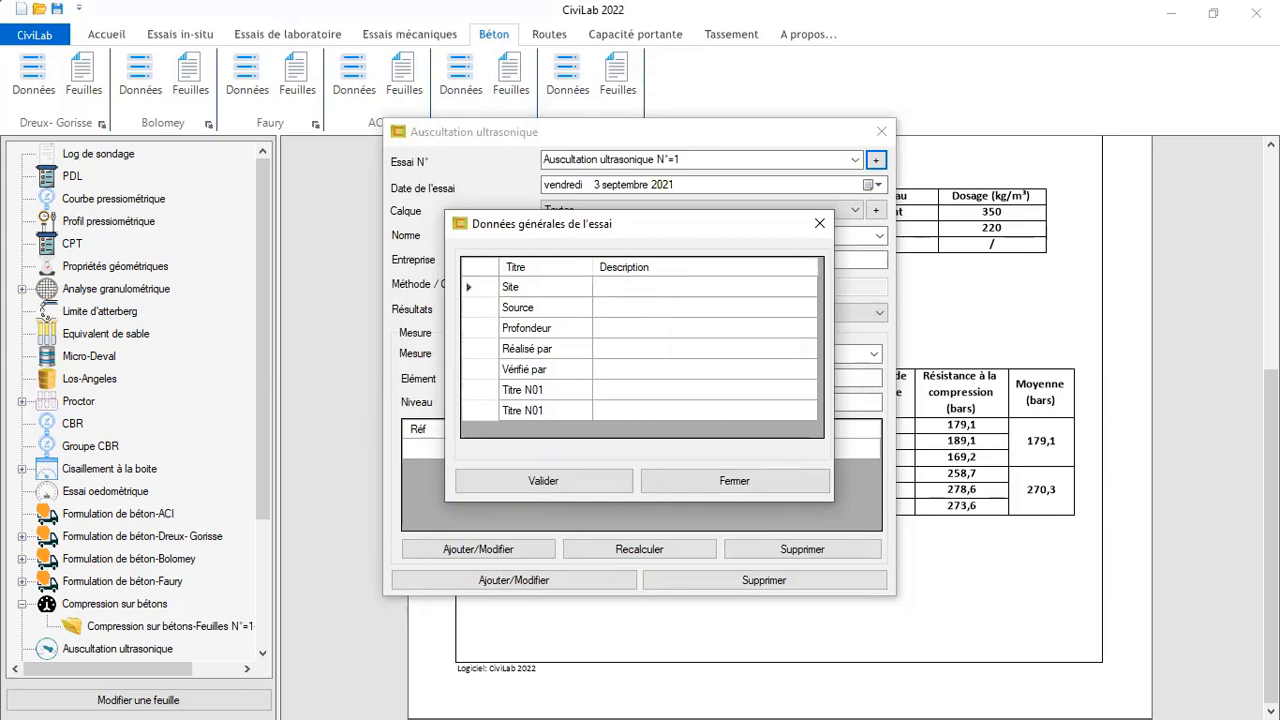
type("Mohamadia")
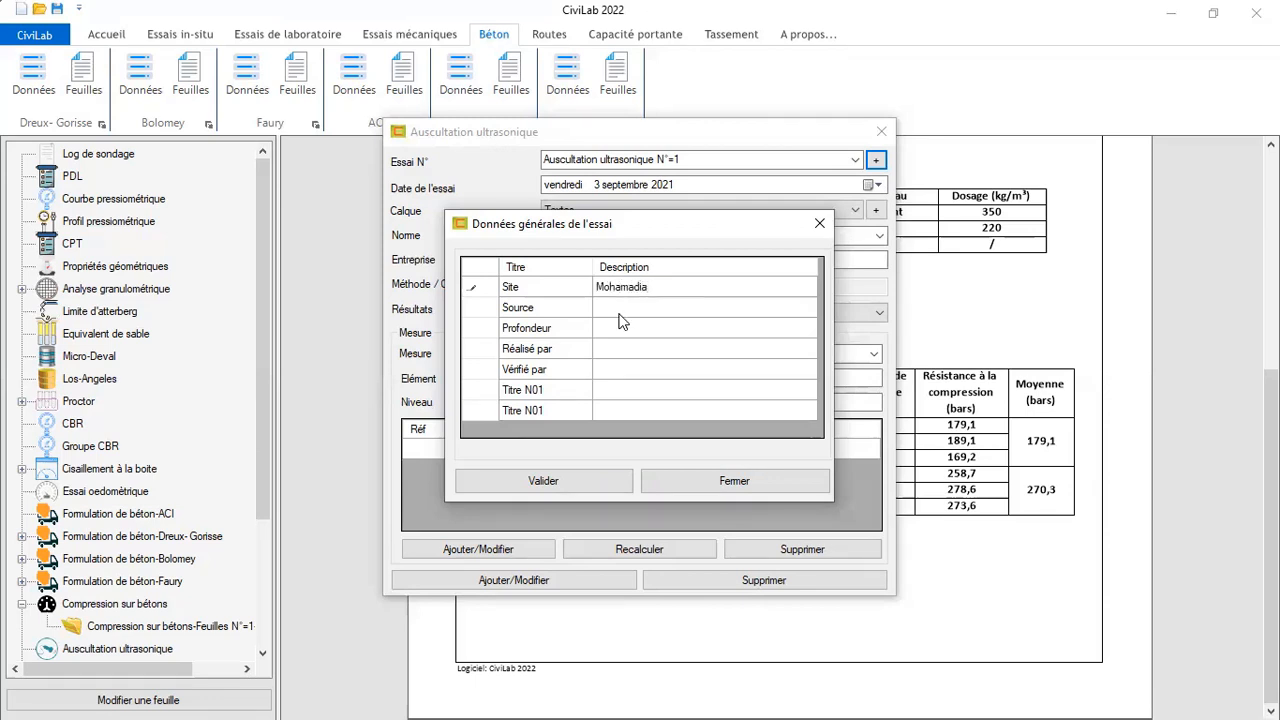
Rename the Profondeur title as Block and set its description to A-01
left_click(563, 331)
left_click(564, 331)
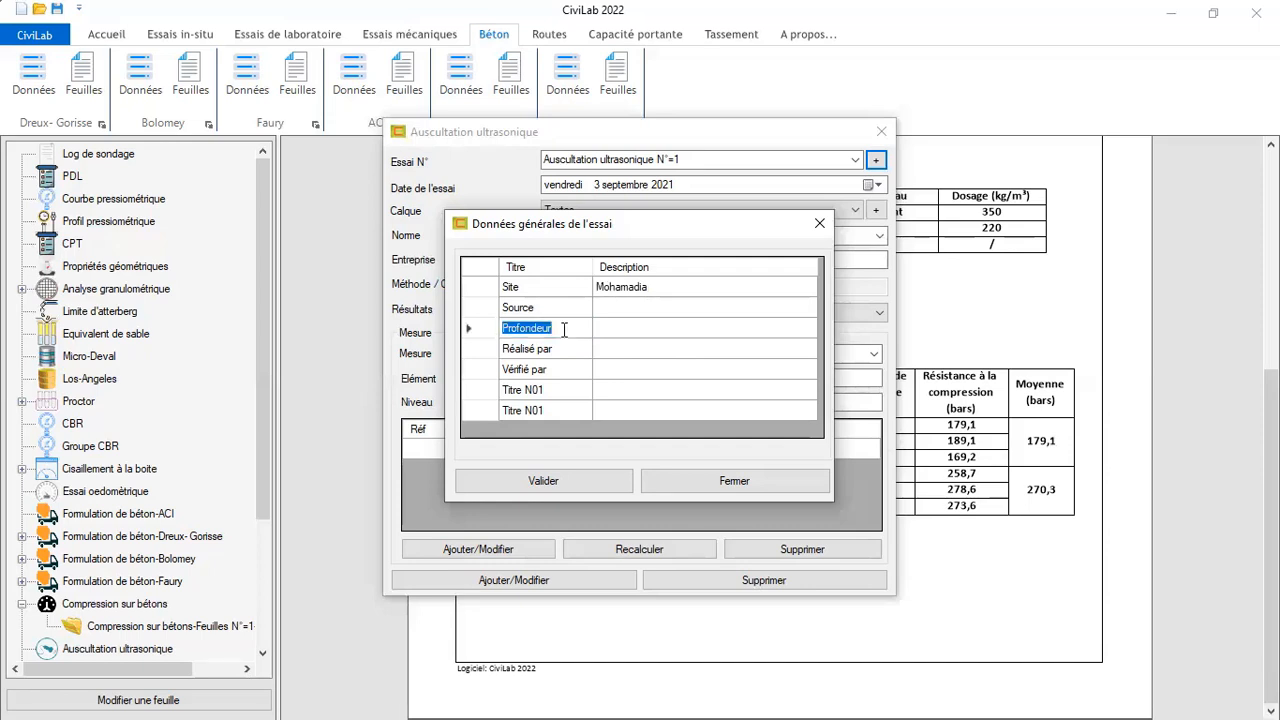
type("B")
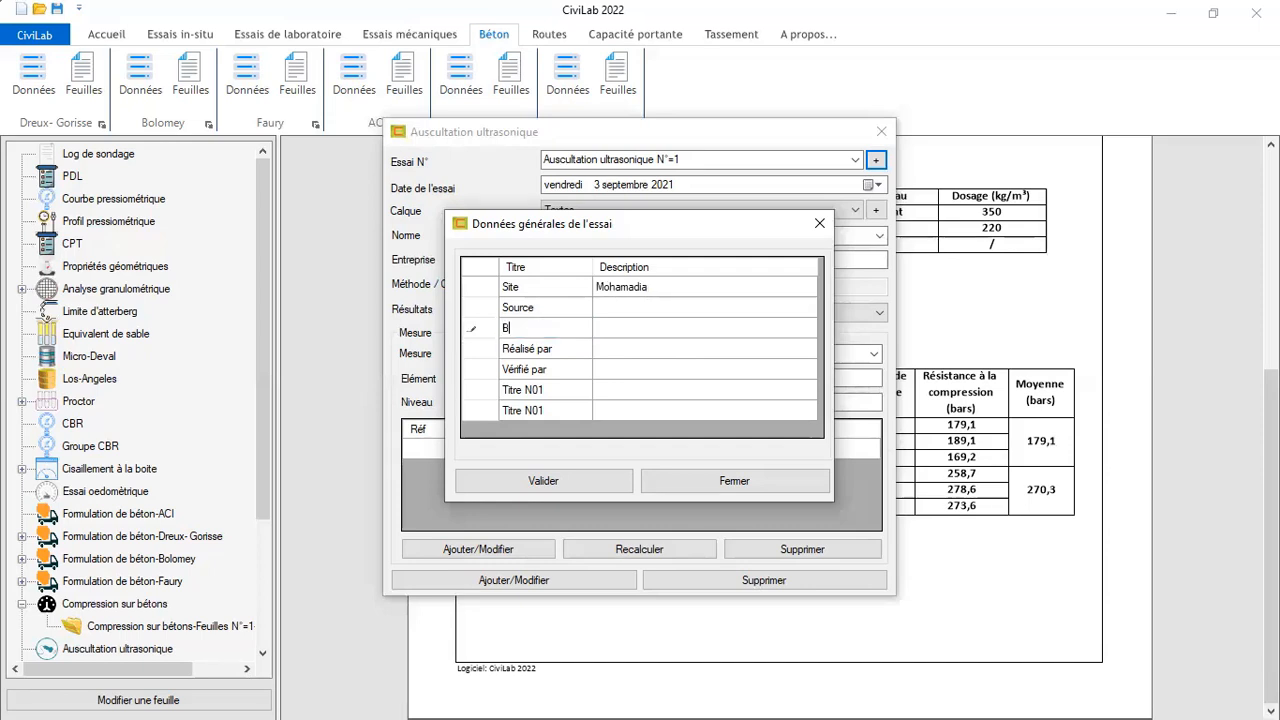
type("lock")
left_click(624, 327)
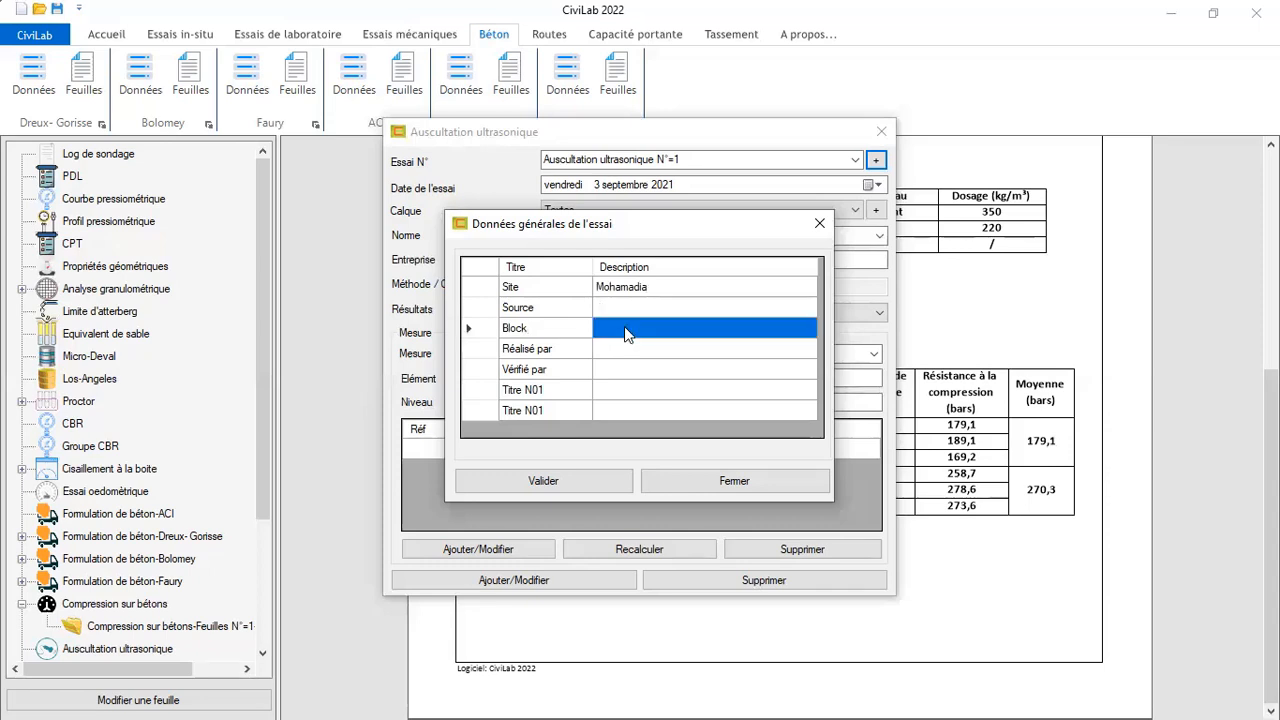
left_click(624, 327)
type("A")
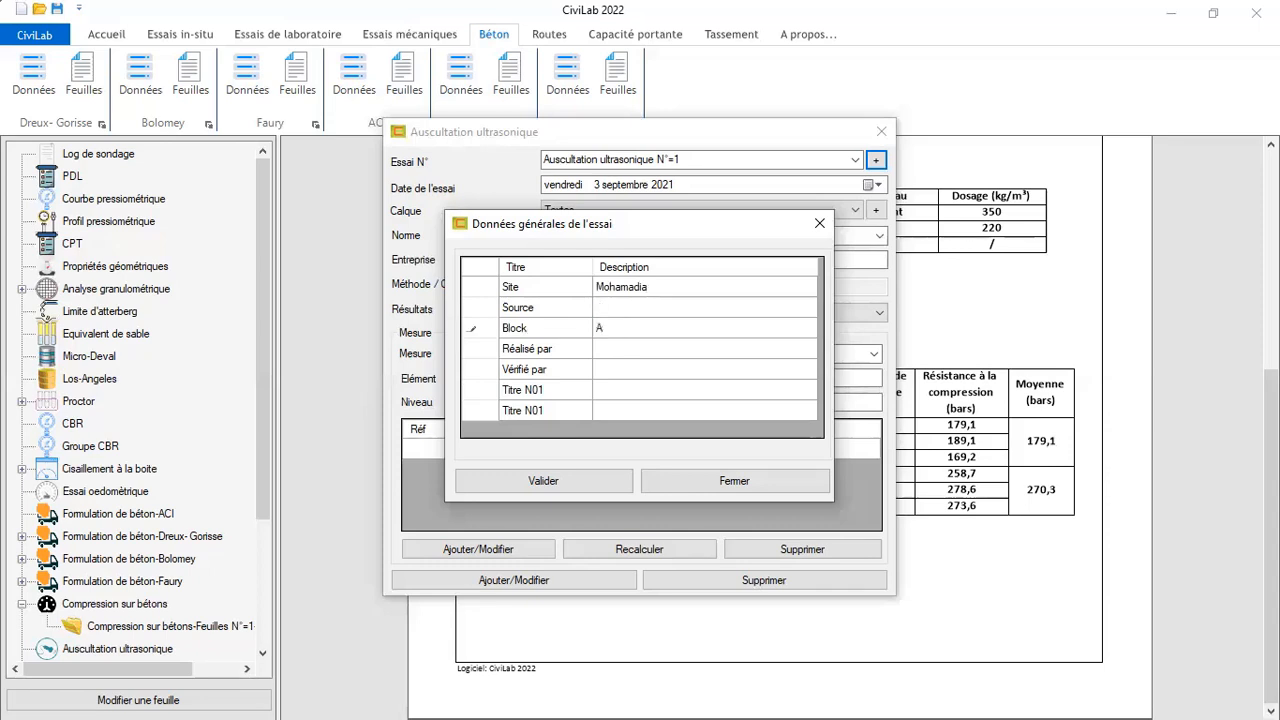
type("-01")
Fill in the names for Réalisé par and Vérifié par and save the test's general data
left_click(624, 349)
left_click(624, 349)
type("BAKHTI")
left_click(609, 371)
left_click(609, 371)
type("Rachid")
left_click(551, 483)
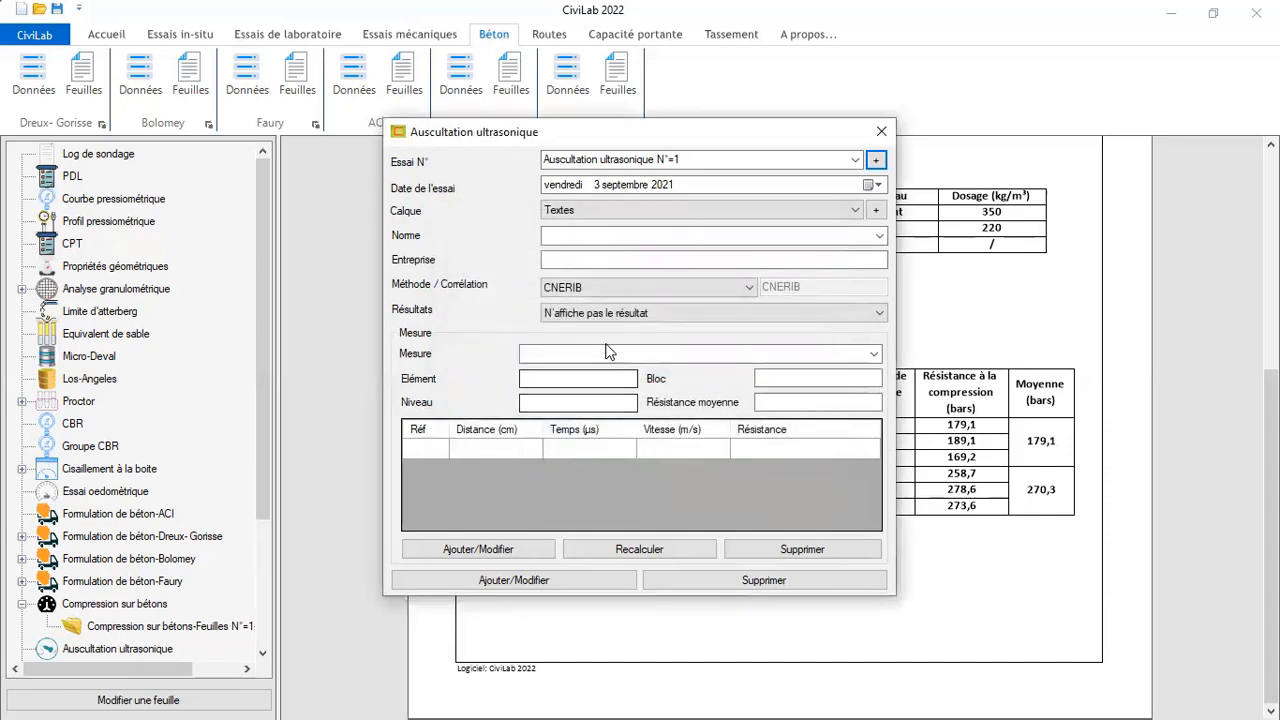
Set the ultrasonic test date to 2 September 2021, keep the Textes layer and choose the standard P 18-414
left_click(876, 186)
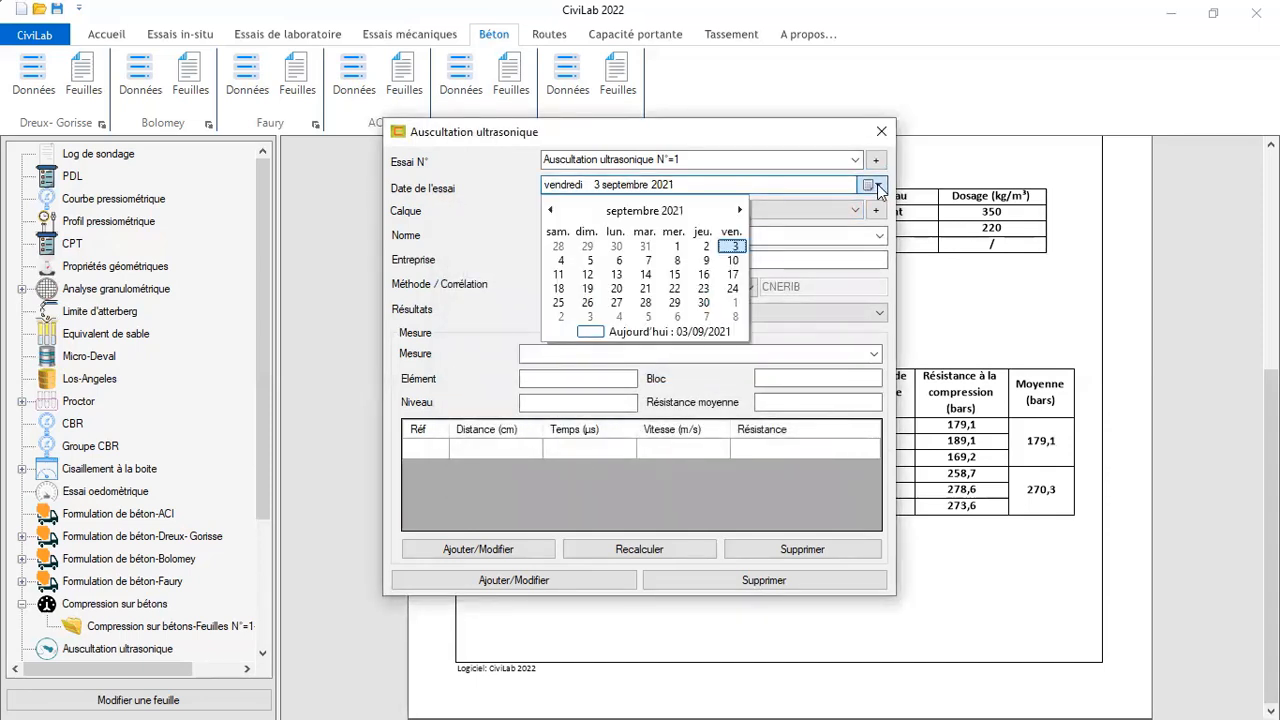
left_click(706, 246)
left_click(770, 211)
left_click(723, 237)
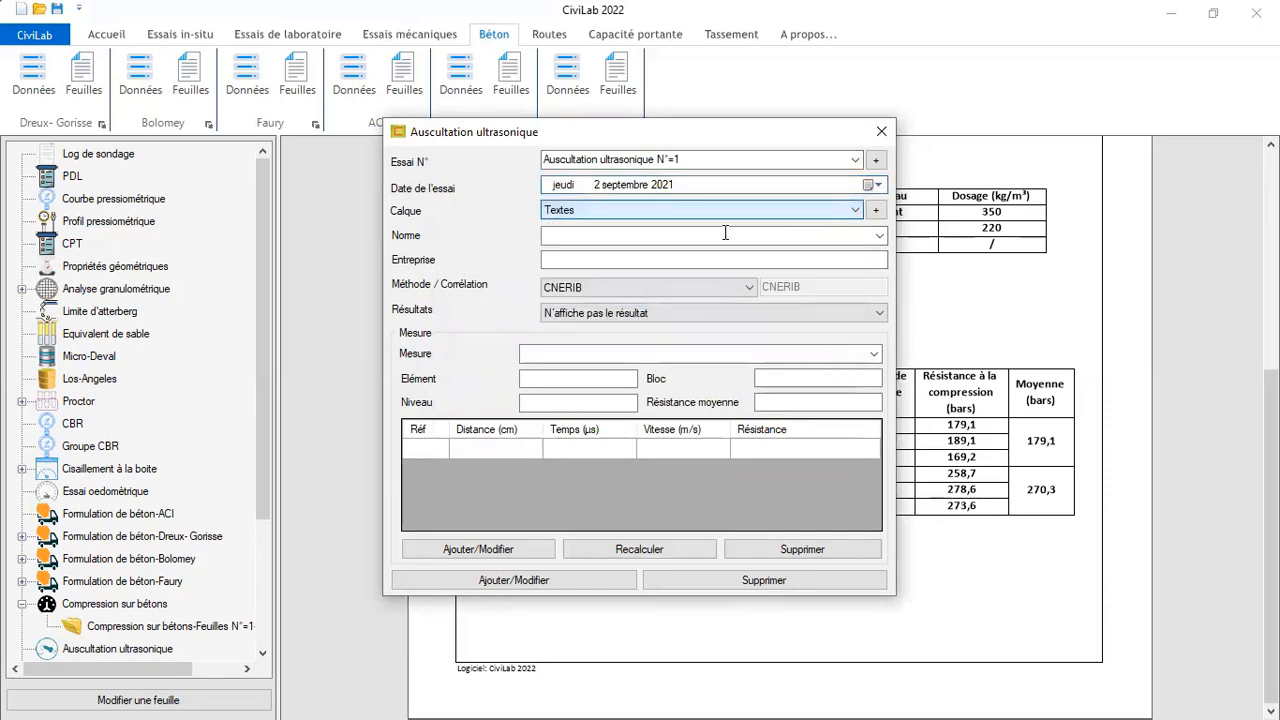
left_click(877, 237)
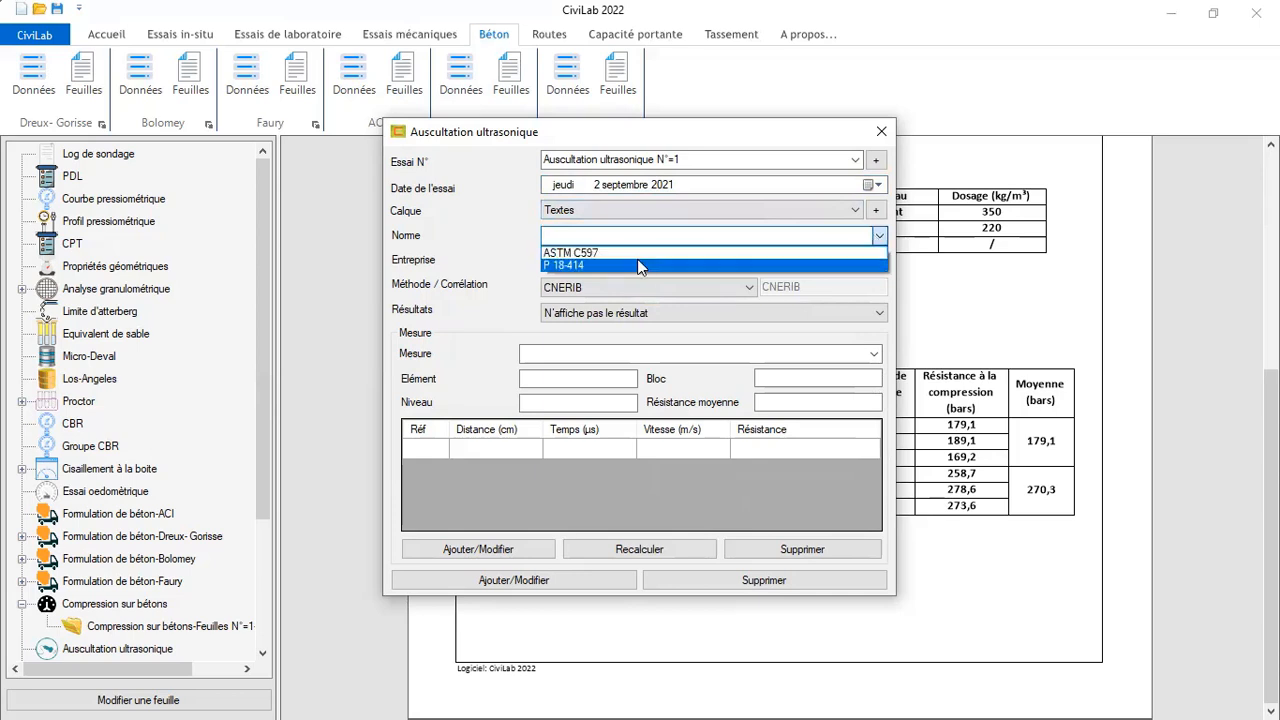
left_click(607, 262)
Enter SARL EGB as the company and select RILEM as the correlation method
left_click(607, 260)
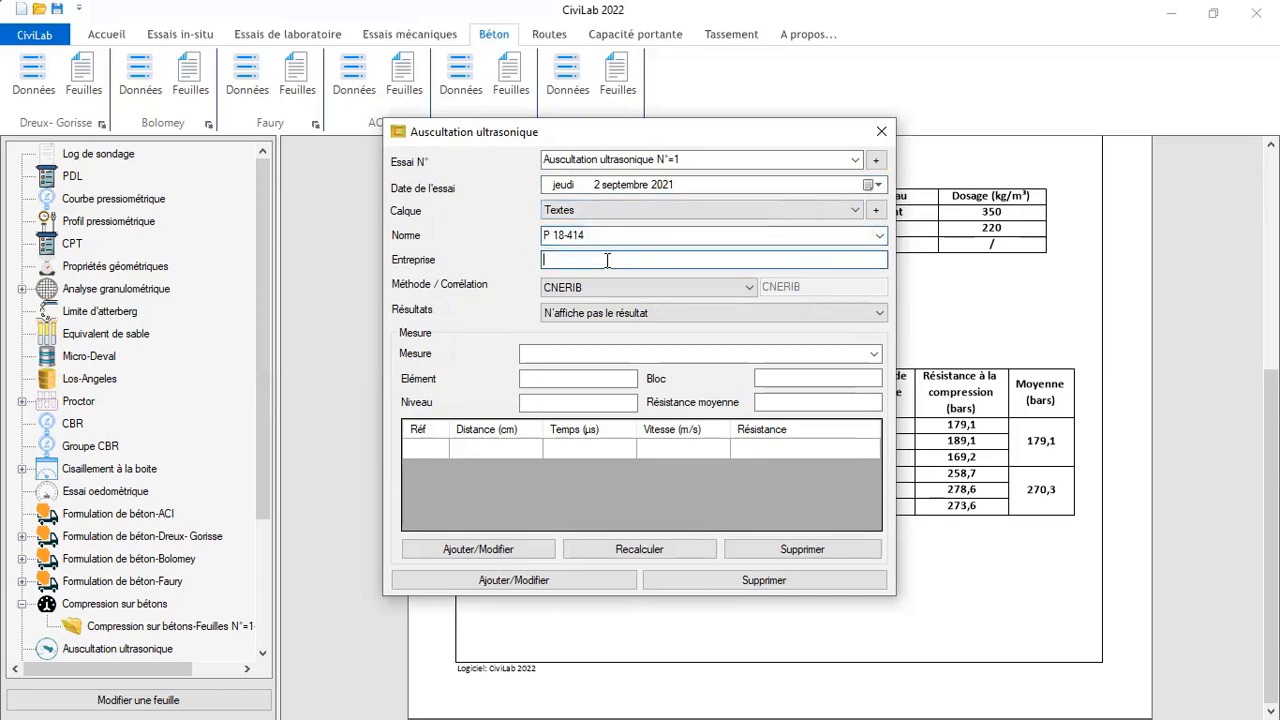
type("SA")
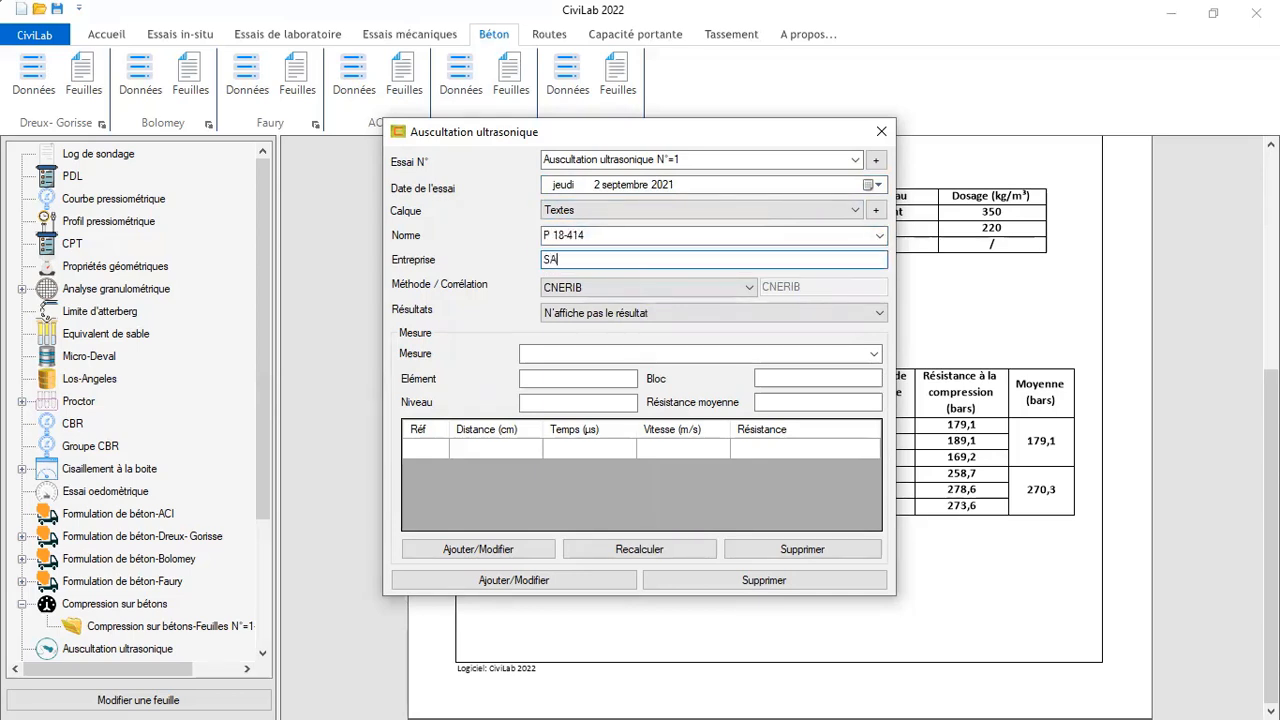
type("RL EGB")
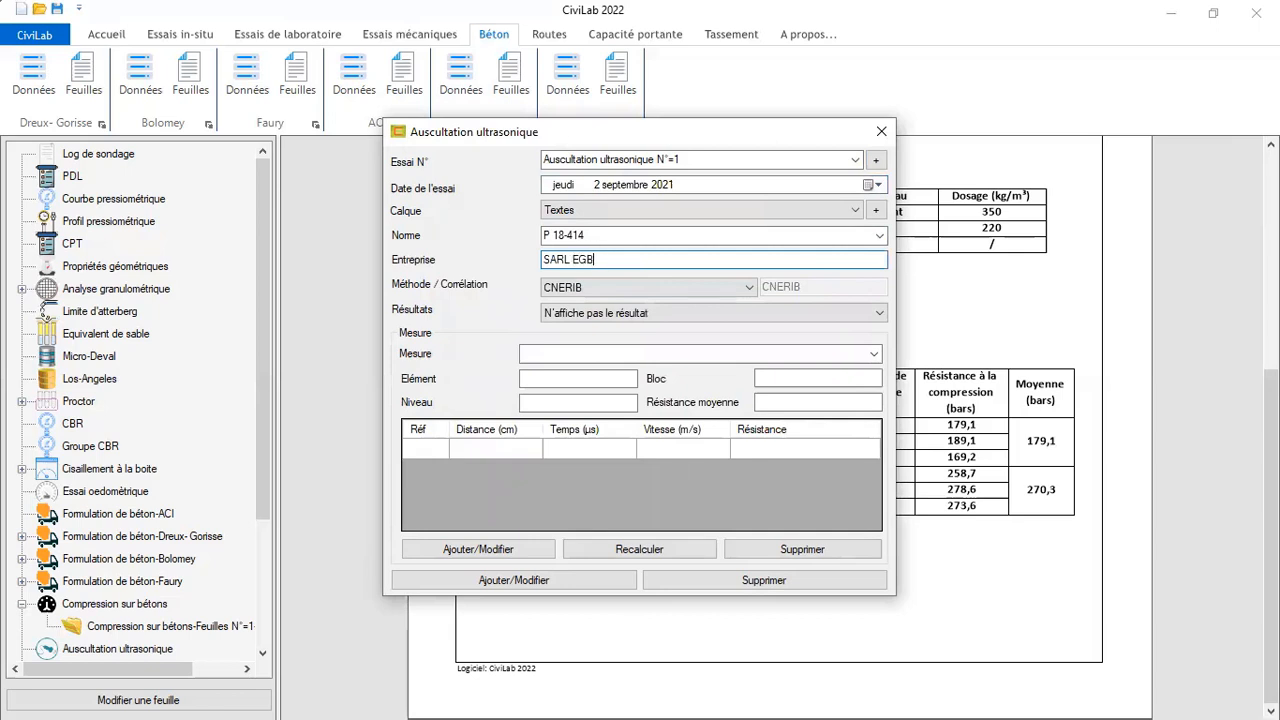
left_click(596, 290)
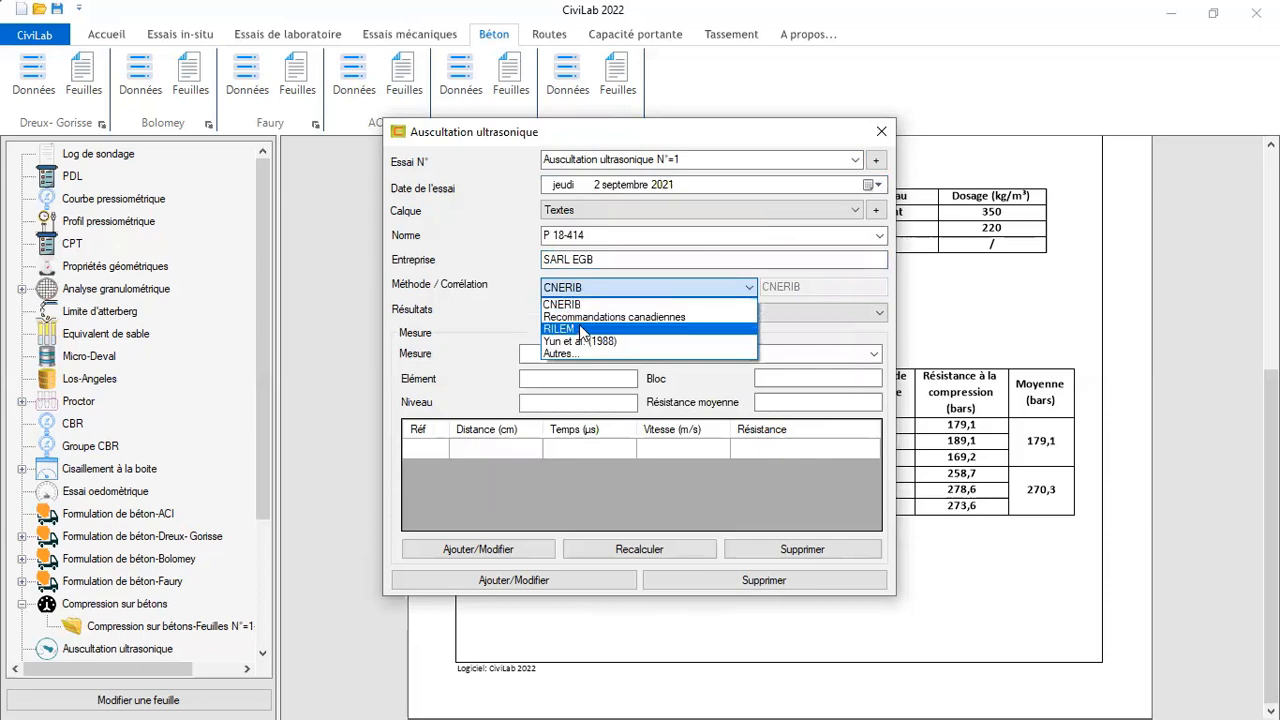
left_click(582, 330)
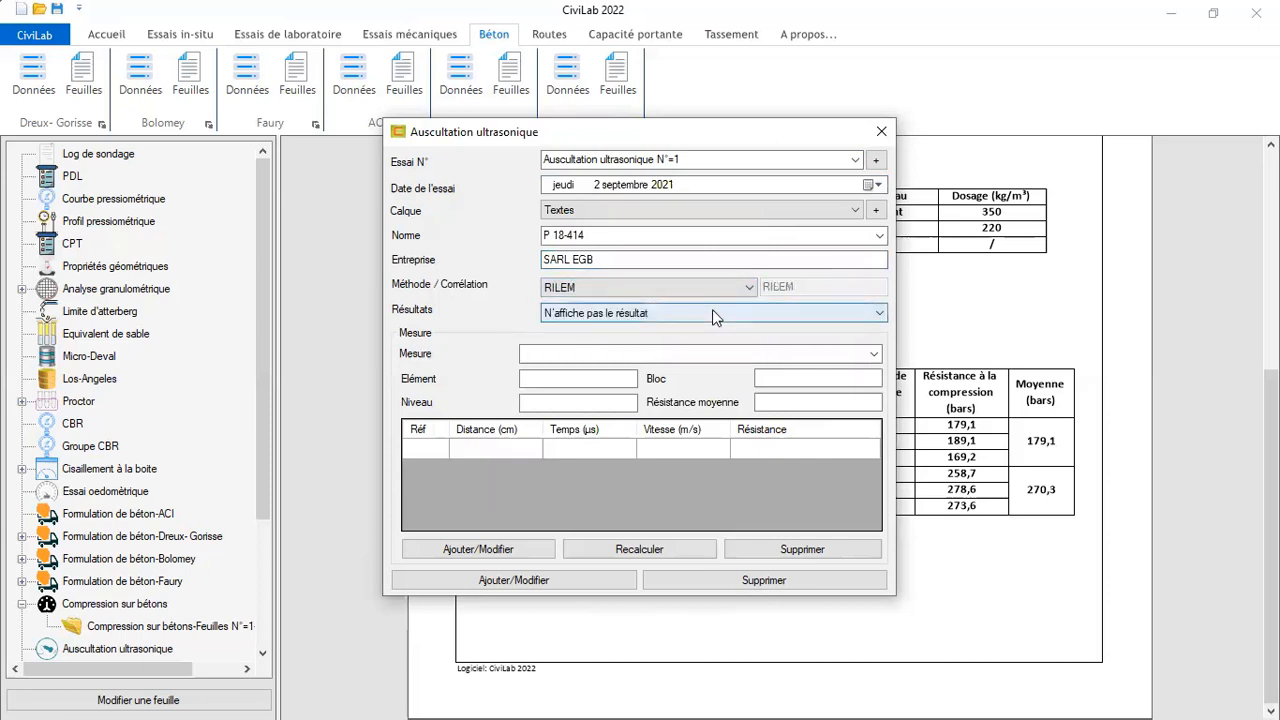
Define measurement A01 with element P01, level RCD and block A01
left_click(575, 352)
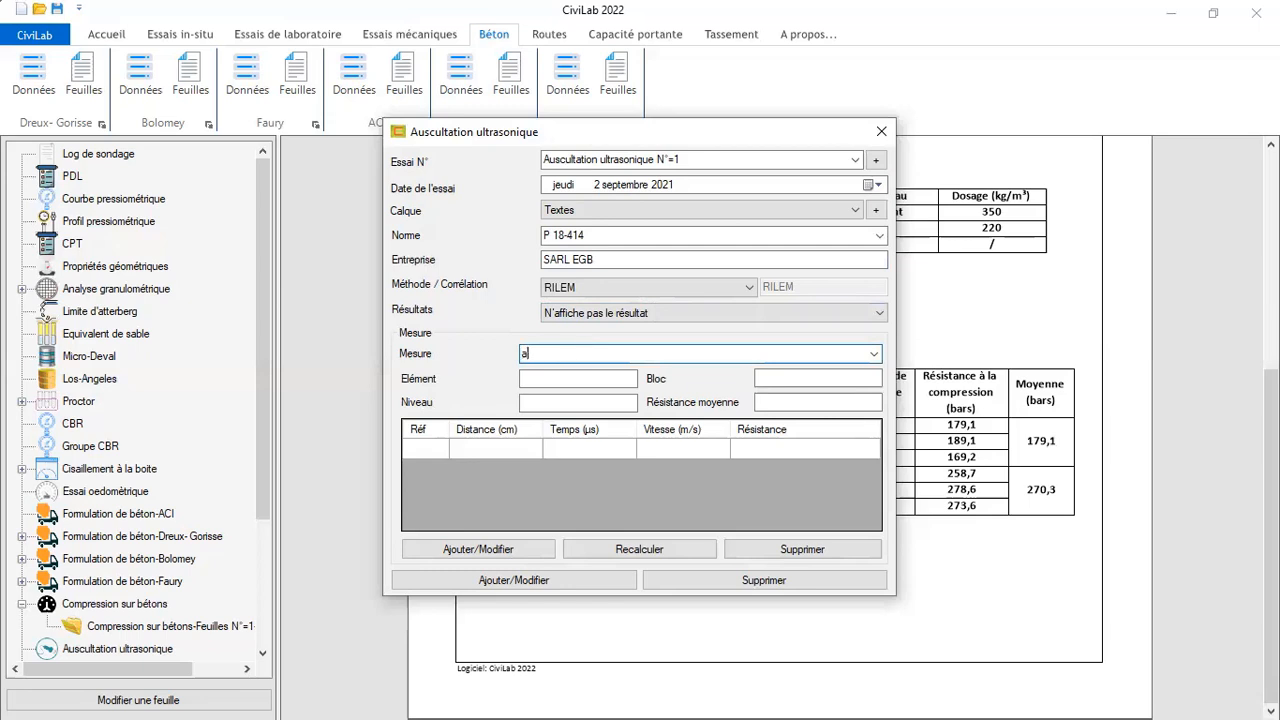
type("A01")
left_click(539, 378)
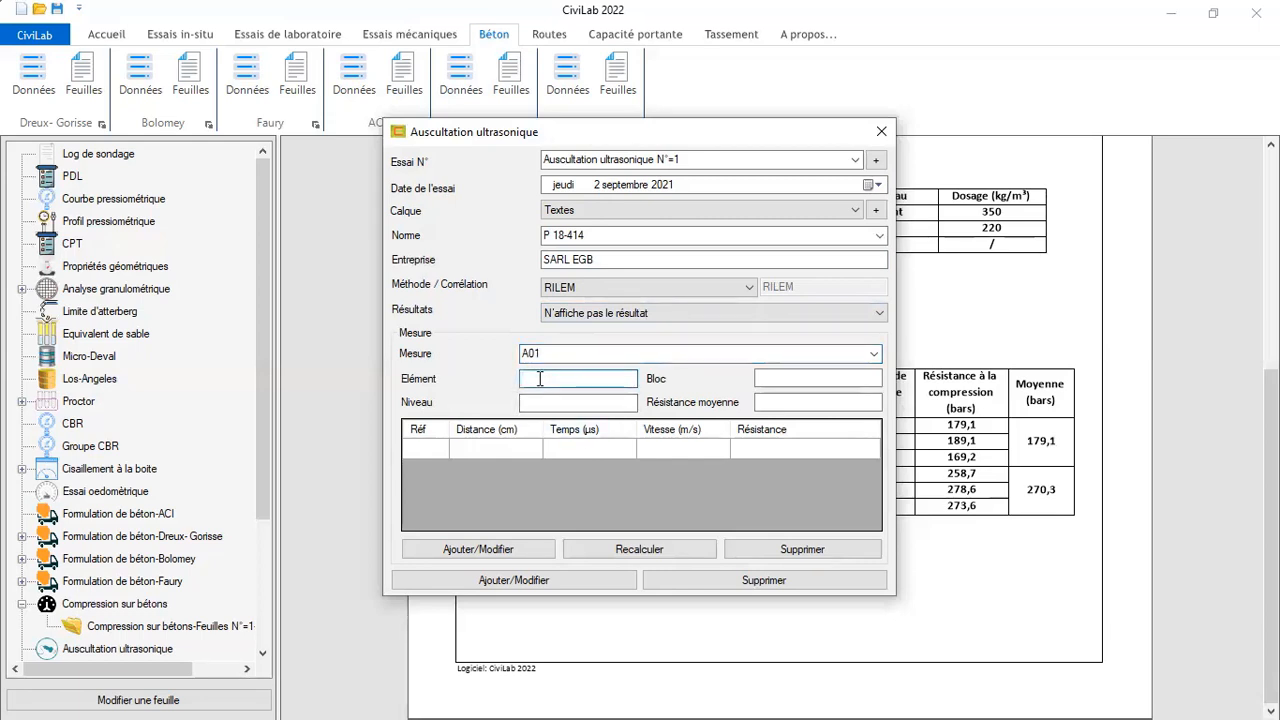
type("P01")
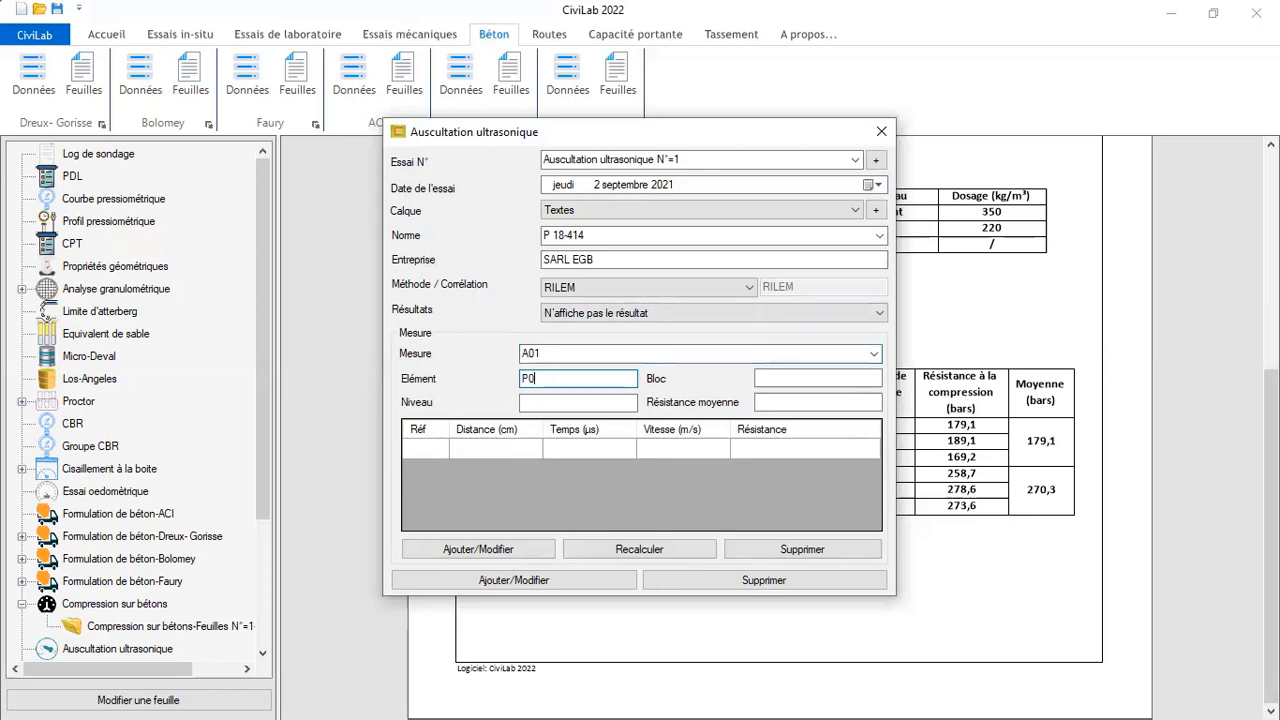
left_click(541, 401)
type("RCD")
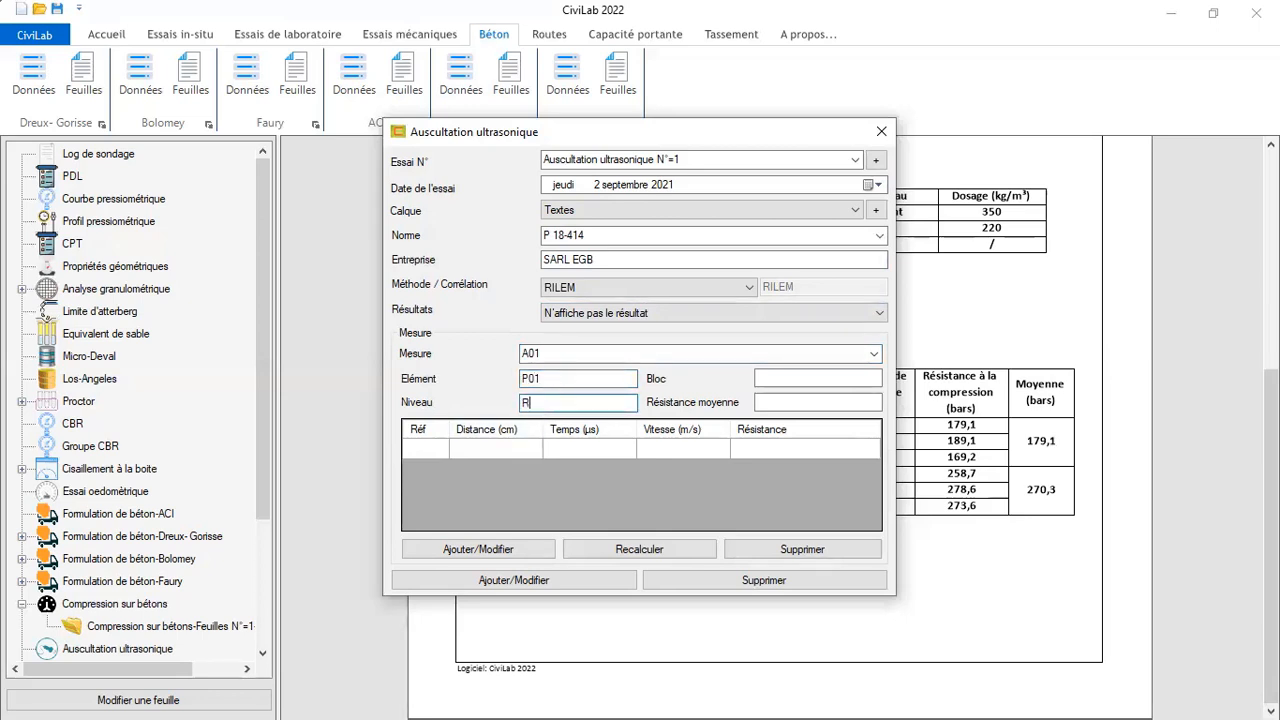
left_click(798, 380)
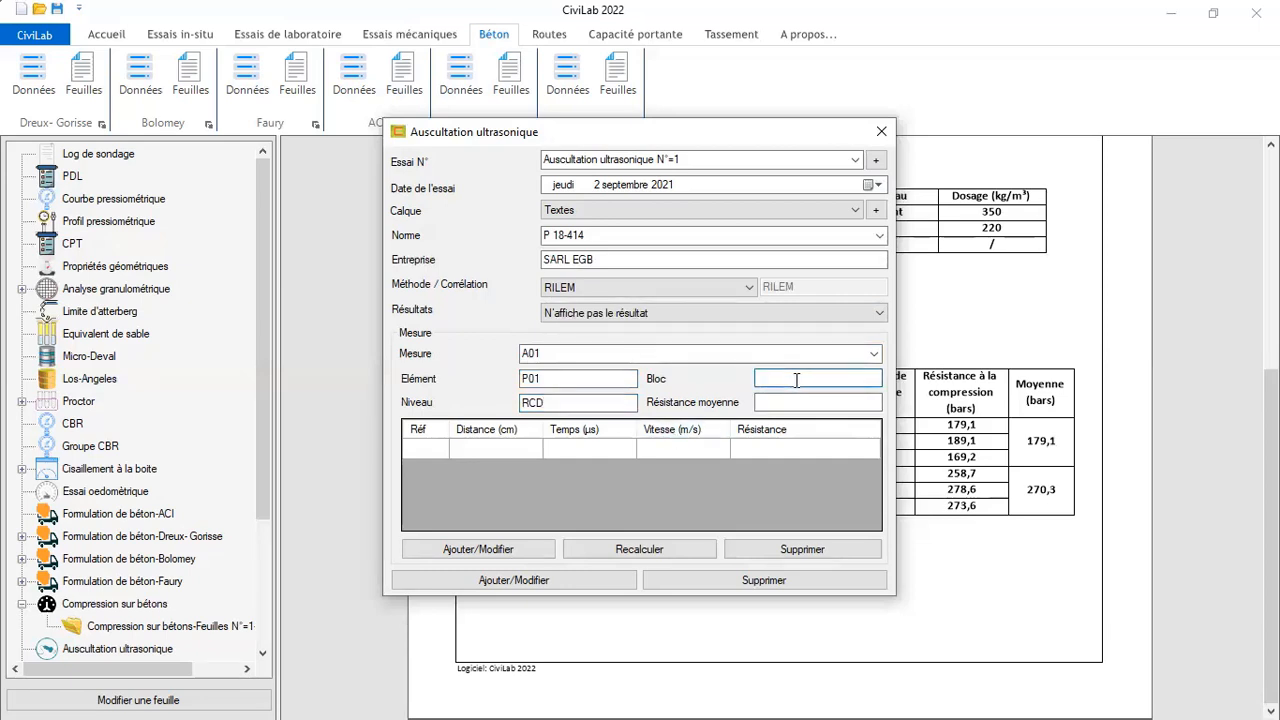
type("A01")
Enter reading 1 of measurement A01 with a distance of 35 cm and a time of 80 µs
left_click(440, 452)
type("1")
key("Tab")
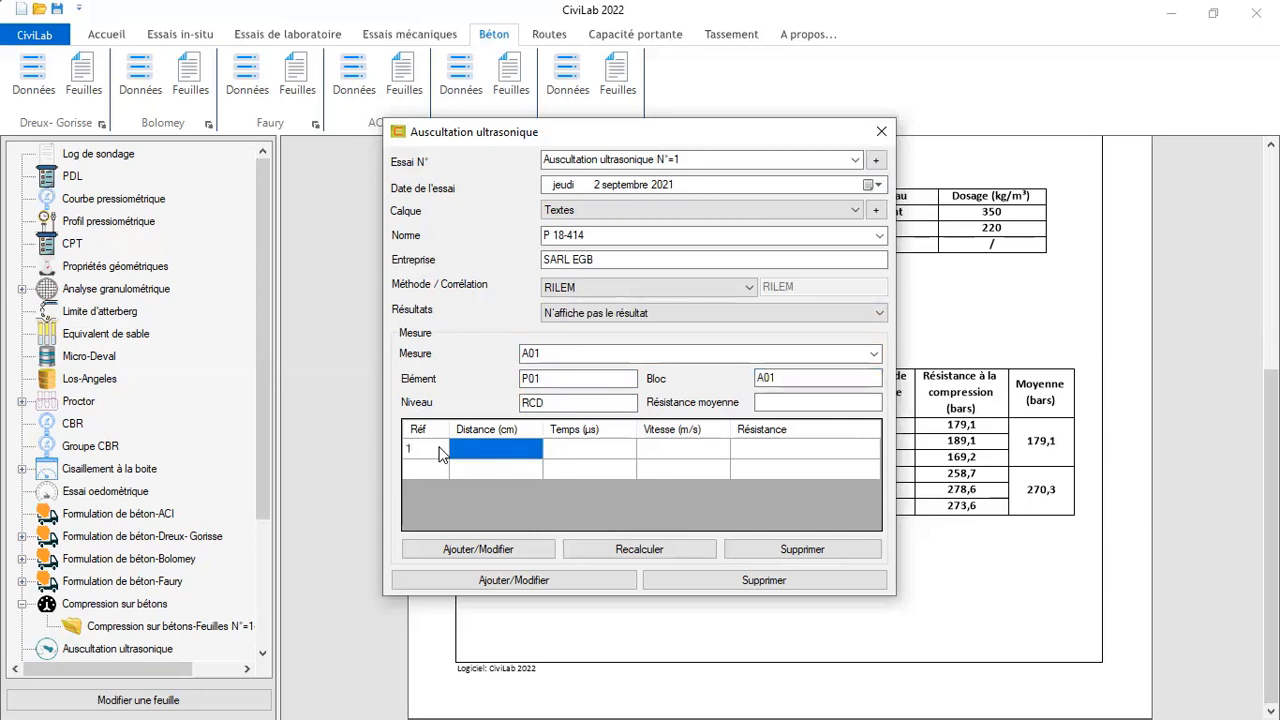
type("35")
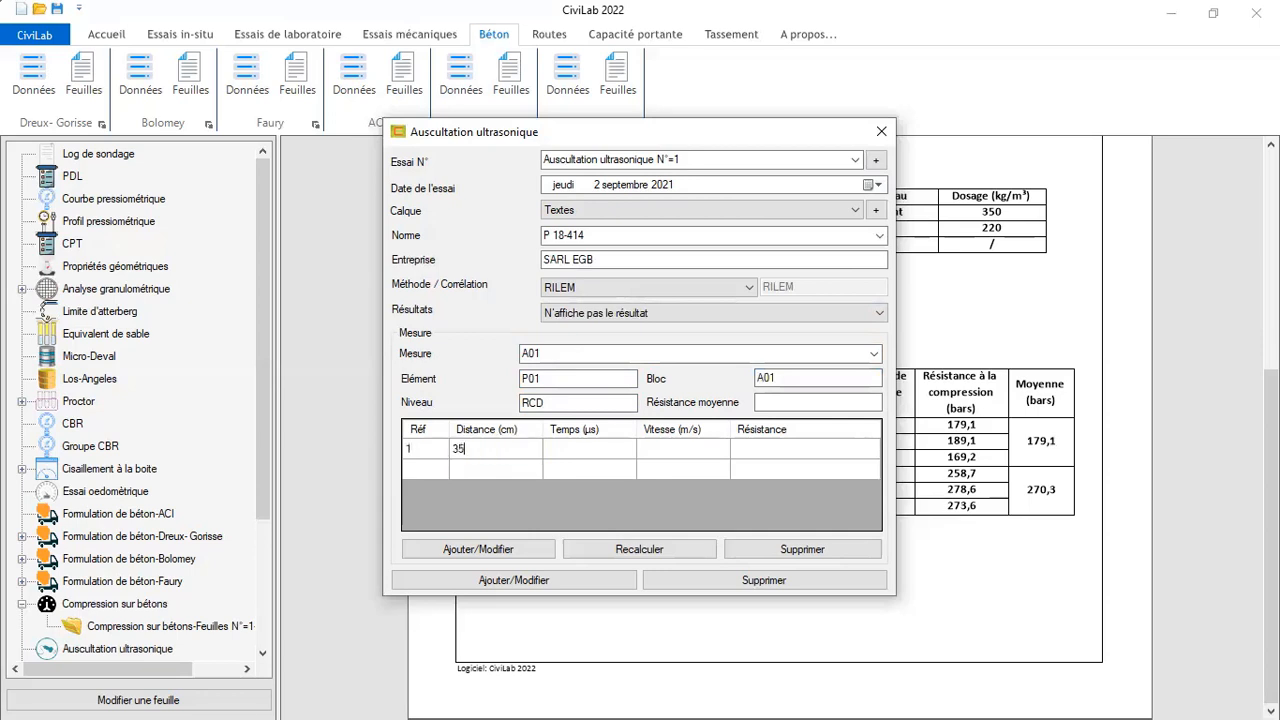
key("Tab")
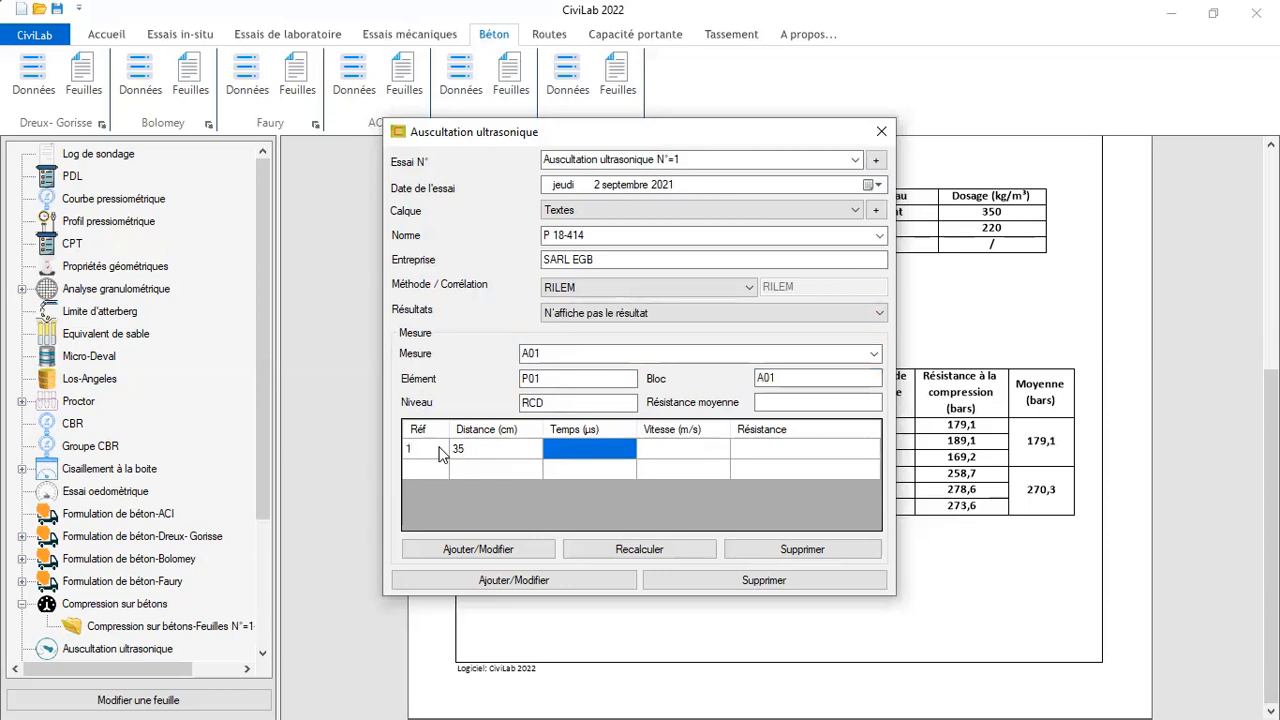
type("80")
key("Tab")
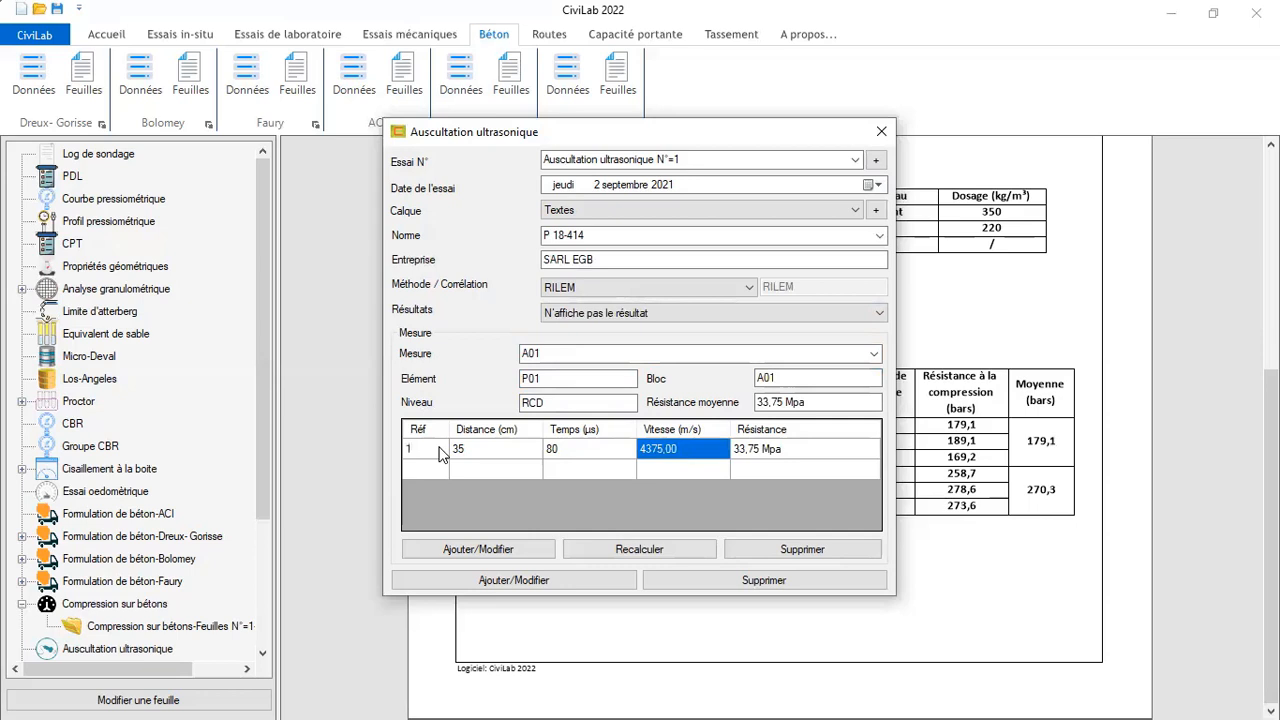
Recalculate the strength of measurement A01 with the CNERIB correlation, and again with Recommandations canadiennes
left_click(679, 289)
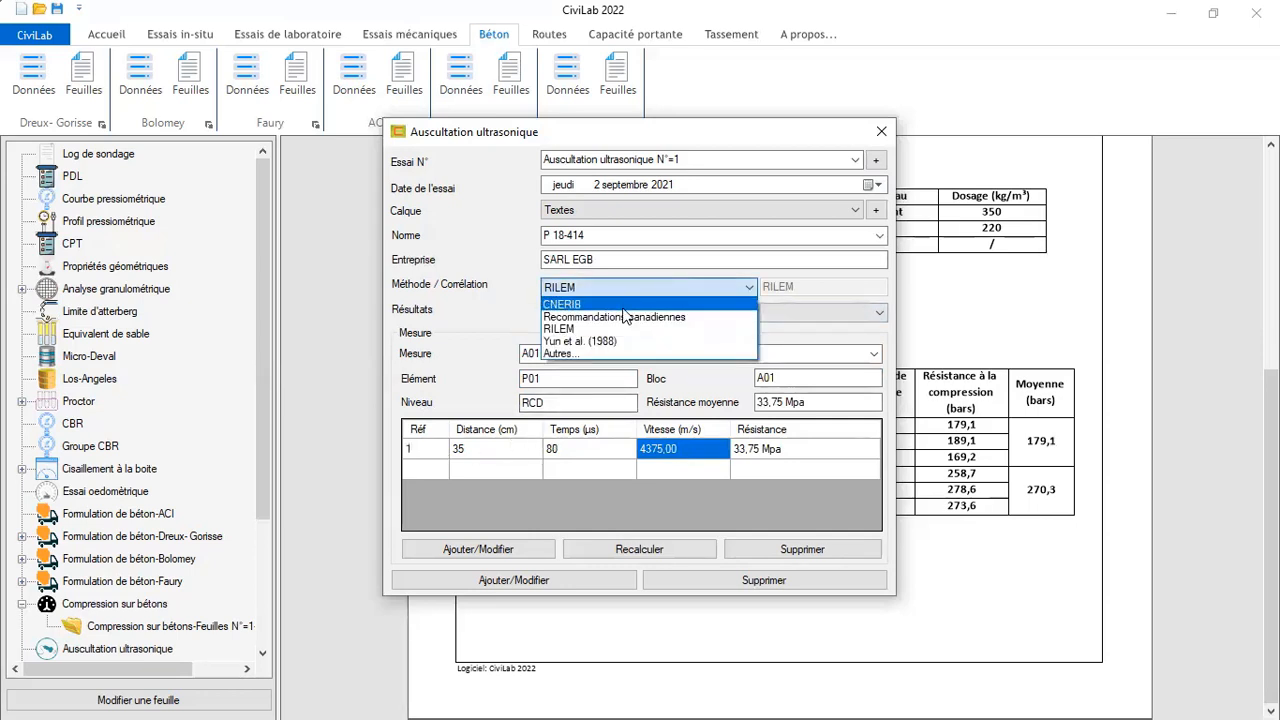
left_click(626, 300)
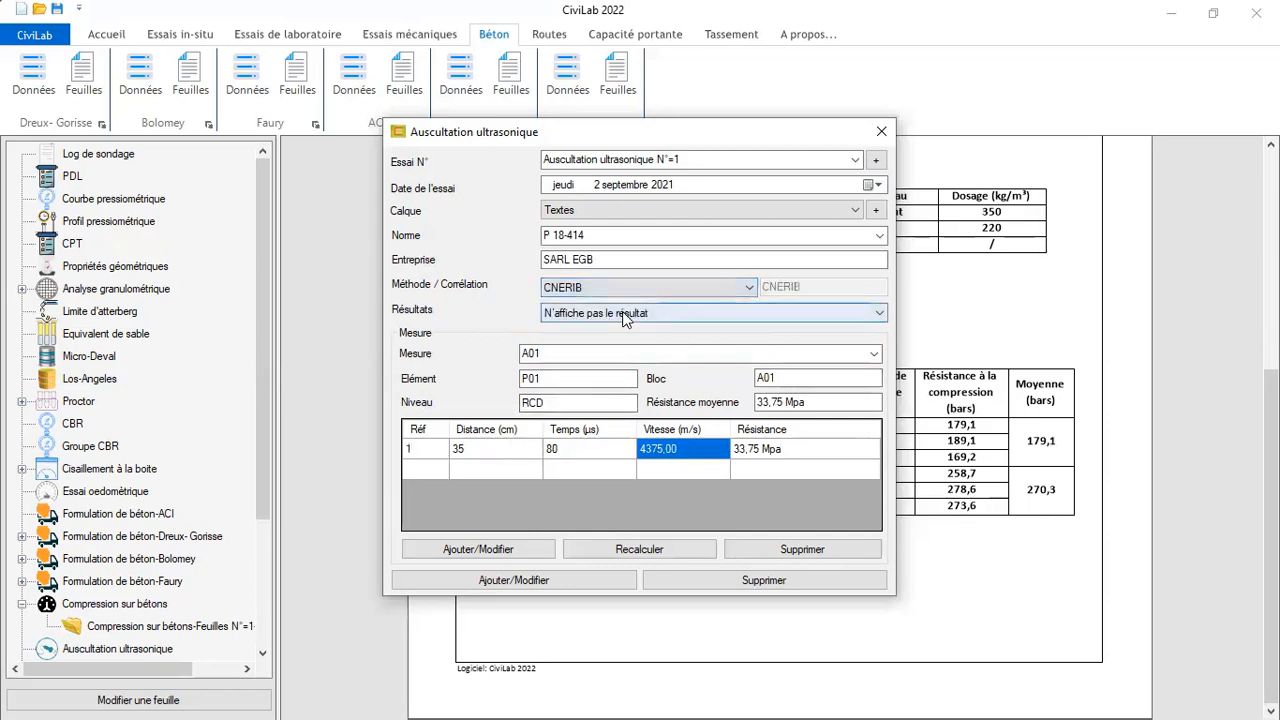
left_click(639, 549)
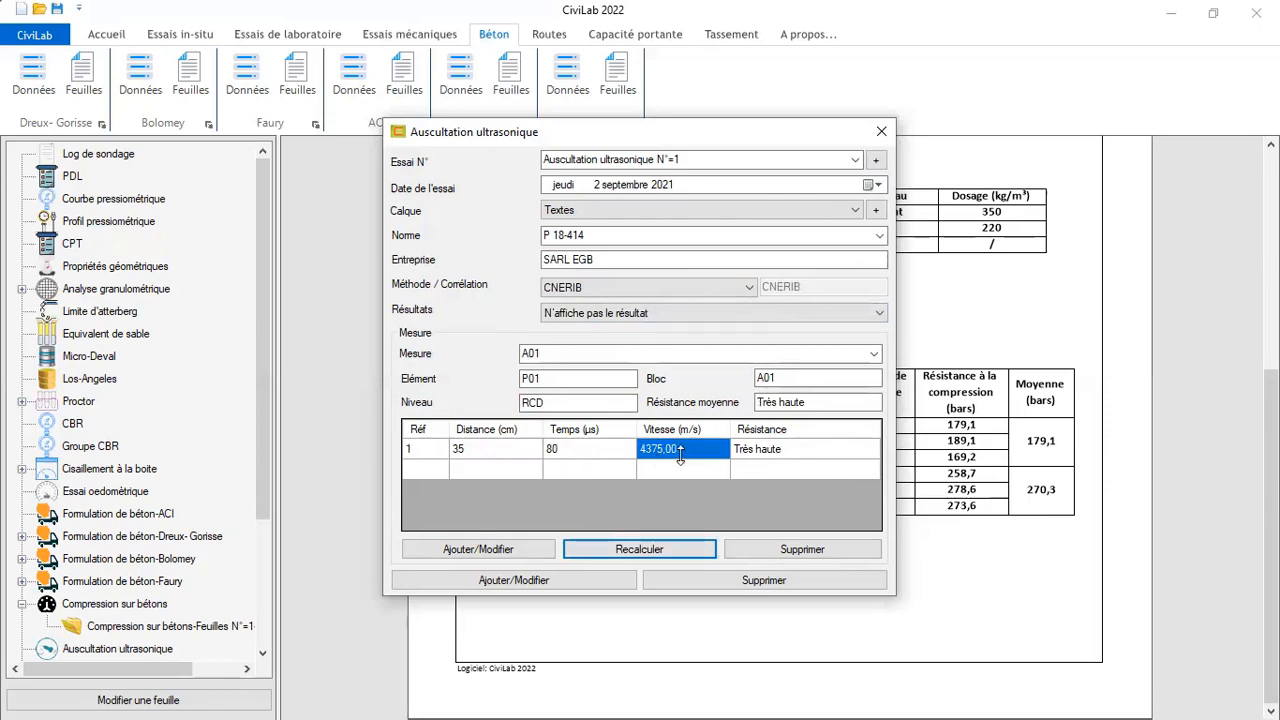
left_click(716, 285)
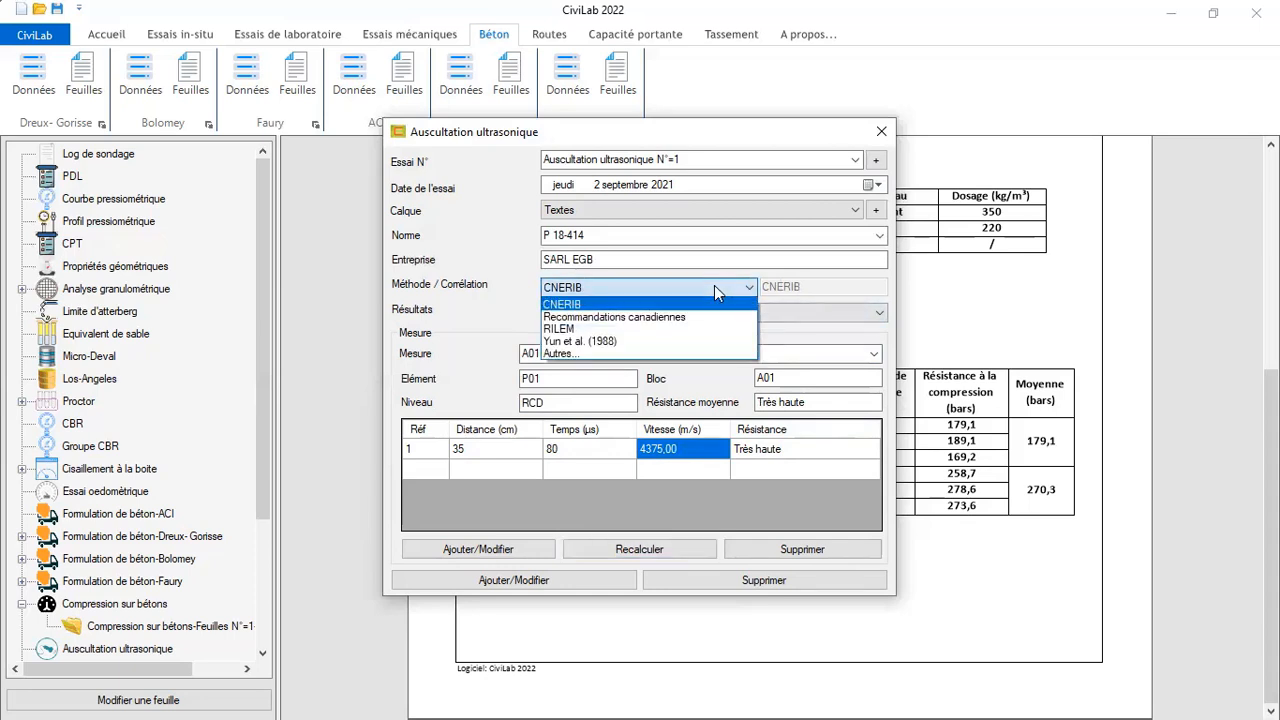
left_click(654, 312)
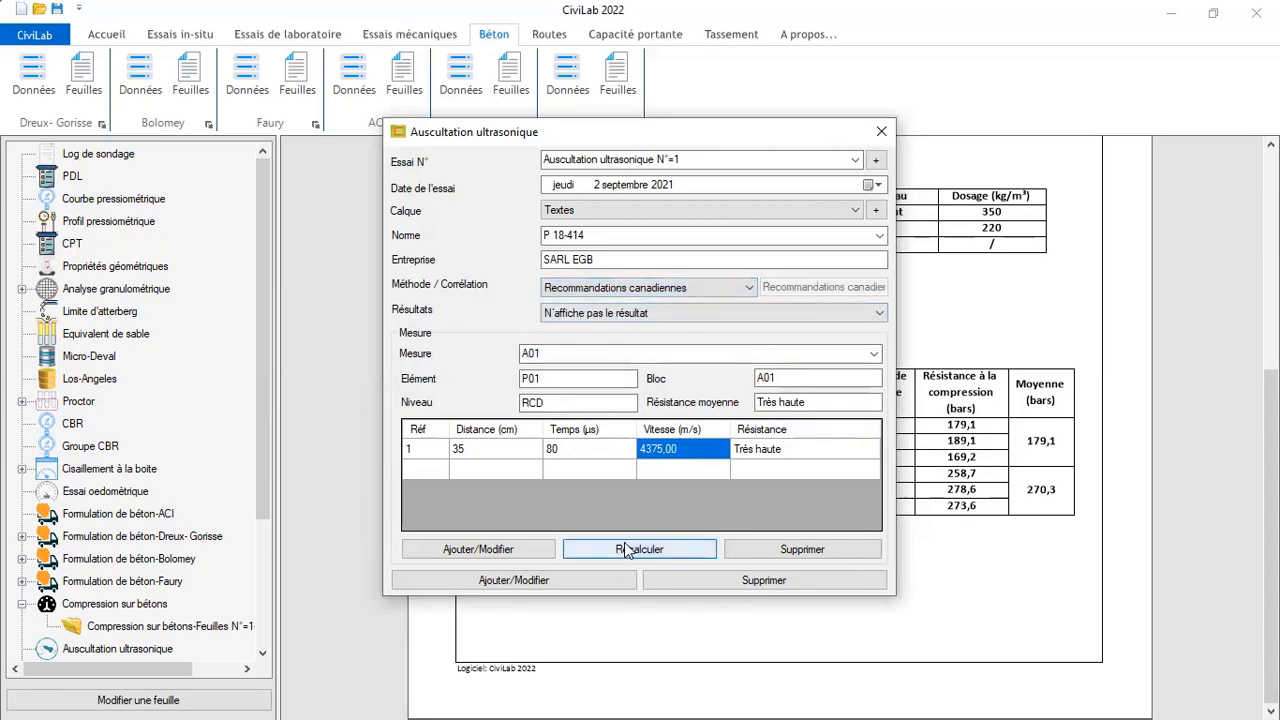
left_click(580, 549)
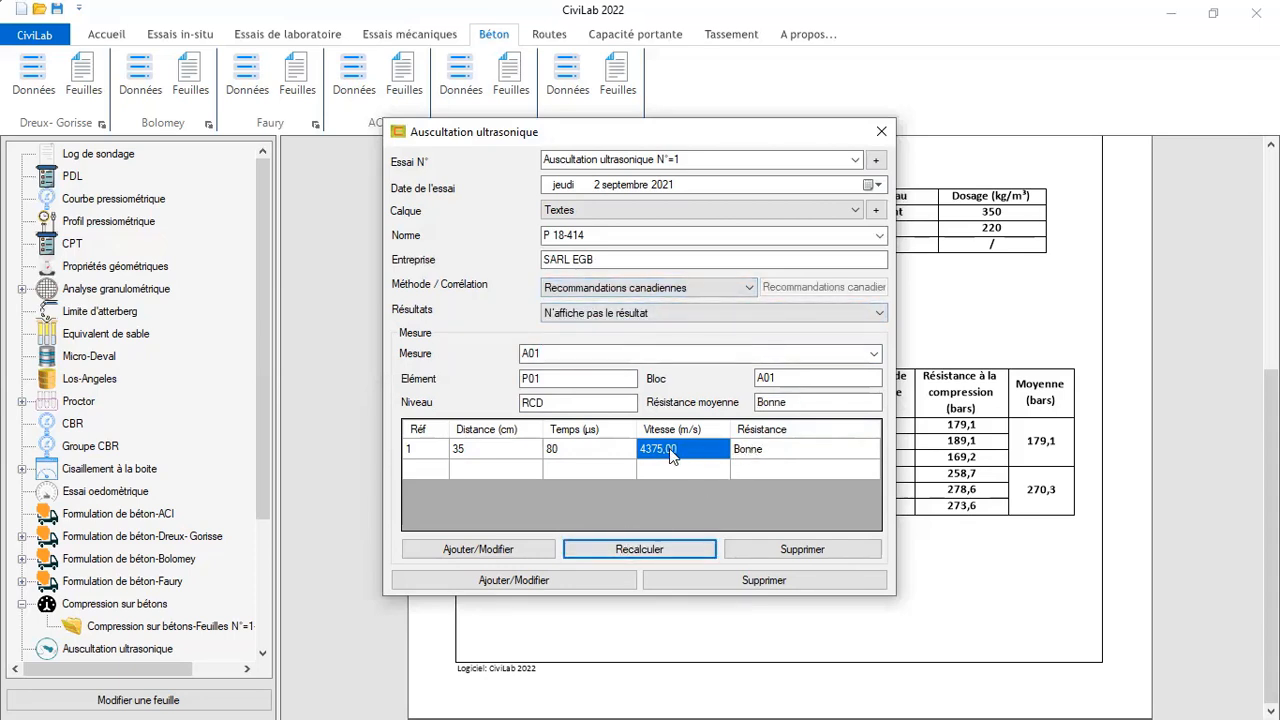
Recalculate the strength with the Yun et al. (1988) correlation, and again after switching back to RILEM
left_click(662, 289)
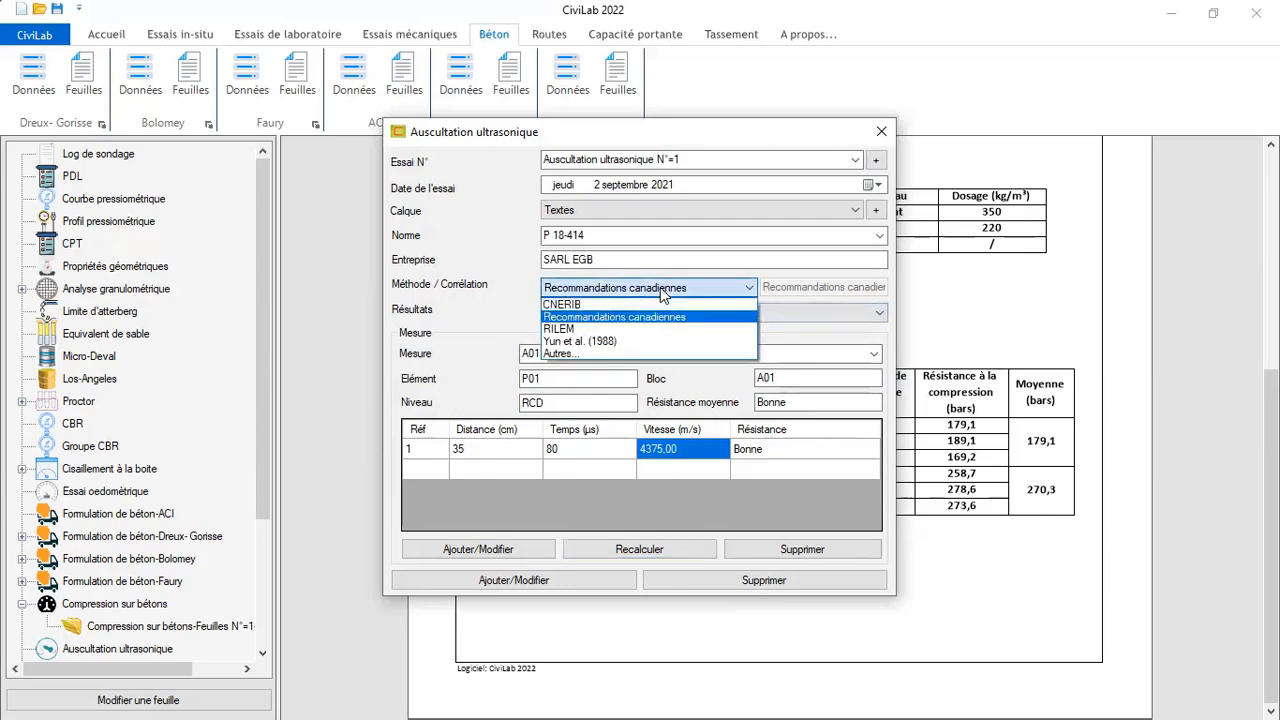
left_click(608, 341)
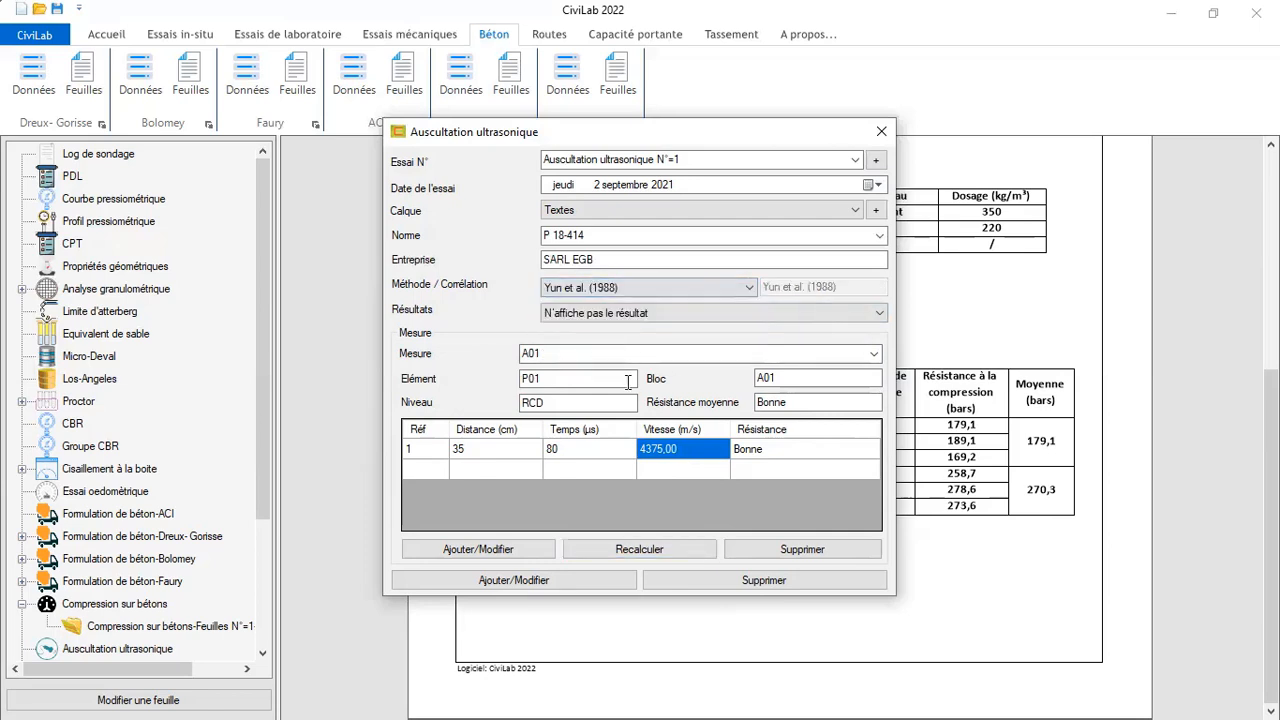
left_click(686, 551)
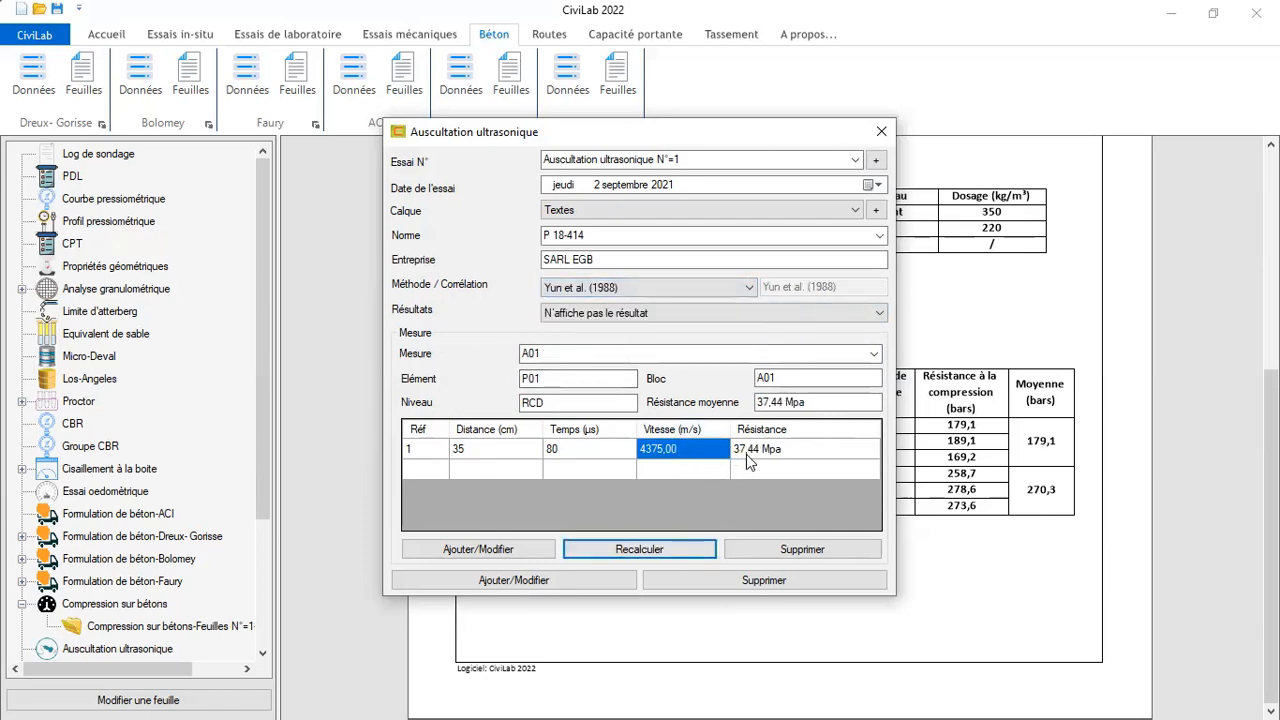
left_click(658, 288)
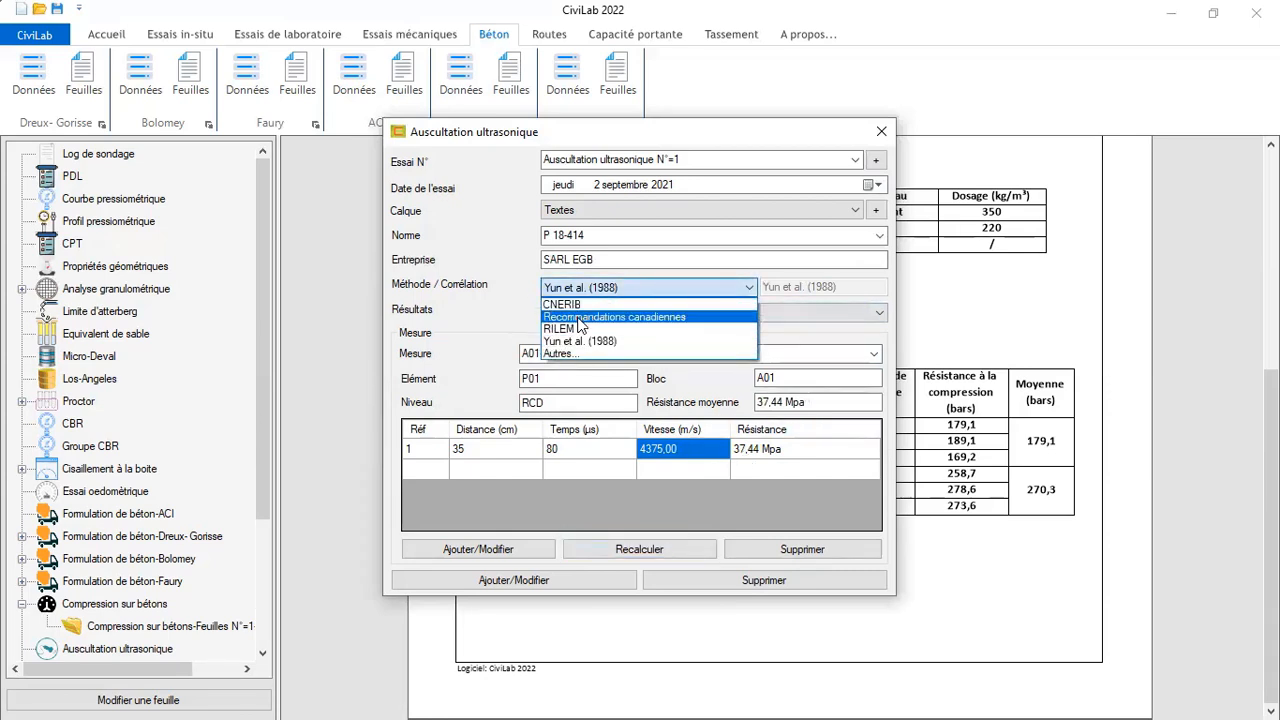
left_click(600, 298)
left_click(618, 551)
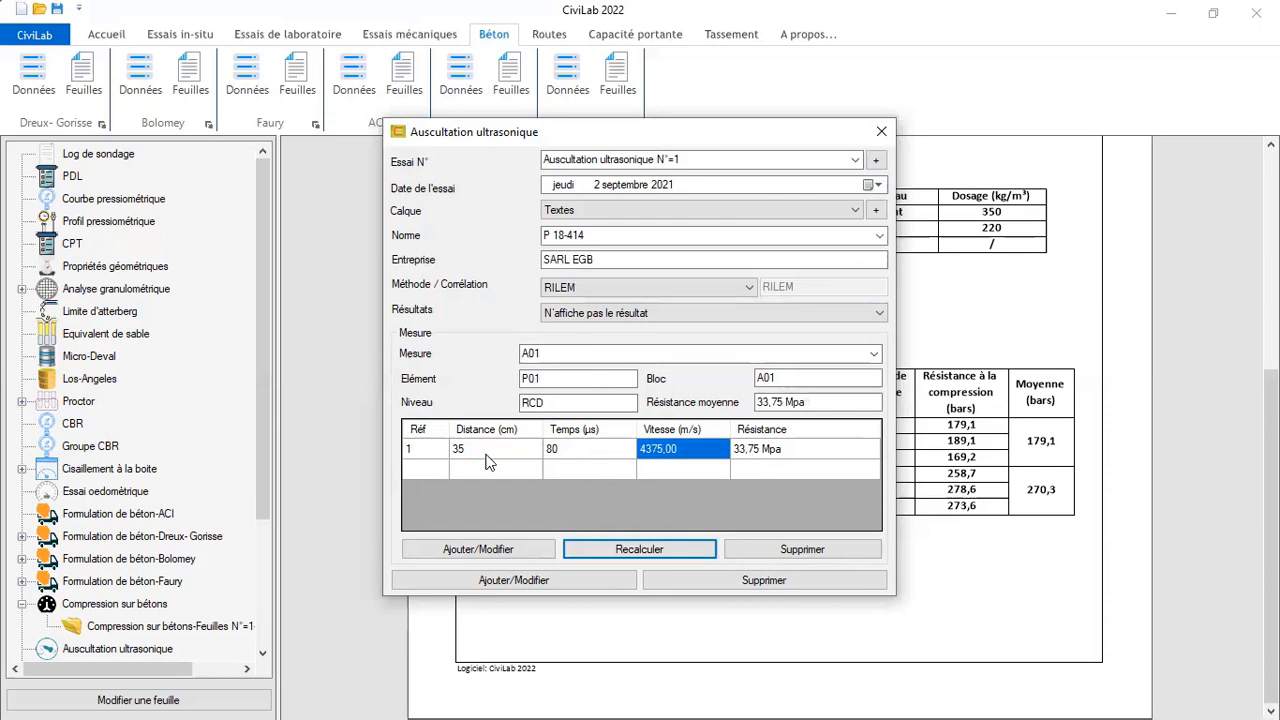
Add reading 2 to measurement A01 with a distance of 35 cm and a time of 85 µs
left_click(418, 470)
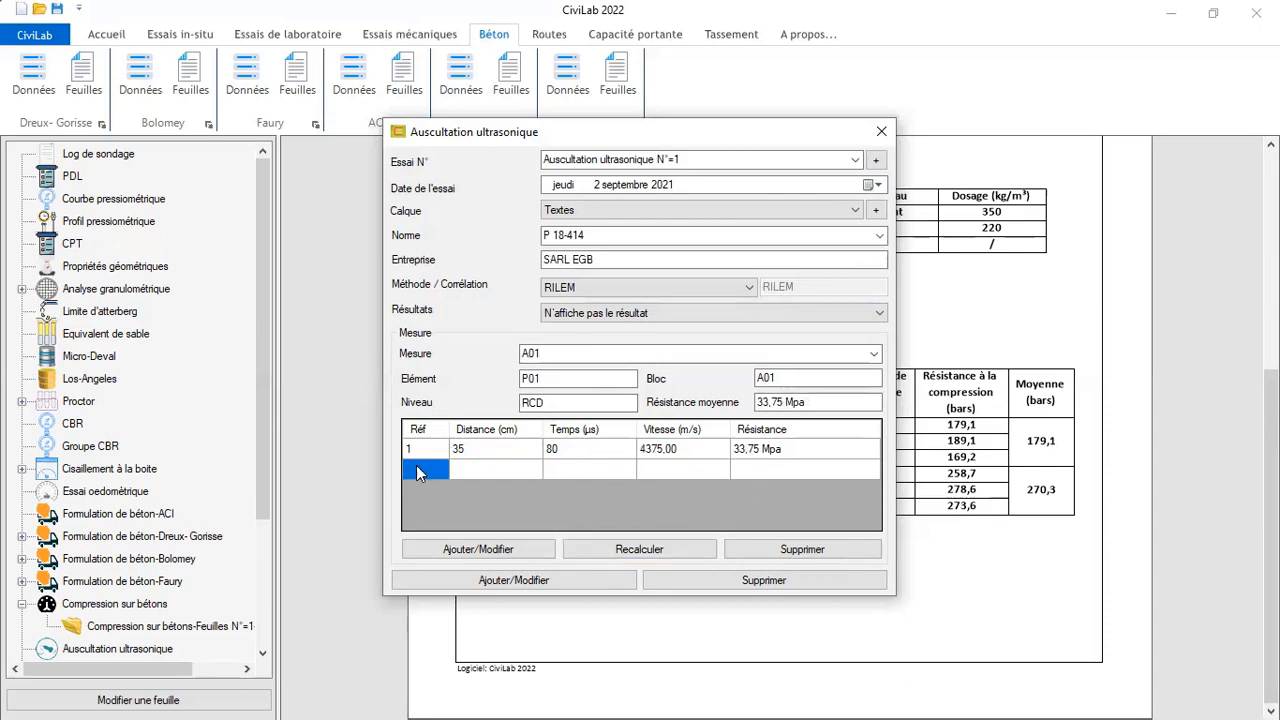
type("2")
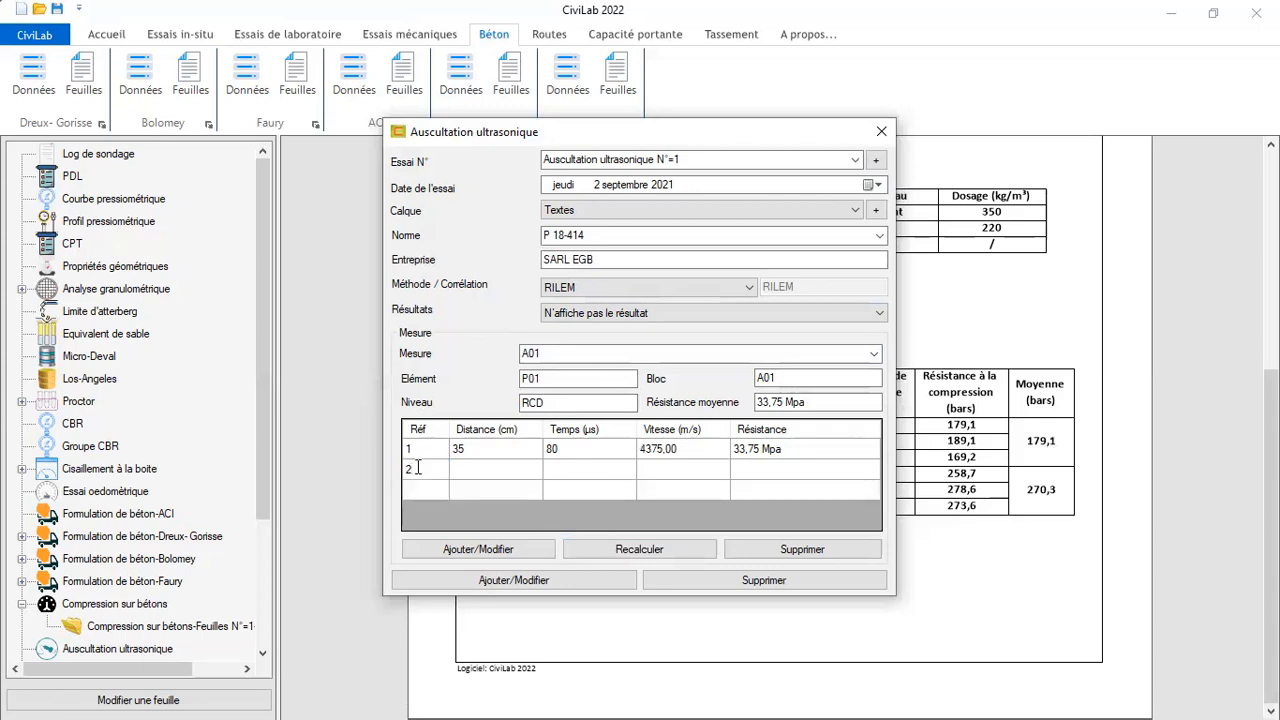
key("Tab")
type("35")
key("Tab")
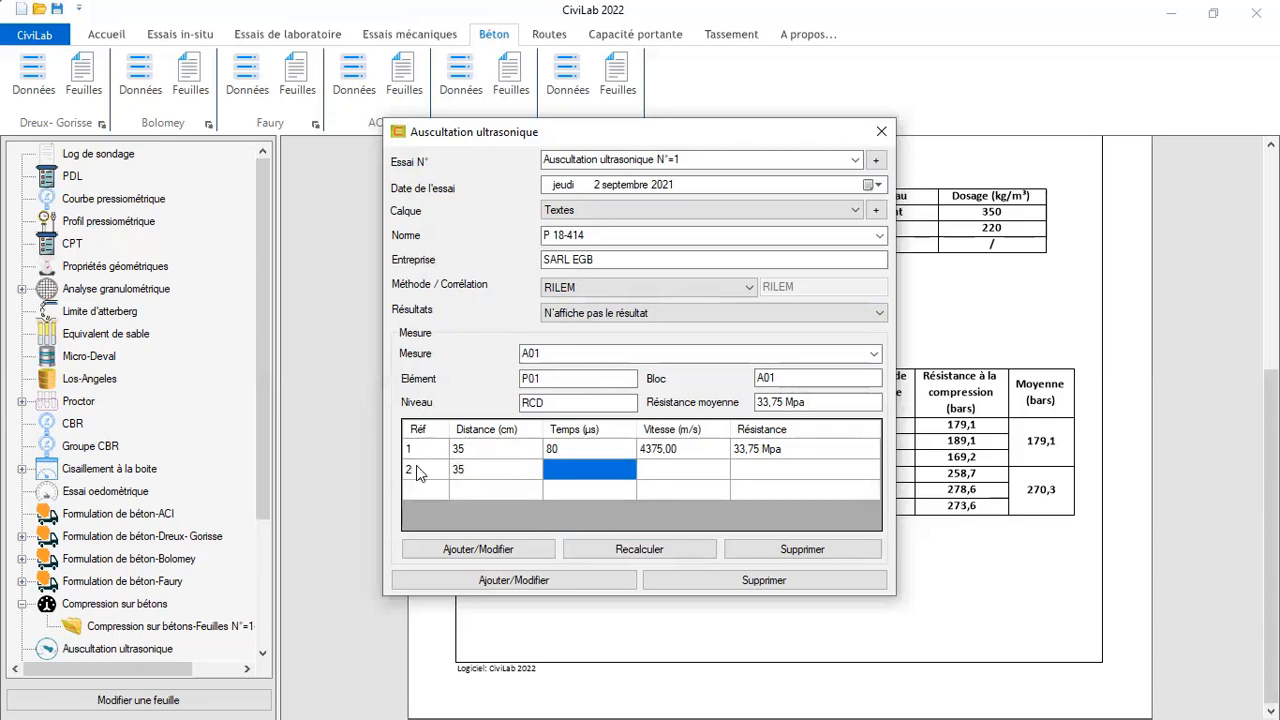
type("85")
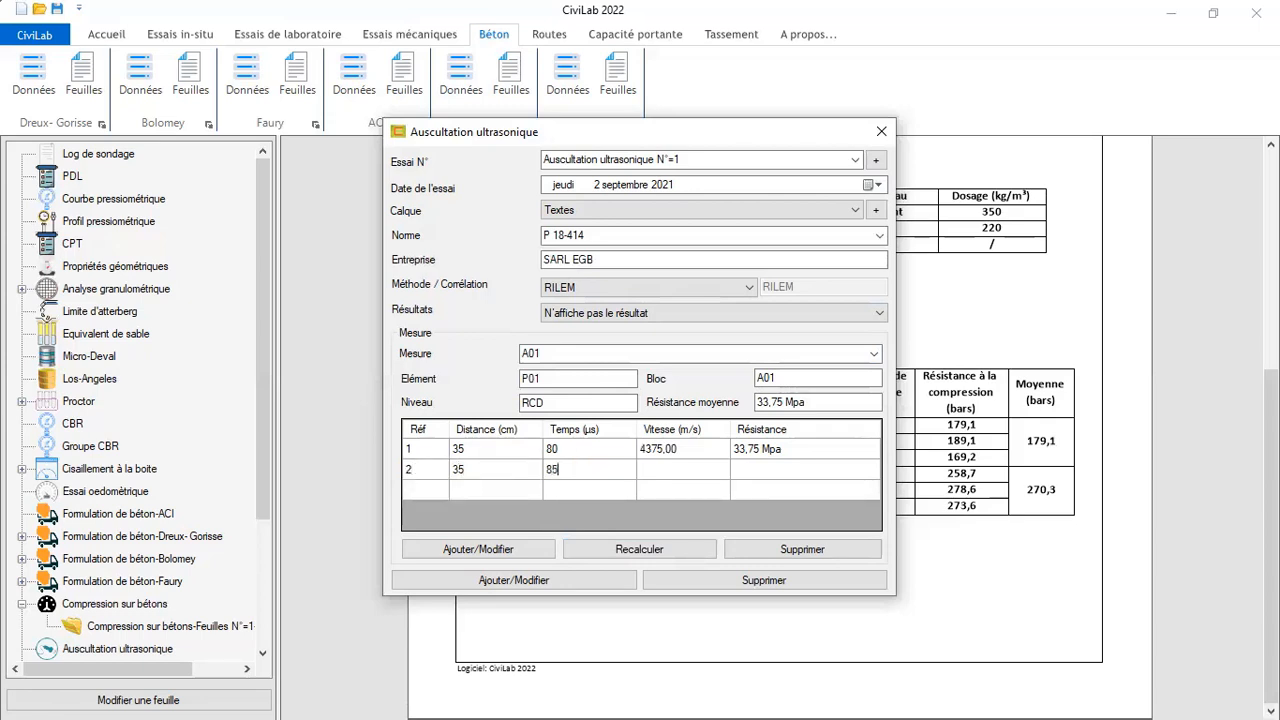
key("Right")
Add reading 3 to measurement A01 with a distance of 35 cm and a time of 82 µs
key("Down")
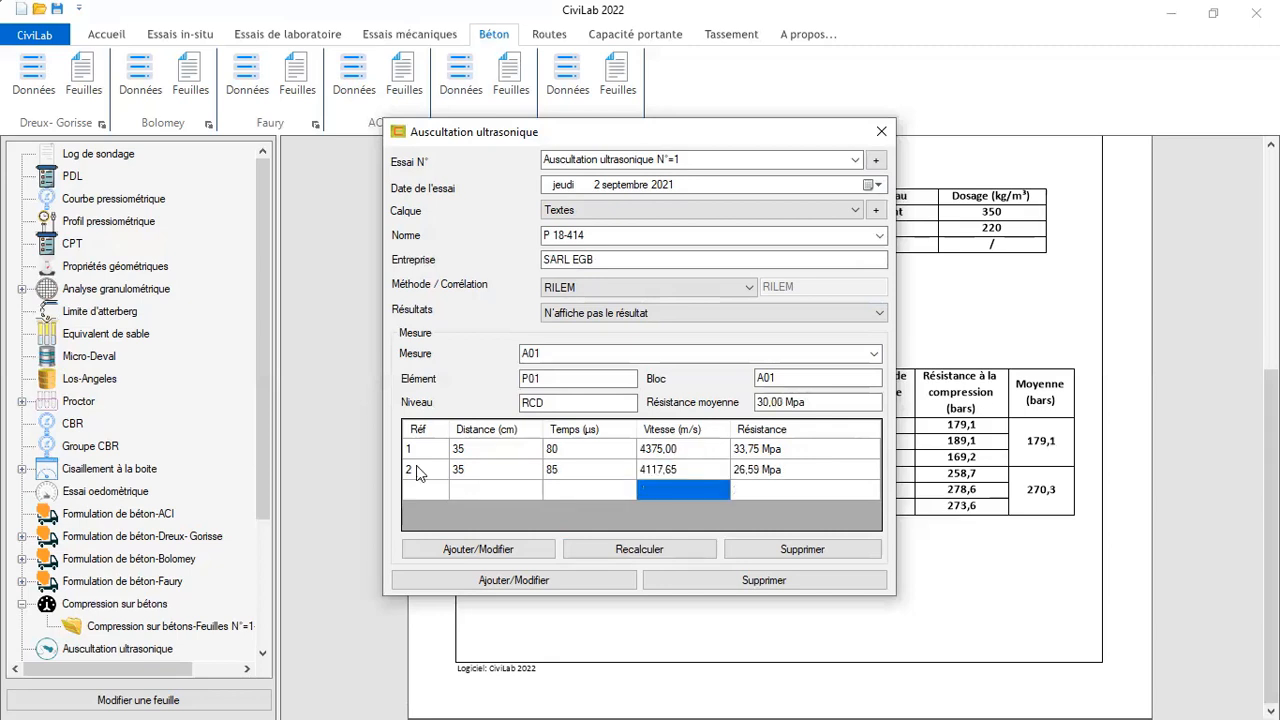
key("Left")
key("Left")
key("Left")
type("3")
key("Tab")
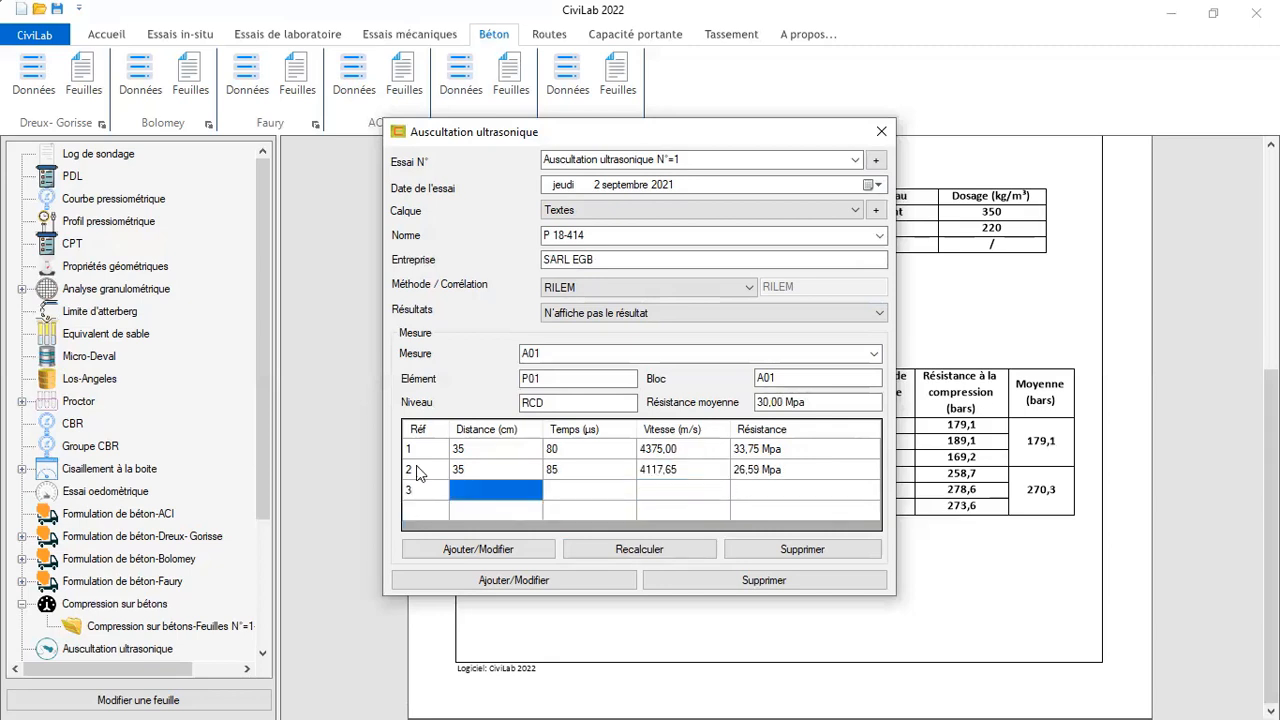
type("35")
key("Tab")
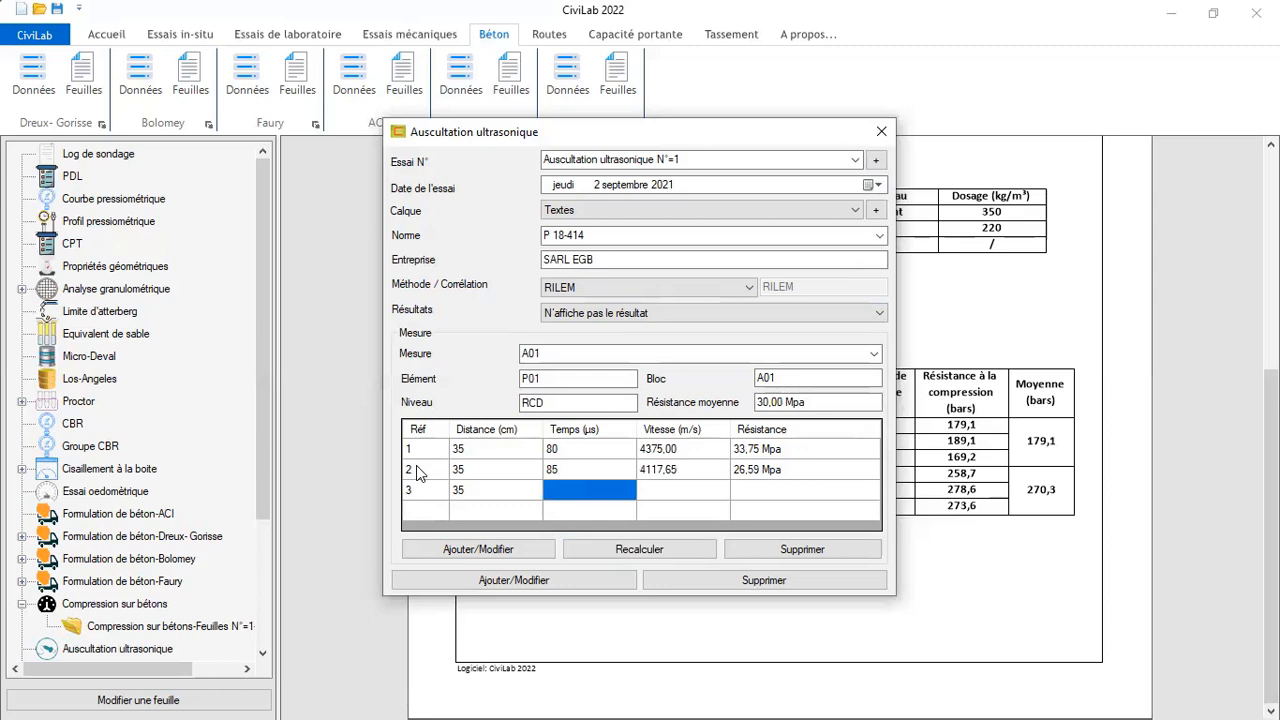
type("82")
key("Right")
Add reading 4 with a distance of 35 cm and a time of 81 µs, and save measurement A01
key("Down")
key("Left")
key("Left")
key("Left")
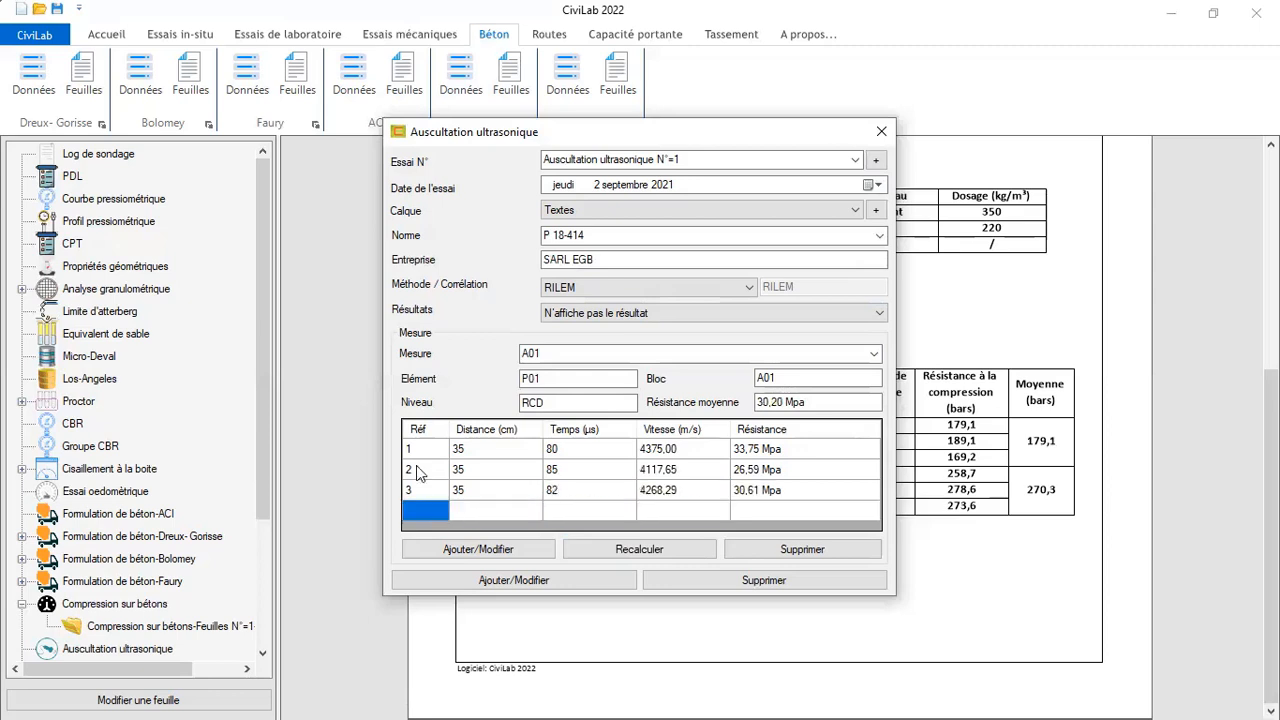
type("4")
key("Tab")
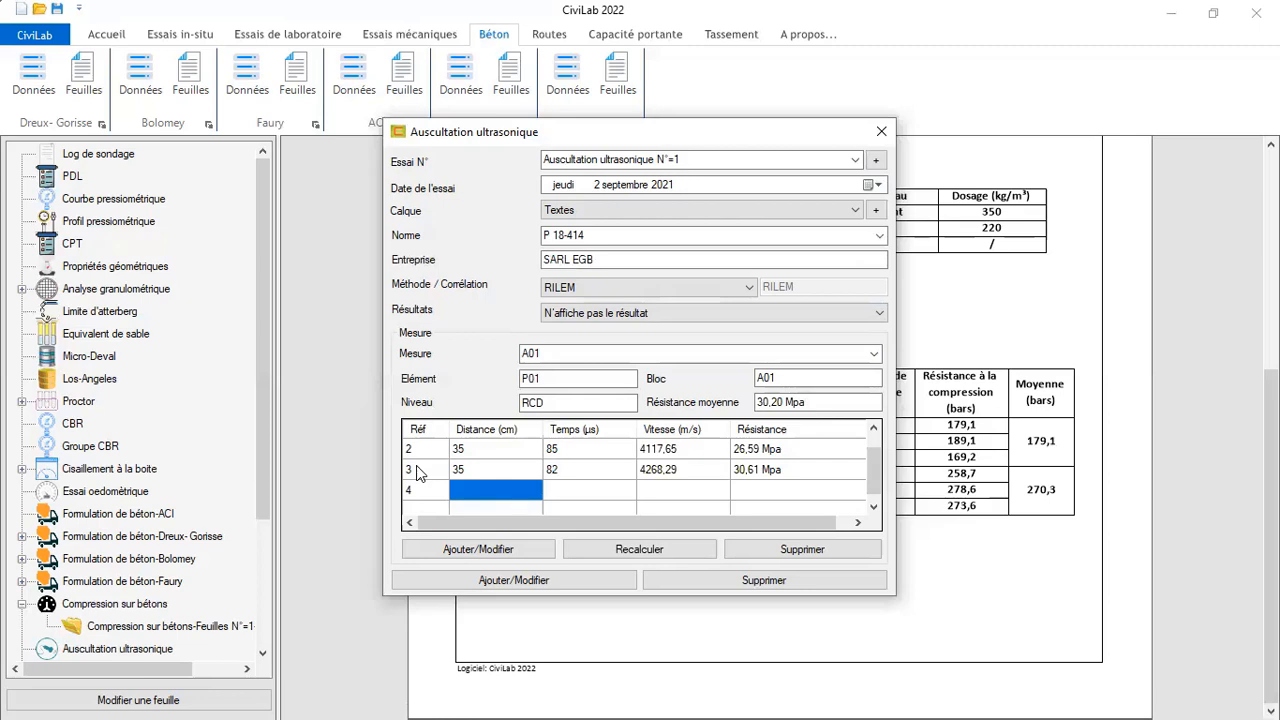
type("35")
key("Tab")
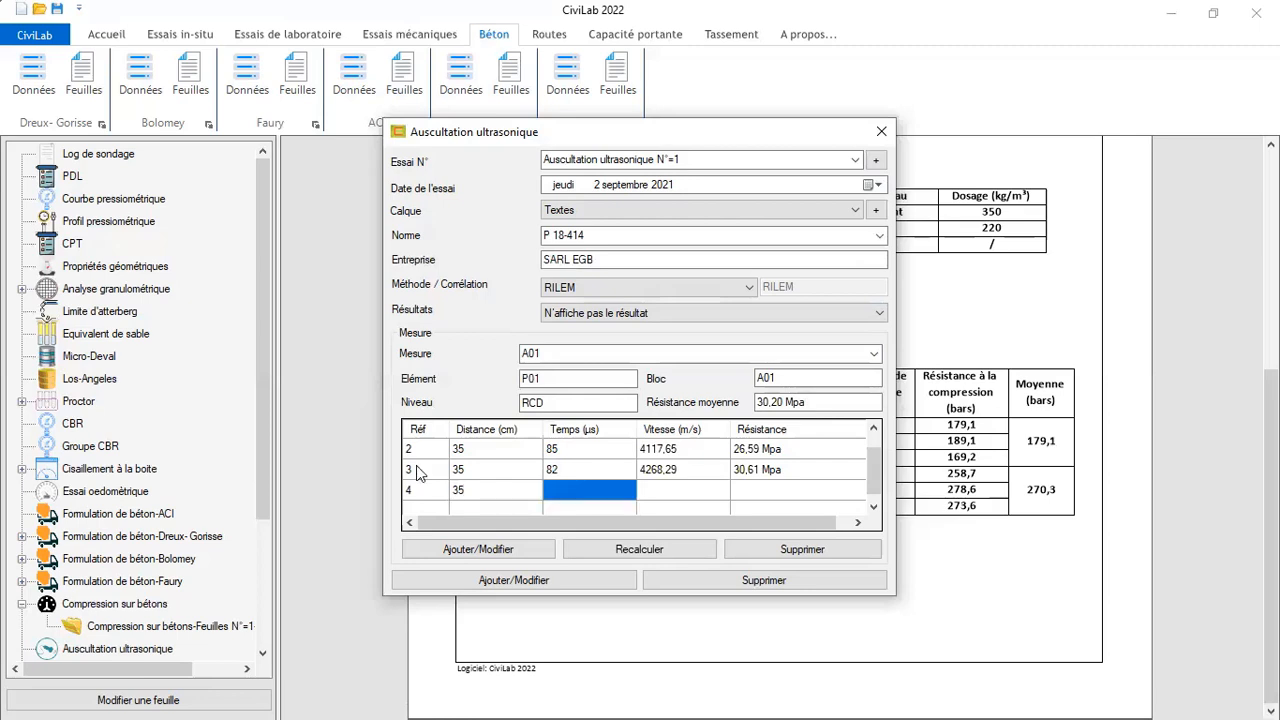
type("81")
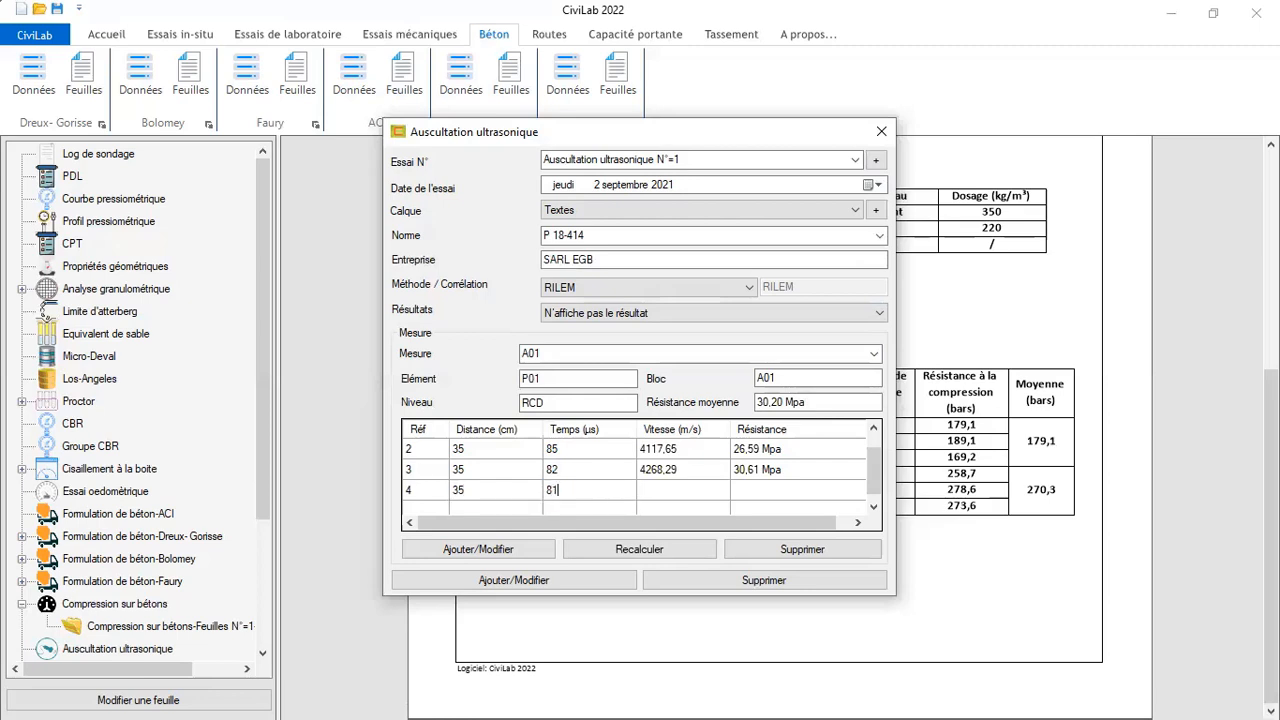
key("Tab")
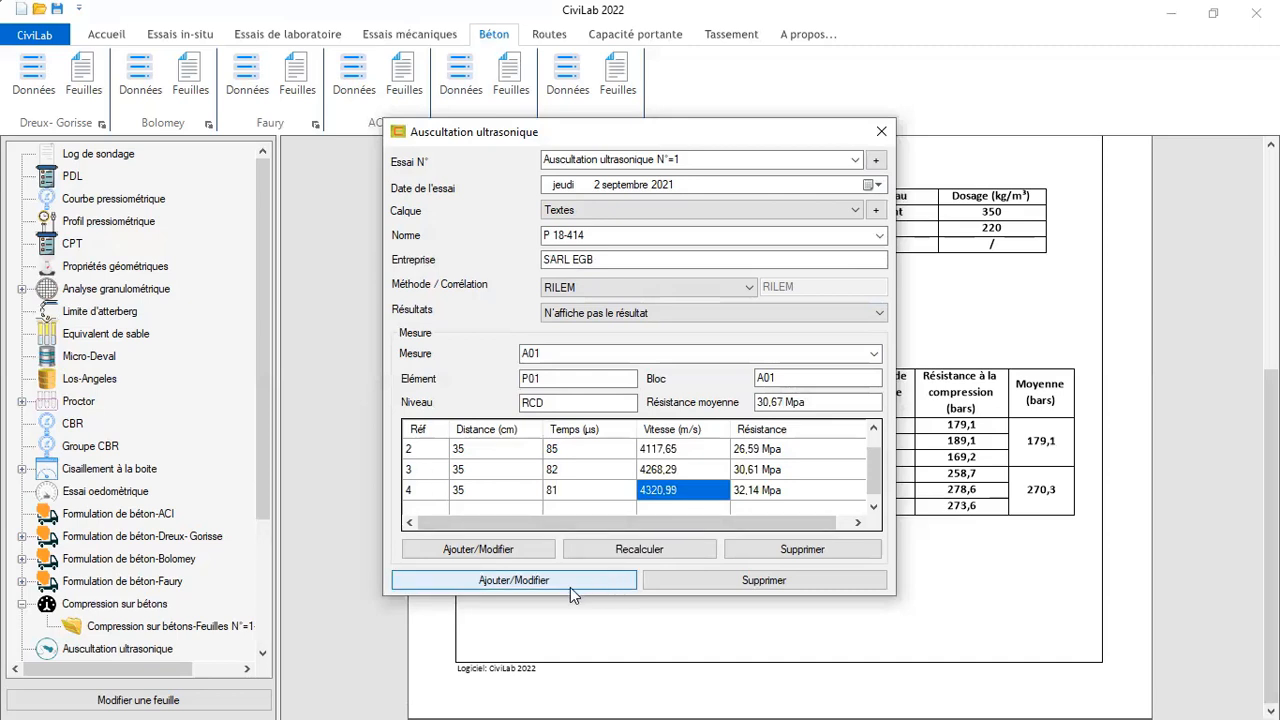
left_click(484, 551)
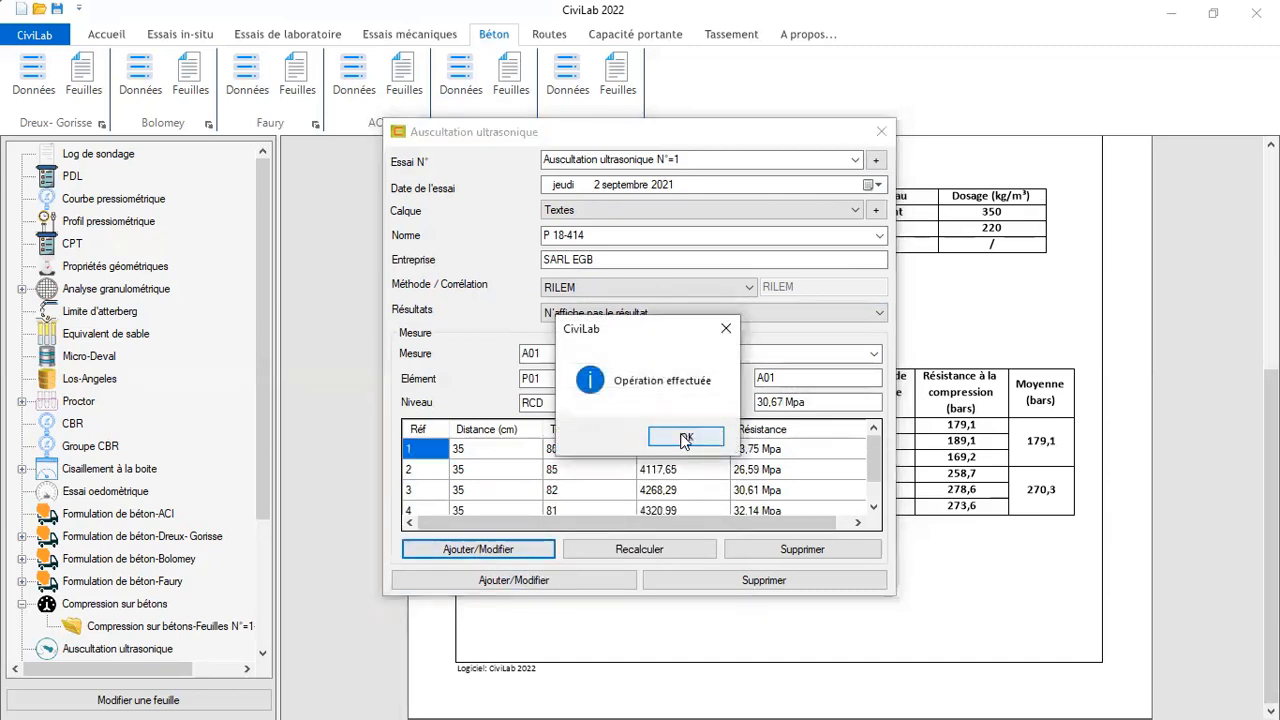
left_click(680, 436)
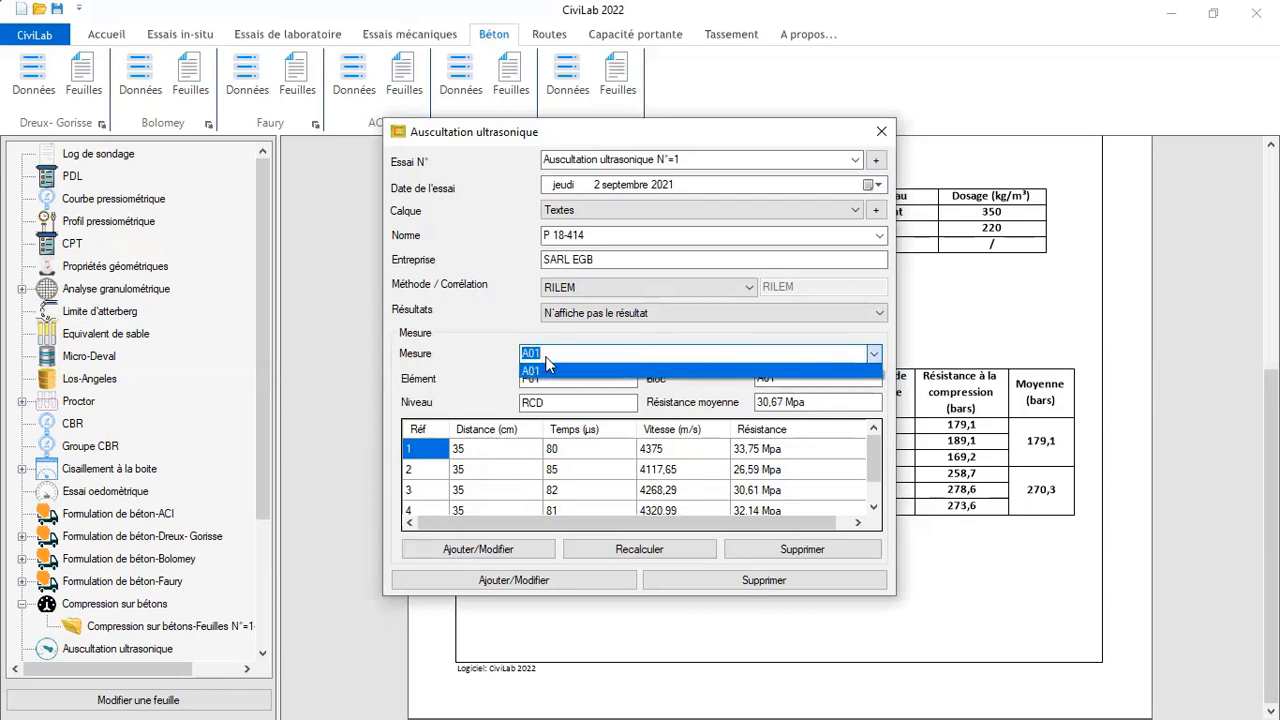
Start a new measurement A02 and set its element to P02
left_click(531, 372)
key("BackSpace")
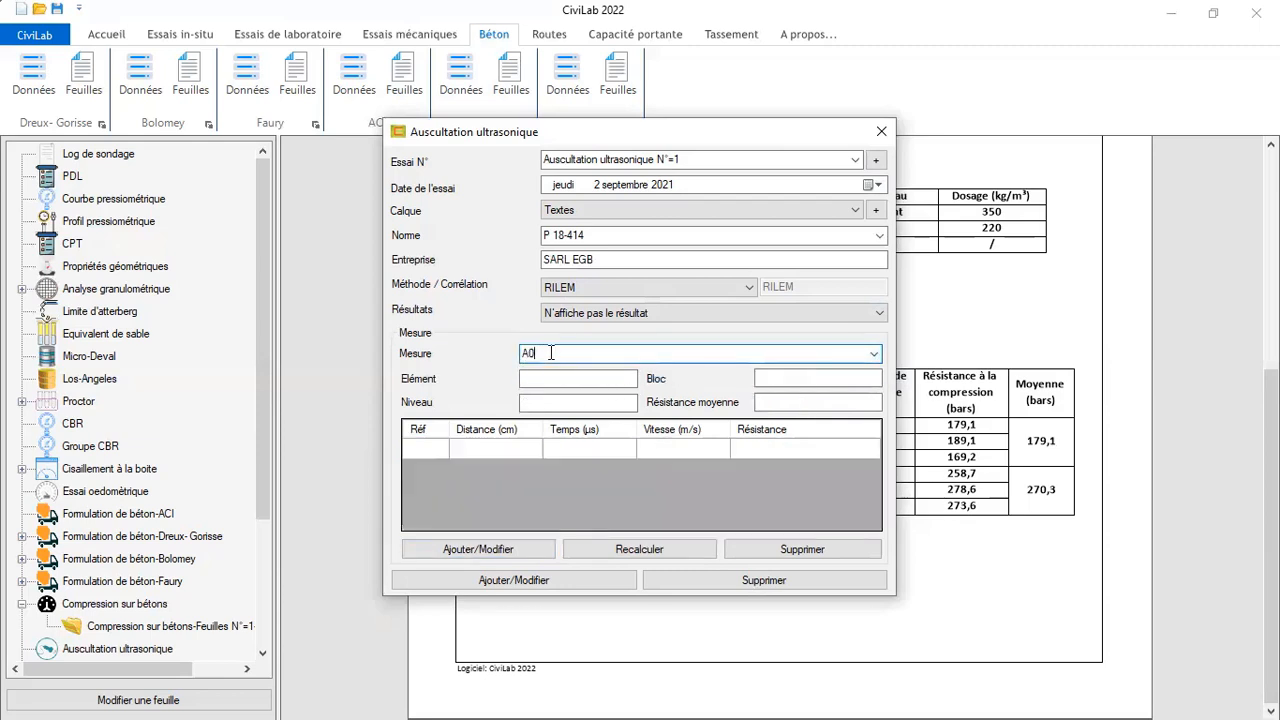
type("2")
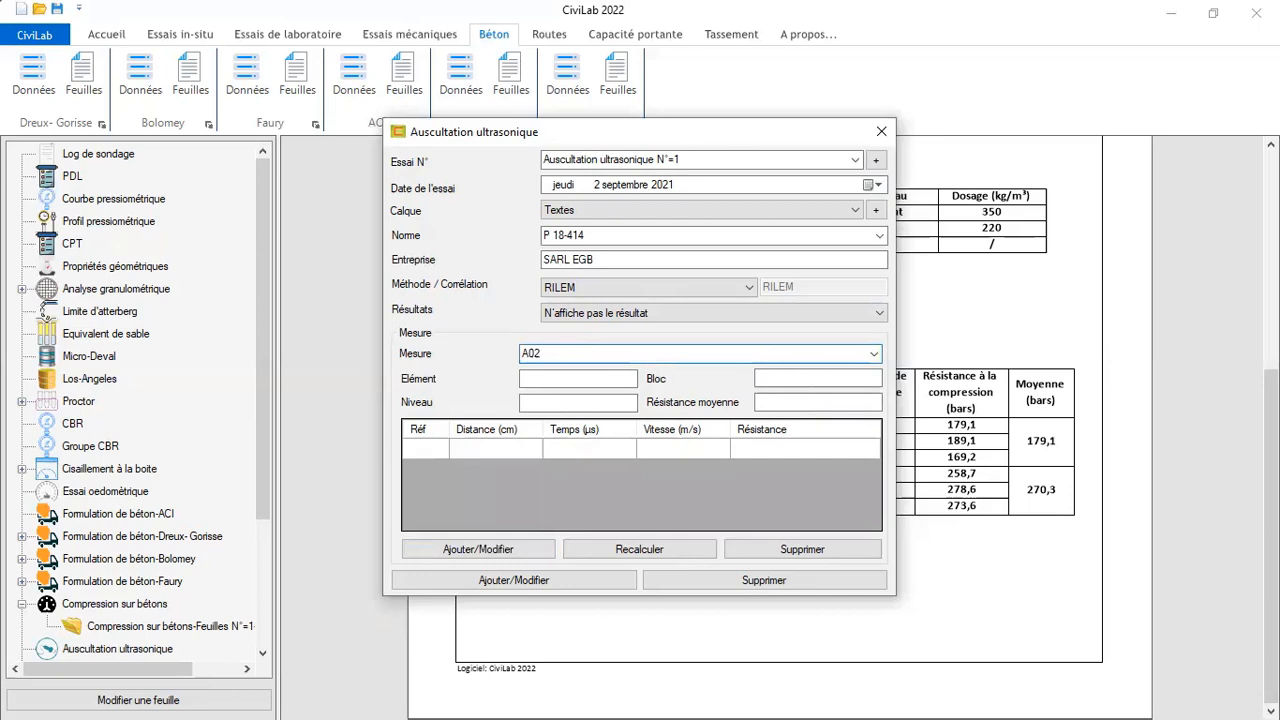
left_click(533, 374)
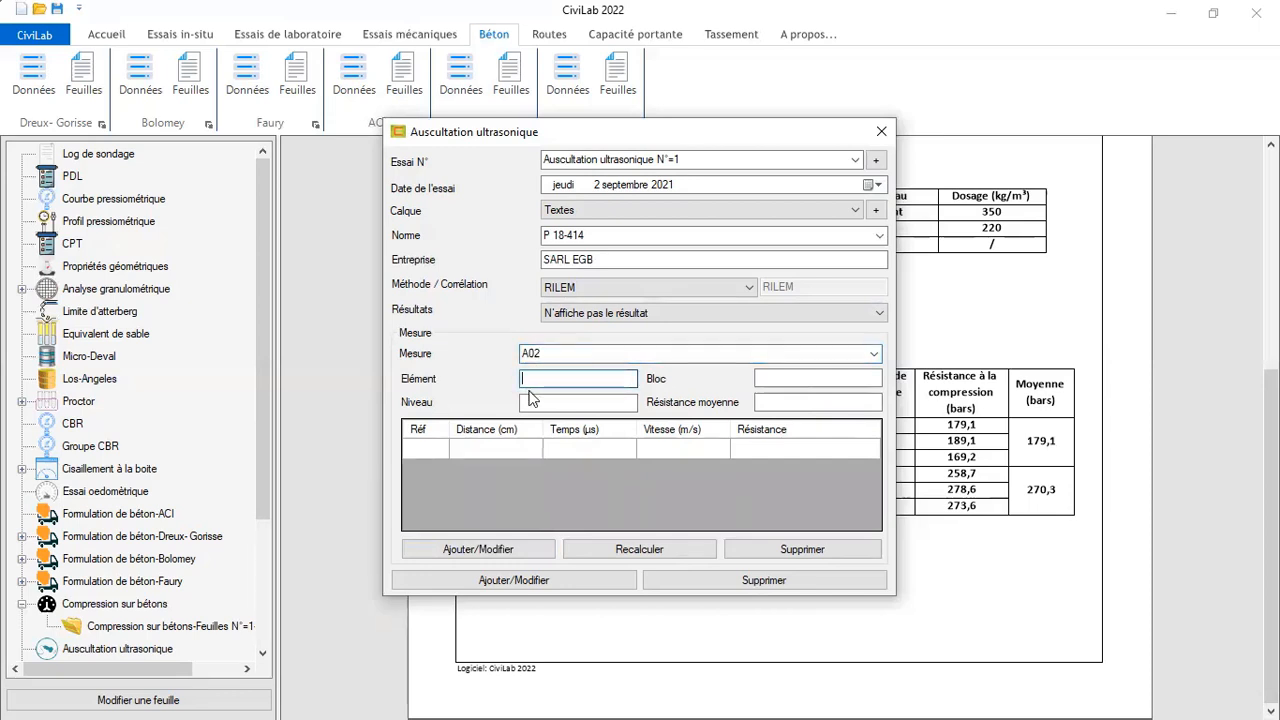
type("p02")
key("BackSpace")
key("BackSpace")
key("BackSpace")
type("P02")
Set the level of measurement A02 to RCD and its block to A01
left_click(541, 403)
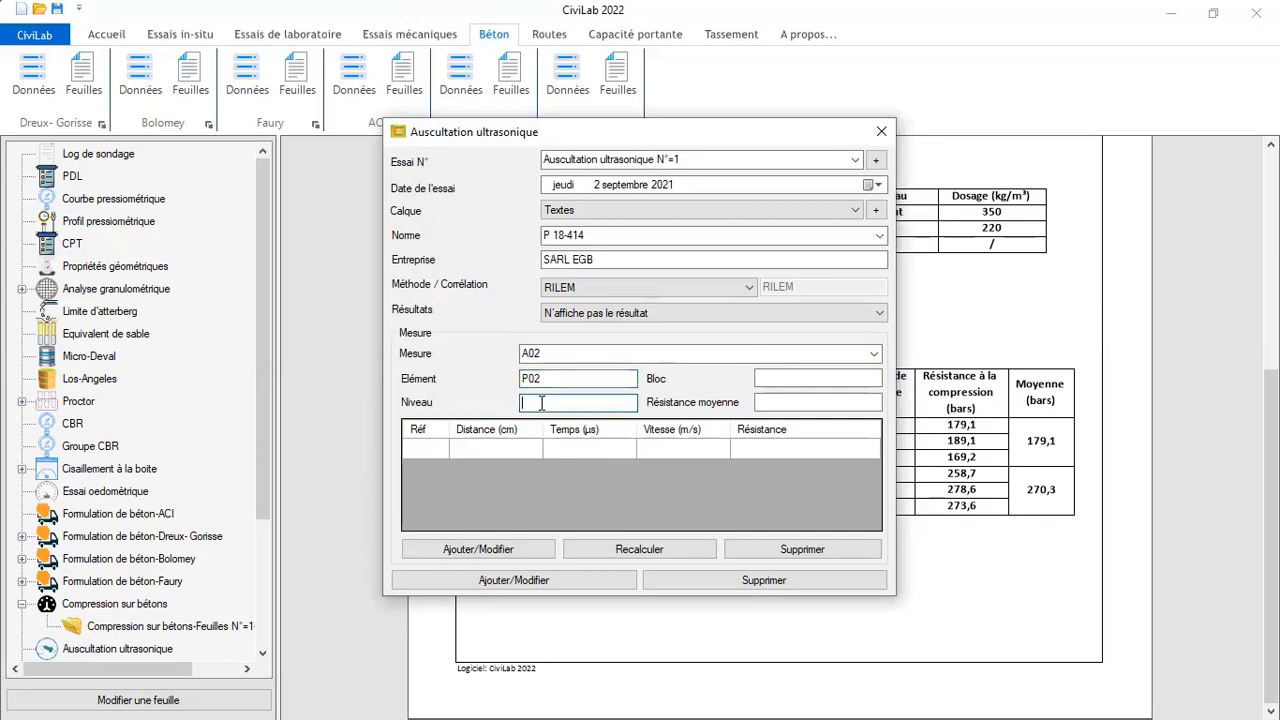
type("RCD")
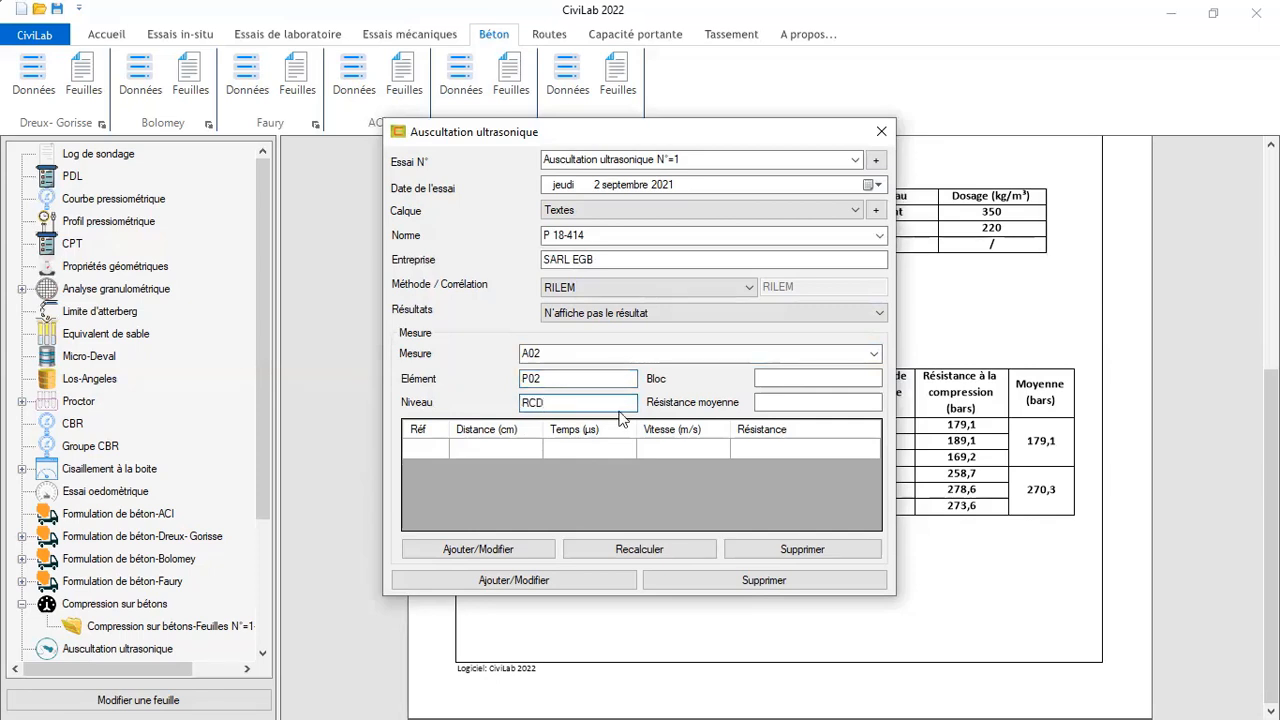
left_click(792, 378)
type("A01")
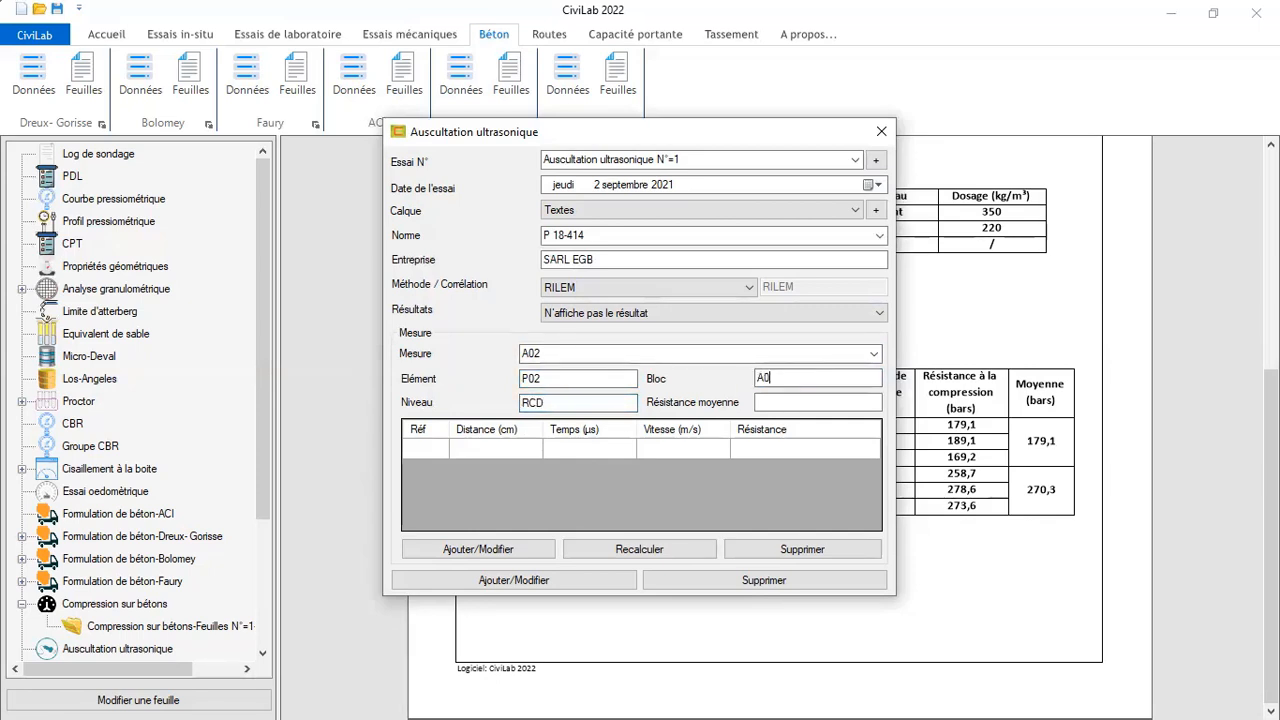
Add reading 5 to measurement A02 with a distance of 35 cm and a time of 90 µs
left_click(431, 450)
type("5")
key("Tab")
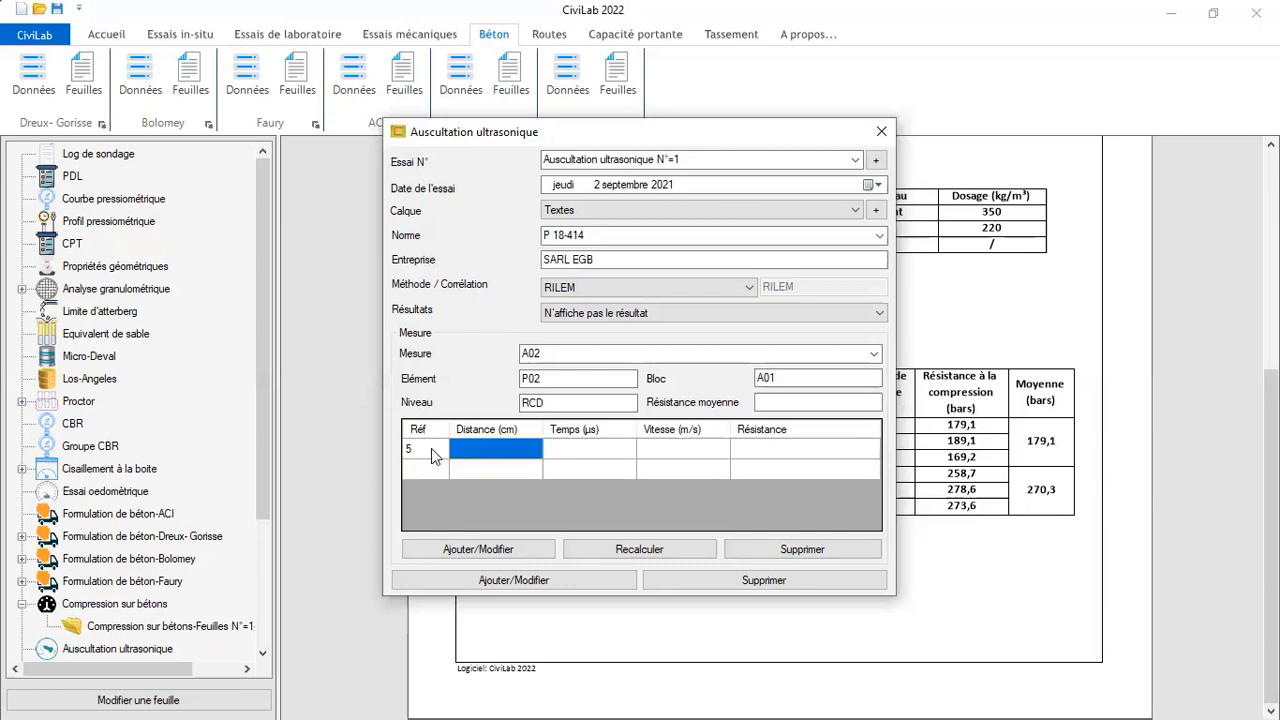
type("35")
key("Tab")
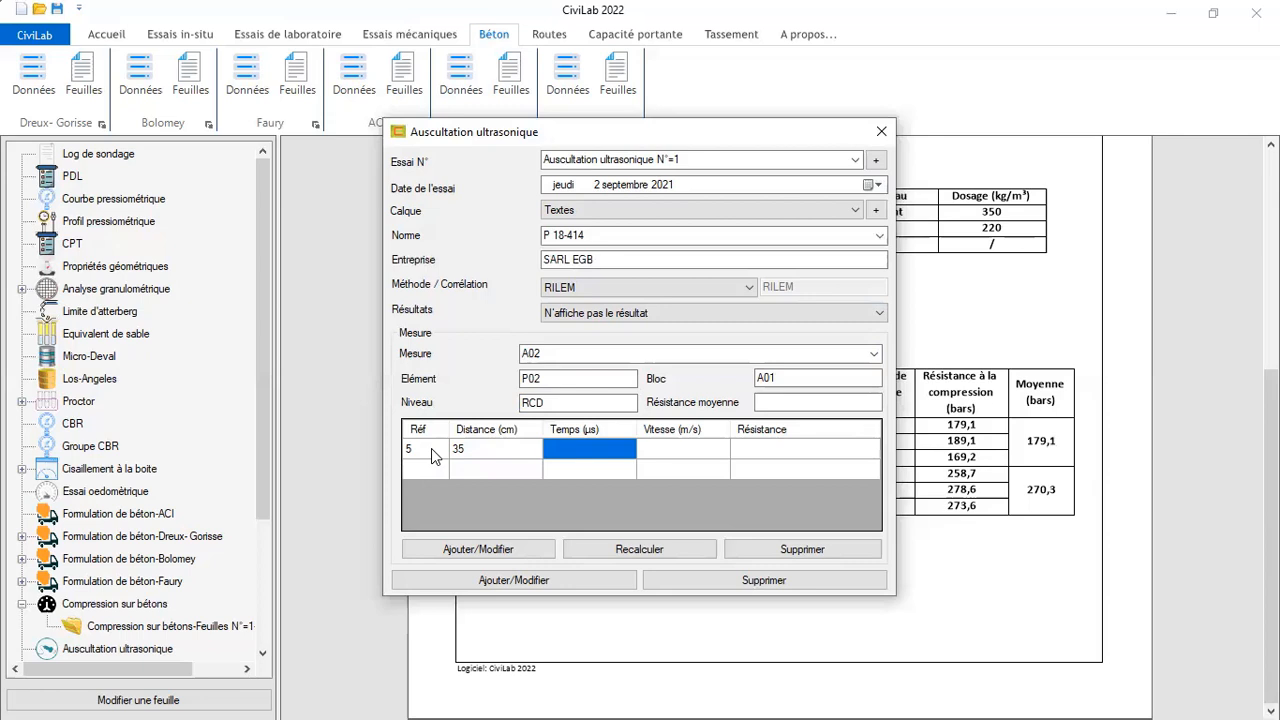
type("90")
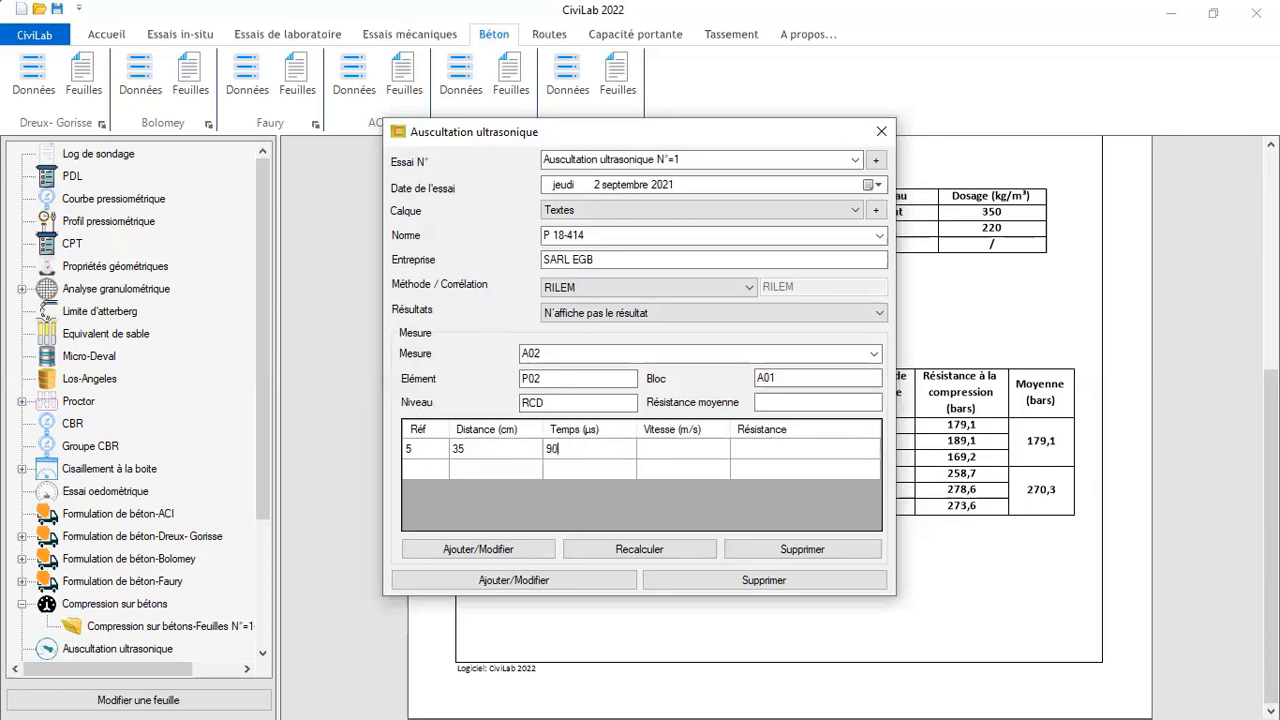
key("Tab")
key("Tab")
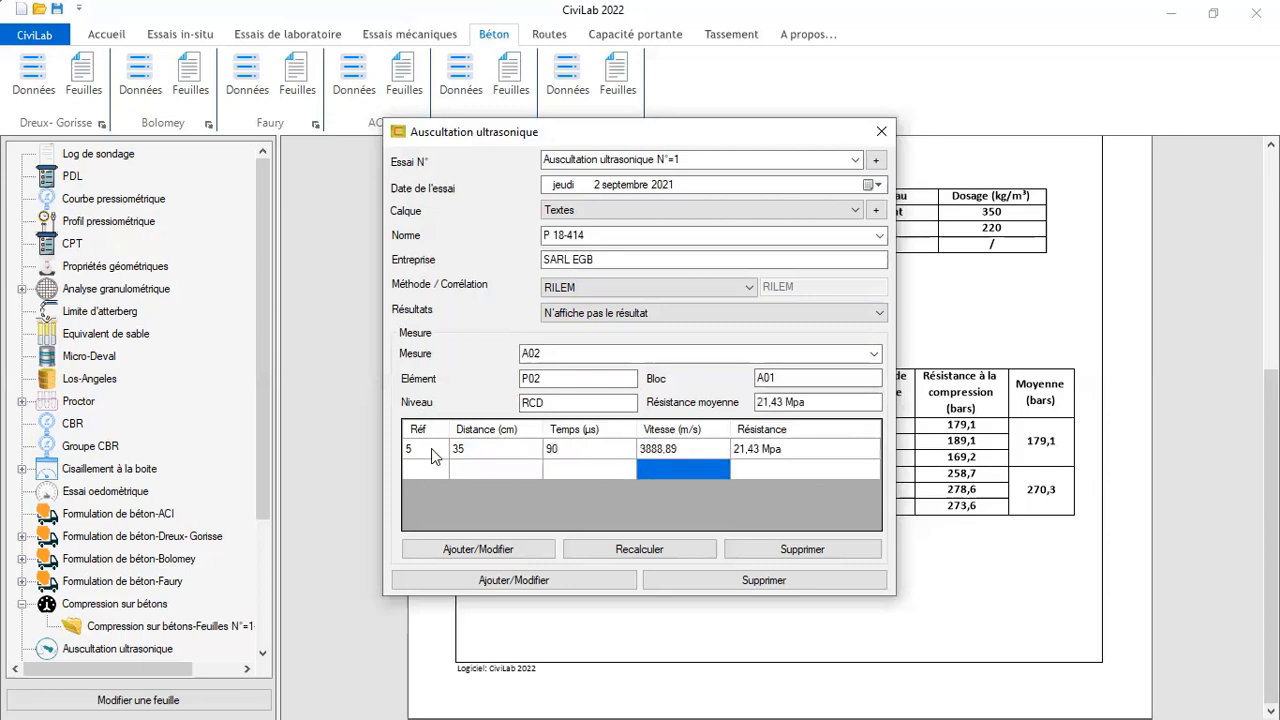
Add reading 6 to measurement A02 with a distance of 35 cm and a time of 88 µs
type("6")
key("Tab")
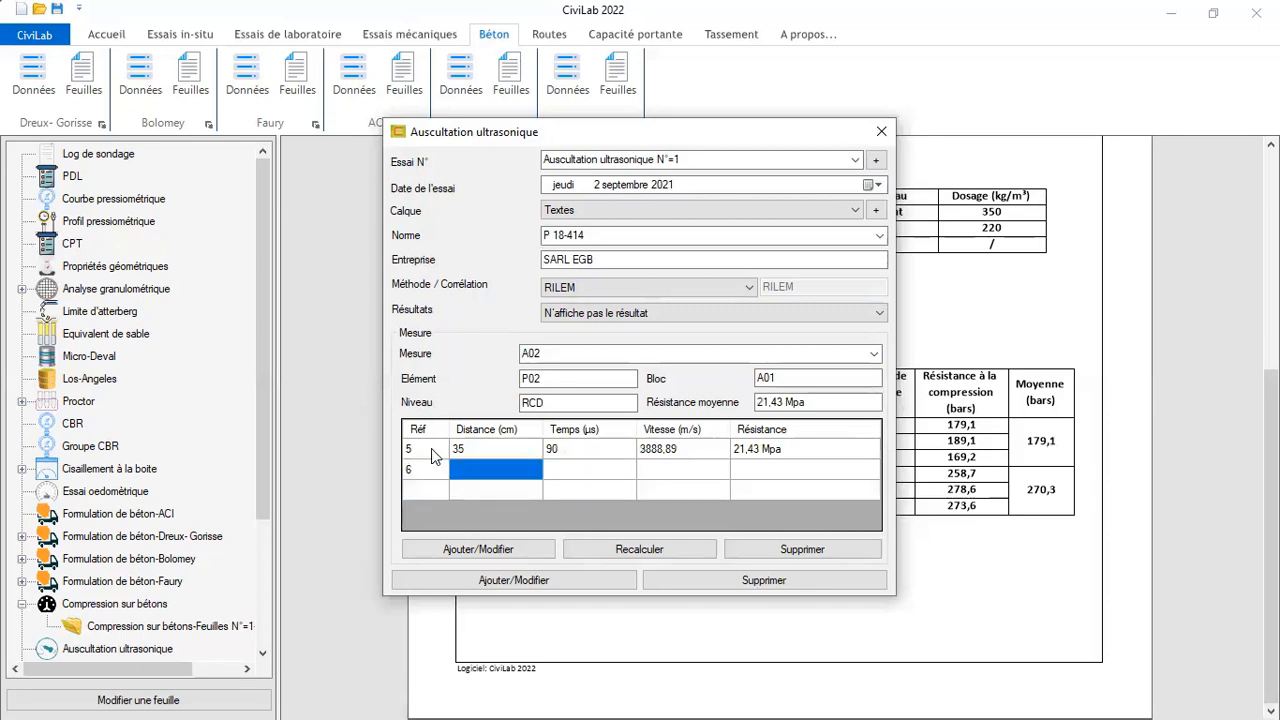
type("35")
key("Tab")
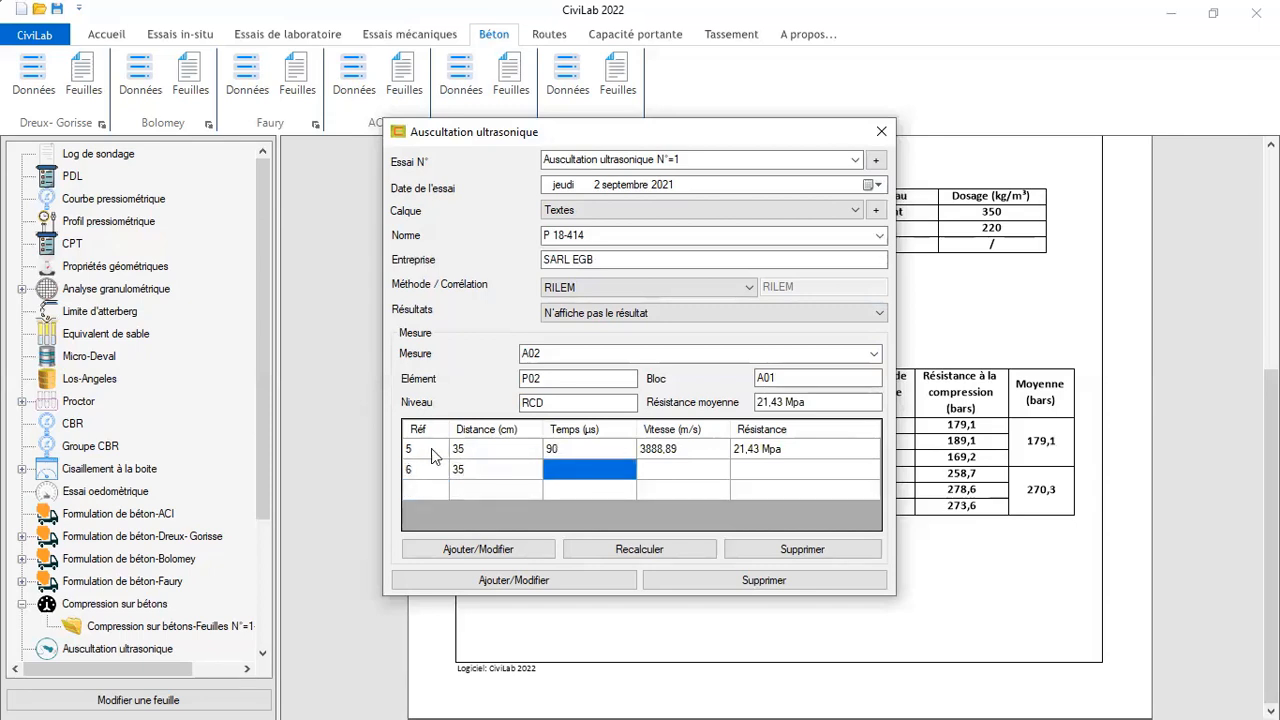
type("88")
key("Tab")
Add reading 7 to measurement A02 with a distance of 35 cm and a time of 91 µs
key("Down")
key("Left")
key("Left")
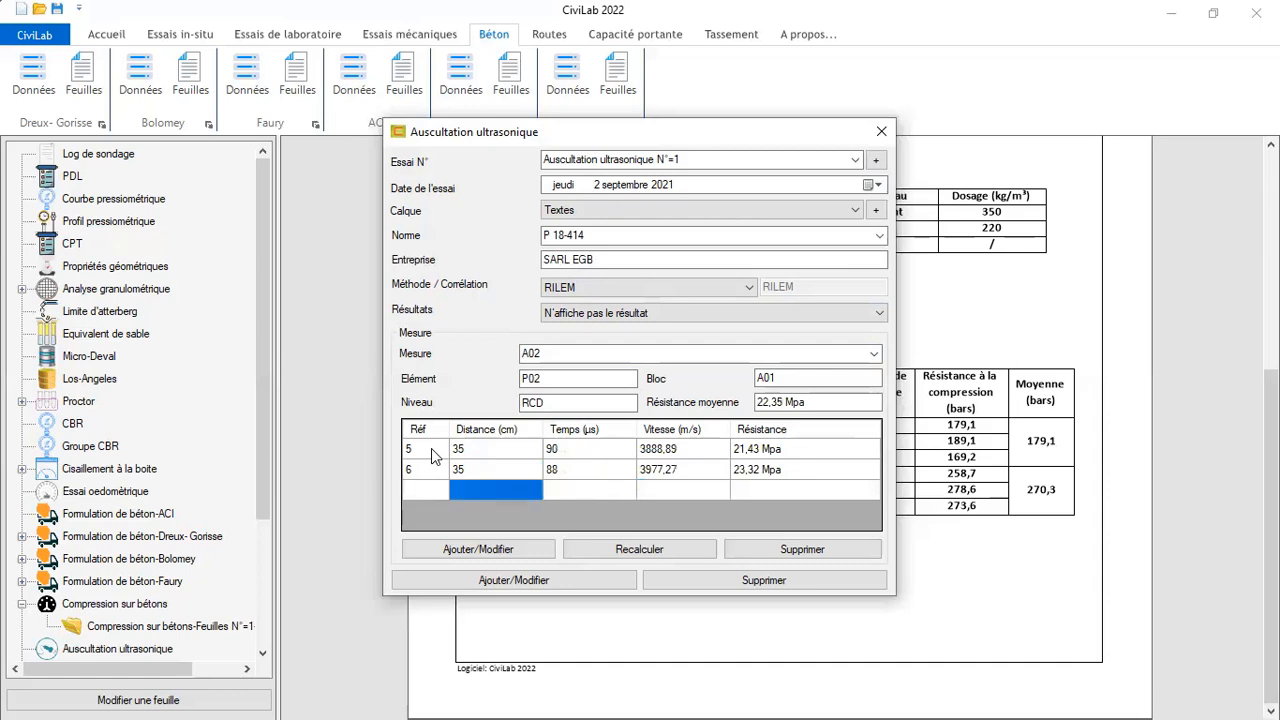
key("Left")
type("7")
key("Tab")
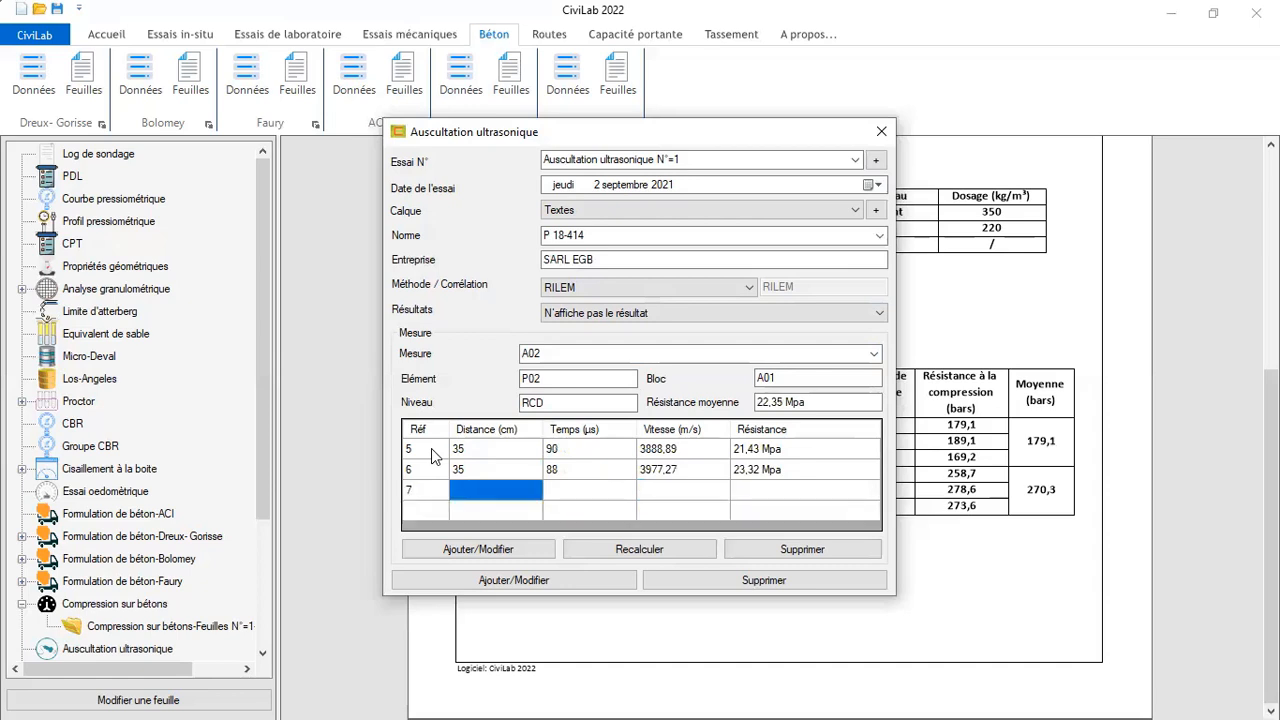
type("35")
key("Tab")
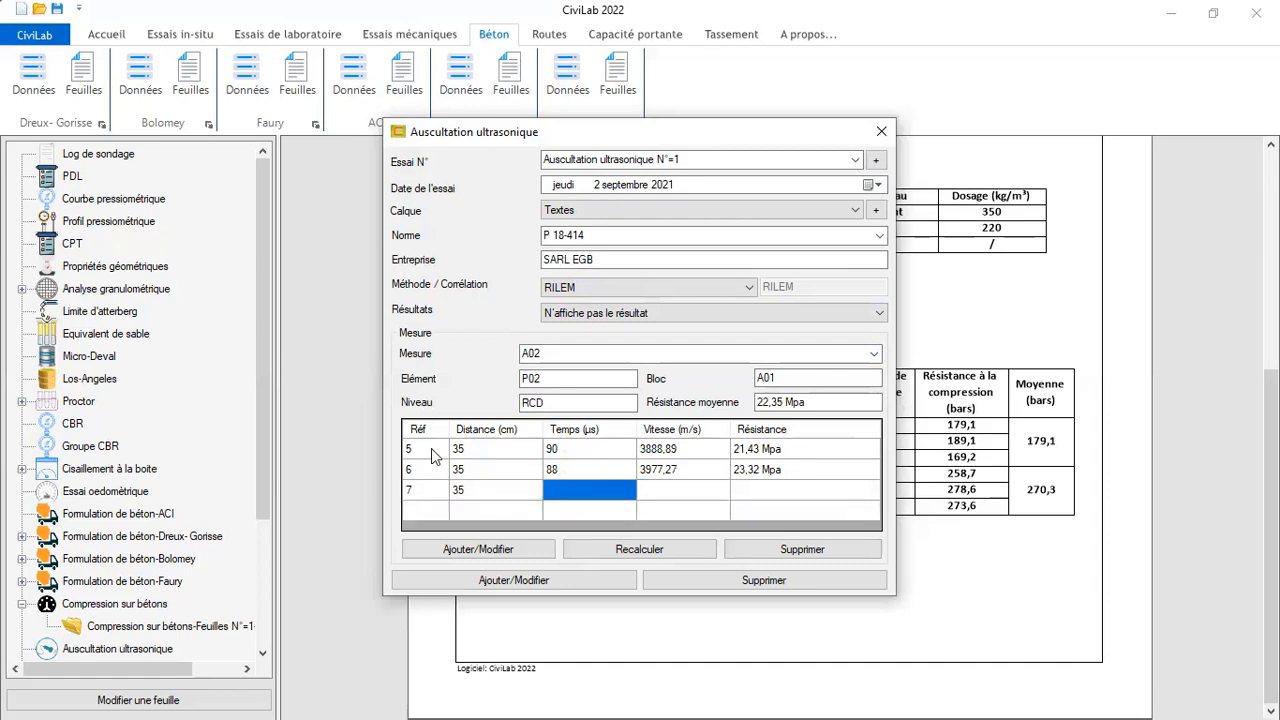
type("91")
key("Return")
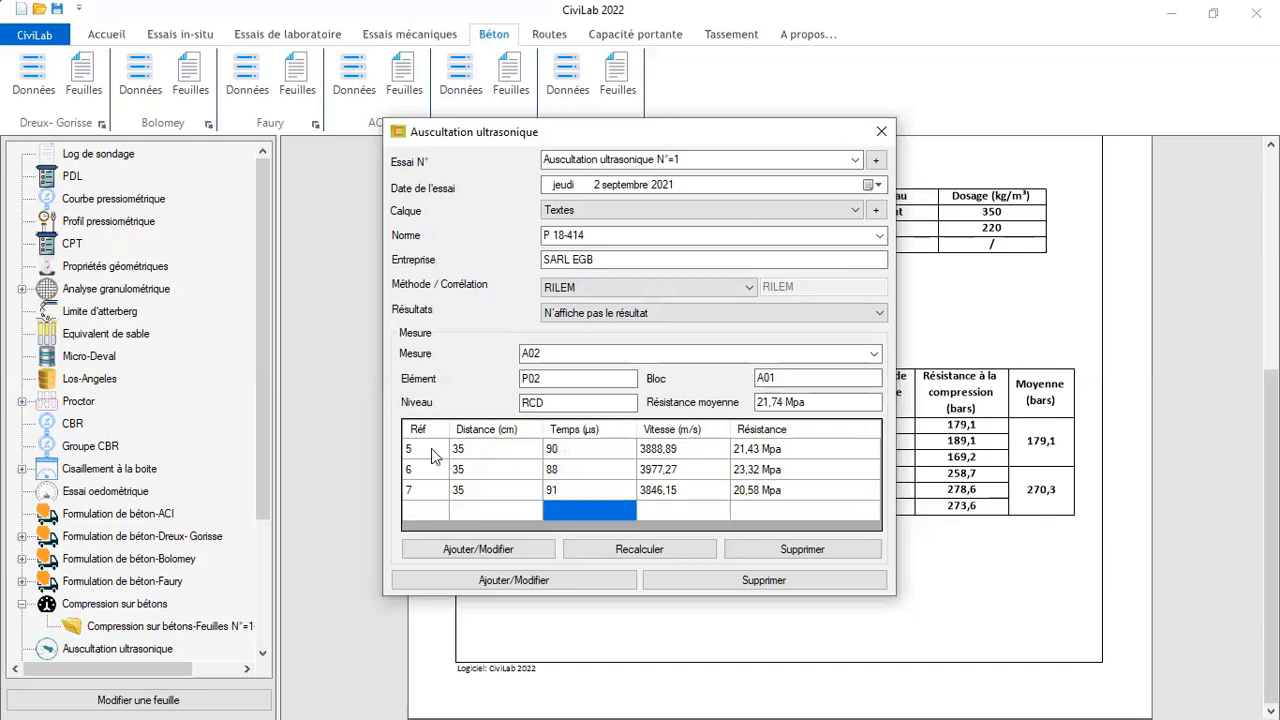
Add reading 8 to measurement A02 with a distance of 35 cm and a time of 87 µs
key("Left")
key("Left")
type("8")
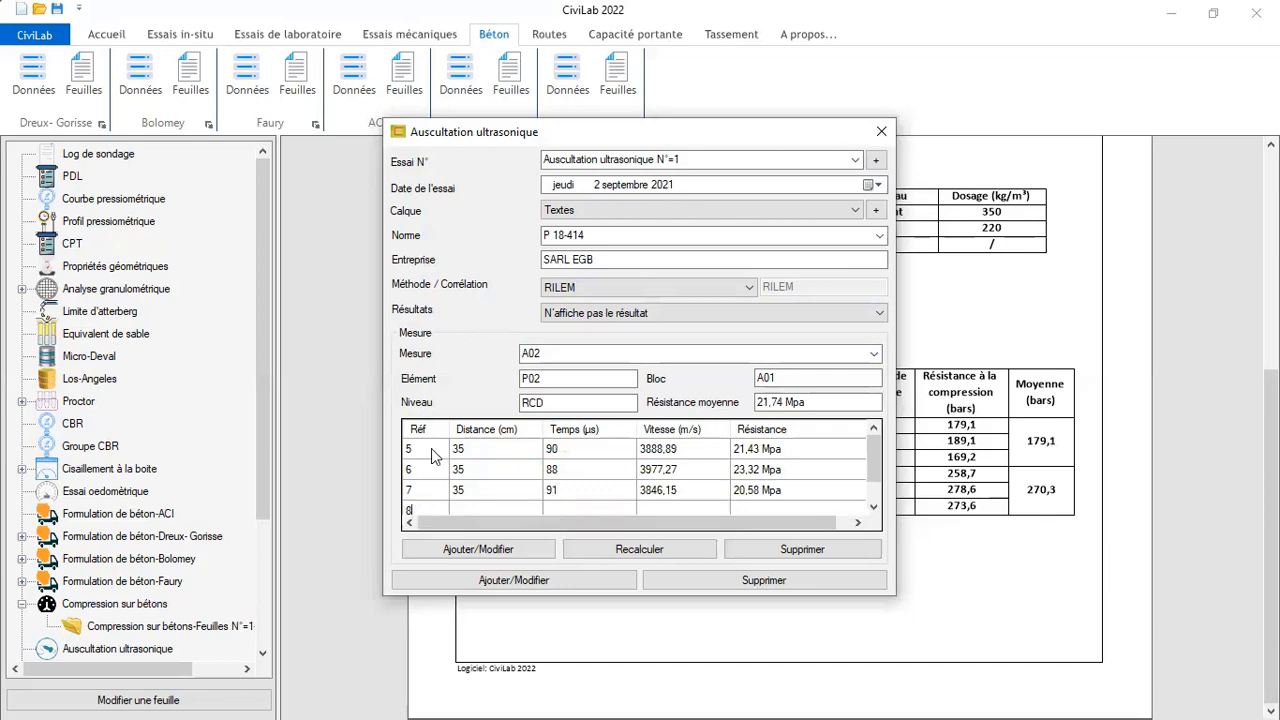
key("Tab")
type("35")
key("Tab")
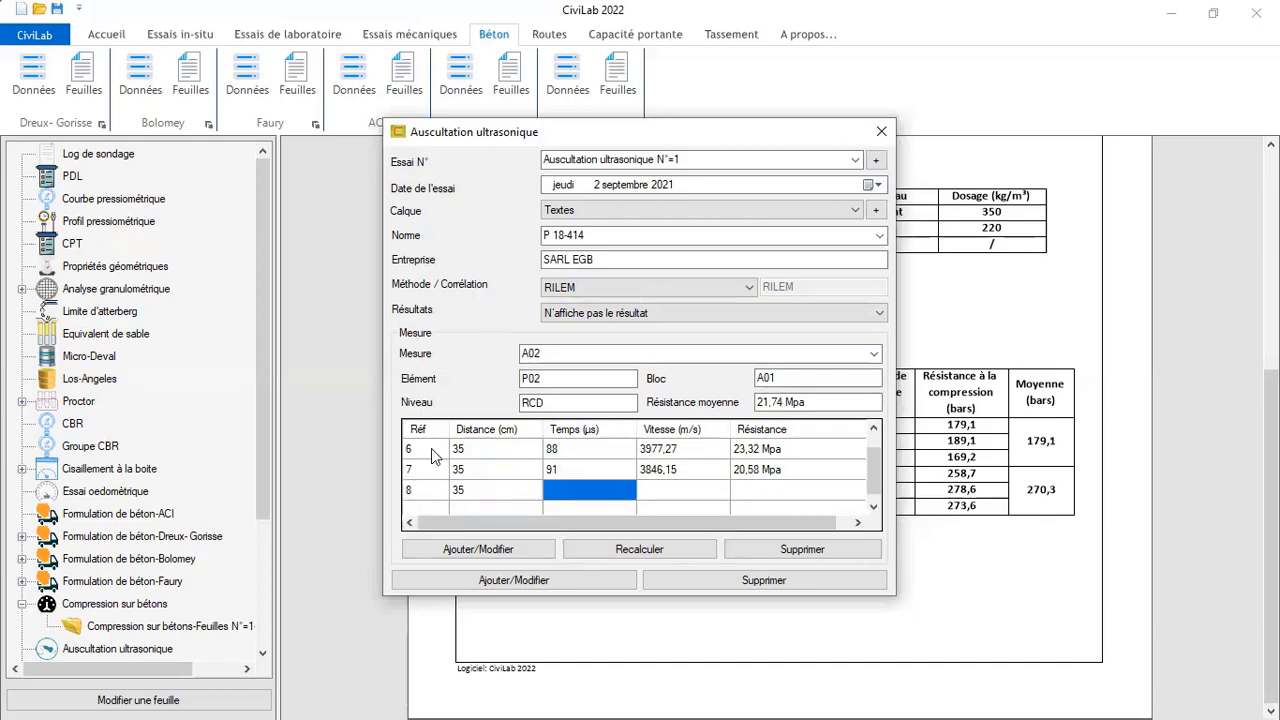
type("87")
key("Tab")
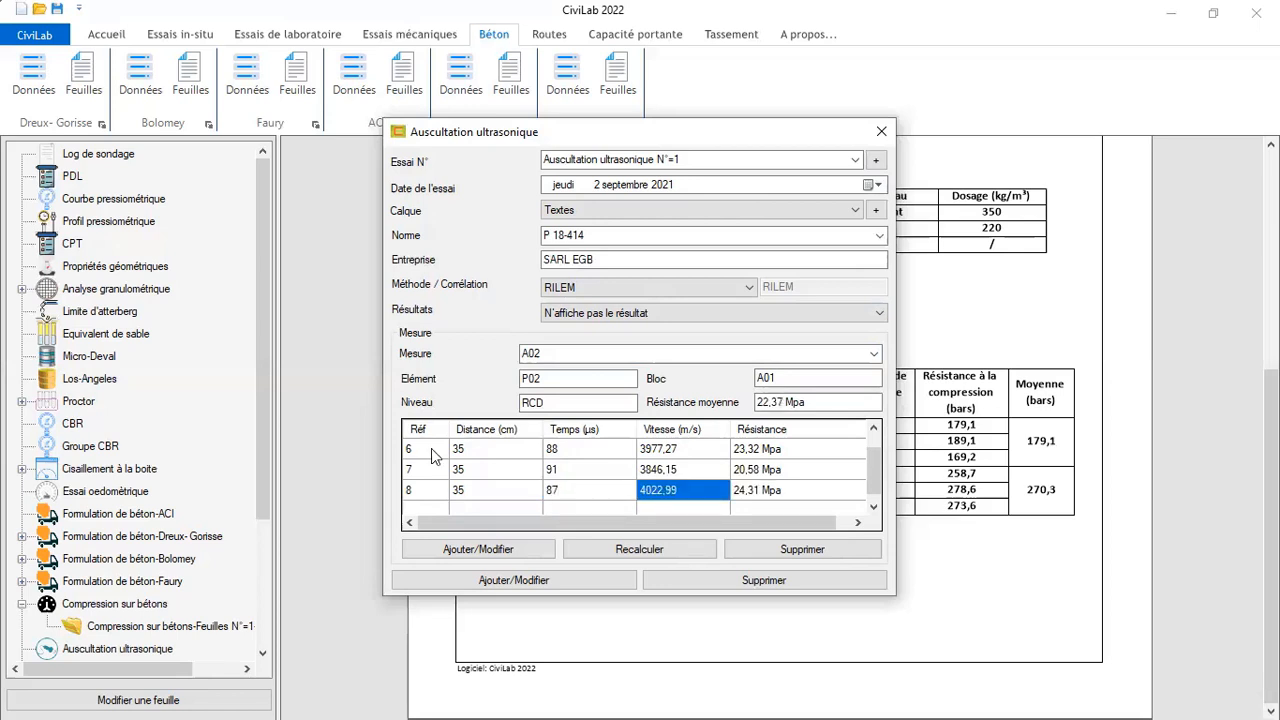
Save measurement A02 and the whole ultrasonic test Auscultation ultrasonique N°=1
left_click(478, 550)
left_click(677, 437)
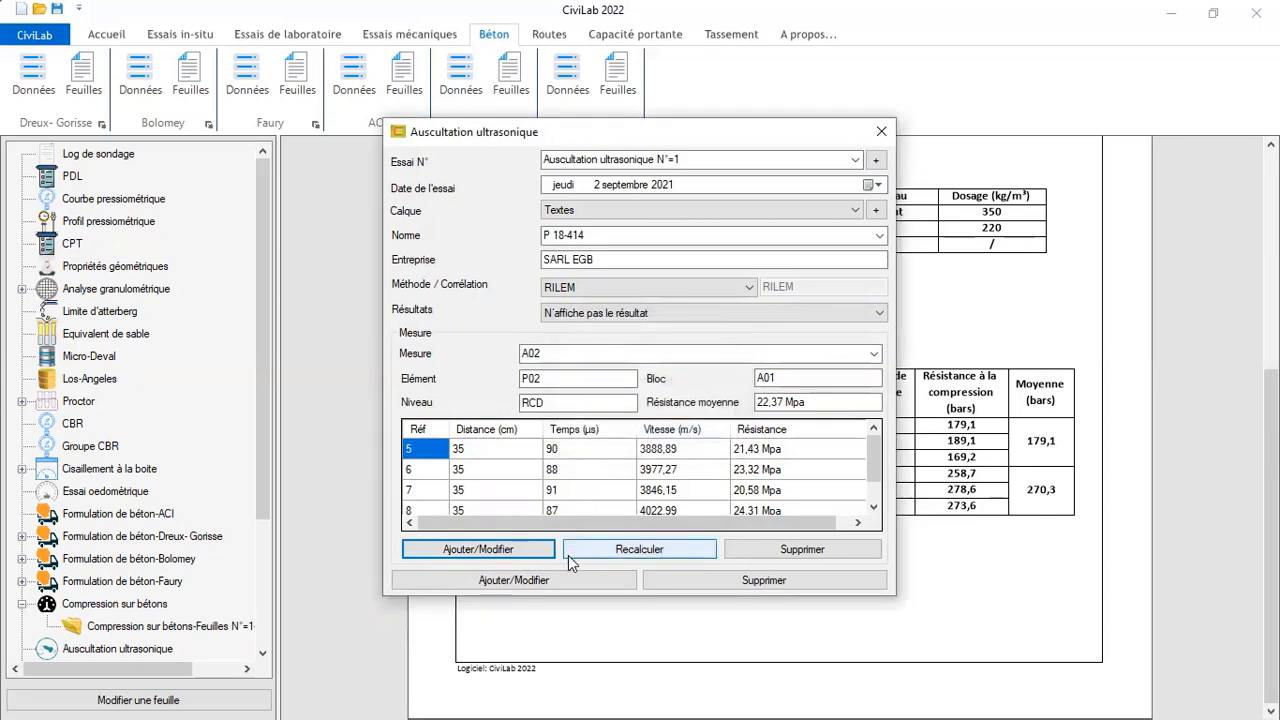
left_click(510, 581)
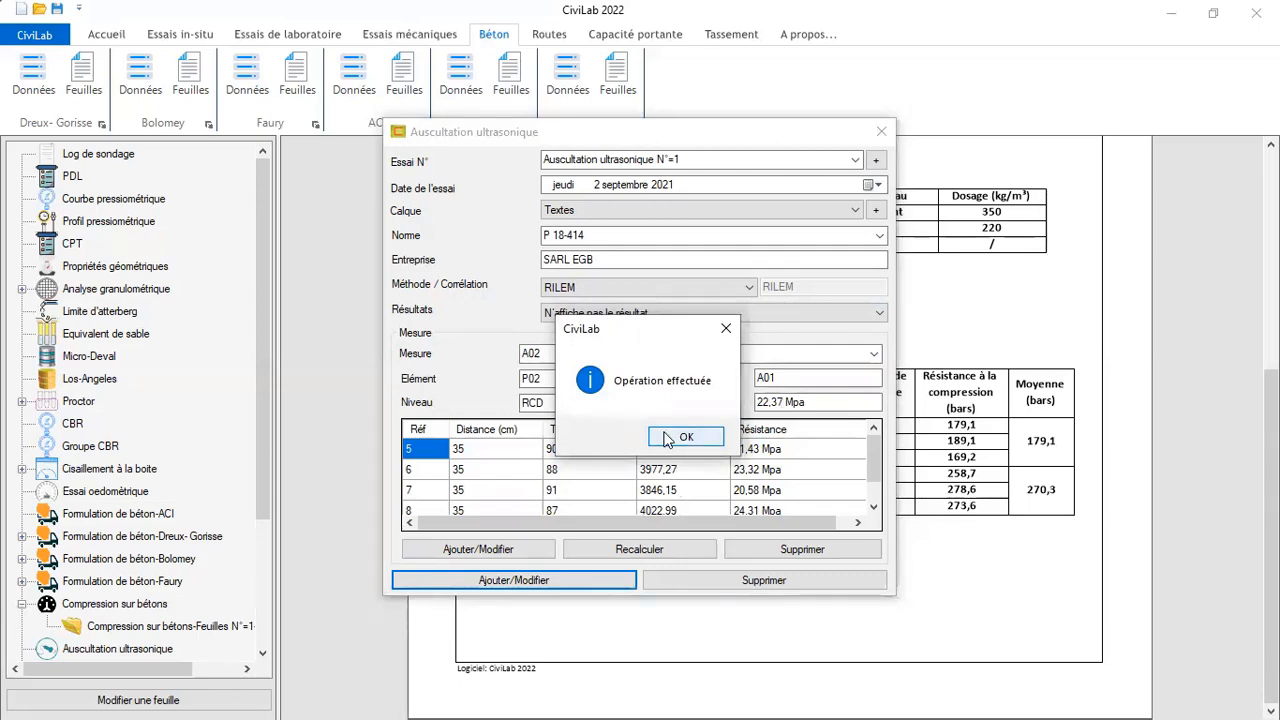
left_click(667, 441)
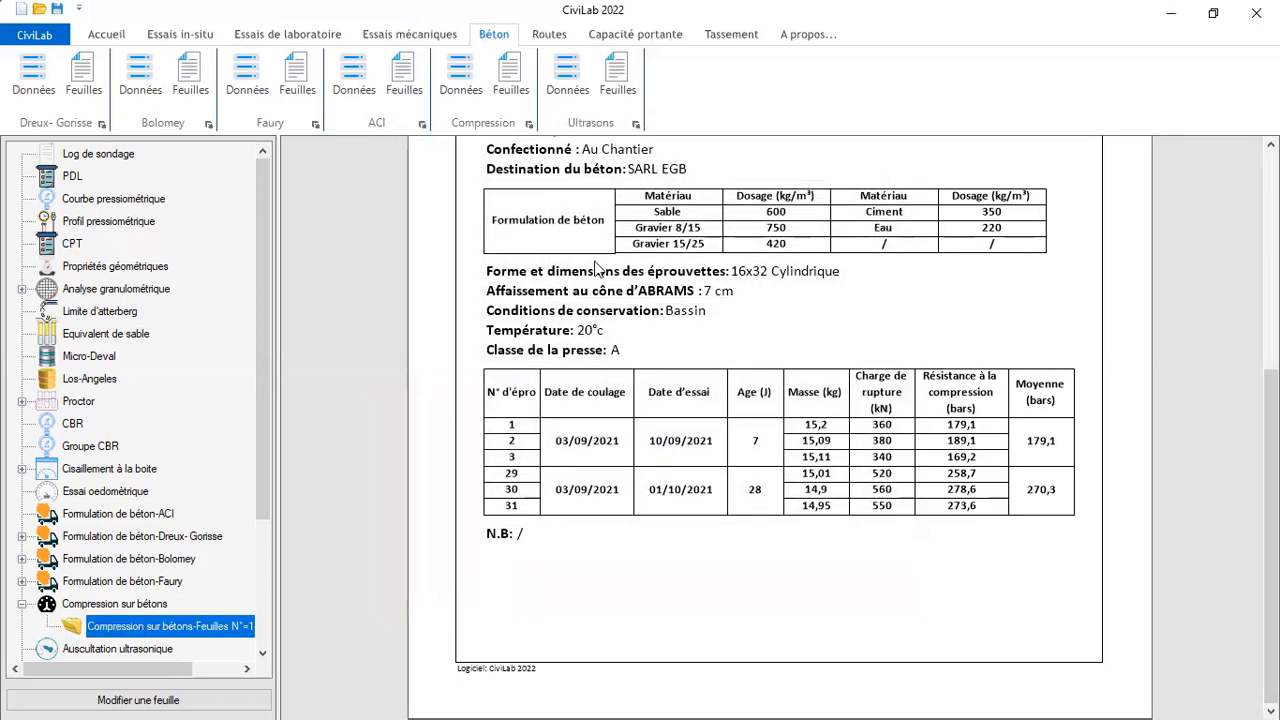
Create an ultrasonic report sheet that includes the test Auscultation ultrasonique N°=1
left_click(605, 90)
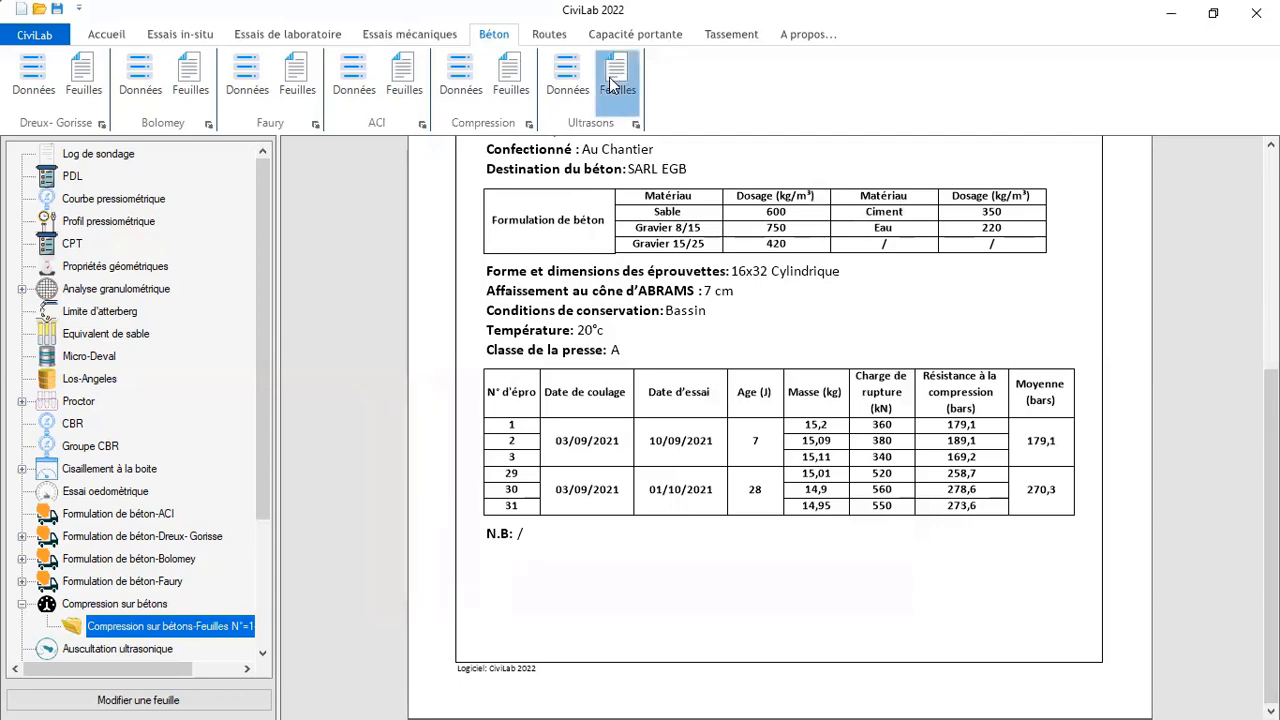
left_click(499, 319)
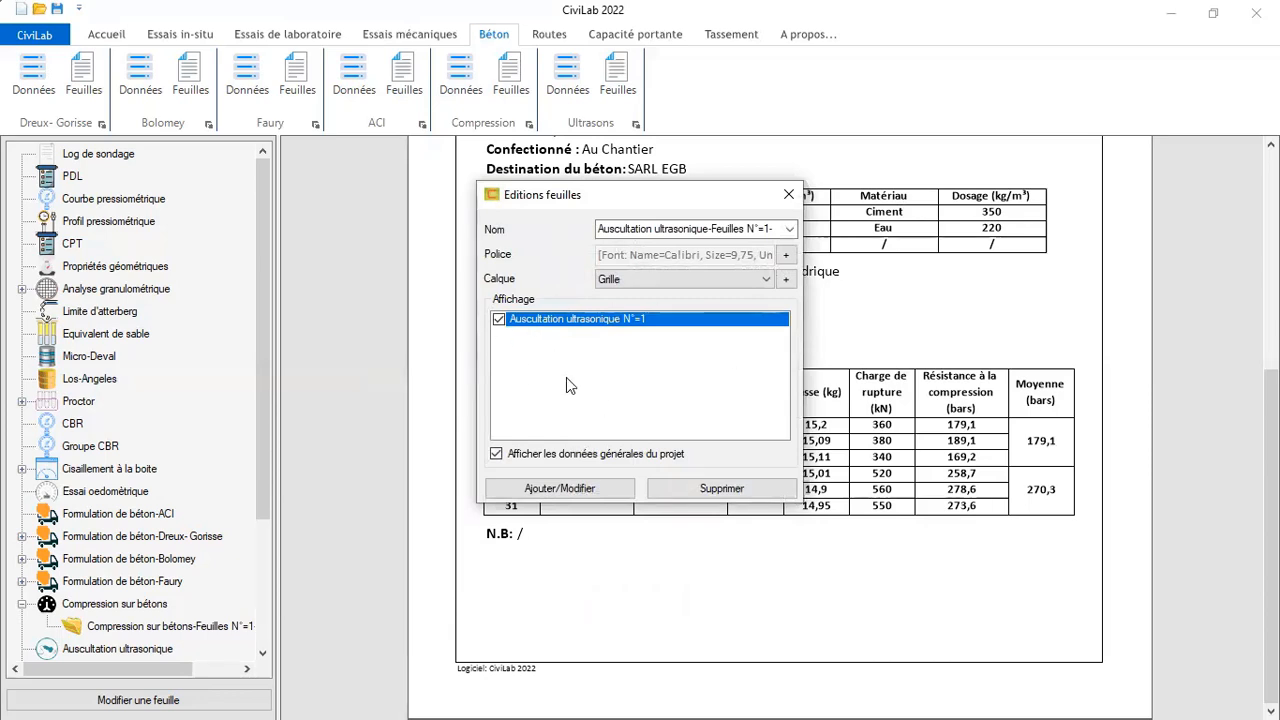
left_click(548, 487)
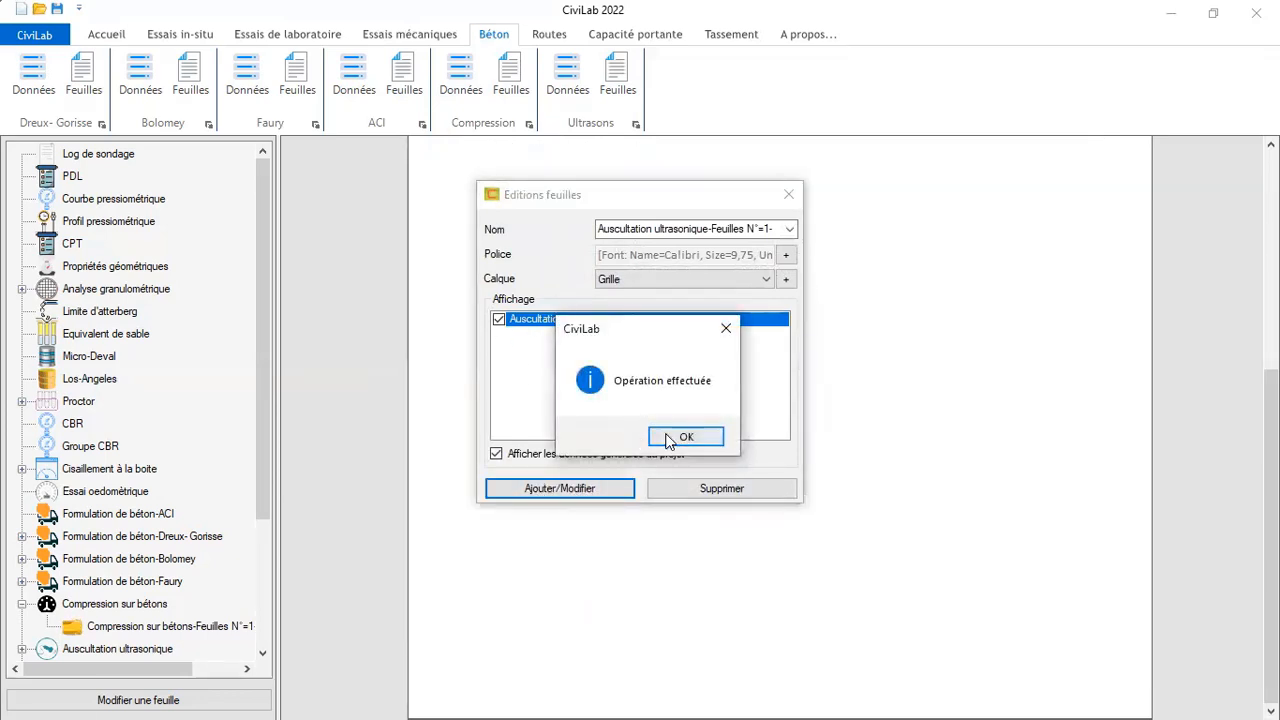
left_click(665, 435)
Open the new Auscultation ultrasonique sheet and examine its header, general data and results table
left_click(21, 604)
scroll(180, 578, "down", 1)
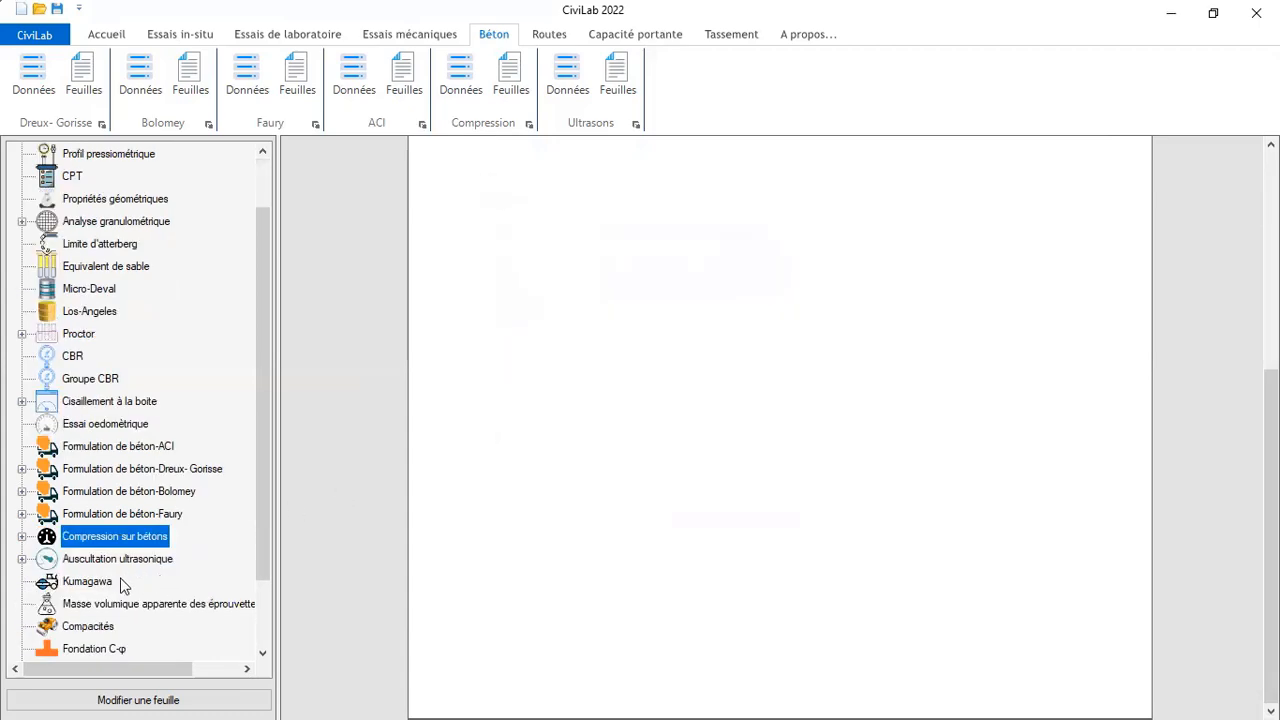
left_click(21, 558)
left_click(150, 581)
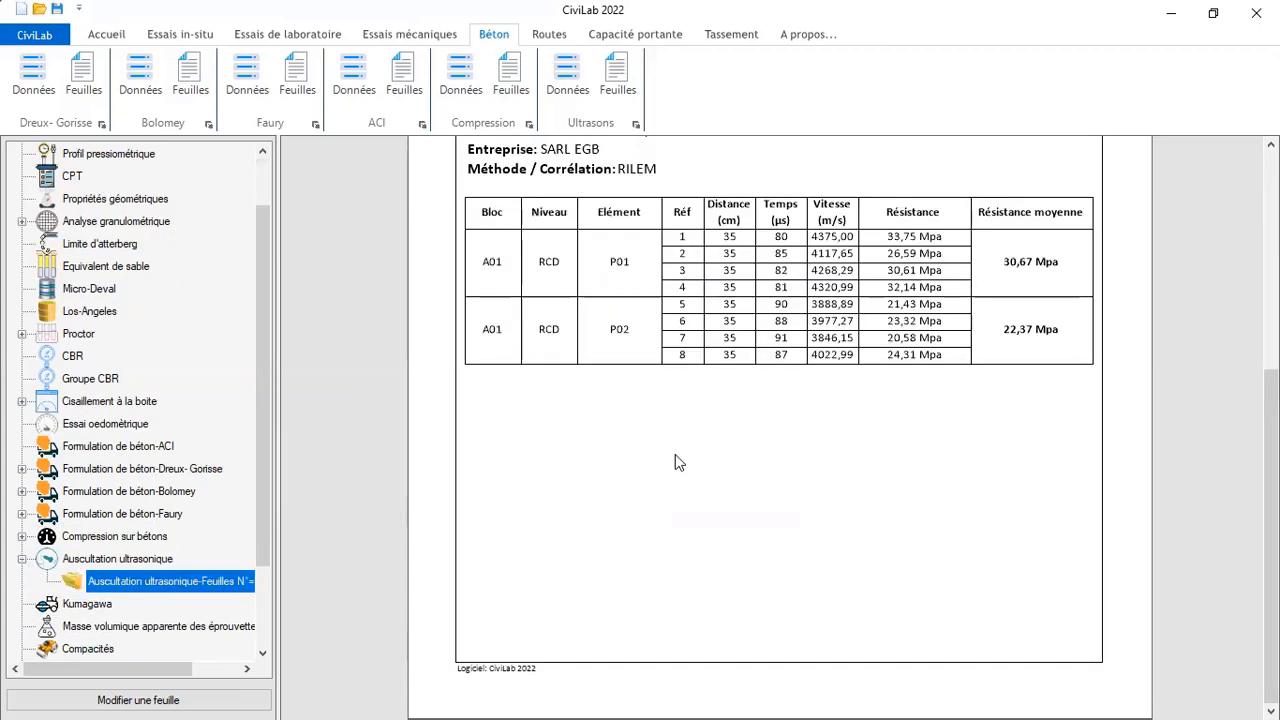
scroll(675, 460, "down", 3)
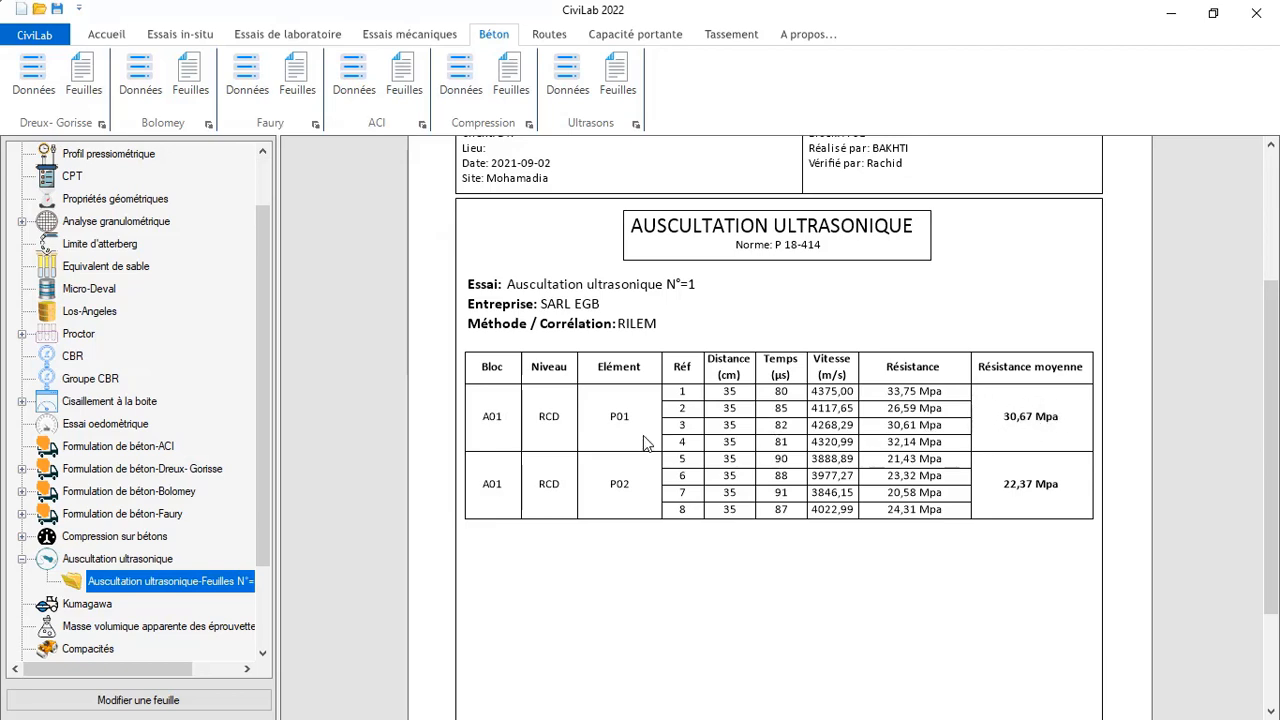
scroll(775, 500, "down", 3)
scroll(766, 500, "up", 5)
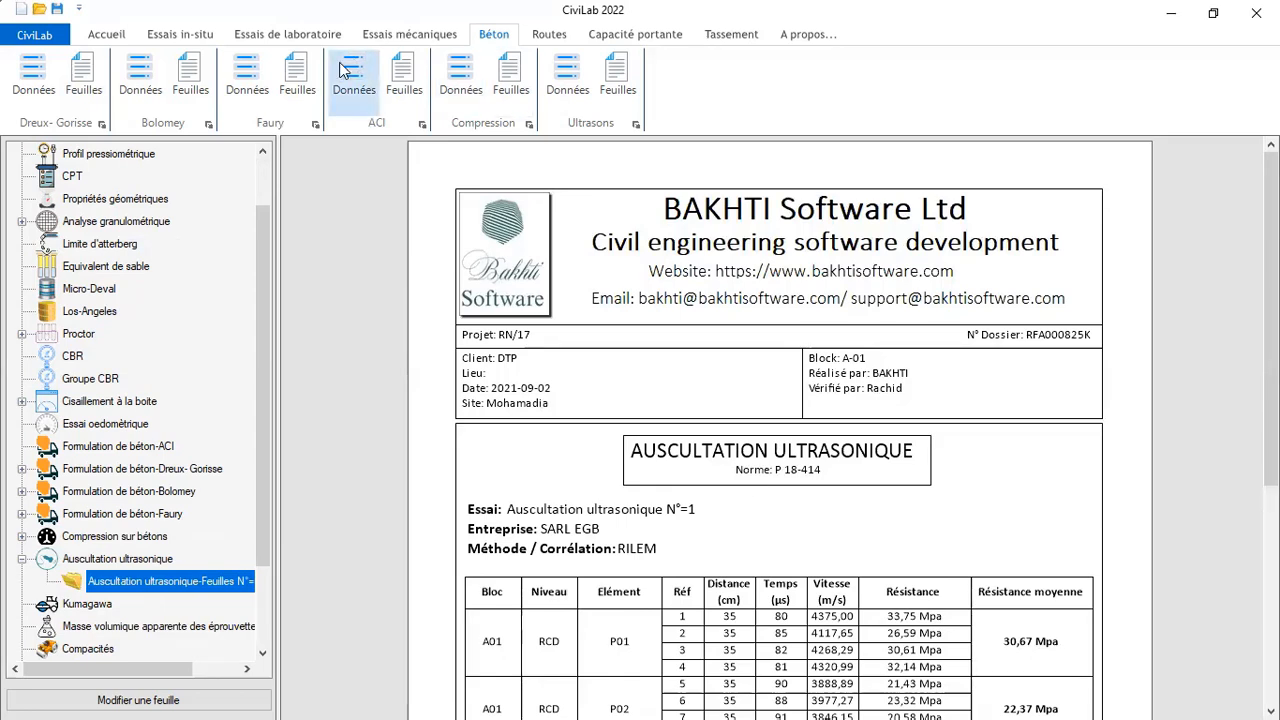
left_click(405, 34)
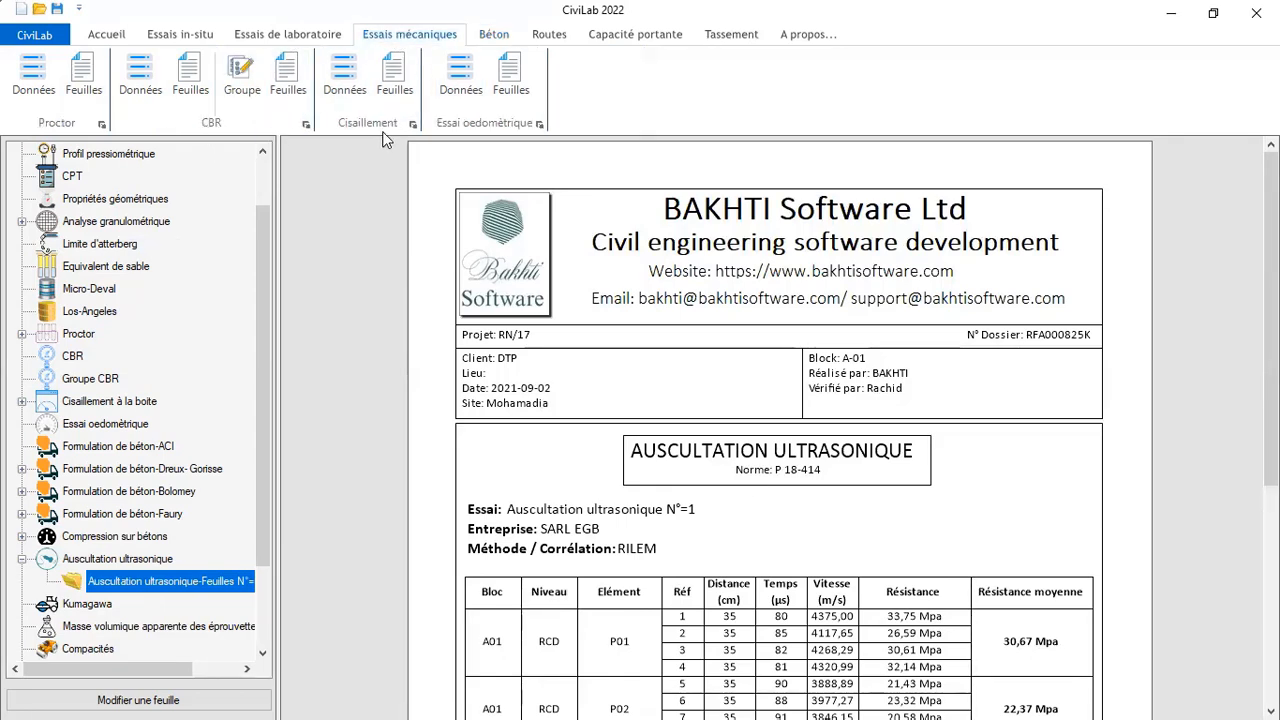
left_click(490, 37)
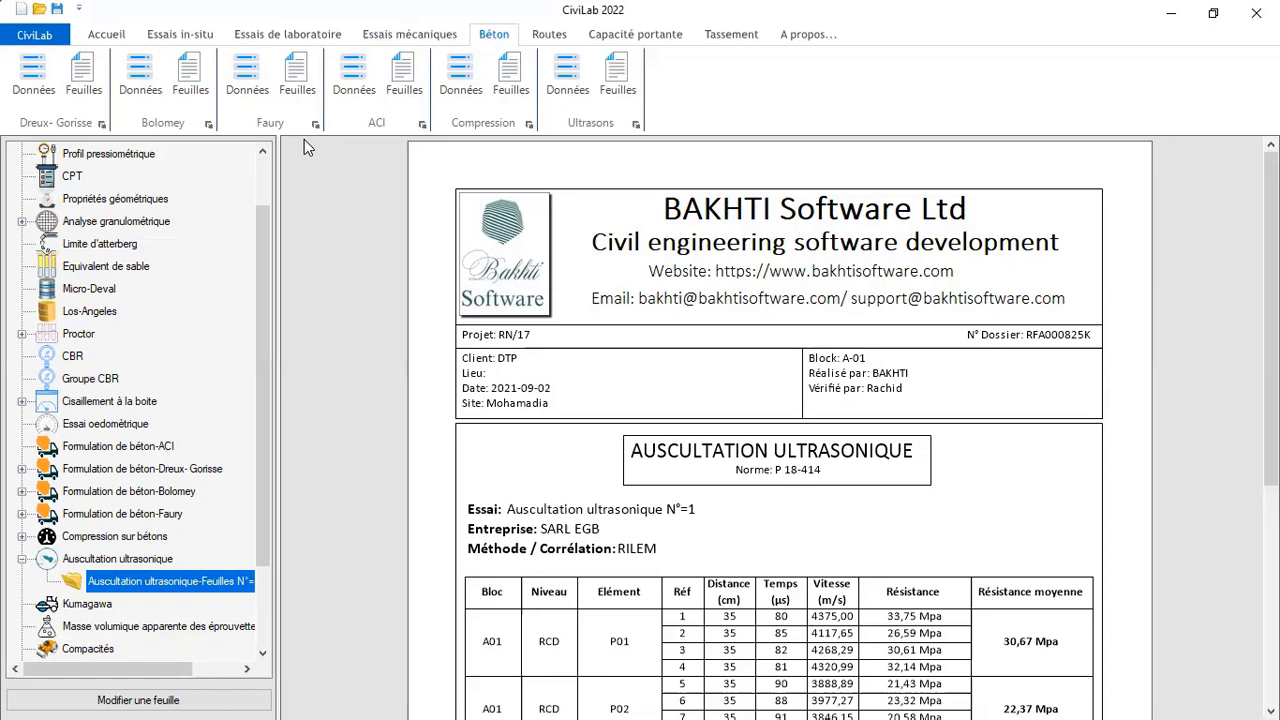
left_click(546, 38)
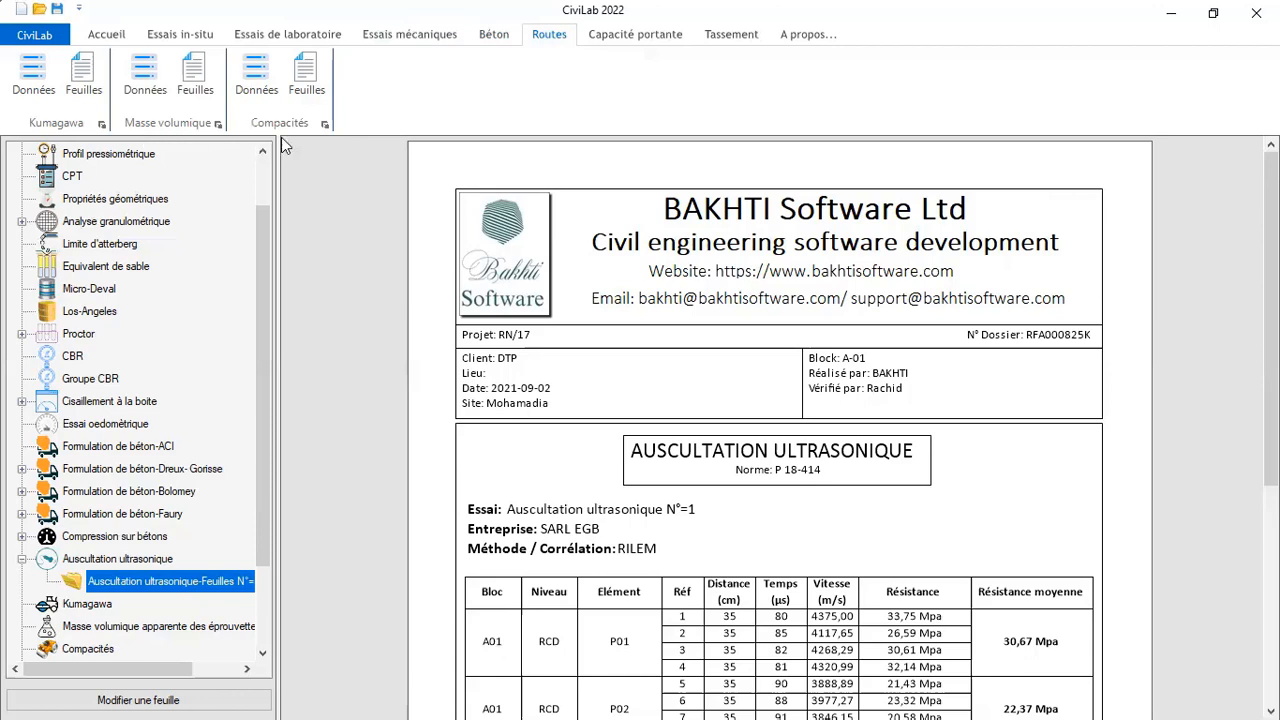
left_click(630, 34)
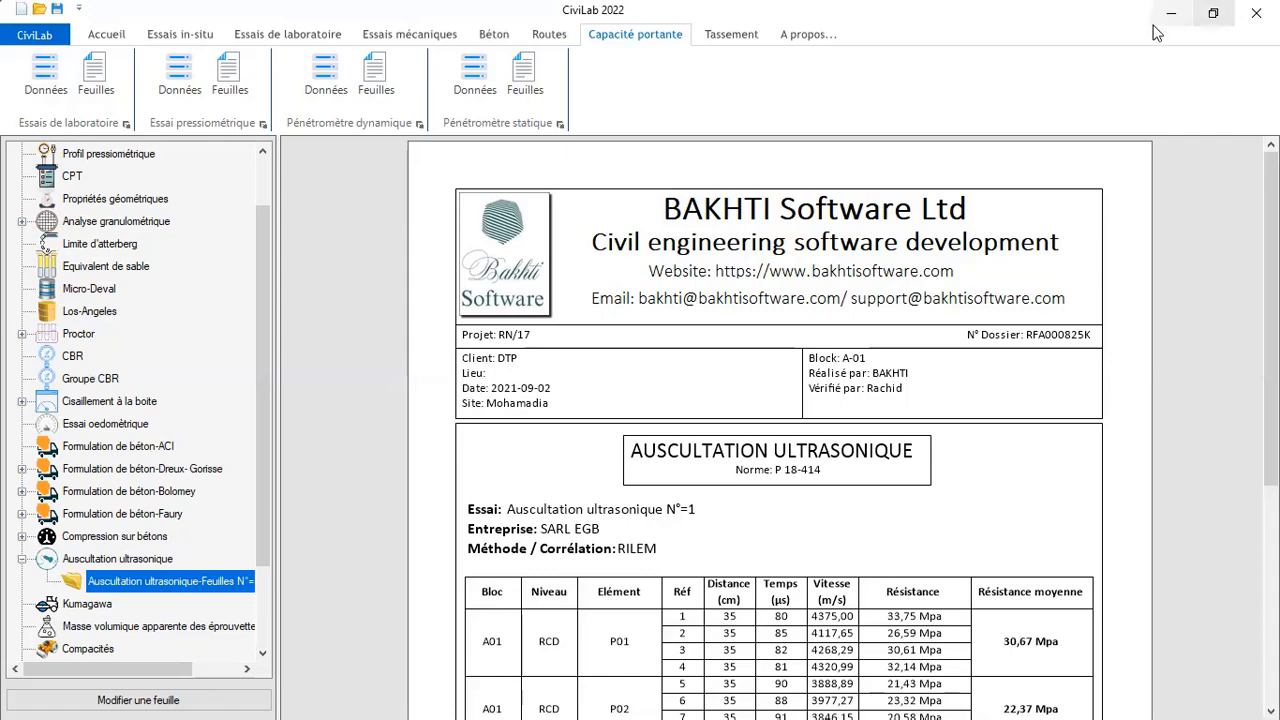
left_click(1213, 13)
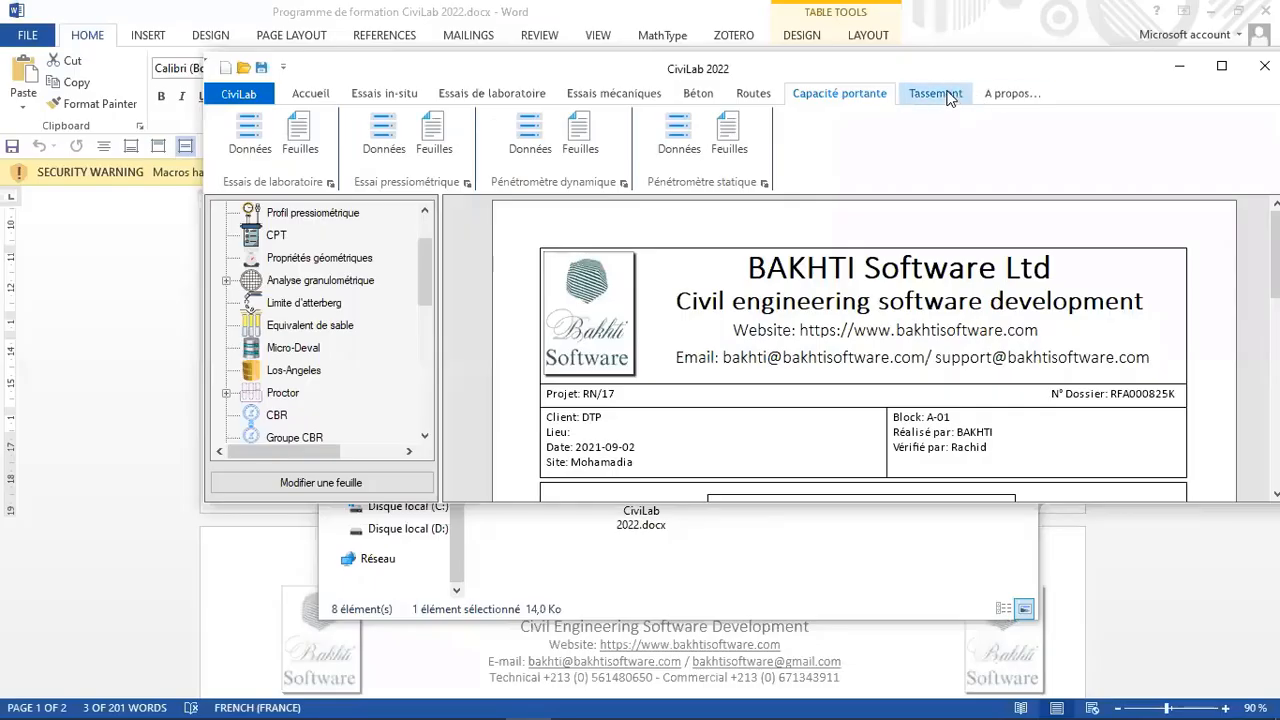
left_click(947, 95)
left_click(1221, 66)
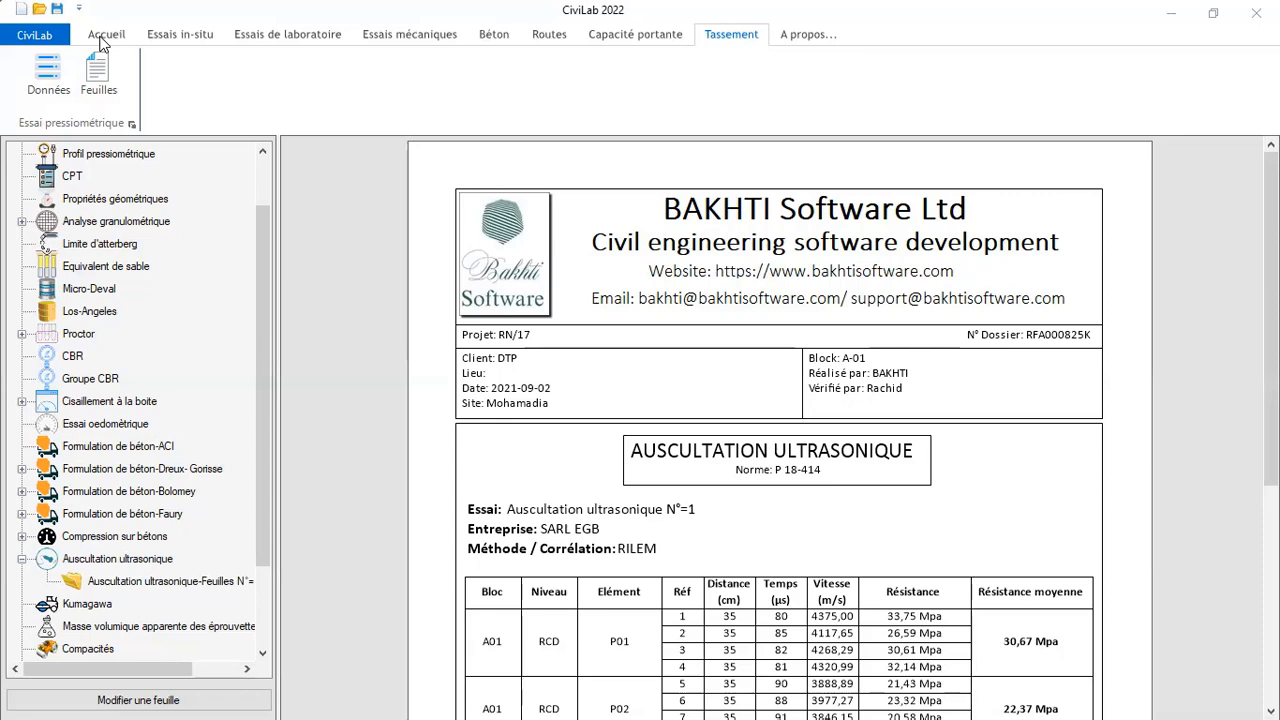
Look at the image files offered for the page header and the project's header option, without importing anything
left_click(104, 36)
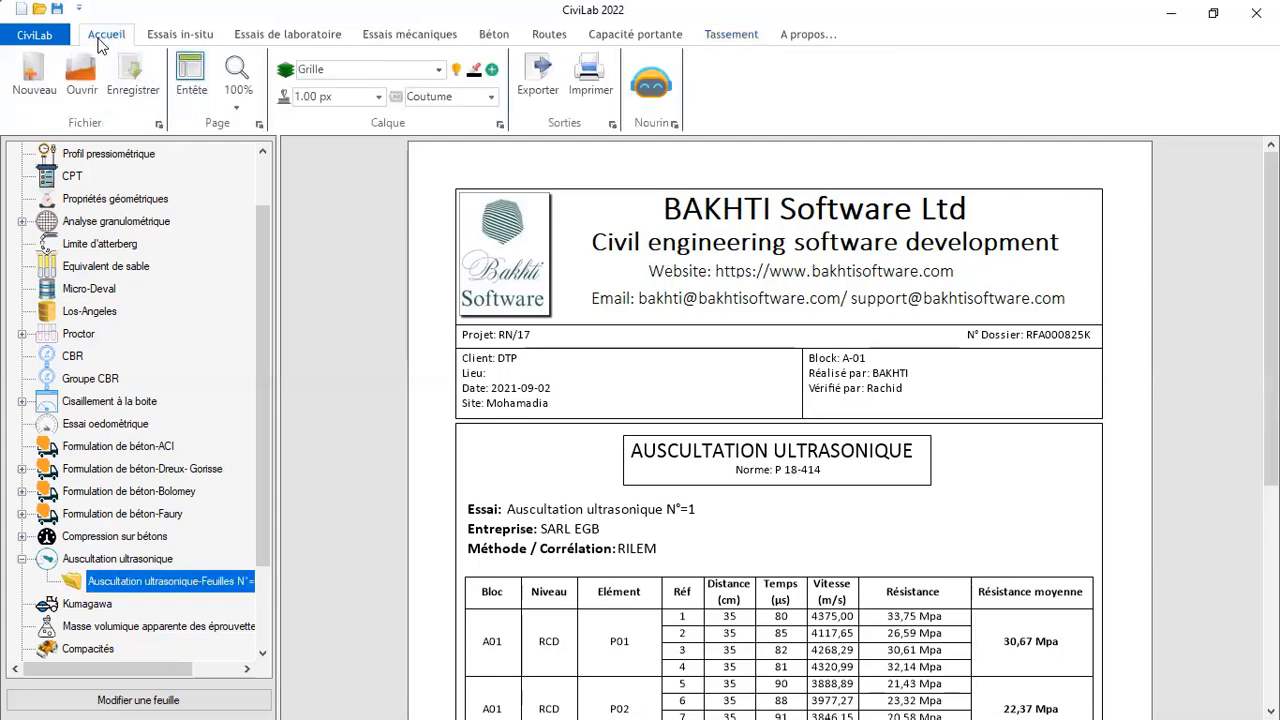
left_click(190, 75)
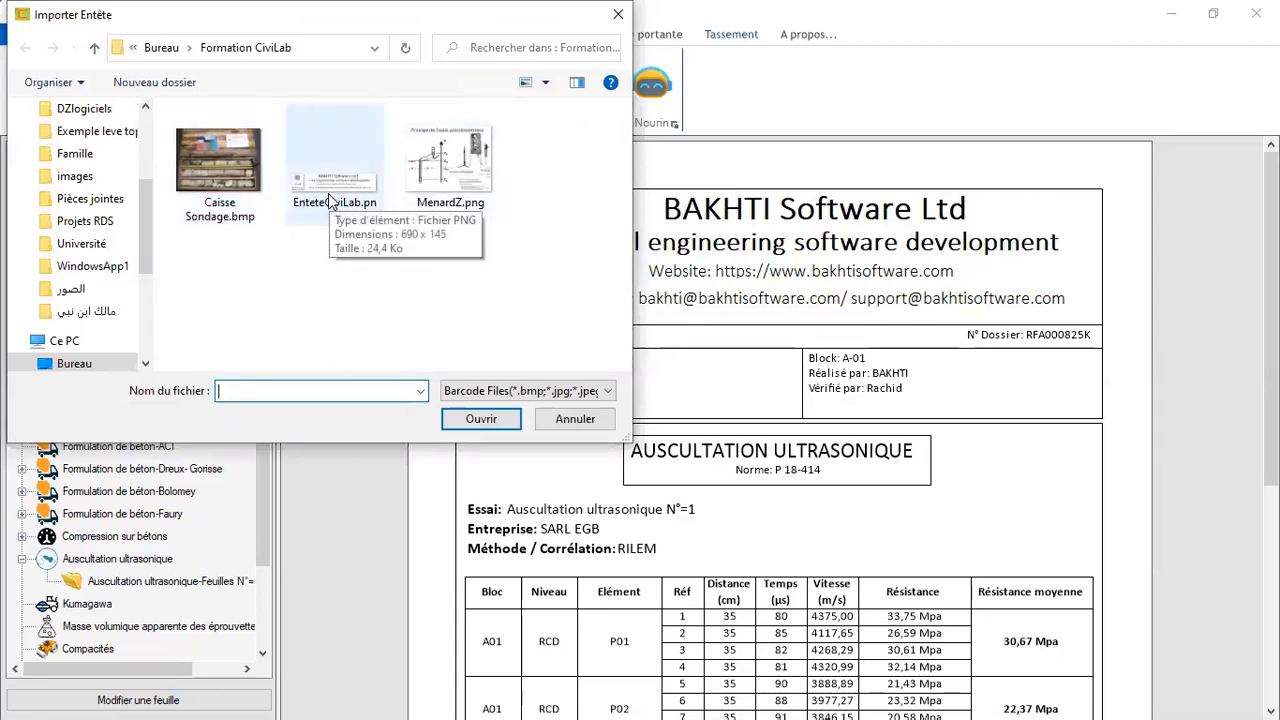
left_click(318, 197)
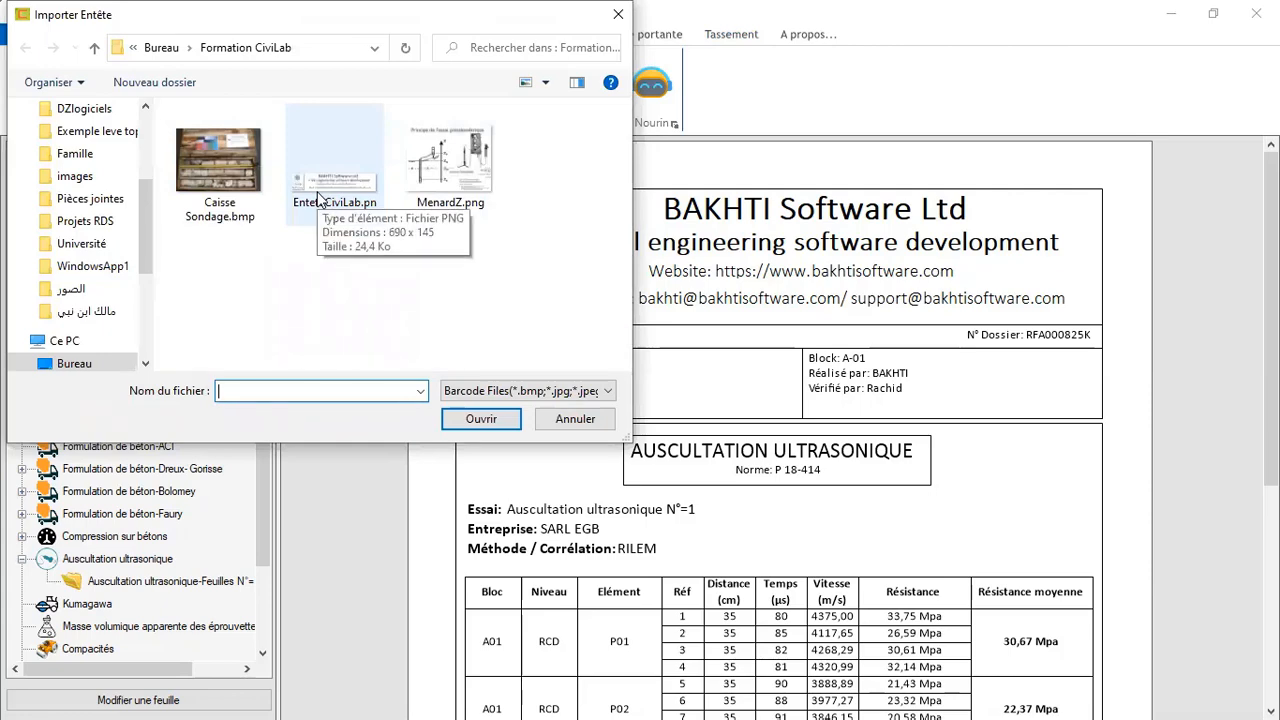
left_click_drag(617, 15, 618, 140)
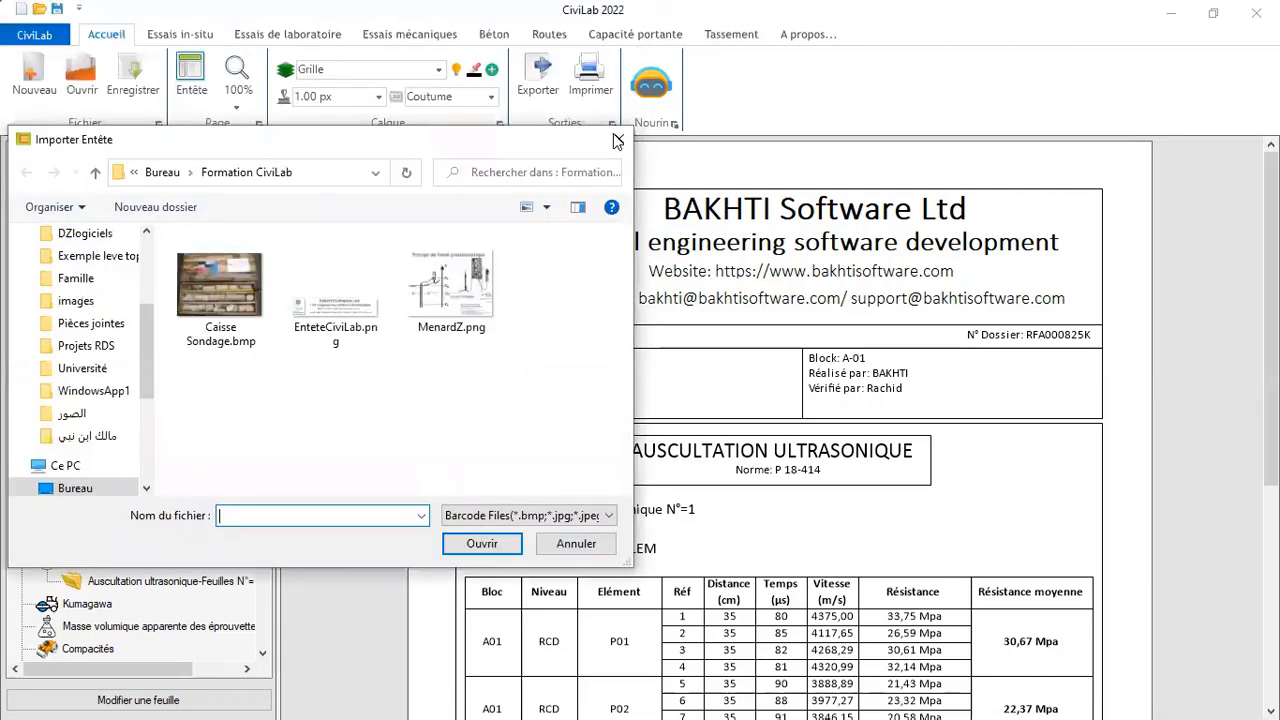
left_click(618, 140)
left_click(34, 35)
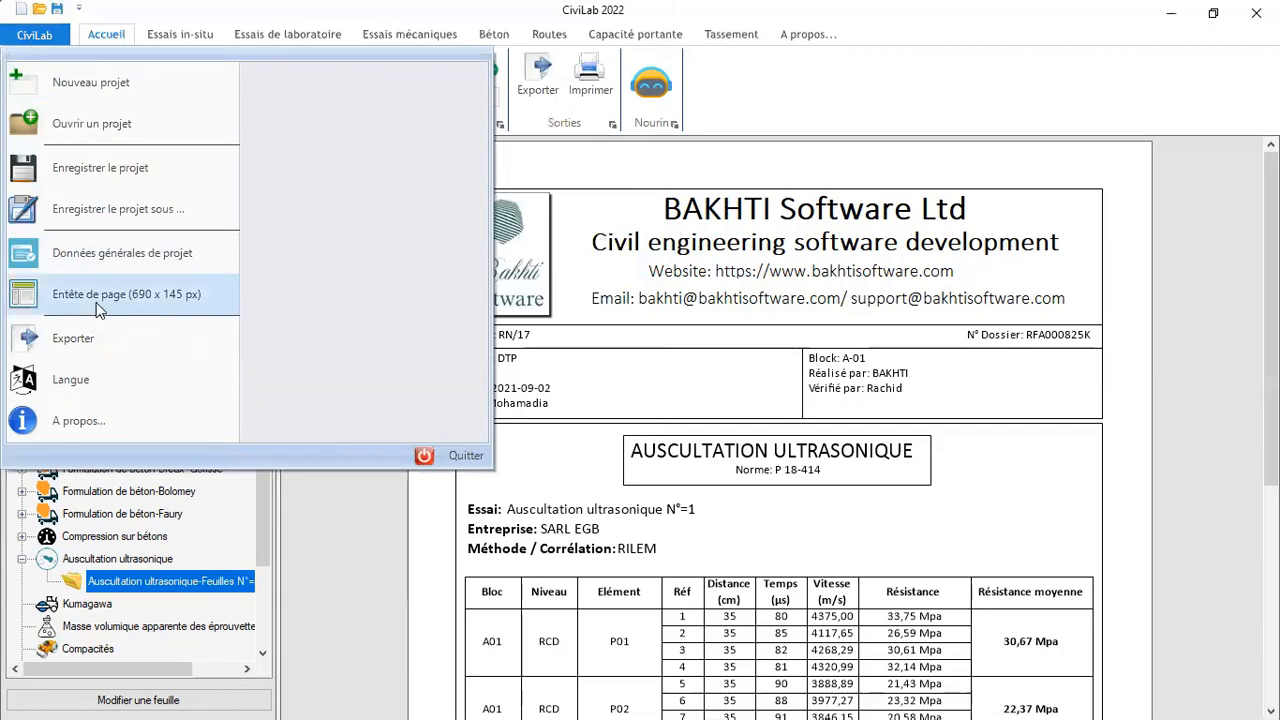
left_click(872, 120)
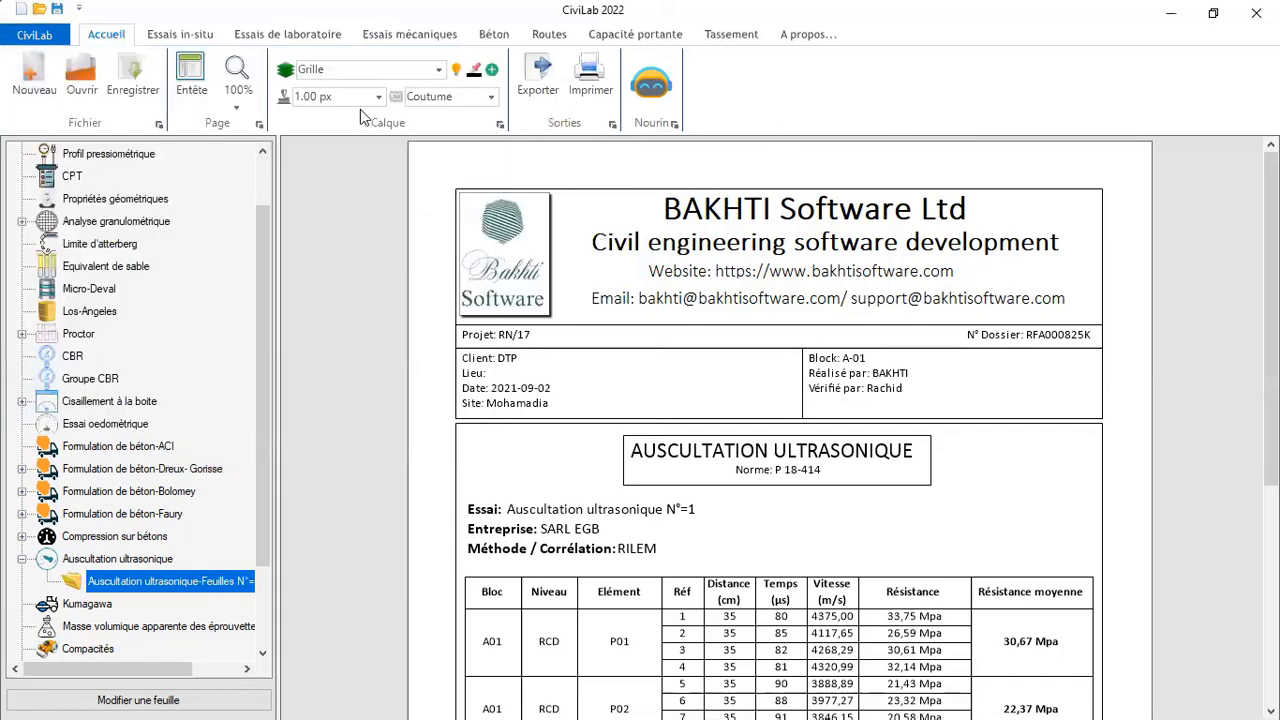
Close CiviLab and minimise the Formation CiviLab folder window and the Word training programme to reach the desktop
left_click(1256, 13)
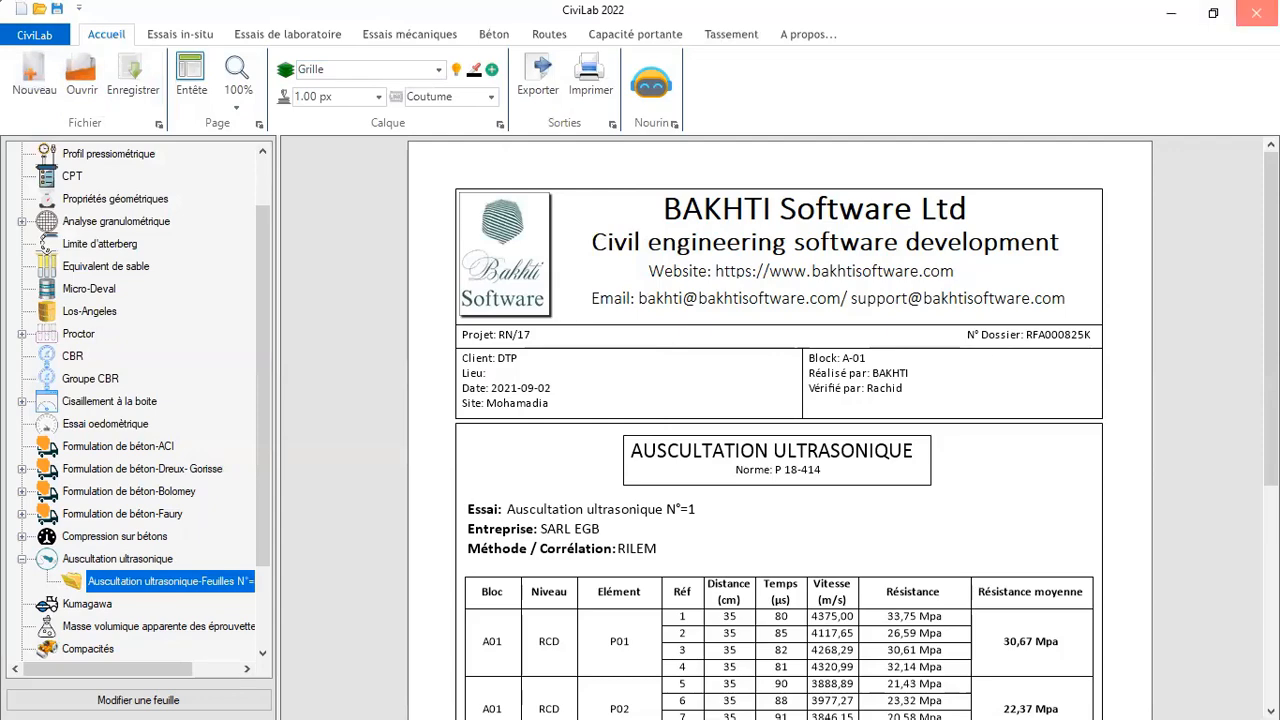
left_click(654, 427)
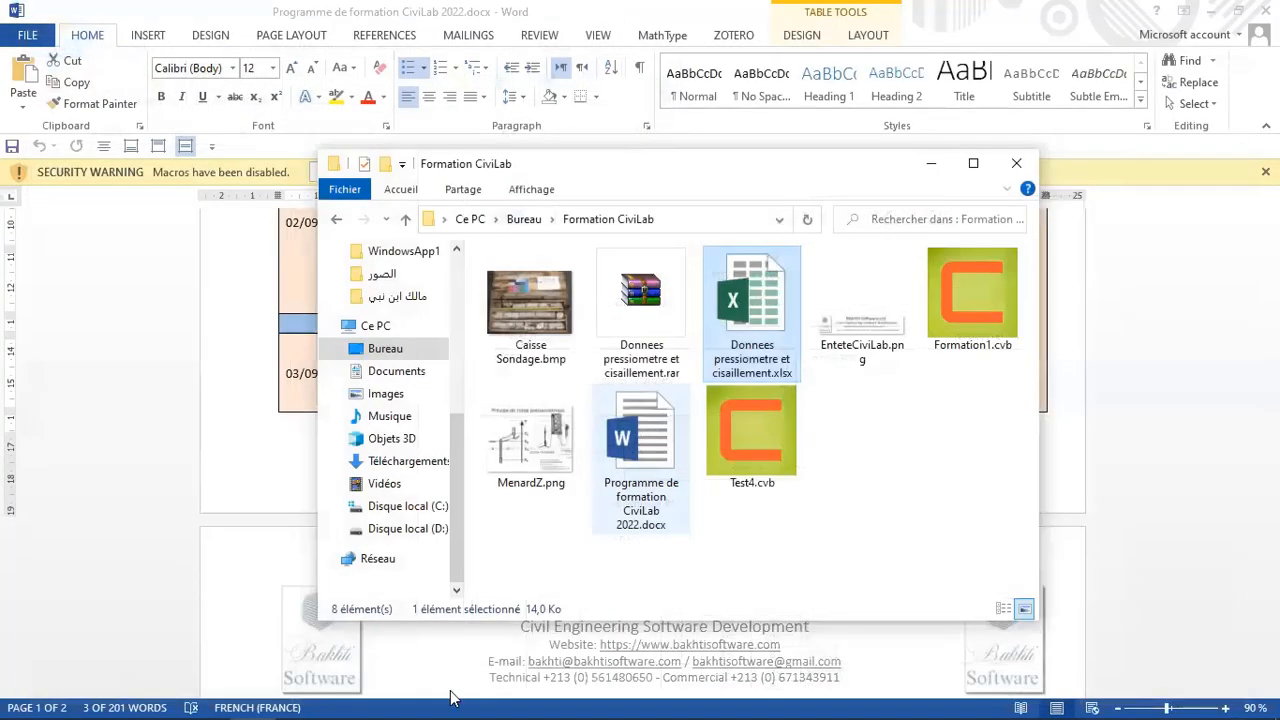
left_click(929, 163)
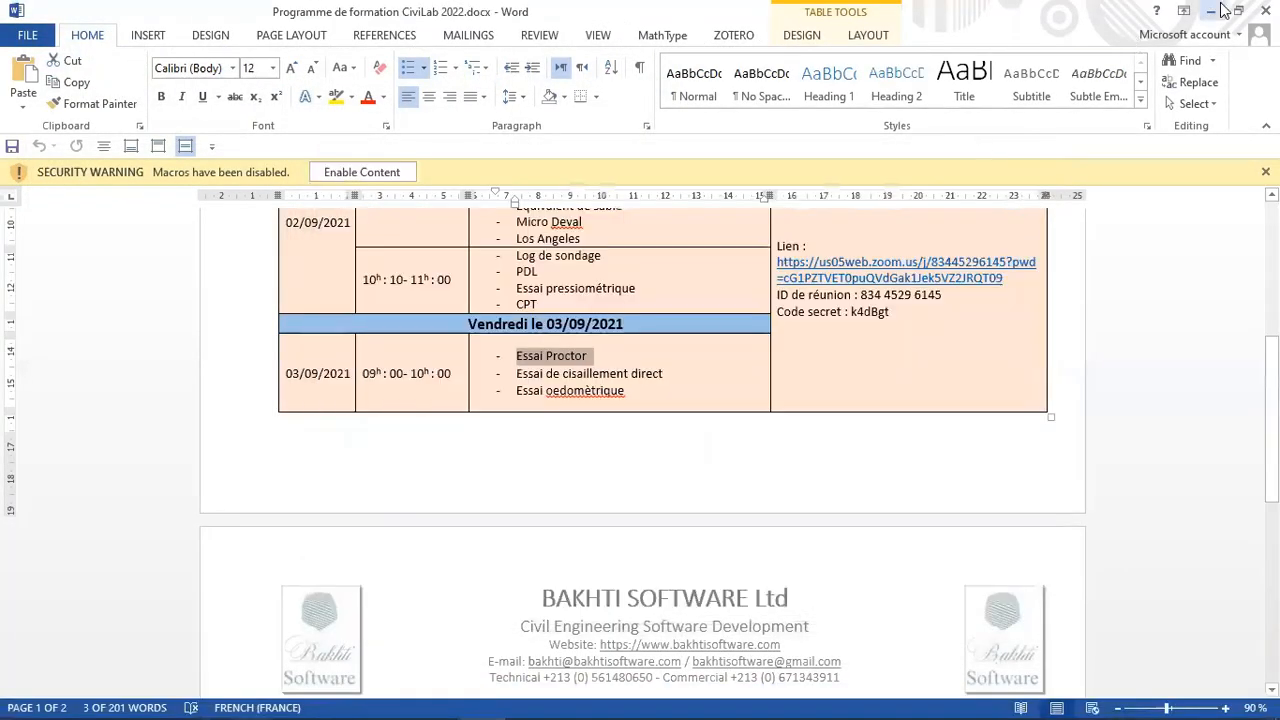
left_click(1211, 10)
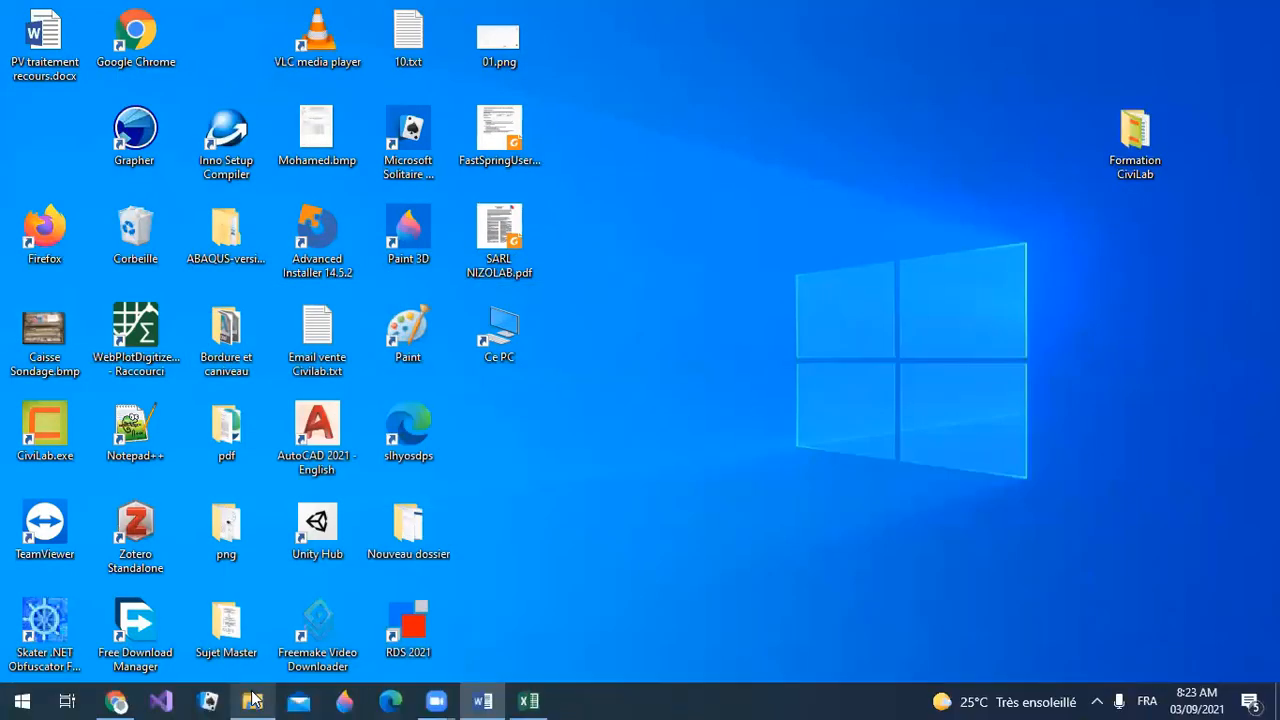
Delete the stored header image ENTET.bmp from the CiviLab folder in Documents, using File Explorer
left_click(252, 701)
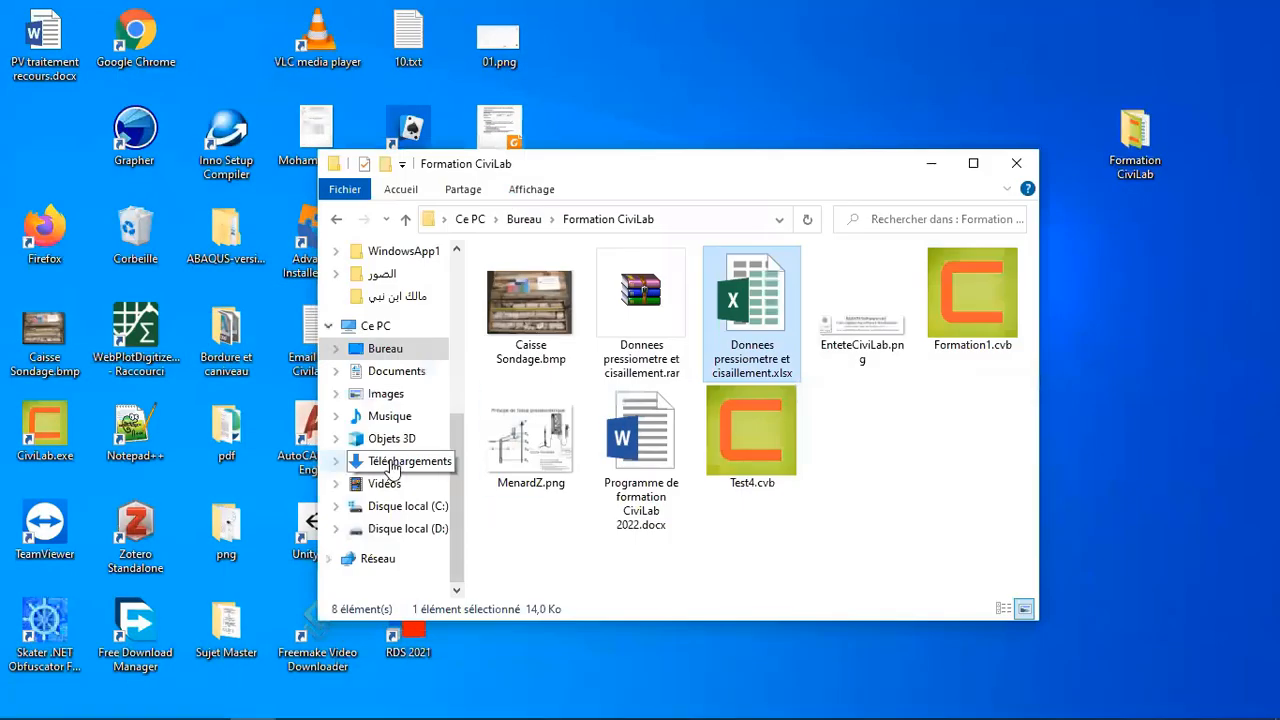
left_click(386, 371)
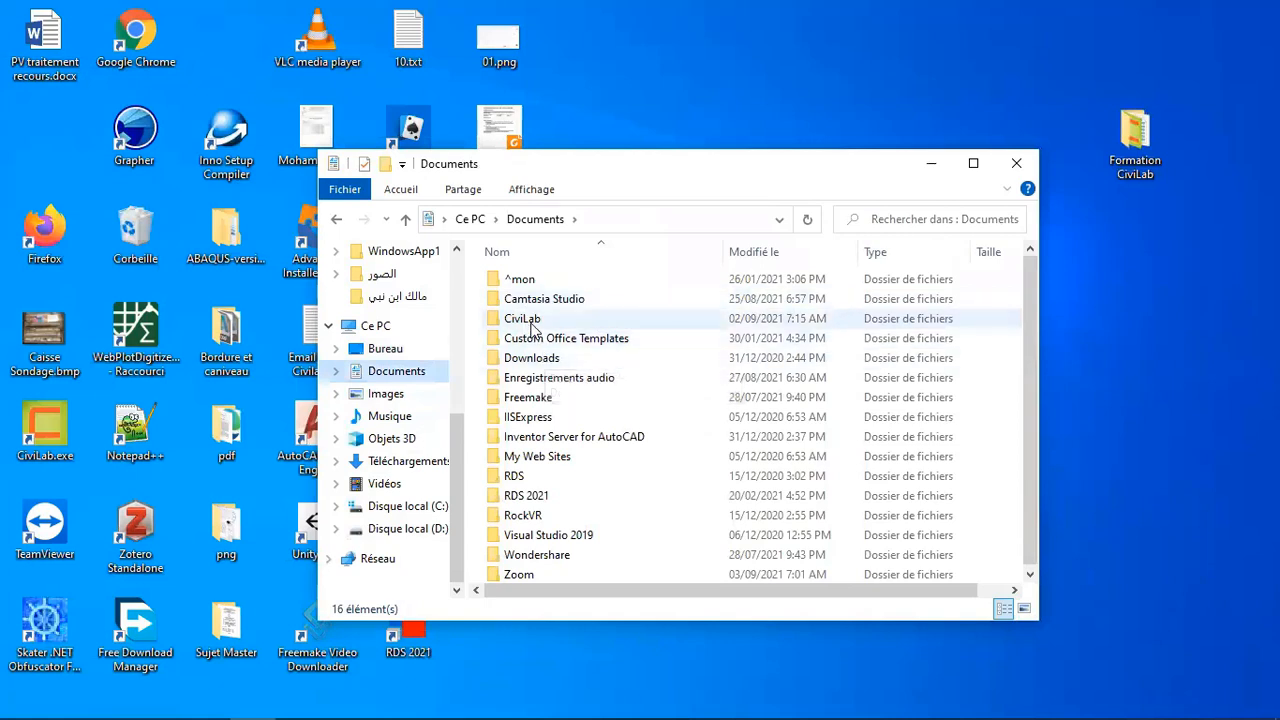
double_click(524, 318)
left_click(752, 342)
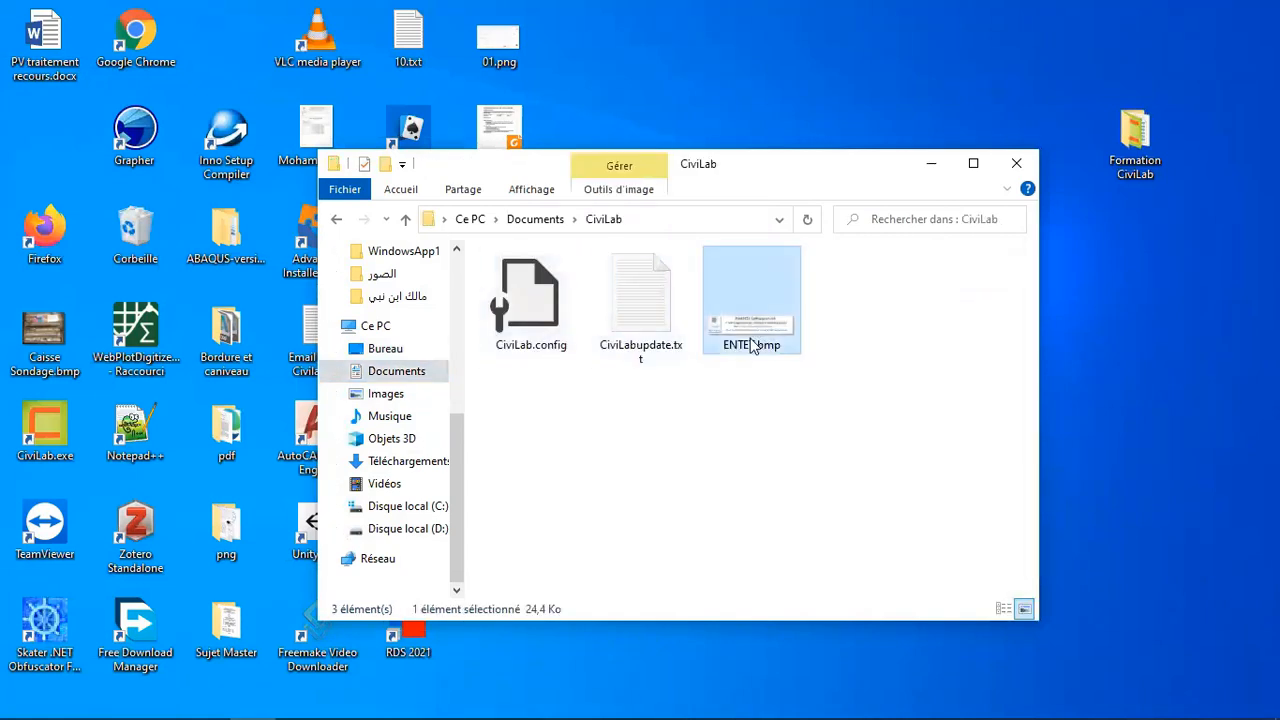
key("Delete")
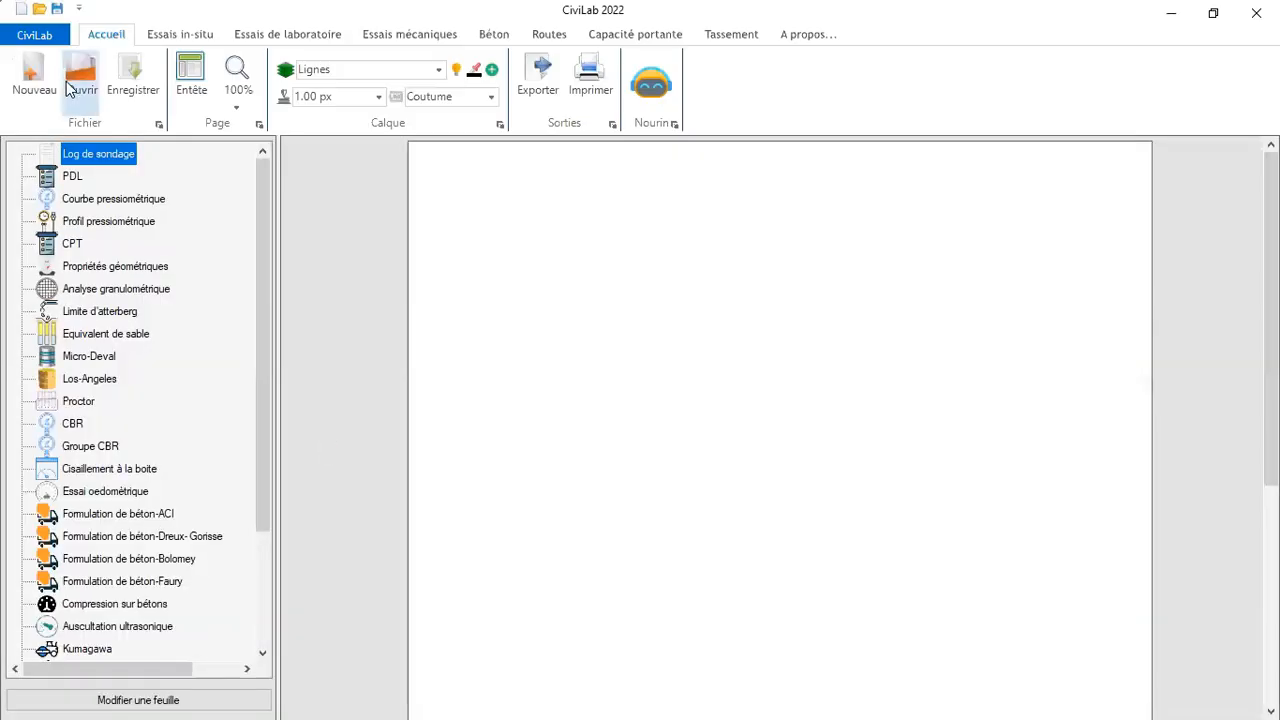
Open the project Test4.cvb in CiviLab and display its first Analyse granulométrique sheet
left_click(83, 85)
double_click(358, 282)
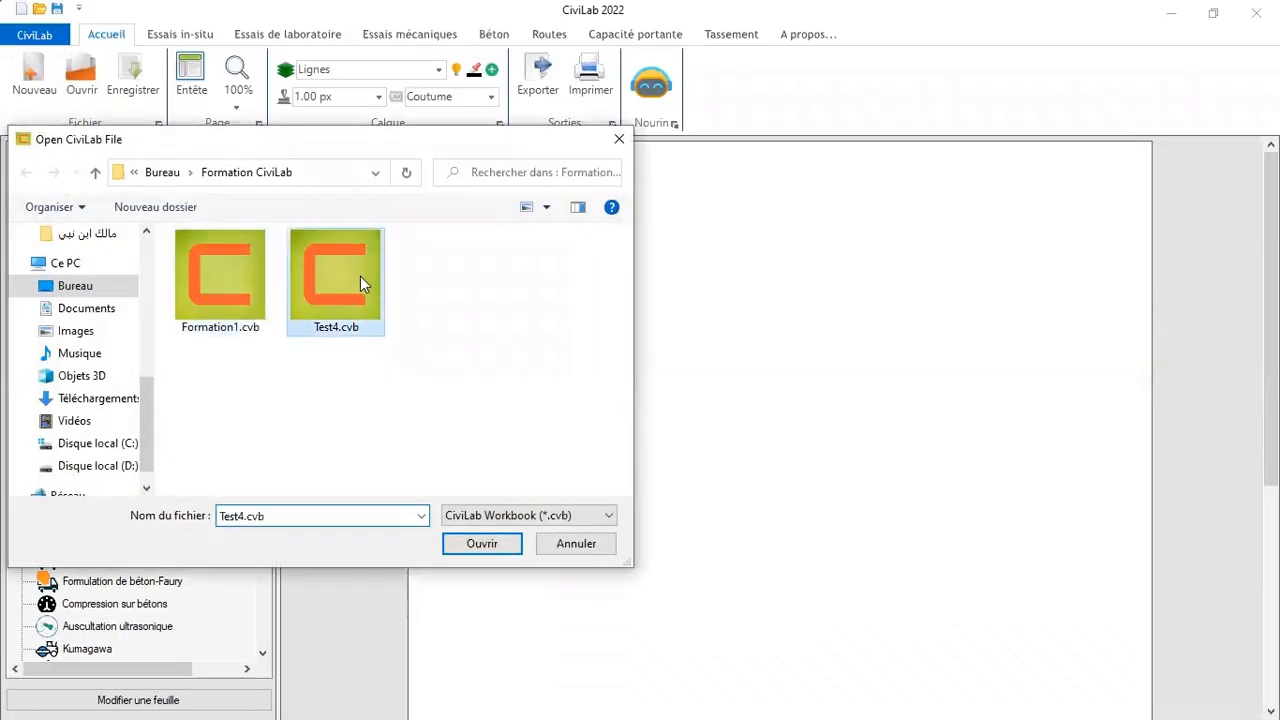
left_click(22, 289)
left_click(207, 313)
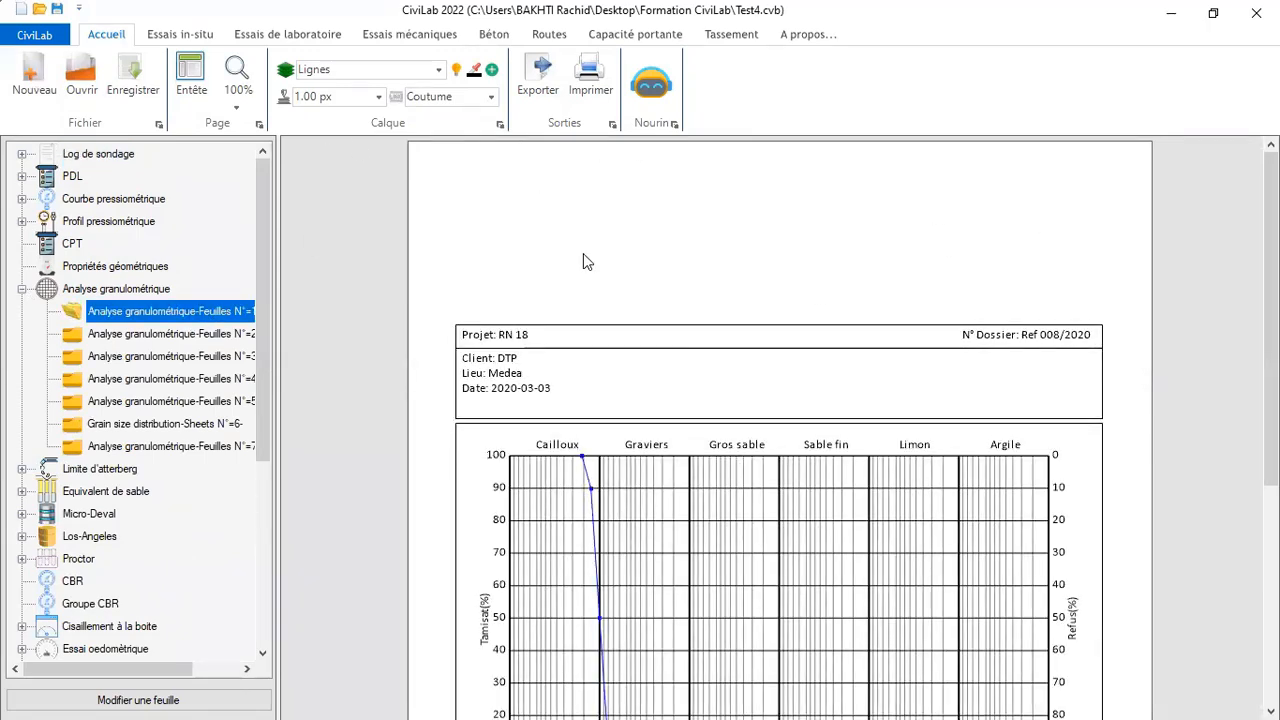
Import EnteteCiviLab.png from the Formation CiviLab folder as the page header
left_click(191, 78)
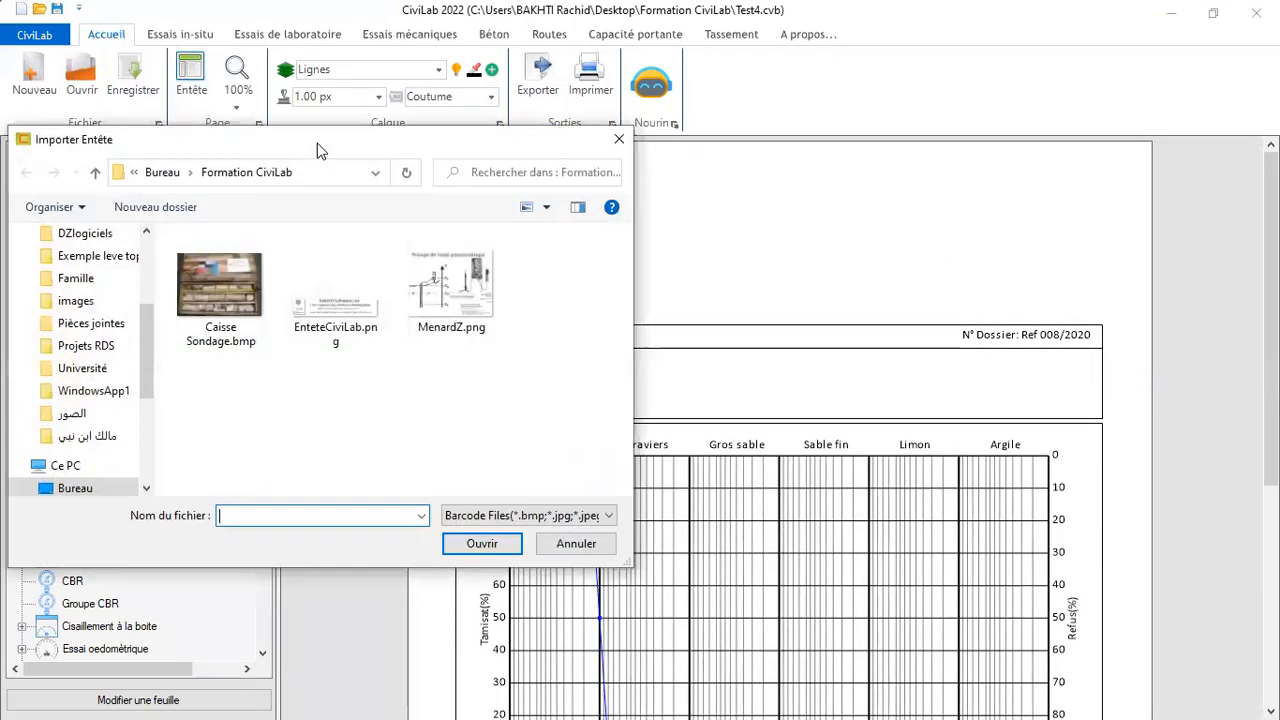
left_click(335, 290)
left_click(482, 546)
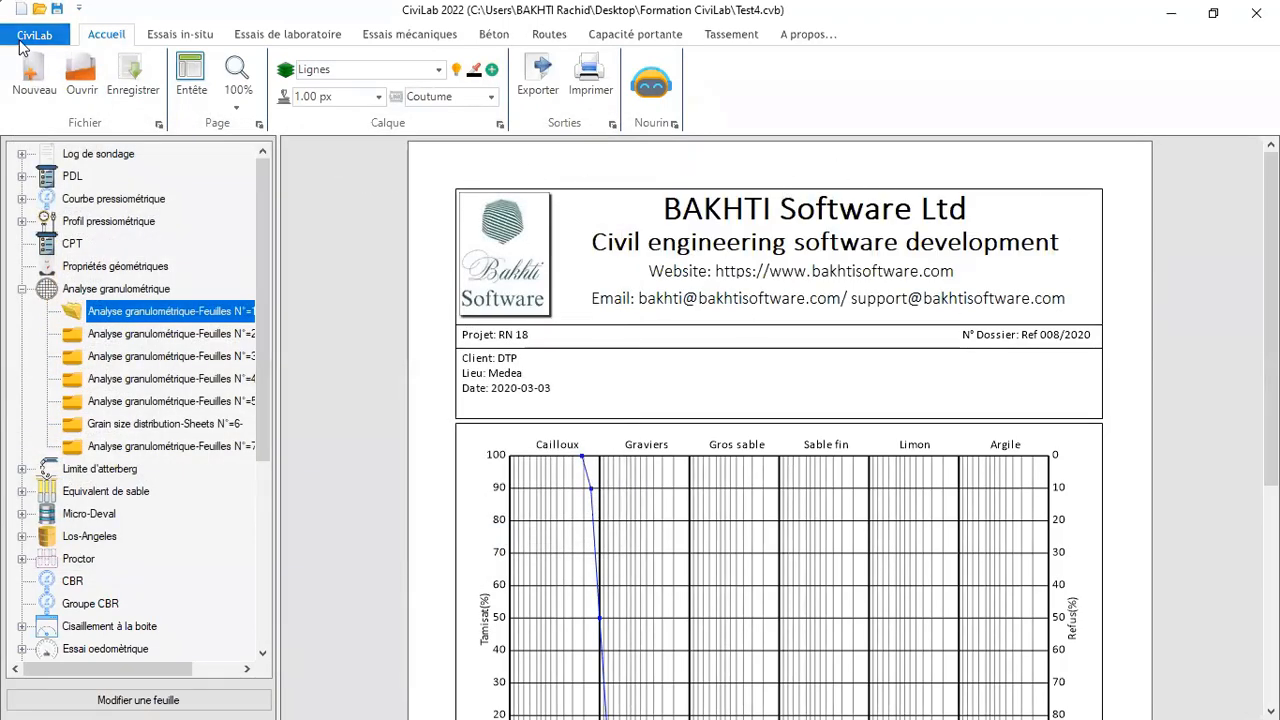
Open ENTET.bmp from the CiviLab documents folder in Paint to examine the stored header, and return to CiviLab
left_click(1171, 13)
left_click(755, 332)
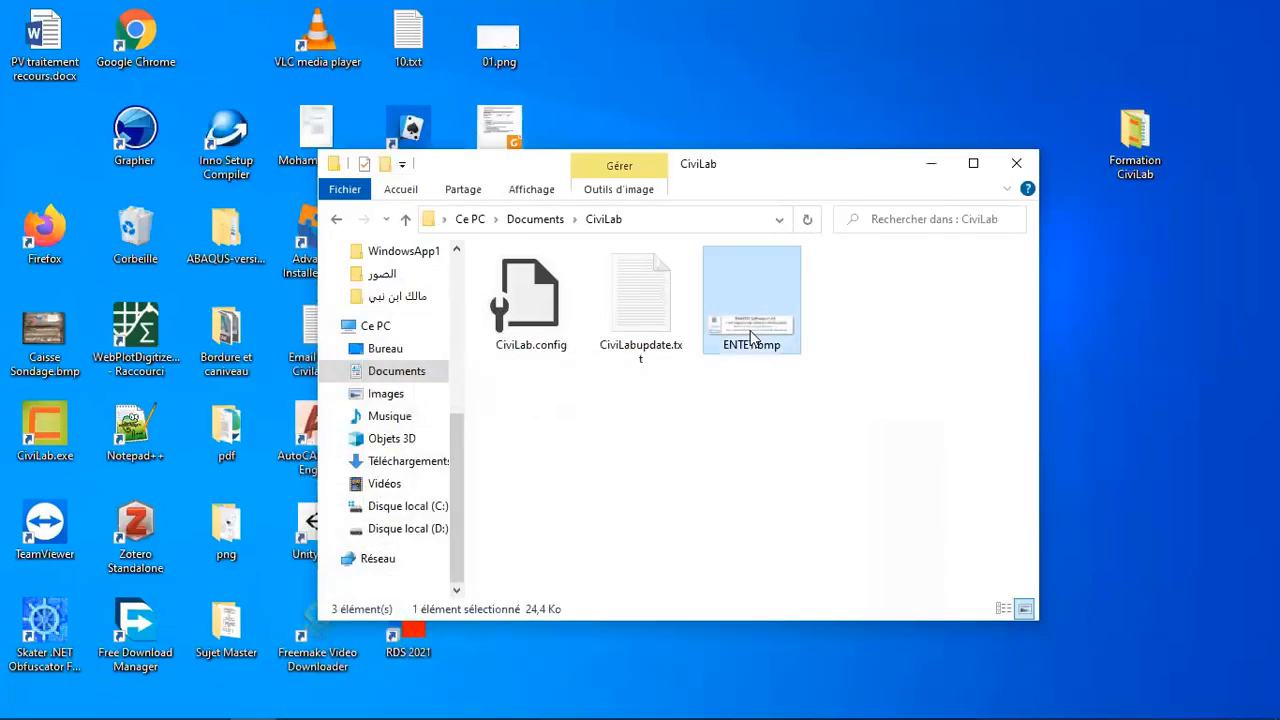
right_click(755, 338)
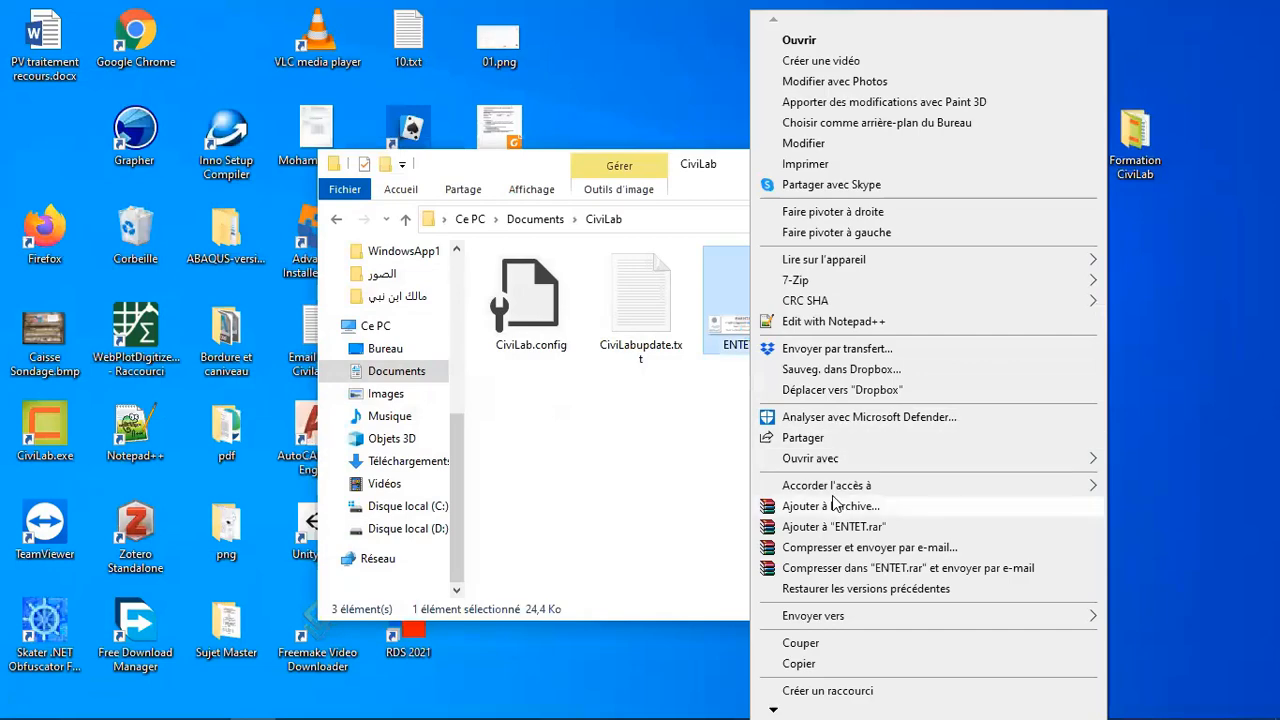
mouse_move(829, 459)
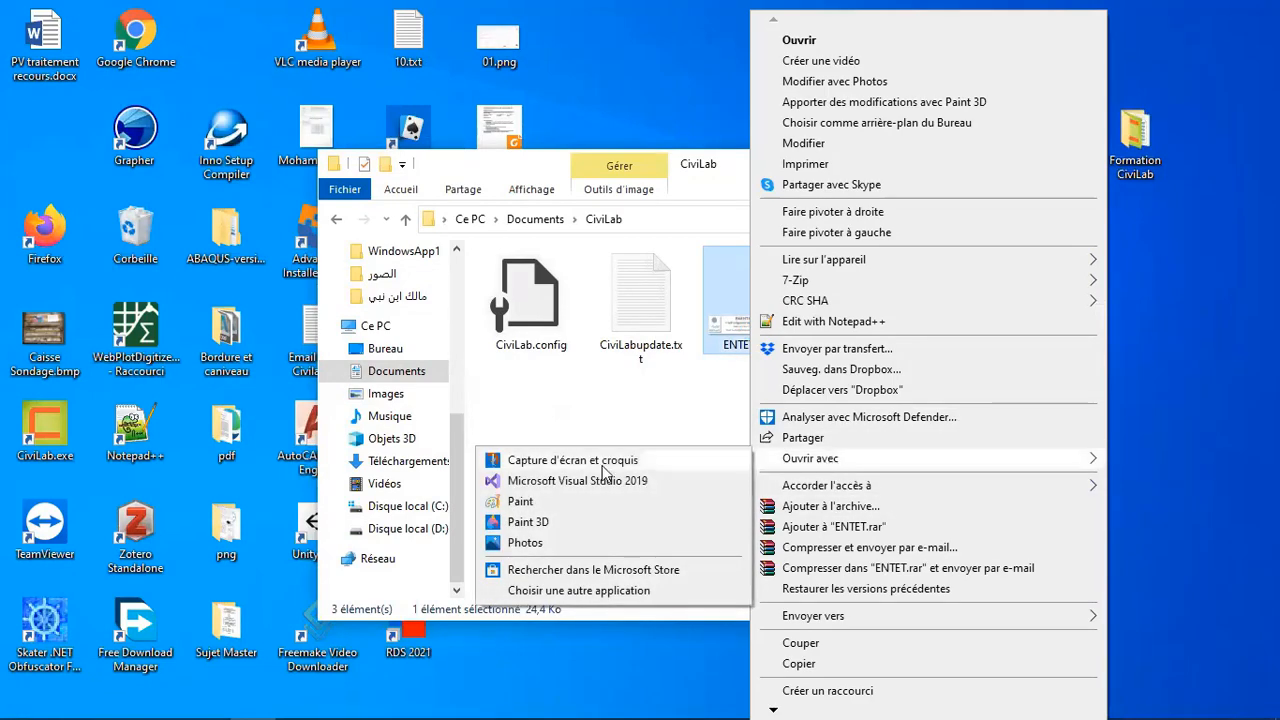
left_click(522, 501)
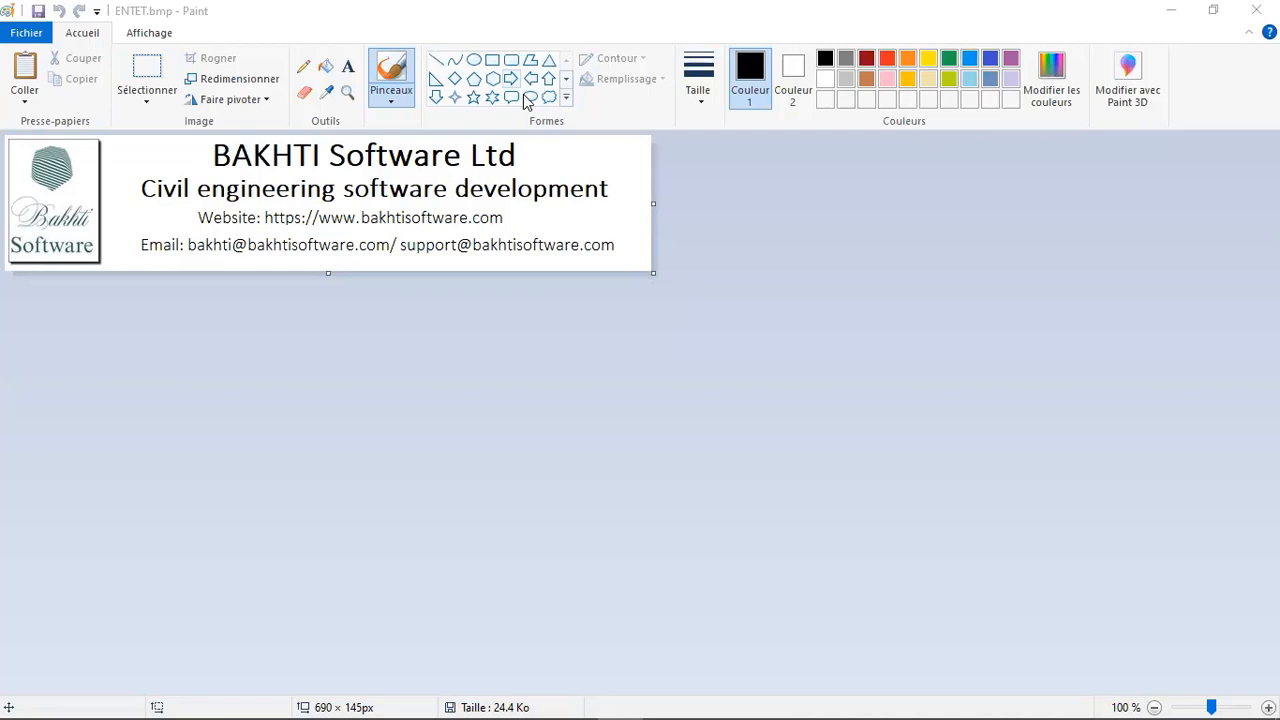
left_click(1170, 10)
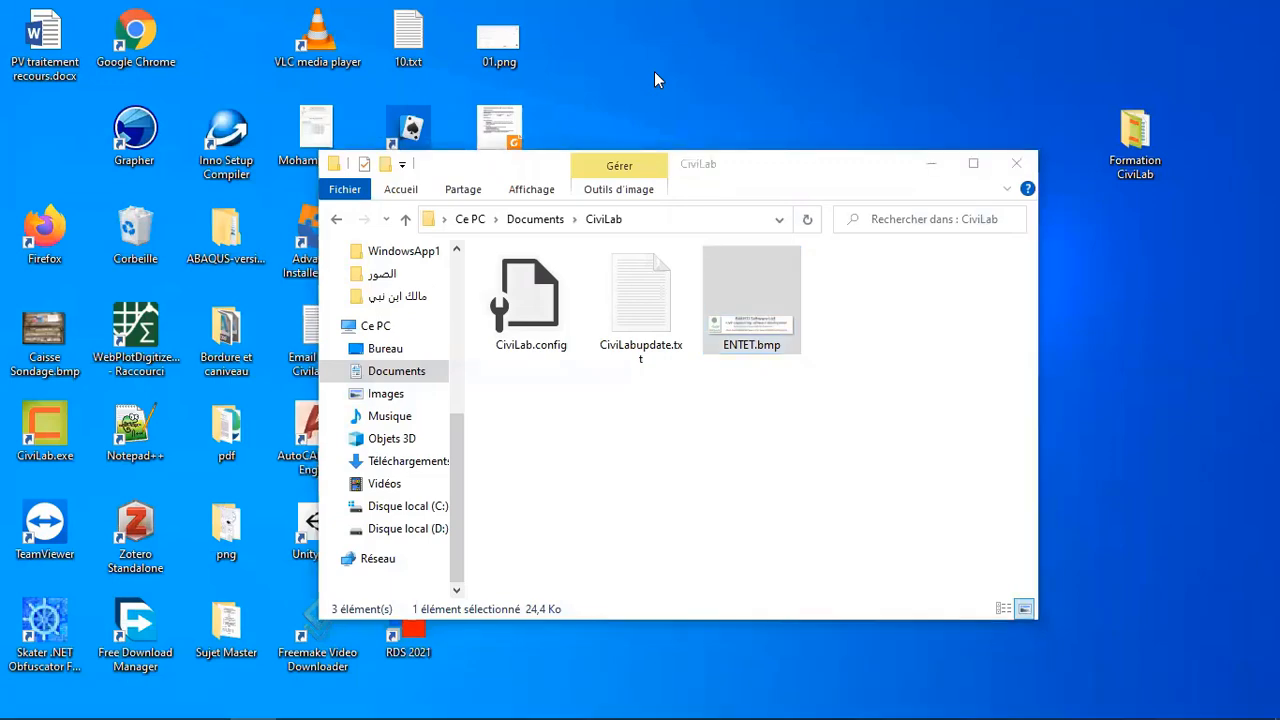
left_click(931, 163)
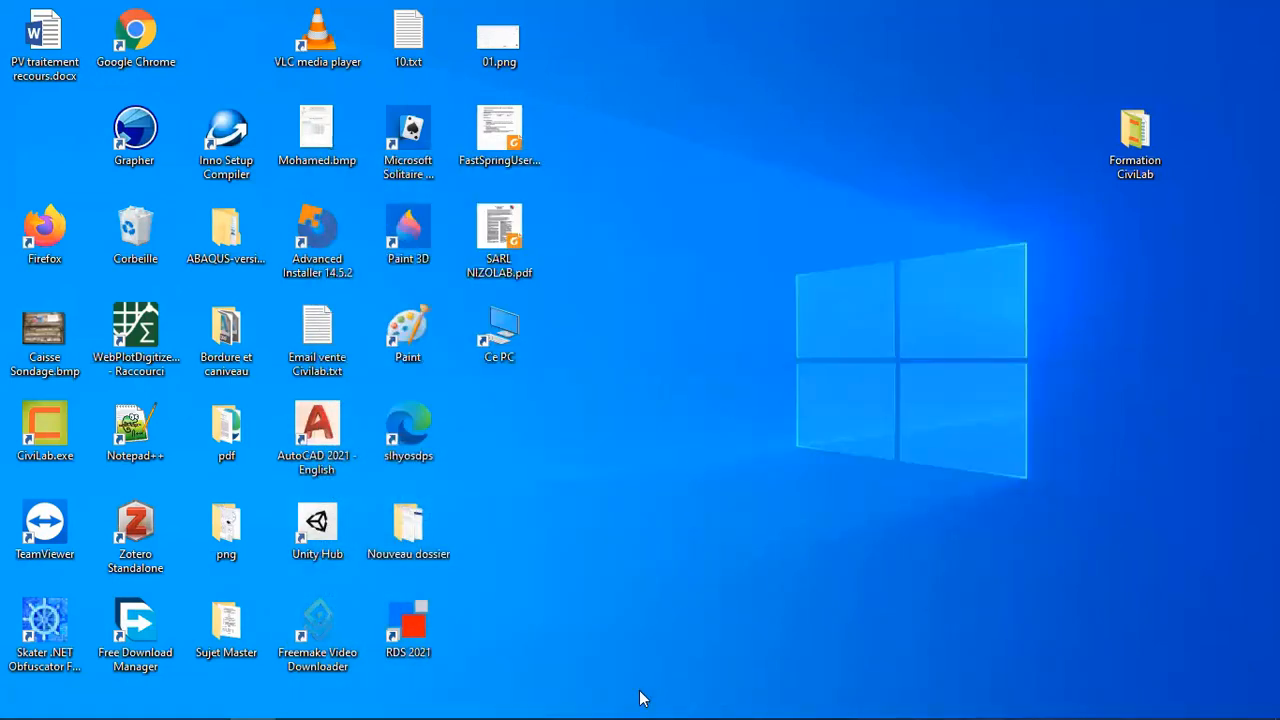
left_click(570, 702)
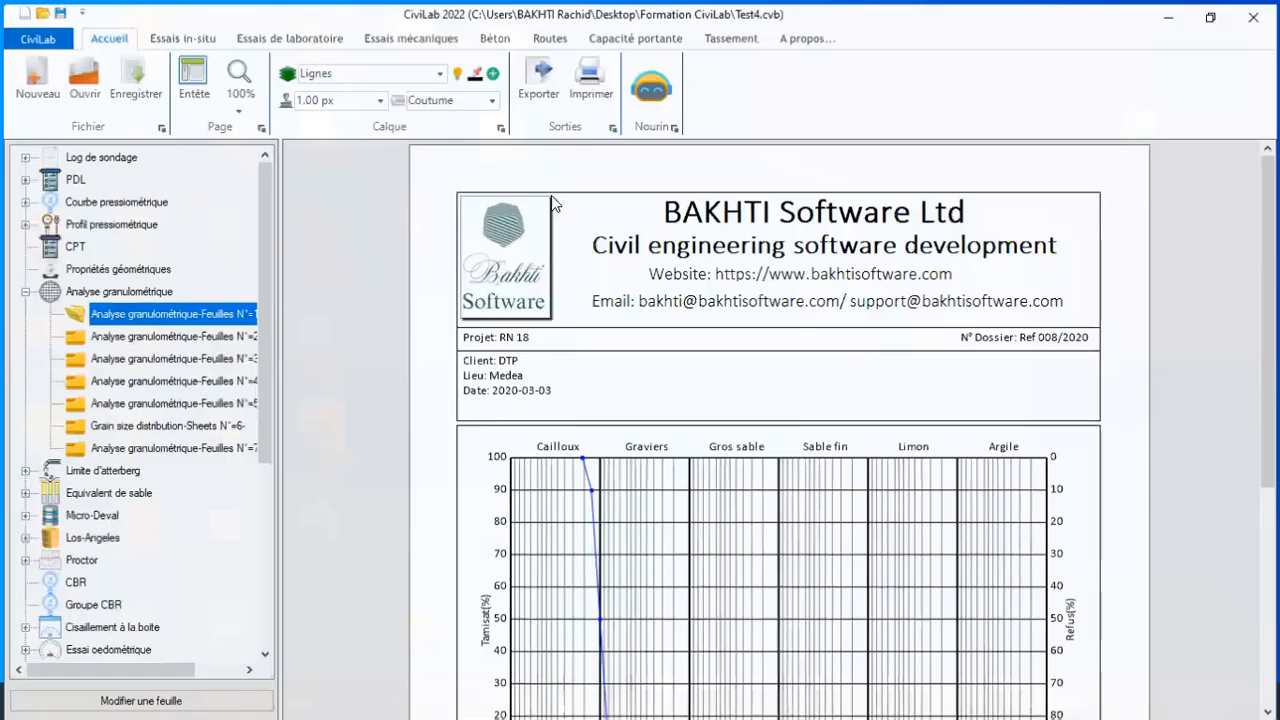
Export the grain size analysis sheet to the desktop (Bureau) as a bitmap named Rap01
left_click(538, 75)
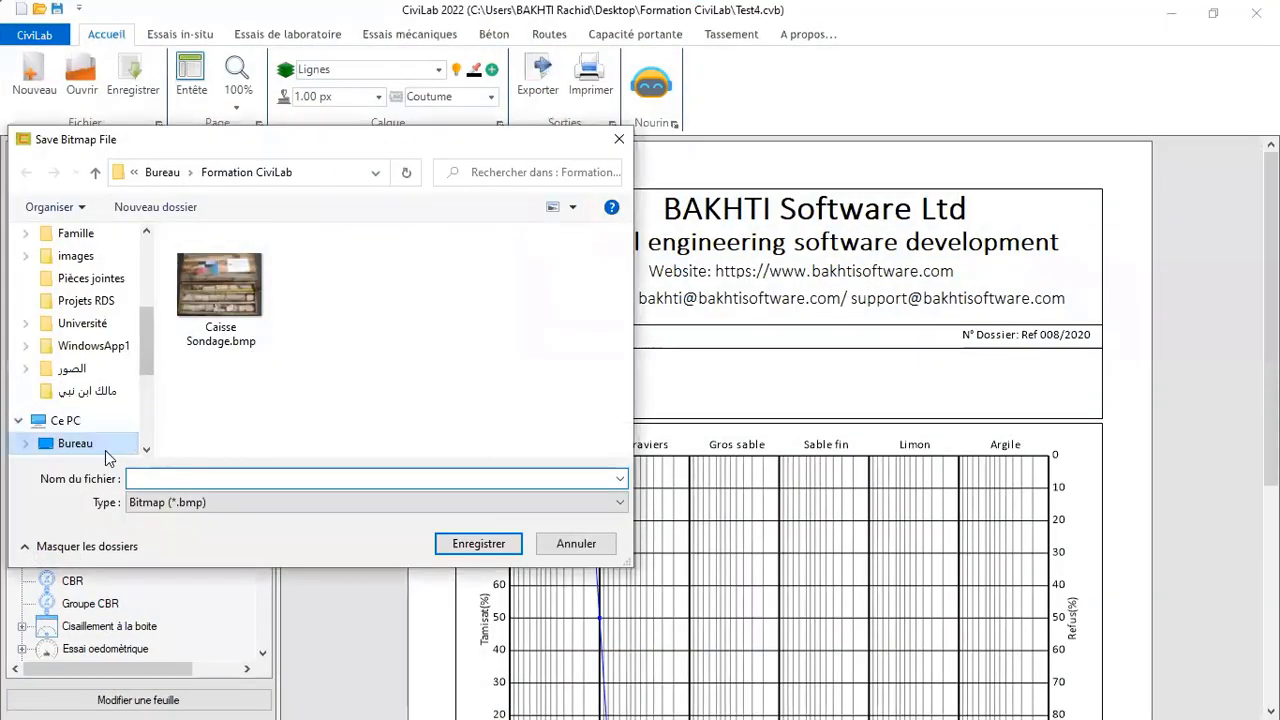
left_click_drag(144, 352, 148, 378)
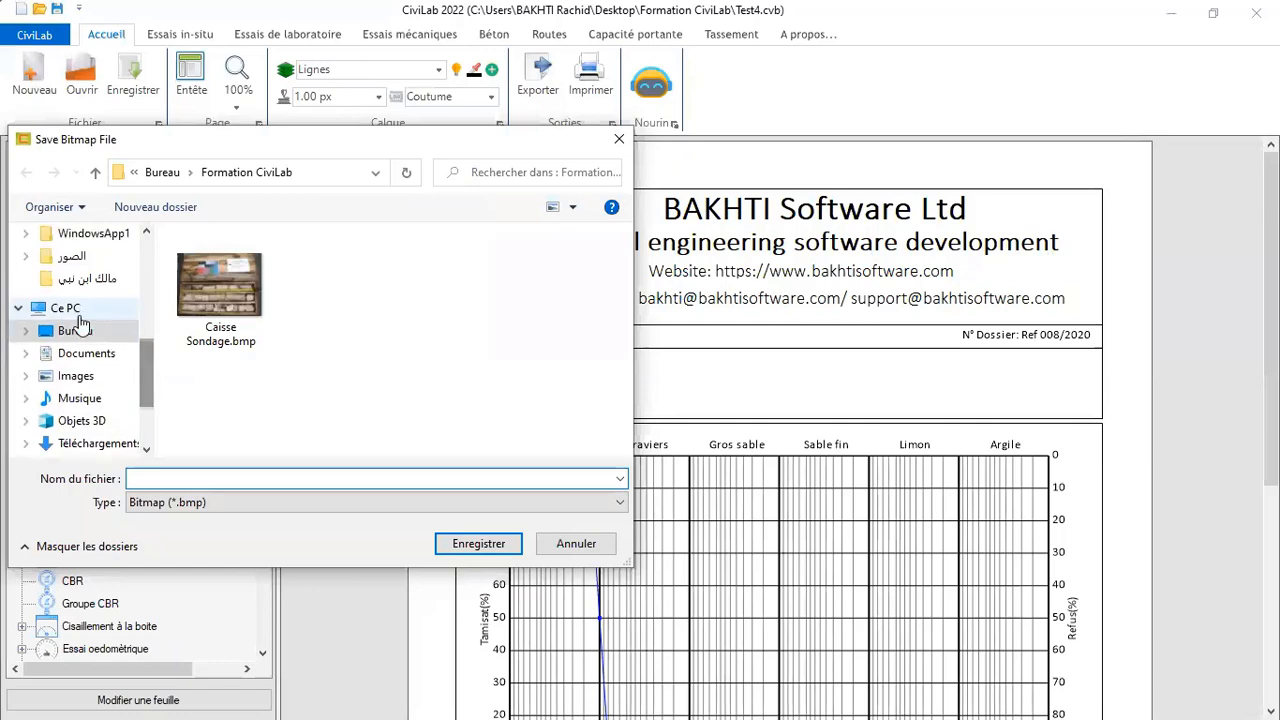
left_click(78, 330)
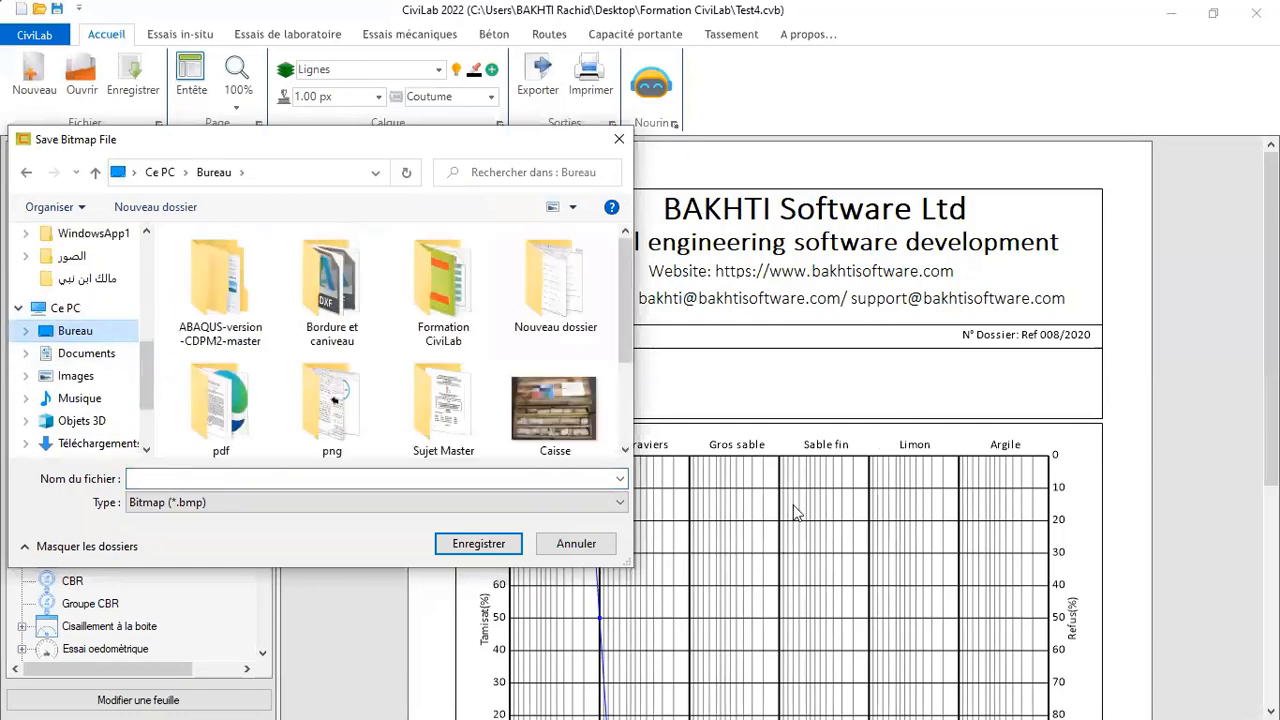
left_click(162, 478)
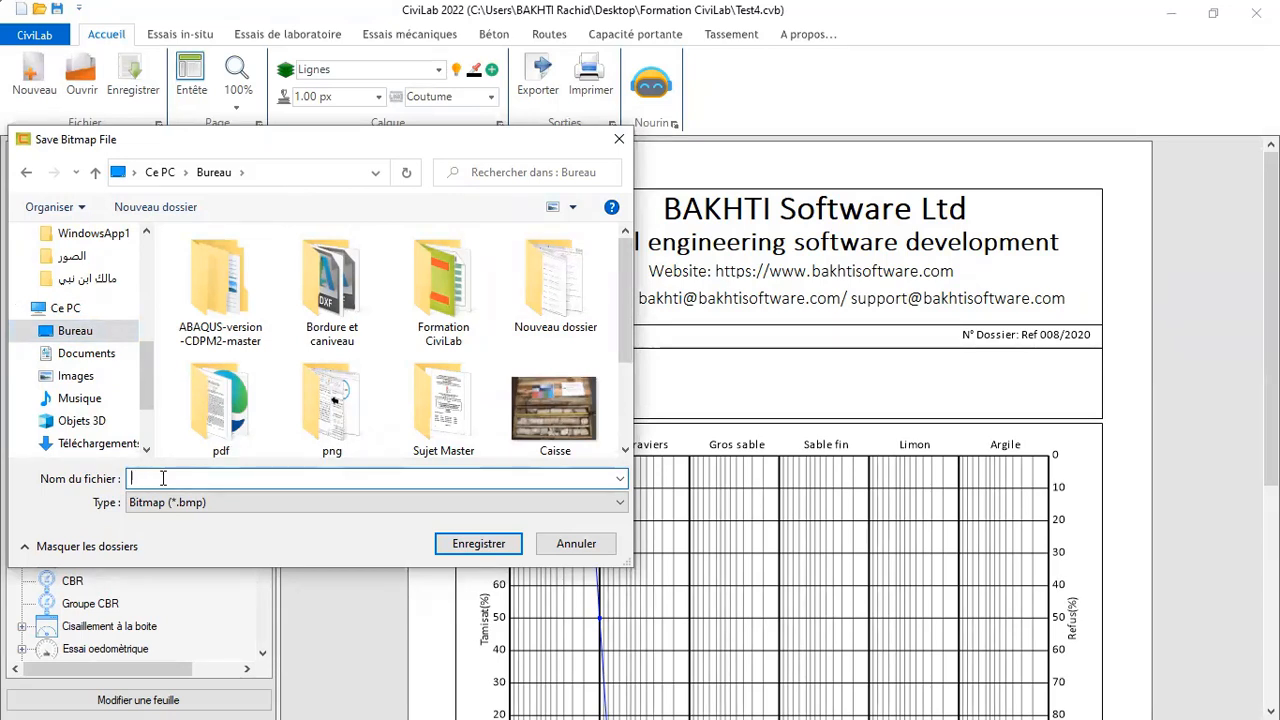
type("rAP")
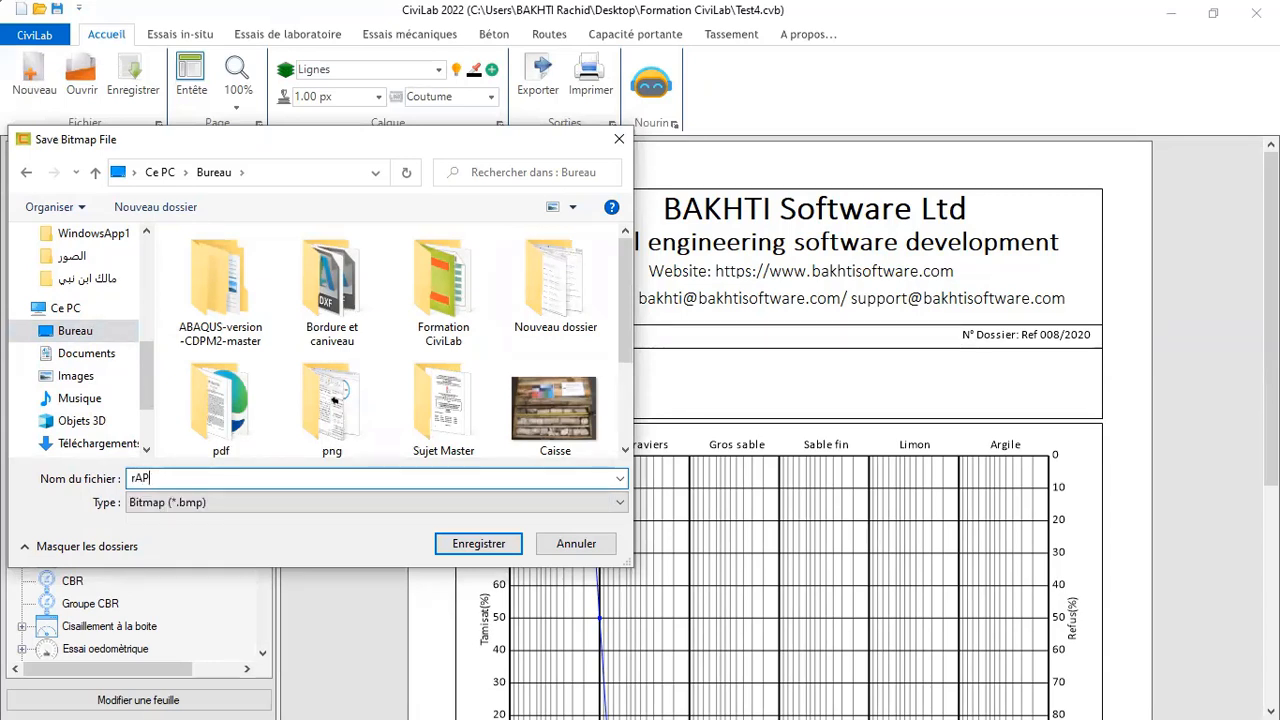
key("BackSpace")
key("BackSpace")
key("BackSpace")
type("Rap01")
left_click(486, 543)
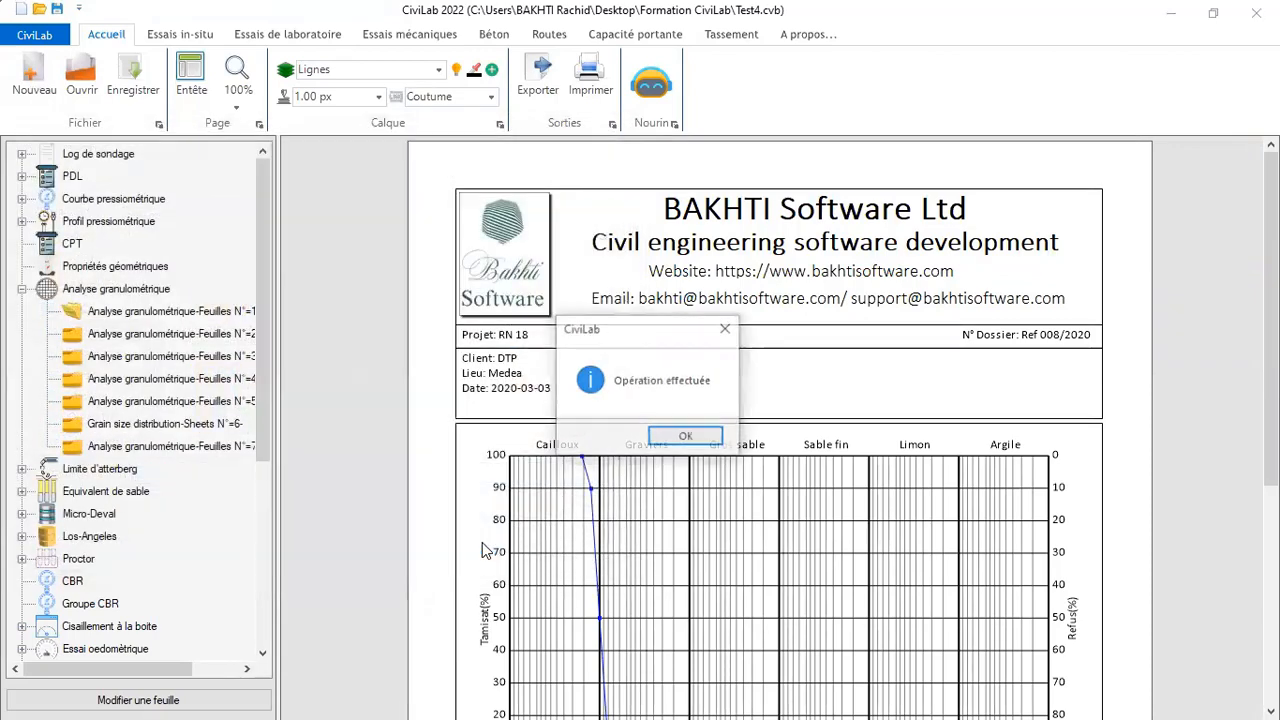
left_click(684, 438)
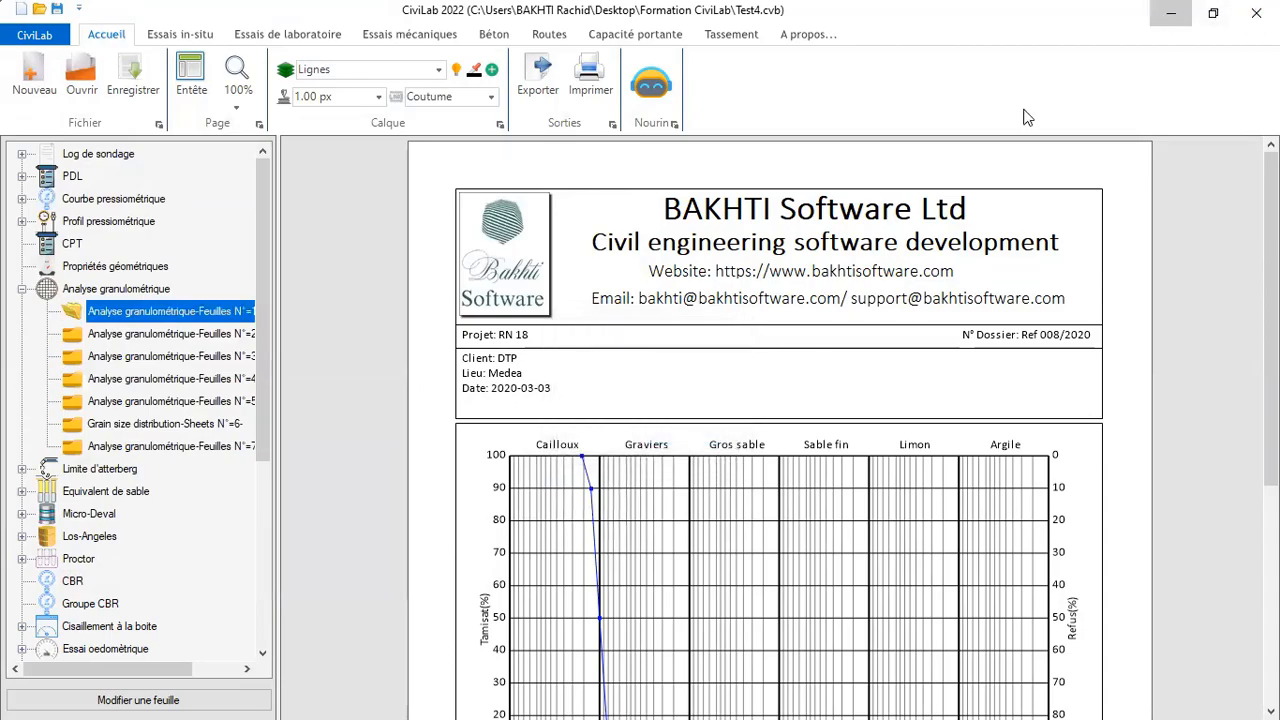
Open the exported Rap01.bmp from the desktop in Paint, look over the page and select the entire image
key("super+d")
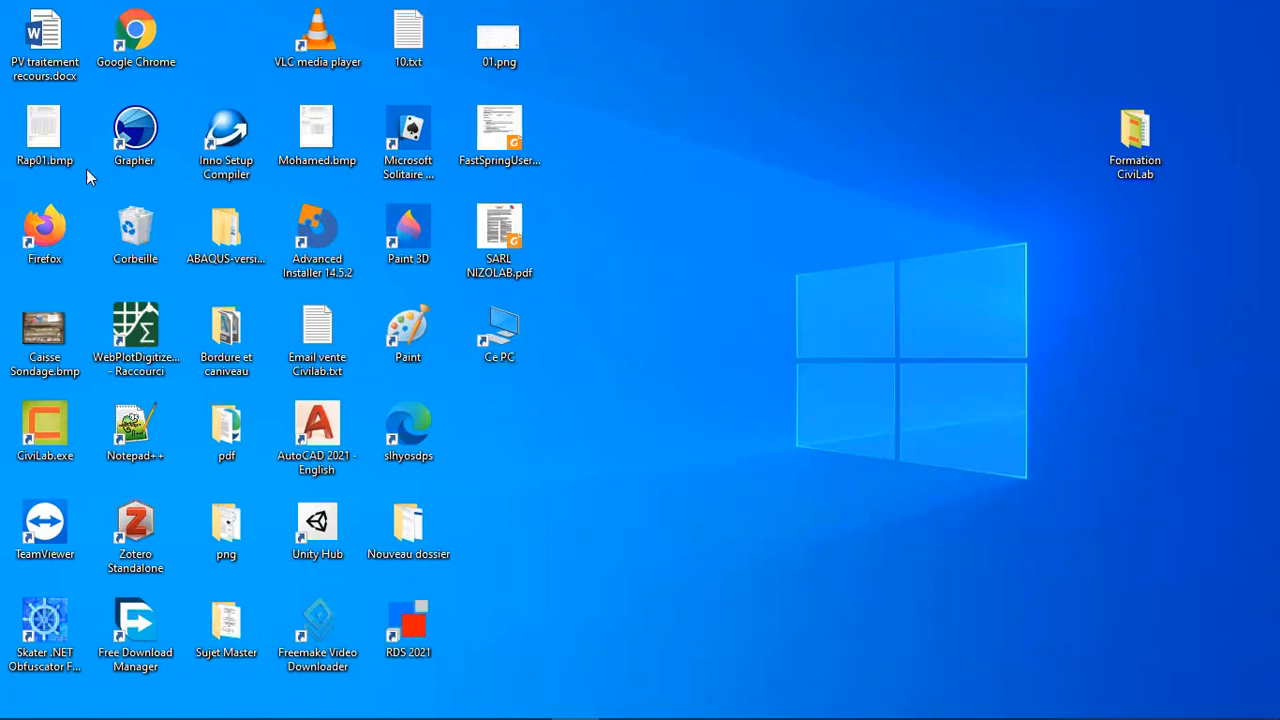
right_click(44, 137)
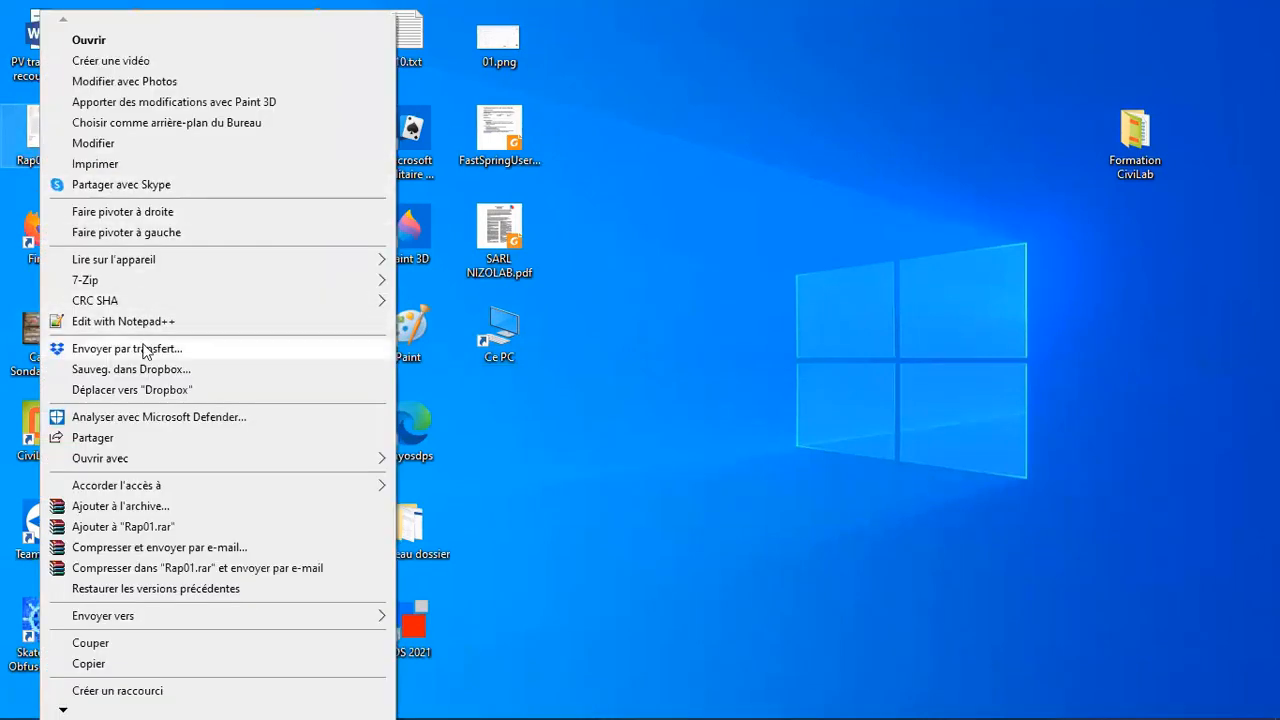
mouse_move(133, 459)
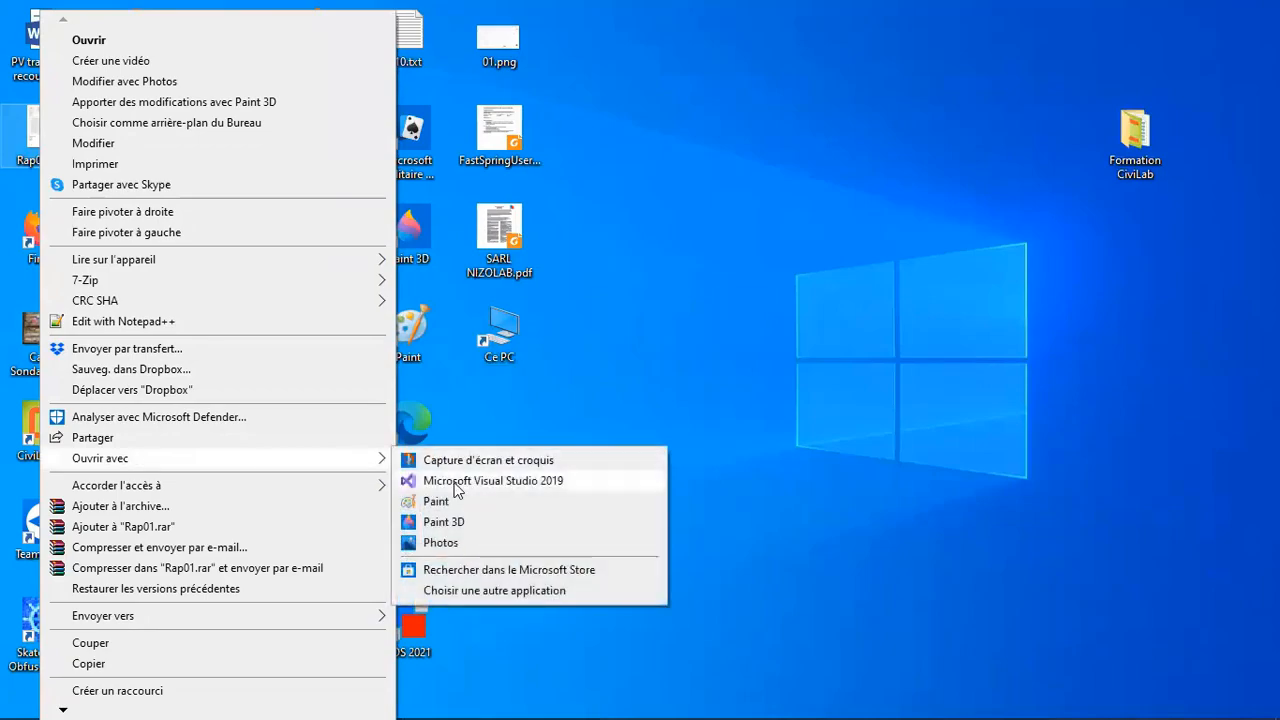
left_click(440, 502)
scroll(365, 360, "down", 3)
scroll(365, 360, "down", 3)
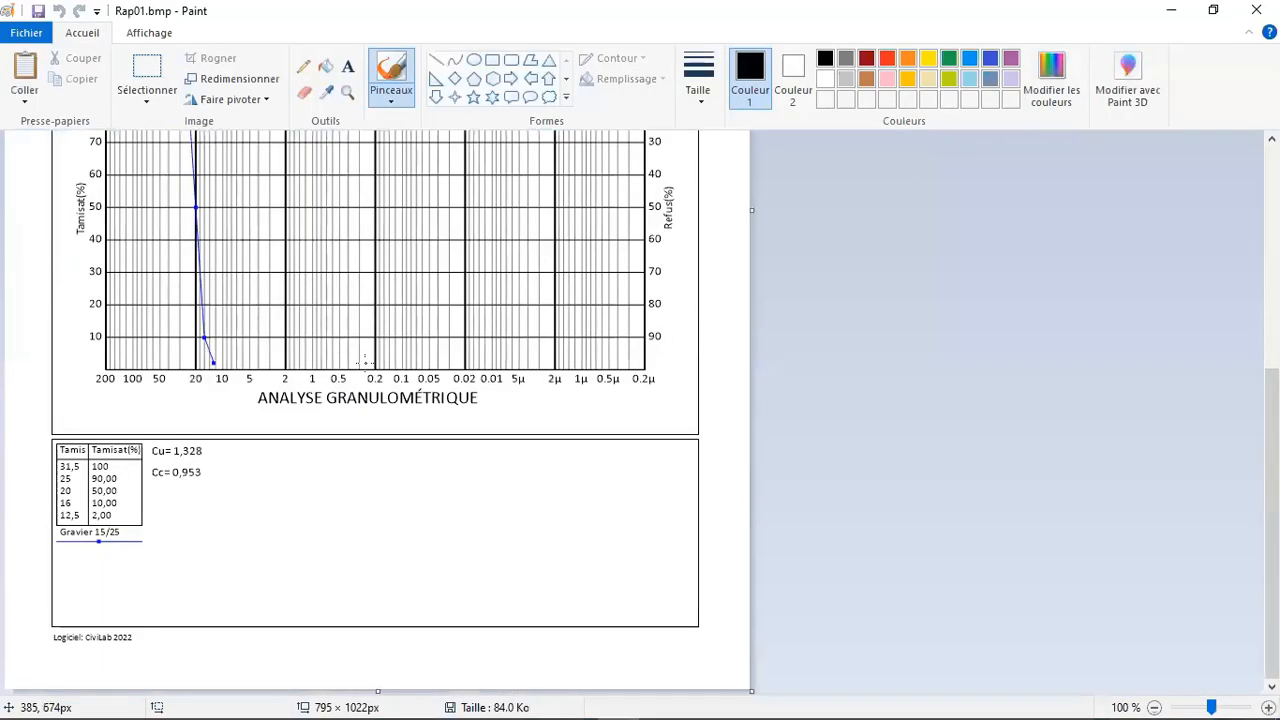
scroll(357, 331, "up", 5)
left_click(150, 108)
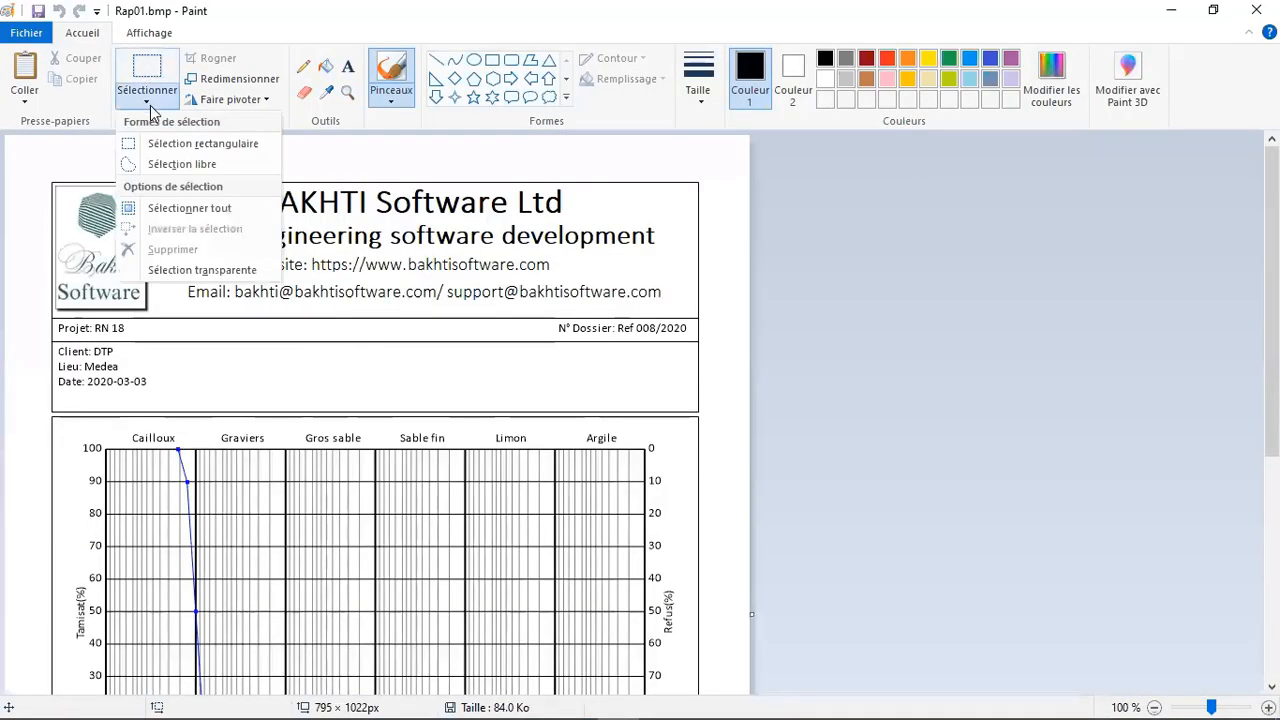
left_click(174, 208)
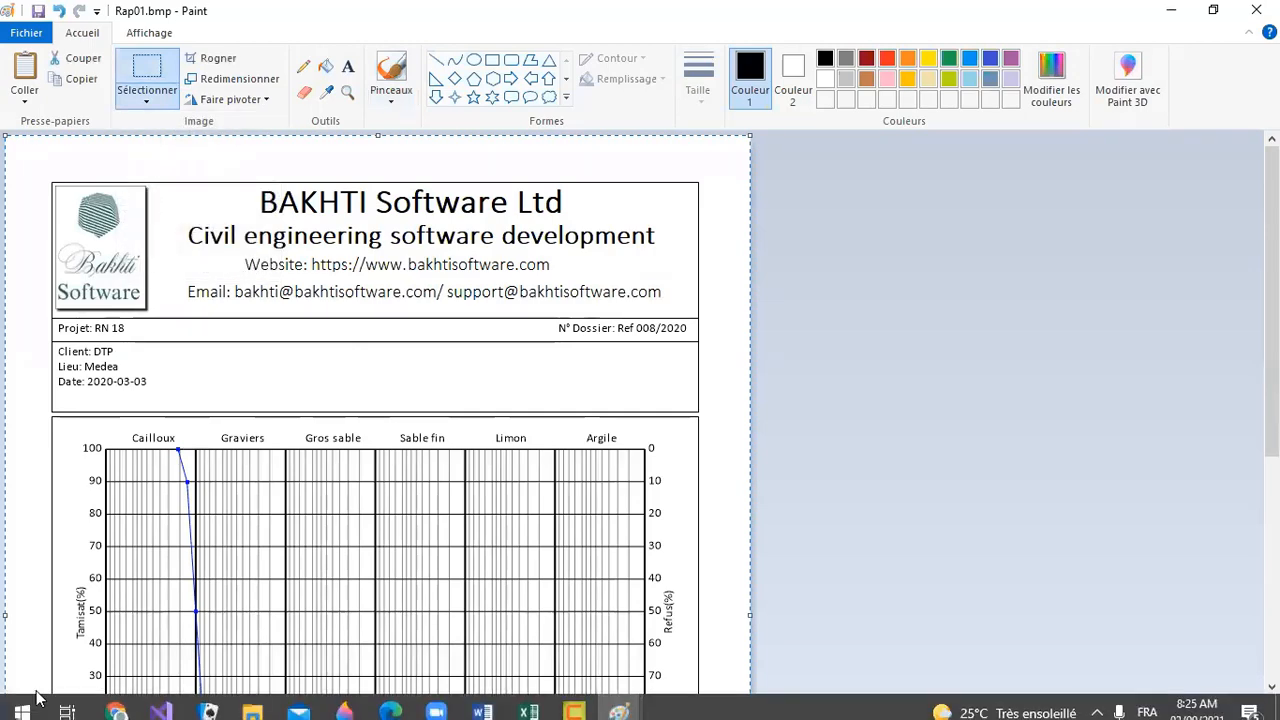
Switch to Word and create a new blank document from the open training programme file
left_click(22, 700)
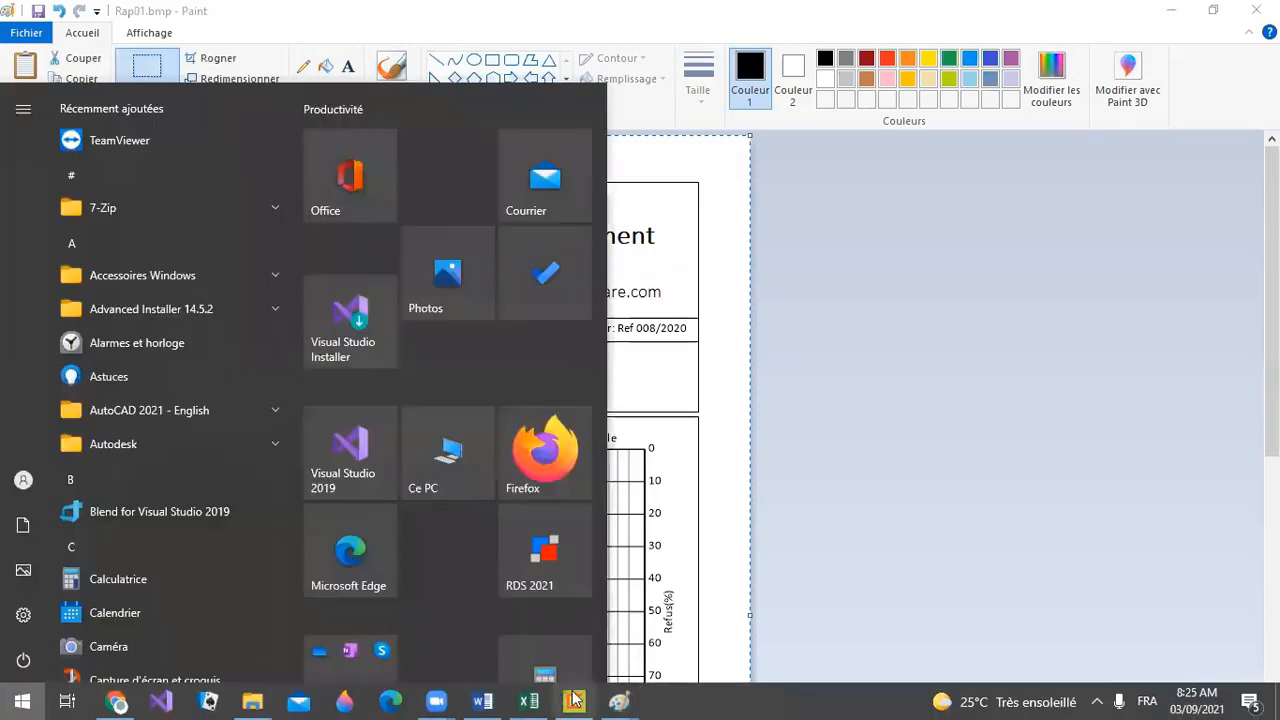
left_click(486, 700)
scroll(497, 543, "down", 10)
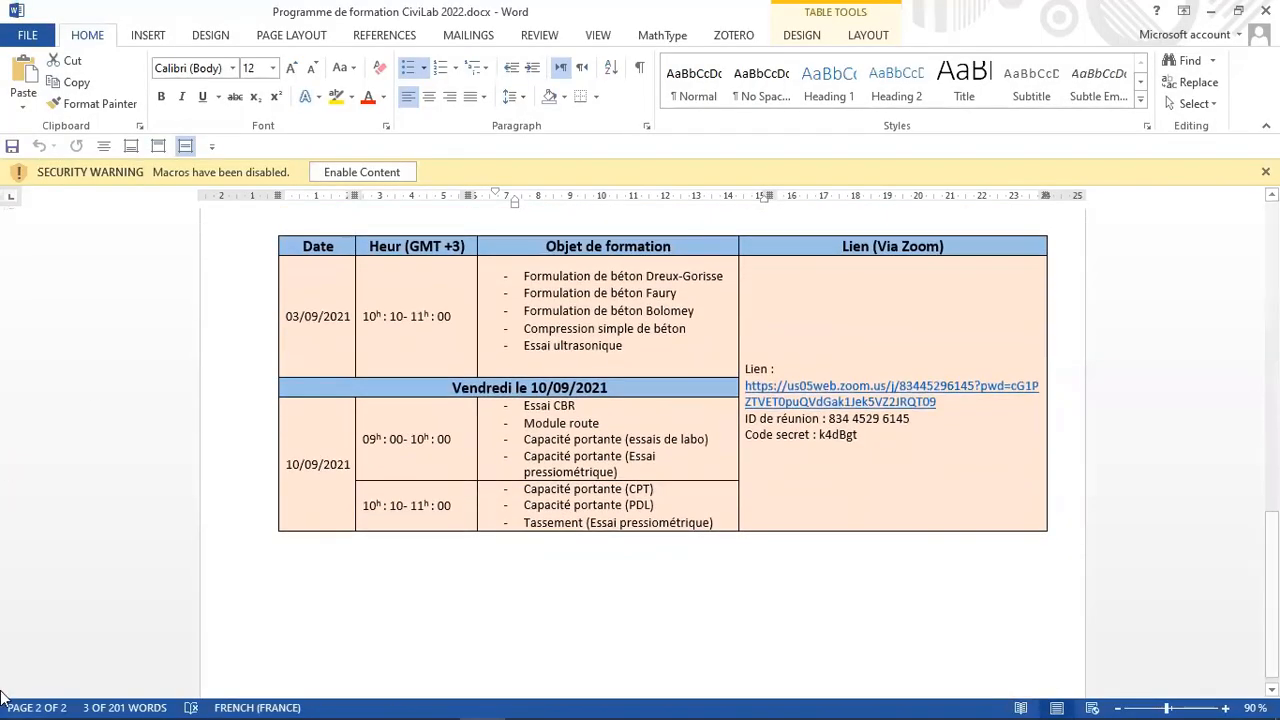
left_click(27, 35)
left_click(49, 115)
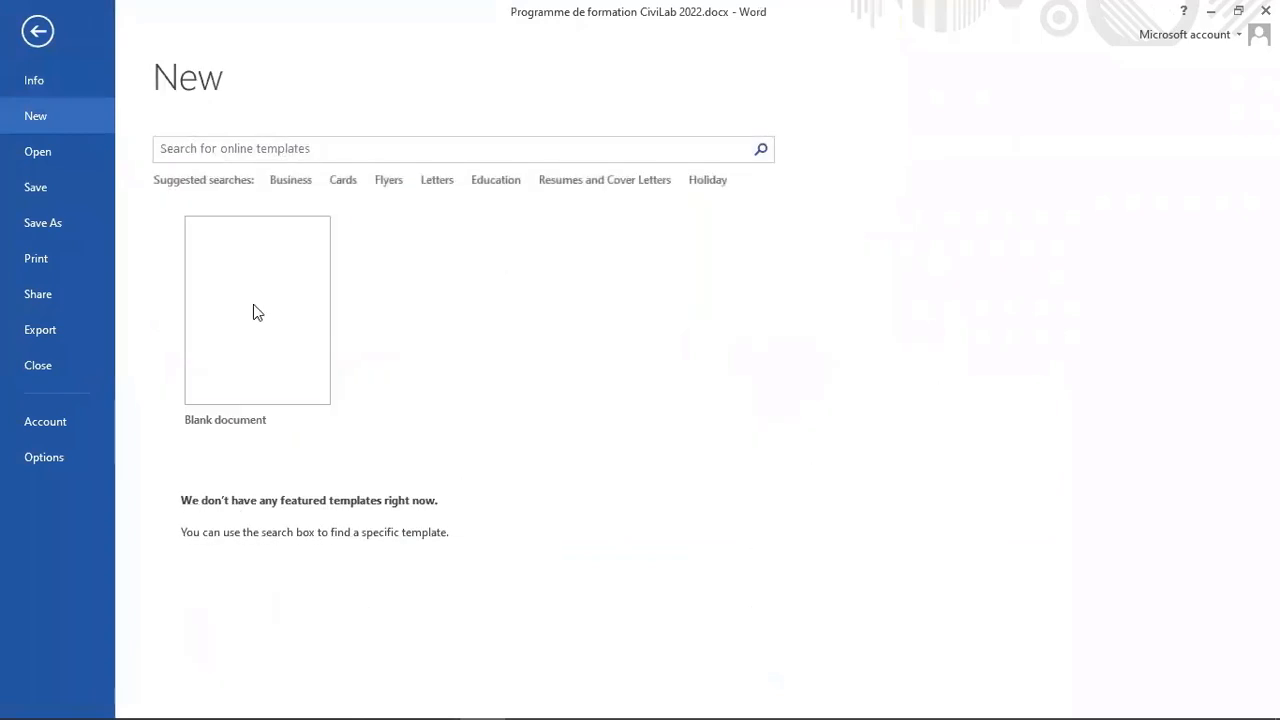
left_click(307, 327)
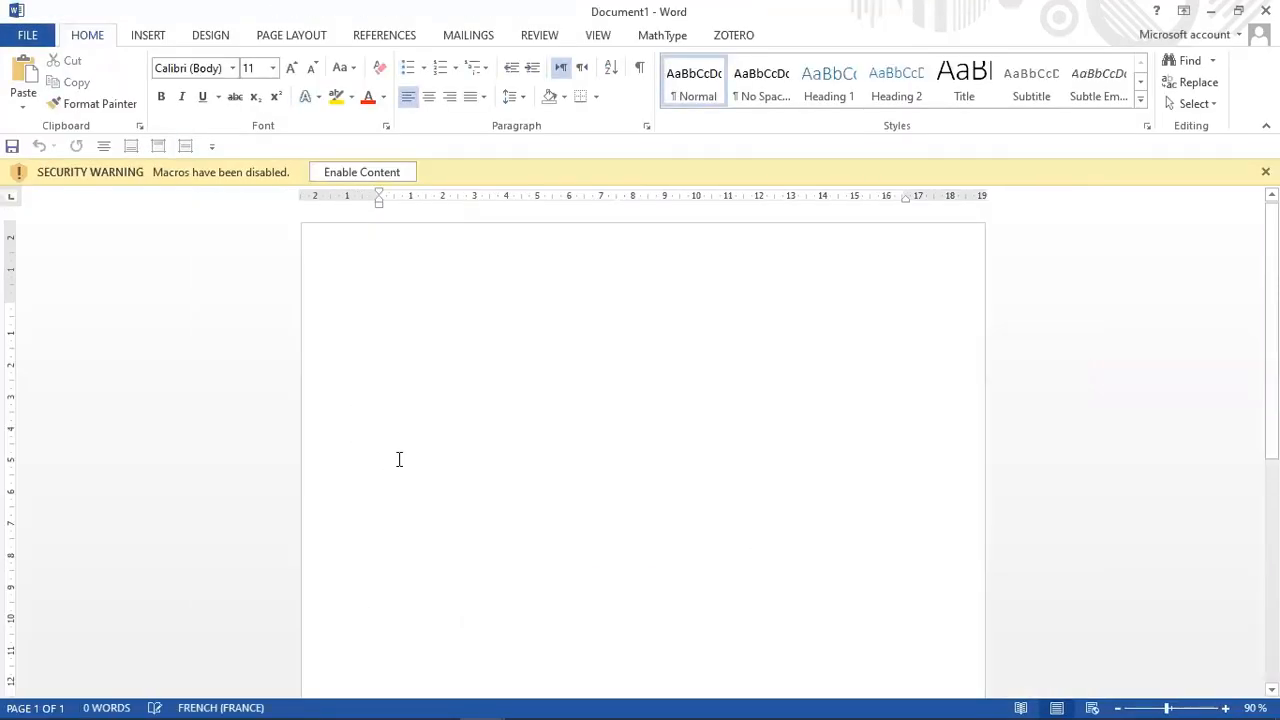
Paste the report page image into the blank document, enlarge it to about 18.5 cm wide, and minimize the document
right_click(391, 307)
left_click(429, 389)
scroll(514, 386, "up", 5)
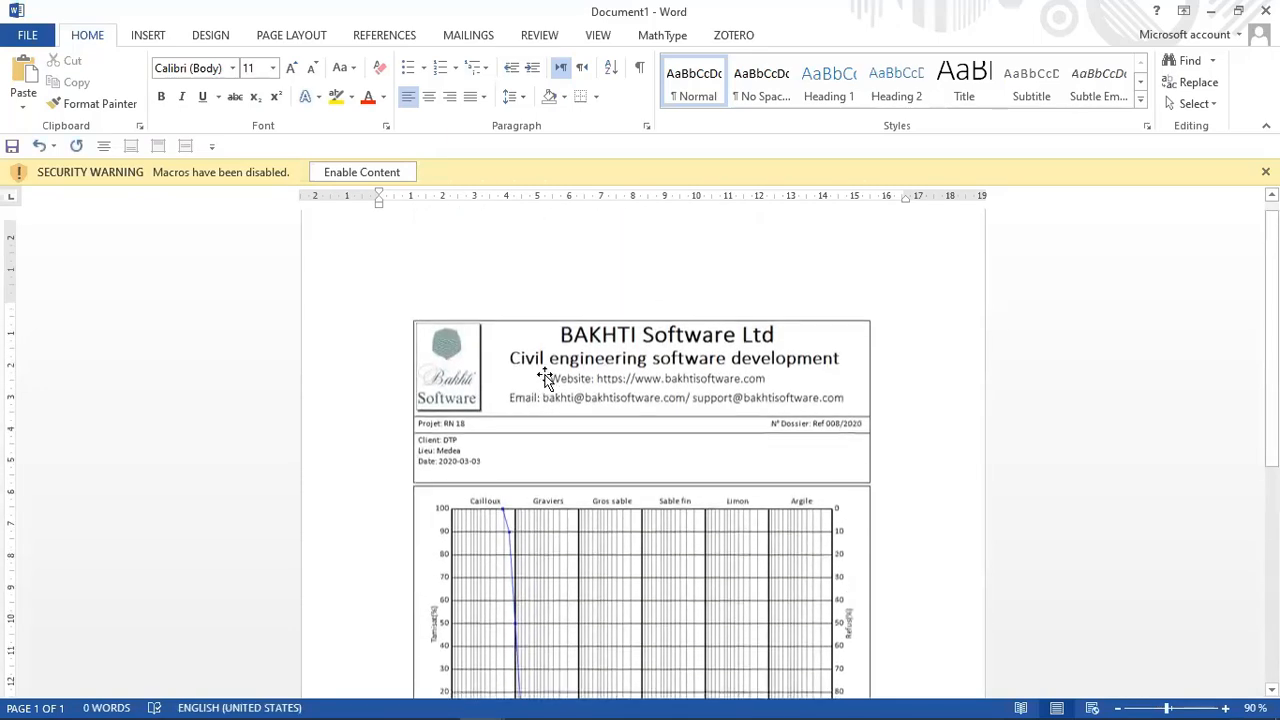
left_click(606, 400)
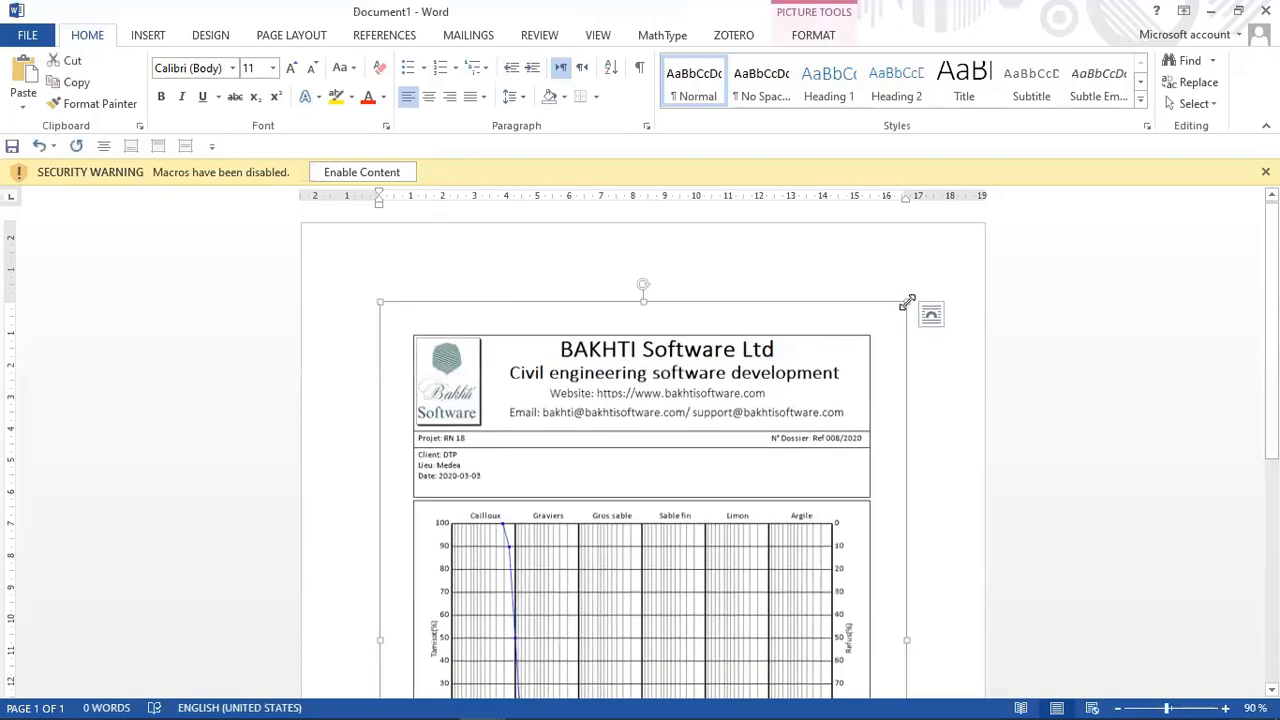
left_click_drag(907, 301, 937, 226)
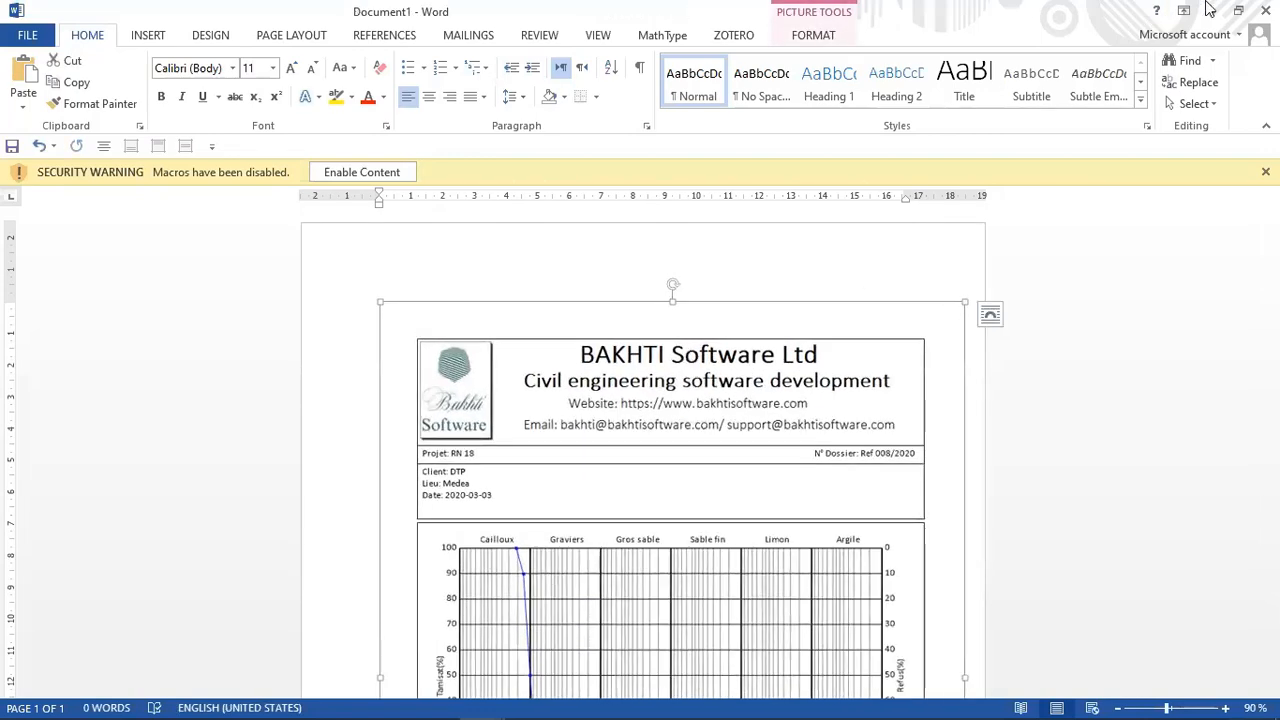
left_click(1210, 10)
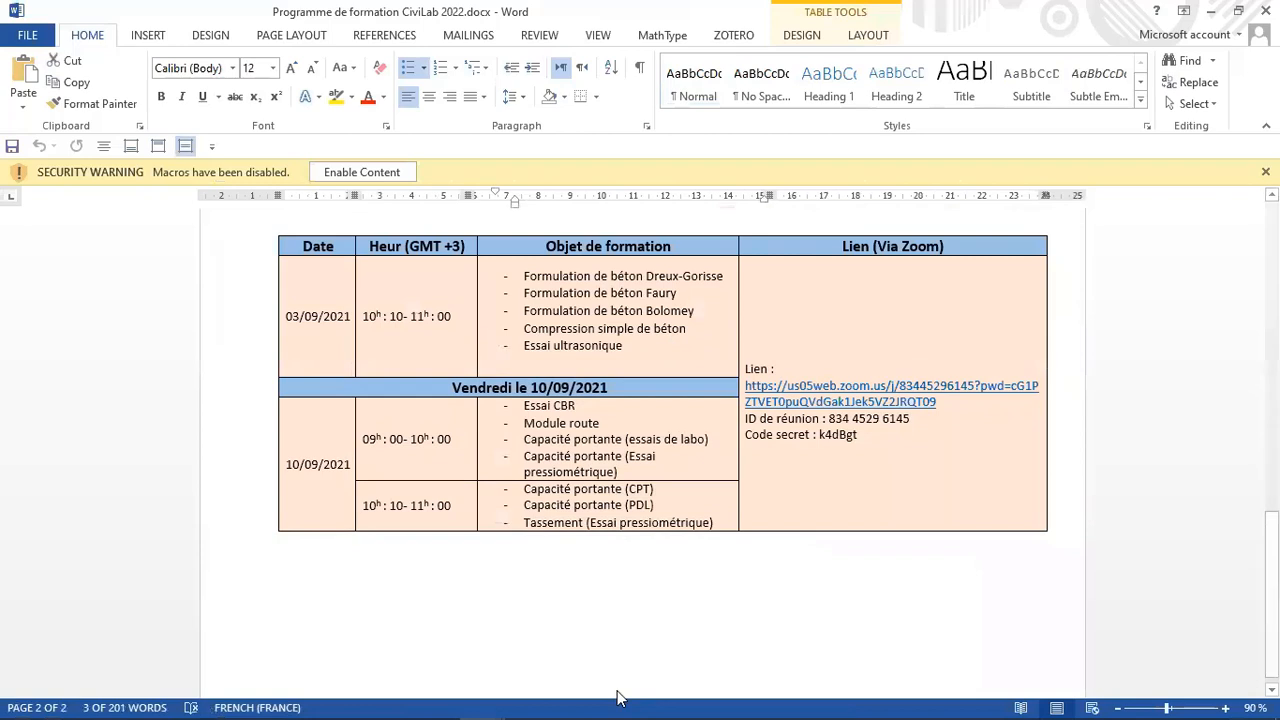
List the programs in the Accessoires Windows group
left_click(654, 42)
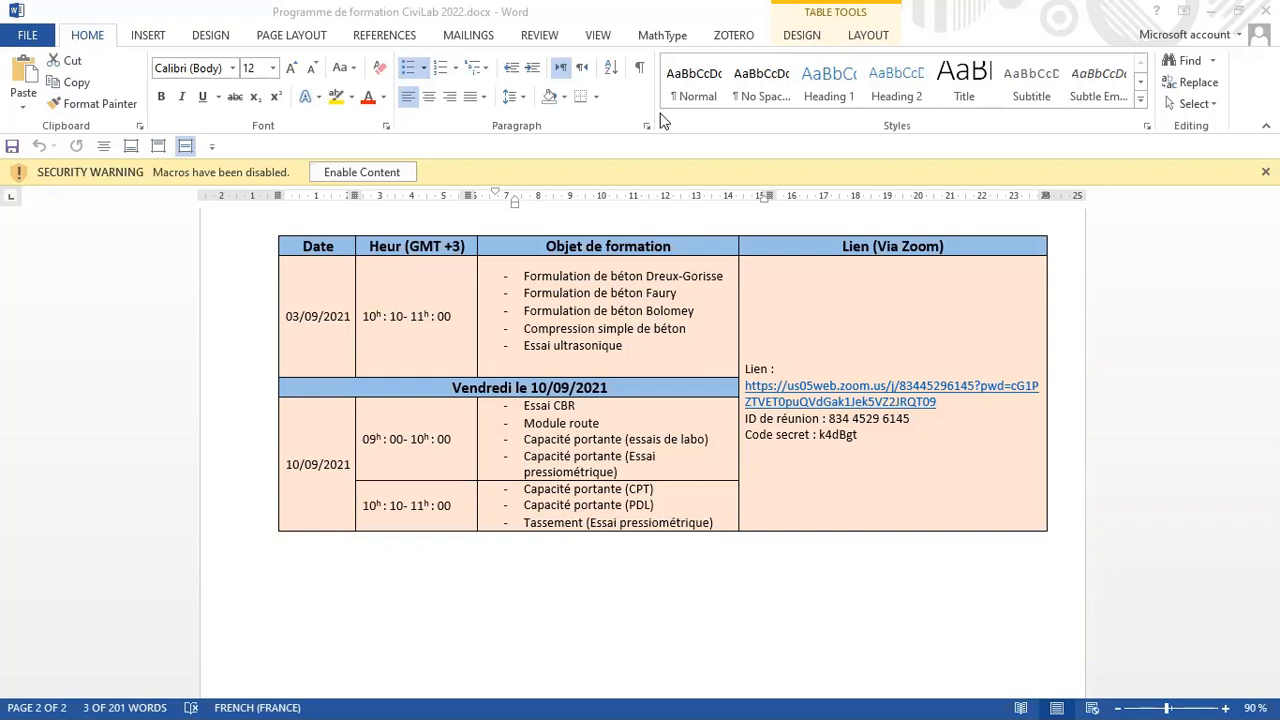
left_click(20, 701)
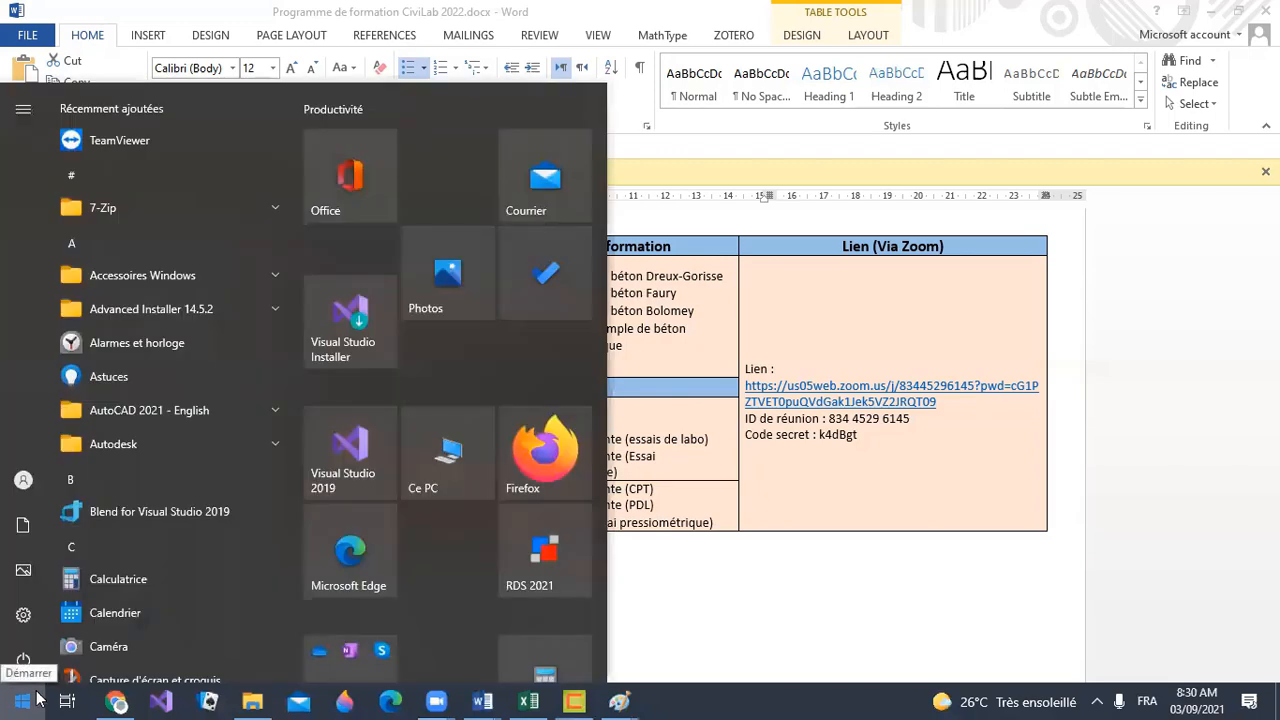
left_click(159, 271)
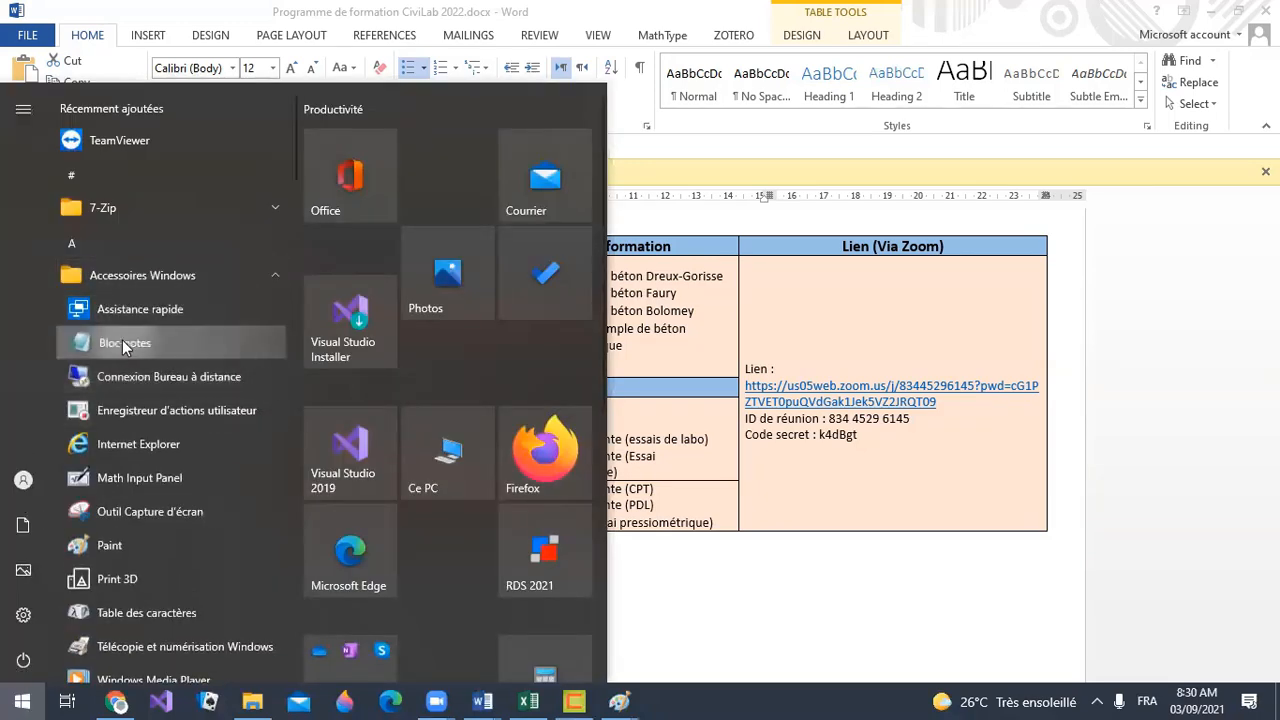